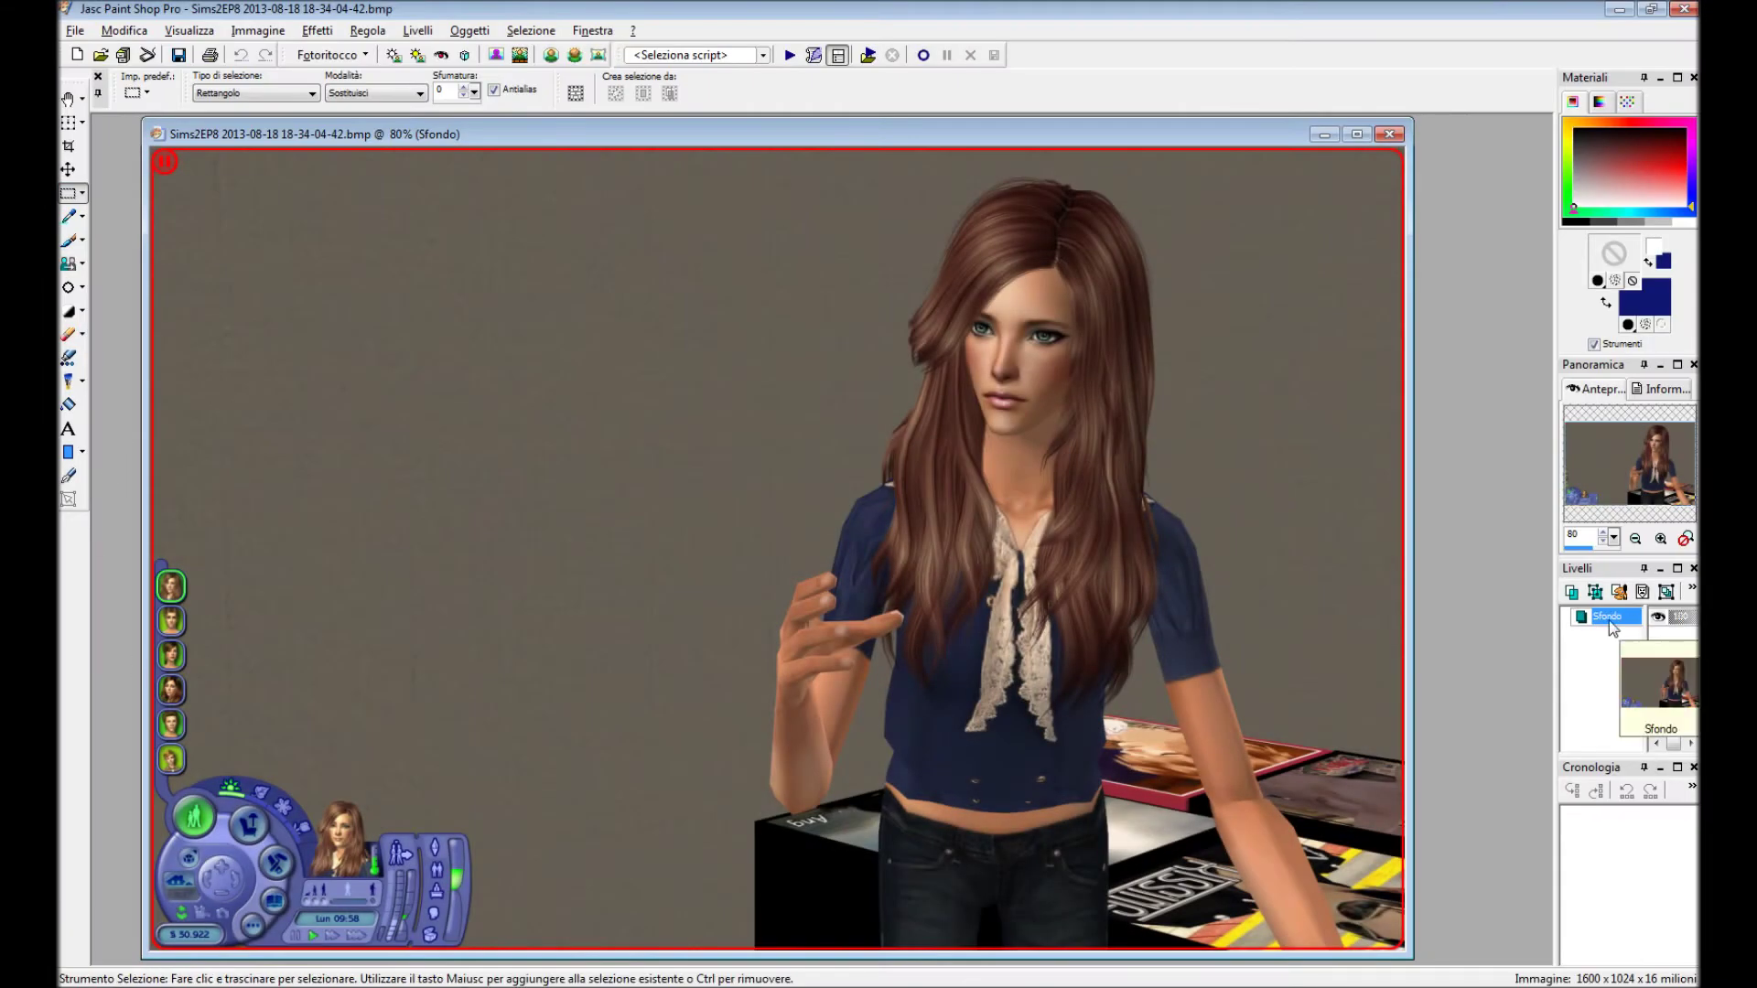
# Promote the Sfondo background to a normal layer and begin a point-to-point freehand outline at the bottom.
pyautogui.rightClick(1608, 616)
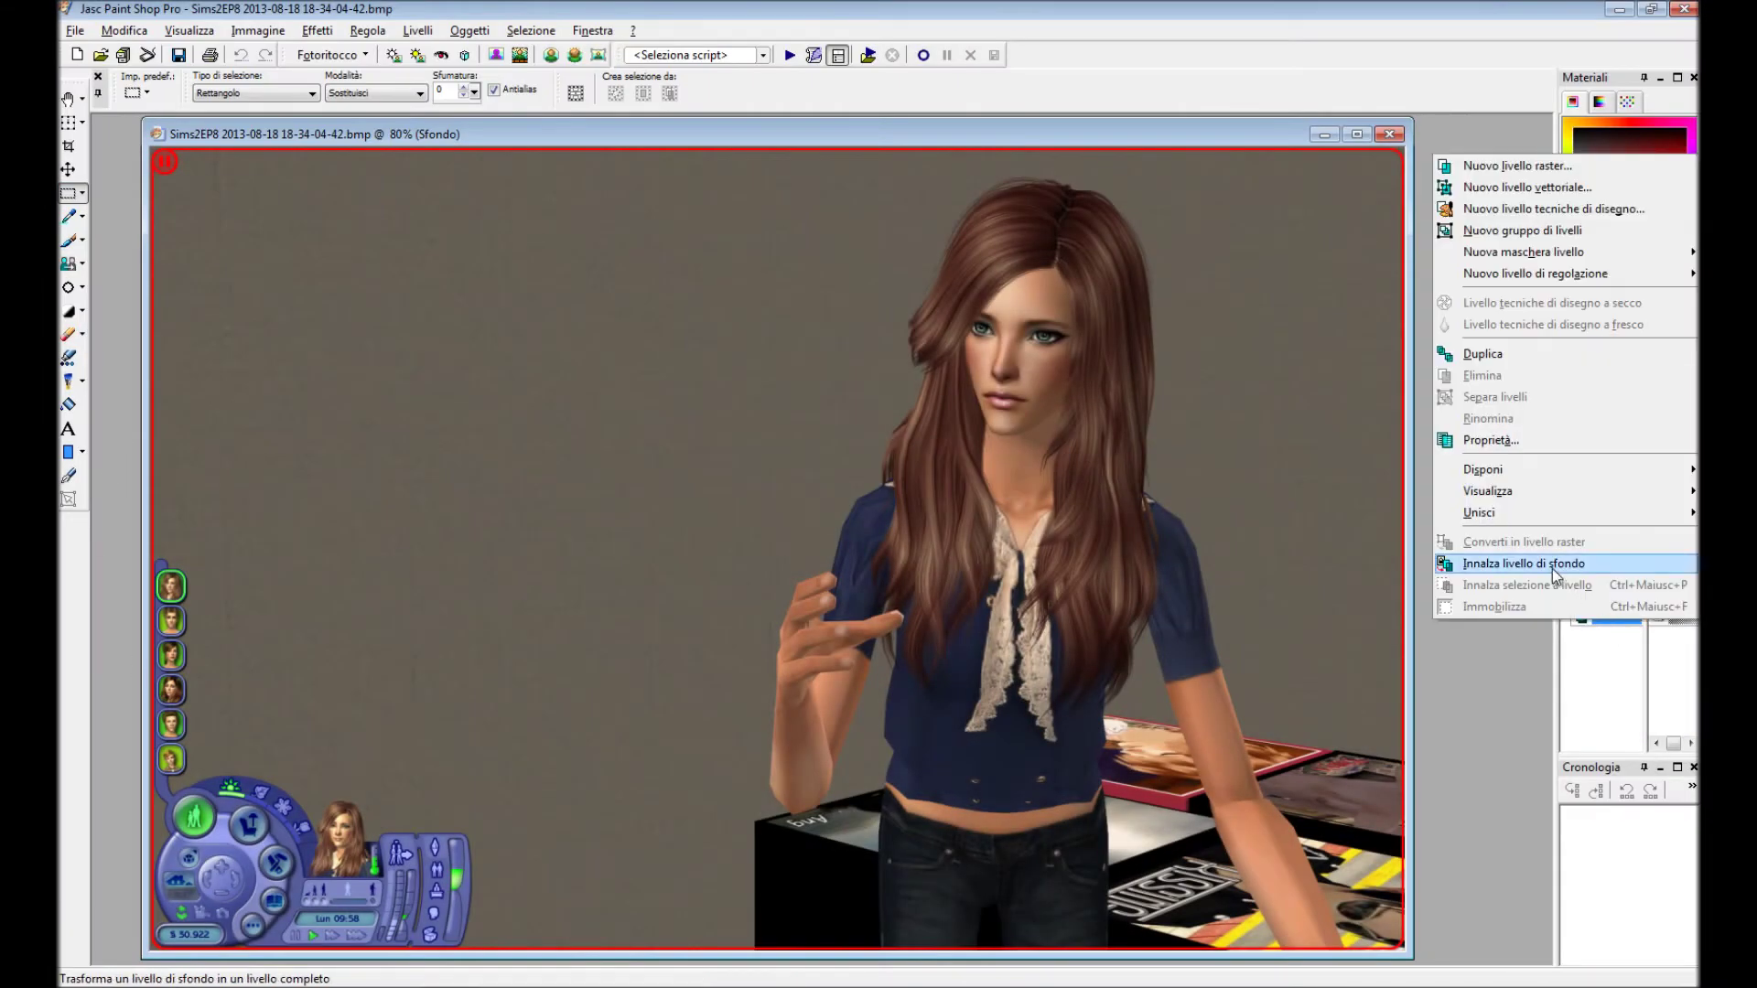
pyautogui.click(1552, 569)
pyautogui.click(81, 193)
pyautogui.click(137, 217)
pyautogui.scroll(2, 970, 641)
pyautogui.scroll(1, 970, 641)
pyautogui.click(969, 928)
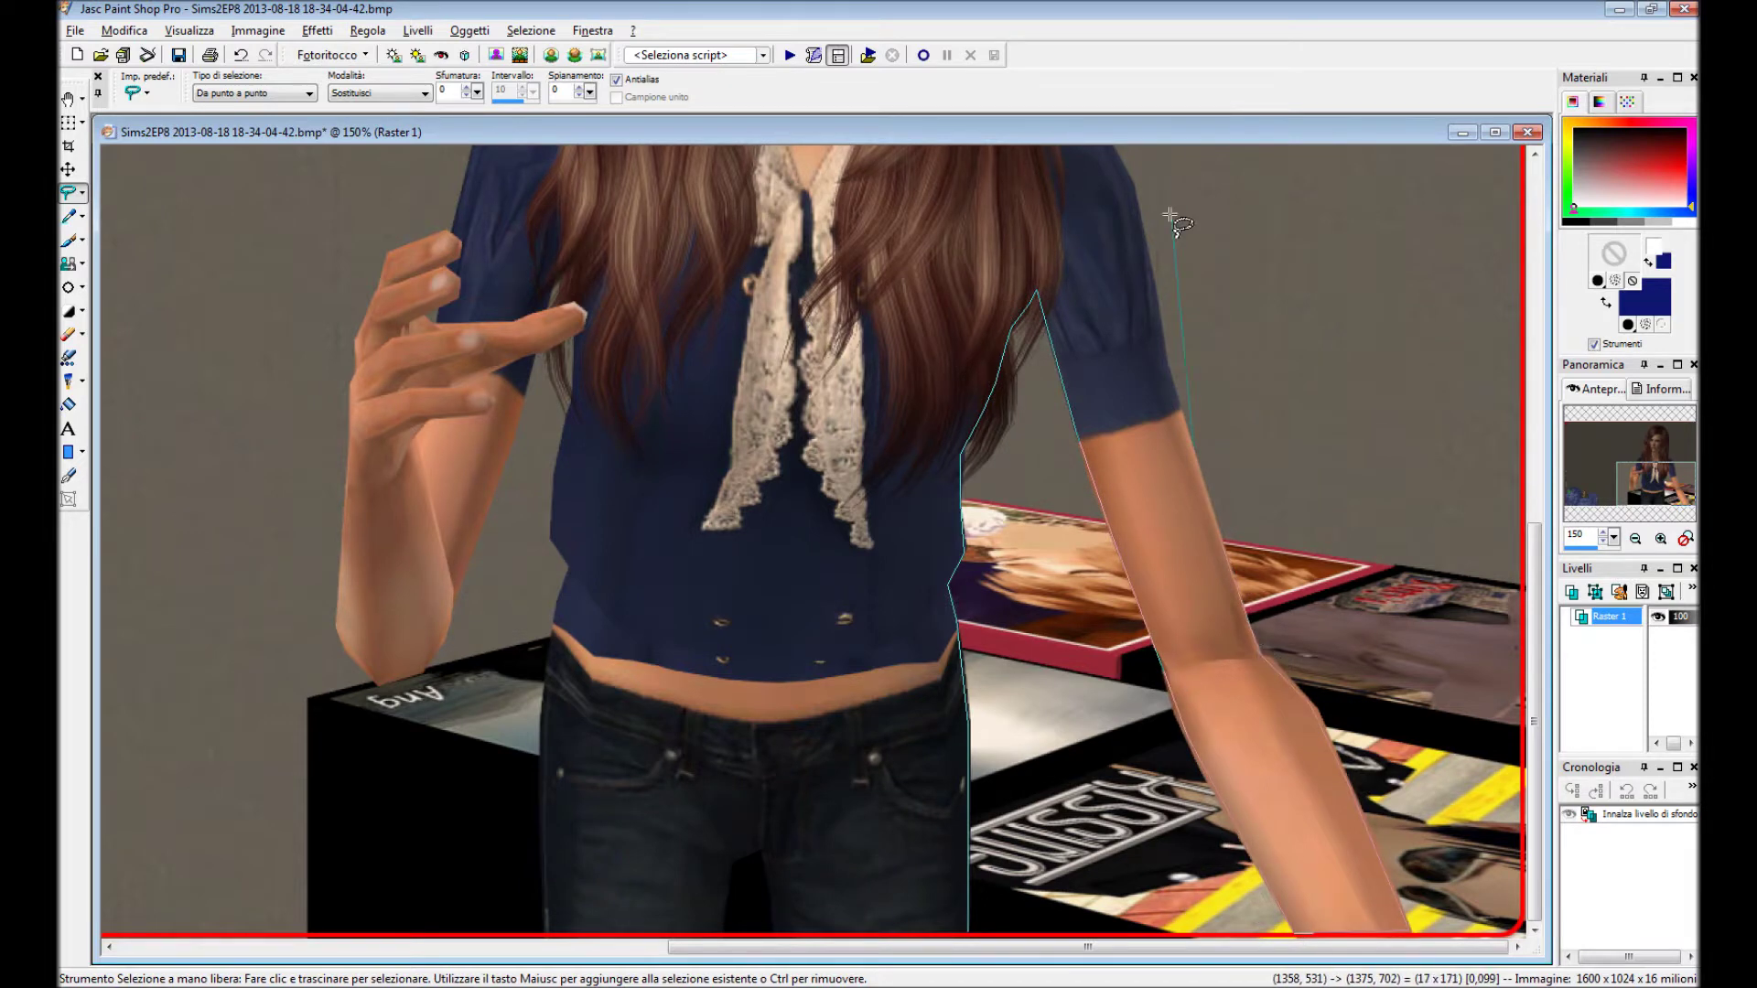
# Trace outline points around the girl's hair, arms and along the shirt's waist.
pyautogui.scroll(1, 1174, 225)
pyautogui.scroll(1, 1176, 453)
pyautogui.scroll(1, 1135, 462)
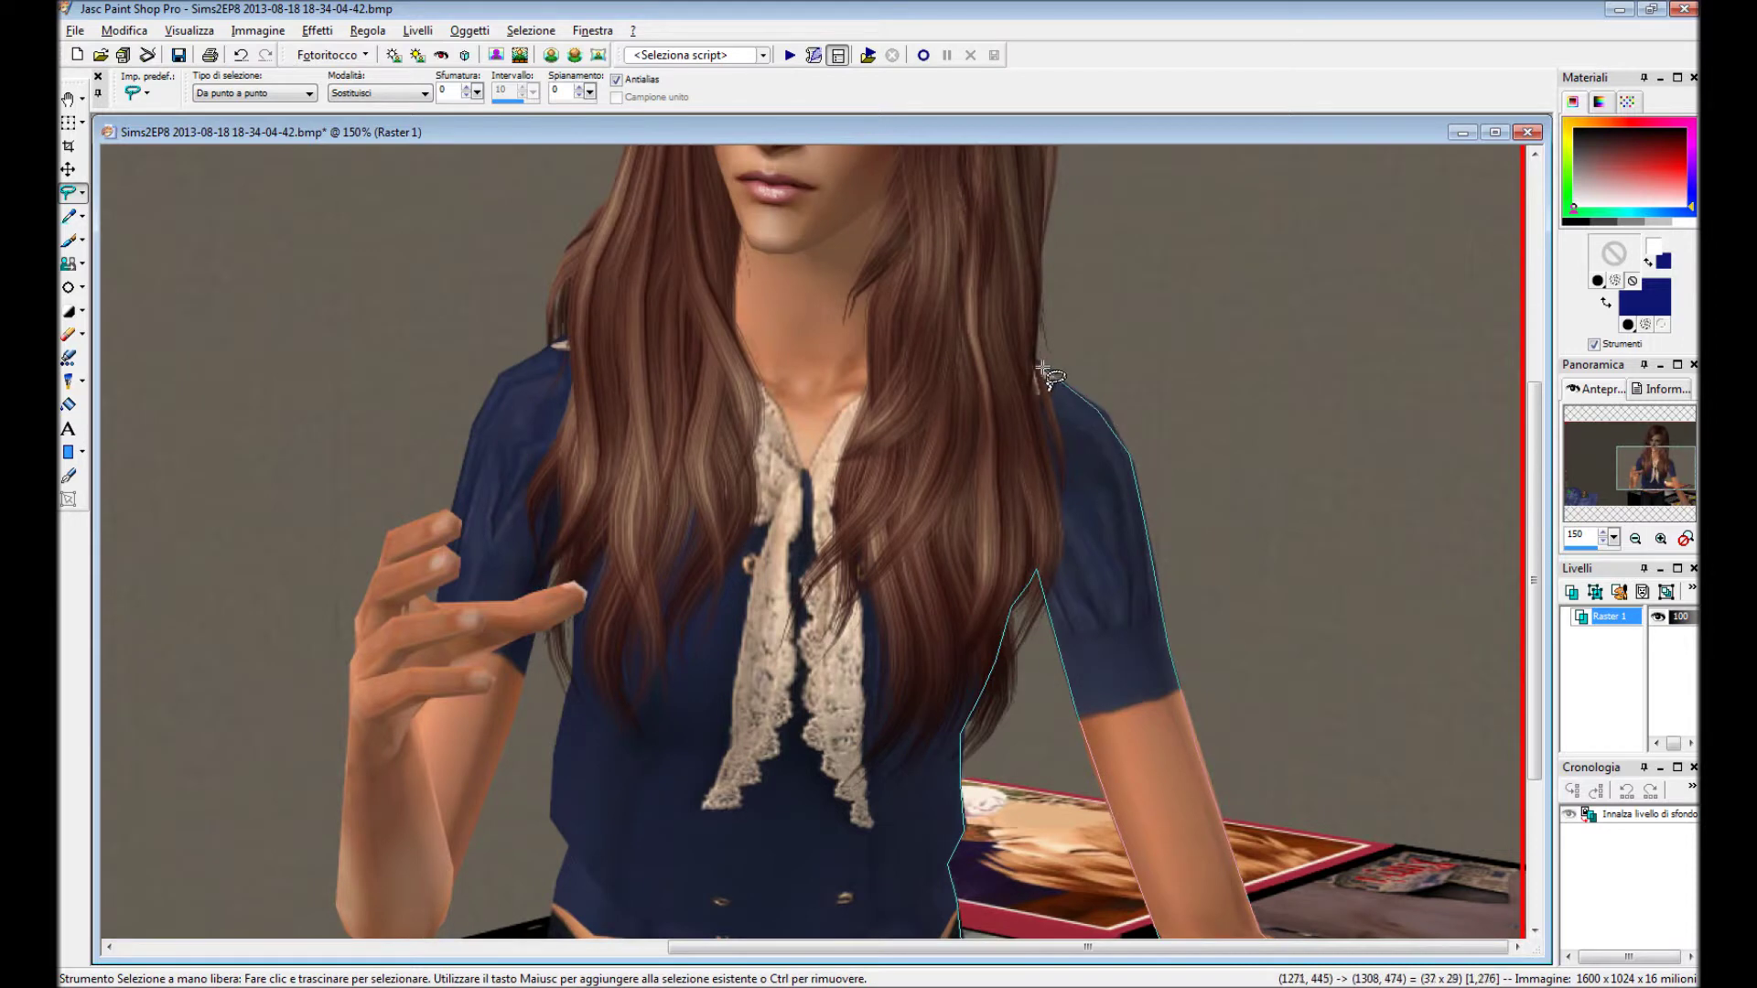
pyautogui.scroll(1, 1043, 183)
pyautogui.scroll(1, 1043, 274)
pyautogui.scroll(1, 1044, 347)
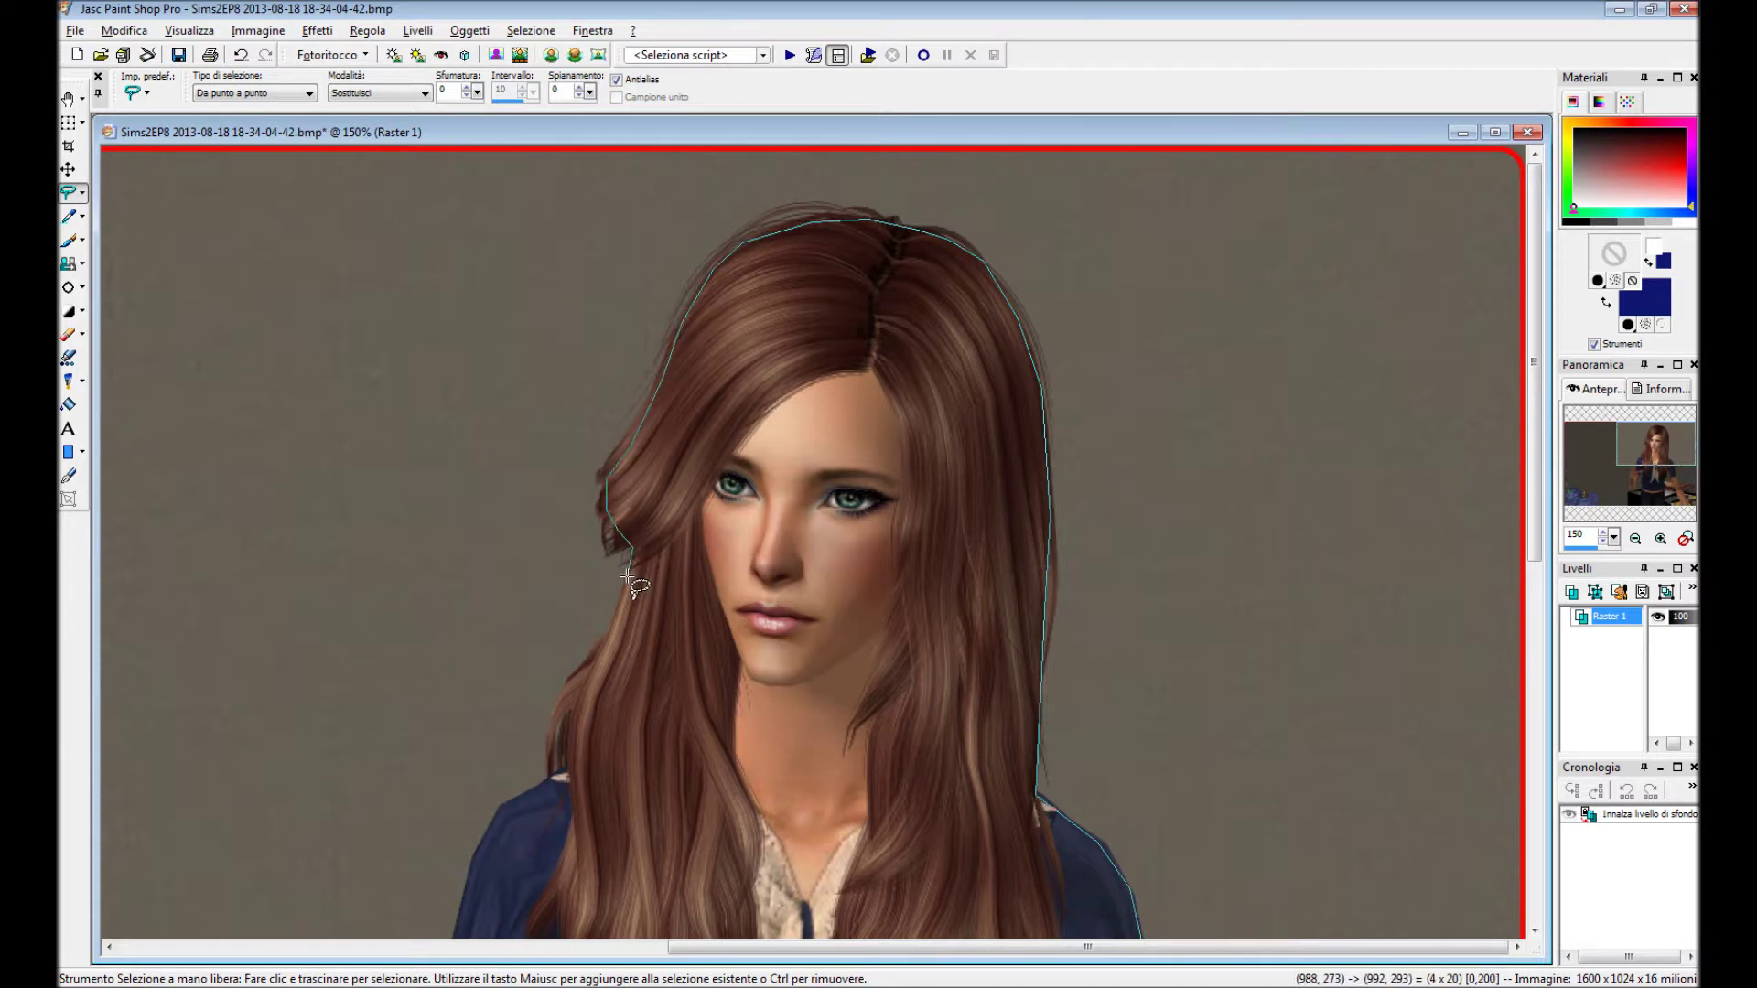
pyautogui.scroll(-1, 549, 743)
pyautogui.scroll(-1, 594, 662)
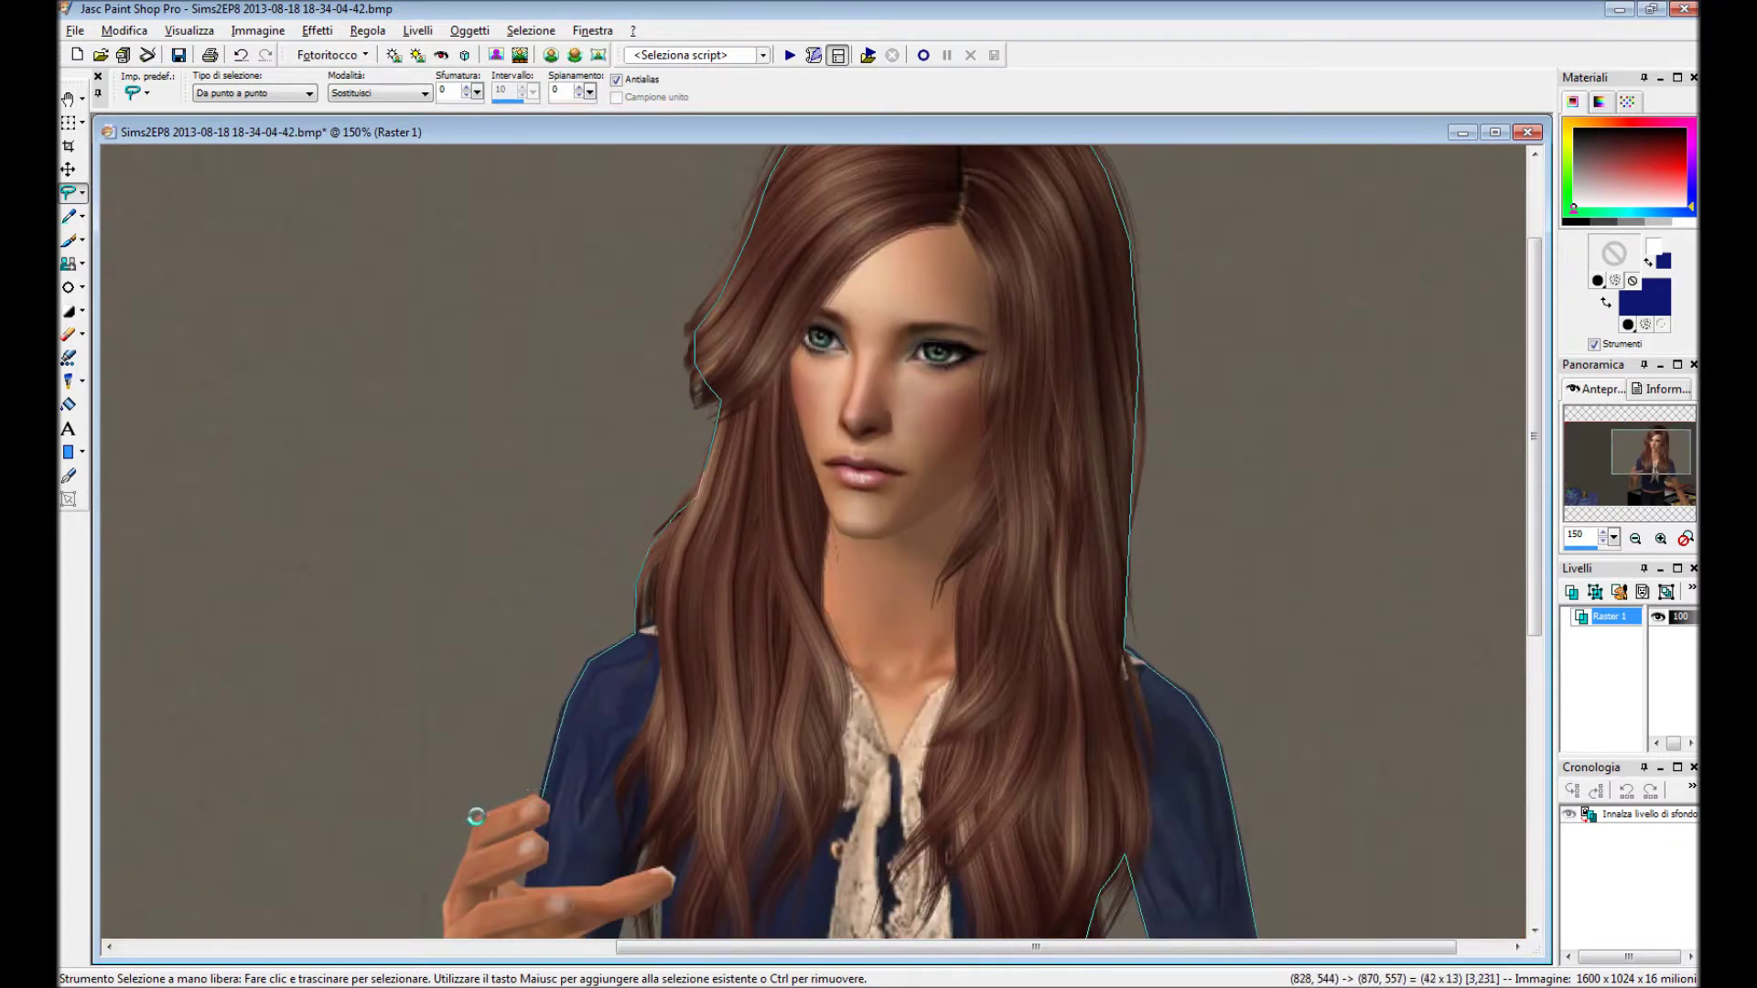
pyautogui.scroll(-1, 474, 818)
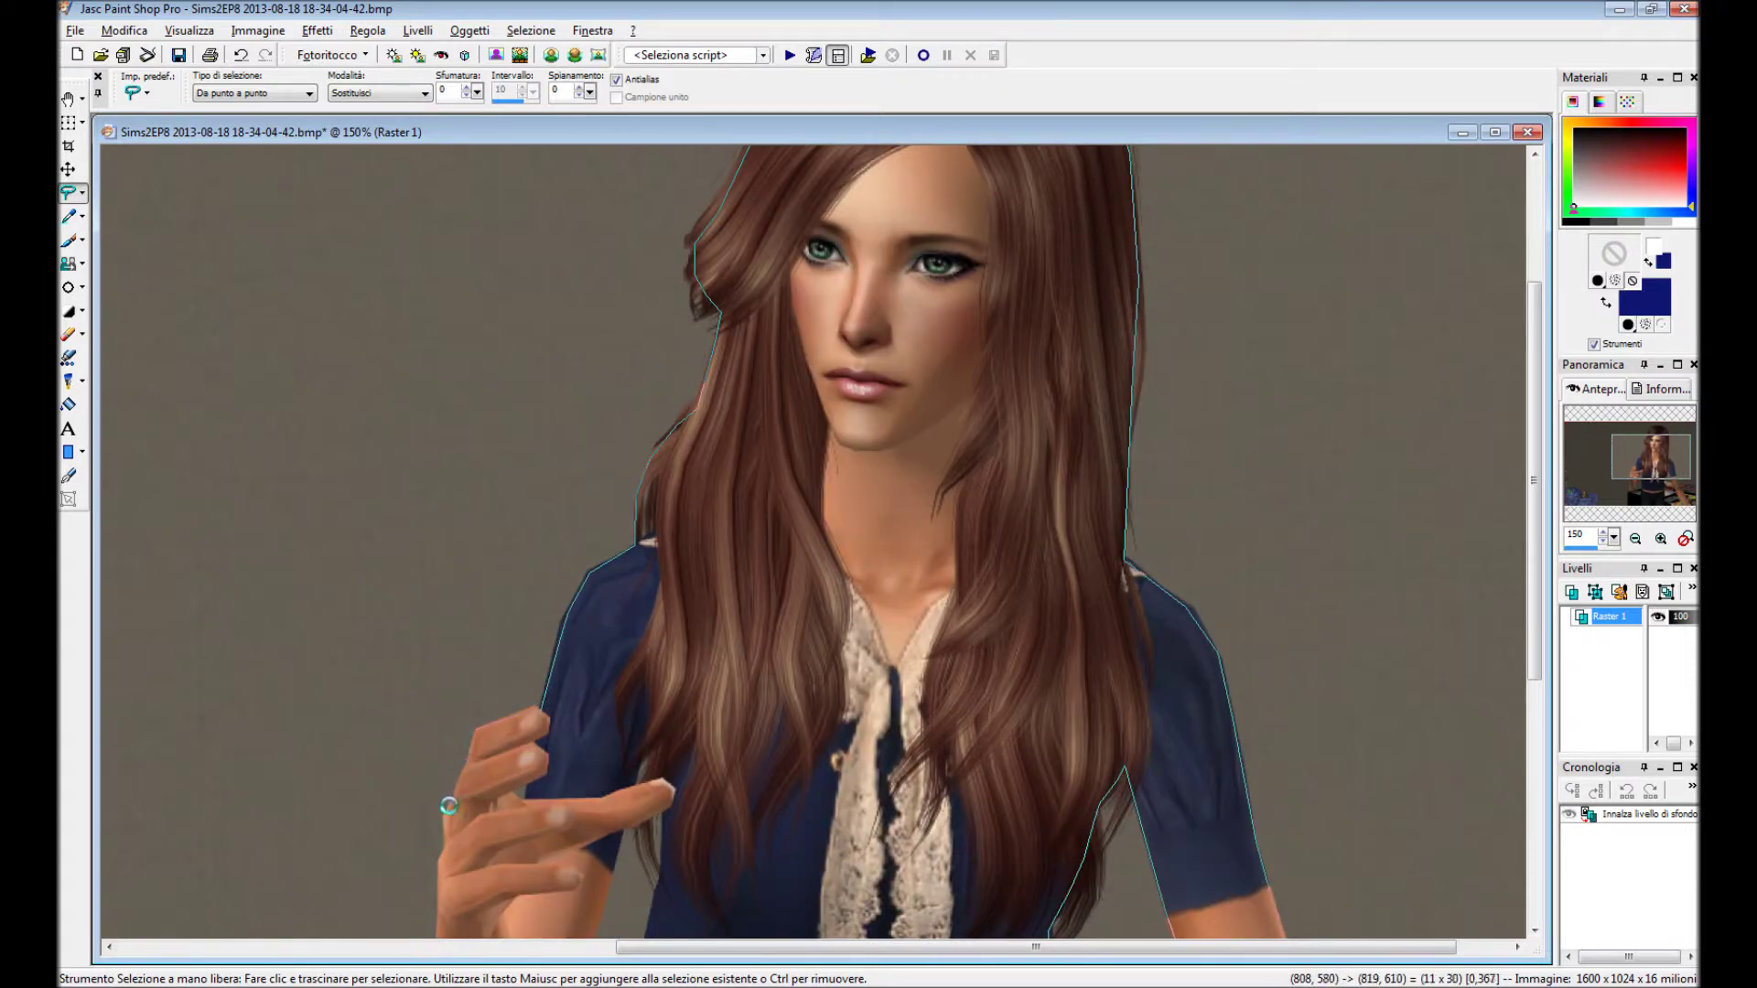
pyautogui.scroll(-1, 385, 812)
pyautogui.scroll(-3, 441, 811)
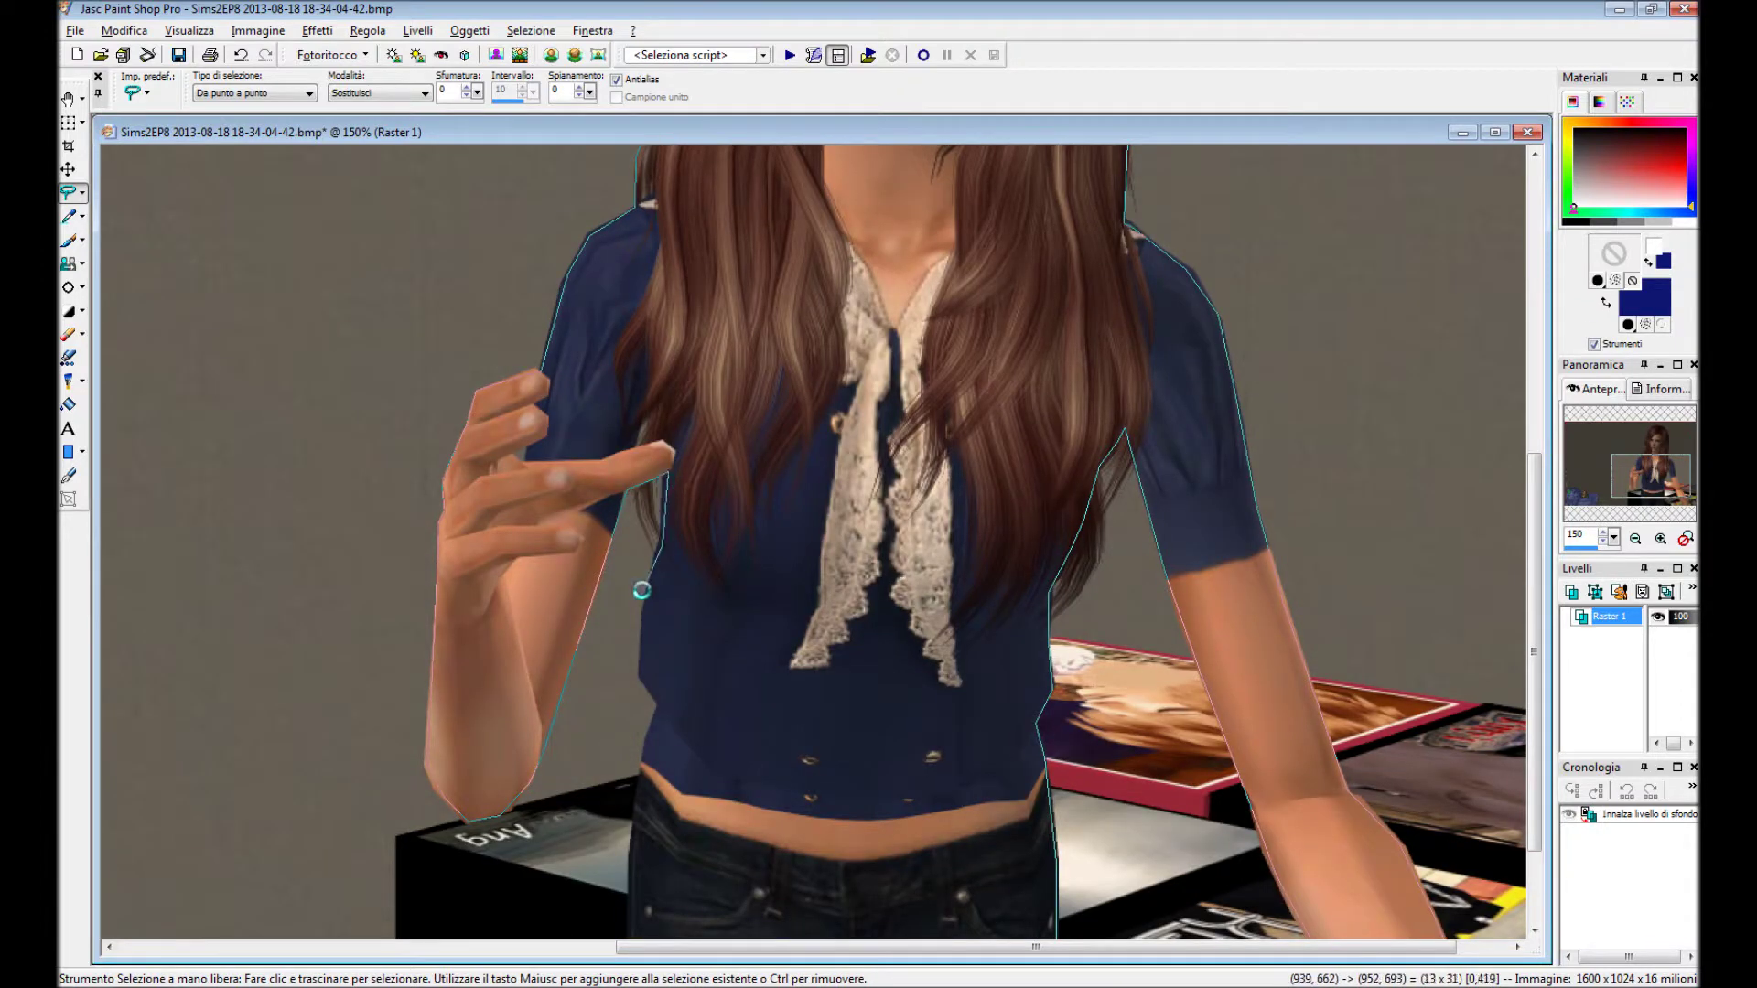
pyautogui.click(660, 715)
pyautogui.click(639, 771)
# Close the selection around the girl and copy her.
pyautogui.scroll(-2, 630, 902)
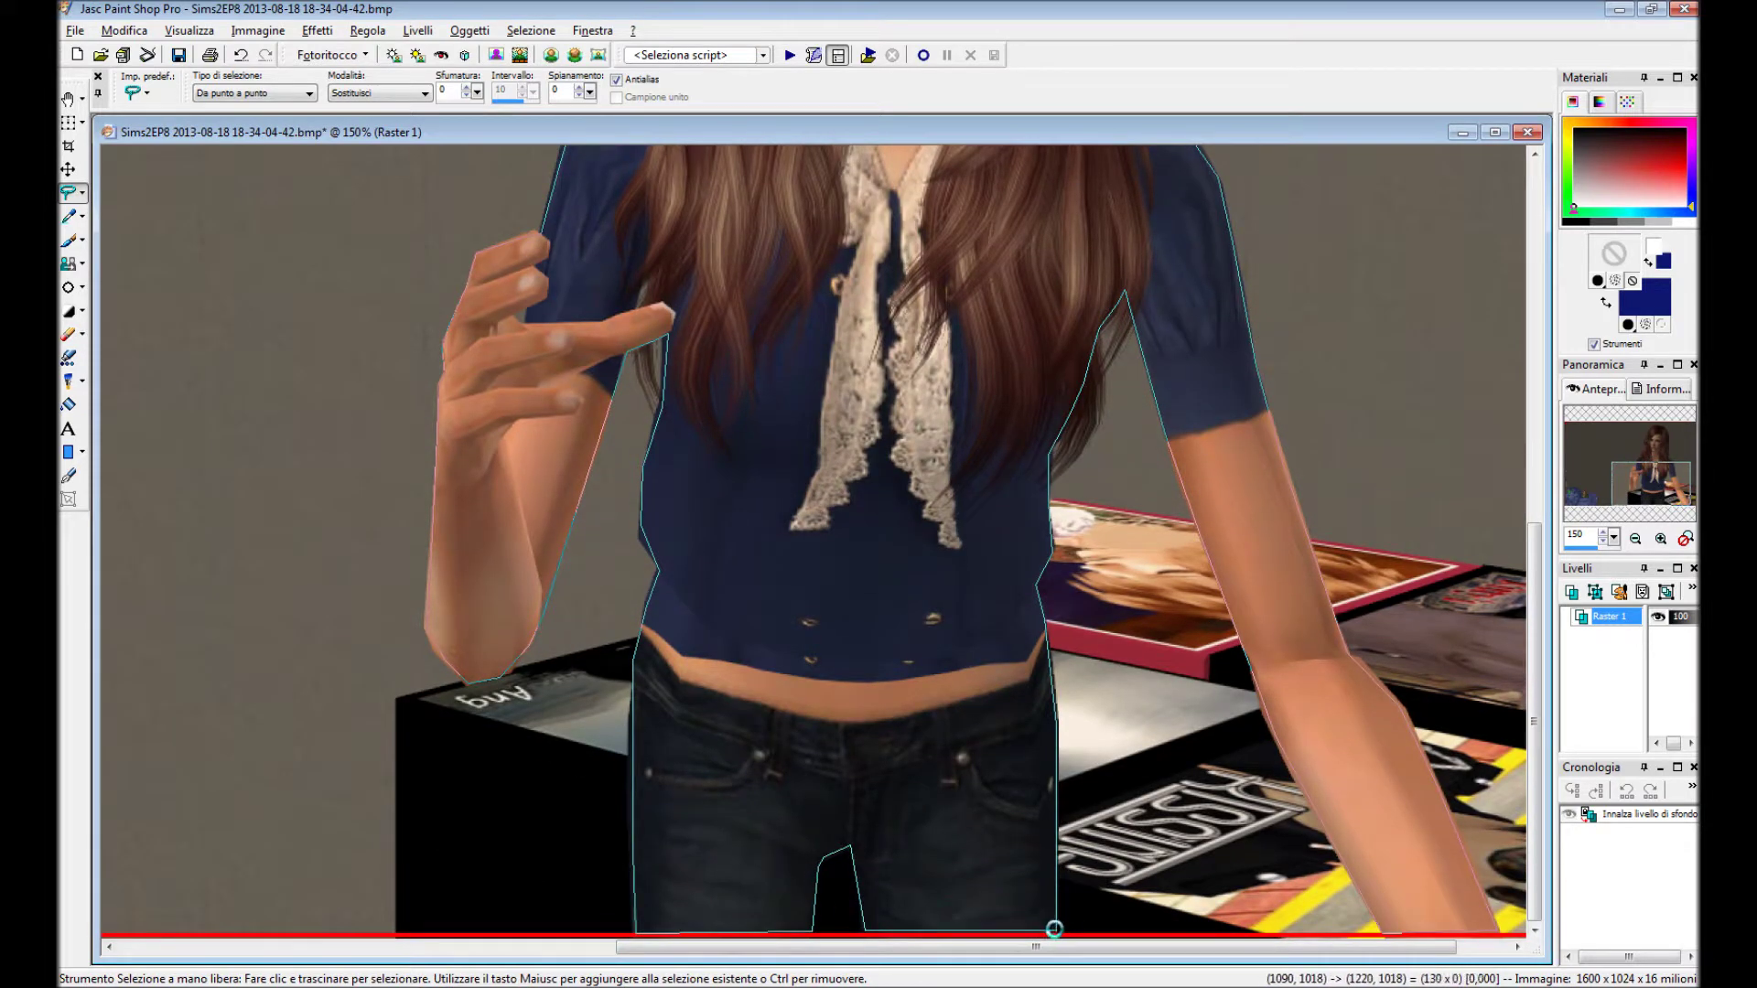
pyautogui.doubleClick(1135, 857)
pyautogui.scroll(-2, 1326, 391)
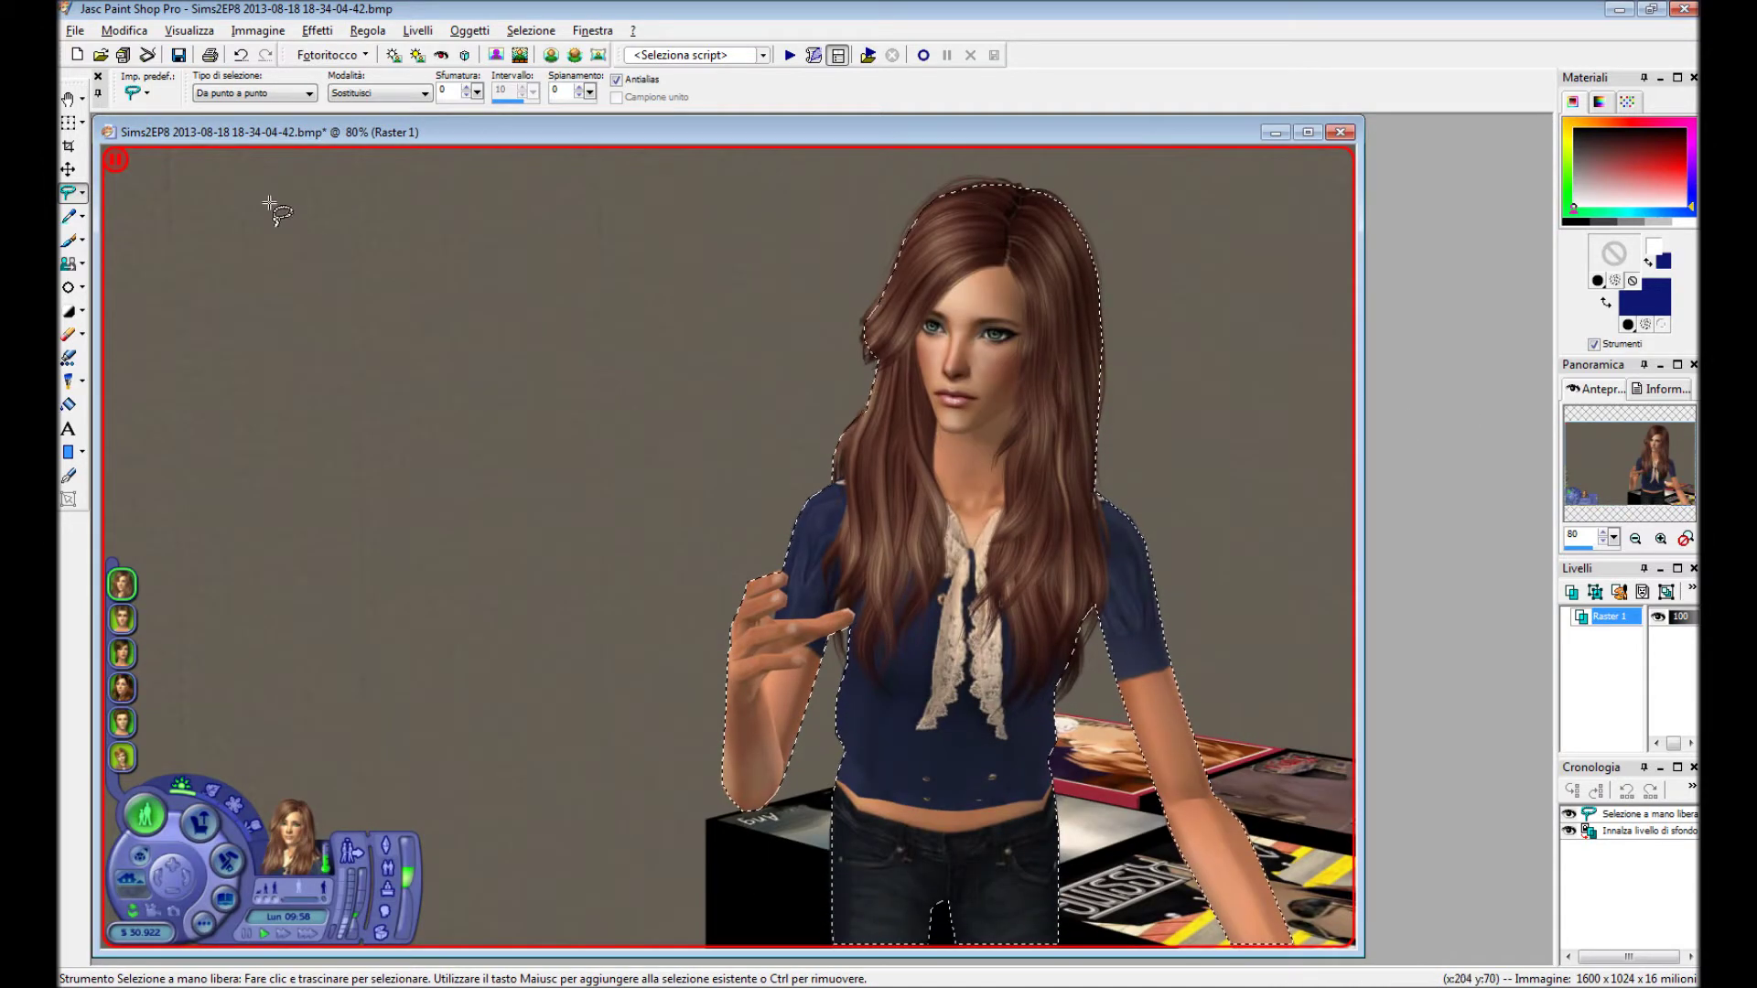
pyautogui.click(123, 30)
pyautogui.click(139, 146)
# Paste the girl as a new image and close the original screenshot without saving.
pyautogui.hotkey('ctrl', 'F4')
pyautogui.click(945, 541)
pyautogui.rightClick(952, 286)
pyautogui.click(1002, 397)
pyautogui.moveTo(458, 134); pyautogui.dragTo(781, 134)
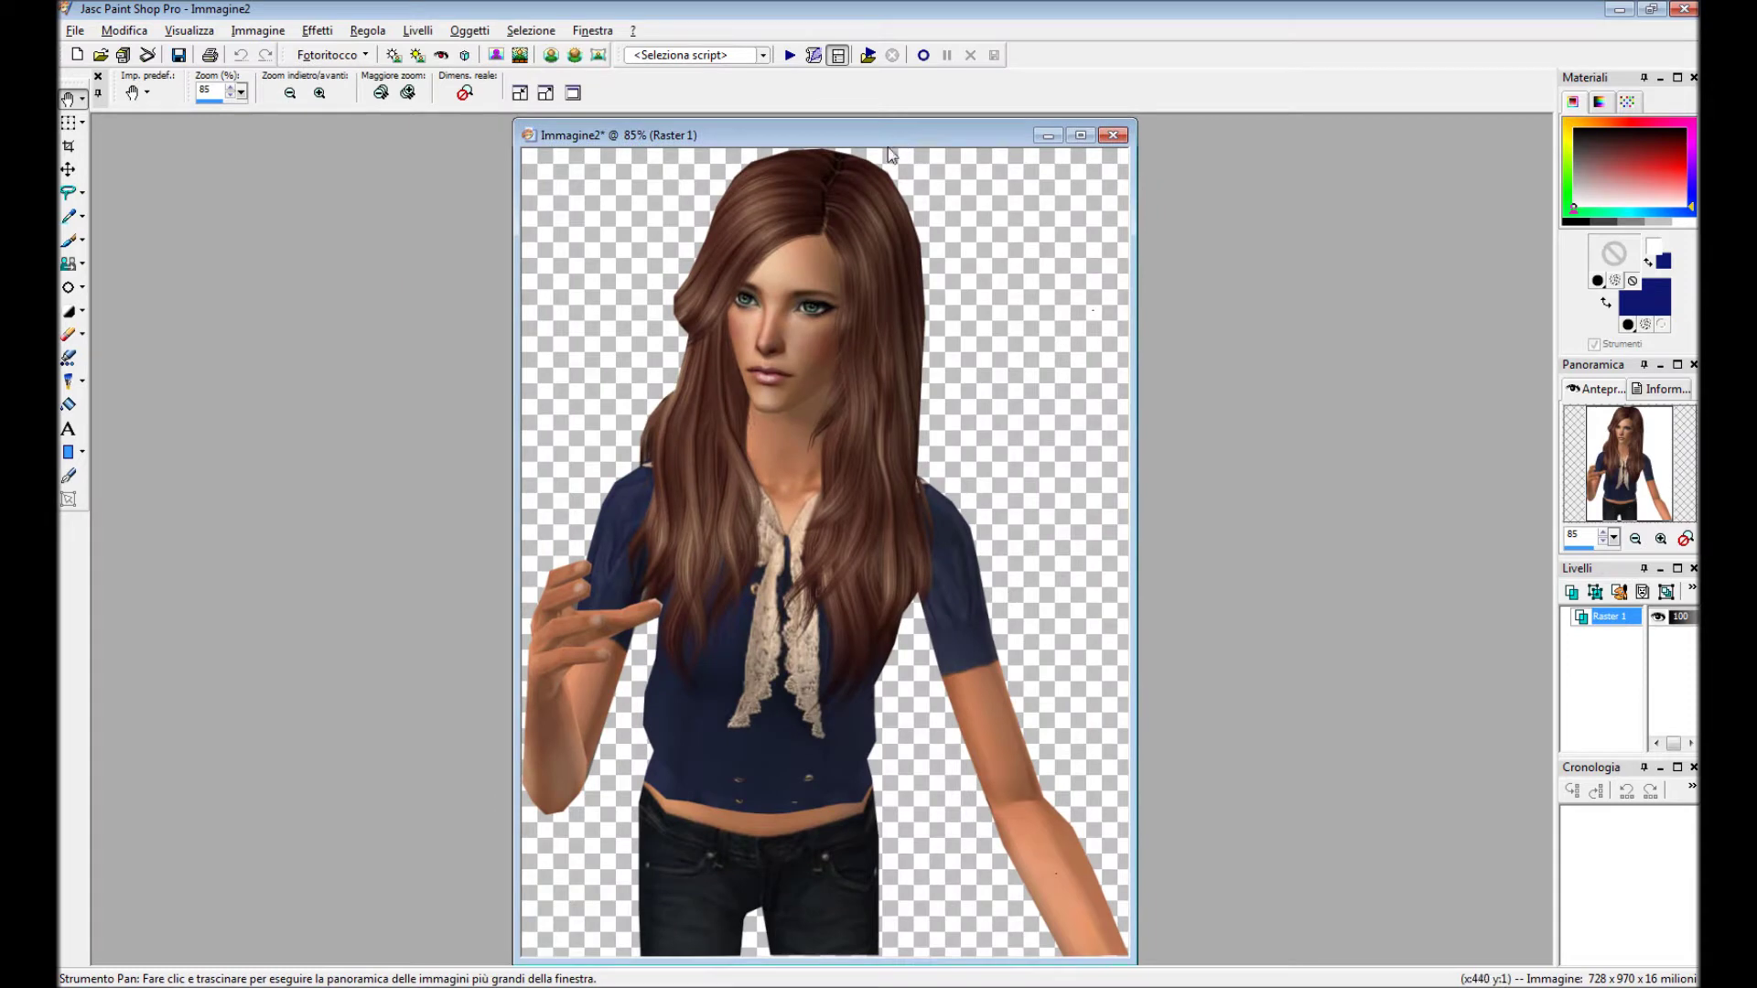
# Apply a highlights, midtones and shadows adjustment with a raised midtones value.
pyautogui.click(318, 30)
pyautogui.click(937, 742)
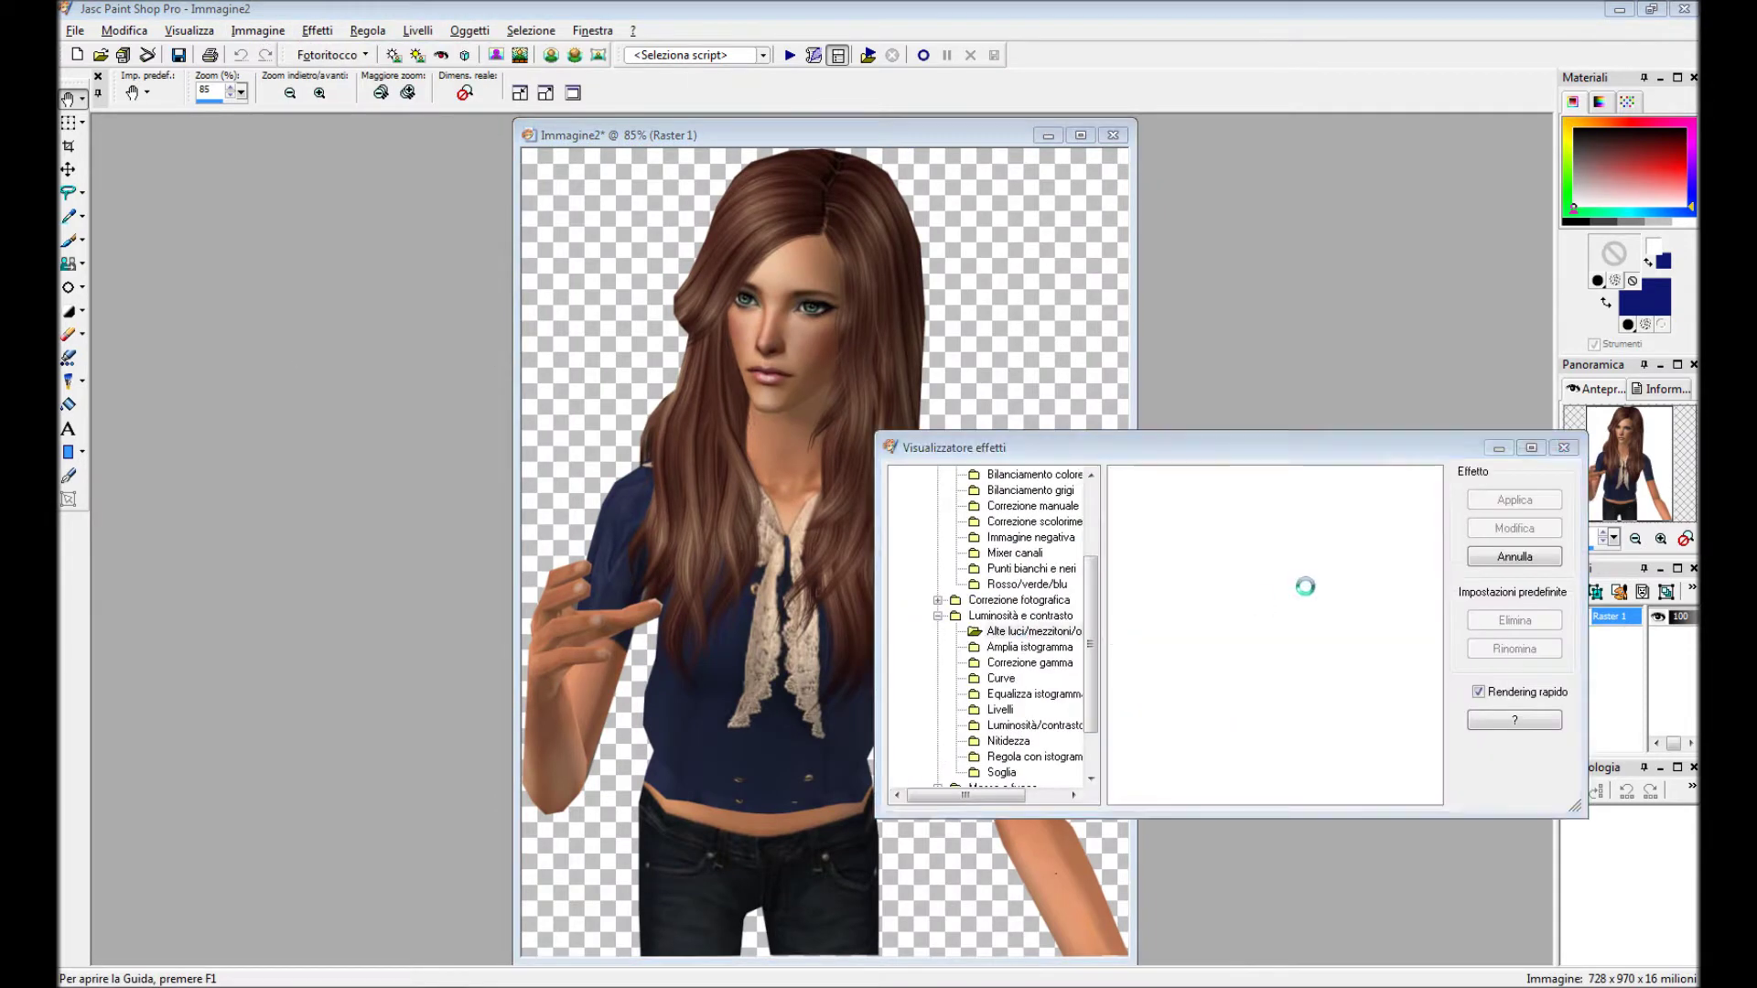
pyautogui.doubleClick(1164, 522)
pyautogui.click(1492, 630)
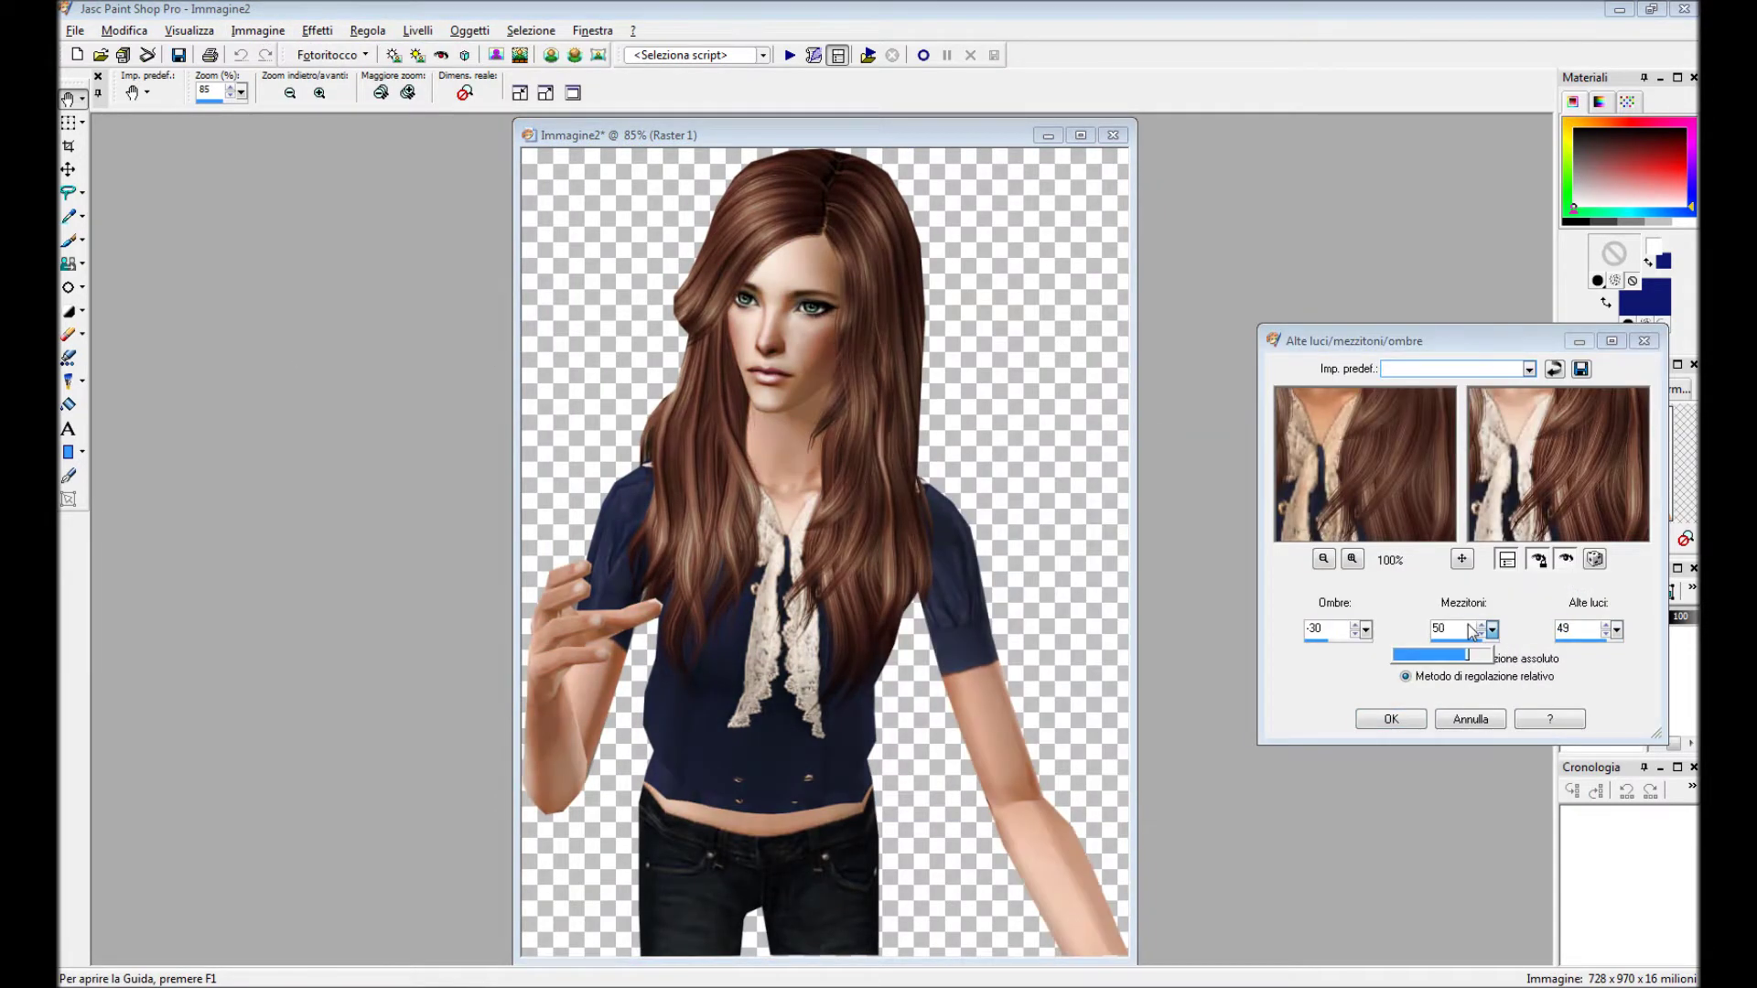
pyautogui.click(1388, 719)
# Apply Digital Camera Noise Removal to the girl.
pyautogui.click(332, 59)
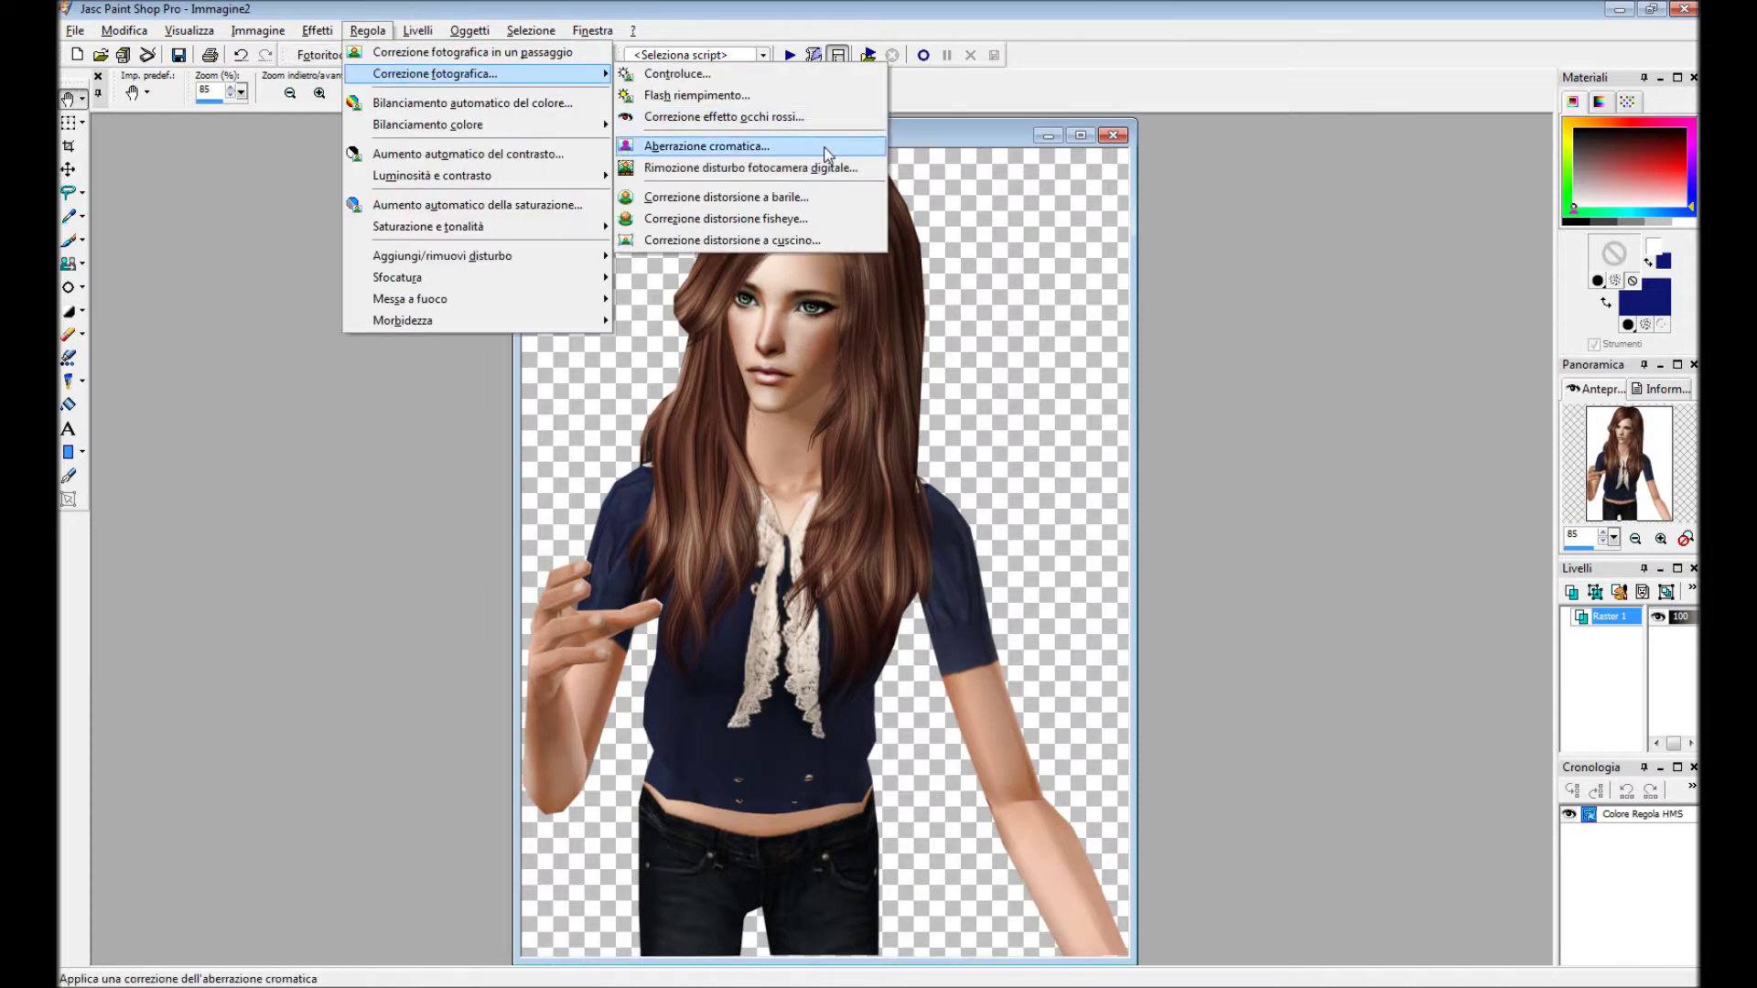
pyautogui.click(823, 153)
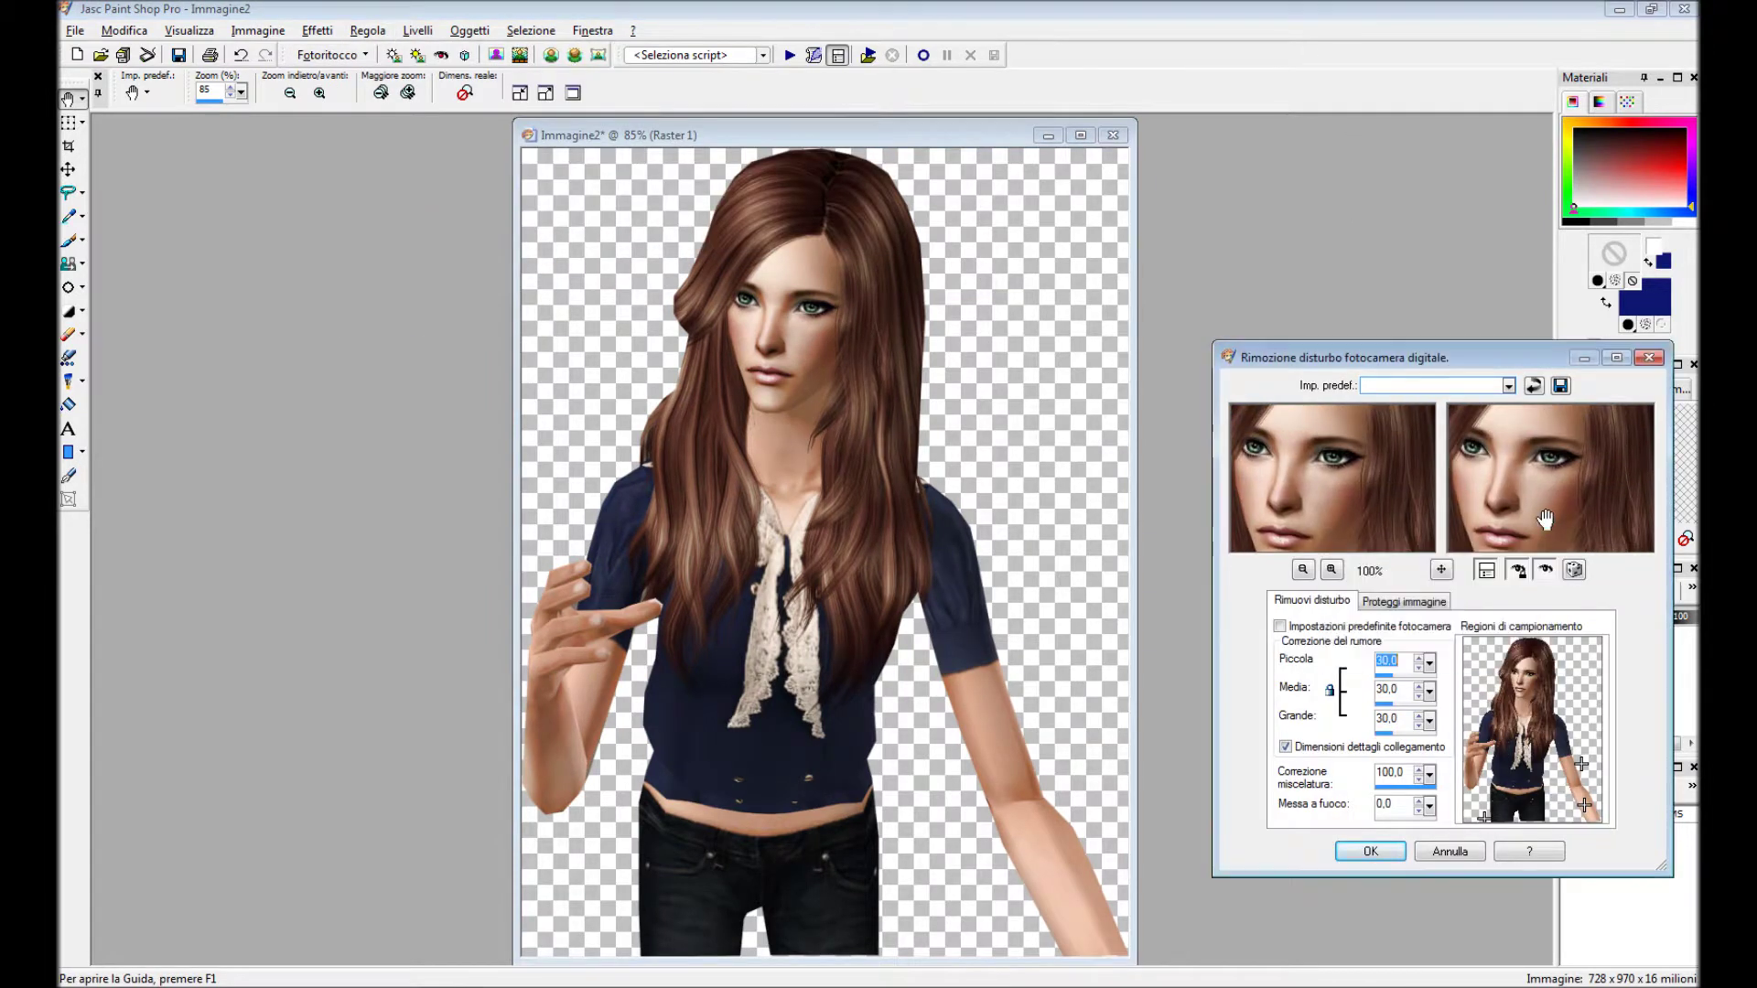
pyautogui.click(1370, 851)
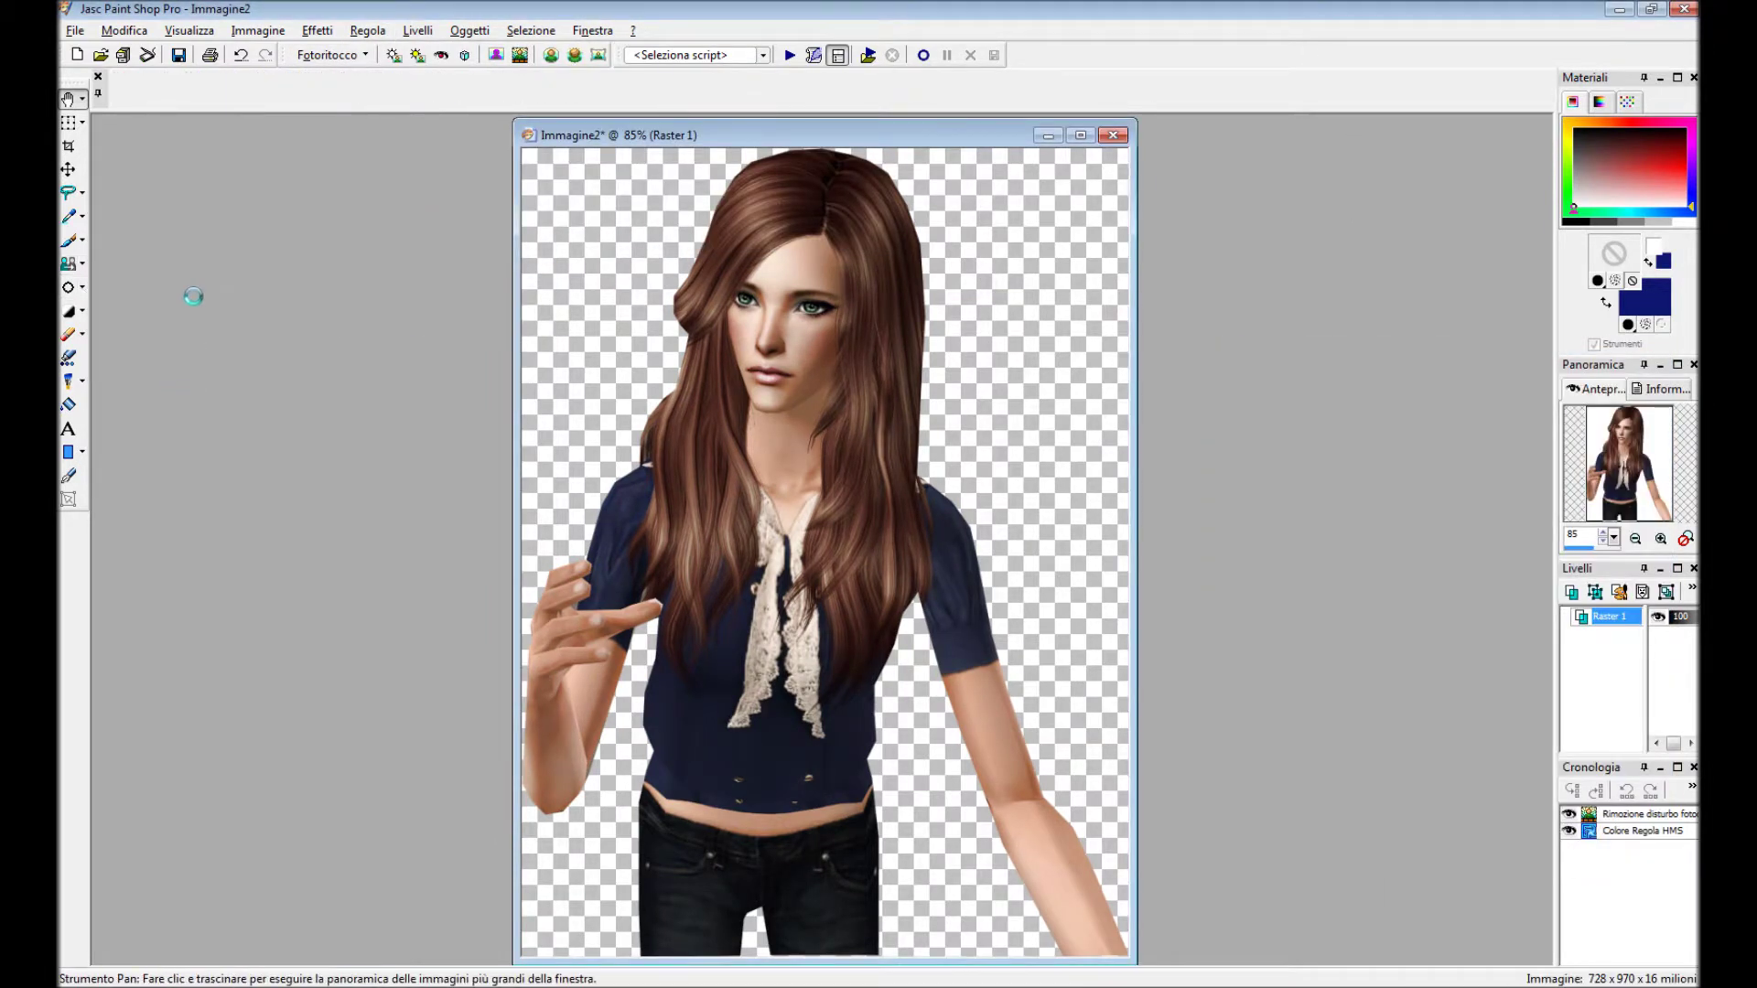
pyautogui.click(68, 286)
# Soften the arm on the right of the image with the Soften brush.
pyautogui.click(206, 89)
pyautogui.click(362, 474)
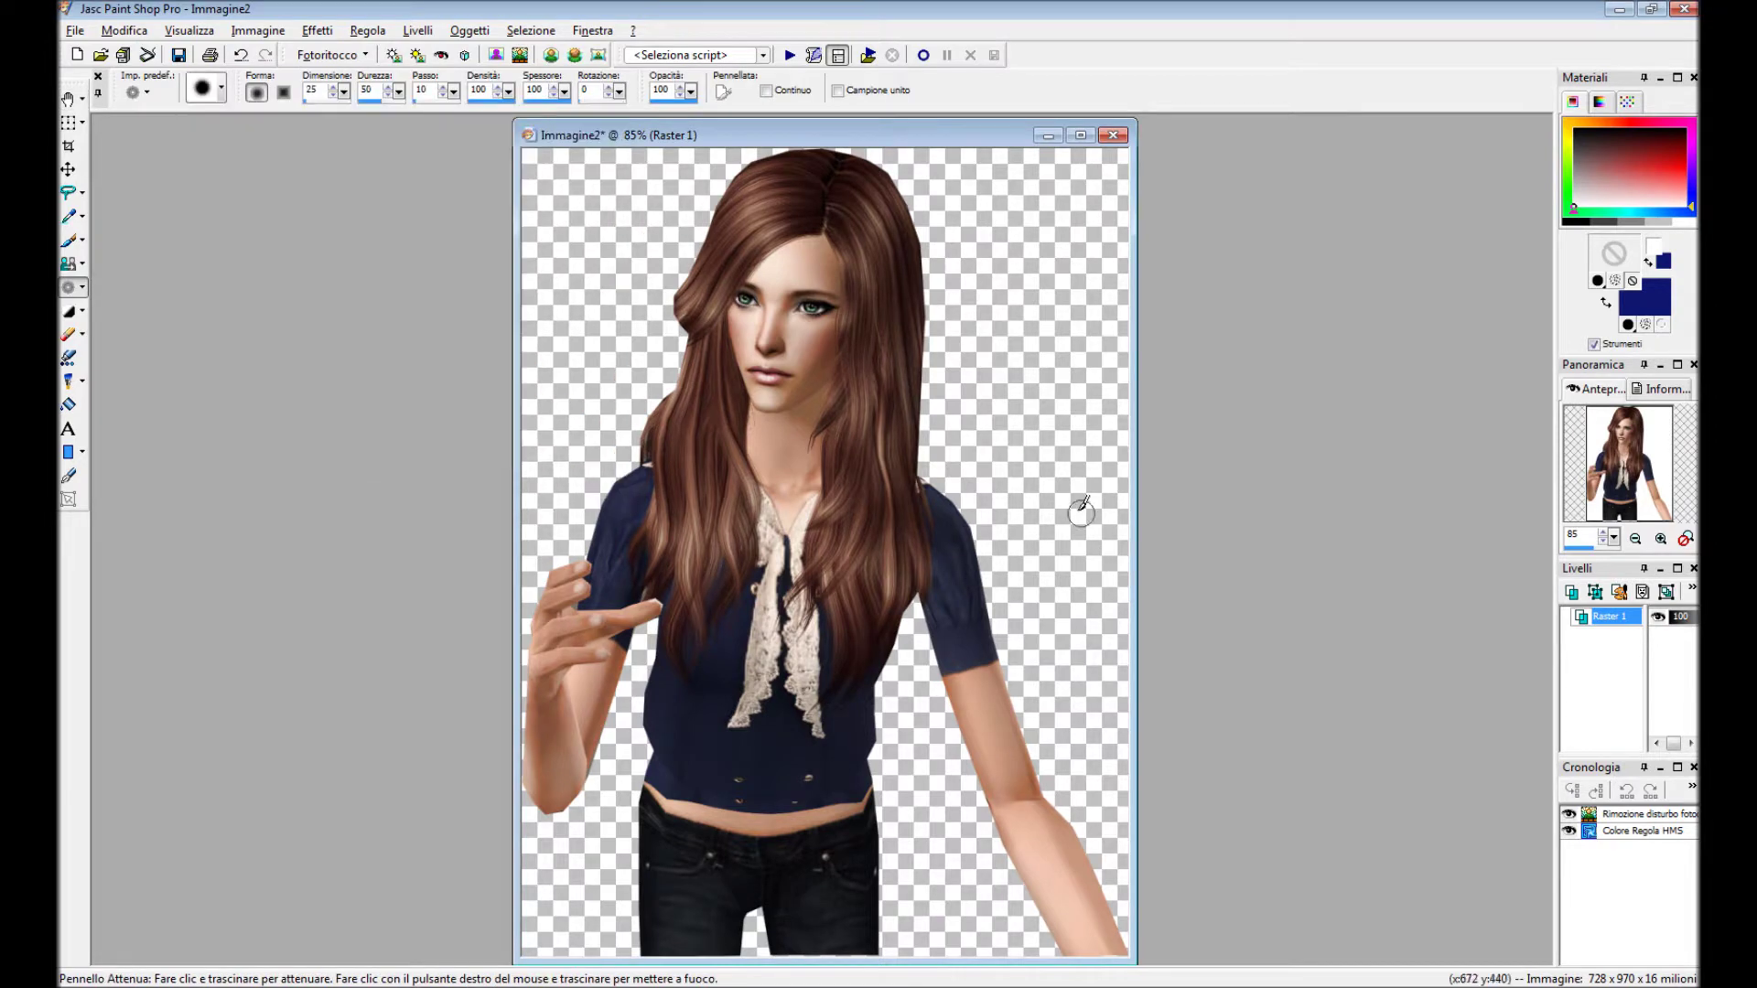
pyautogui.scroll(3, 1296, 471)
pyautogui.click(1323, 621)
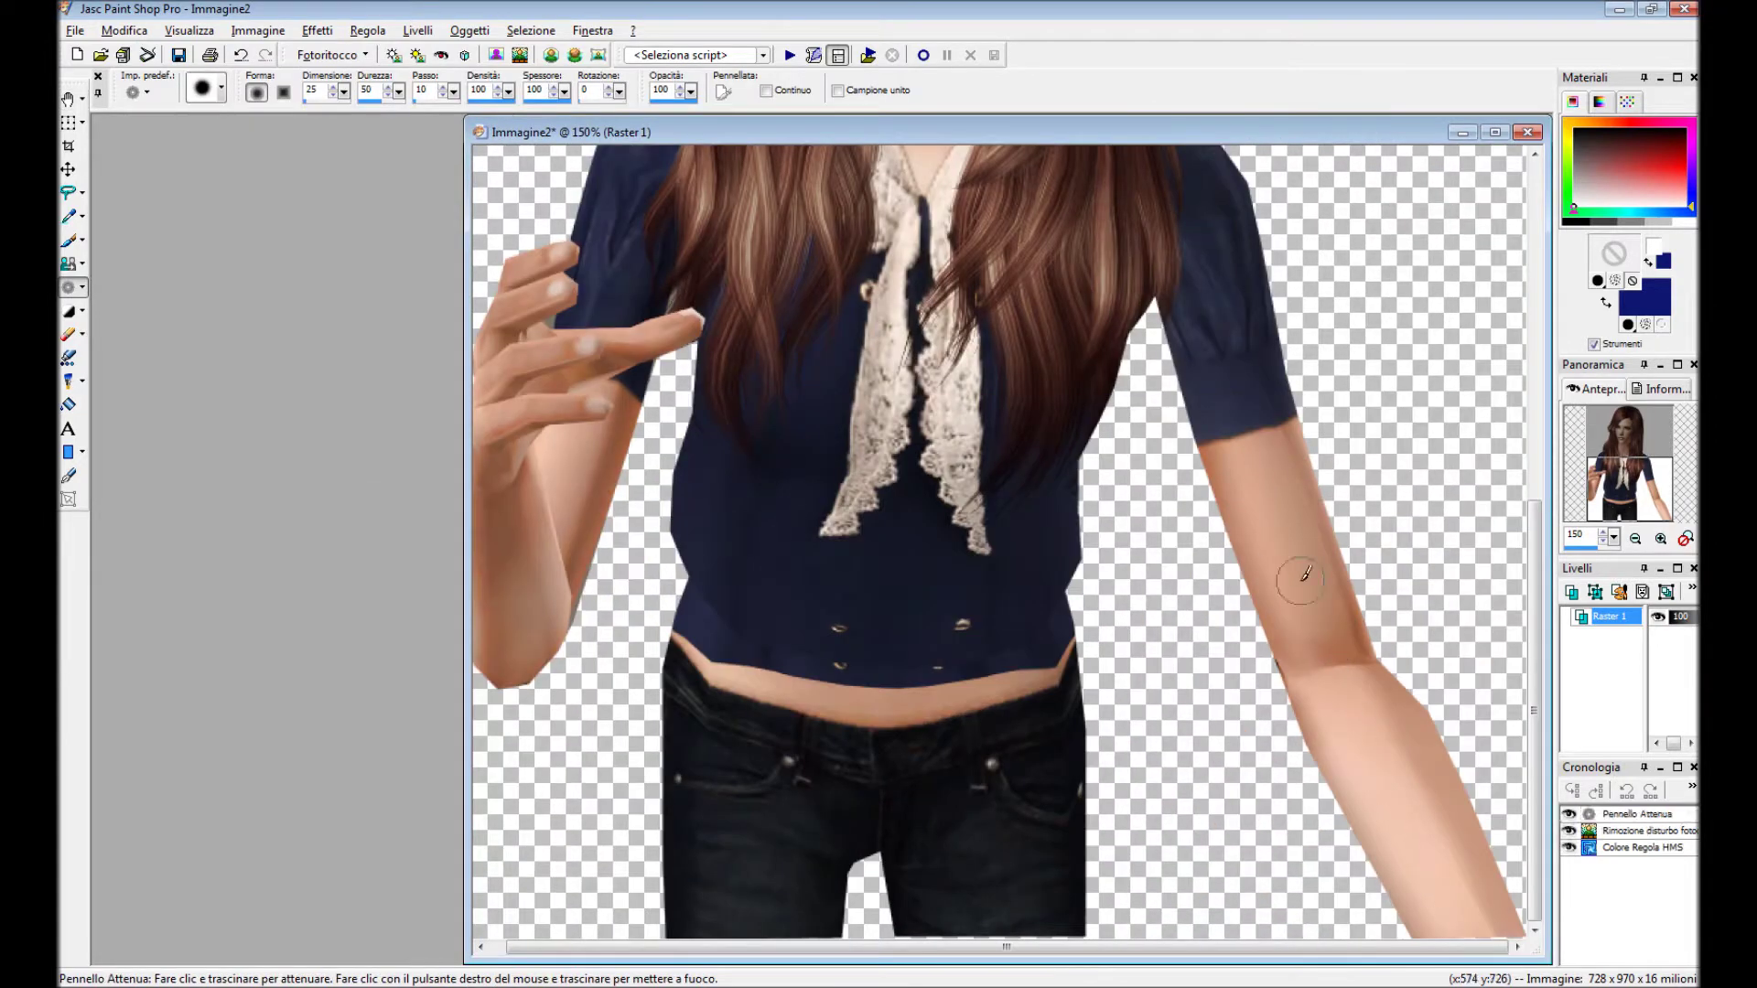
pyautogui.click(544, 498)
pyautogui.scroll(2, 517, 560)
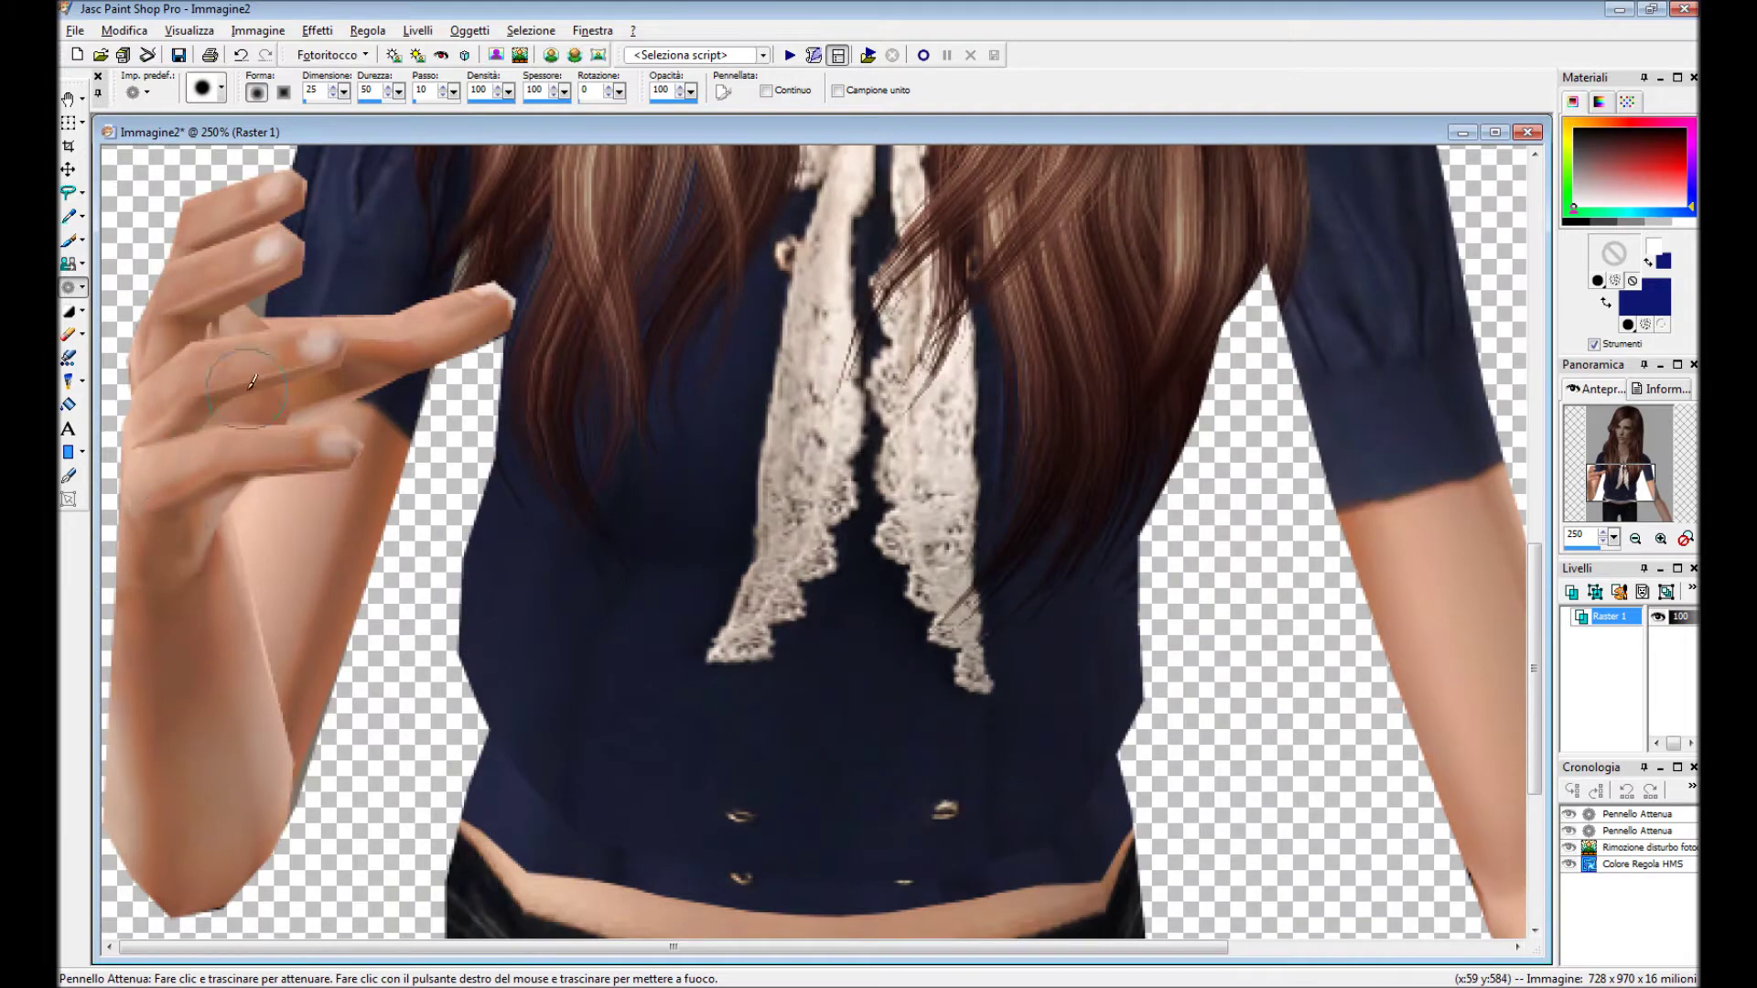
# Soften the raised hand's fingertips, the sleeve and hand edges, and a spot on the shirt.
pyautogui.moveTo(216, 372); pyautogui.dragTo(220, 224)
pyautogui.moveTo(319, 547); pyautogui.dragTo(246, 558)
pyautogui.scroll(-1, 275, 384)
pyautogui.moveTo(330, 302); pyautogui.dragTo(372, 188)
pyautogui.moveTo(1117, 512); pyautogui.dragTo(1121, 590)
pyautogui.click(1010, 577)
pyautogui.scroll(-3, 483, 655)
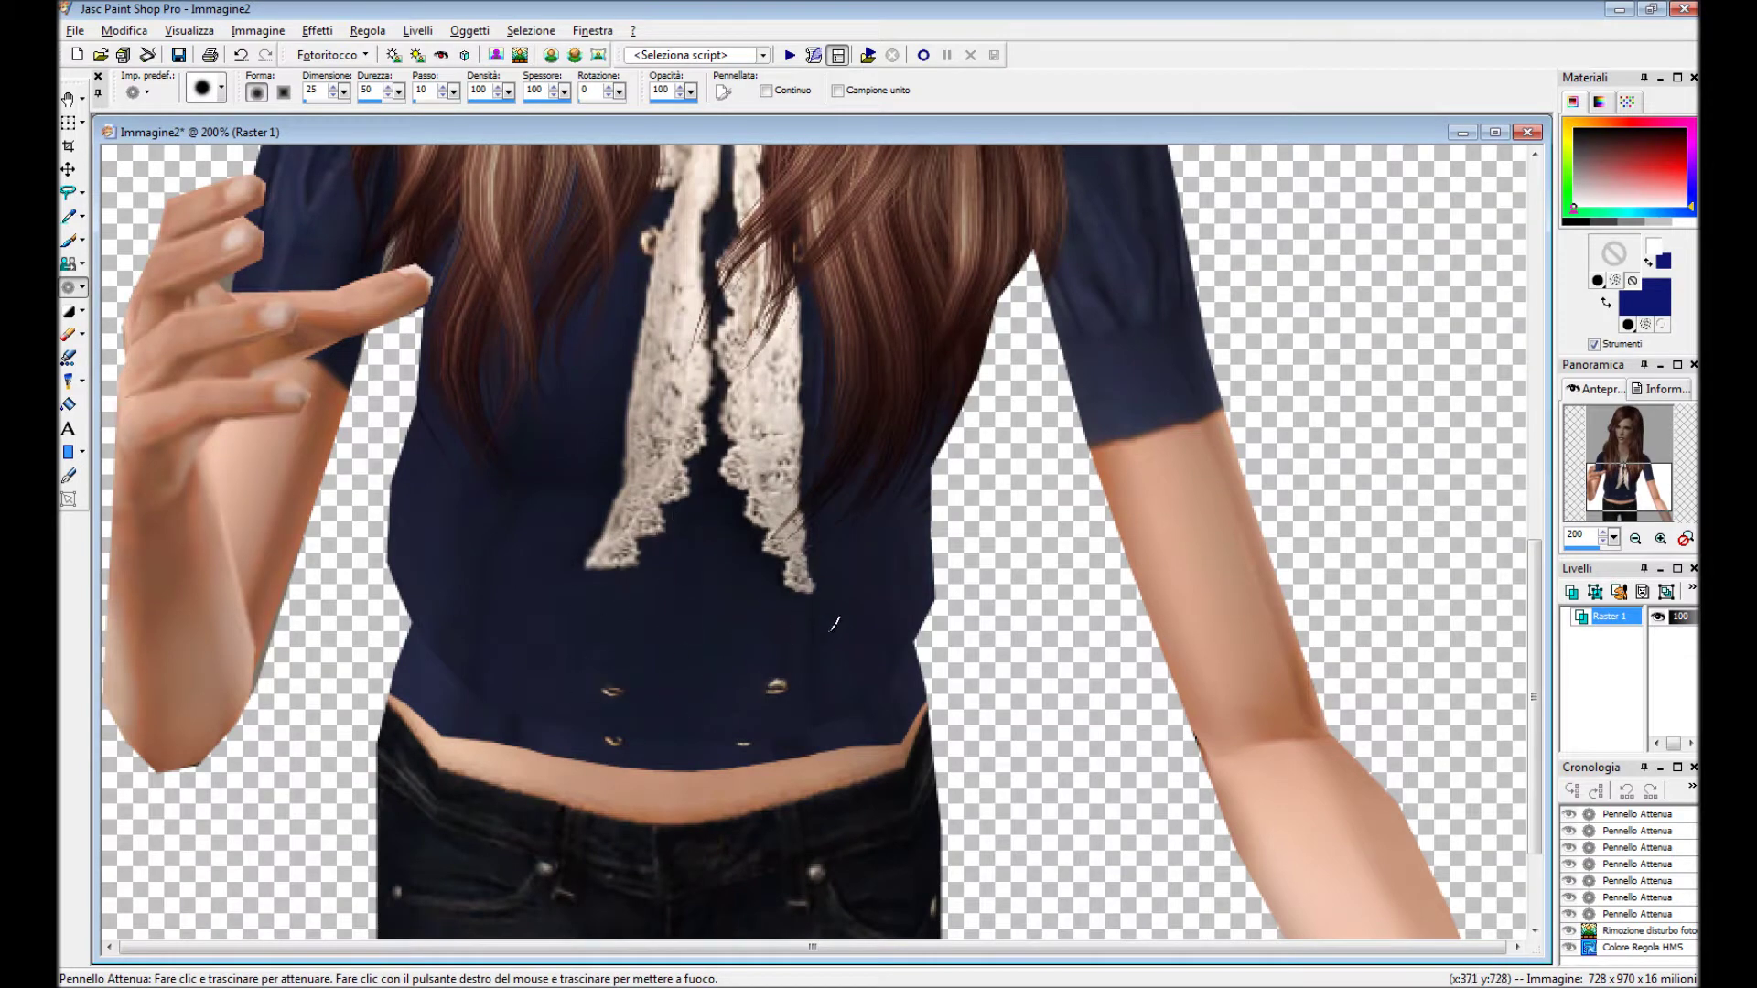
pyautogui.click(835, 625)
# Soften the face from between the eyes to the chin, then shrink the brush to size 10.
pyautogui.scroll(3, 835, 625)
pyautogui.scroll(1, 732, 412)
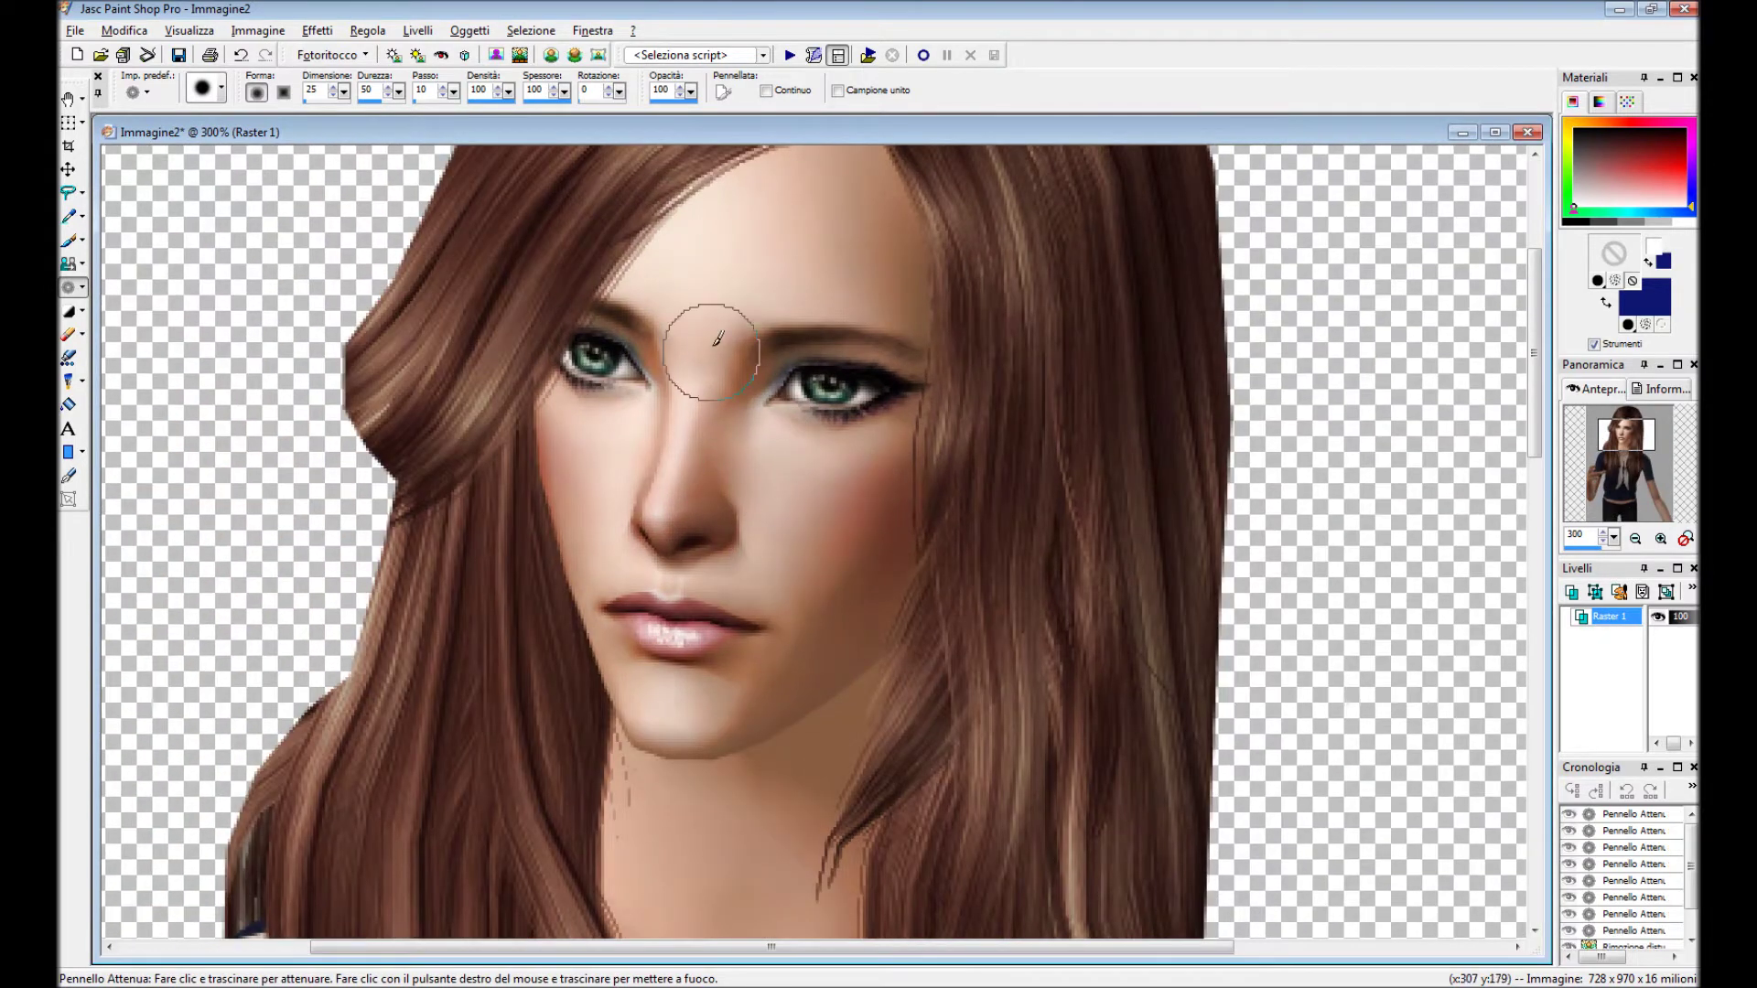
pyautogui.moveTo(842, 302); pyautogui.dragTo(675, 314)
pyautogui.click(221, 88)
pyautogui.click(392, 182)
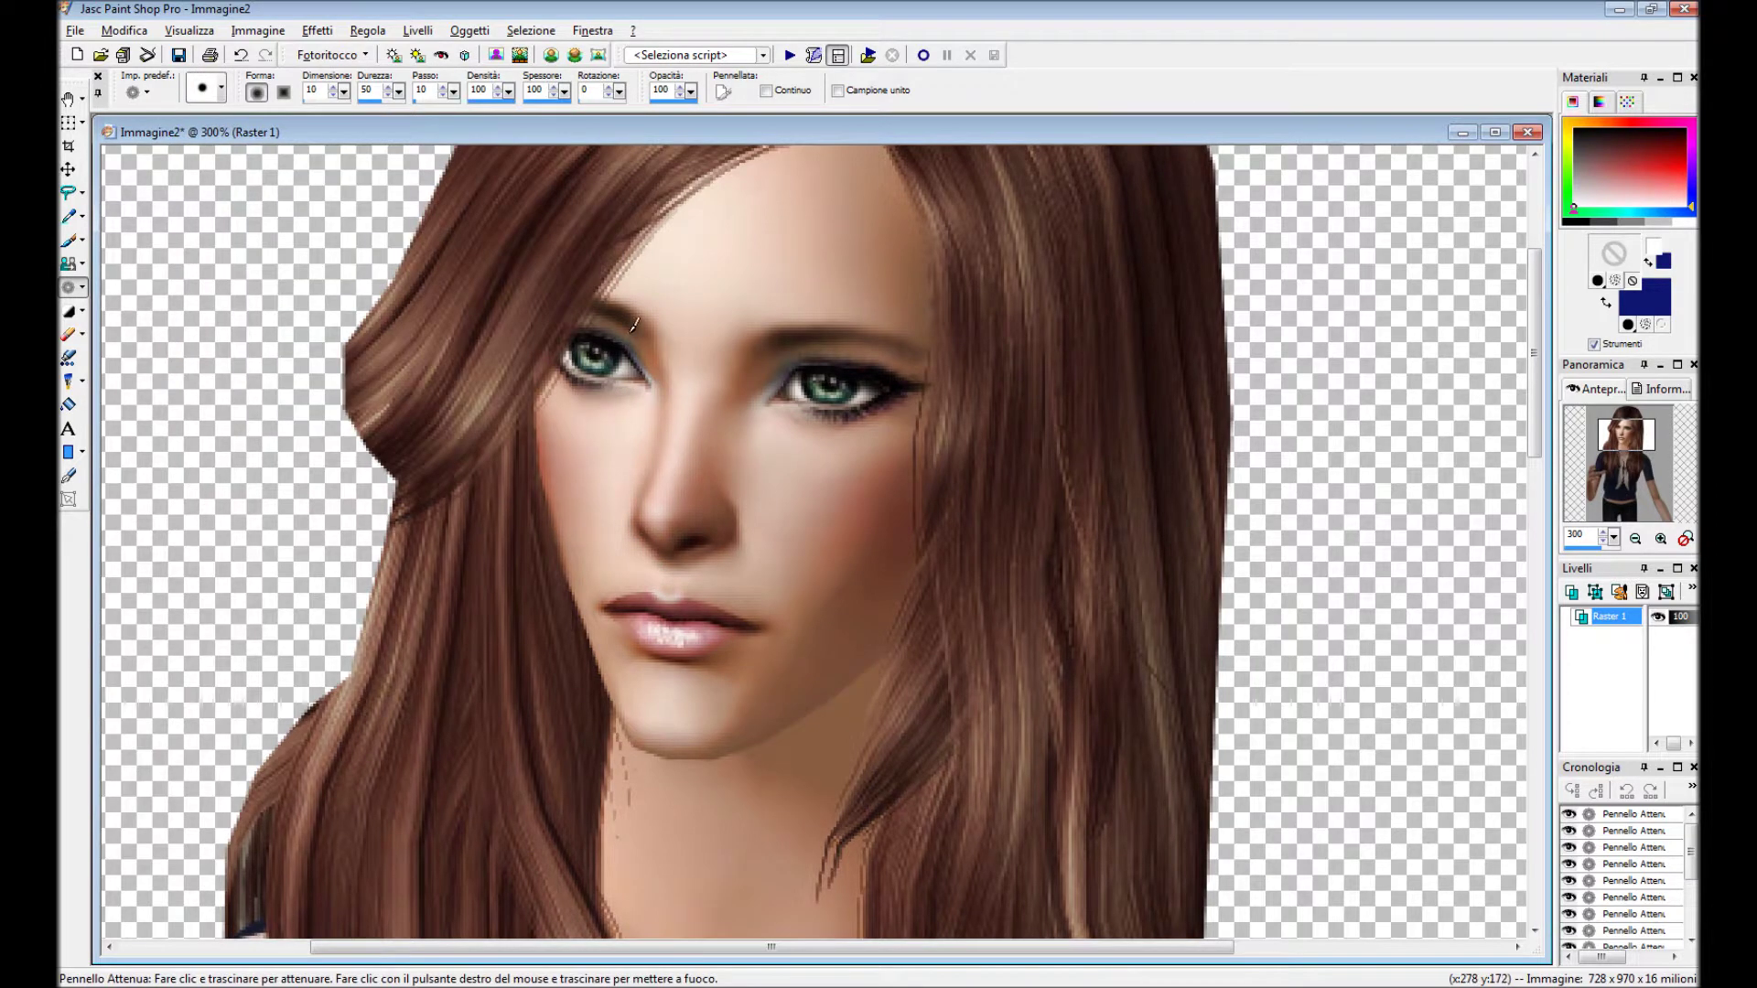
pyautogui.scroll(-2, 636, 572)
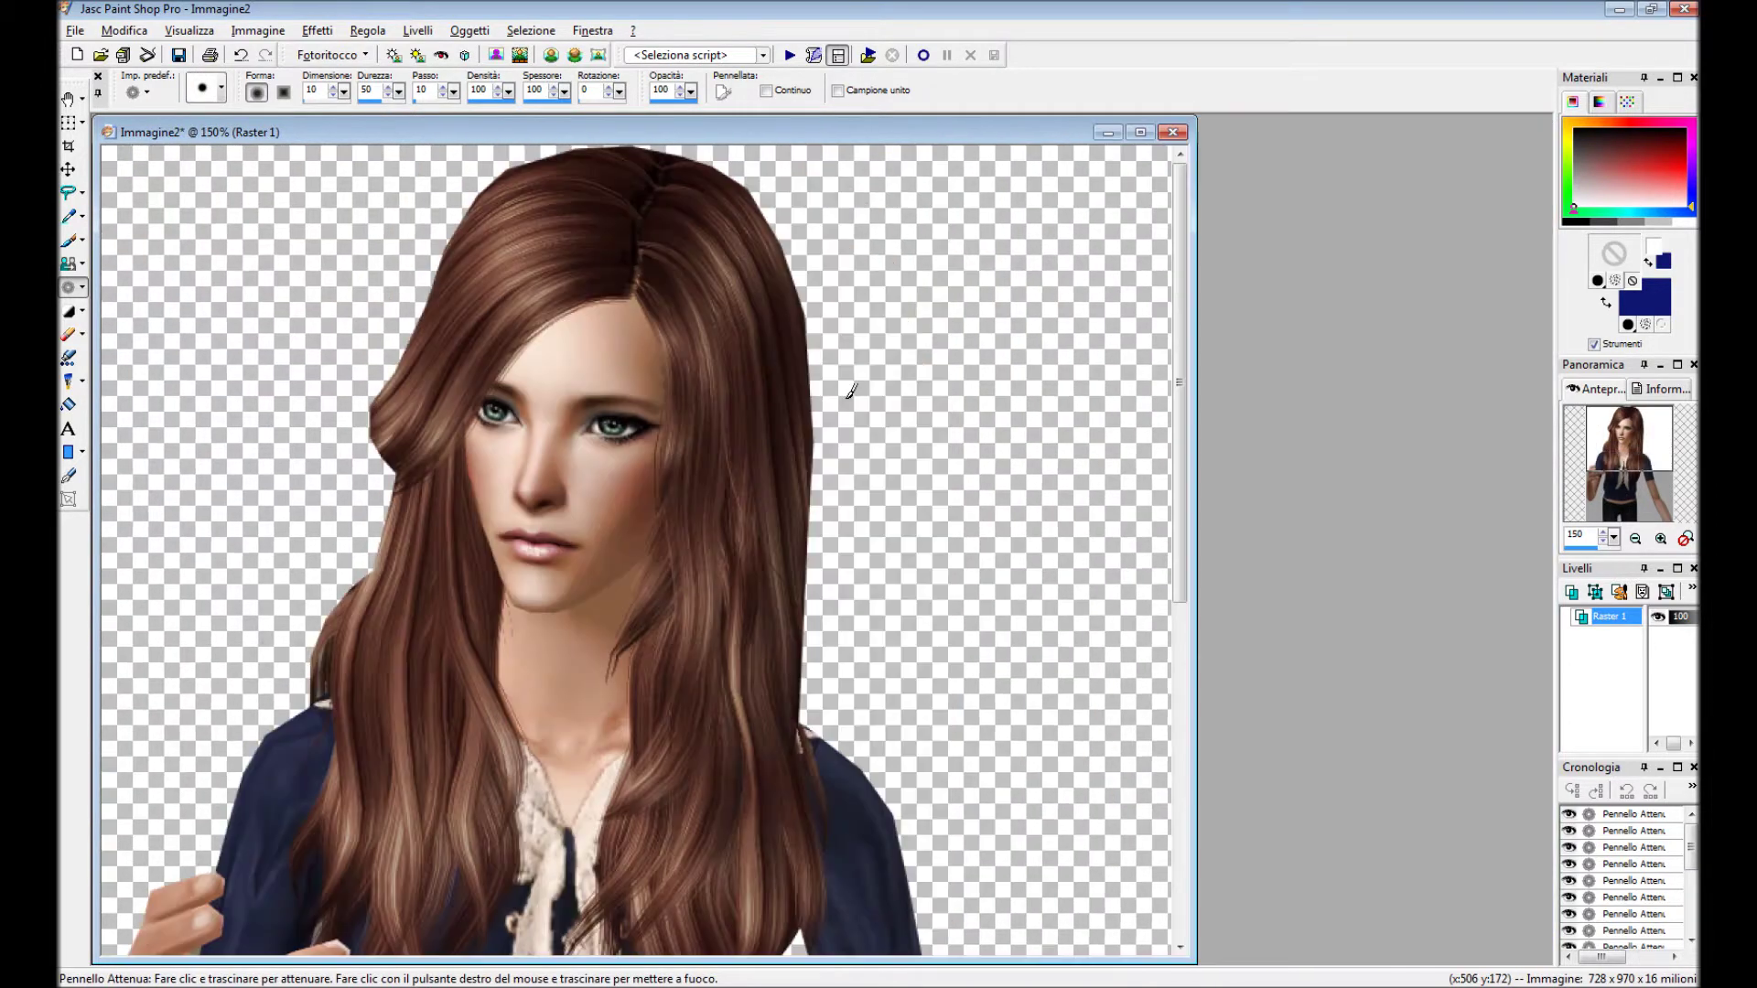
pyautogui.scroll(-1, 824, 384)
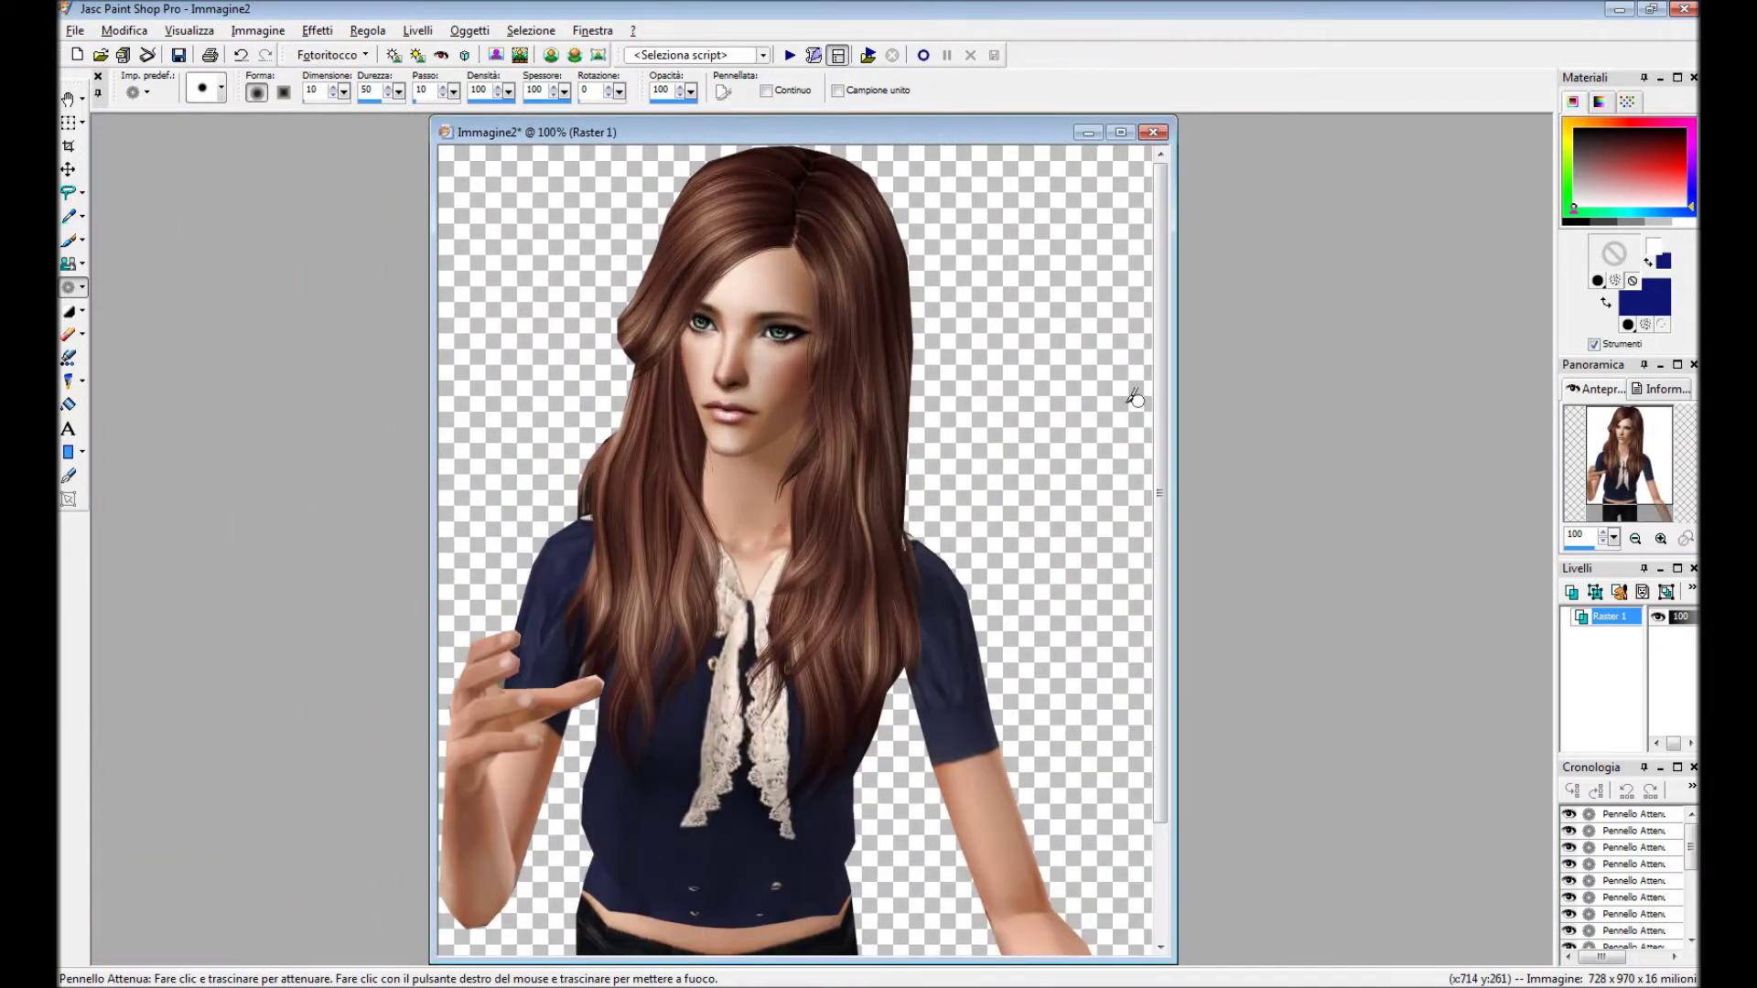
pyautogui.click(69, 193)
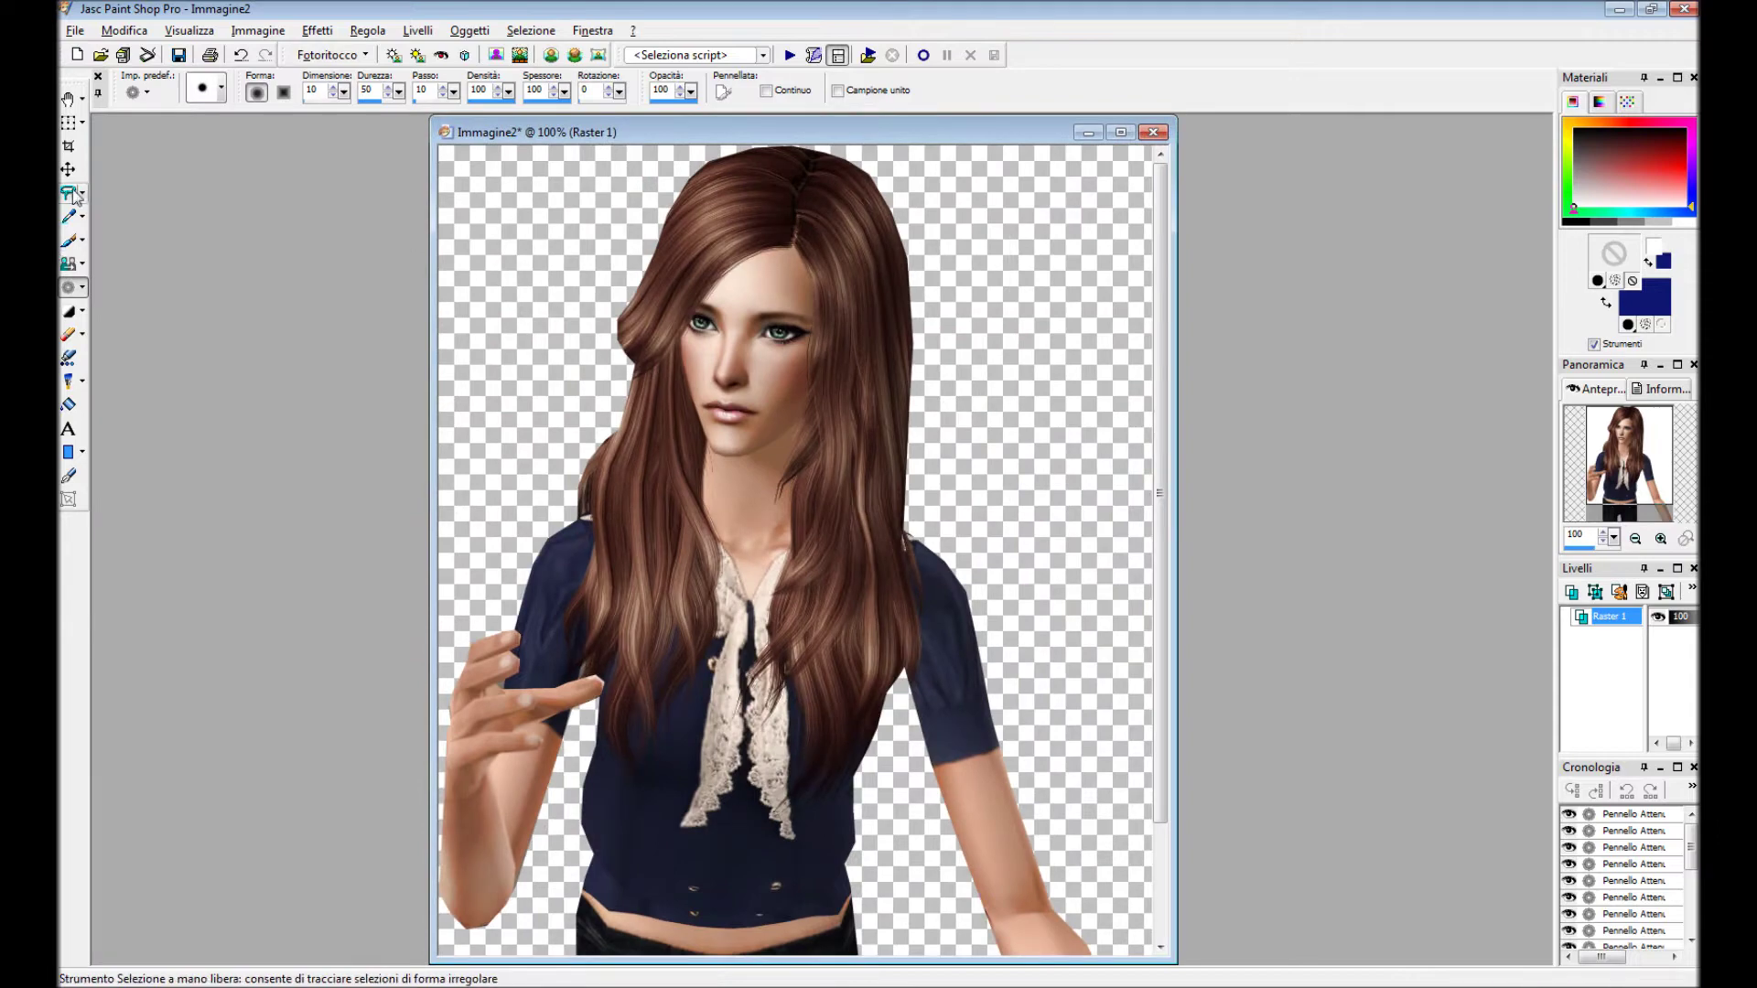
# Select the girl's left eye with a freehand selection.
pyautogui.scroll(3, 699, 503)
pyautogui.scroll(2, 821, 531)
pyautogui.moveTo(590, 469); pyautogui.dragTo(671, 517)
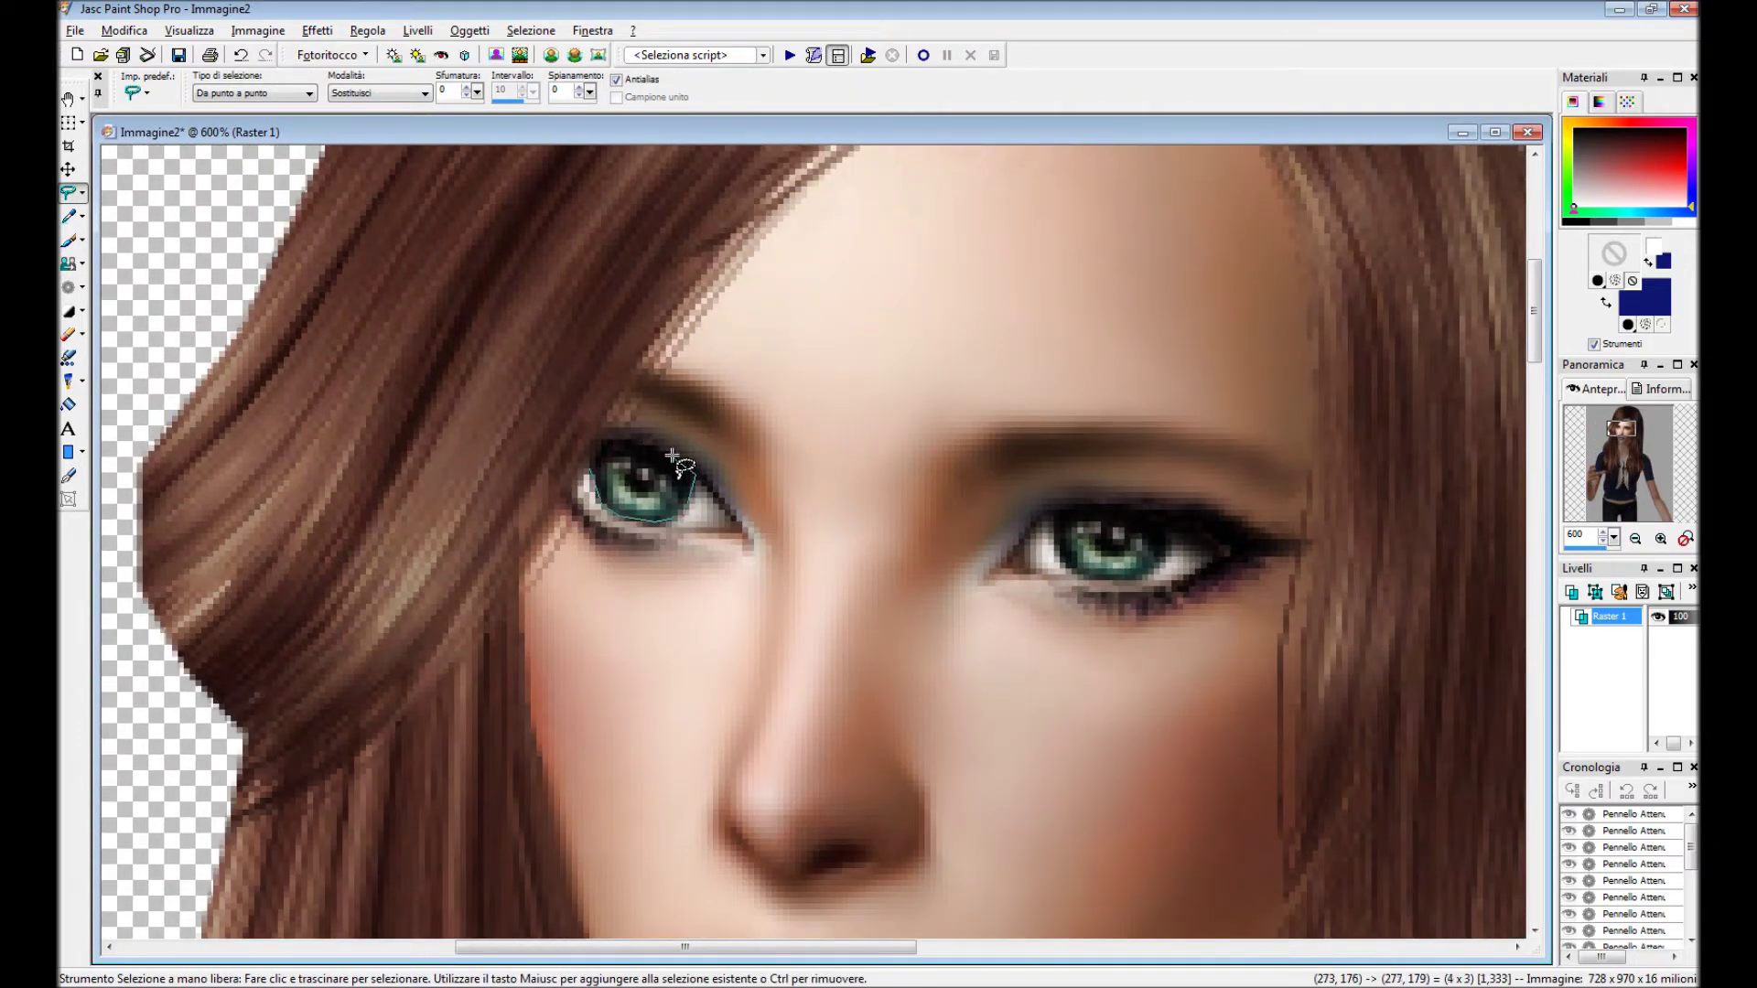
pyautogui.scroll(-2, 587, 459)
pyautogui.scroll(-2, 746, 576)
# Apply an Inner Bevel with white light, higher smoothness and elevation 61, then deselect.
pyautogui.click(316, 30)
pyautogui.click(585, 168)
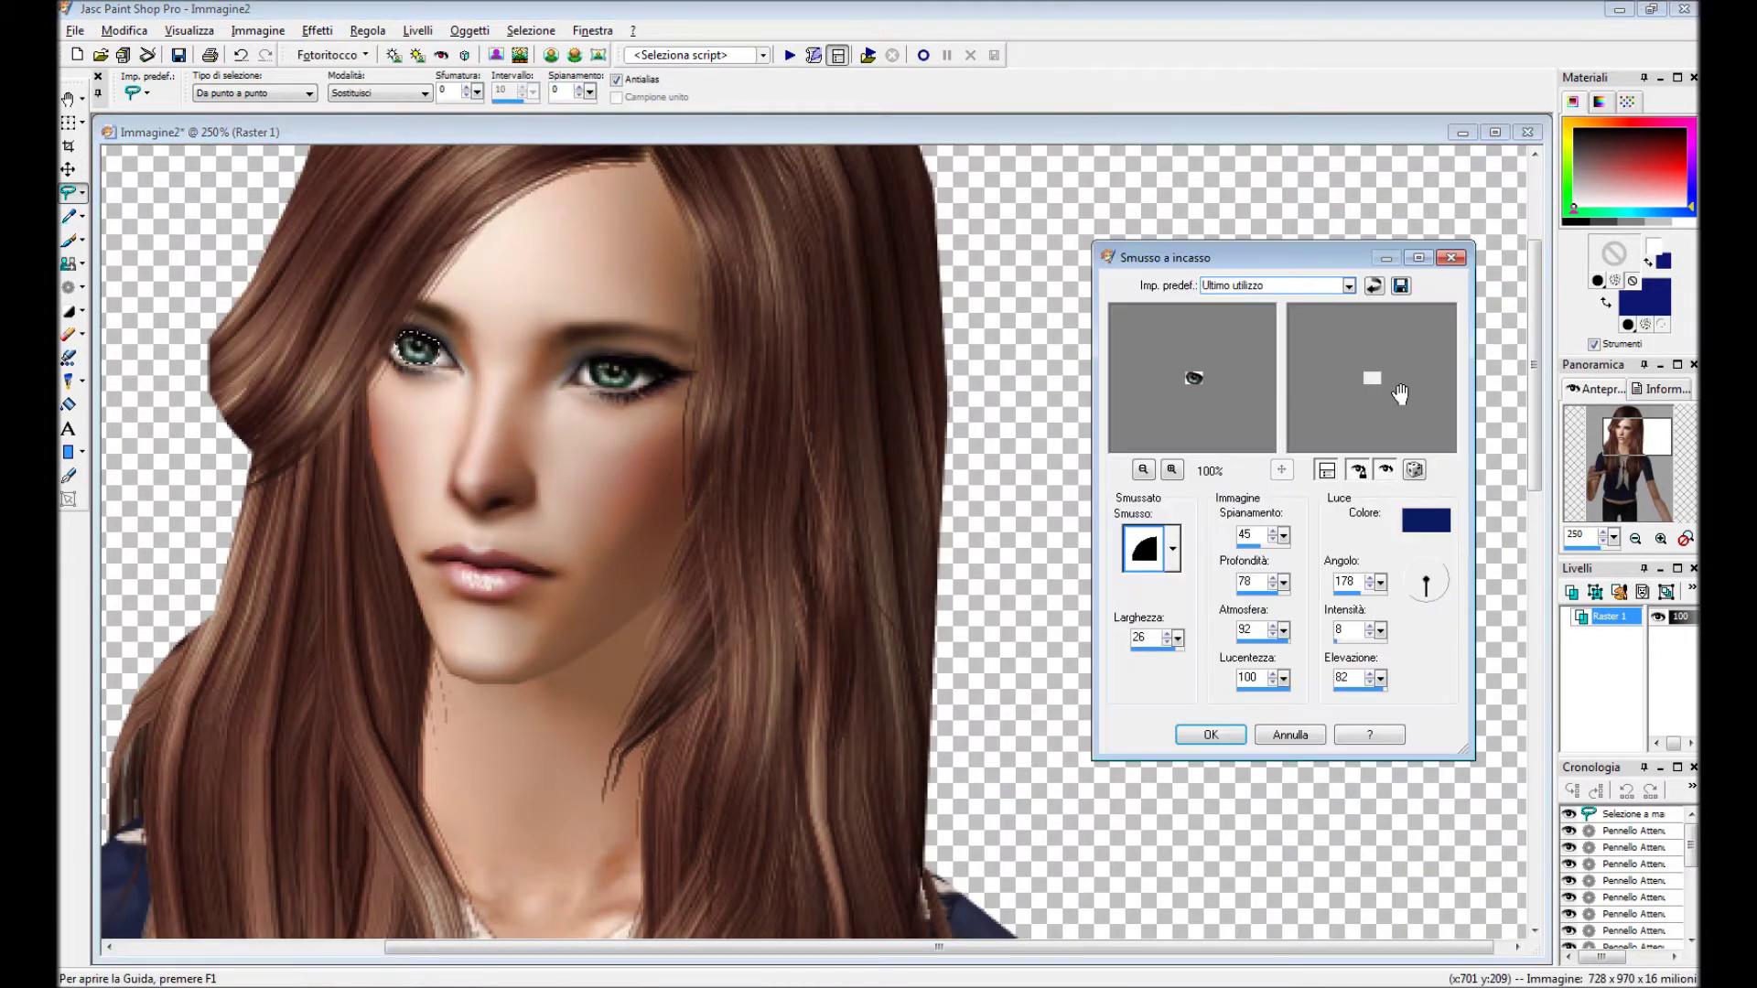
pyautogui.click(1426, 520)
pyautogui.click(807, 683)
pyautogui.click(713, 856)
pyautogui.moveTo(1284, 535); pyautogui.dragTo(1281, 560)
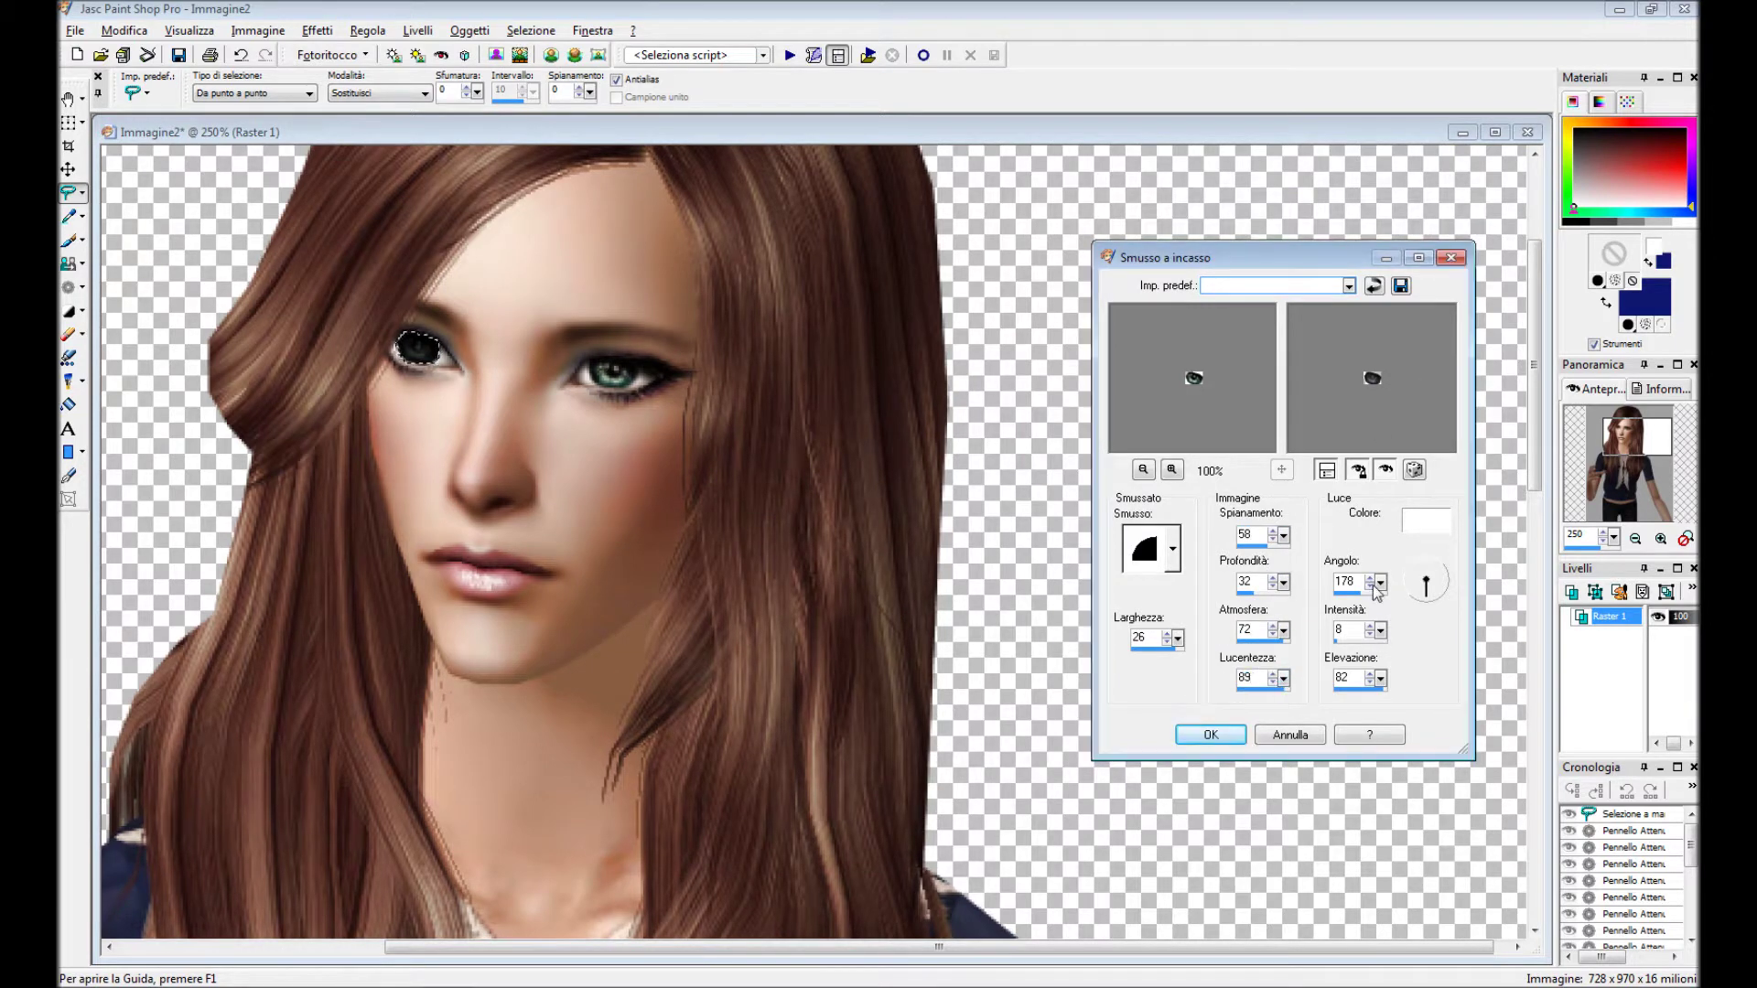
pyautogui.moveTo(1380, 678); pyautogui.dragTo(1357, 696)
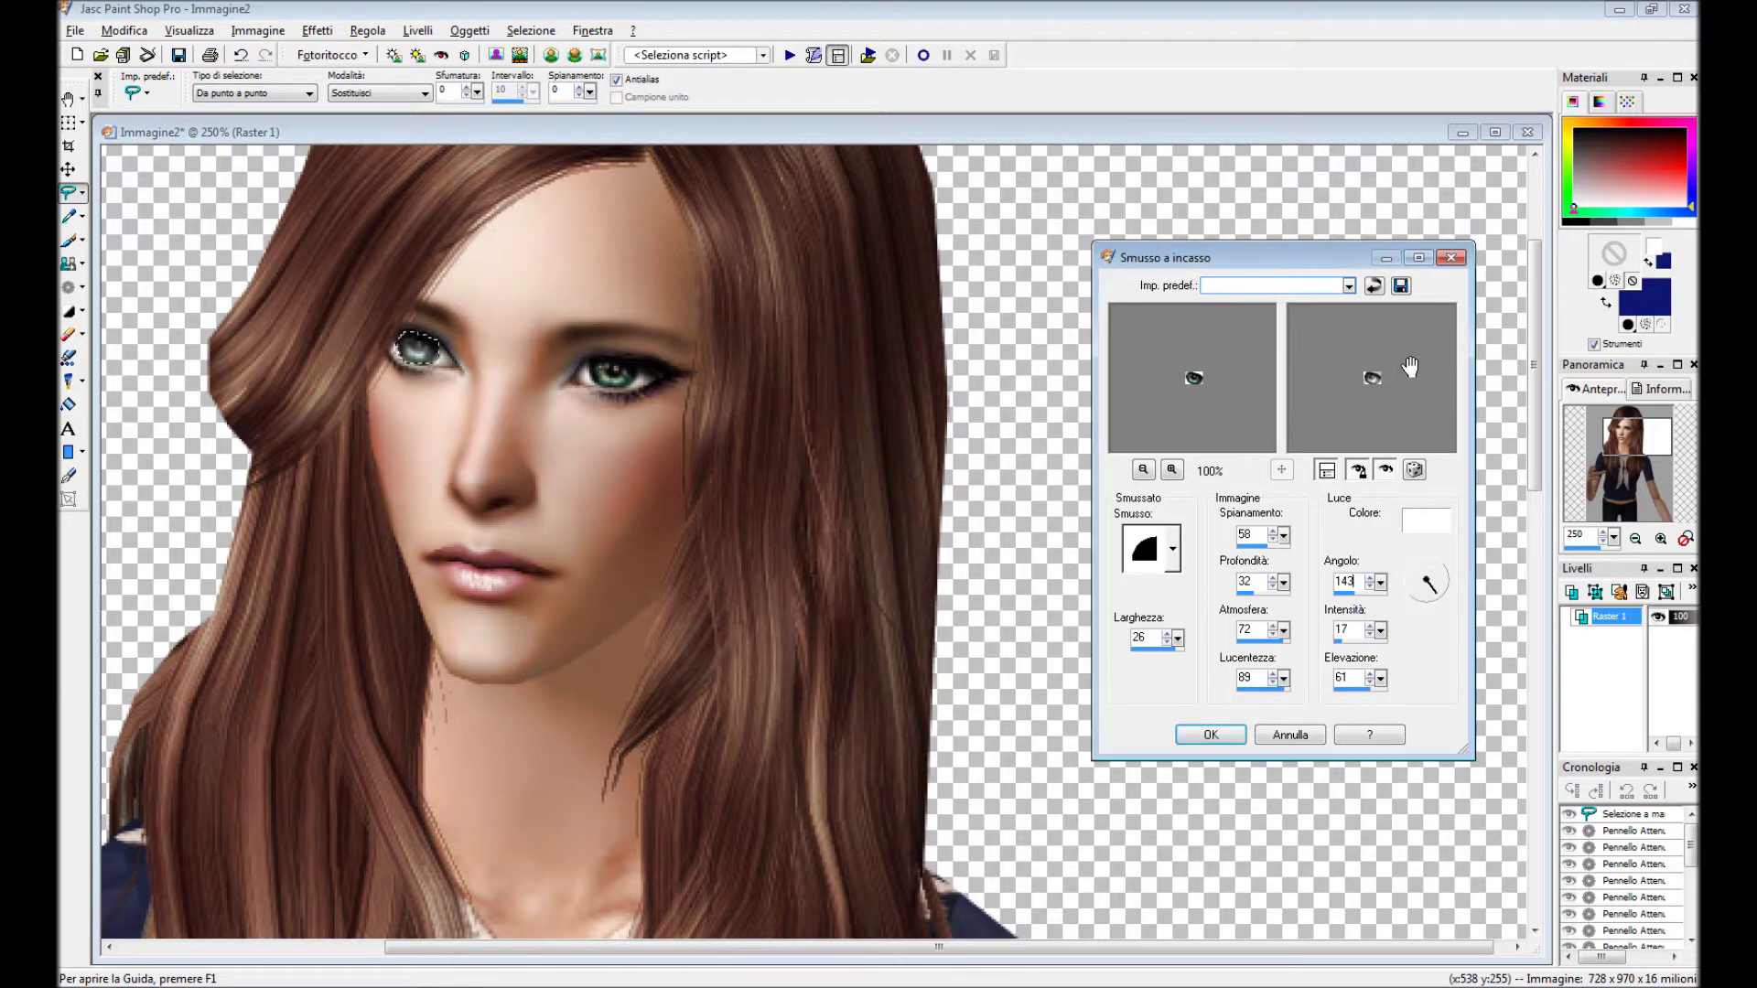
pyautogui.click(1210, 735)
pyautogui.hotkey('ctrl', 'd')
# Outline the second eye with a point-to-point selection.
pyautogui.scroll(2, 760, 448)
pyautogui.scroll(4, 760, 449)
pyautogui.click(611, 458)
pyautogui.click(615, 529)
pyautogui.click(611, 455)
pyautogui.scroll(-3, 604, 476)
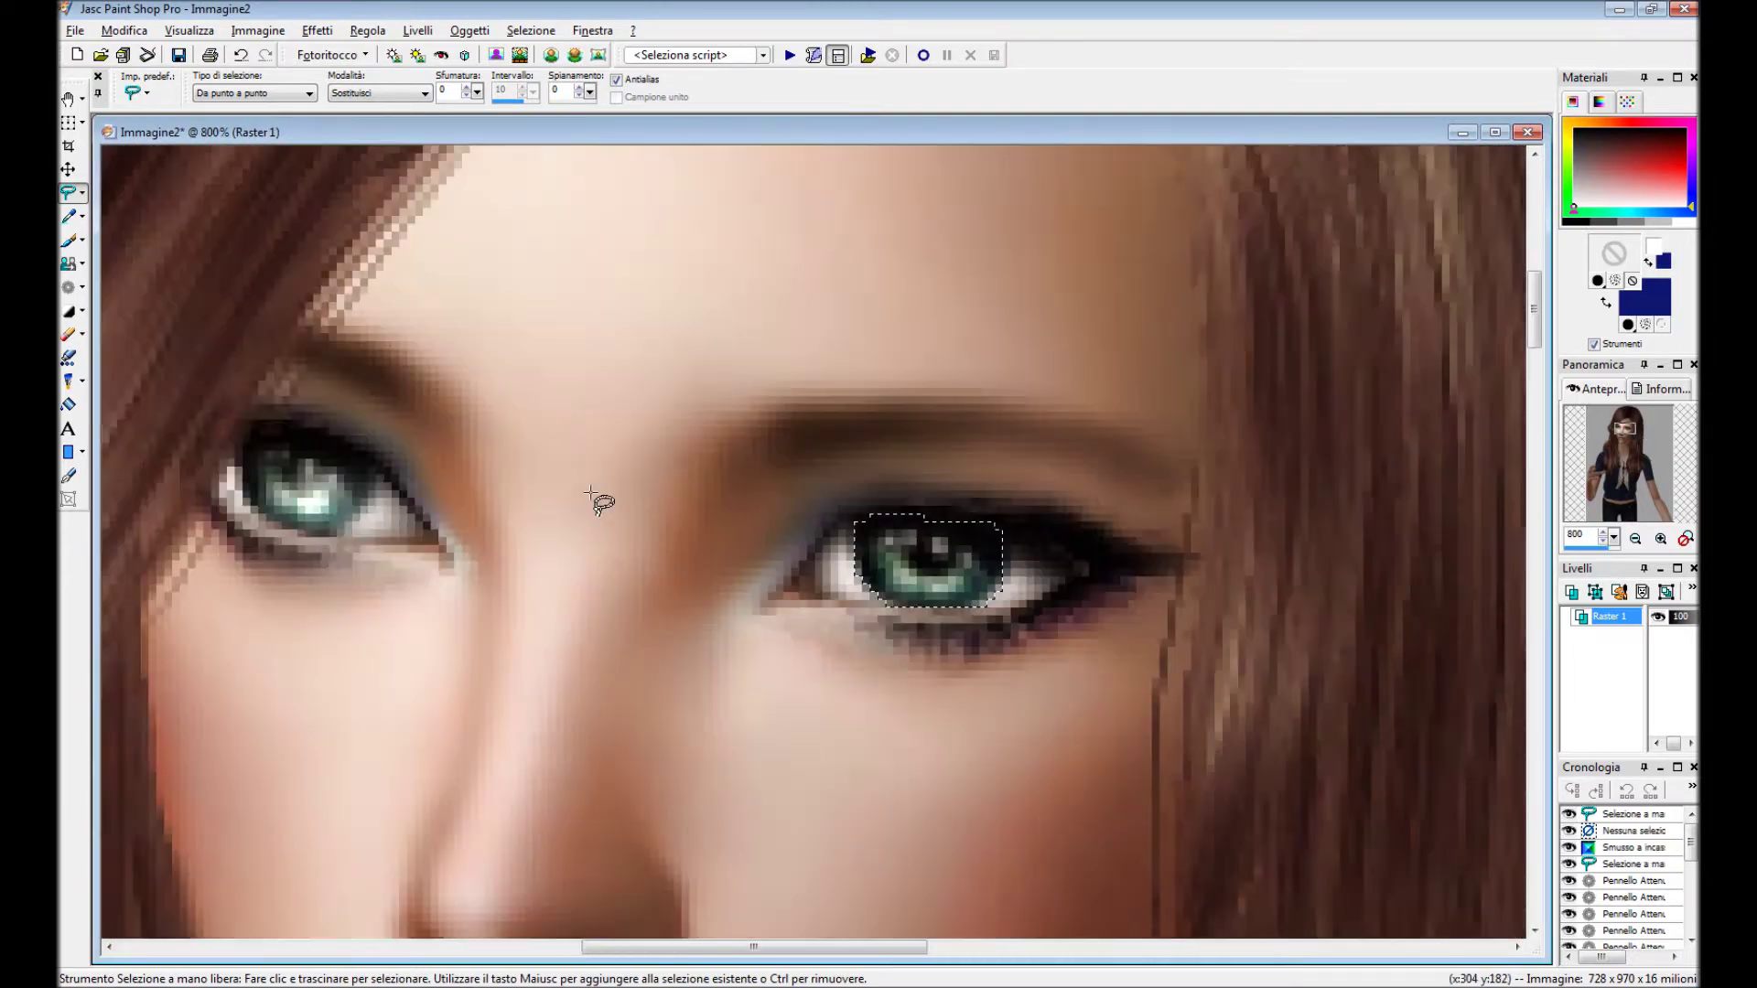
pyautogui.scroll(-3, 860, 586)
# Apply the same Inner Bevel to the second eye and deselect.
pyautogui.click(317, 31)
pyautogui.click(549, 92)
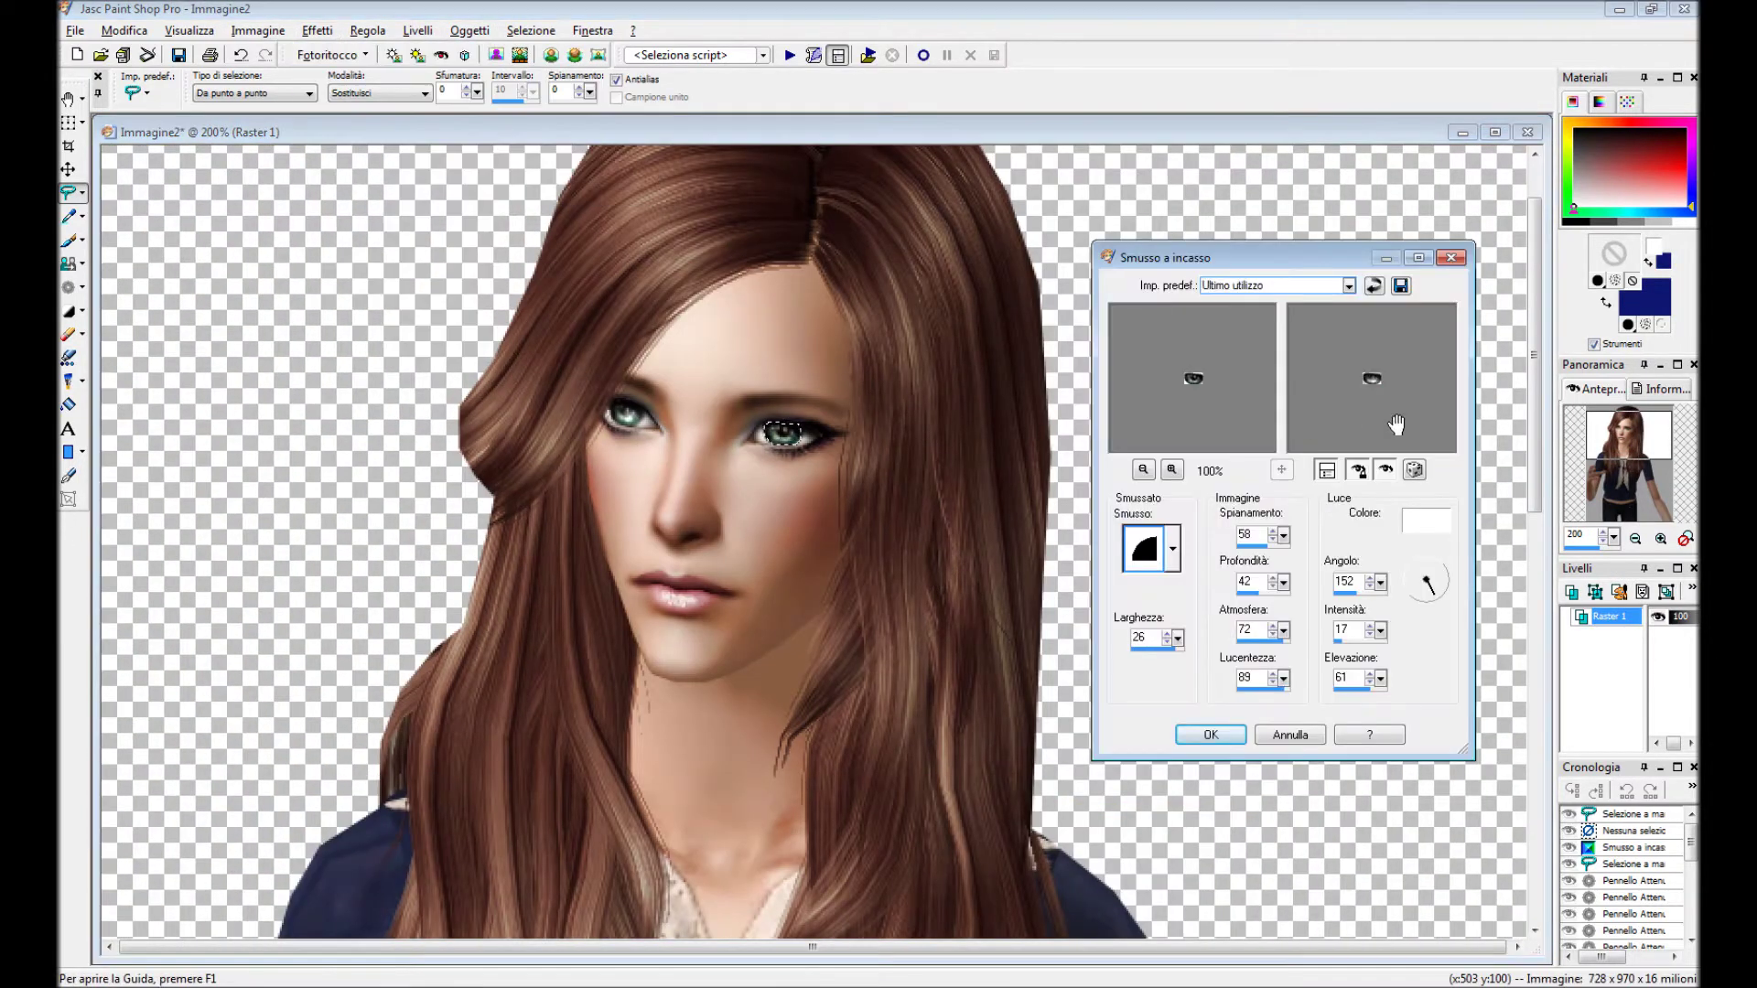
pyautogui.click(1217, 742)
pyautogui.hotkey('ctrl', 'd')
pyautogui.scroll(-2, 941, 675)
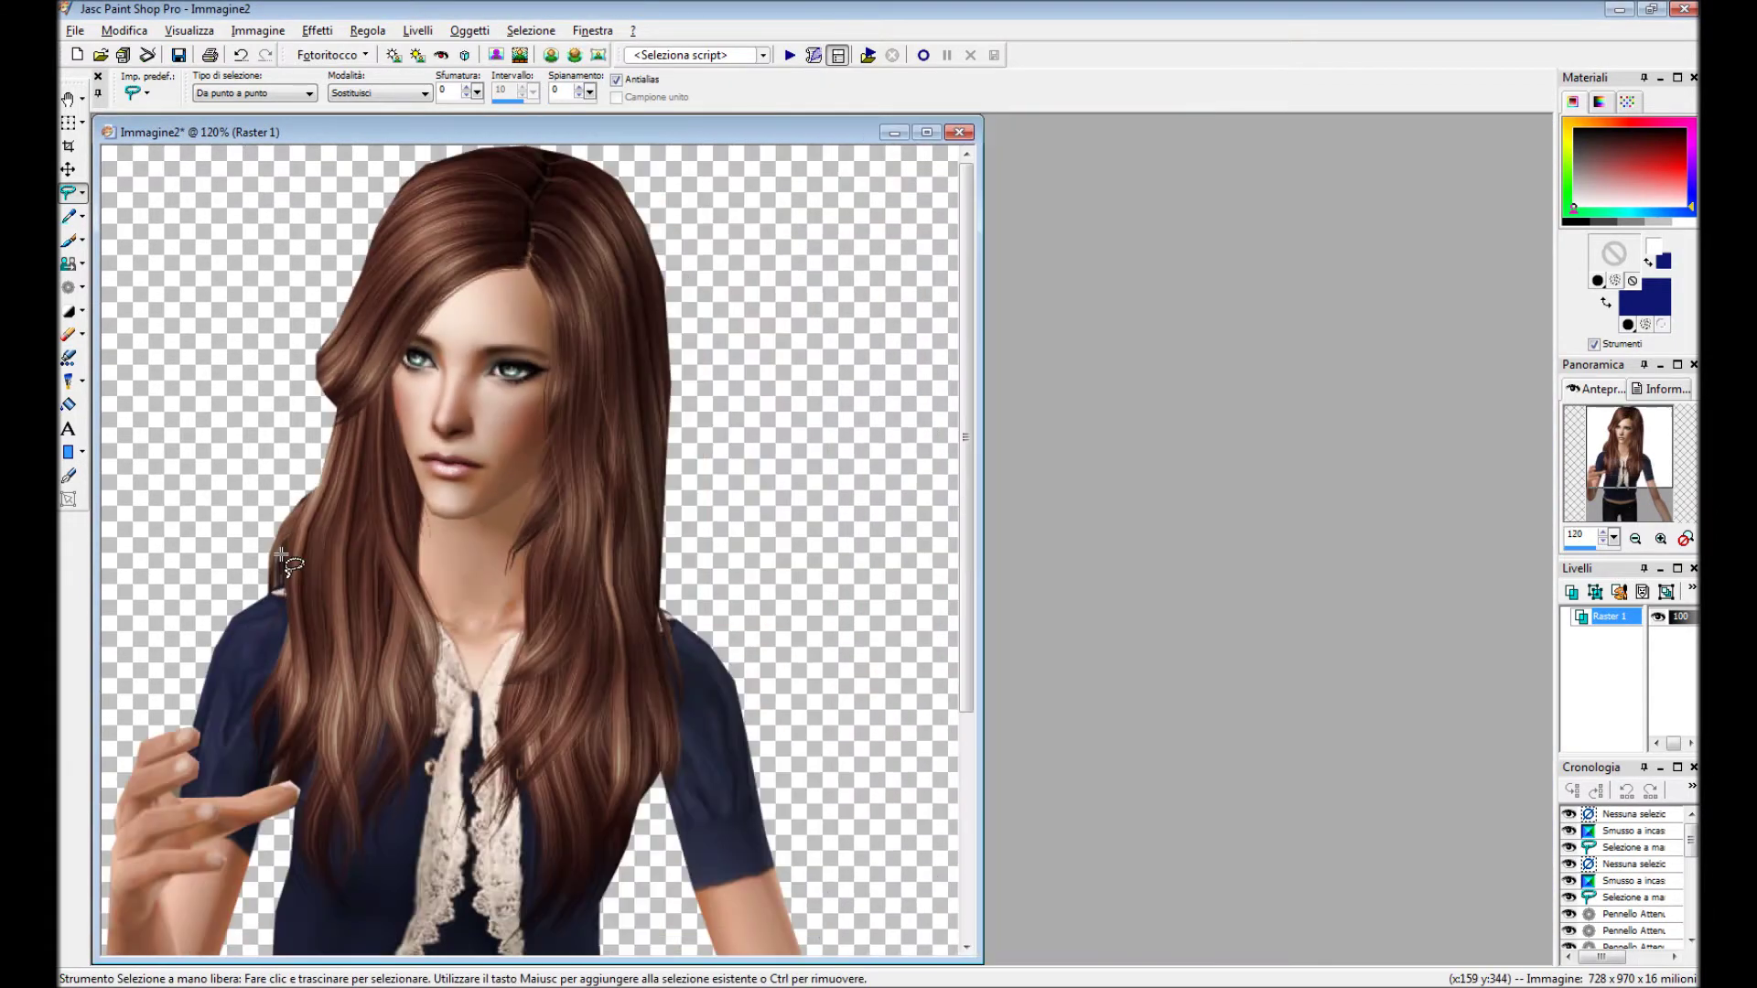
# Add a new raster layer and choose a round paintbrush tip for highlights.
pyautogui.click(418, 30)
pyautogui.click(485, 54)
pyautogui.click(805, 647)
pyautogui.click(69, 239)
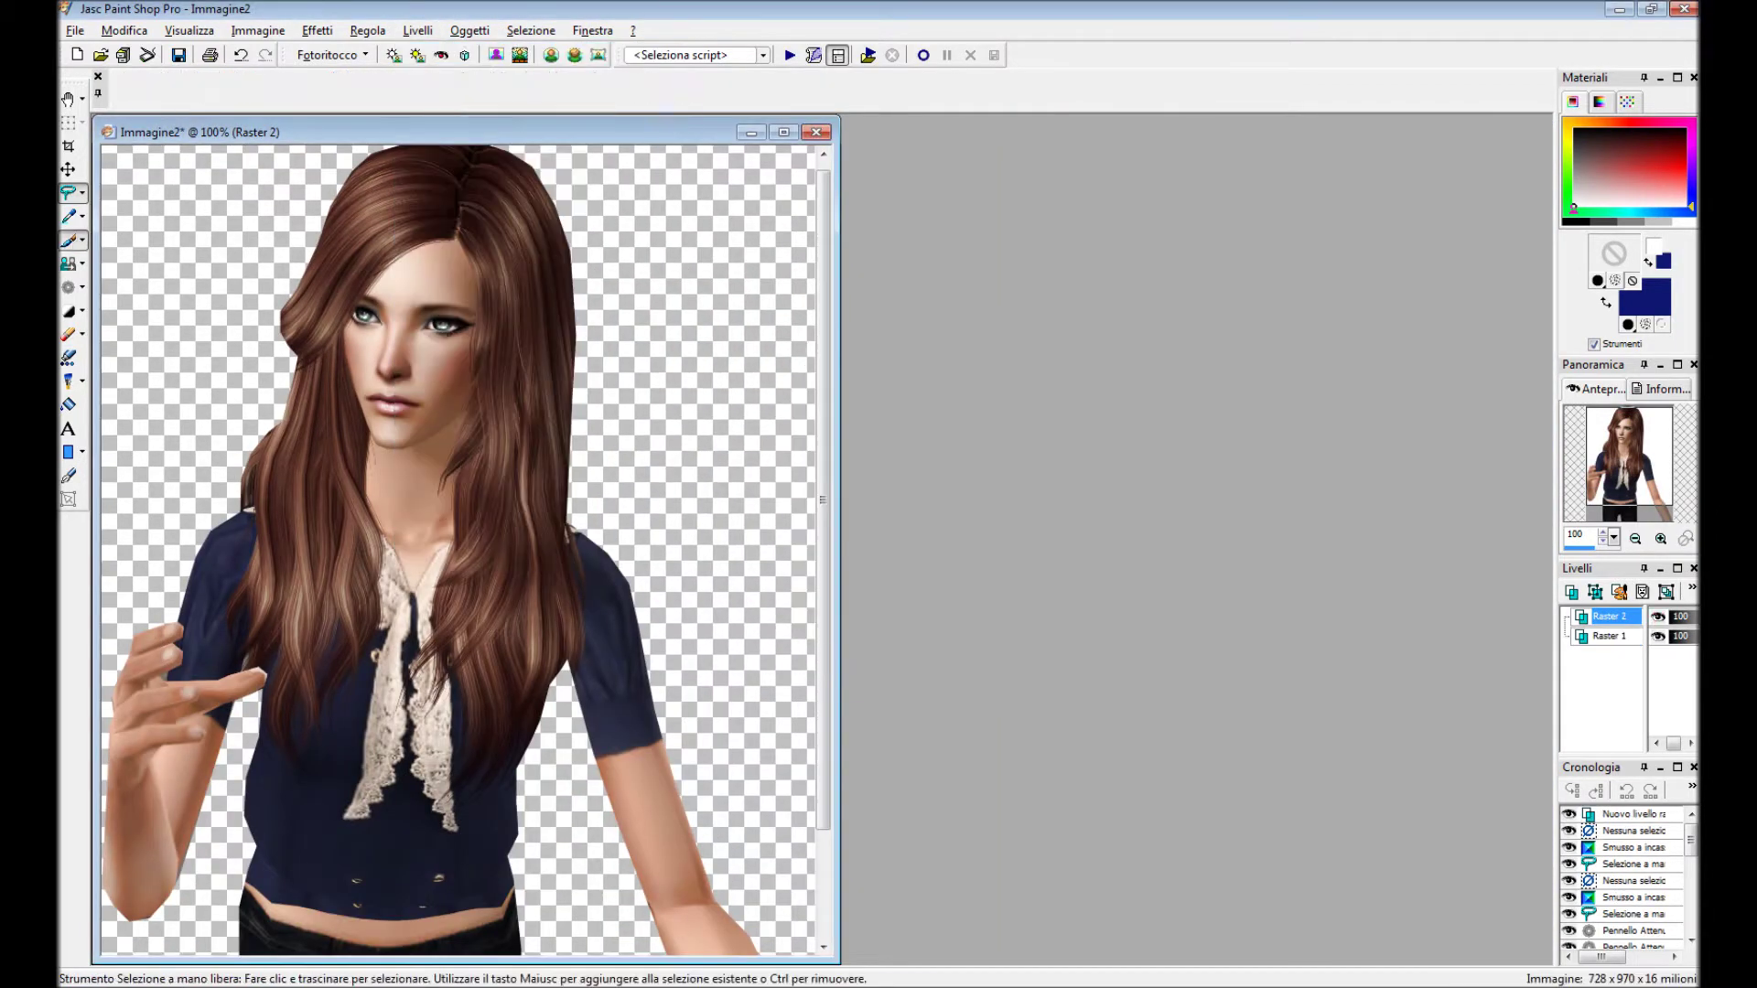
pyautogui.click(203, 88)
pyautogui.click(312, 183)
pyautogui.click(364, 475)
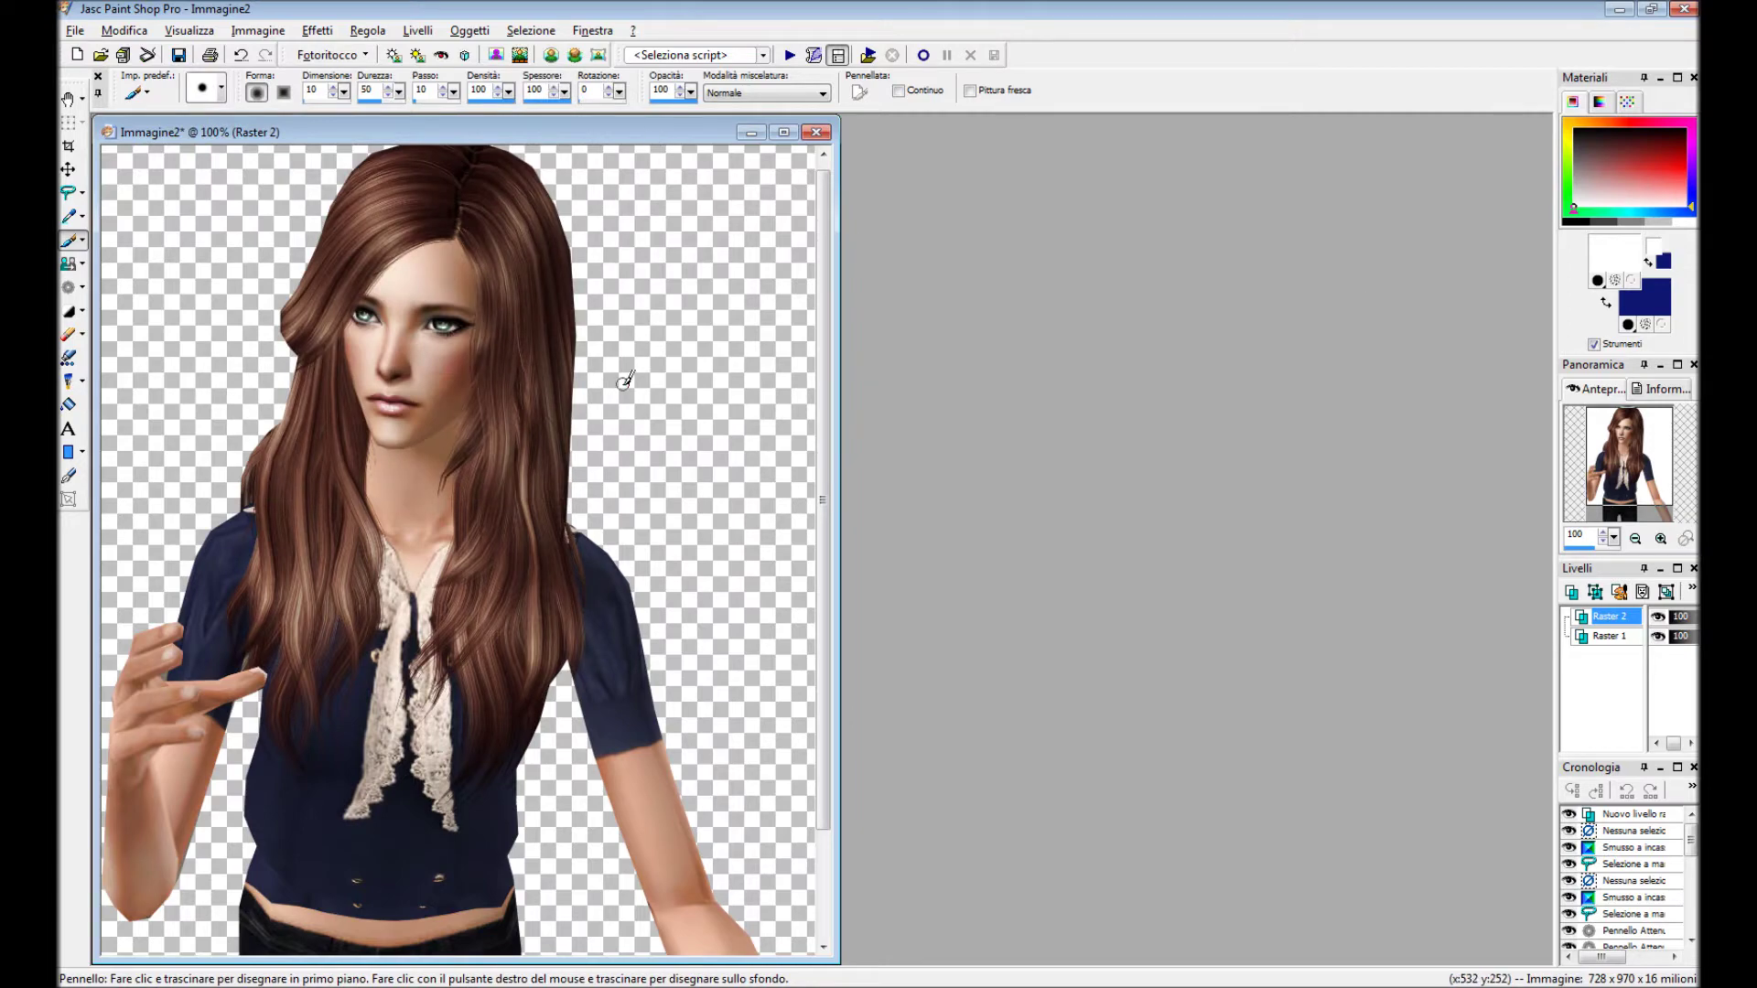
# Paint white highlights on the lips.
pyautogui.scroll(5, 625, 380)
pyautogui.scroll(1, 851, 510)
pyautogui.moveTo(732, 430); pyautogui.dragTo(805, 462)
pyautogui.scroll(-6, 840, 521)
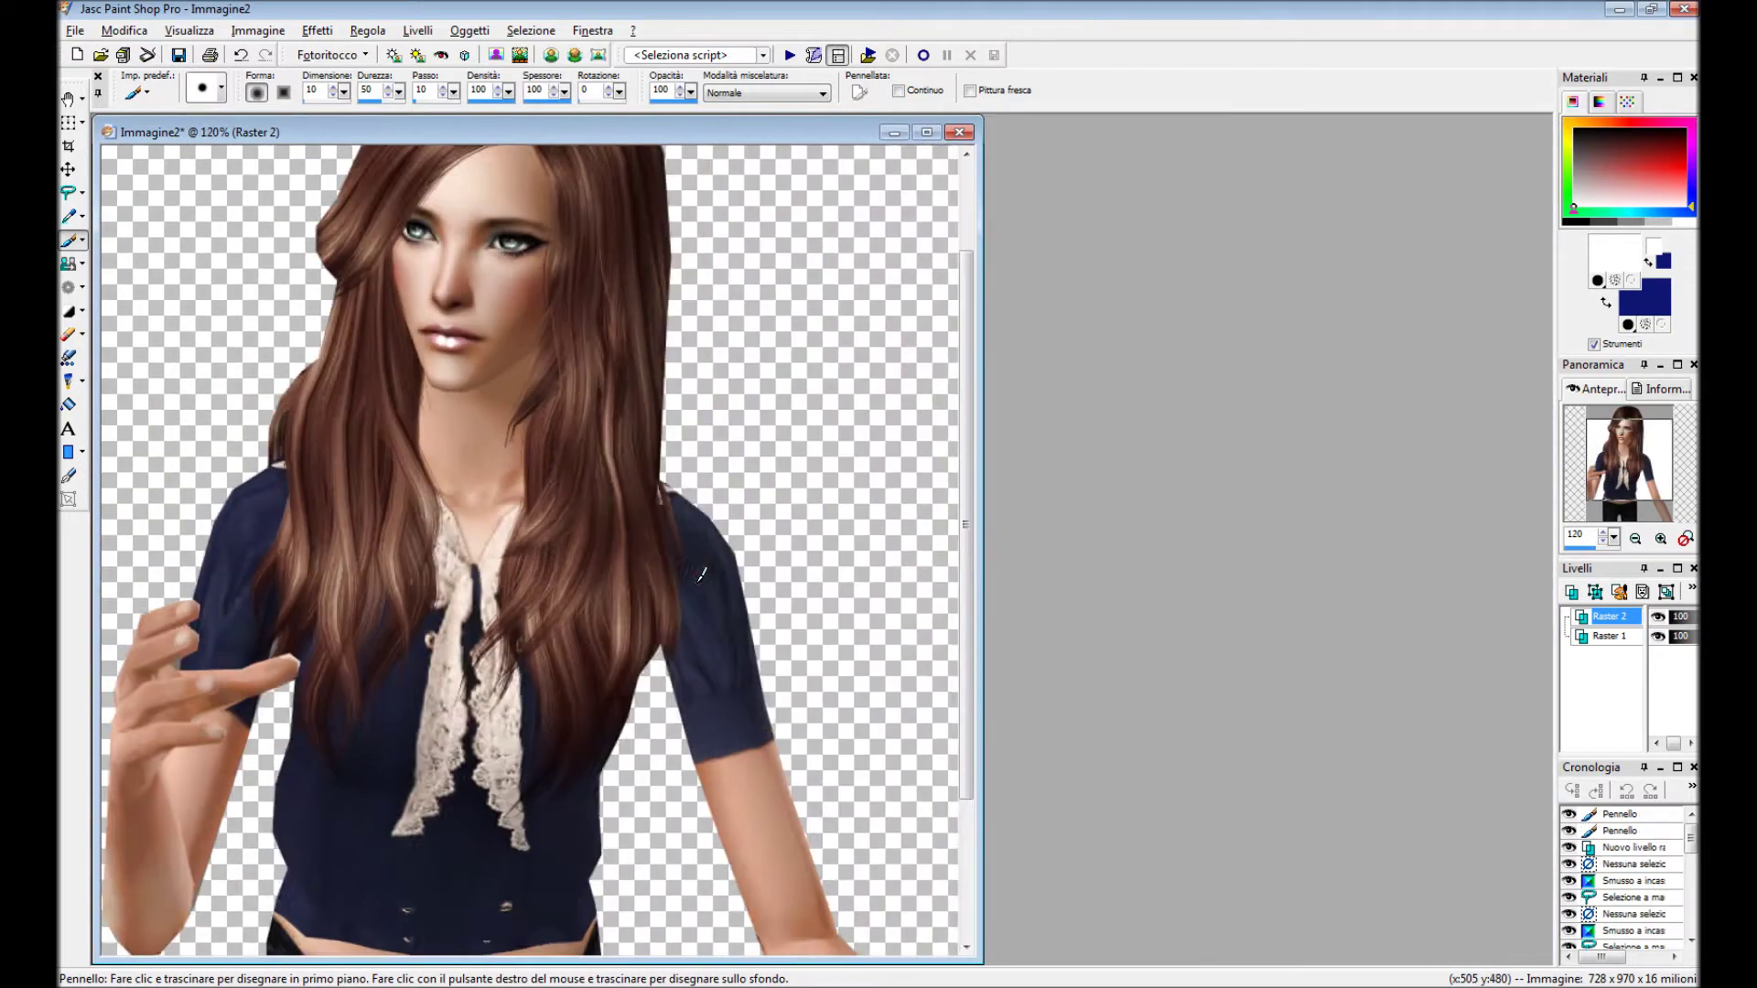
pyautogui.scroll(-1, 700, 574)
# Set the highlight layer to Indebolisci blend at about 20 opacity and Gaussian-blur it.
pyautogui.doubleClick(1610, 616)
pyautogui.click(872, 574)
pyautogui.click(870, 820)
pyautogui.moveTo(848, 605); pyautogui.dragTo(806, 599)
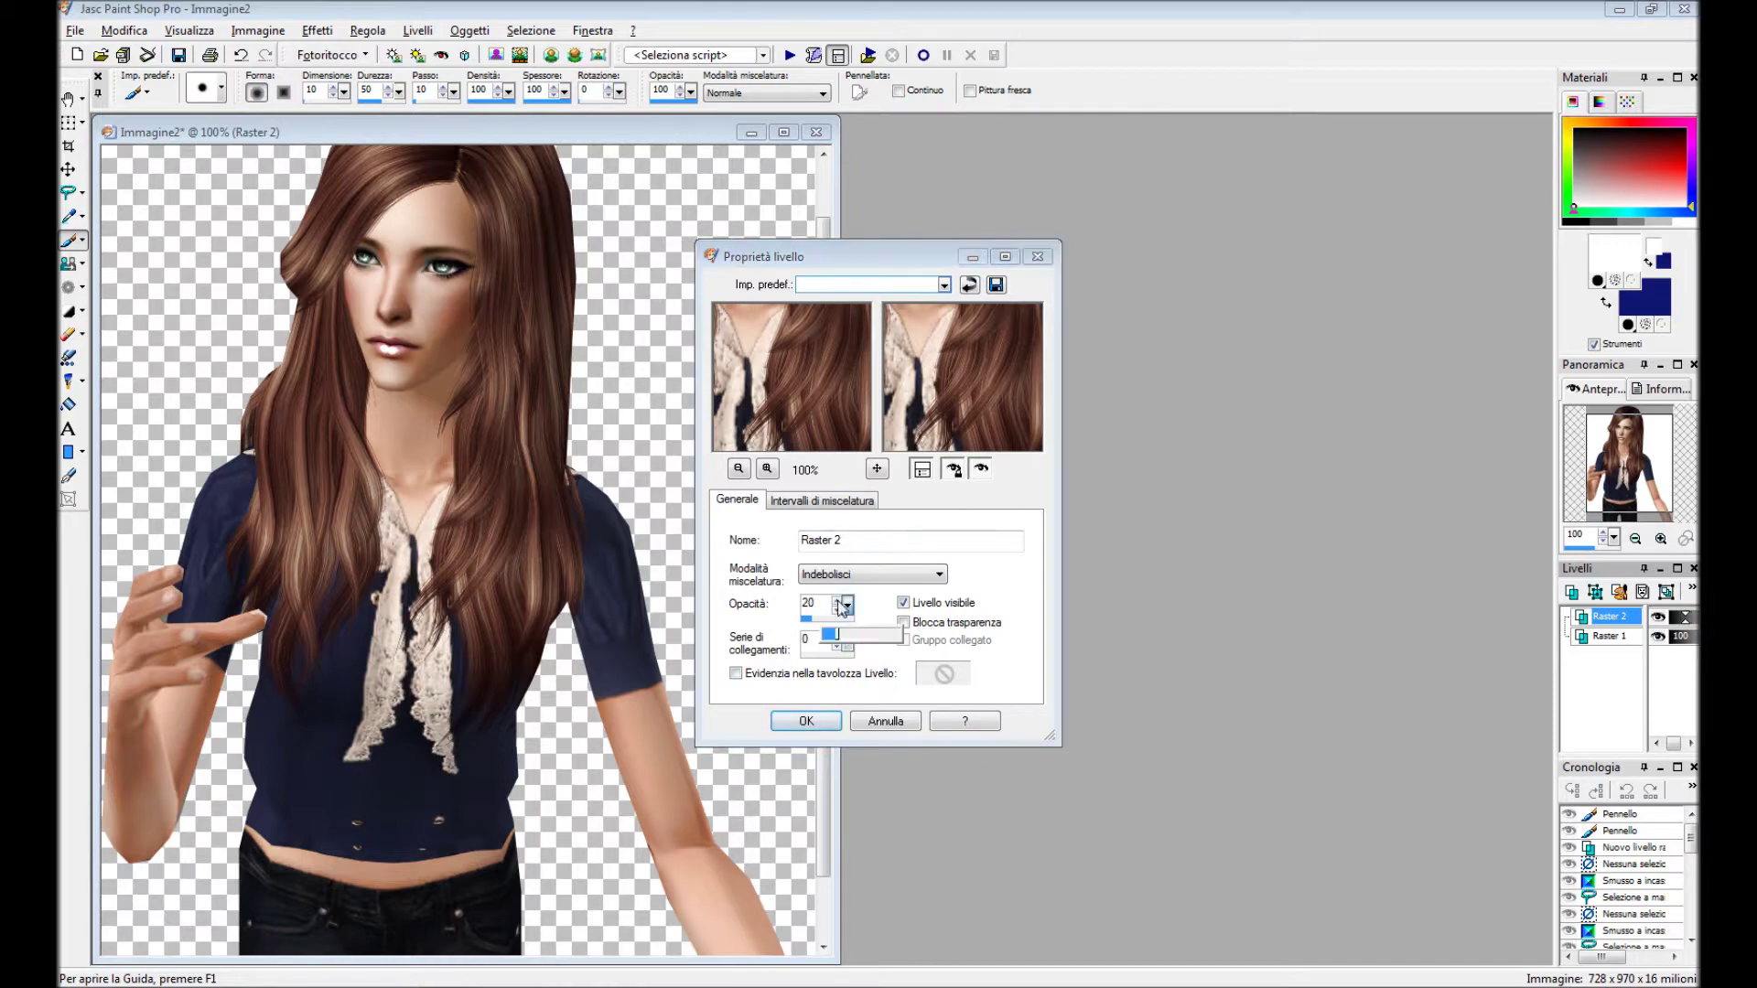
pyautogui.click(805, 721)
pyautogui.scroll(3, 549, 366)
pyautogui.click(370, 30)
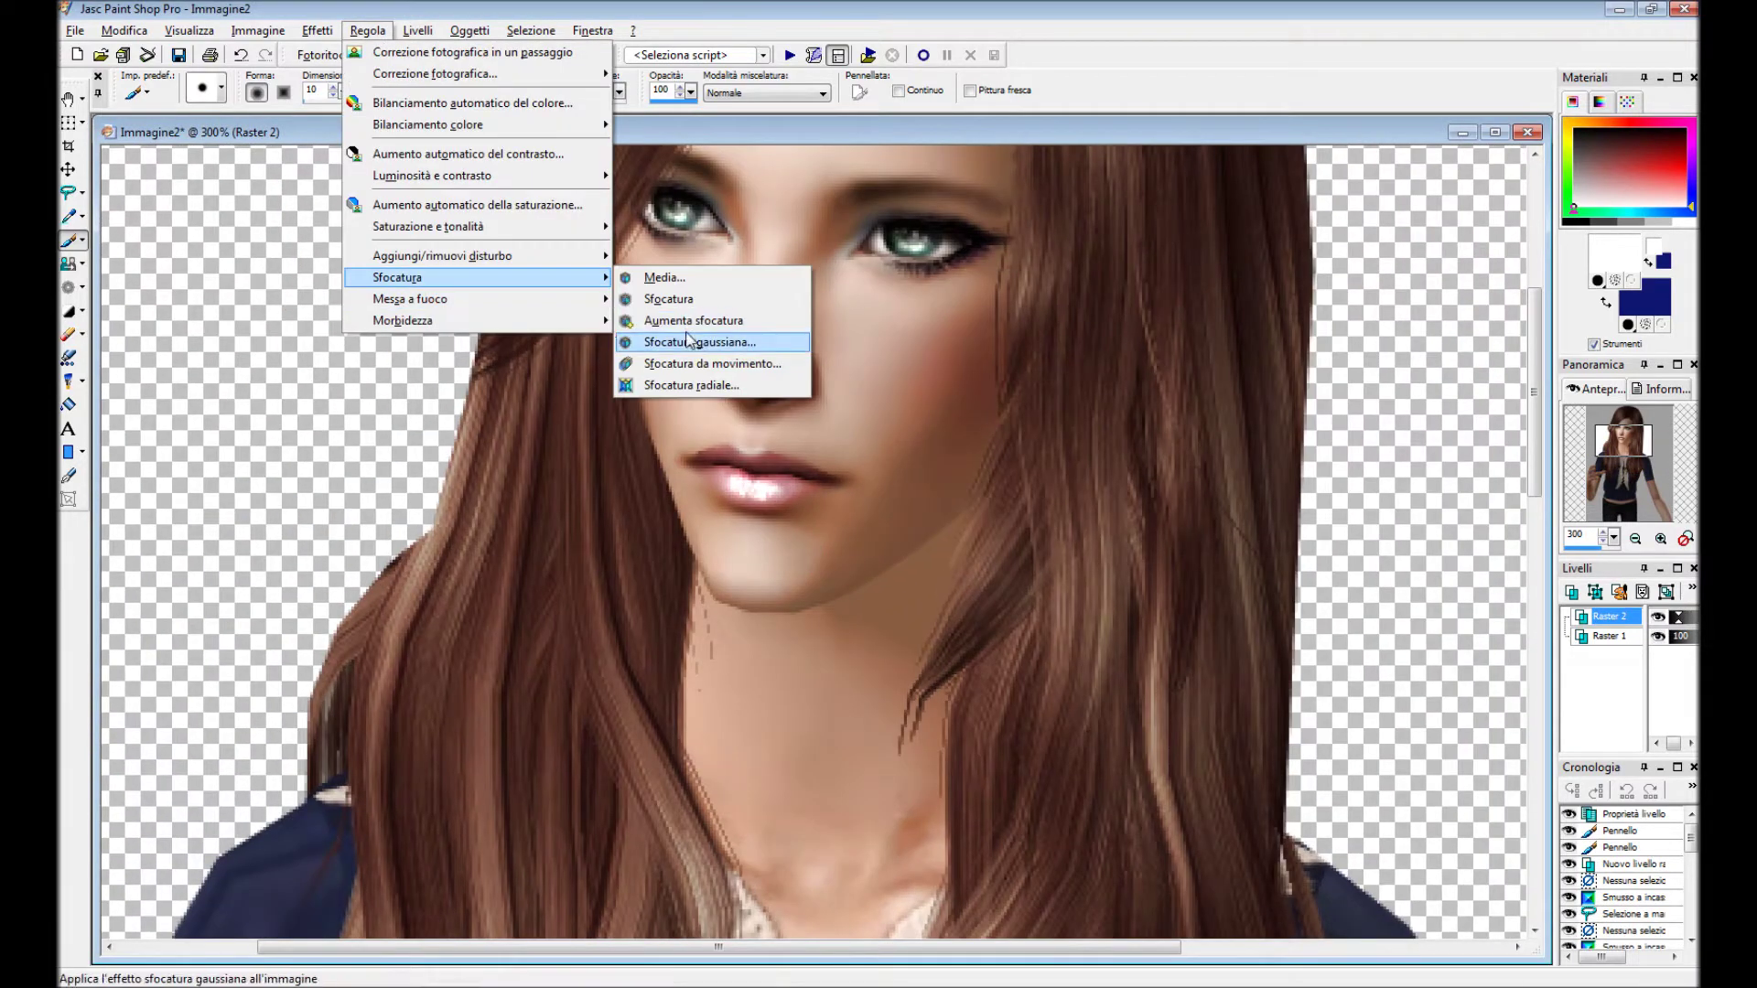
pyautogui.click(706, 350)
pyautogui.click(969, 416)
# Add Raster 3 and paint another white lip highlight with a smaller brush tip.
pyautogui.click(417, 30)
pyautogui.click(510, 47)
pyautogui.click(805, 647)
pyautogui.click(220, 87)
pyautogui.click(364, 475)
pyautogui.scroll(-1, 676, 371)
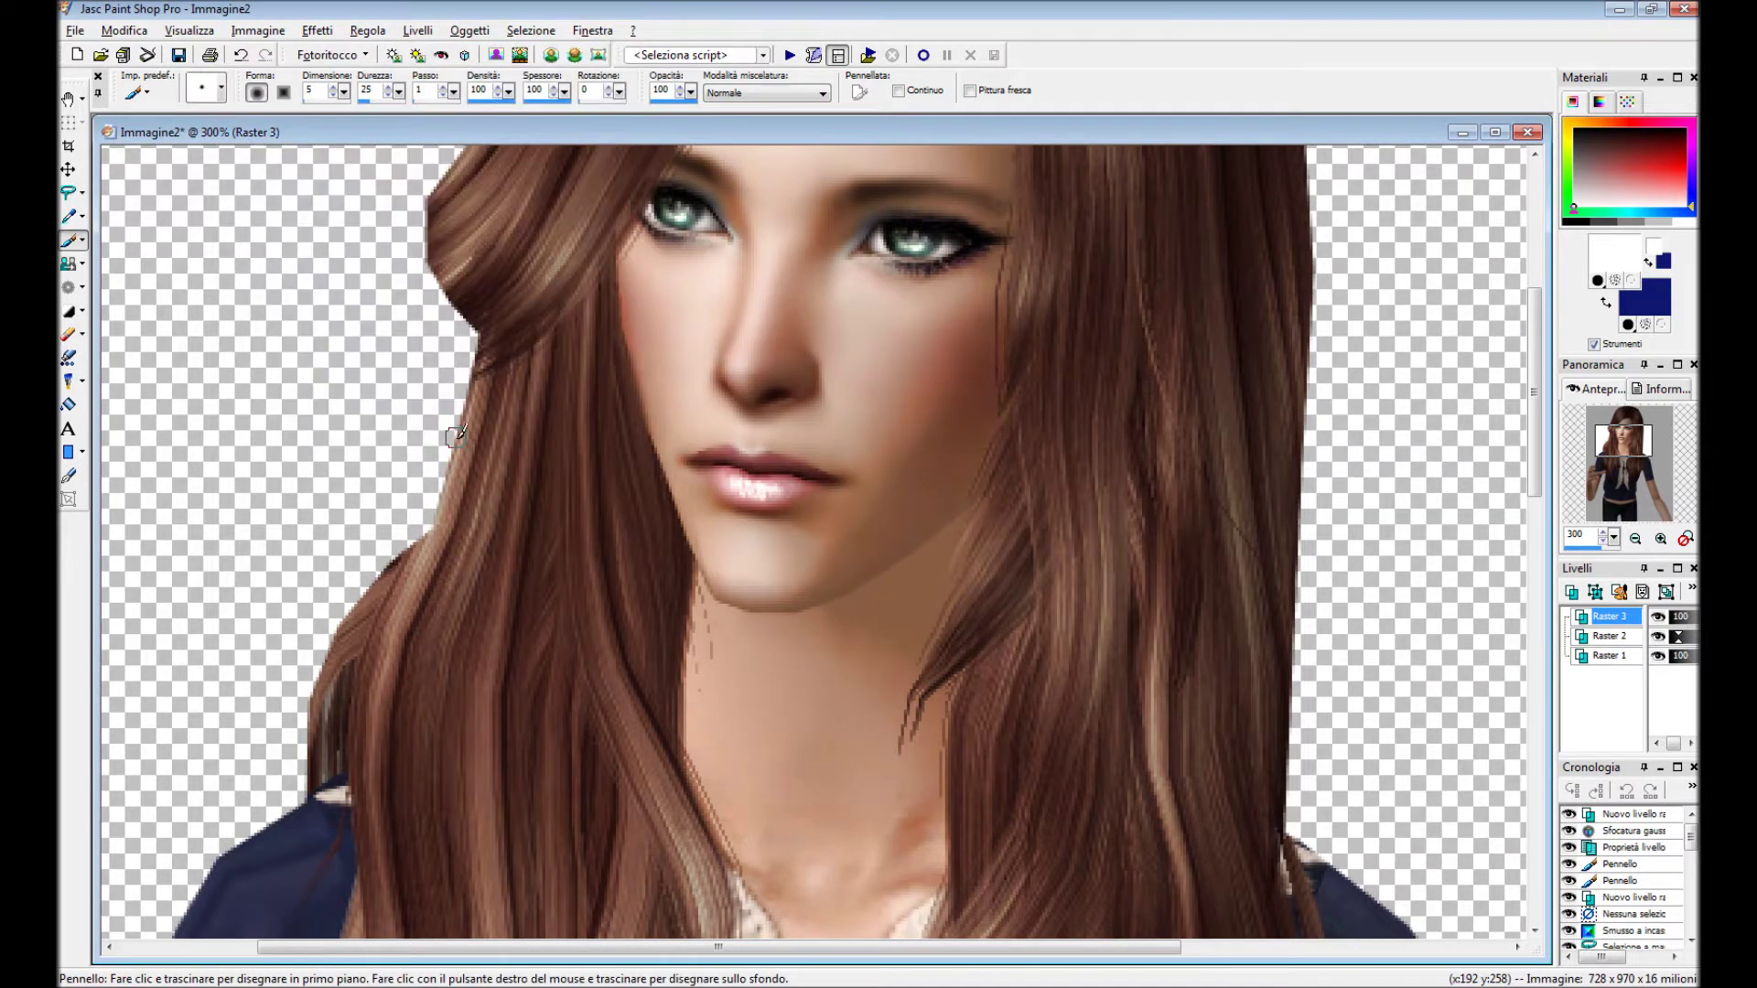
pyautogui.scroll(3, 675, 371)
pyautogui.moveTo(794, 474); pyautogui.dragTo(816, 469)
pyautogui.scroll(-3, 805, 471)
pyautogui.scroll(-1, 748, 591)
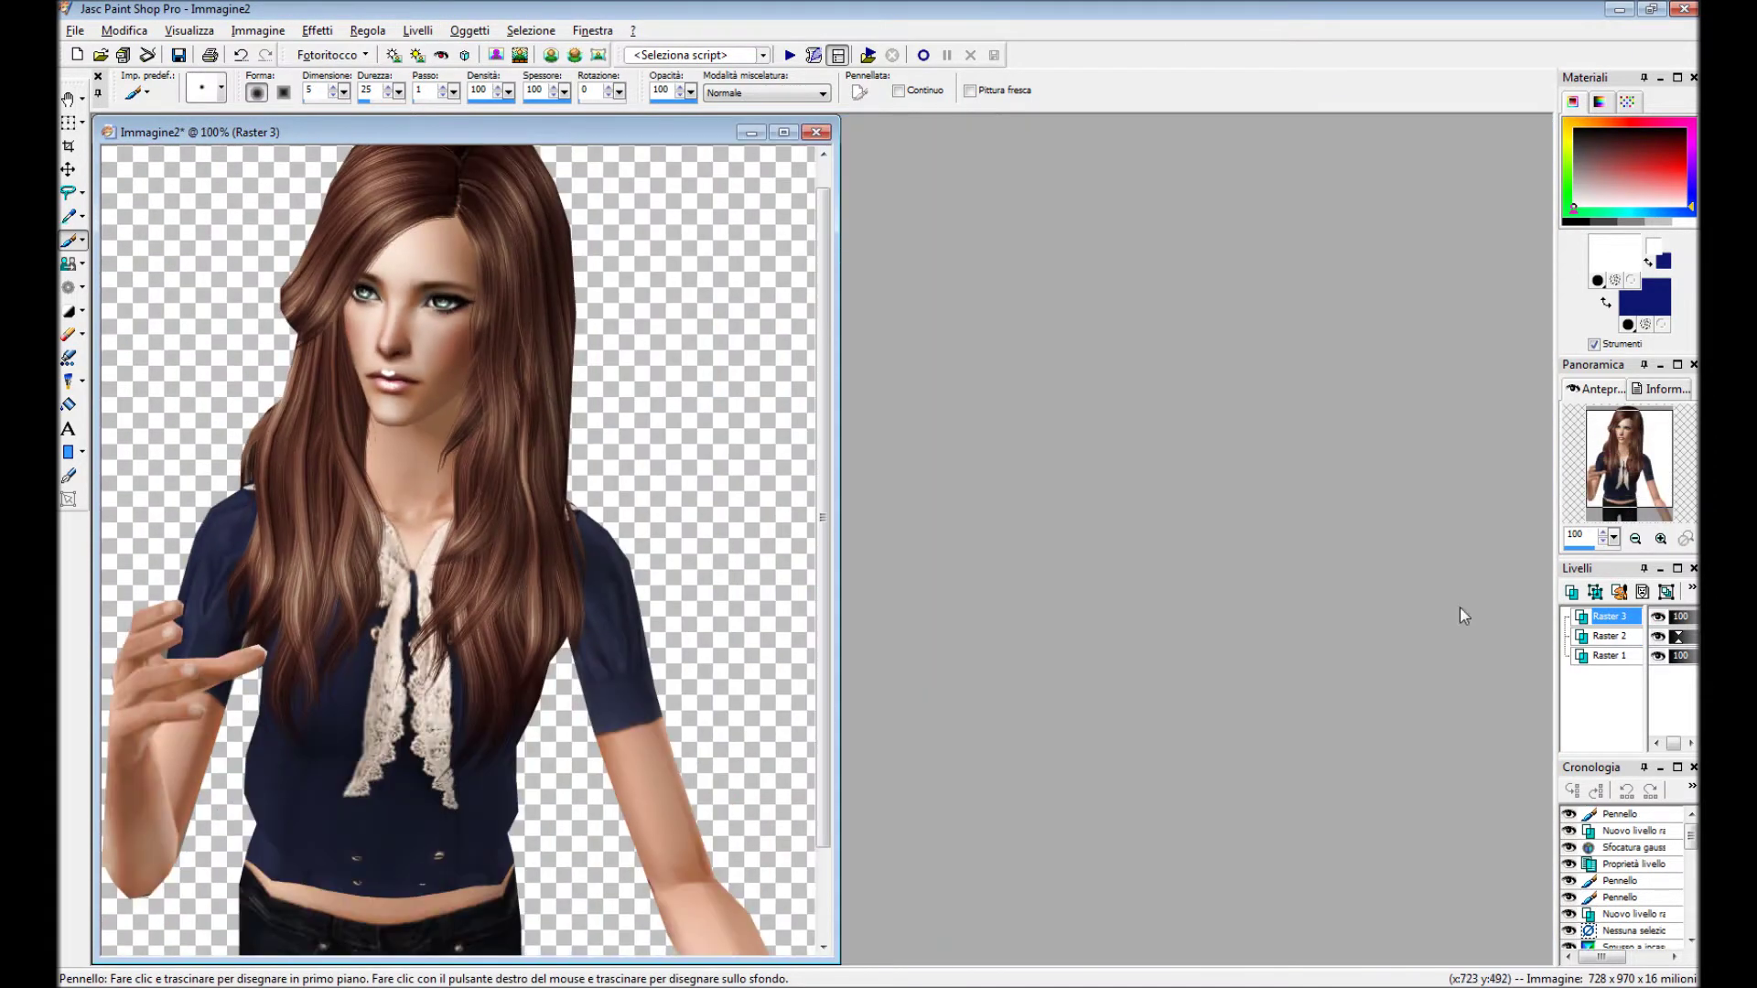
# Set Raster 3 to the Indebolisci blend mode with low opacity.
pyautogui.doubleClick(1606, 616)
pyautogui.click(939, 574)
pyautogui.click(870, 798)
pyautogui.click(846, 604)
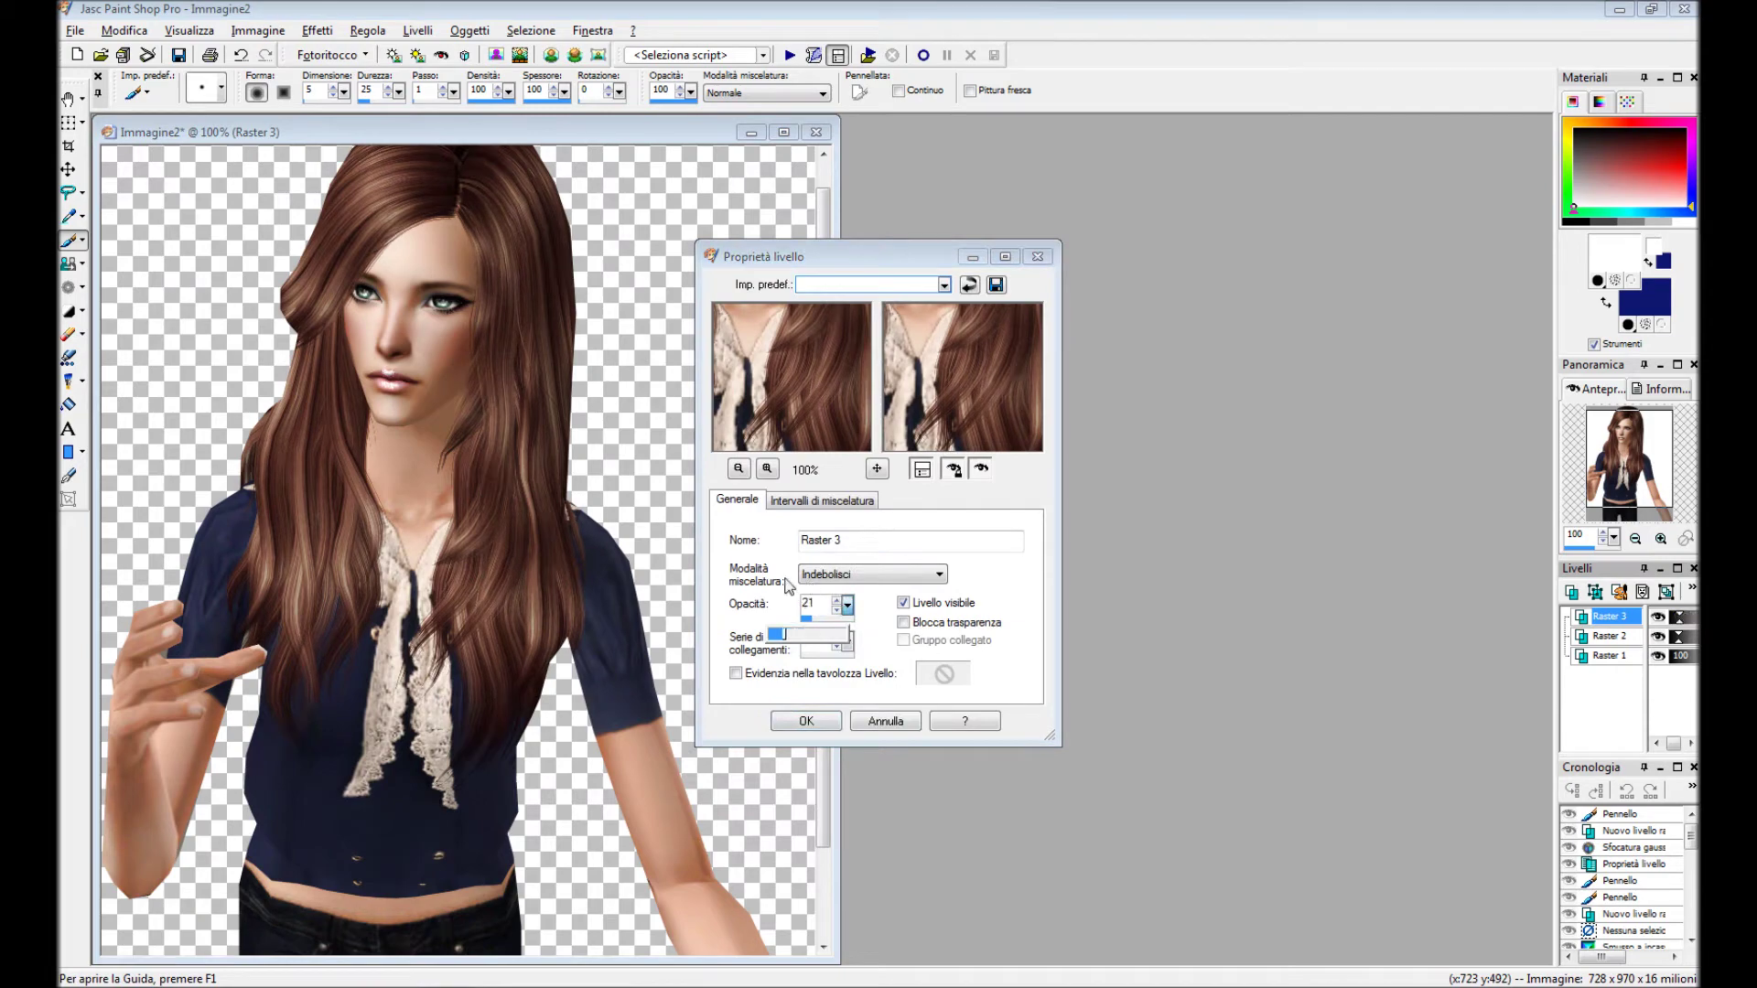
pyautogui.click(806, 721)
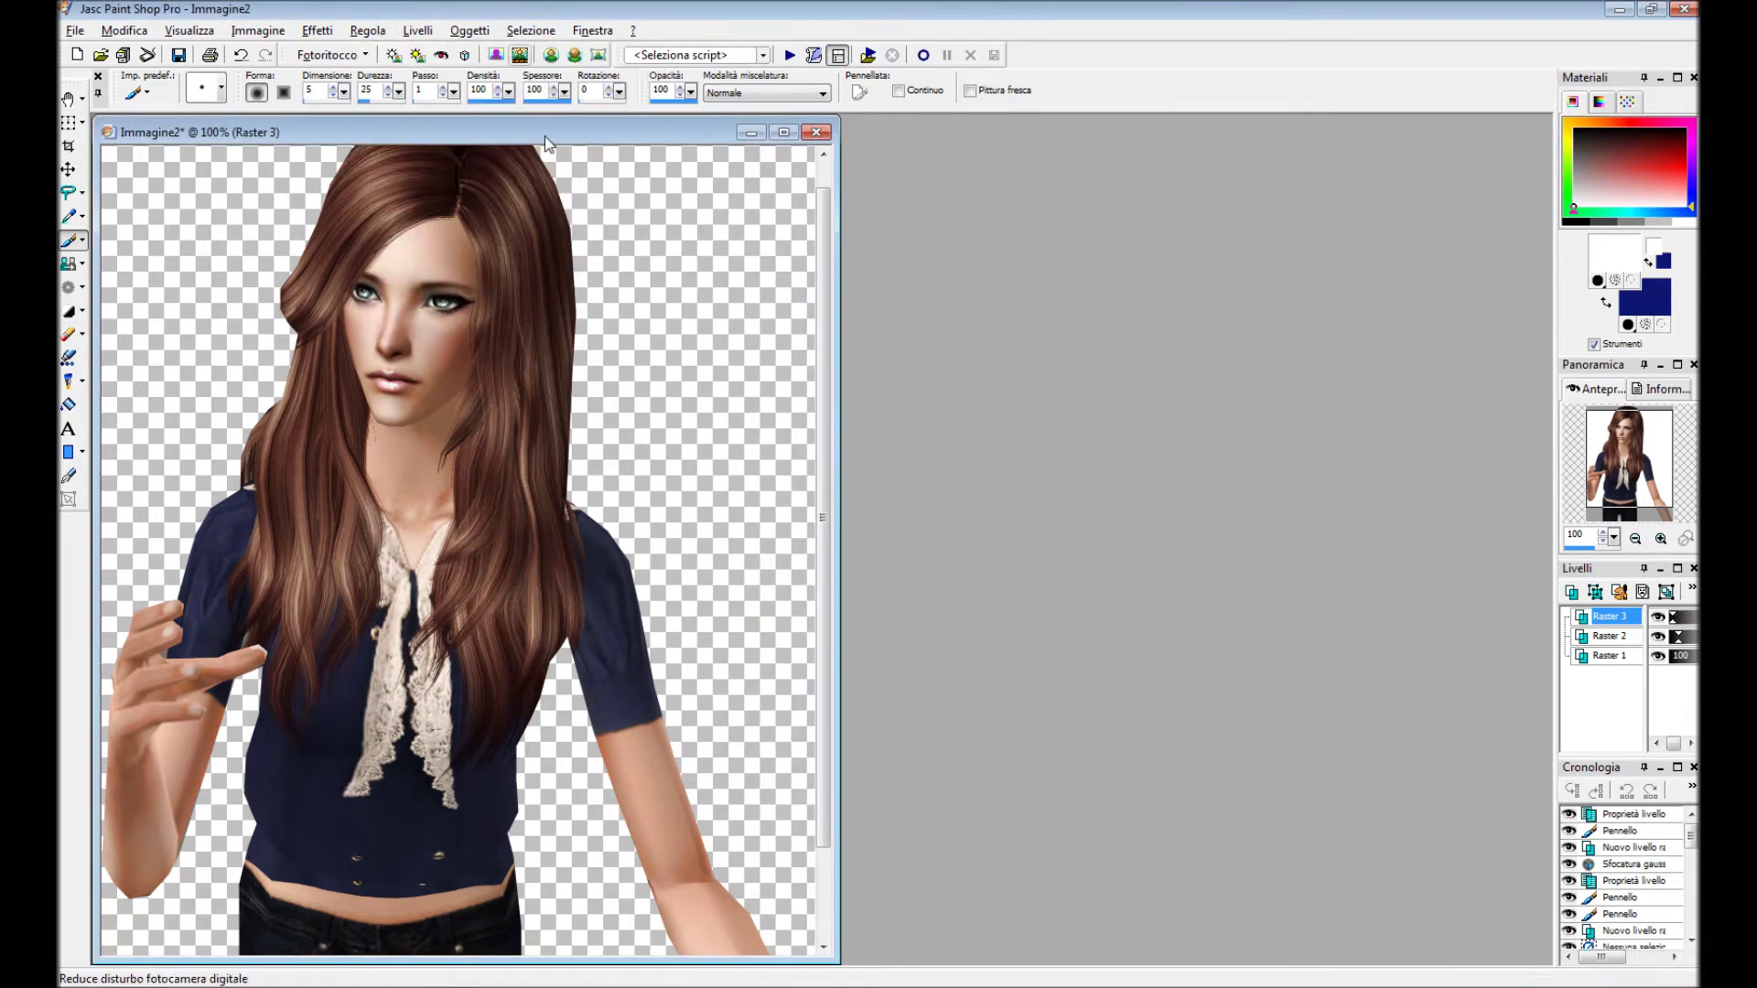
pyautogui.scroll(2, 243, 279)
# Add a new raster layer and set up a light lavender colour with a small soft brush.
pyautogui.click(505, 51)
pyautogui.click(806, 648)
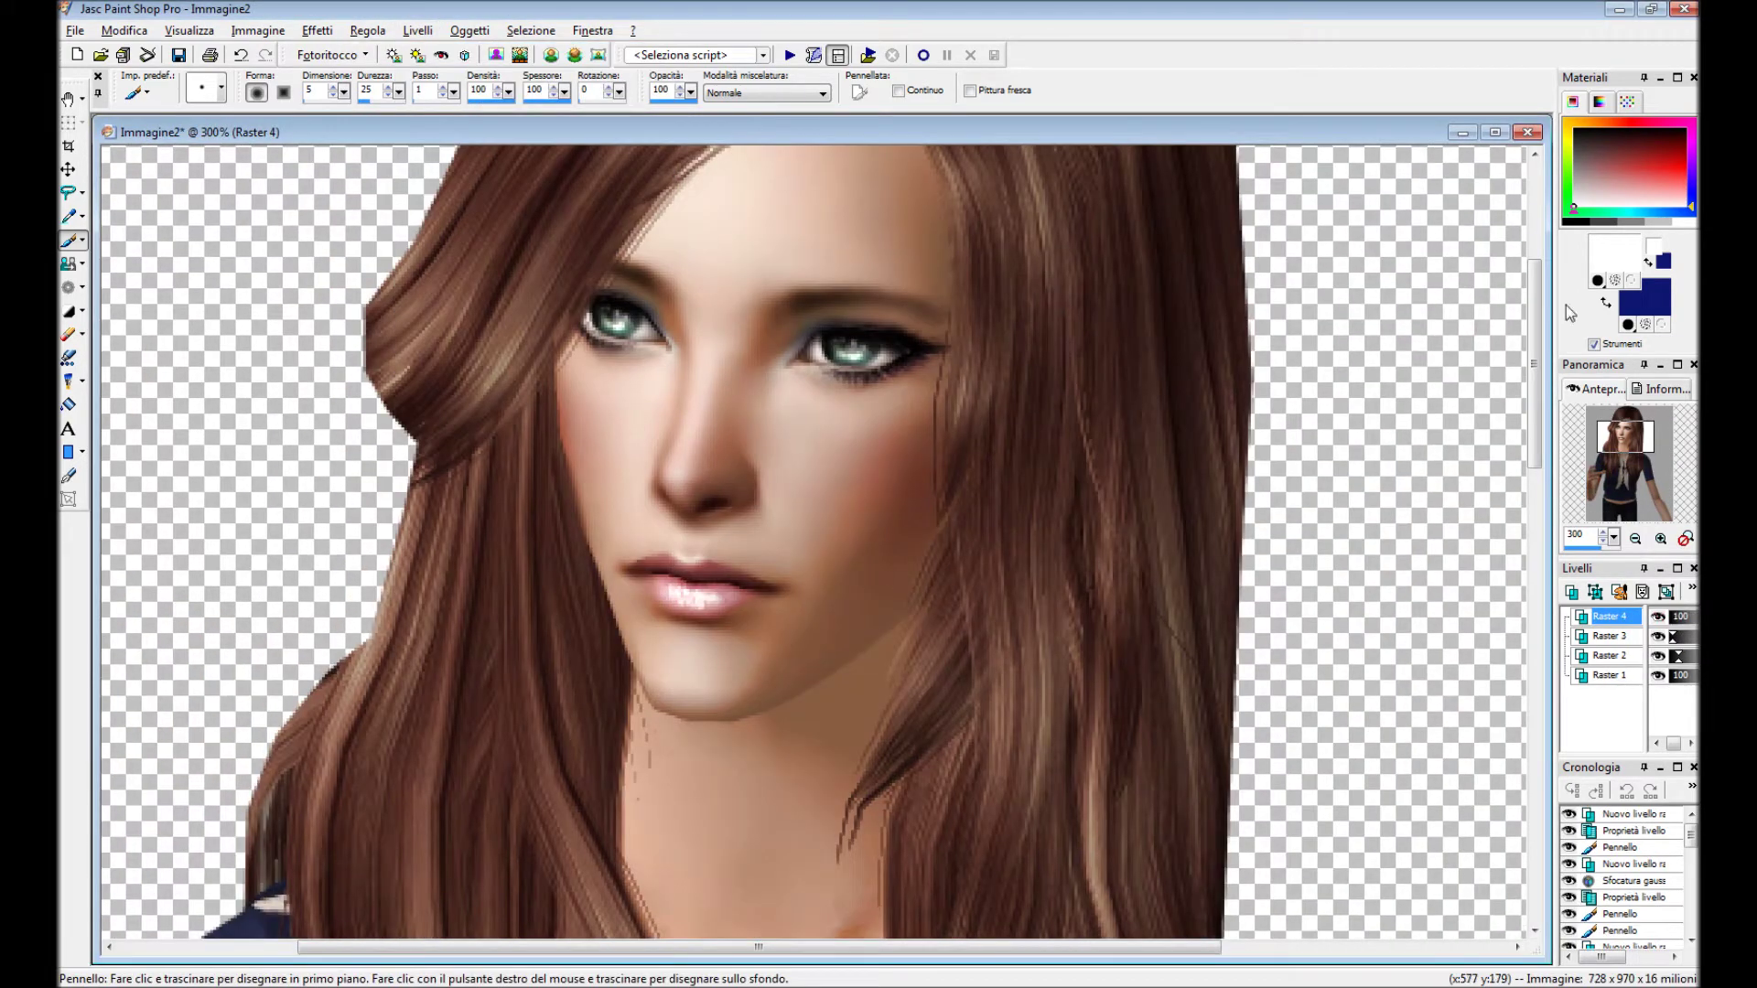
pyautogui.click(1648, 263)
pyautogui.moveTo(1664, 151); pyautogui.dragTo(1657, 189)
pyautogui.click(221, 89)
pyautogui.click(314, 176)
pyautogui.click(361, 471)
pyautogui.scroll(1, 655, 439)
pyautogui.scroll(1, 655, 439)
pyautogui.click(220, 88)
pyautogui.click(244, 183)
pyautogui.click(356, 470)
# Paint lavender eyeshadow over both eyelids.
pyautogui.moveTo(695, 282); pyautogui.dragTo(824, 352)
pyautogui.scroll(1, 824, 350)
pyautogui.moveTo(640, 537)
pyautogui.mouseDown()
pyautogui.moveTo(1002, 540)
pyautogui.moveTo(695, 490)
pyautogui.moveTo(710, 480)
pyautogui.moveTo(787, 522)
pyautogui.mouseUp()
pyautogui.scroll(-2, 697, 476)
pyautogui.scroll(-2, 640, 568)
pyautogui.scroll(-3, 587, 674)
# Set the eyeshadow layer's blend mode to Rafforza and apply a Gaussian blur.
pyautogui.doubleClick(1611, 617)
pyautogui.click(938, 574)
pyautogui.click(842, 749)
pyautogui.click(938, 574)
pyautogui.click(825, 821)
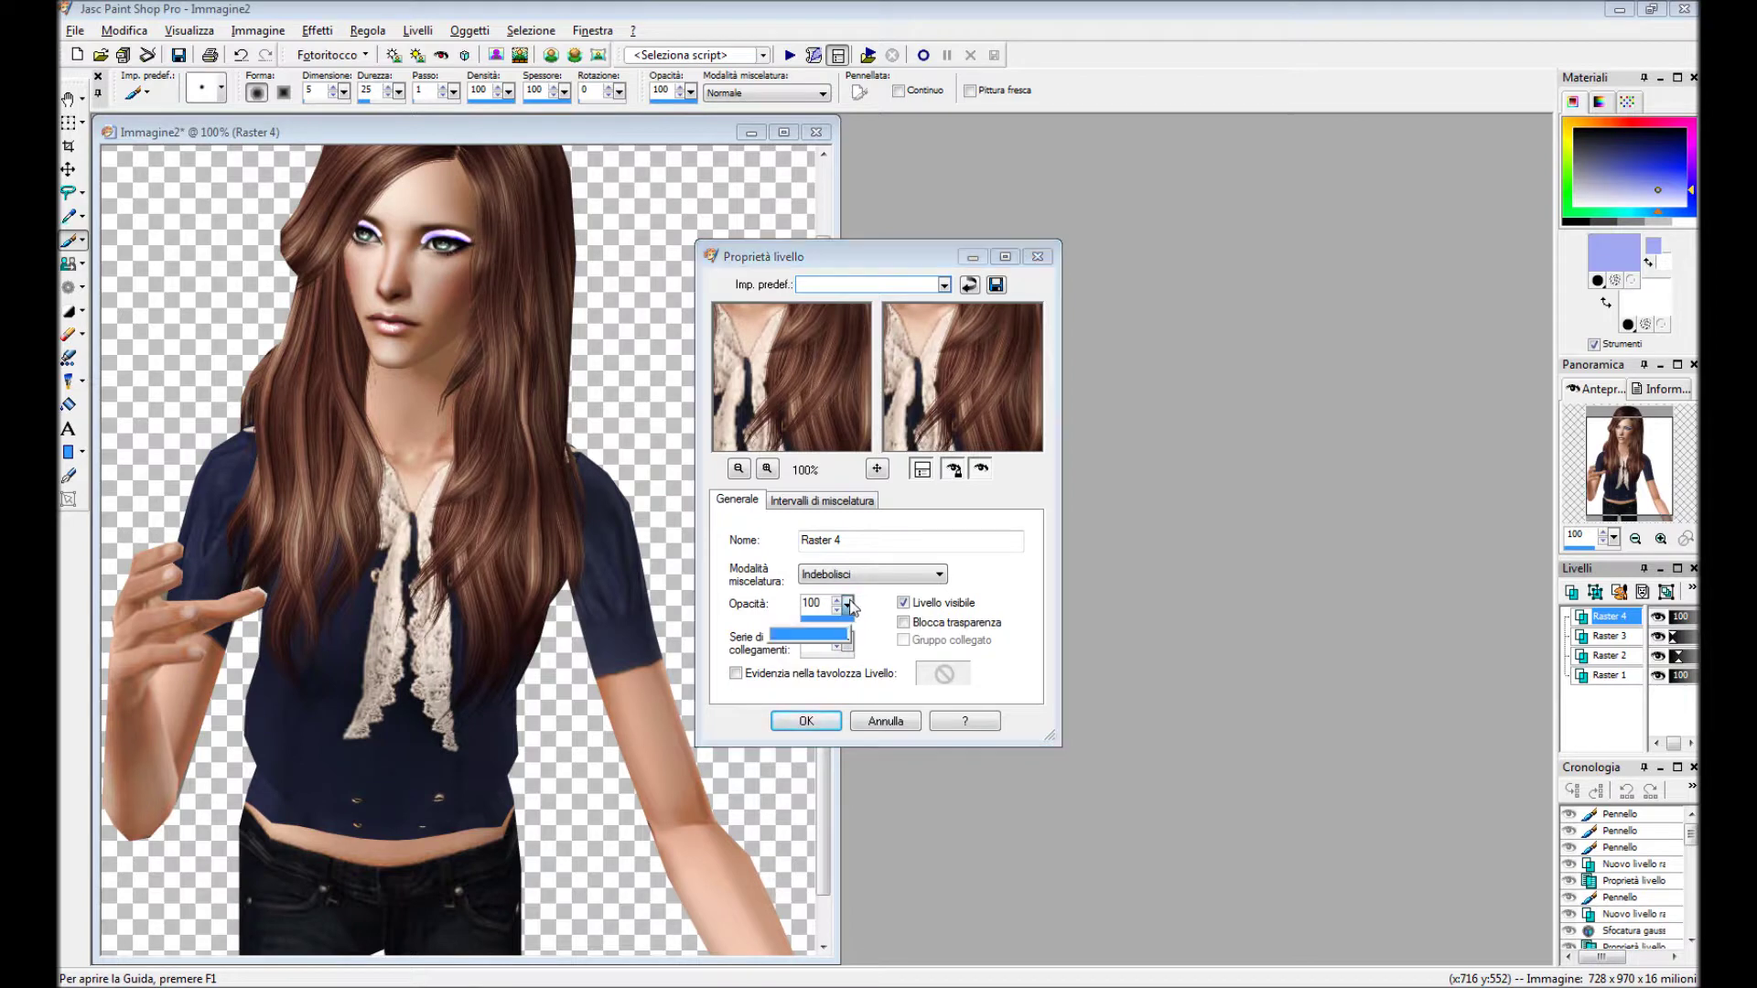
pyautogui.click(828, 574)
pyautogui.click(821, 834)
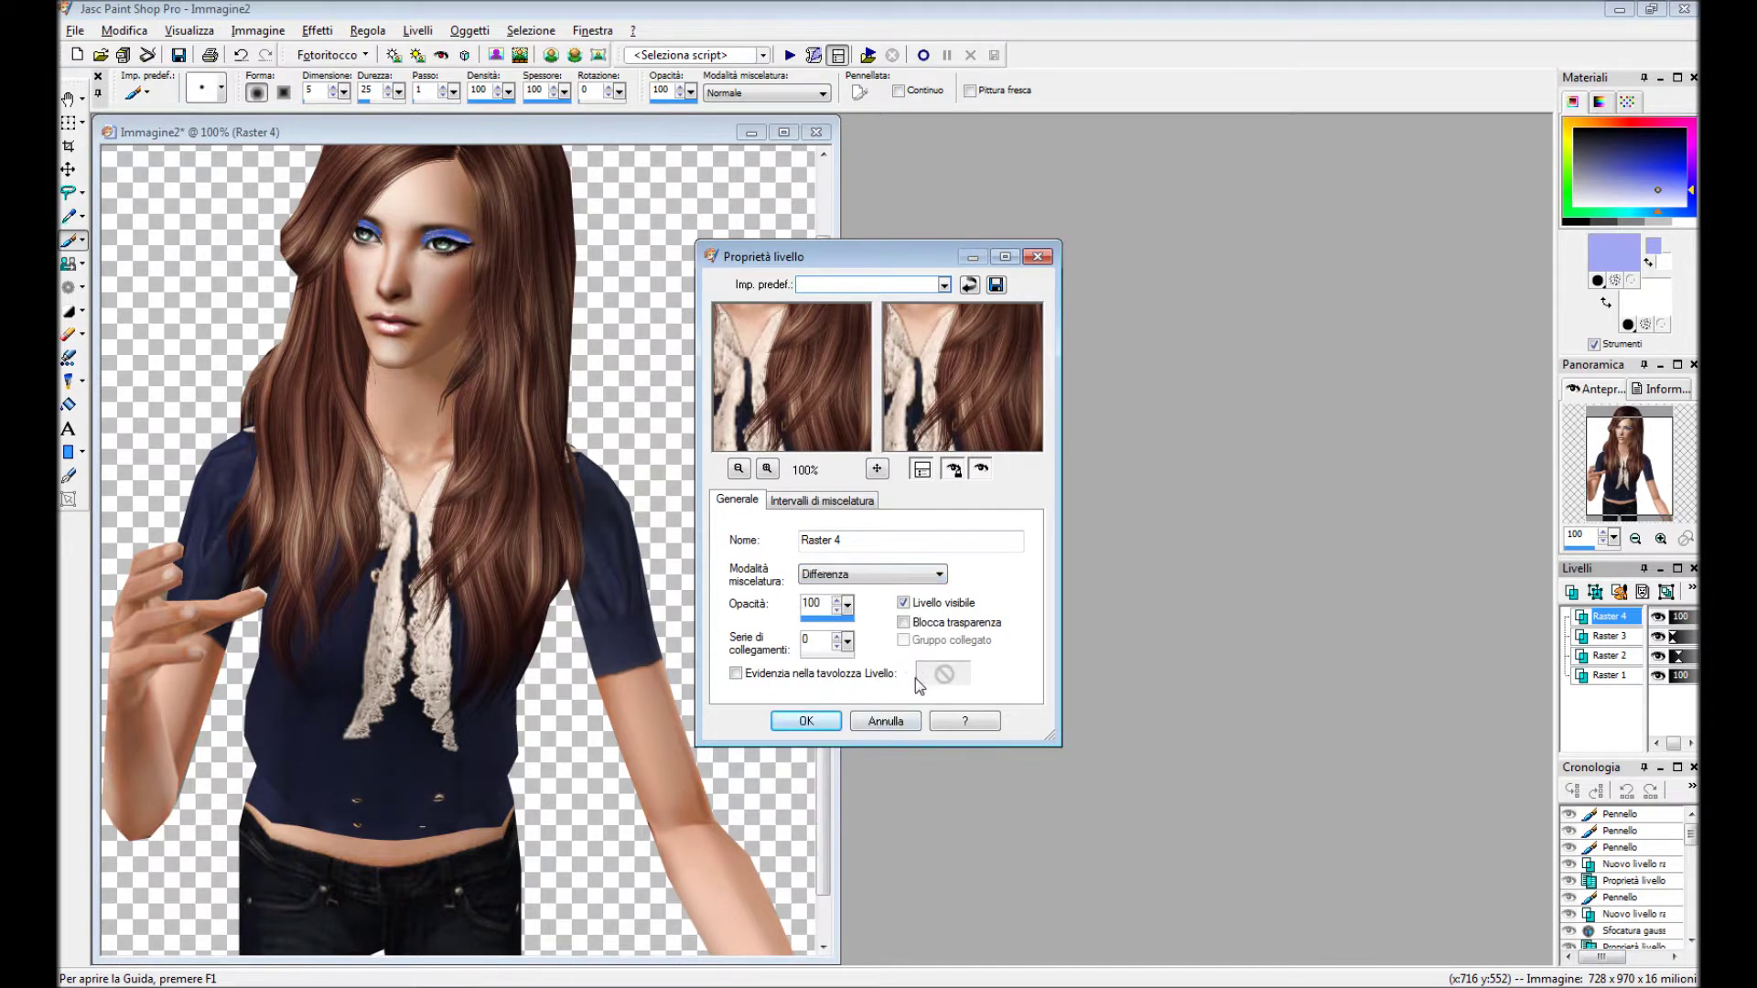
pyautogui.click(806, 722)
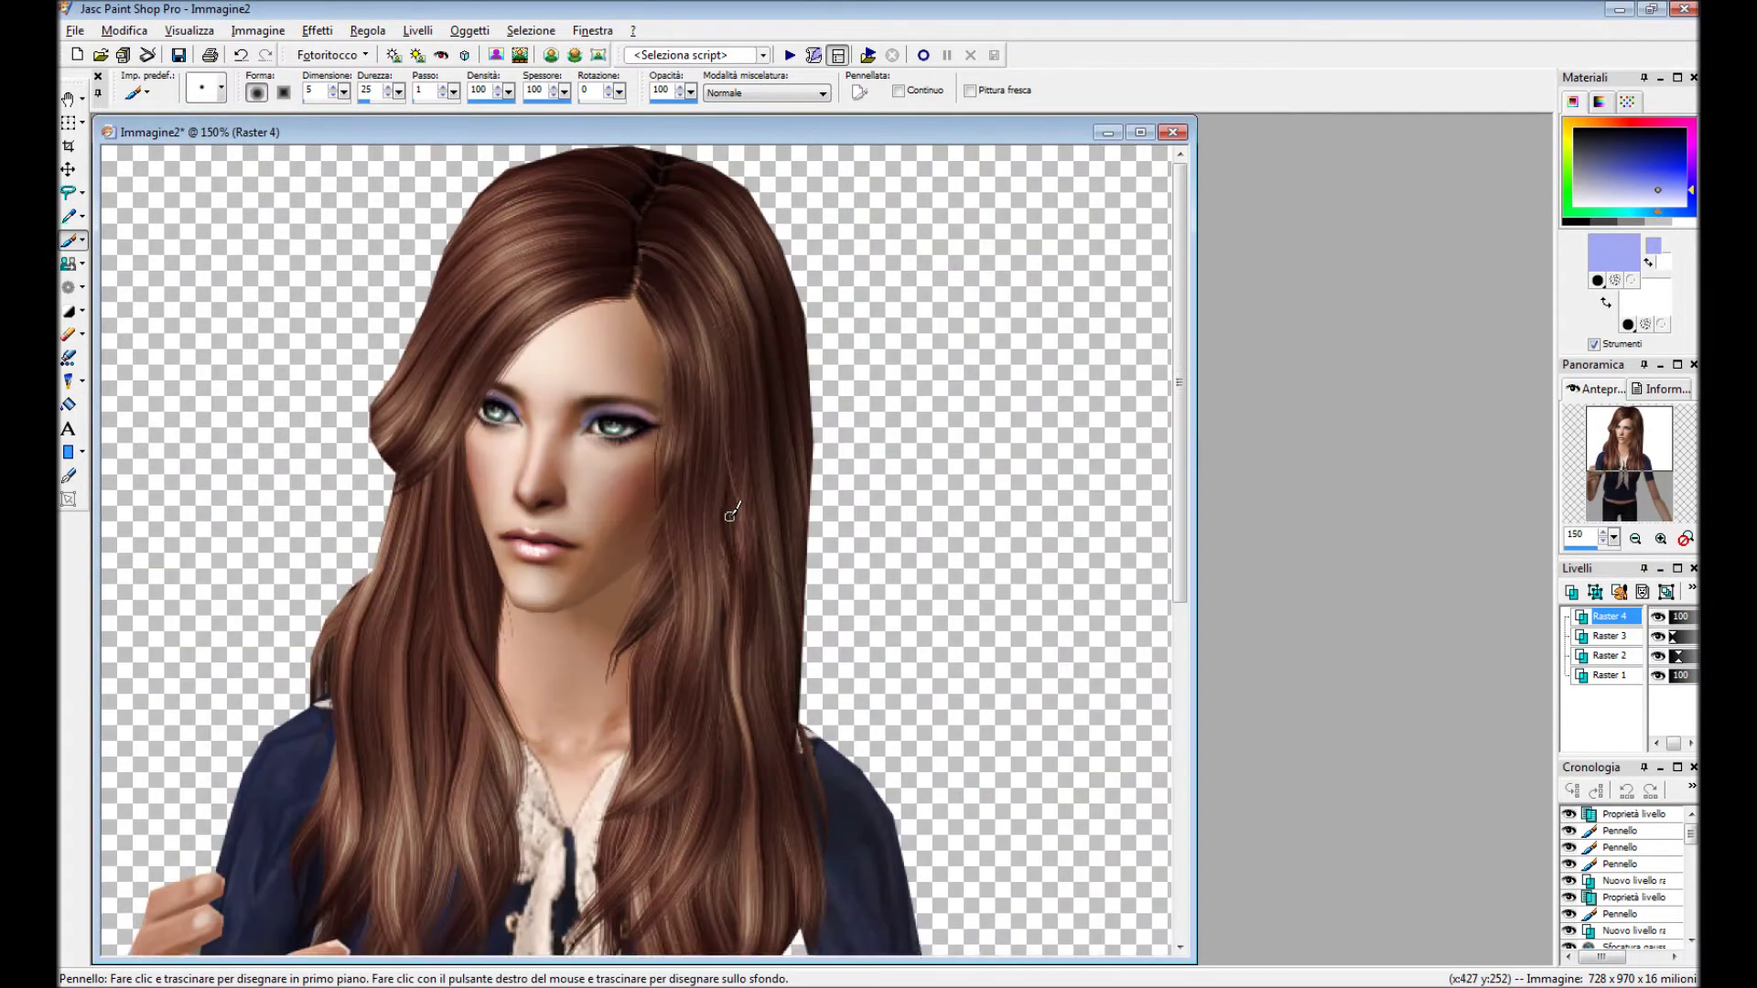
pyautogui.click(368, 30)
pyautogui.click(677, 316)
pyautogui.click(943, 421)
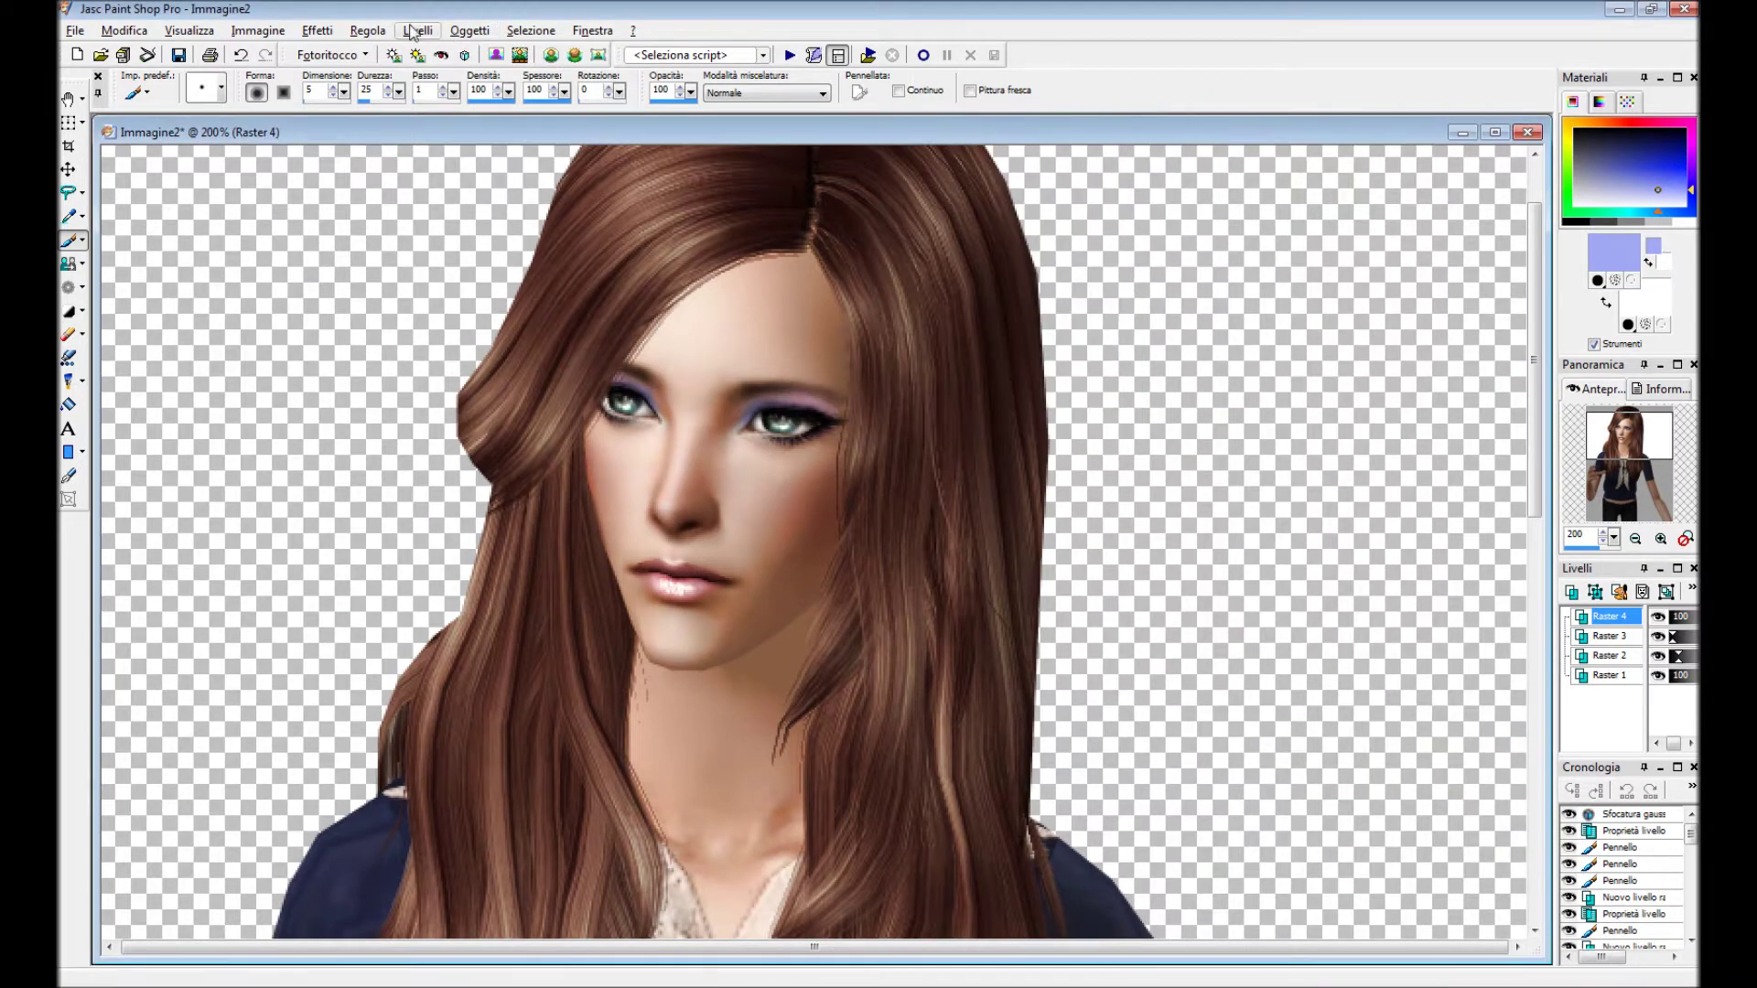
# On a new layer, paint white highlights beneath both eyes.
pyautogui.click(1571, 591)
pyautogui.click(1606, 300)
pyautogui.scroll(4, 741, 514)
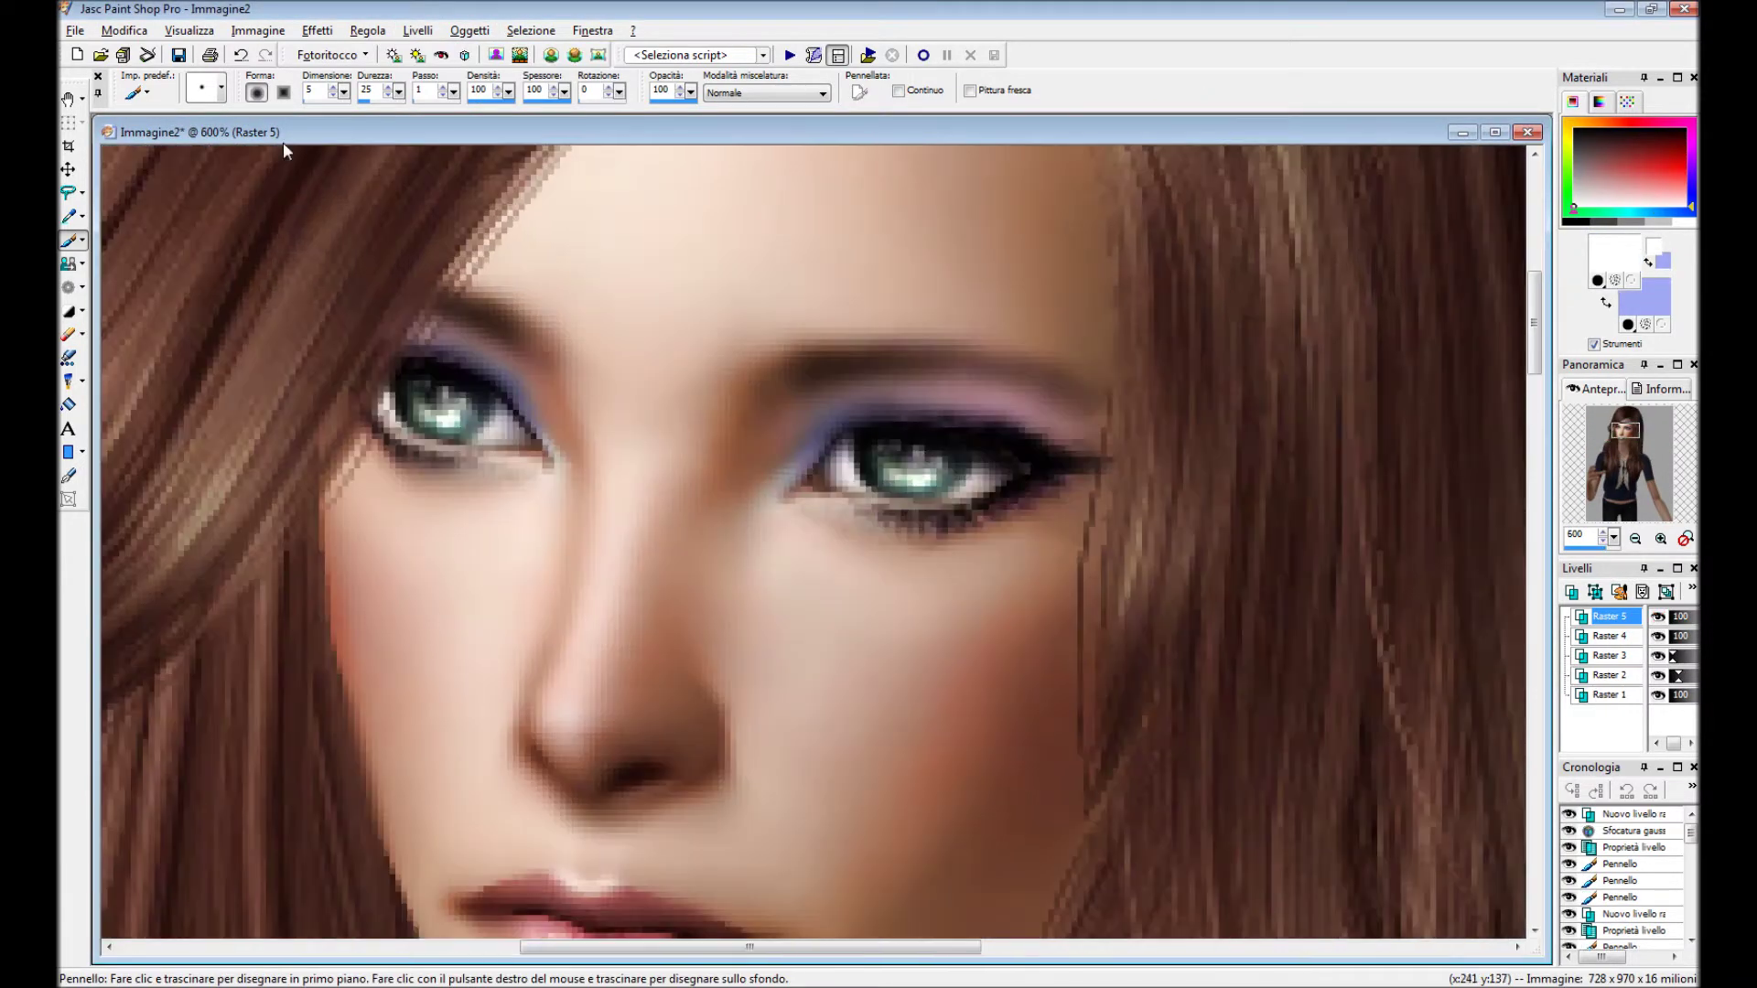
pyautogui.moveTo(779, 498); pyautogui.dragTo(819, 480)
pyautogui.moveTo(550, 463); pyautogui.dragTo(512, 465)
pyautogui.scroll(-3, 757, 510)
pyautogui.scroll(-2, 666, 531)
# Lower the highlight layer's opacity and soften it with a Gaussian blur.
pyautogui.doubleClick(1609, 616)
pyautogui.click(939, 574)
pyautogui.click(851, 824)
pyautogui.moveTo(848, 604); pyautogui.dragTo(826, 605)
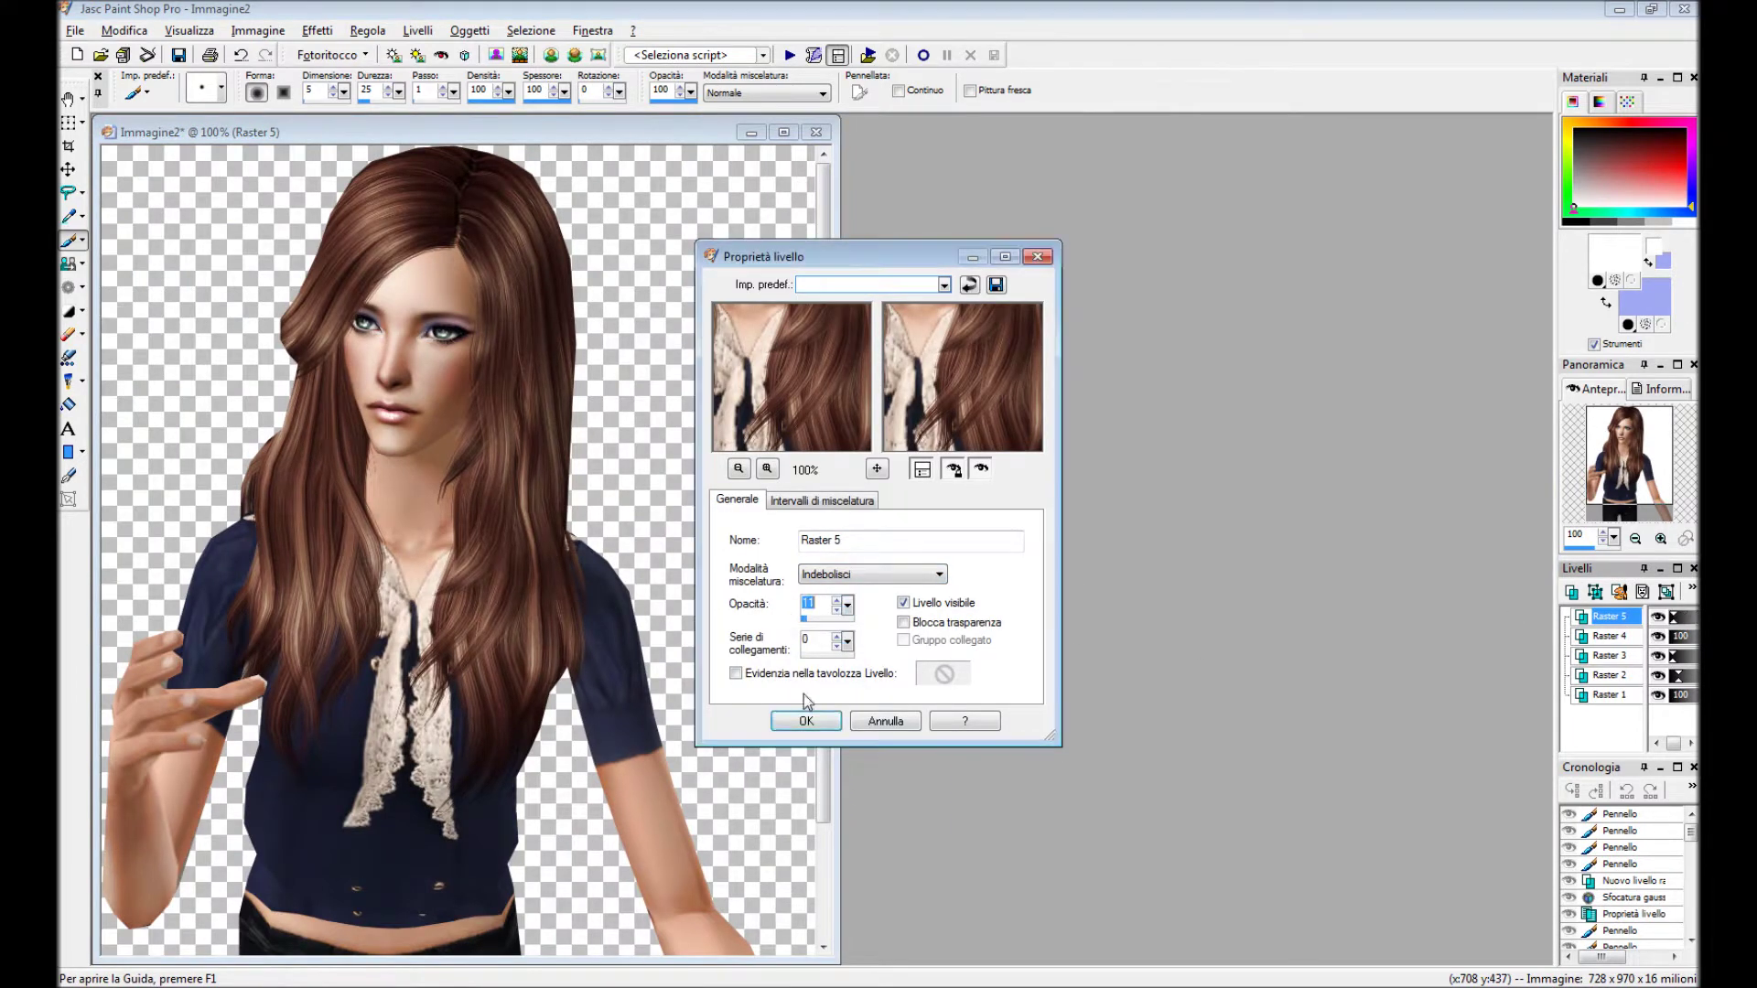
pyautogui.click(806, 721)
pyautogui.scroll(3, 839, 553)
pyautogui.click(367, 30)
pyautogui.click(783, 343)
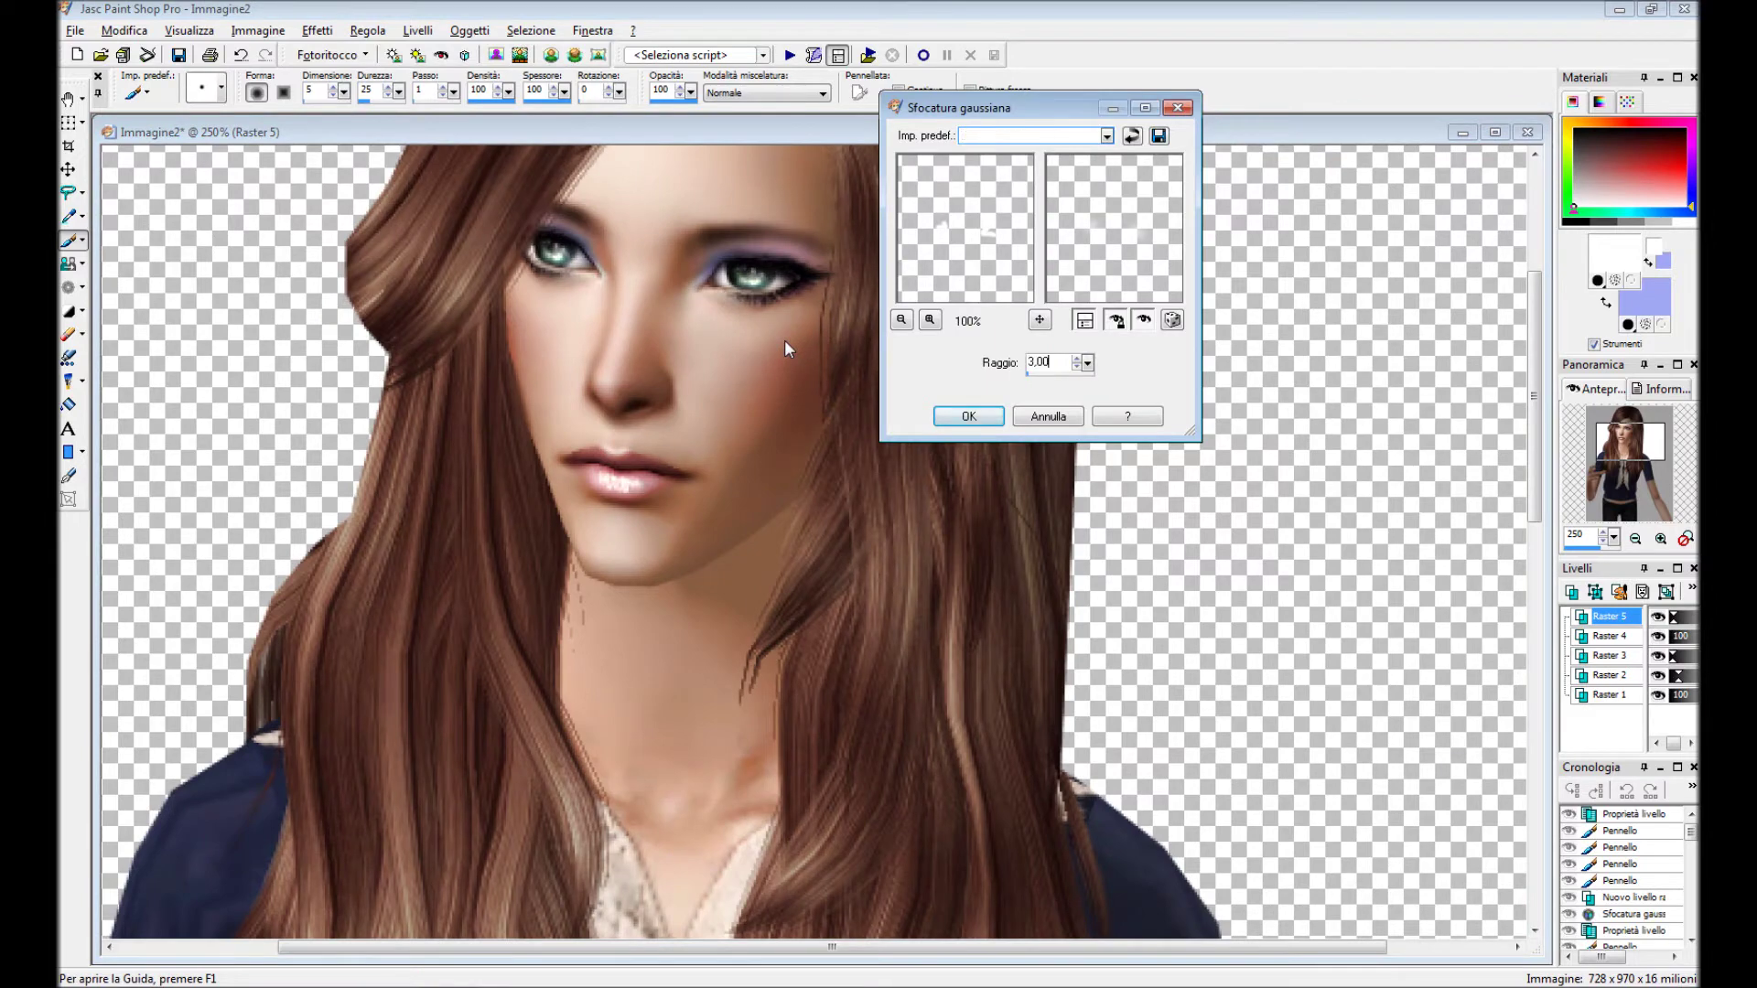
pyautogui.click(969, 416)
# Merge all visible layers into one.
pyautogui.scroll(-3, 611, 220)
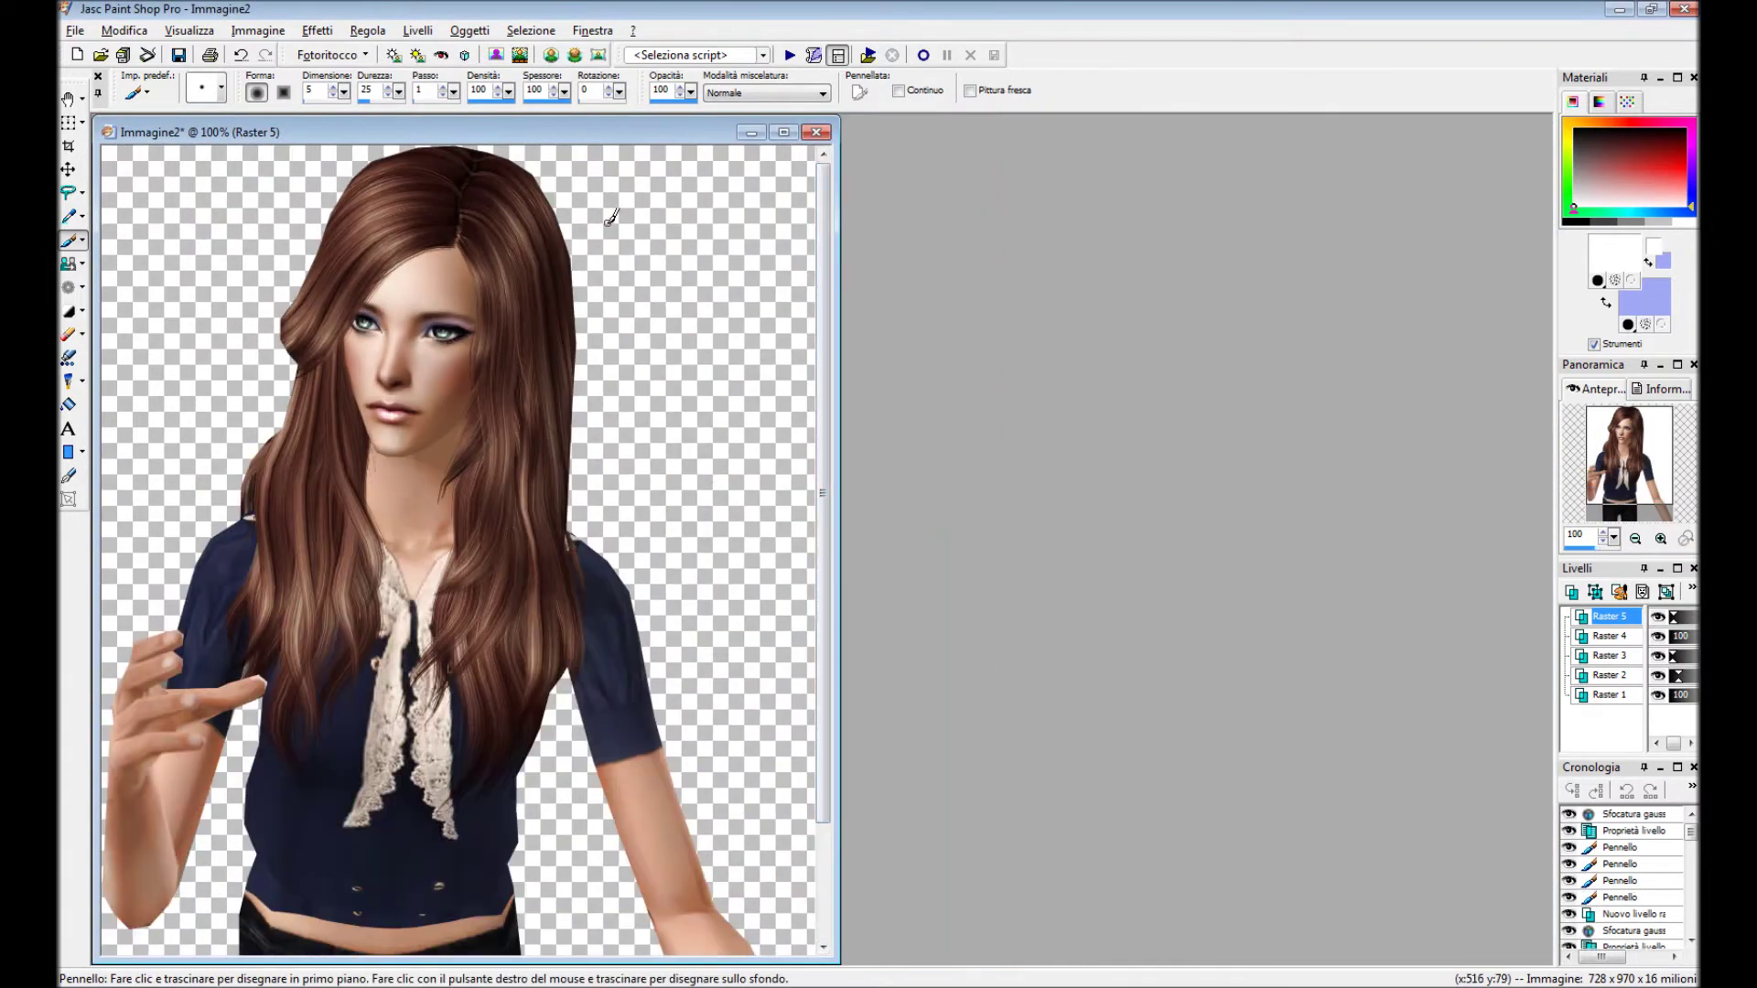
pyautogui.rightClick(1600, 615)
pyautogui.click(1281, 546)
pyautogui.scroll(4, 404, 329)
# Sharpen the lips with the Sharpen brush.
pyautogui.click(82, 286)
pyautogui.click(152, 397)
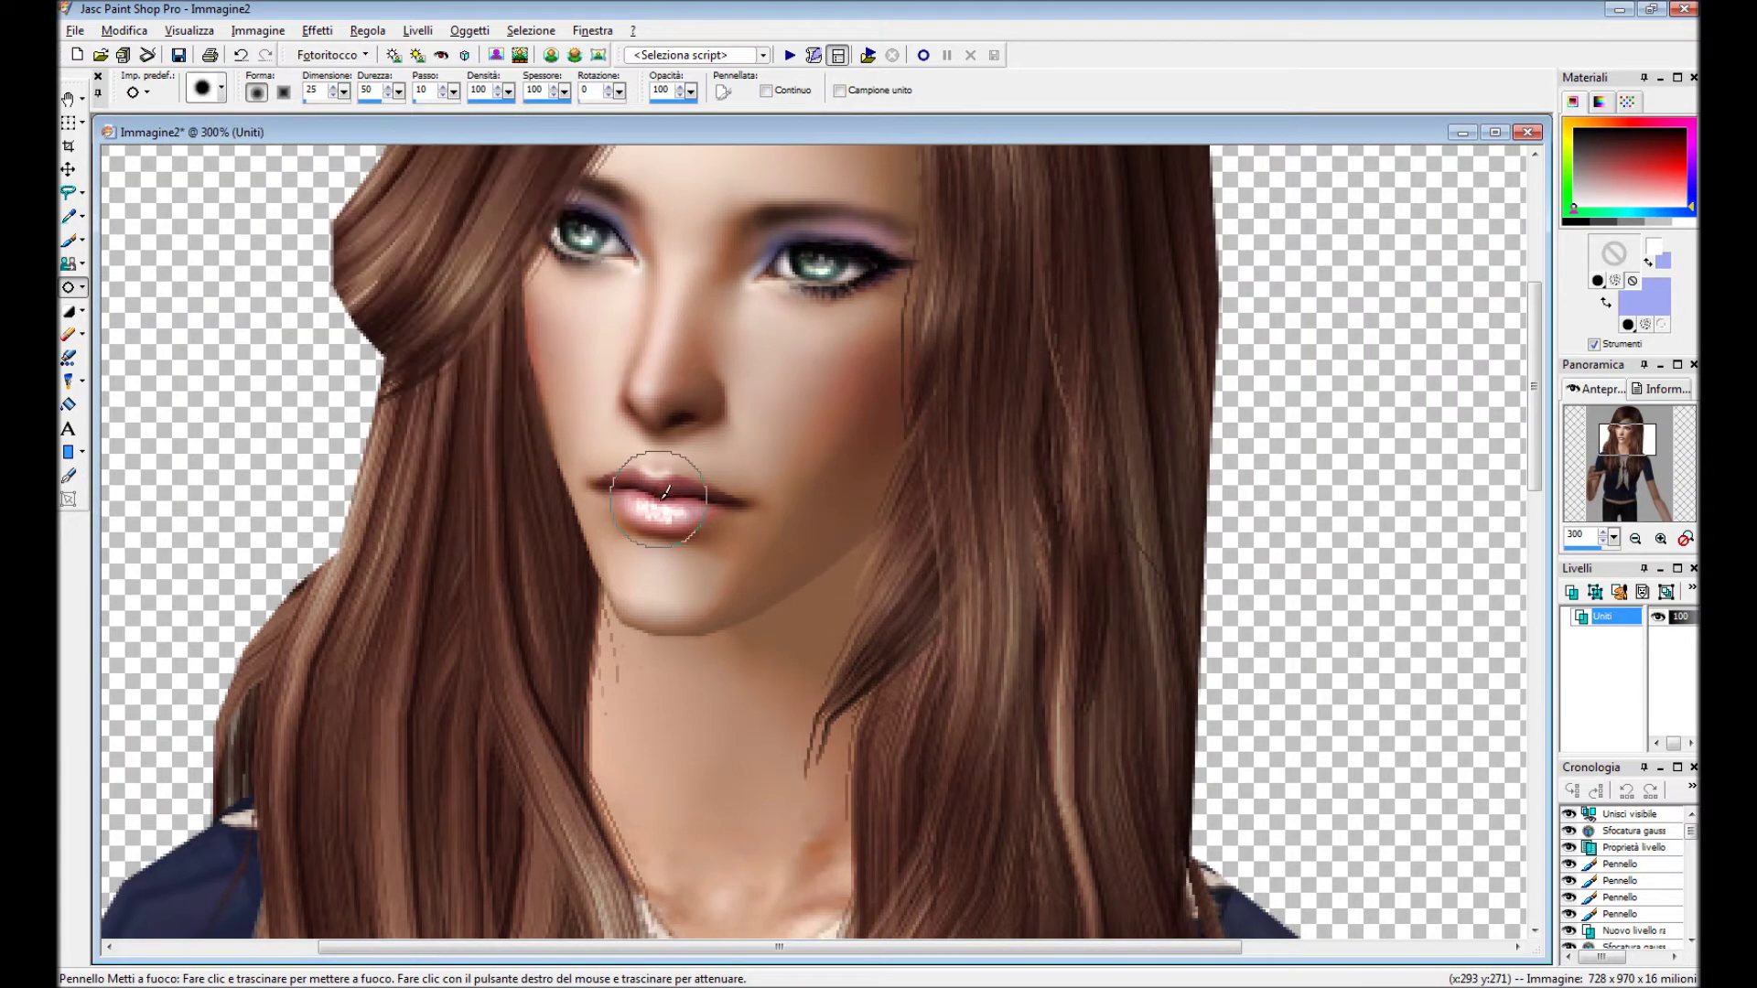
pyautogui.moveTo(665, 494); pyautogui.dragTo(696, 486)
pyautogui.scroll(1, 769, 371)
pyautogui.moveTo(805, 341); pyautogui.dragTo(686, 354)
# Soften the skin under and around the left eye with the Soften brush.
pyautogui.click(81, 310)
pyautogui.click(153, 417)
pyautogui.scroll(2, 824, 508)
pyautogui.scroll(1, 823, 508)
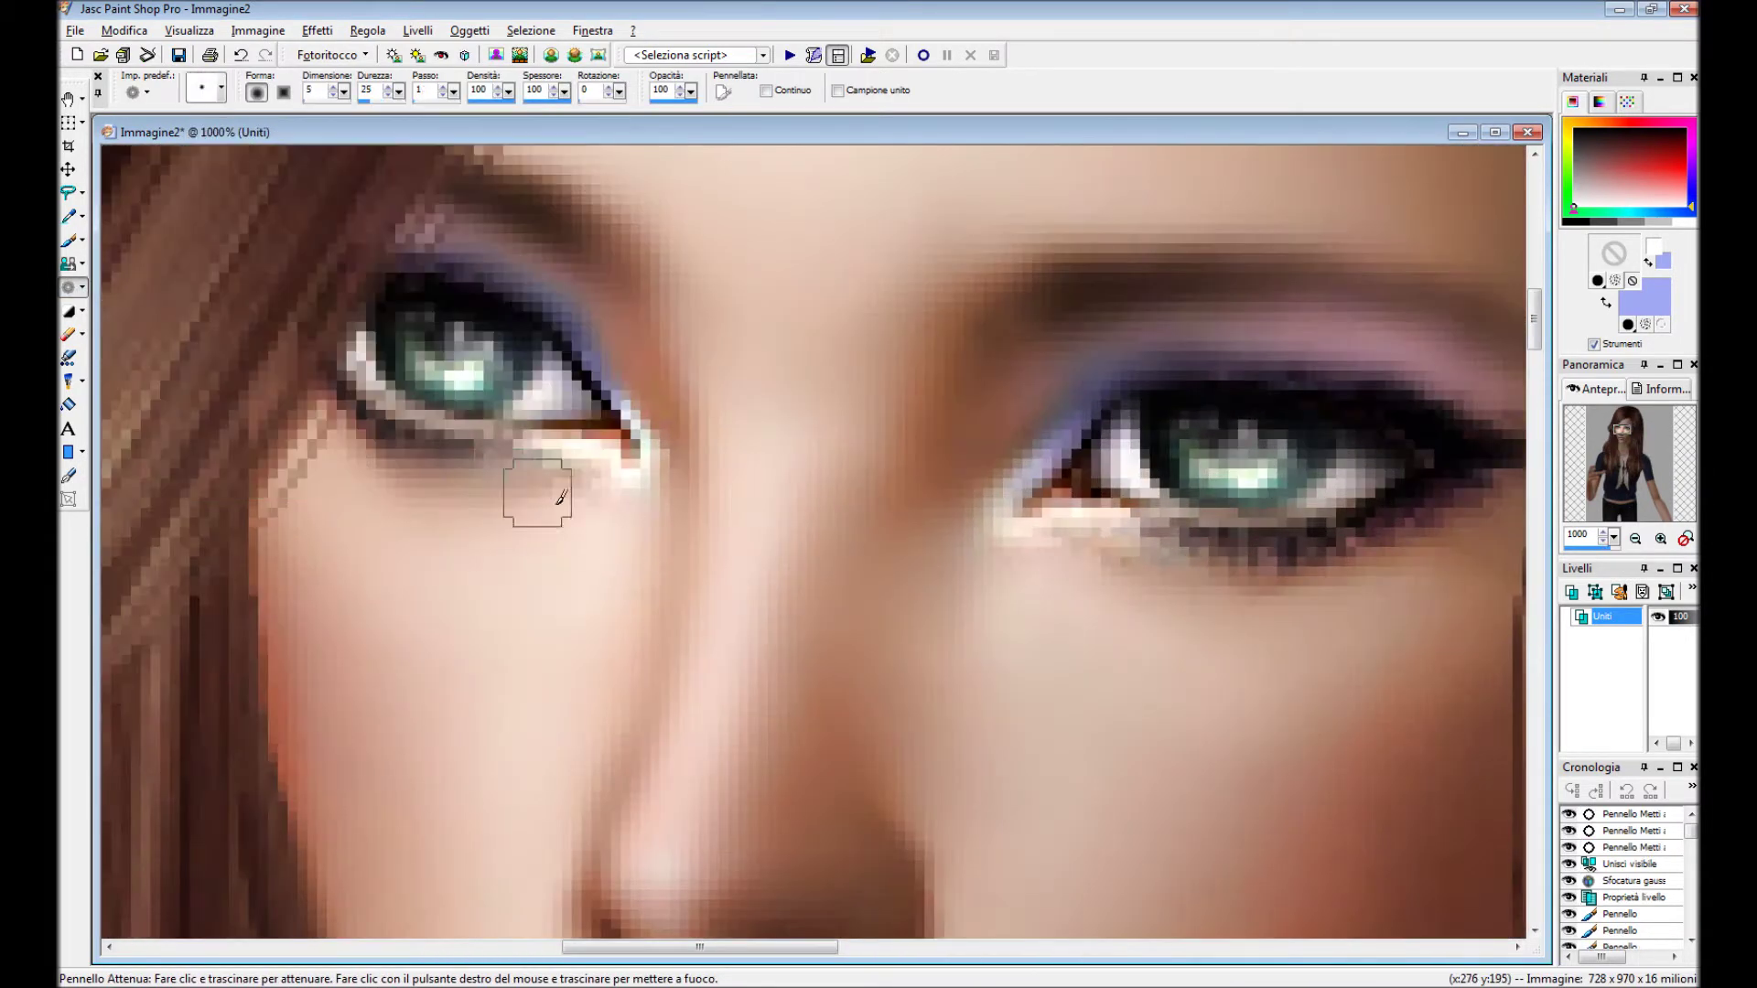
pyautogui.moveTo(547, 467); pyautogui.dragTo(597, 491)
pyautogui.click(707, 502)
pyautogui.click(684, 434)
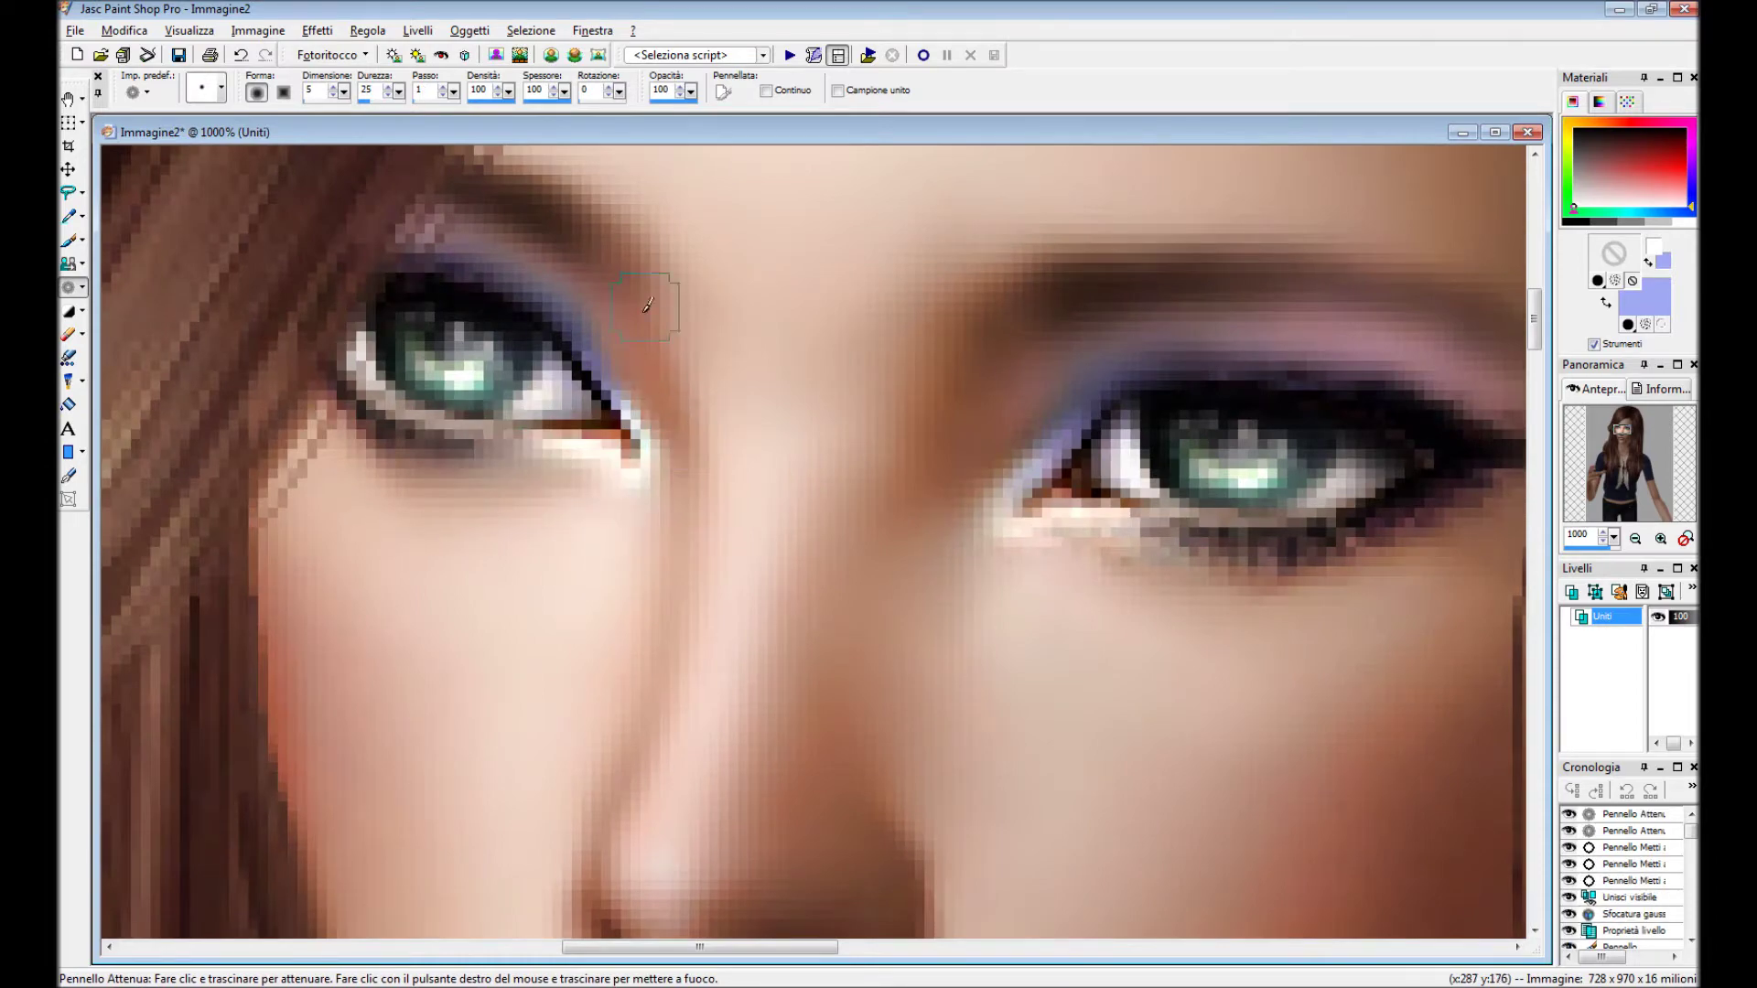
pyautogui.moveTo(1014, 533); pyautogui.dragTo(1203, 588)
pyautogui.scroll(-3, 1189, 586)
pyautogui.scroll(-3, 665, 562)
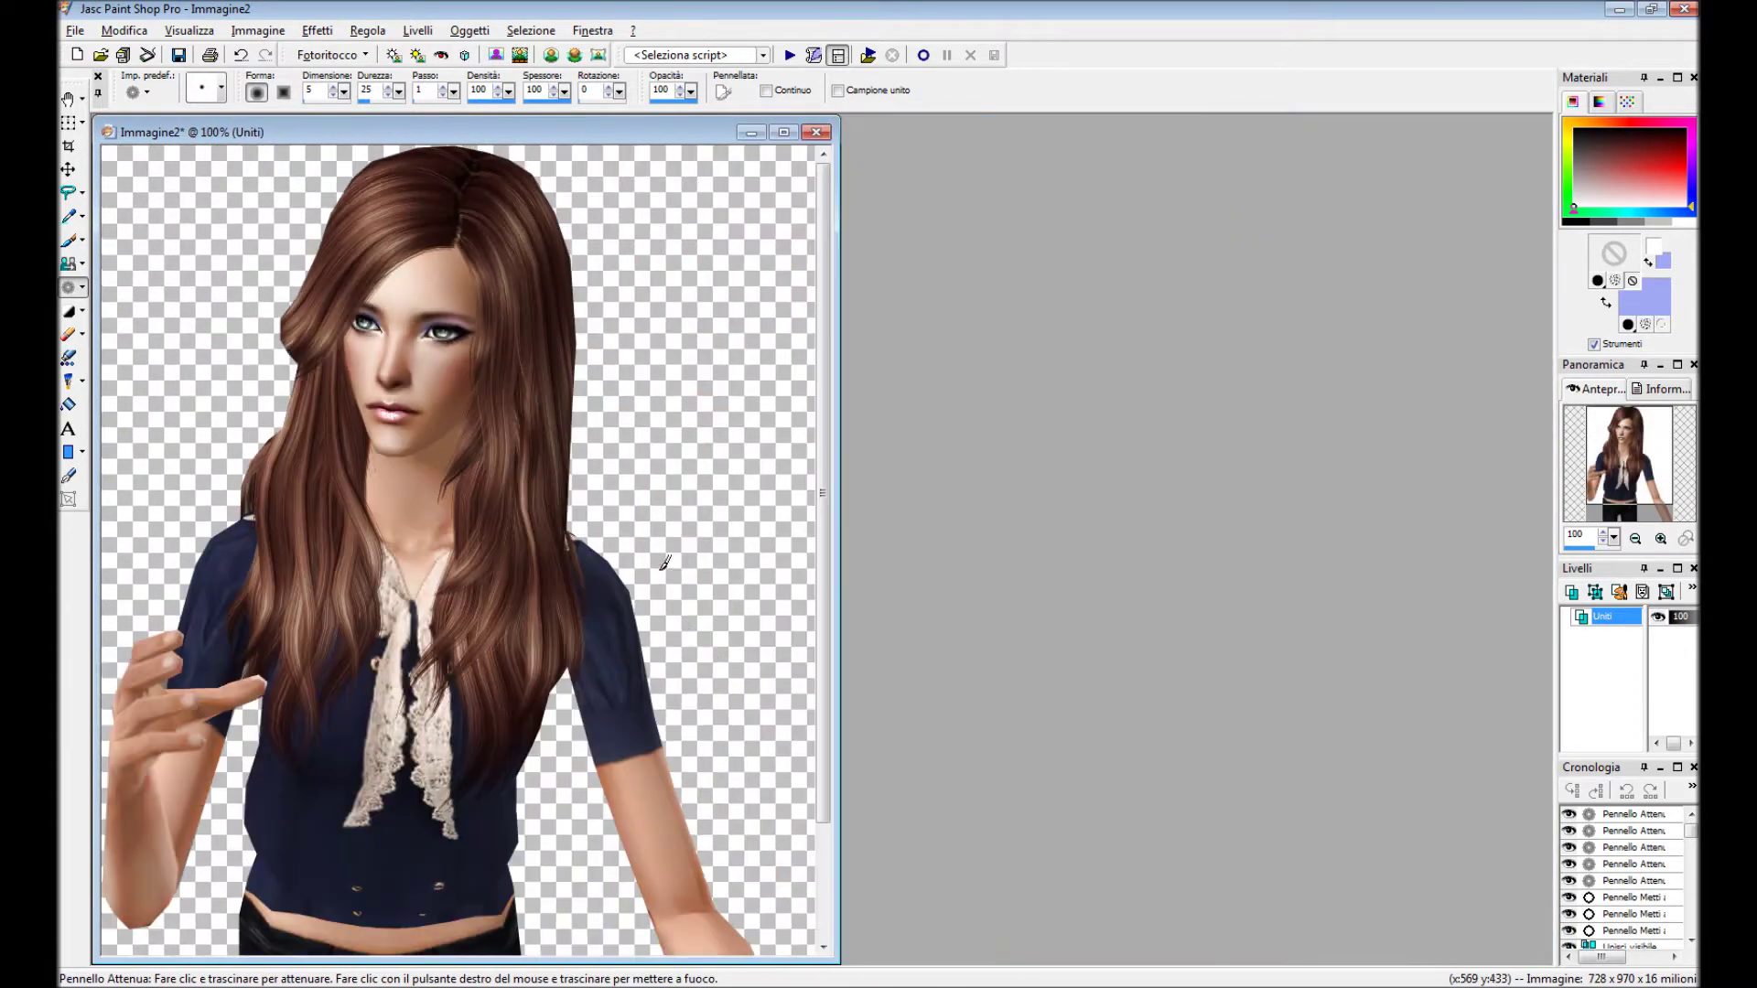
# Add a new layer for the nails and set up the Pen tool with pink.
pyautogui.click(1571, 592)
pyautogui.click(804, 648)
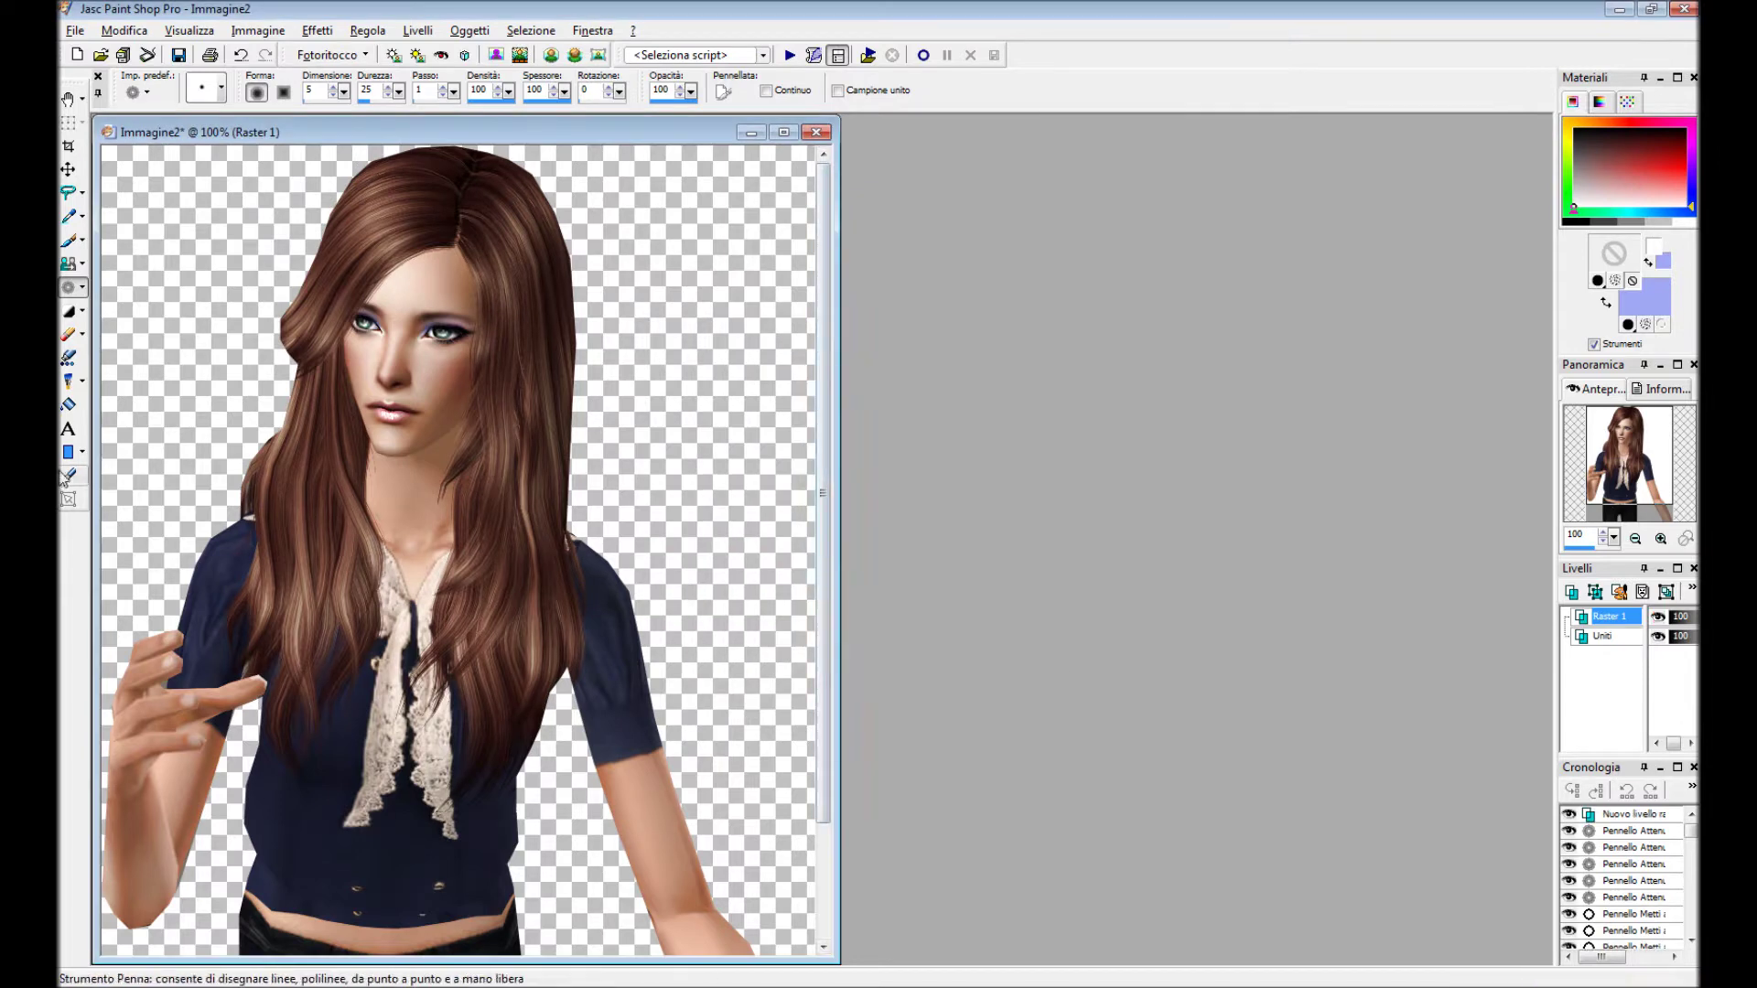
pyautogui.click(69, 239)
pyautogui.click(1658, 189)
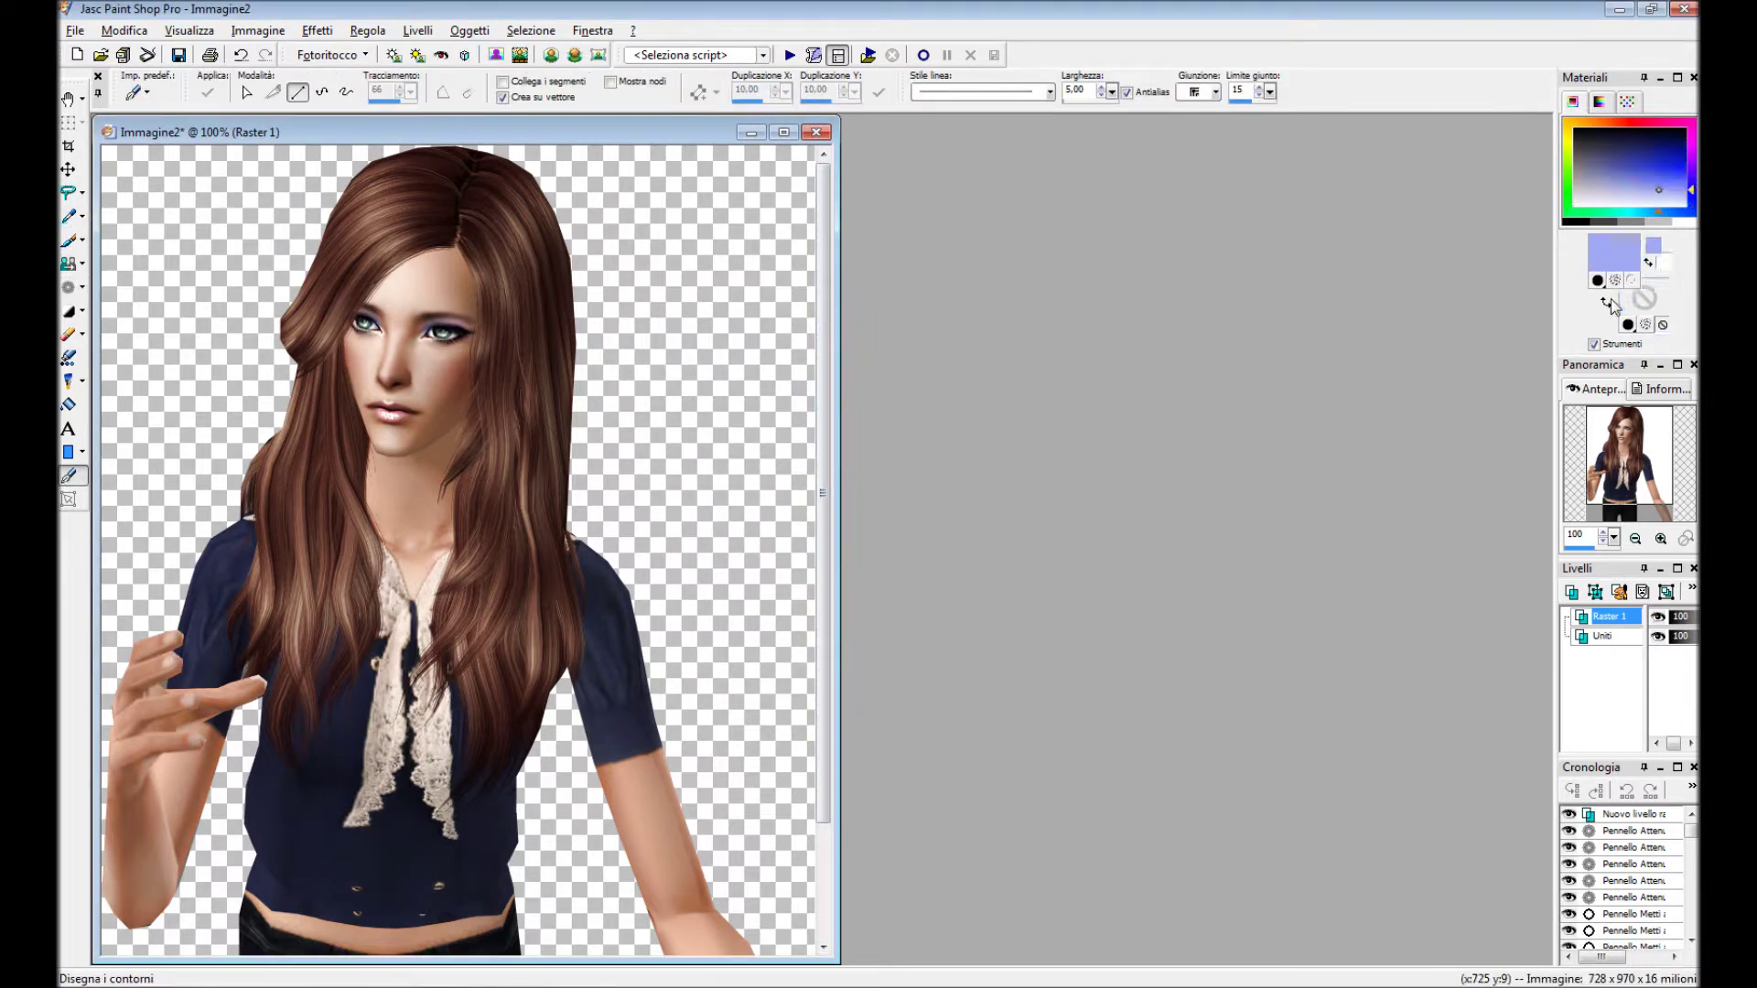
pyautogui.click(1613, 247)
pyautogui.click(784, 618)
pyautogui.click(752, 668)
pyautogui.click(784, 618)
pyautogui.click(734, 850)
# Draw pink polish over each of the four fingernails.
pyautogui.scroll(3, 275, 531)
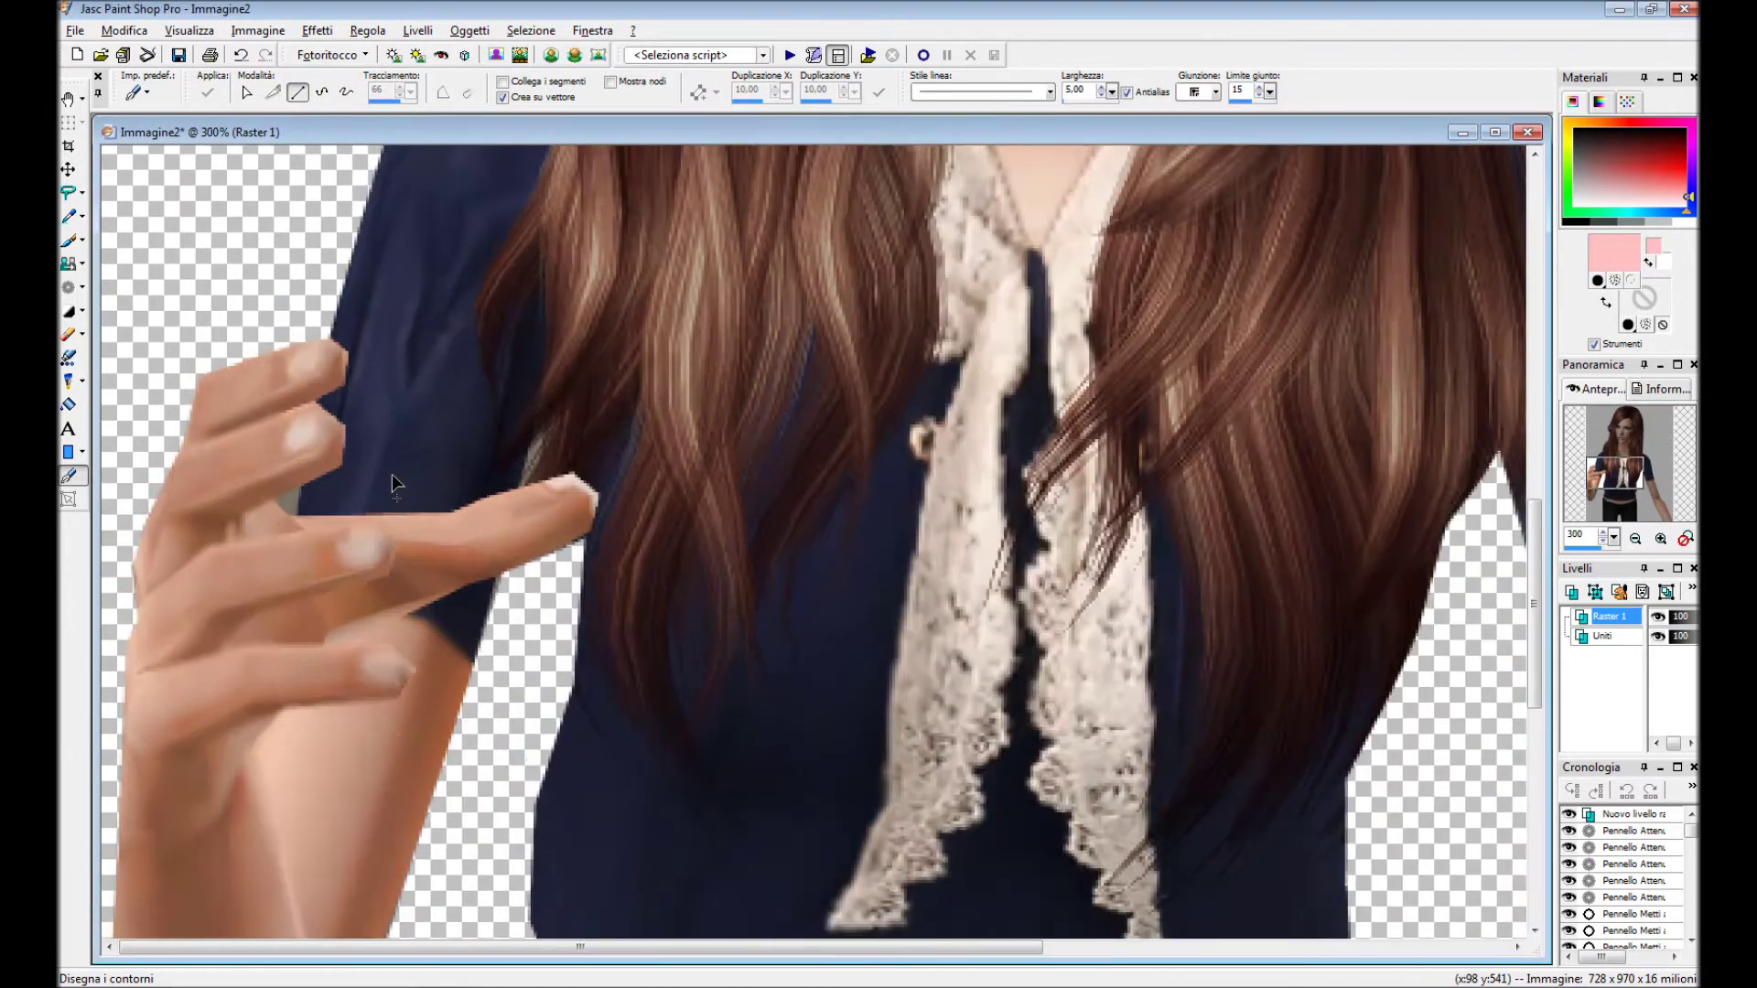
pyautogui.moveTo(348, 485); pyautogui.dragTo(418, 454)
pyautogui.hotkey('ctrl', 'z')
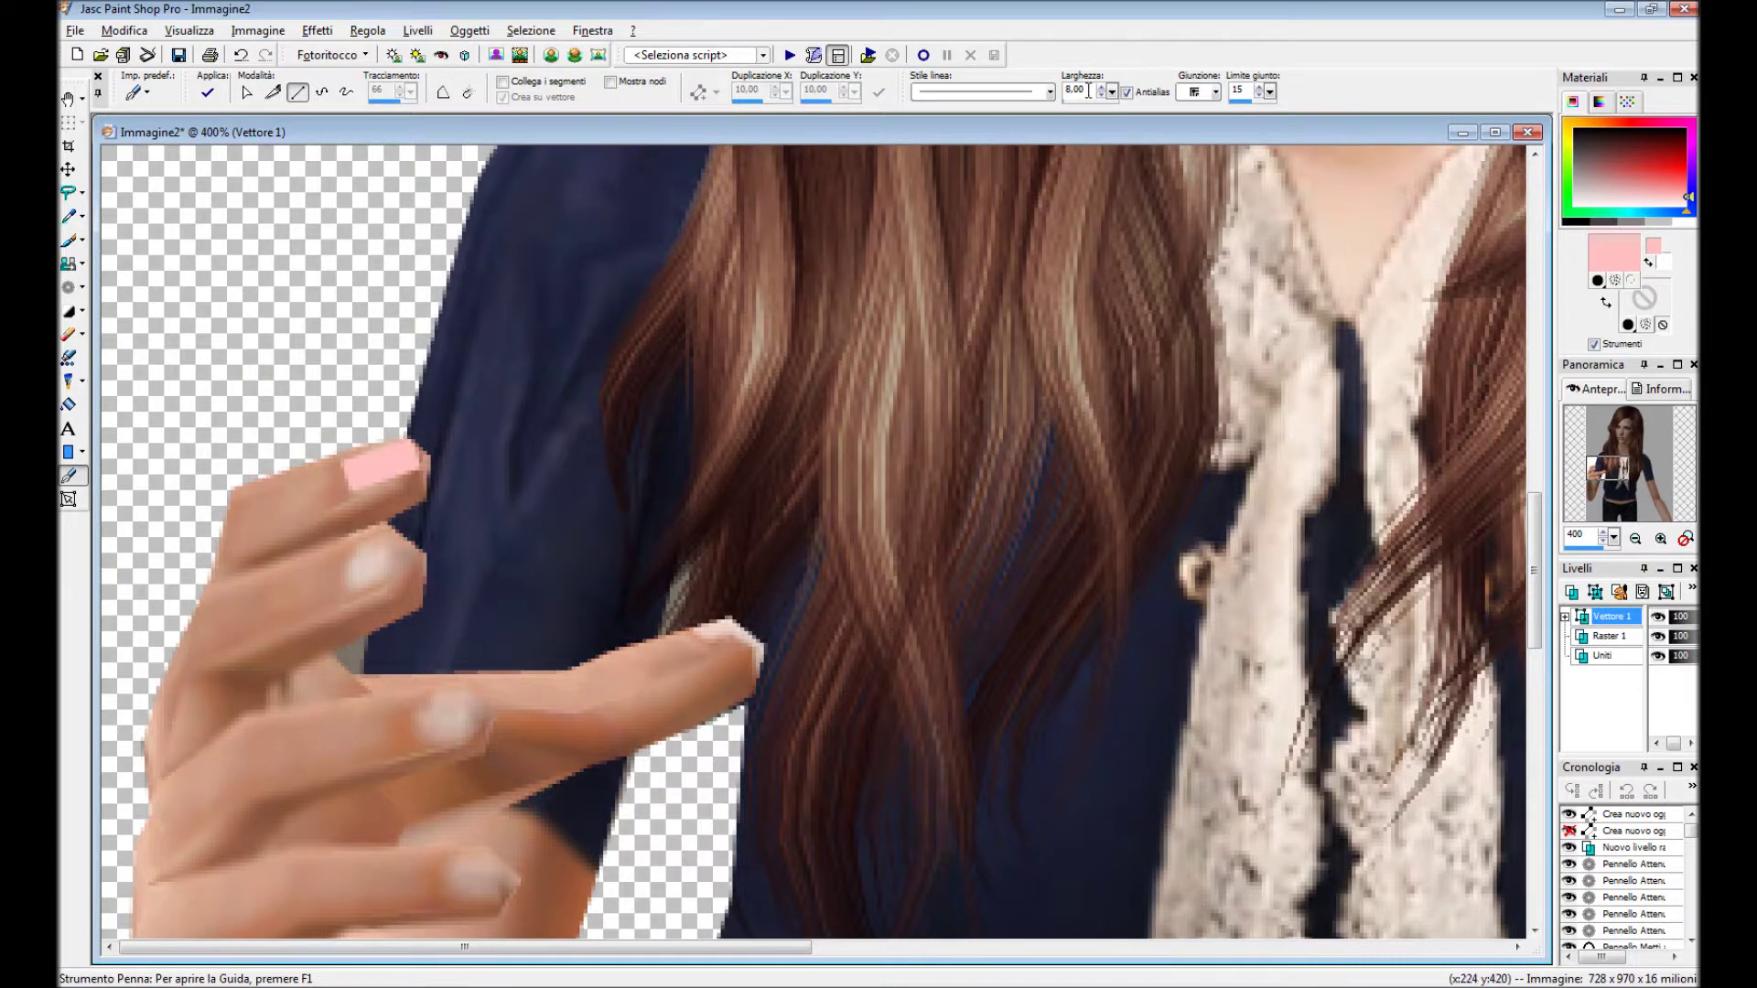
pyautogui.moveTo(348, 576); pyautogui.dragTo(405, 549)
pyautogui.moveTo(420, 718); pyautogui.dragTo(493, 711)
pyautogui.scroll(-5, 468, 725)
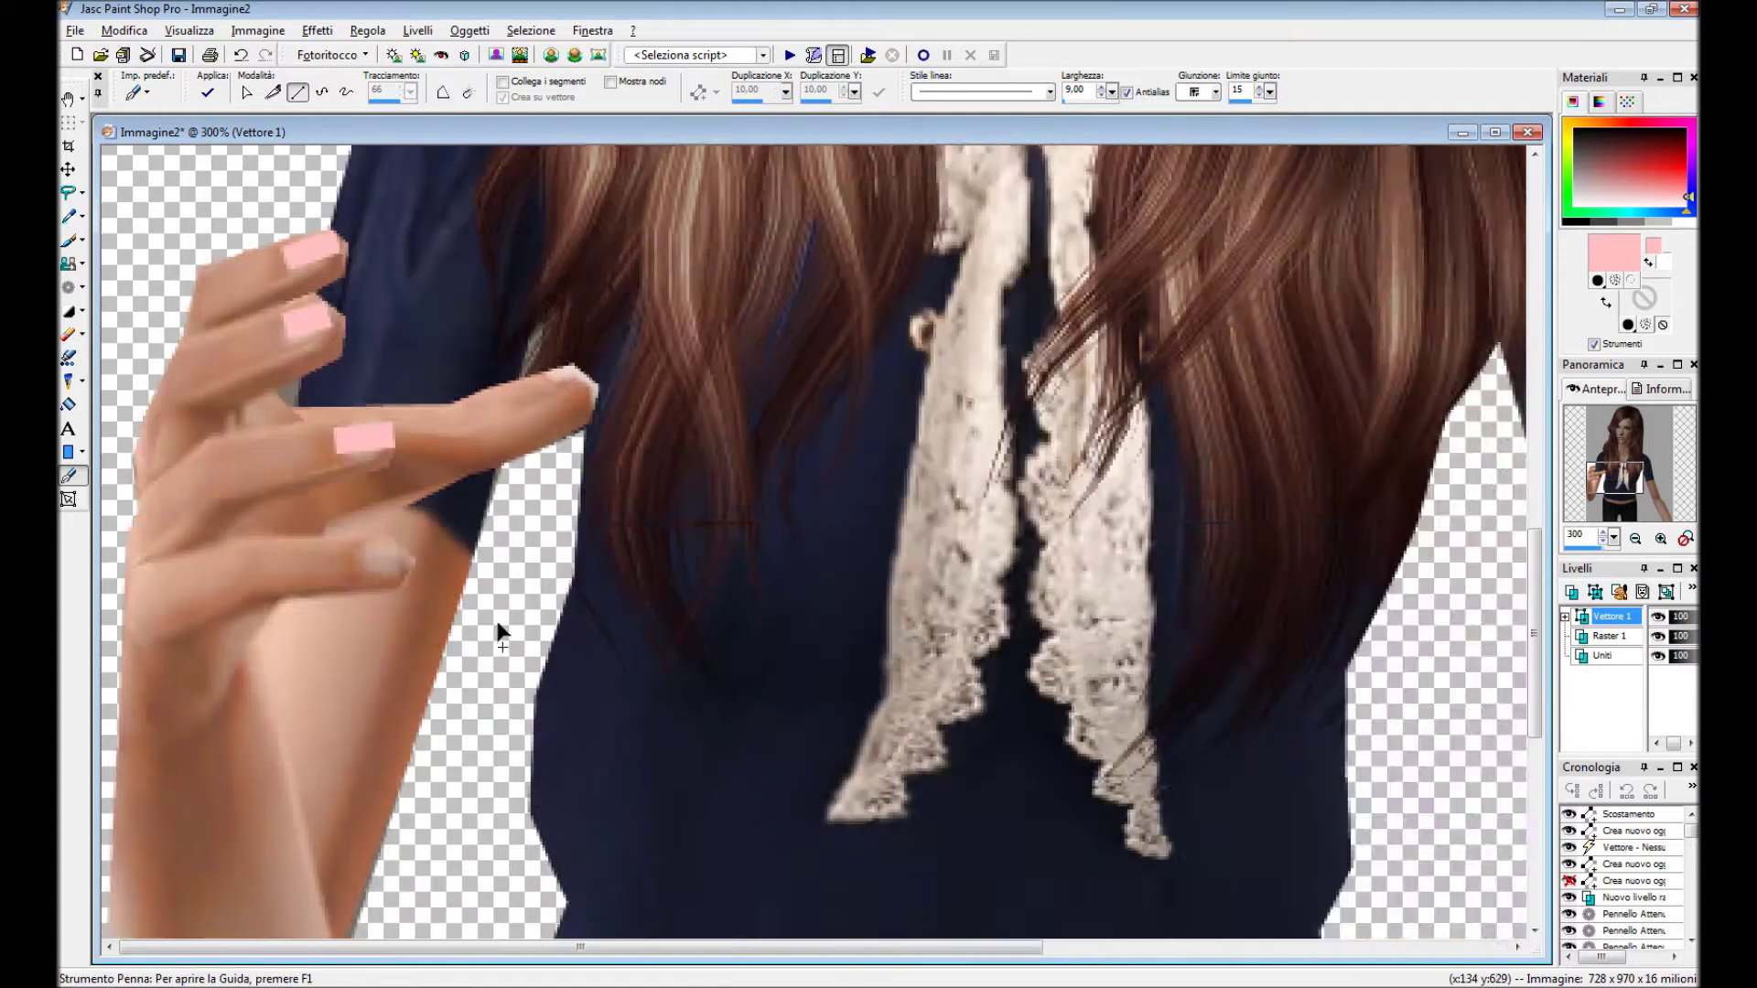
pyautogui.click(511, 458)
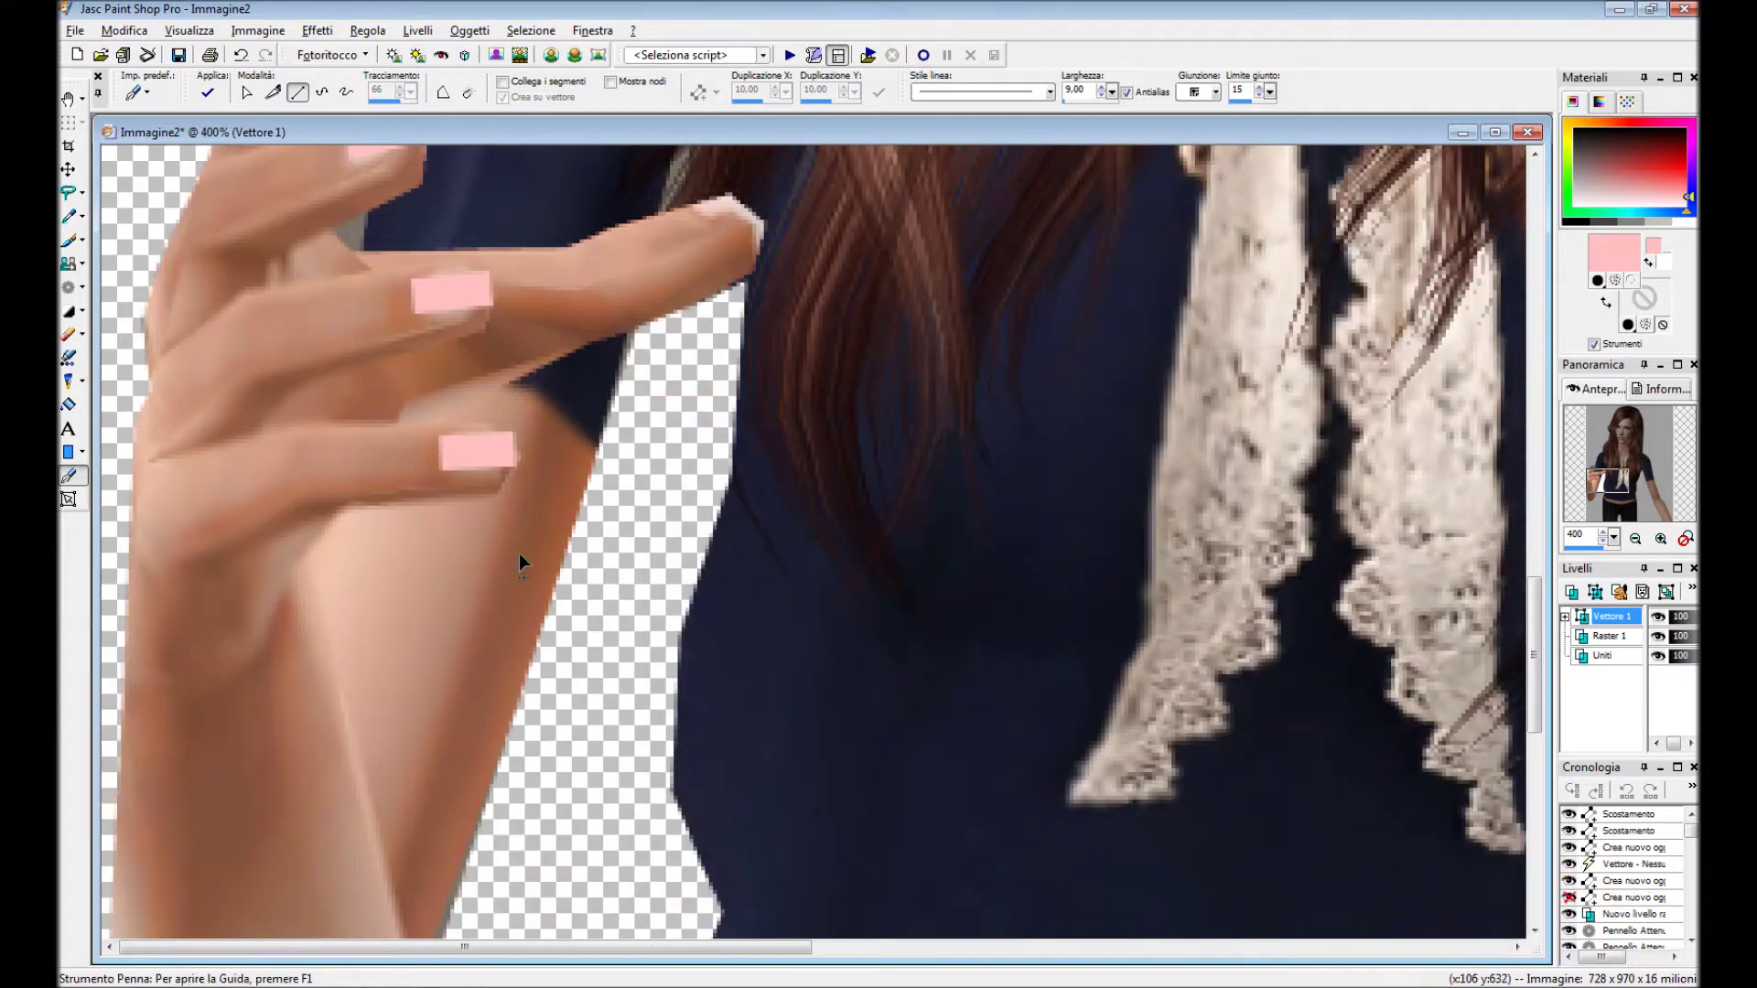
pyautogui.scroll(-3, 522, 522)
# Erase pink spilling past the nails using a small soft eraser tip.
pyautogui.press('x')
pyautogui.scroll(2, 232, 153)
pyautogui.click(220, 89)
pyautogui.click(411, 451)
pyautogui.scroll(3, 412, 451)
pyautogui.click(598, 517)
pyautogui.click(599, 718)
pyautogui.scroll(-4, 641, 641)
# Erase the remaining excess pink beside the nails.
pyautogui.click(755, 685)
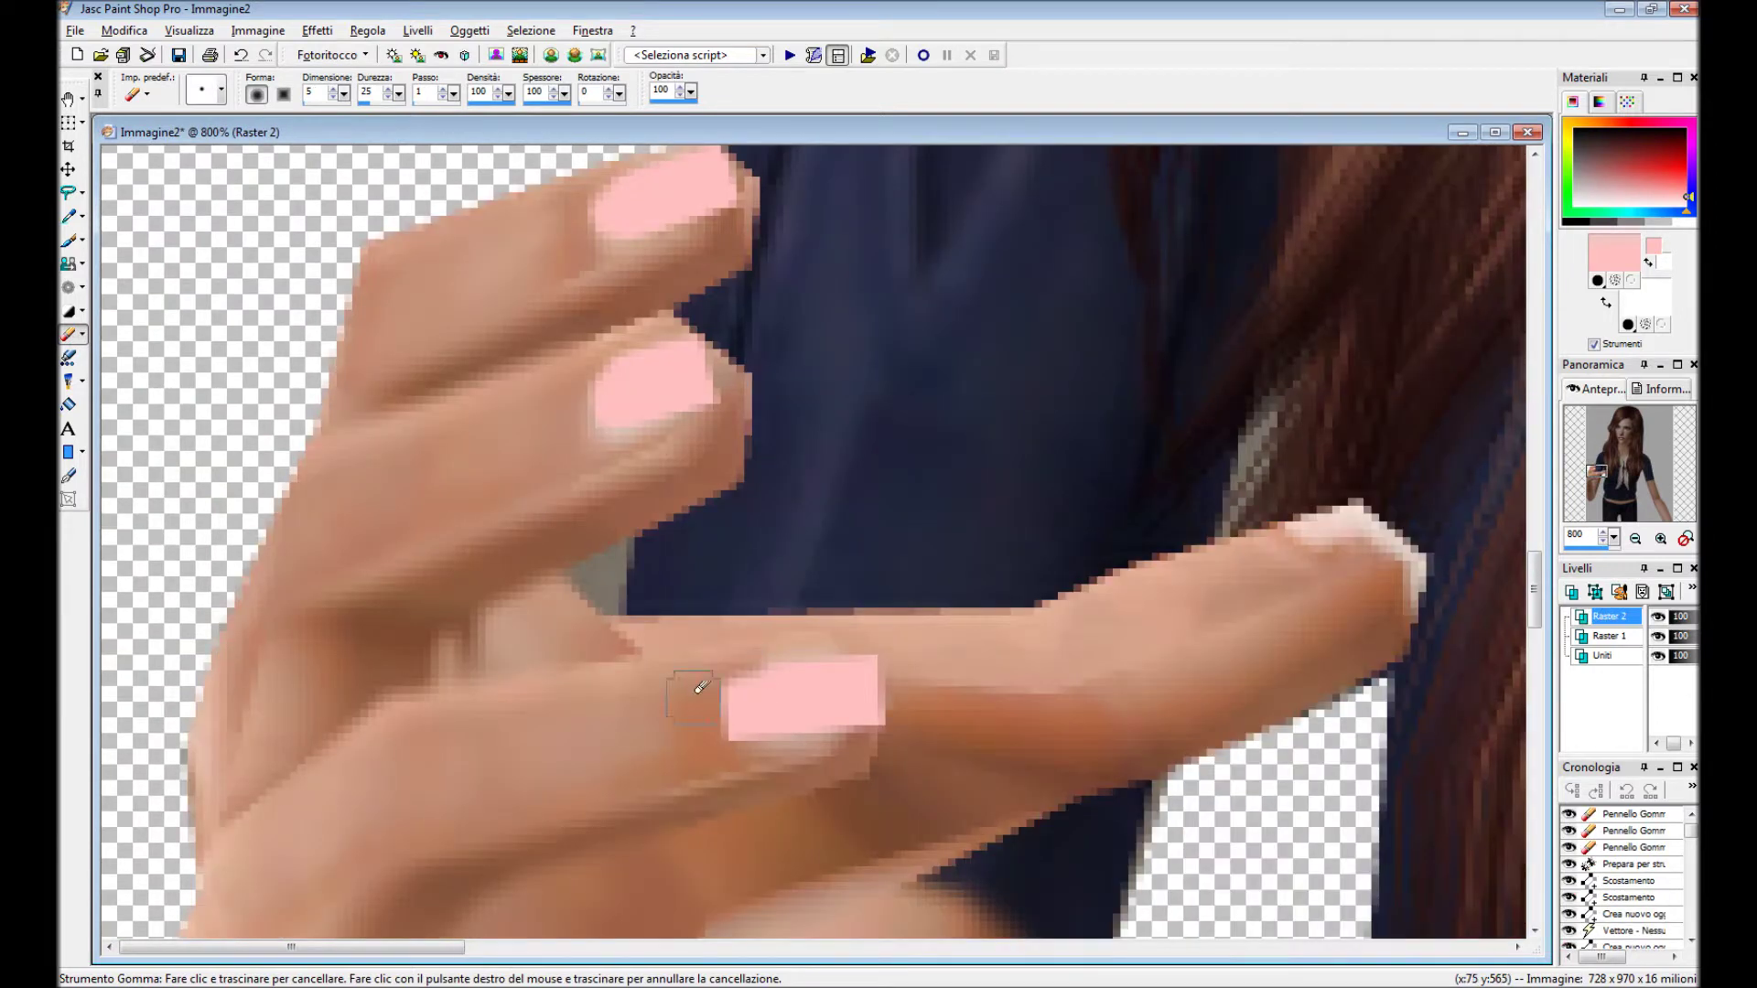
pyautogui.scroll(-4, 772, 635)
pyautogui.click(782, 654)
pyautogui.click(806, 700)
pyautogui.scroll(-5, 308, 252)
# Push the fingertips and pink nail outlines into natural shapes with the Warp Brush.
pyautogui.click(81, 240)
pyautogui.click(137, 284)
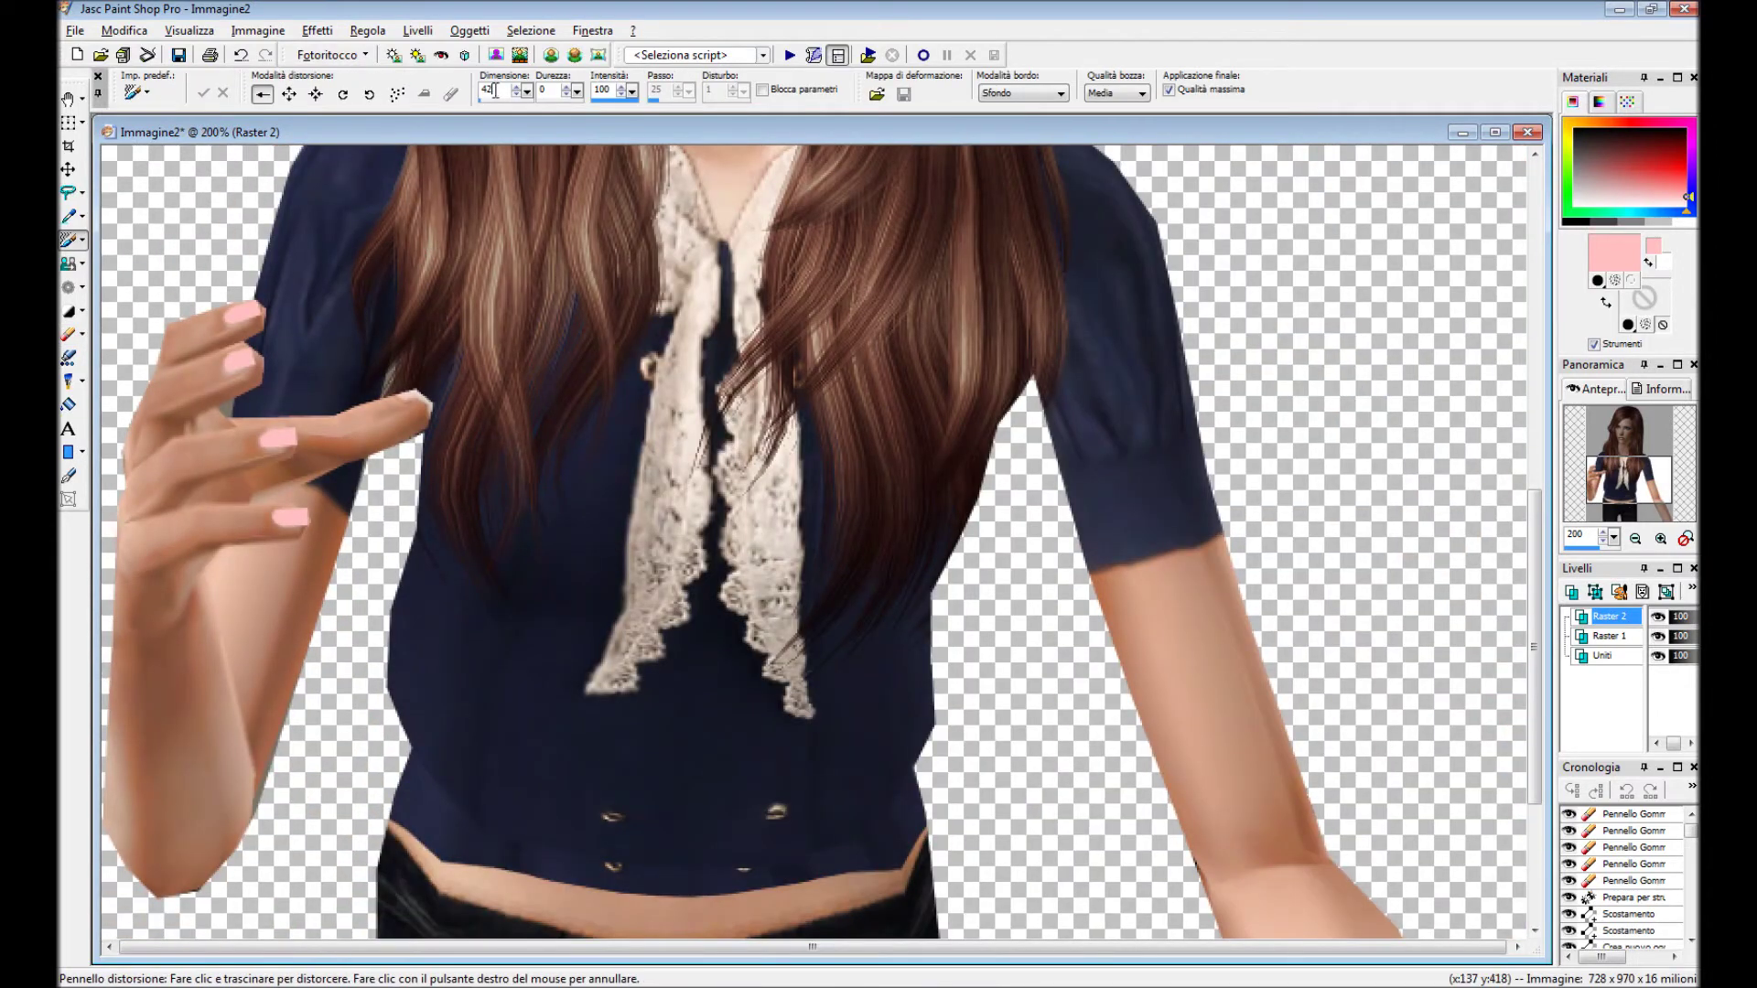
pyautogui.scroll(3, 490, 549)
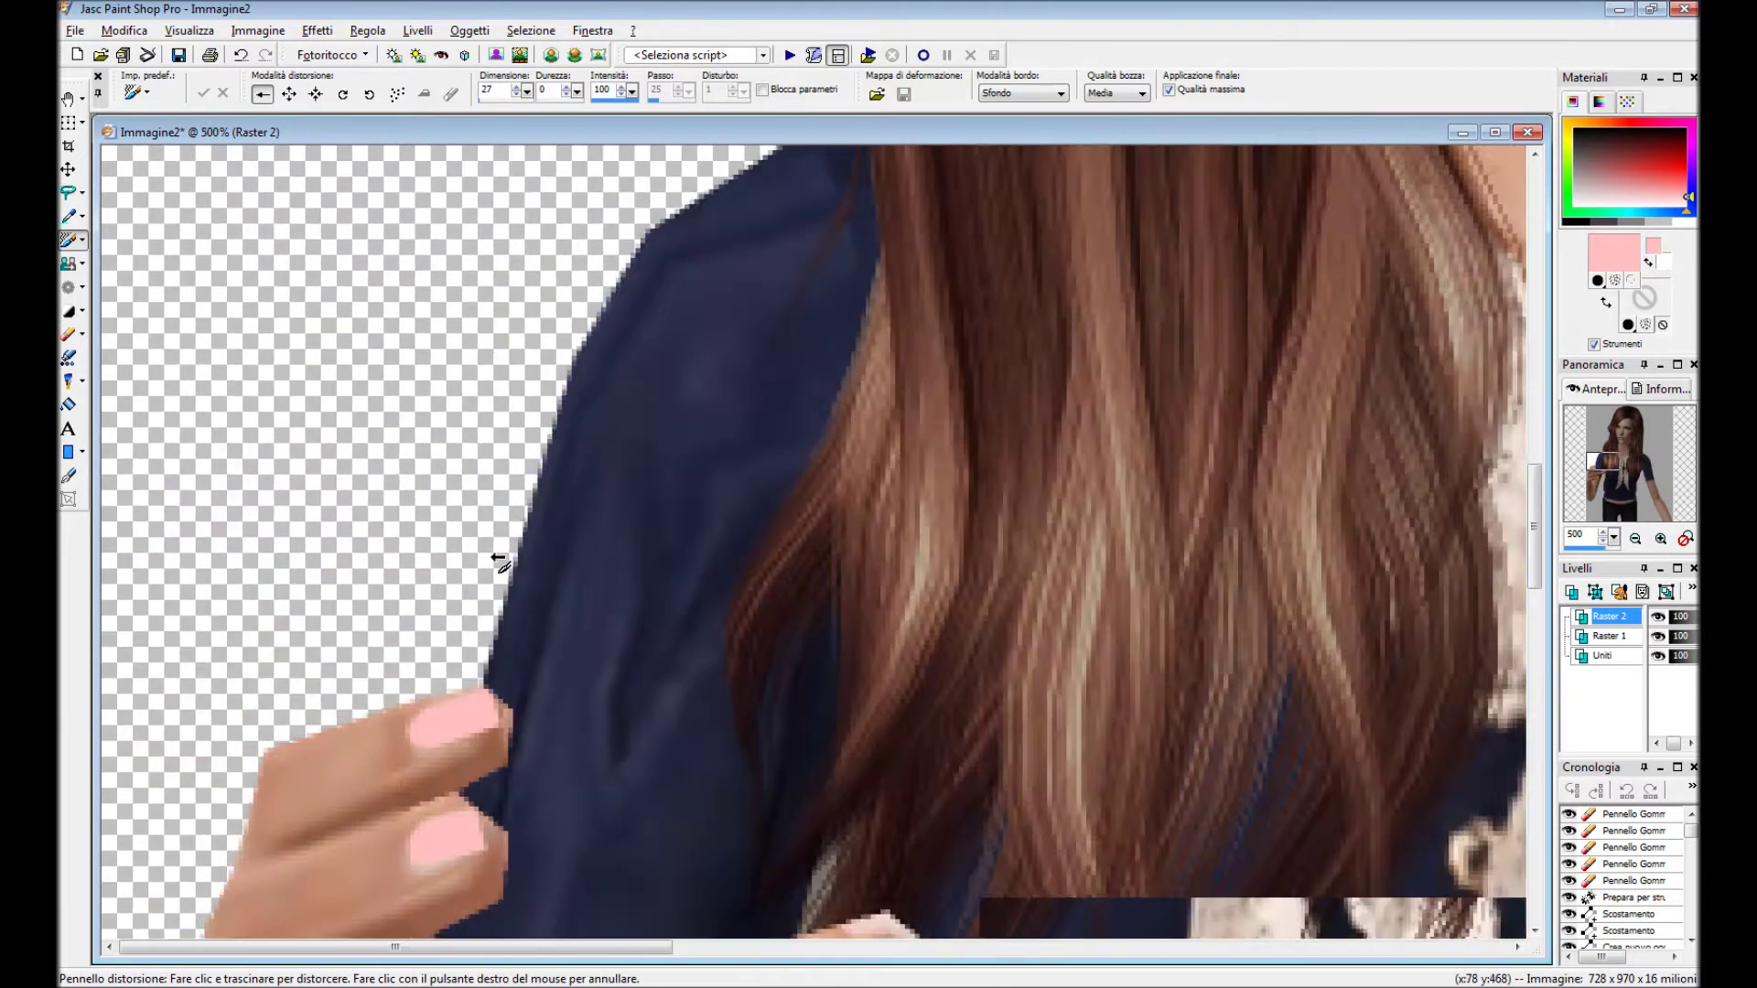
pyautogui.scroll(2, 667, 576)
pyautogui.moveTo(667, 577)
pyautogui.mouseDown()
pyautogui.moveTo(628, 502)
pyautogui.moveTo(619, 581)
pyautogui.moveTo(745, 589)
pyautogui.moveTo(631, 723)
pyautogui.moveTo(745, 745)
pyautogui.mouseUp()
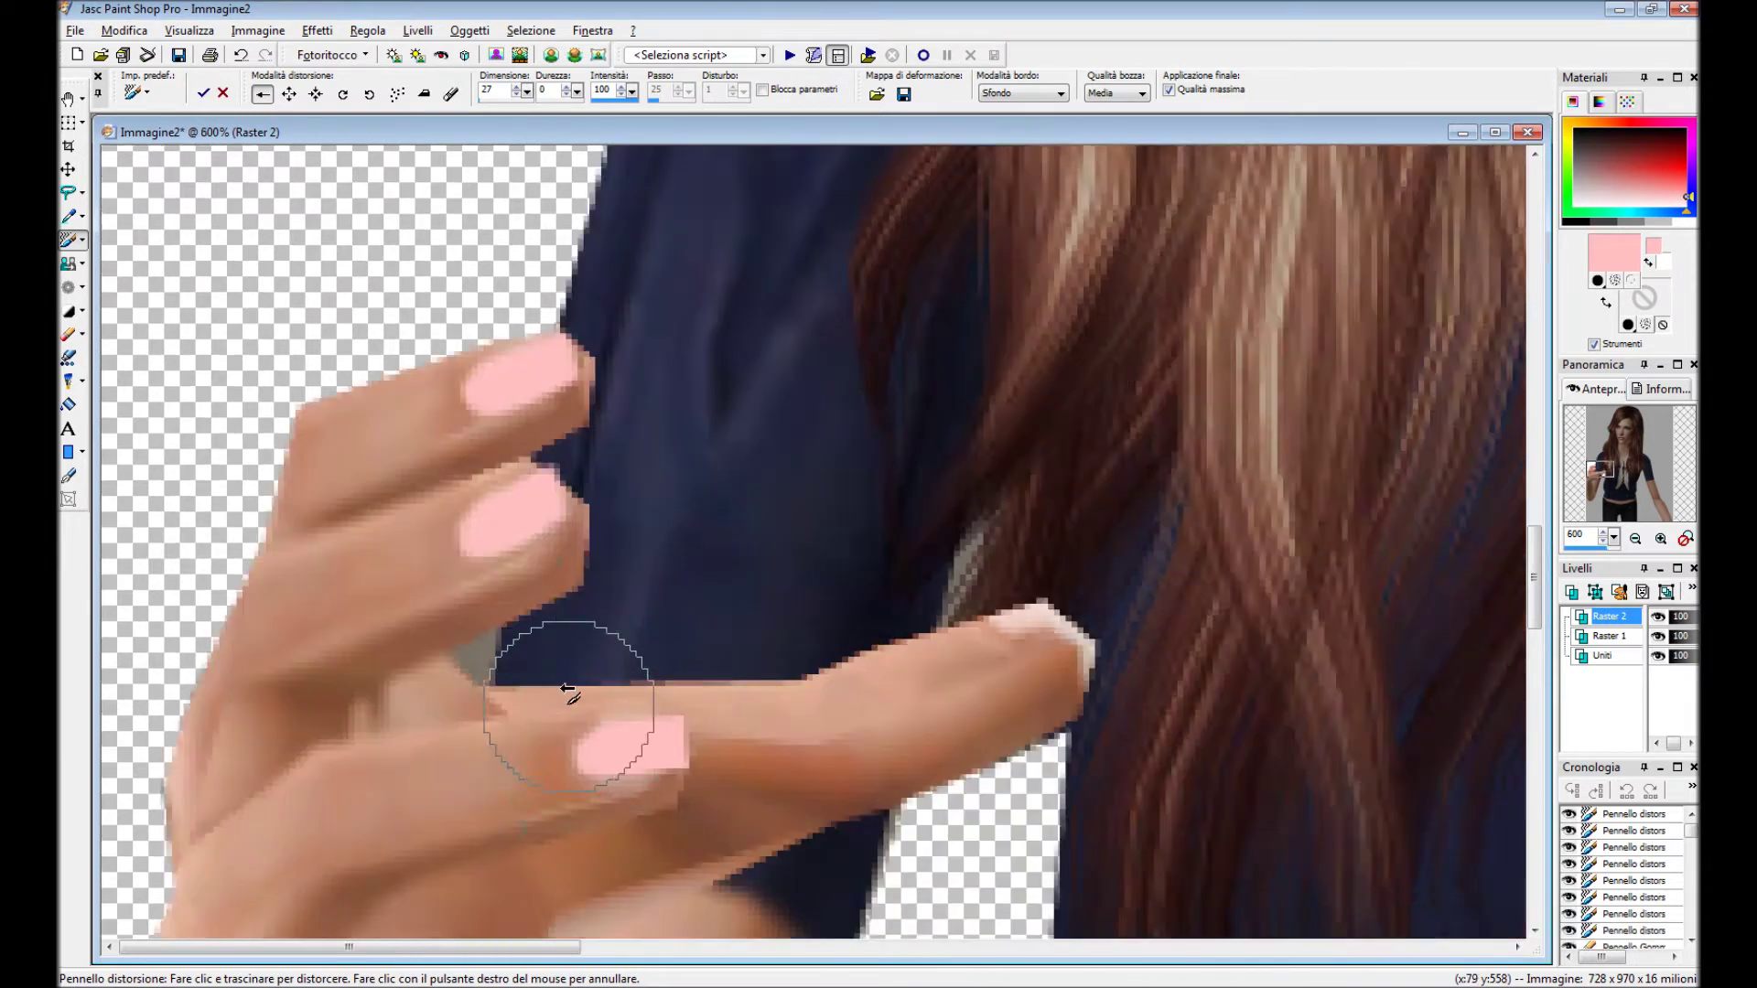
pyautogui.scroll(-1, 567, 709)
pyautogui.scroll(1, 567, 709)
pyautogui.moveTo(756, 577); pyautogui.dragTo(863, 628)
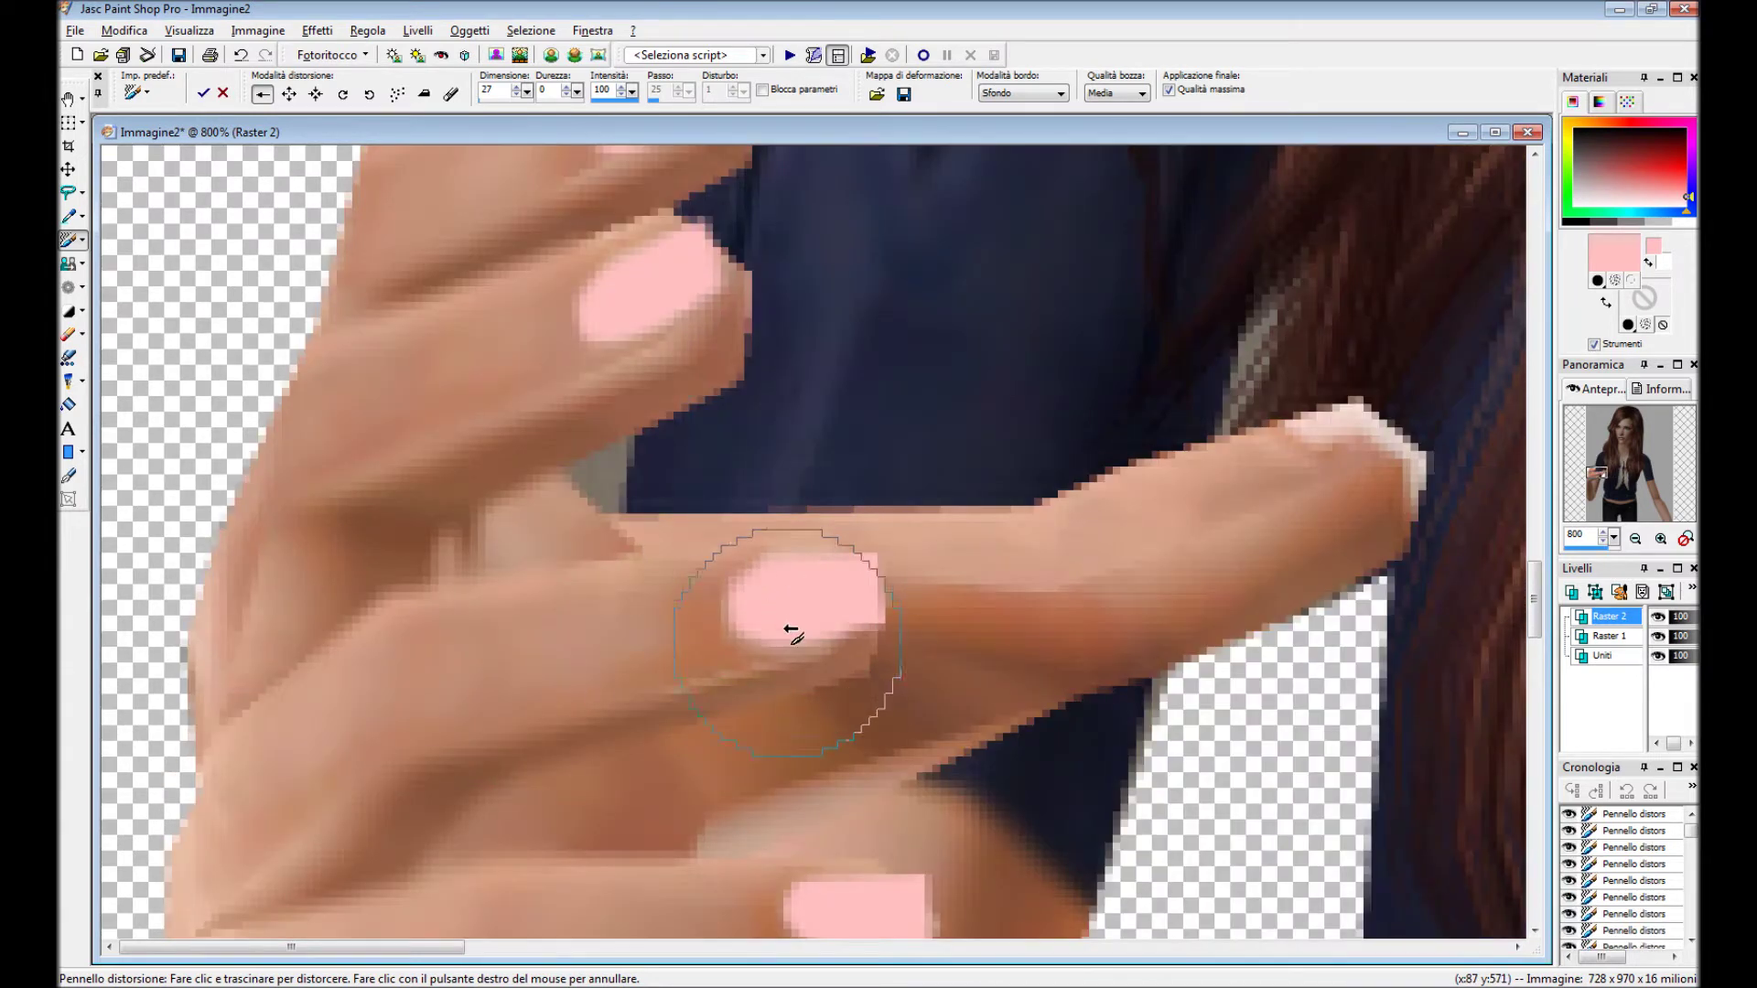
pyautogui.scroll(-1, 863, 628)
pyautogui.scroll(1, 765, 577)
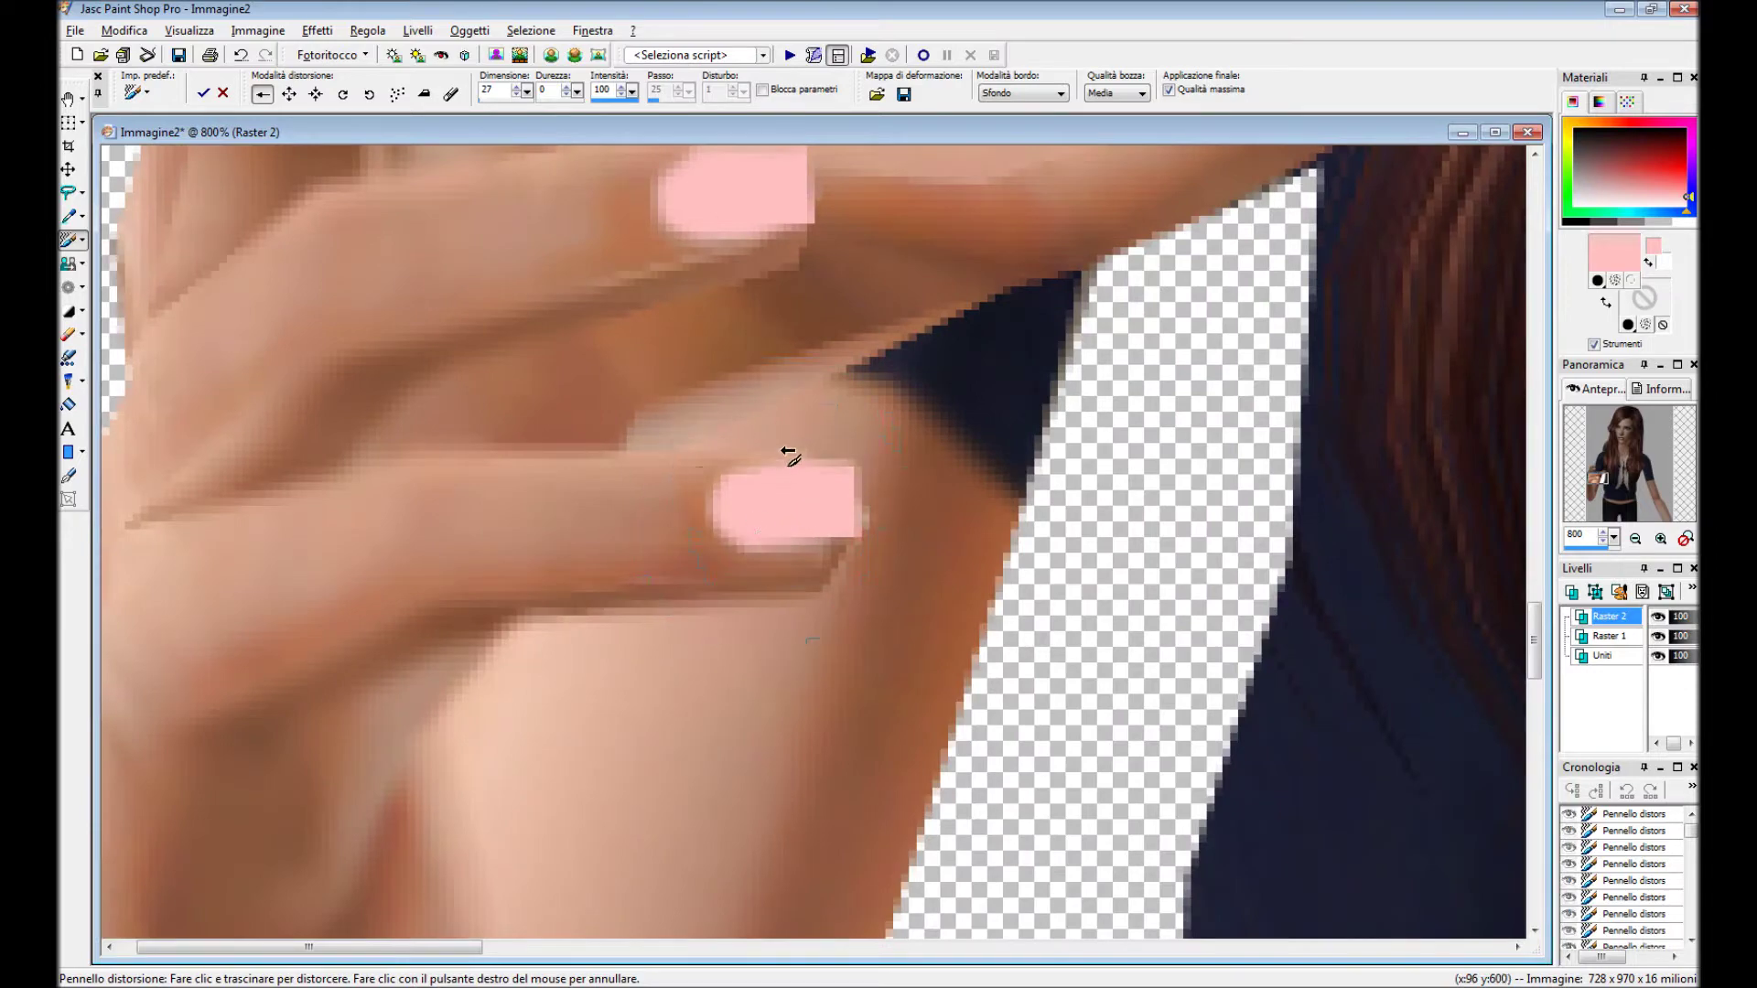
pyautogui.scroll(-4, 804, 511)
pyautogui.scroll(-3, 509, 411)
pyautogui.click(317, 30)
pyautogui.click(625, 166)
# Apply an inner bevel with adjusted smoothness, ambience and lighting values 15 and 72, then launch Glass.
pyautogui.click(789, 506)
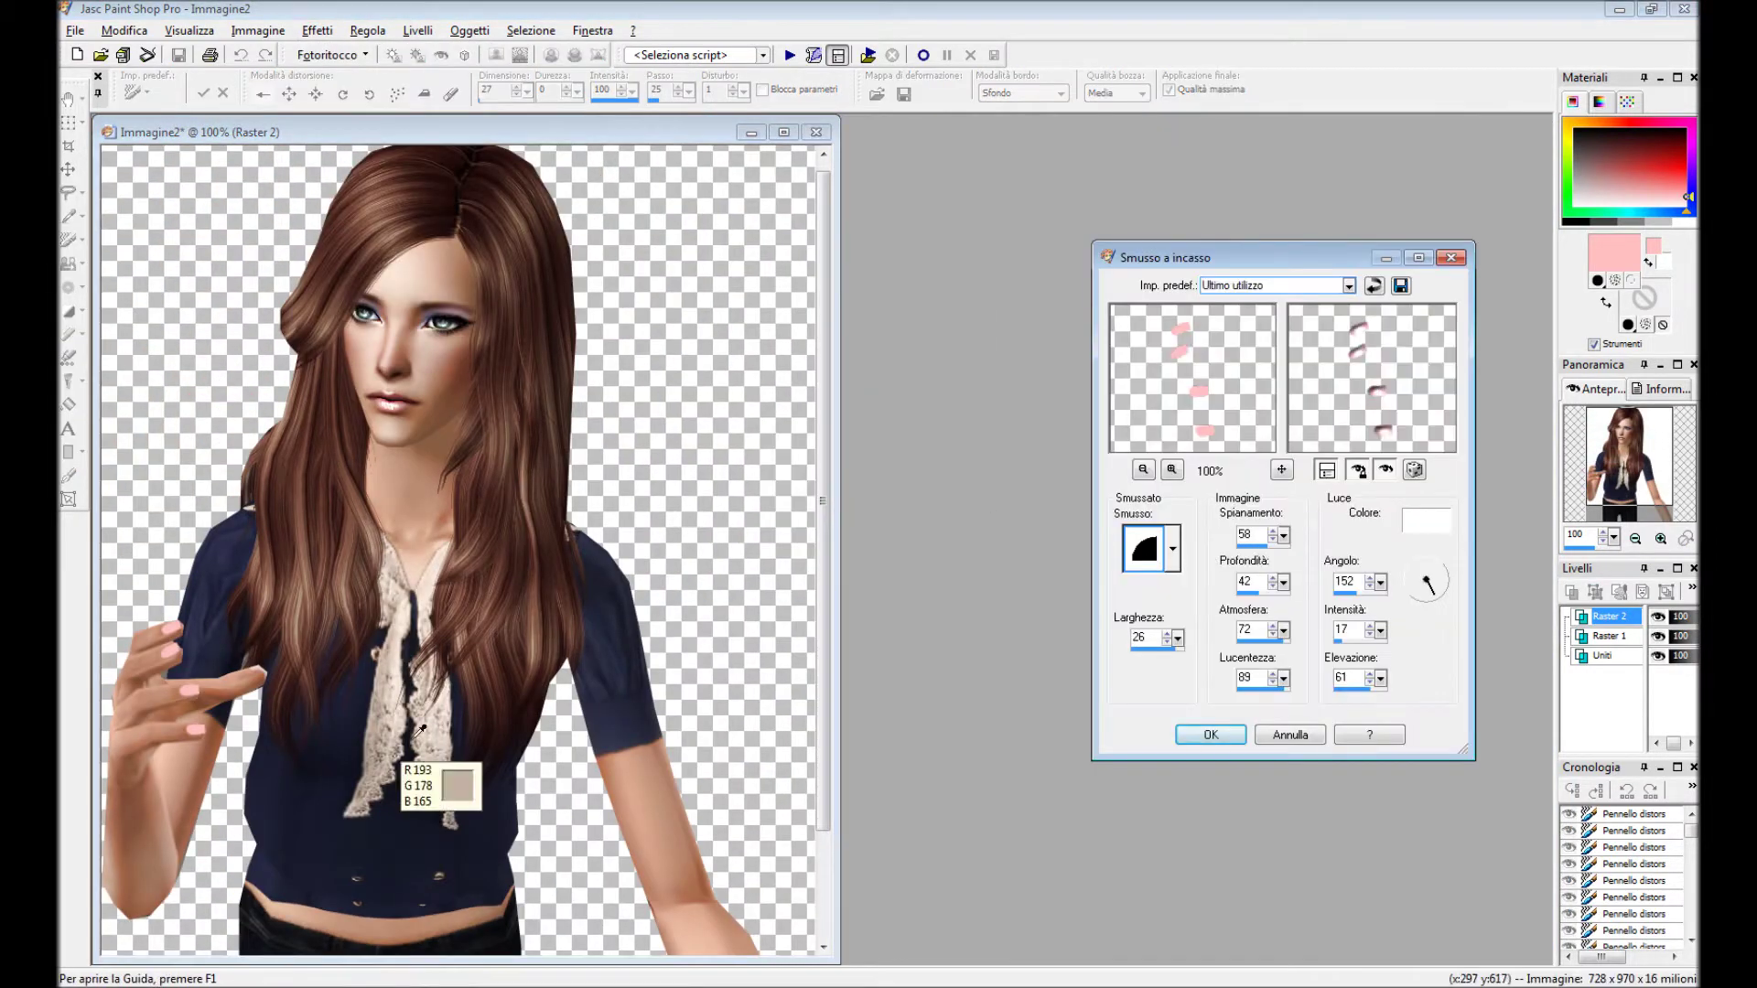
pyautogui.click(1273, 540)
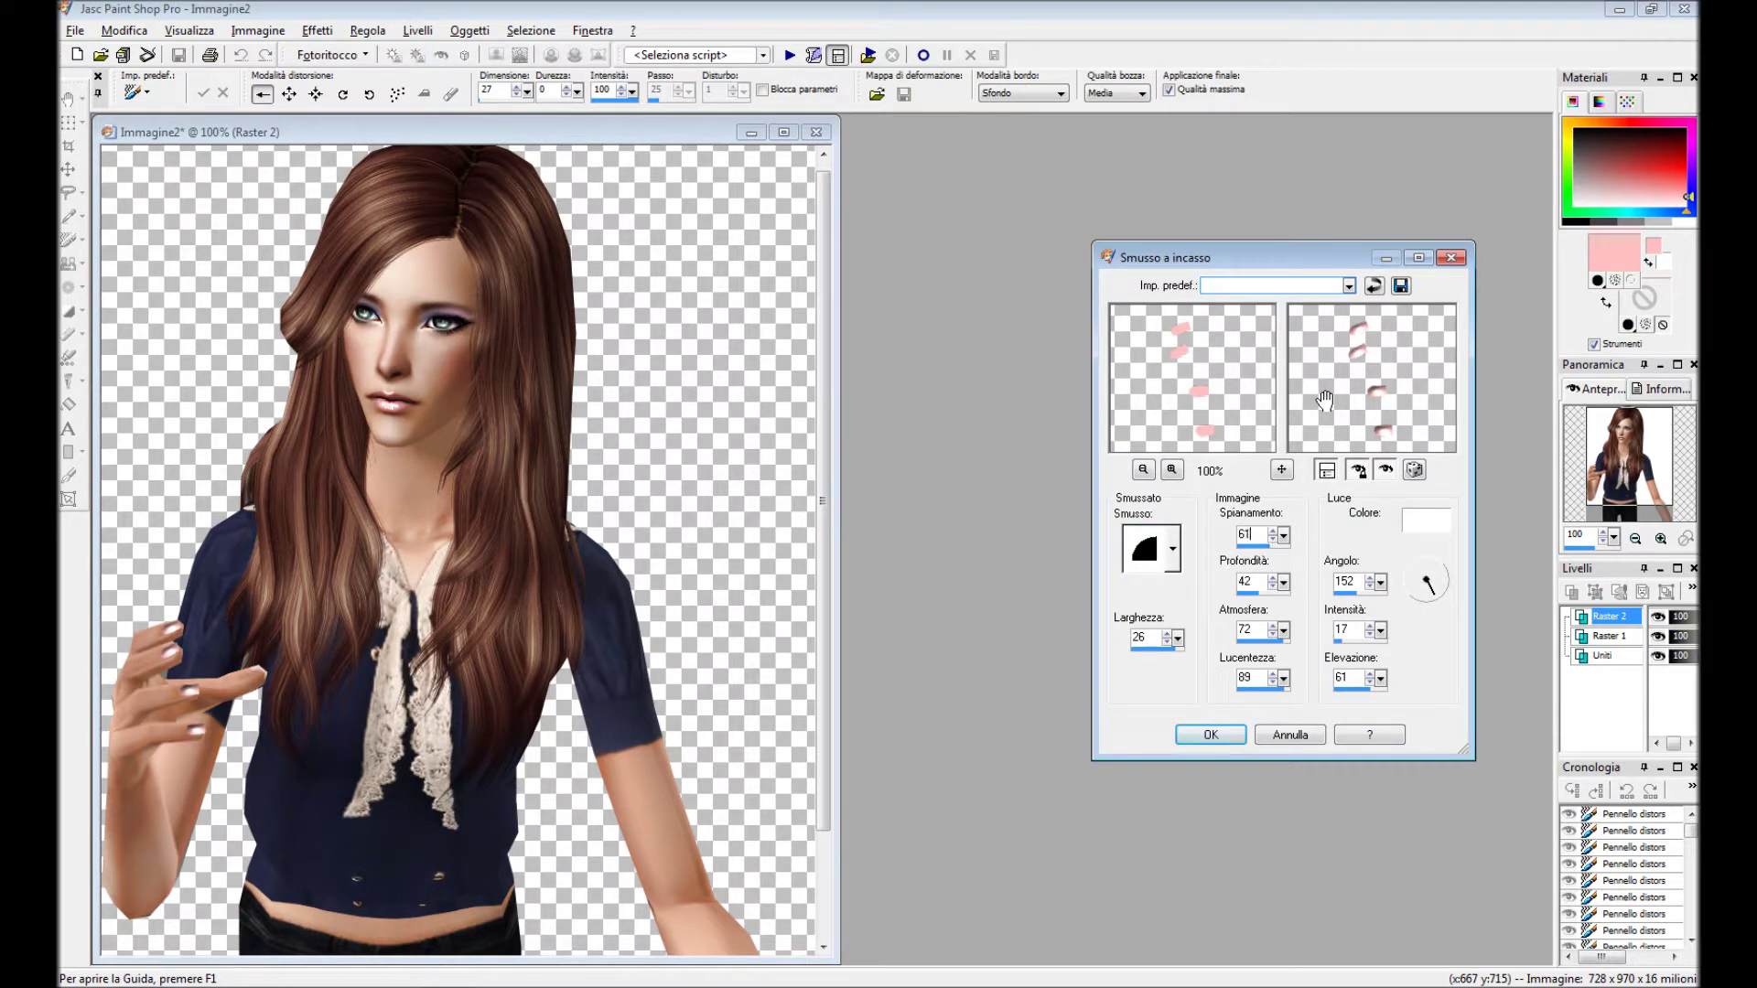
pyautogui.moveTo(1283, 631); pyautogui.dragTo(1282, 687)
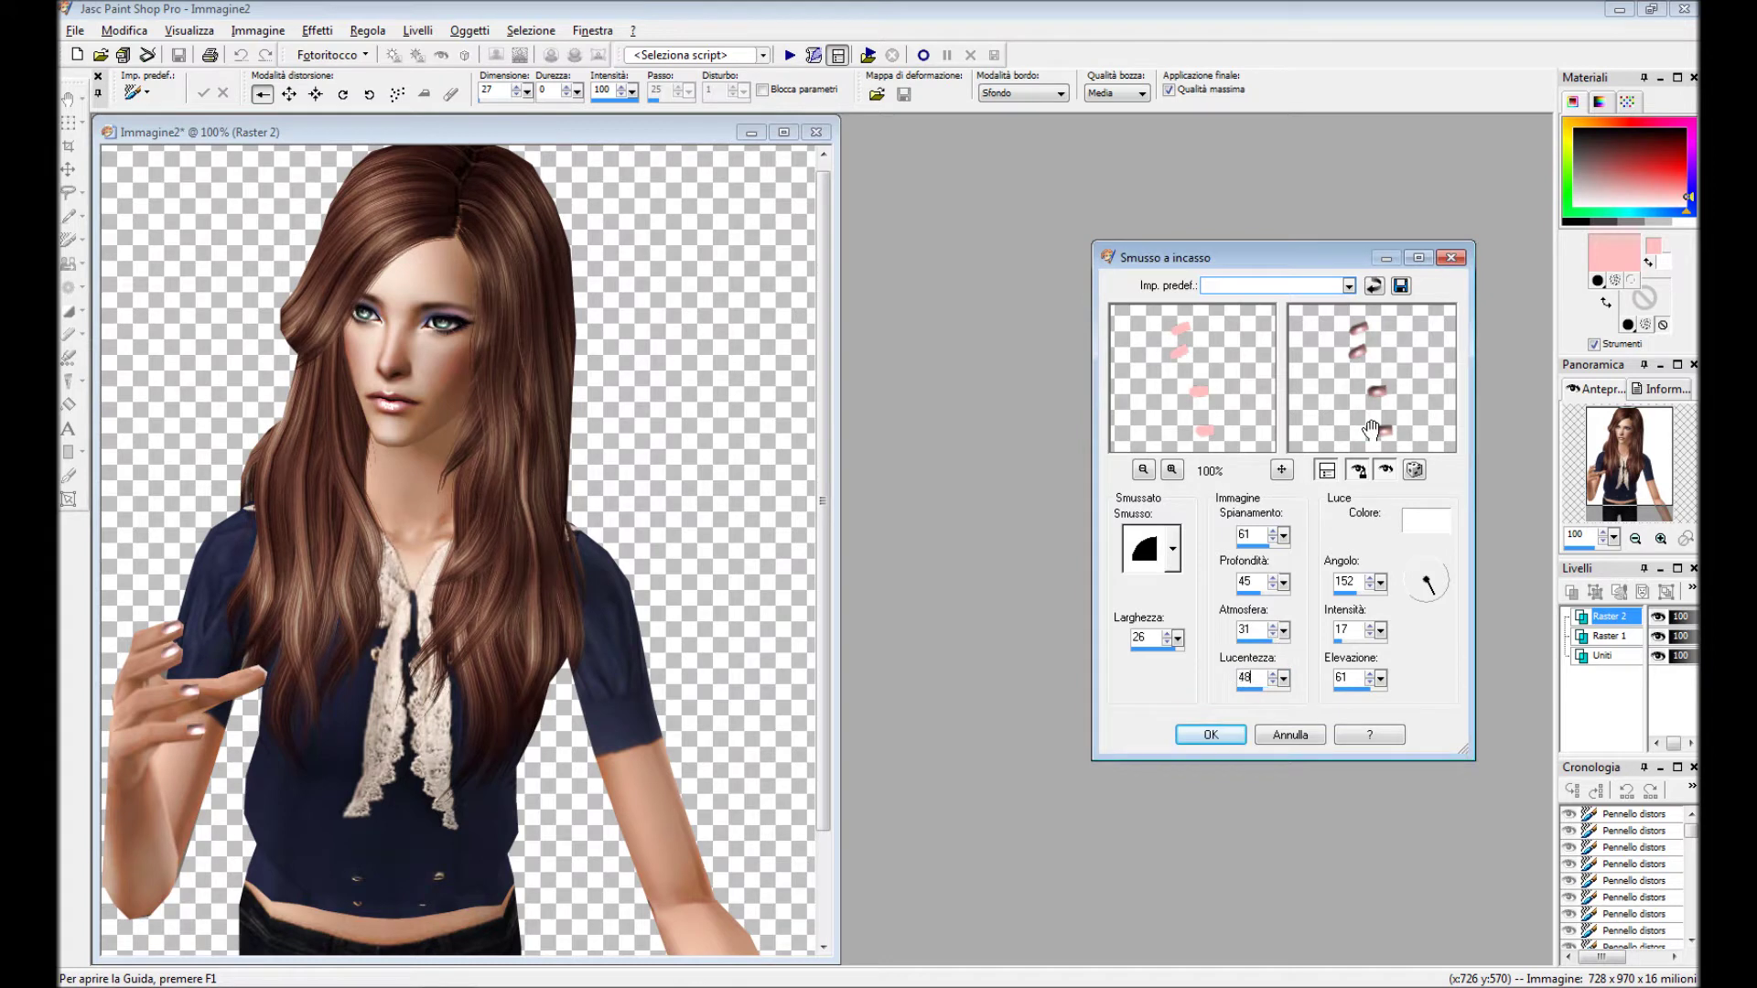
pyautogui.hotkey('shift', 'Tab')
pyautogui.write('15')
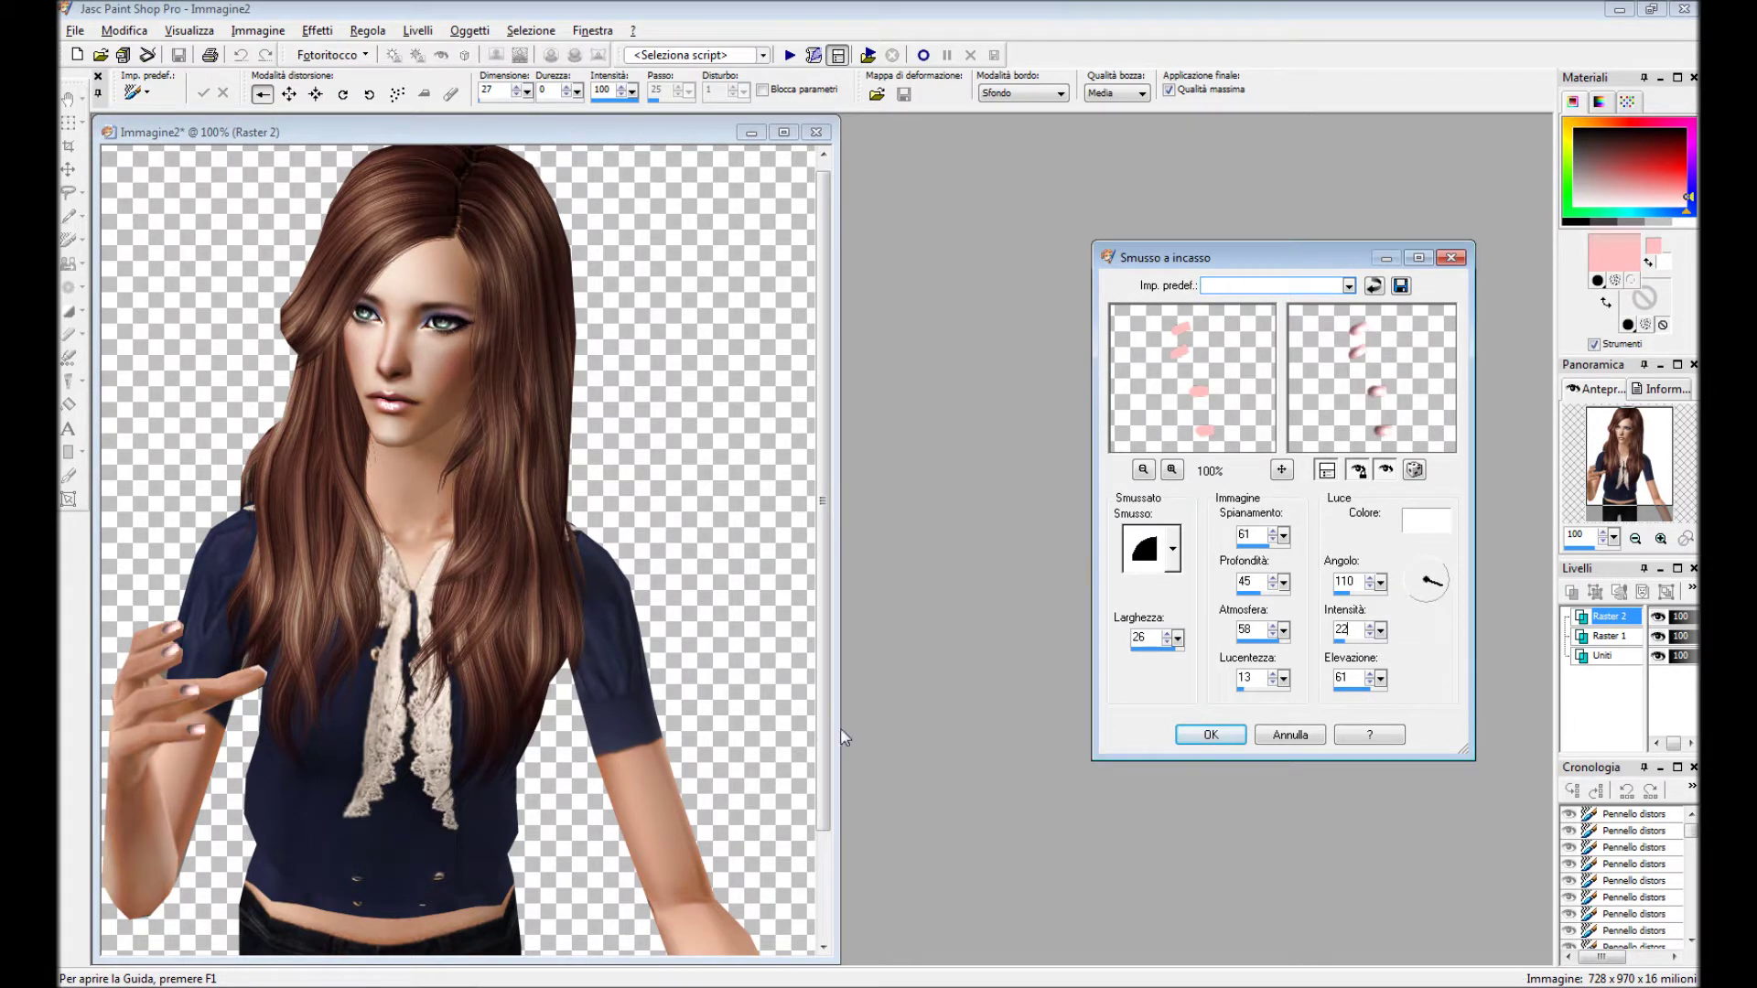
pyautogui.write('72')
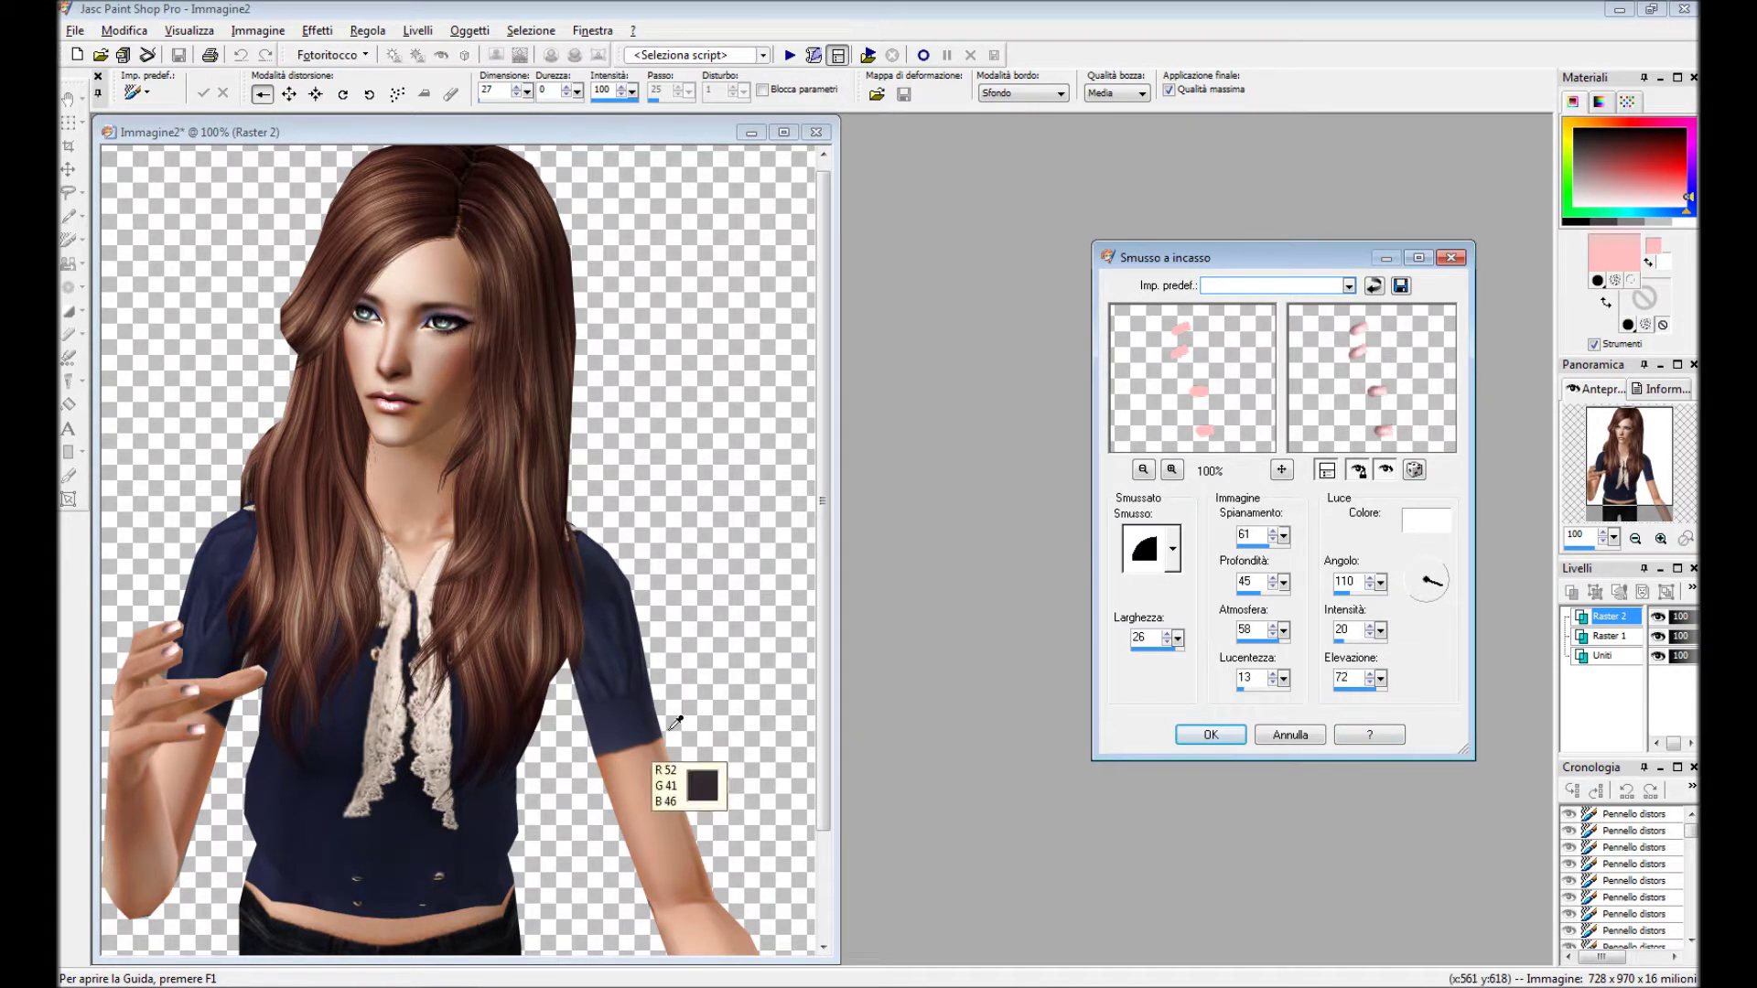
pyautogui.press('Return')
pyautogui.click(317, 31)
pyautogui.click(782, 545)
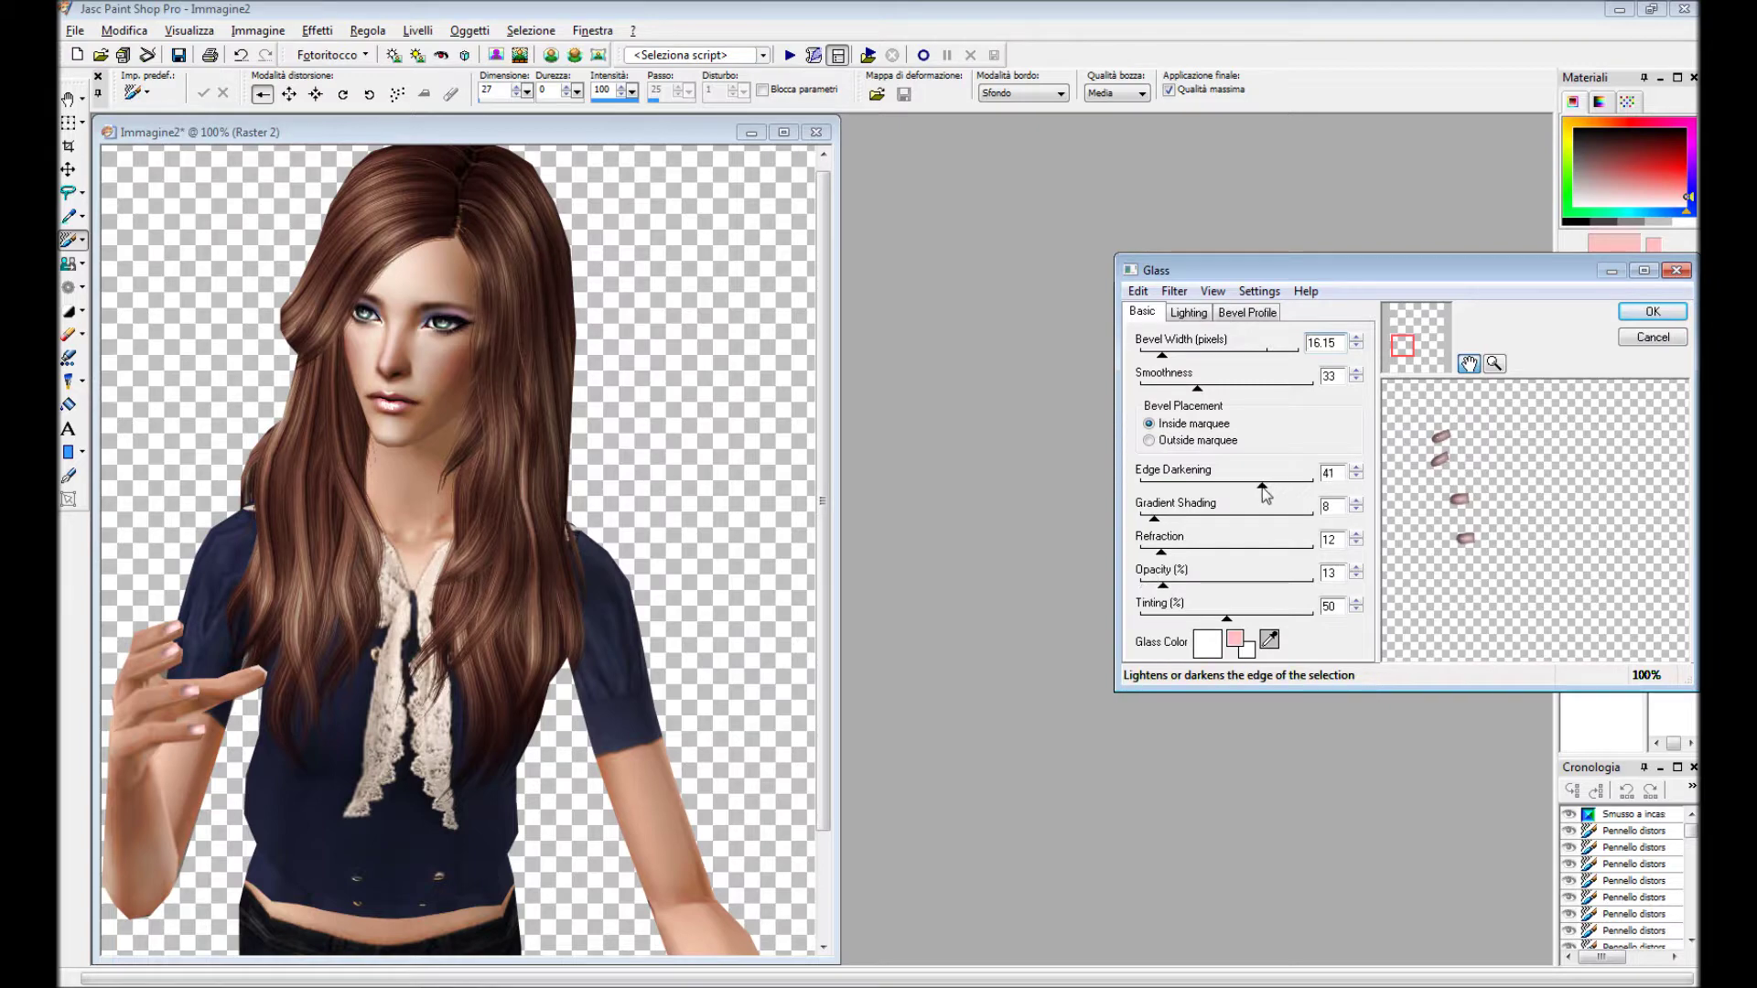
# Apply the Glass effect to the pink nails.
pyautogui.click(1639, 312)
pyautogui.scroll(2, 879, 675)
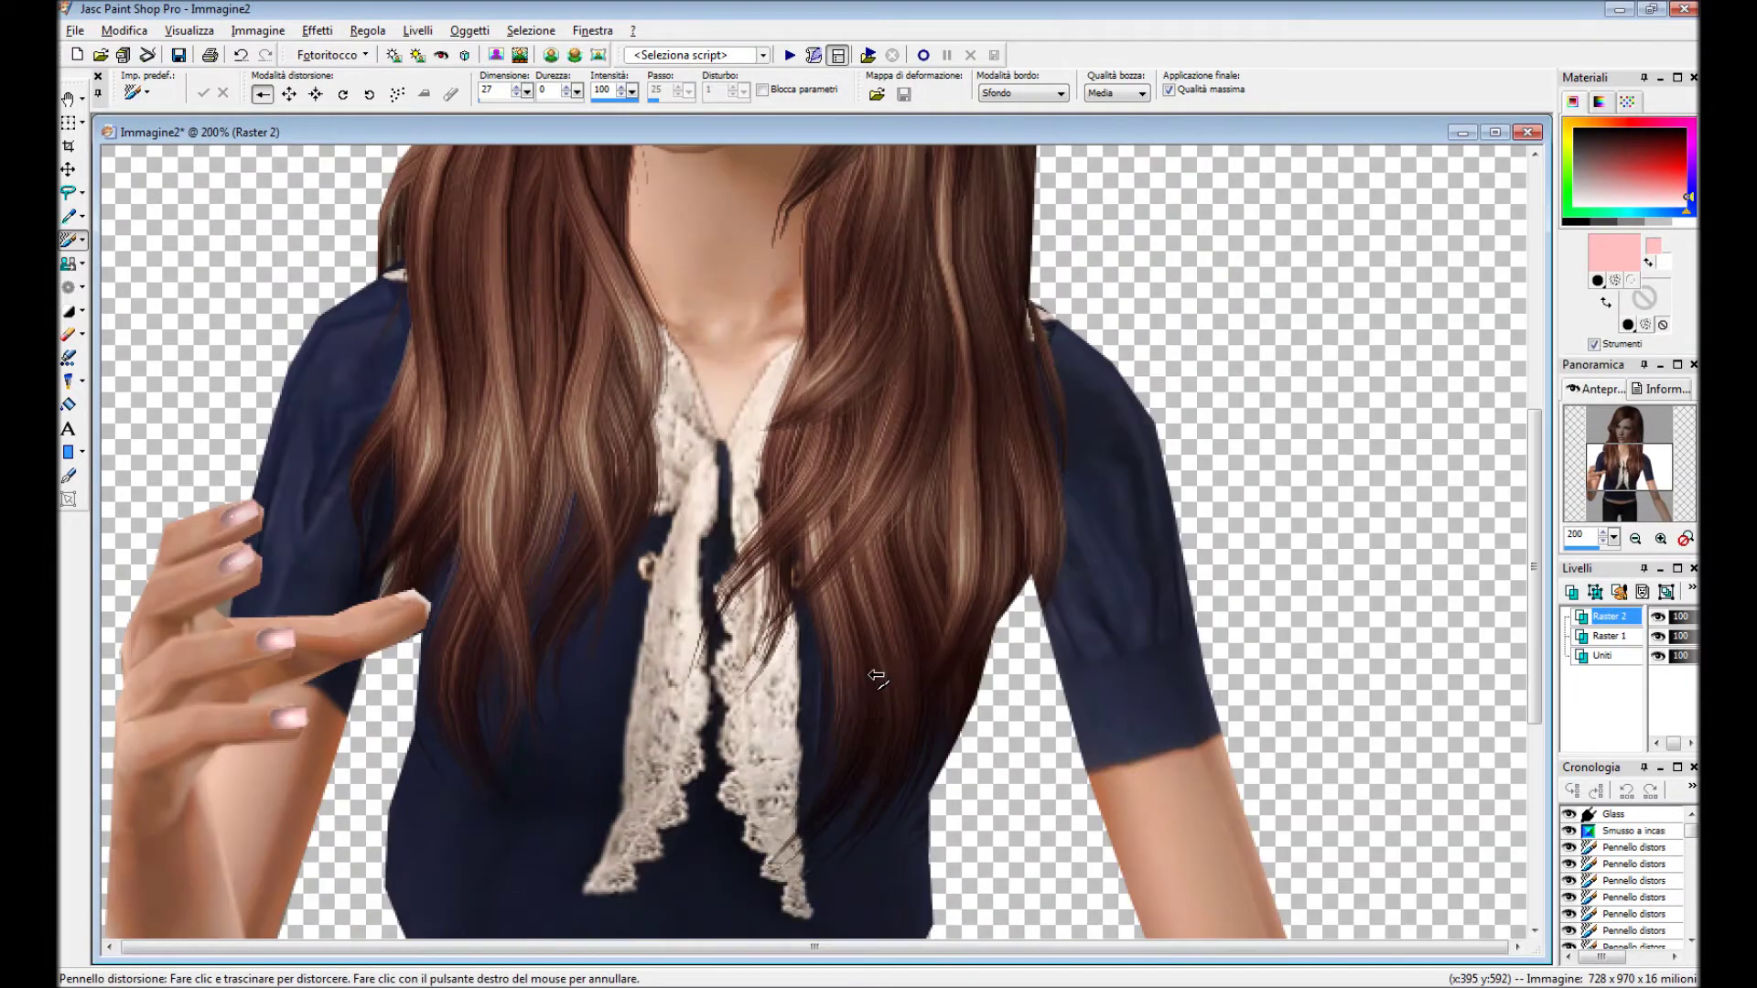
pyautogui.scroll(-3, 985, 393)
pyautogui.scroll(-1, 646, 327)
pyautogui.scroll(1, 646, 327)
# Add a new raster layer and draw a short white highlight line on a fingernail.
pyautogui.click(418, 55)
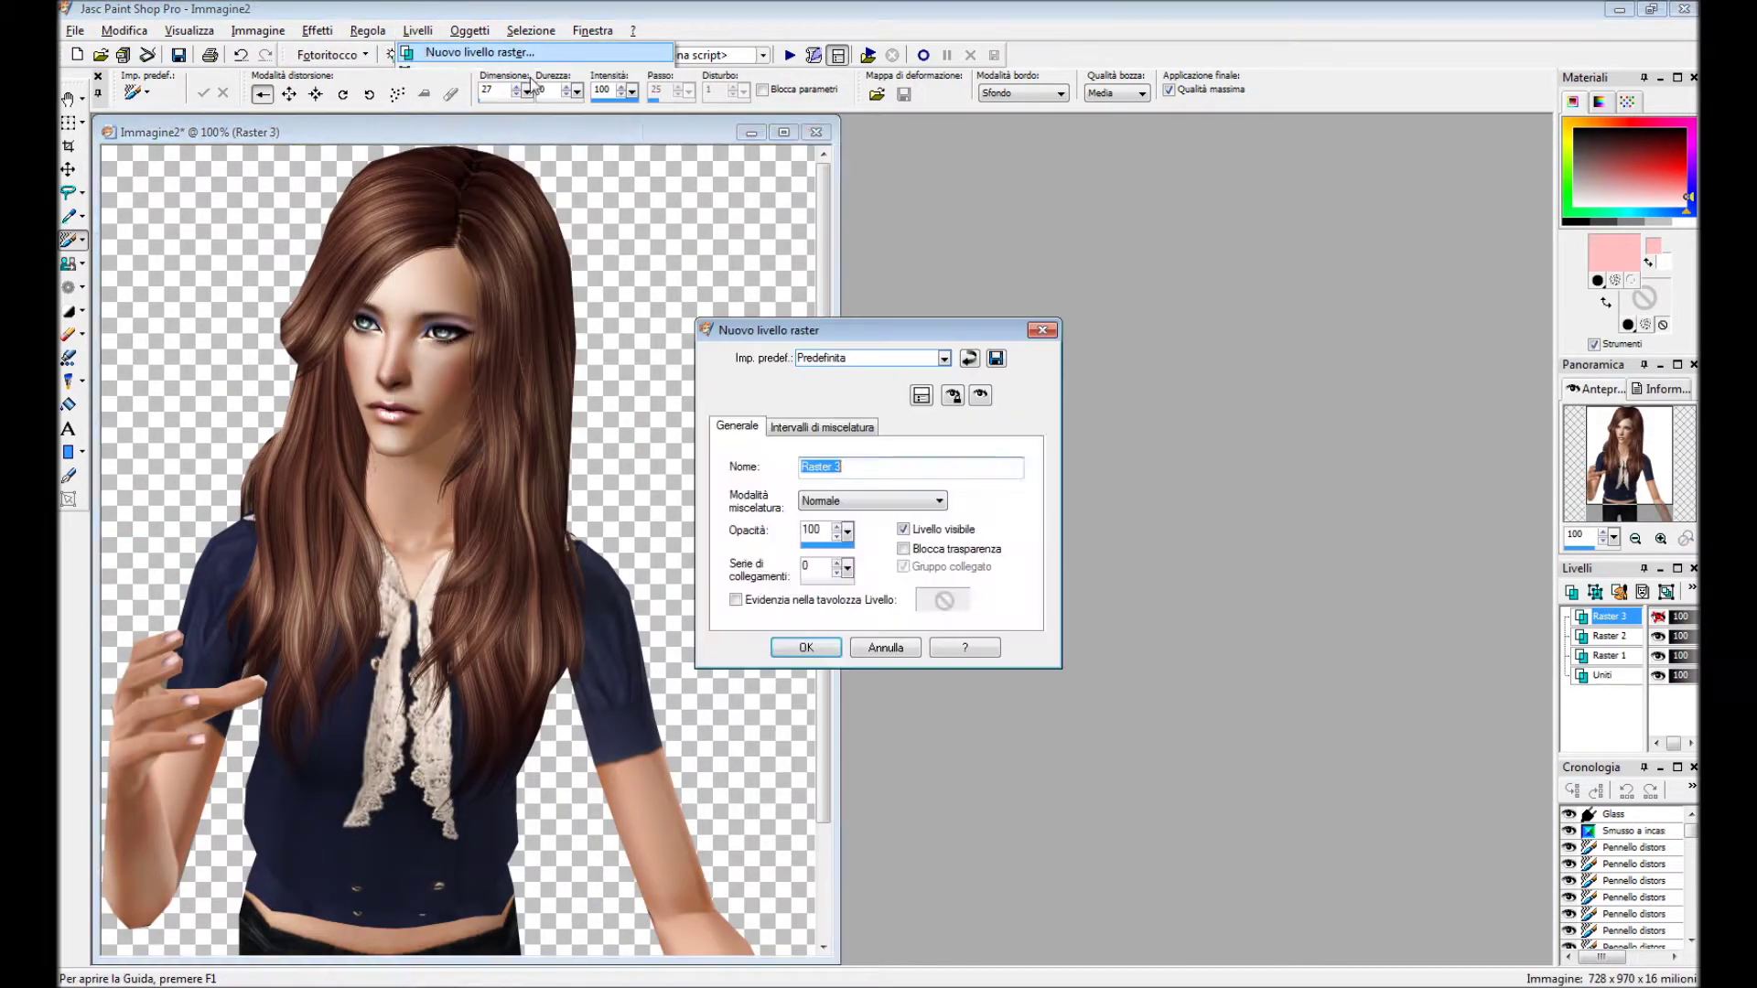
pyautogui.click(805, 643)
pyautogui.click(68, 476)
pyautogui.scroll(2, 995, 373)
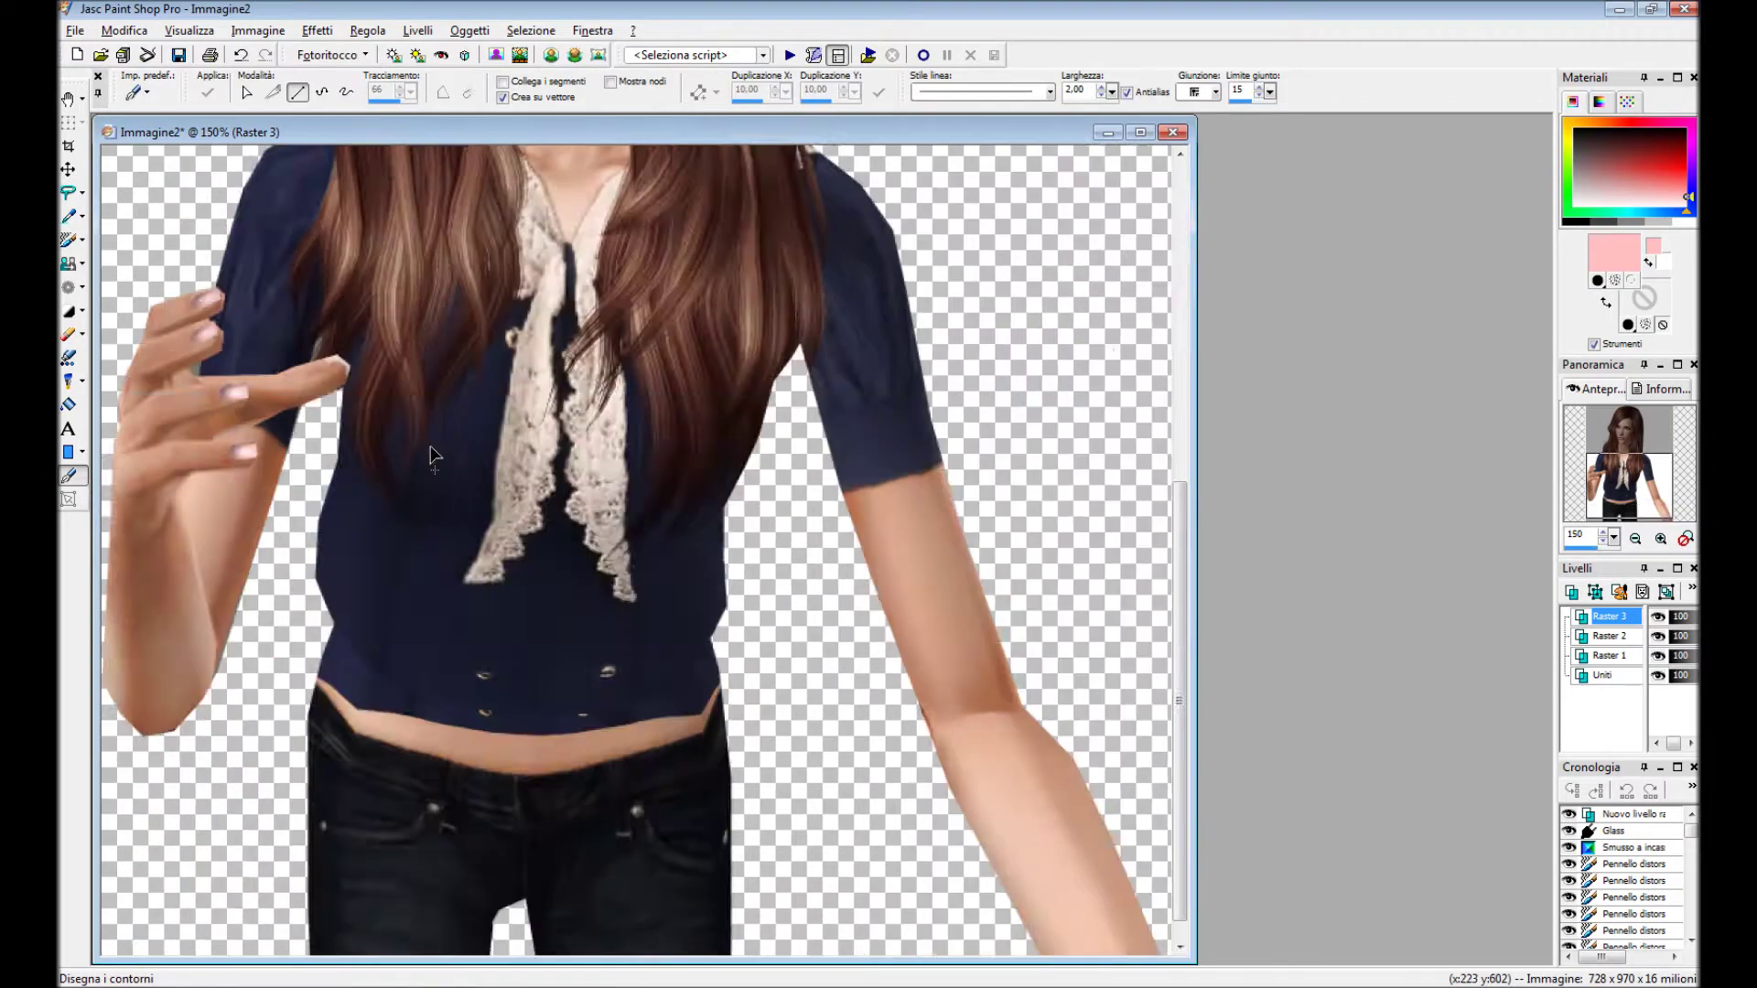
pyautogui.scroll(2, 996, 373)
pyautogui.click(1614, 252)
pyautogui.click(701, 561)
pyautogui.click(723, 850)
pyautogui.scroll(2, 727, 420)
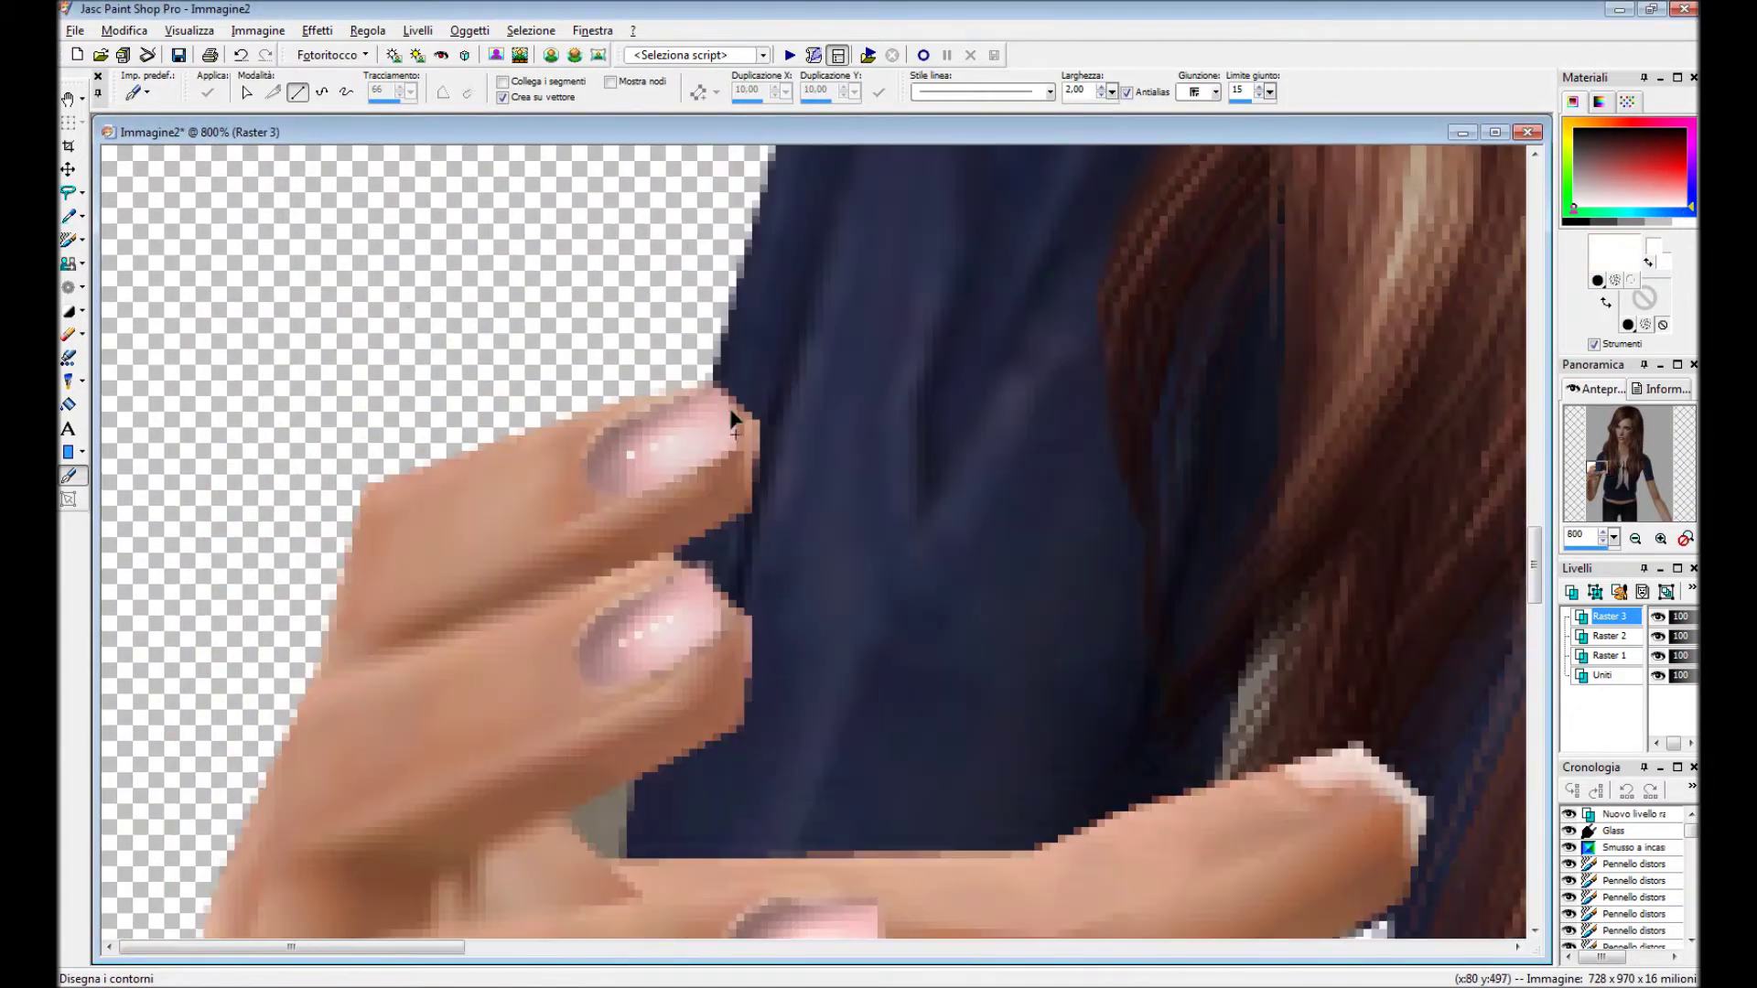
pyautogui.moveTo(707, 588); pyautogui.dragTo(728, 640)
# Merge the highlight line layer down into Raster 3.
pyautogui.scroll(-2, 724, 625)
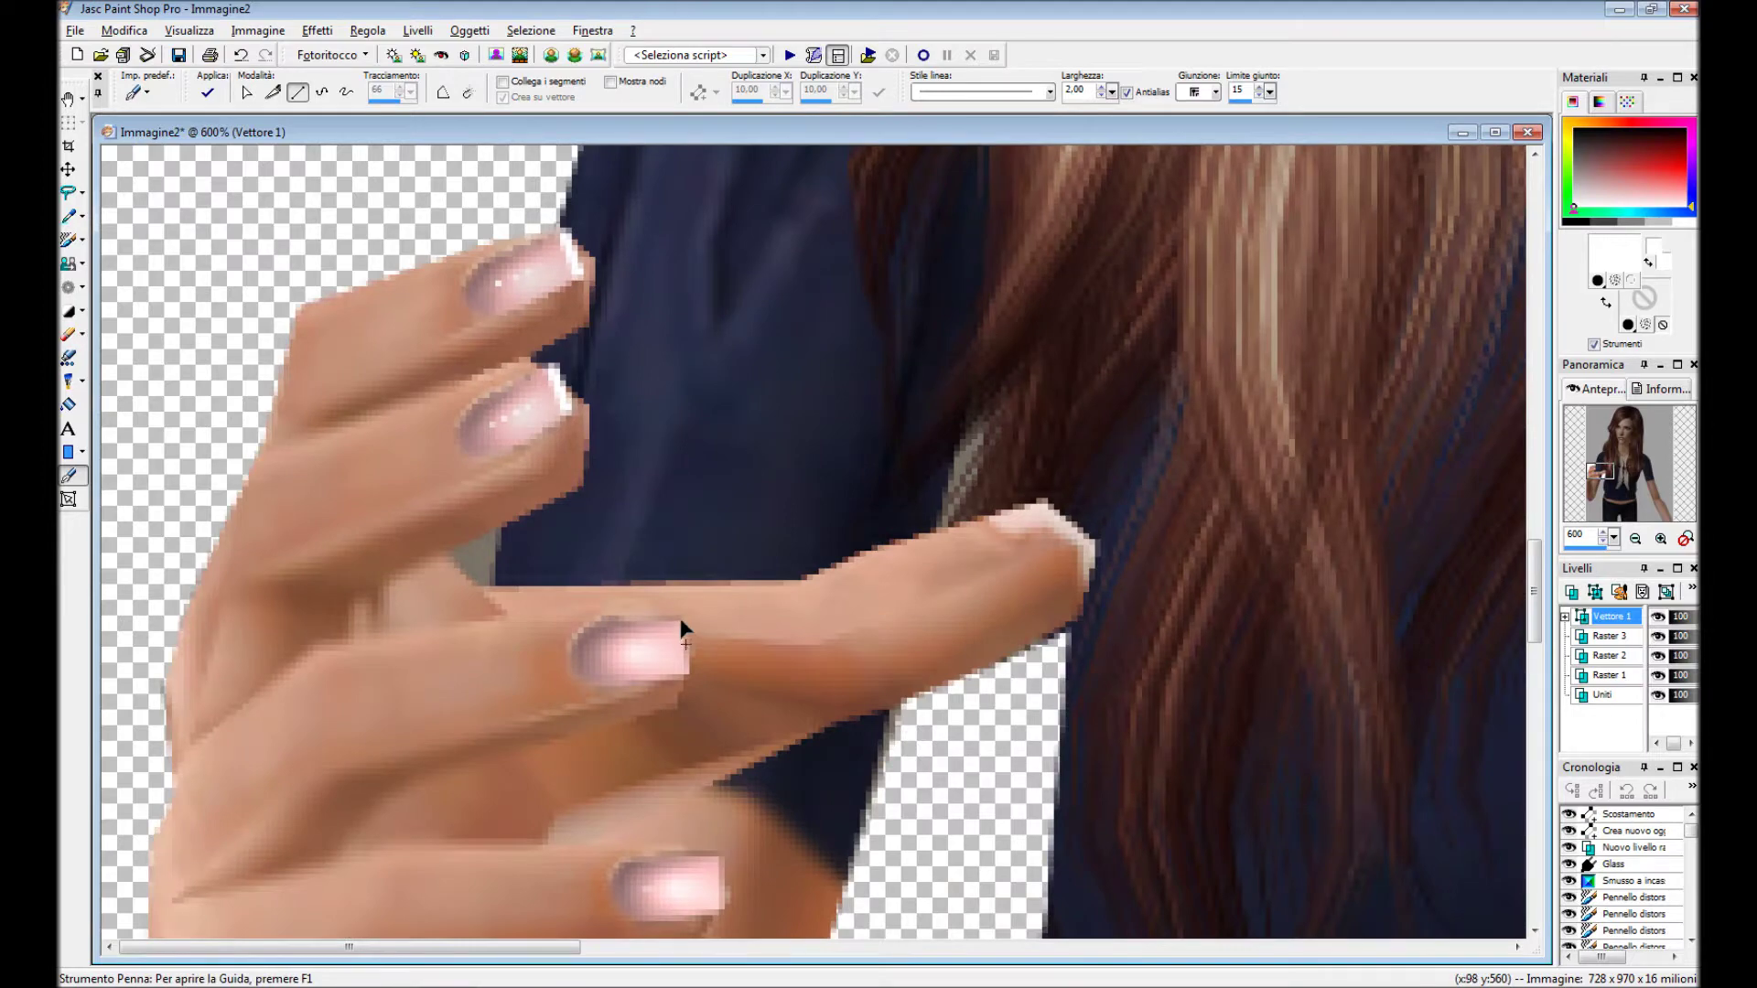
pyautogui.scroll(1, 687, 628)
pyautogui.scroll(-2, 813, 719)
pyautogui.scroll(-4, 632, 465)
pyautogui.rightClick(1611, 616)
pyautogui.click(1391, 512)
# Set Raster 3's blend mode to Luce netta and its opacity to 83.
pyautogui.doubleClick(1611, 616)
pyautogui.click(938, 573)
pyautogui.click(823, 821)
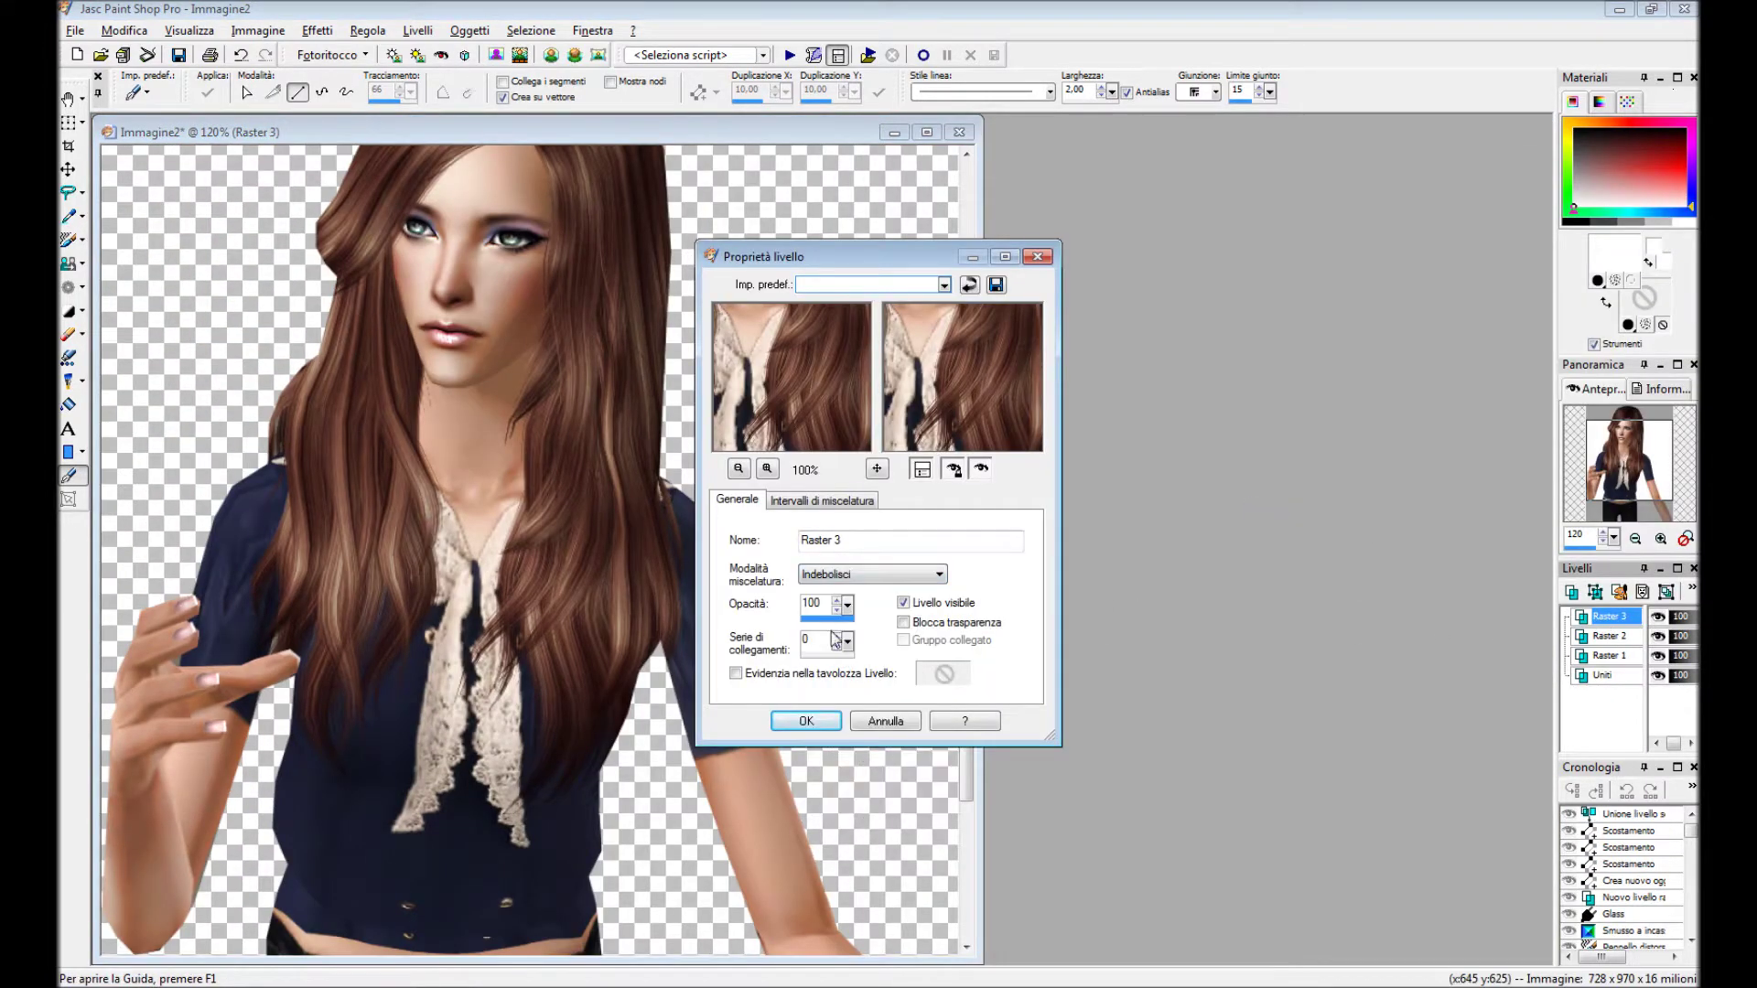
pyautogui.click(869, 574)
pyautogui.click(858, 794)
pyautogui.click(868, 574)
pyautogui.click(821, 834)
pyautogui.moveTo(847, 605); pyautogui.dragTo(836, 612)
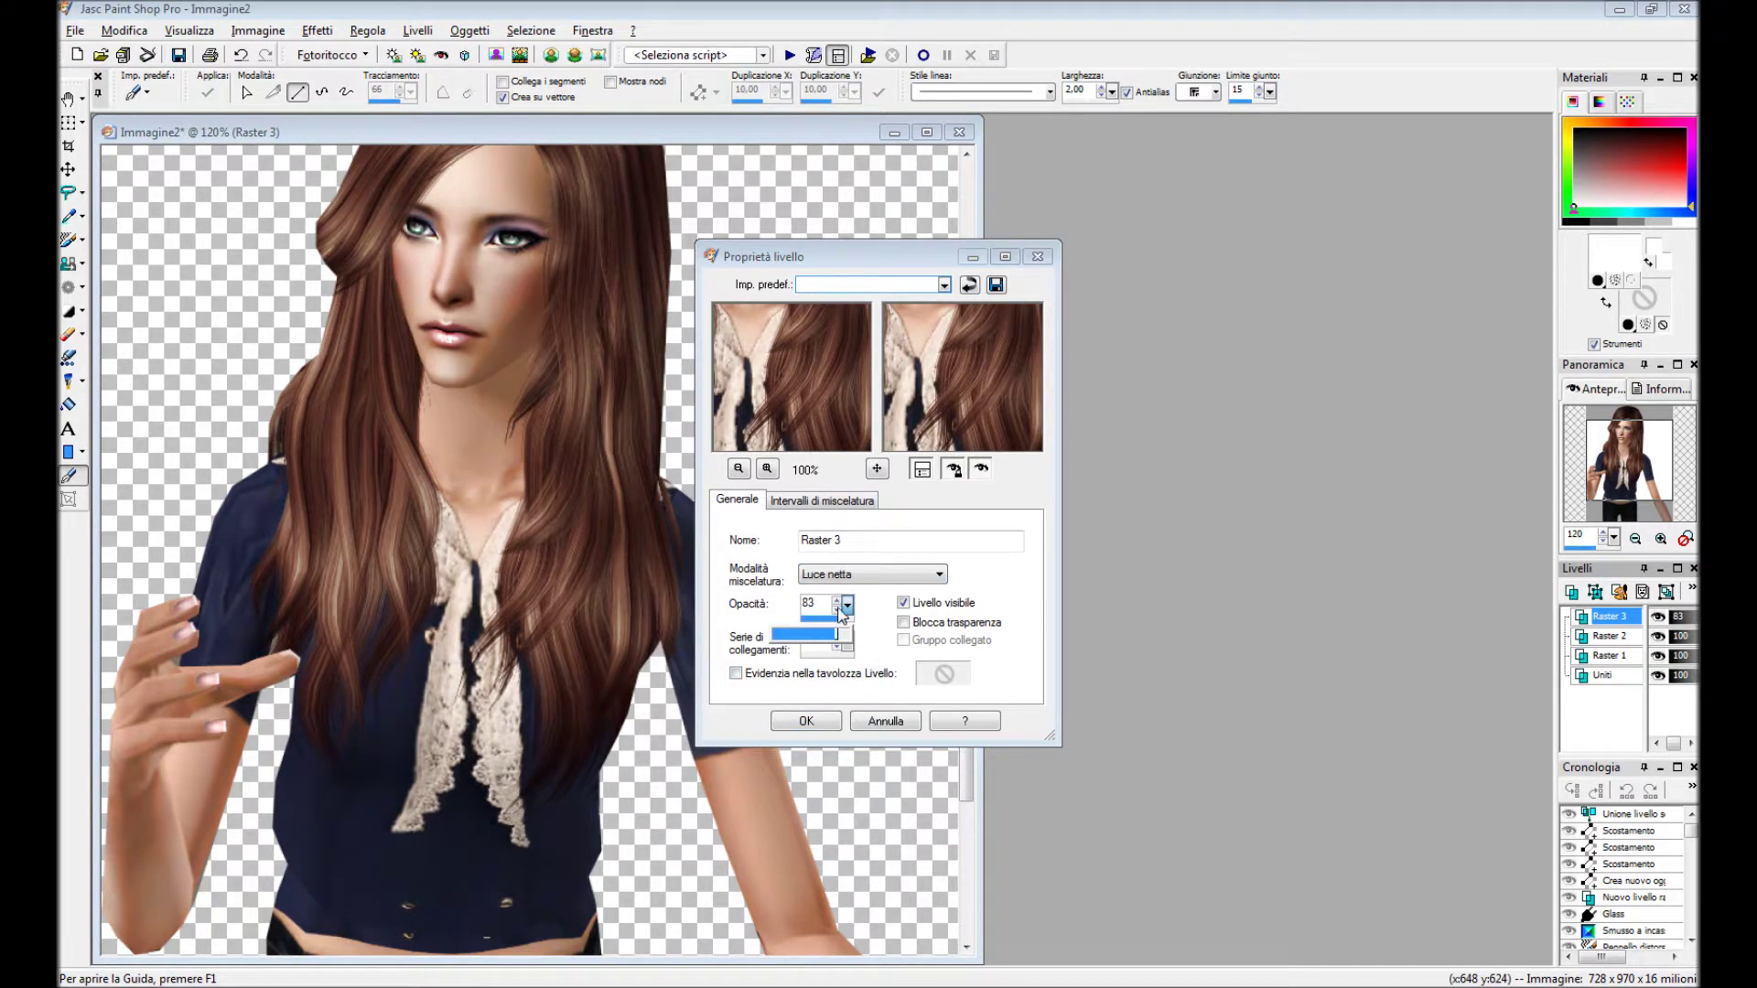
pyautogui.click(808, 720)
pyautogui.rightClick(1611, 616)
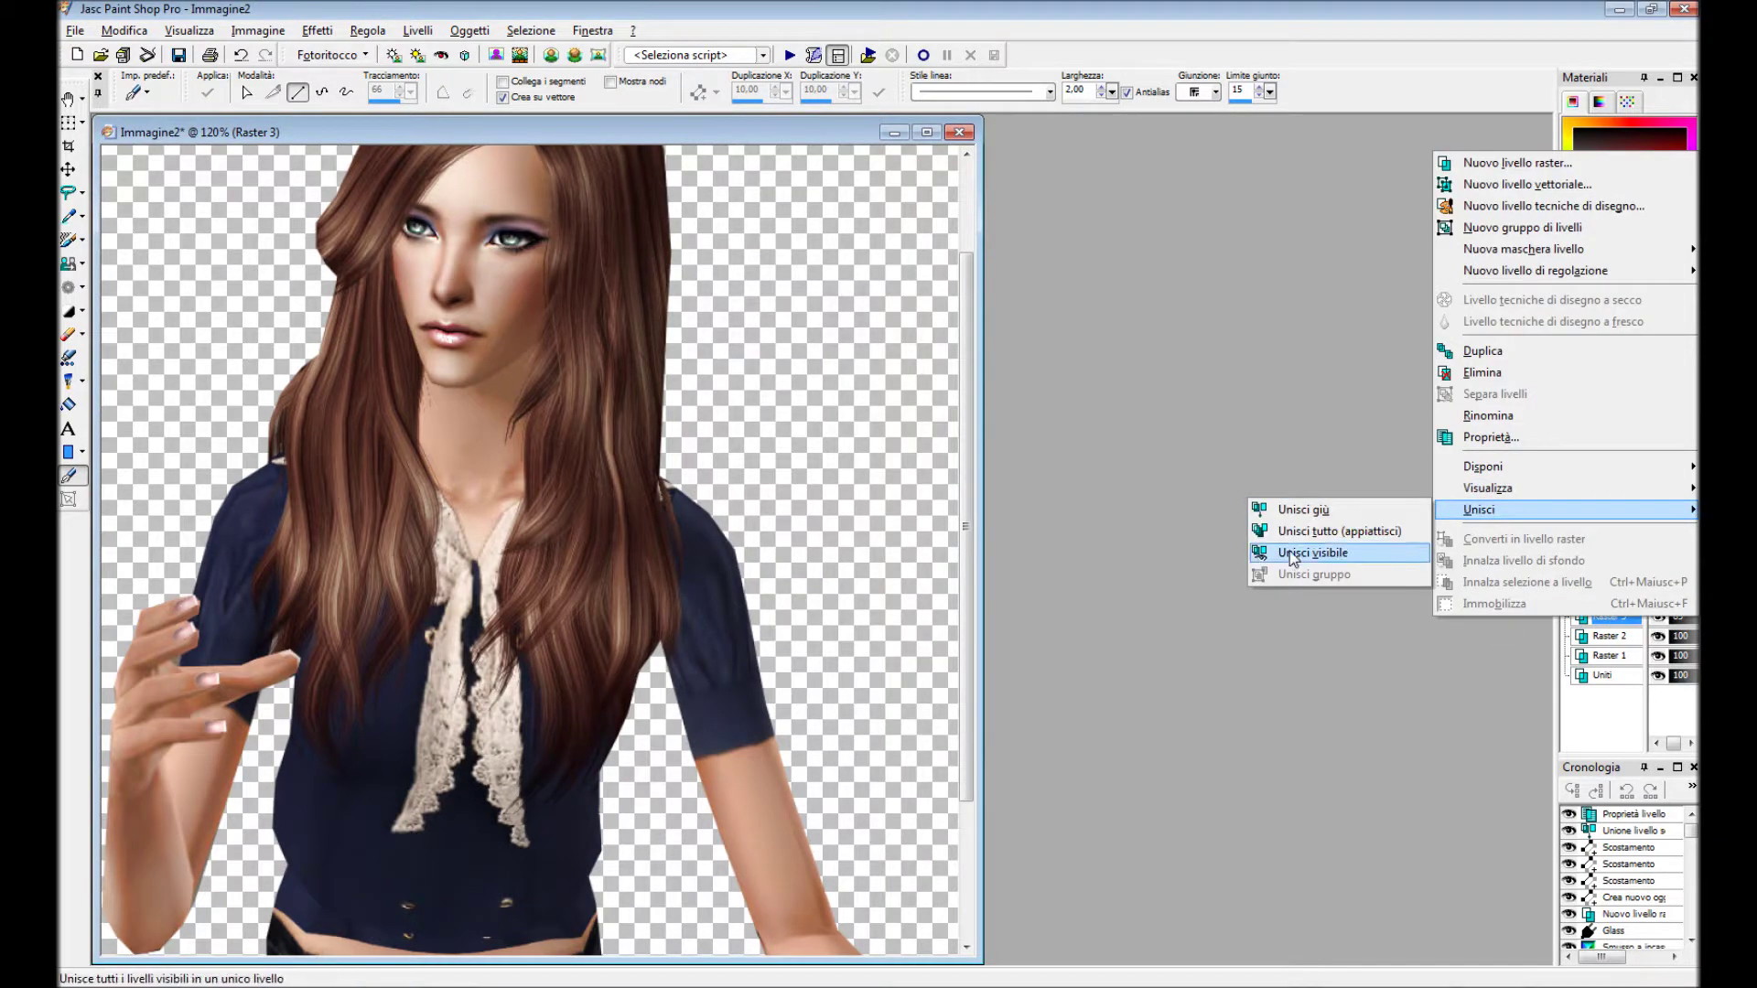
# Merge all visible layers, then clone over the arm's edge with a large soft tip.
pyautogui.click(1318, 554)
pyautogui.click(68, 264)
pyautogui.click(203, 91)
pyautogui.scroll(3, 992, 561)
pyautogui.scroll(3, 800, 514)
pyautogui.scroll(2, 799, 584)
pyautogui.click(941, 498)
pyautogui.click(945, 471)
pyautogui.scroll(1, 945, 470)
pyautogui.click(899, 508)
# With a small soft clone tip, touch up the arm's edge.
pyautogui.click(203, 92)
pyautogui.click(255, 183)
pyautogui.click(354, 475)
pyautogui.scroll(1, 1048, 577)
pyautogui.click(988, 494)
pyautogui.scroll(-2, 988, 487)
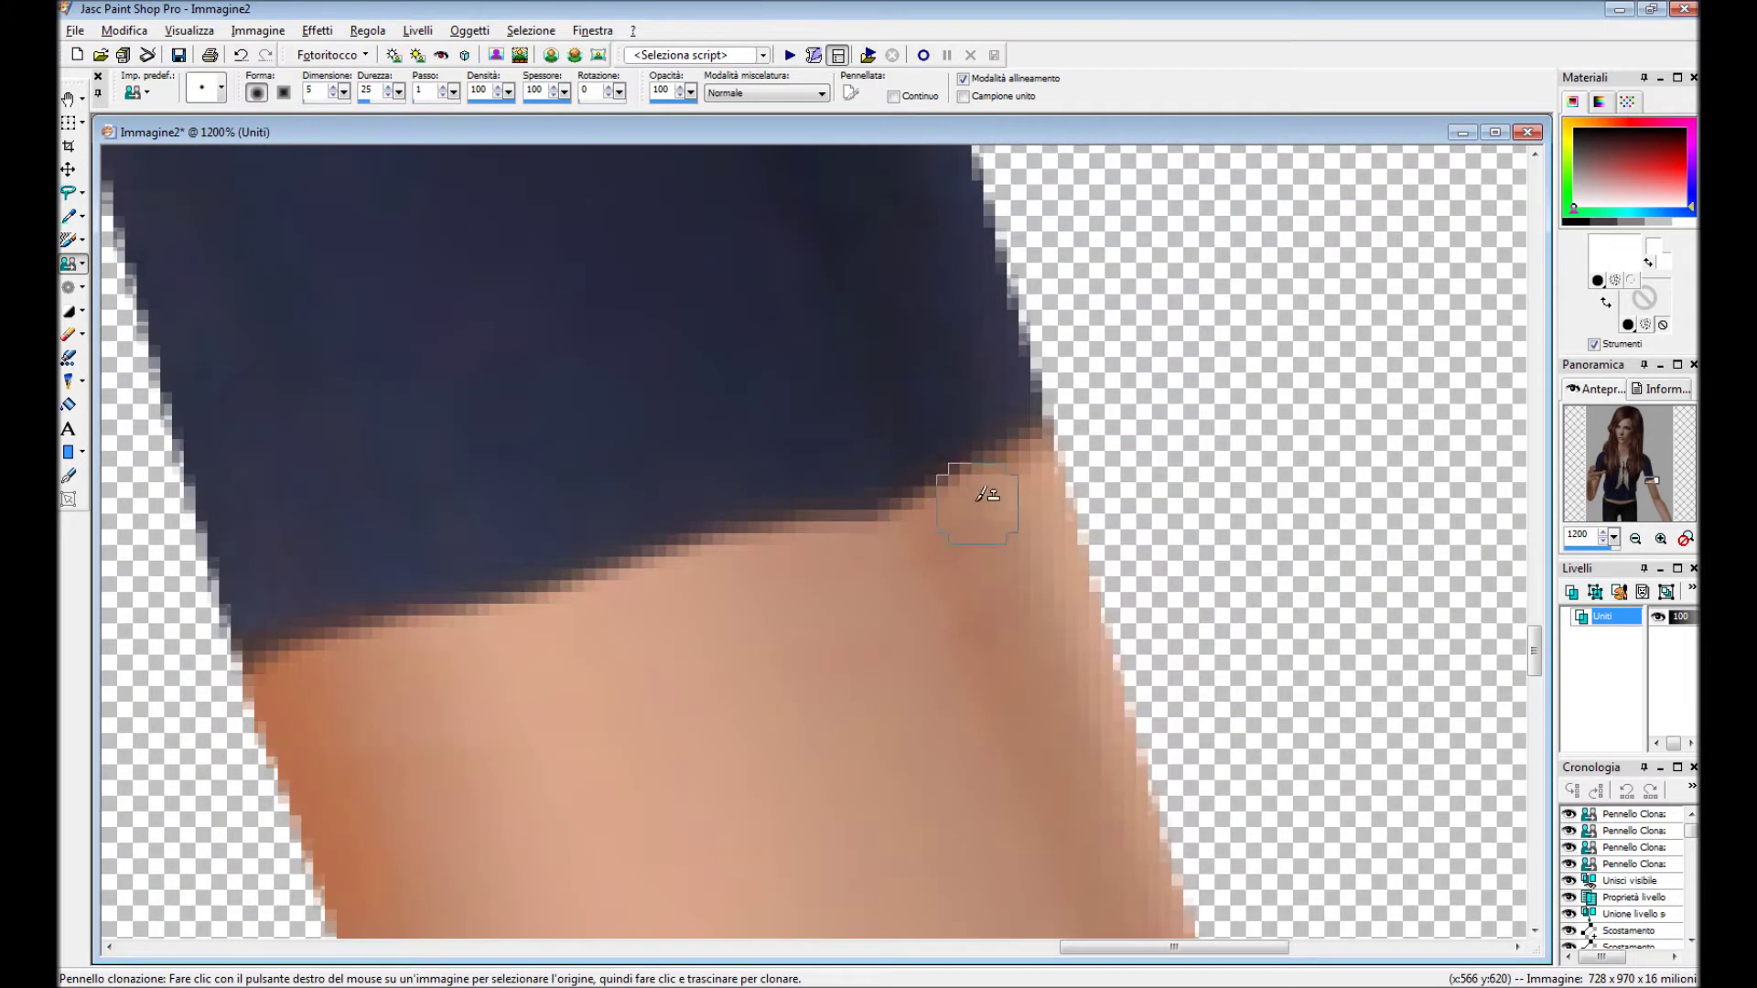
pyautogui.scroll(-5, 698, 581)
pyautogui.scroll(-3, 778, 541)
pyautogui.scroll(6, 725, 529)
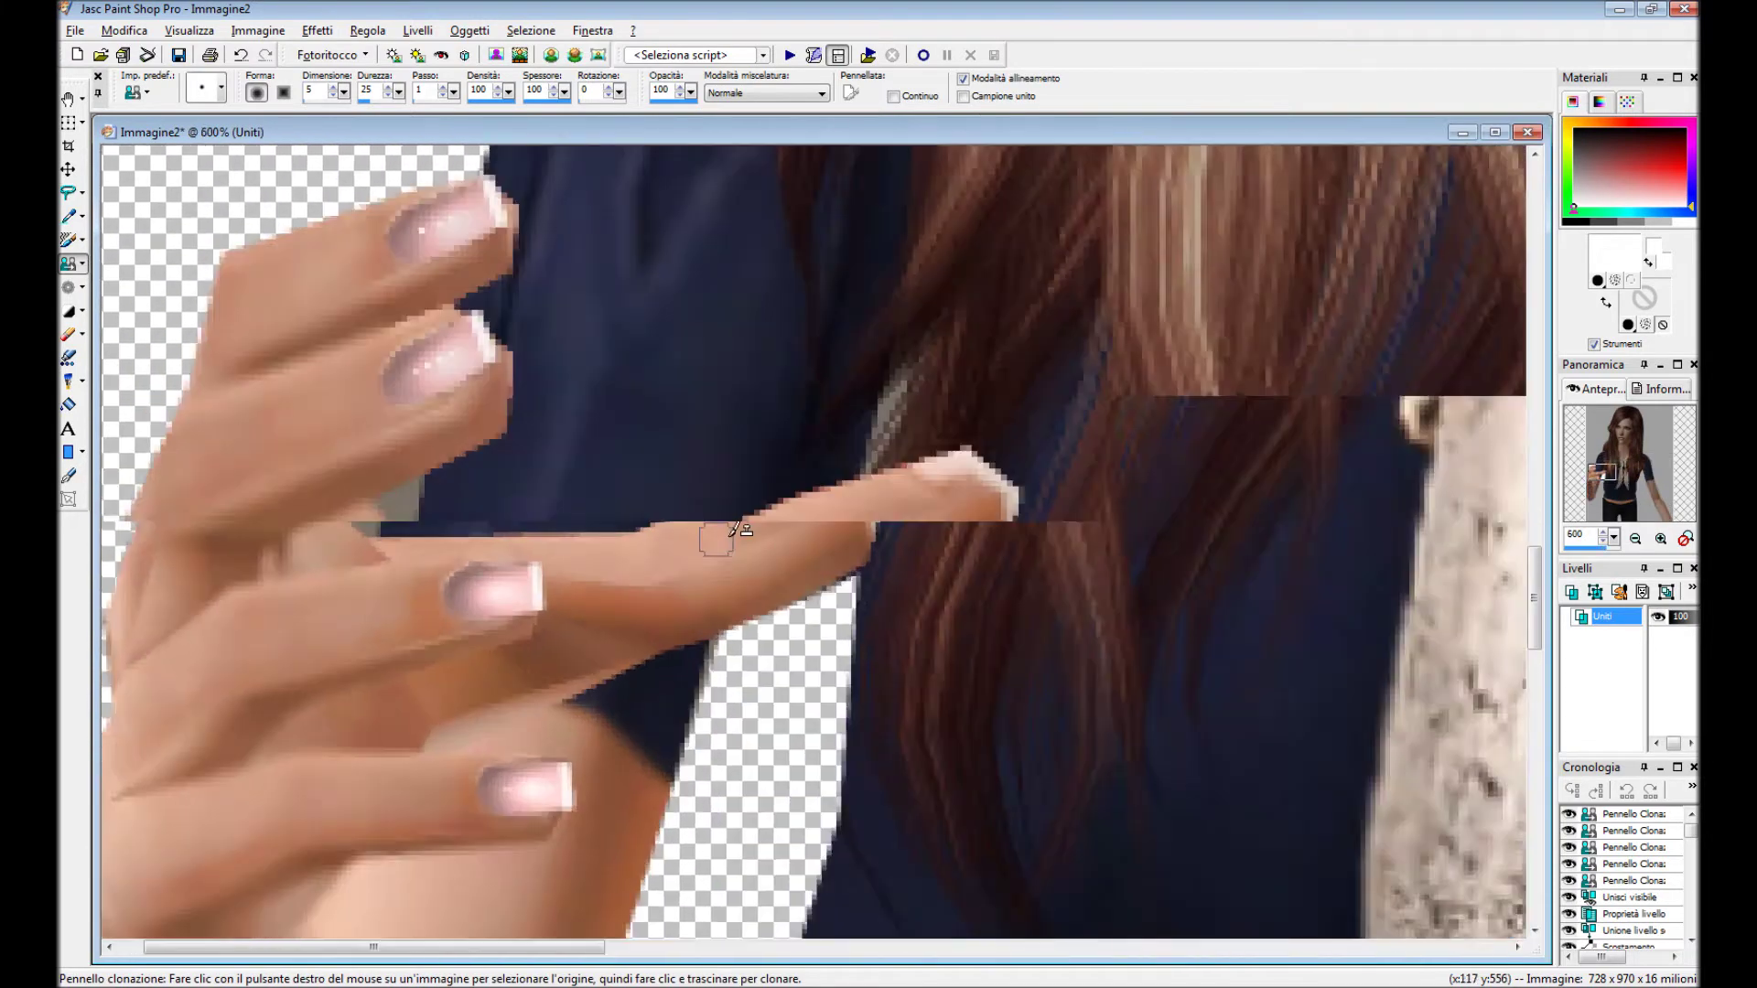
pyautogui.scroll(1, 1061, 520)
# Clone over the rough fingertip edges.
pyautogui.moveTo(1037, 554); pyautogui.dragTo(1007, 631)
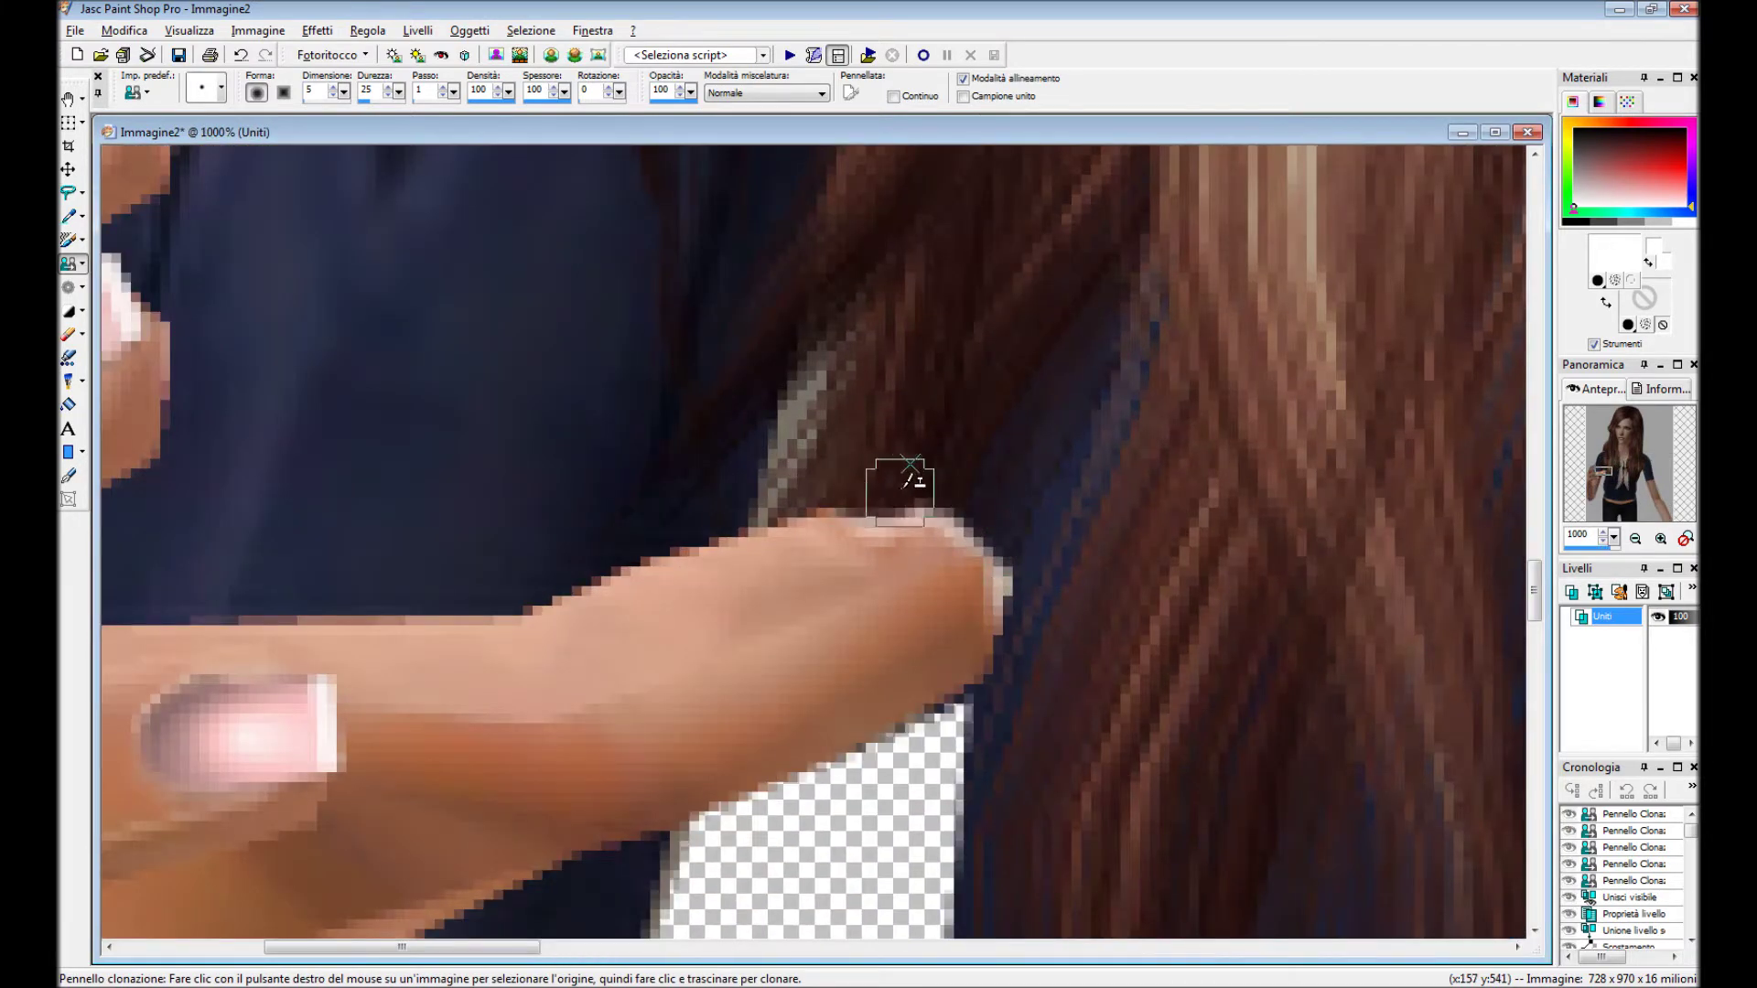
pyautogui.scroll(1, 1007, 631)
pyautogui.moveTo(909, 612); pyautogui.dragTo(860, 550)
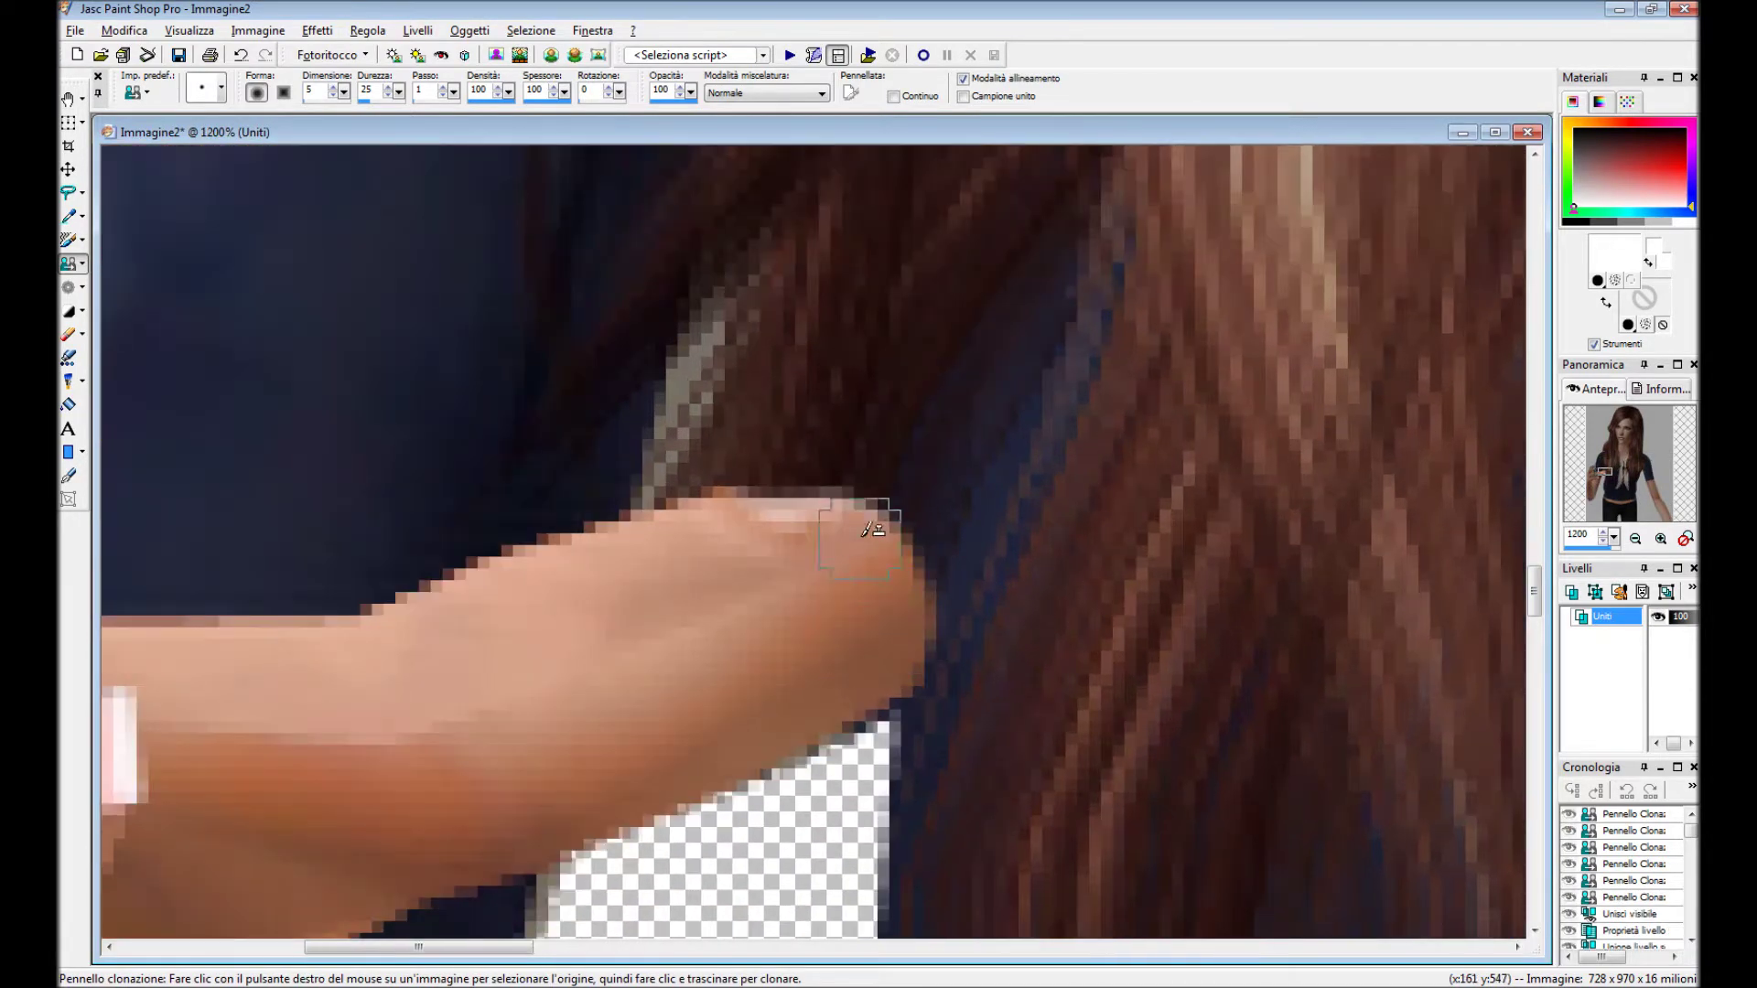
pyautogui.scroll(-4, 778, 567)
pyautogui.scroll(-4, 699, 596)
pyautogui.scroll(-3, 659, 564)
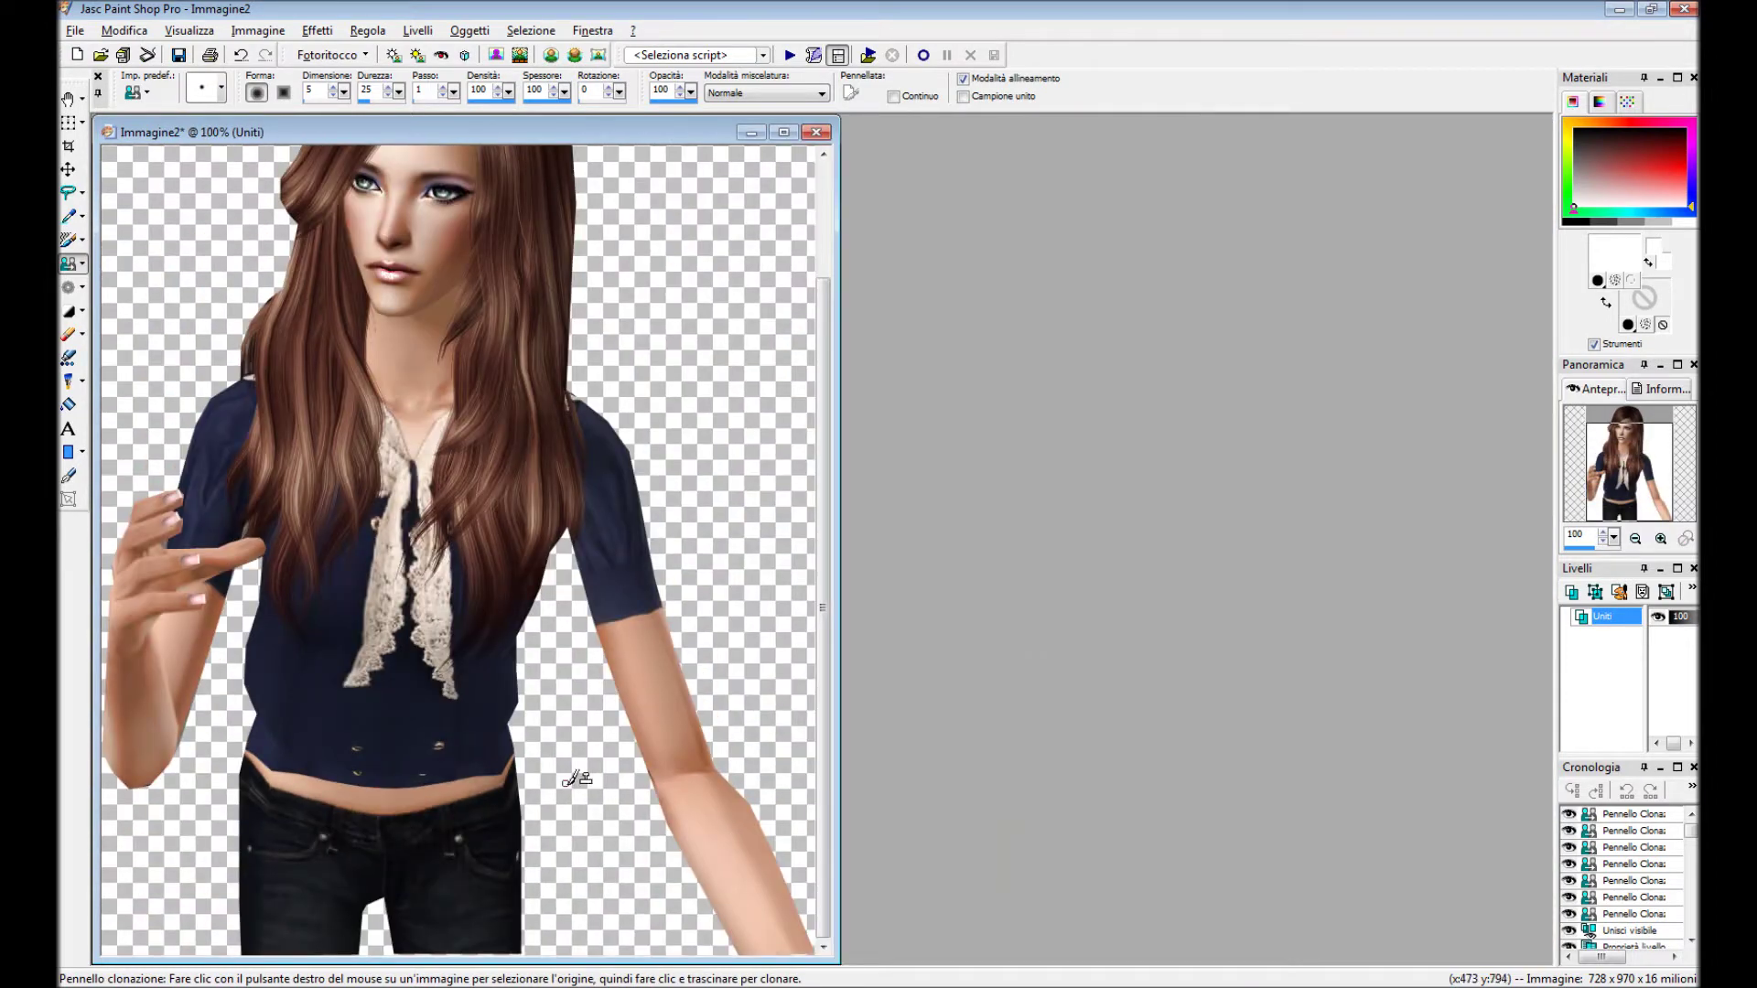
pyautogui.scroll(4, 611, 787)
pyautogui.scroll(3, 612, 787)
# With a larger clone tip, cover the bare skin at the waist's left end.
pyautogui.click(204, 88)
pyautogui.click(229, 137)
pyautogui.moveTo(513, 422)
pyautogui.mouseDown()
pyautogui.moveTo(561, 478)
pyautogui.moveTo(765, 580)
pyautogui.moveTo(1051, 628)
pyautogui.mouseUp()
pyautogui.scroll(-1, 1112, 623)
pyautogui.scroll(1, 1112, 622)
pyautogui.moveTo(760, 549)
pyautogui.mouseDown()
pyautogui.moveTo(843, 509)
pyautogui.moveTo(1446, 449)
pyautogui.mouseUp()
pyautogui.scroll(1, 1027, 522)
pyautogui.moveTo(573, 380); pyautogui.dragTo(1098, 628)
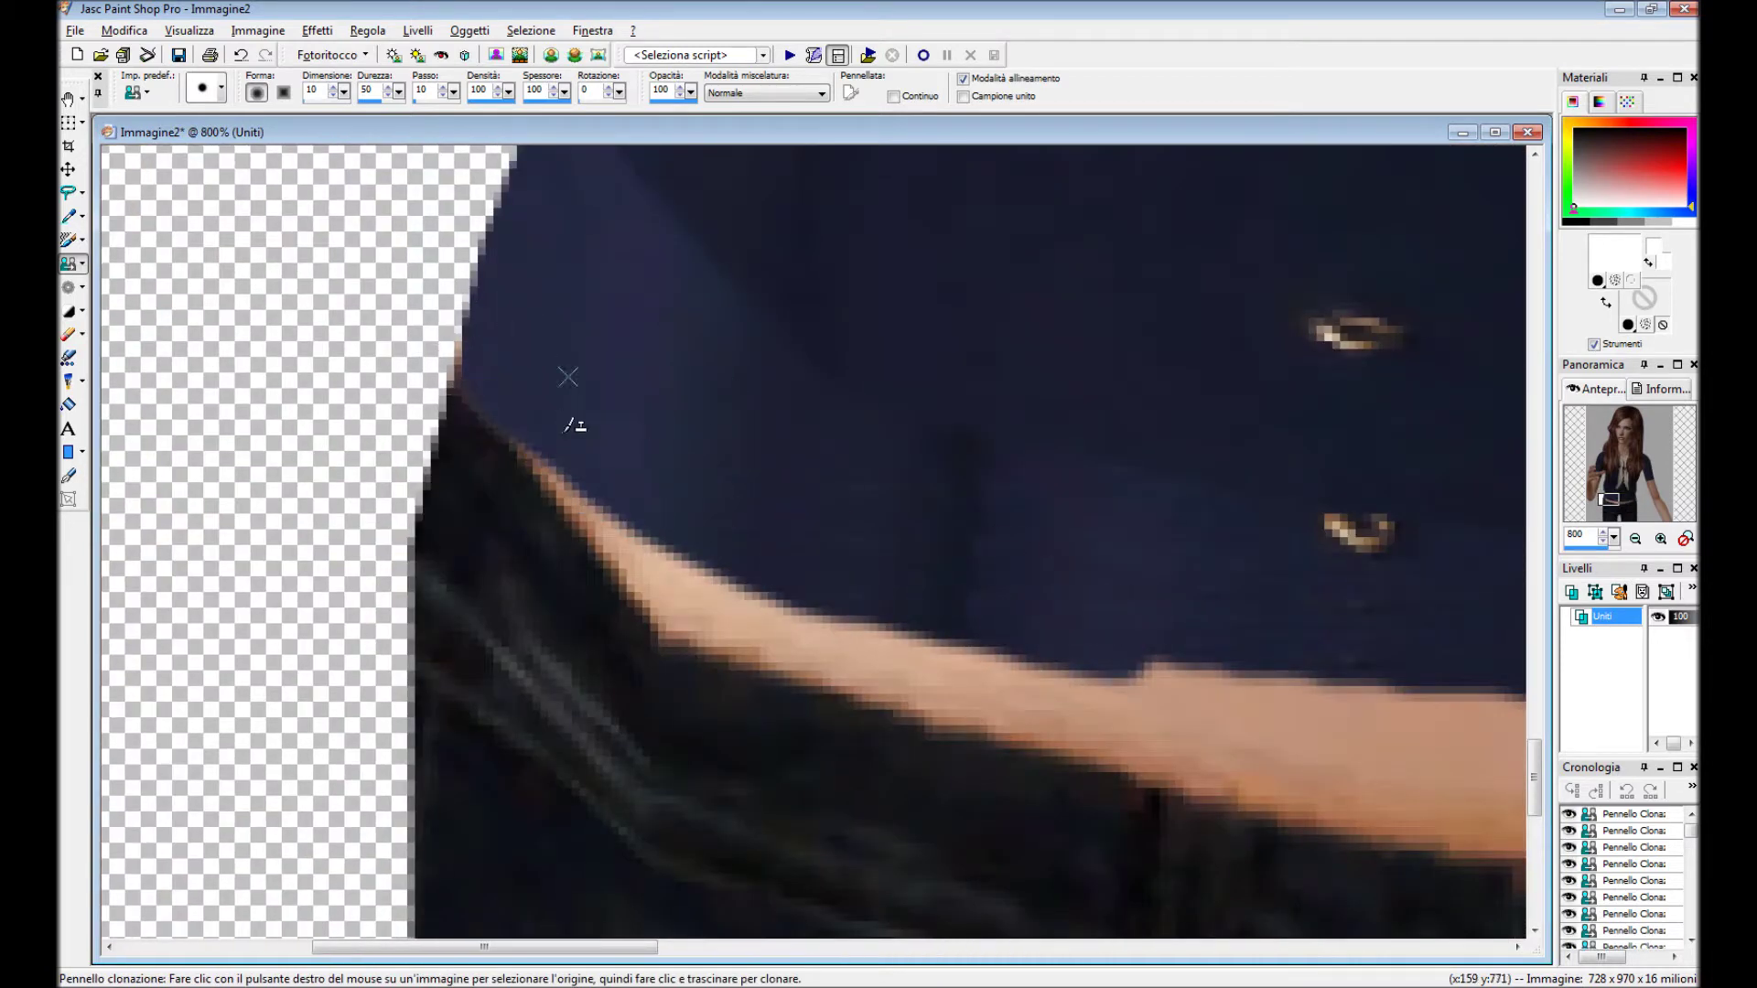
pyautogui.moveTo(538, 396); pyautogui.dragTo(1110, 635)
pyautogui.moveTo(608, 510); pyautogui.dragTo(854, 589)
# Clone shirt fabric over the remaining skin band up to the hip and right edge.
pyautogui.scroll(-1, 560, 538)
pyautogui.moveTo(553, 611)
pyautogui.mouseDown()
pyautogui.moveTo(866, 608)
pyautogui.moveTo(1272, 668)
pyautogui.mouseUp()
pyautogui.moveTo(510, 575); pyautogui.dragTo(878, 641)
pyautogui.scroll(-1, 805, 568)
pyautogui.moveTo(805, 569)
pyautogui.mouseDown()
pyautogui.moveTo(883, 520)
pyautogui.moveTo(1360, 468)
pyautogui.mouseUp()
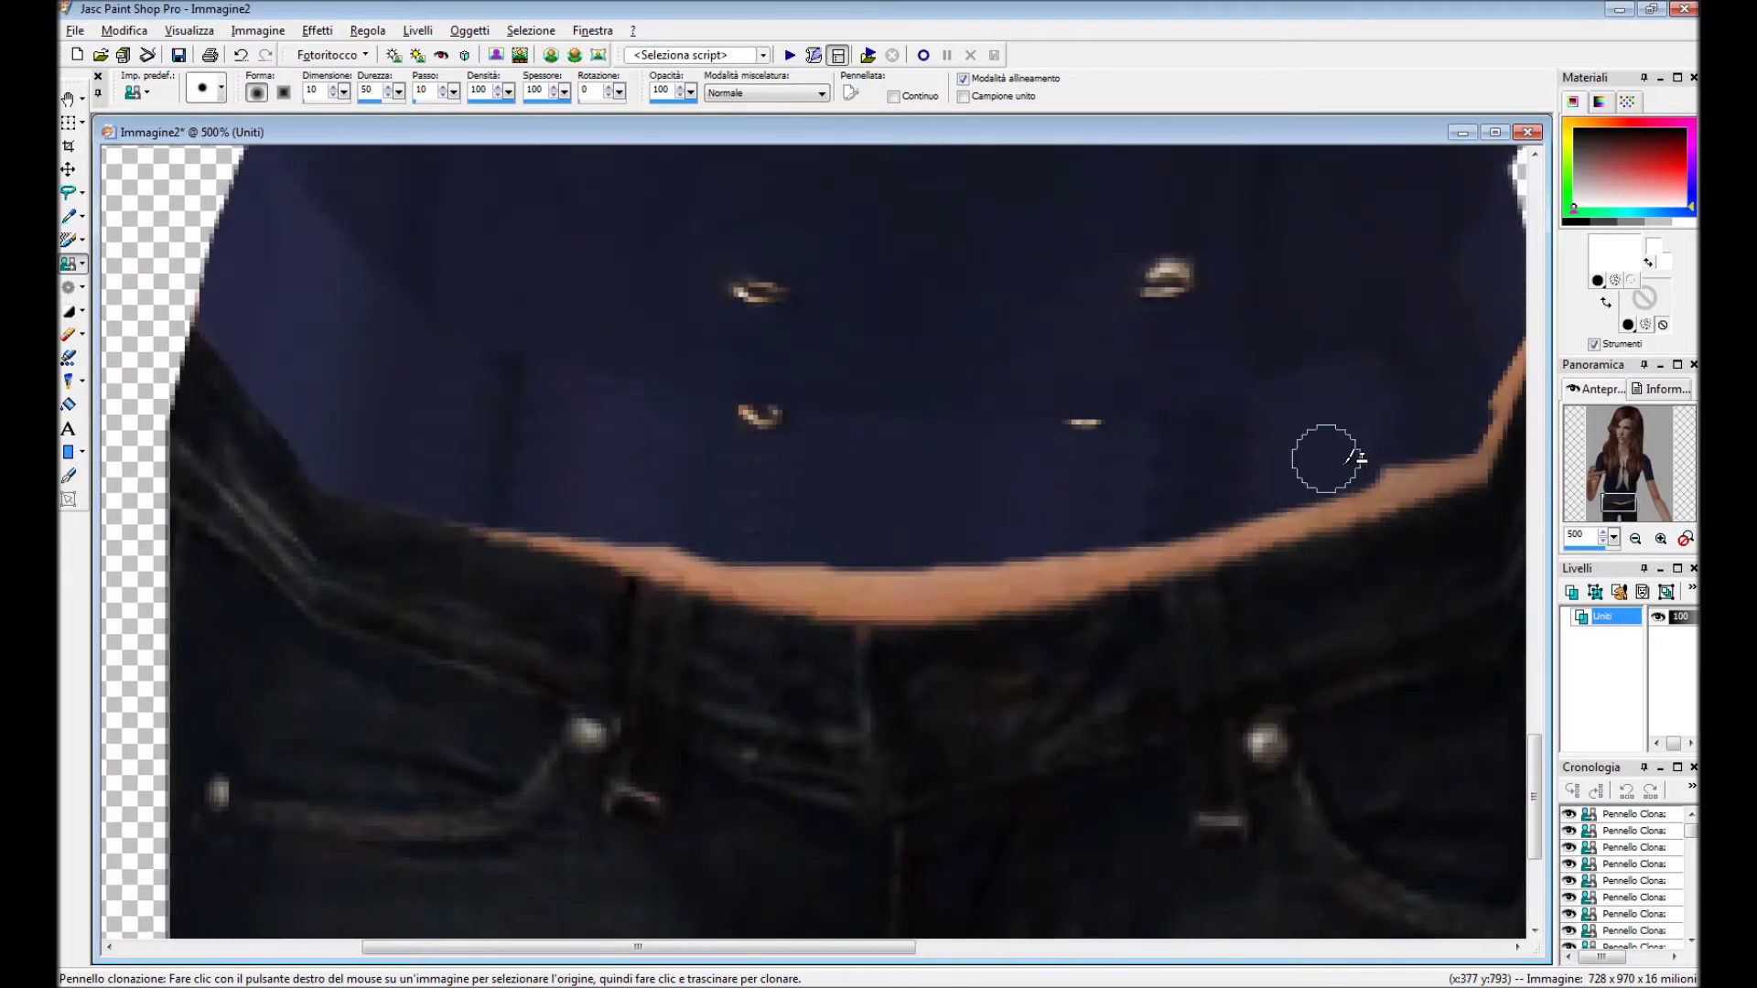
pyautogui.scroll(1, 1360, 468)
pyautogui.scroll(-2, 1067, 538)
pyautogui.scroll(2, 686, 589)
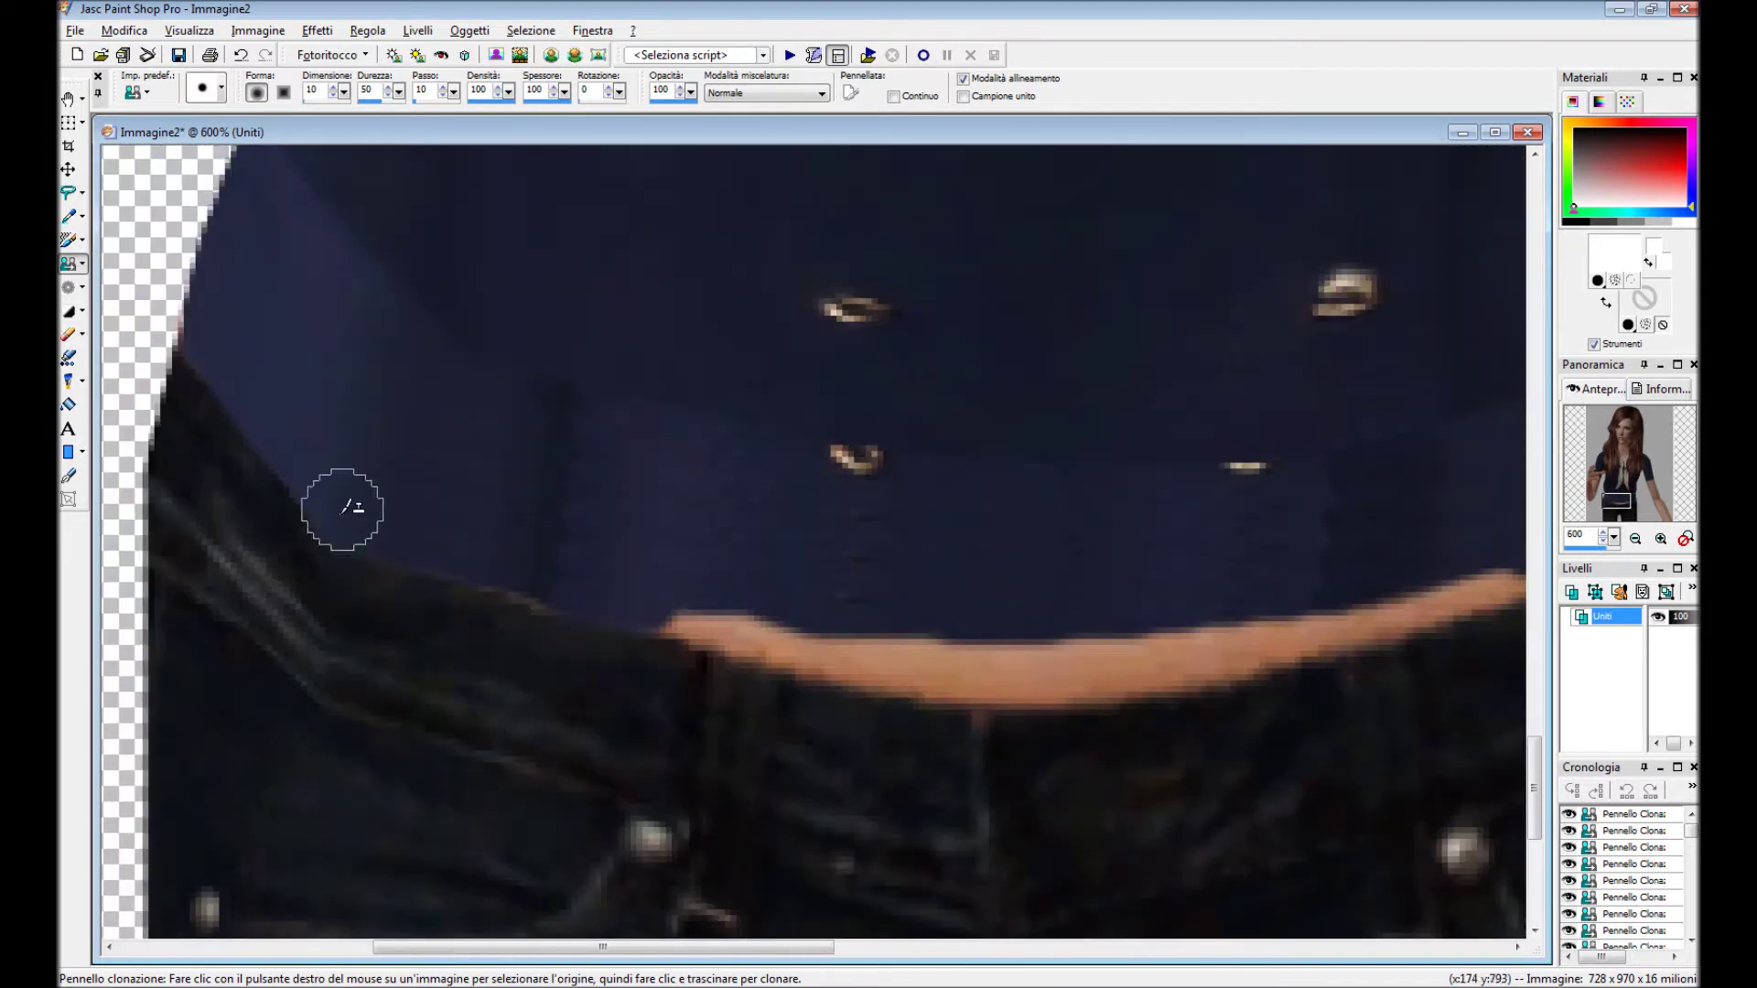
pyautogui.moveTo(562, 582)
pyautogui.mouseDown()
pyautogui.moveTo(828, 651)
pyautogui.moveTo(895, 711)
pyautogui.mouseUp()
pyautogui.scroll(1, 842, 659)
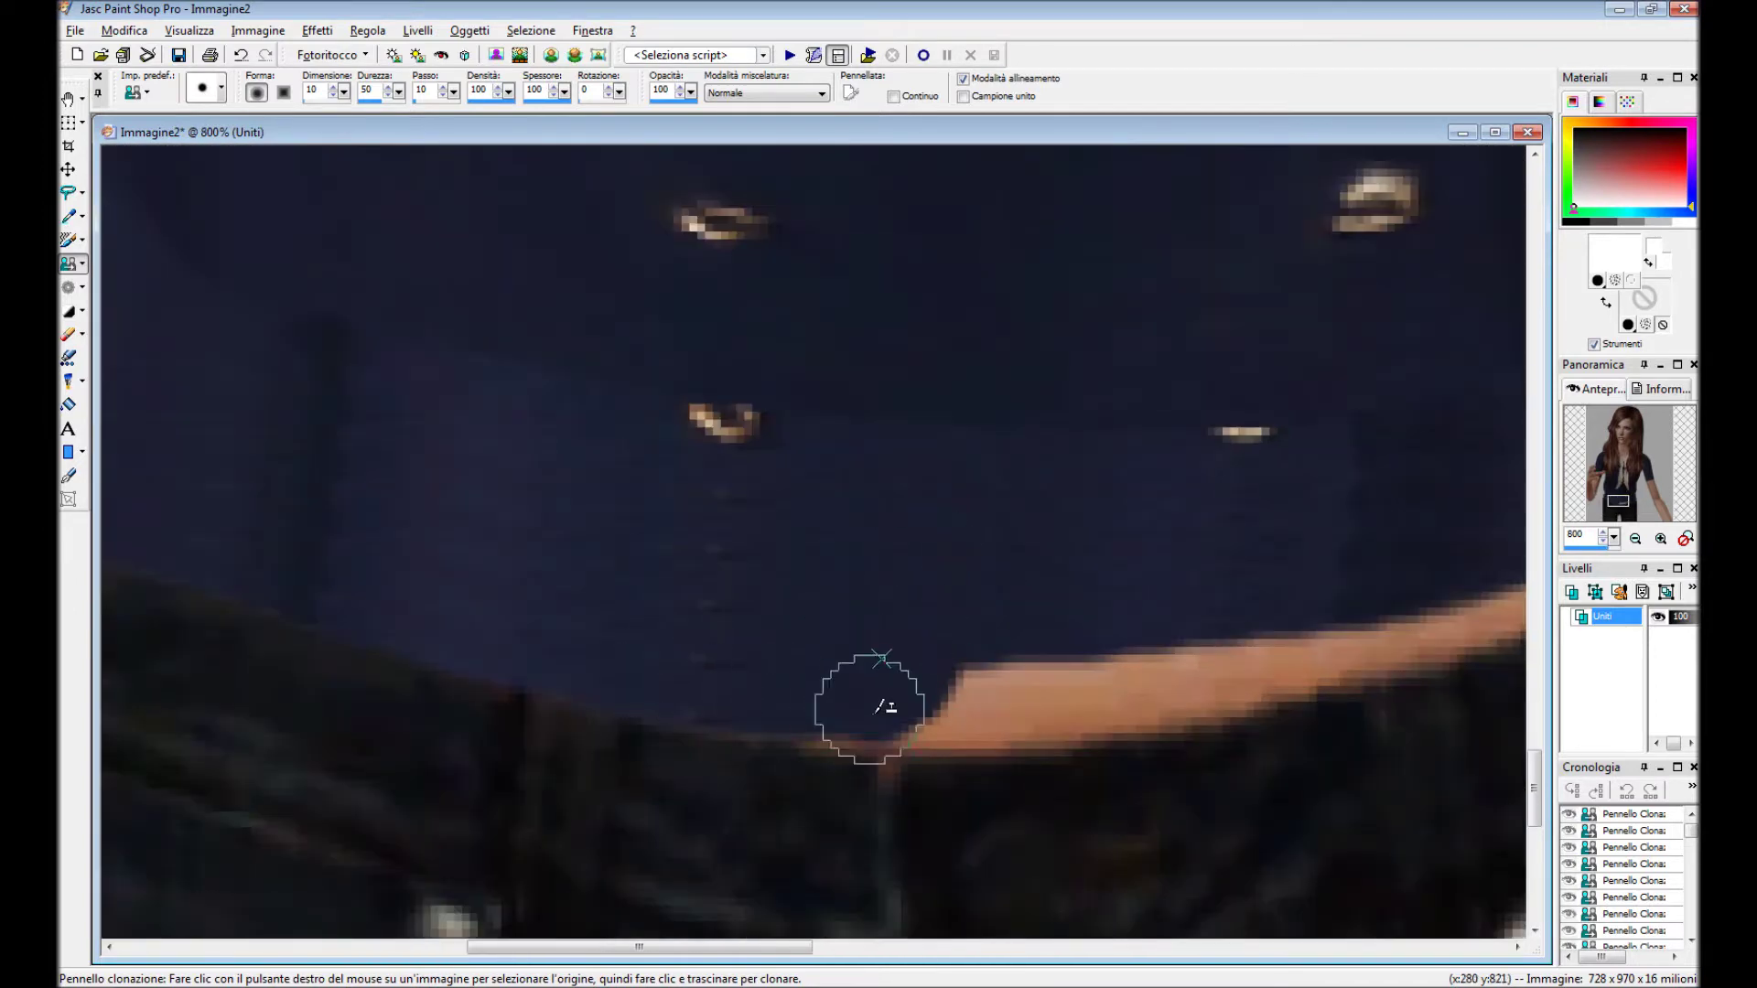
pyautogui.scroll(-1, 646, 581)
pyautogui.moveTo(644, 583)
pyautogui.mouseDown()
pyautogui.moveTo(648, 522)
pyautogui.moveTo(1044, 489)
pyautogui.mouseUp()
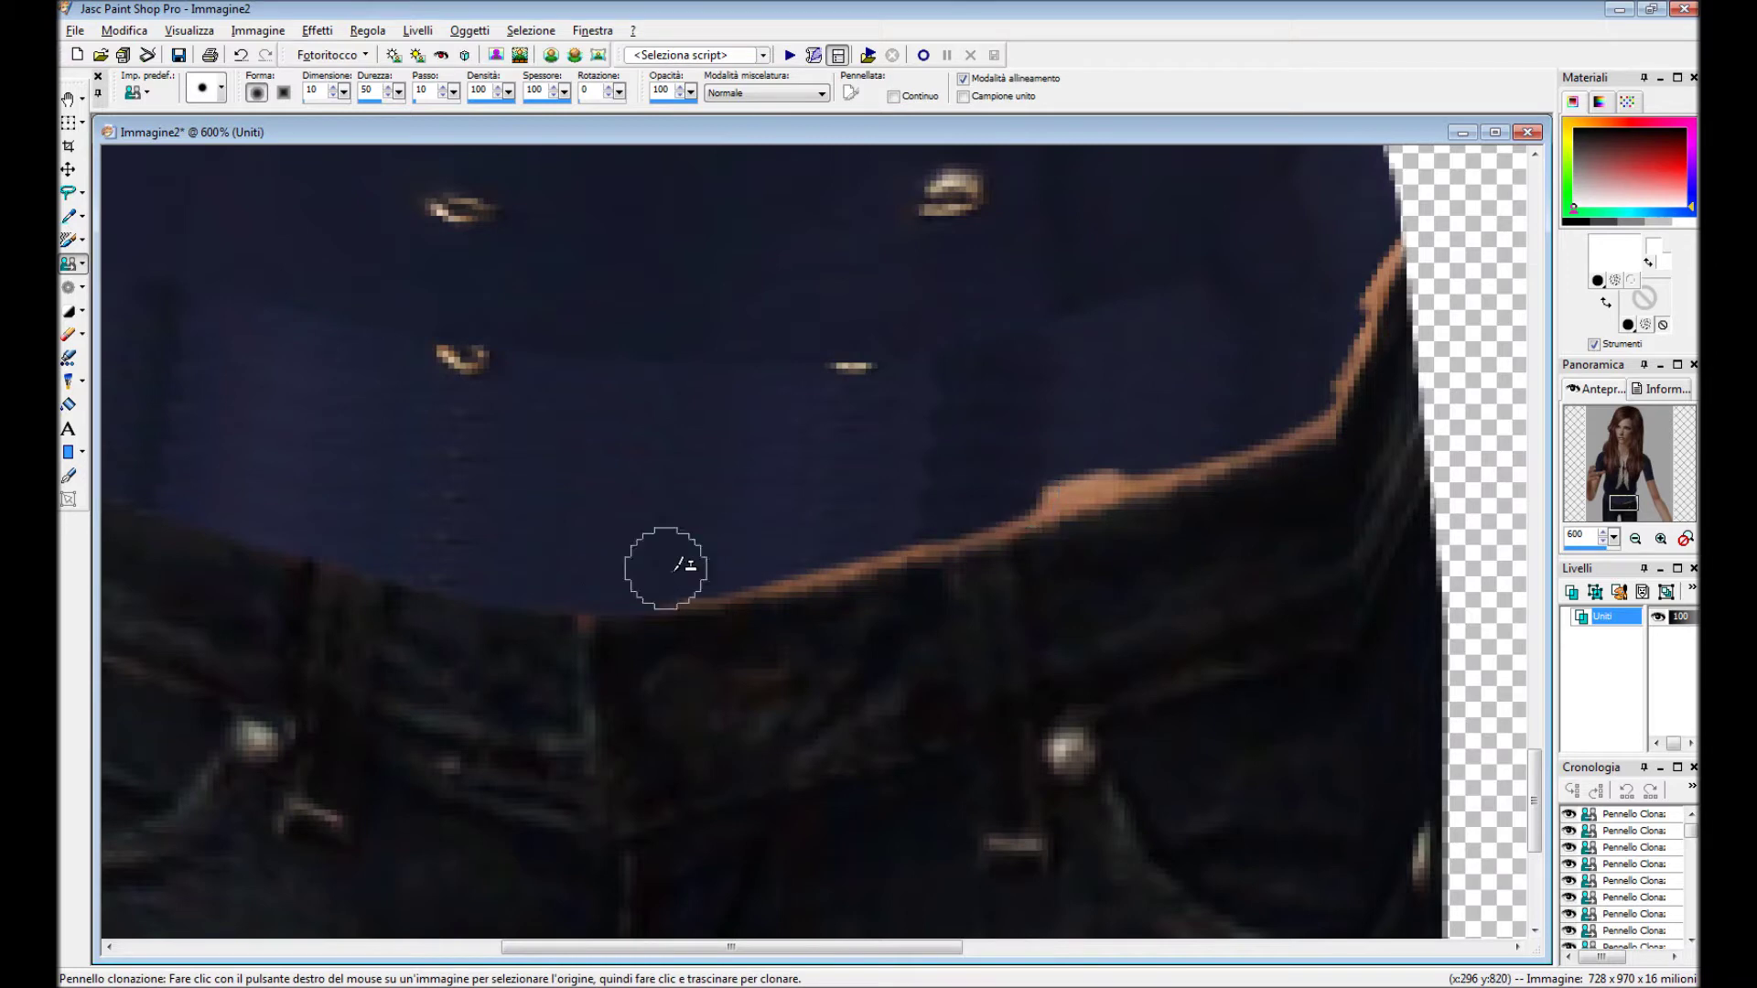
pyautogui.moveTo(690, 580); pyautogui.dragTo(1117, 475)
pyautogui.scroll(1, 1117, 475)
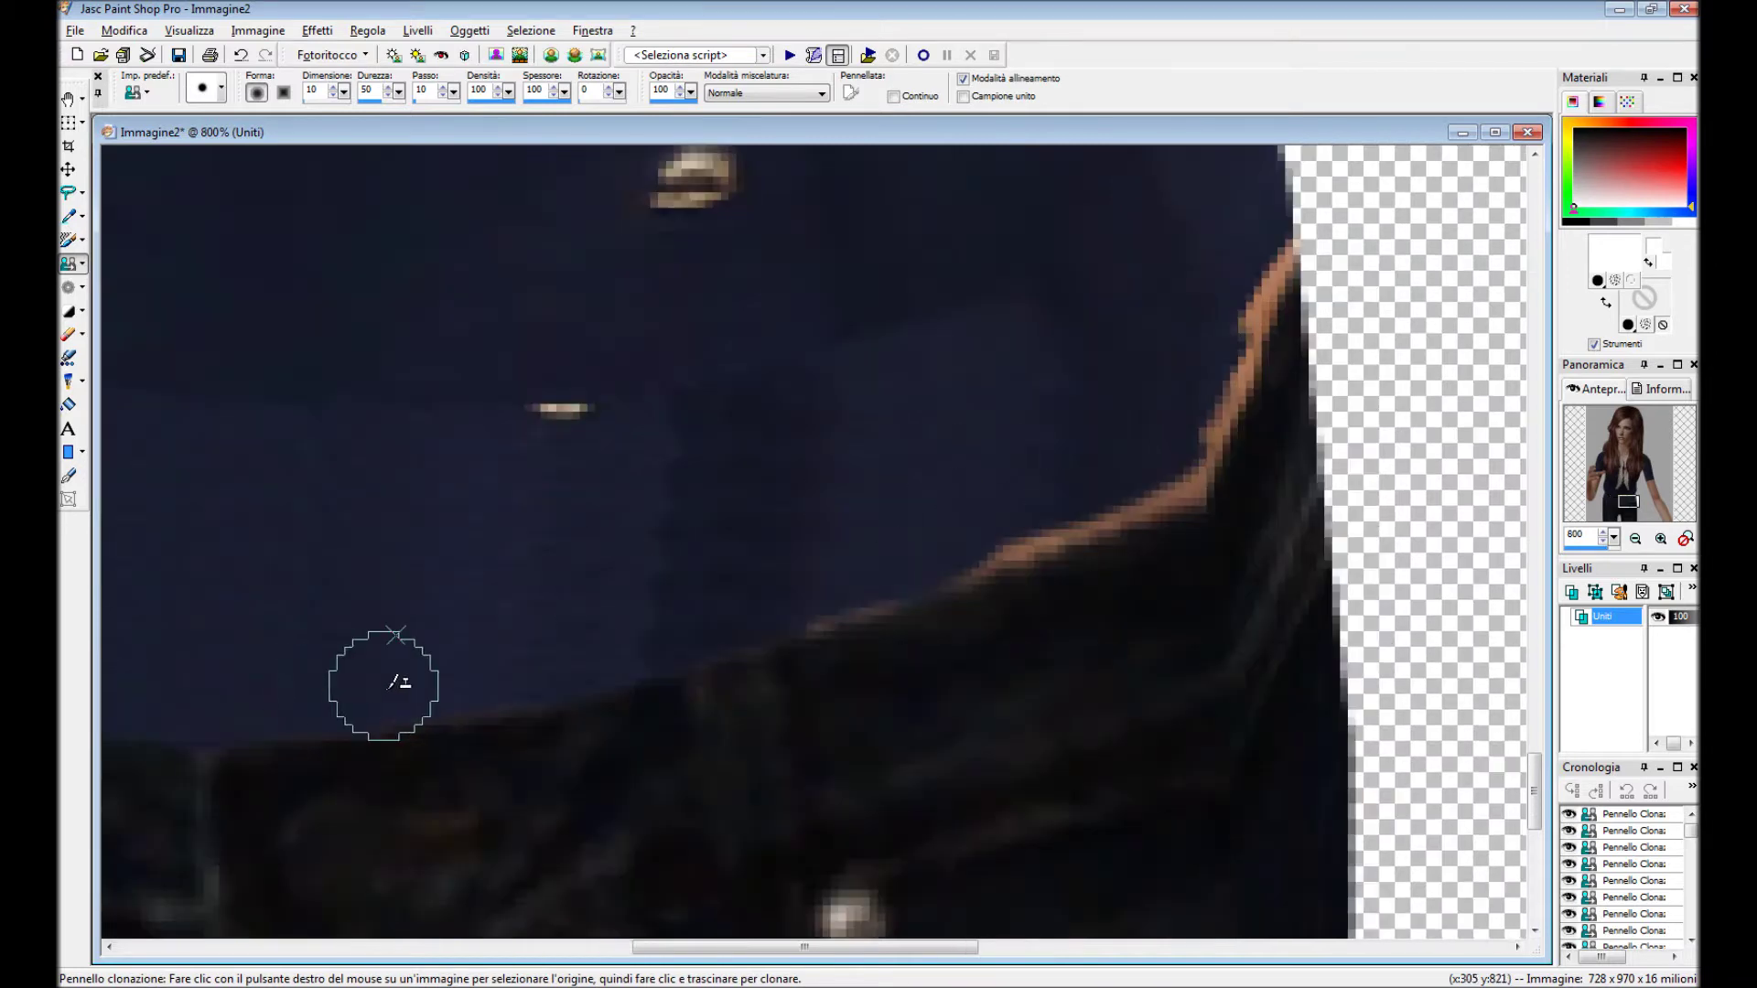
pyautogui.scroll(-1, 1126, 459)
pyautogui.scroll(1, 969, 667)
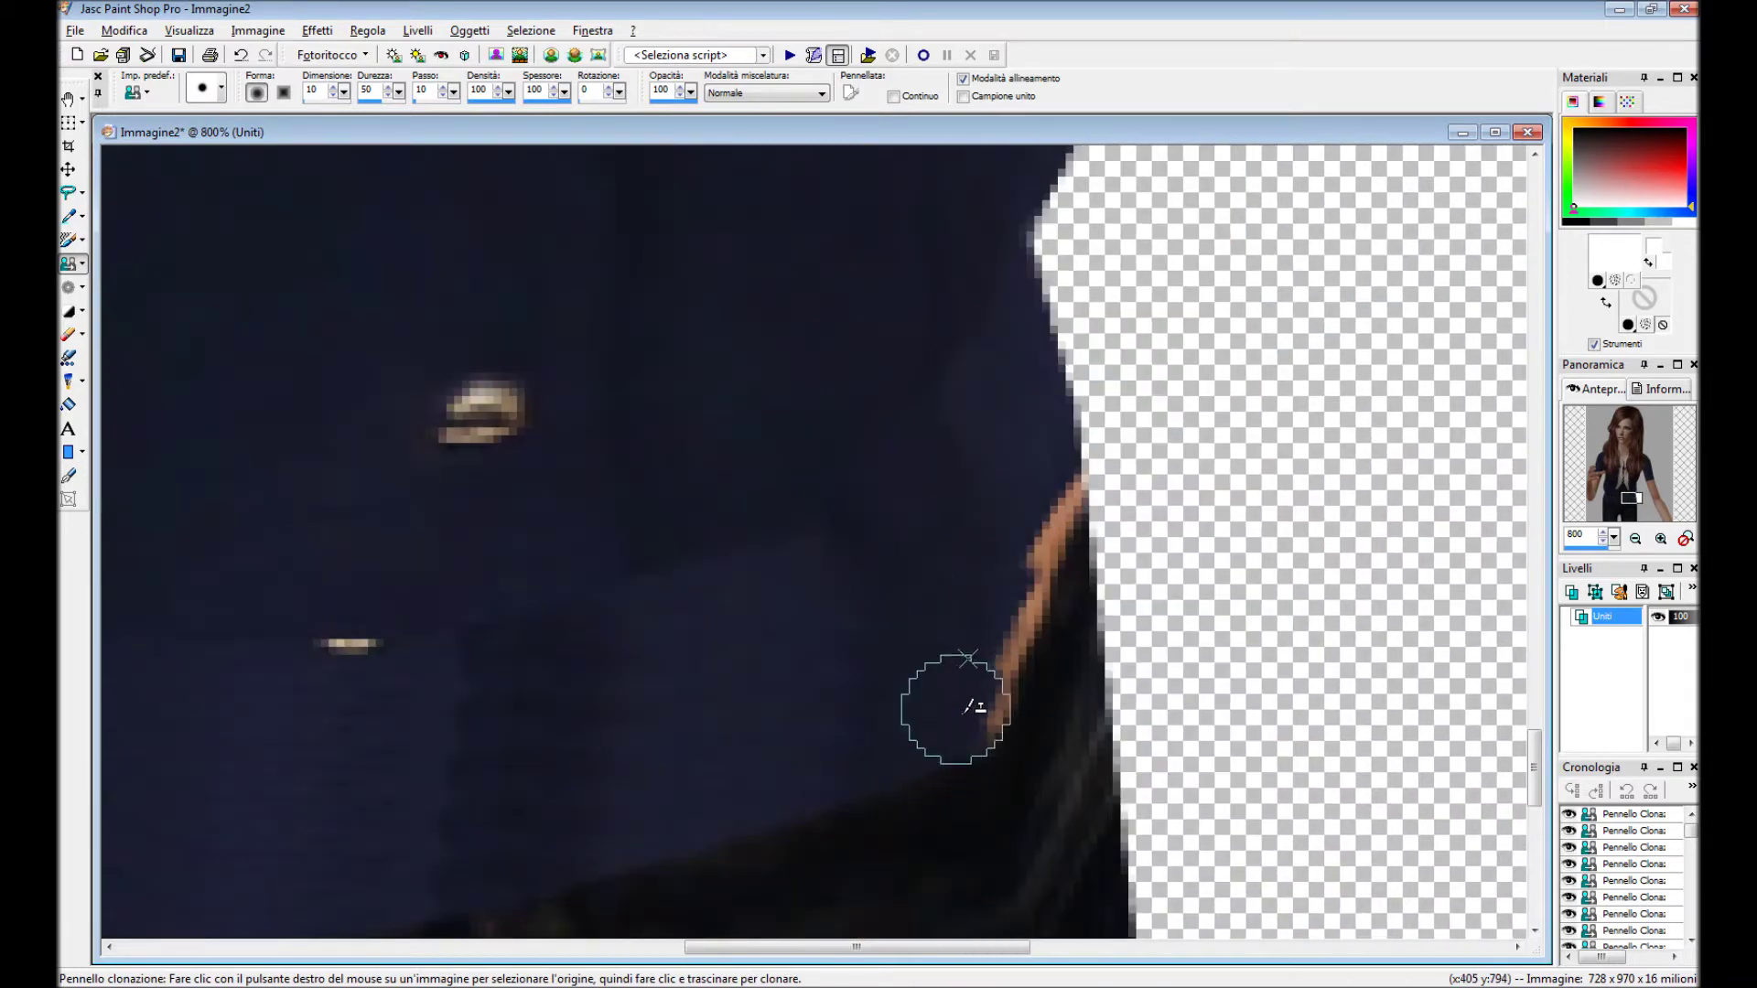
pyautogui.moveTo(1001, 438)
pyautogui.mouseDown()
pyautogui.moveTo(1029, 494)
pyautogui.moveTo(998, 698)
pyautogui.mouseUp()
# Return the clone brush to a small soft tip and choose a retouch tool.
pyautogui.click(205, 89)
pyautogui.click(249, 187)
pyautogui.click(357, 485)
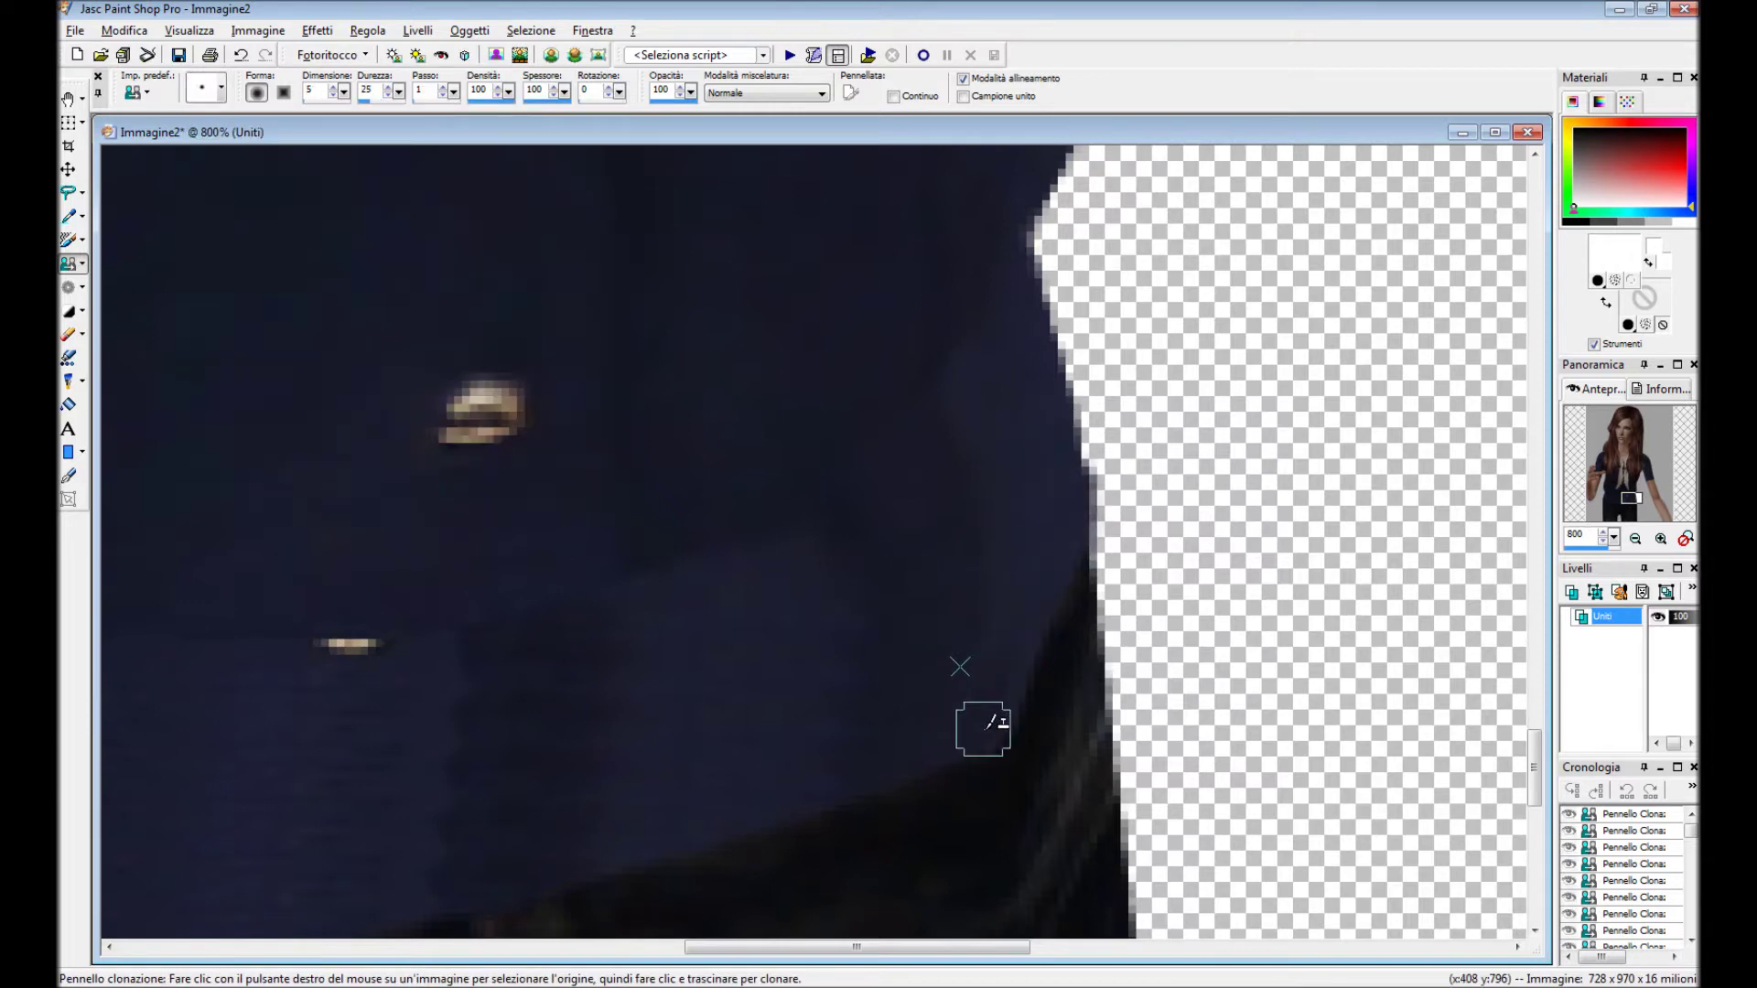
pyautogui.scroll(-3, 983, 728)
pyautogui.click(82, 264)
pyautogui.click(151, 282)
pyautogui.scroll(3, 745, 521)
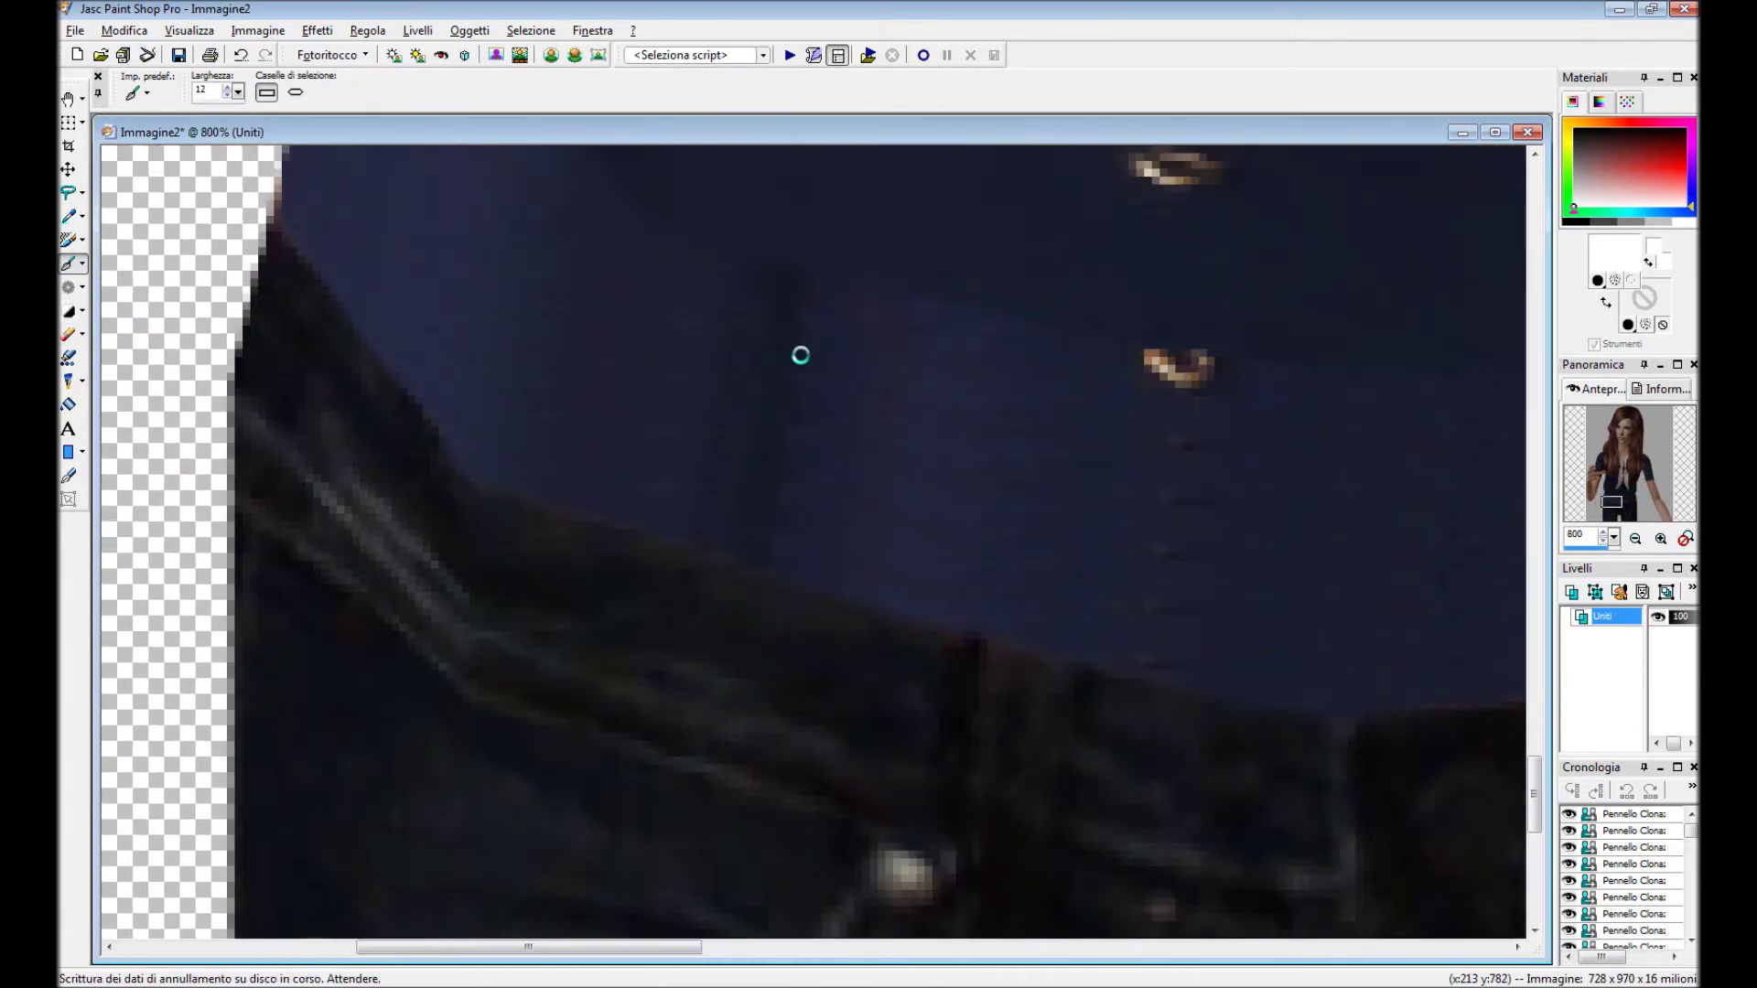
# Soften the streaks and marks along the shirt bottom.
pyautogui.moveTo(722, 276); pyautogui.dragTo(698, 479)
pyautogui.scroll(-1, 667, 459)
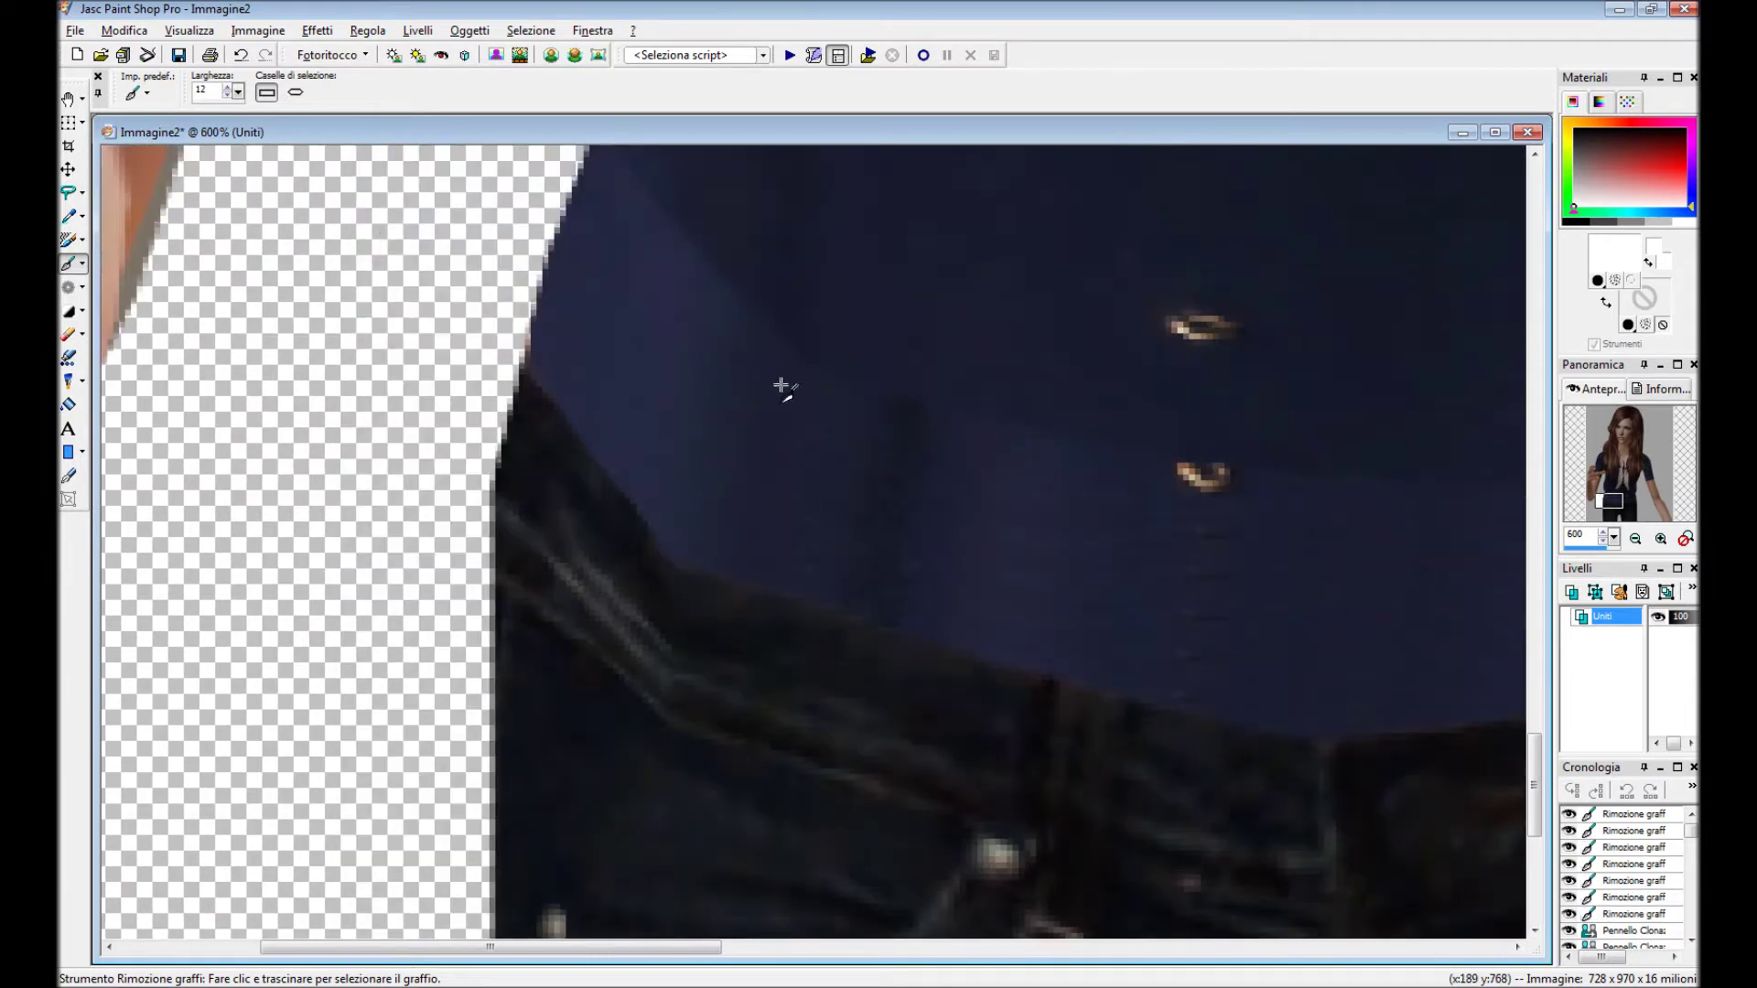
pyautogui.scroll(-1, 890, 460)
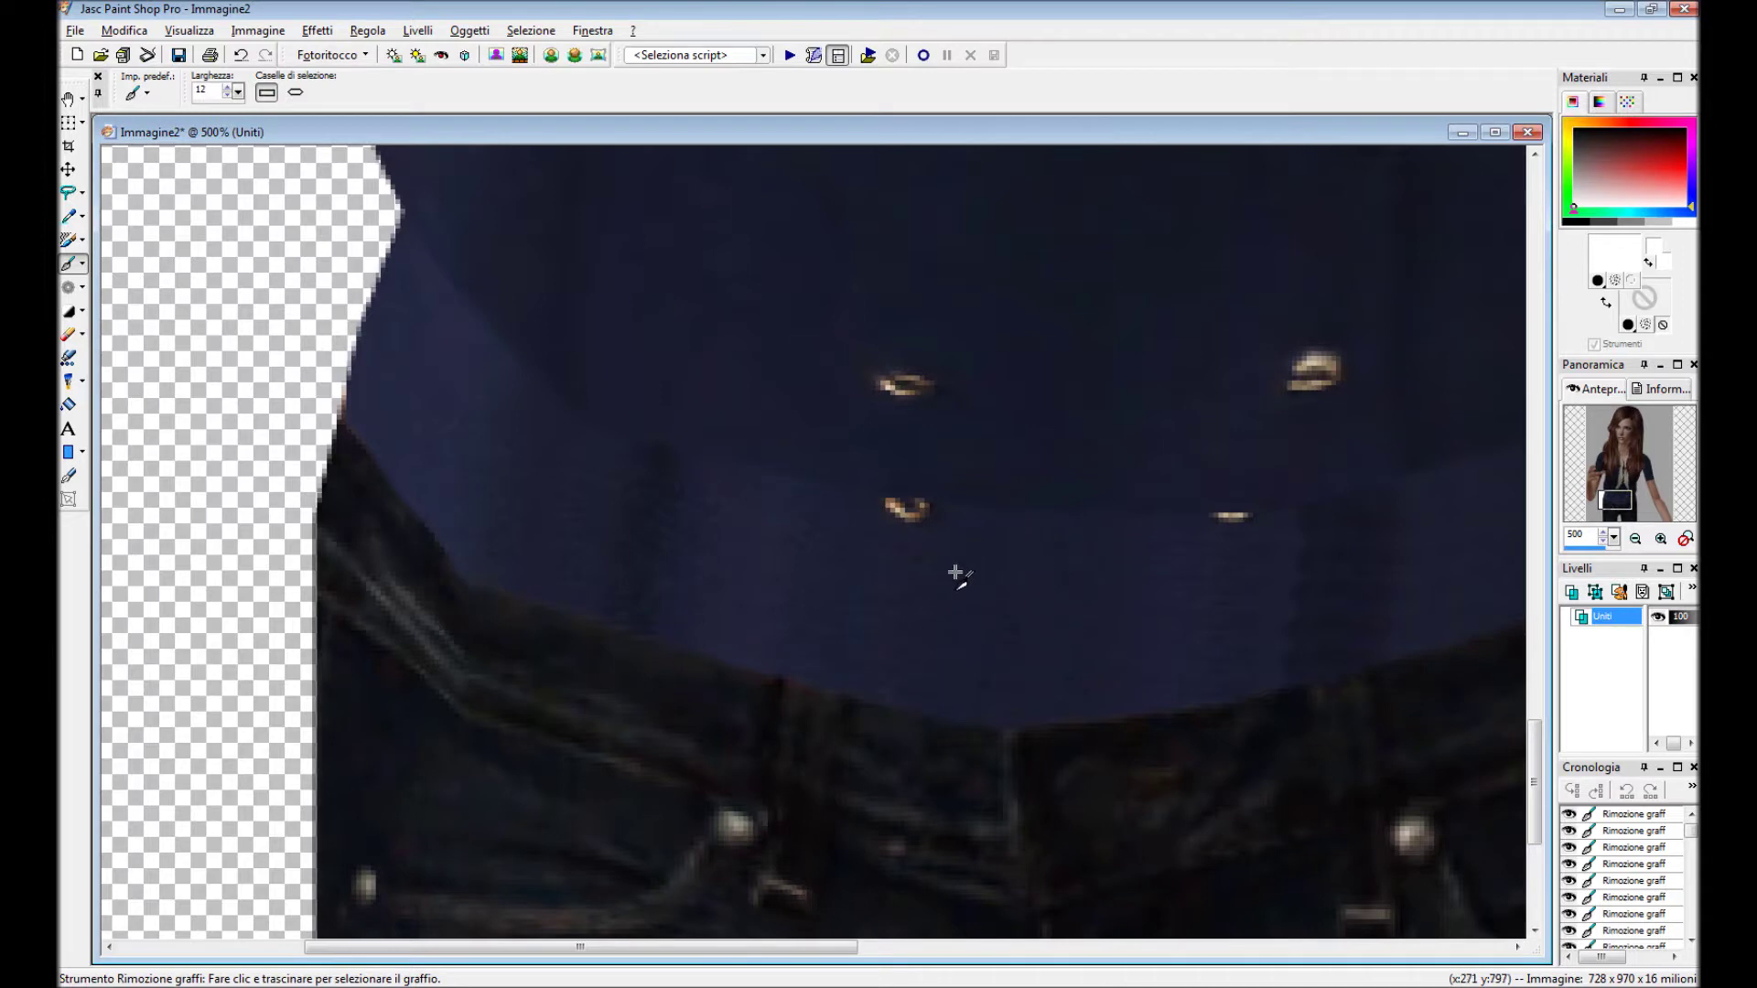
pyautogui.scroll(-1, 1032, 567)
pyautogui.moveTo(894, 497); pyautogui.dragTo(878, 640)
pyautogui.moveTo(1016, 620); pyautogui.dragTo(1010, 509)
pyautogui.scroll(1, 906, 490)
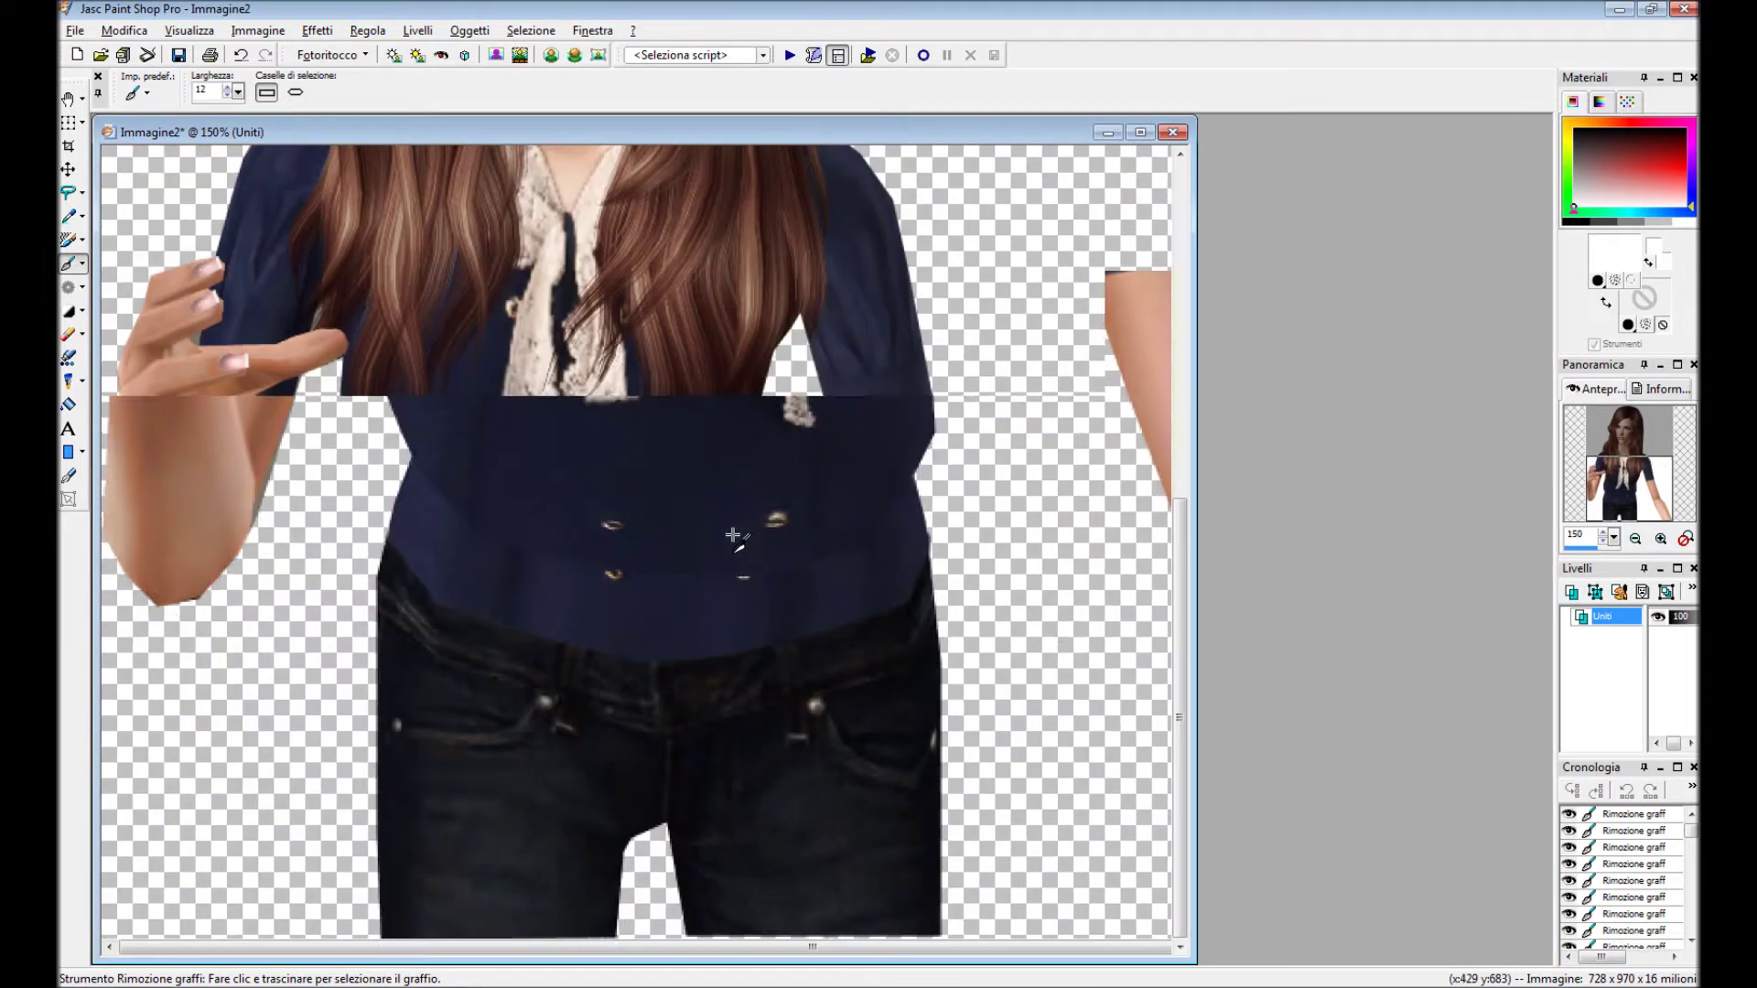
pyautogui.scroll(1, 649, 467)
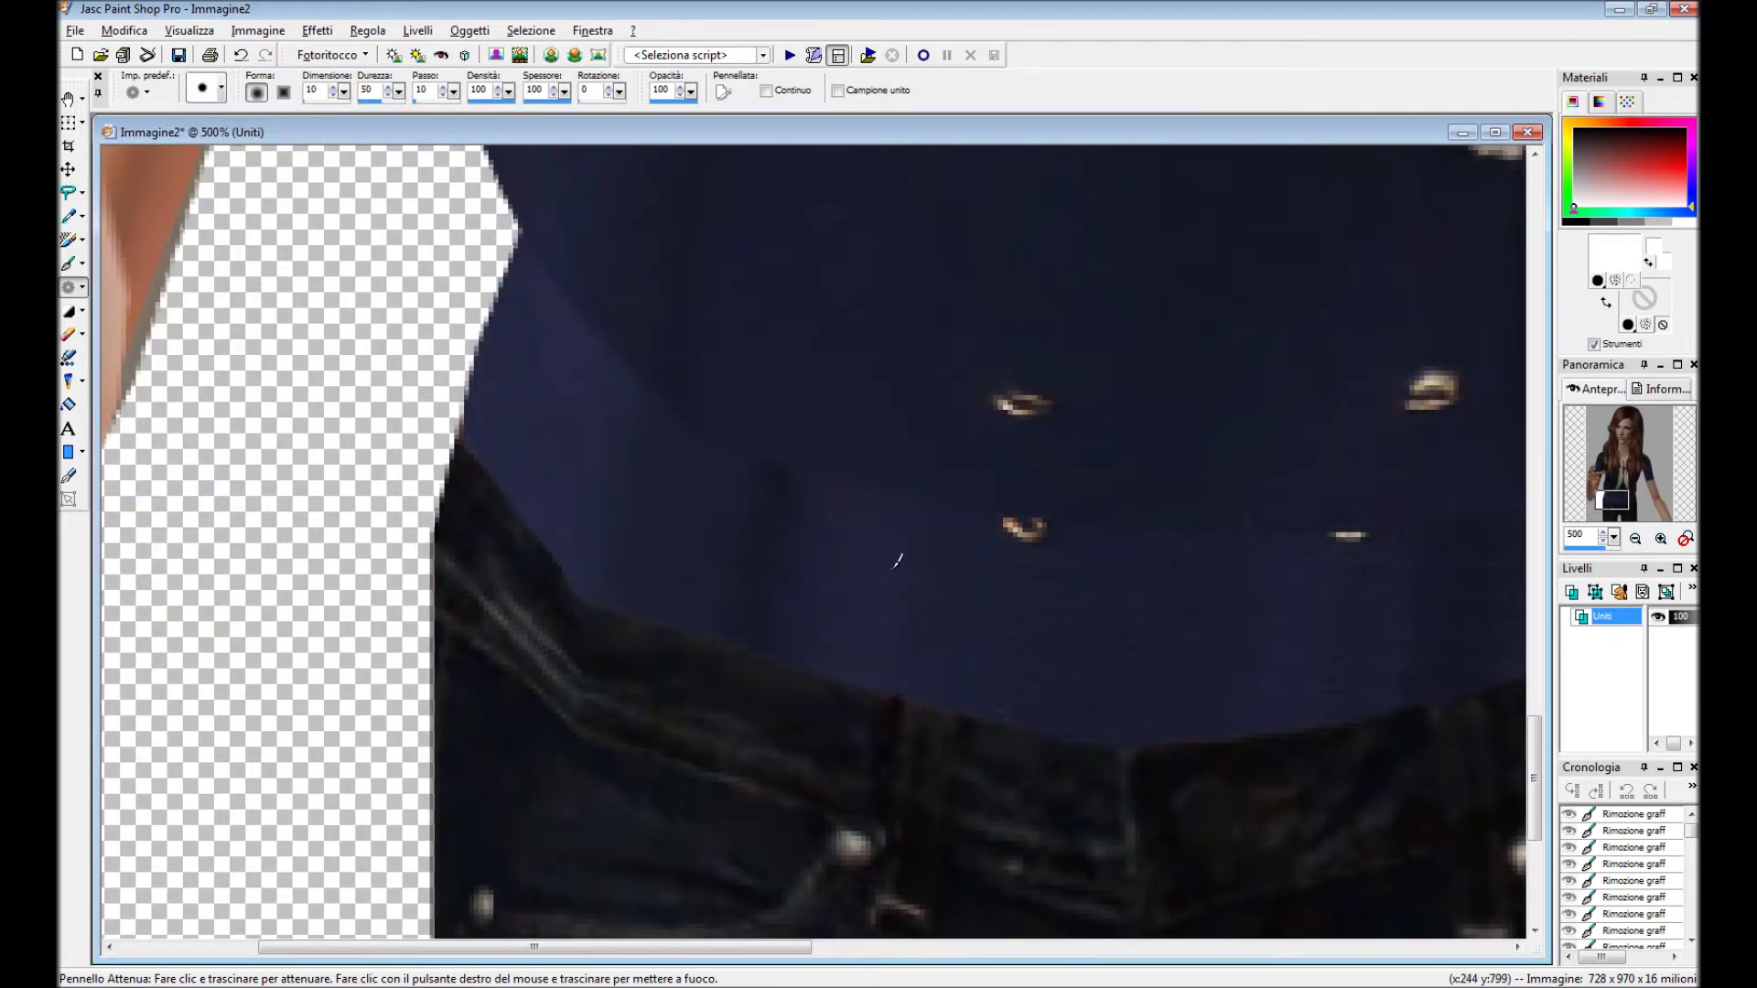
# Soften the shirt edge just above the jeans waistband.
pyautogui.moveTo(679, 565); pyautogui.dragTo(900, 563)
pyautogui.scroll(-2, 812, 541)
pyautogui.scroll(1, 809, 616)
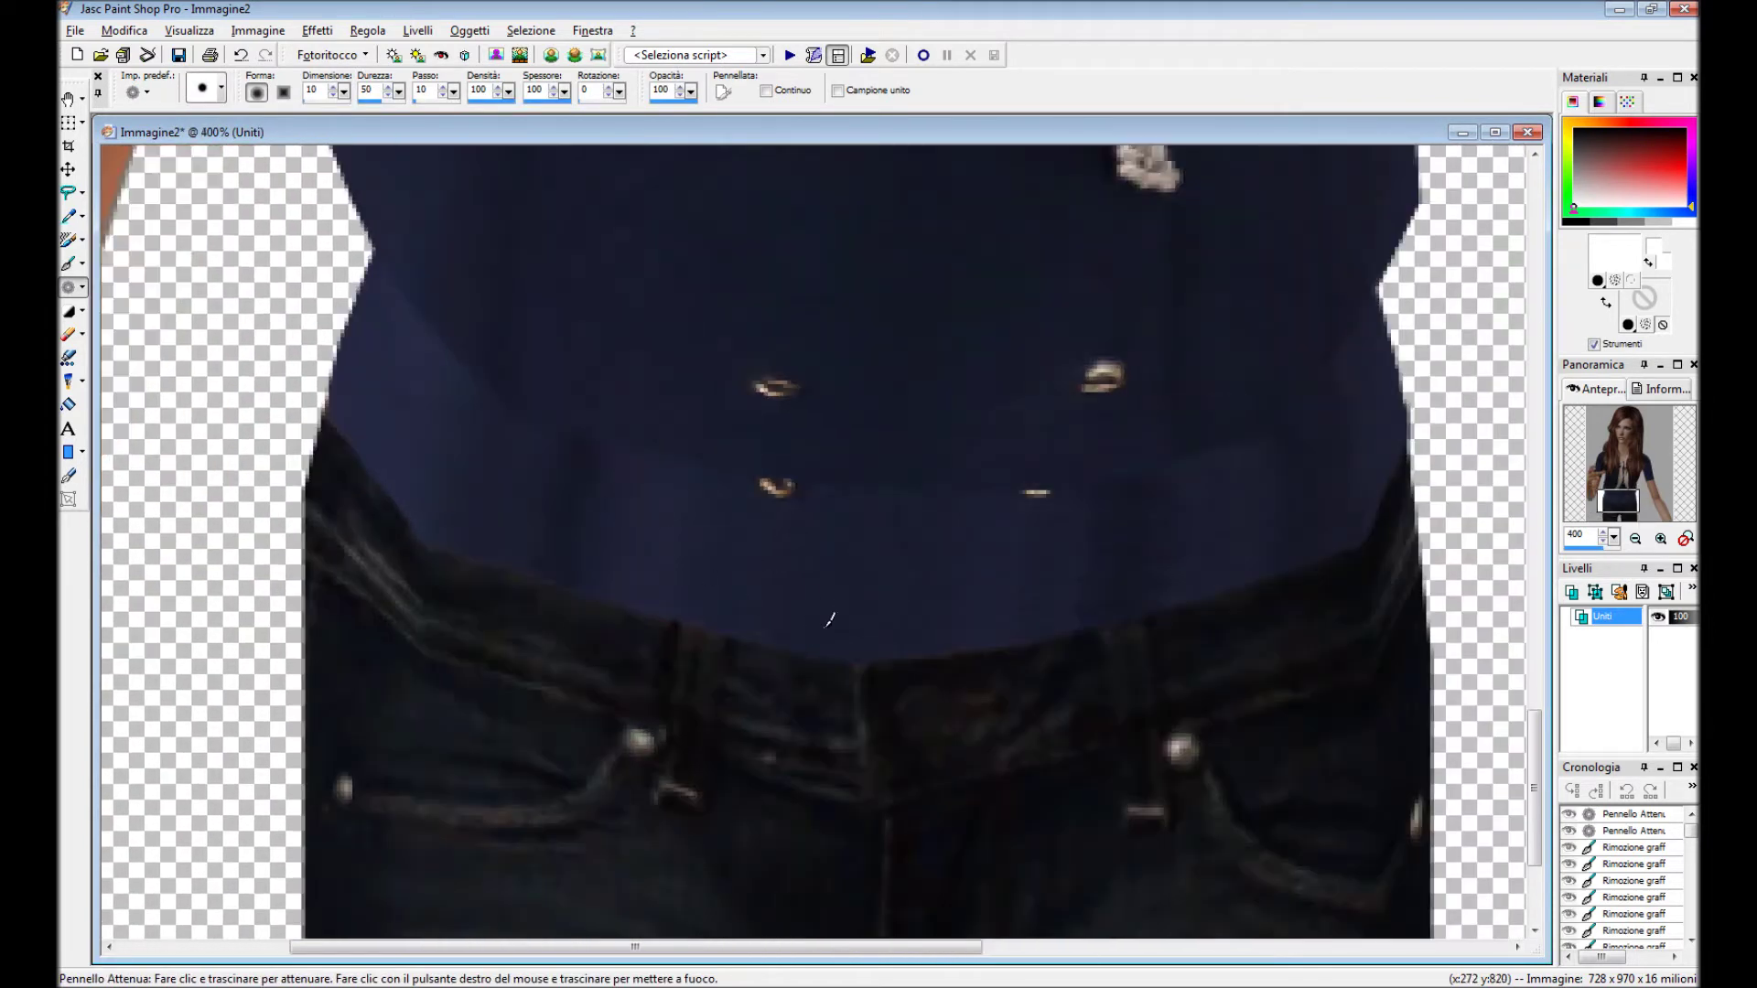
pyautogui.click(767, 532)
pyautogui.scroll(1, 766, 535)
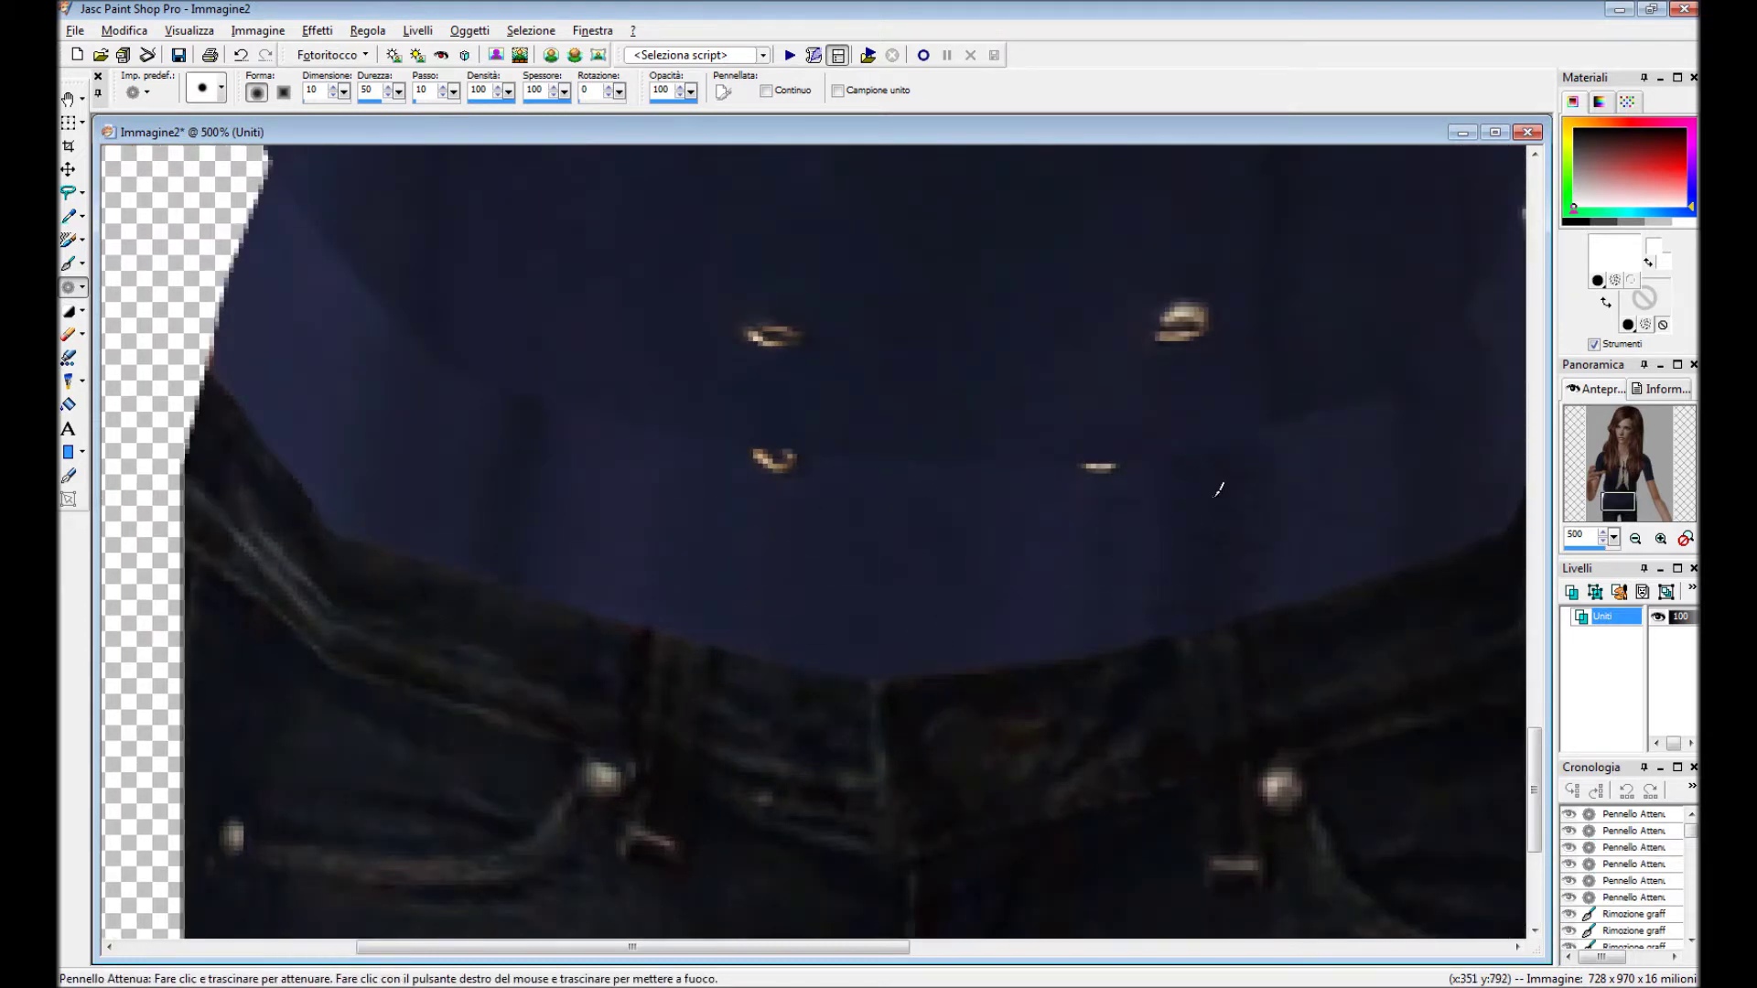
pyautogui.scroll(-1, 897, 488)
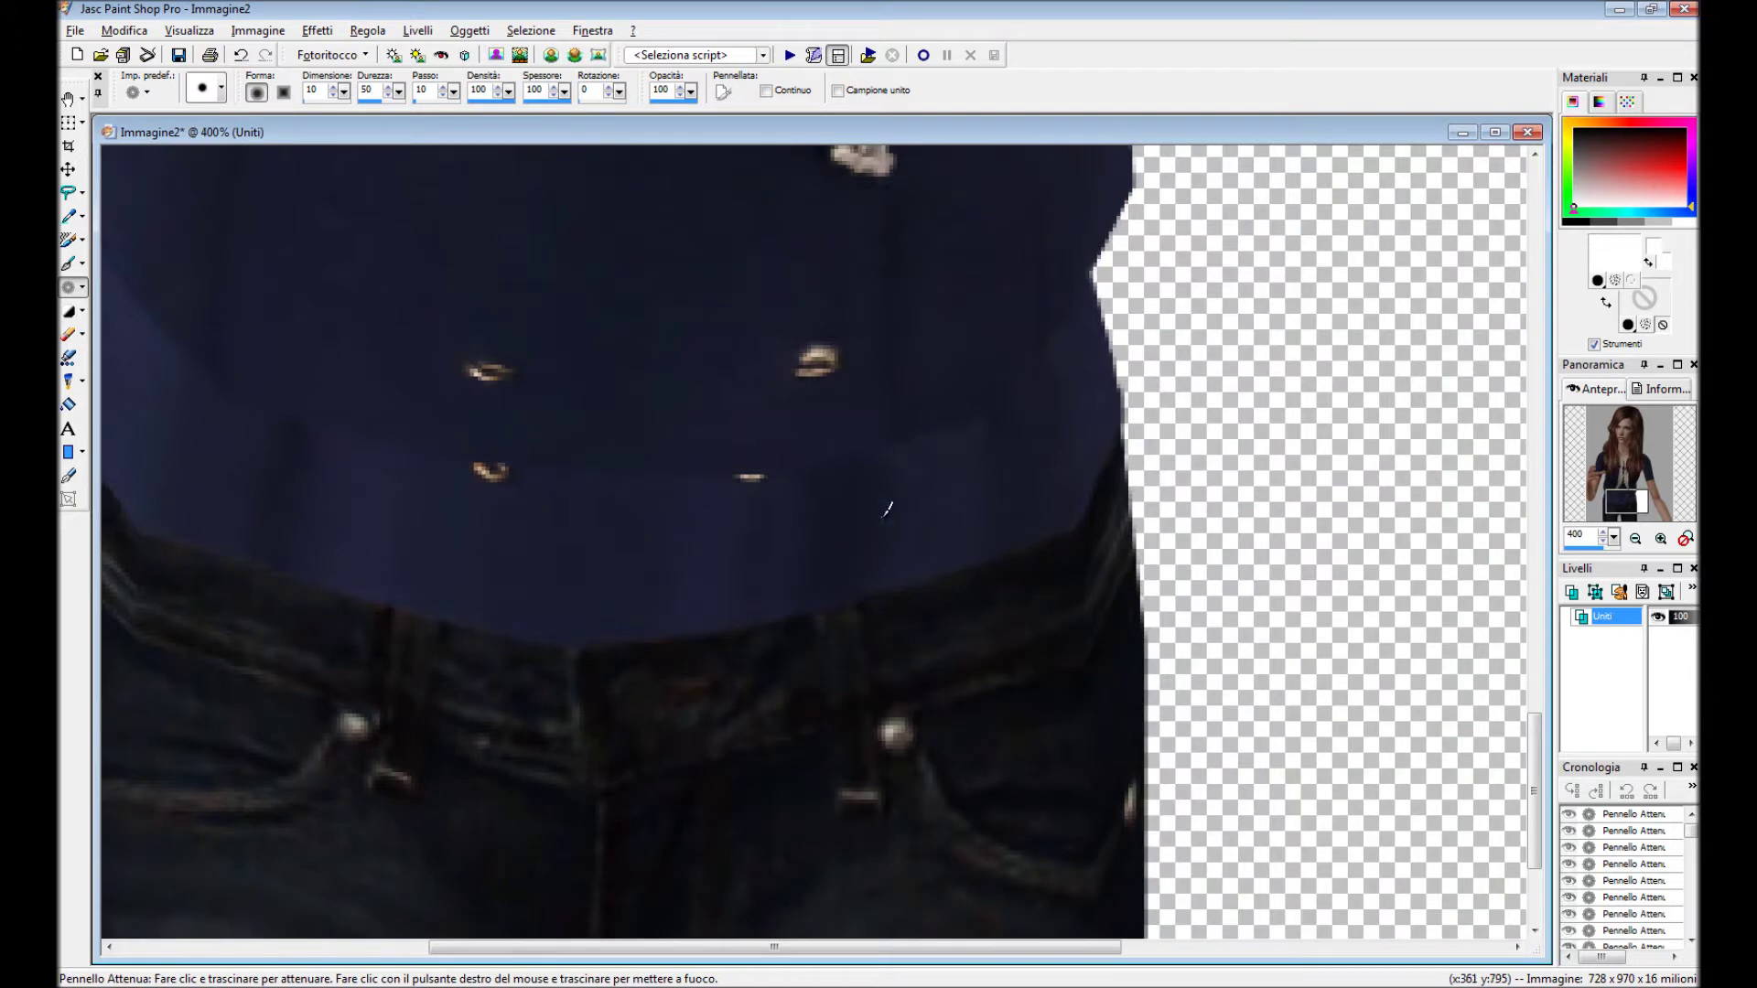
pyautogui.scroll(1, 887, 509)
pyautogui.scroll(-1, 942, 494)
pyautogui.scroll(-3, 961, 549)
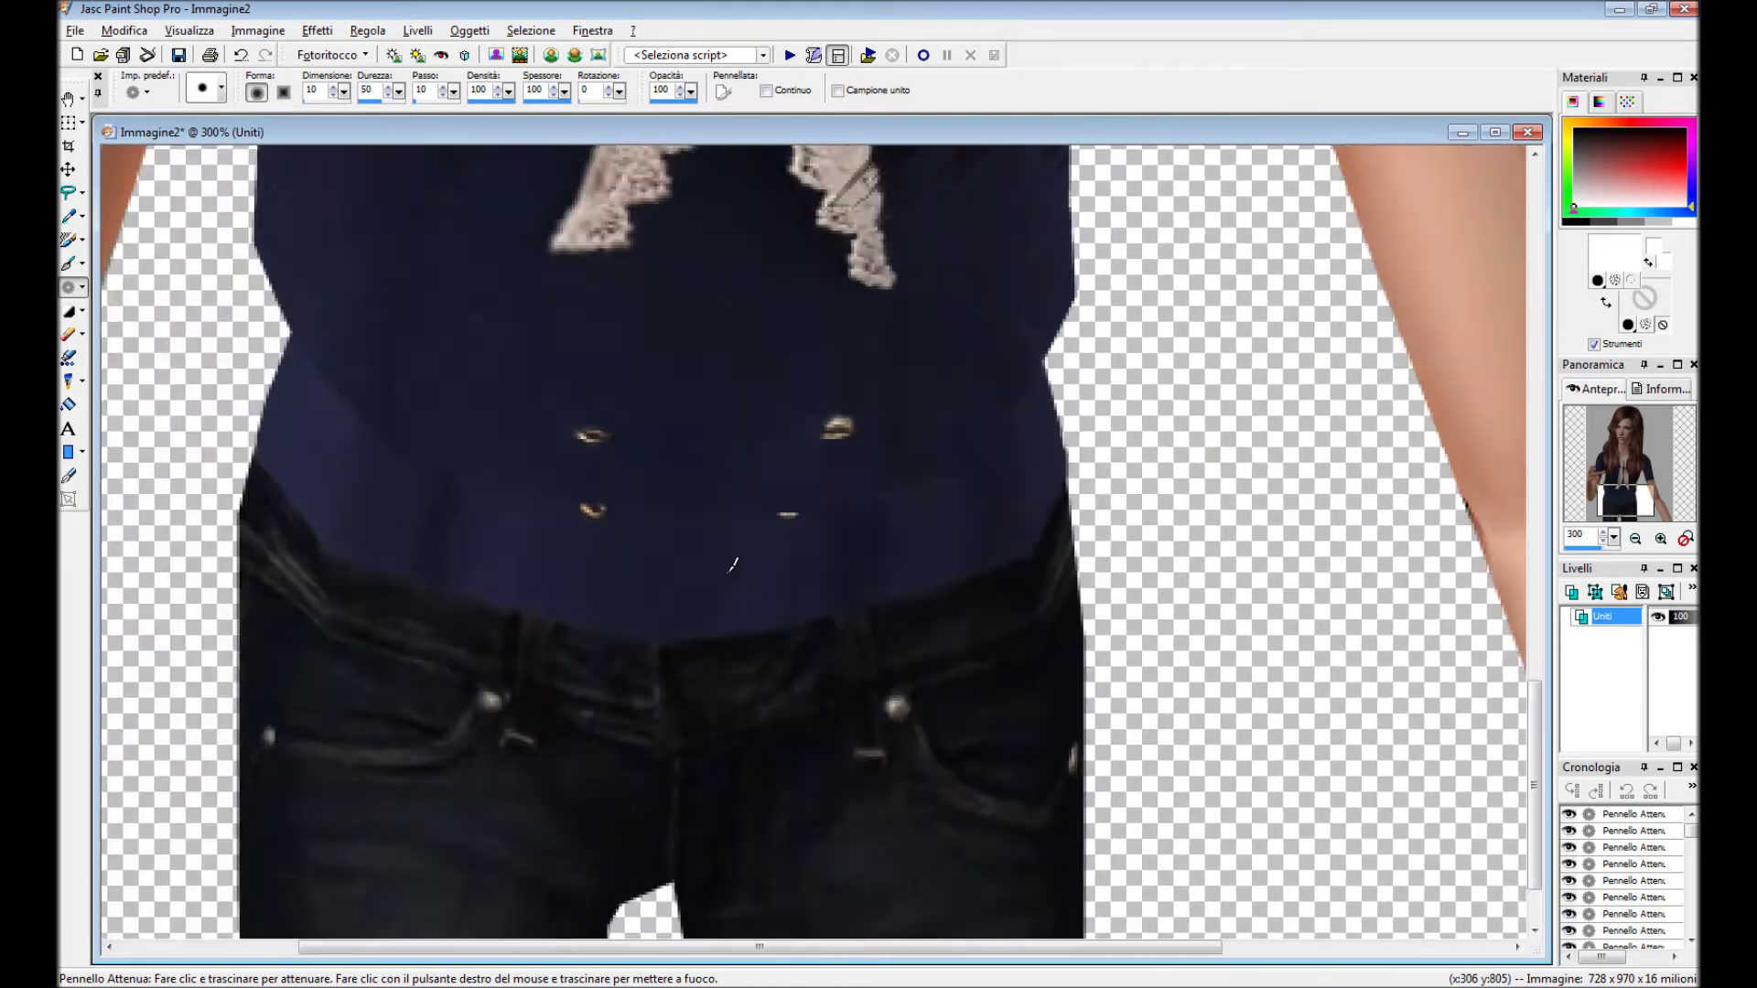
pyautogui.scroll(-2, 784, 510)
# Move the image window right and pick a different brush tool.
pyautogui.moveTo(484, 143); pyautogui.dragTo(821, 145)
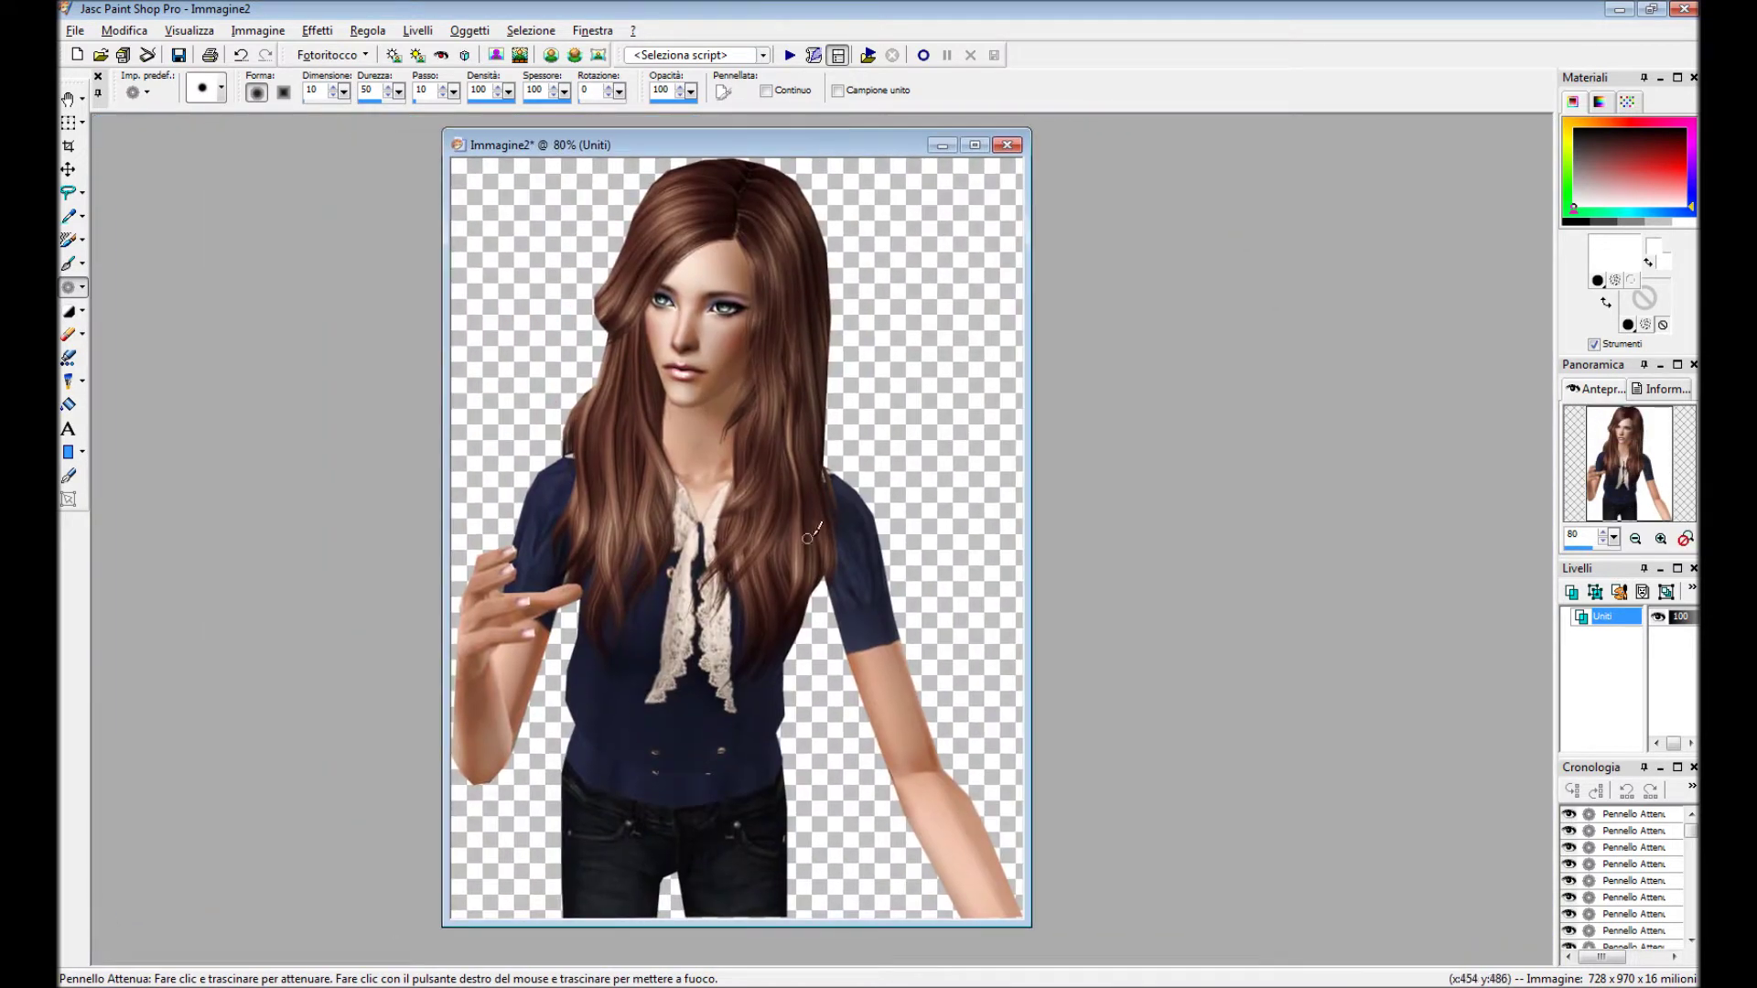
pyautogui.click(82, 286)
pyautogui.click(137, 245)
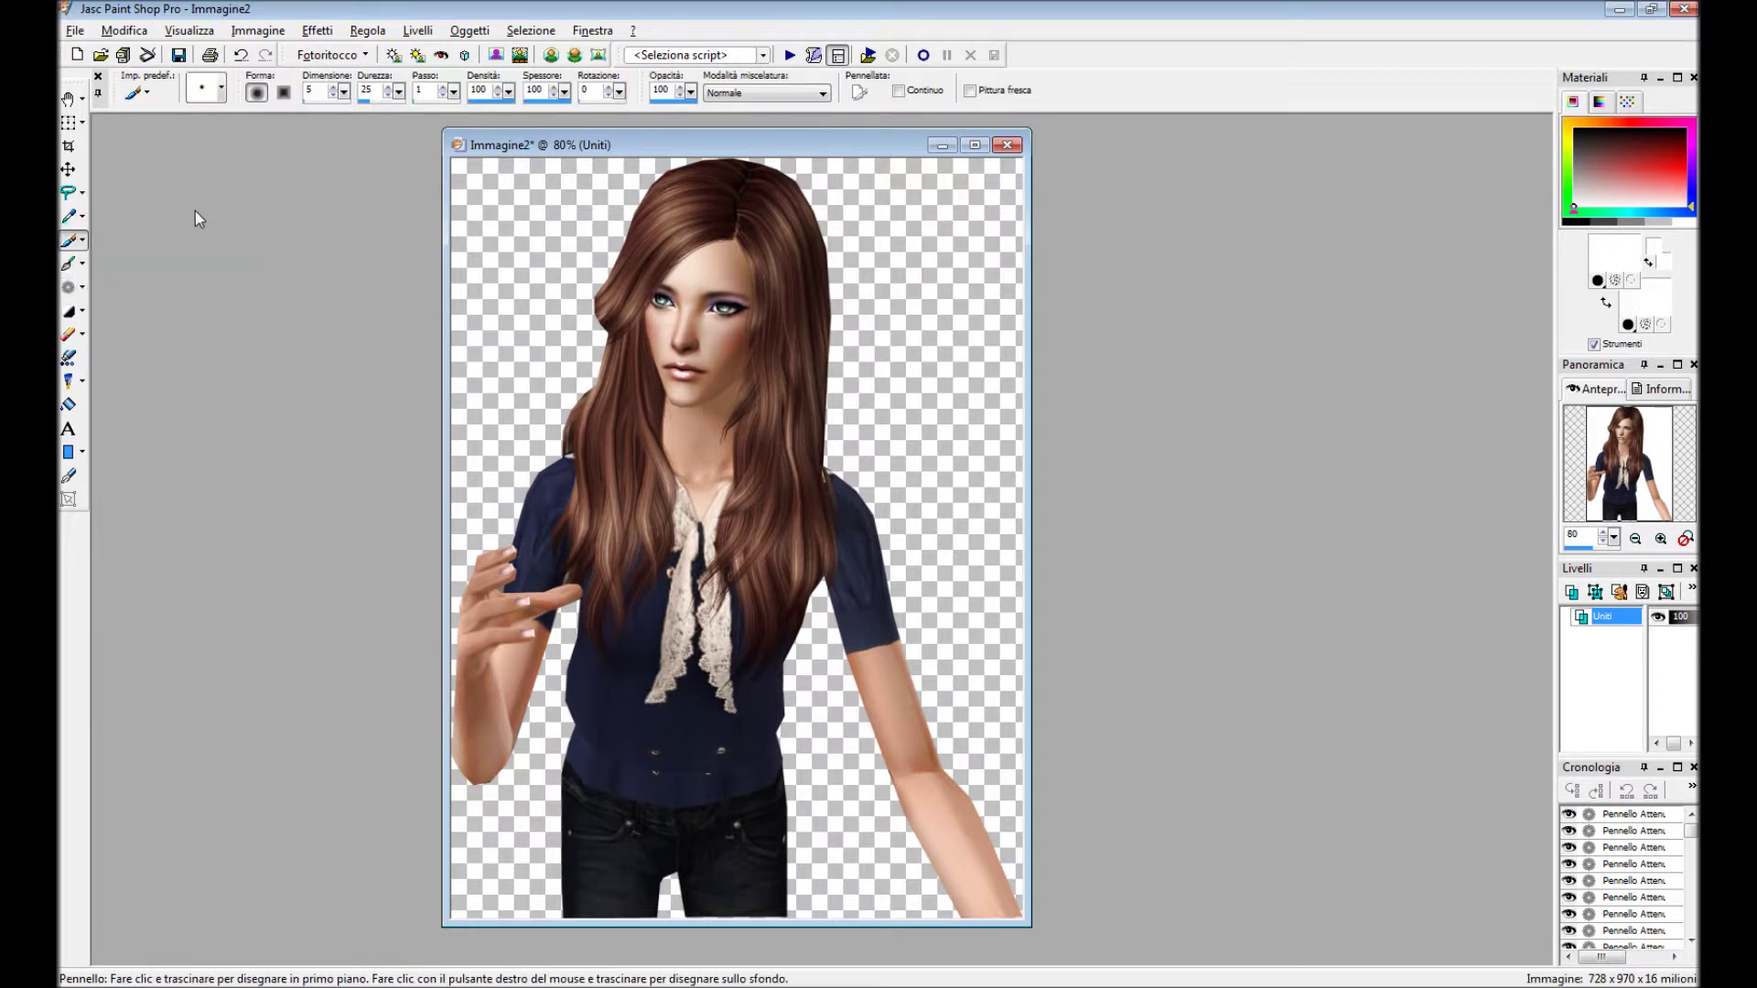
# Set the brush size to 25 and switch to the Clone Brush.
pyautogui.scroll(5, 936, 583)
pyautogui.click(221, 88)
pyautogui.doubleClick(385, 180)
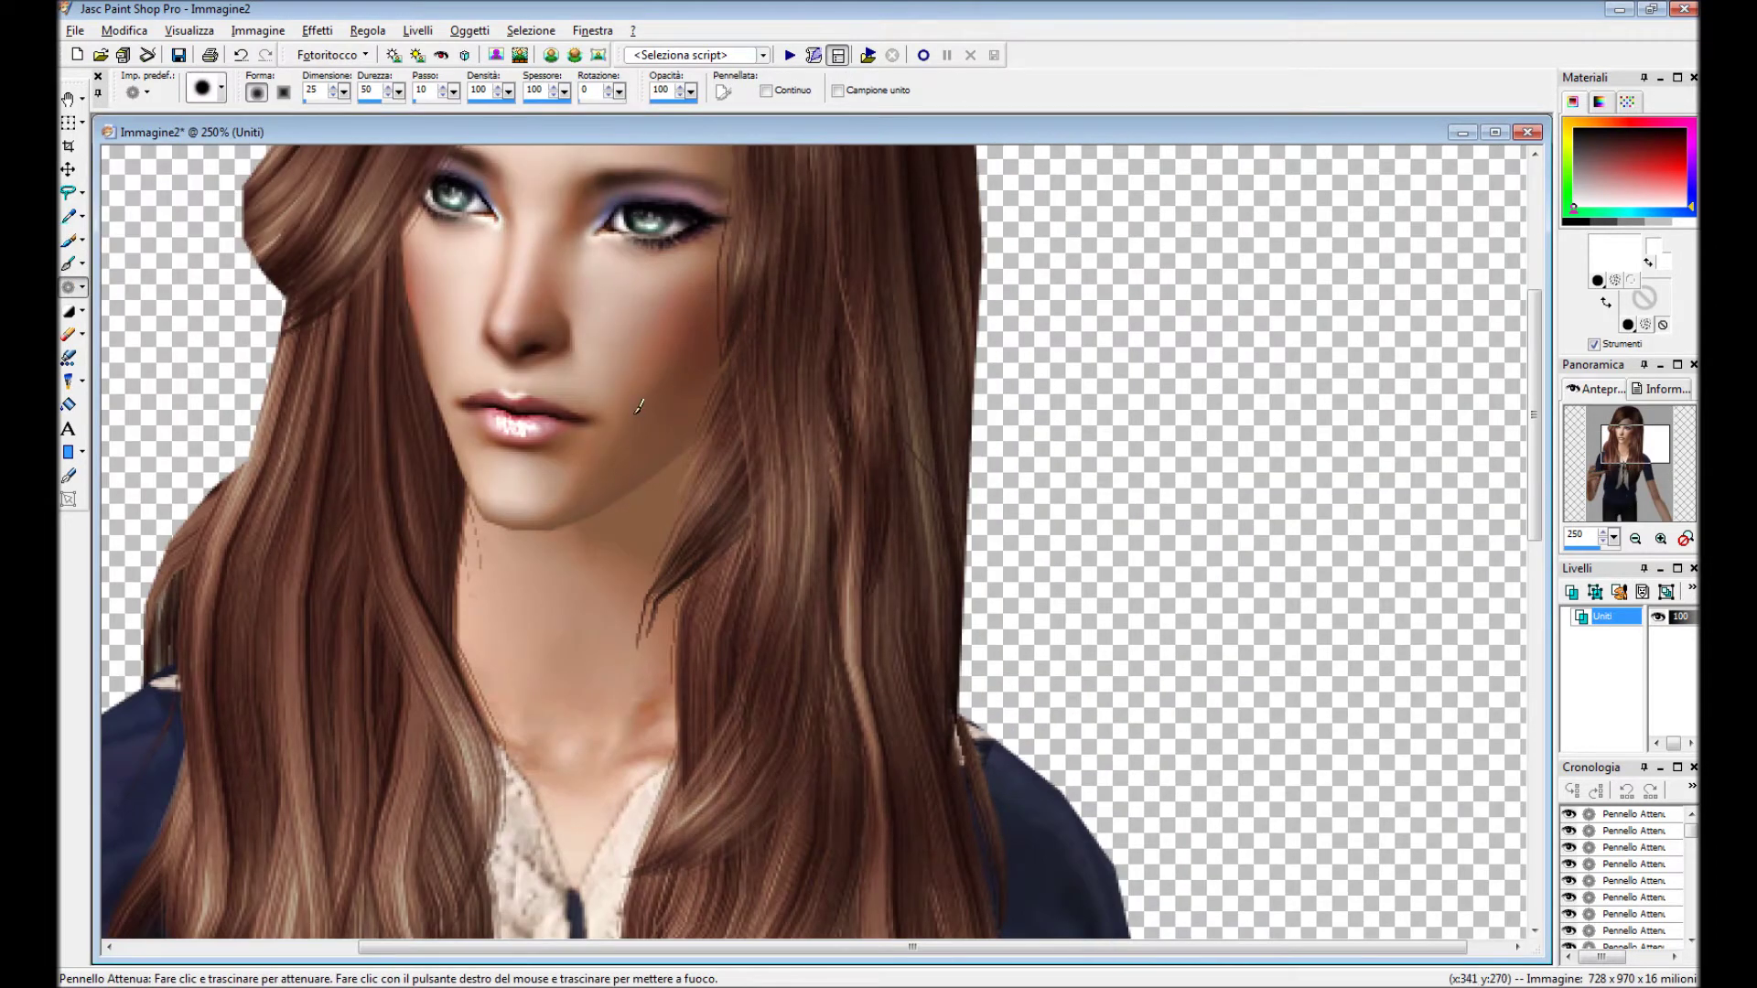
pyautogui.scroll(1, 574, 730)
pyautogui.click(221, 87)
pyautogui.doubleClick(384, 181)
pyautogui.click(81, 264)
pyautogui.click(137, 265)
pyautogui.scroll(5, 819, 619)
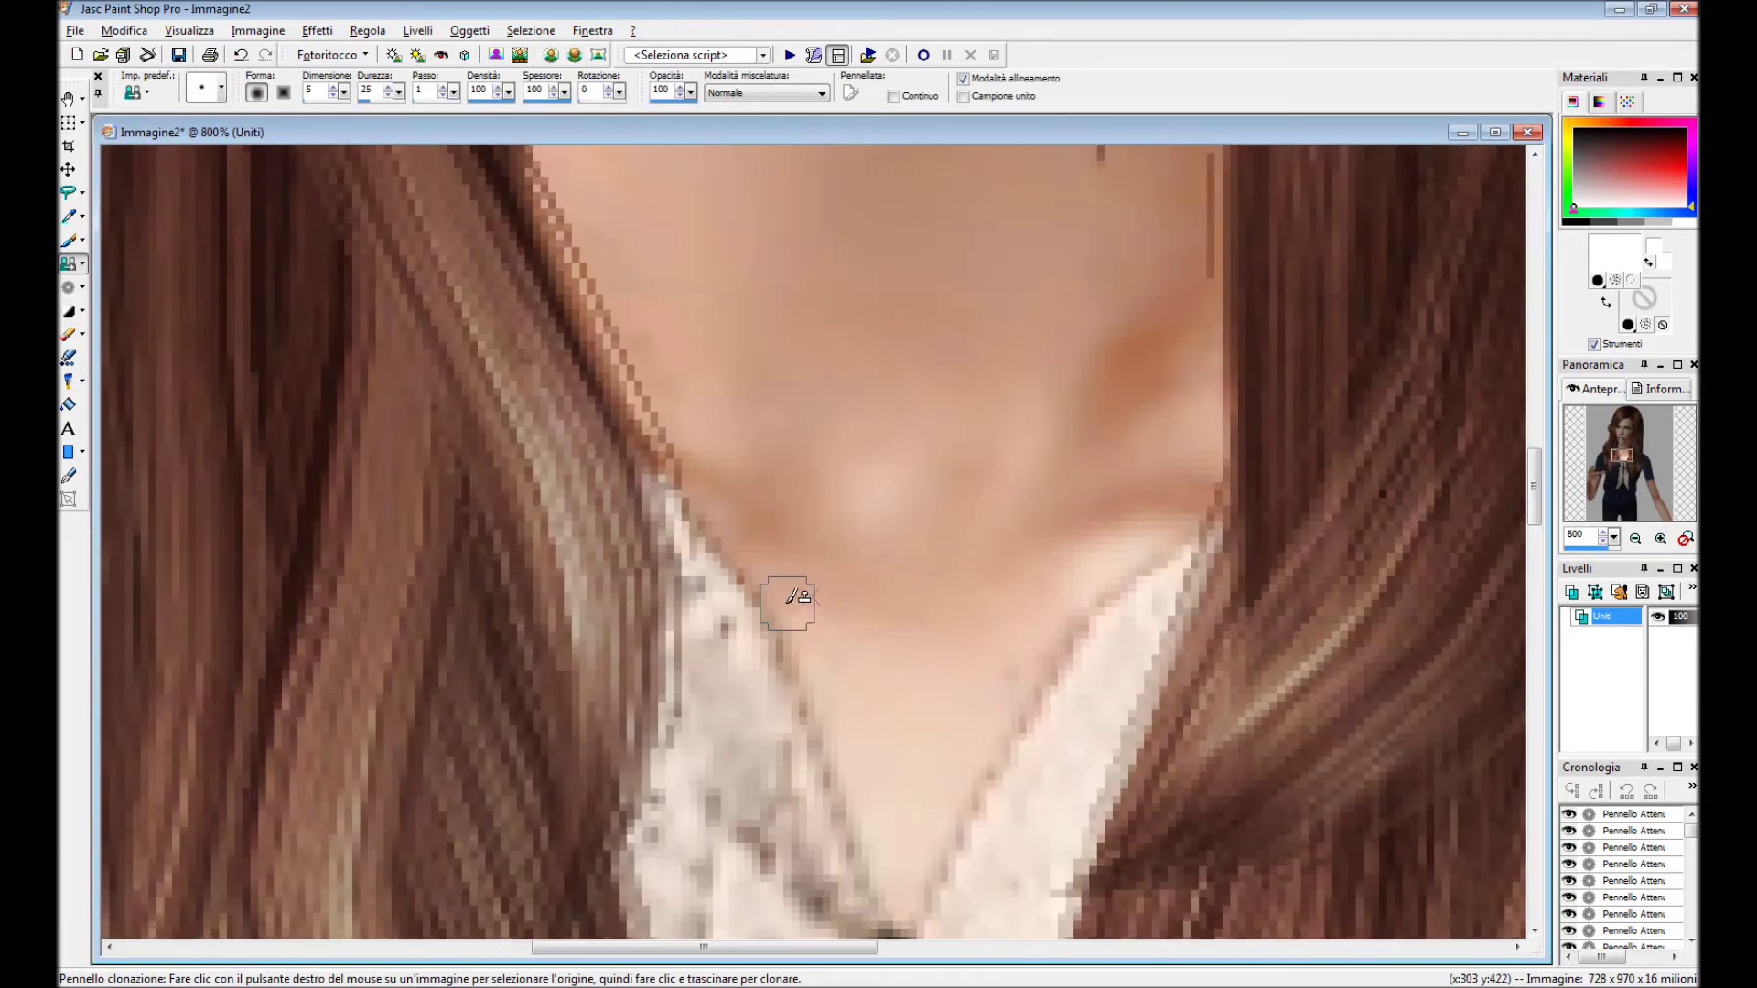
# Clone skin over the stray pixels and marks along the collar edge.
pyautogui.moveTo(779, 590); pyautogui.dragTo(824, 696)
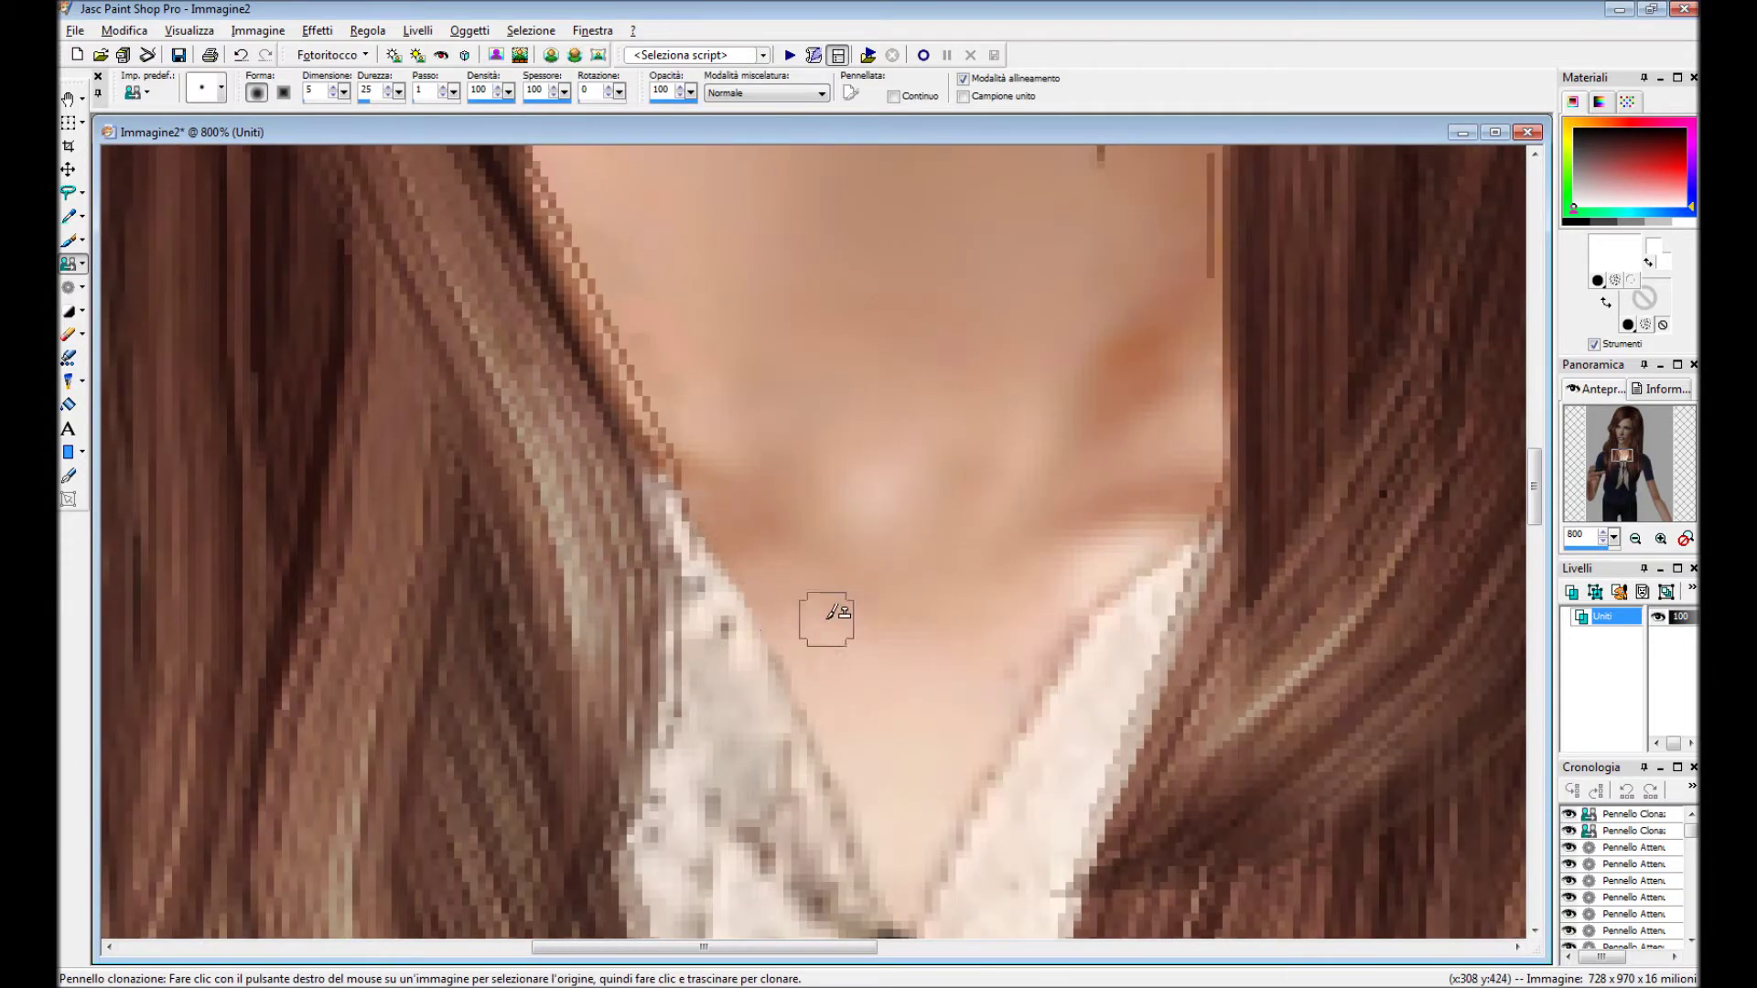
pyautogui.scroll(1, 824, 616)
pyautogui.moveTo(799, 611)
pyautogui.mouseDown()
pyautogui.moveTo(874, 652)
pyautogui.moveTo(990, 577)
pyautogui.mouseUp()
pyautogui.moveTo(1062, 478); pyautogui.dragTo(1061, 478)
pyautogui.scroll(1, 1052, 458)
pyautogui.moveTo(847, 479); pyautogui.dragTo(925, 419)
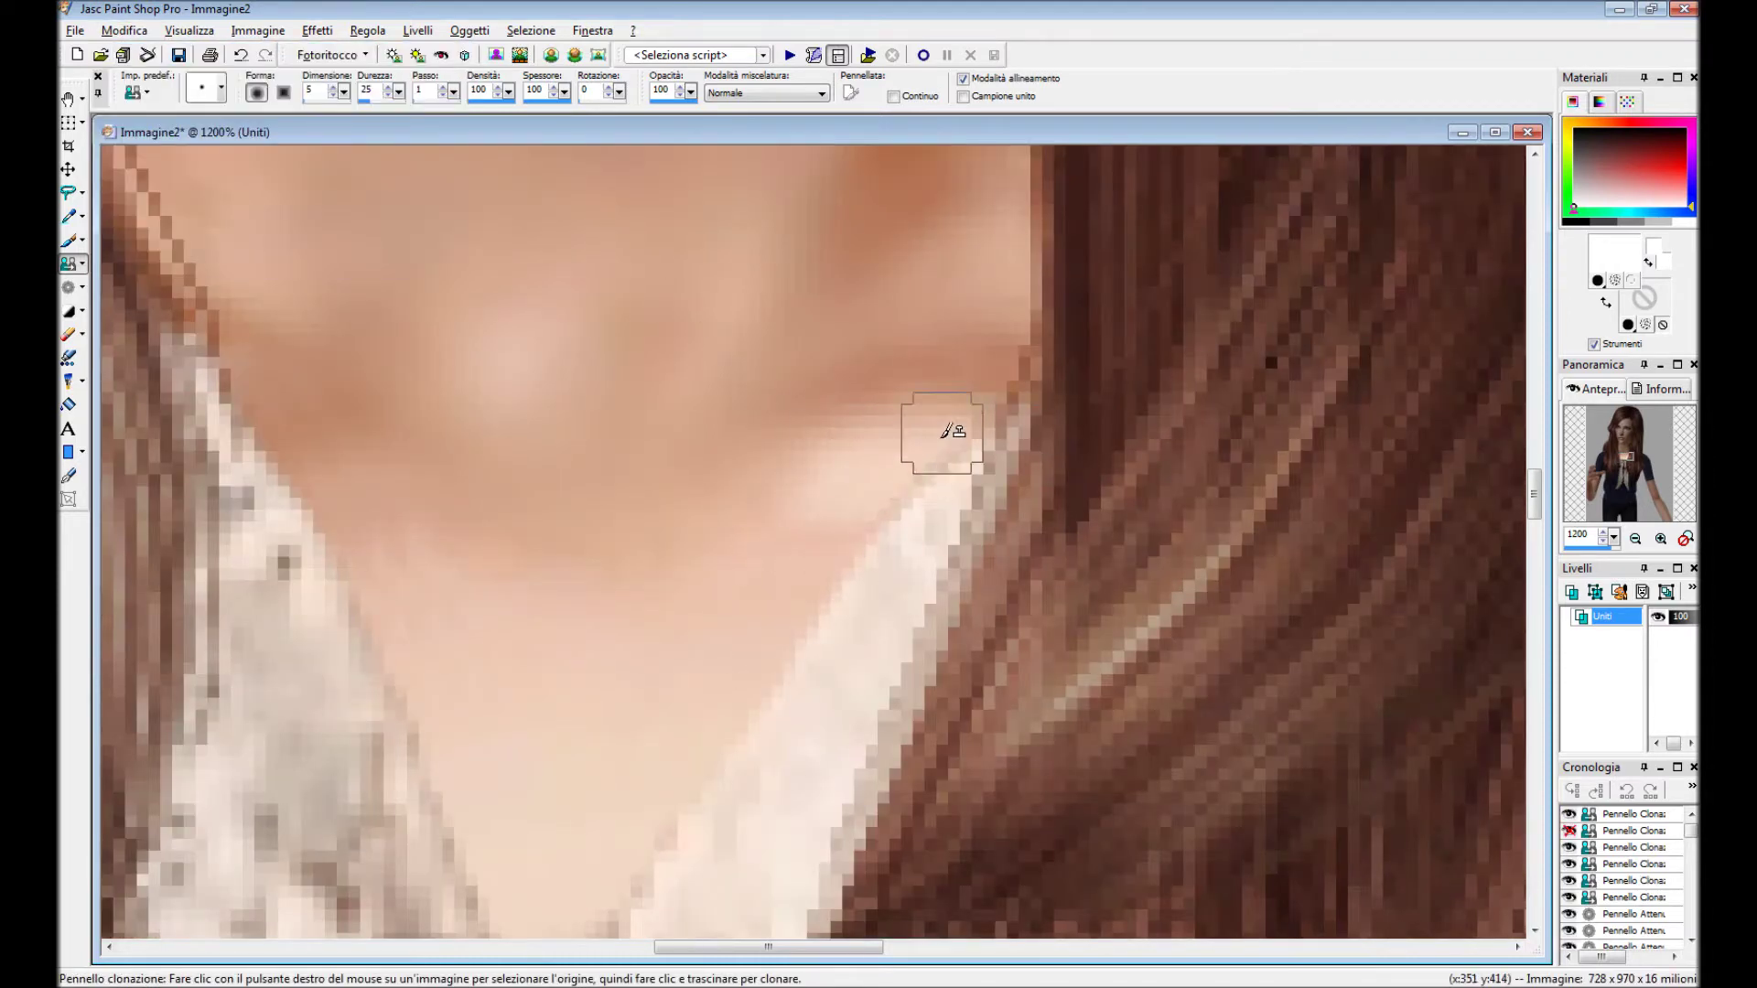
# Soften the freshly cloned area near the collar with the Soften Brush.
pyautogui.scroll(-3, 948, 436)
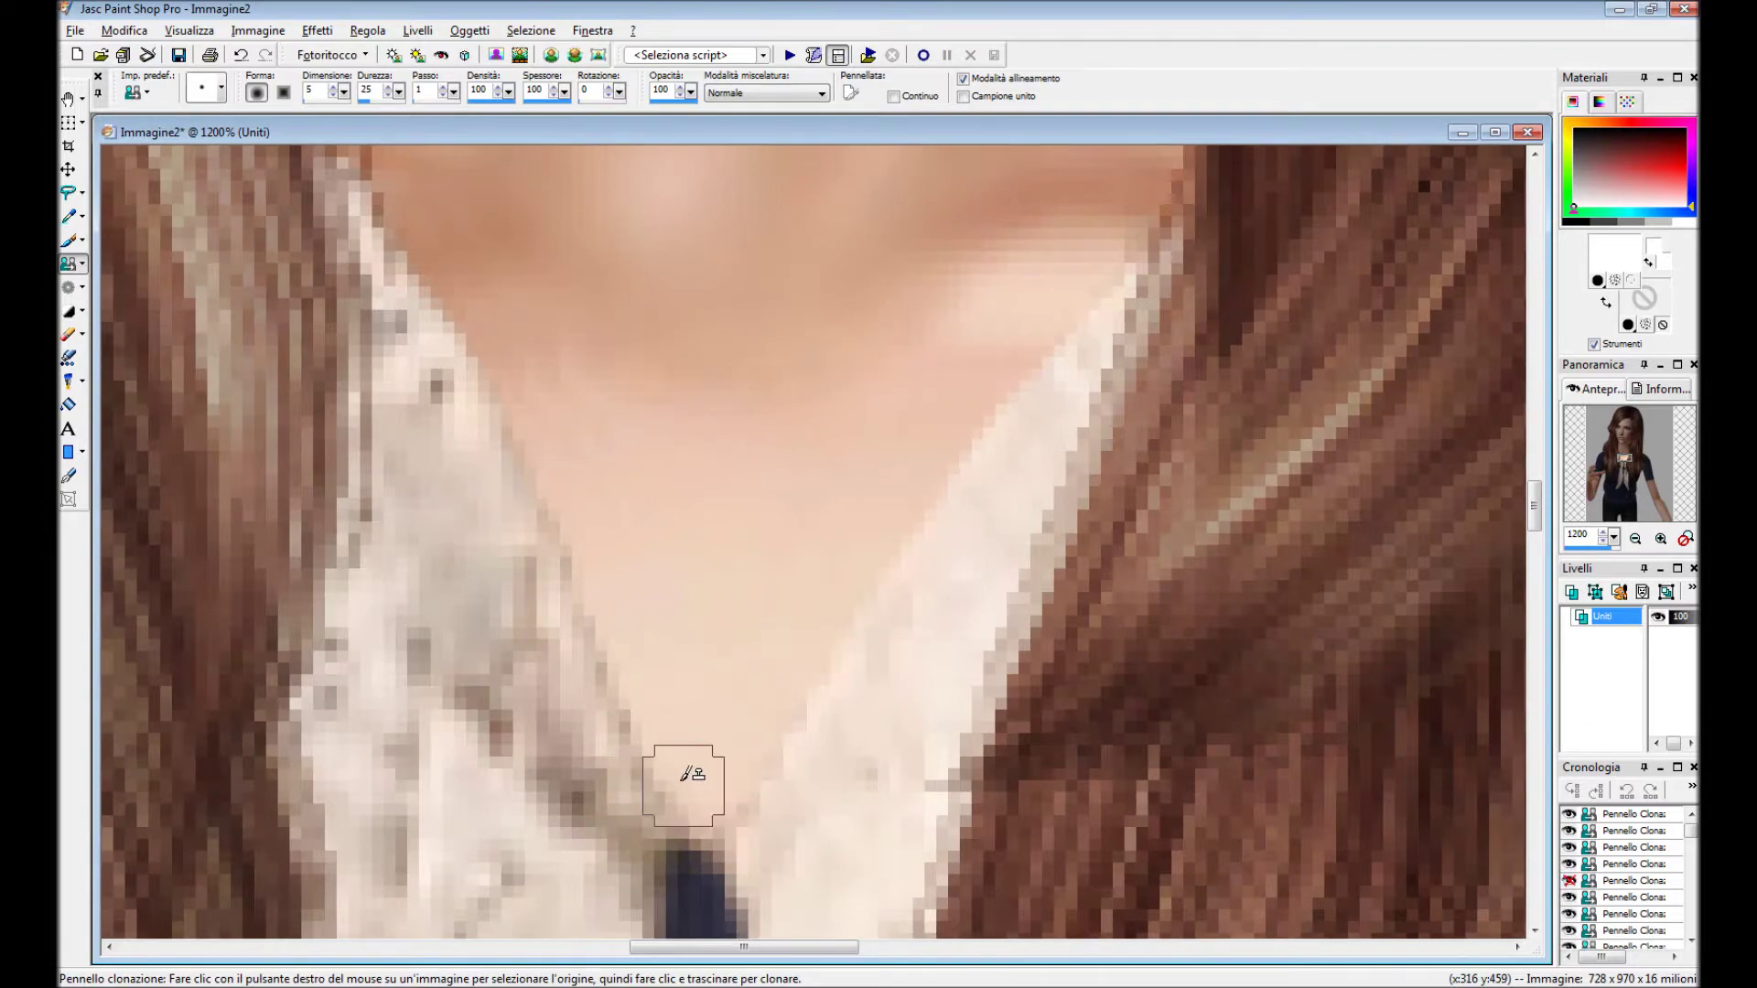
pyautogui.scroll(-2, 458, 223)
pyautogui.click(67, 286)
pyautogui.moveTo(881, 283); pyautogui.dragTo(980, 478)
pyautogui.scroll(3, 980, 479)
pyautogui.scroll(3, 668, 404)
pyautogui.scroll(-1, 667, 628)
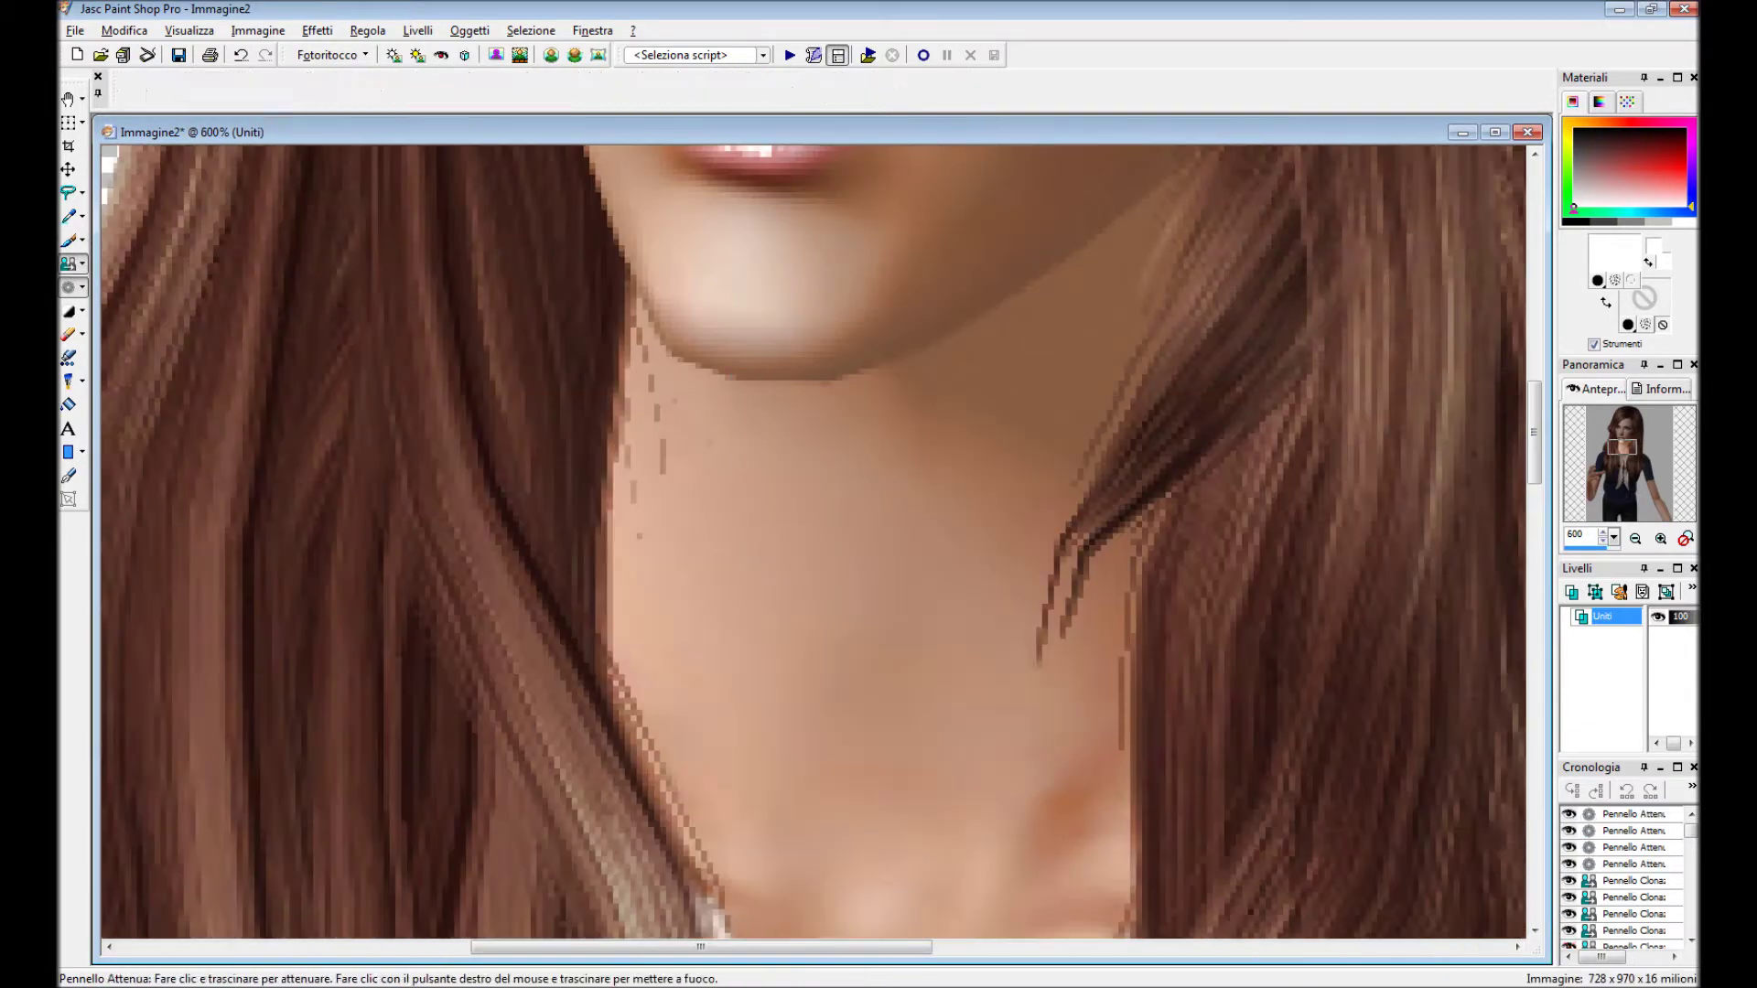
# Clone over the dash marks on the neck.
pyautogui.click(69, 266)
pyautogui.scroll(3, 631, 316)
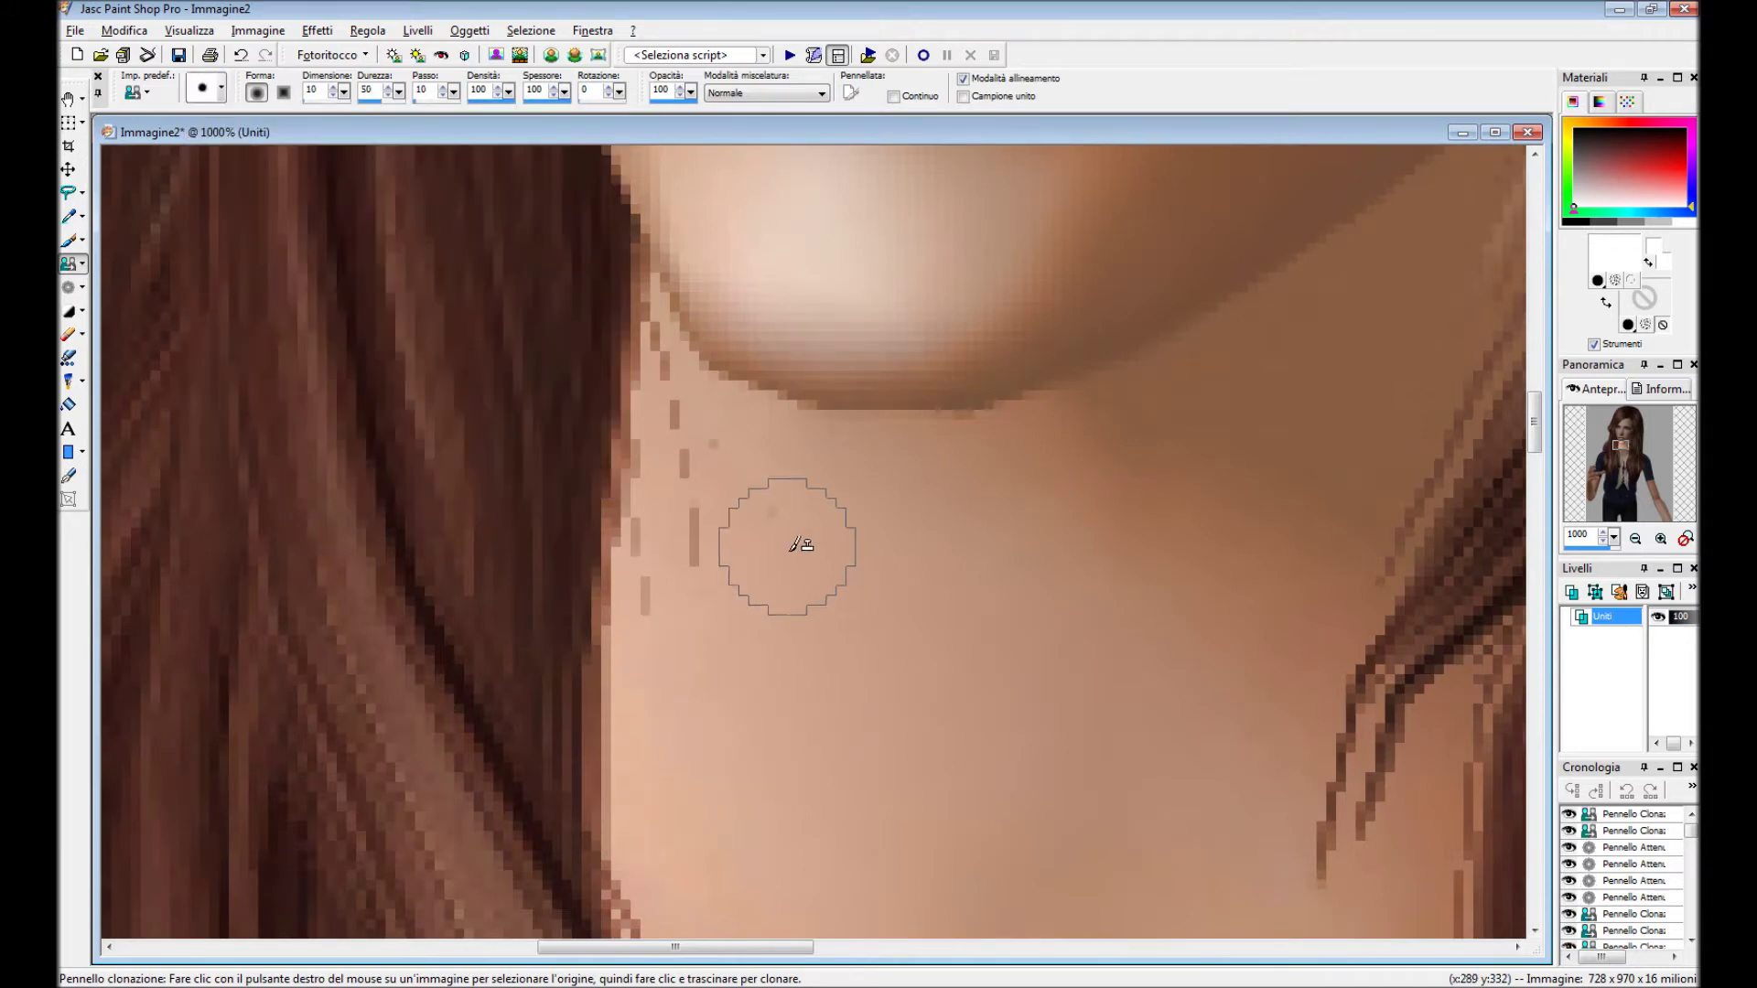
pyautogui.moveTo(737, 635); pyautogui.dragTo(698, 525)
pyautogui.scroll(1, 599, 419)
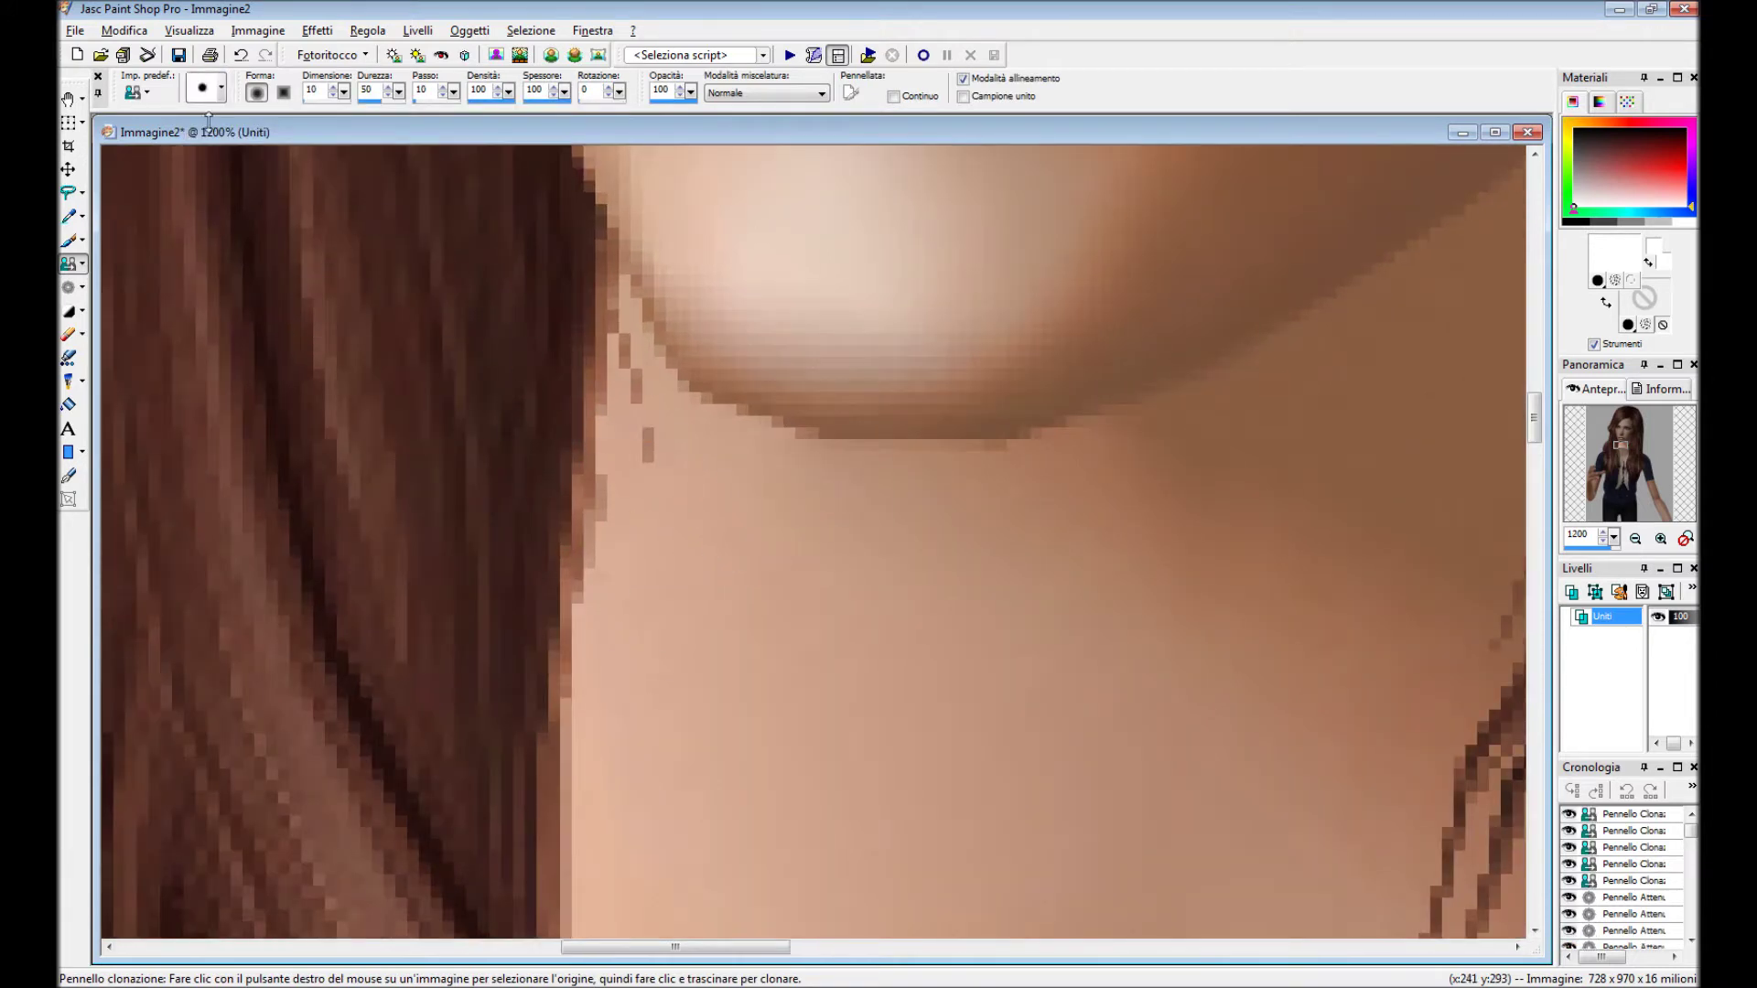
# With a smaller, softer clone tip, cover the harsh chin-shadow edge with skin tone.
pyautogui.click(221, 89)
pyautogui.click(210, 137)
pyautogui.scroll(1, 765, 471)
pyautogui.scroll(-1, 882, 639)
pyautogui.scroll(-1, 863, 616)
pyautogui.scroll(-3, 823, 549)
pyautogui.scroll(-2, 798, 475)
pyautogui.scroll(7, 792, 475)
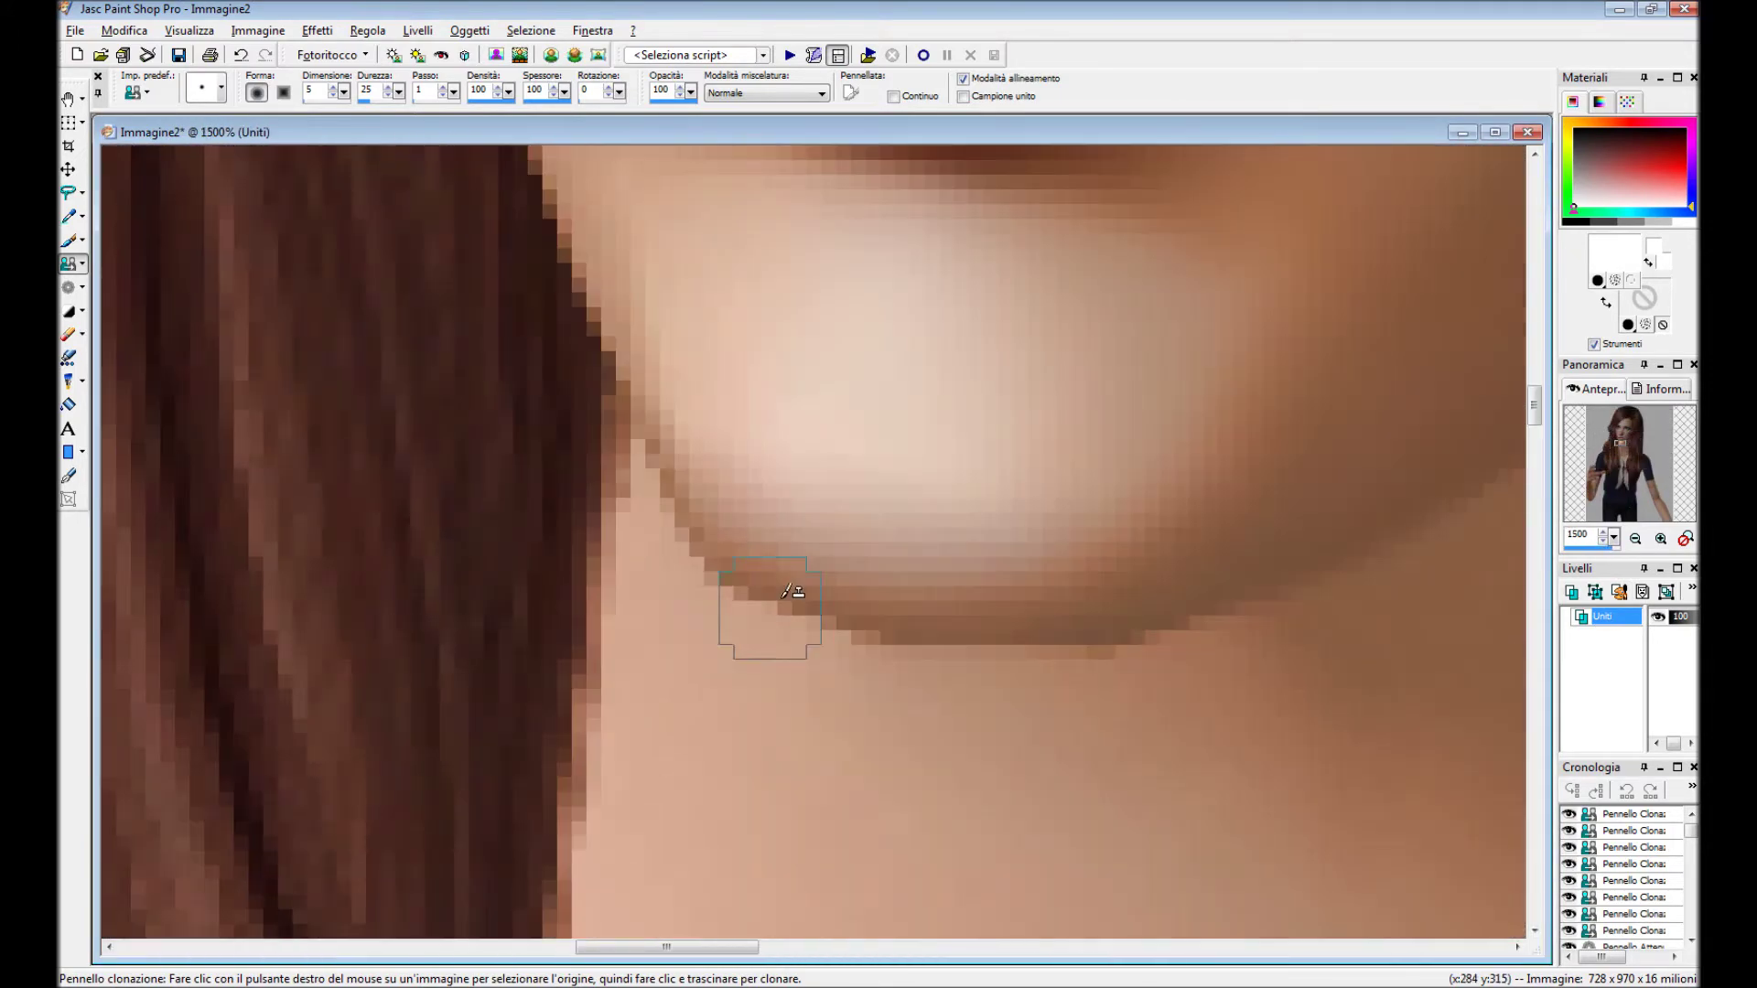
pyautogui.moveTo(729, 615); pyautogui.dragTo(809, 651)
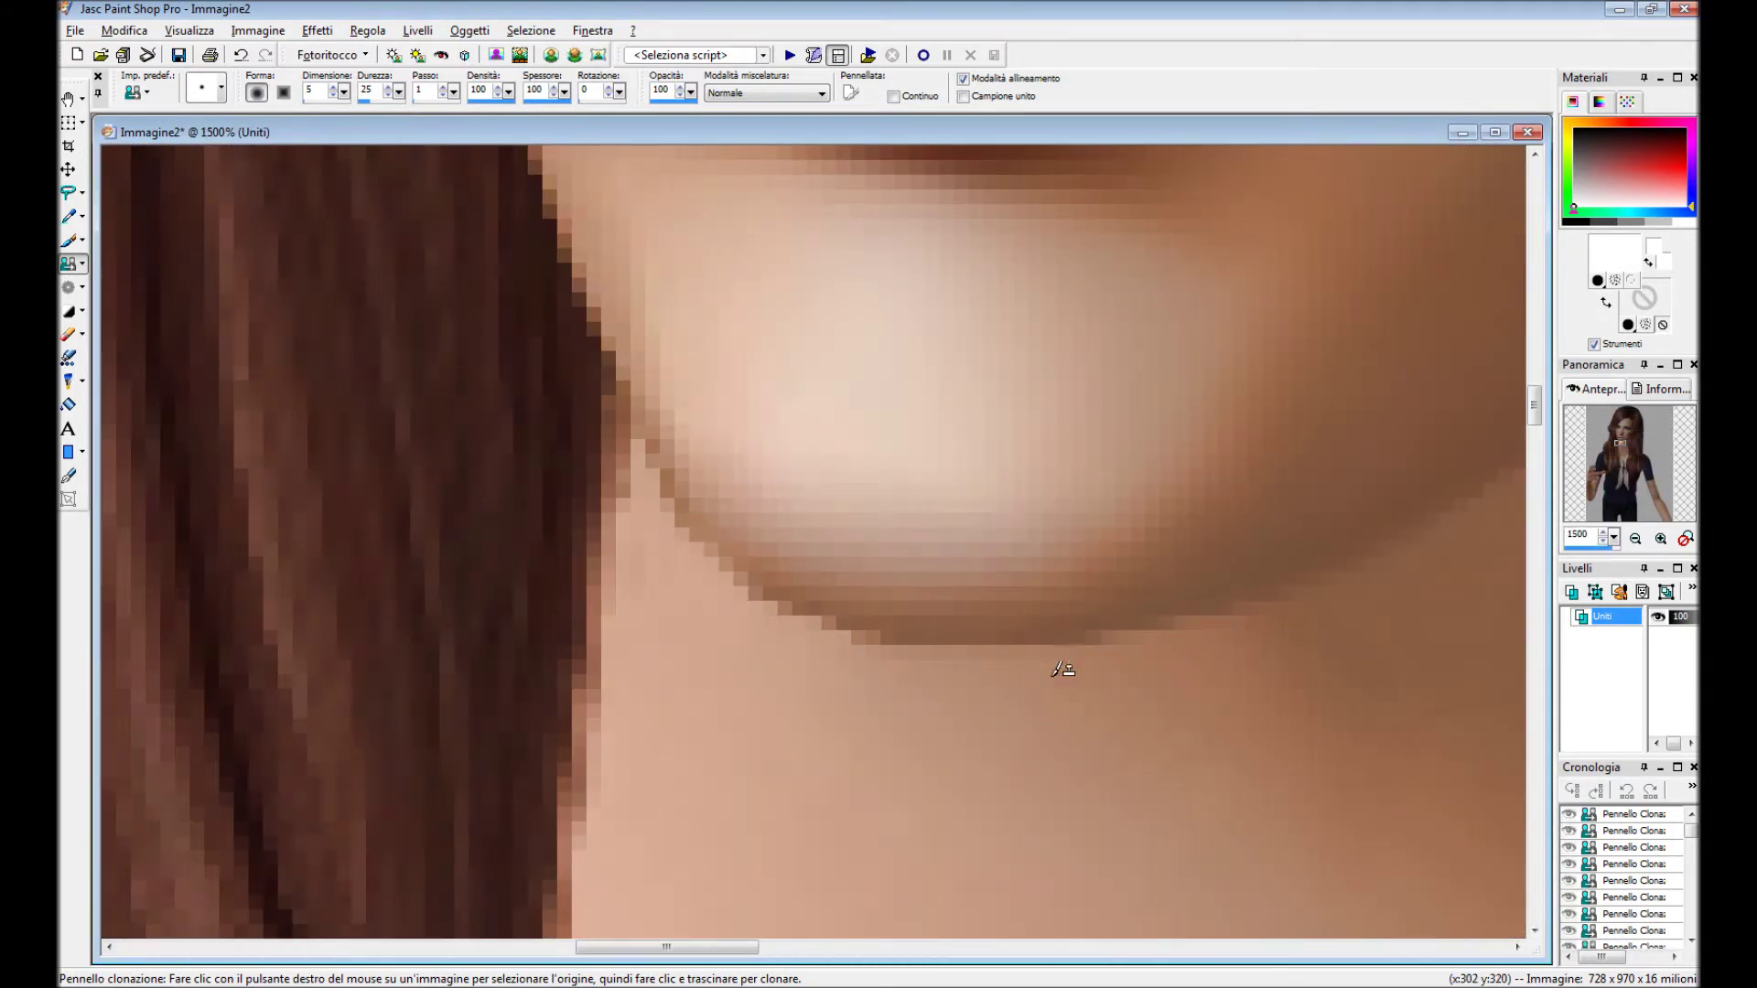
pyautogui.moveTo(1053, 671); pyautogui.dragTo(972, 689)
# Soften the retouched neck area and move the image window right.
pyautogui.scroll(-5, 707, 794)
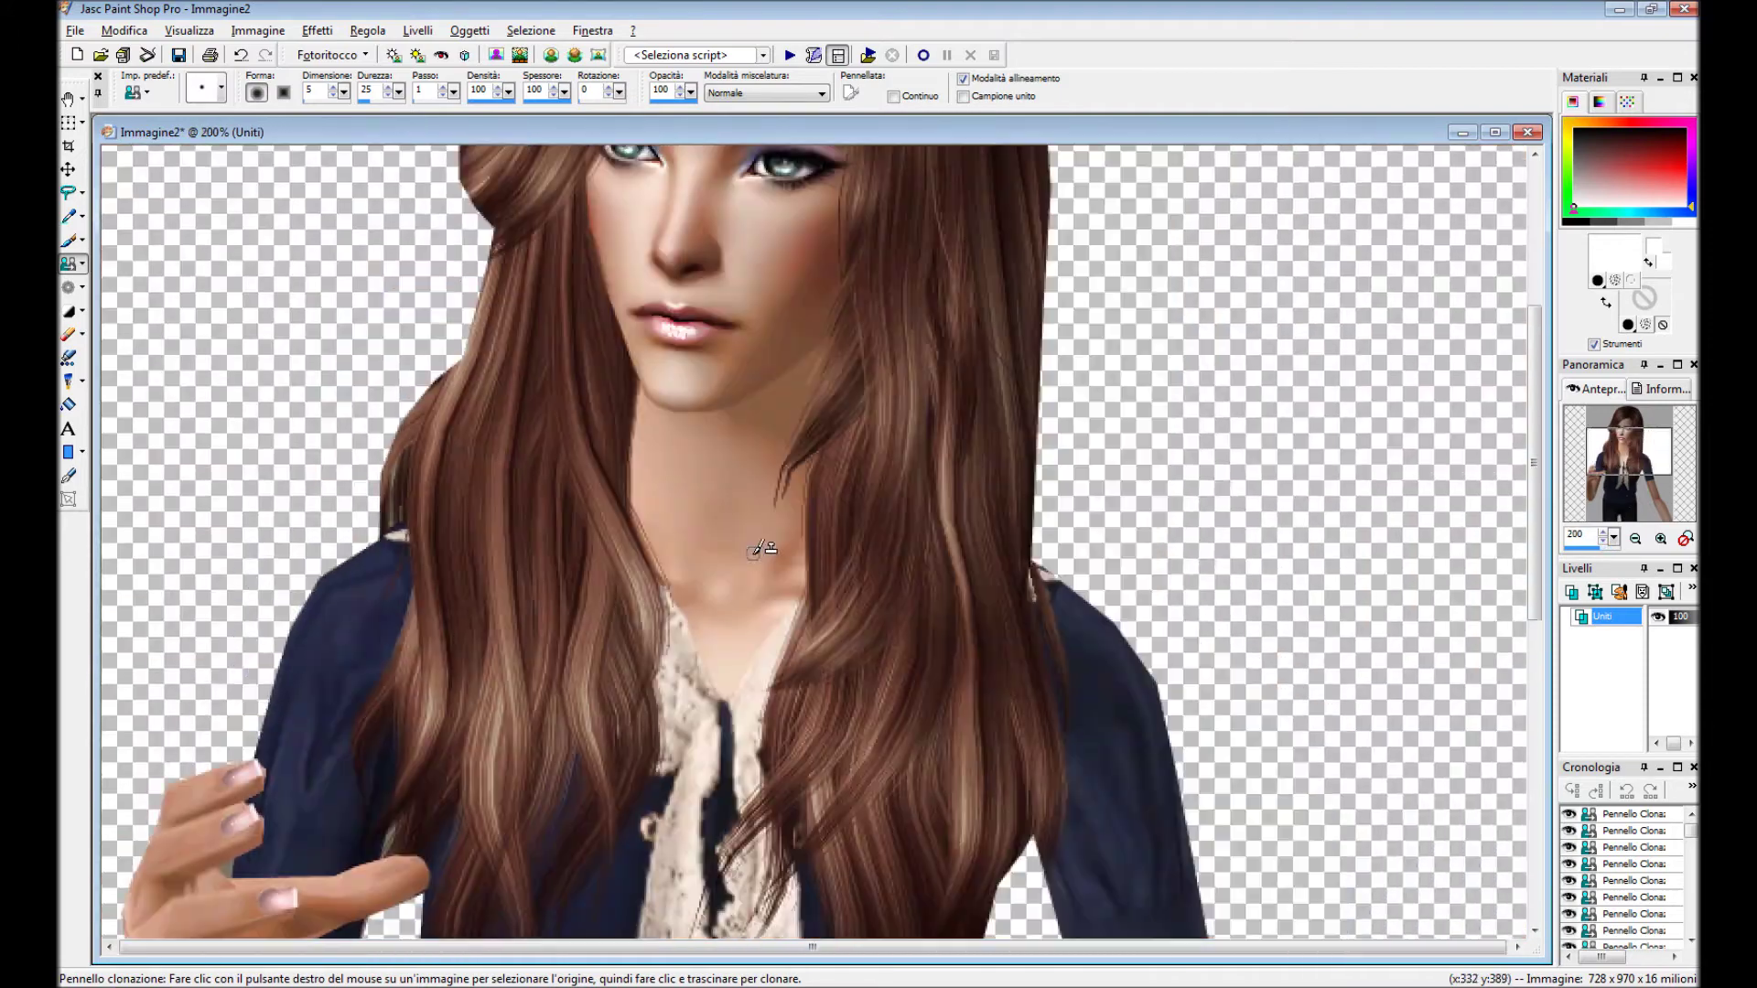
pyautogui.click(69, 286)
pyautogui.scroll(3, 920, 604)
pyautogui.moveTo(717, 590); pyautogui.dragTo(732, 604)
pyautogui.scroll(-3, 732, 594)
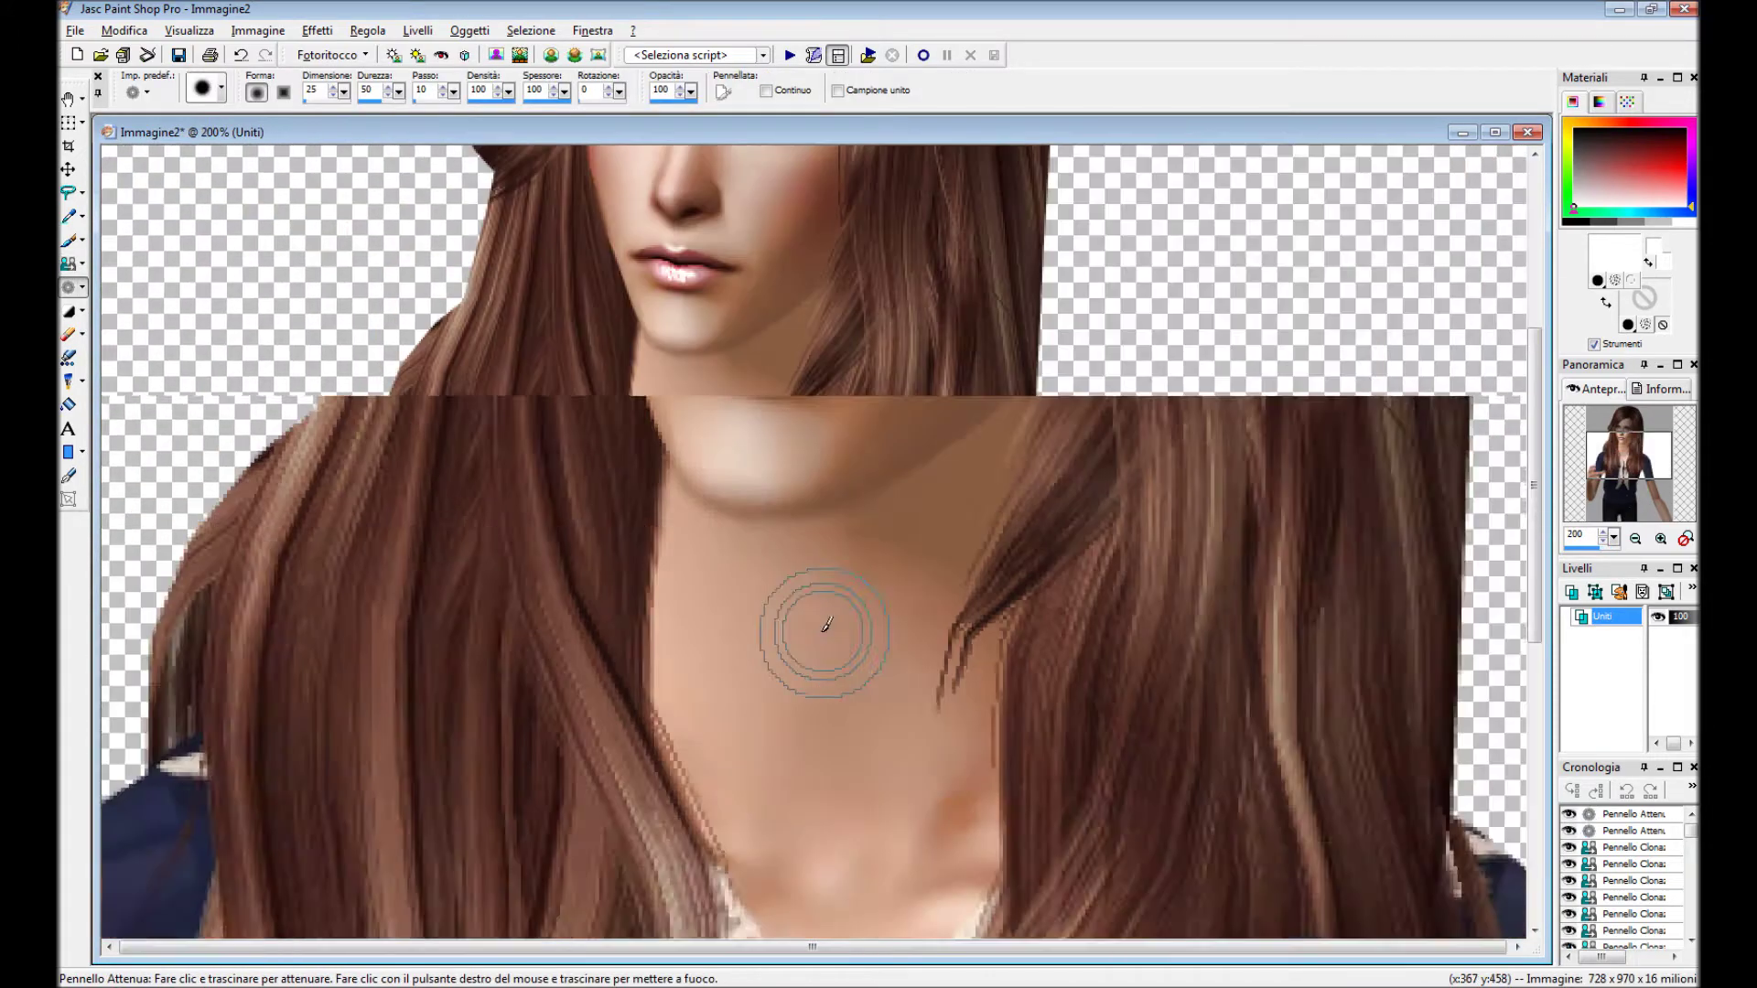
pyautogui.scroll(-2, 740, 567)
pyautogui.moveTo(555, 142); pyautogui.dragTo(841, 147)
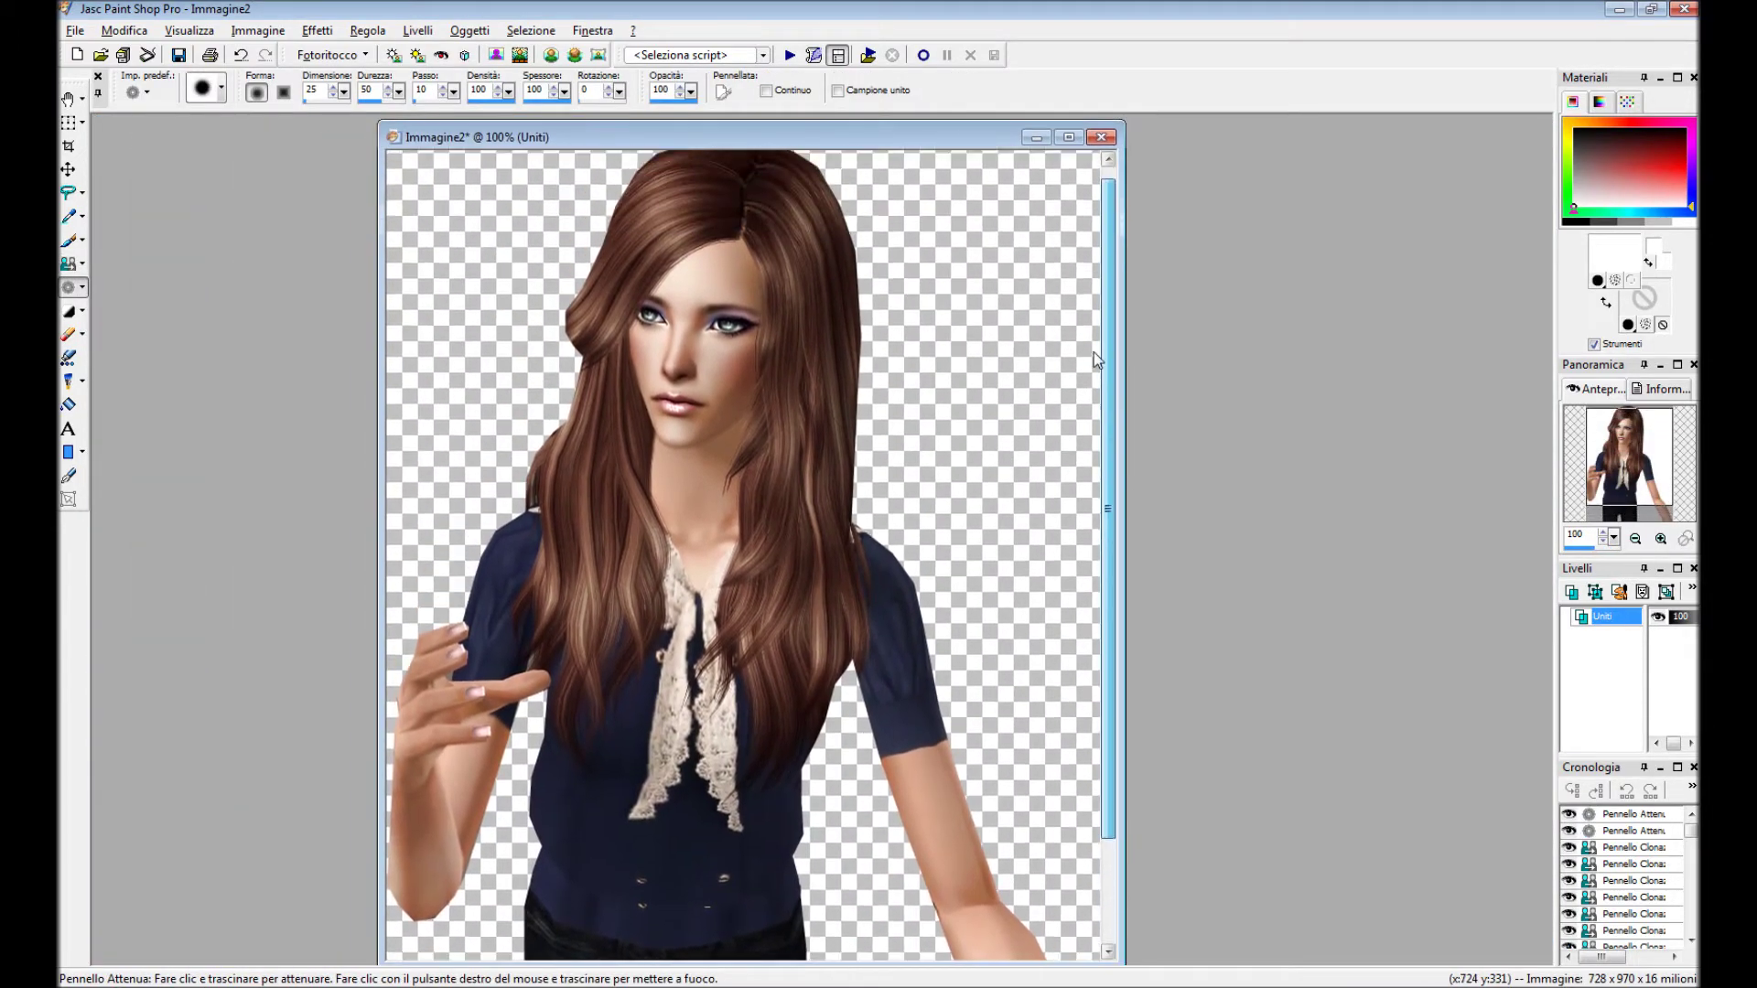
# Remove the jagged mark along the raised arm with the Scratch Remover.
pyautogui.click(69, 264)
pyautogui.scroll(3, 586, 677)
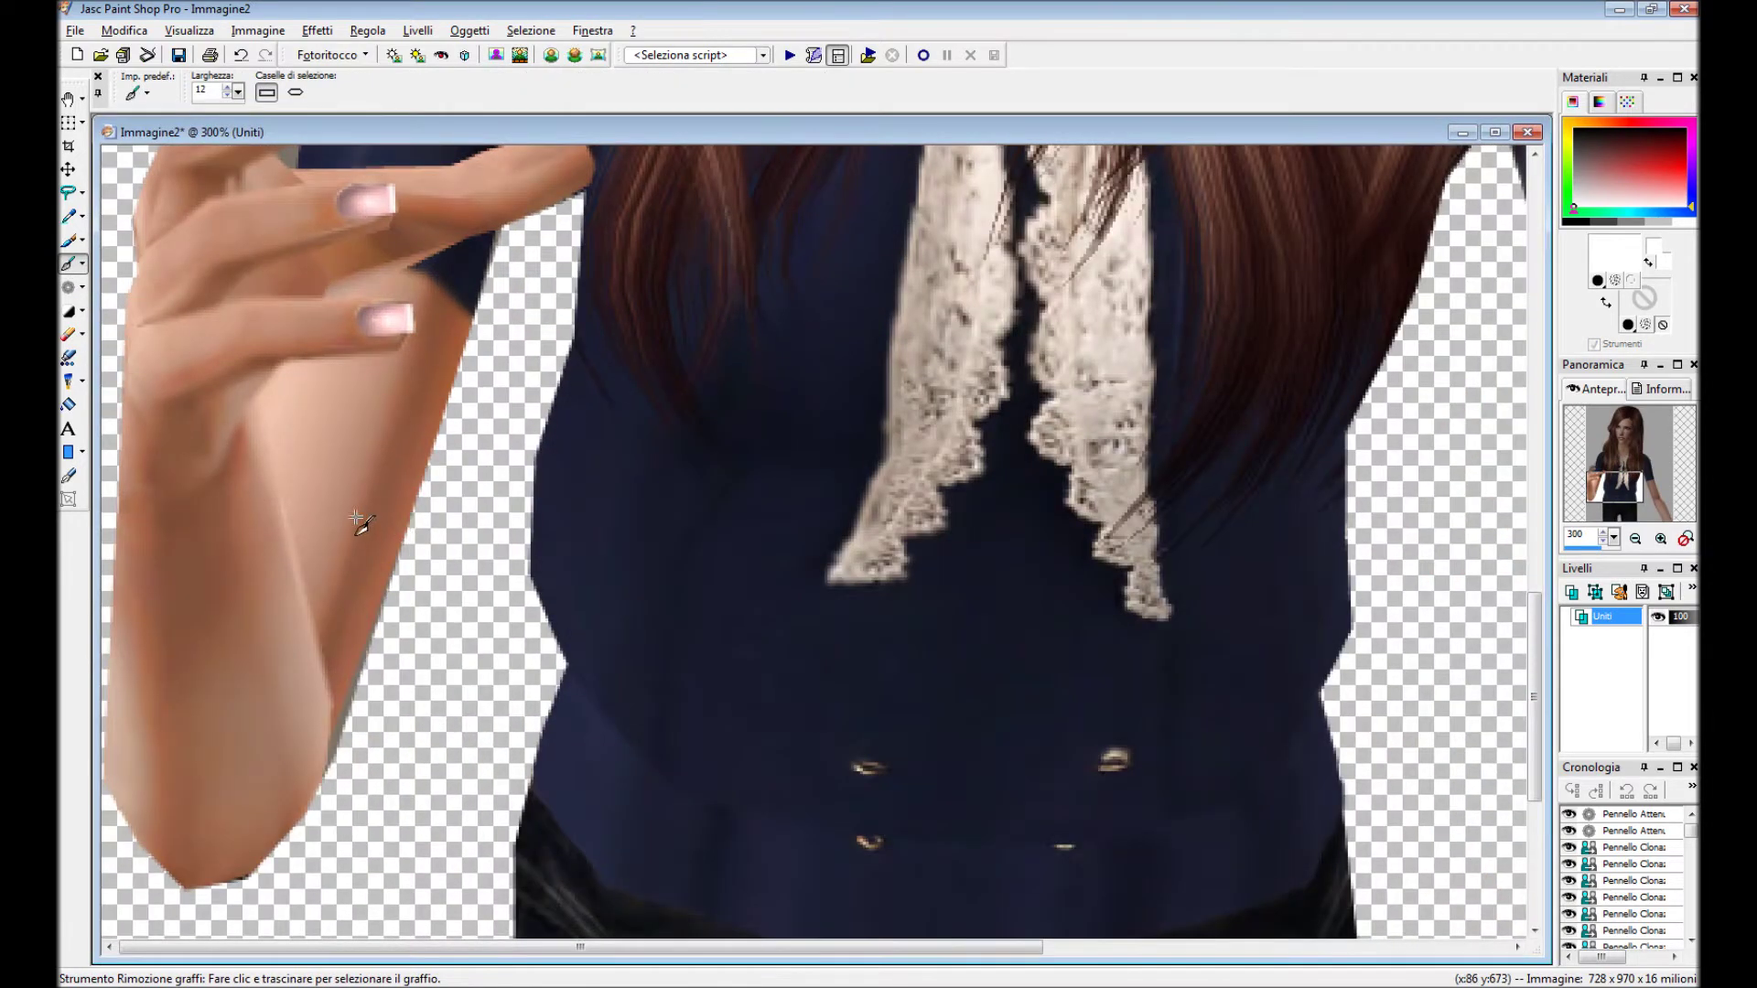
pyautogui.scroll(1, 353, 510)
pyautogui.moveTo(243, 551); pyautogui.dragTo(283, 725)
pyautogui.scroll(1, 821, 396)
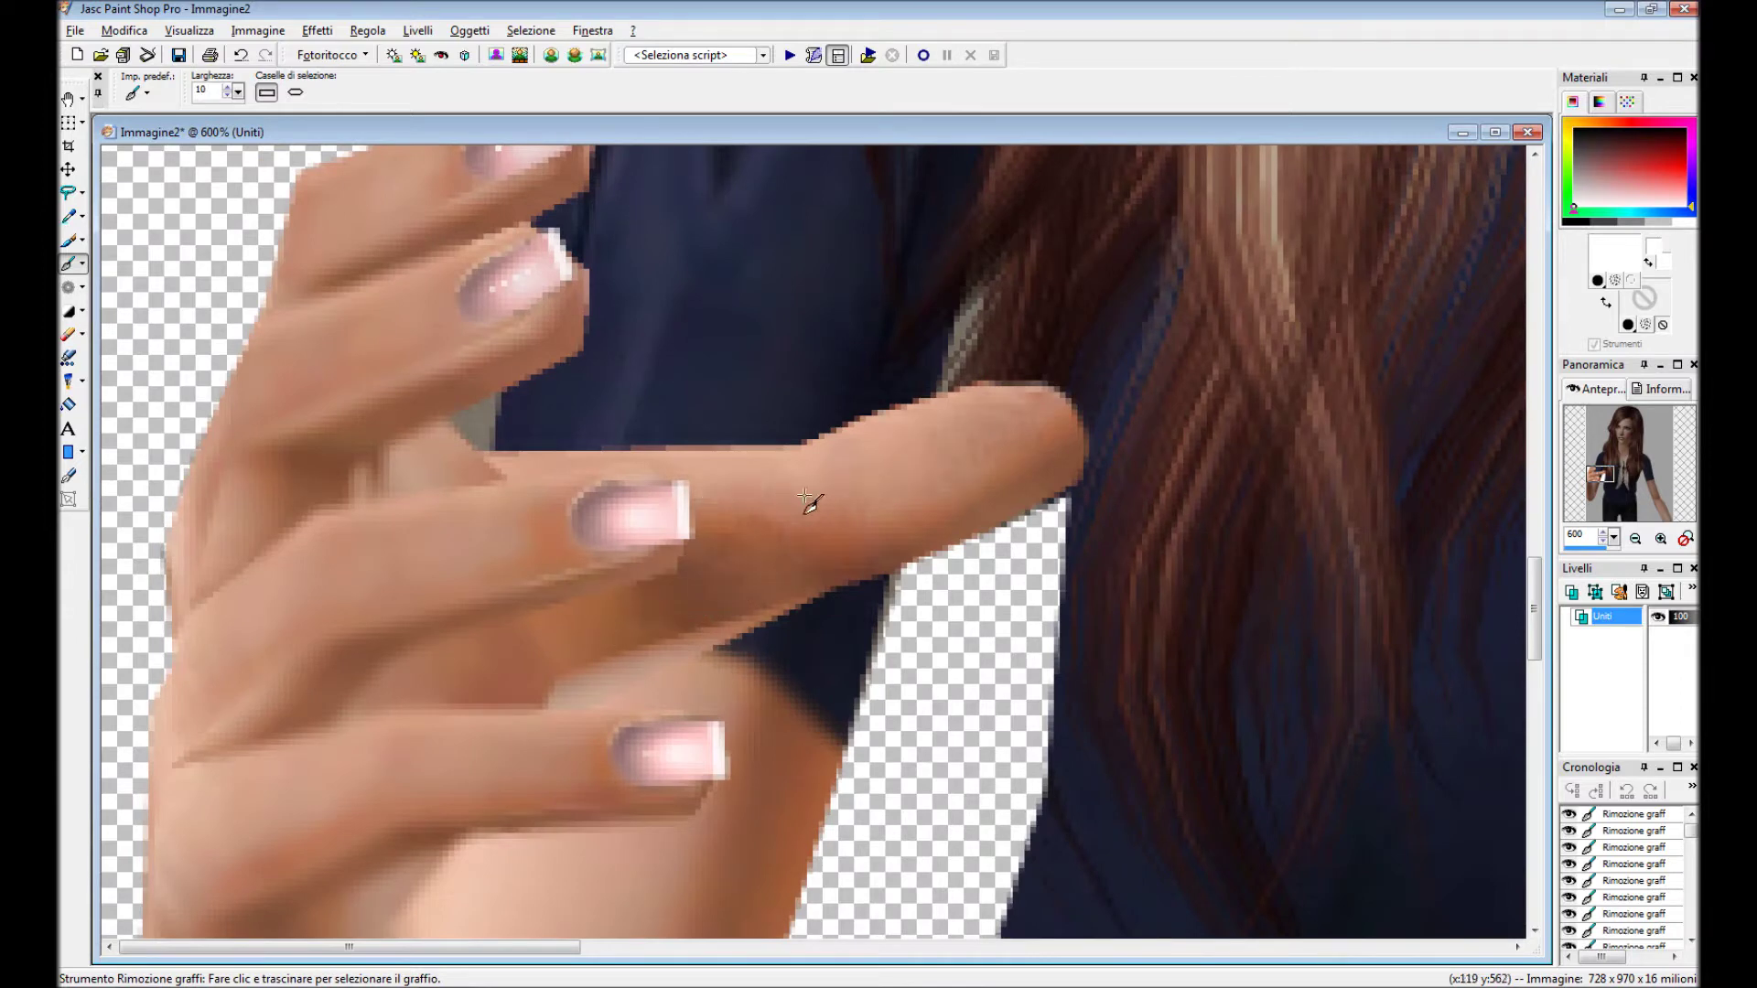
pyautogui.scroll(-1, 343, 567)
pyautogui.scroll(1, 409, 520)
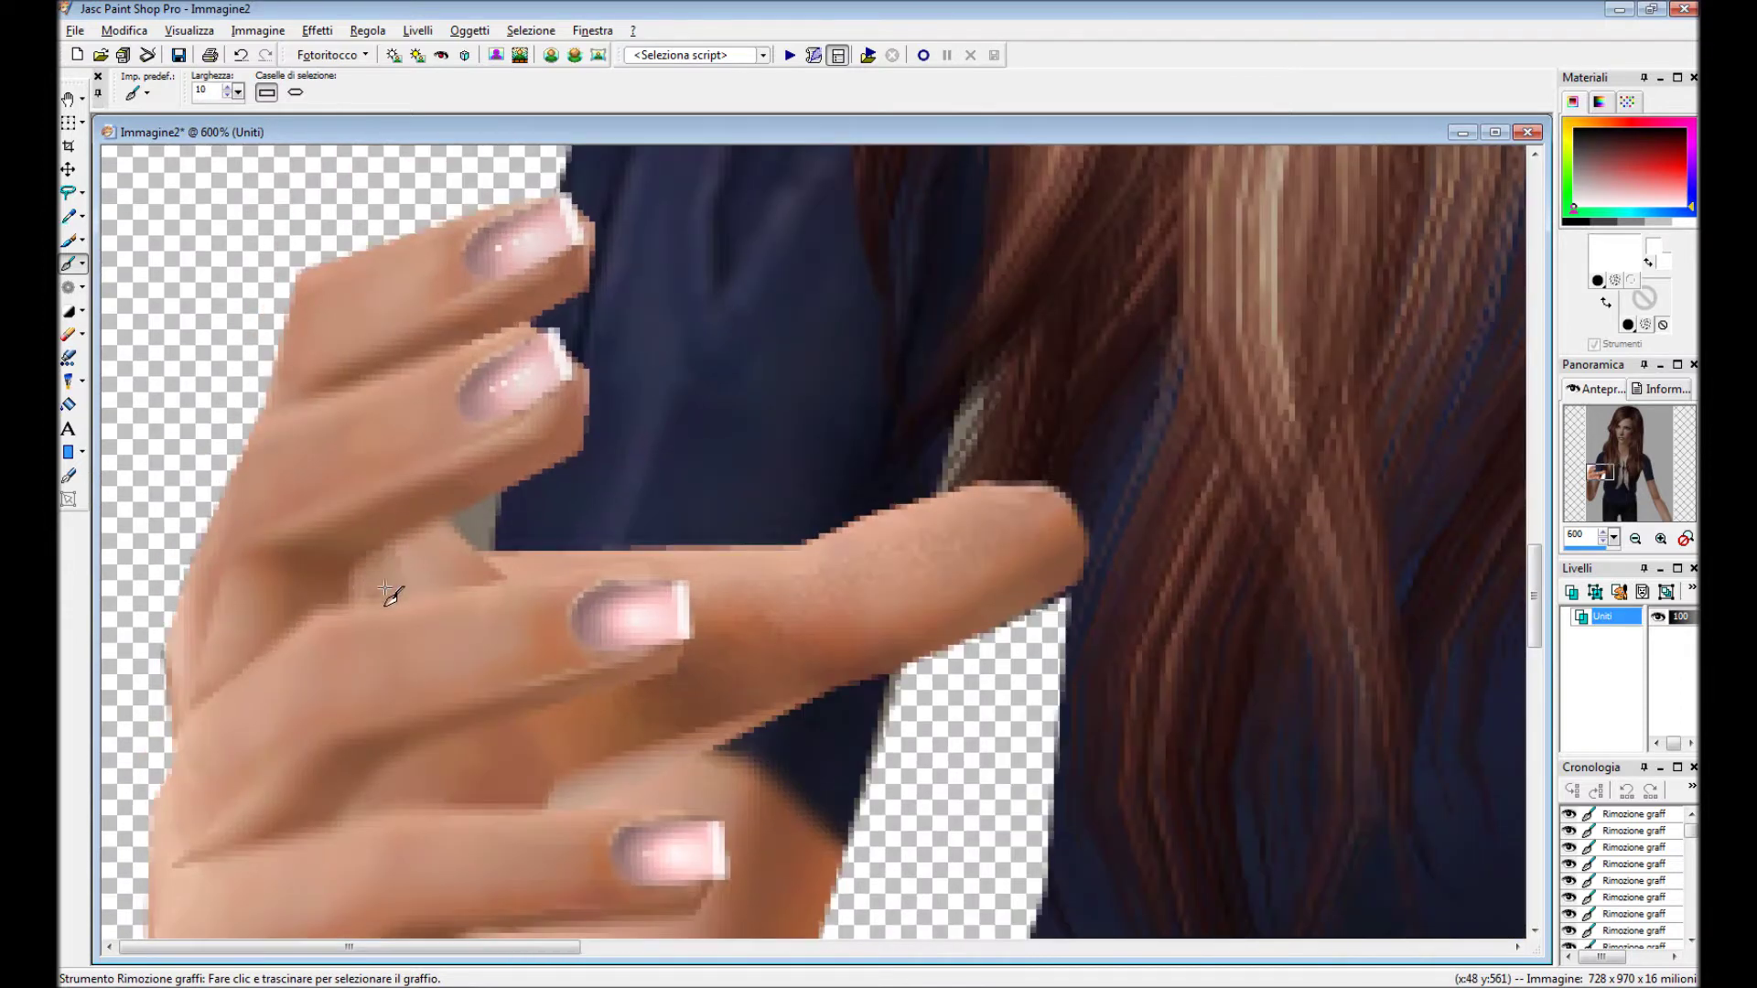
# Switch to the Soften Brush for the fingers and reposition the view of the figure.
pyautogui.press('r')
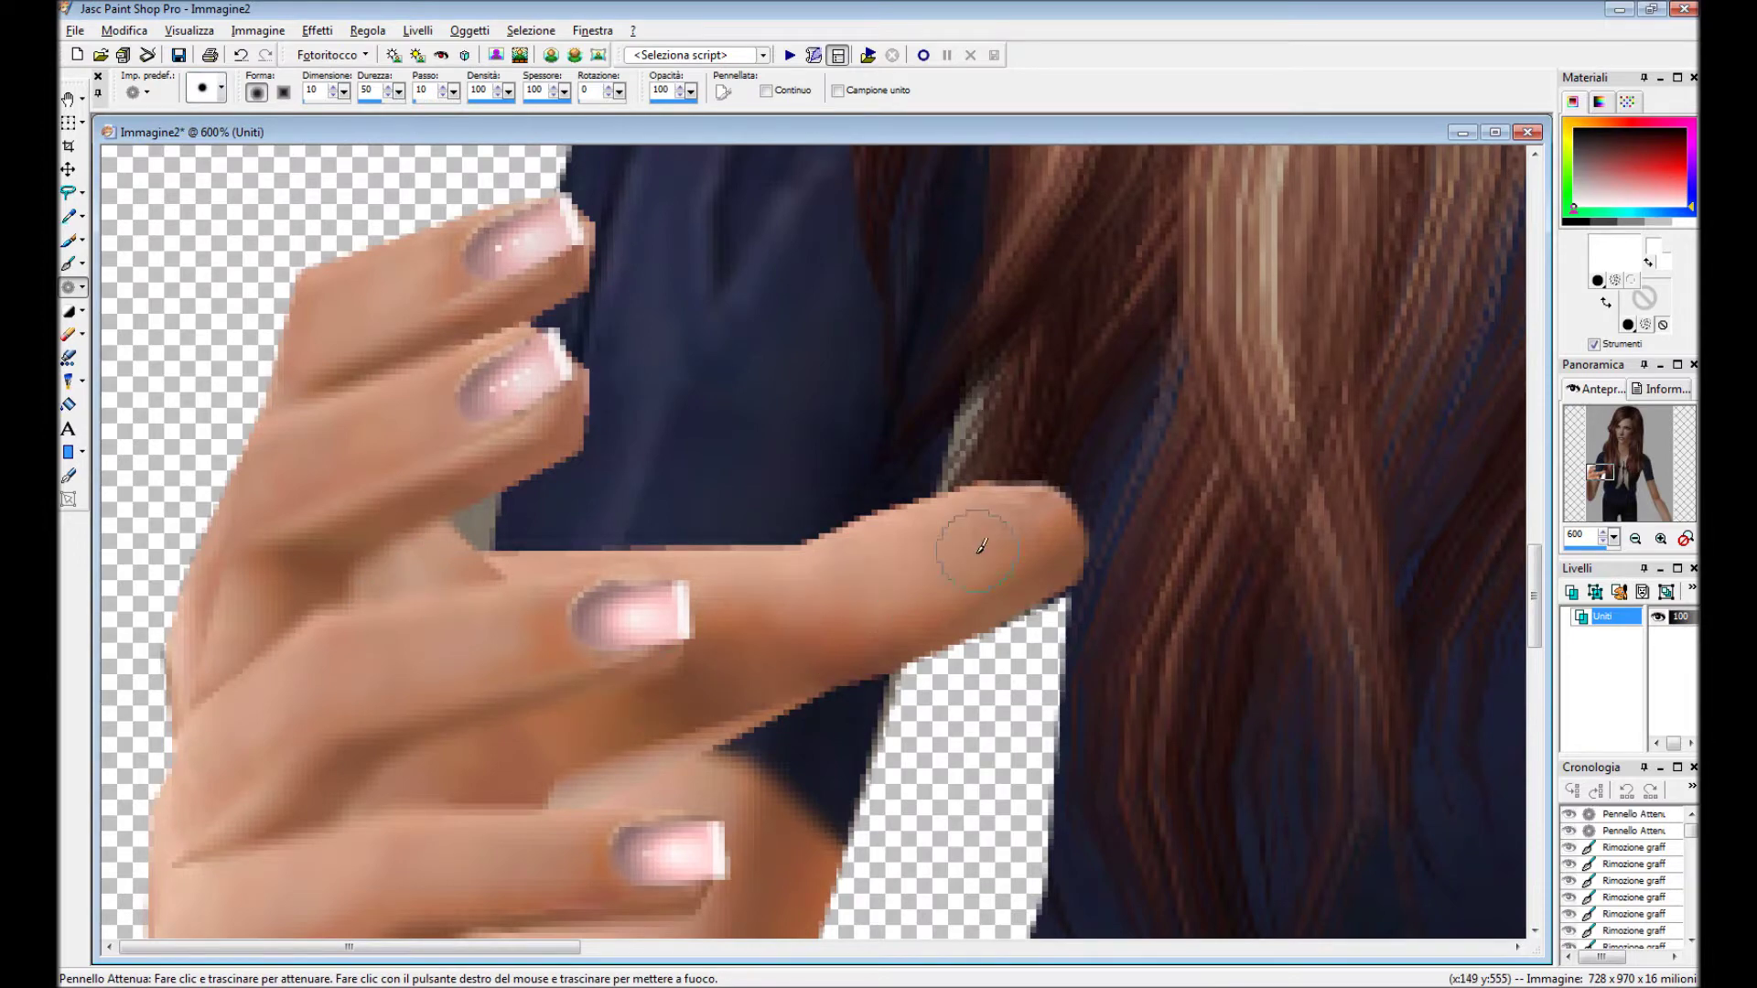
pyautogui.scroll(-2, 966, 540)
pyautogui.scroll(-1, 167, 876)
pyautogui.scroll(-1, 192, 696)
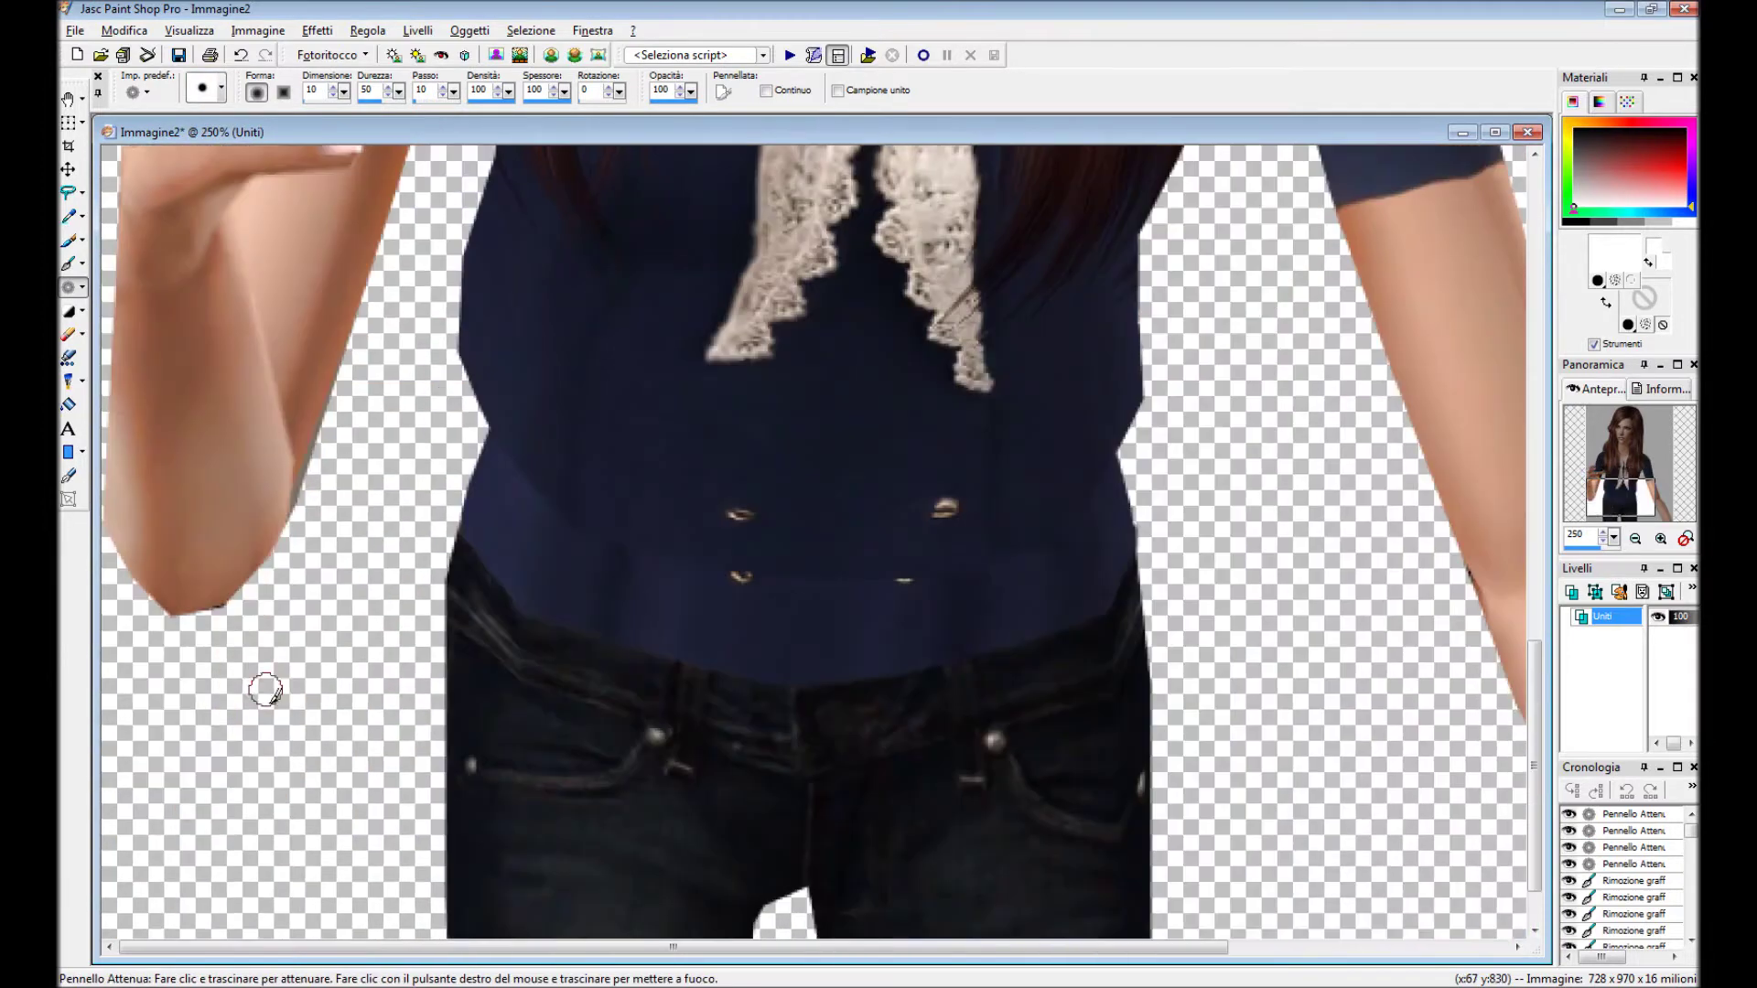
pyautogui.scroll(-1, 219, 583)
pyautogui.moveTo(458, 132); pyautogui.dragTo(730, 134)
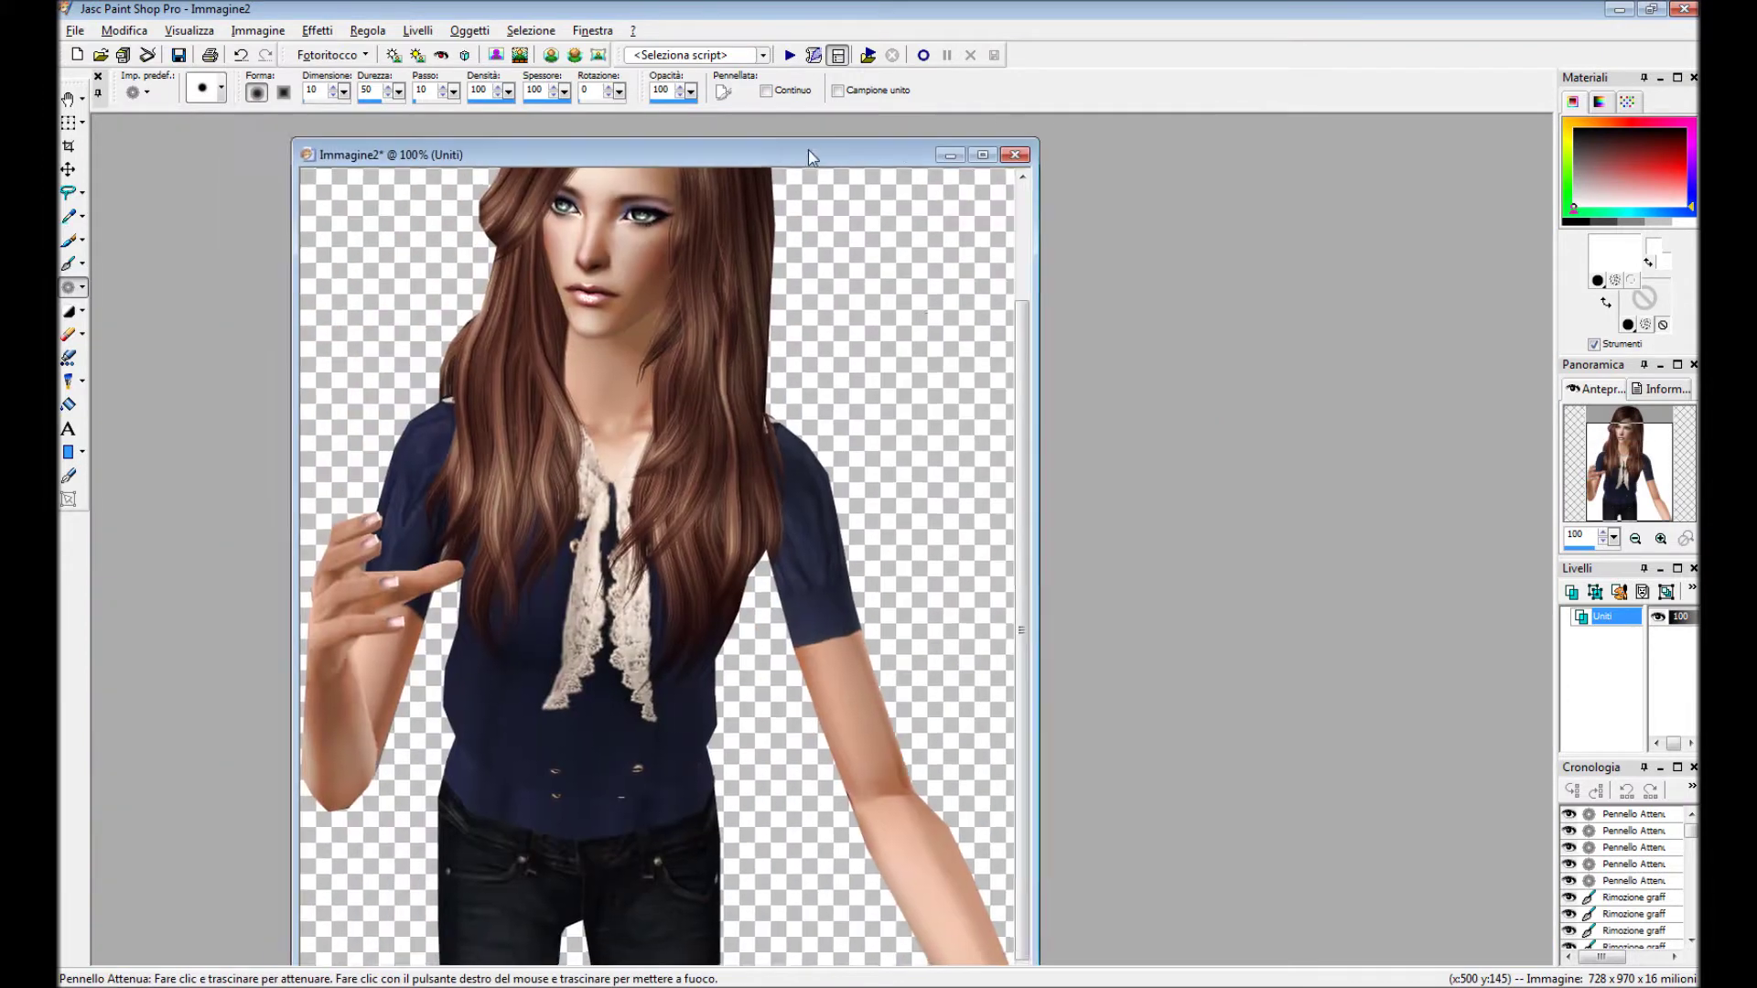
pyautogui.scroll(3, 1032, 177)
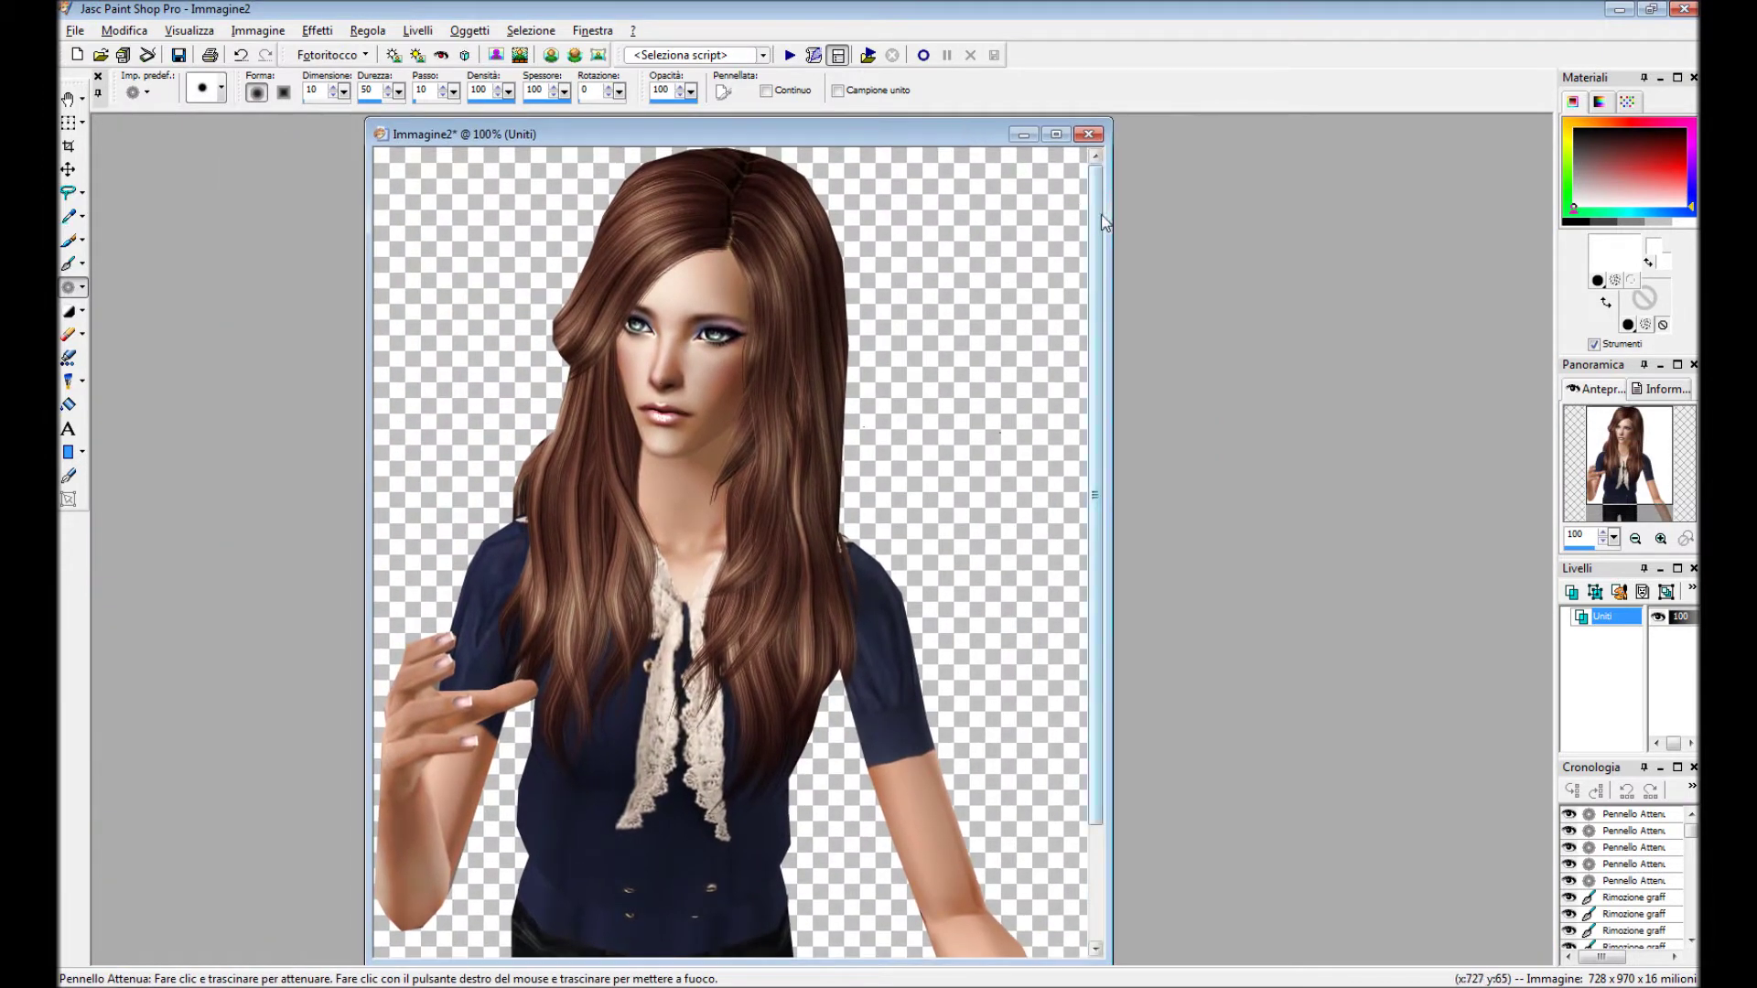
# Reshape the shoulder and sleeve outline with two Warp Brush strokes.
pyautogui.click(81, 240)
pyautogui.click(143, 283)
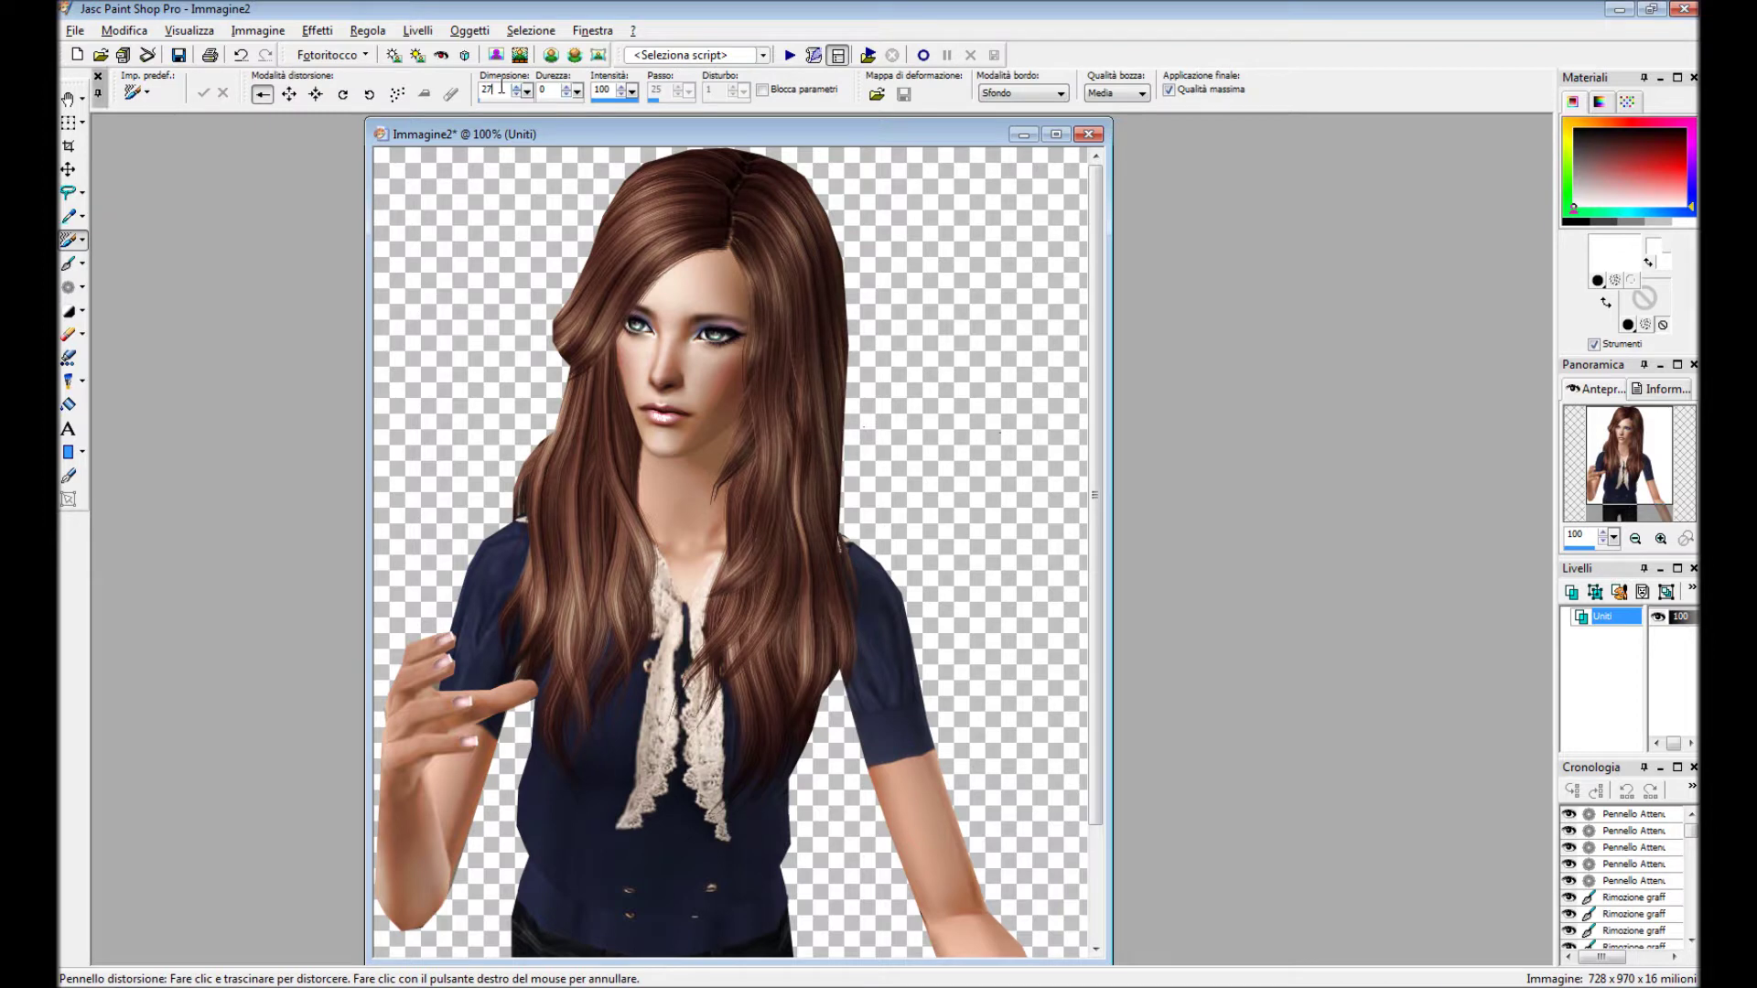
pyautogui.moveTo(899, 550); pyautogui.dragTo(920, 523)
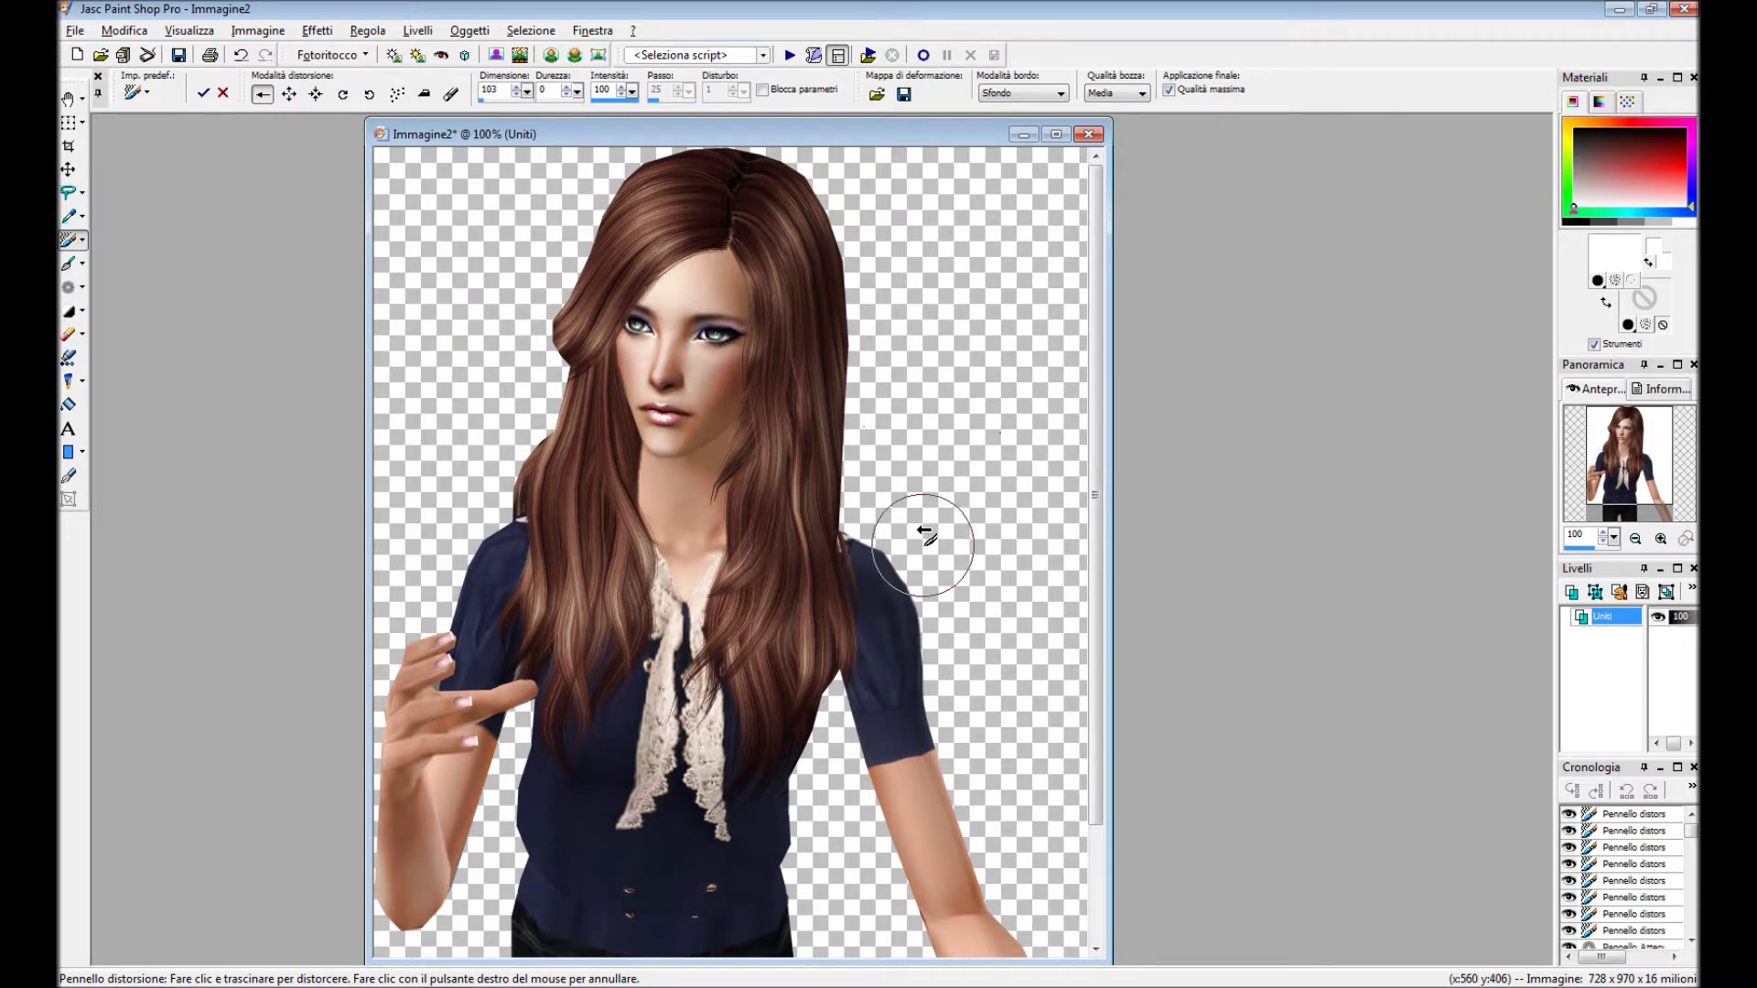
pyautogui.scroll(1, 961, 622)
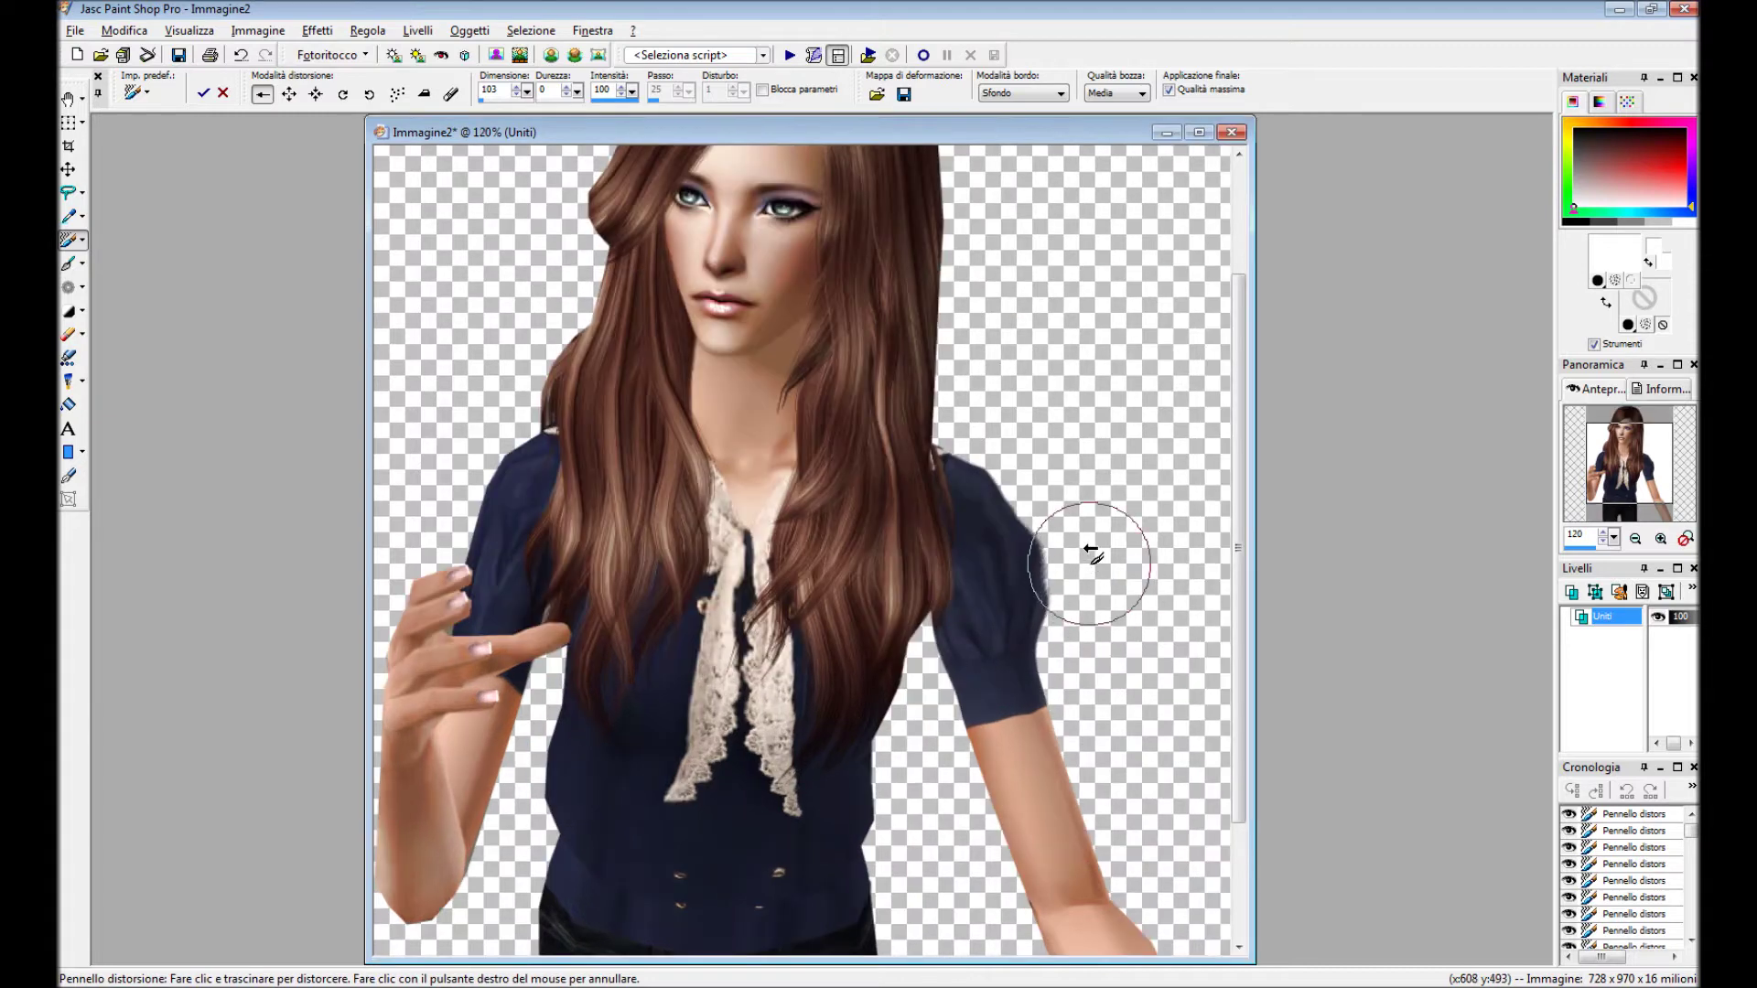
pyautogui.moveTo(1041, 550); pyautogui.dragTo(968, 439)
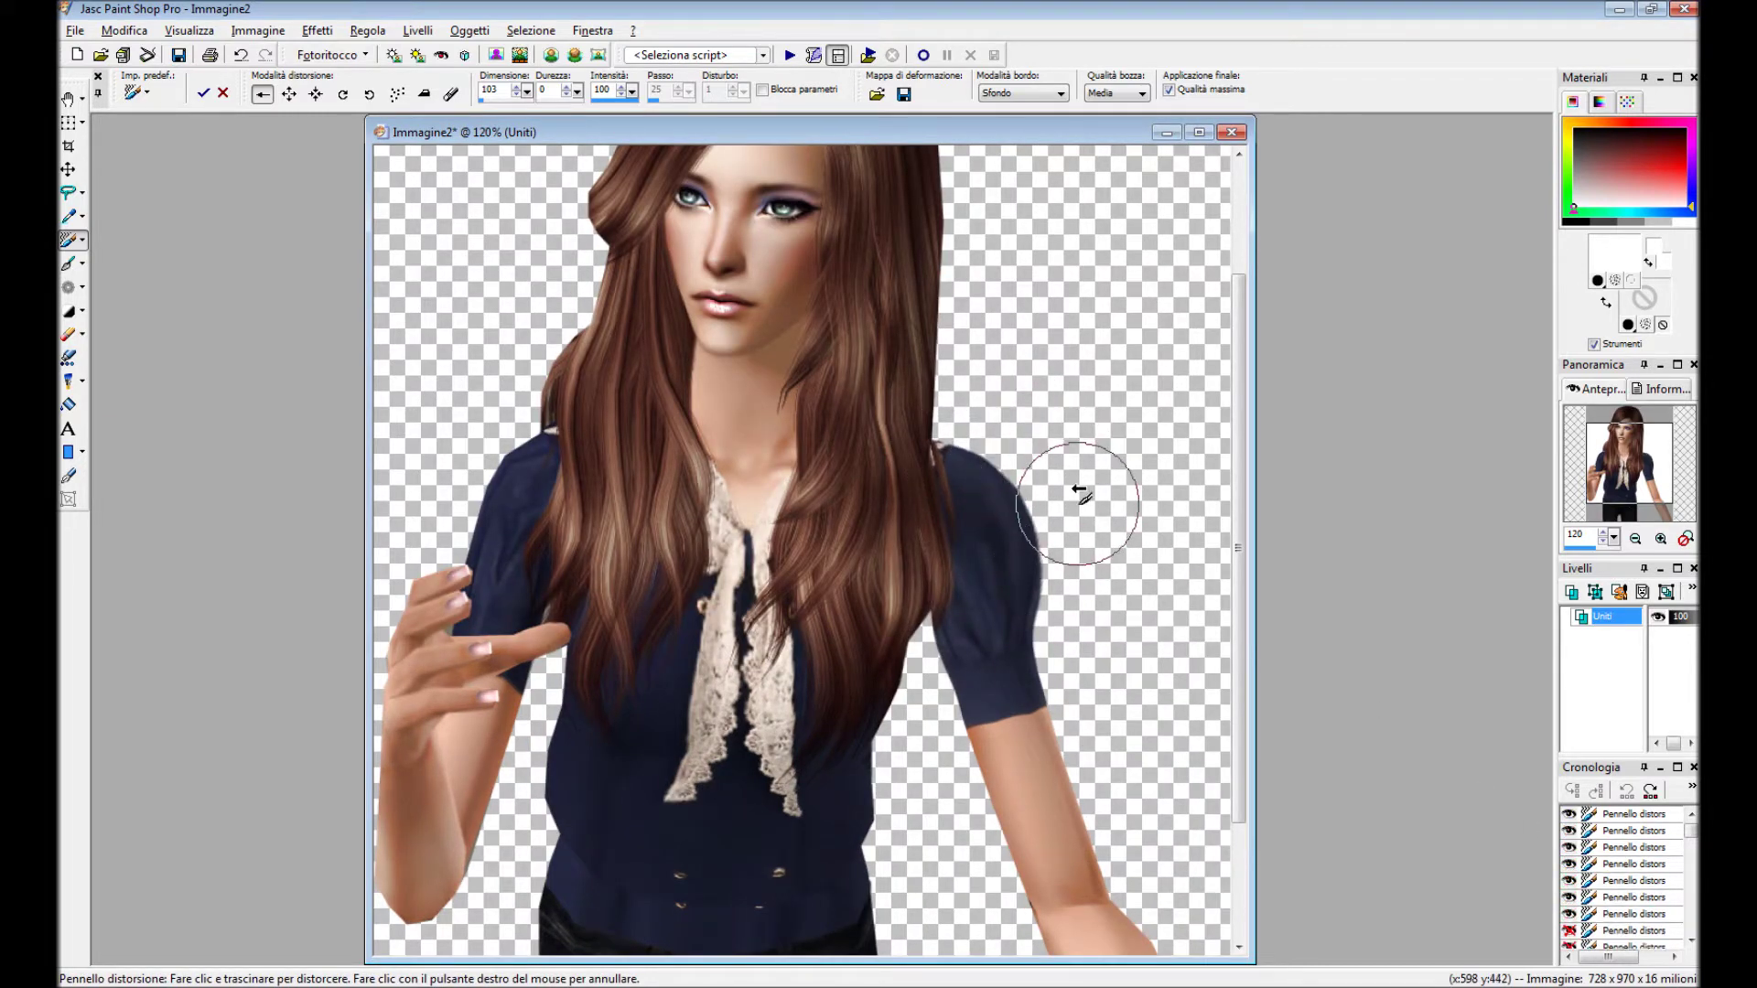
# Review the reshaped silhouette and open the Livelli (Layers) menu.
pyautogui.scroll(1, 1078, 491)
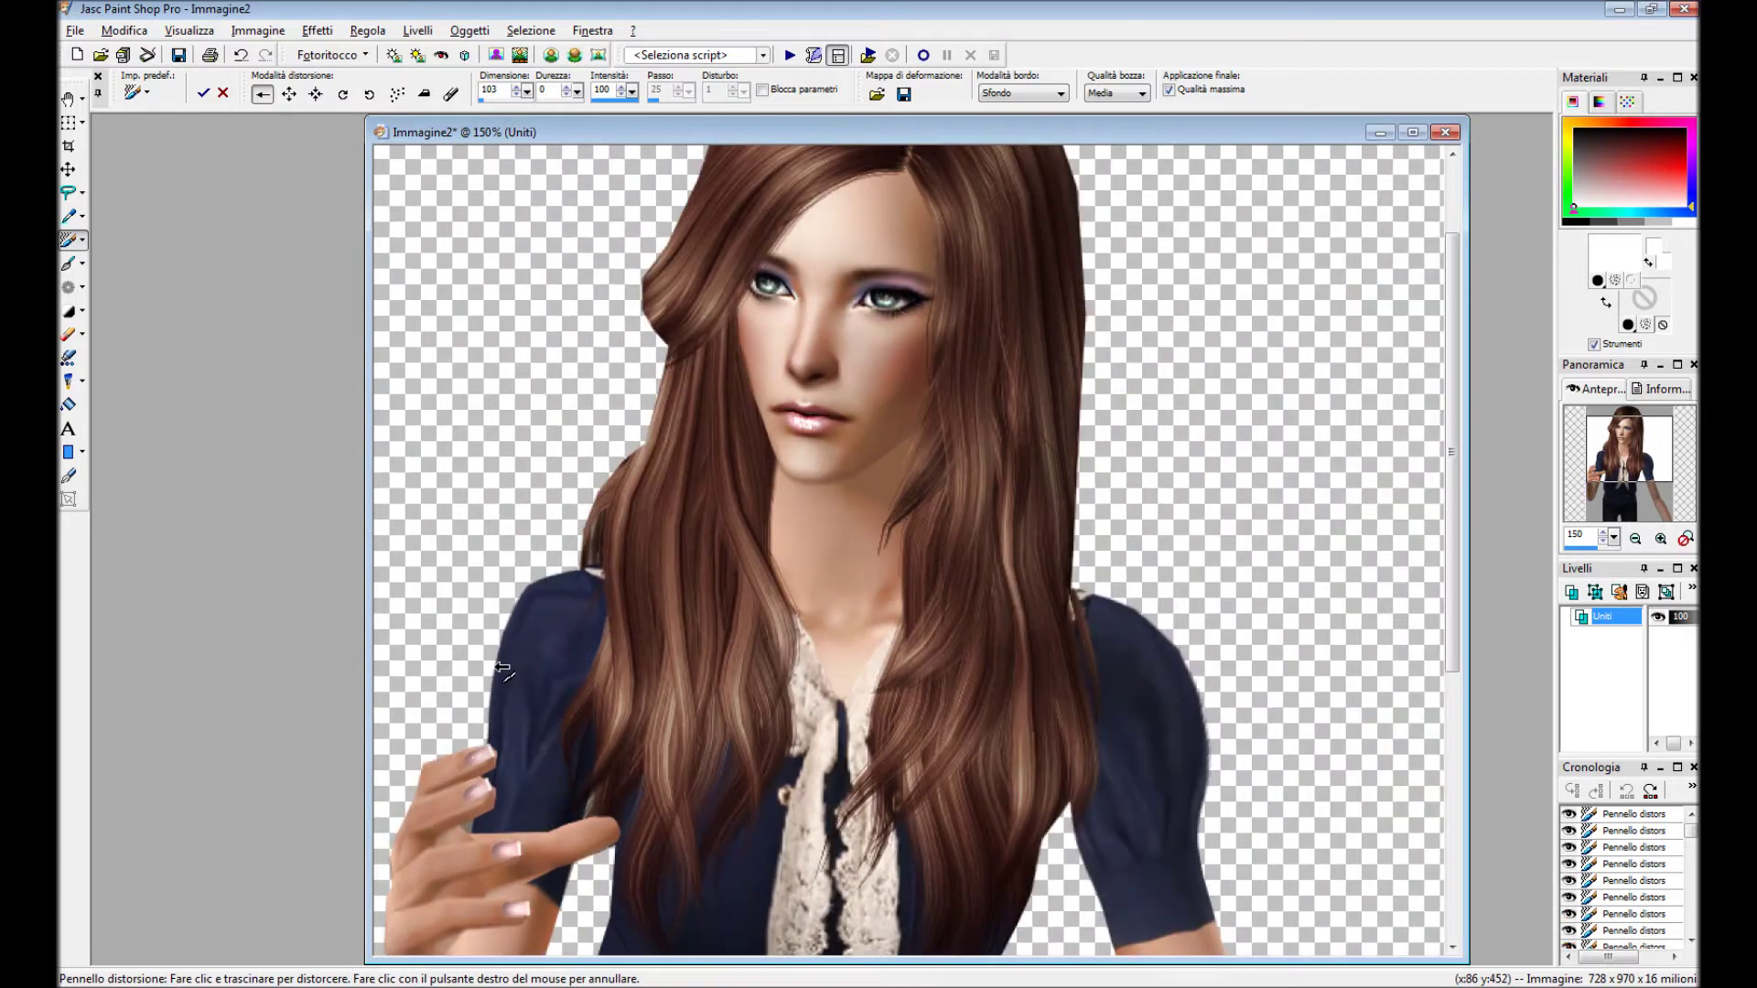
pyautogui.scroll(-2, 970, 455)
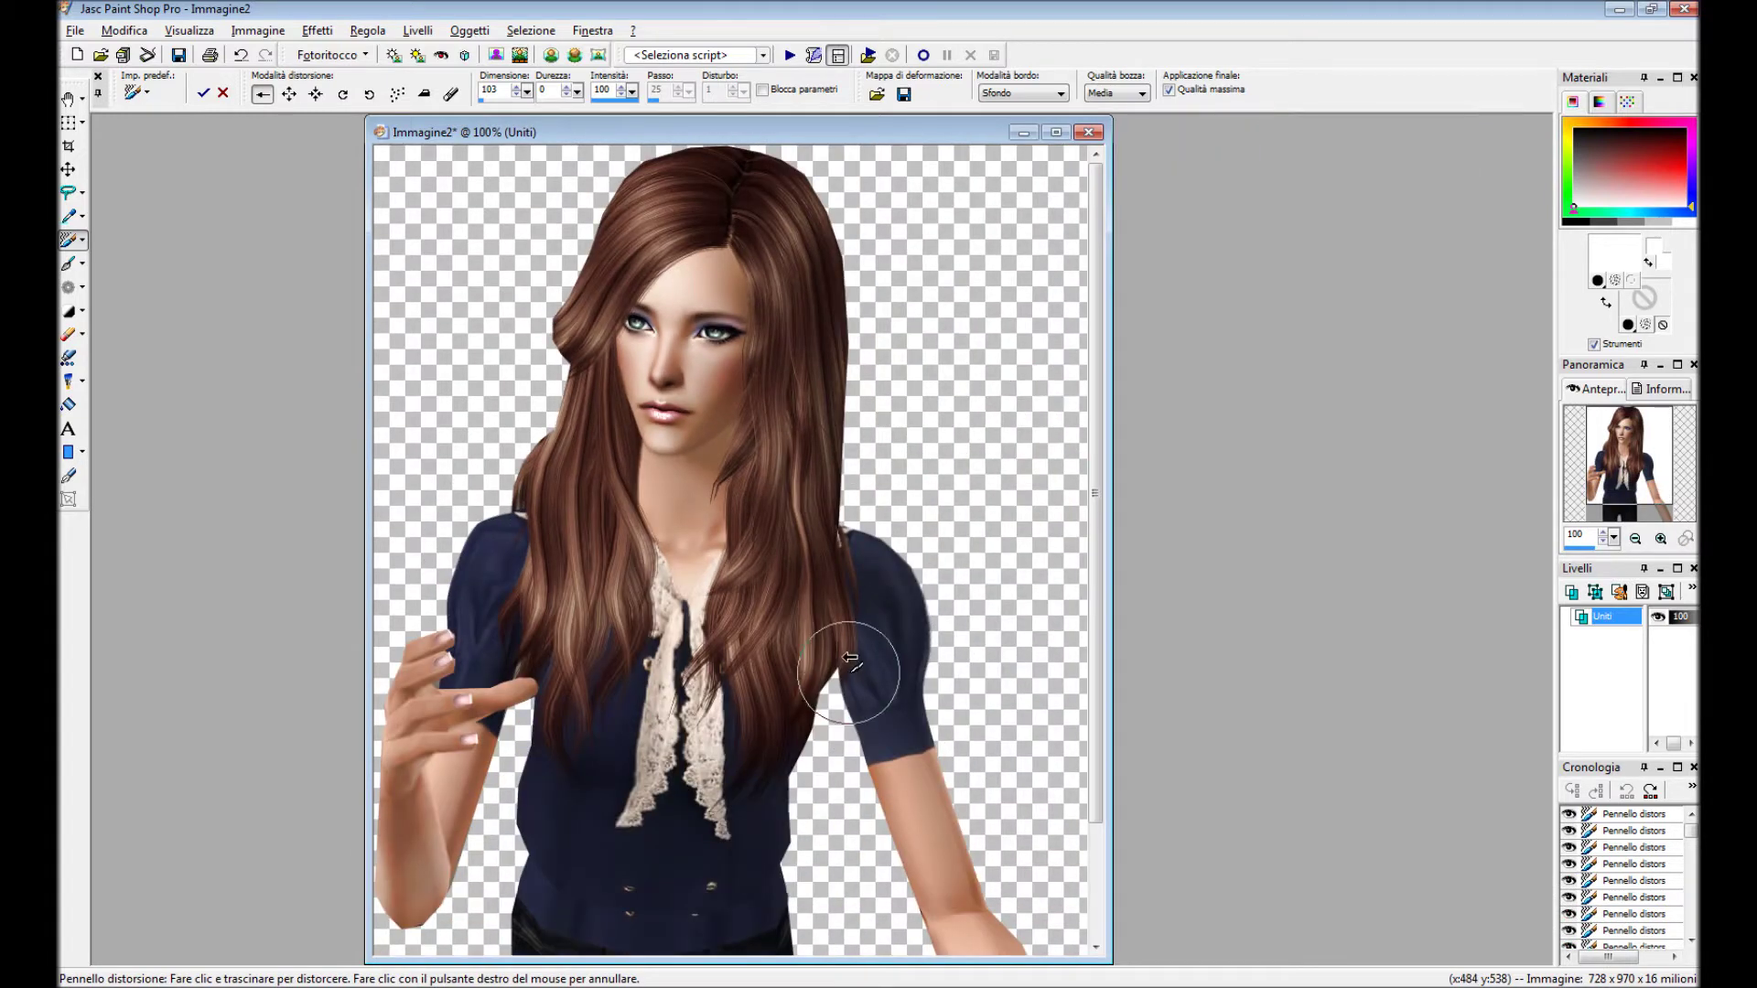
pyautogui.scroll(-3, 887, 643)
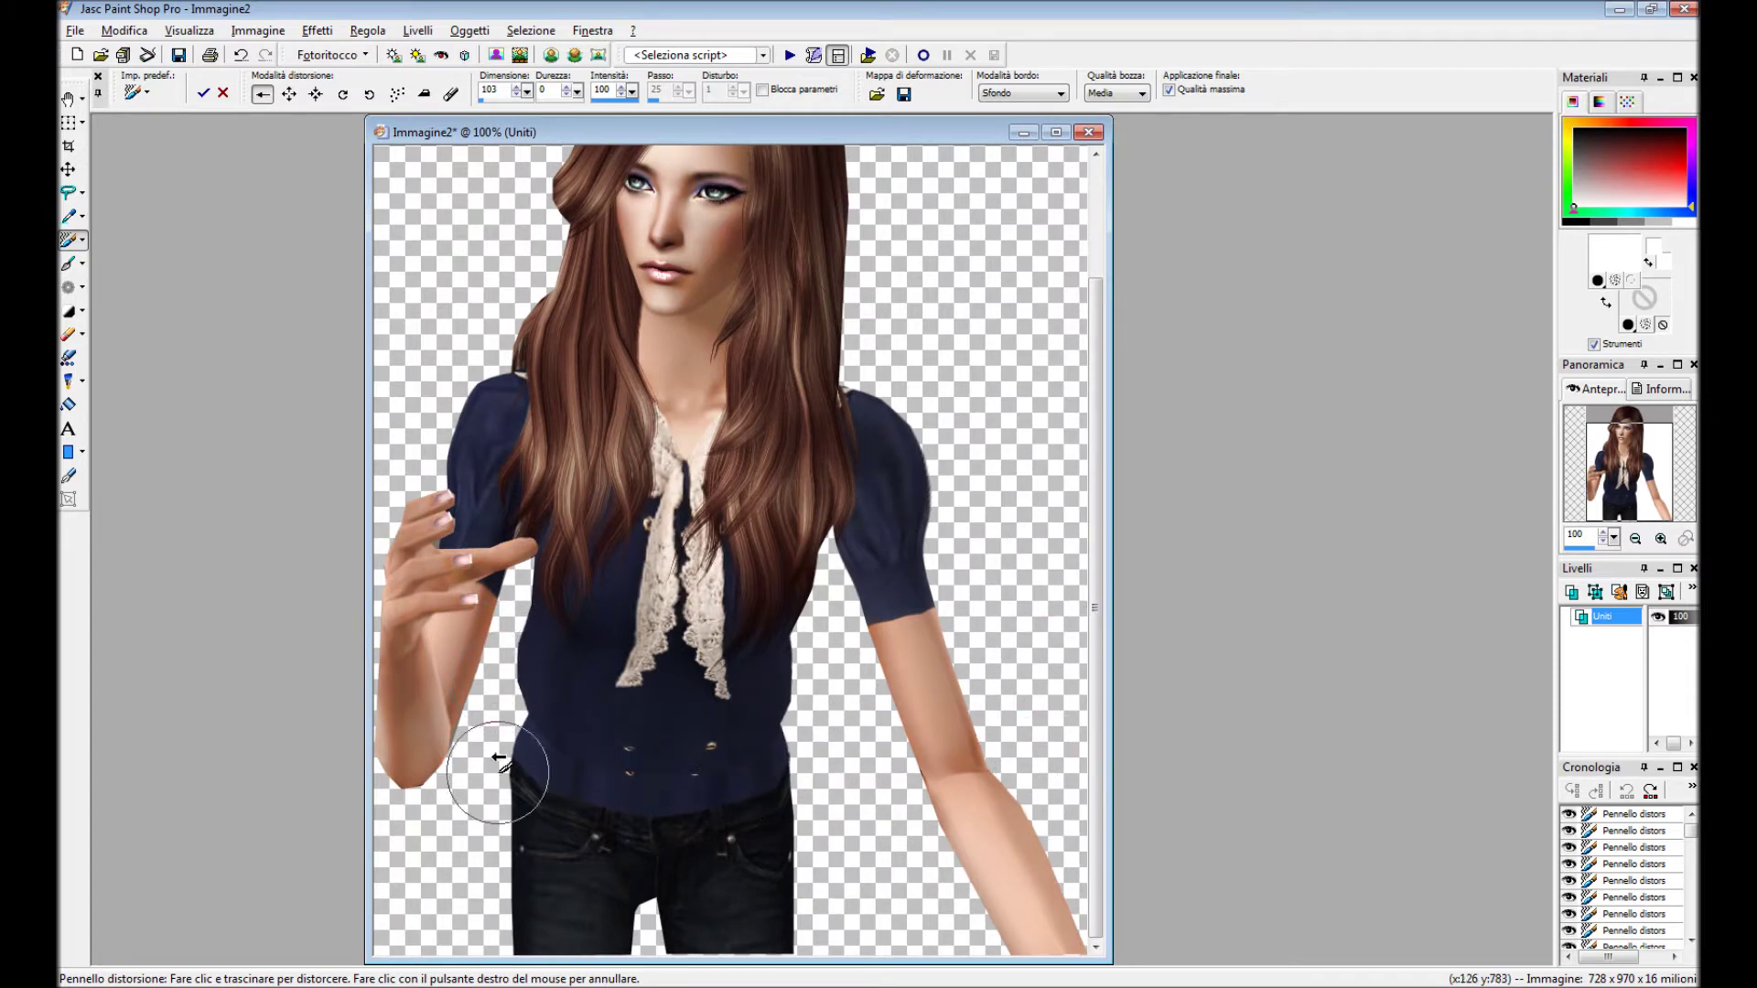
pyautogui.scroll(2, 903, 267)
pyautogui.scroll(1, 921, 195)
pyautogui.click(417, 30)
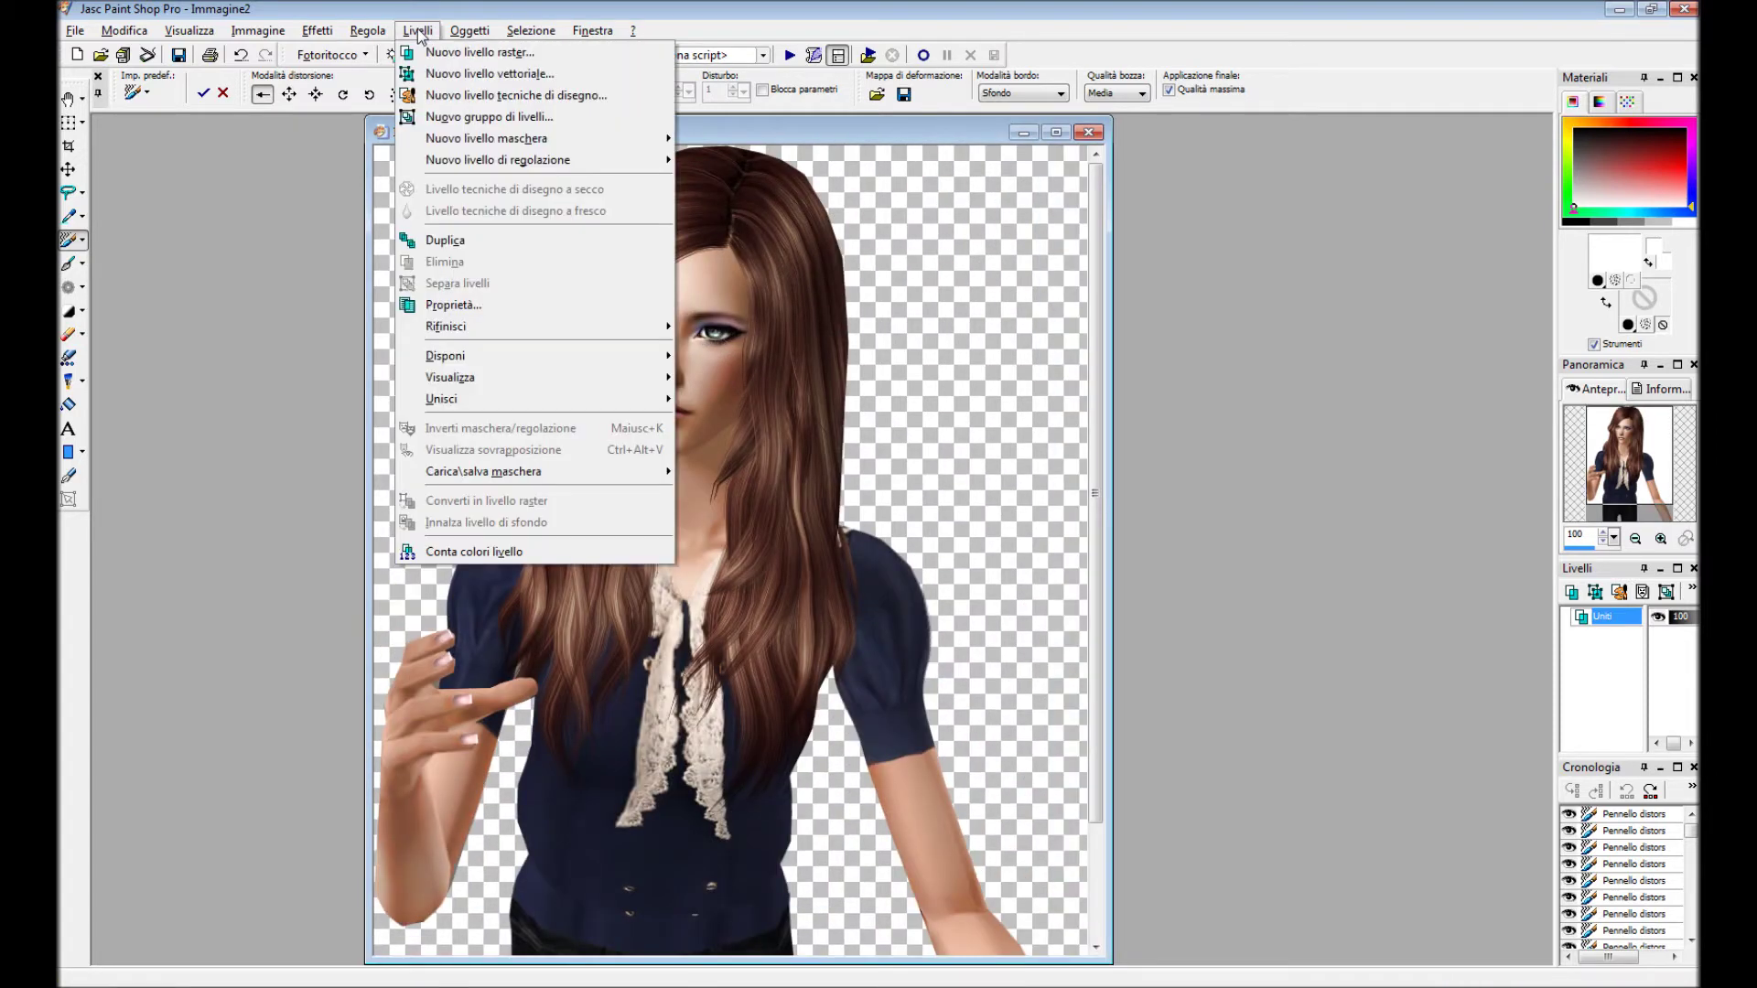
# Add Raster 1 and load a round brush with a brown skin tone sampled from the face.
pyautogui.click(789, 506)
pyautogui.click(837, 668)
pyautogui.click(68, 263)
pyautogui.click(221, 89)
pyautogui.click(328, 194)
pyautogui.click(379, 485)
pyautogui.click(1625, 243)
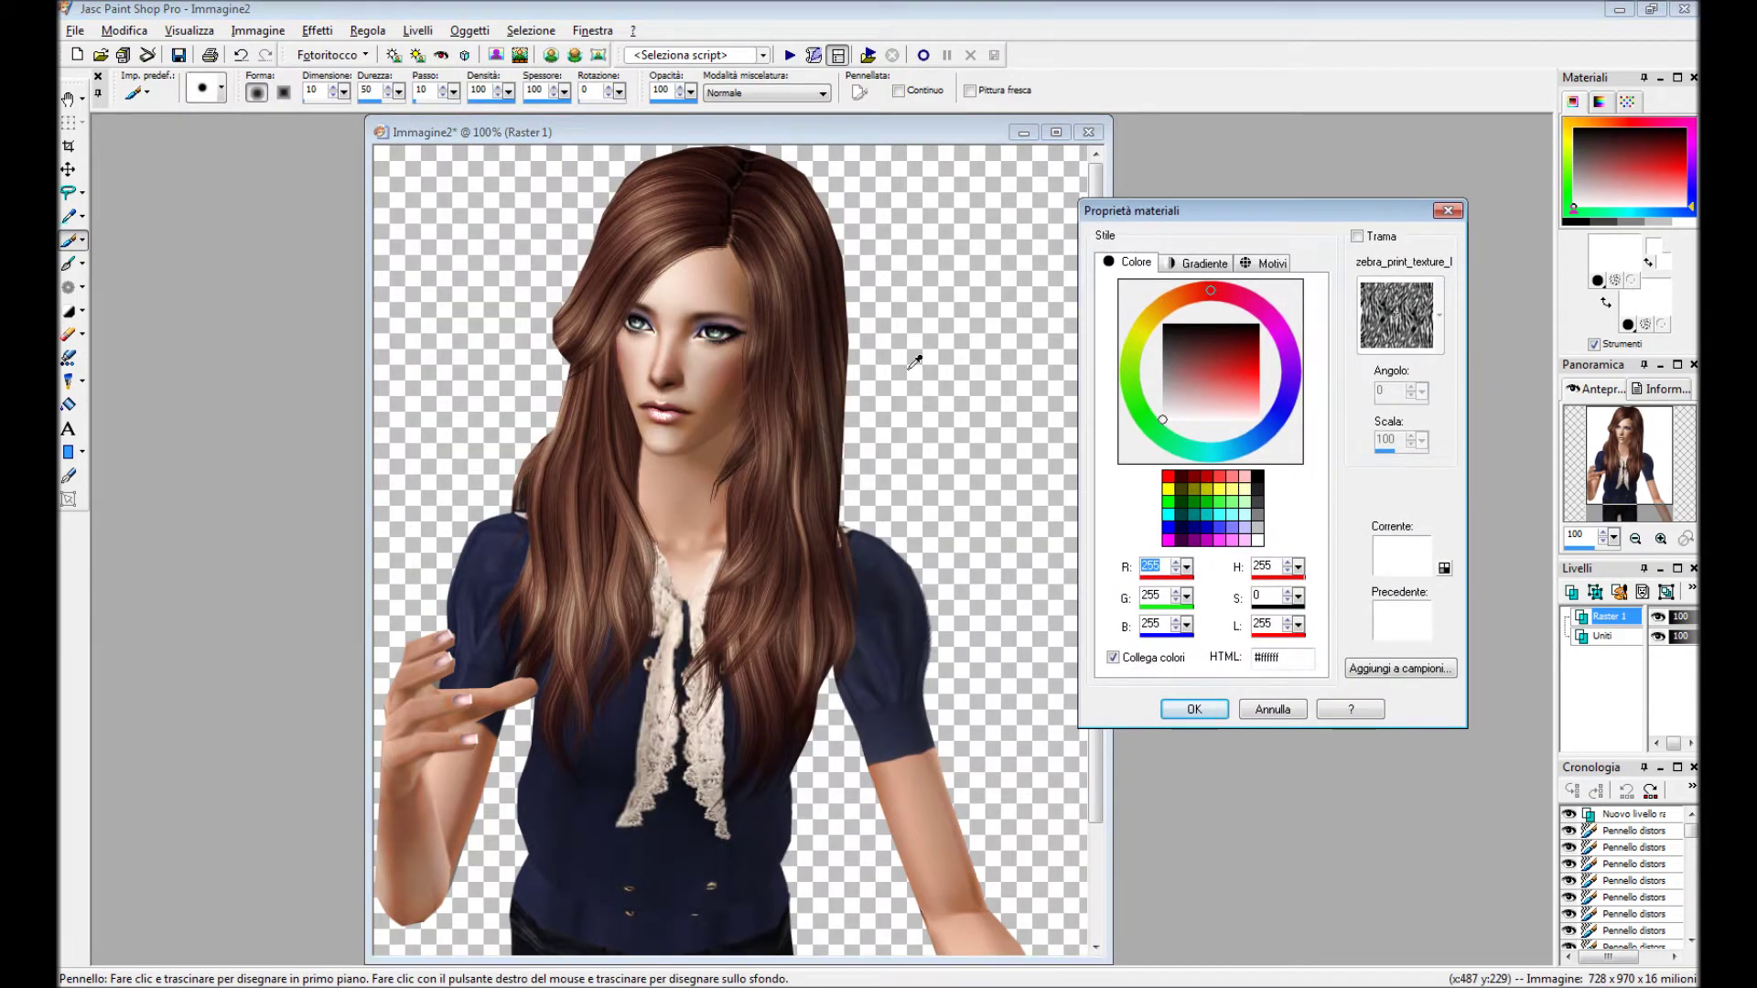
pyautogui.click(729, 400)
pyautogui.press('Return')
# Paint a brown shadow under the chin and set its layer to Moltiplica at 63% opacity.
pyautogui.scroll(3, 741, 567)
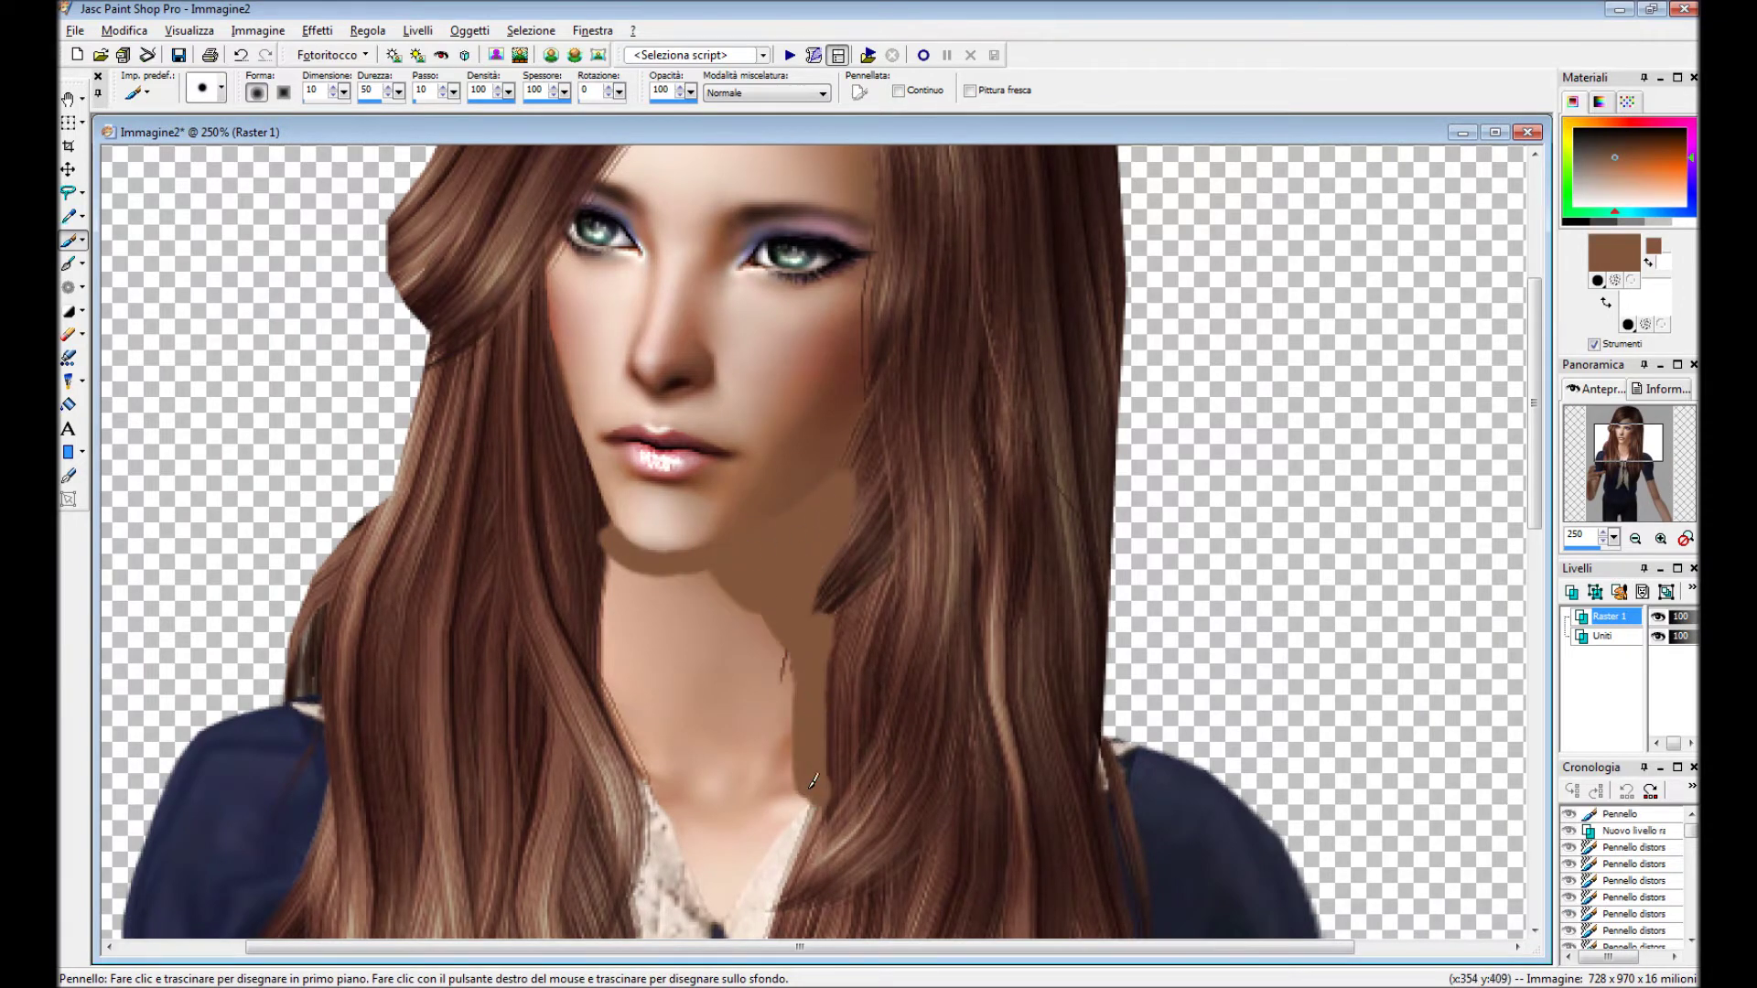
pyautogui.moveTo(811, 751); pyautogui.dragTo(806, 815)
pyautogui.scroll(-3, 738, 510)
pyautogui.doubleClick(1609, 616)
pyautogui.click(939, 574)
pyautogui.click(870, 691)
pyautogui.moveTo(837, 609); pyautogui.dragTo(838, 641)
pyautogui.click(806, 721)
# Apply a radius 9 Gaussian blur to the chin shadow and add Raster 2.
pyautogui.click(368, 30)
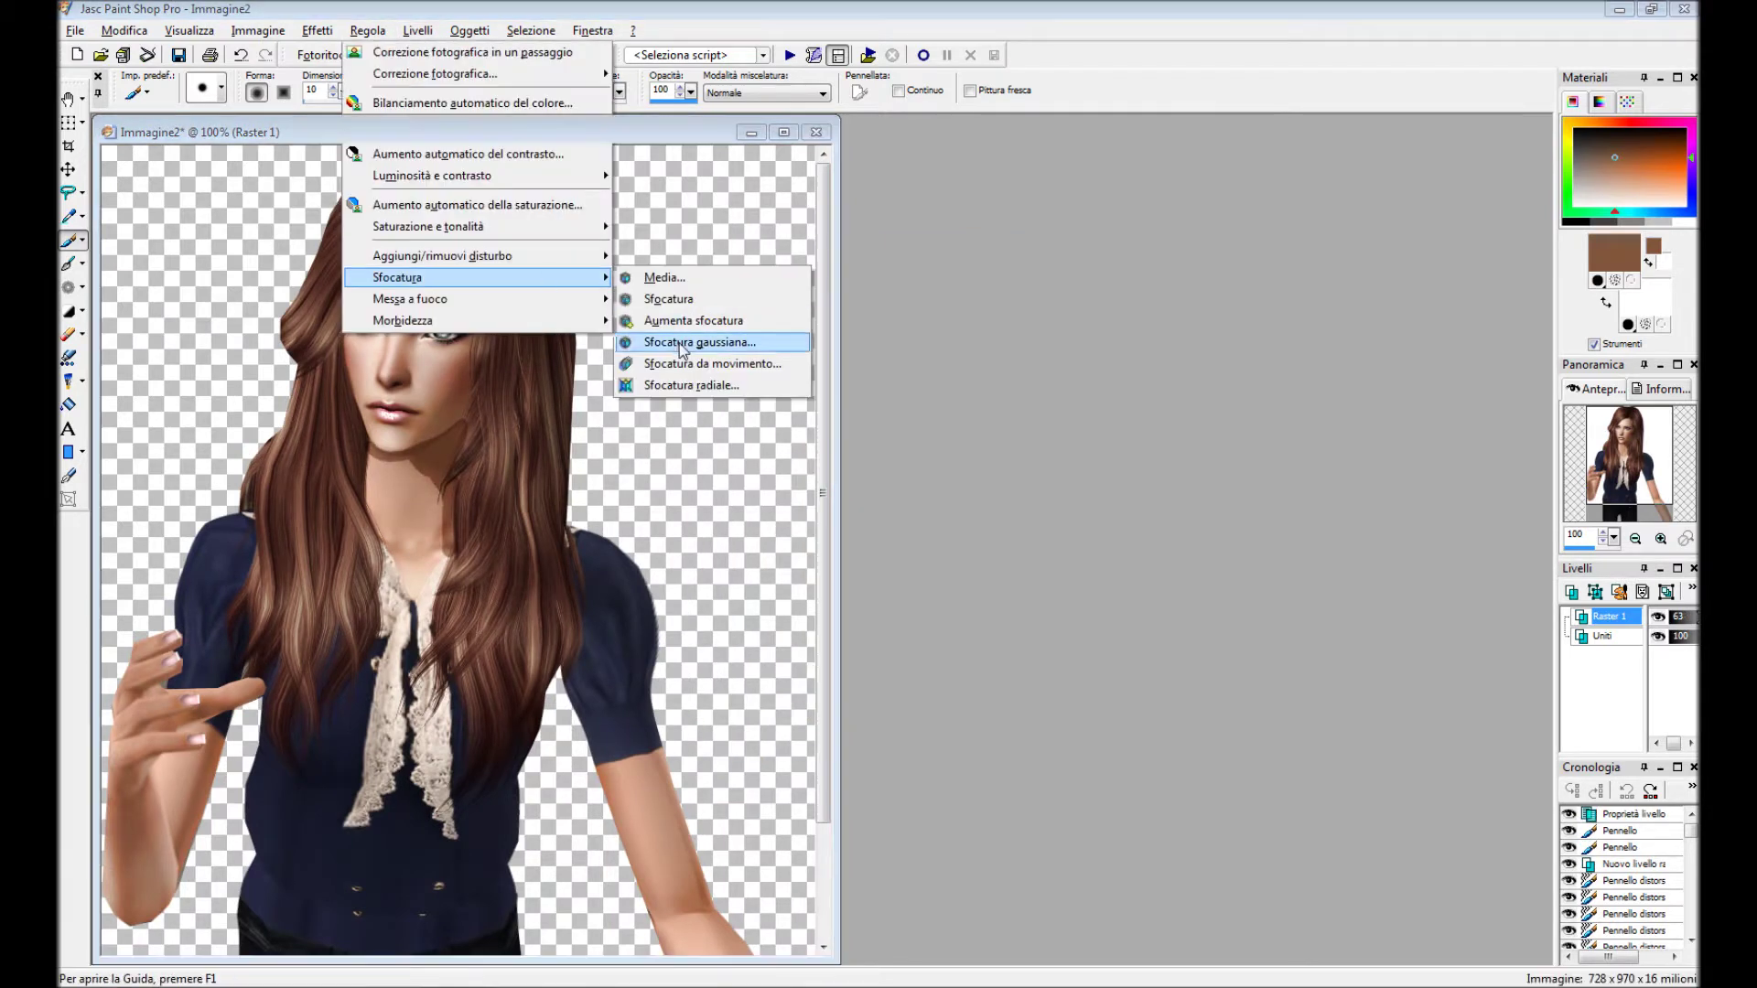
pyautogui.click(681, 345)
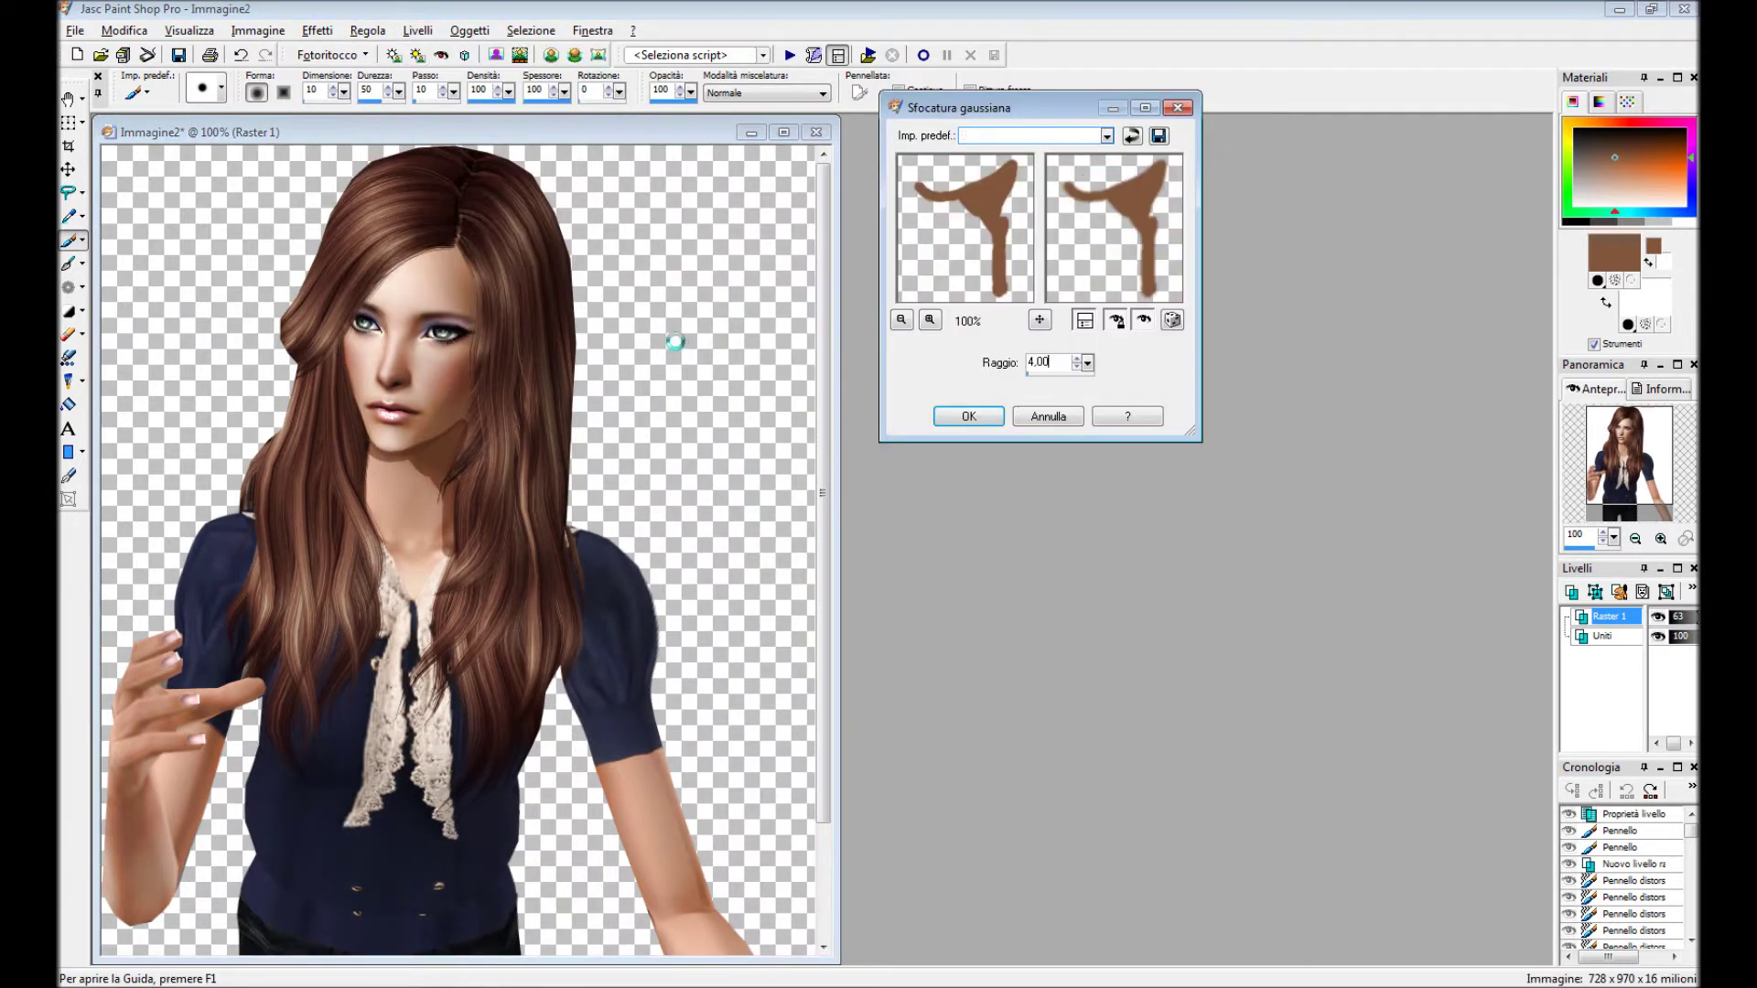
pyautogui.click(969, 417)
pyautogui.click(418, 31)
pyautogui.click(476, 52)
pyautogui.click(808, 641)
pyautogui.scroll(2, 773, 453)
pyautogui.scroll(1, 773, 453)
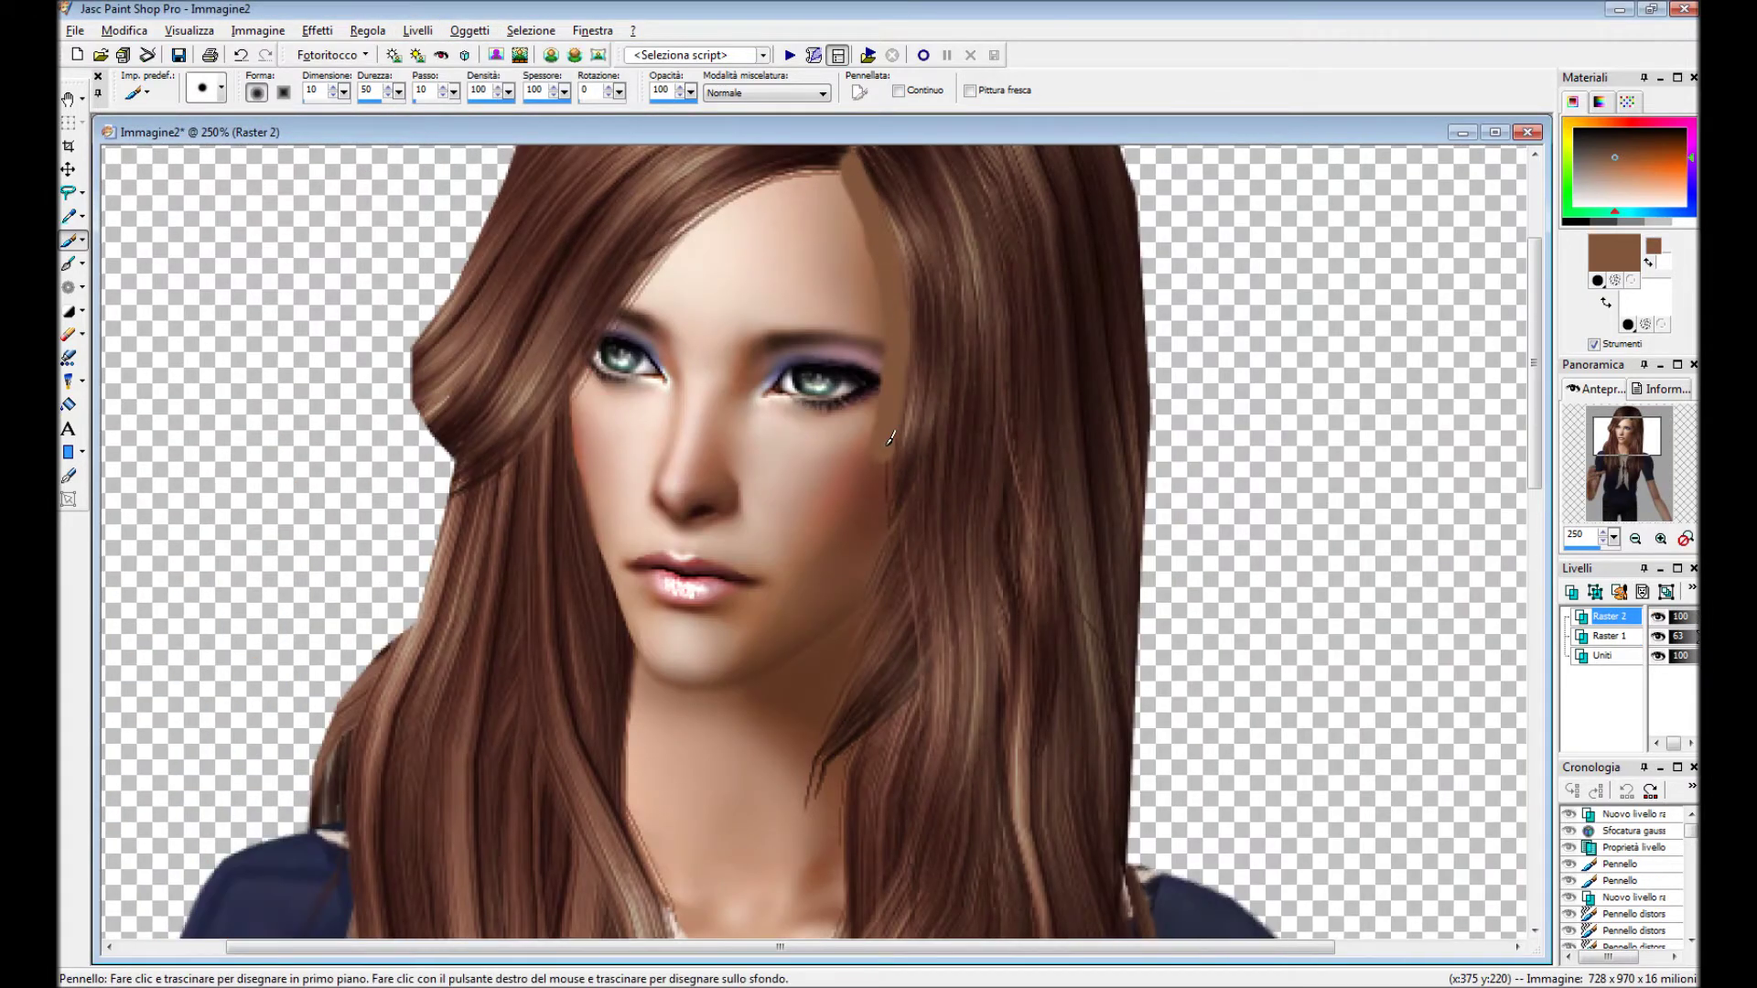
pyautogui.scroll(-4, 809, 654)
# Set Raster 2 to Moltiplica at 54% opacity and blur the face shadow with radius 7,00.
pyautogui.doubleClick(1609, 616)
pyautogui.click(939, 574)
pyautogui.click(874, 685)
pyautogui.moveTo(846, 612); pyautogui.dragTo(810, 632)
pyautogui.click(806, 722)
pyautogui.click(367, 31)
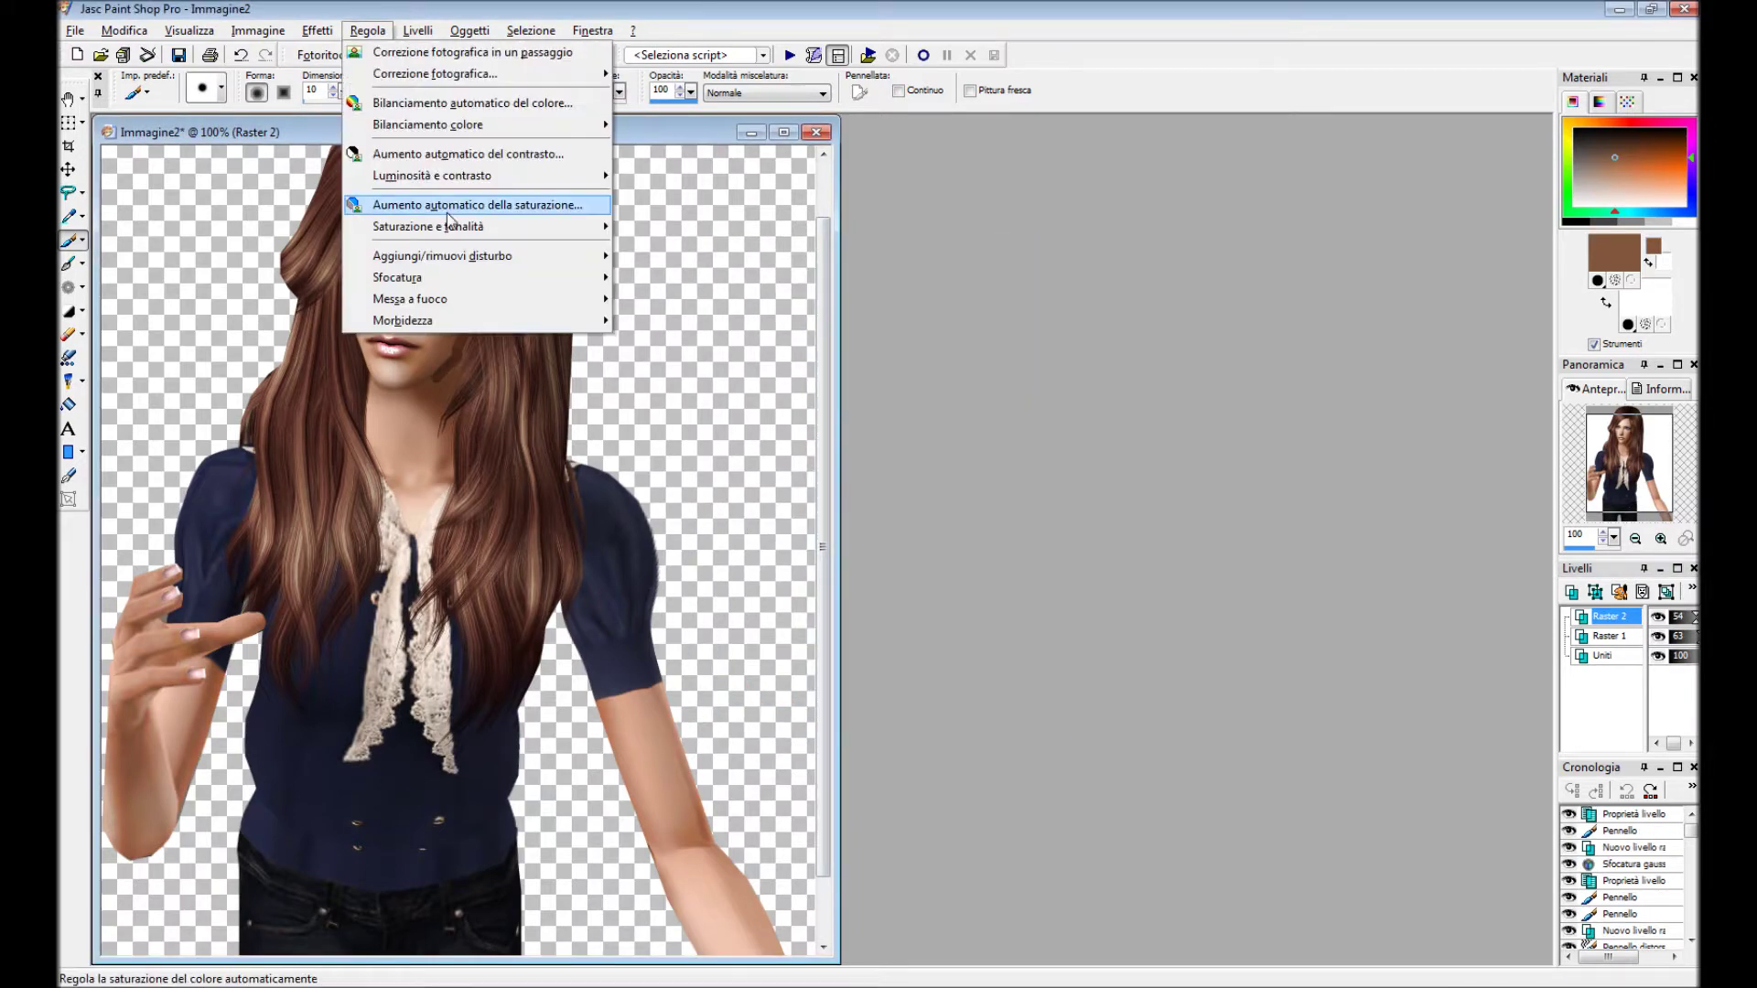
pyautogui.click(746, 341)
pyautogui.write('7,00')
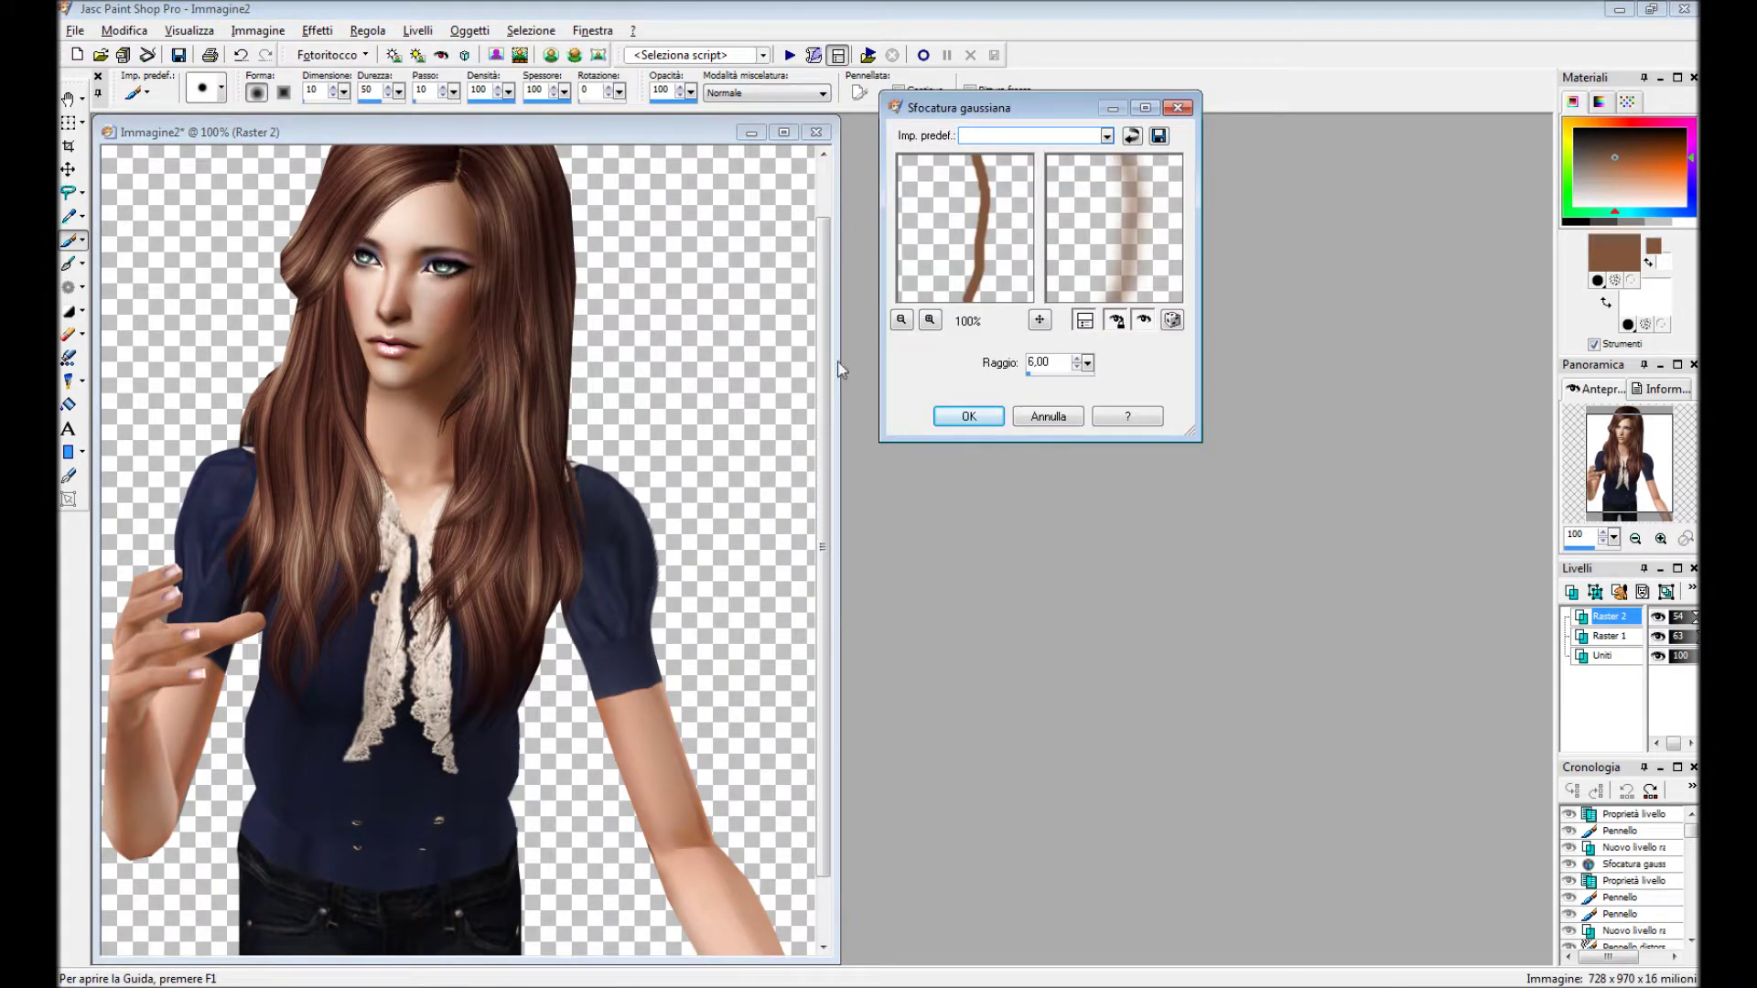
pyautogui.click(968, 417)
pyautogui.click(417, 30)
pyautogui.click(458, 49)
# On Raster 3, paint brown shadow strokes along the right forearm with a size 25 brush.
pyautogui.click(804, 647)
pyautogui.scroll(1, 950, 653)
pyautogui.scroll(1, 950, 653)
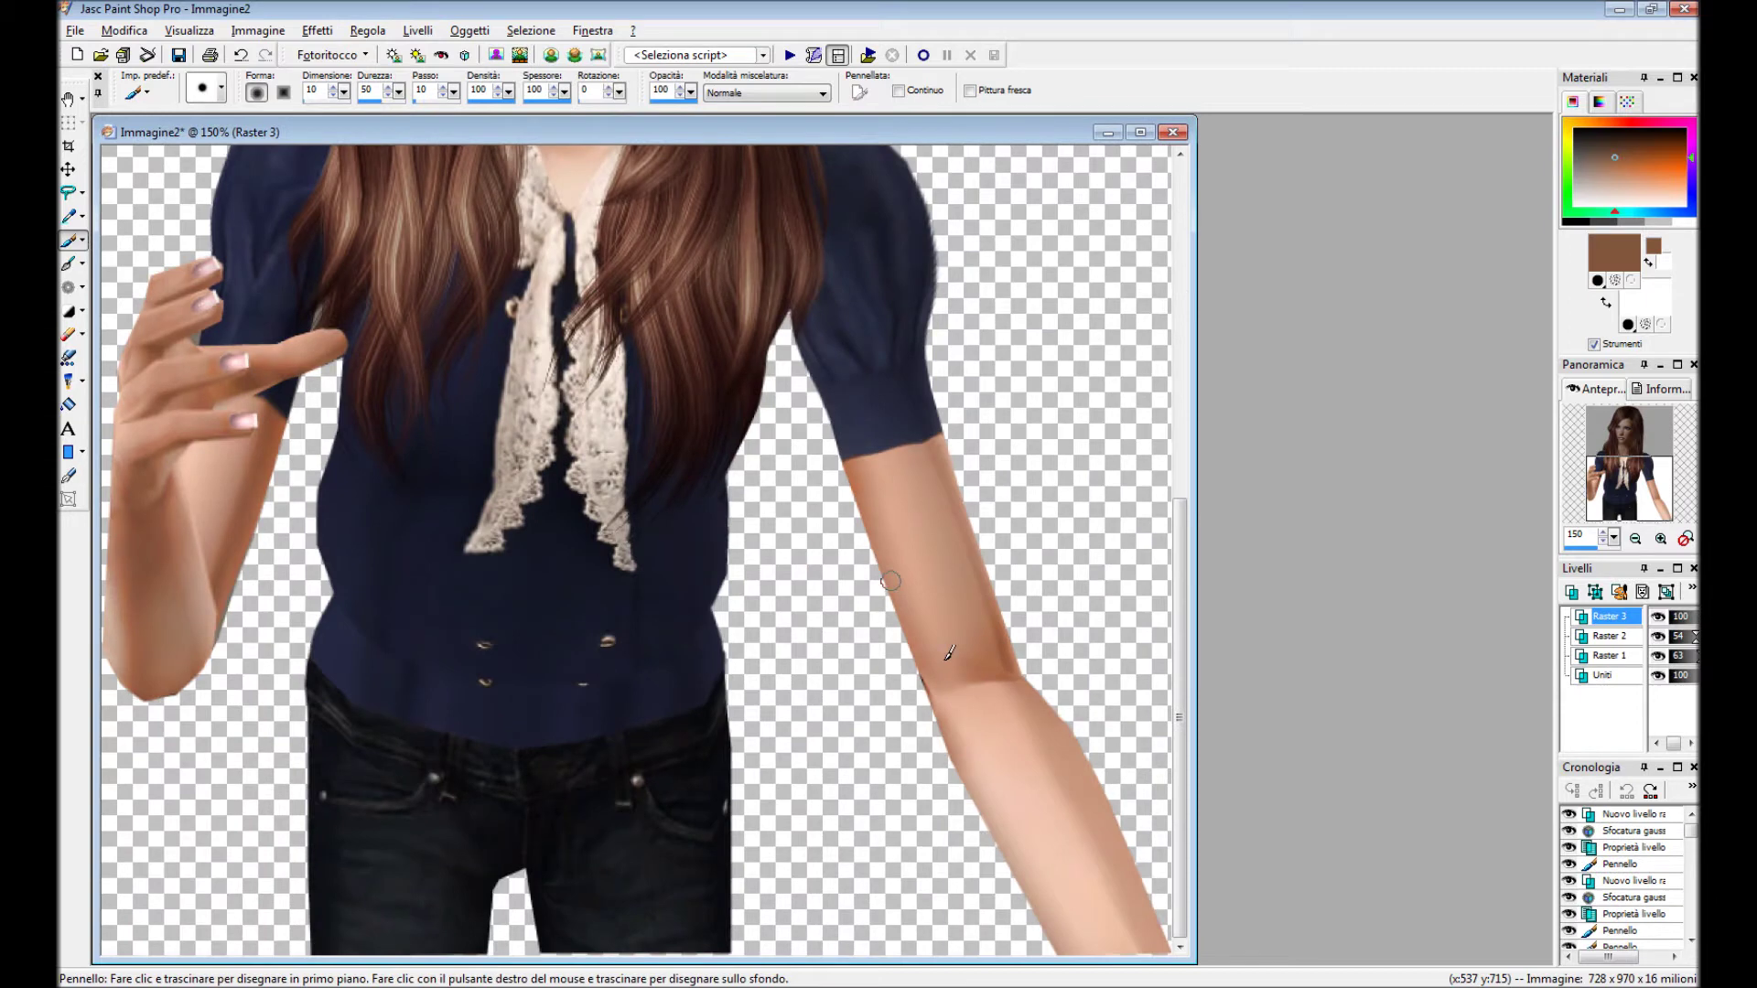
pyautogui.moveTo(980, 564)
pyautogui.mouseDown()
pyautogui.moveTo(941, 447)
pyautogui.moveTo(1139, 906)
pyautogui.mouseUp()
pyautogui.scroll(-1, 1139, 906)
pyautogui.click(138, 91)
pyautogui.click(391, 188)
pyautogui.click(363, 475)
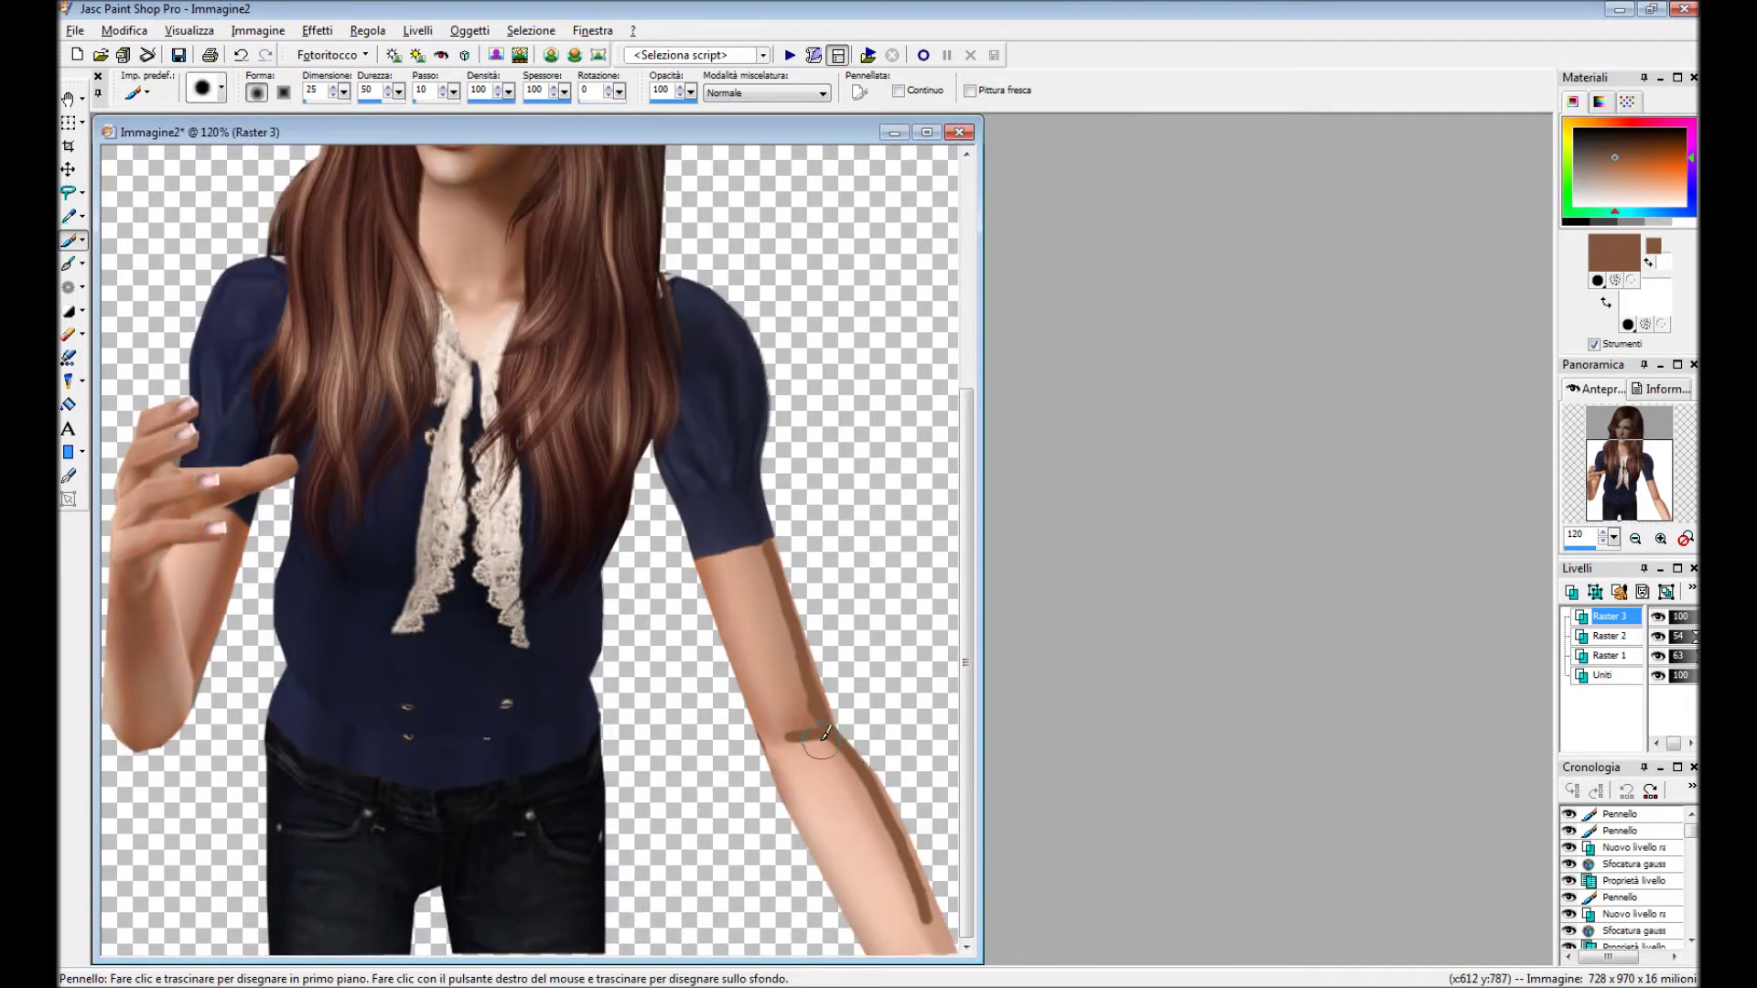
pyautogui.moveTo(810, 737); pyautogui.dragTo(935, 941)
# Set the arm shadow layer to Moltiplica at 67% opacity and apply a Gaussian blur.
pyautogui.scroll(-1, 767, 546)
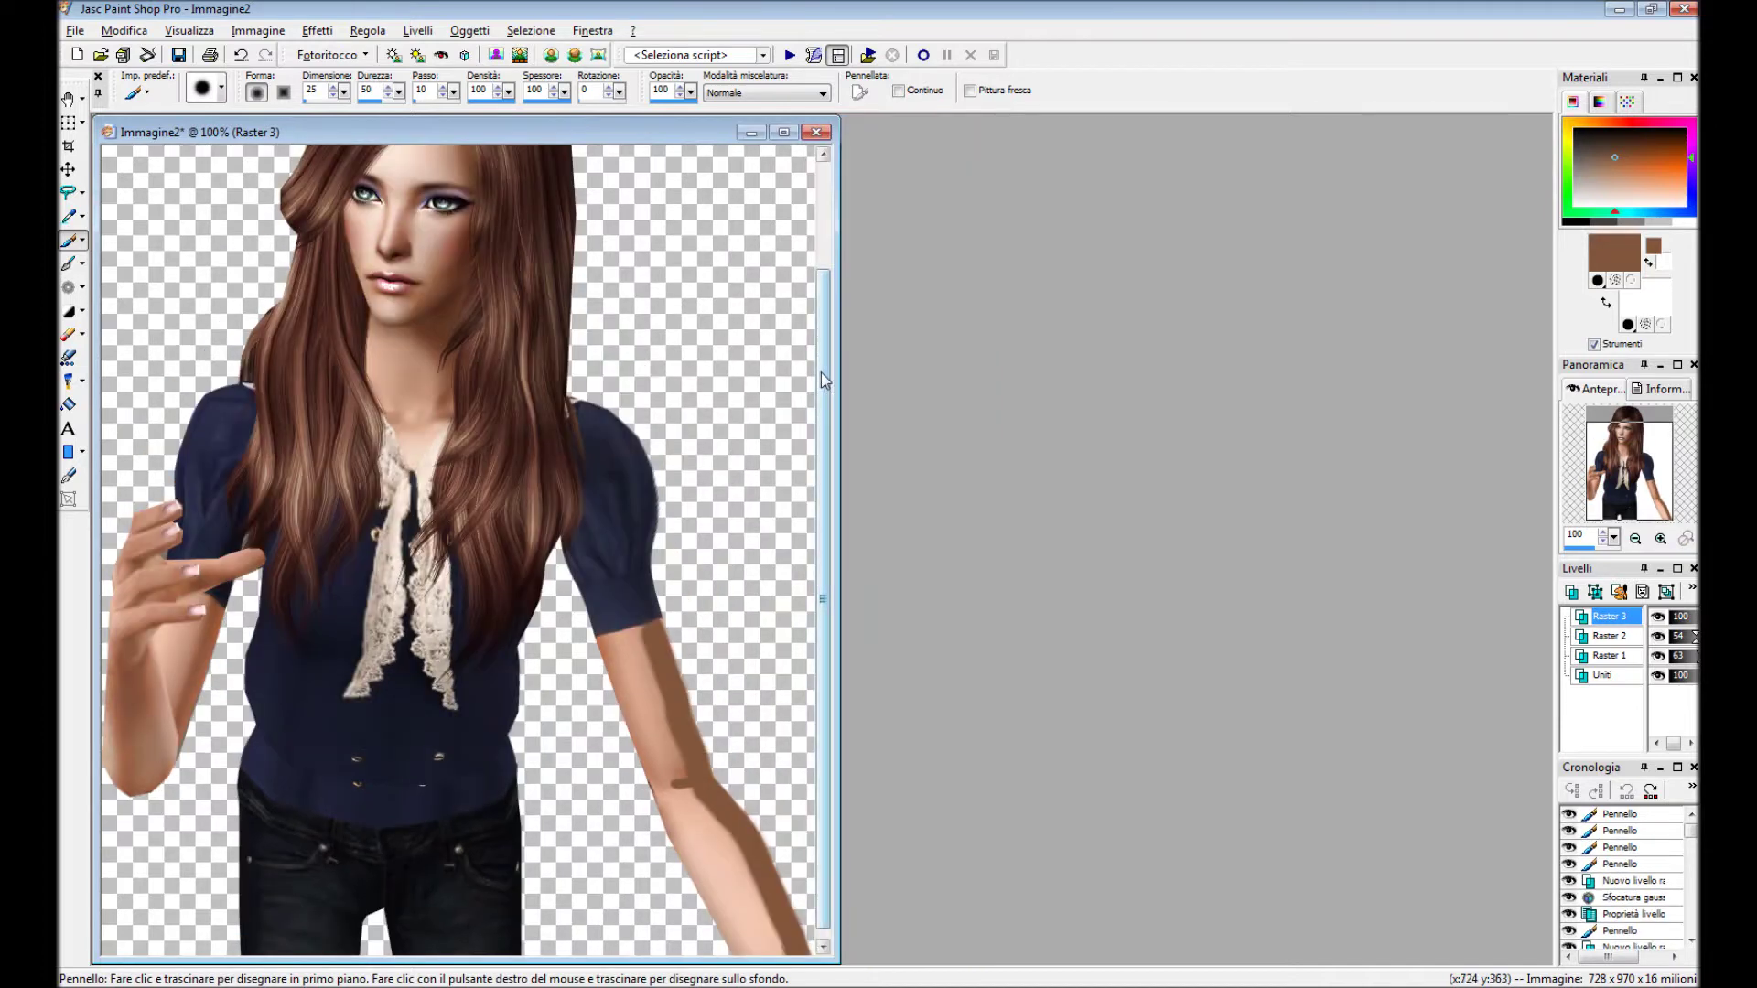
pyautogui.doubleClick(1611, 615)
pyautogui.click(939, 574)
pyautogui.click(842, 668)
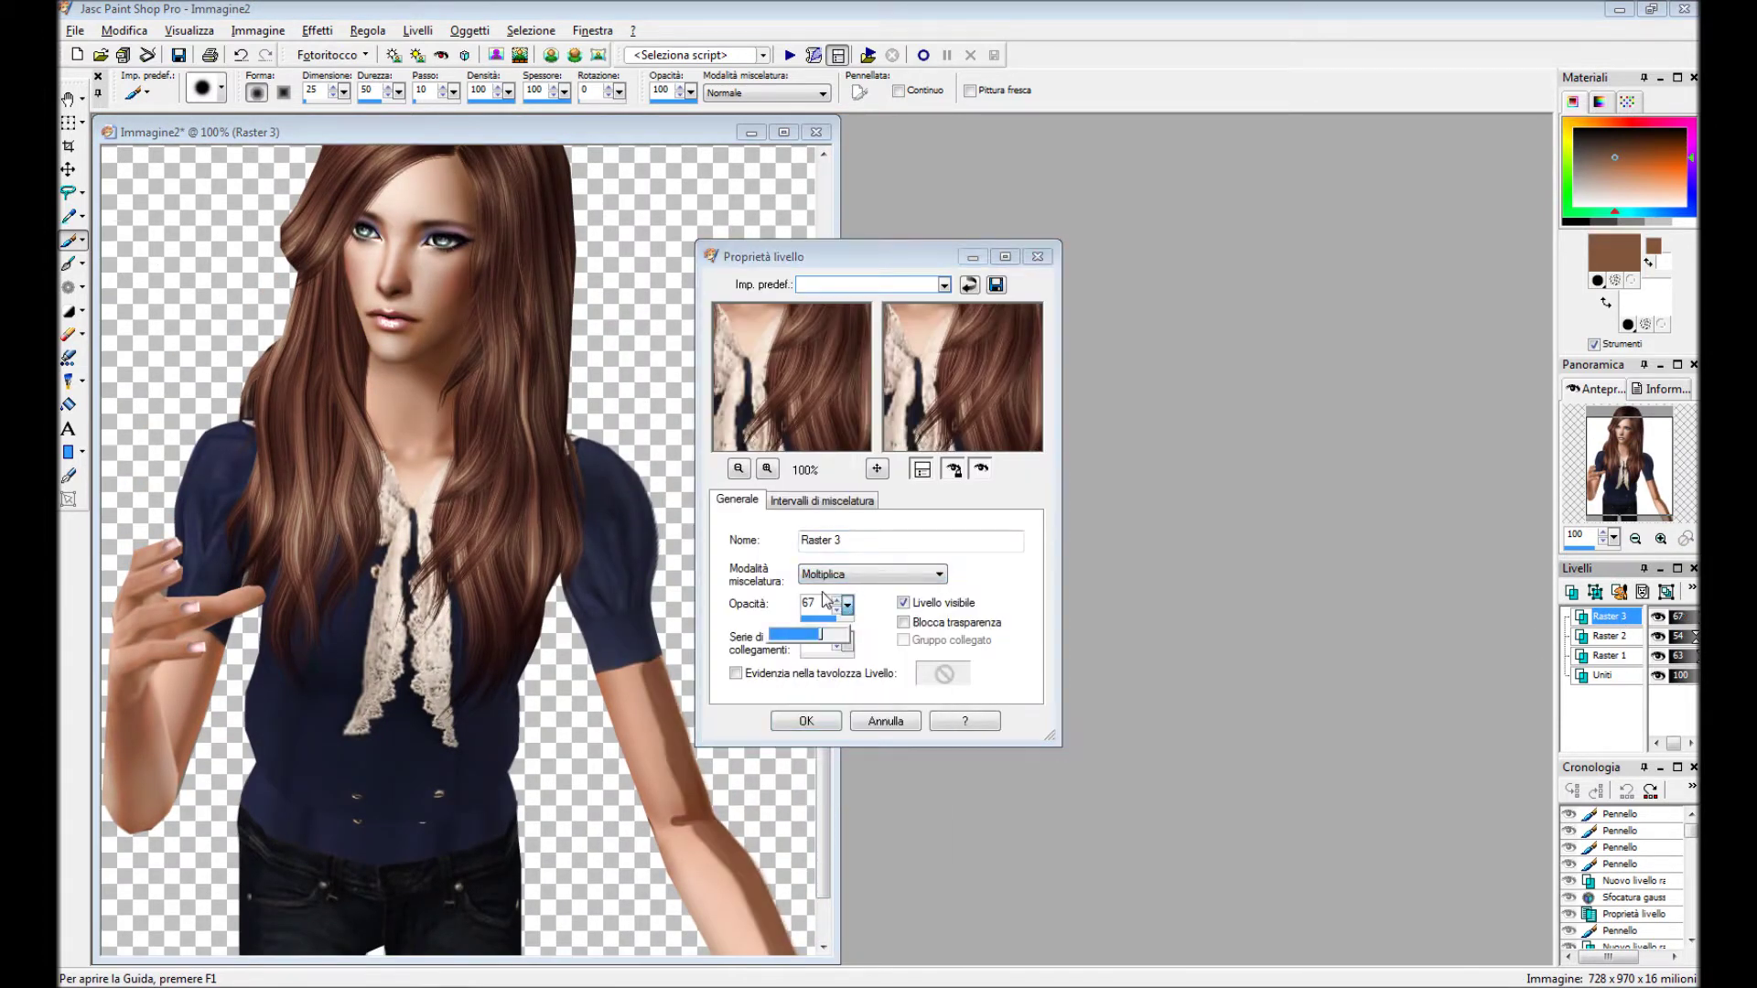
pyautogui.moveTo(847, 604); pyautogui.dragTo(824, 606)
pyautogui.click(807, 721)
pyautogui.click(367, 31)
pyautogui.click(780, 348)
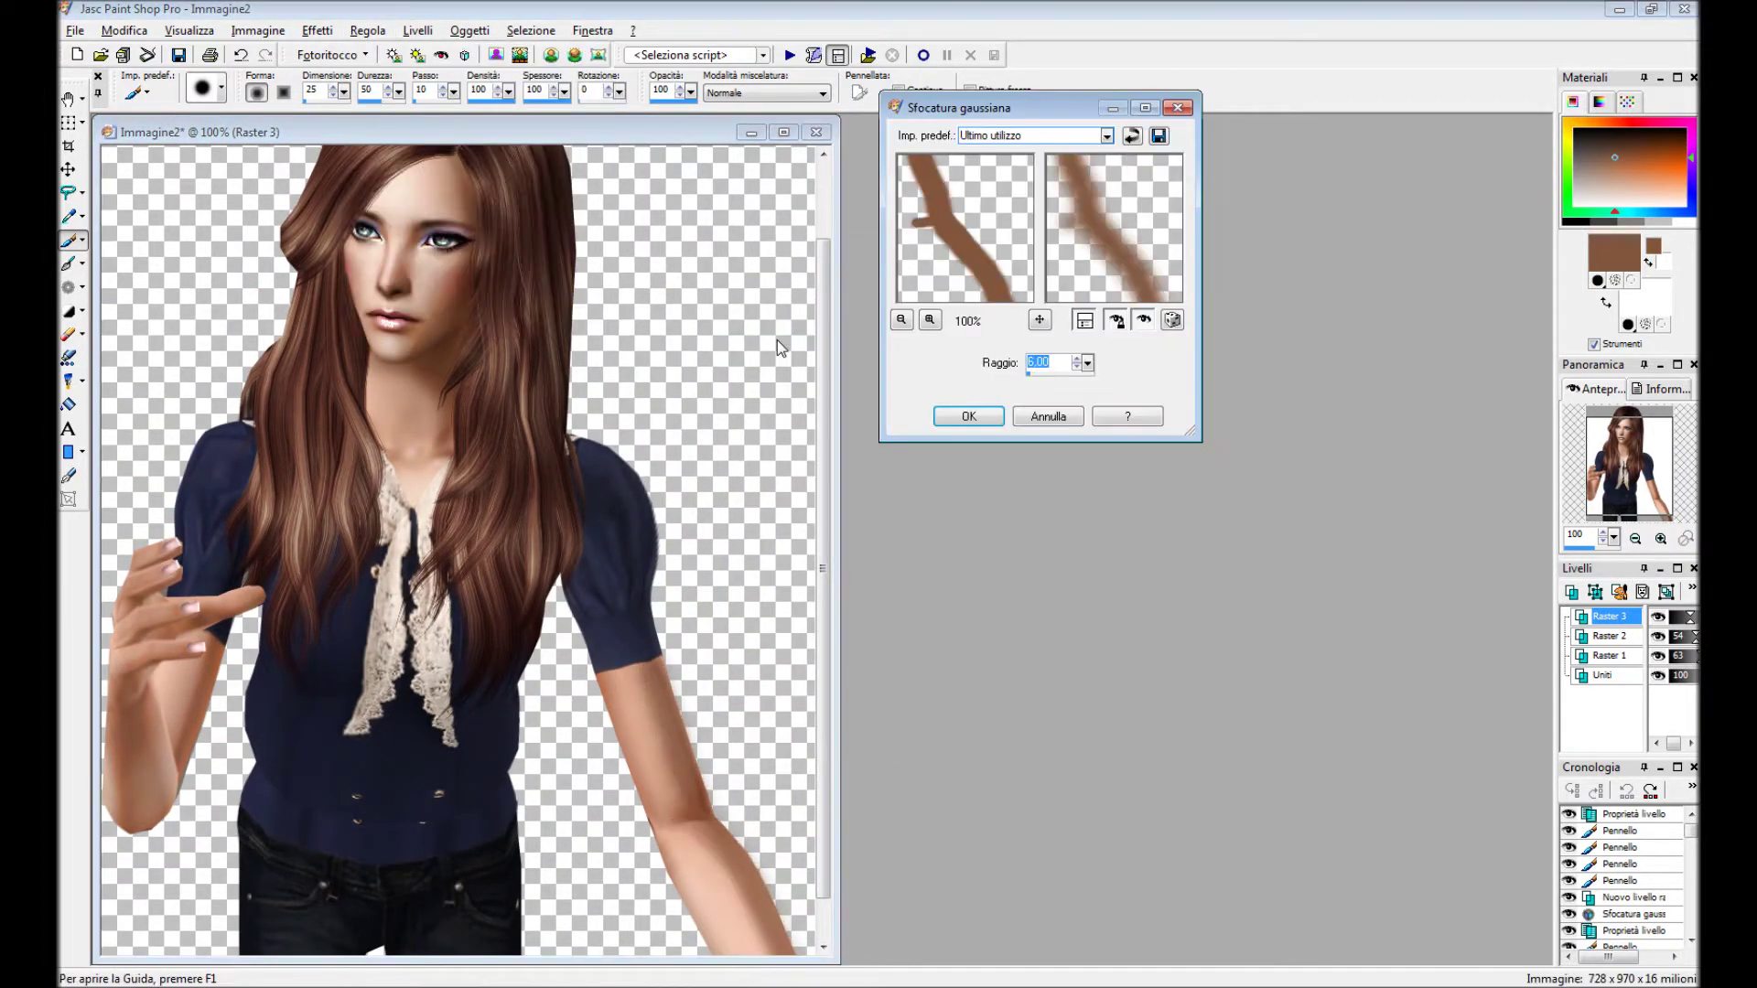
pyautogui.click(984, 416)
# Erase the shadow spilling past the arm's edge with a round eraser tip.
pyautogui.scroll(2, 549, 549)
pyautogui.click(69, 334)
pyautogui.click(210, 89)
pyautogui.click(363, 476)
pyautogui.moveTo(1376, 705); pyautogui.dragTo(1426, 767)
pyautogui.scroll(-2, 916, 549)
# Add Raster 4 and paint brown shadows on the raised hand, wrist and between the fingers.
pyautogui.click(1571, 591)
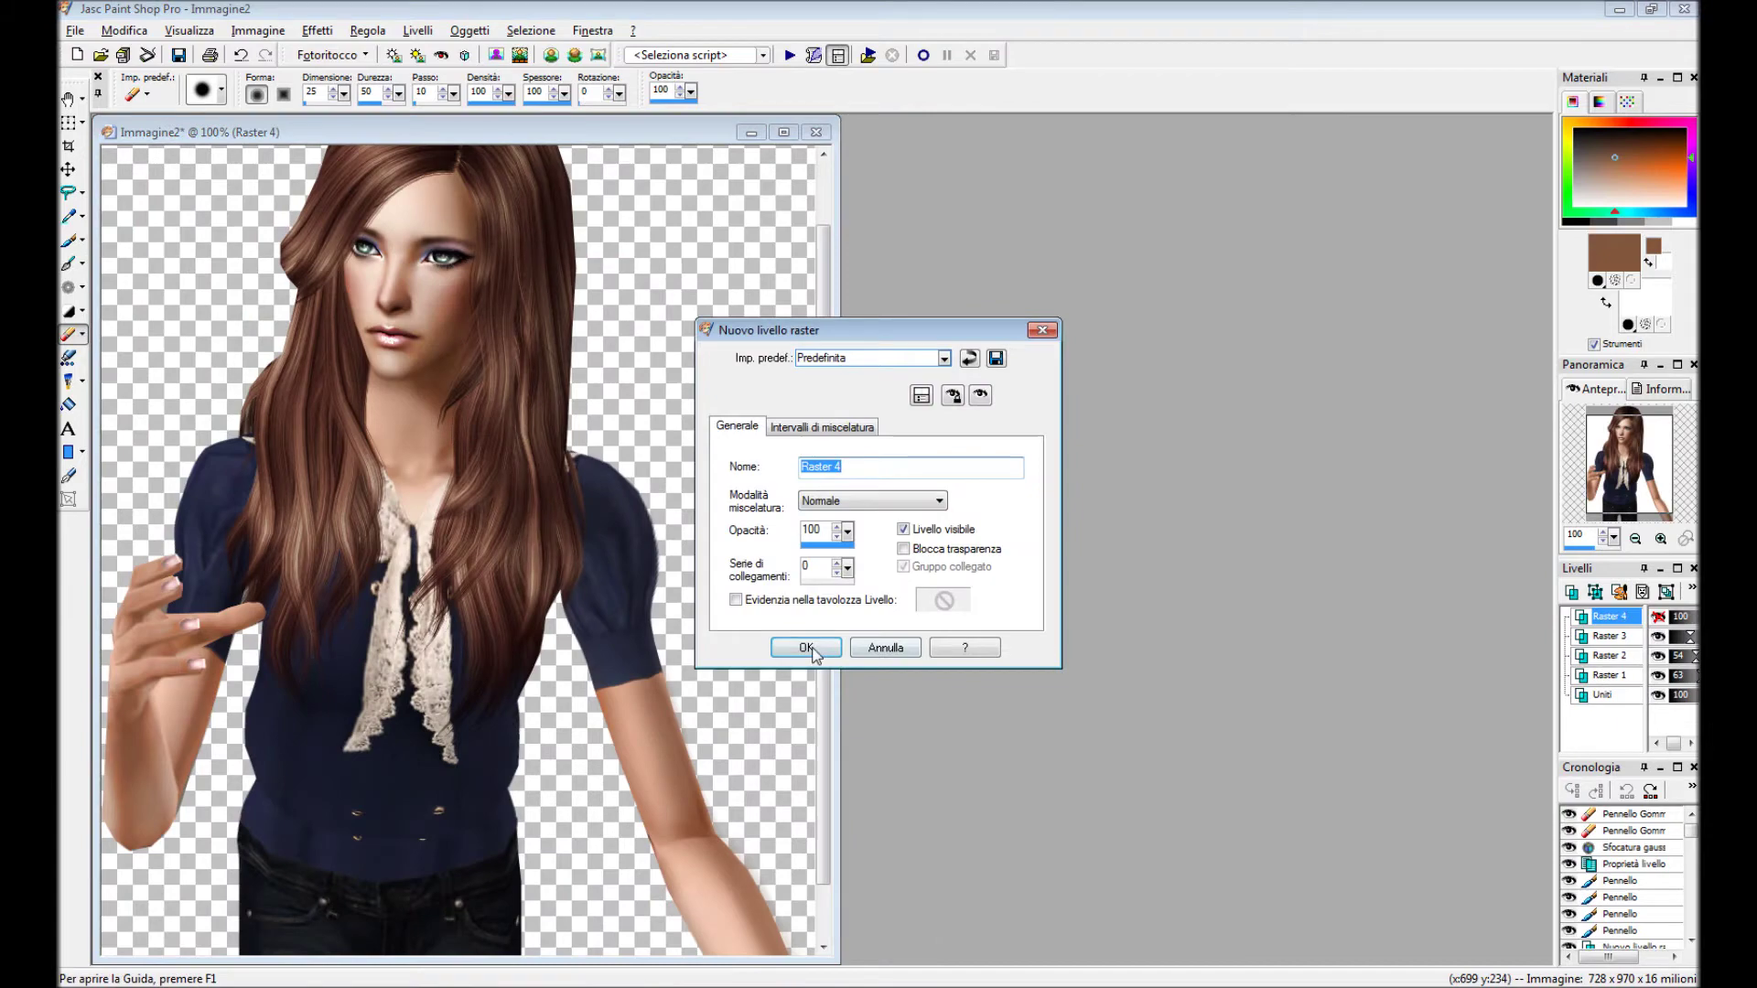
pyautogui.click(807, 647)
pyautogui.press('b')
pyautogui.scroll(2, 265, 586)
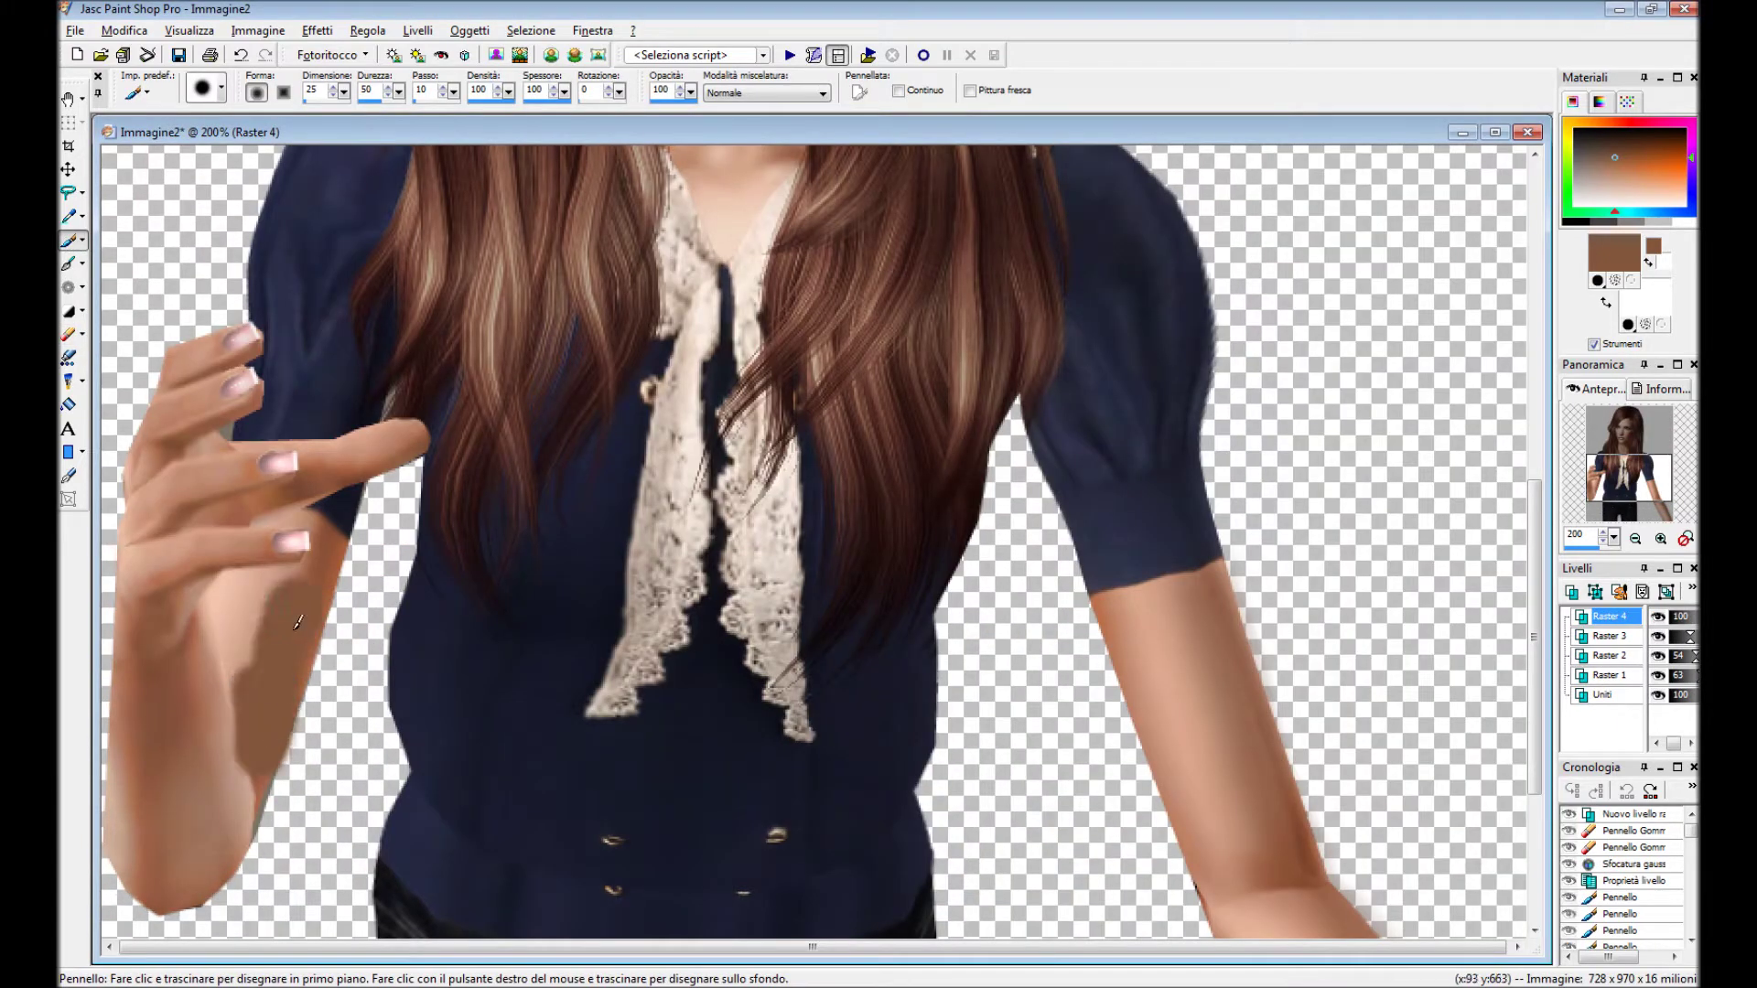
pyautogui.moveTo(307, 589); pyautogui.dragTo(341, 549)
pyautogui.scroll(1, 259, 600)
pyautogui.moveTo(219, 341); pyautogui.dragTo(174, 641)
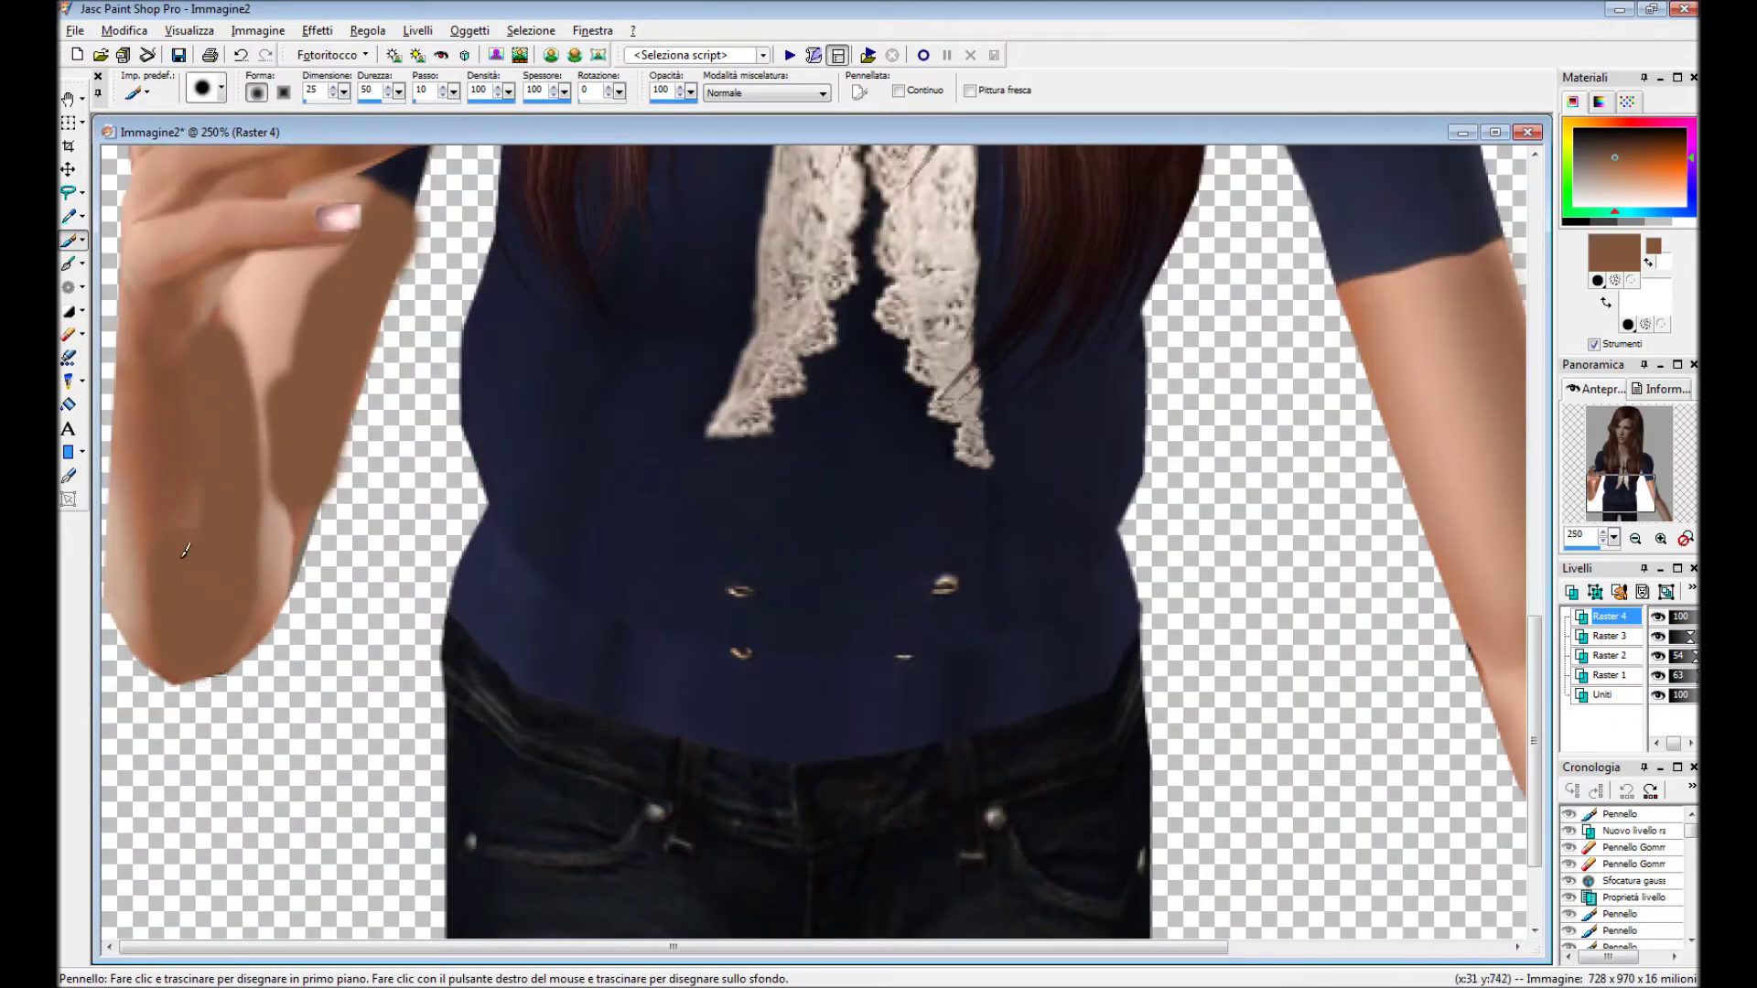
pyautogui.scroll(1, 183, 659)
pyautogui.scroll(1, 185, 723)
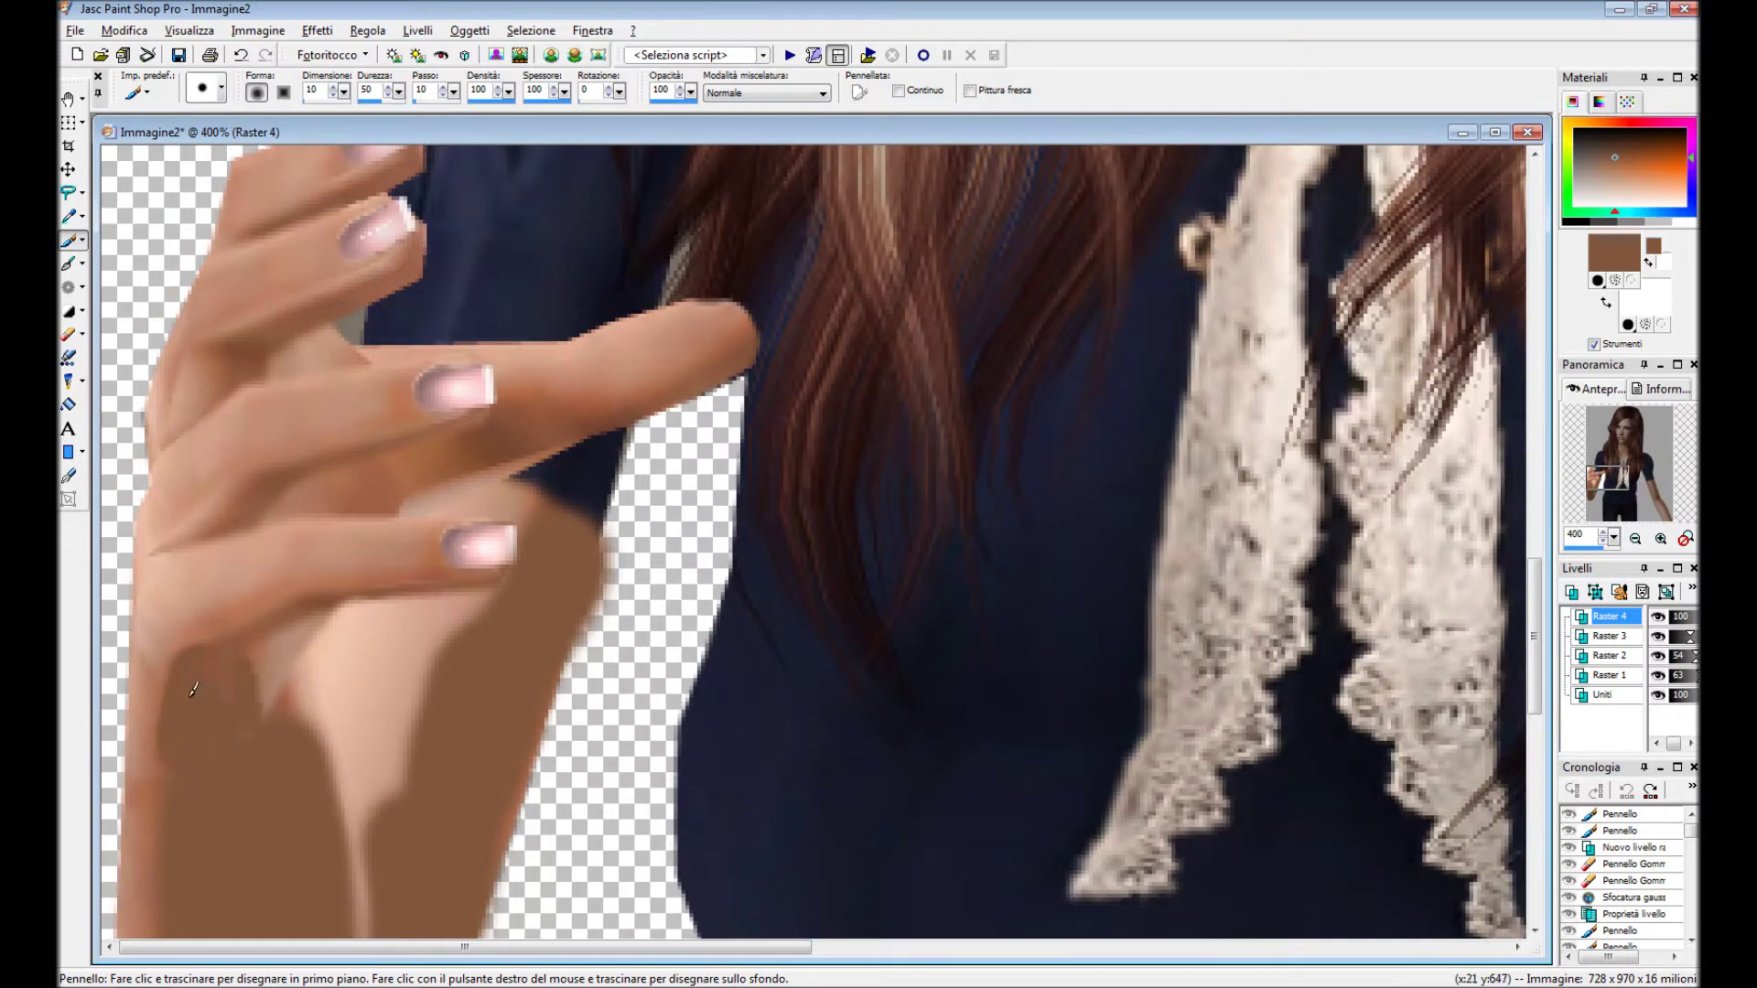
pyautogui.moveTo(202, 661); pyautogui.dragTo(485, 586)
pyautogui.moveTo(254, 487); pyautogui.dragTo(462, 407)
pyautogui.moveTo(183, 430)
pyautogui.mouseDown()
pyautogui.moveTo(274, 311)
pyautogui.moveTo(407, 238)
pyautogui.mouseUp()
pyautogui.scroll(1, 366, 366)
# Paint a thin shadow line on a finger with a small soft brush.
pyautogui.click(136, 91)
pyautogui.click(363, 474)
pyautogui.moveTo(244, 545); pyautogui.dragTo(299, 522)
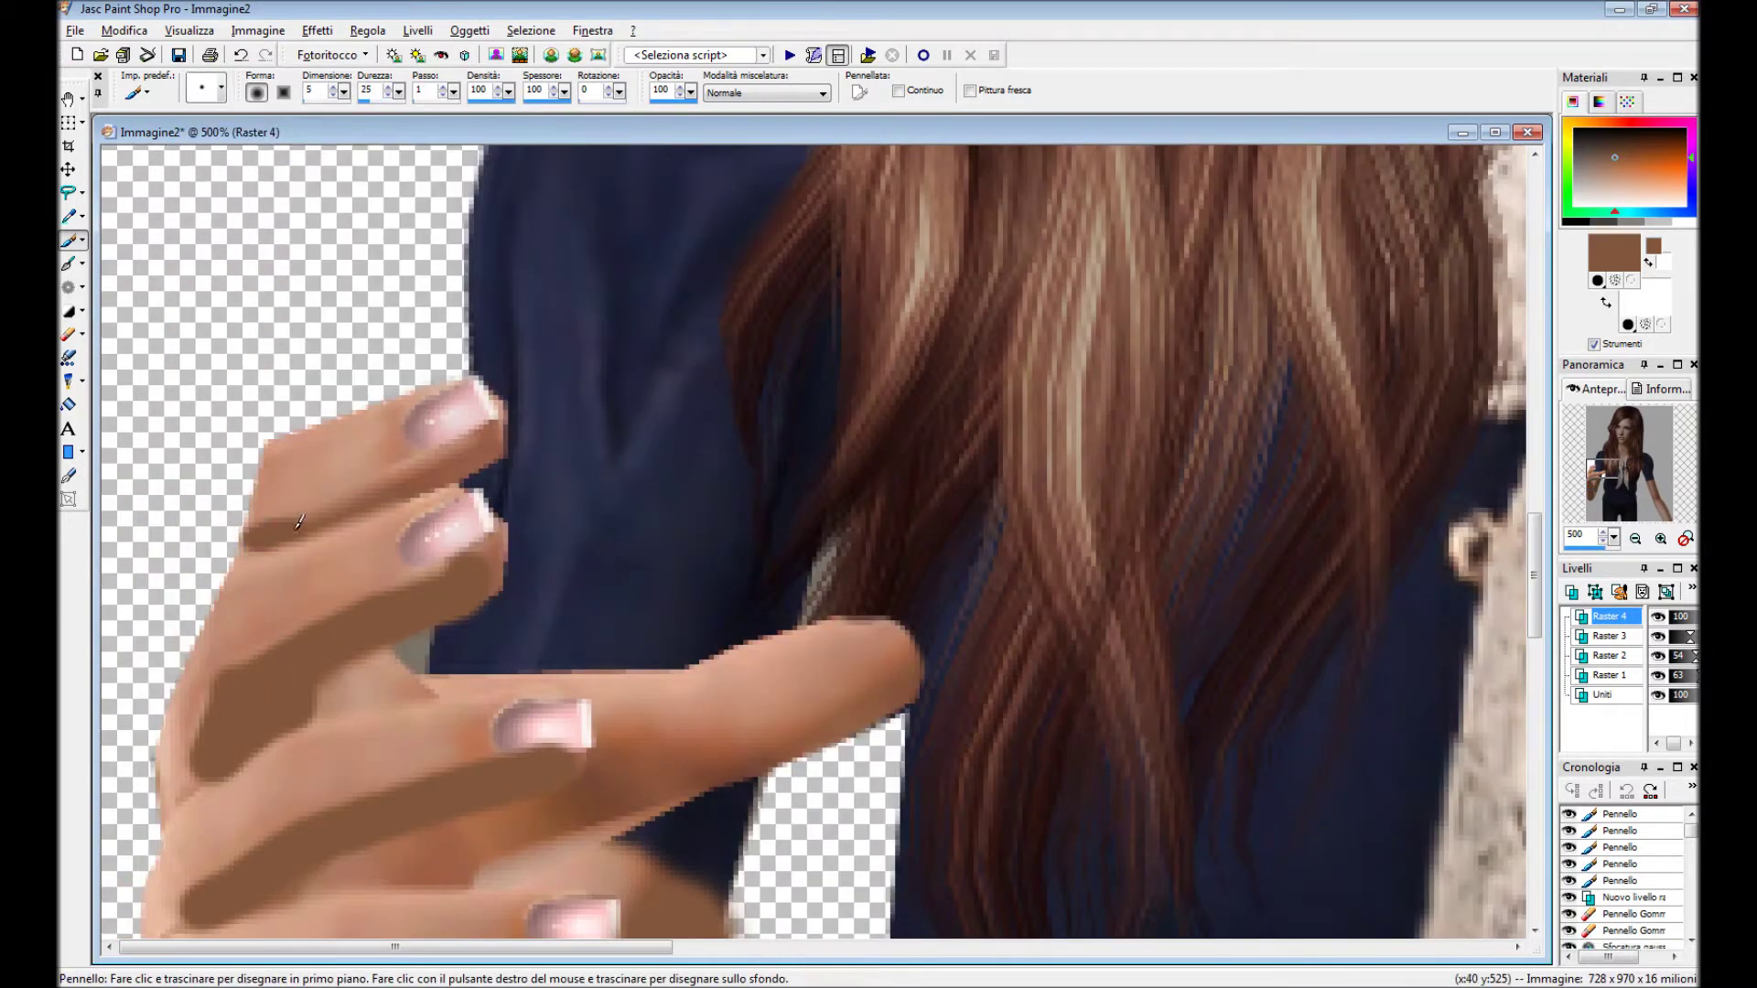
pyautogui.scroll(-3, 500, 427)
pyautogui.scroll(-3, 718, 502)
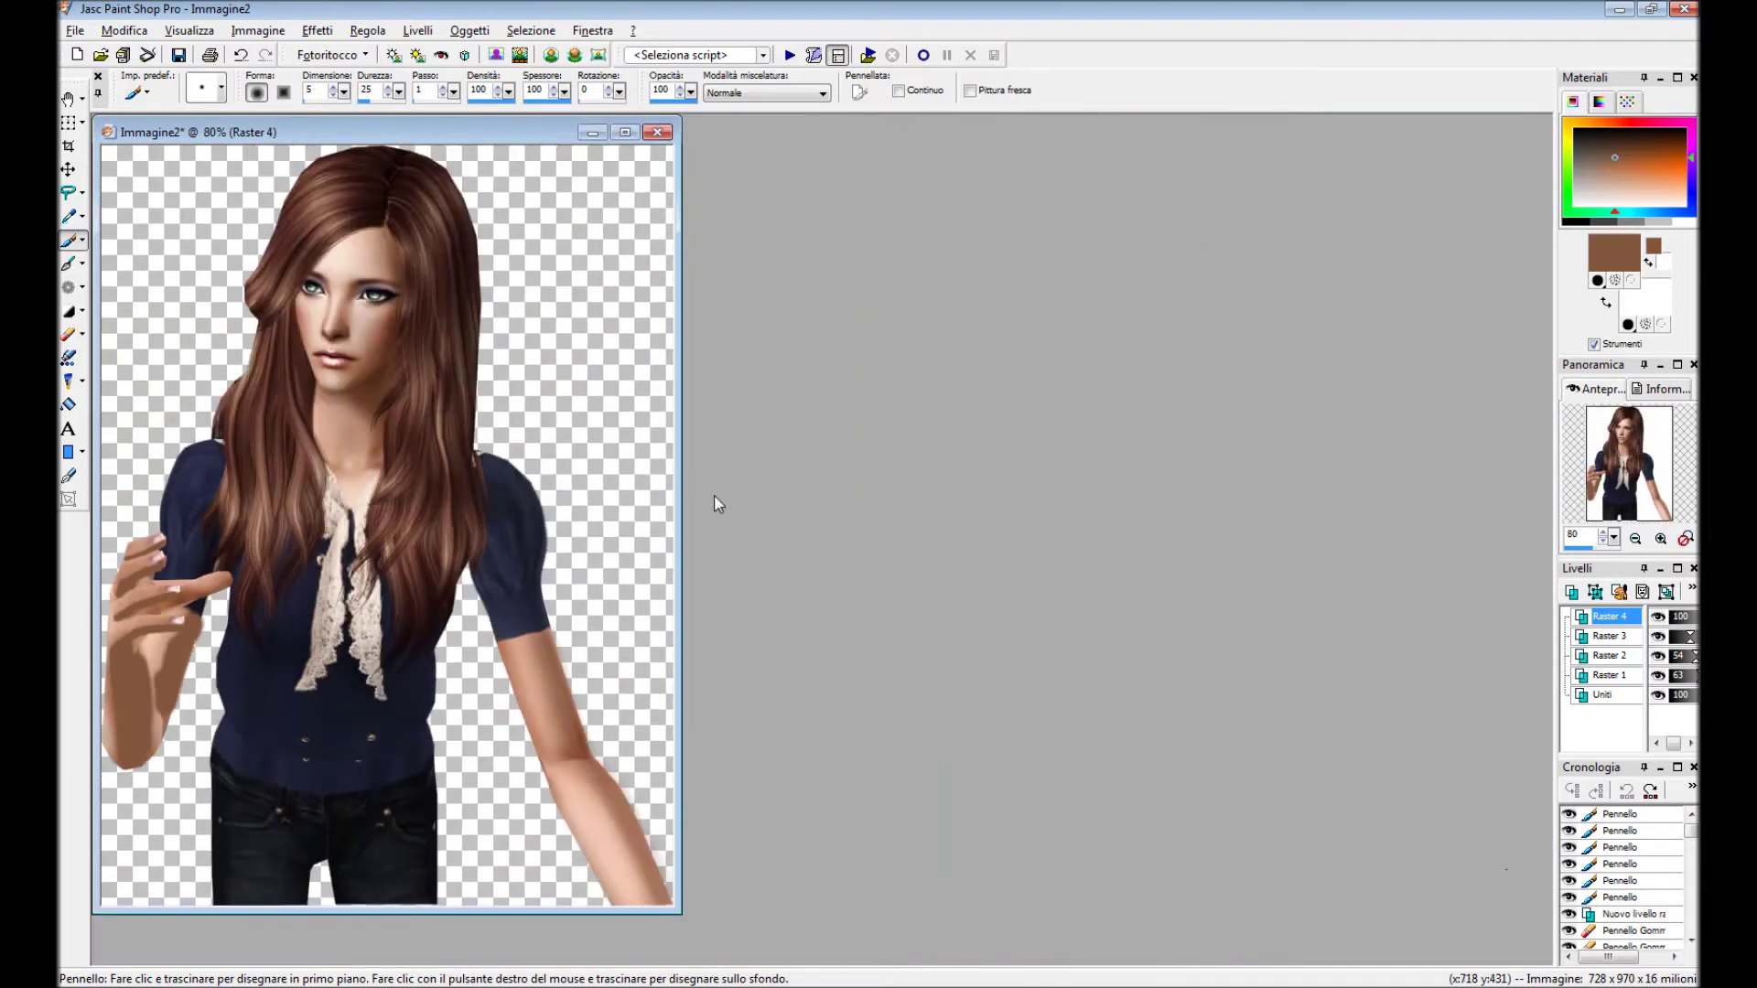
# Set the hand shadow layer to Multiply at 60% and apply Gaussian blur 8.
pyautogui.doubleClick(1608, 616)
pyautogui.click(872, 574)
pyautogui.click(824, 732)
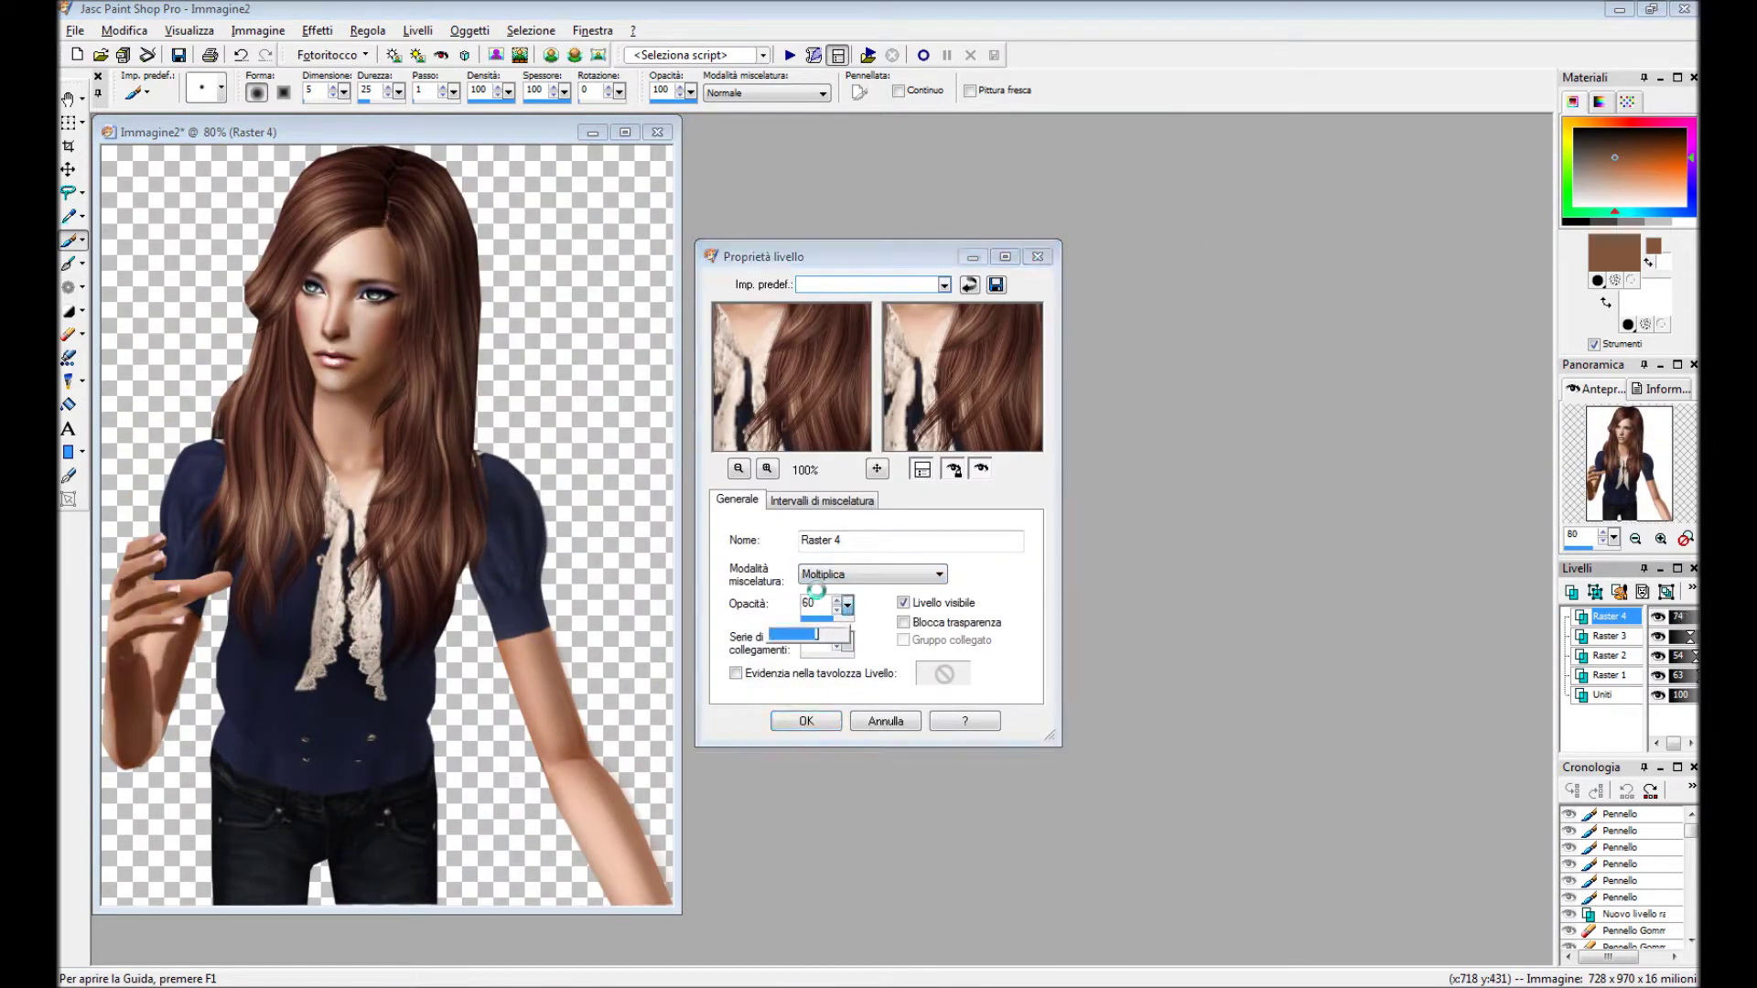
pyautogui.click(789, 721)
pyautogui.click(367, 30)
pyautogui.click(673, 338)
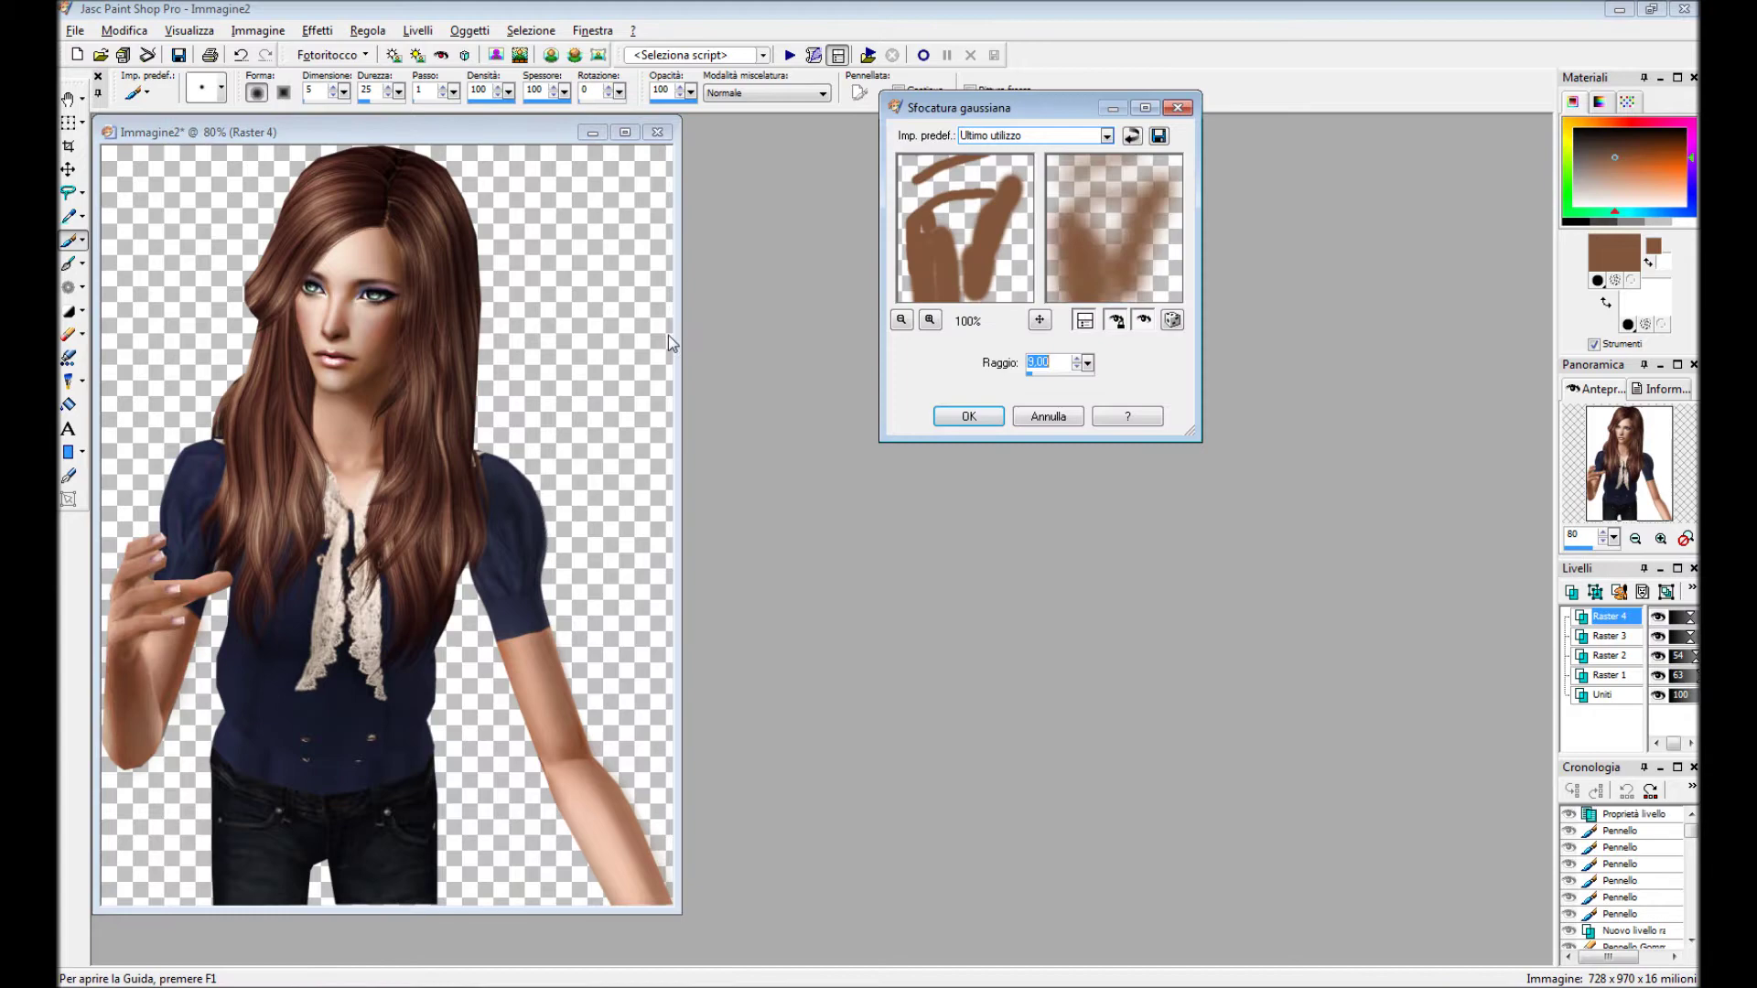
pyautogui.press('Return')
pyautogui.scroll(5, 745, 497)
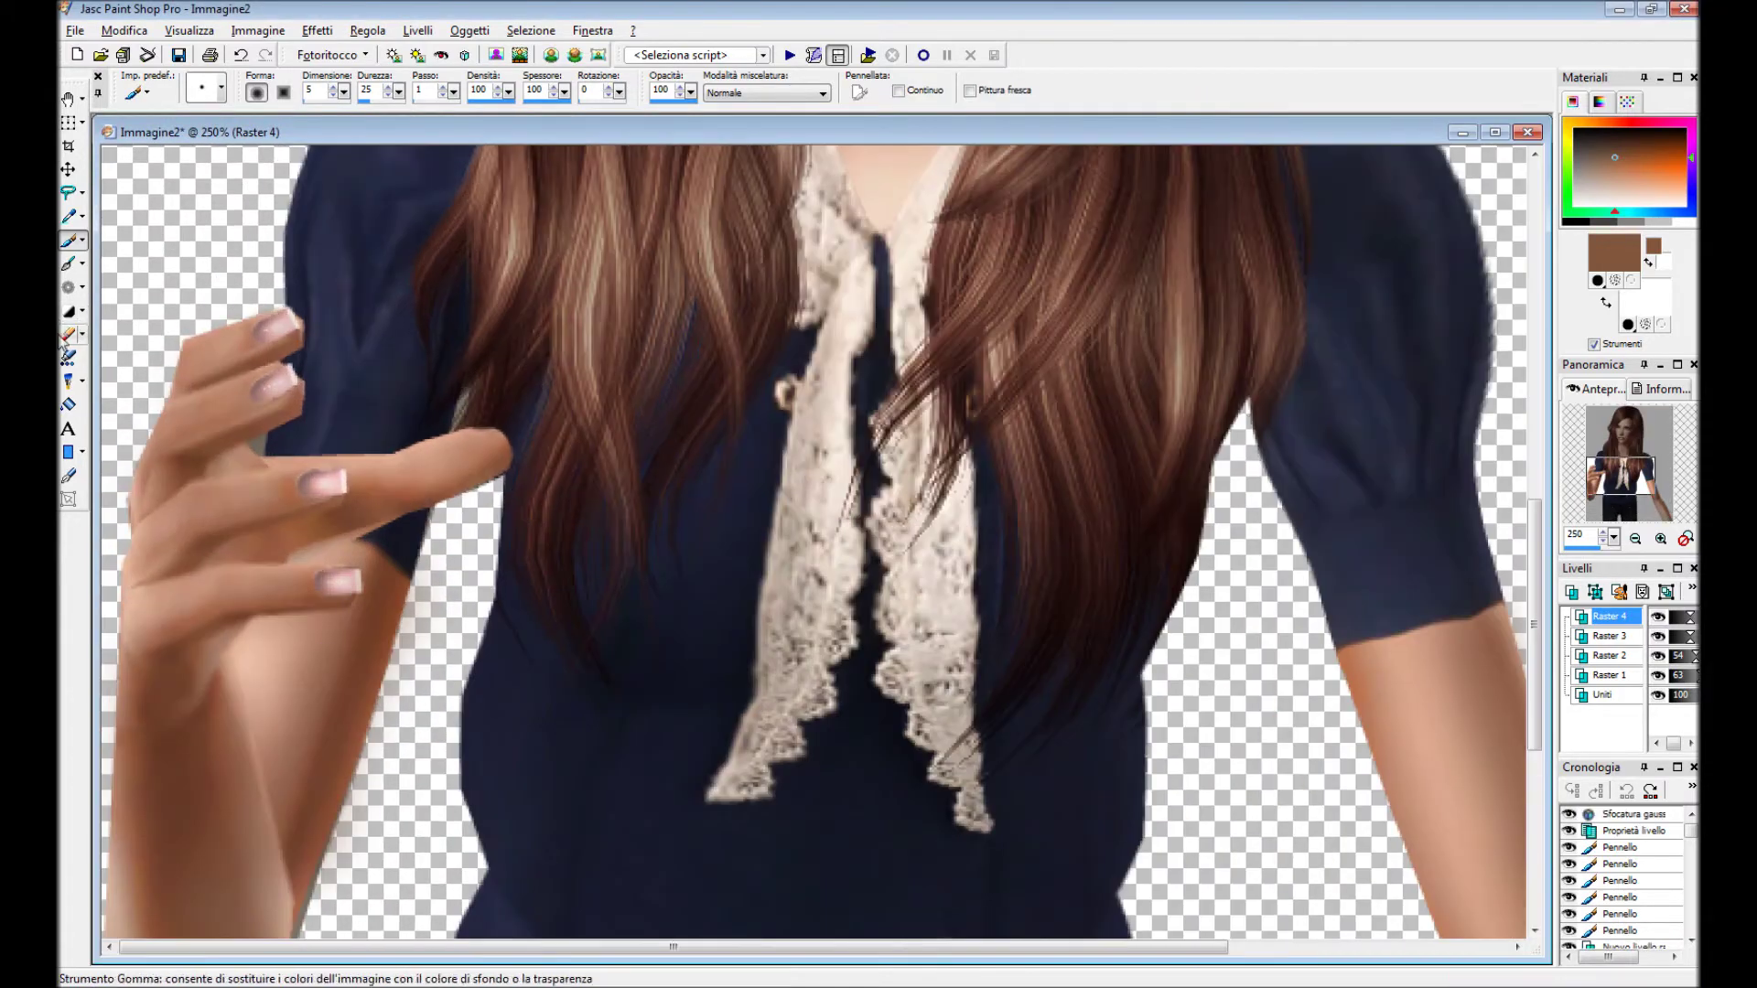
# Erase excess shadow from the hand and fingers with a size 10 eraser.
pyautogui.press('x')
pyautogui.click(221, 89)
pyautogui.click(311, 187)
pyautogui.click(362, 477)
pyautogui.scroll(3, 275, 512)
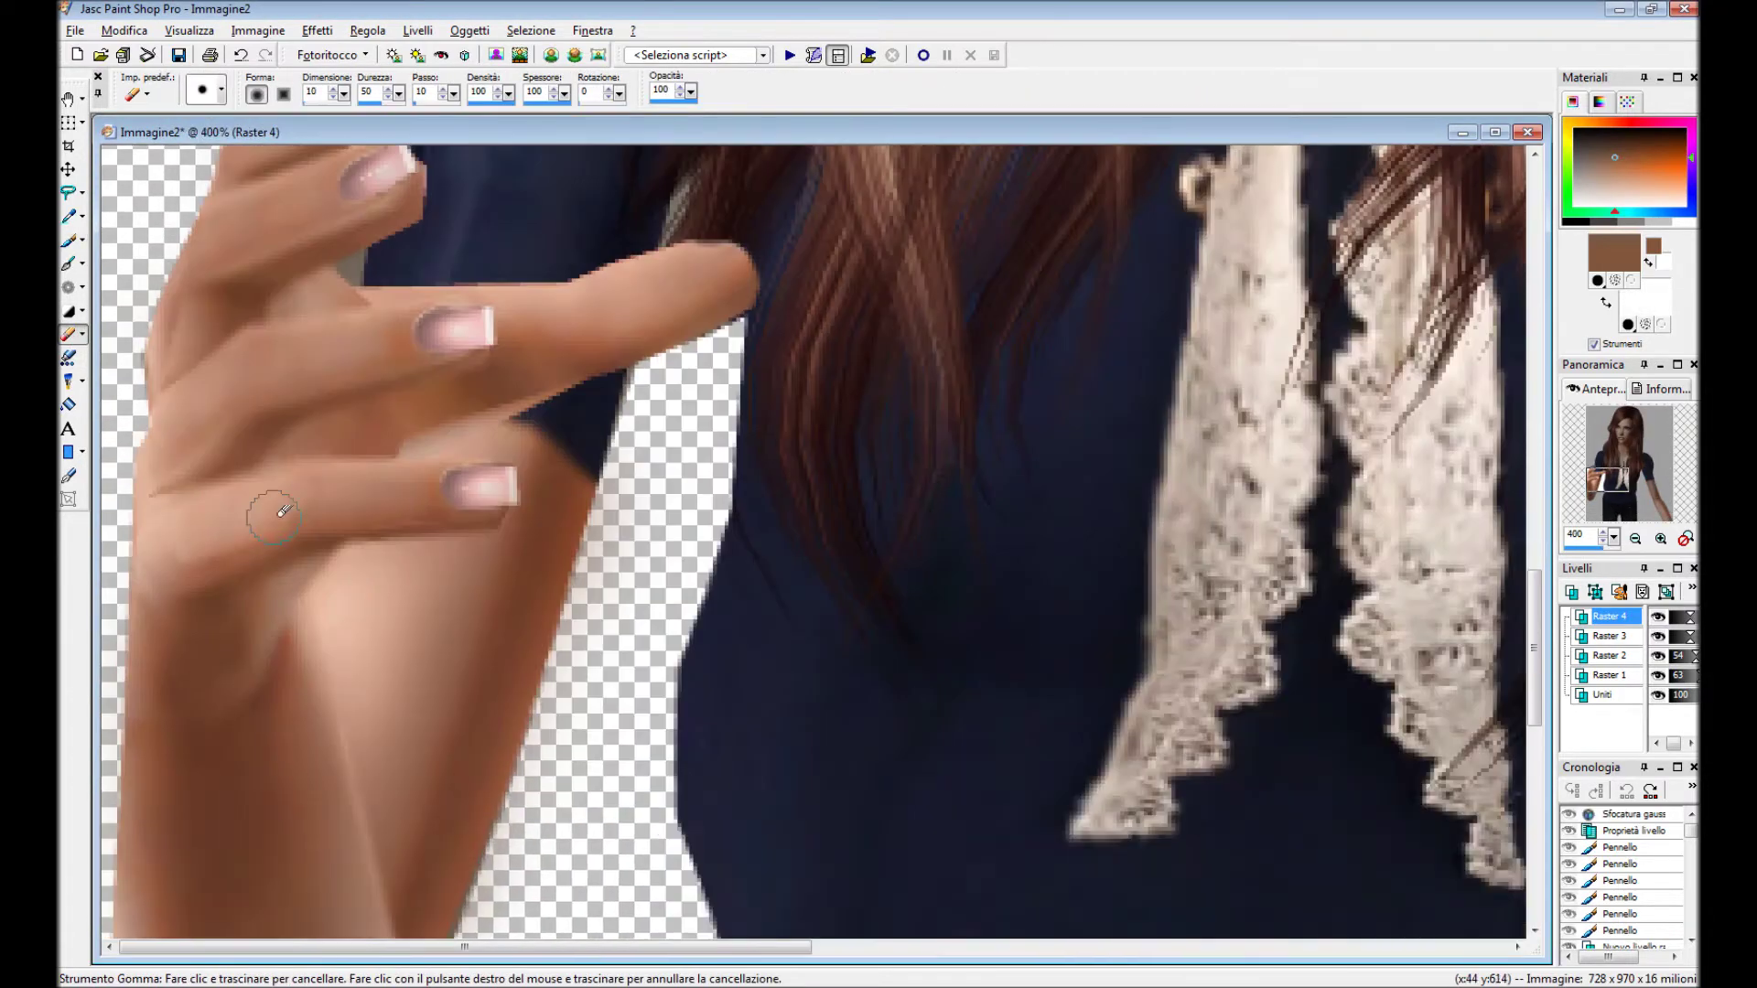
pyautogui.moveTo(476, 494); pyautogui.dragTo(275, 497)
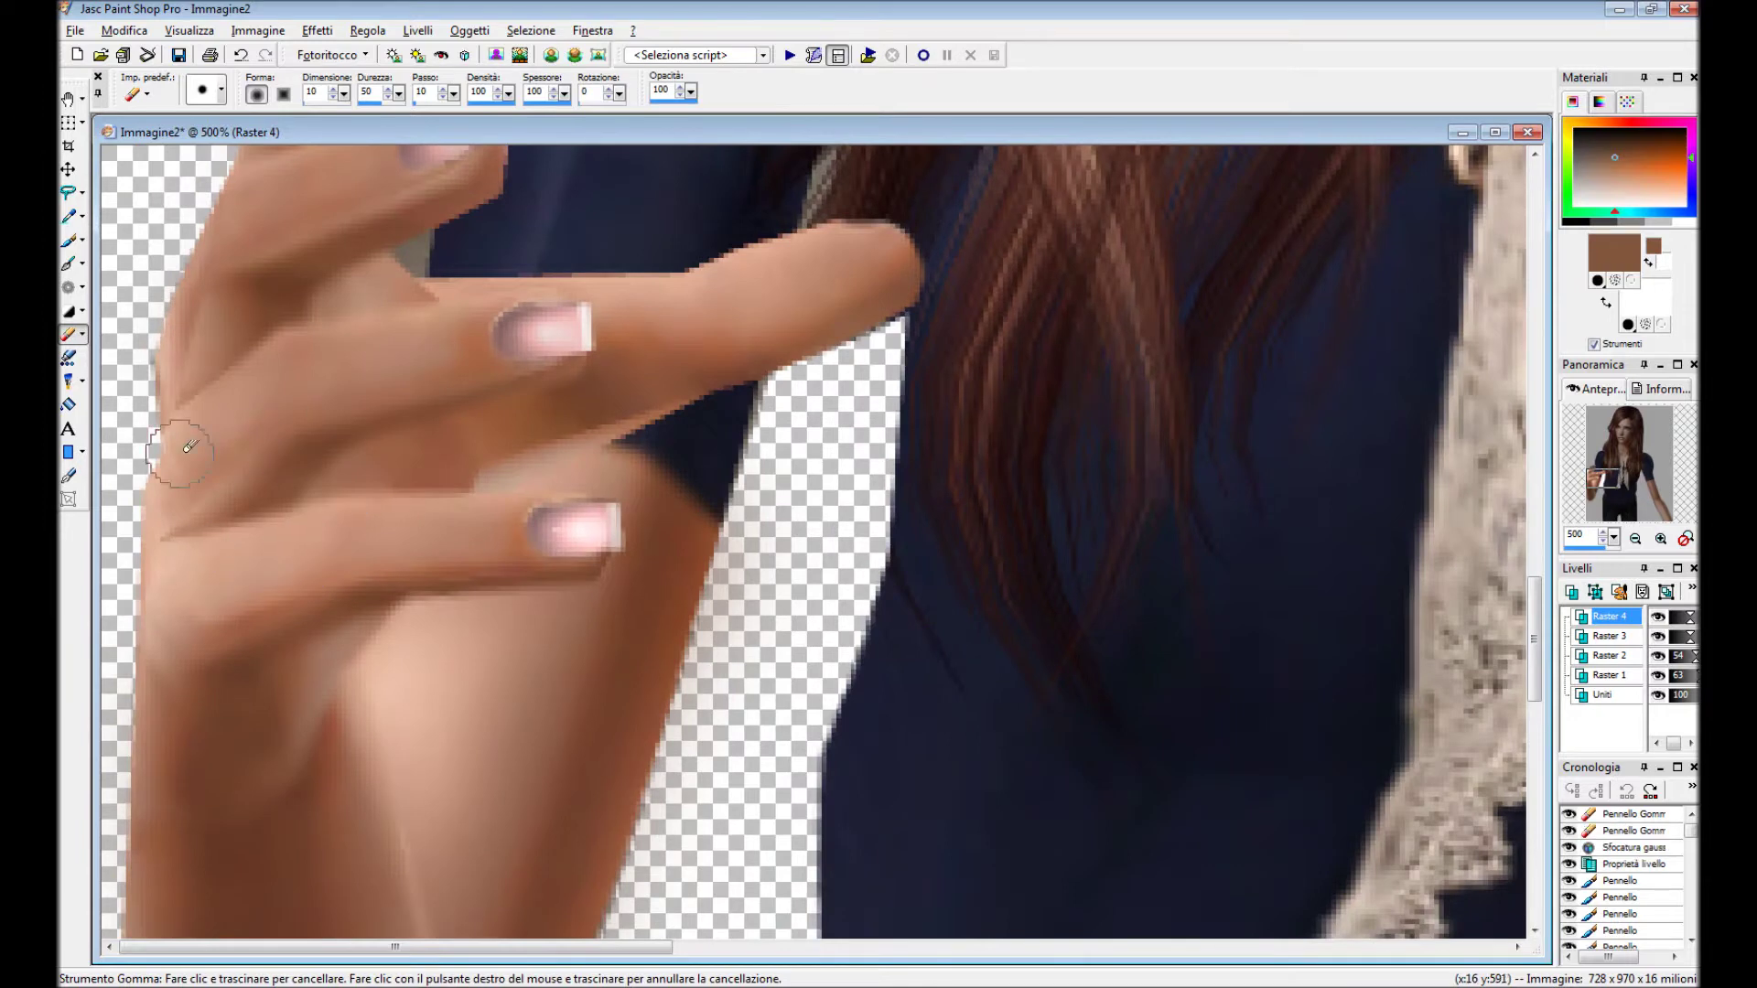
pyautogui.click(412, 342)
pyautogui.scroll(3, 384, 394)
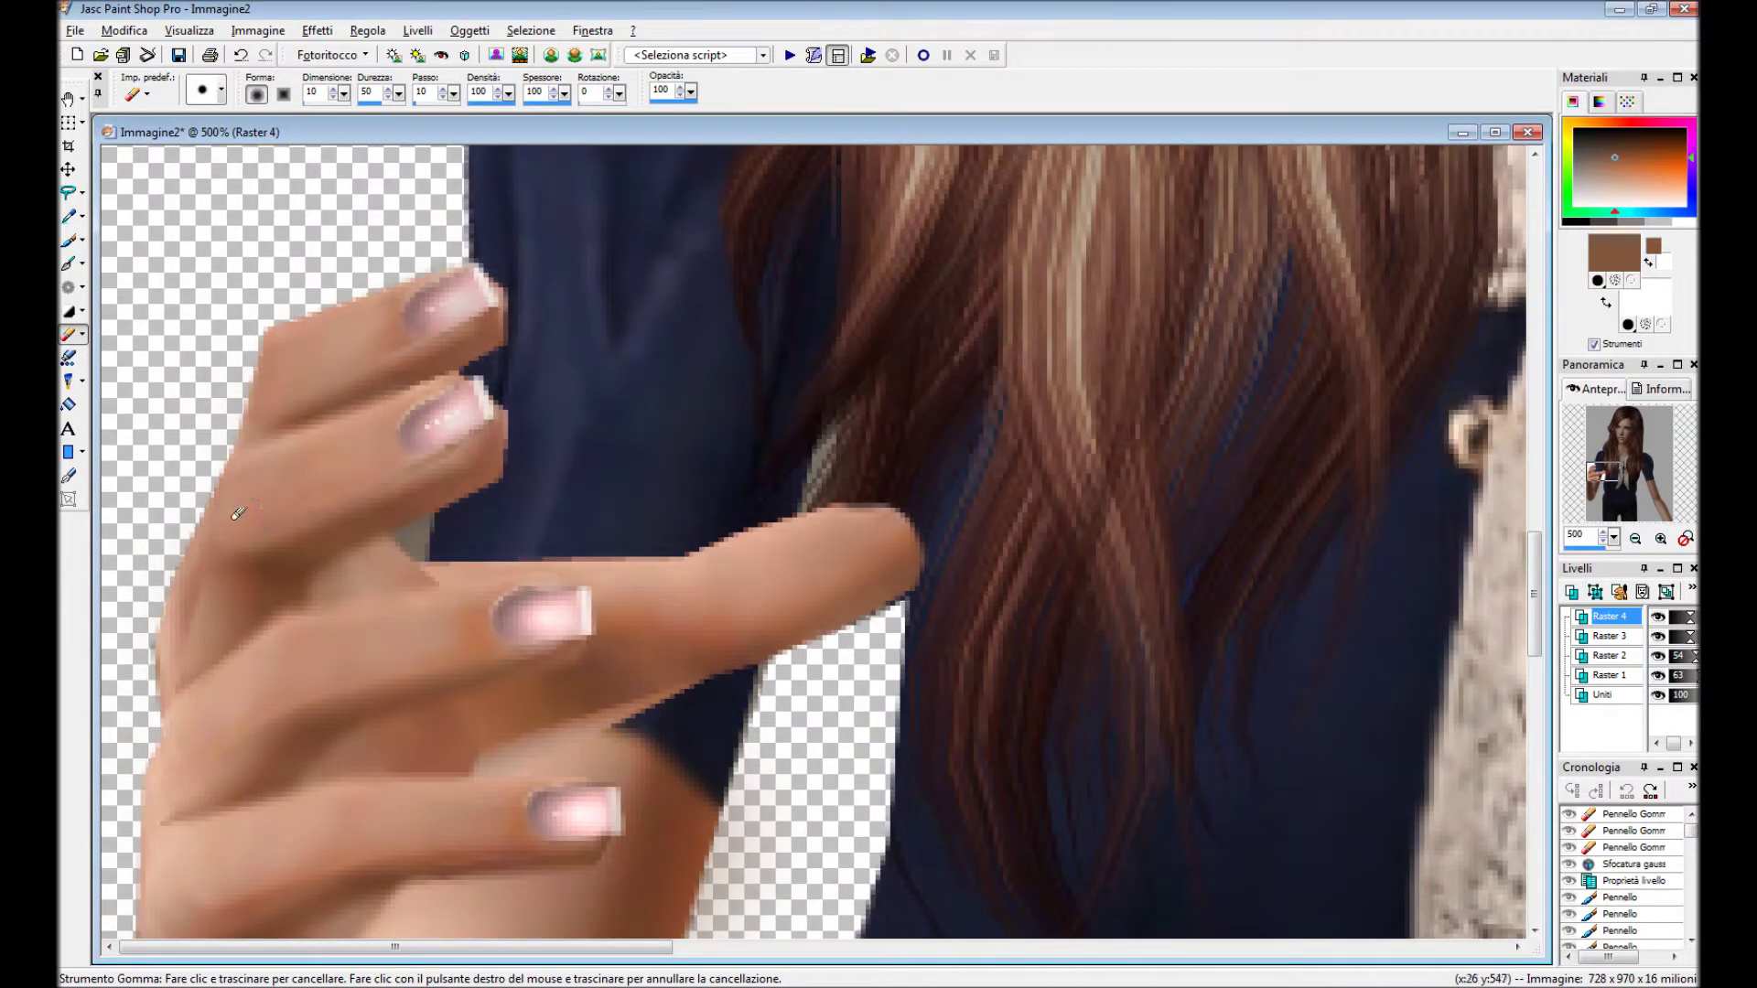
pyautogui.scroll(-5, 463, 290)
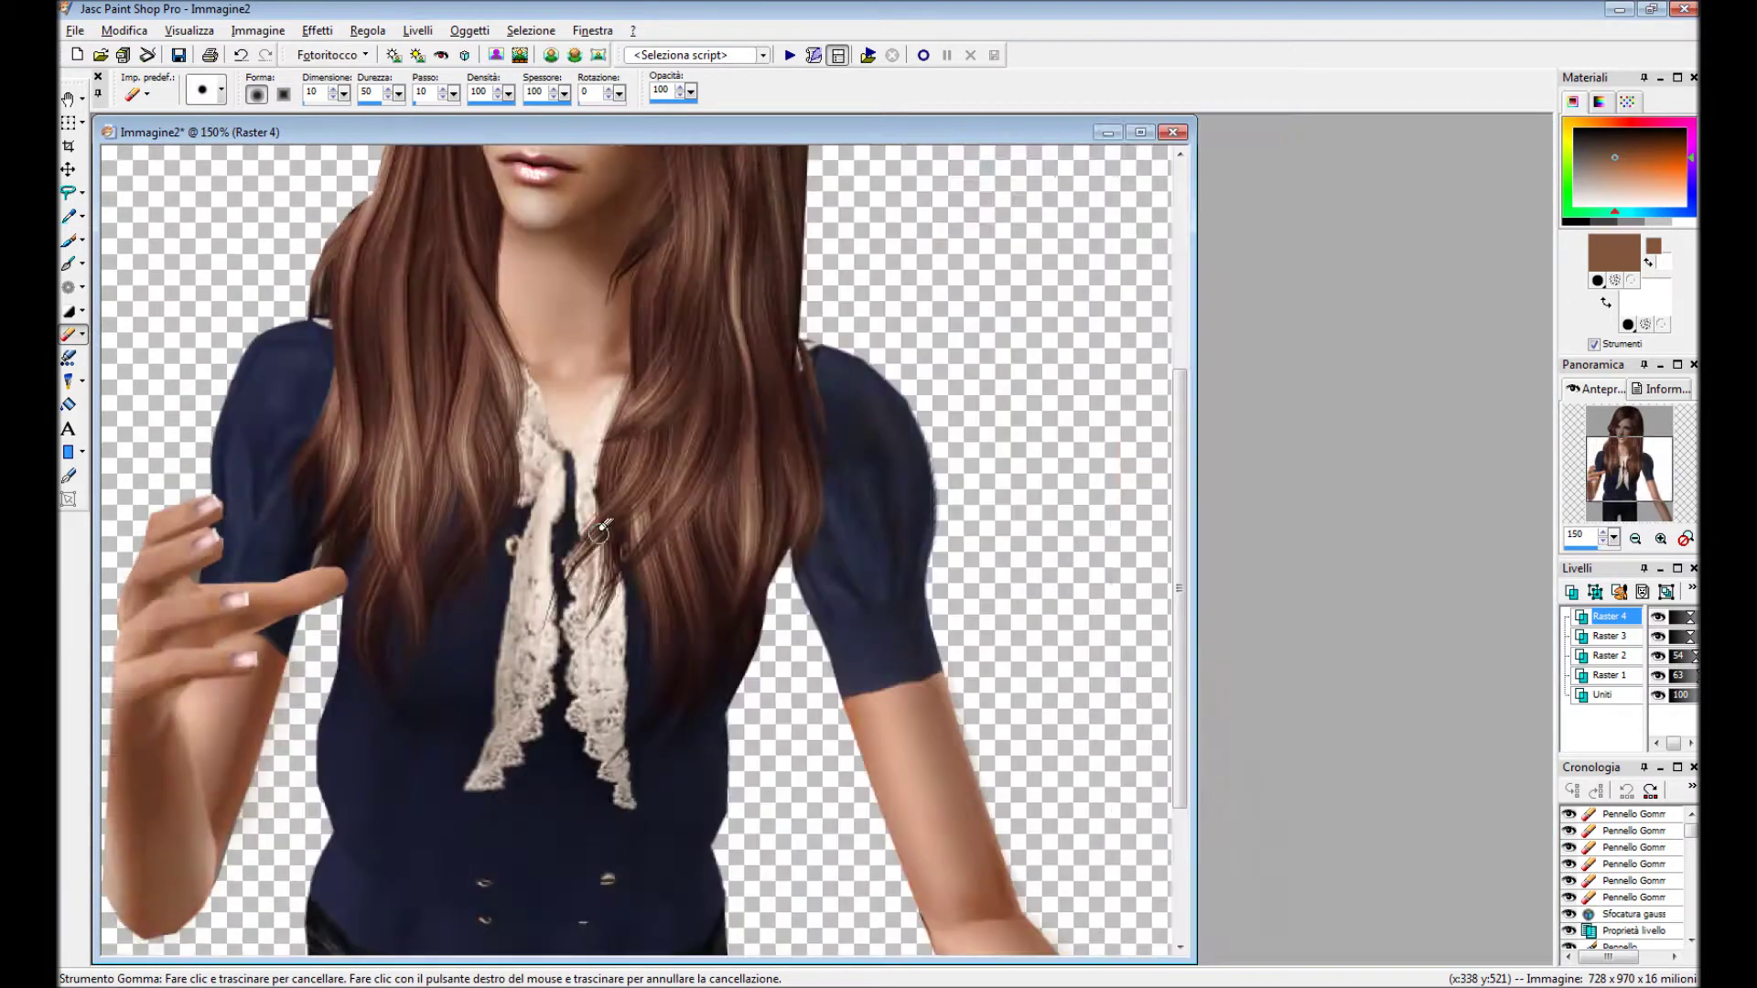
# Add Raster 5 and paint a shadow stroke on a finger.
pyautogui.click(417, 30)
pyautogui.scroll(2, 402, 549)
pyautogui.scroll(2, 402, 549)
pyautogui.moveTo(546, 507); pyautogui.dragTo(723, 420)
pyautogui.scroll(-4, 723, 419)
pyautogui.doubleClick(1609, 616)
# Set Raster 5 to Multiply at 52% opacity and Gaussian-blur it with radius 6.
pyautogui.click(939, 574)
pyautogui.click(870, 696)
pyautogui.moveTo(848, 612); pyautogui.dragTo(810, 632)
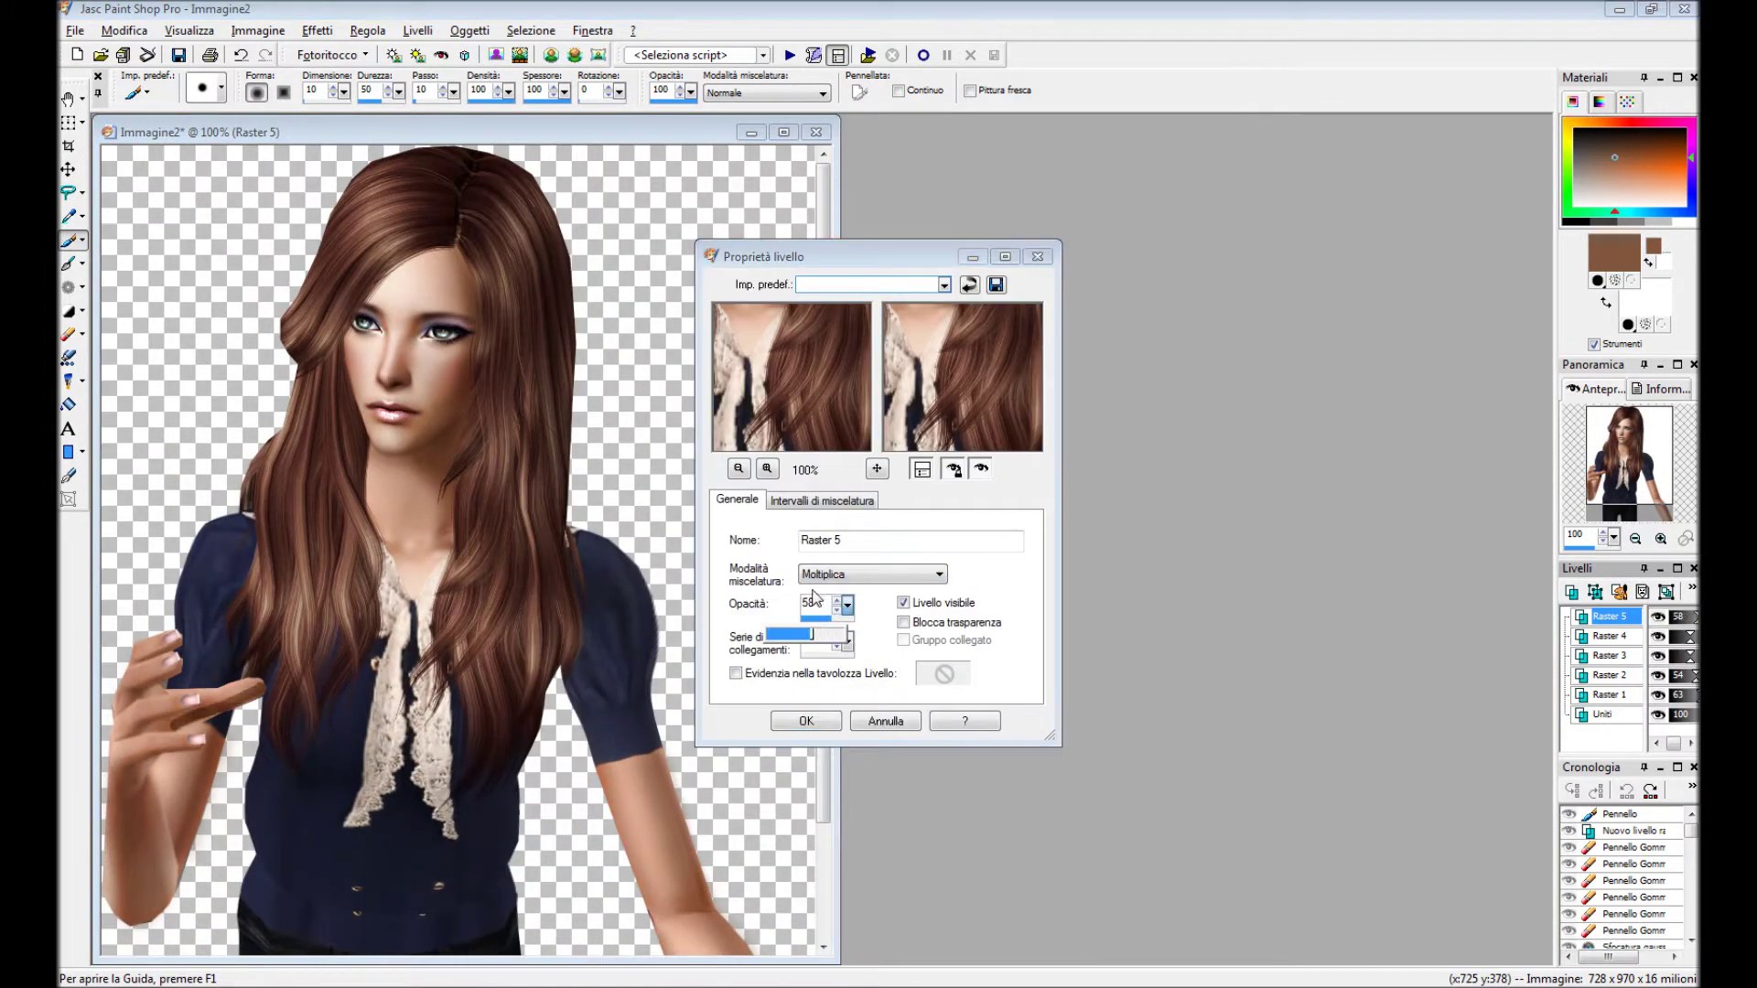
pyautogui.click(806, 721)
pyautogui.click(367, 30)
pyautogui.click(677, 340)
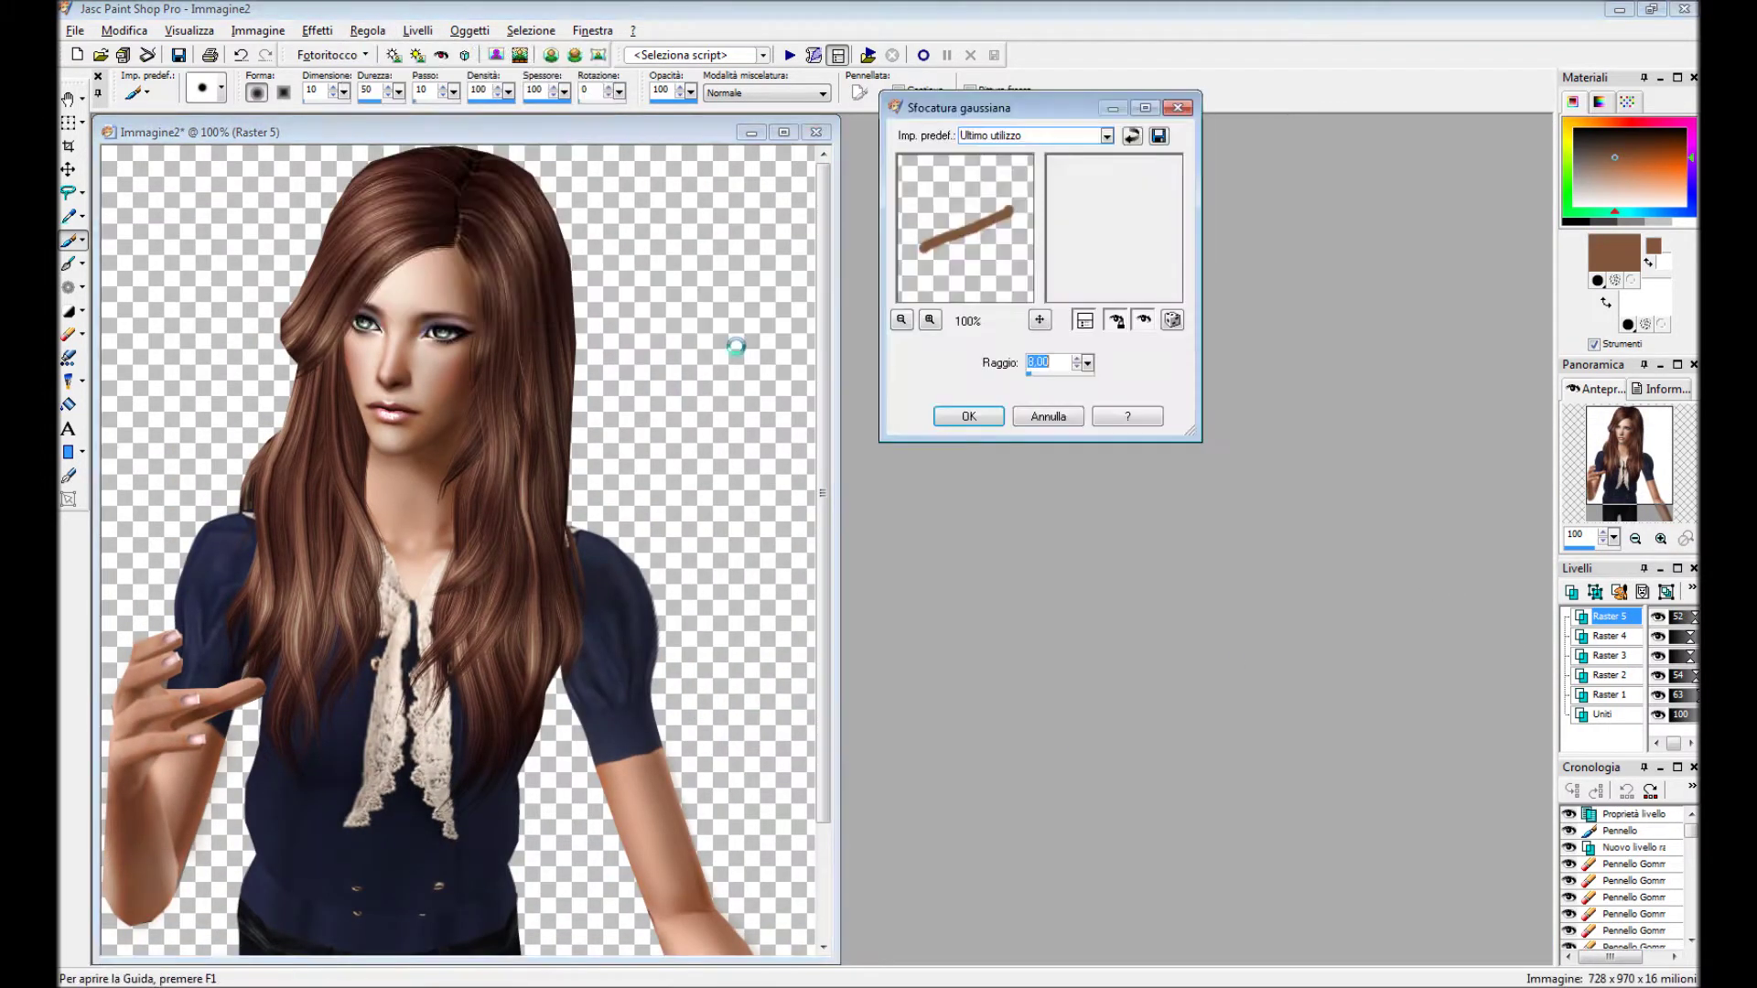
pyautogui.write('6')
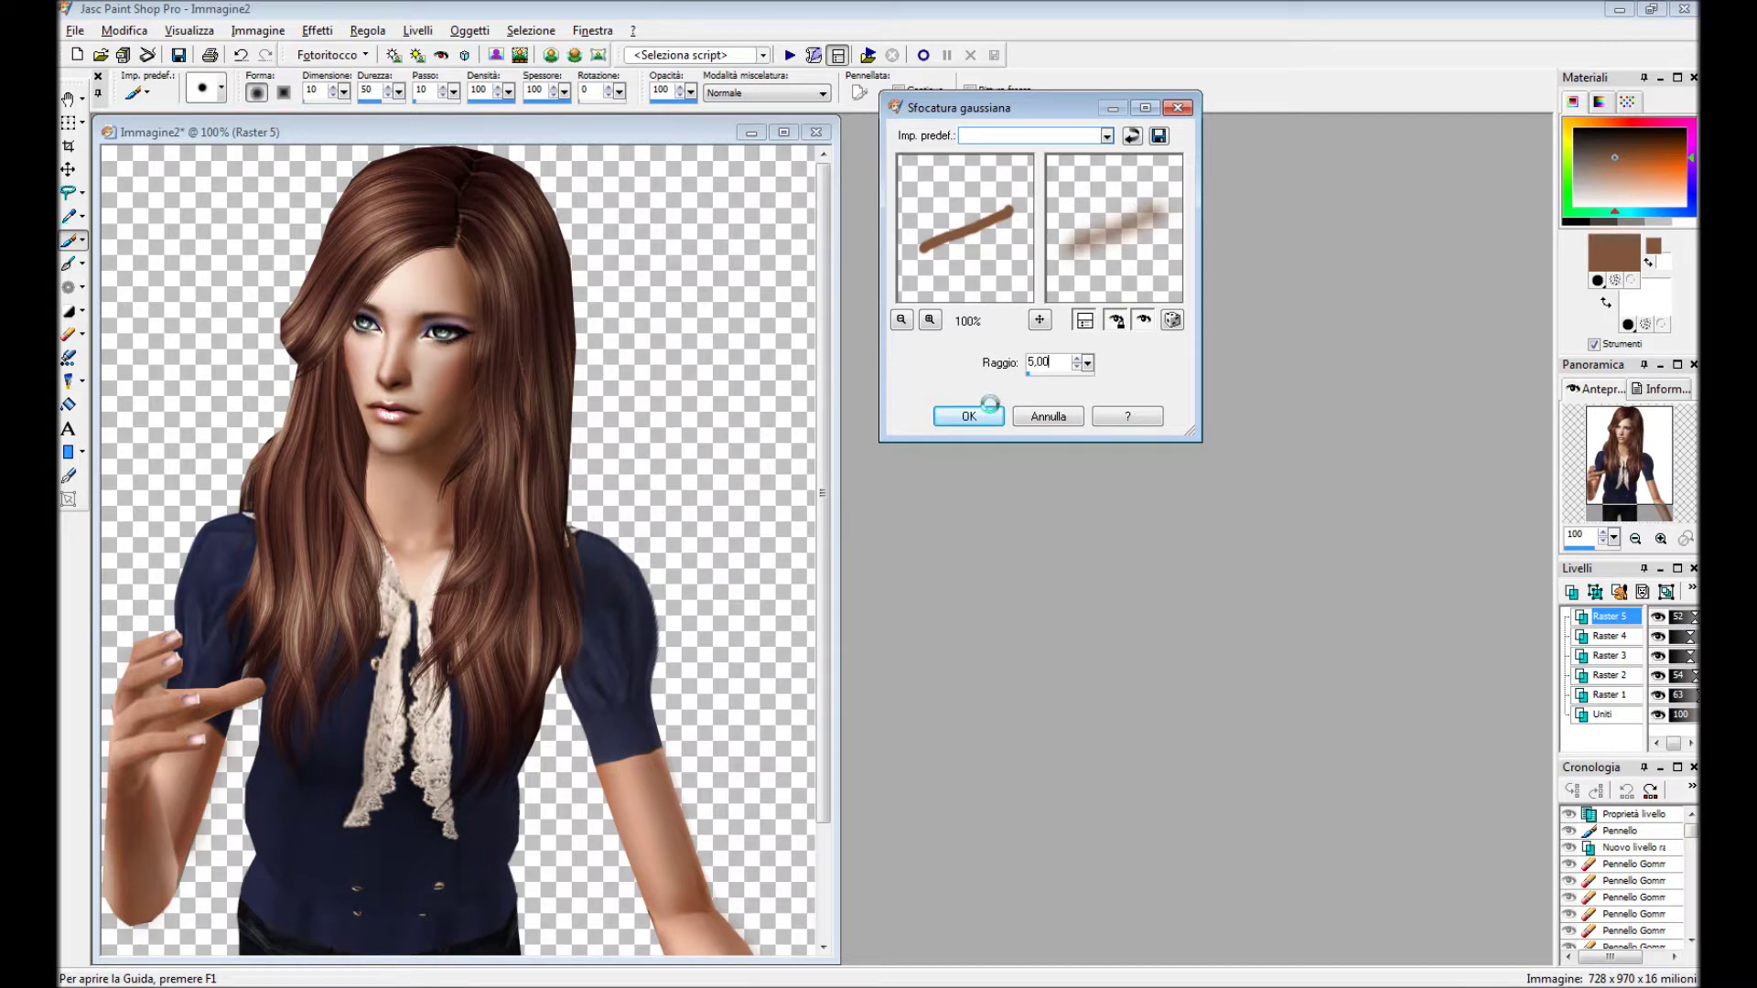
pyautogui.click(968, 416)
# Add Raster 6 and paint shading along the chin and cheek.
pyautogui.click(805, 647)
pyautogui.scroll(4, 678, 450)
pyautogui.moveTo(773, 352); pyautogui.dragTo(764, 595)
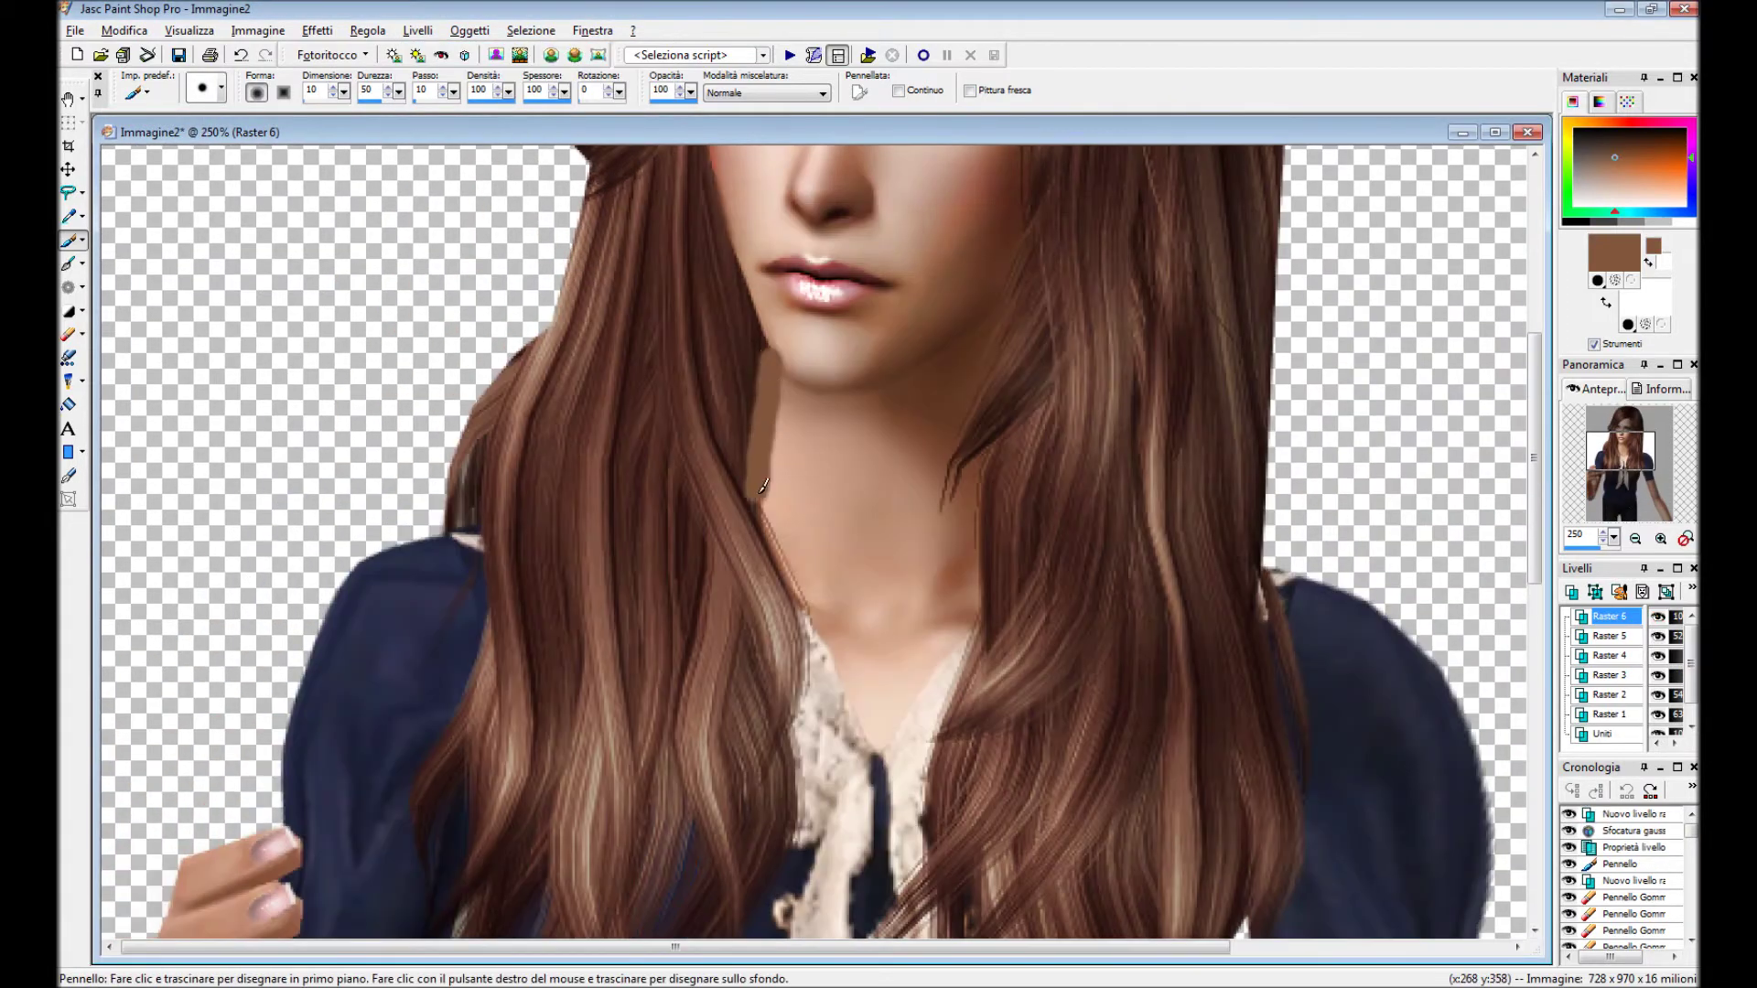
pyautogui.scroll(-1, 764, 595)
pyautogui.moveTo(572, 421); pyautogui.dragTo(645, 630)
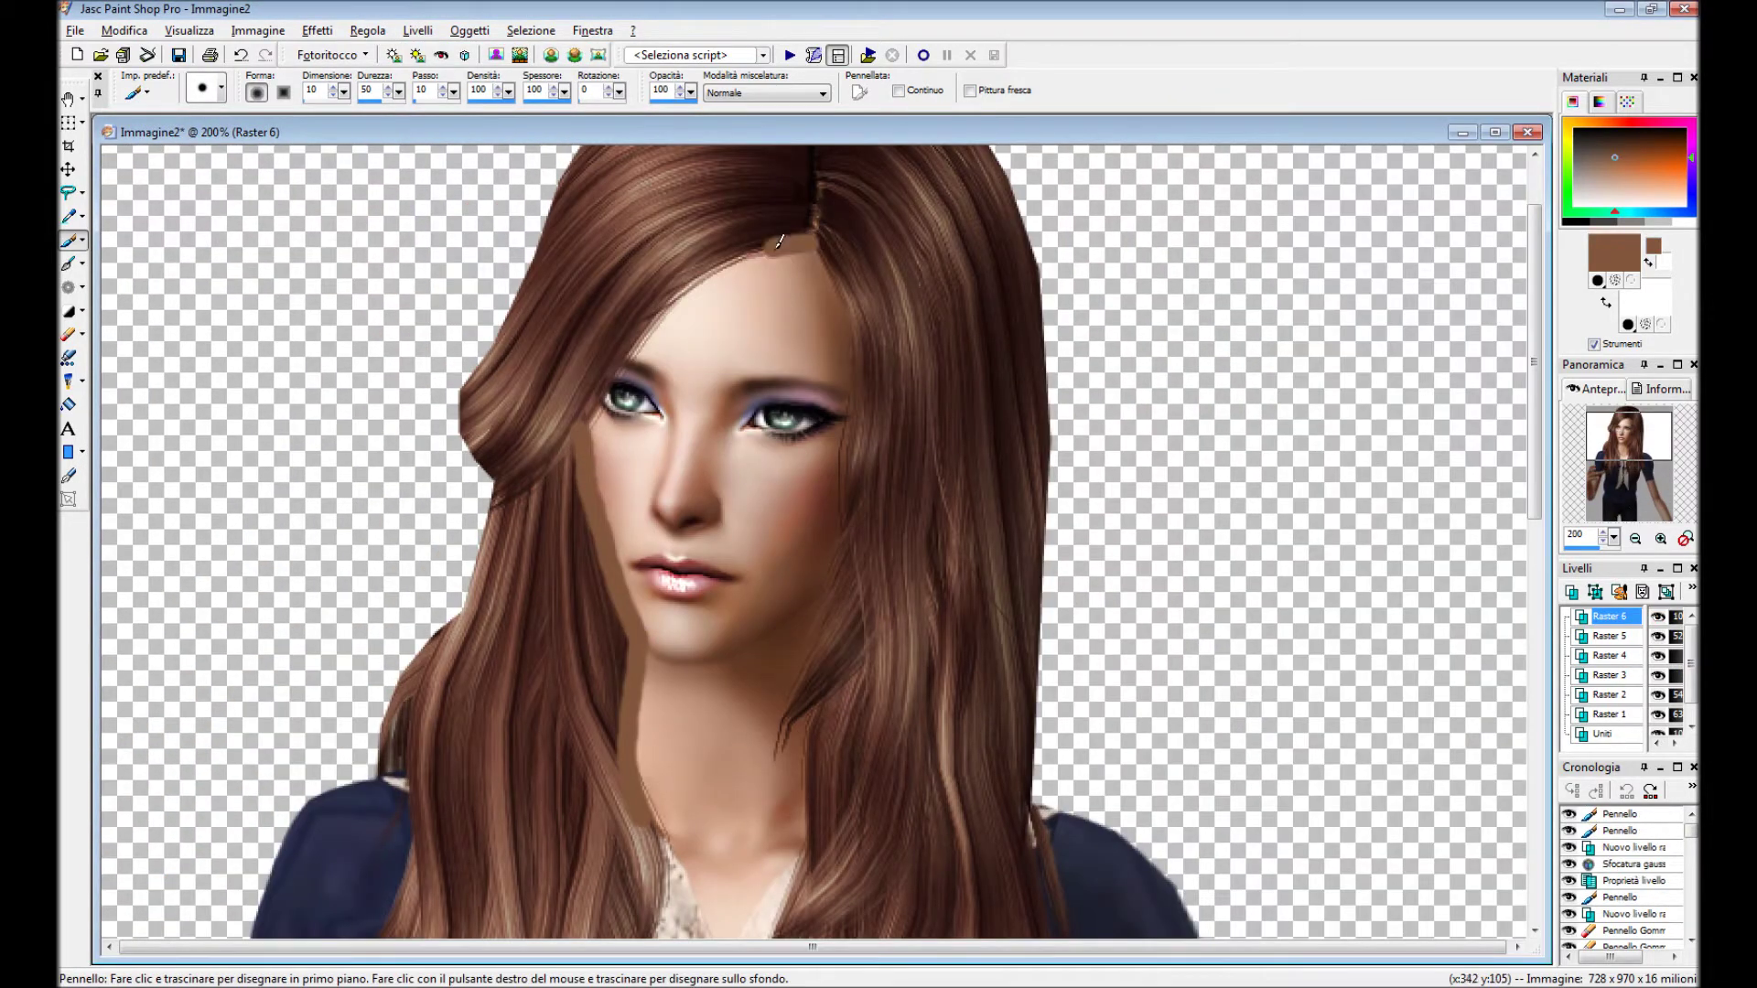
pyautogui.click(611, 380)
pyautogui.scroll(-2, 610, 403)
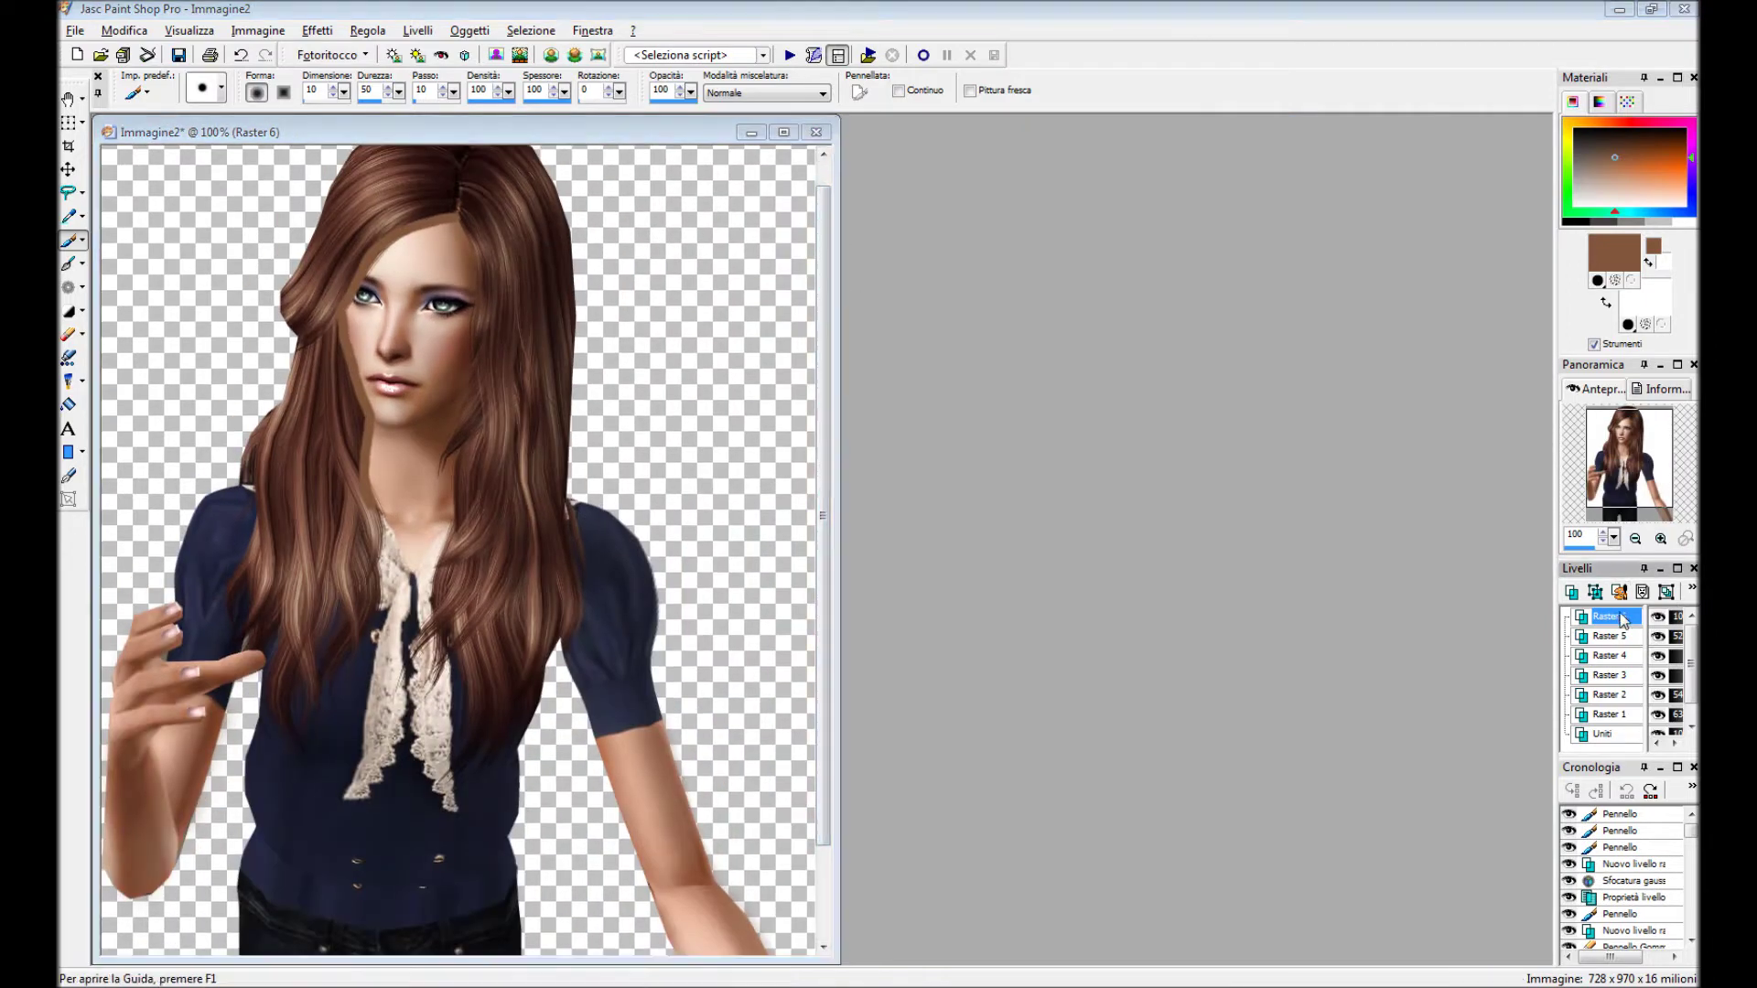
# Set Raster 6 to Multiply at 70% opacity and apply a Gaussian blur.
pyautogui.doubleClick(1610, 616)
pyautogui.click(939, 574)
pyautogui.click(869, 687)
pyautogui.moveTo(848, 606); pyautogui.dragTo(826, 599)
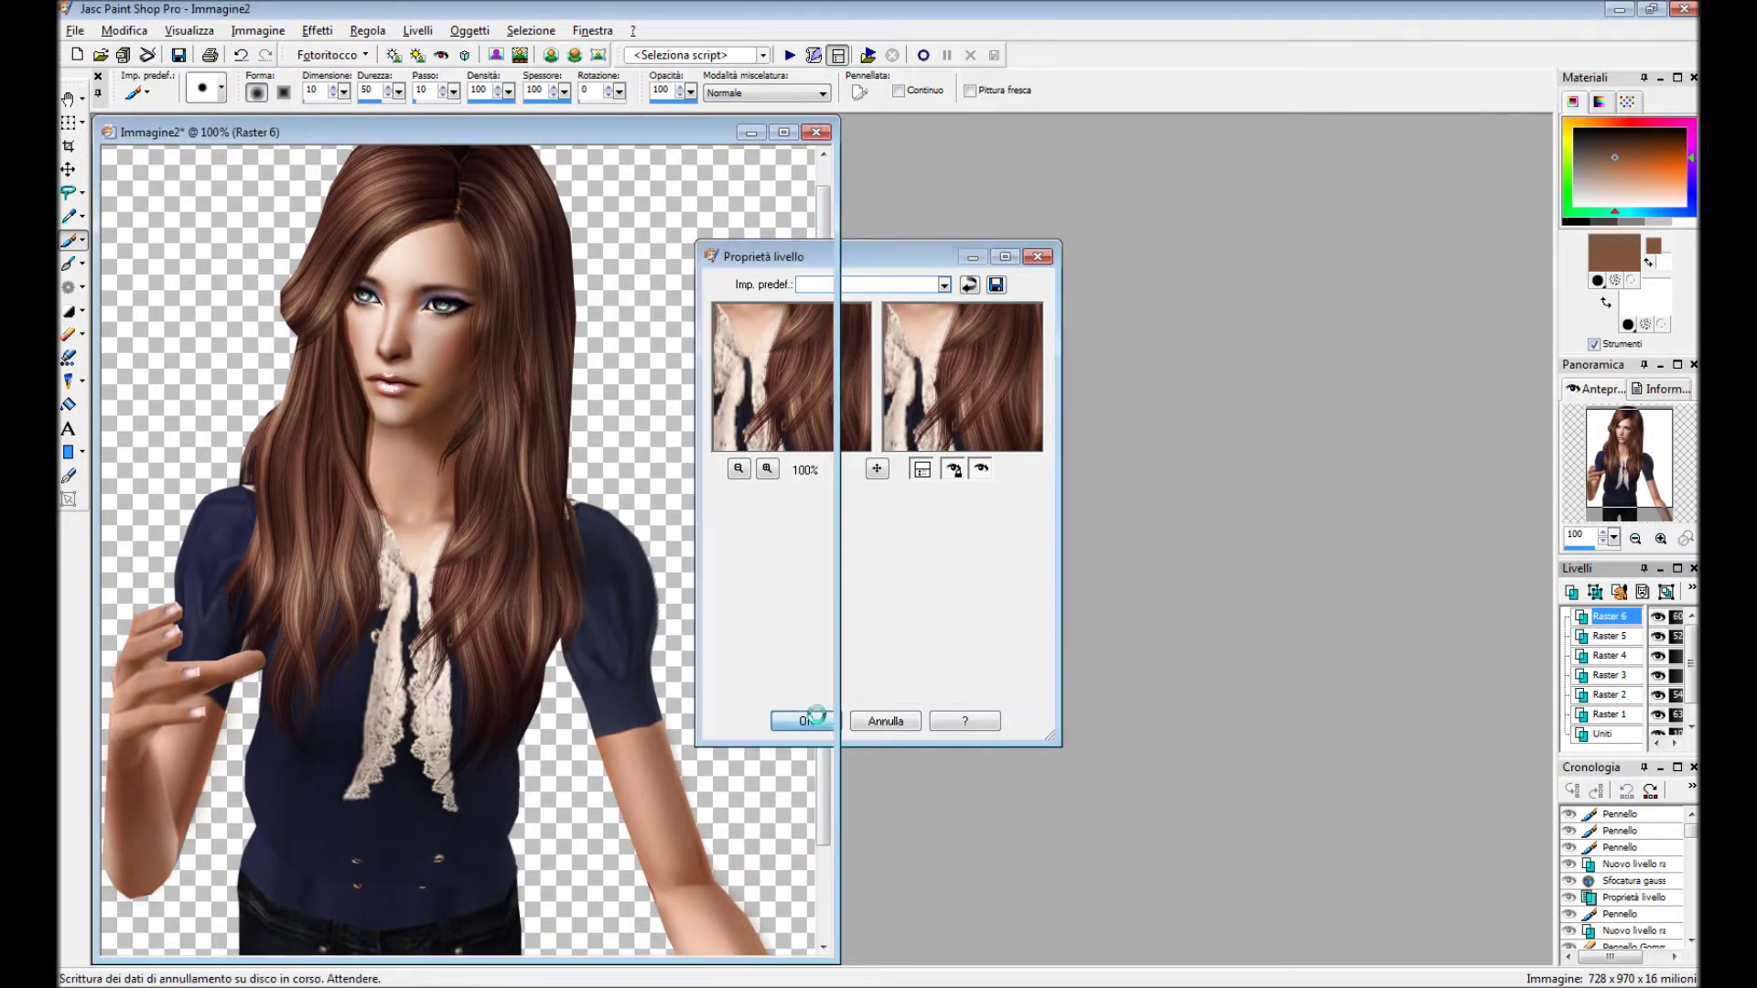
pyautogui.click(806, 722)
pyautogui.click(367, 30)
pyautogui.click(723, 345)
pyautogui.press('Return')
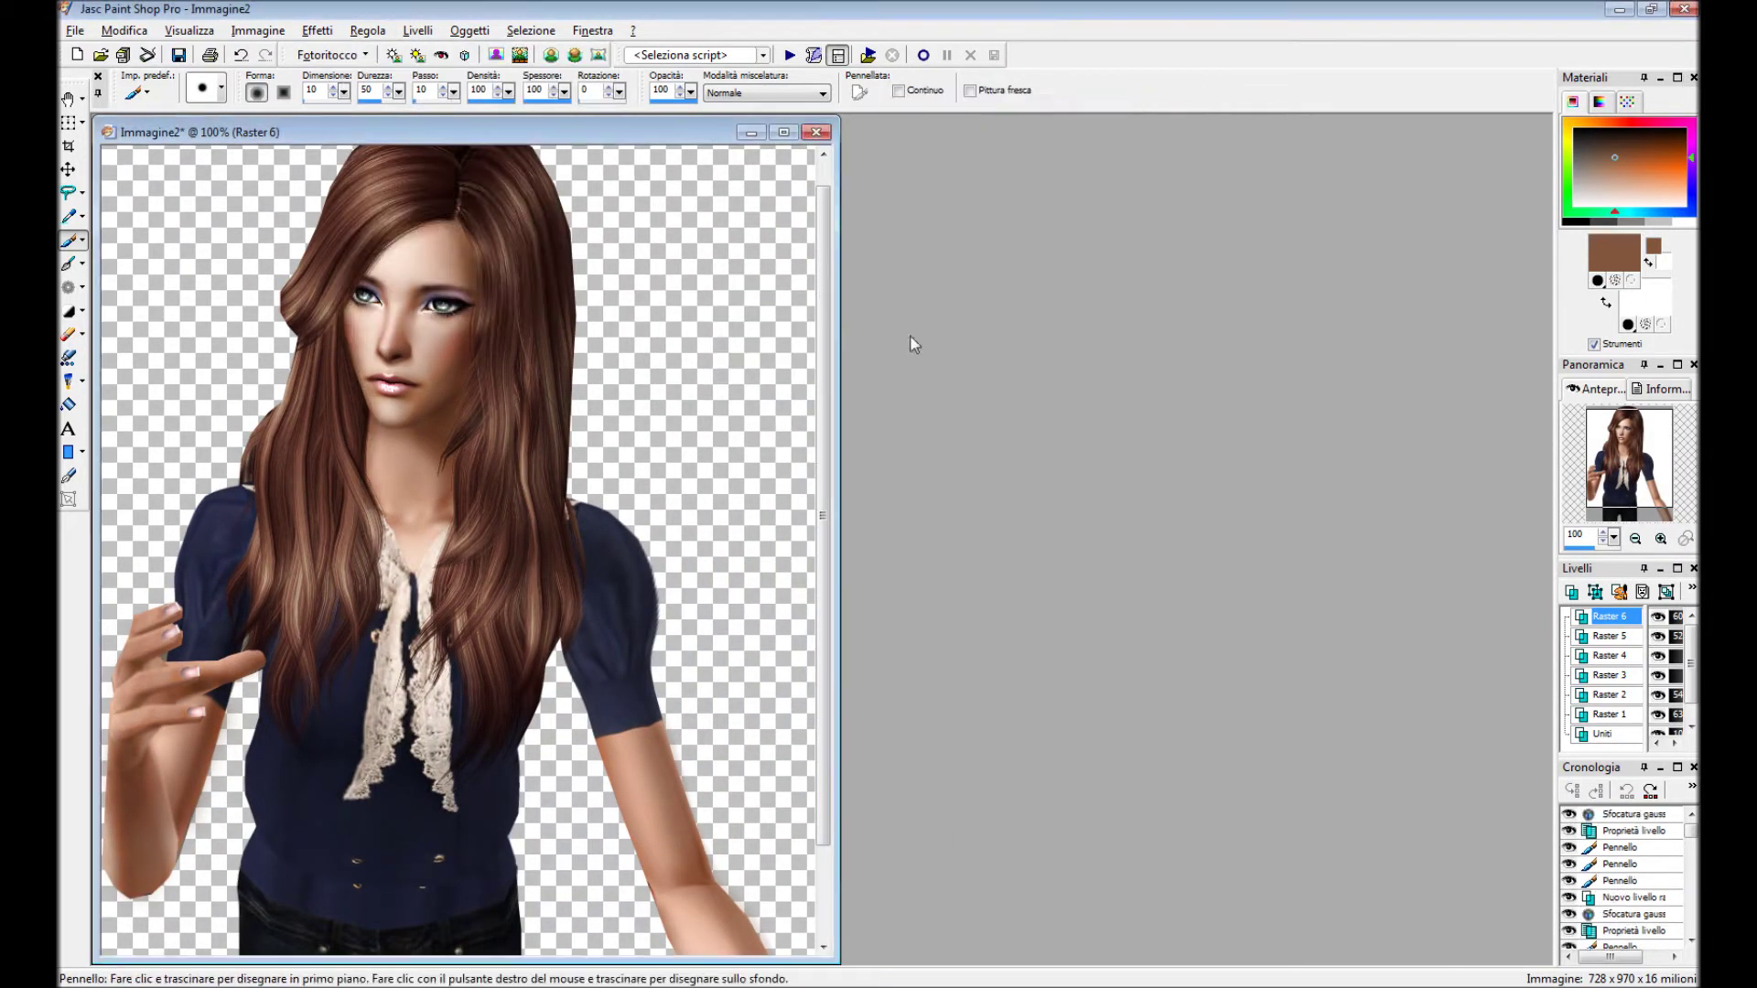
pyautogui.moveTo(457, 131); pyautogui.dragTo(685, 136)
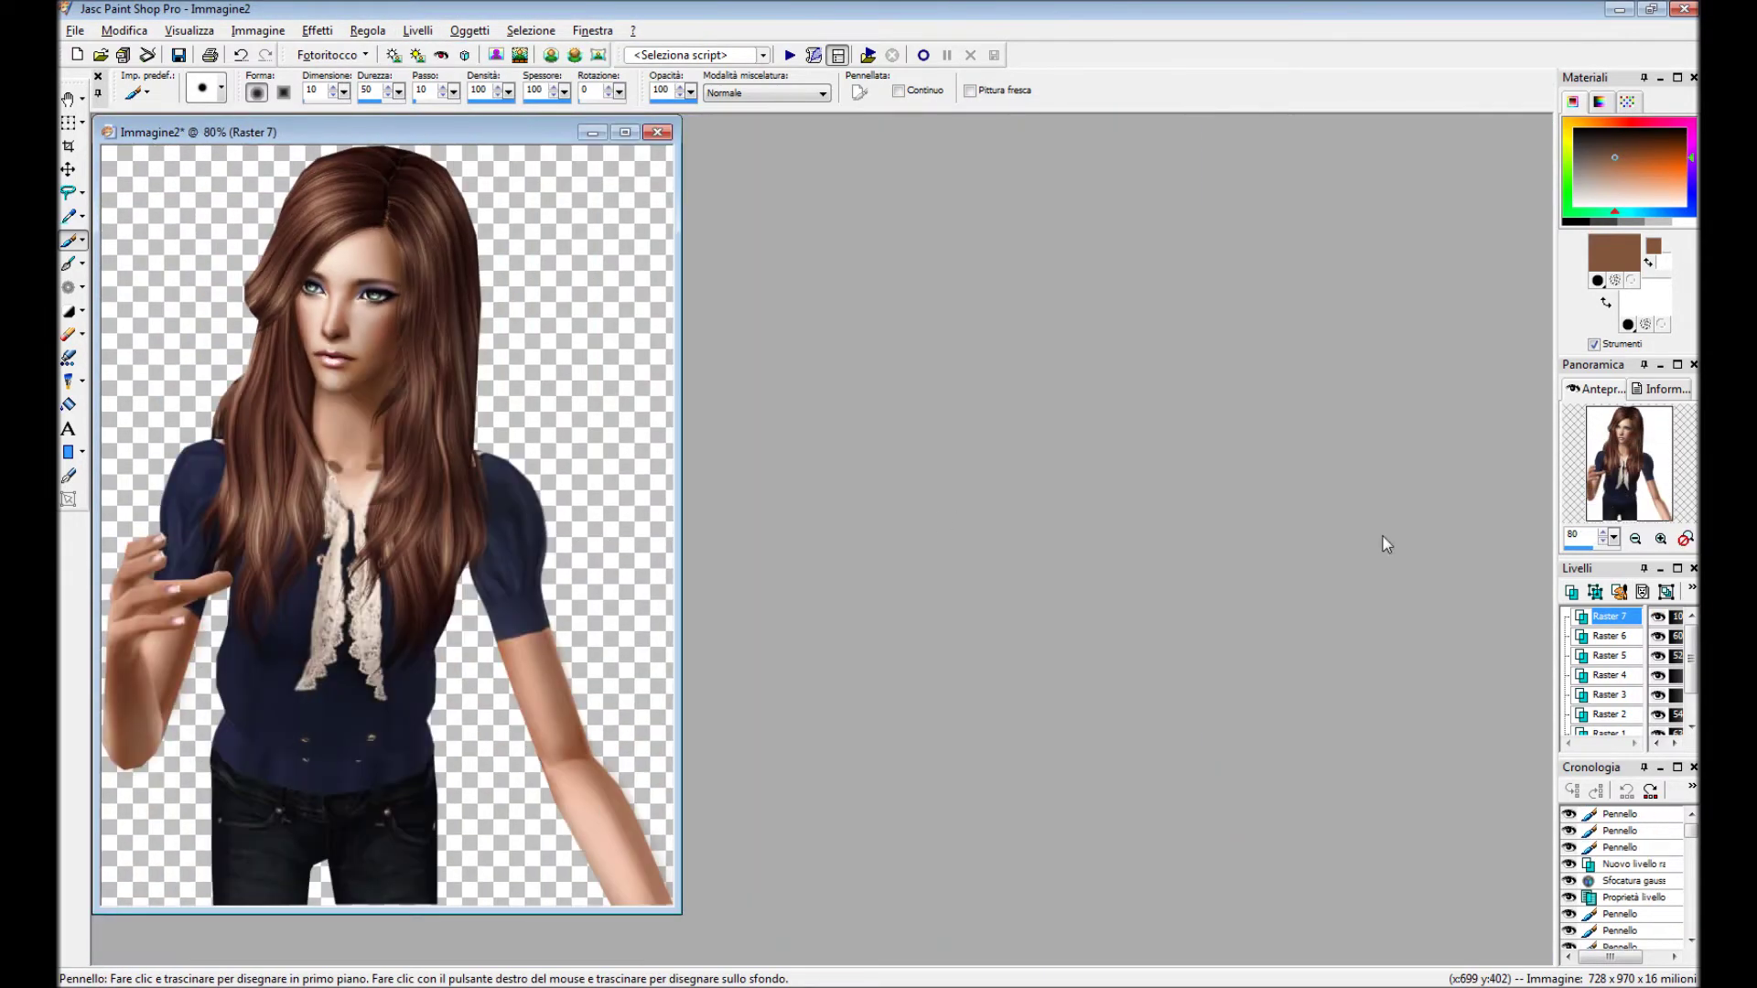
# Gaussian-blur Raster 7 and set it to Multiply at 48% opacity.
pyautogui.doubleClick(1608, 616)
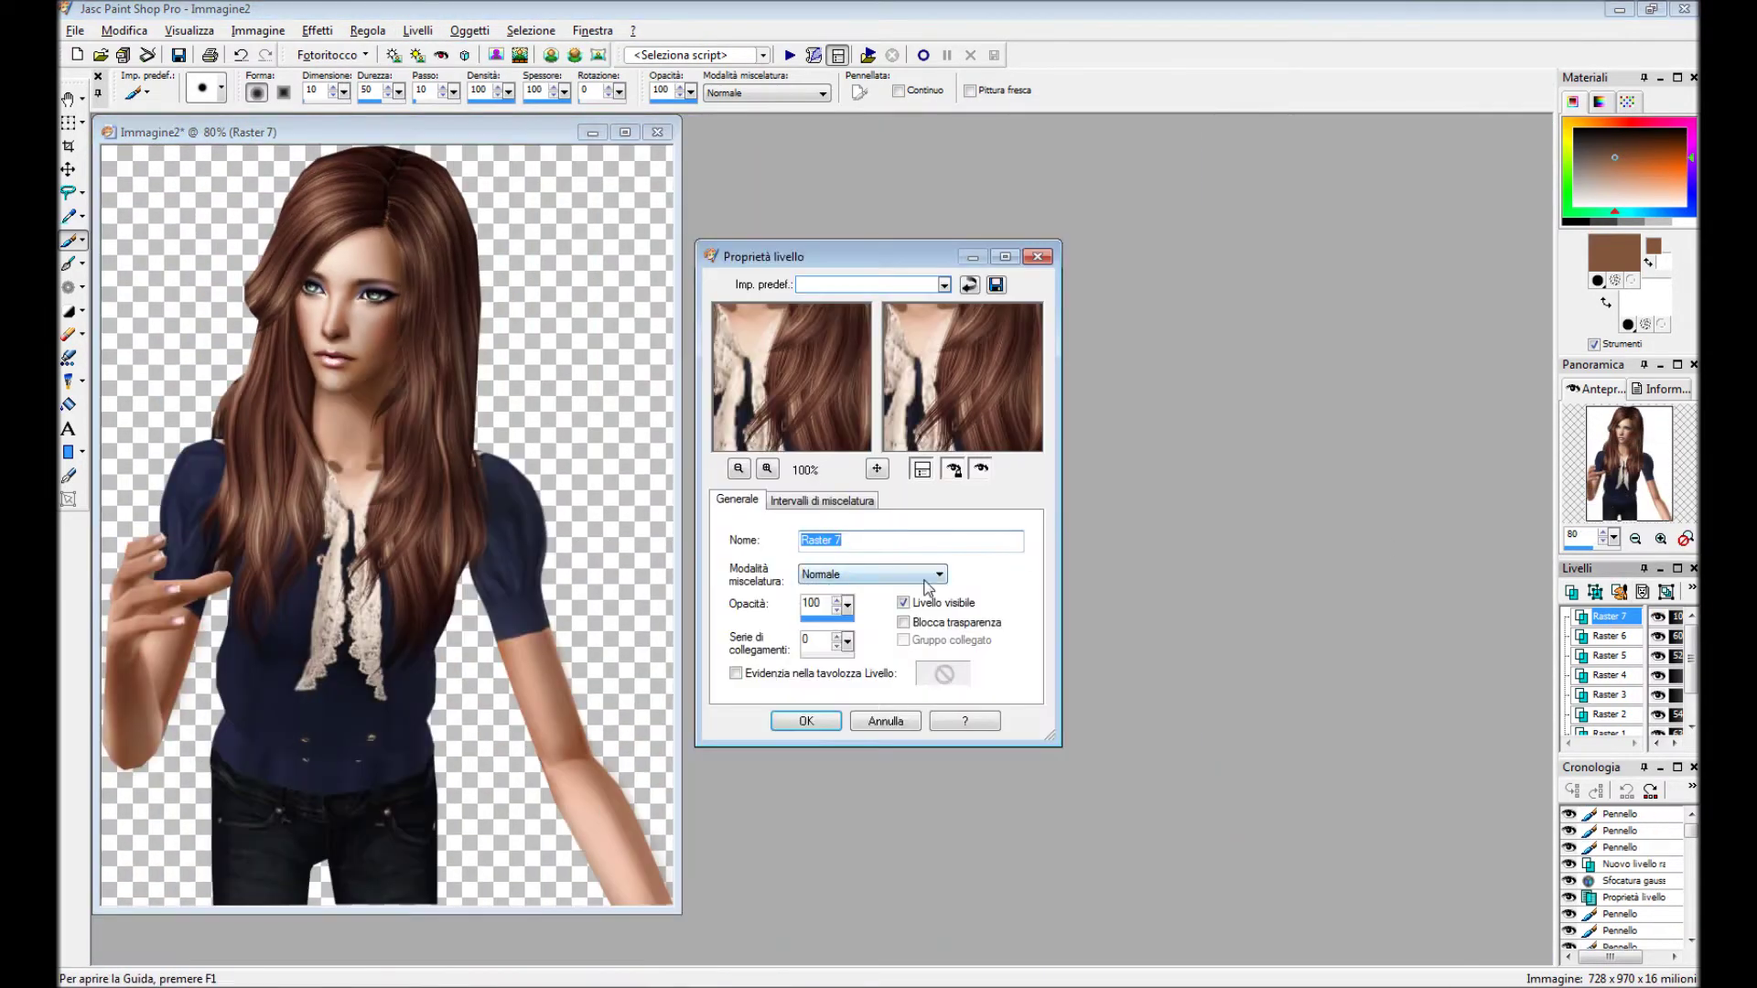
pyautogui.click(806, 721)
pyautogui.click(367, 30)
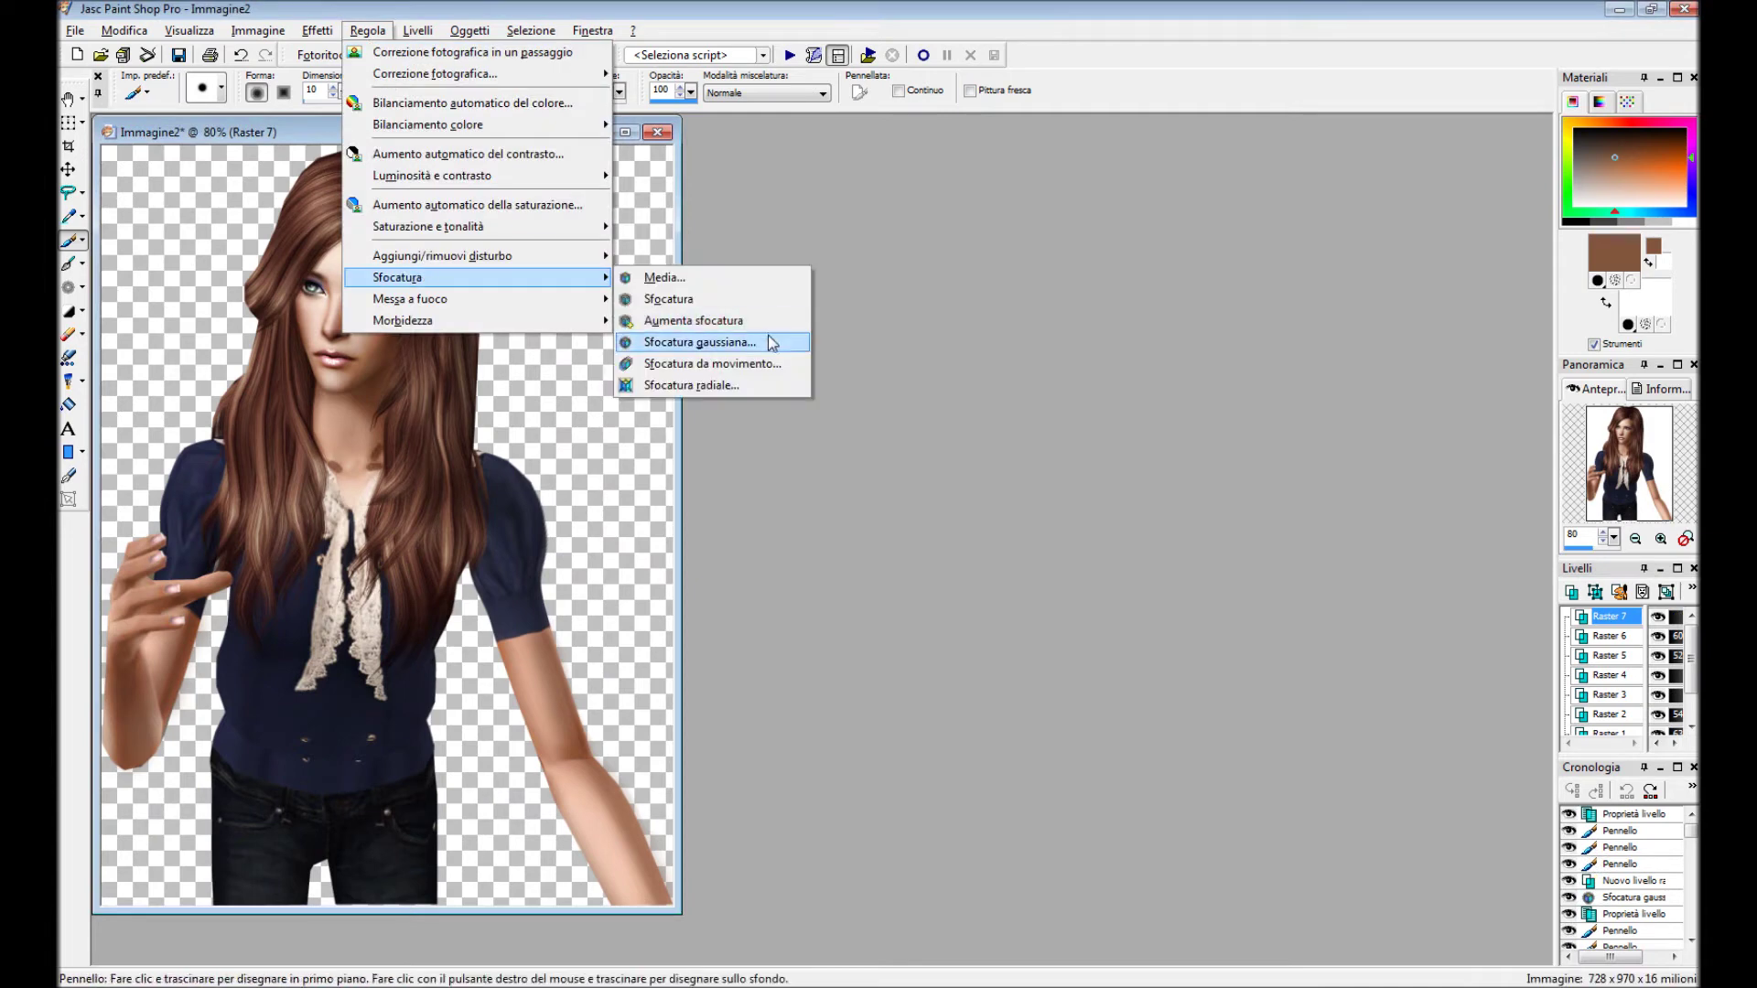
pyautogui.moveTo(398, 277)
pyautogui.click(771, 343)
pyautogui.click(962, 419)
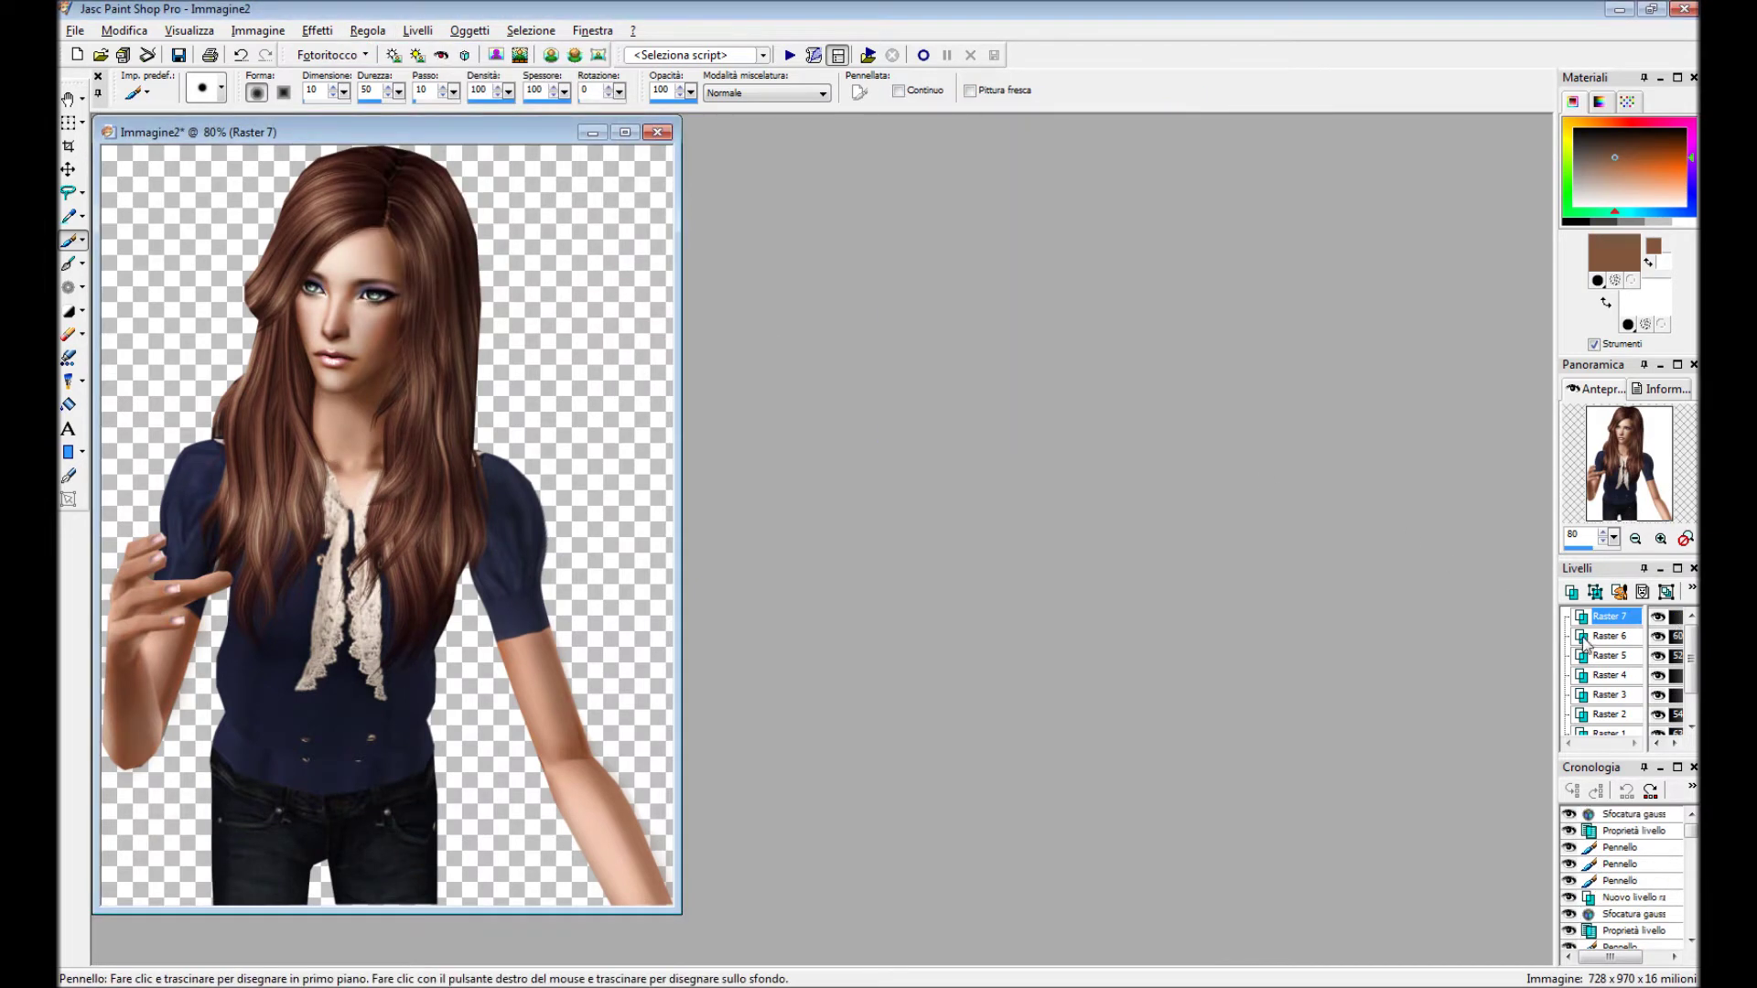
pyautogui.doubleClick(1597, 616)
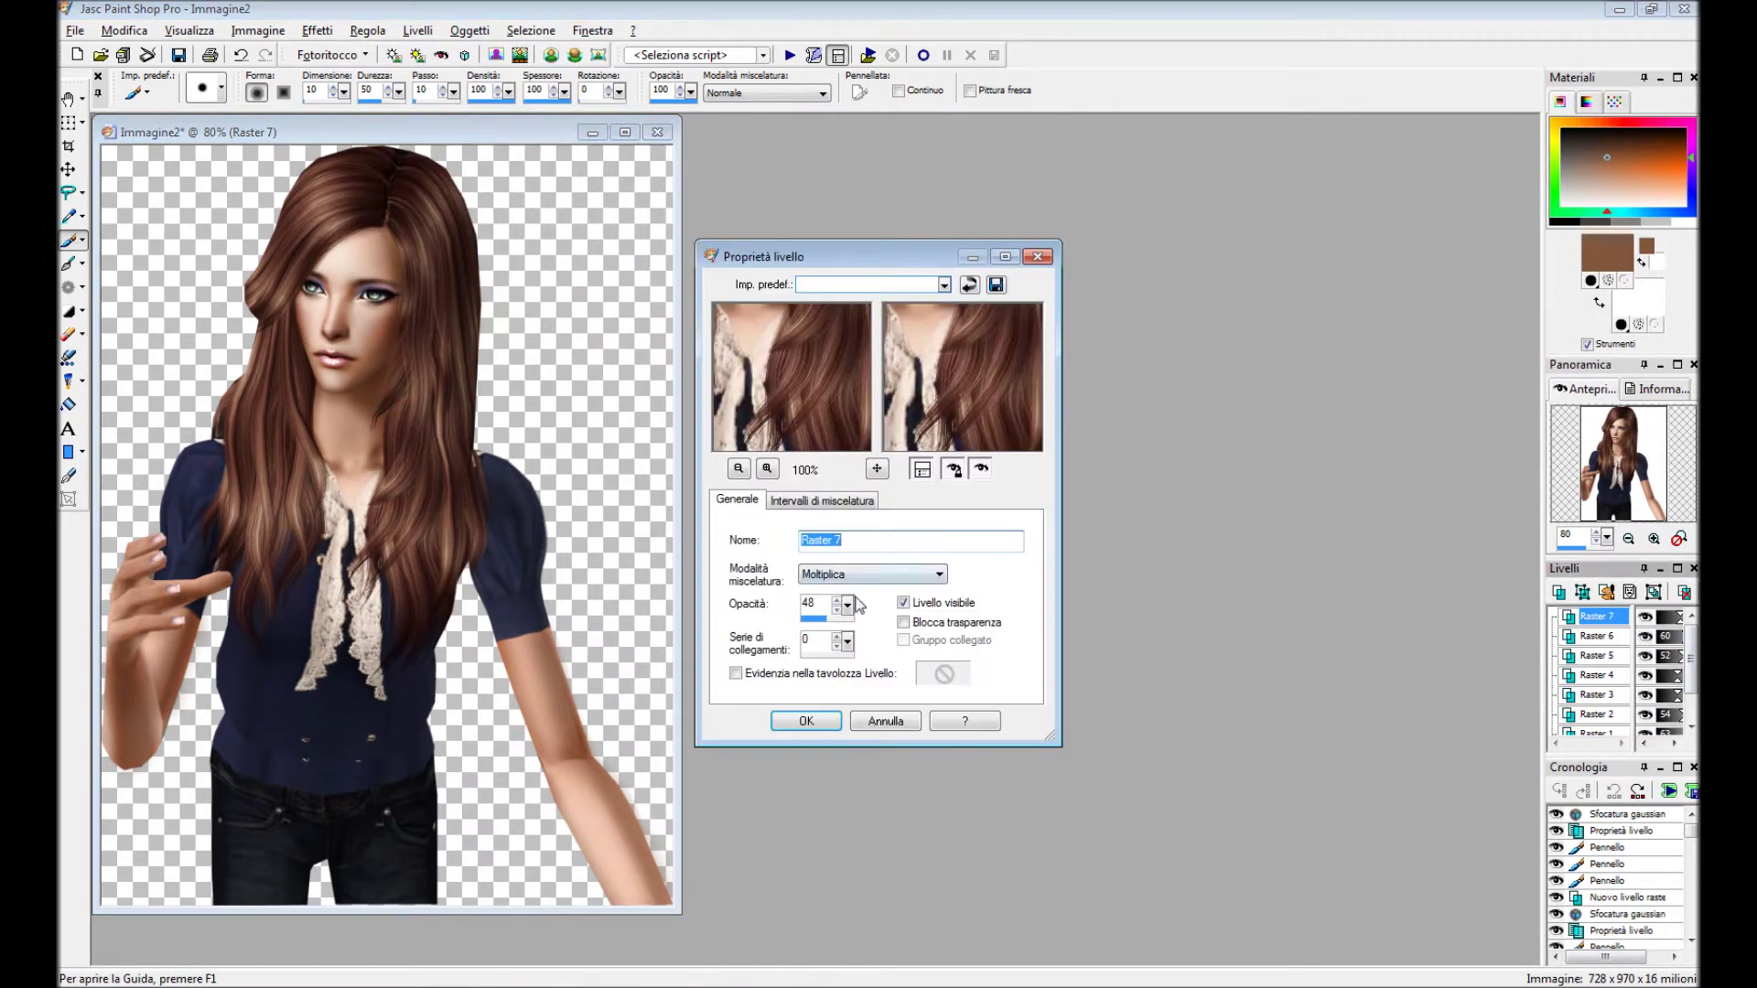
pyautogui.press('Return')
pyautogui.click(417, 31)
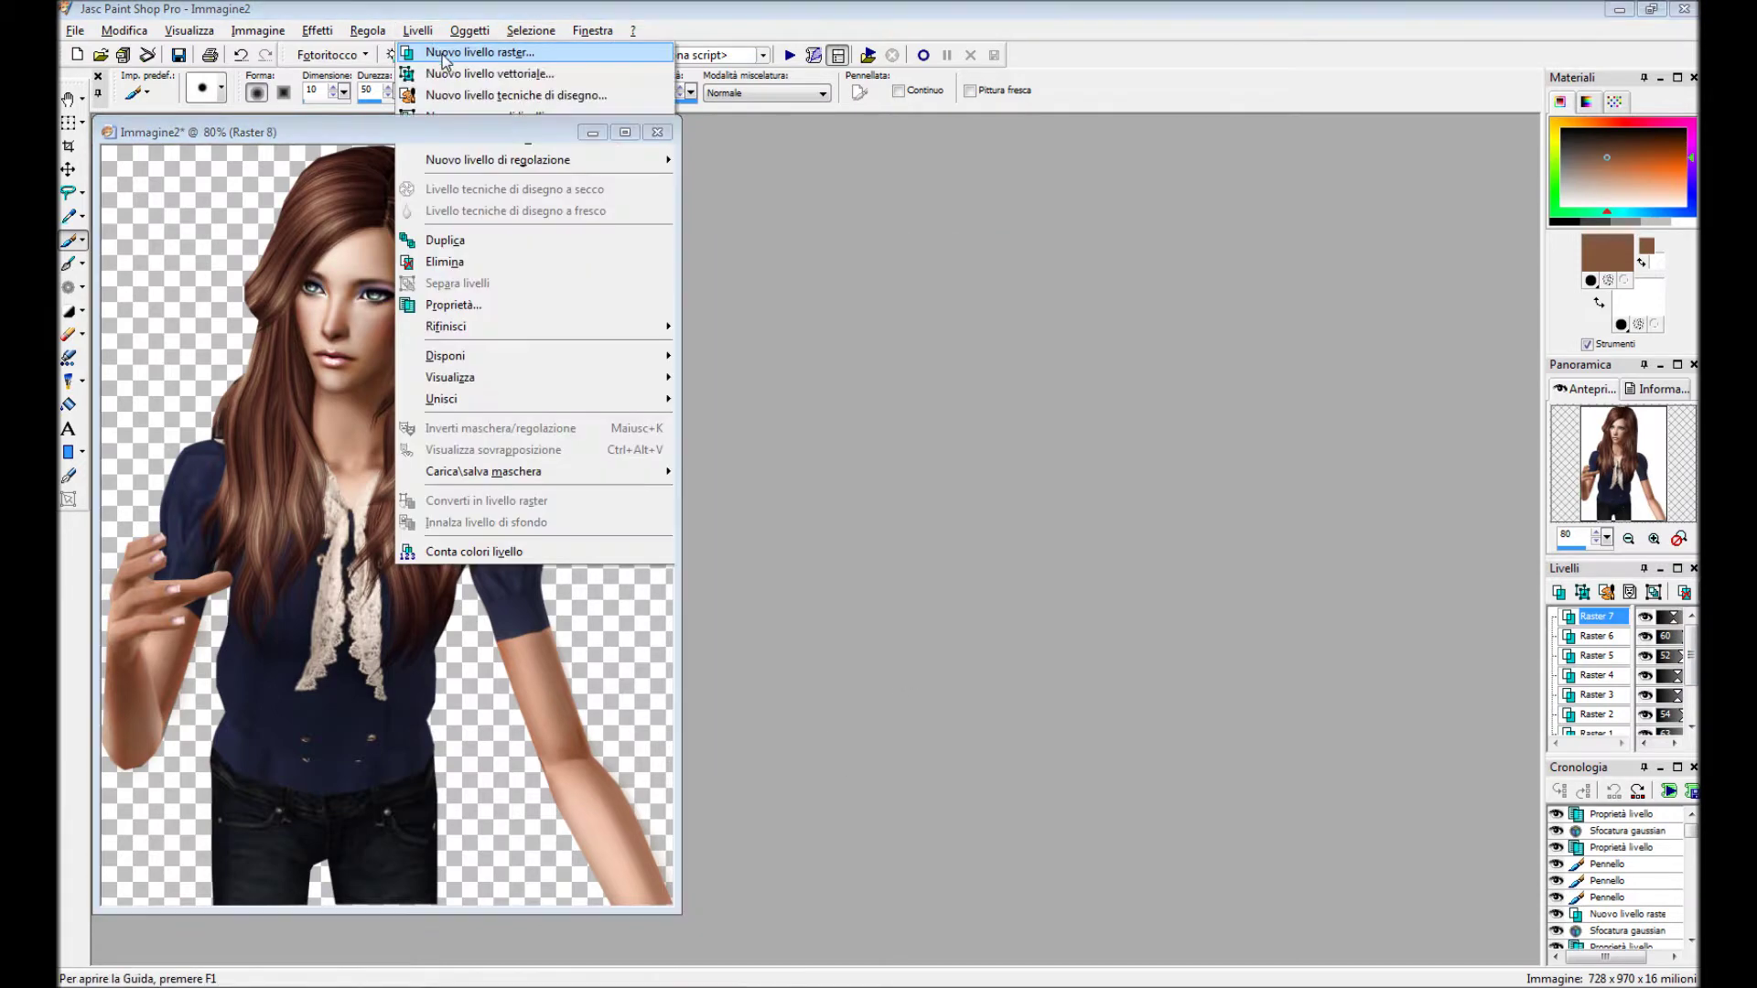
# Add Raster 8 and set up a dark navy brush for shading.
pyautogui.press('Return')
pyautogui.keyDown('ctrl'); pyautogui.click(512, 540); pyautogui.keyUp('ctrl')
pyautogui.click(221, 87)
pyautogui.click(363, 475)
pyautogui.scroll(5, 553, 502)
pyautogui.click(221, 87)
pyautogui.click(311, 187)
pyautogui.click(363, 475)
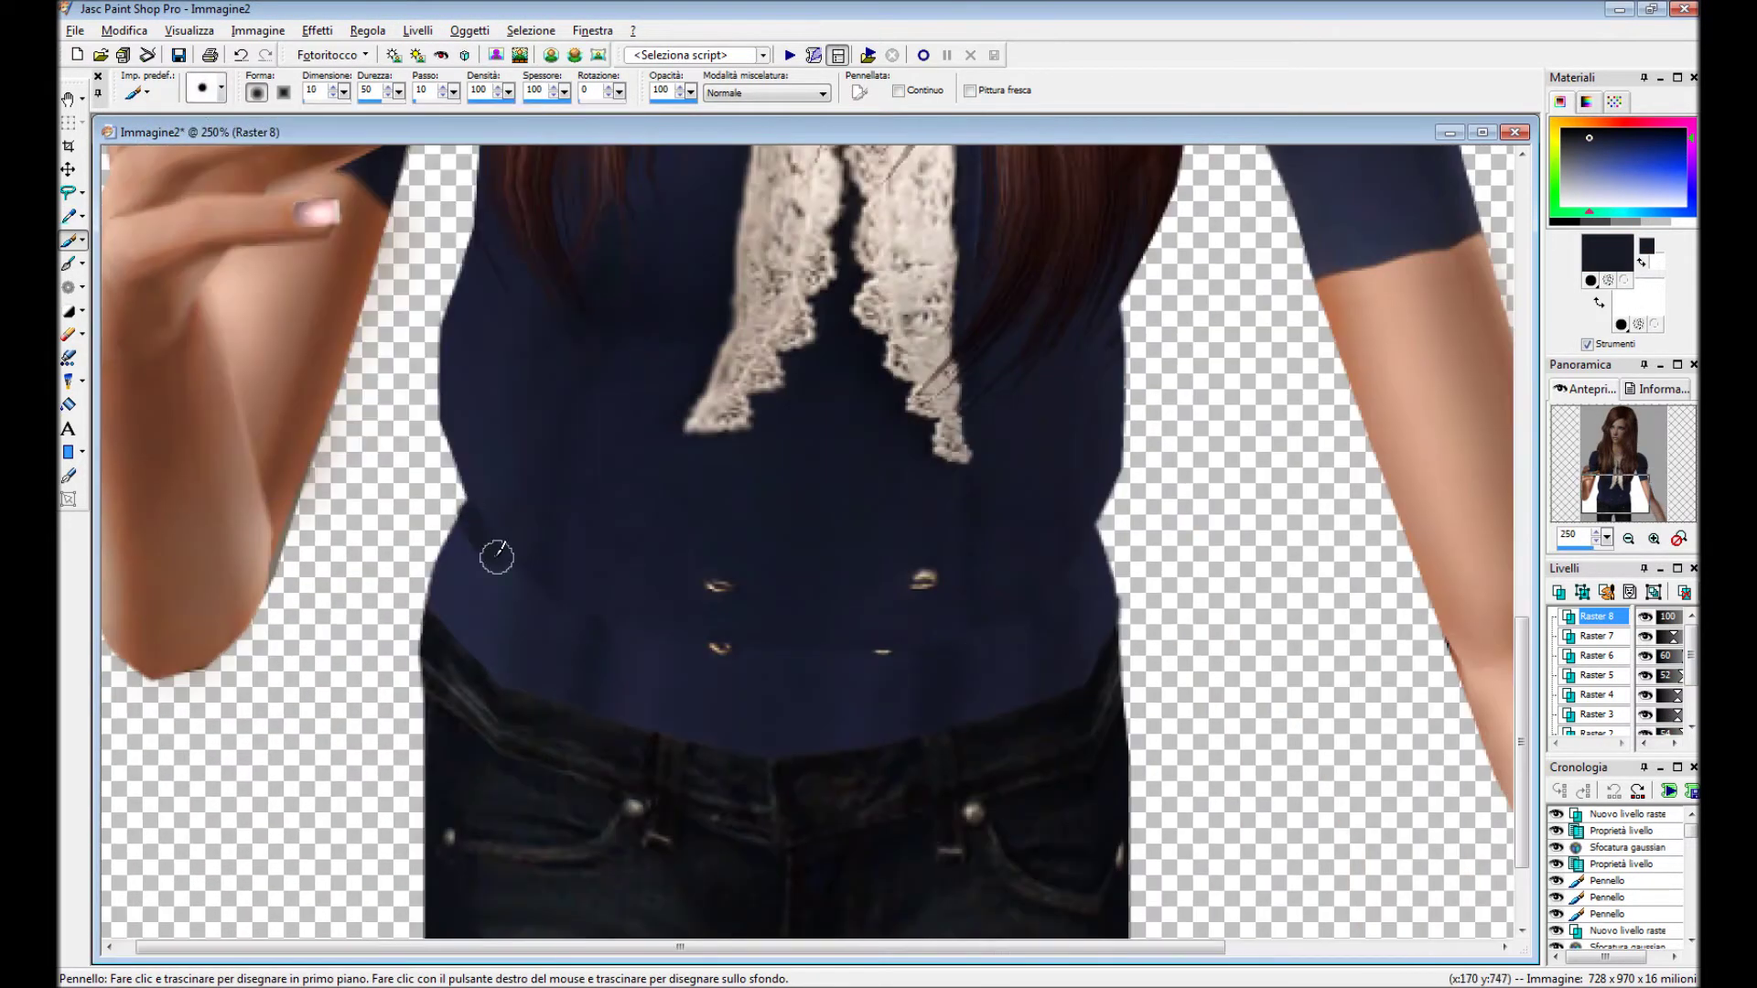
# Paint dark navy shadow dabs across the blouse.
pyautogui.click(1061, 601)
pyautogui.scroll(-1, 500, 443)
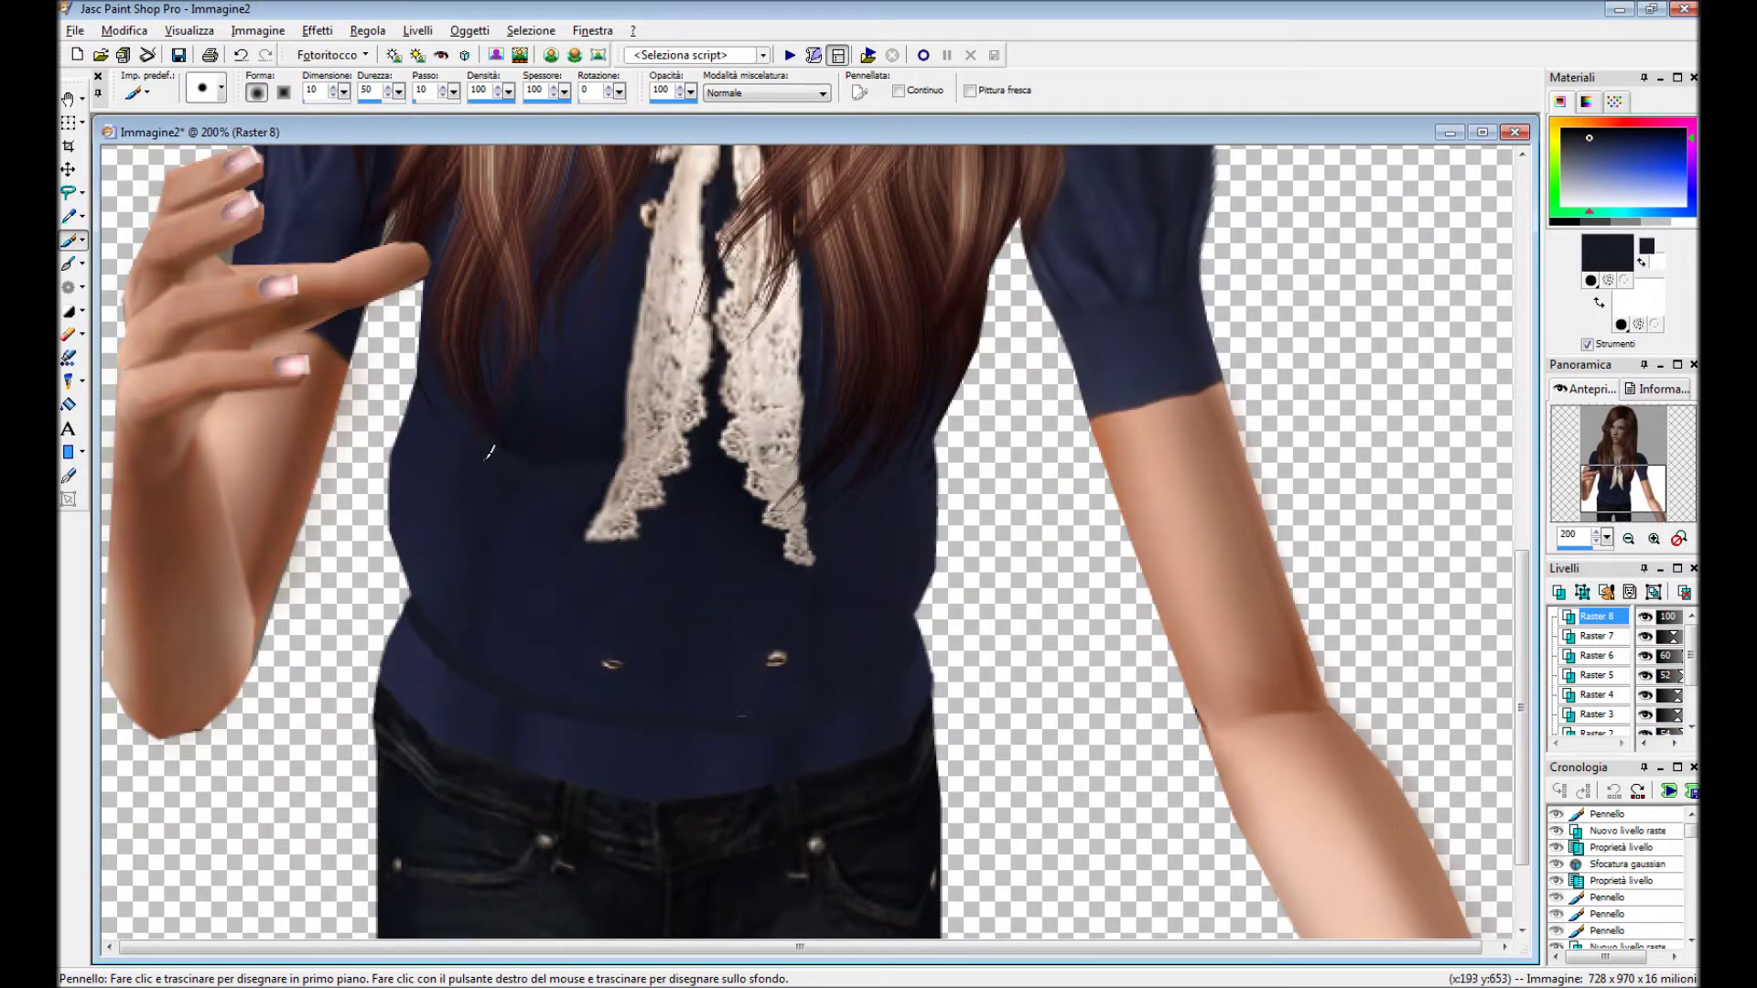
pyautogui.click(613, 441)
pyautogui.scroll(1, 588, 502)
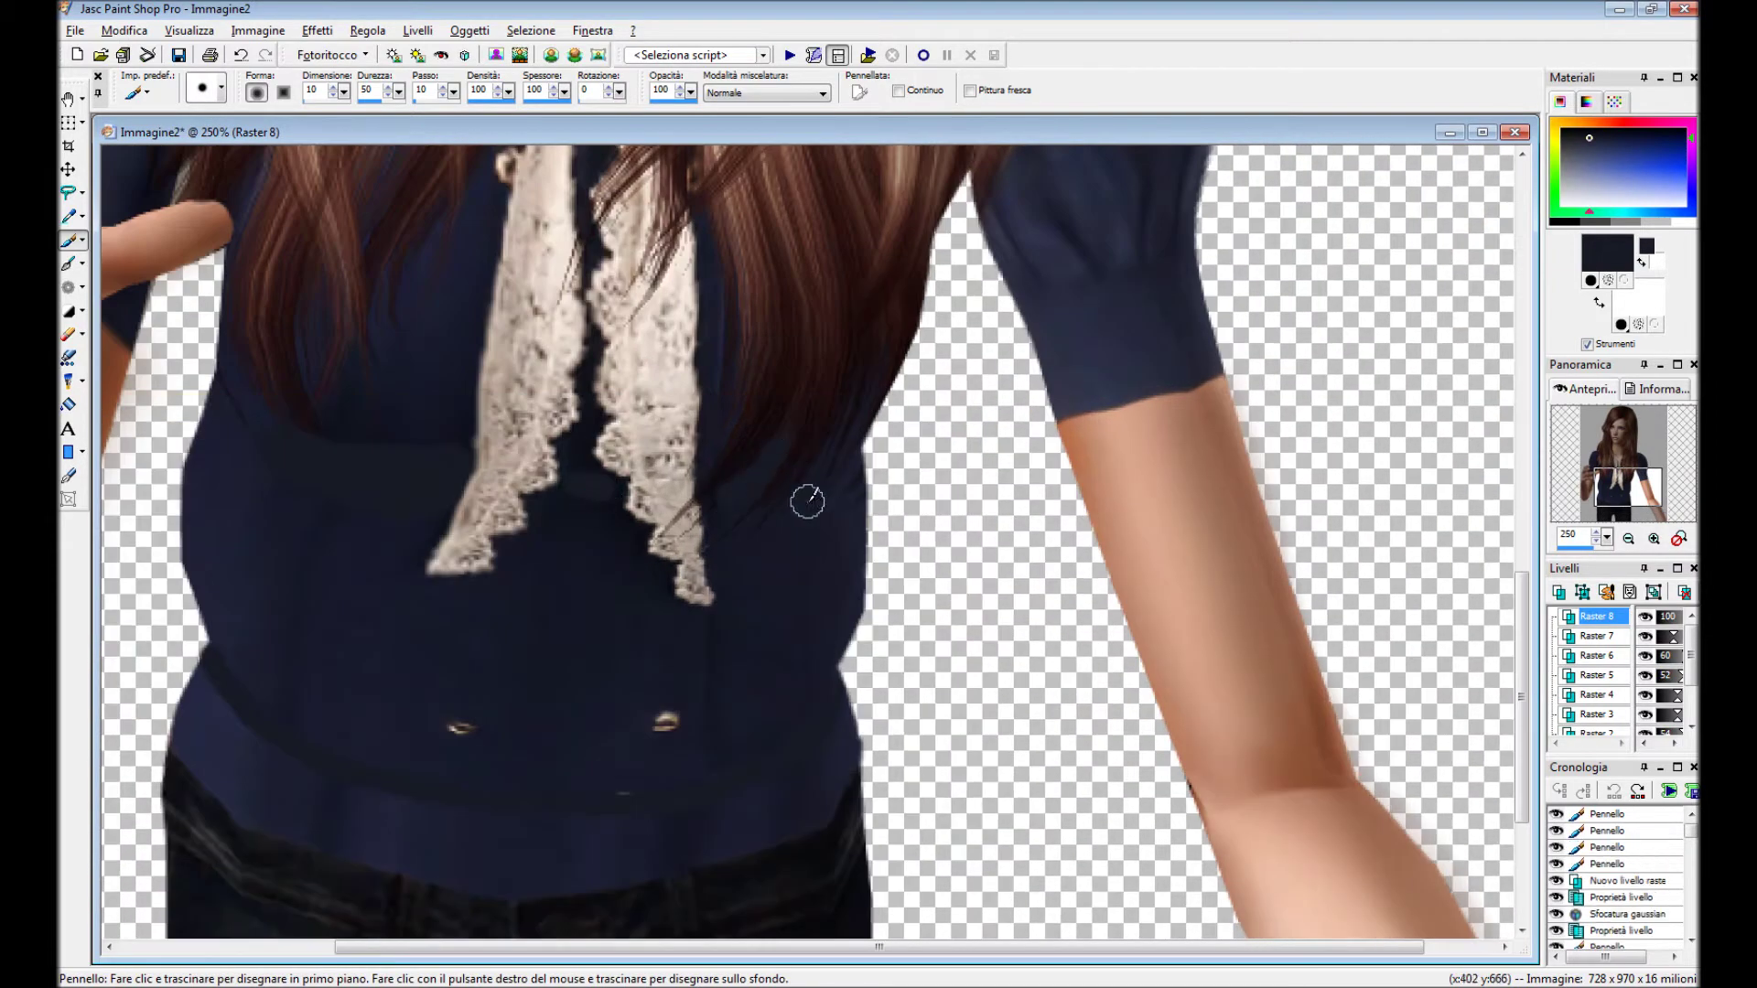
pyautogui.click(824, 515)
pyautogui.scroll(-3, 824, 515)
pyautogui.scroll(-1, 823, 514)
# Set Raster 8 to Multiply at 53% opacity and apply Gaussian blur radius 11.
pyautogui.doubleClick(1597, 616)
pyautogui.click(939, 574)
pyautogui.click(828, 664)
pyautogui.moveTo(847, 604); pyautogui.dragTo(823, 631)
pyautogui.click(806, 721)
pyautogui.click(367, 30)
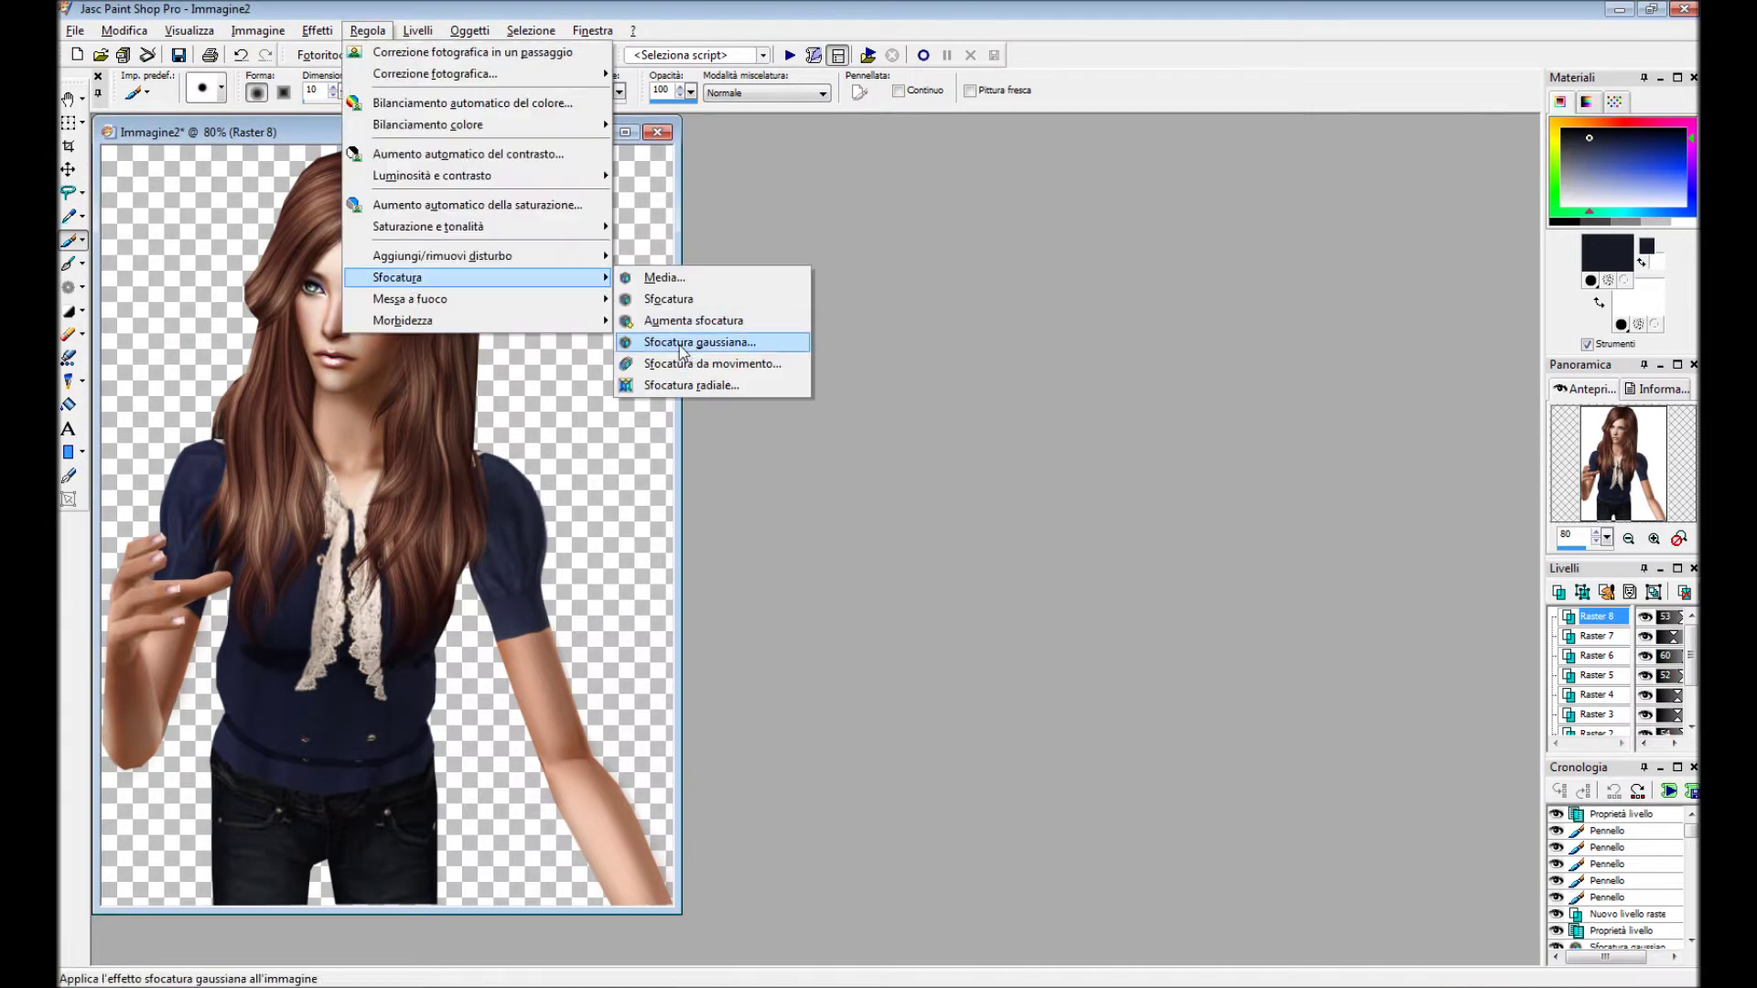
pyautogui.click(682, 344)
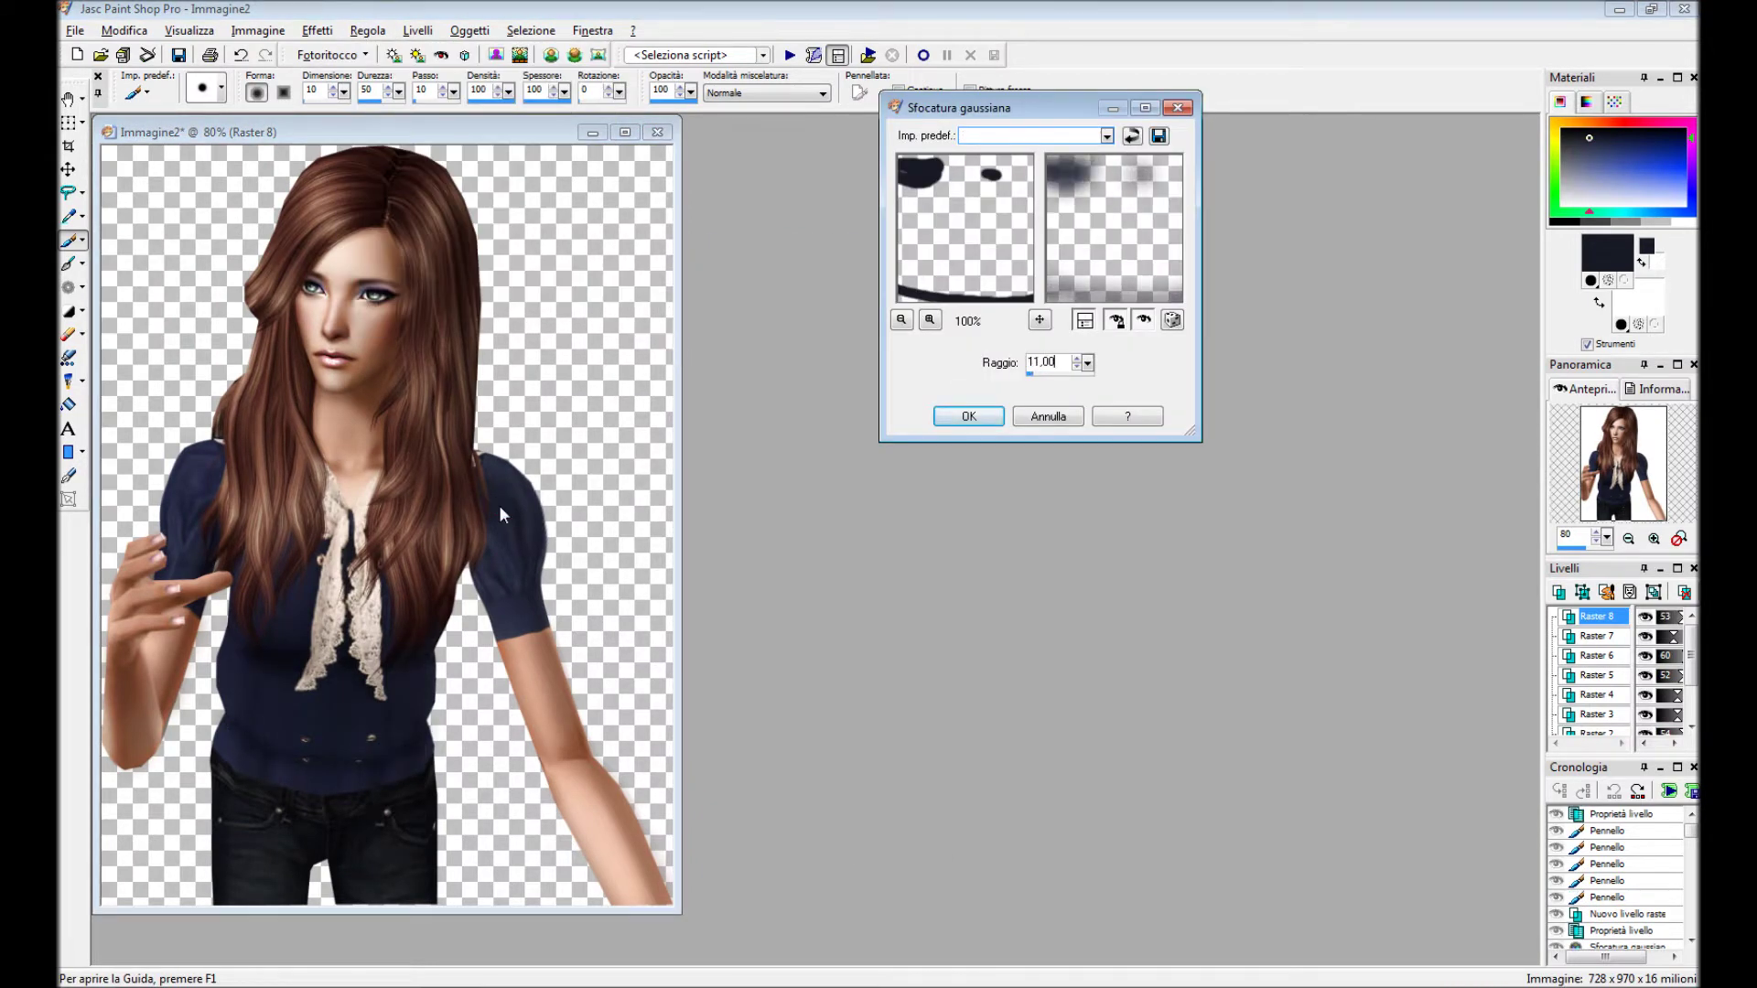
pyautogui.press('Return')
# Add another empty raster layer.
pyautogui.scroll(2, 498, 505)
pyautogui.click(1559, 592)
pyautogui.press('Return')
pyautogui.scroll(3, 915, 567)
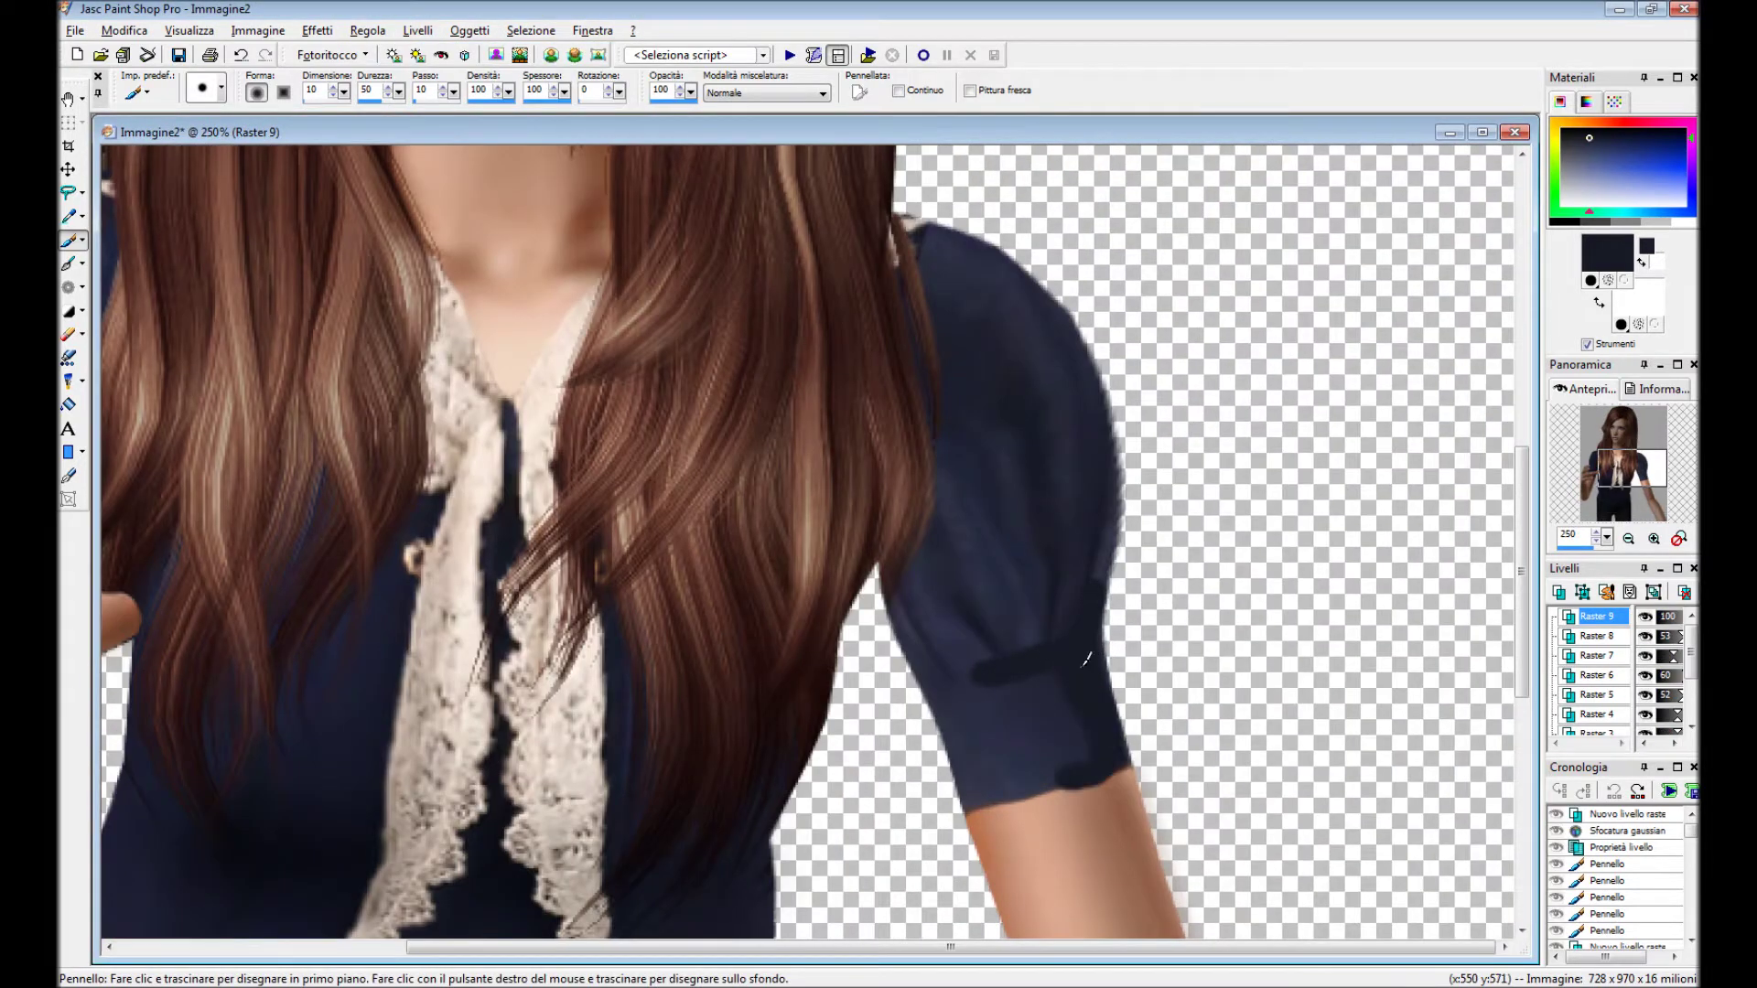
# Darken the sleeve edge with navy strokes on Raster 9.
pyautogui.moveTo(1119, 508); pyautogui.dragTo(1057, 339)
pyautogui.moveTo(1057, 343); pyautogui.dragTo(1011, 292)
pyautogui.moveTo(924, 238); pyautogui.dragTo(1075, 352)
pyautogui.scroll(-1, 996, 431)
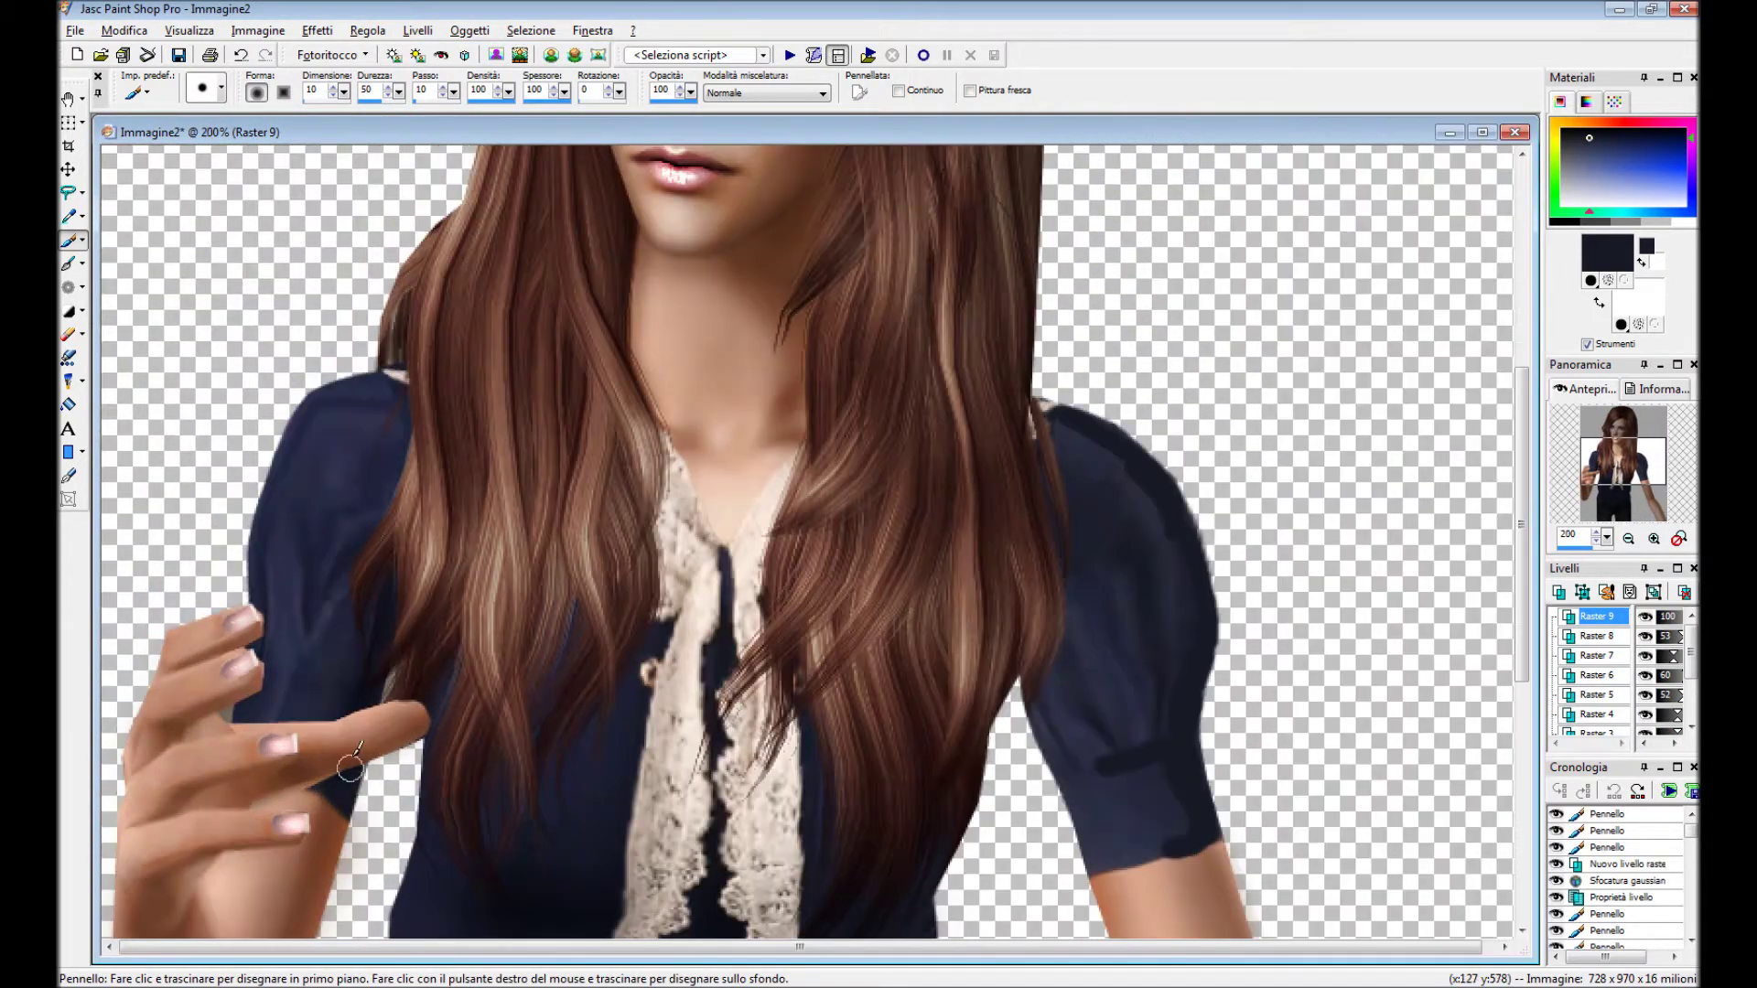
pyautogui.scroll(-3, 510, 771)
# Set Raster 9 to Multiply blending and apply a Gaussian blur.
pyautogui.doubleClick(1597, 616)
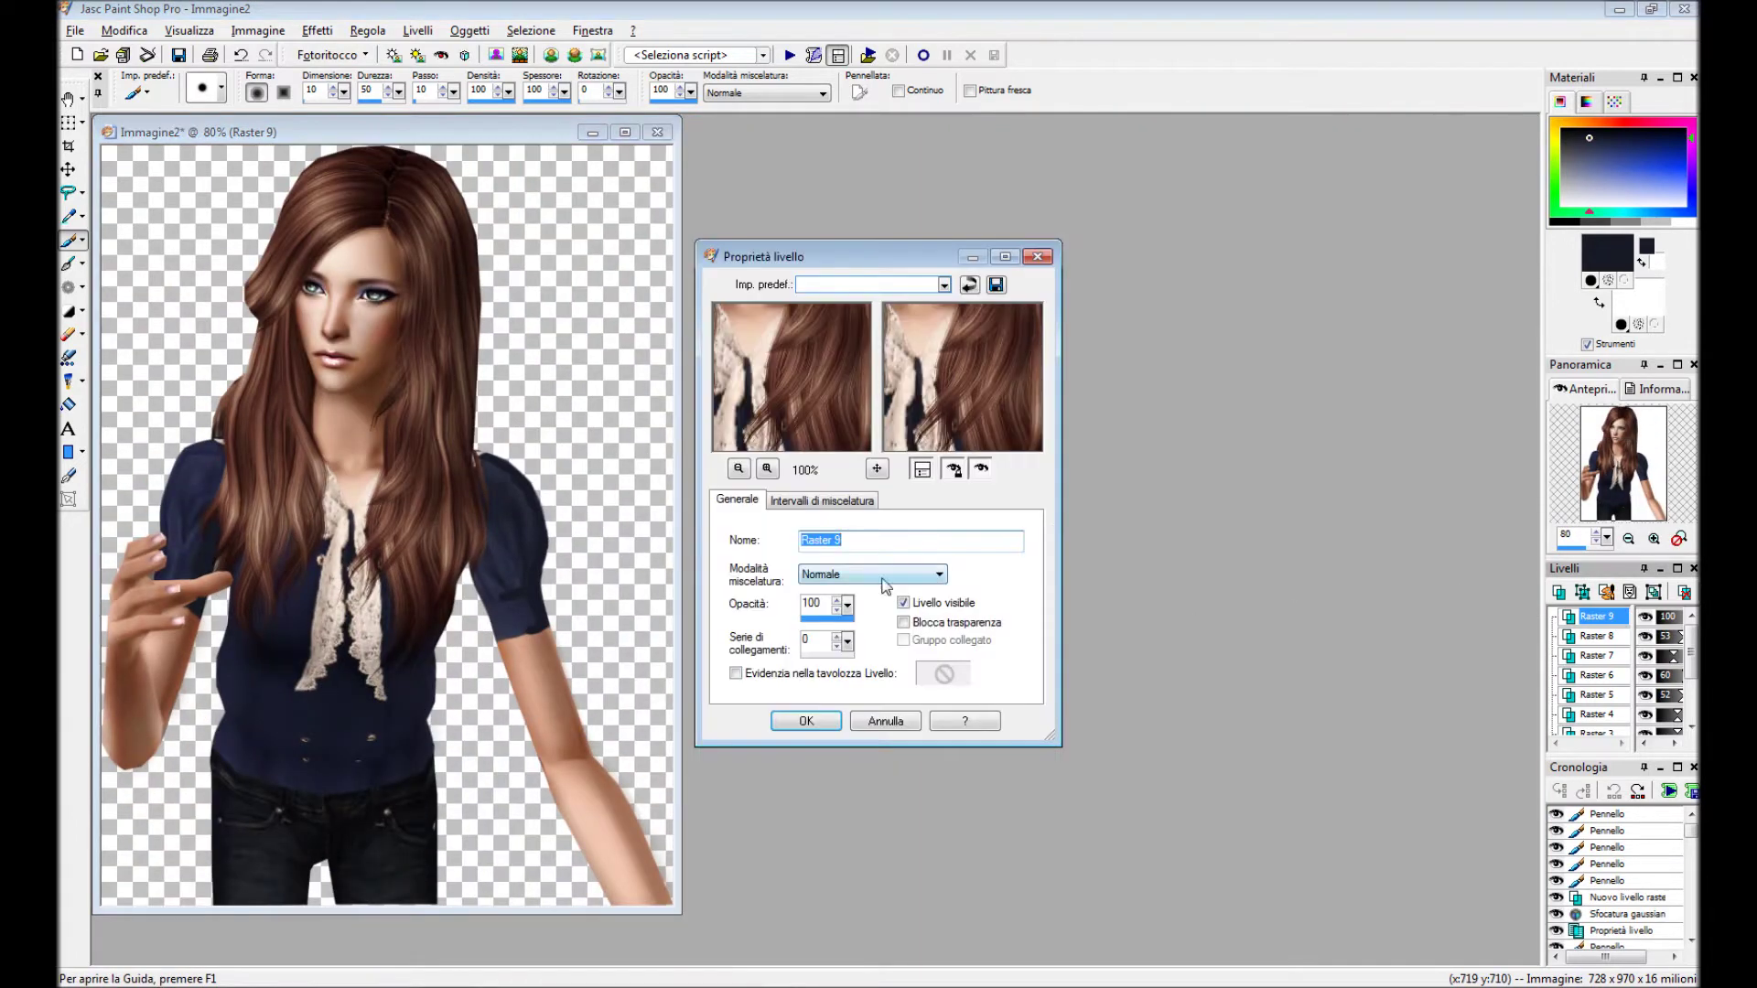
pyautogui.click(939, 574)
pyautogui.click(824, 686)
pyautogui.click(849, 604)
pyautogui.click(806, 721)
pyautogui.click(367, 30)
pyautogui.click(721, 341)
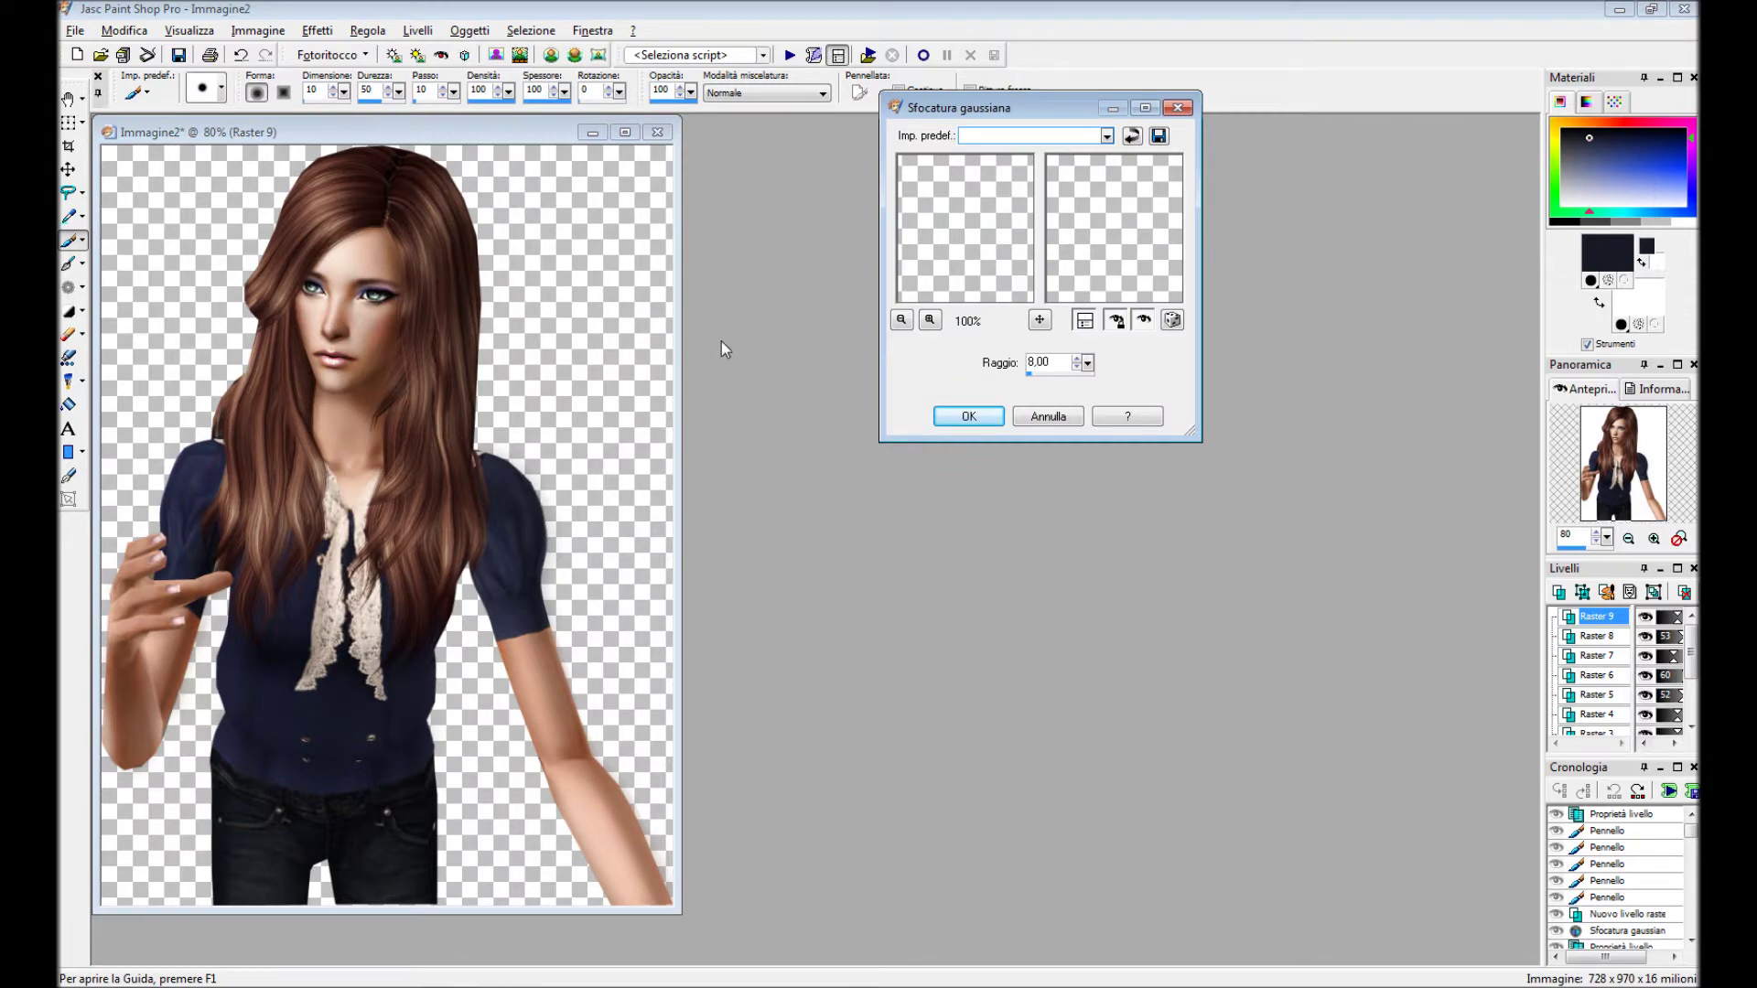
pyautogui.click(969, 416)
pyautogui.scroll(2, 531, 540)
# Add Raster 10 and paint fine sleeve shading and a dark cuff line with a small soft brush.
pyautogui.click(417, 30)
pyautogui.click(221, 89)
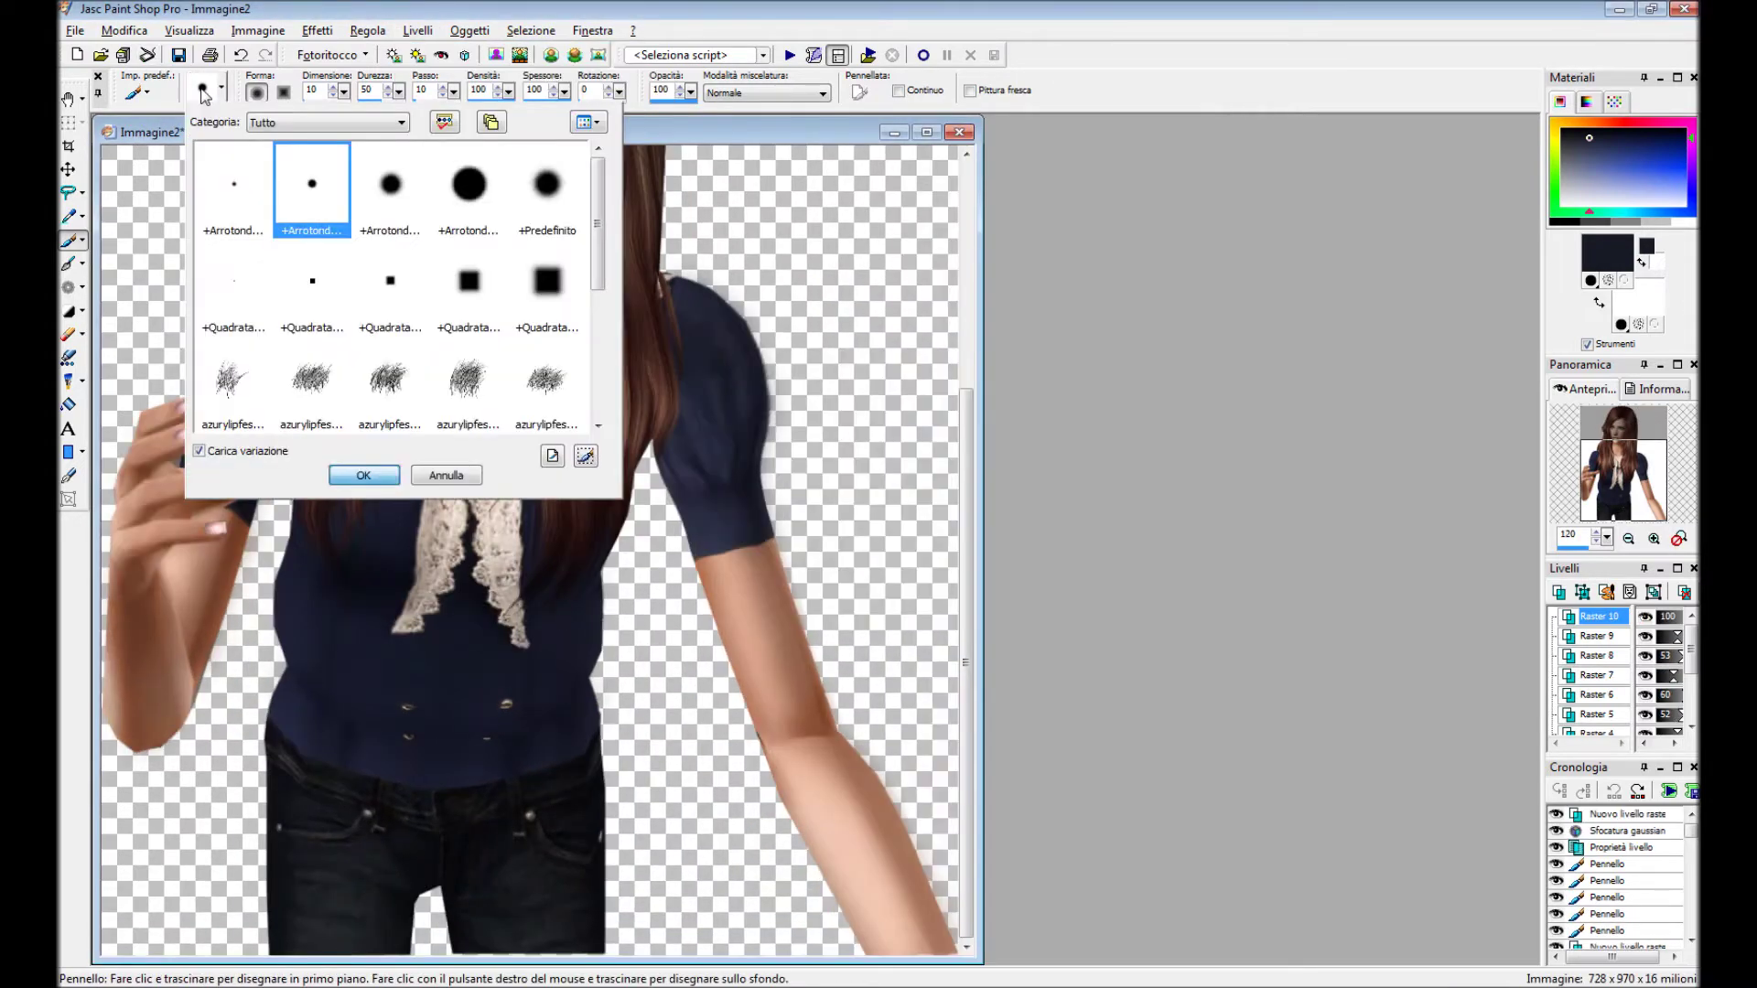
pyautogui.click(361, 476)
pyautogui.scroll(4, 761, 424)
pyautogui.moveTo(746, 445); pyautogui.dragTo(902, 349)
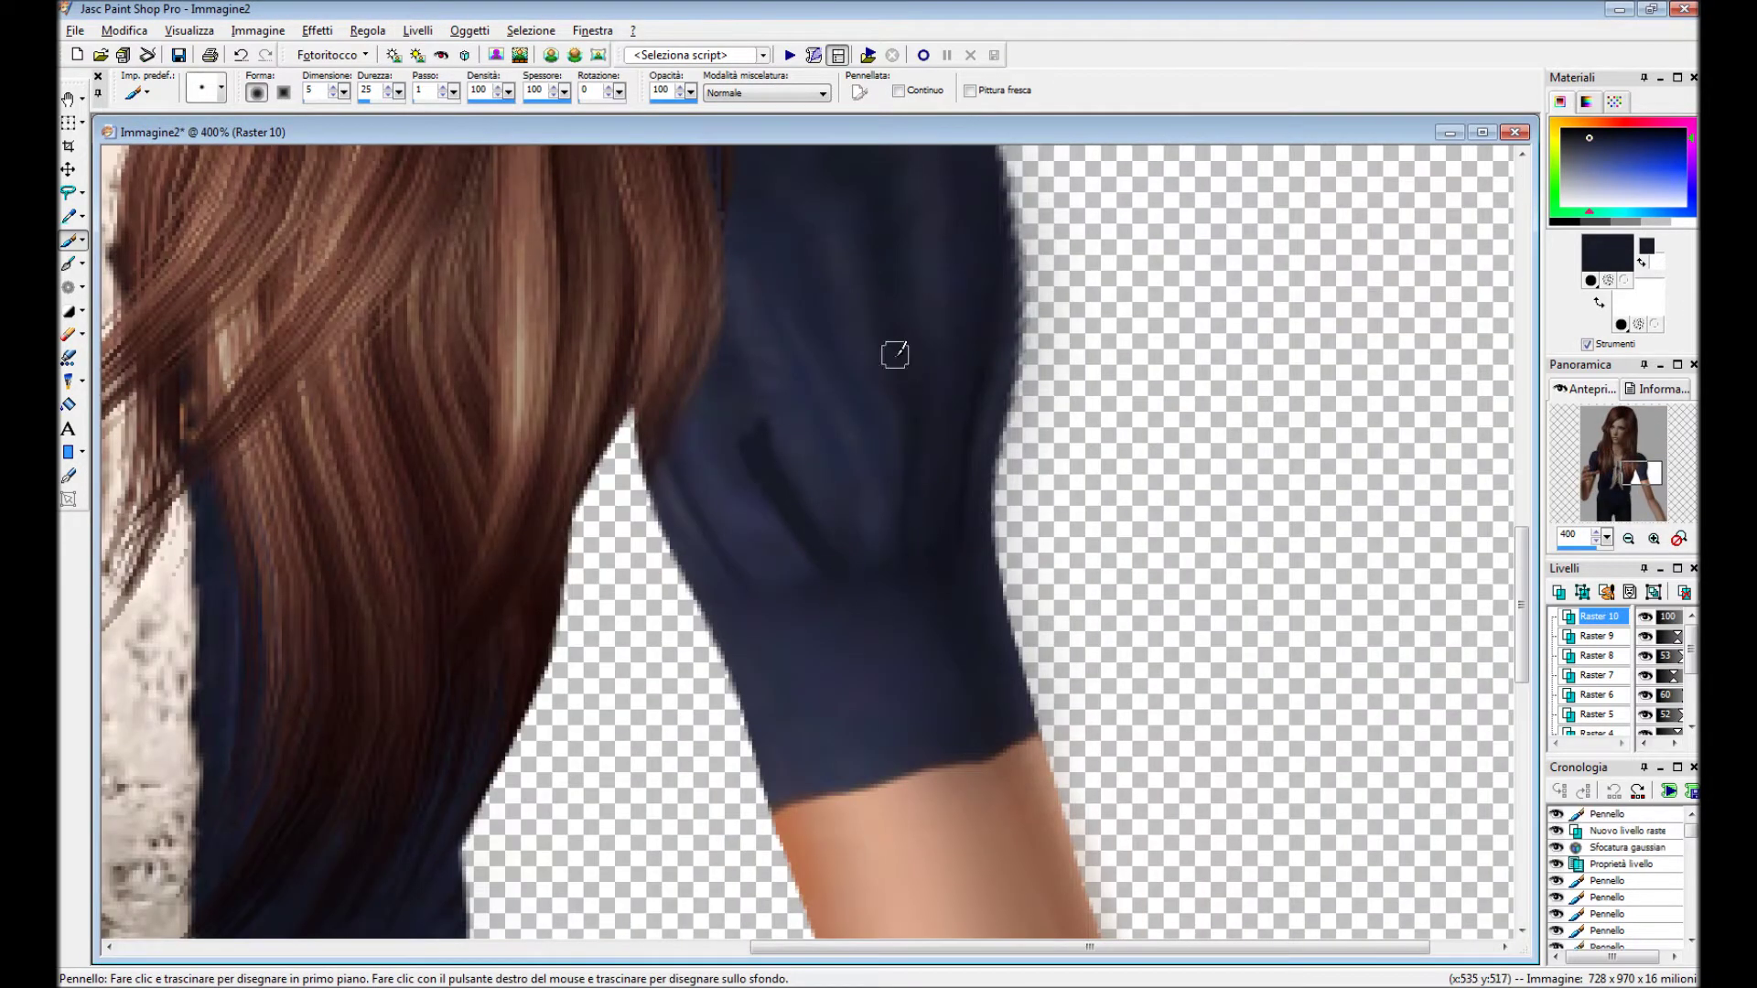
pyautogui.moveTo(727, 429); pyautogui.dragTo(898, 275)
pyautogui.scroll(-1, 961, 366)
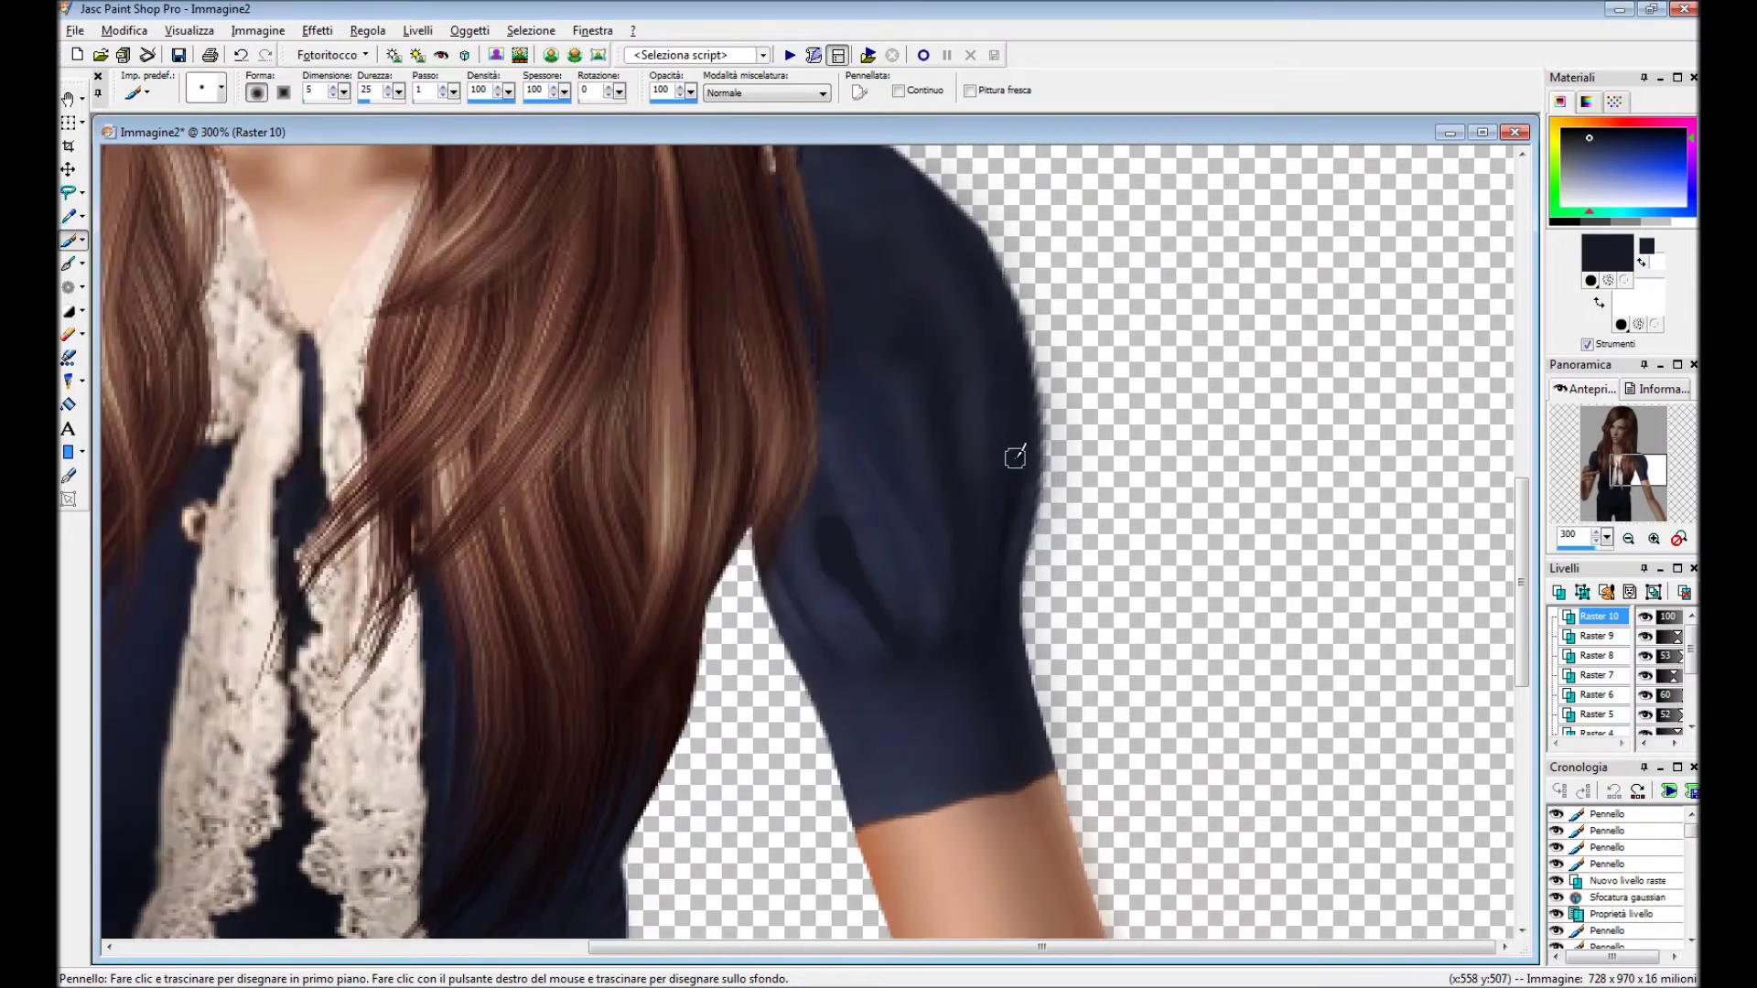
pyautogui.moveTo(945, 794); pyautogui.dragTo(1061, 750)
pyautogui.scroll(-1, 949, 430)
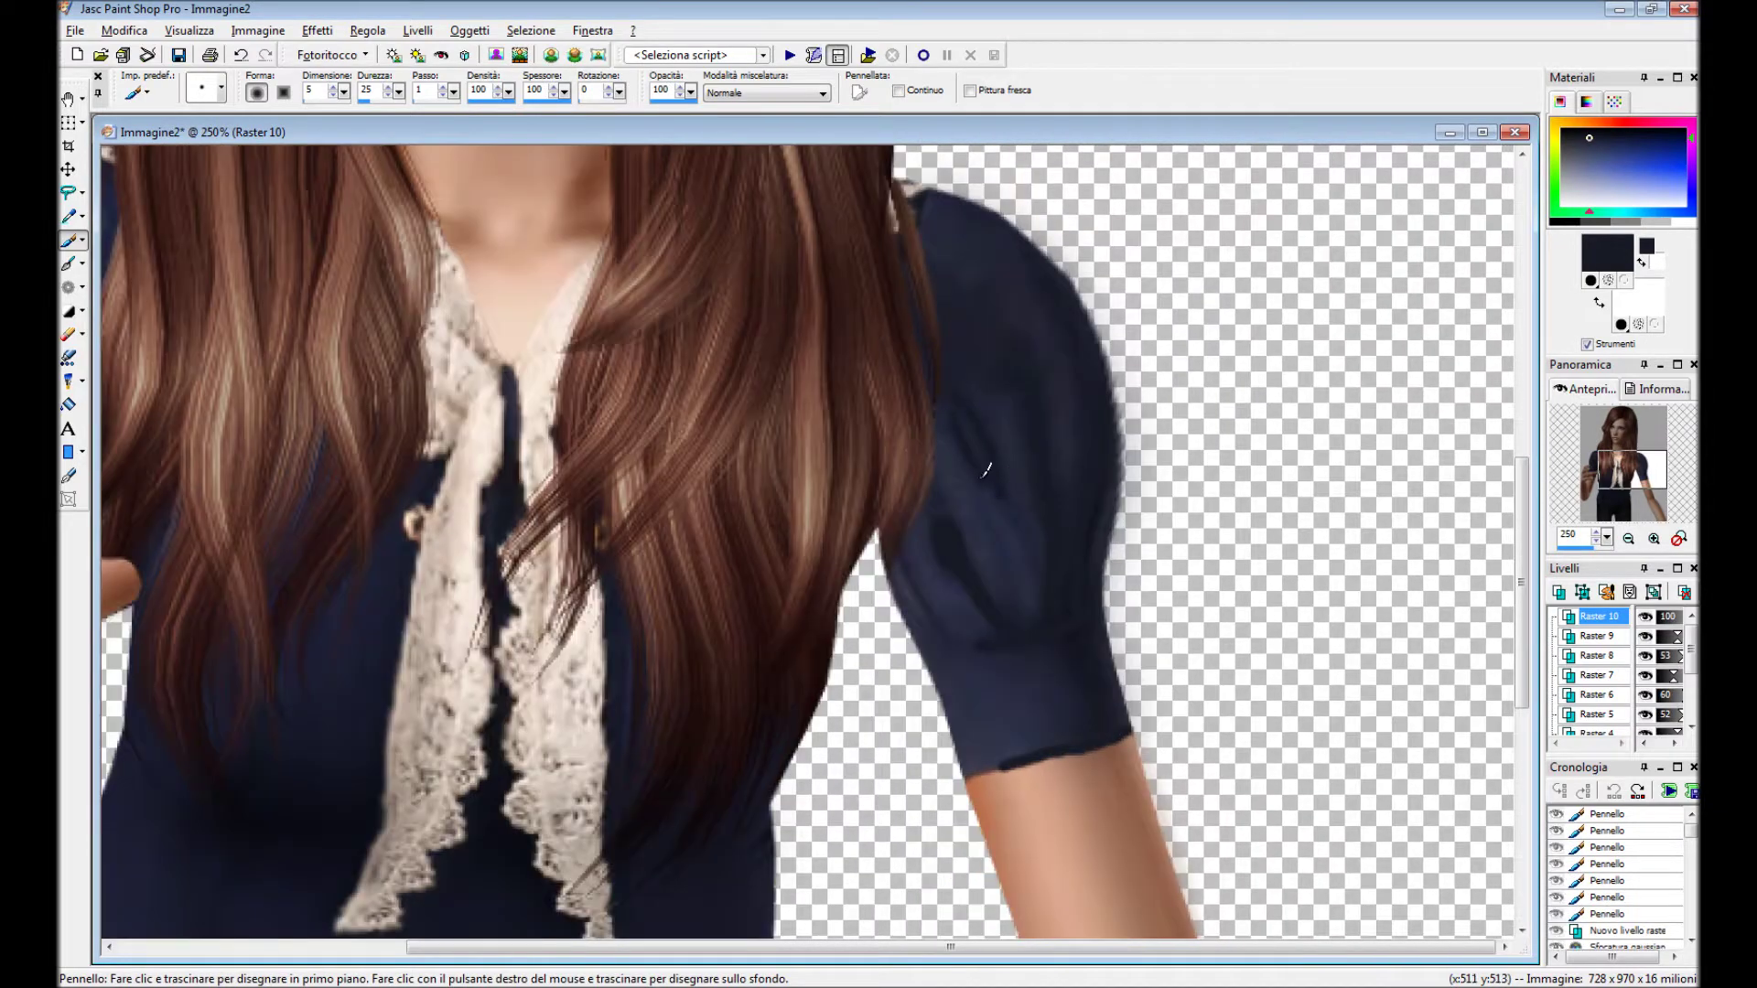
pyautogui.scroll(1, 972, 440)
pyautogui.scroll(-1, 915, 559)
pyautogui.scroll(1, 586, 453)
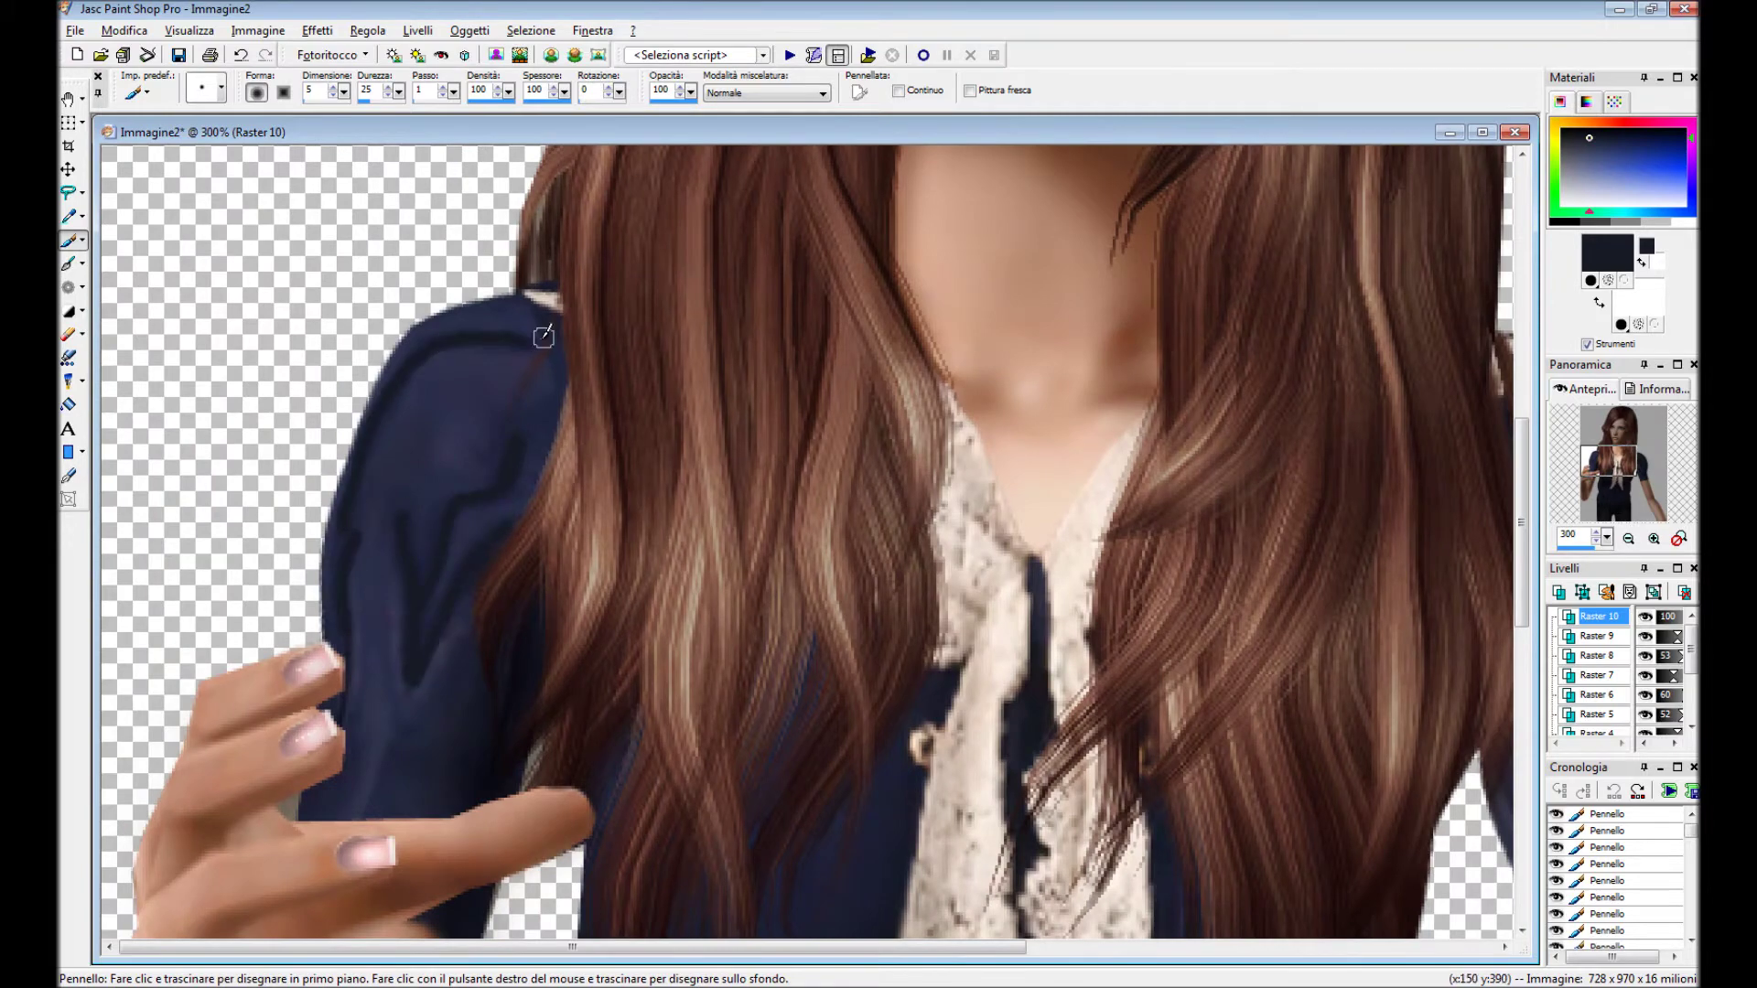
pyautogui.scroll(-5, 378, 771)
# Set Raster 10 to Multiply with a Gaussian blur, then add Raster 11.
pyautogui.doubleClick(1593, 616)
pyautogui.click(938, 574)
pyautogui.click(851, 611)
pyautogui.click(847, 604)
pyautogui.click(806, 721)
pyautogui.click(368, 30)
pyautogui.click(701, 339)
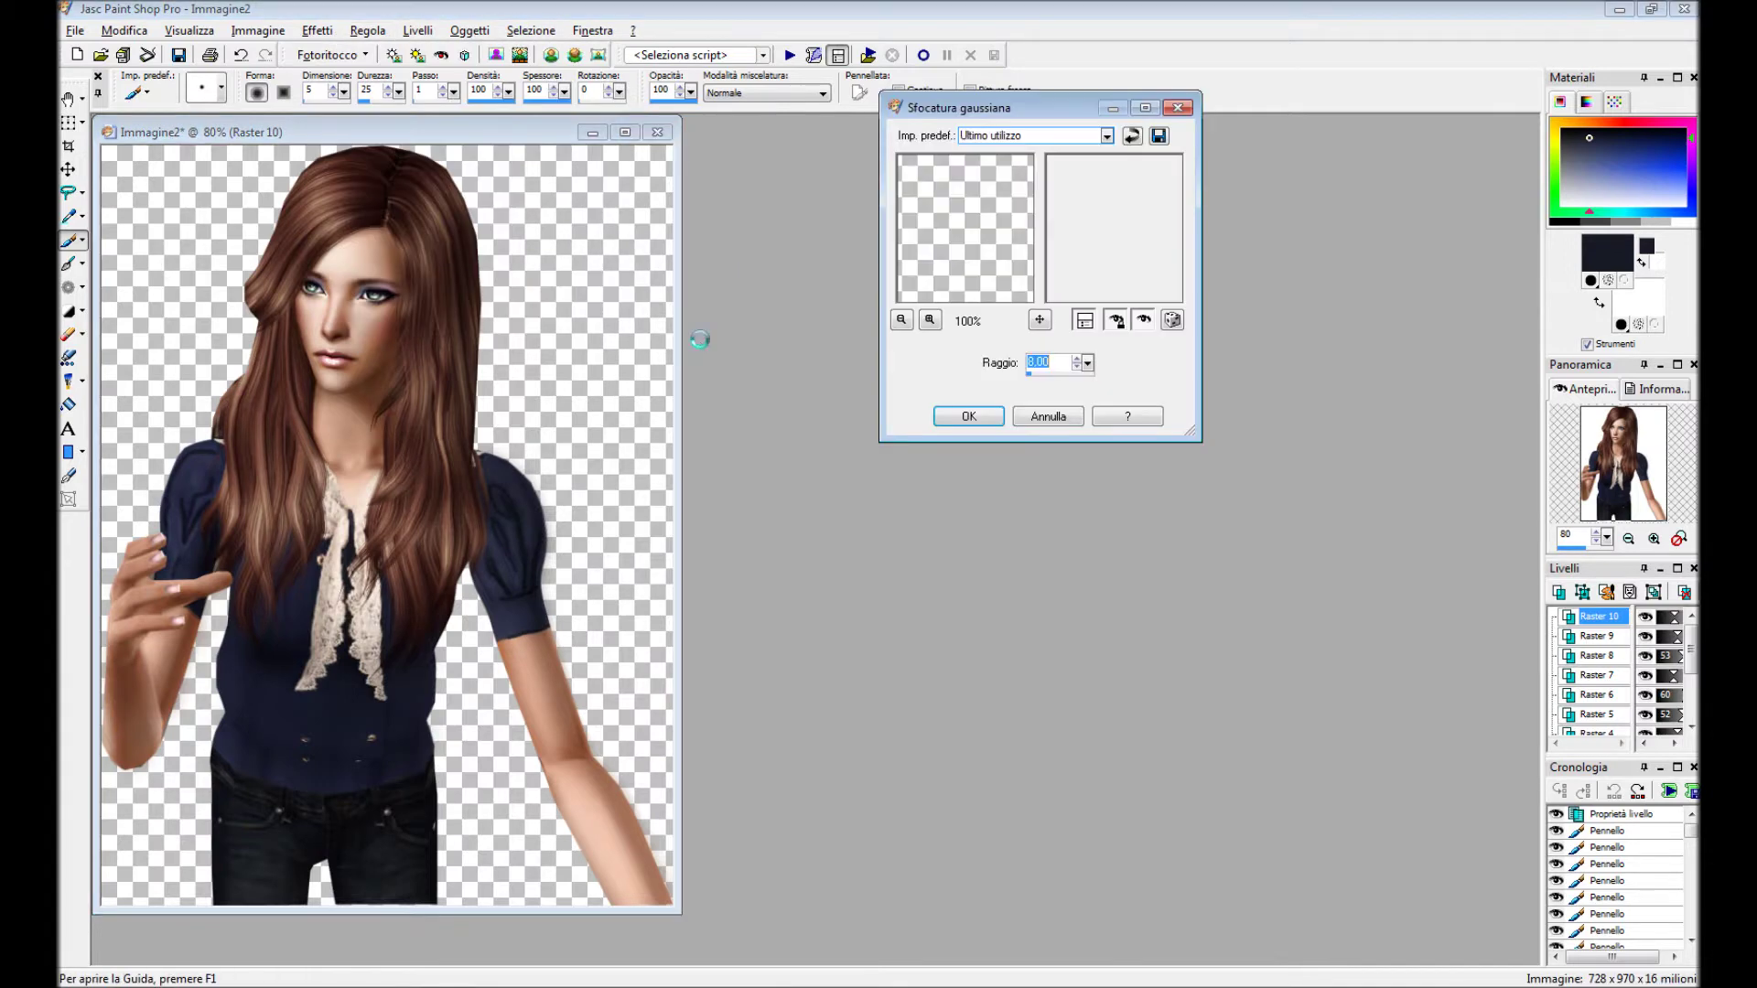
pyautogui.press('Return')
pyautogui.click(794, 651)
# On the new layer, paint lighter-blue highlight strokes on the left sleeve.
pyautogui.press('e')
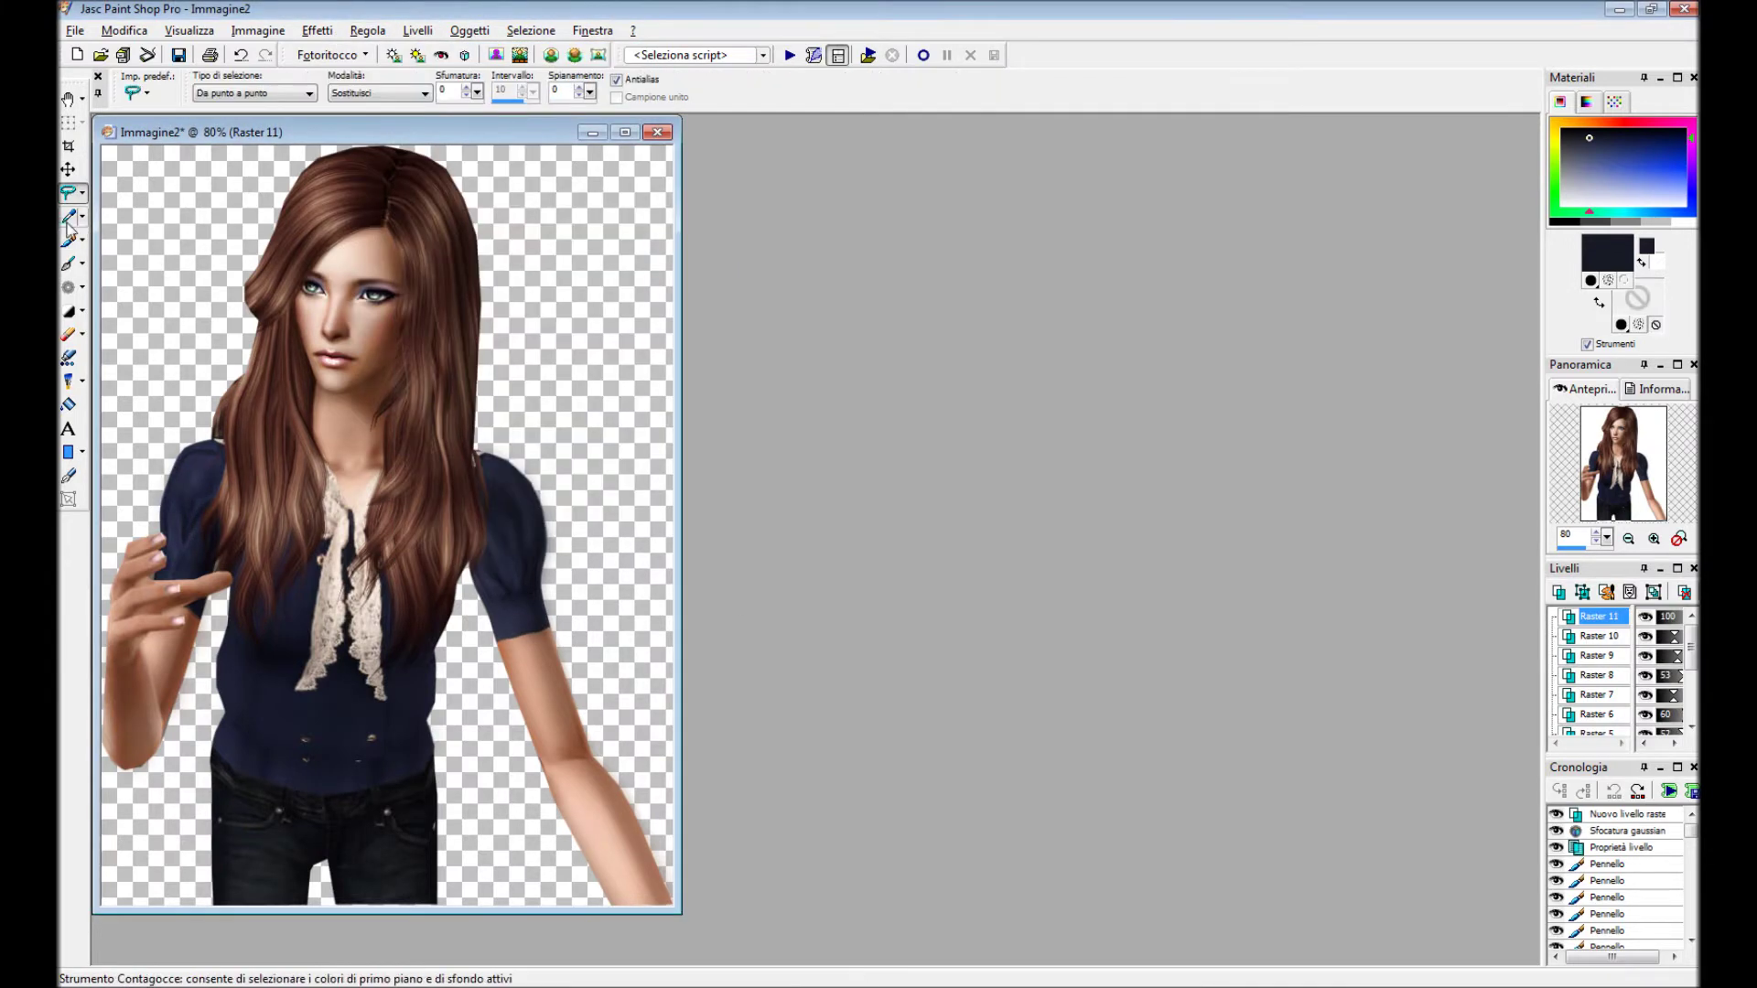
pyautogui.click(502, 574)
pyautogui.press('b')
pyautogui.click(1591, 158)
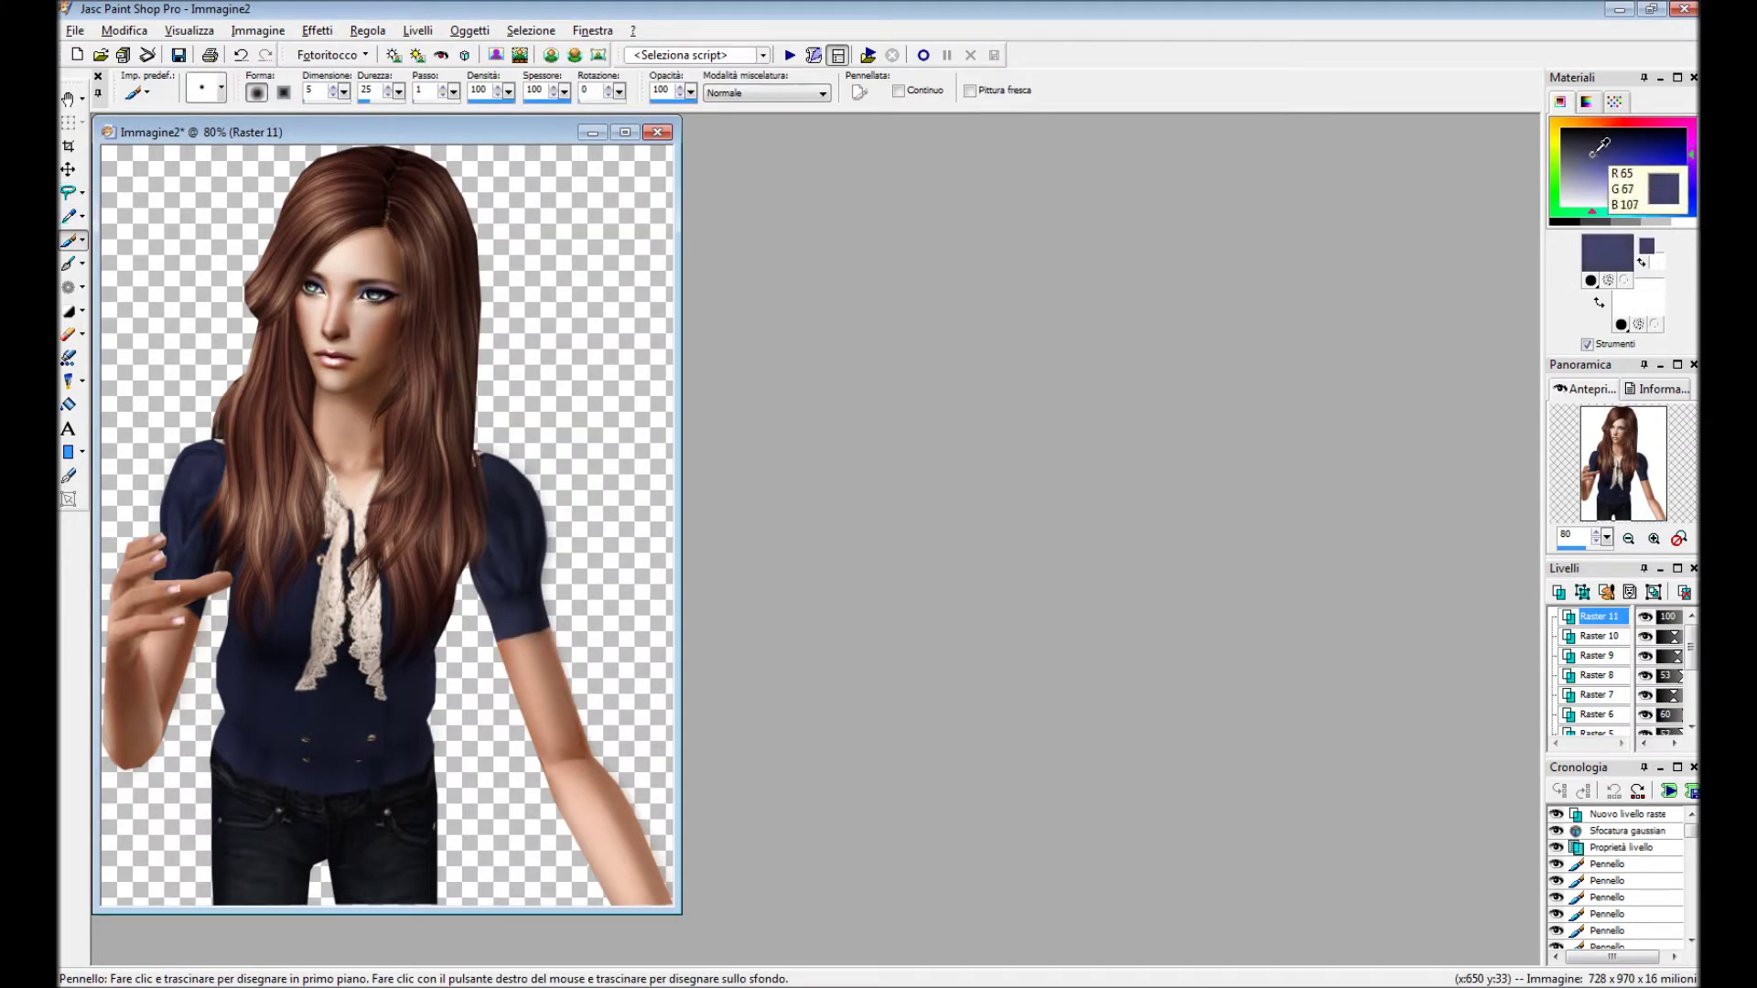
pyautogui.click(221, 88)
pyautogui.click(238, 138)
pyautogui.scroll(4, 478, 510)
pyautogui.moveTo(329, 696)
pyautogui.mouseDown()
pyautogui.moveTo(385, 522)
pyautogui.moveTo(440, 476)
pyautogui.mouseUp()
pyautogui.moveTo(325, 631); pyautogui.dragTo(320, 842)
# Paint light-blue highlights along the right sleeve, cuff and shoulder.
pyautogui.scroll(1, 949, 483)
pyautogui.moveTo(979, 718); pyautogui.dragTo(1080, 732)
pyautogui.moveTo(920, 586)
pyautogui.mouseDown()
pyautogui.moveTo(957, 659)
pyautogui.moveTo(961, 494)
pyautogui.mouseUp()
pyautogui.moveTo(1002, 714); pyautogui.dragTo(1052, 732)
pyautogui.moveTo(988, 407); pyautogui.dragTo(1044, 558)
pyautogui.moveTo(947, 261); pyautogui.dragTo(1083, 470)
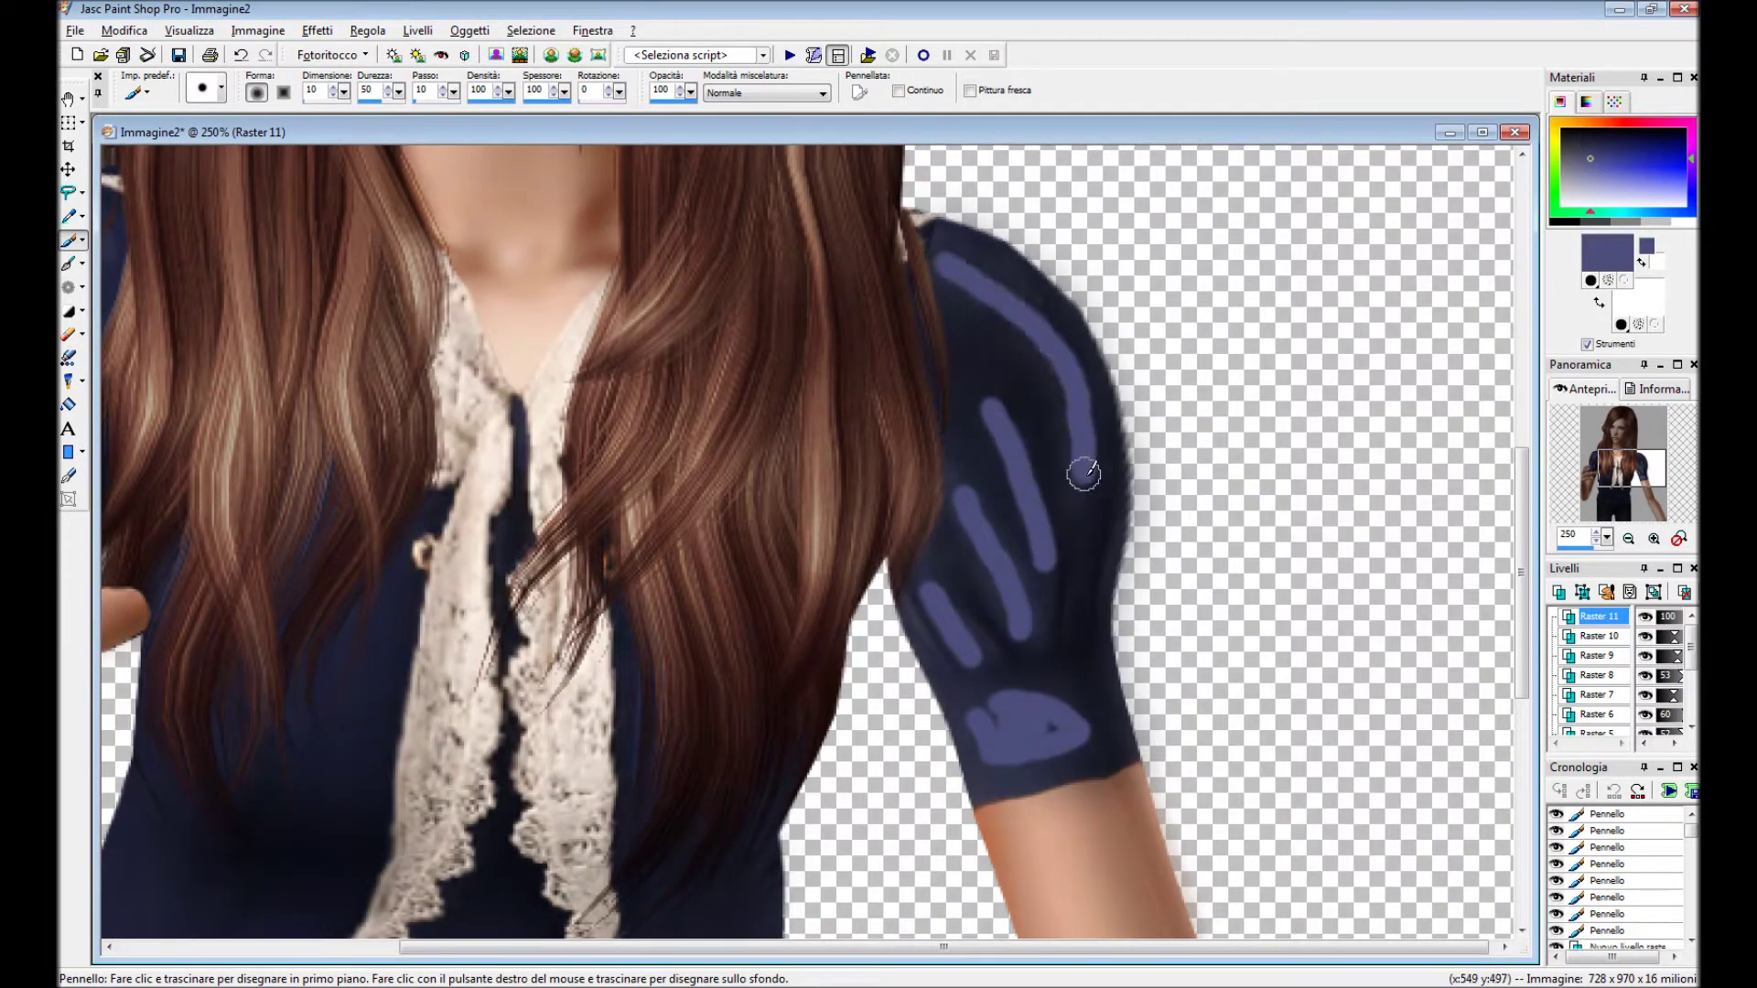
pyautogui.scroll(-3, 1083, 470)
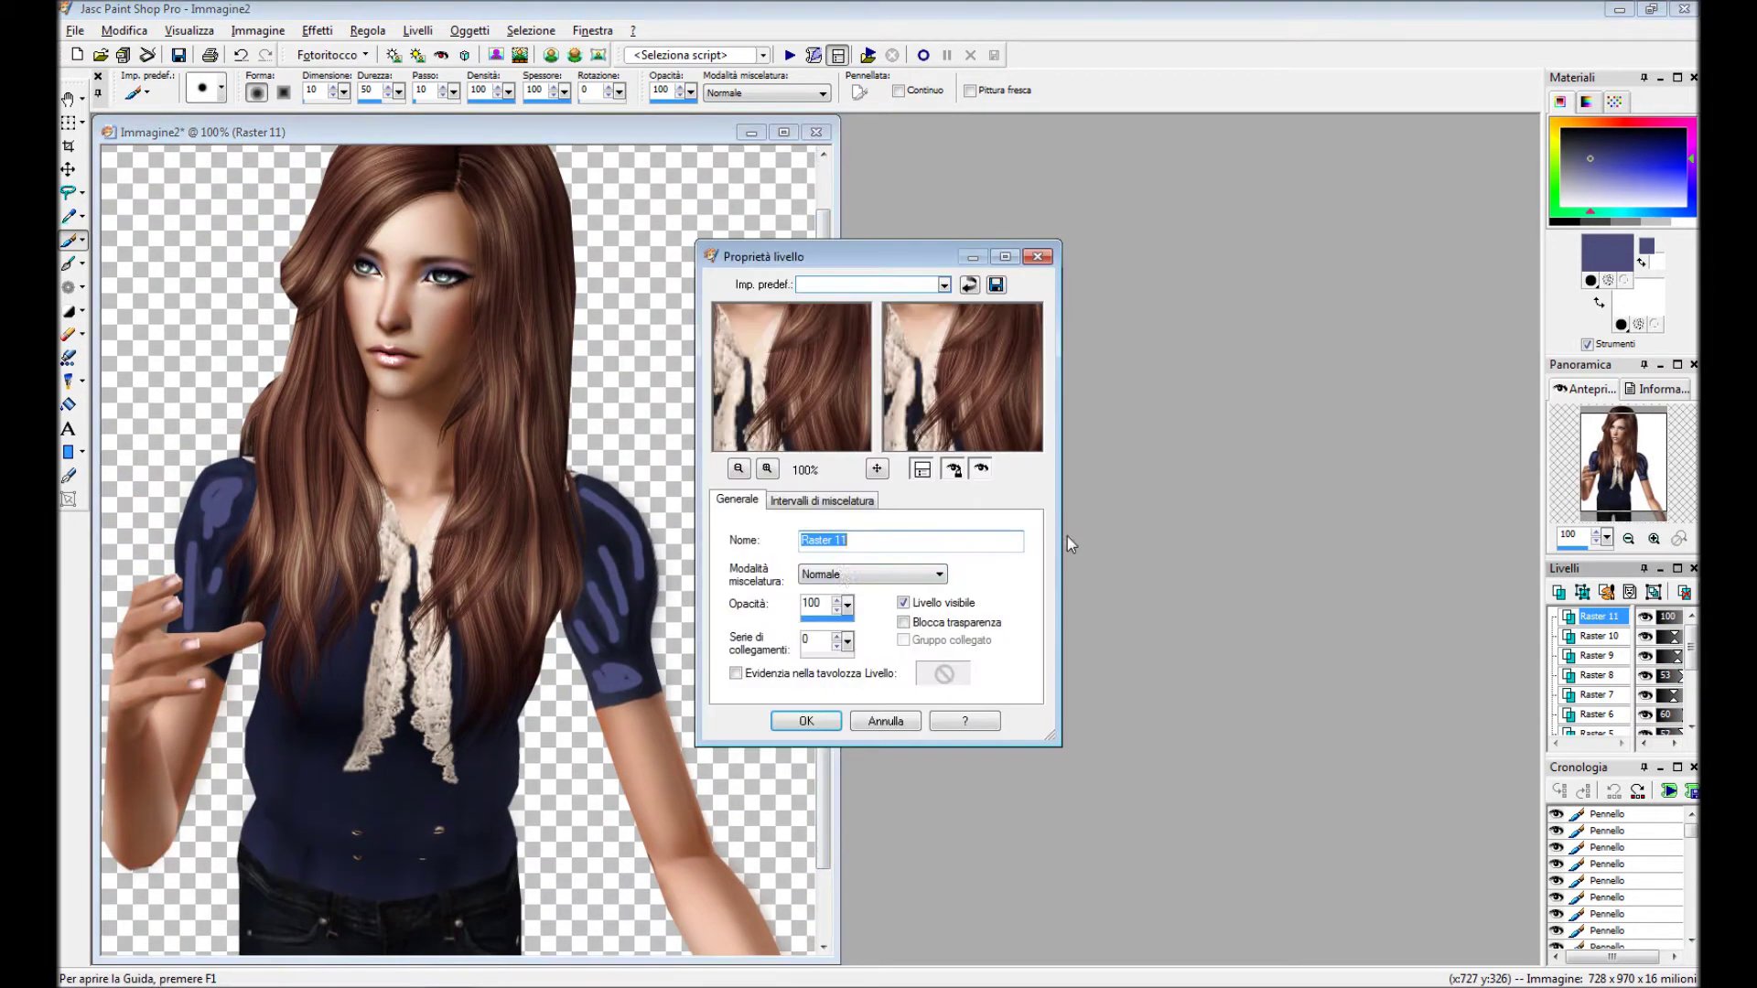
# Set the highlight layer's blending at 72 opacity, Gaussian-blur it, and lower the earlier layer's opacity.
pyautogui.click(939, 574)
pyautogui.click(843, 791)
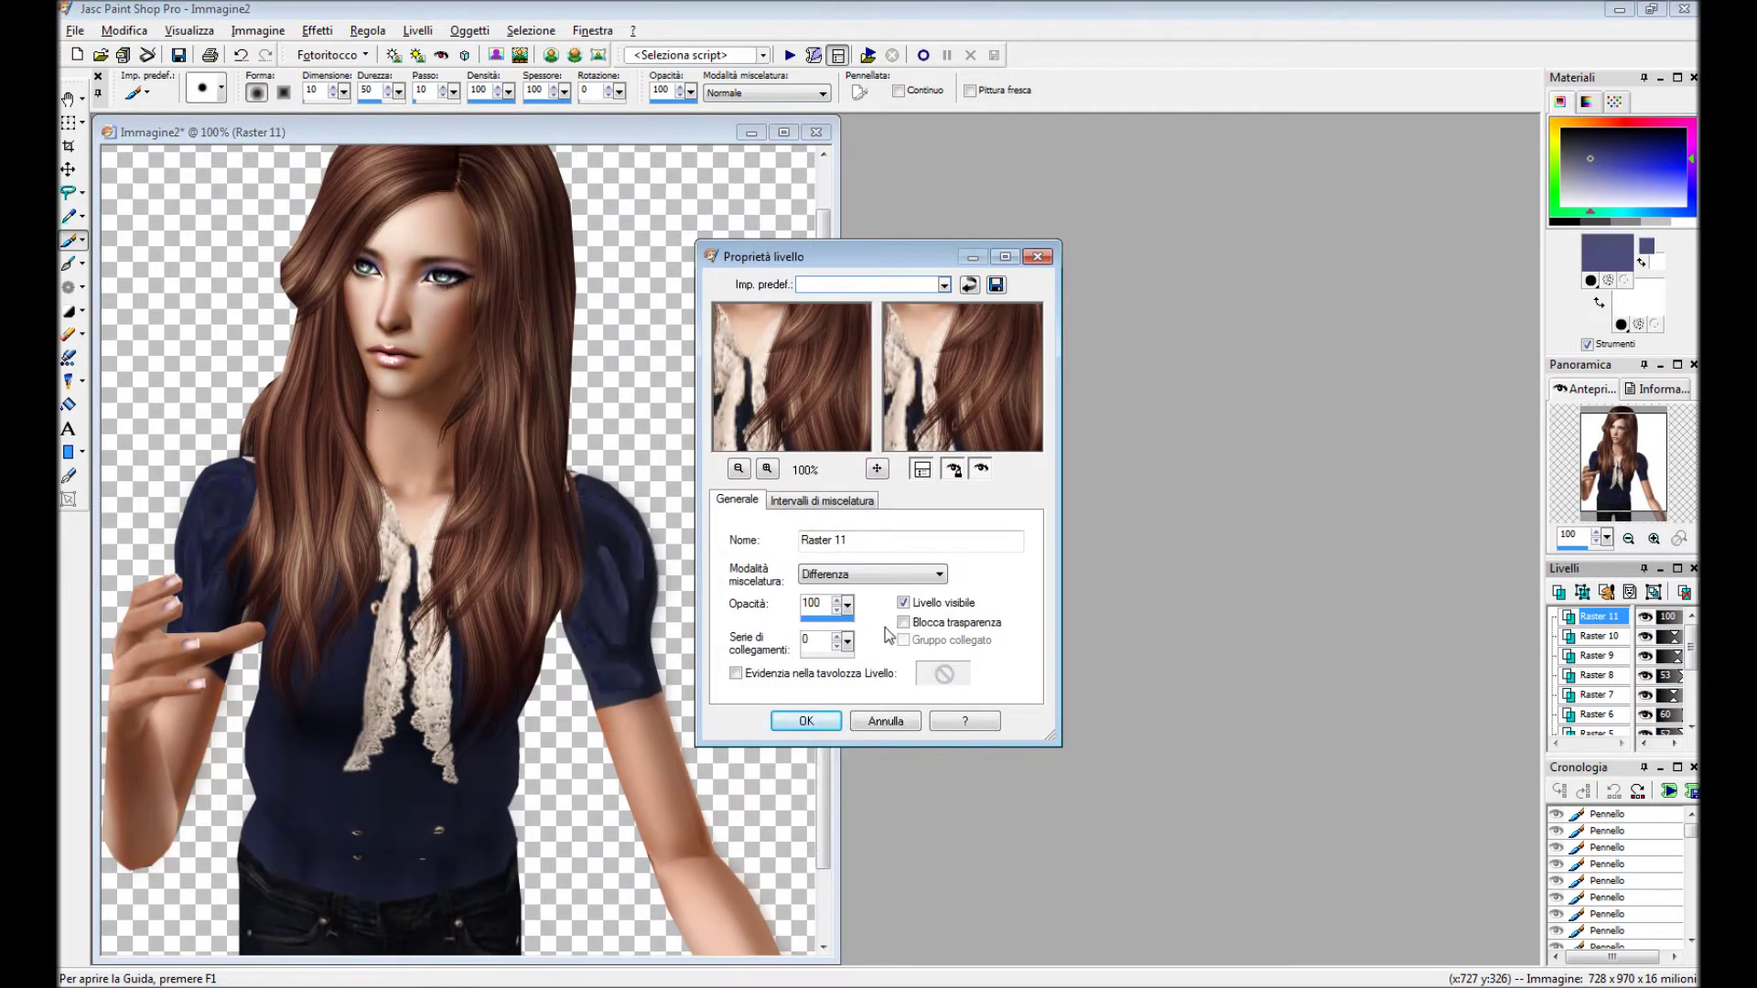
pyautogui.moveTo(847, 605); pyautogui.dragTo(824, 624)
pyautogui.click(806, 721)
pyautogui.click(368, 30)
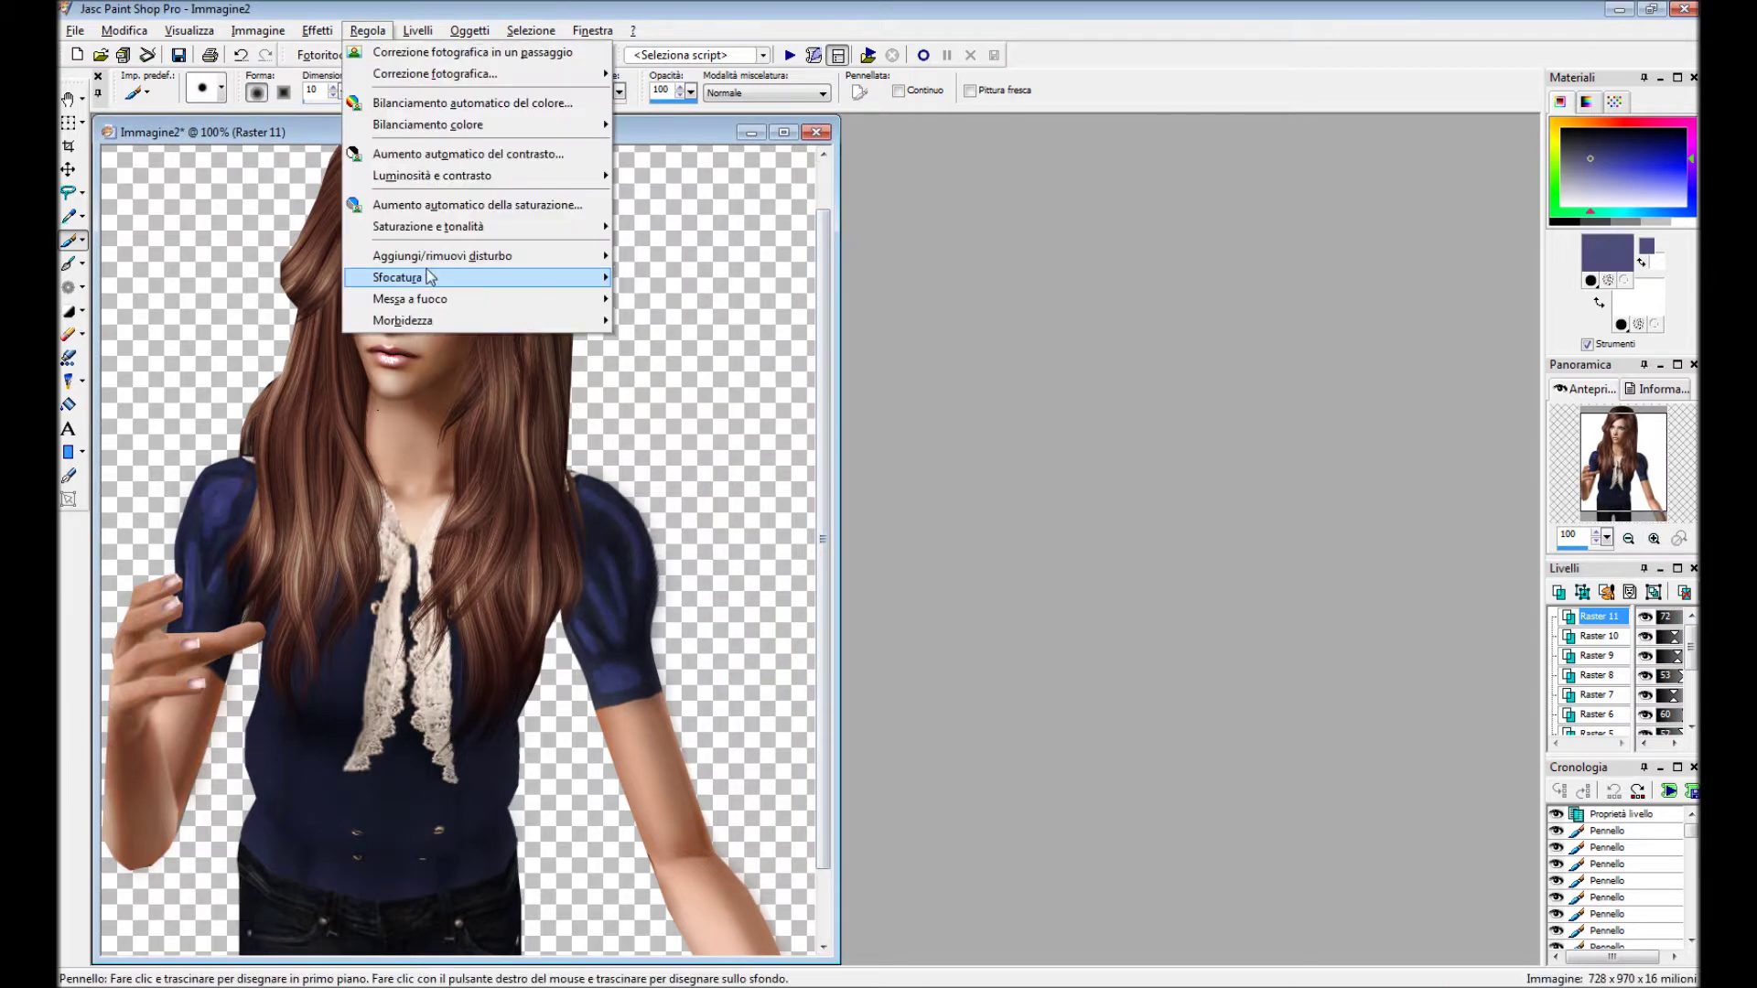
pyautogui.moveTo(398, 278)
pyautogui.click(746, 345)
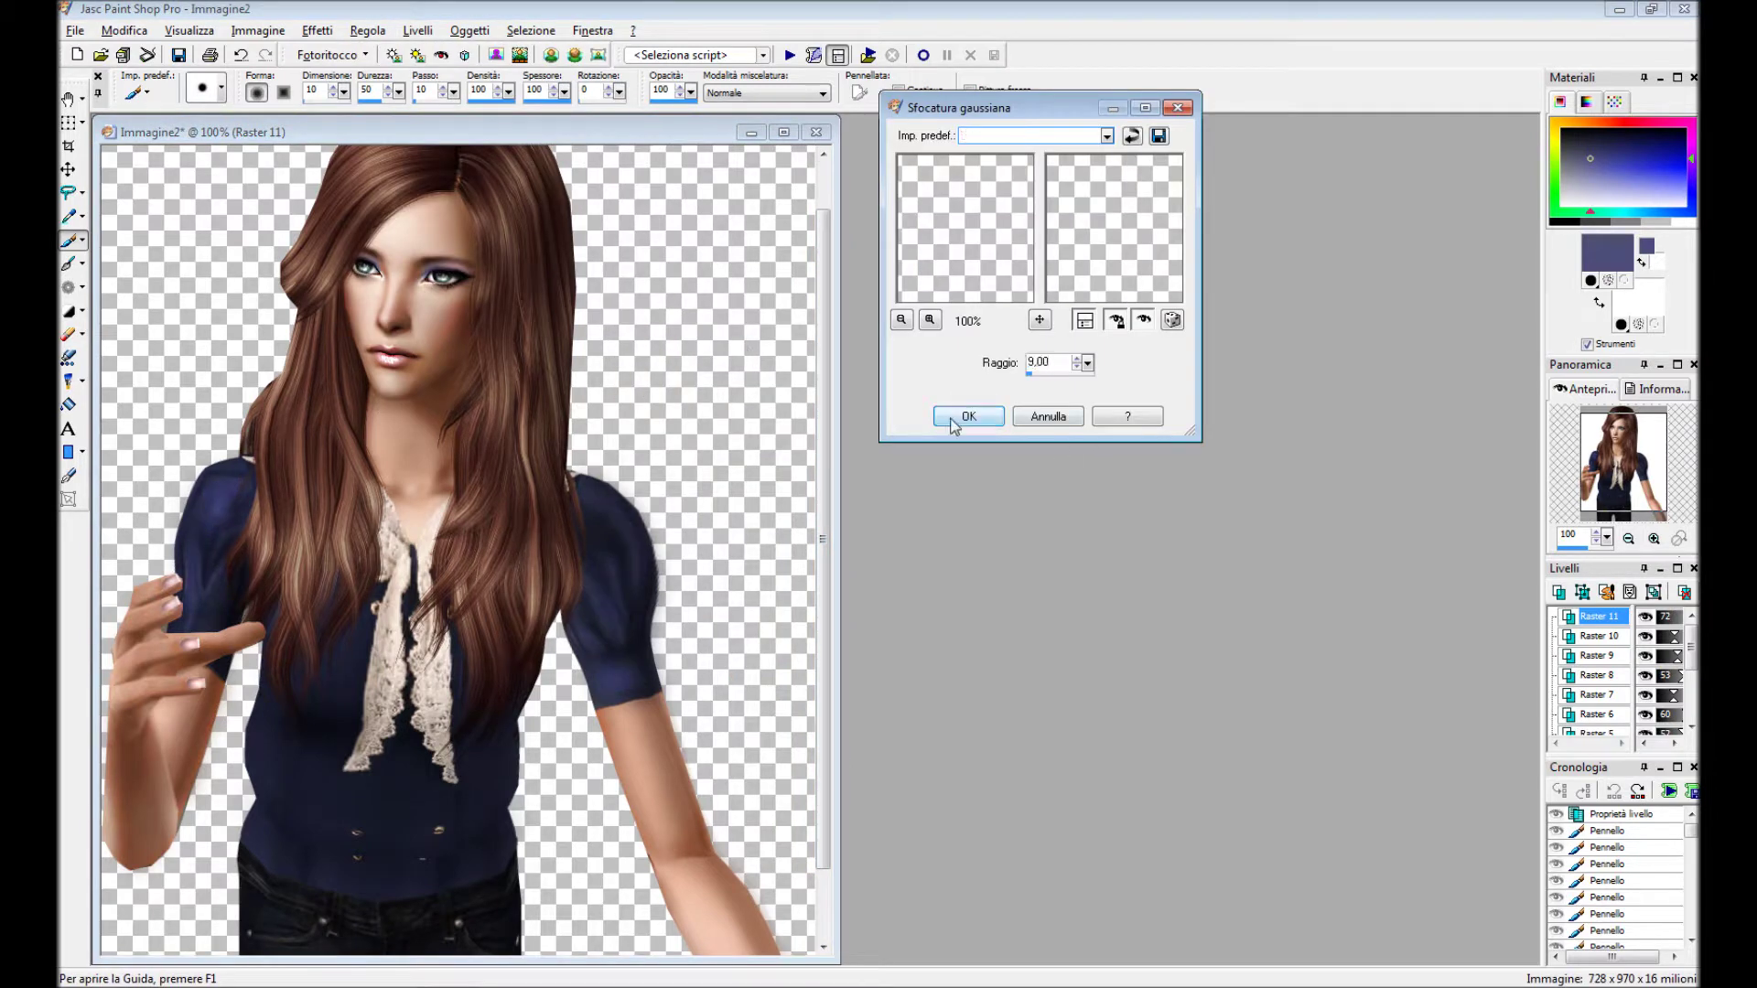
pyautogui.click(968, 416)
pyautogui.doubleClick(1597, 616)
pyautogui.press('Return')
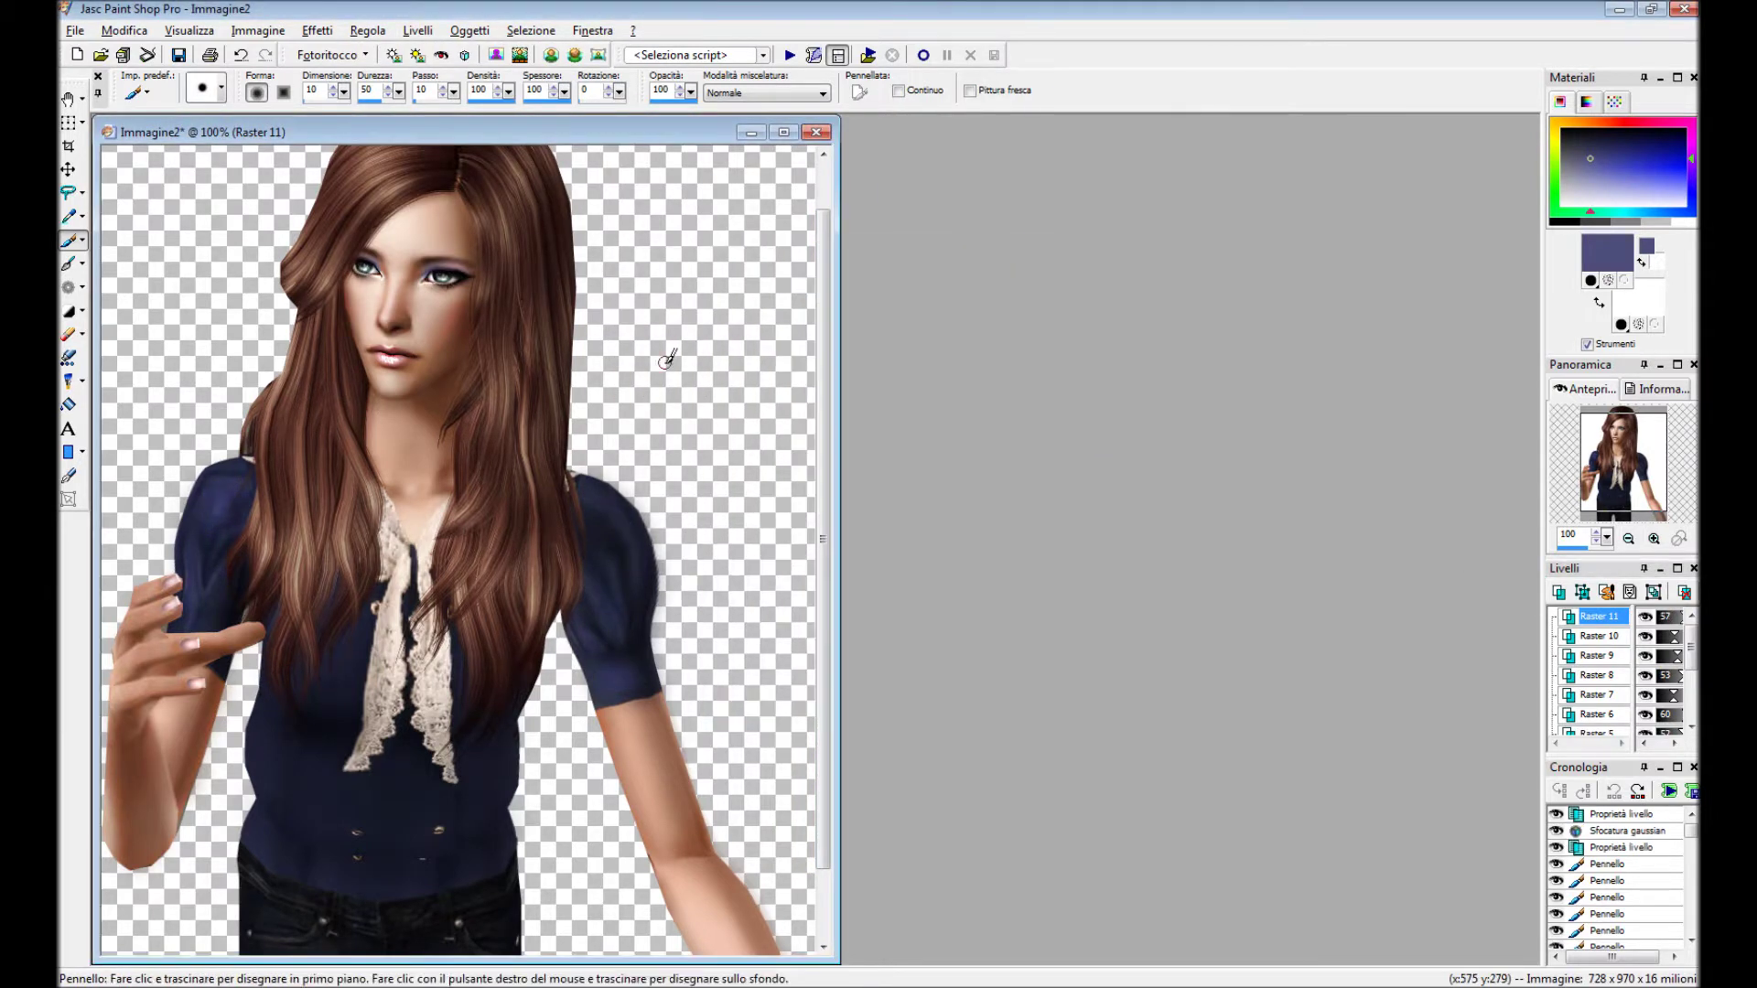
pyautogui.click(69, 287)
# Add new raster layer Raster 12 and set the brush size to 25.
pyautogui.click(417, 30)
pyautogui.click(513, 52)
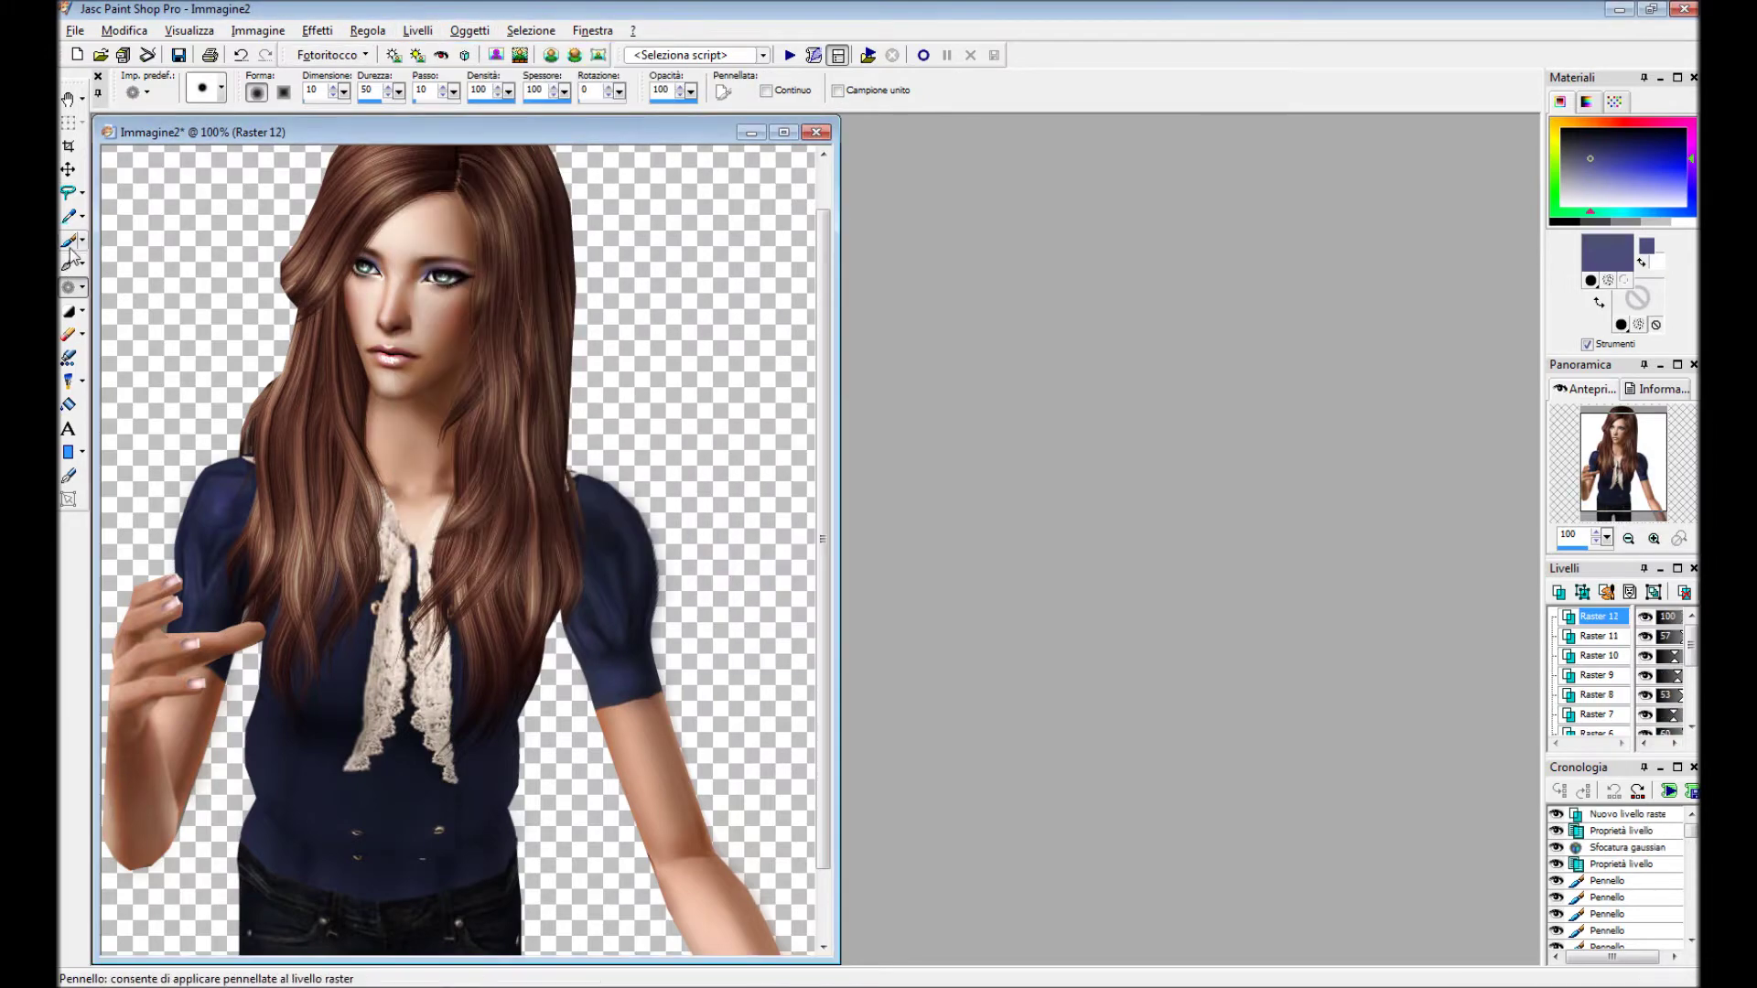
pyautogui.scroll(4, 529, 585)
pyautogui.press('b')
pyautogui.click(137, 92)
pyautogui.doubleClick(395, 216)
# Dab and stroke blue highlights across the navy shirt.
pyautogui.click(503, 588)
pyautogui.click(653, 659)
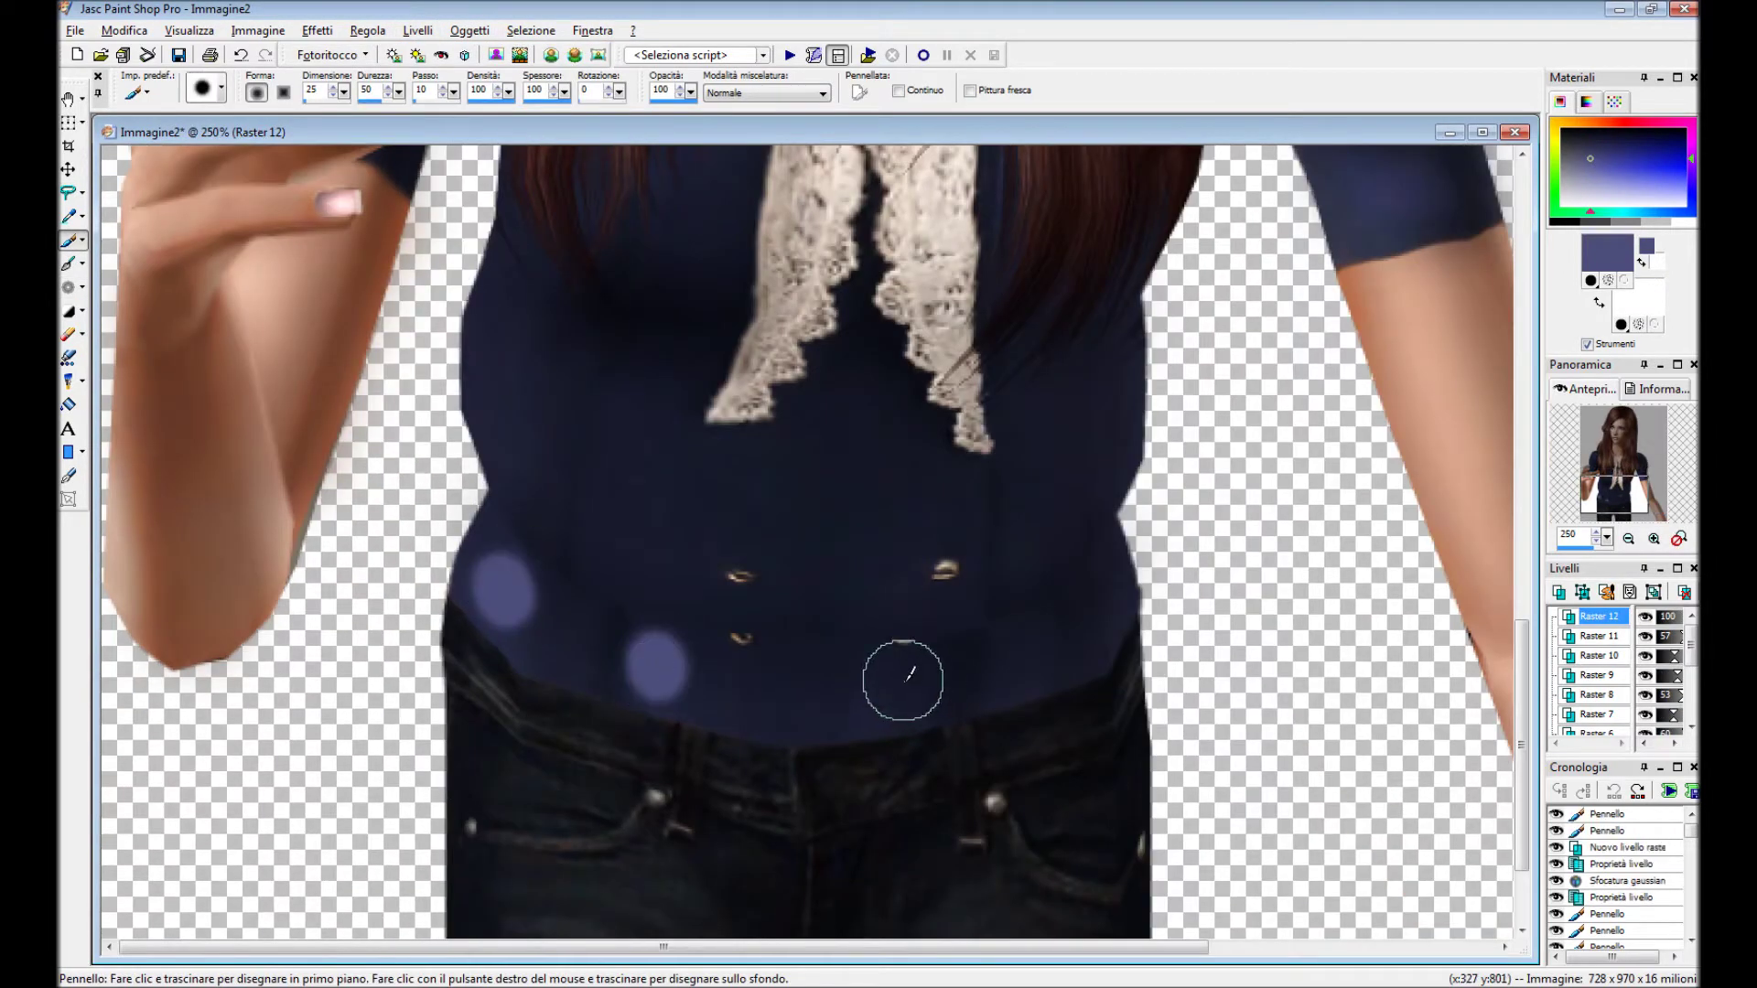
pyautogui.click(906, 686)
pyautogui.scroll(-3, 711, 472)
pyautogui.moveTo(340, 496)
pyautogui.mouseDown()
pyautogui.moveTo(346, 595)
pyautogui.moveTo(445, 643)
pyautogui.mouseUp()
pyautogui.moveTo(606, 626); pyautogui.dragTo(573, 652)
pyautogui.moveTo(679, 605); pyautogui.dragTo(654, 641)
pyautogui.scroll(-2, 565, 488)
# Set Raster 12 to Indebolisci blending at 62 opacity.
pyautogui.doubleClick(1599, 616)
pyautogui.click(872, 574)
pyautogui.click(840, 661)
pyautogui.moveTo(847, 605); pyautogui.dragTo(814, 631)
pyautogui.click(806, 721)
# Apply a Gaussian blur to the blue dabs on Raster 12.
pyautogui.click(368, 31)
pyautogui.click(729, 341)
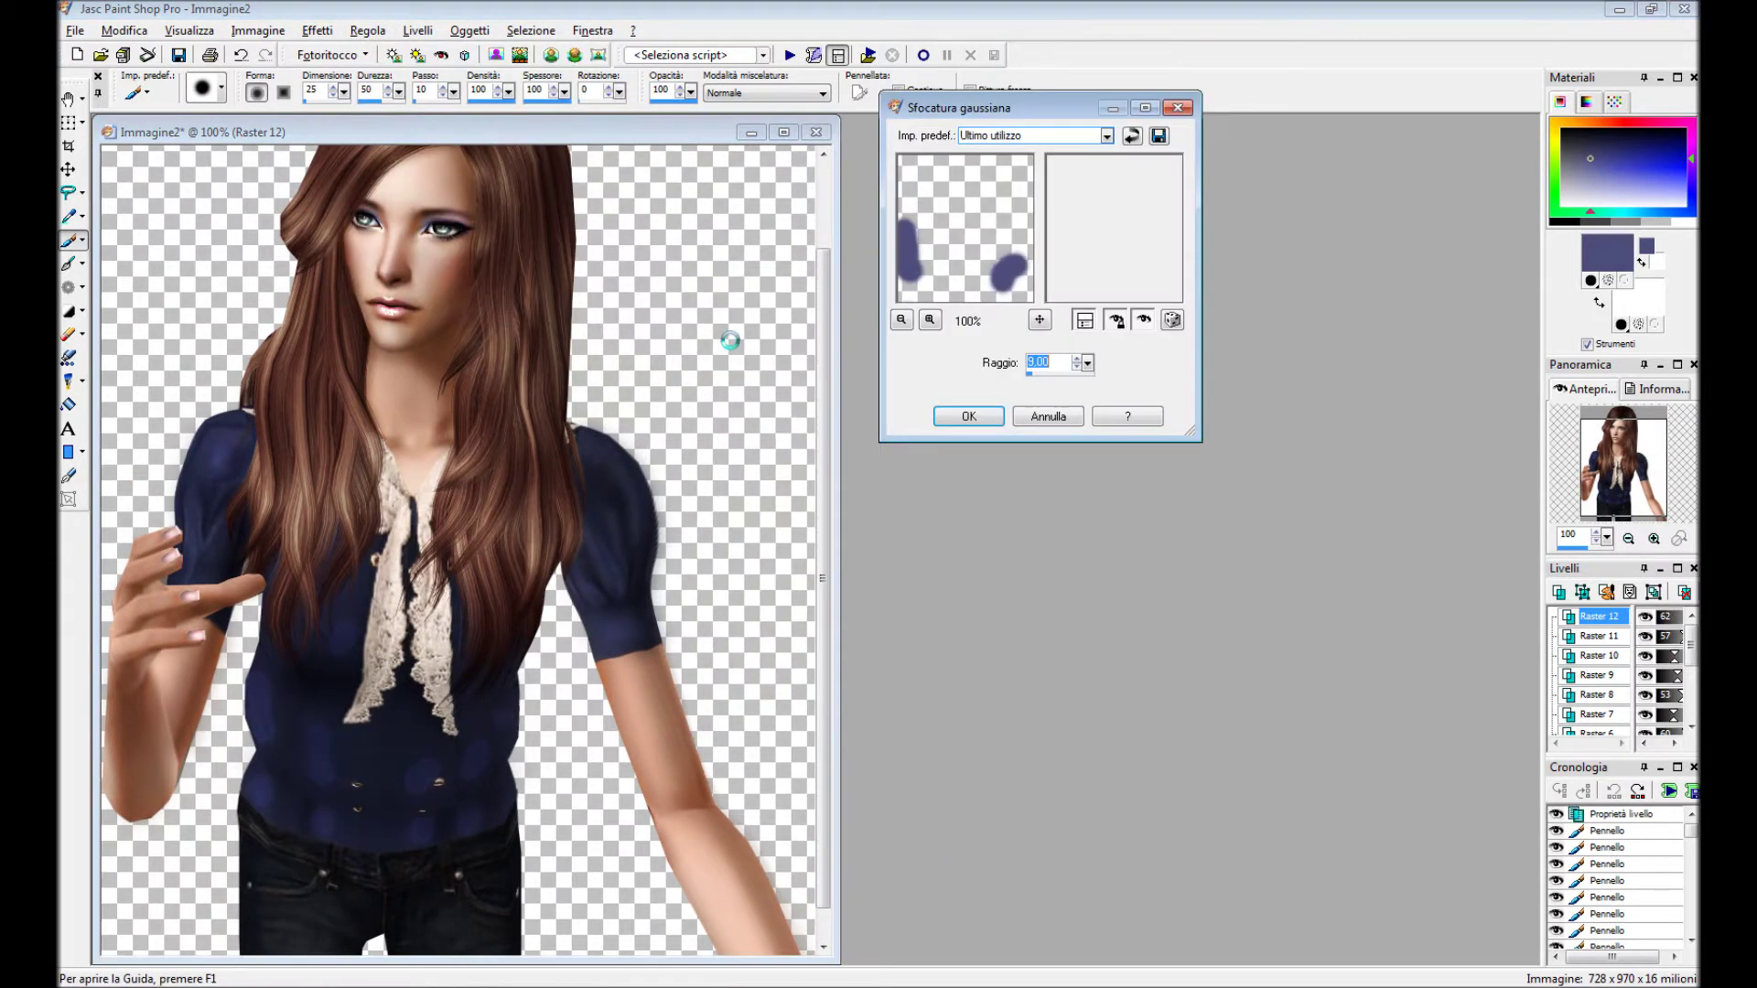
pyautogui.click(968, 417)
pyautogui.doubleClick(1599, 616)
pyautogui.click(806, 721)
pyautogui.click(68, 287)
# Lower the opacity of the earlier highlight layer Raster 11.
pyautogui.doubleClick(1599, 636)
pyautogui.moveTo(848, 605); pyautogui.dragTo(836, 599)
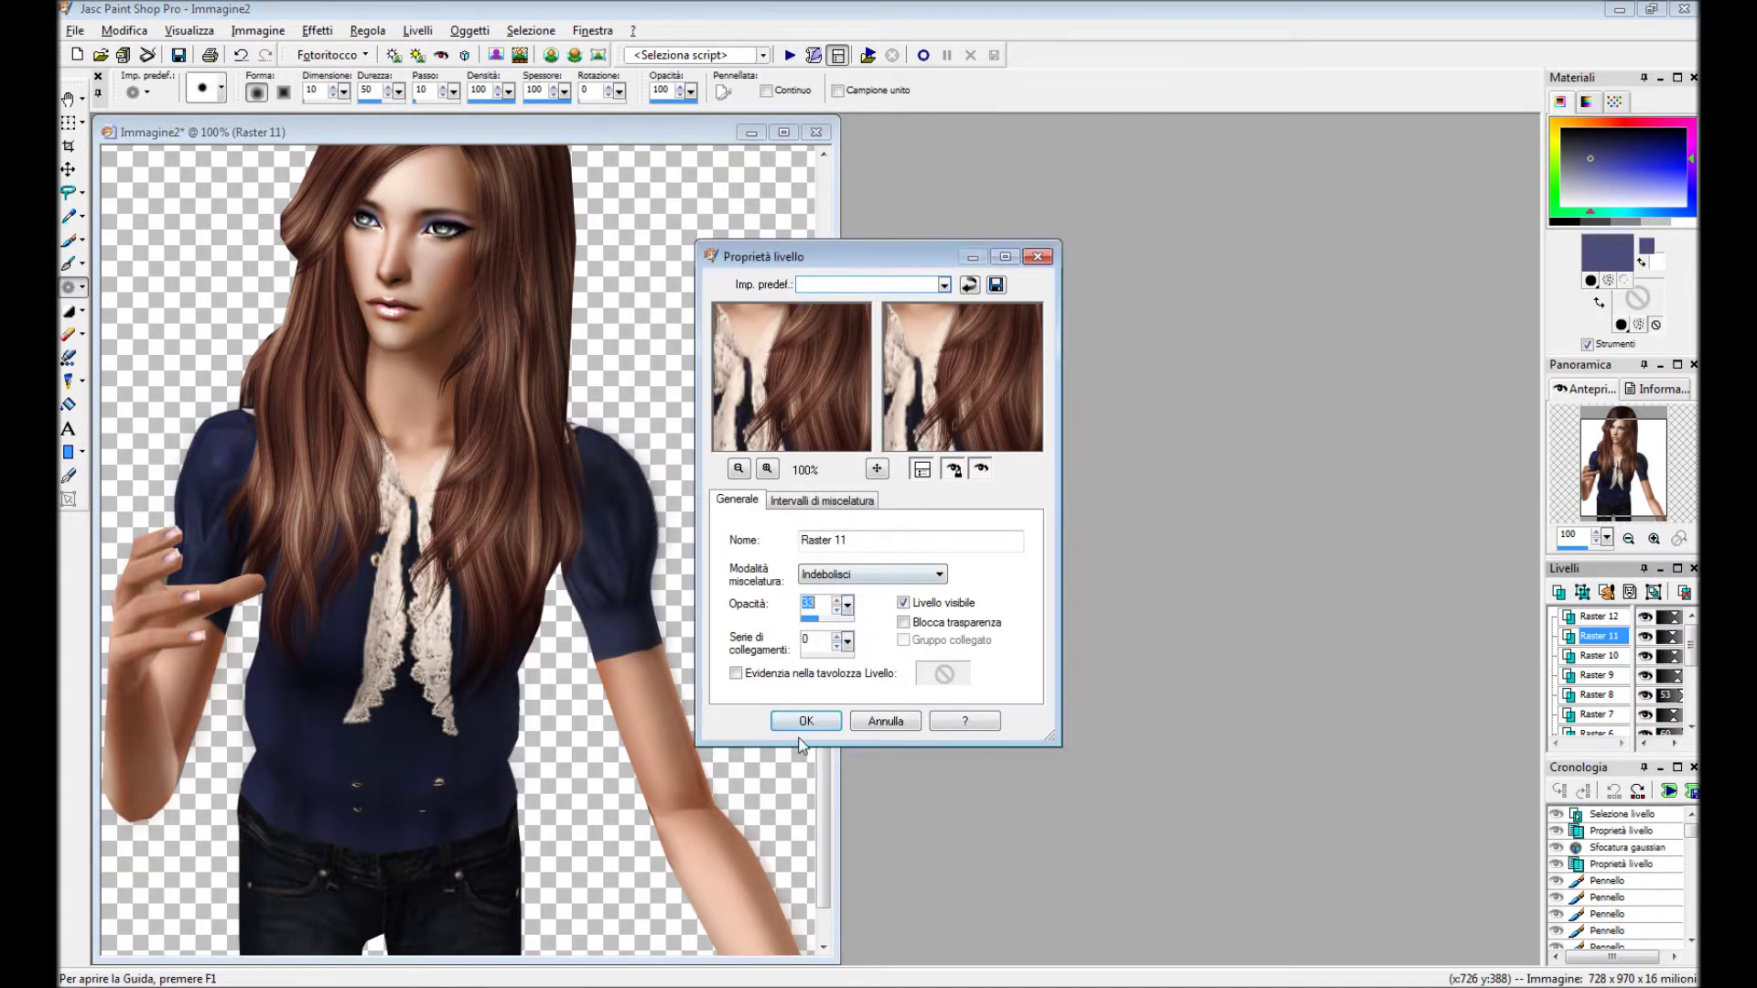
pyautogui.press('Return')
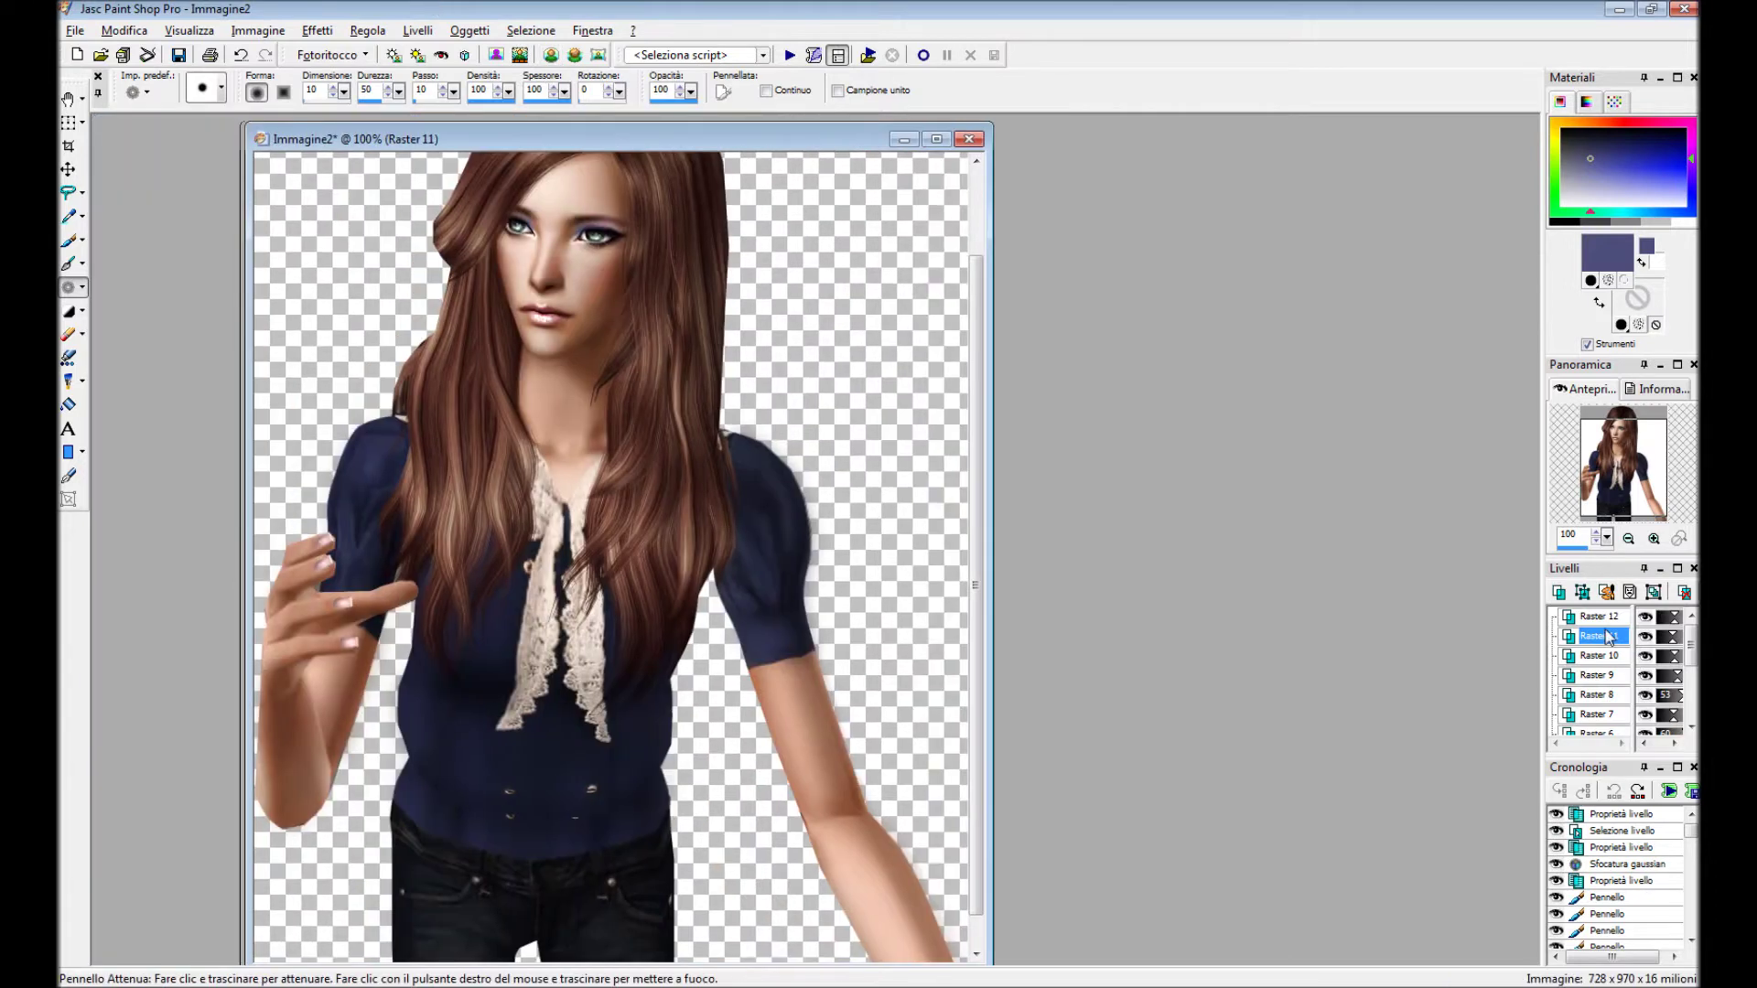
pyautogui.rightClick(1597, 636)
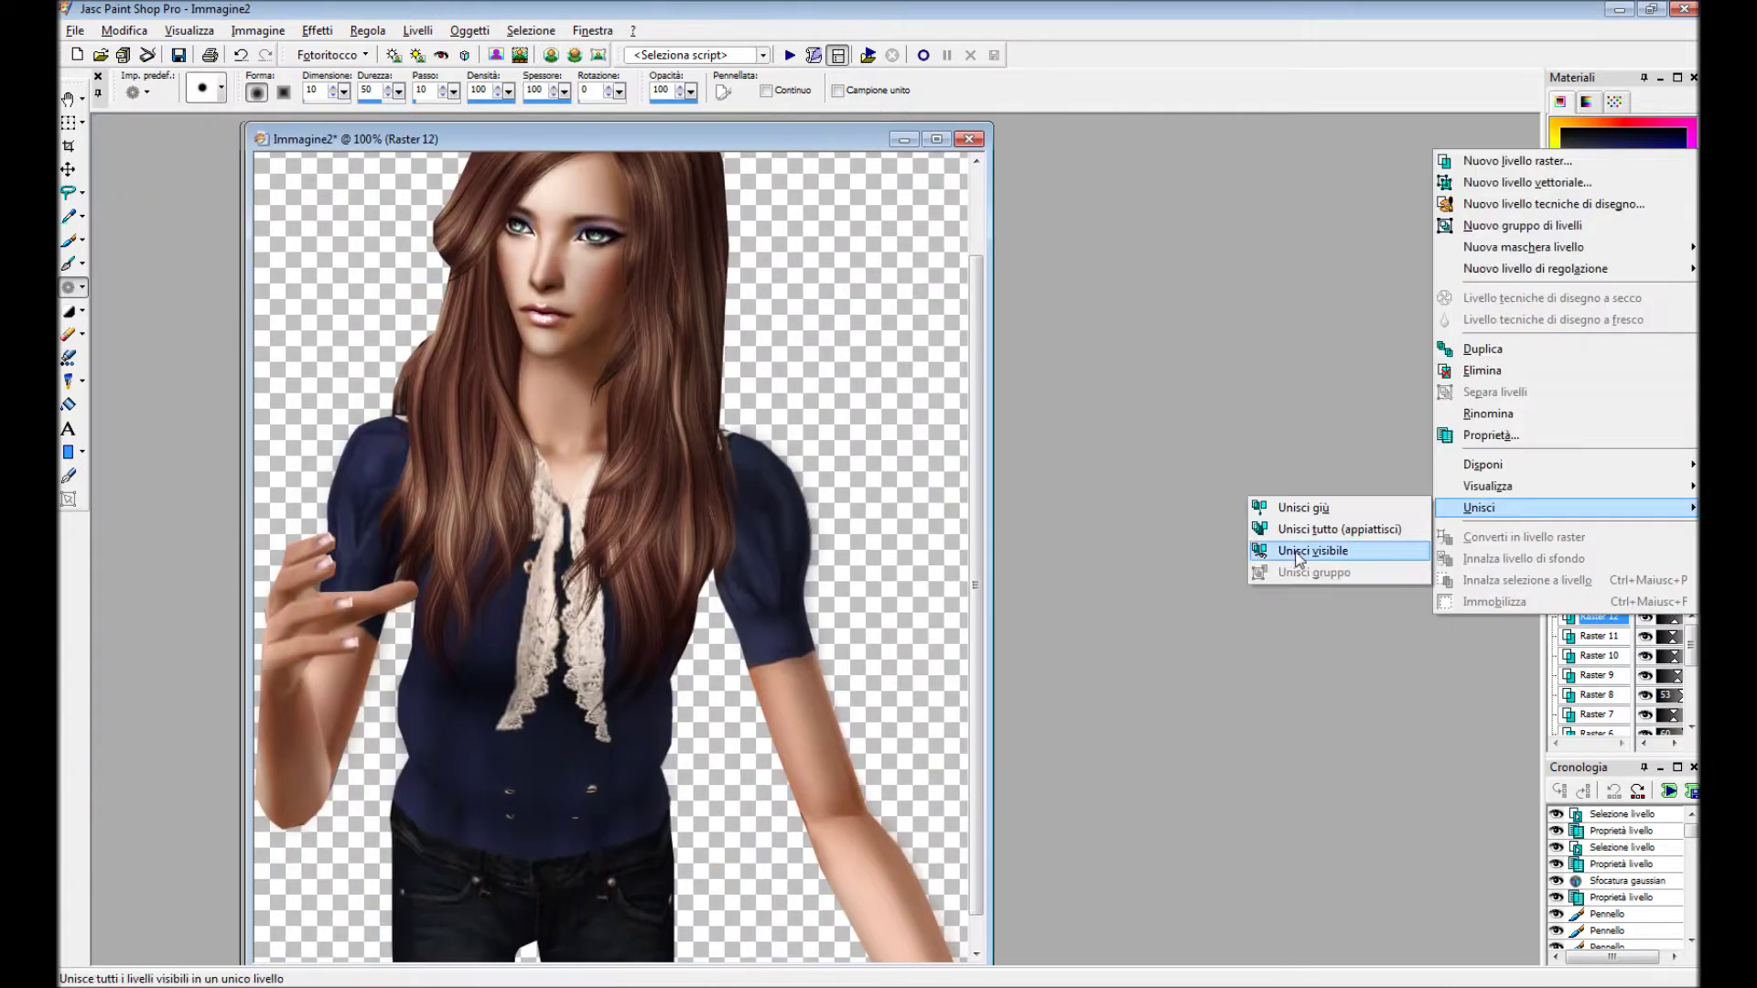
# Merge the visible layers, then paint a dark shadow stroke on the shirt.
pyautogui.click(1217, 569)
pyautogui.click(1558, 592)
pyautogui.press('Return')
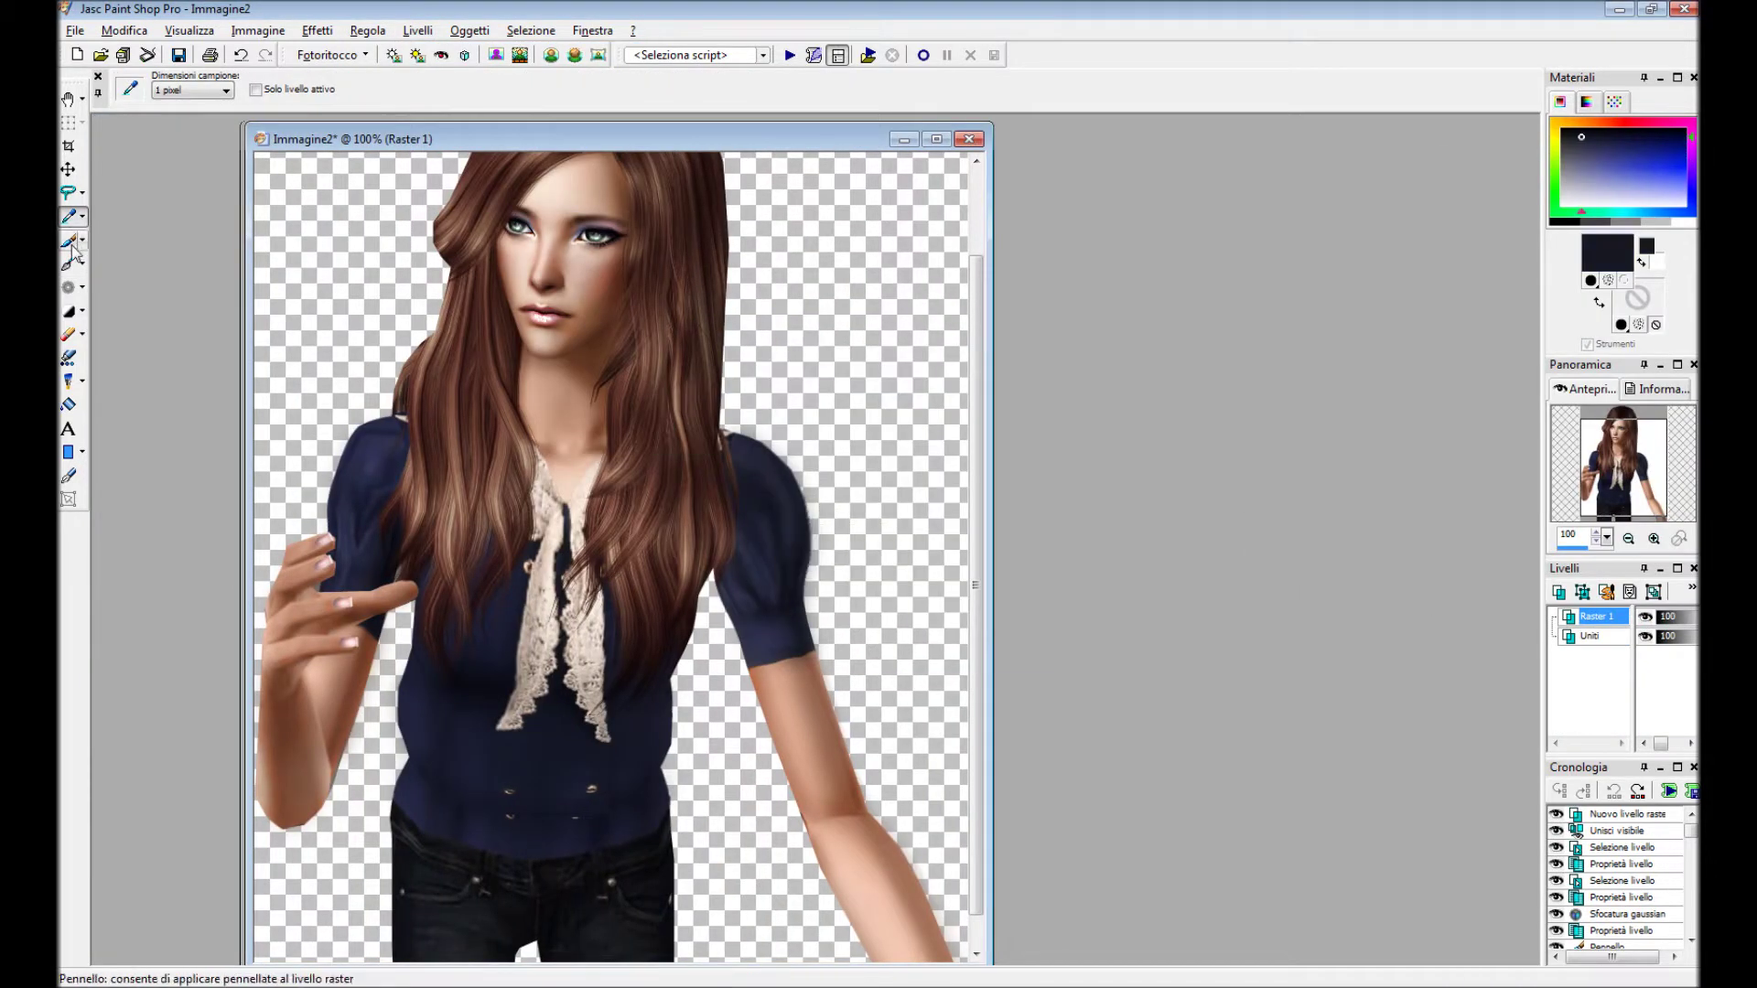
pyautogui.click(69, 240)
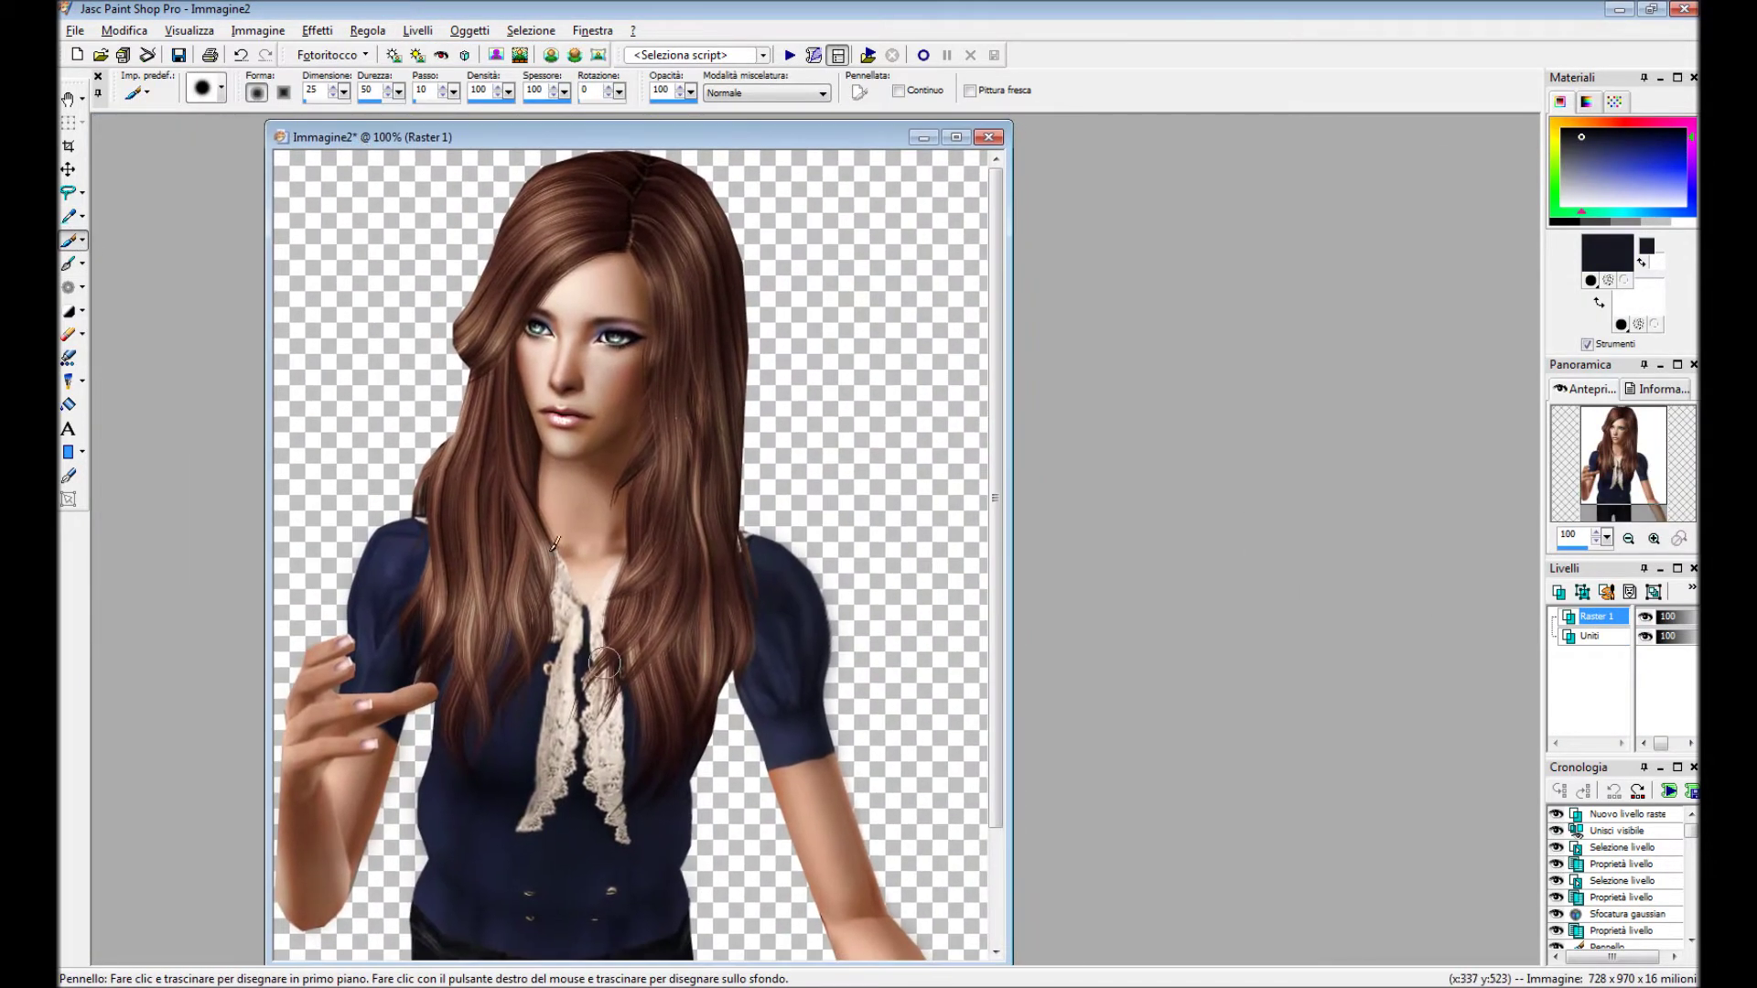
pyautogui.scroll(2, 879, 695)
pyautogui.click(847, 593)
pyautogui.scroll(-2, 625, 514)
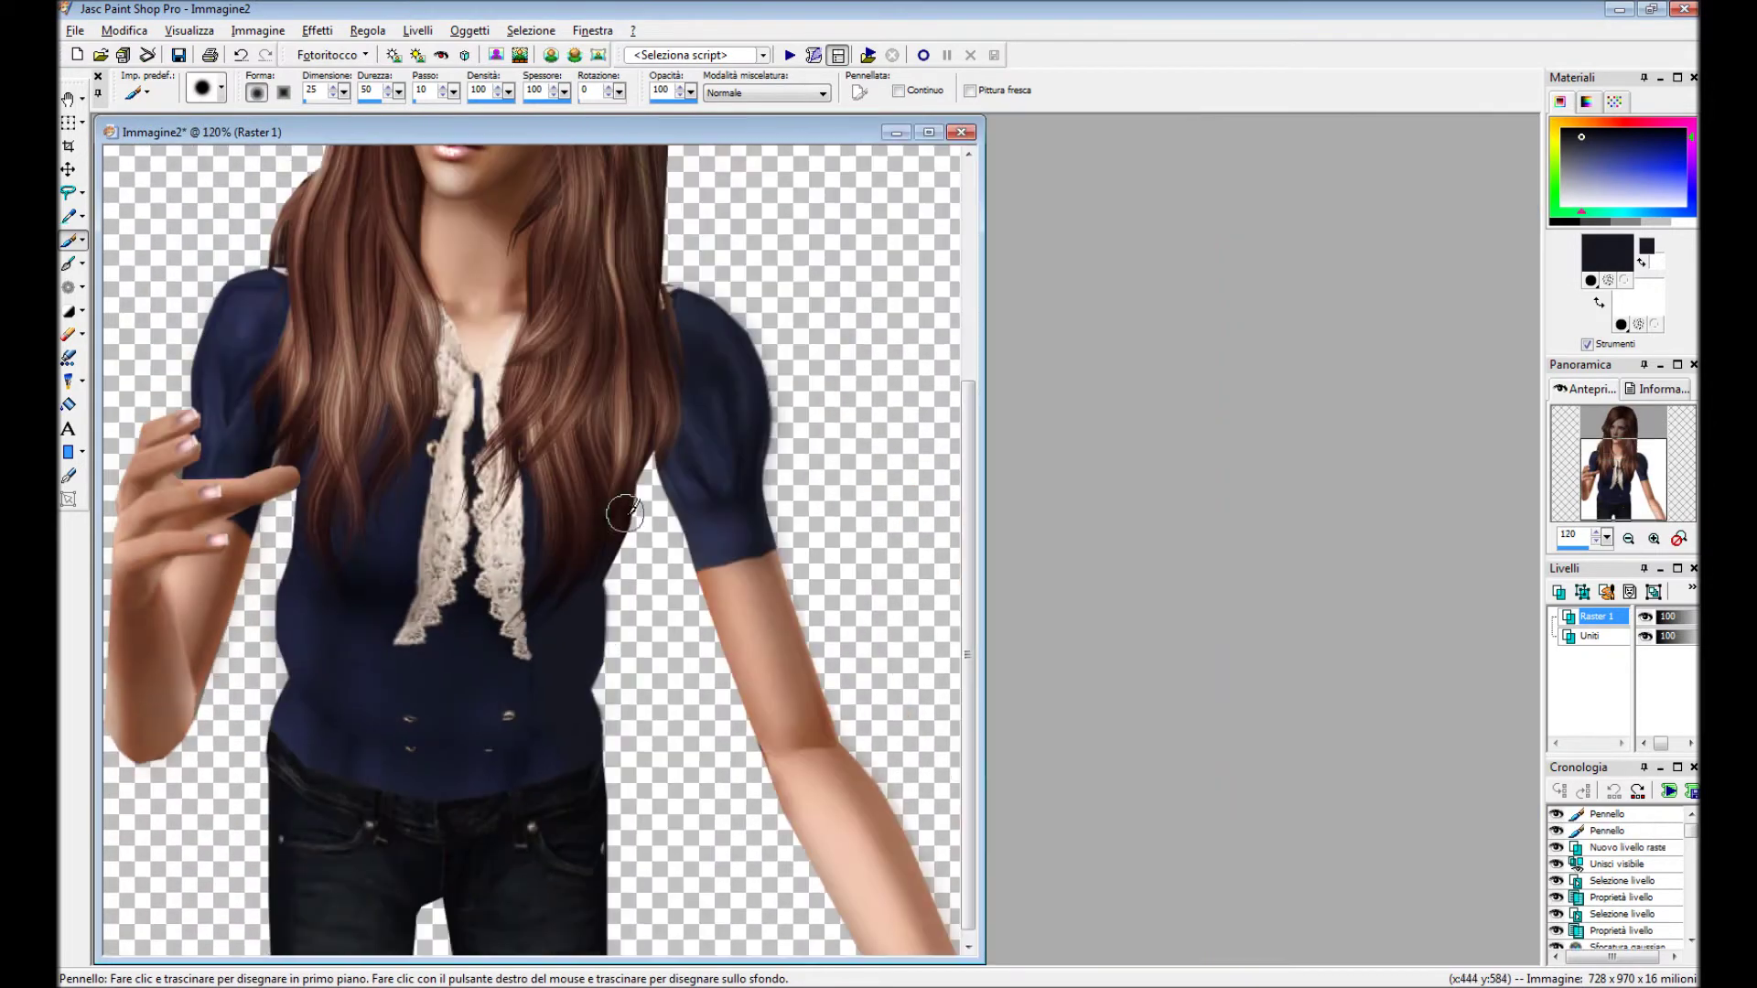
pyautogui.scroll(-1, 600, 574)
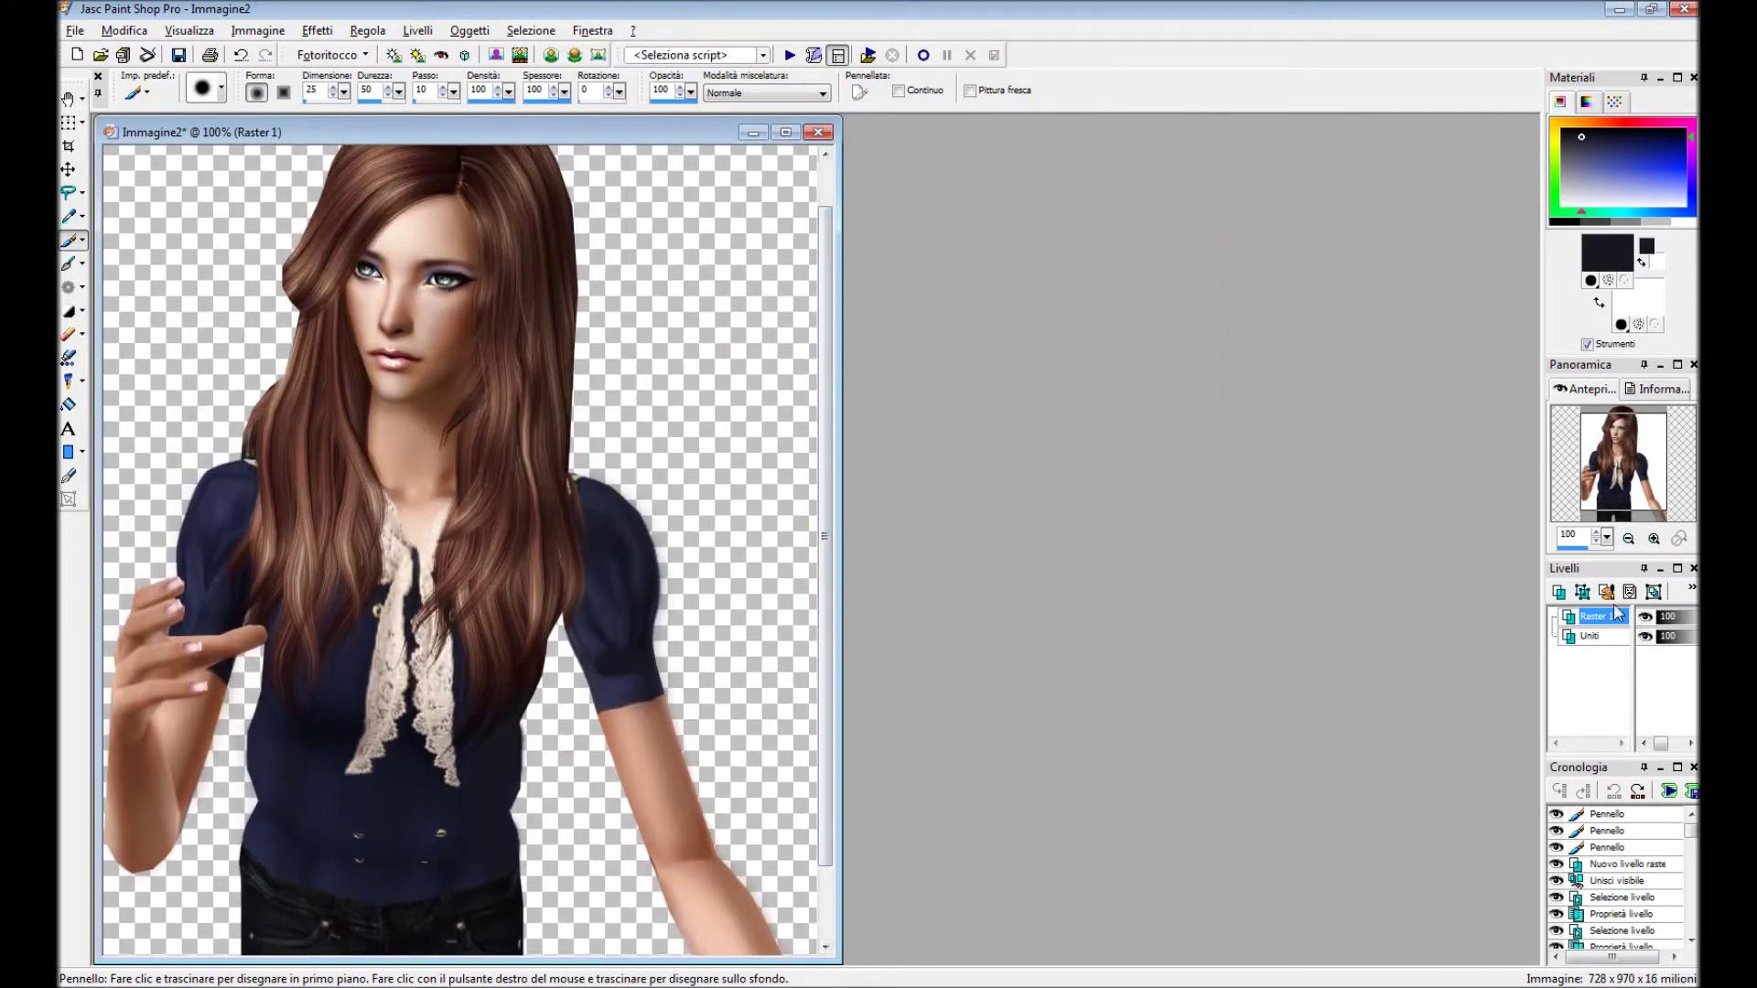
# Set the shadow layer to Moltiplica at 57 opacity and Gaussian-blur it.
pyautogui.doubleClick(1597, 616)
pyautogui.click(872, 574)
pyautogui.click(890, 733)
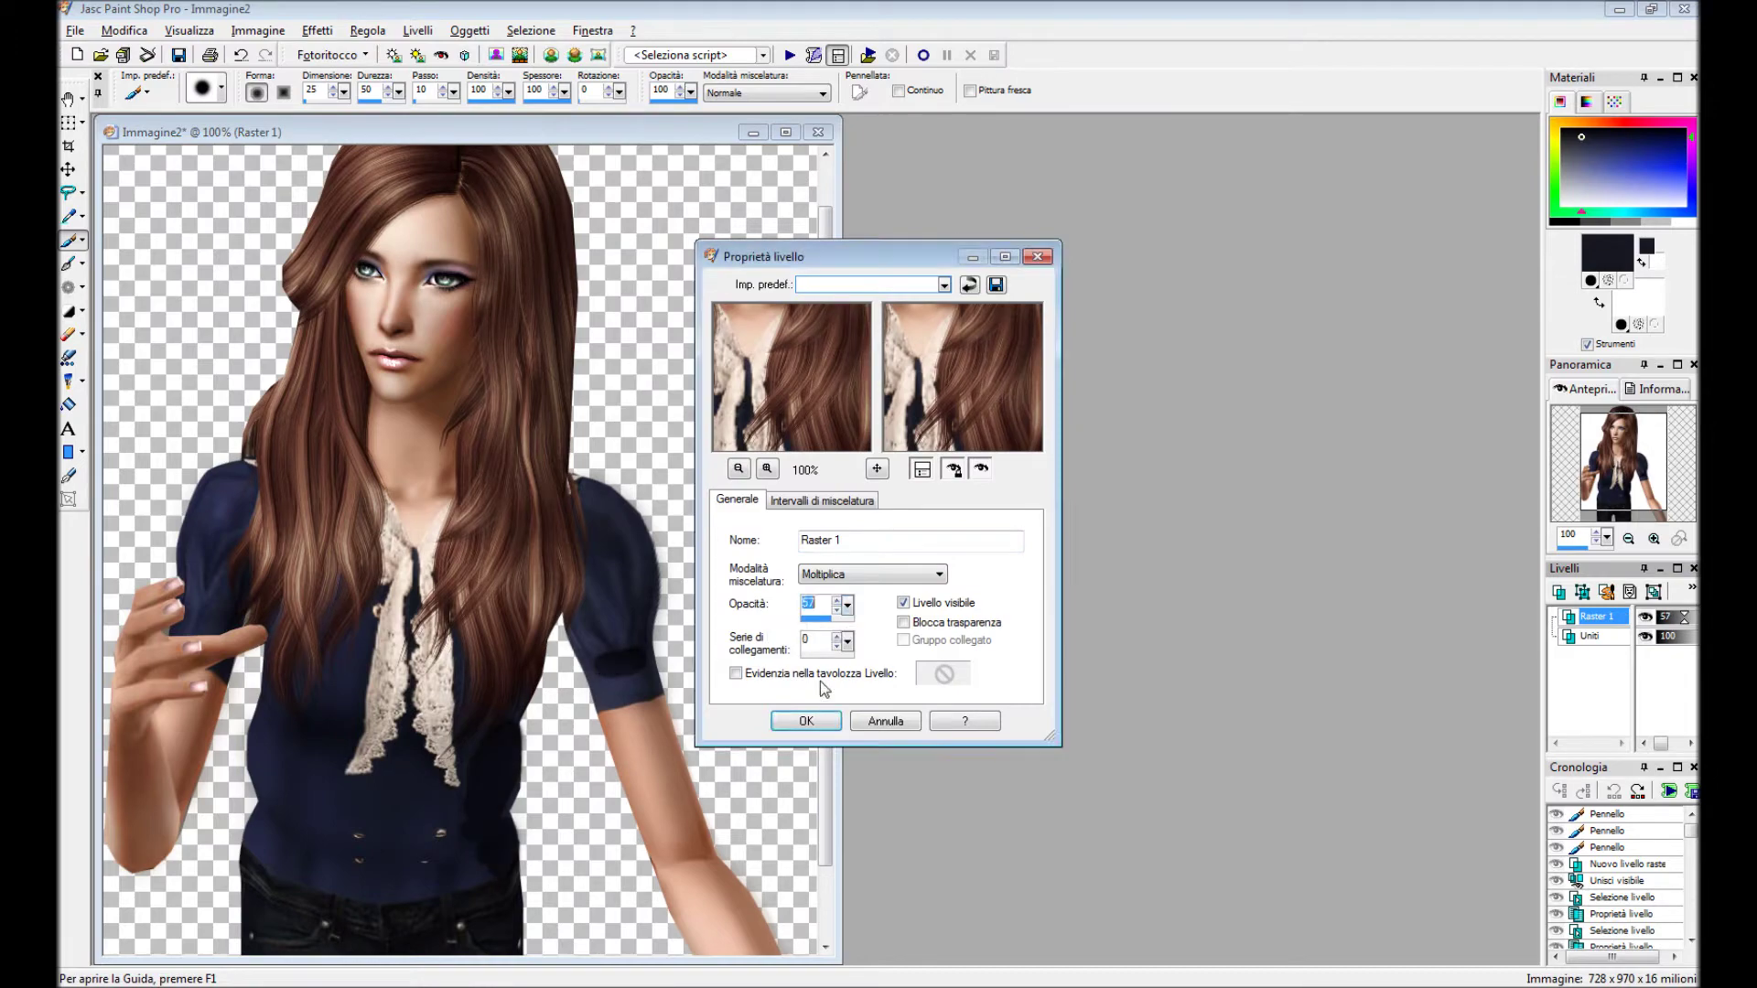
pyautogui.click(806, 721)
pyautogui.click(367, 30)
pyautogui.click(685, 333)
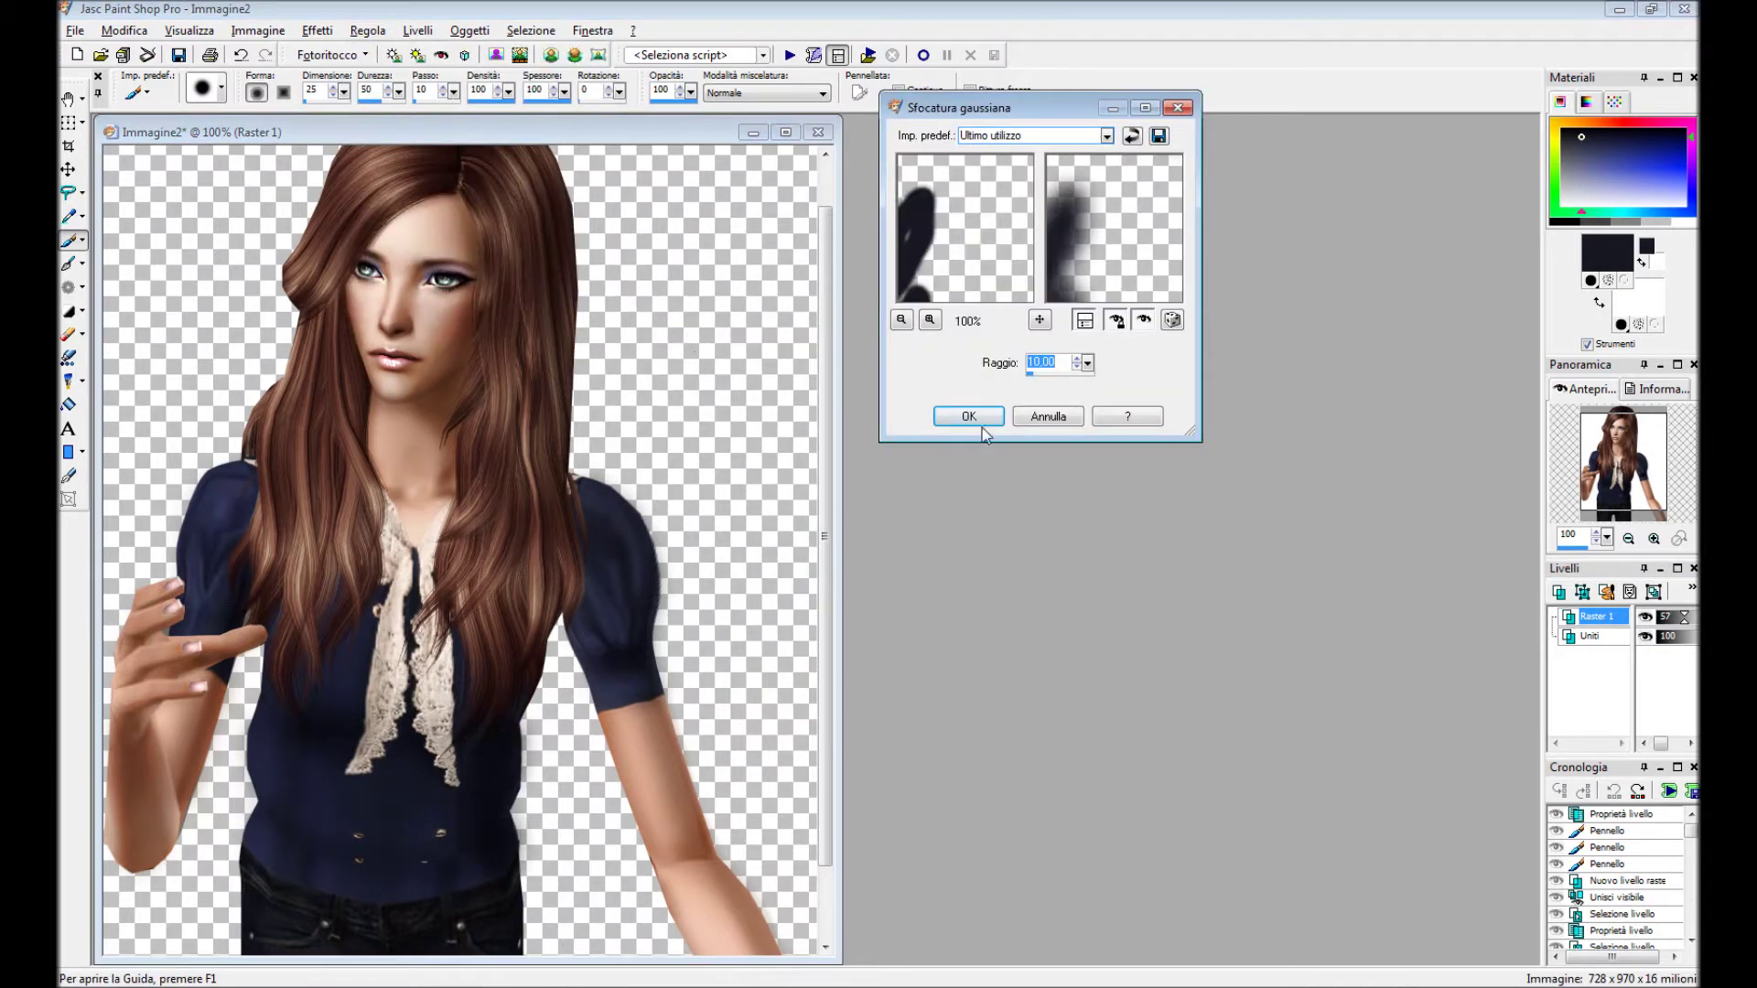
pyautogui.click(956, 413)
# Add another raster layer, Raster 2, with a size 10 brush.
pyautogui.click(417, 30)
pyautogui.click(476, 51)
pyautogui.click(221, 88)
pyautogui.click(313, 188)
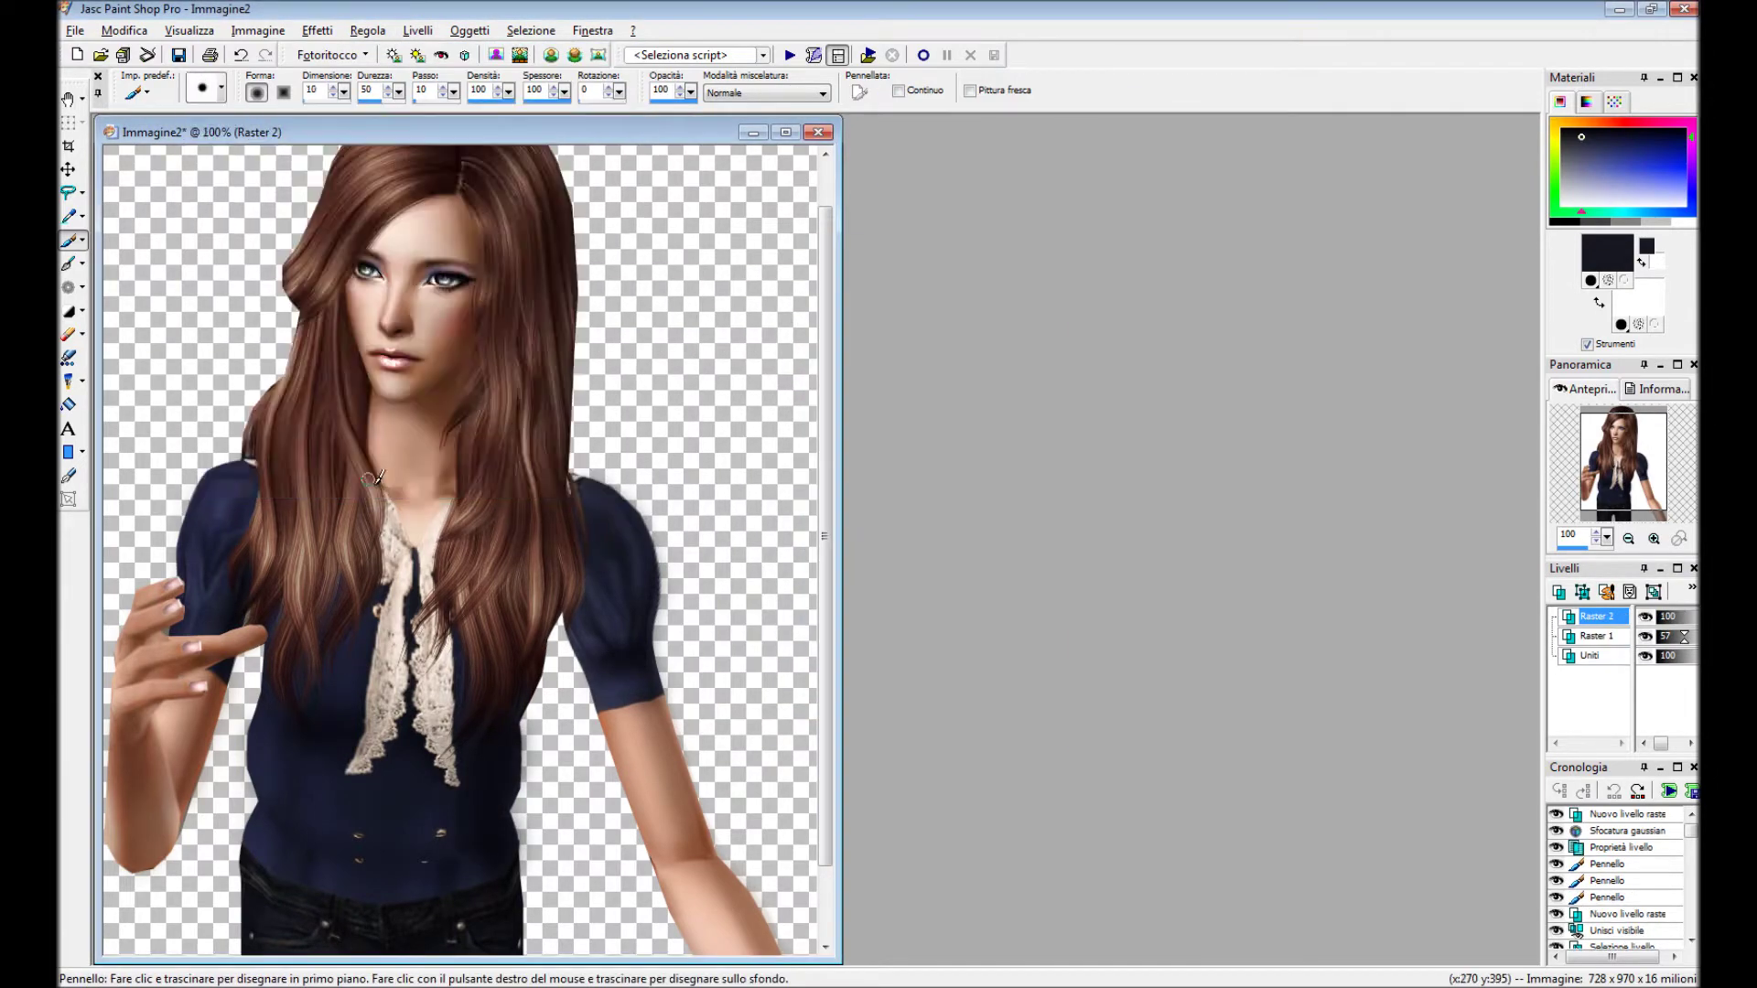
pyautogui.click(363, 476)
pyautogui.scroll(-3, 513, 564)
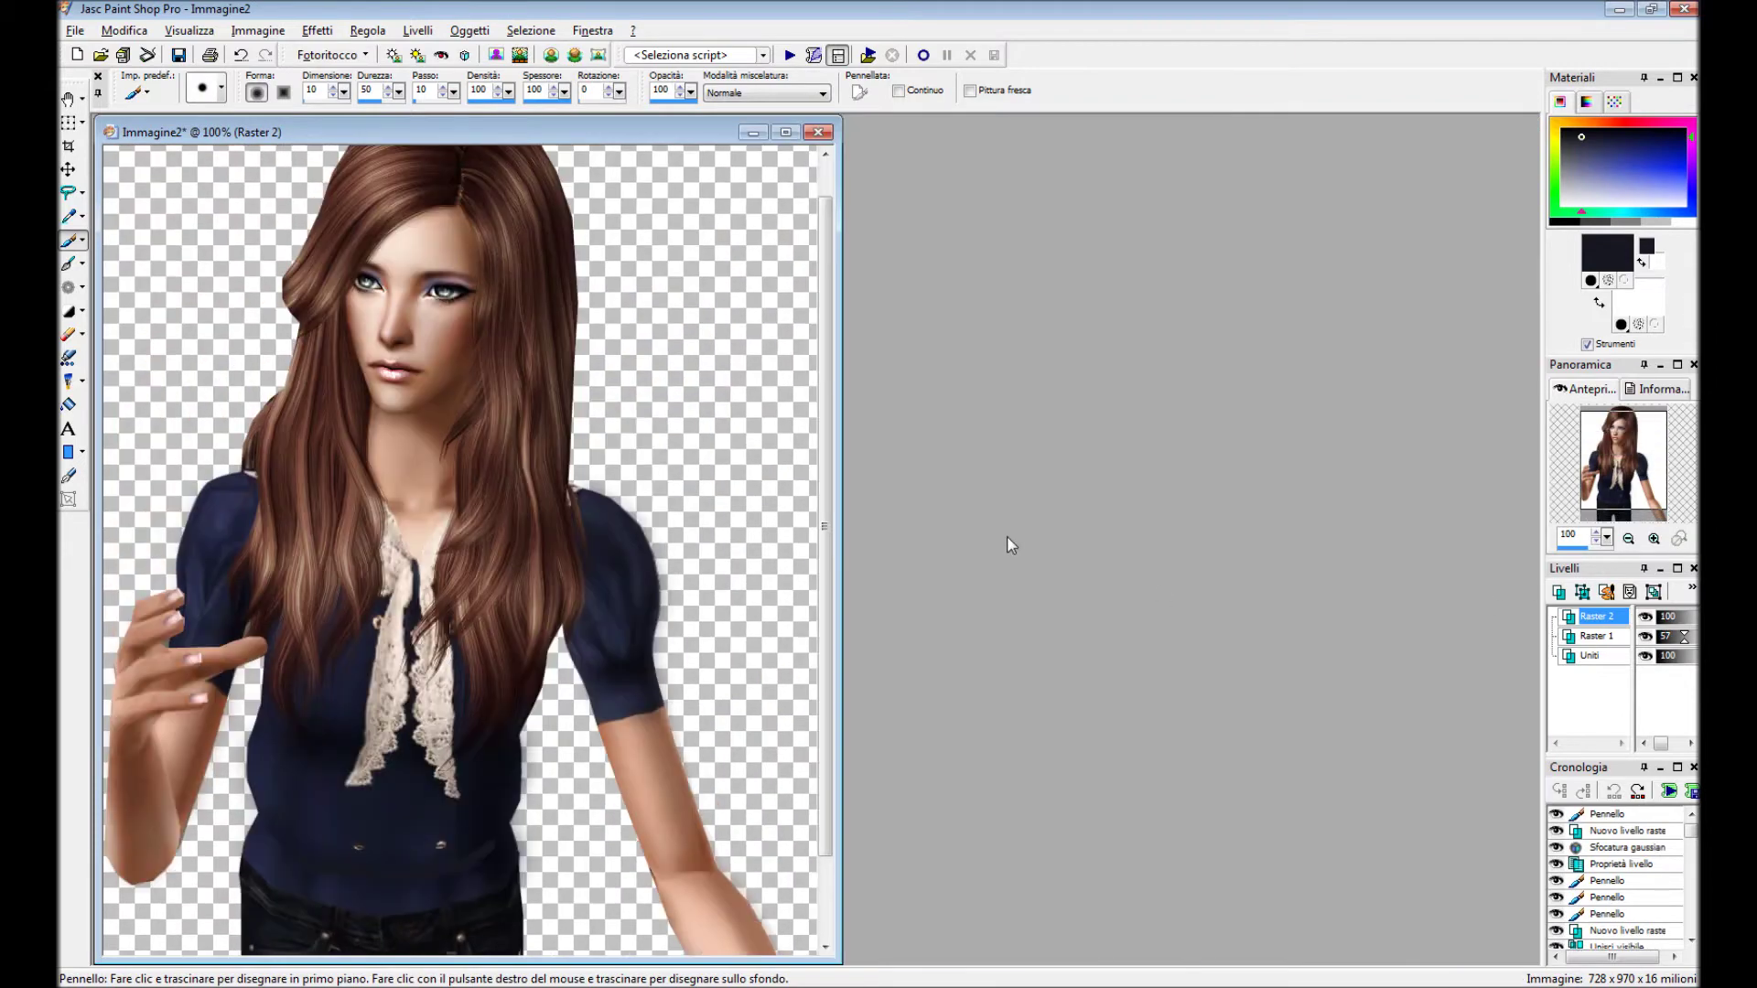
pyautogui.scroll(4, 432, 547)
pyautogui.scroll(-4, 439, 546)
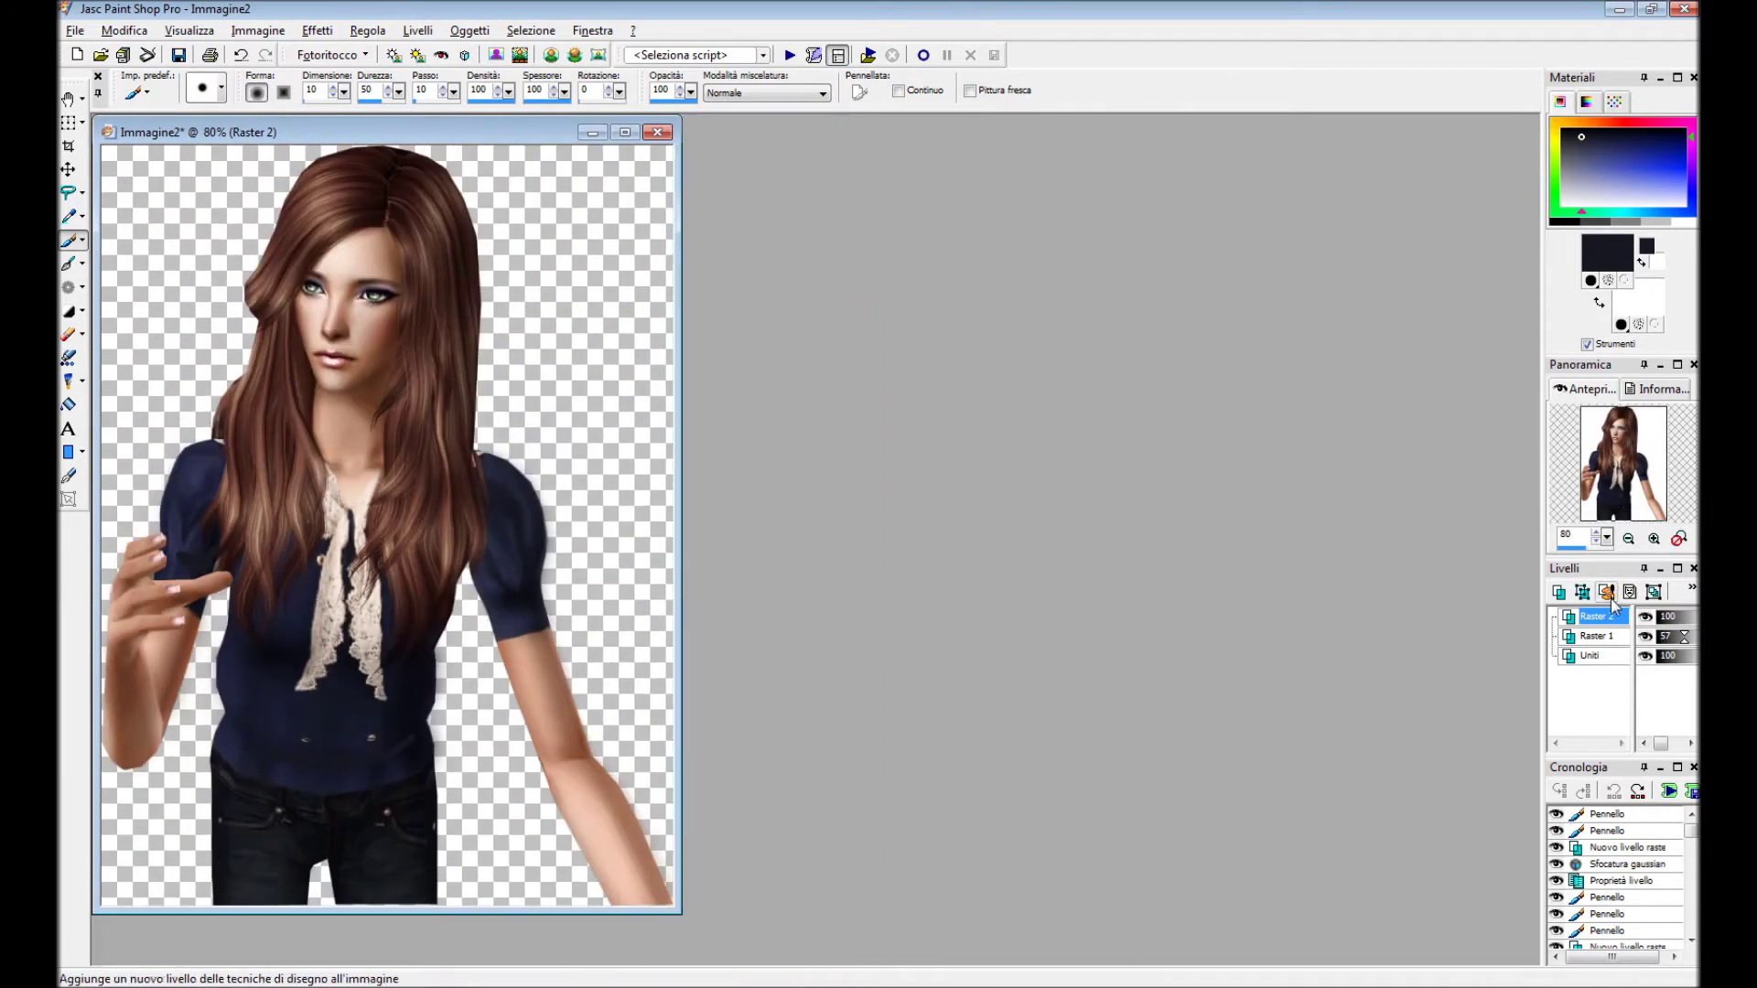
# Set Raster 2 to Moltiplica at 52 opacity and Gaussian-blur it.
pyautogui.doubleClick(1597, 616)
pyautogui.click(872, 574)
pyautogui.click(824, 679)
pyautogui.moveTo(849, 604); pyautogui.dragTo(805, 608)
pyautogui.click(806, 721)
pyautogui.click(367, 30)
pyautogui.click(761, 344)
pyautogui.click(968, 417)
# Merge all visible layers into one and set a clone source point.
pyautogui.rightClick(1634, 608)
pyautogui.click(1327, 551)
pyautogui.click(81, 264)
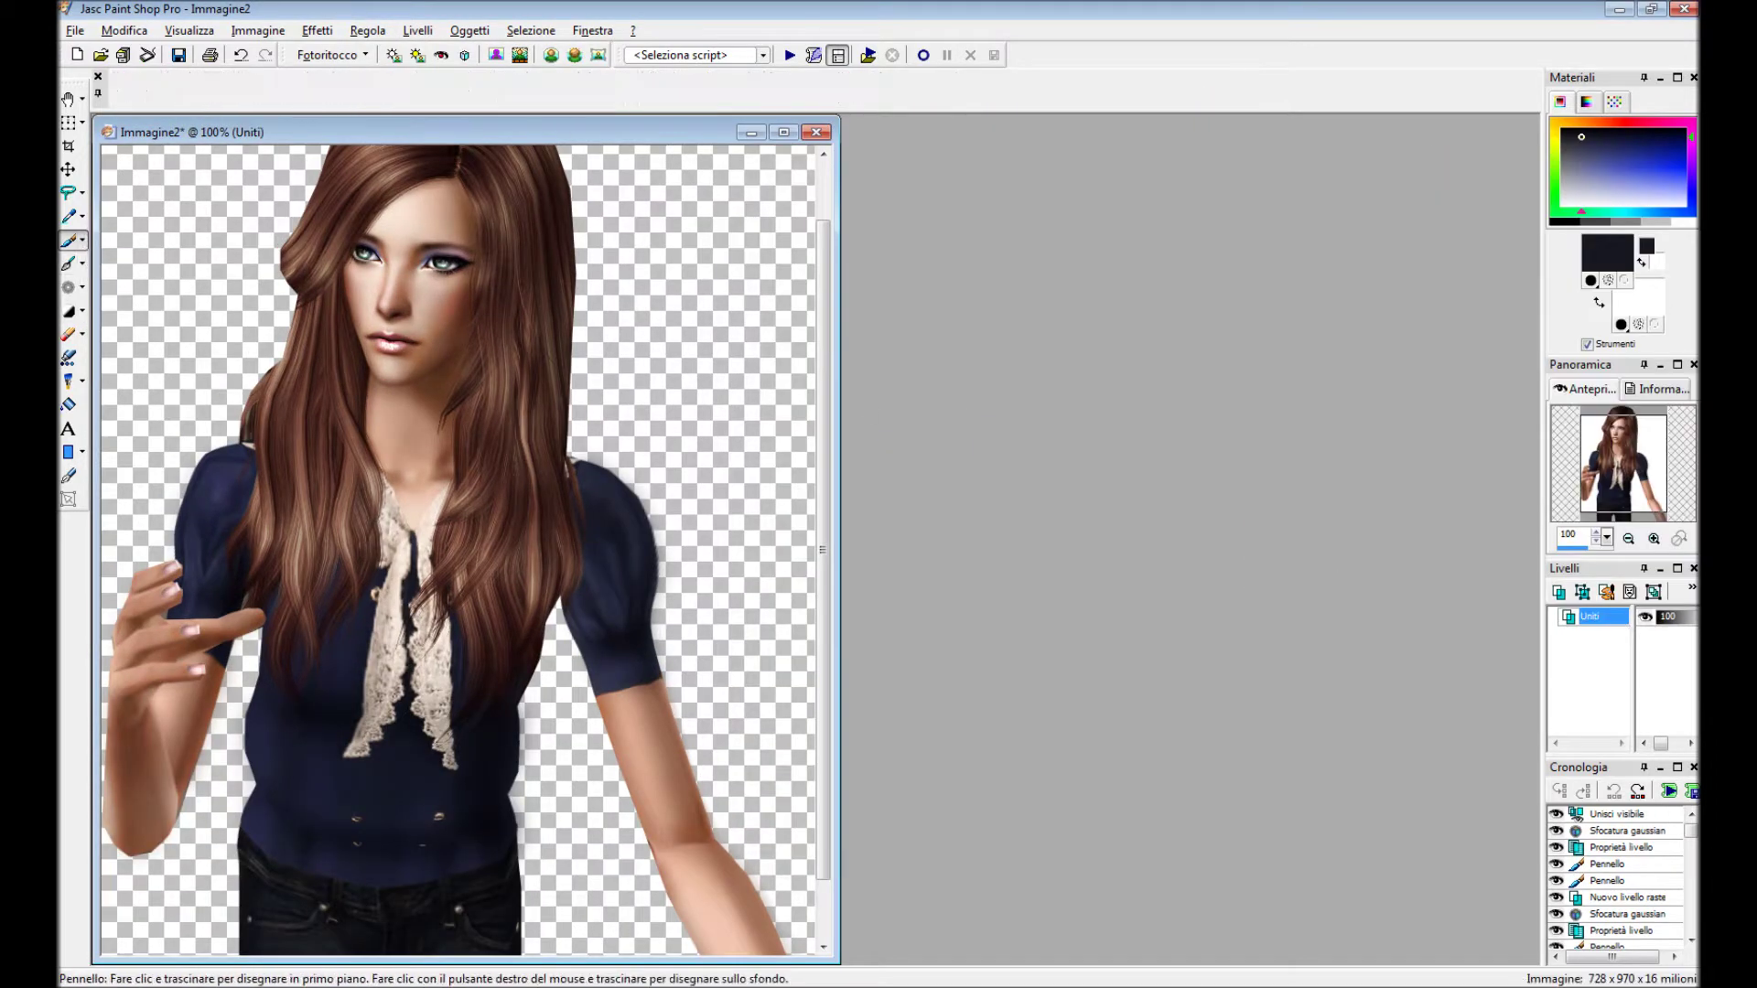
pyautogui.scroll(5, 706, 588)
pyautogui.click(832, 547)
pyautogui.scroll(-5, 833, 548)
# Clone over a small spot near the top of the image.
pyautogui.scroll(-5, 836, 538)
pyautogui.moveTo(552, 133); pyautogui.dragTo(665, 145)
pyautogui.click(82, 240)
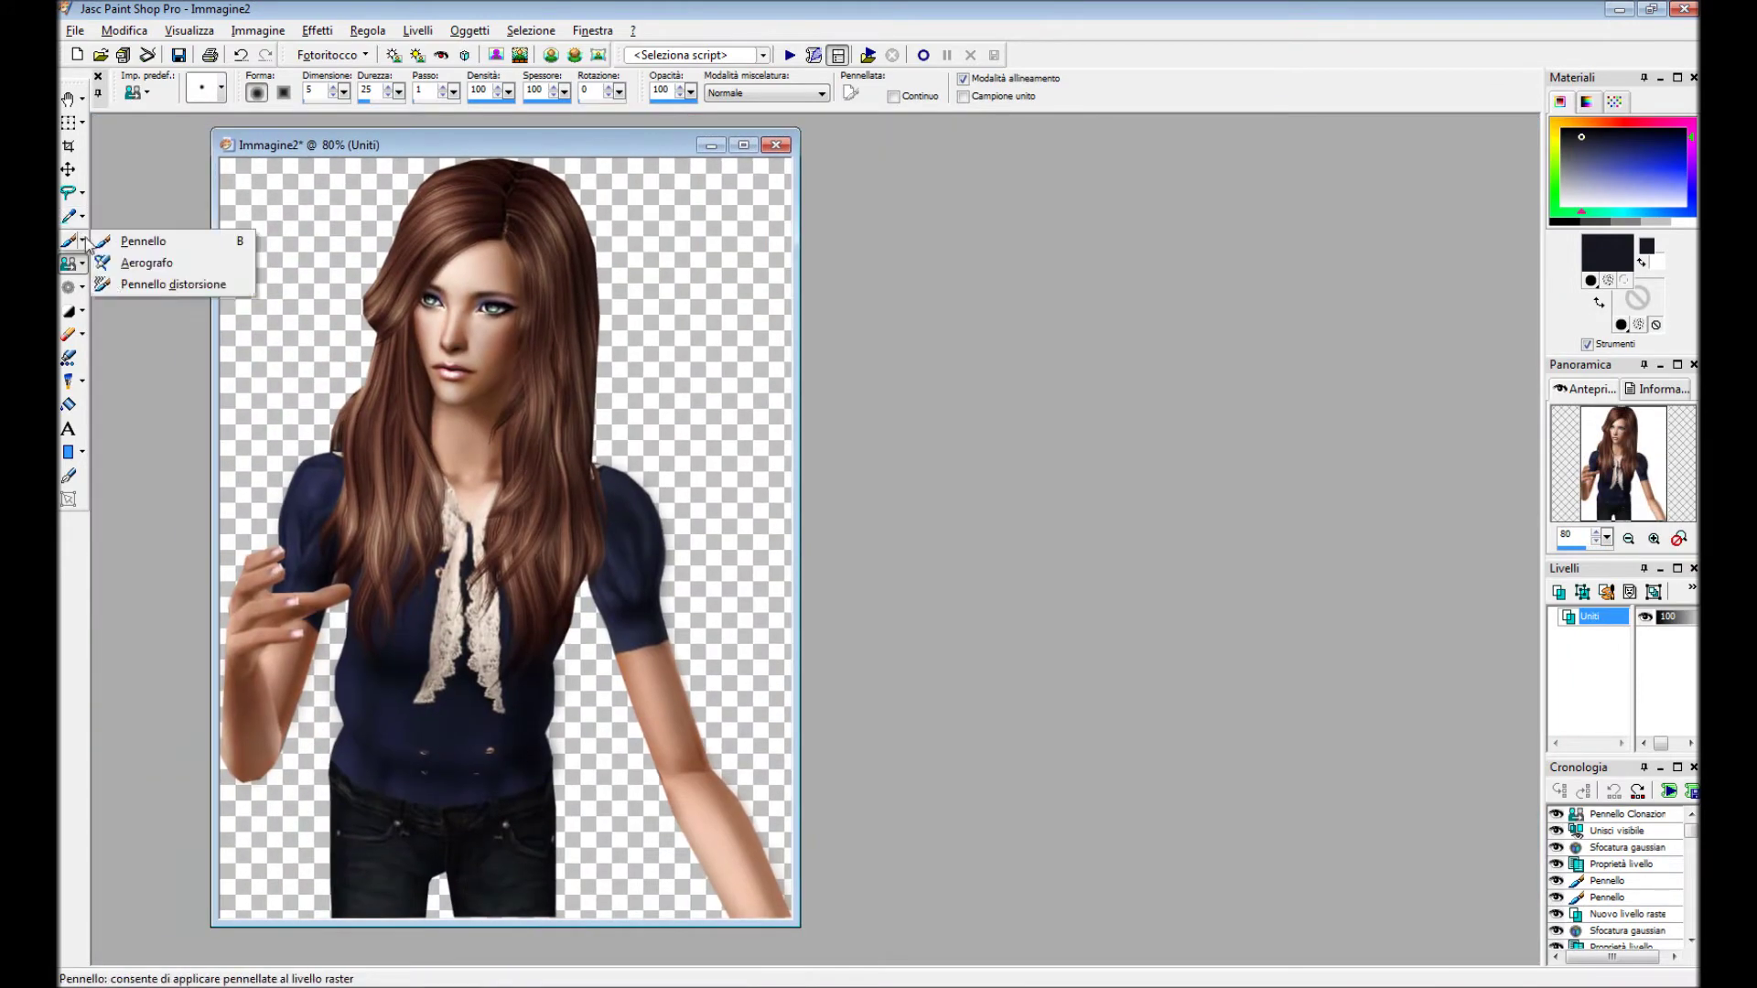
pyautogui.click(146, 285)
# Warp-brush the face contour, jawline and cheek near the mouth.
pyautogui.scroll(4, 440, 366)
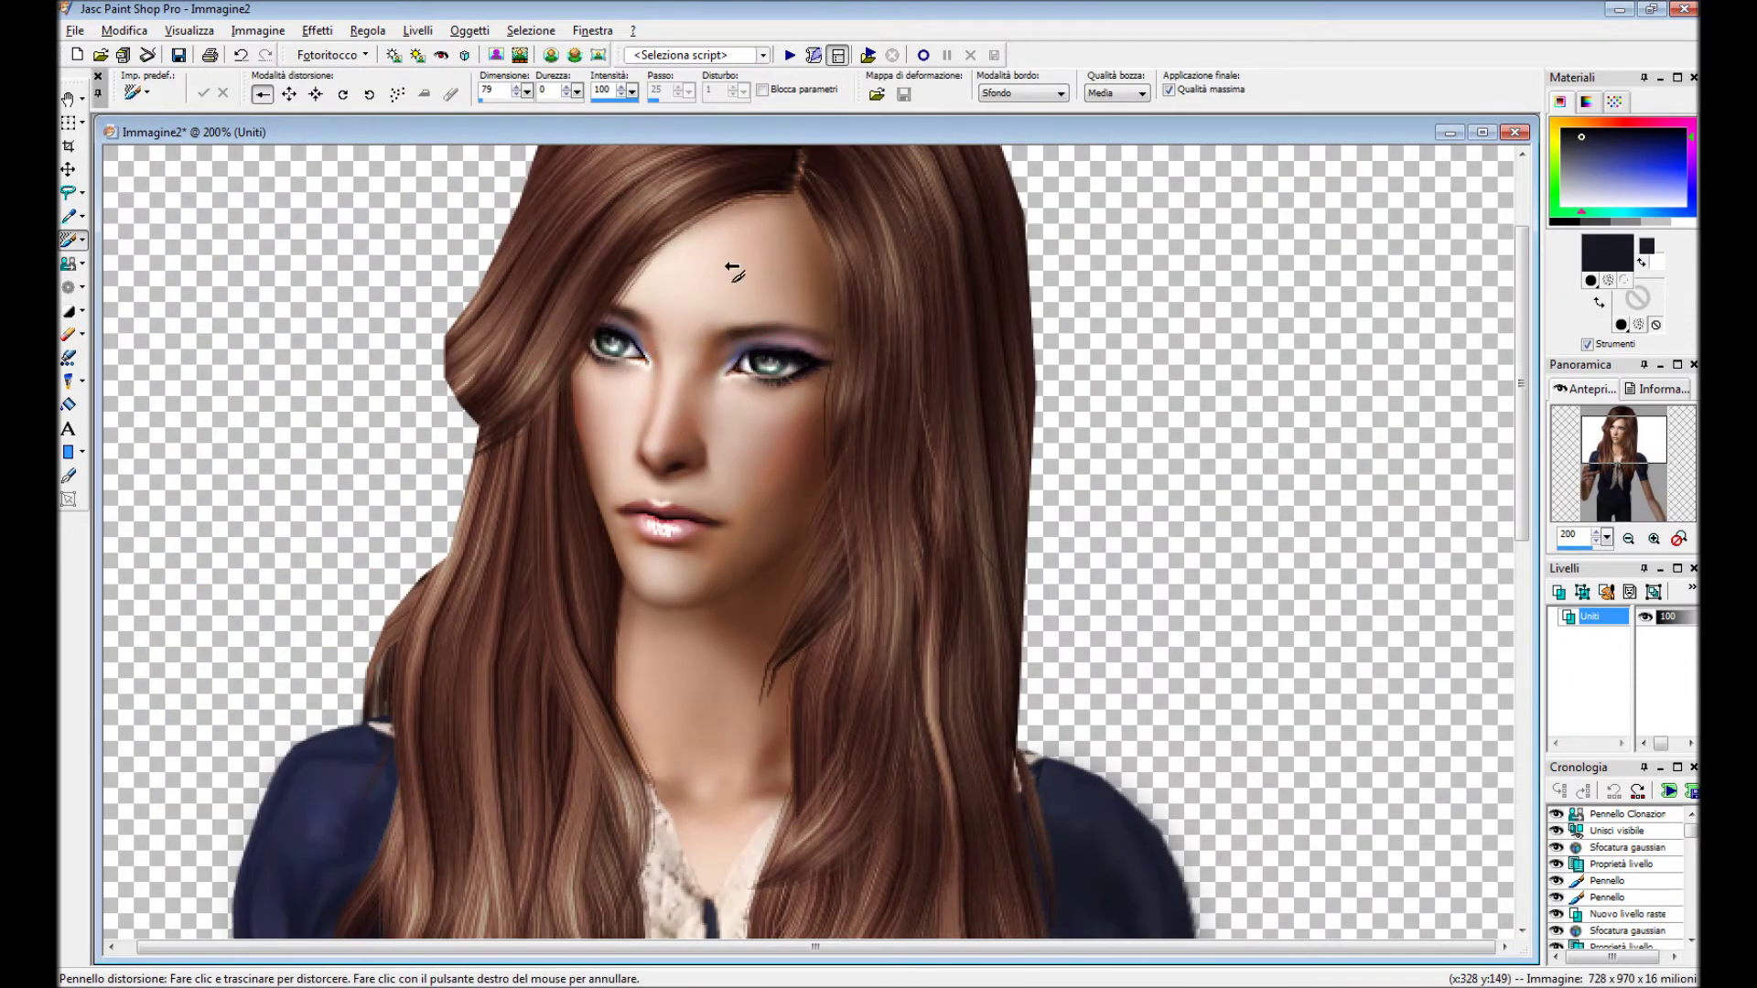
pyautogui.scroll(2, 732, 275)
pyautogui.moveTo(765, 372); pyautogui.dragTo(706, 687)
pyautogui.scroll(1, 705, 686)
pyautogui.moveTo(863, 541)
pyautogui.mouseDown()
pyautogui.moveTo(870, 575)
pyautogui.moveTo(823, 574)
pyautogui.mouseUp()
pyautogui.scroll(-2, 824, 574)
pyautogui.scroll(1, 805, 529)
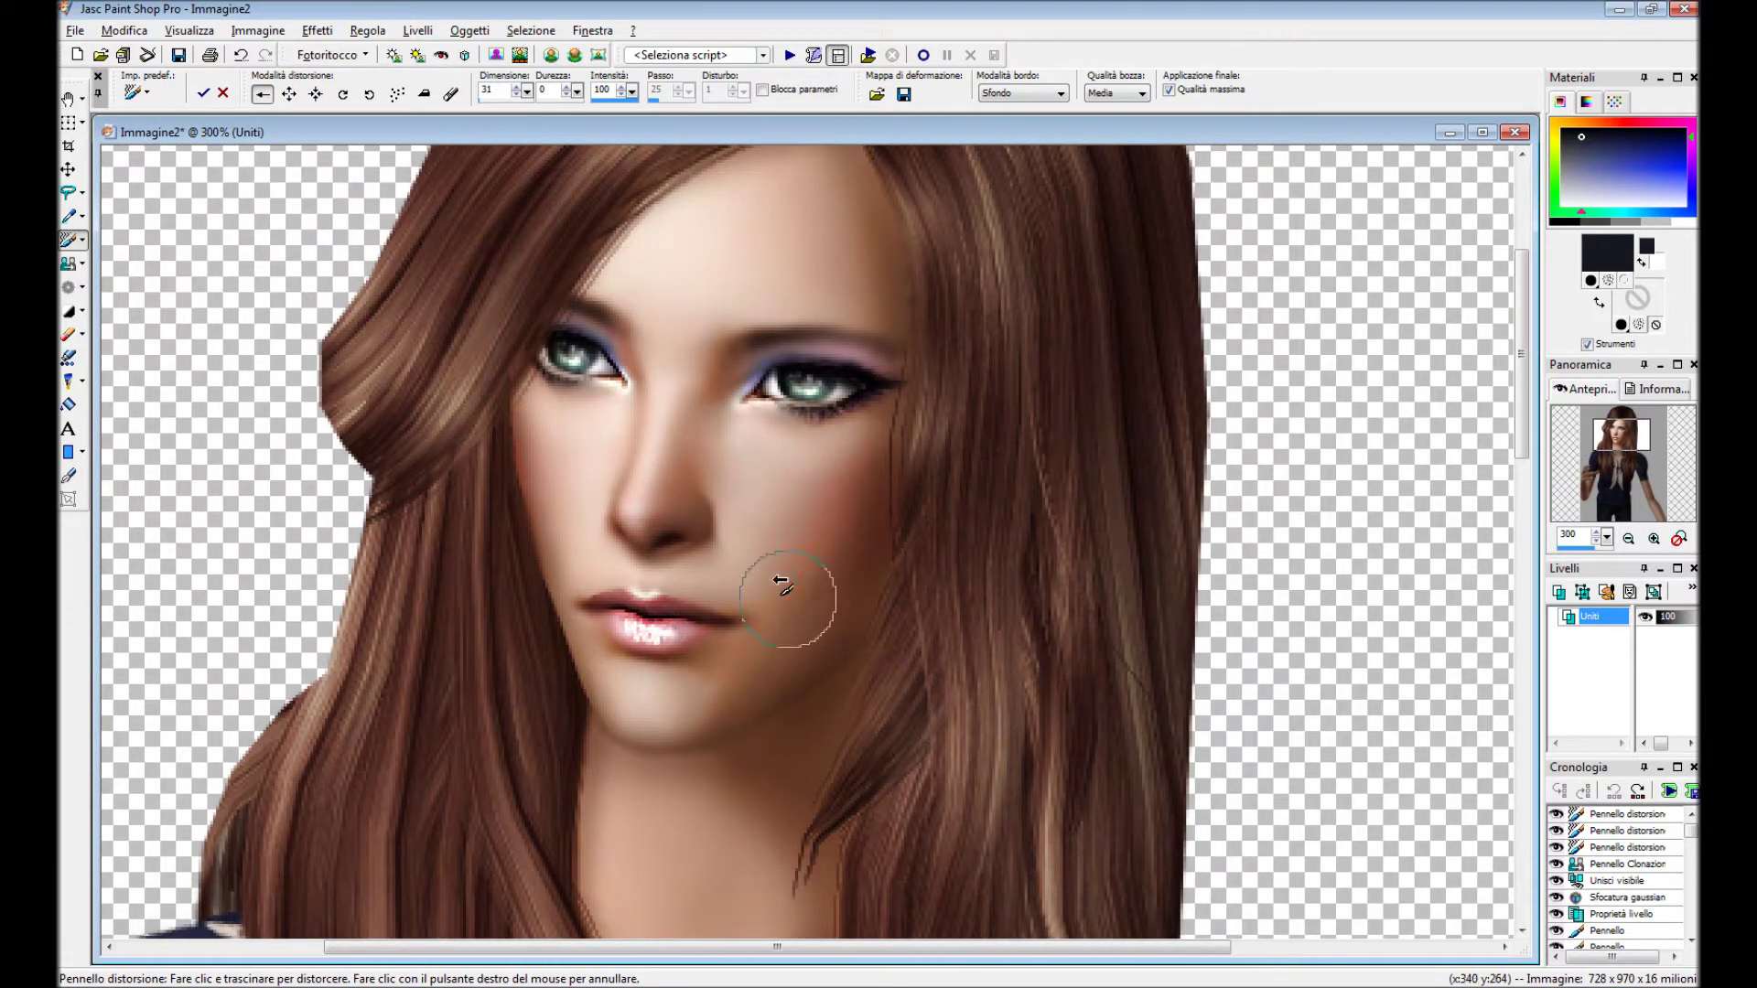
pyautogui.scroll(2, 550, 628)
pyautogui.moveTo(549, 628); pyautogui.dragTo(586, 659)
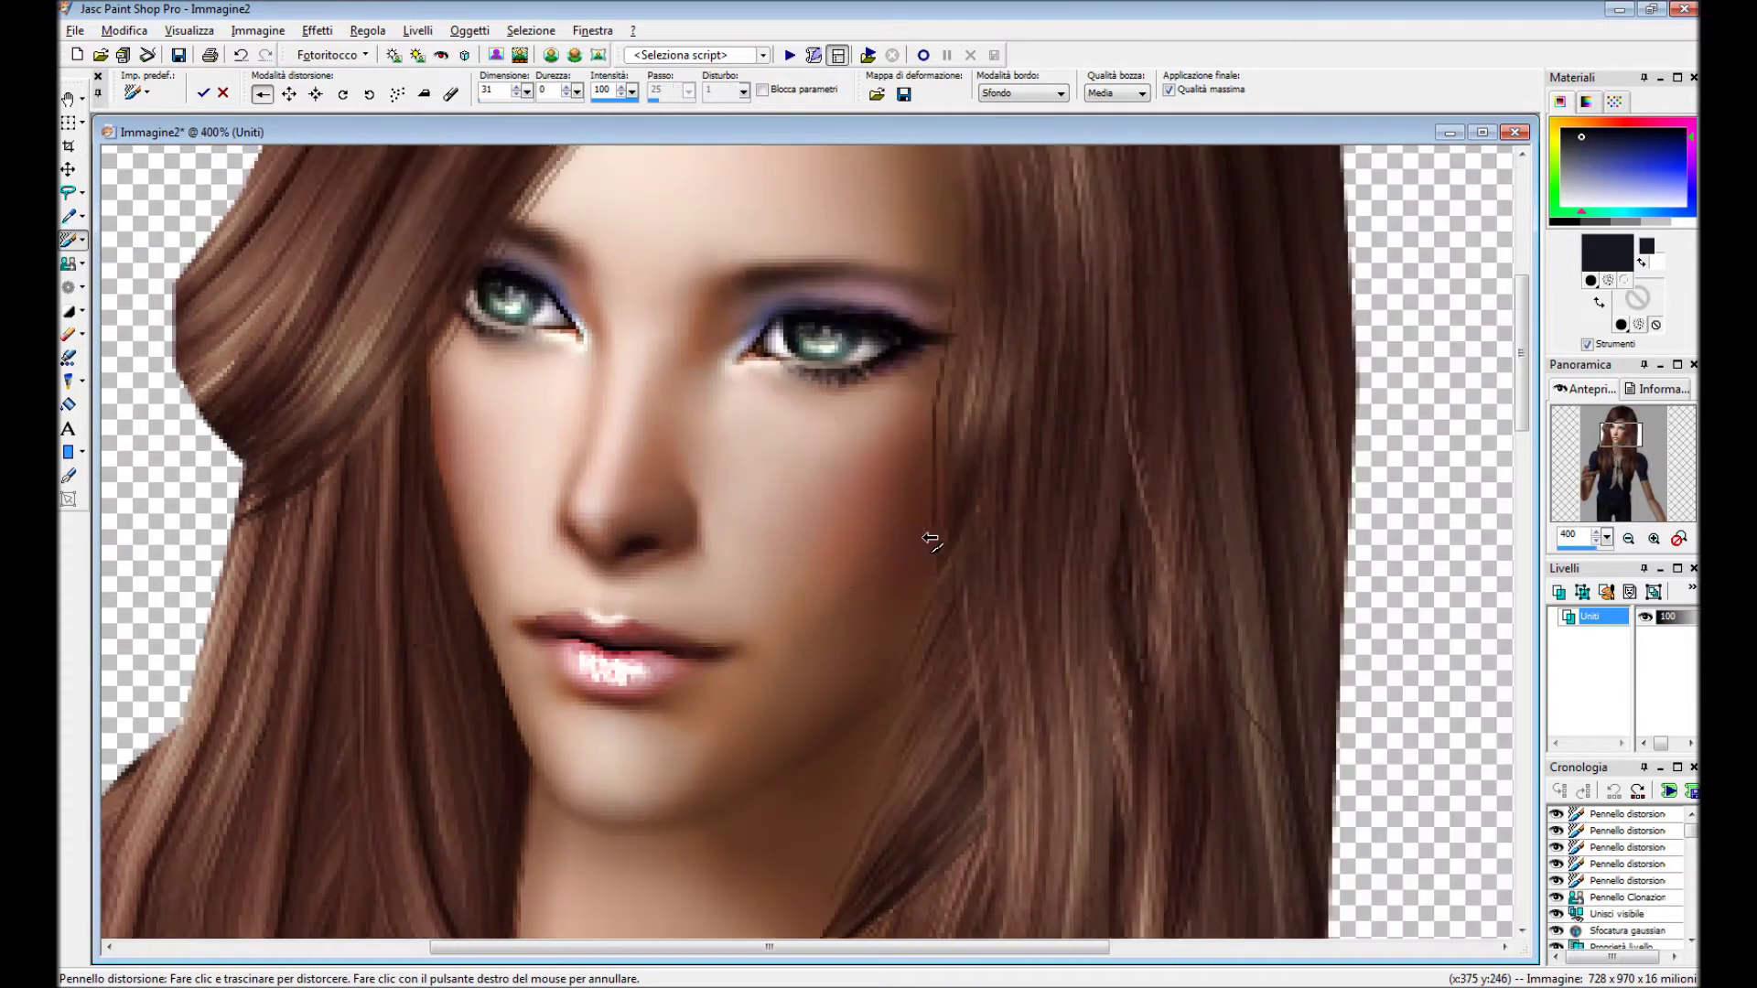
pyautogui.scroll(-3, 929, 540)
pyautogui.scroll(-1, 817, 511)
pyautogui.scroll(1, 596, 254)
pyautogui.scroll(1, 641, 229)
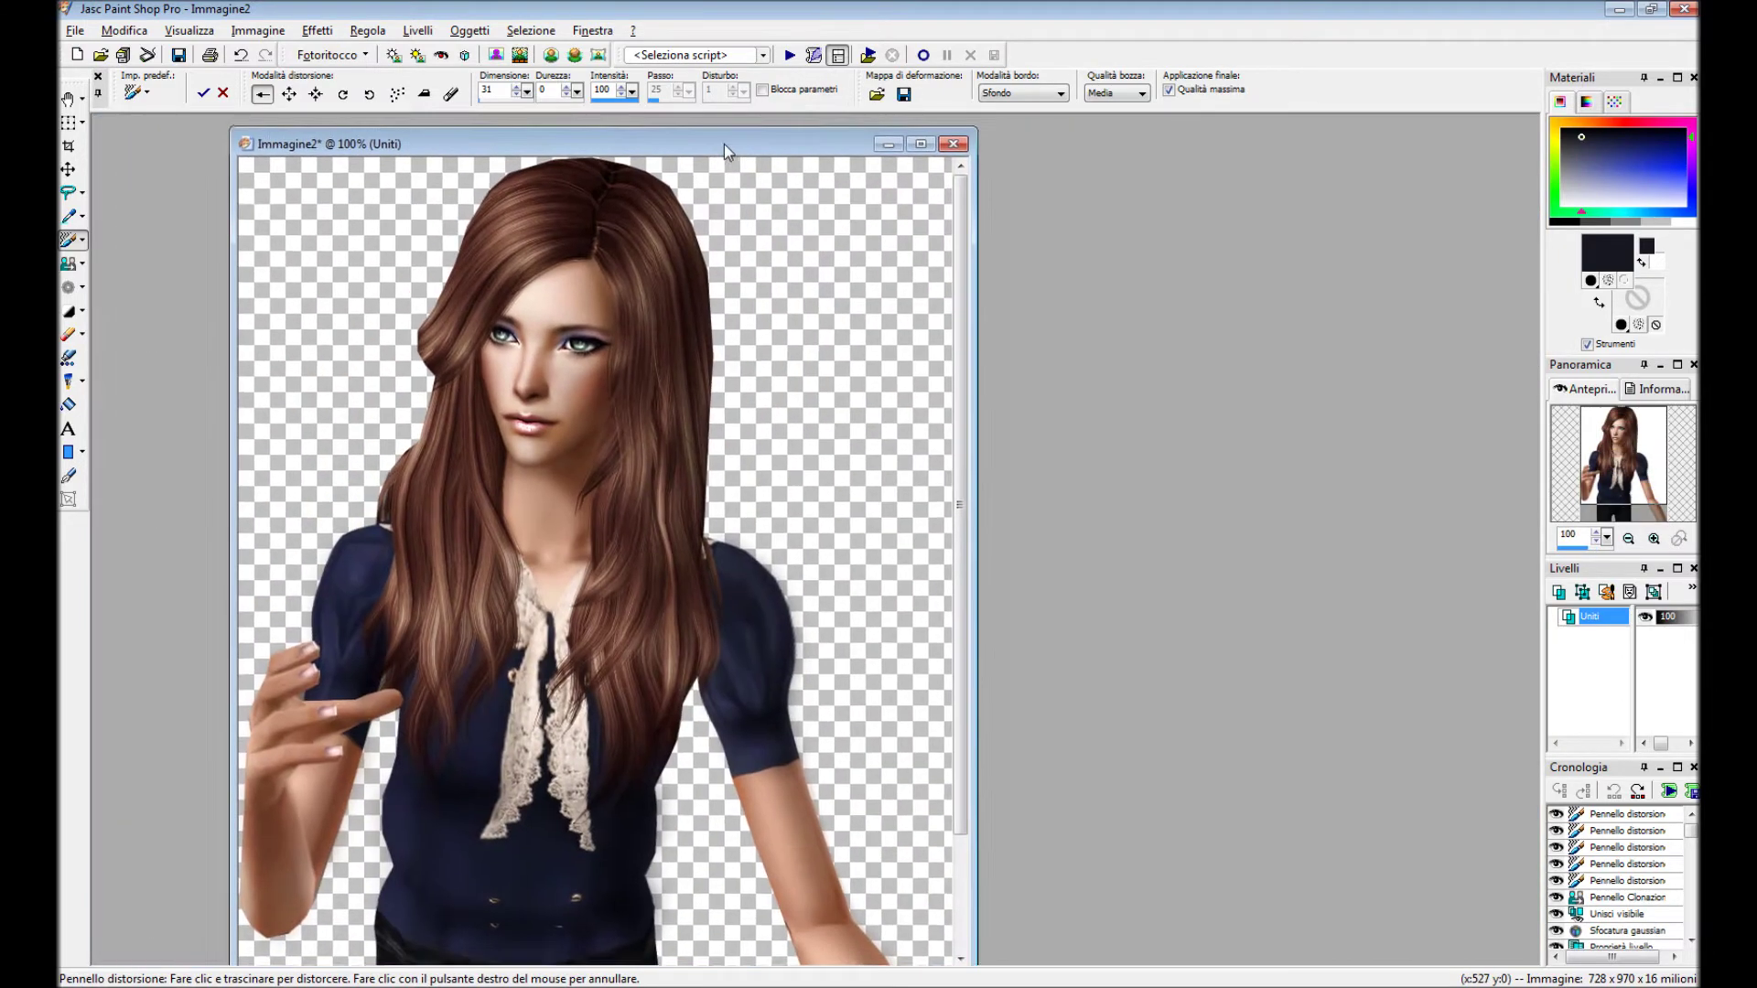
# On a new raster layer, paint dark hair-coloured strands beside the face.
pyautogui.click(417, 30)
pyautogui.click(467, 50)
pyautogui.click(794, 505)
pyautogui.click(801, 639)
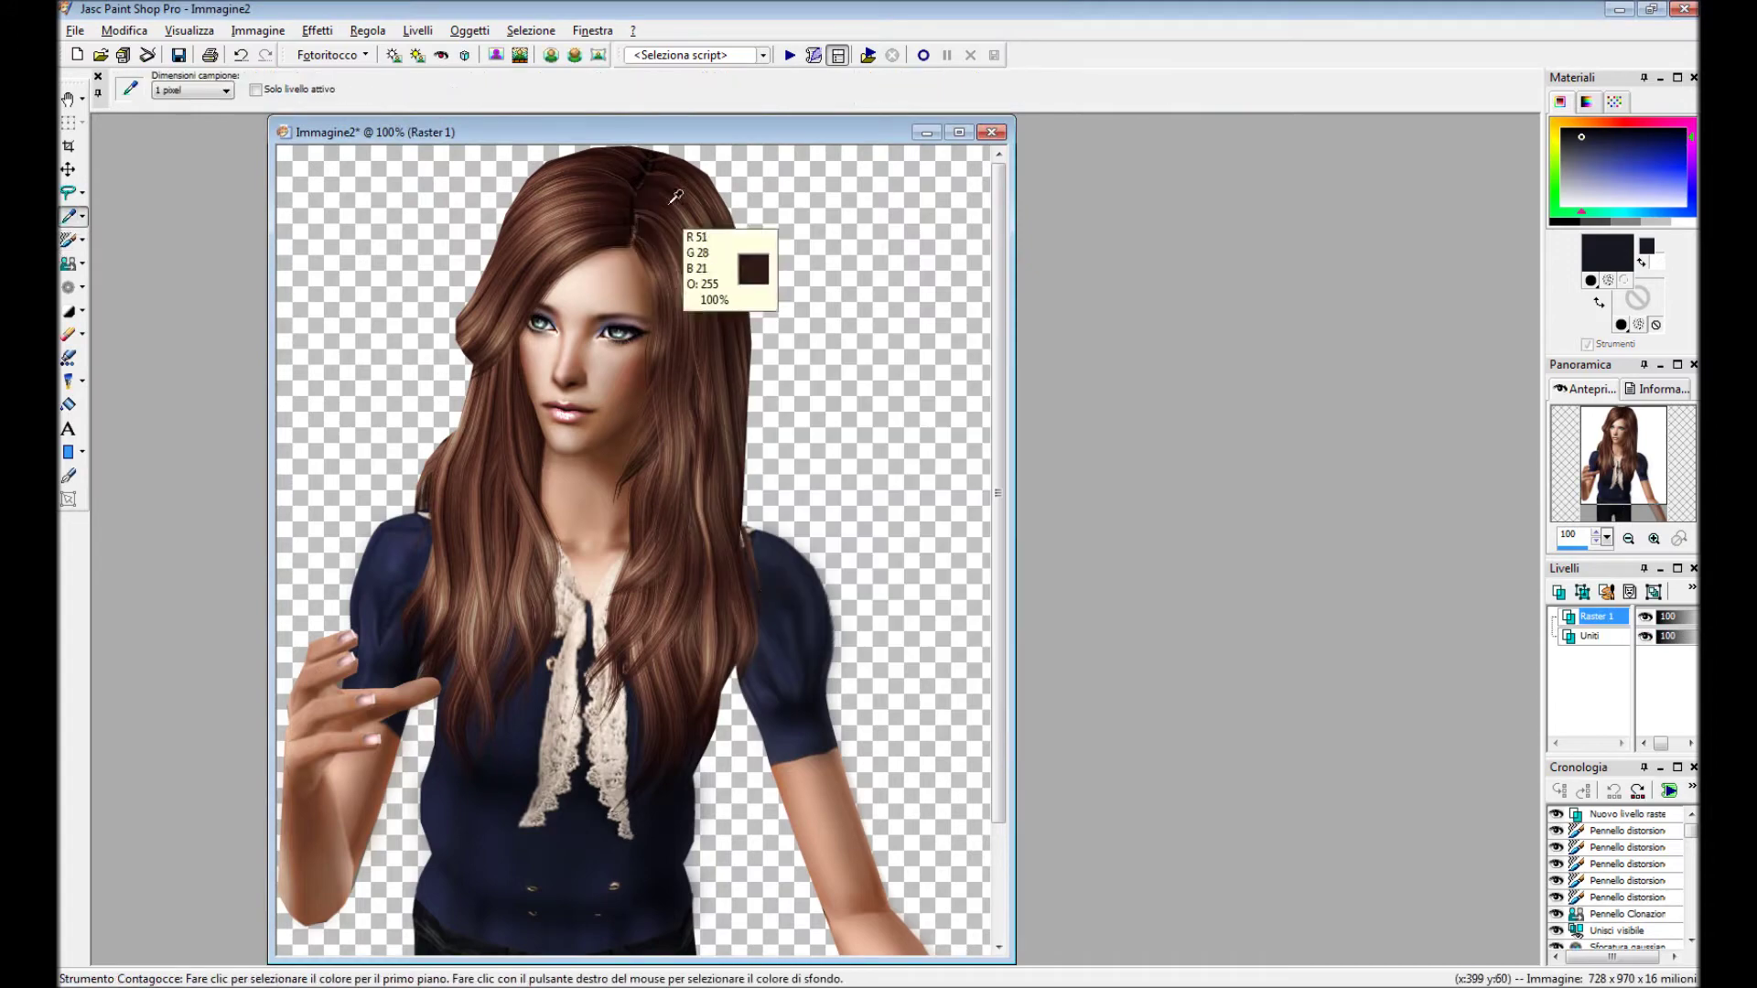
pyautogui.keyDown('ctrl'); pyautogui.click(682, 261); pyautogui.keyUp('ctrl')
pyautogui.scroll(1, 777, 630)
pyautogui.scroll(1, 777, 630)
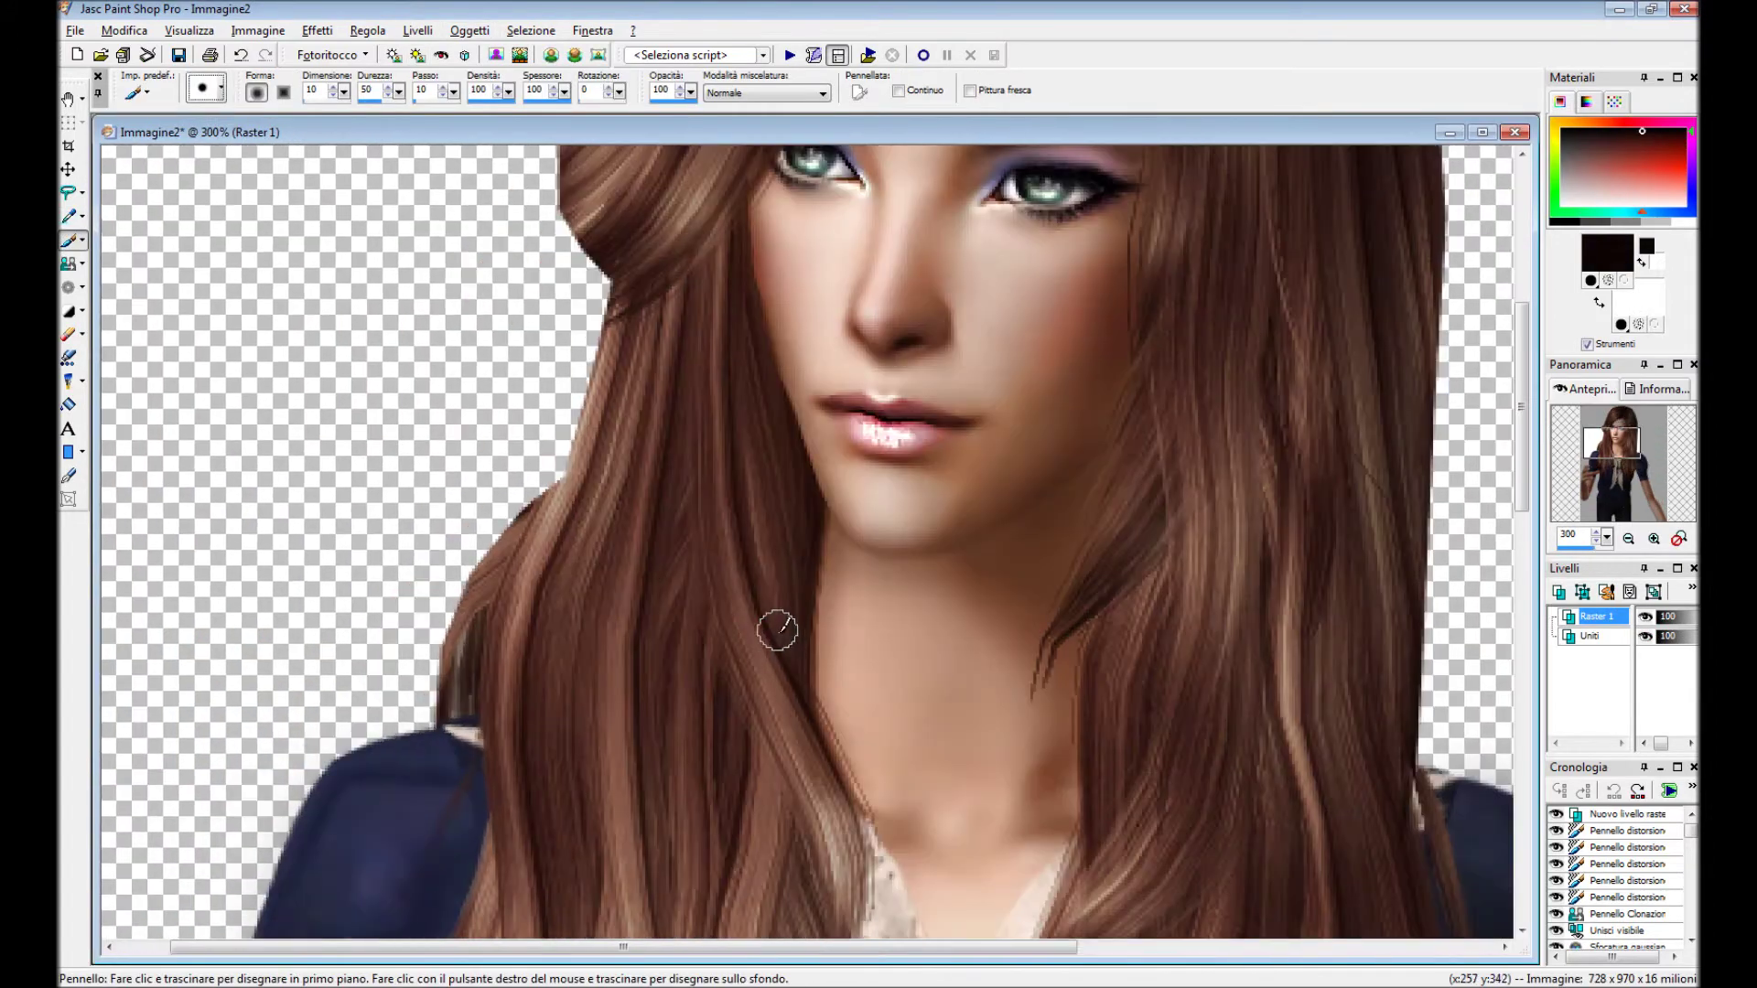
pyautogui.moveTo(805, 524)
pyautogui.mouseDown()
pyautogui.moveTo(741, 257)
pyautogui.moveTo(622, 302)
pyautogui.mouseUp()
pyautogui.scroll(-1, 623, 302)
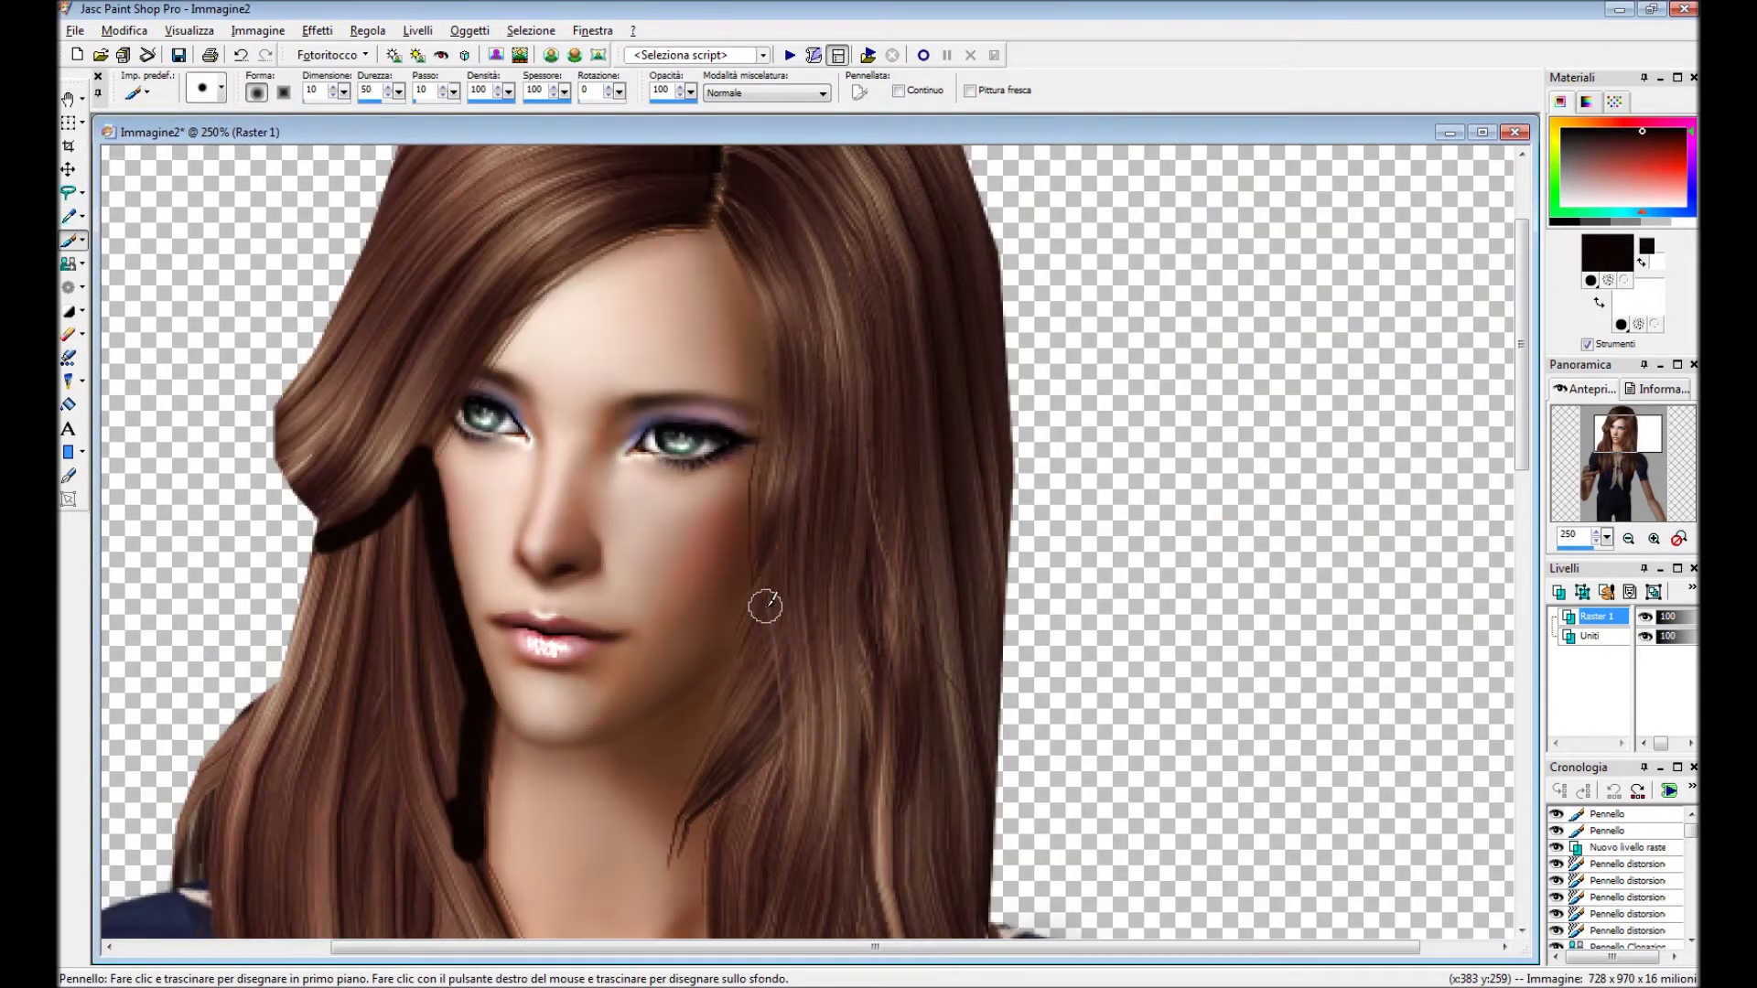
pyautogui.moveTo(765, 600); pyautogui.dragTo(778, 897)
pyautogui.scroll(-1, 673, 568)
pyautogui.scroll(-1, 673, 567)
# Set the hair-shadow layer to Moltiplica at 46 opacity with a radius 9 Gaussian blur.
pyautogui.doubleClick(1597, 615)
pyautogui.write('46')
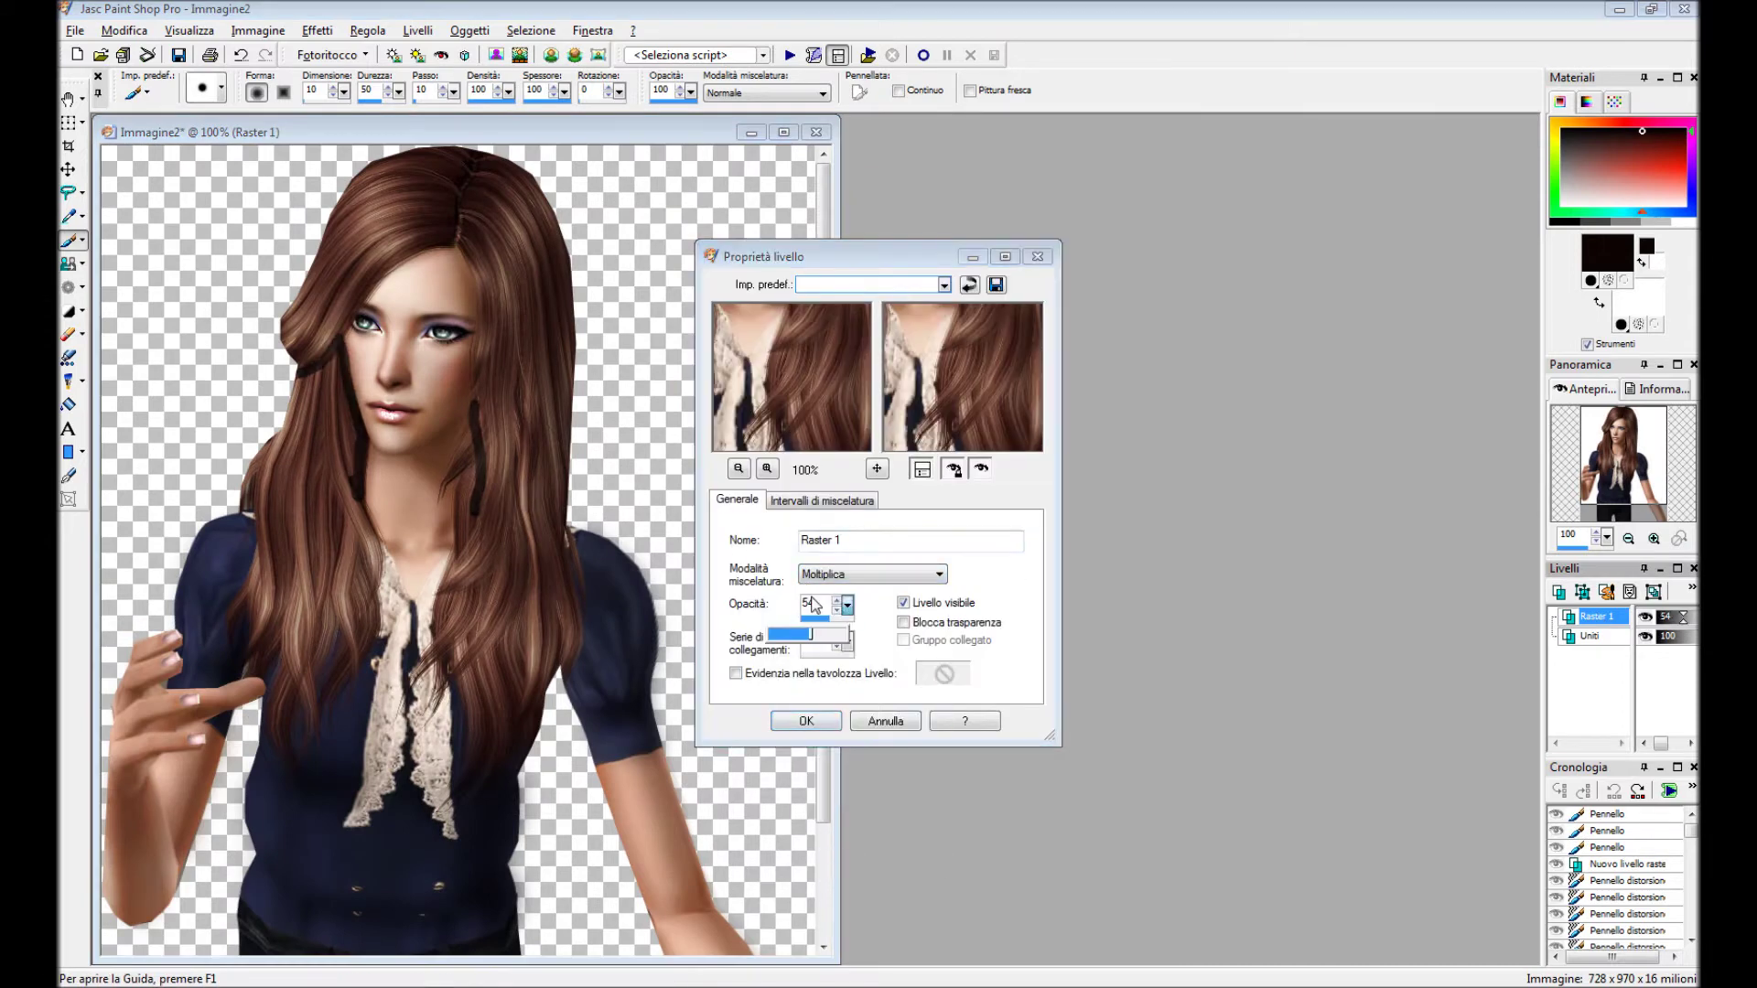
pyautogui.click(805, 722)
pyautogui.click(367, 30)
pyautogui.click(657, 355)
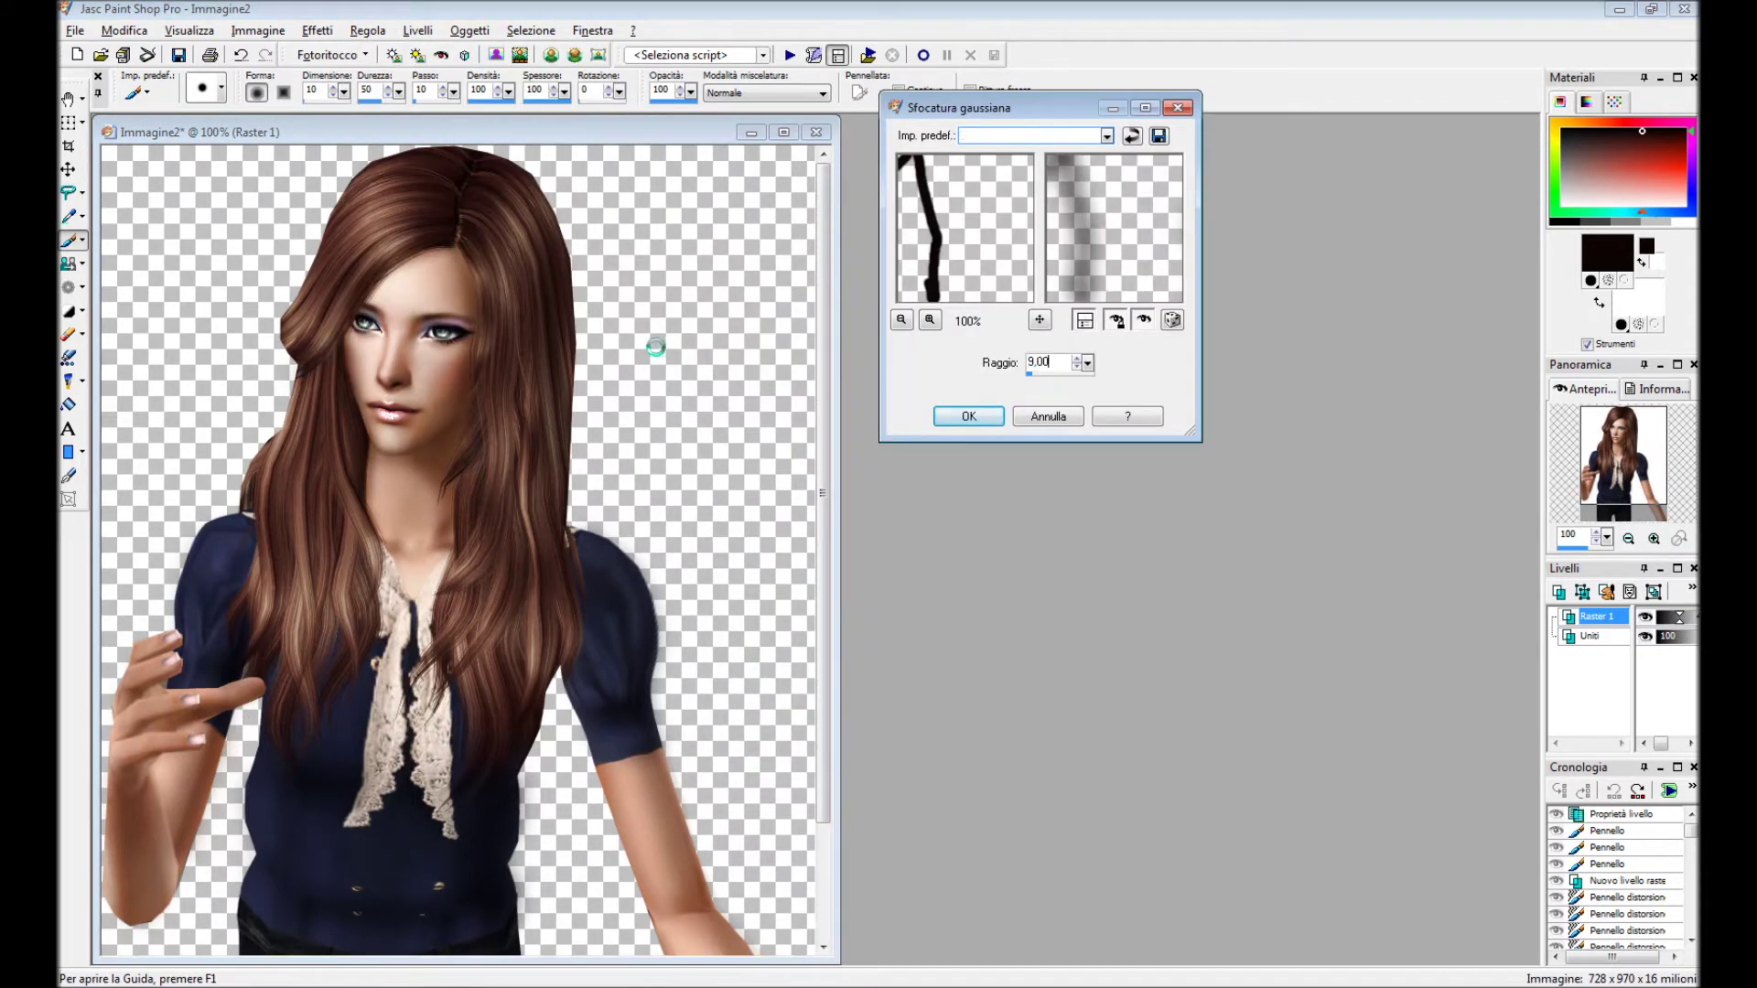
pyautogui.click(967, 411)
pyautogui.scroll(1, 758, 366)
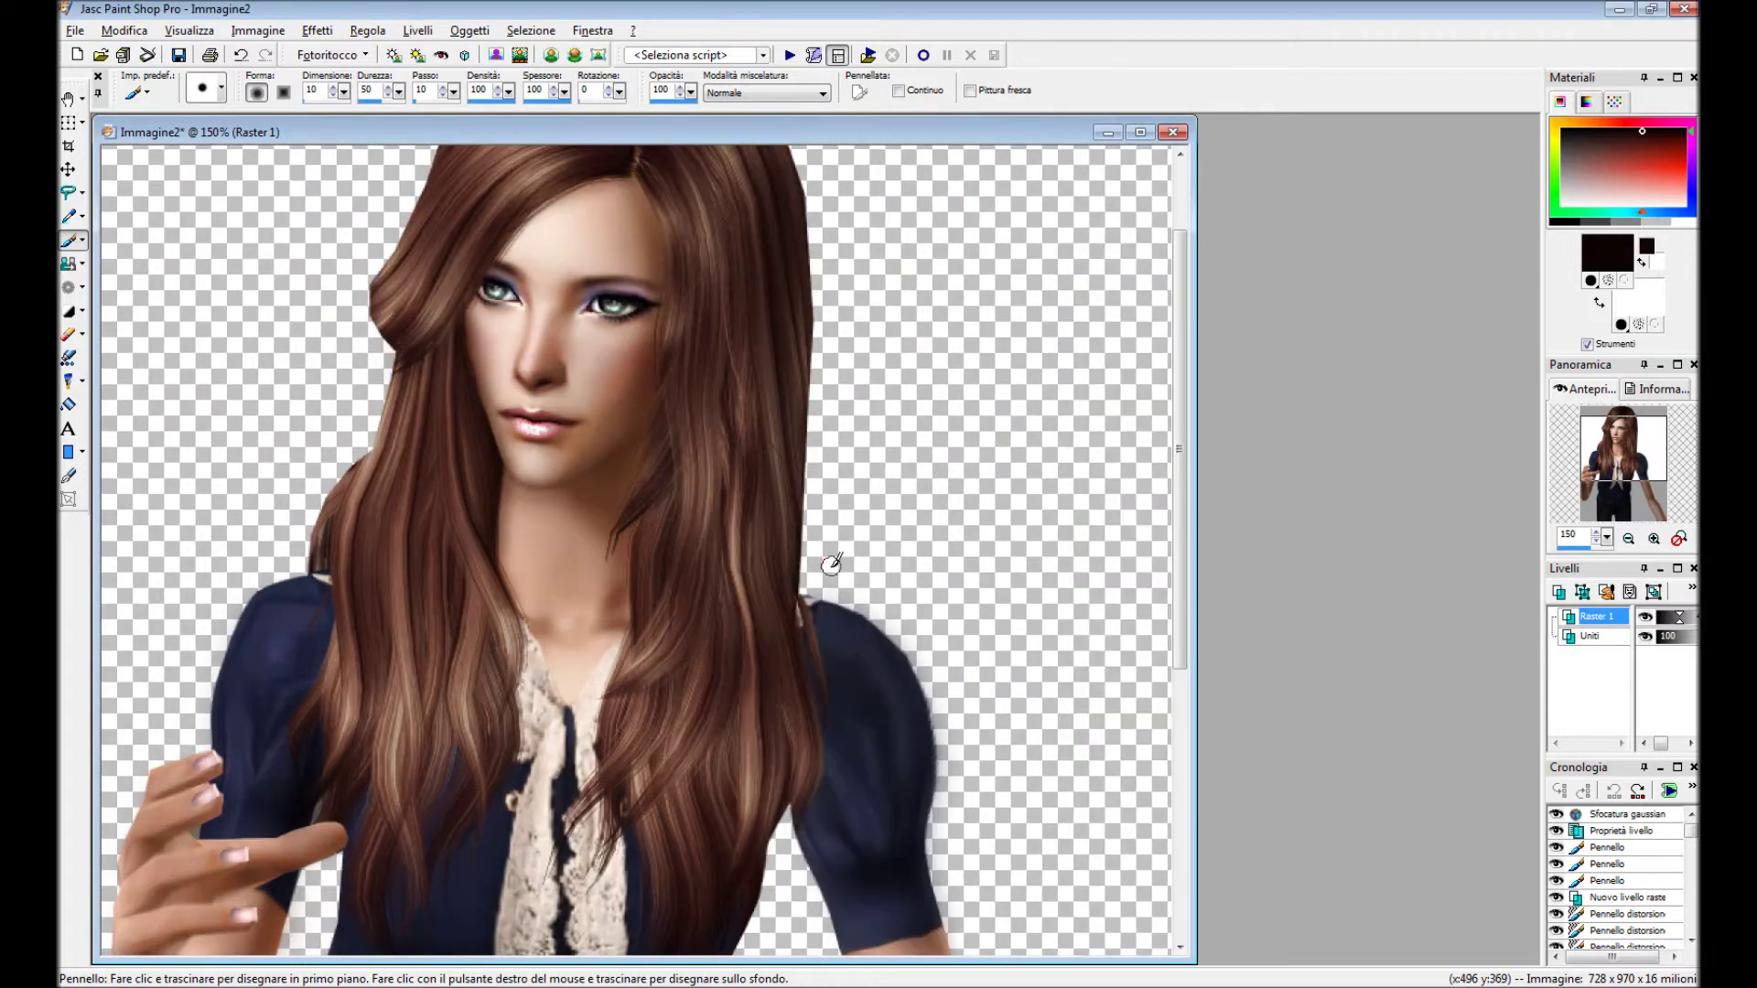
pyautogui.scroll(-1, 823, 558)
pyautogui.rightClick(1668, 623)
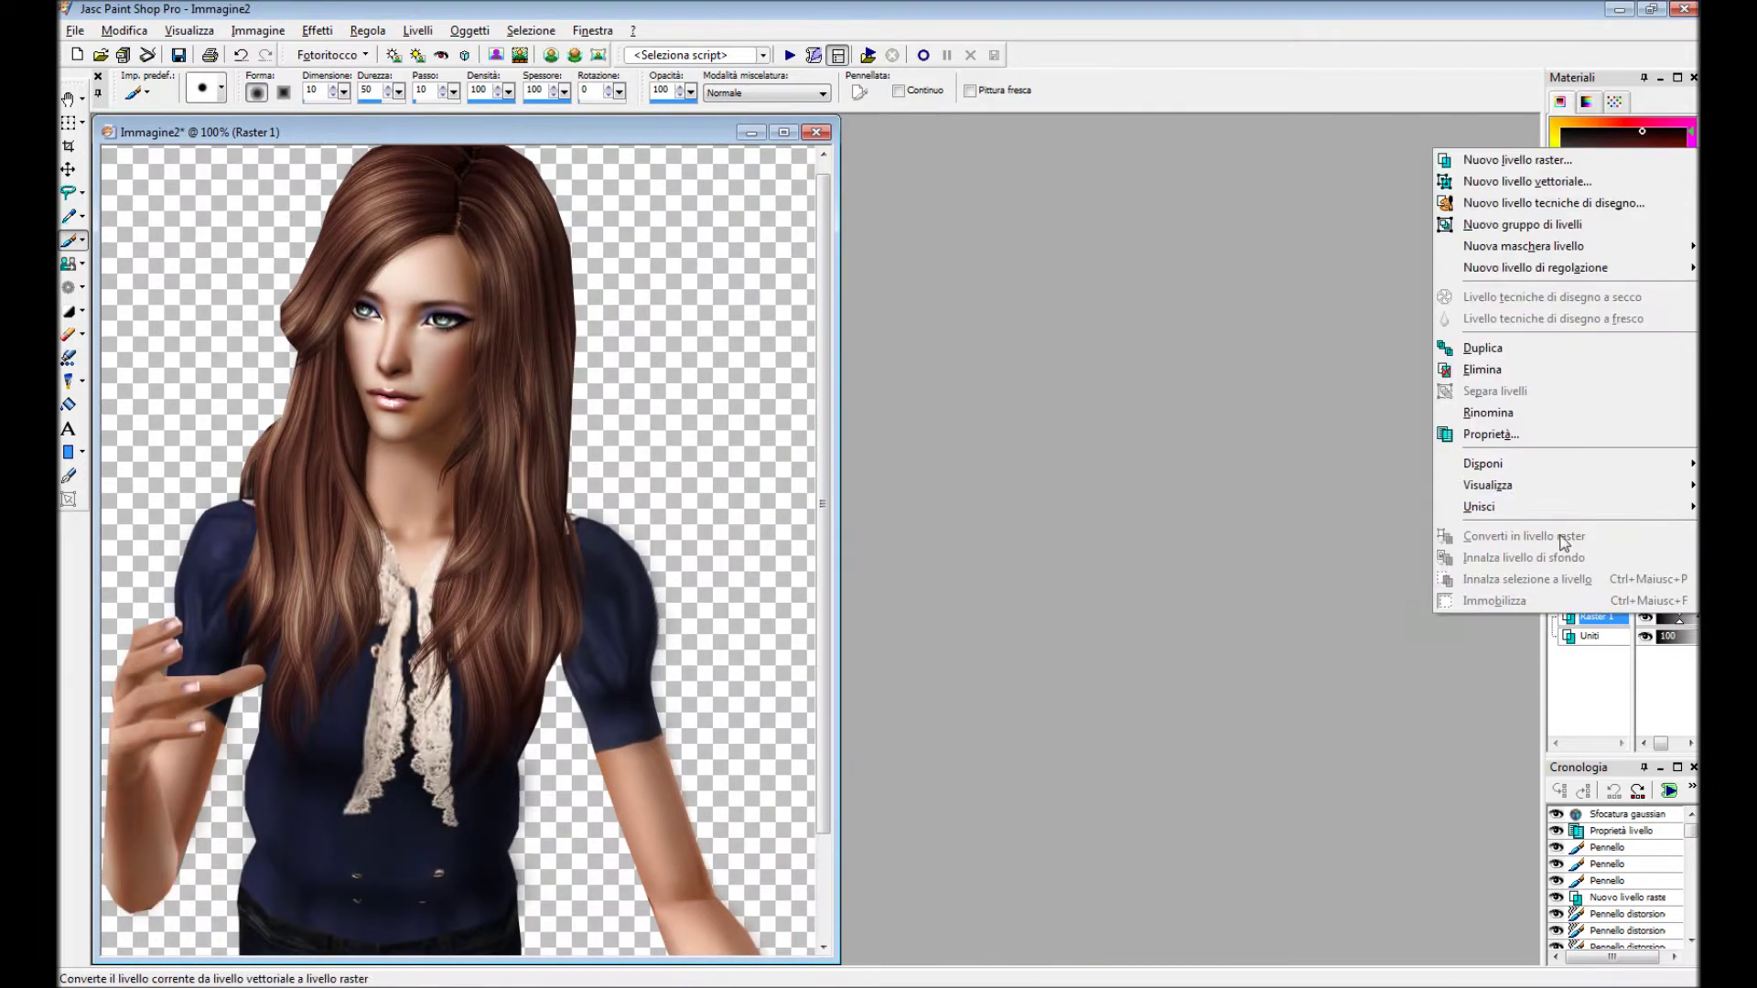
# Merge the hair shadow layer down and sharpen the lace along the collar.
pyautogui.click(1328, 539)
pyautogui.click(82, 287)
pyautogui.click(137, 329)
pyautogui.scroll(4, 748, 576)
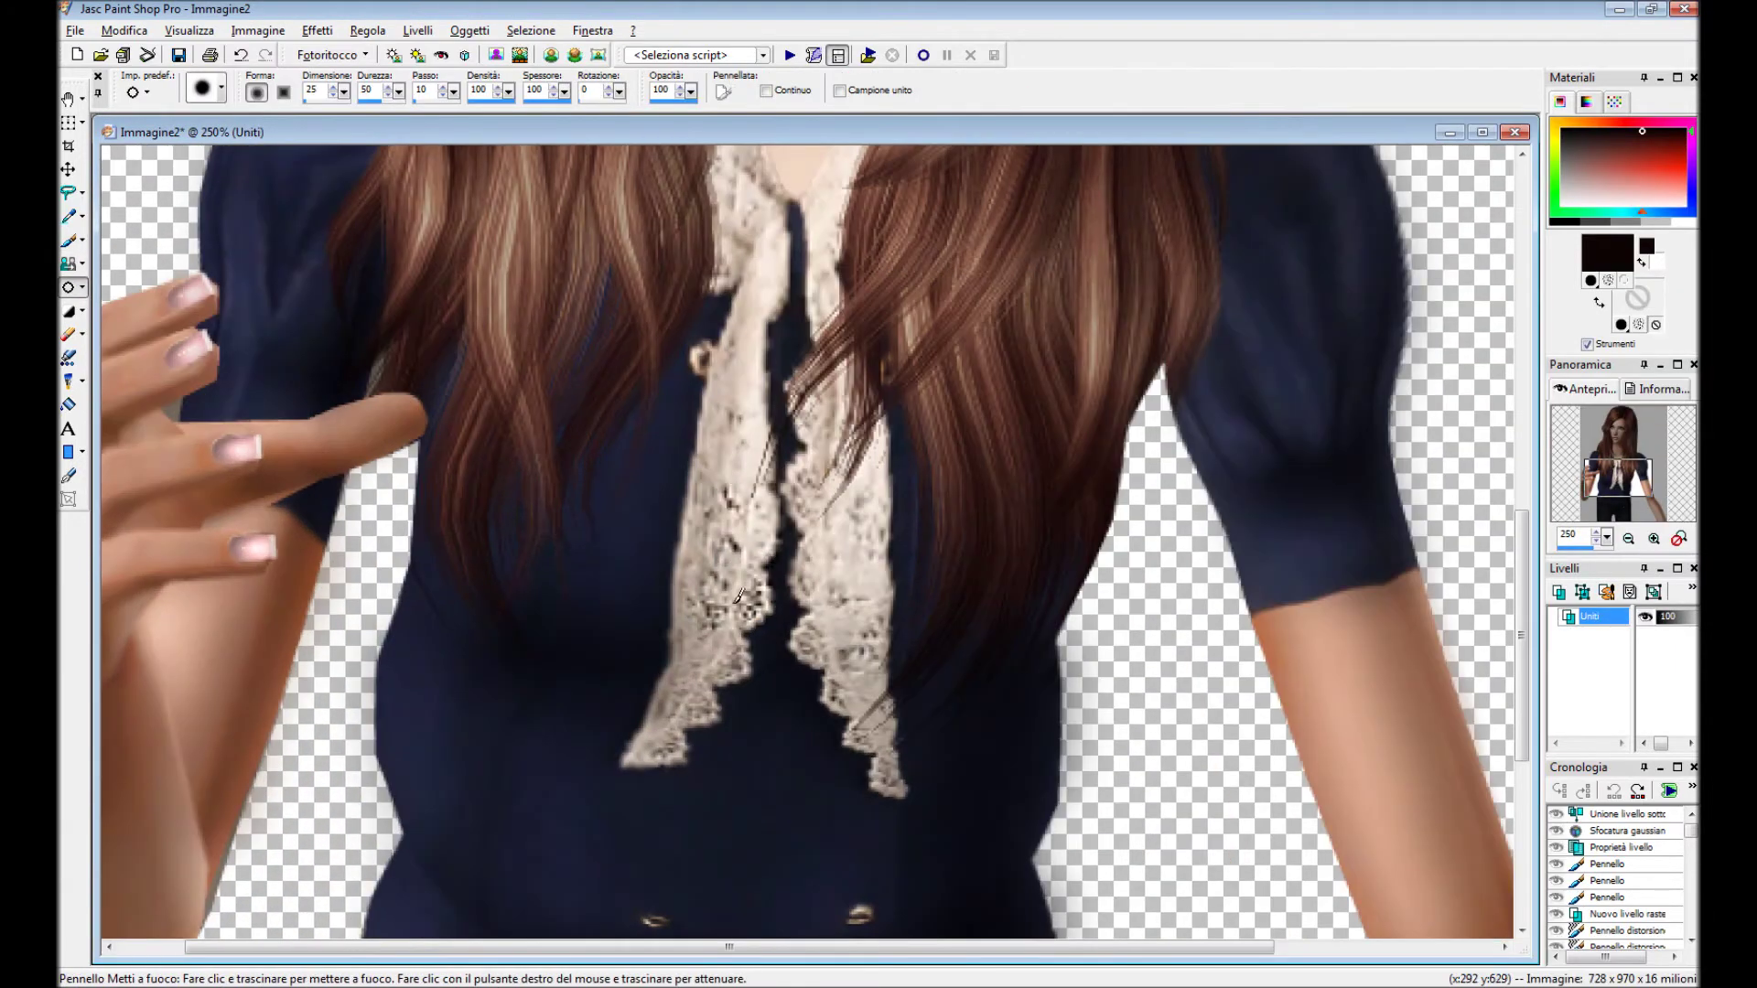
pyautogui.moveTo(739, 572); pyautogui.dragTo(716, 711)
pyautogui.moveTo(759, 282); pyautogui.dragTo(737, 183)
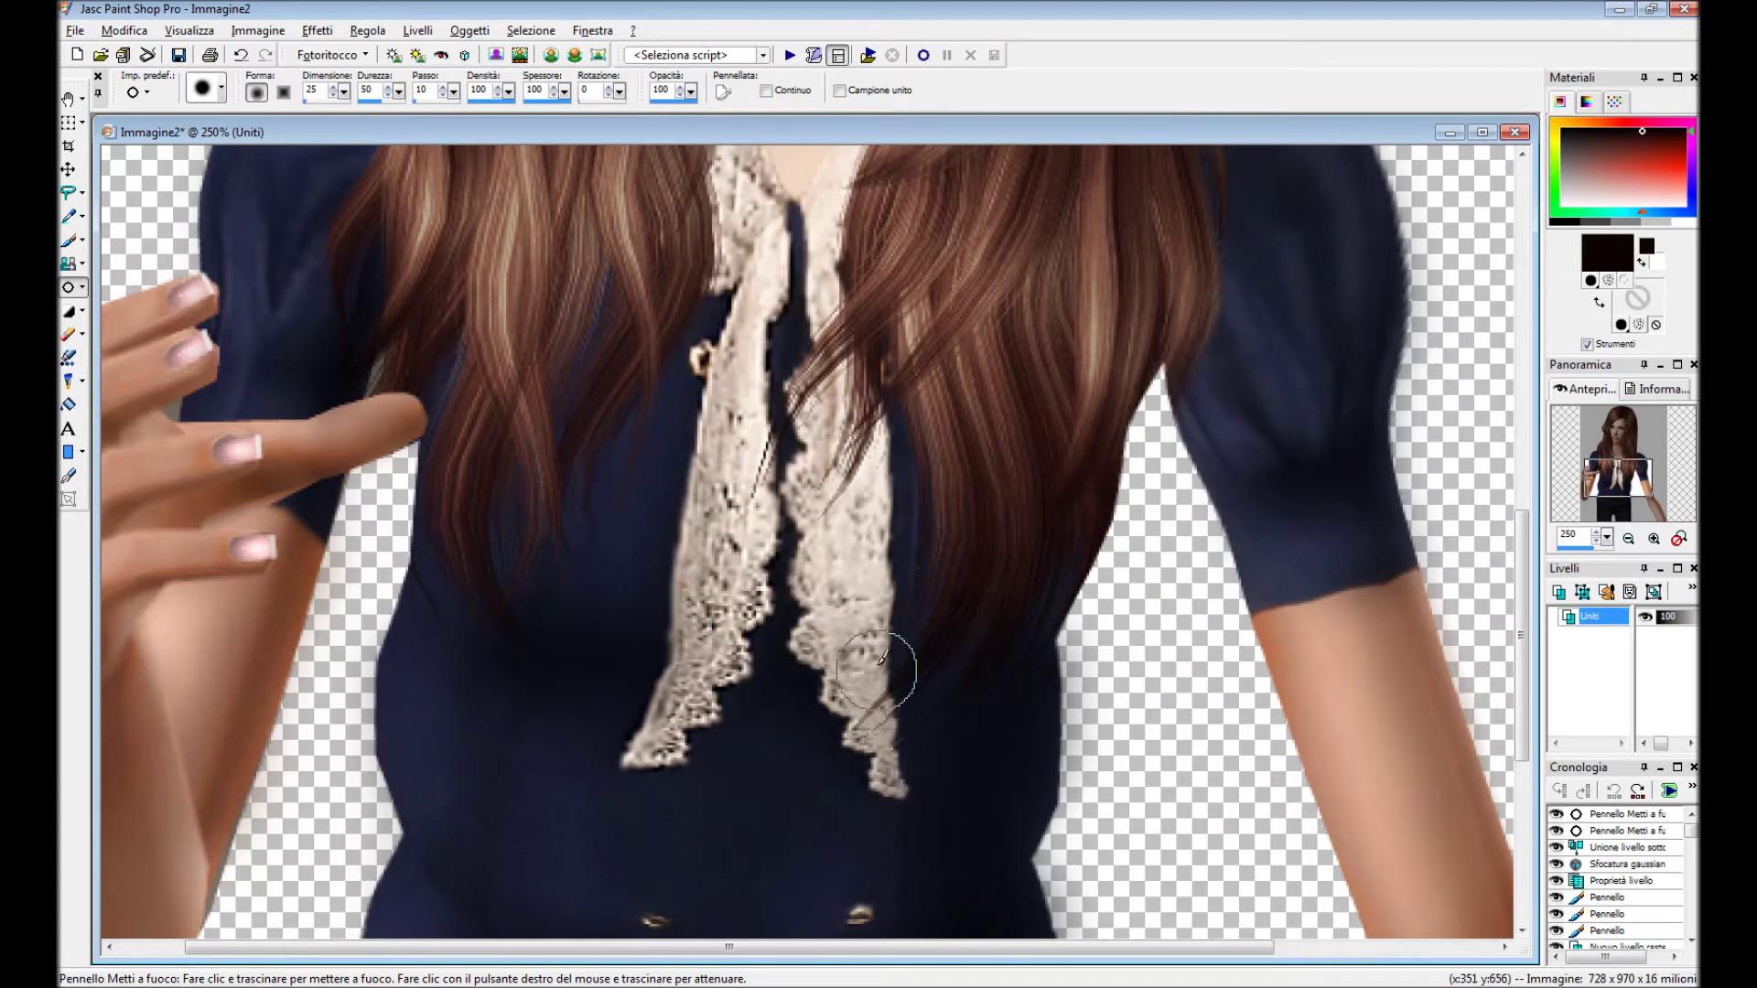
# Set the sharpen brush size to 10.
pyautogui.scroll(2, 828, 389)
pyautogui.click(220, 89)
pyautogui.click(360, 491)
pyautogui.scroll(-2, 894, 349)
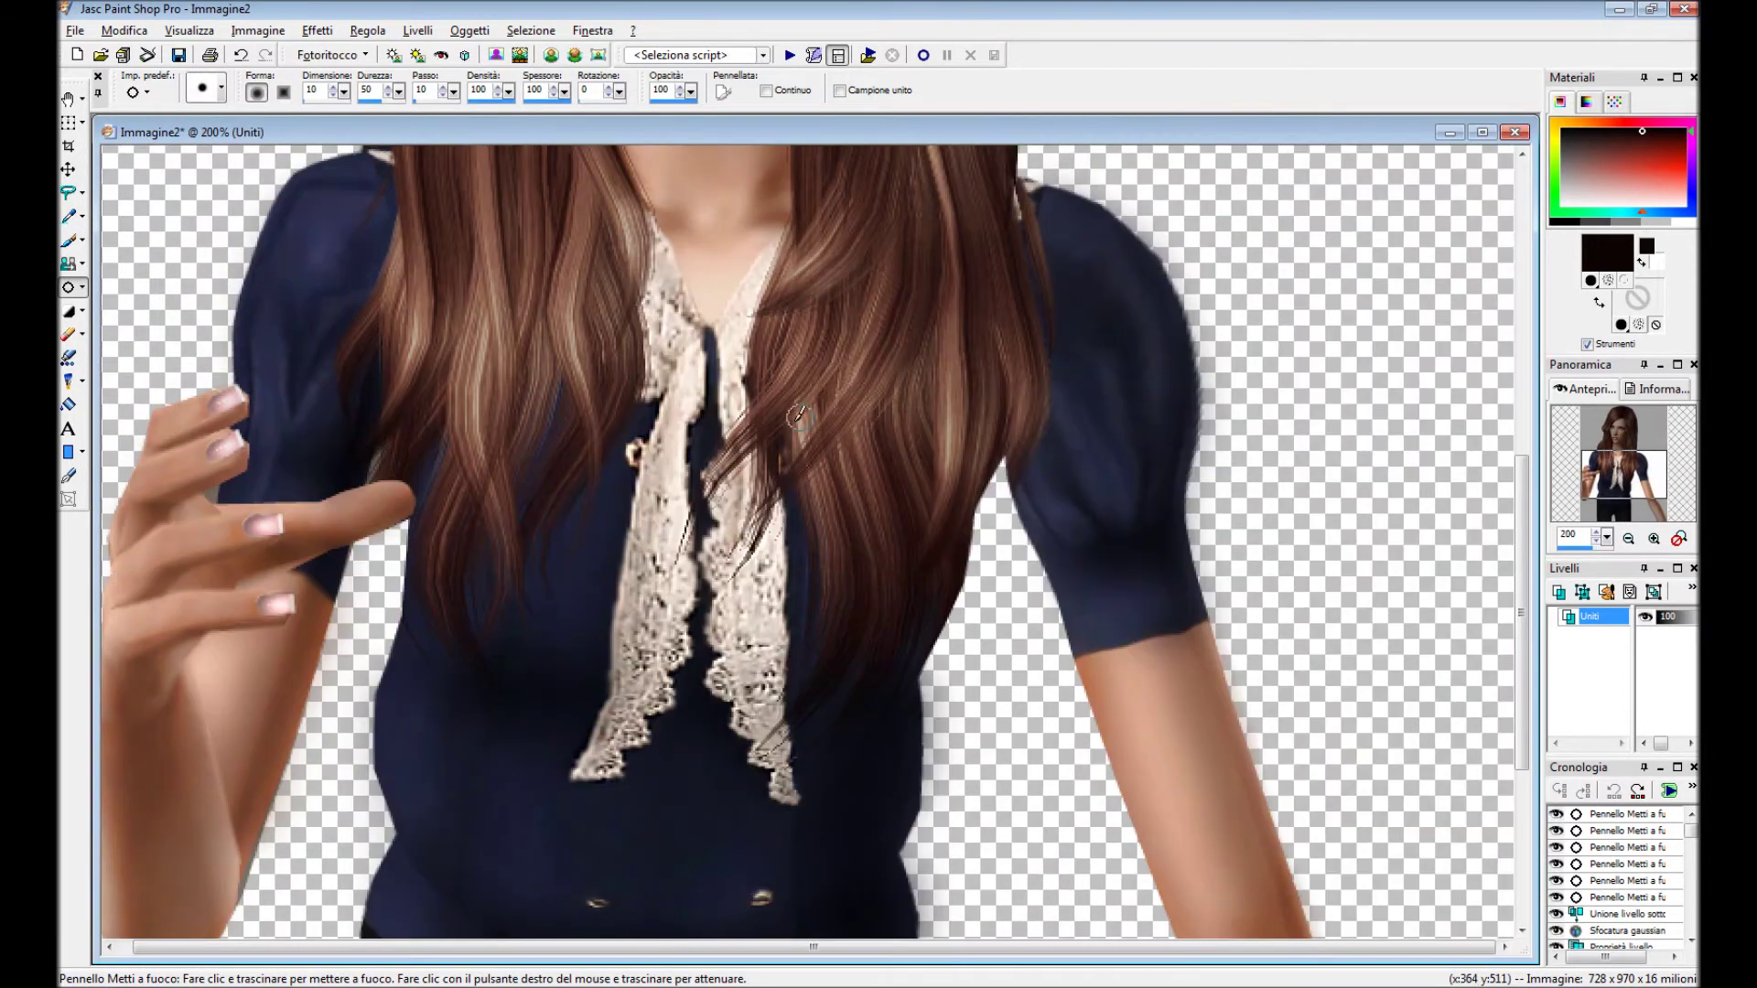
pyautogui.scroll(2, 718, 670)
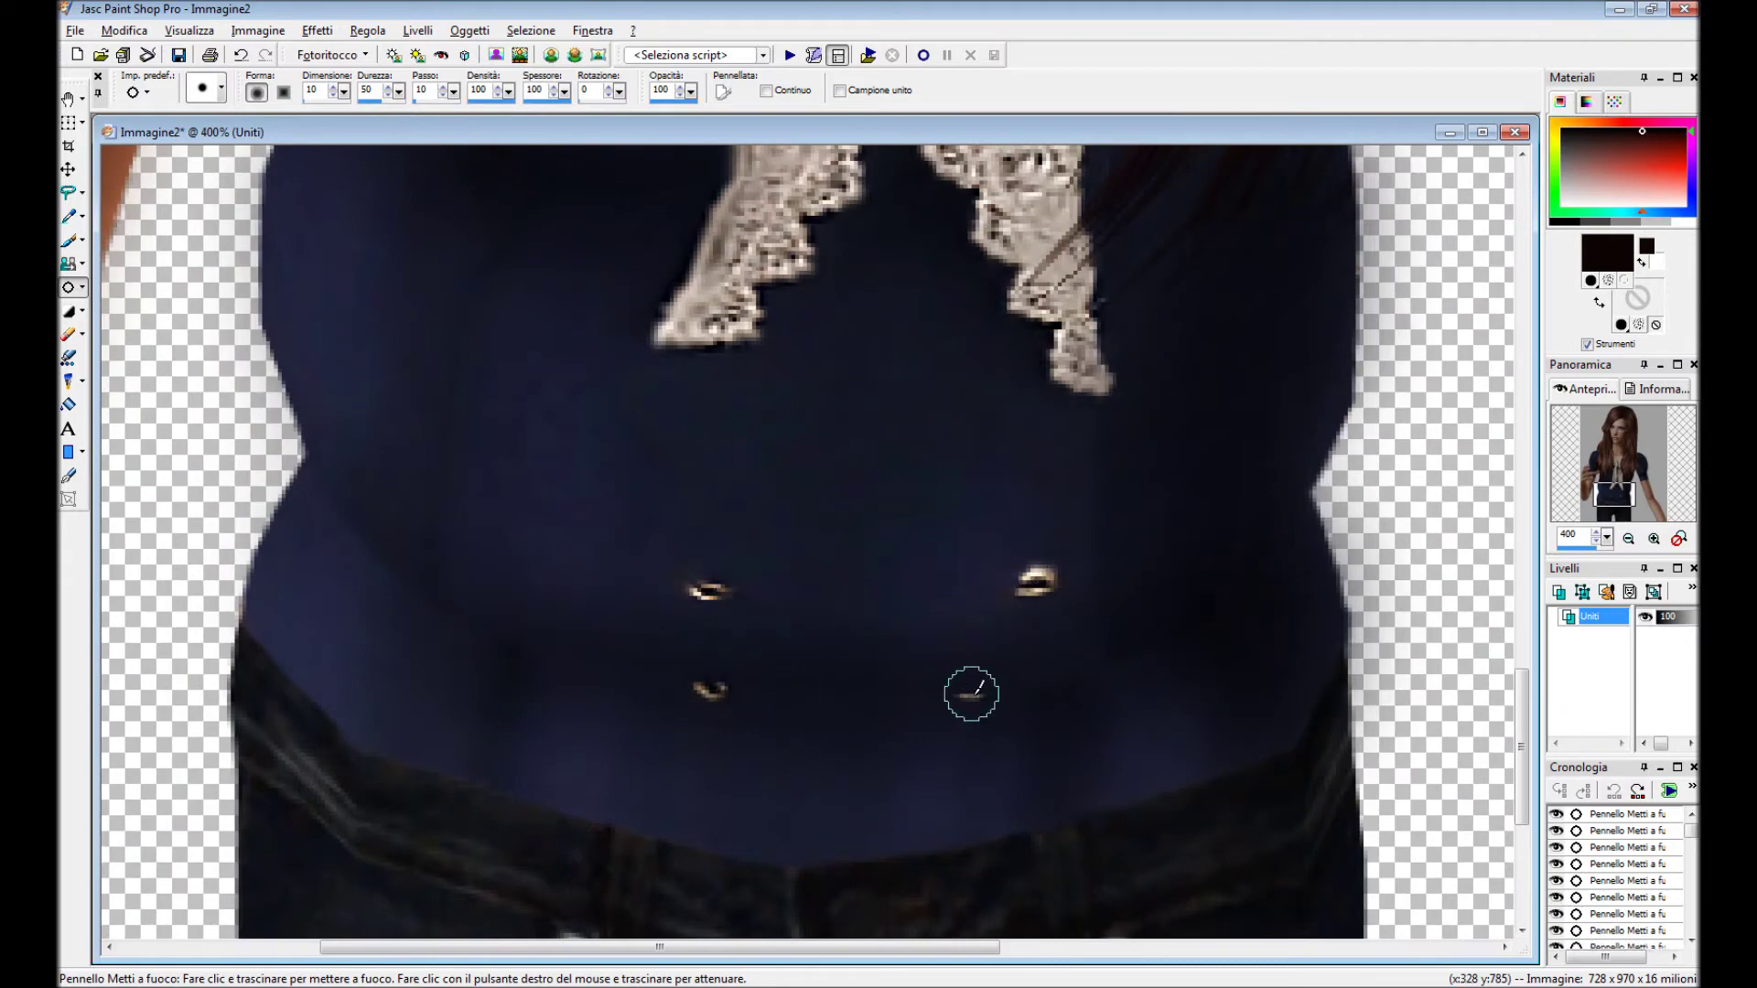
pyautogui.scroll(-4, 971, 693)
pyautogui.scroll(-1, 971, 693)
pyautogui.scroll(4, 877, 569)
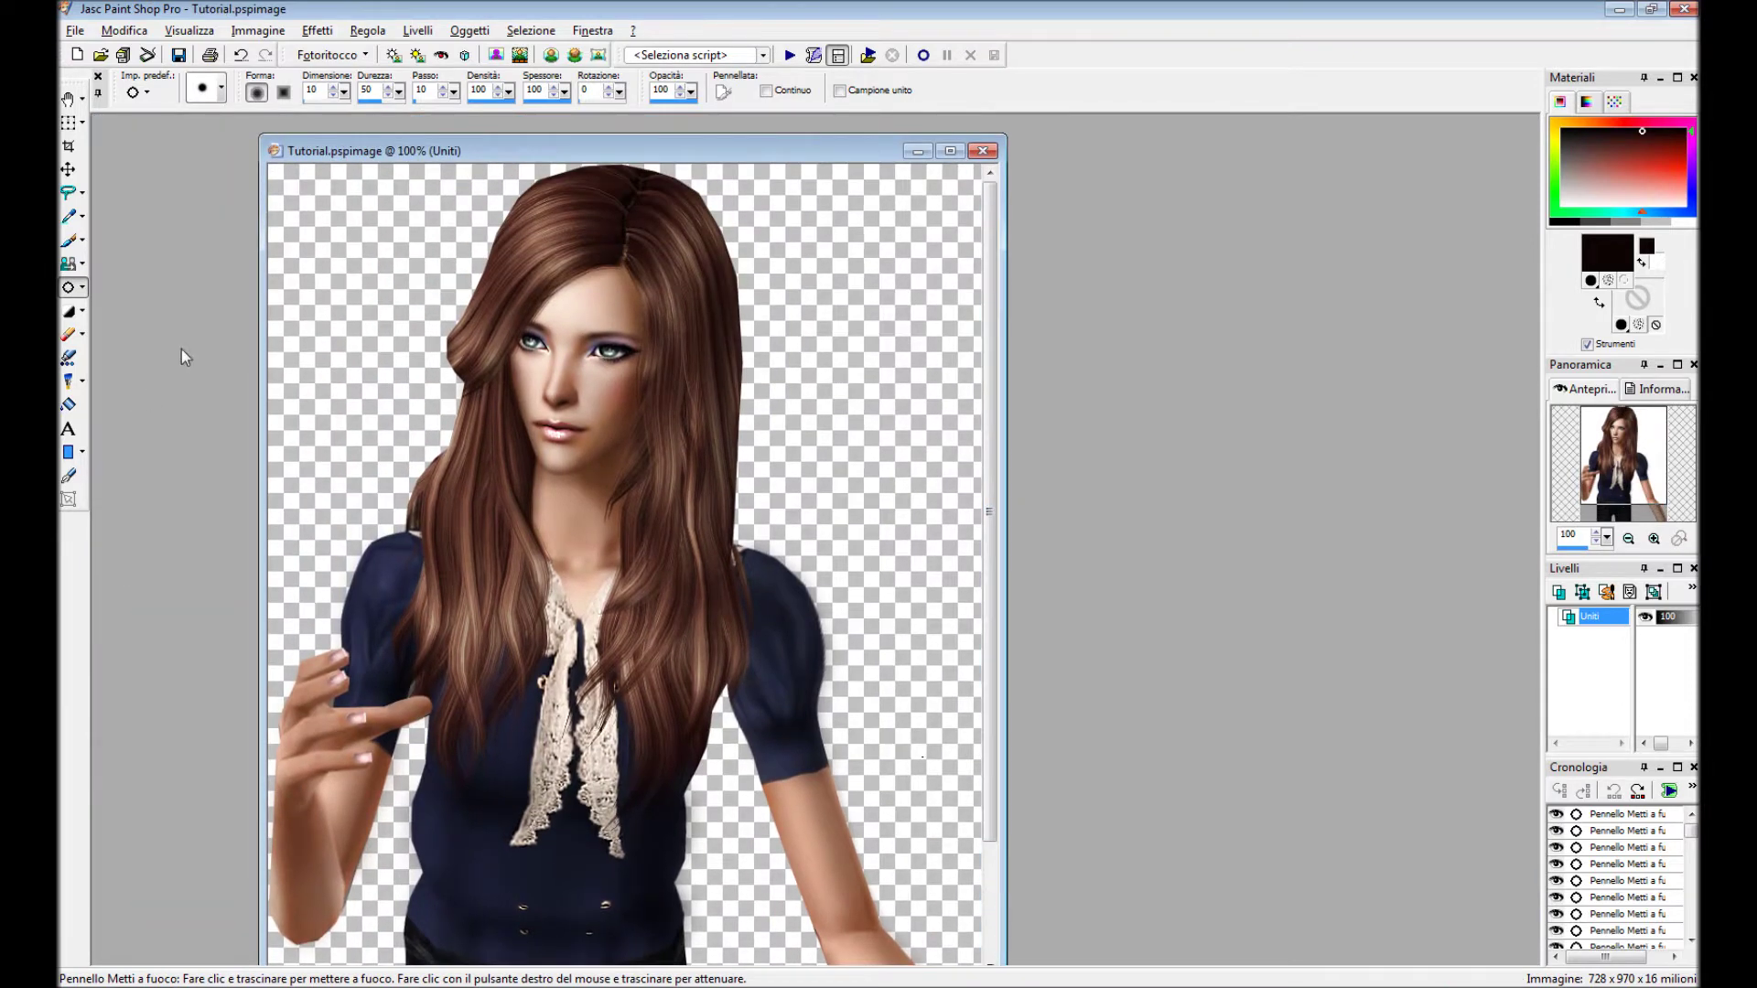
# Open 0920-glass-jar.jpg and arrange it beside the tutorial image.
pyautogui.scroll(-1, 183, 357)
pyautogui.moveTo(552, 157); pyautogui.dragTo(925, 139)
pyautogui.hotkey('ctrl', 'o')
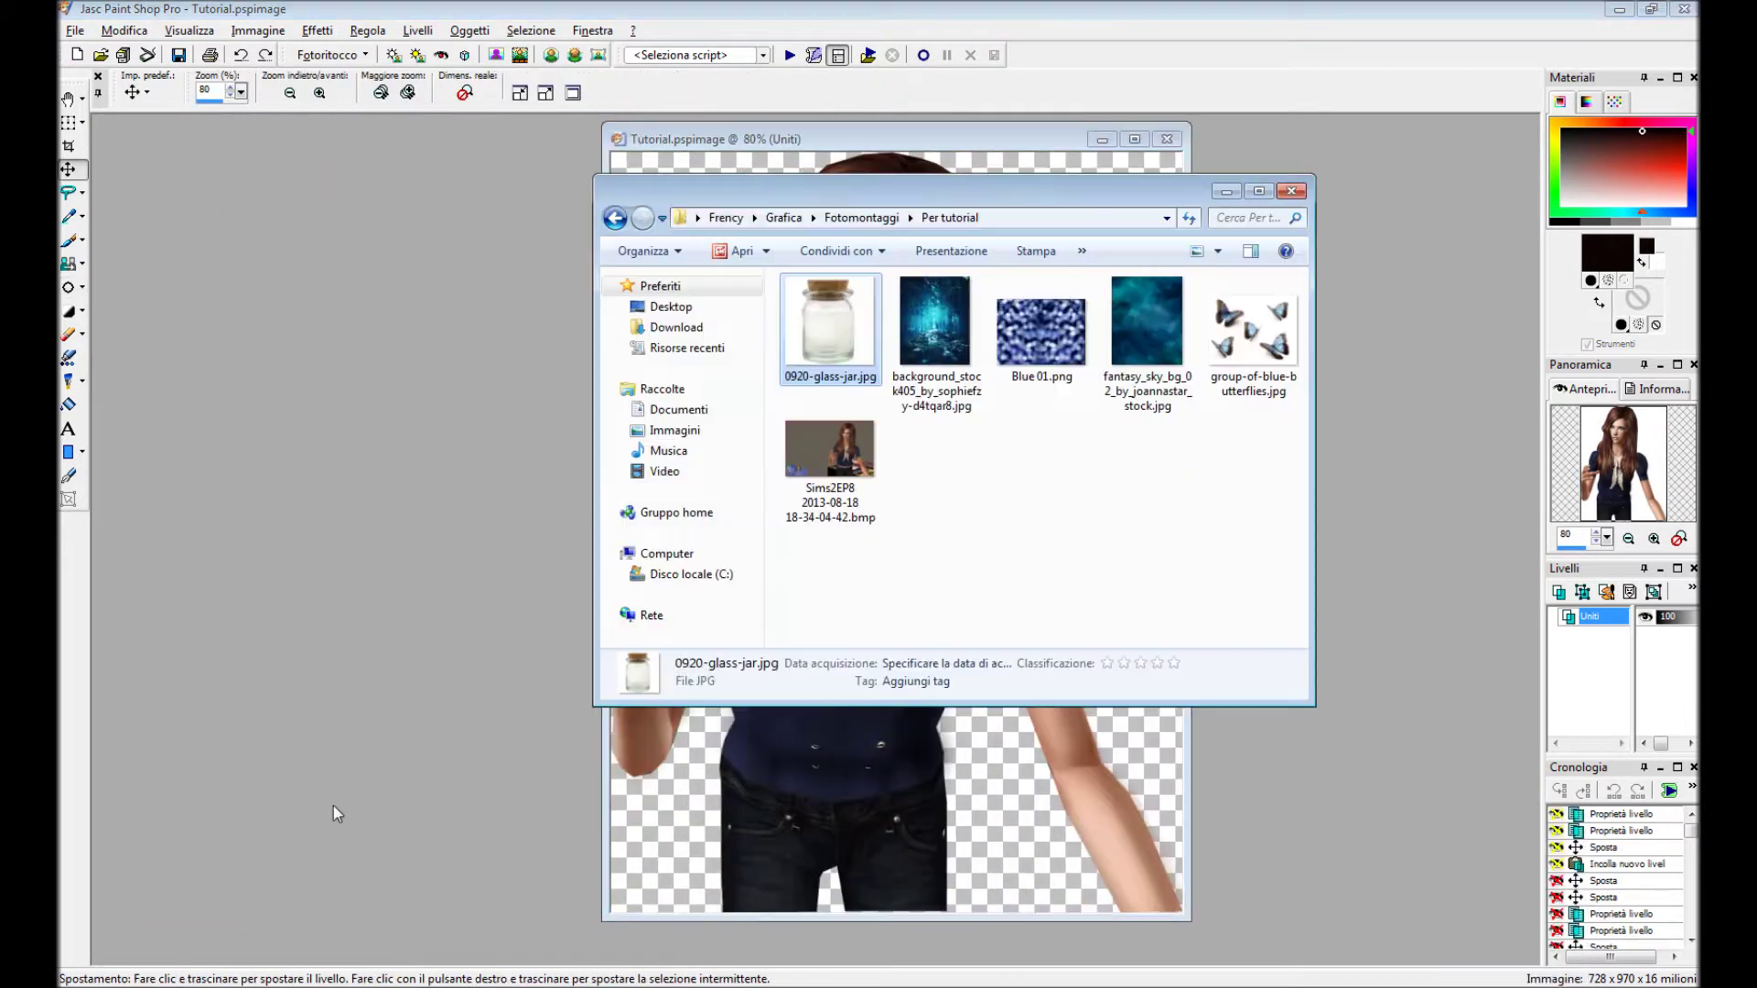
pyautogui.doubleClick(828, 330)
pyautogui.moveTo(526, 352); pyautogui.dragTo(737, 203)
pyautogui.scroll(-3, 682, 366)
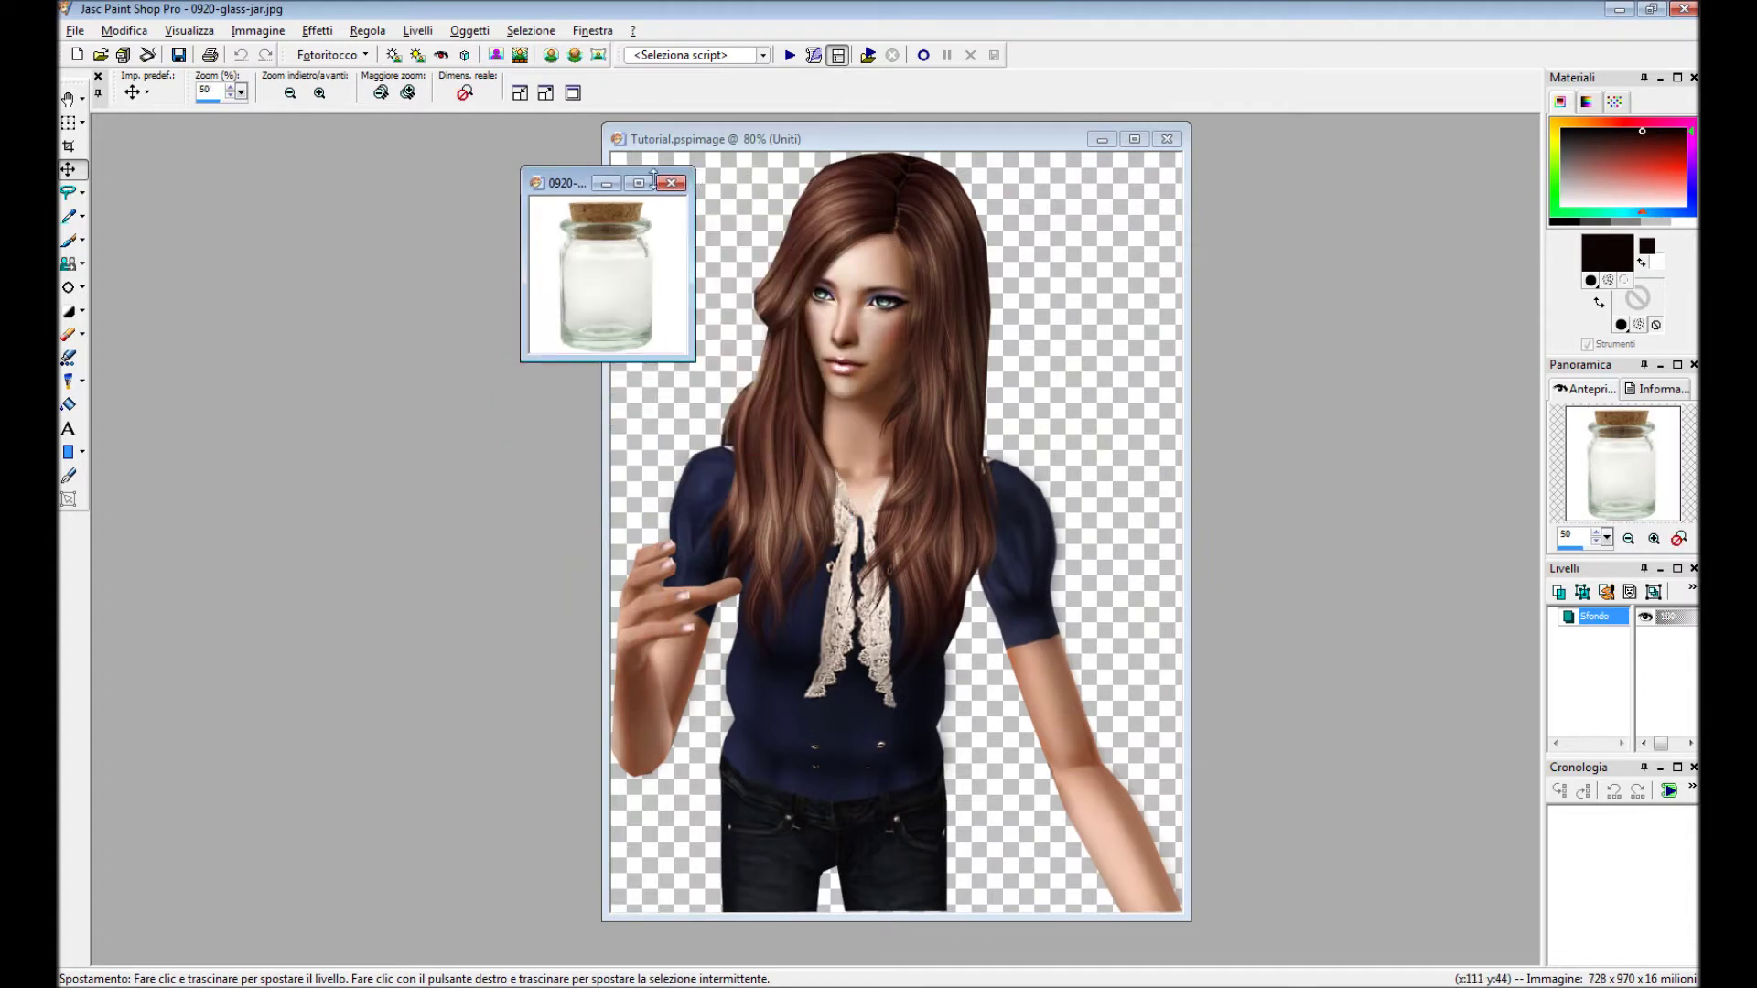
pyautogui.moveTo(641, 174); pyautogui.dragTo(715, 301)
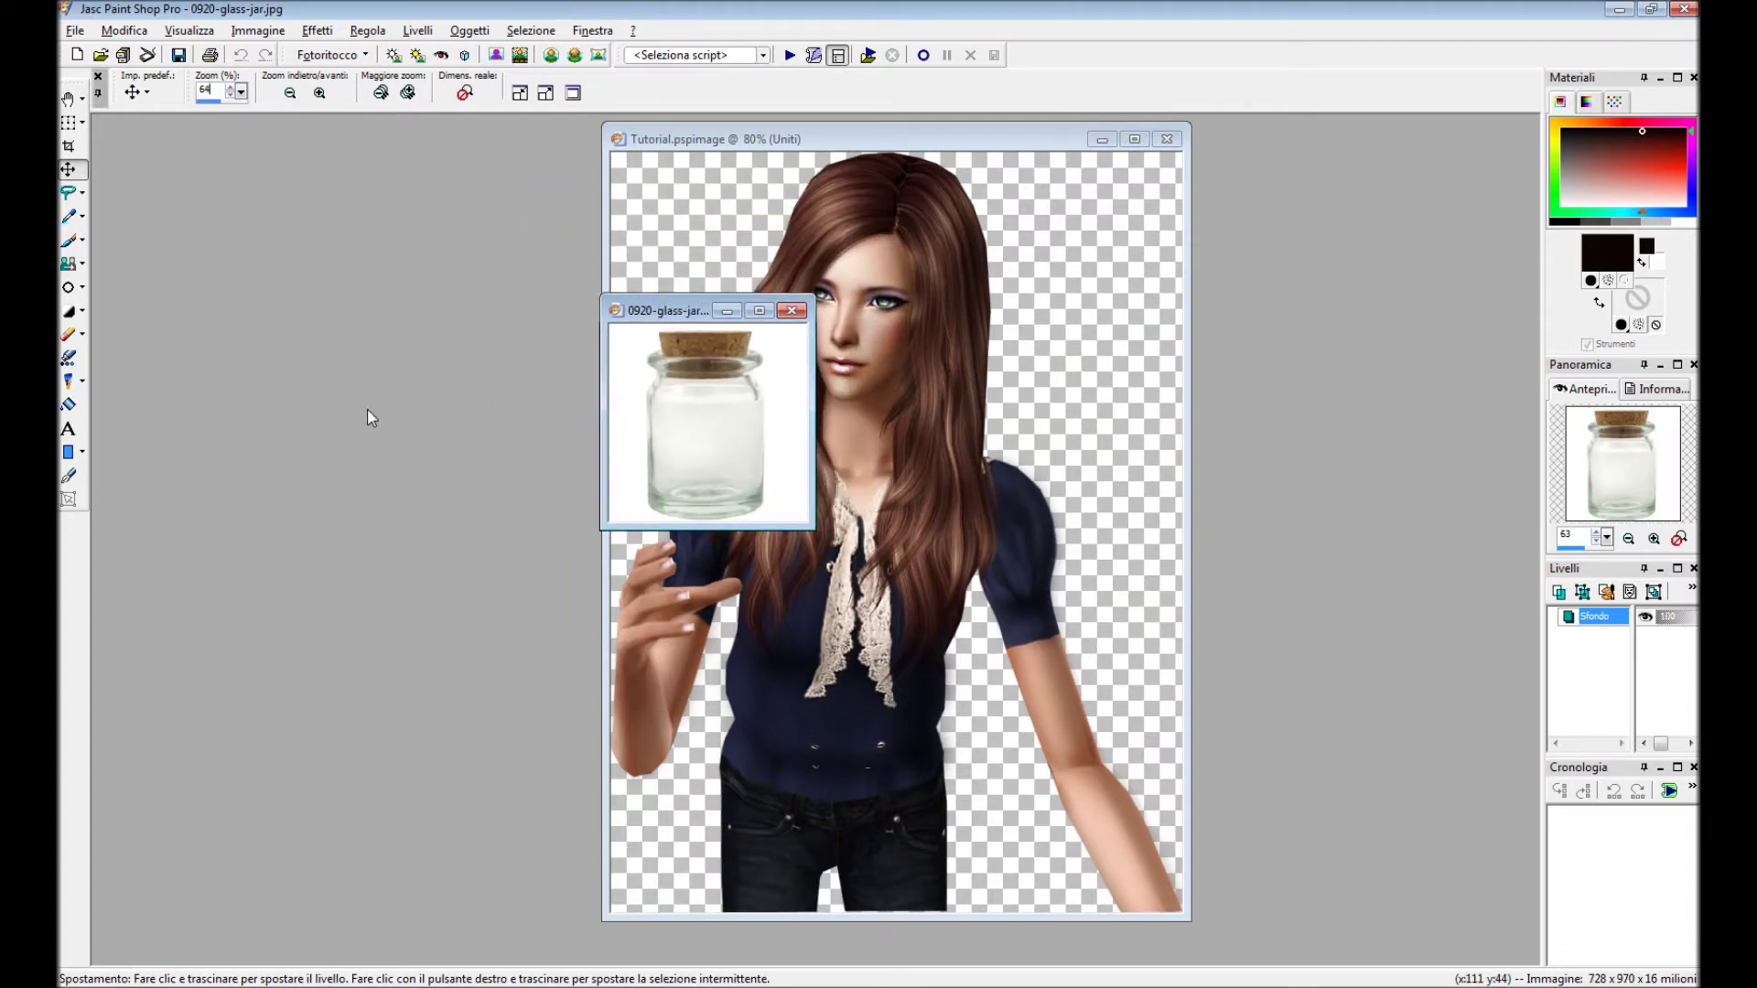
pyautogui.scroll(1, 686, 385)
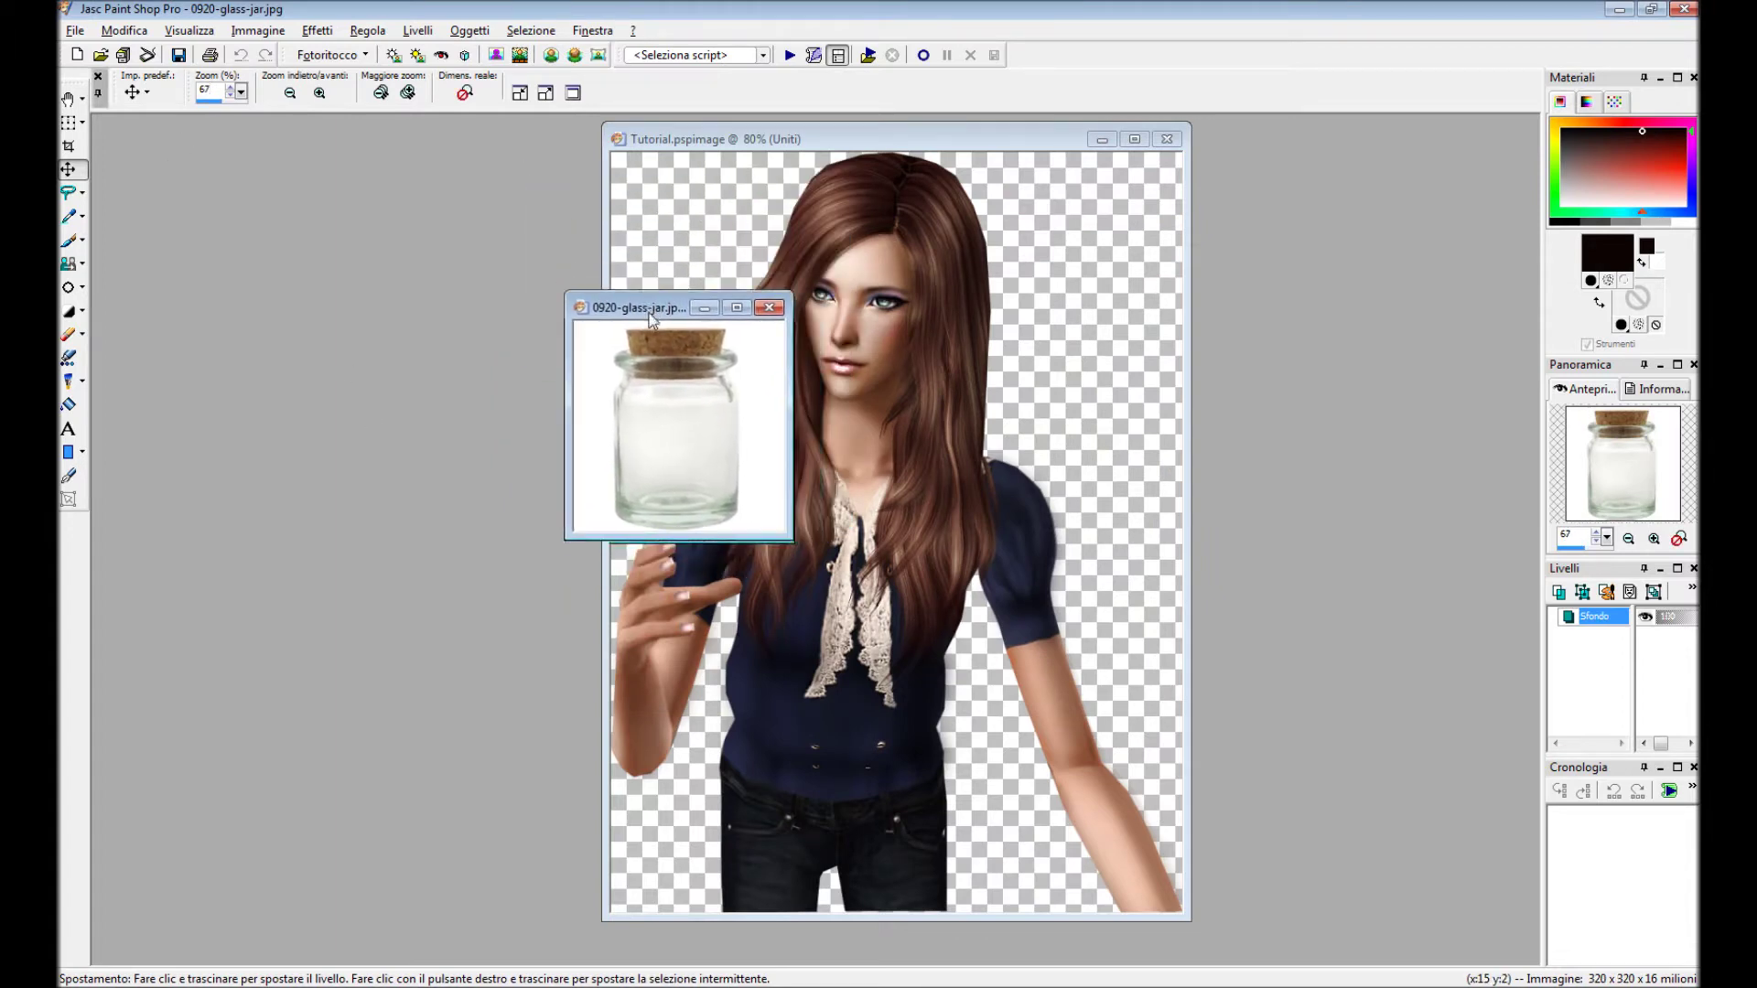
pyautogui.moveTo(684, 314); pyautogui.dragTo(423, 295)
# Resize the jar photo to 67% (320 to 214 pixels) and minimize the Tutorial window.
pyautogui.click(258, 30)
pyautogui.click(274, 212)
pyautogui.write('7')
pyautogui.press('Return')
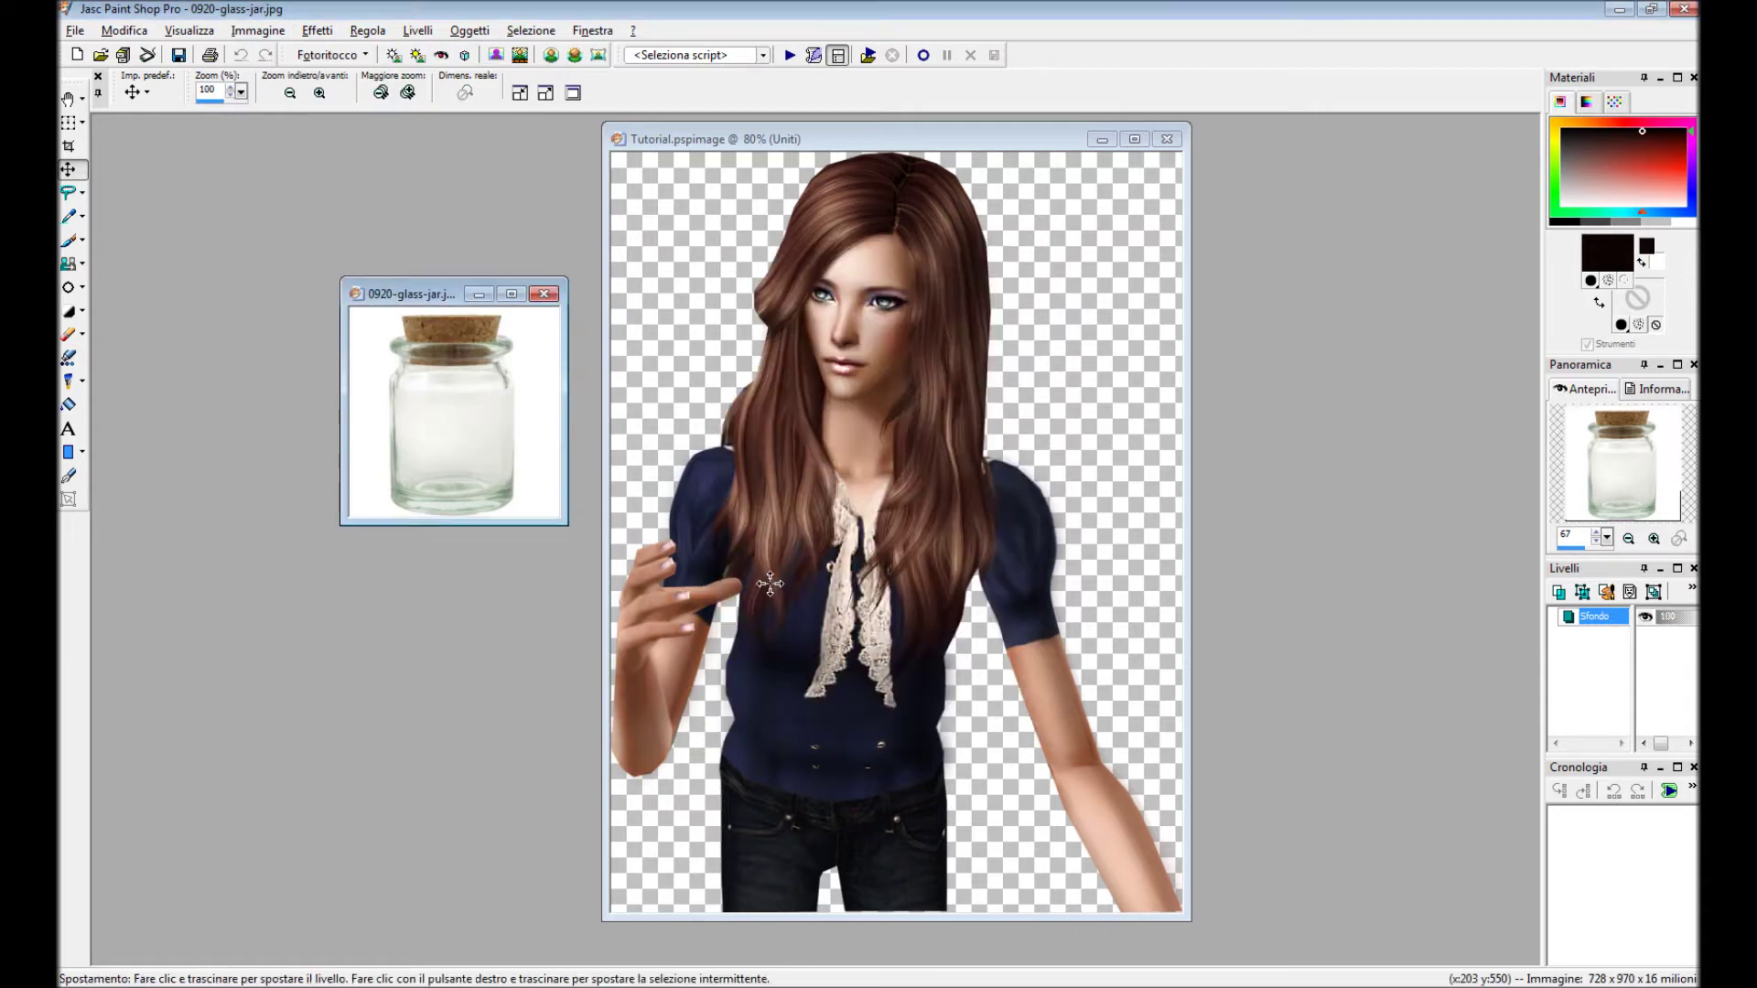
pyautogui.click(68, 192)
pyautogui.click(1102, 139)
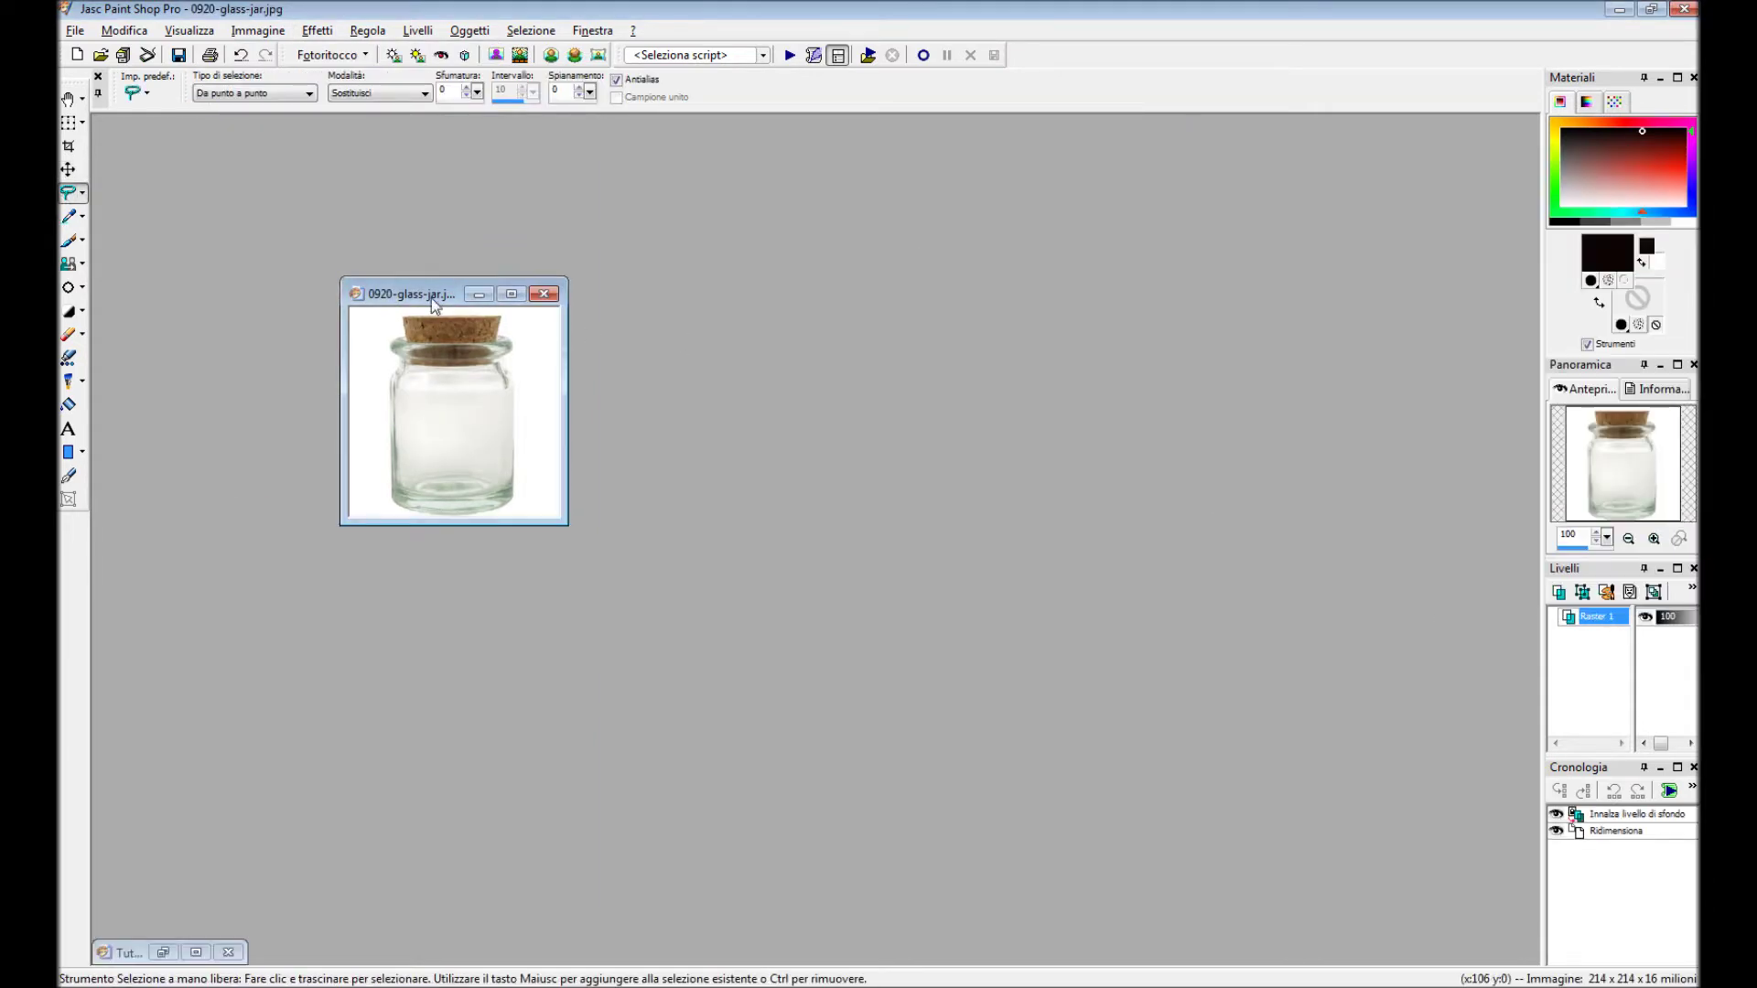
# Outline the glass jar with a freehand selection and copy it.
pyautogui.scroll(4, 549, 337)
pyautogui.scroll(1, 886, 675)
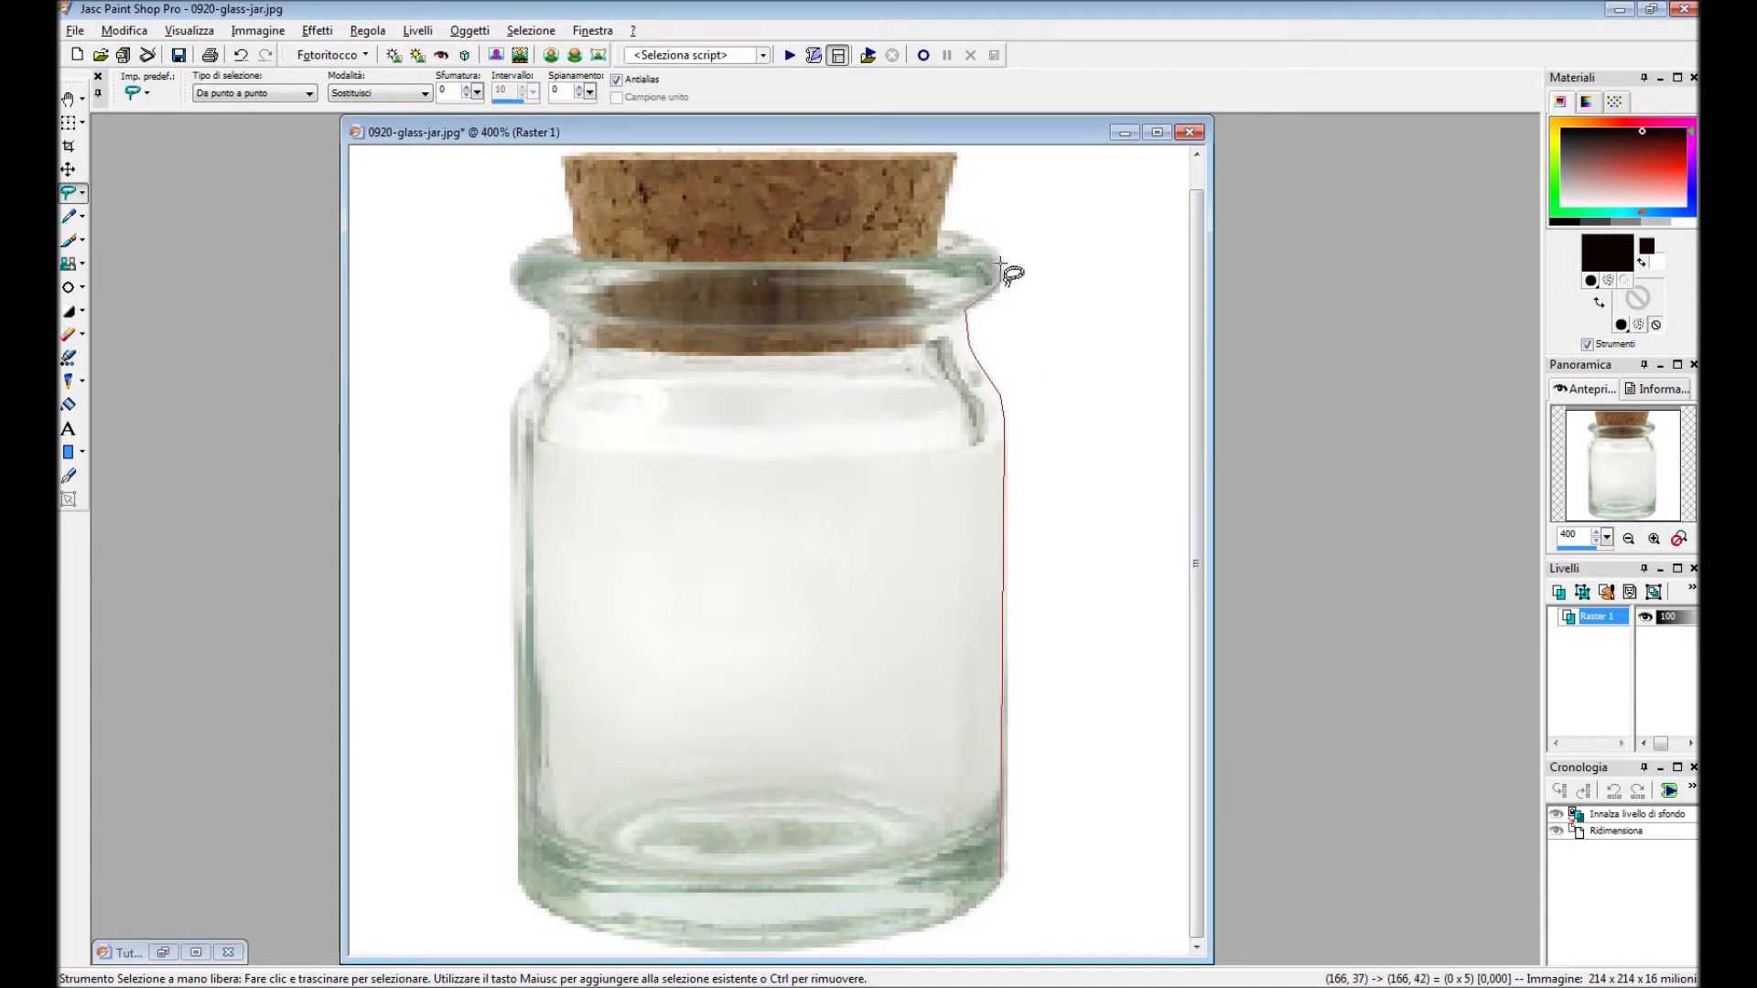
pyautogui.scroll(1, 949, 234)
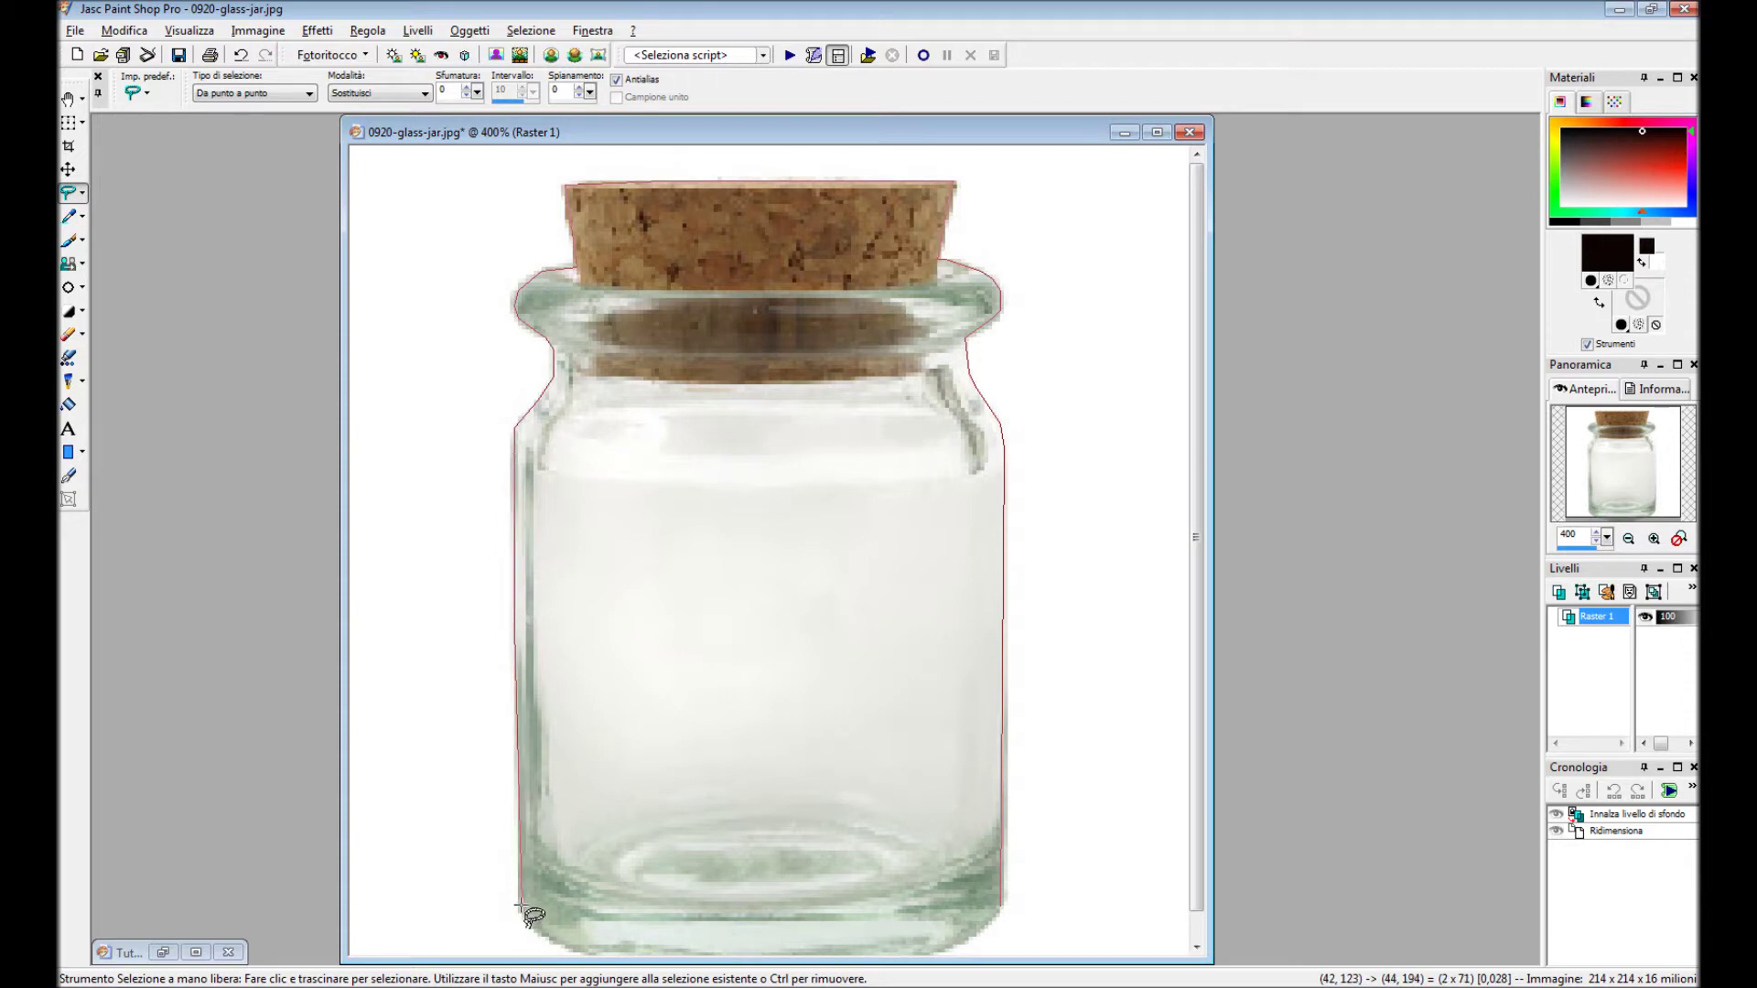
pyautogui.scroll(-1, 549, 933)
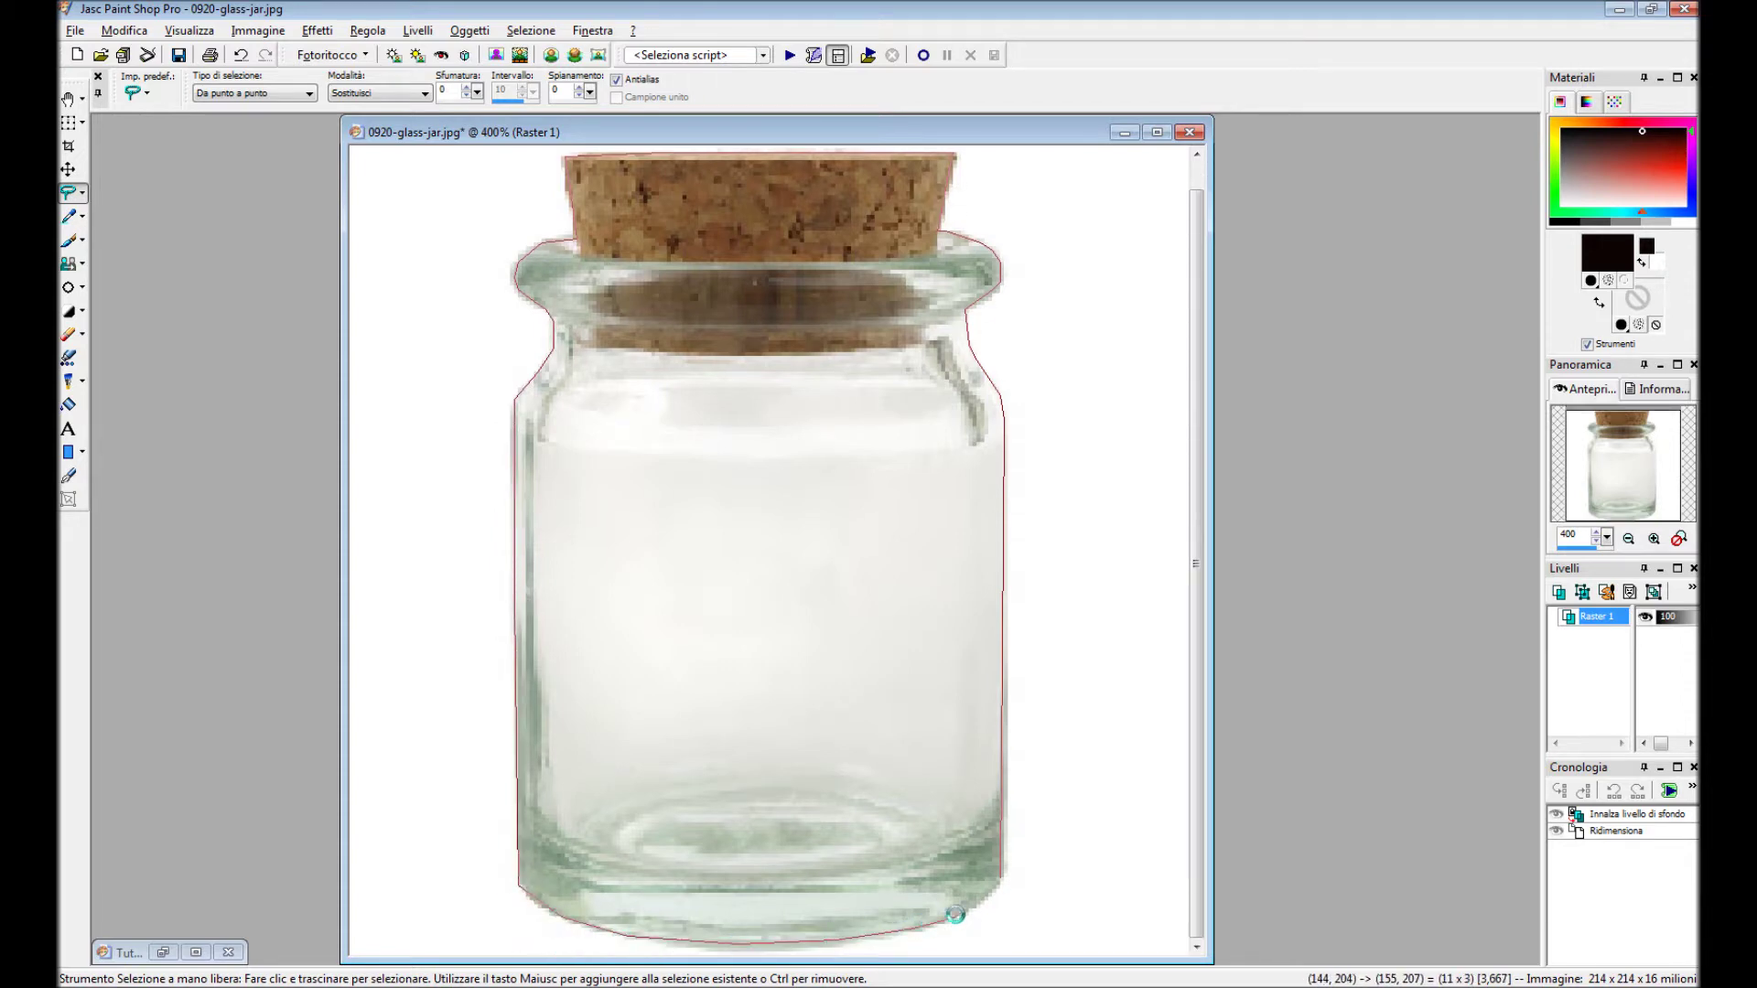
pyautogui.click(1013, 865)
pyautogui.click(124, 30)
pyautogui.click(138, 141)
# Paste the jar into the Tutorial image as a new layer.
pyautogui.click(580, 138)
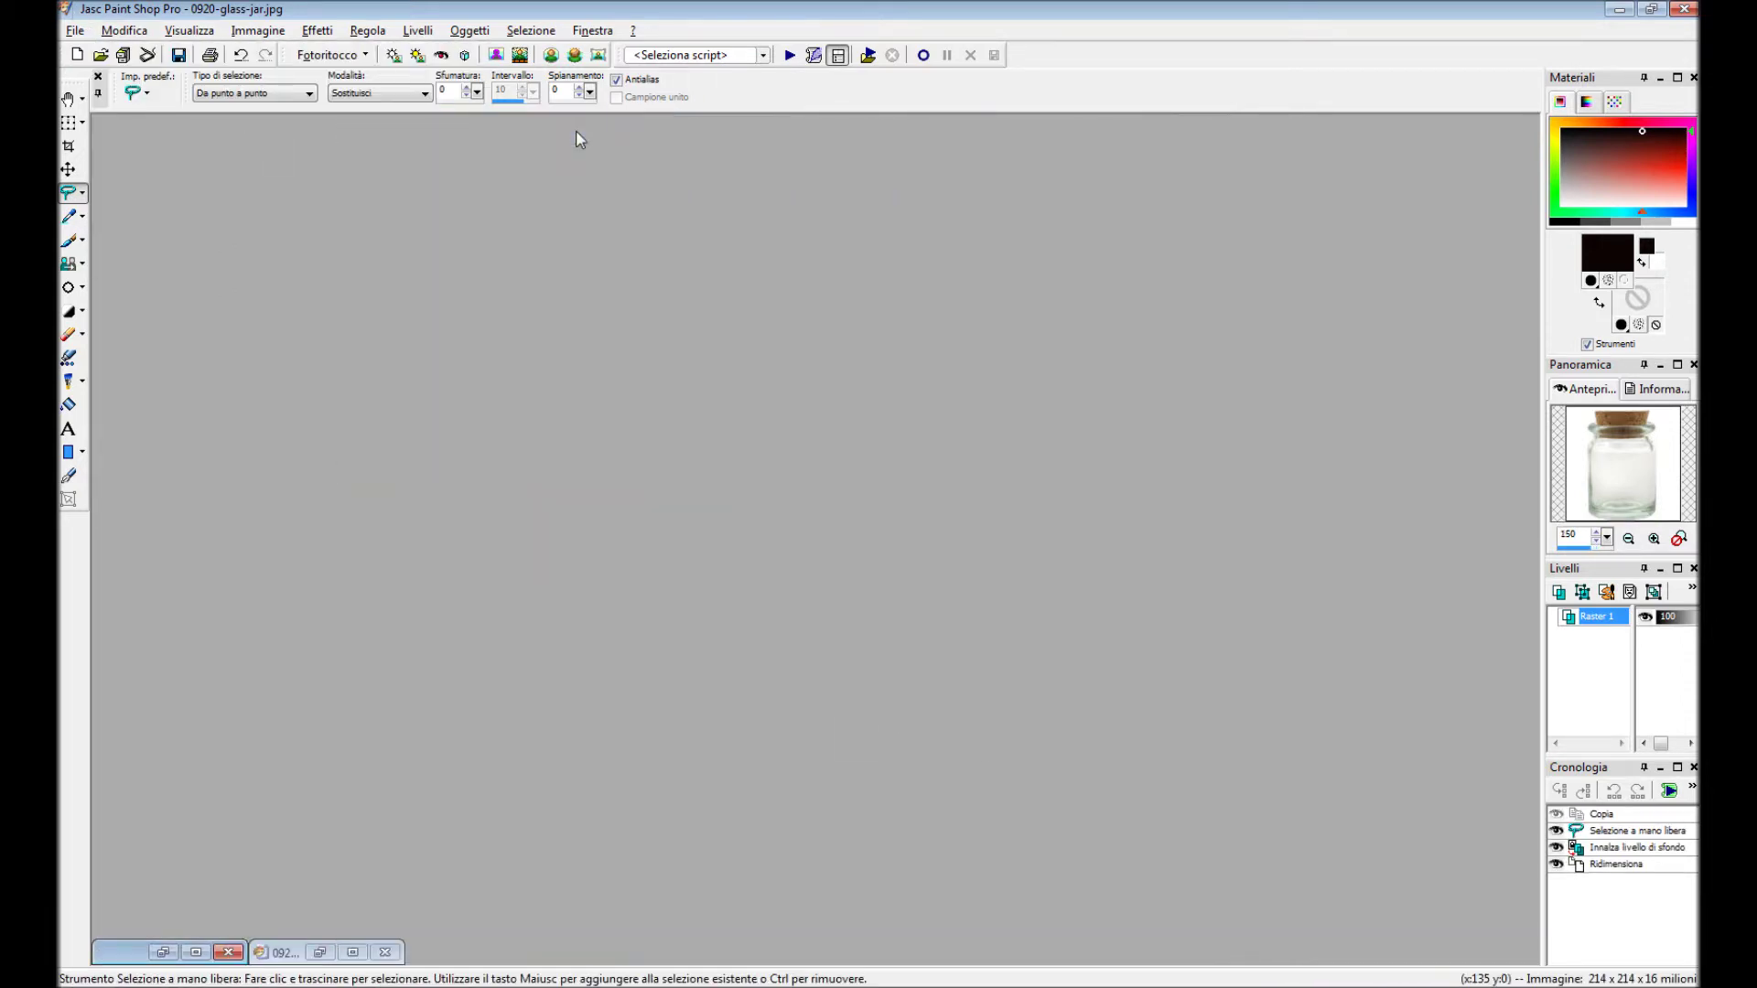
pyautogui.click(163, 952)
pyautogui.click(68, 169)
pyautogui.rightClick(976, 388)
pyautogui.click(1331, 490)
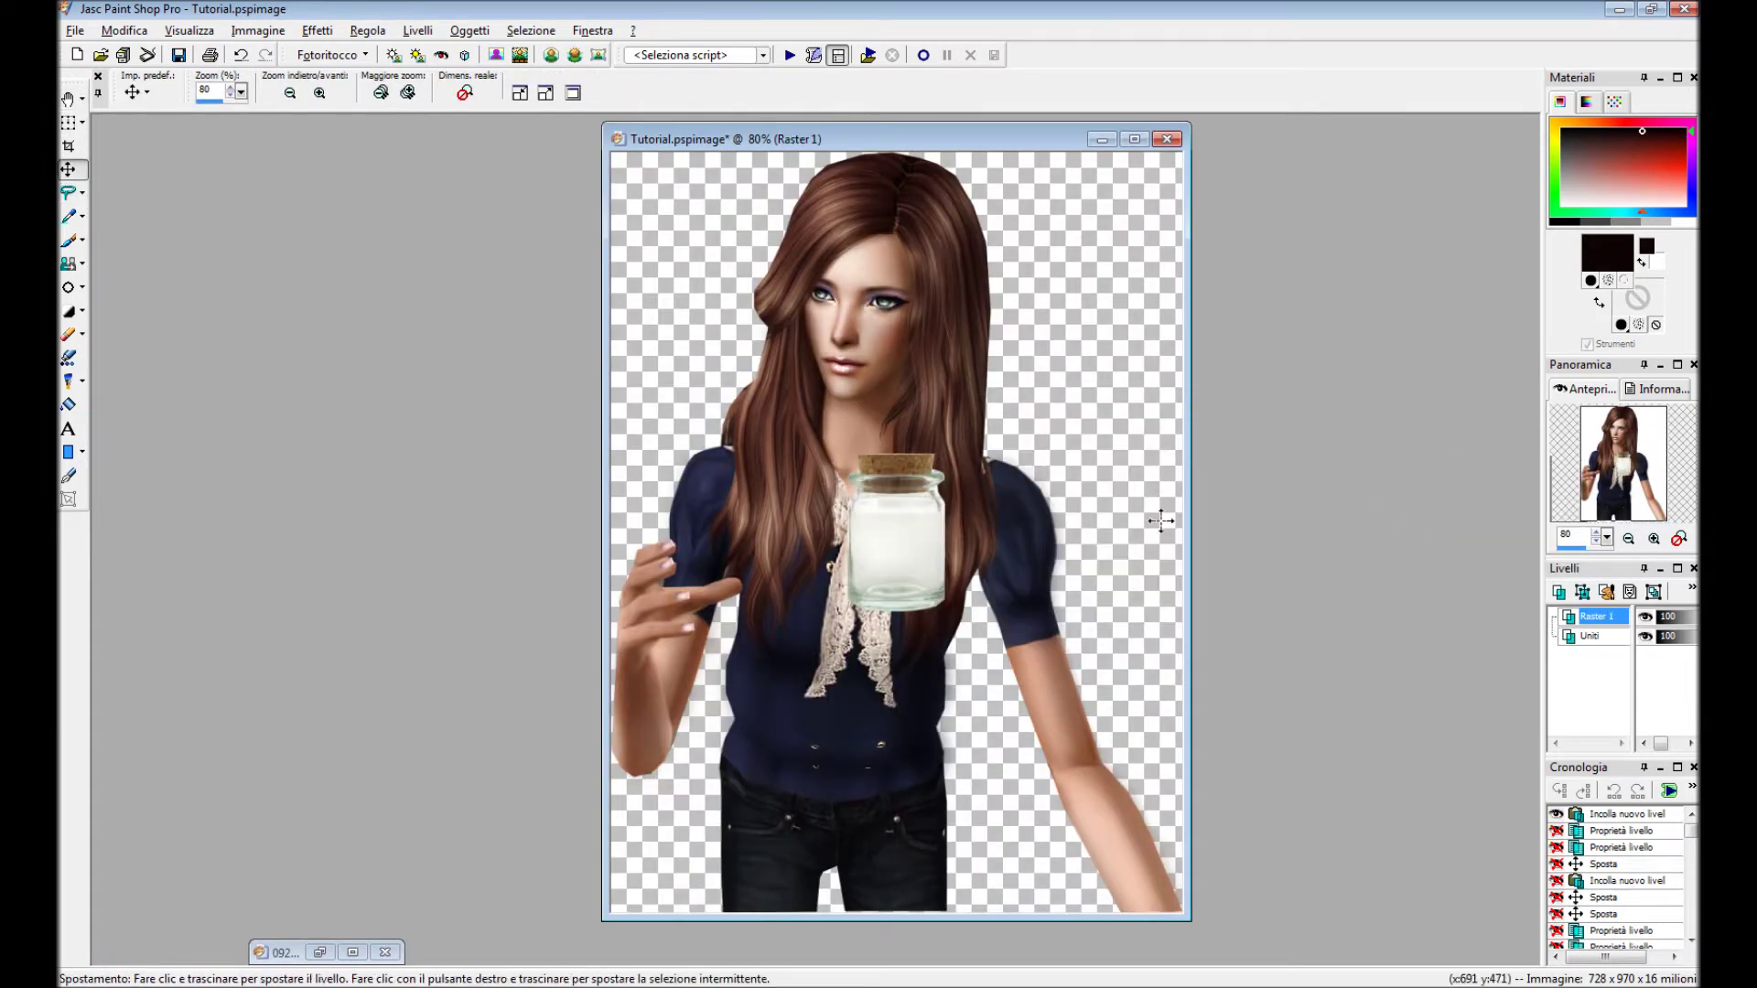
# Move the jar into the girl's raised hand and open the jar layer's properties.
pyautogui.moveTo(905, 574); pyautogui.dragTo(698, 595)
pyautogui.moveTo(1691, 616); pyautogui.dragTo(1687, 616)
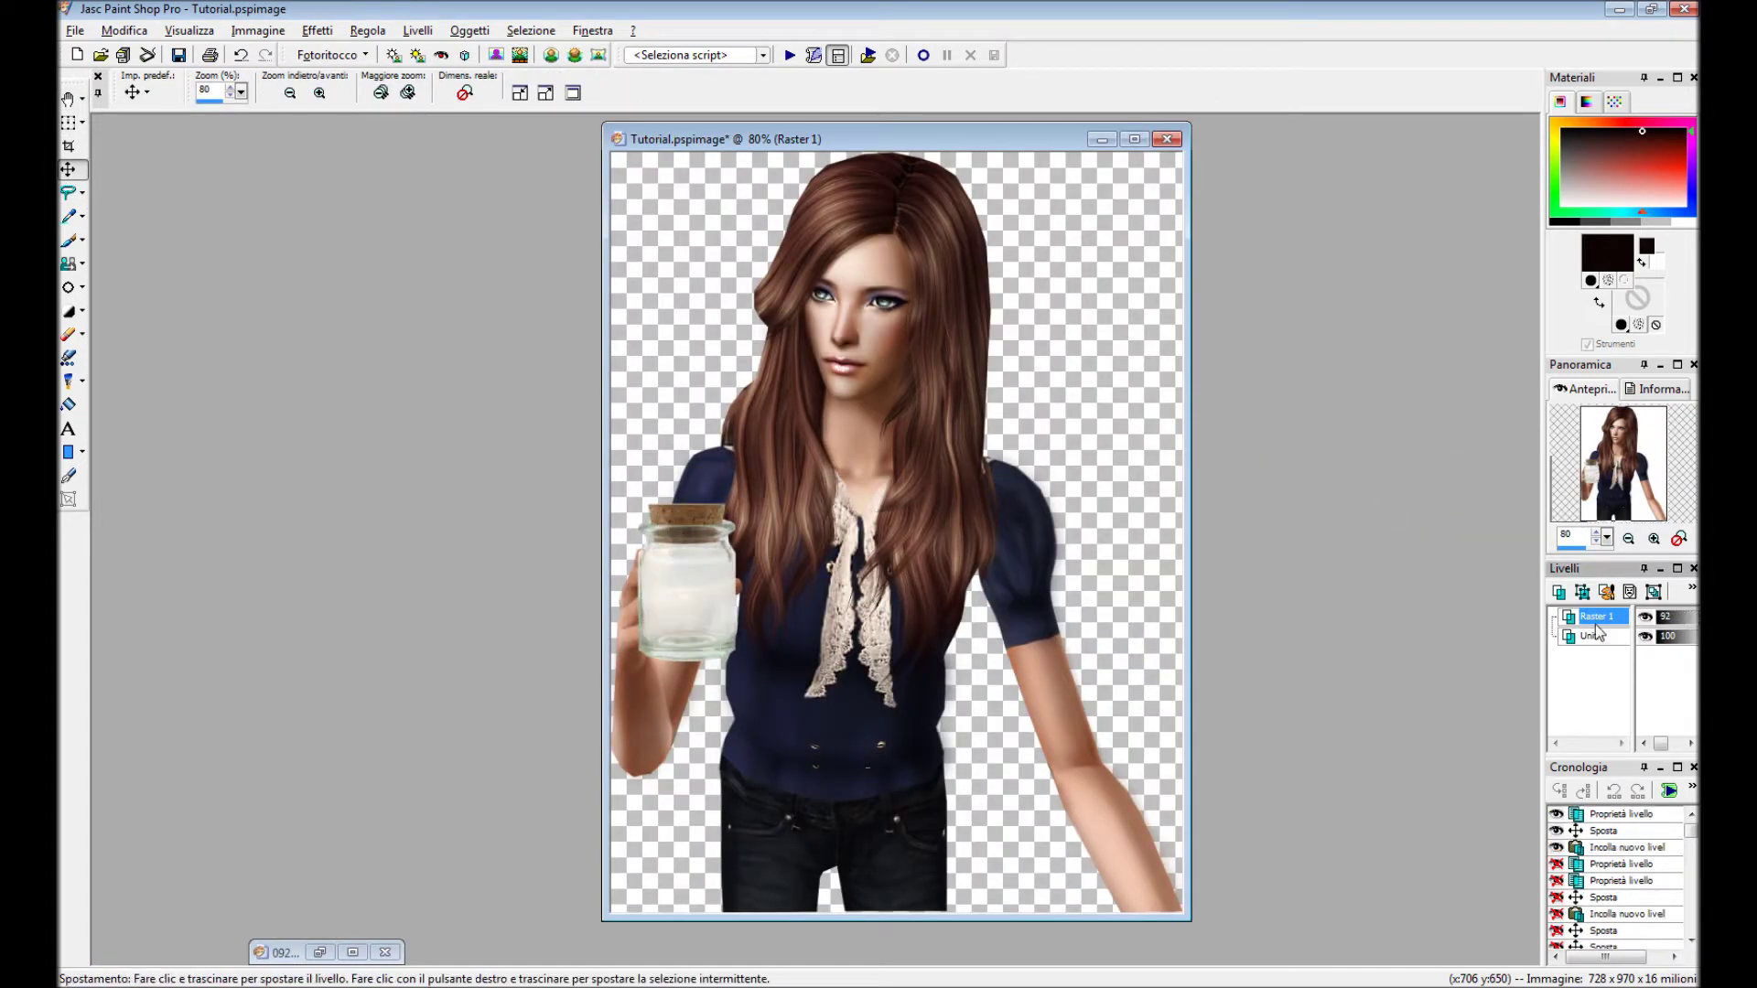
pyautogui.doubleClick(1597, 616)
pyautogui.click(849, 606)
pyautogui.moveTo(894, 257); pyautogui.dragTo(1236, 208)
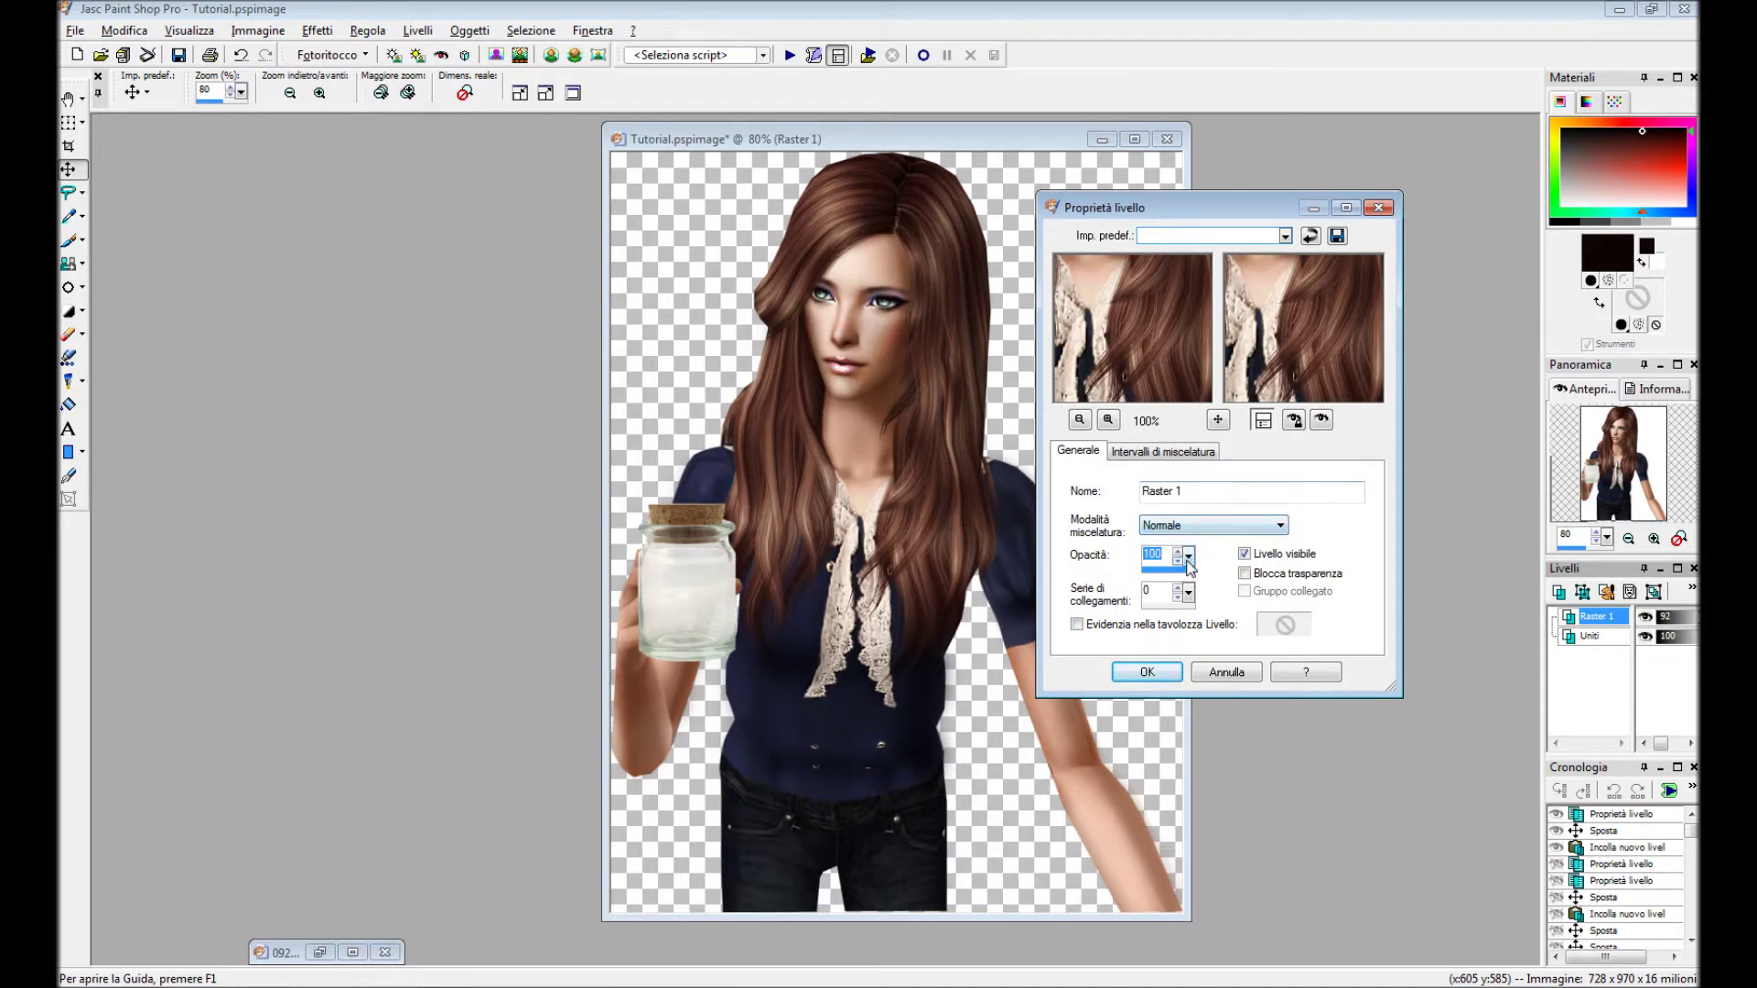
# Test Luce netta and Moltiplica, set Schiarisci at full opacity, then remove the jar layer.
pyautogui.click(1214, 525)
pyautogui.click(1208, 683)
pyautogui.moveTo(1188, 556); pyautogui.dragTo(1178, 557)
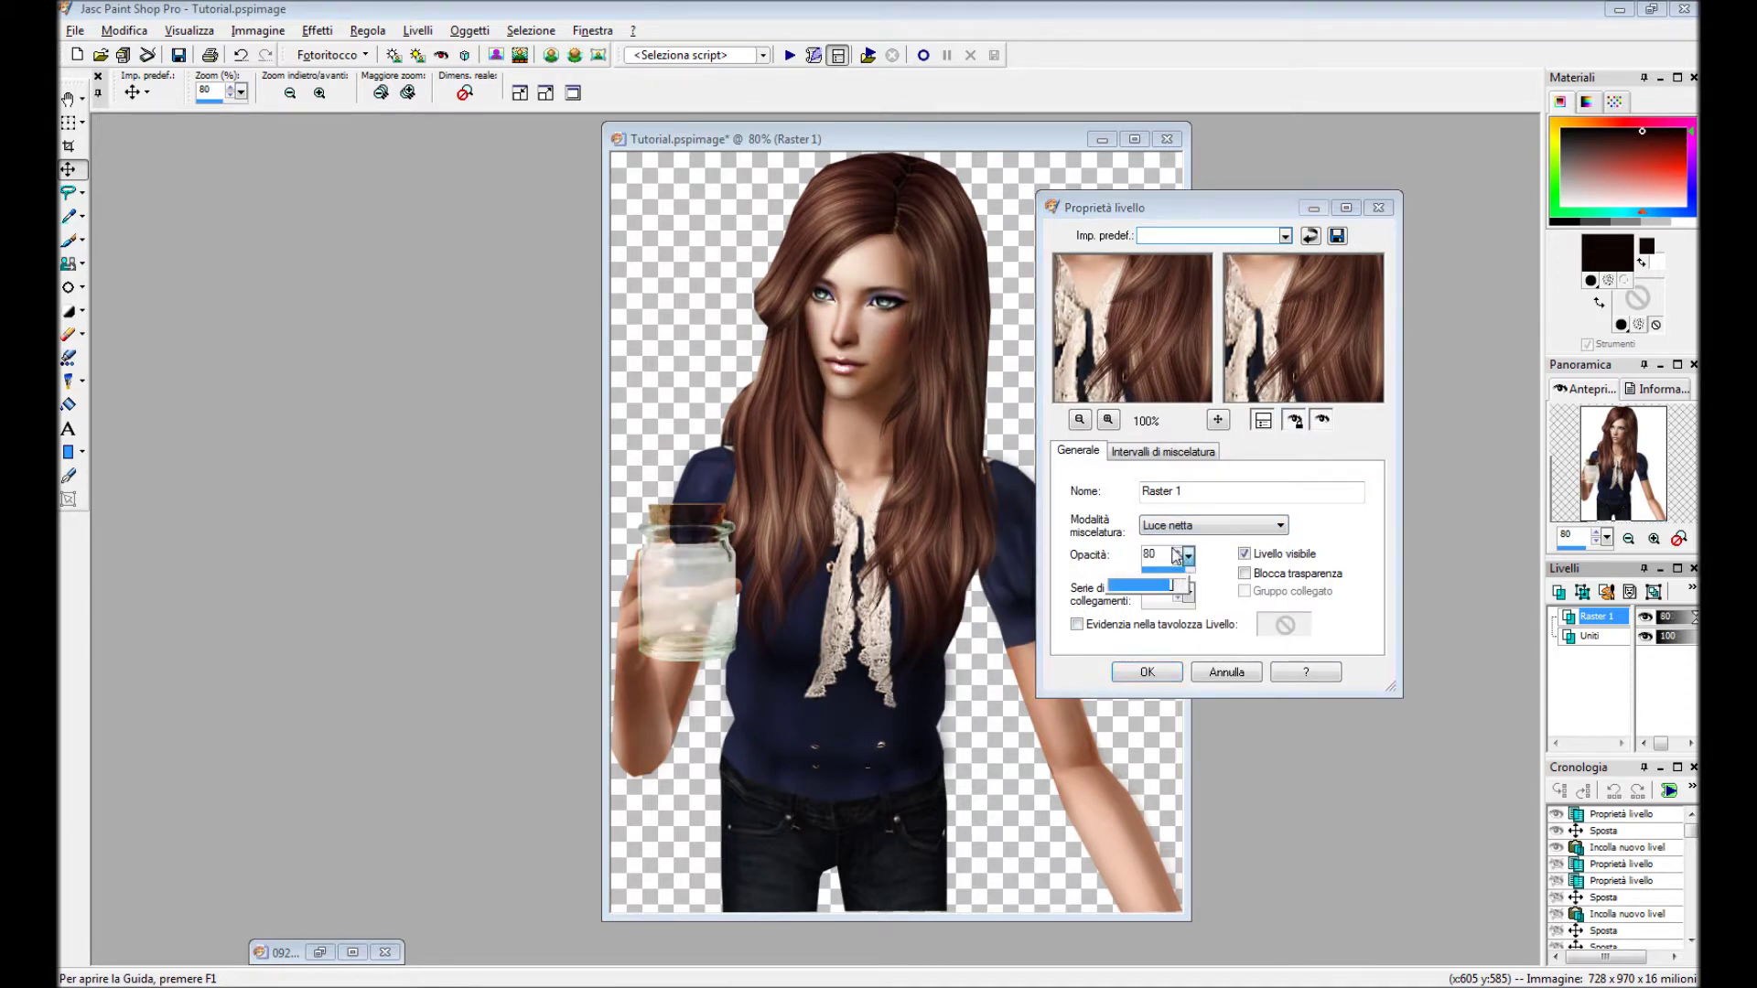
pyautogui.click(1214, 525)
pyautogui.click(1208, 631)
pyautogui.moveTo(1188, 556)
pyautogui.mouseDown()
pyautogui.moveTo(1236, 568)
pyautogui.moveTo(1153, 550)
pyautogui.mouseUp()
pyautogui.click(1210, 526)
pyautogui.click(1164, 568)
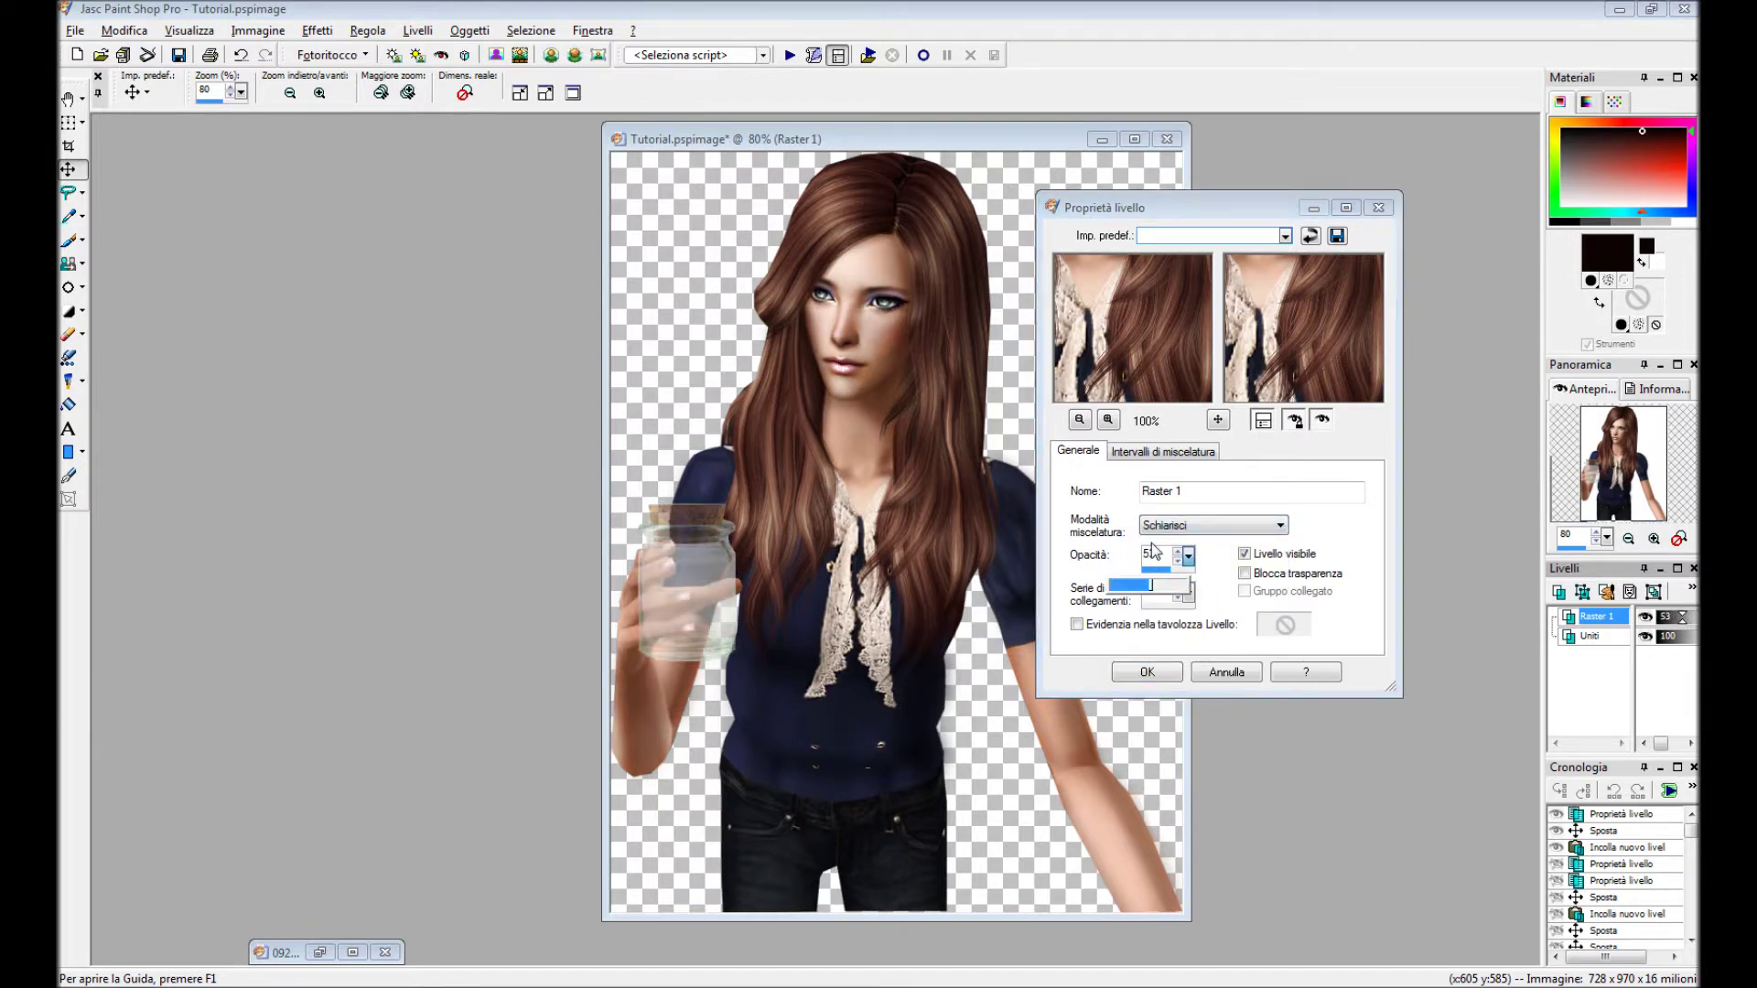
pyautogui.moveTo(1171, 550); pyautogui.dragTo(1186, 550)
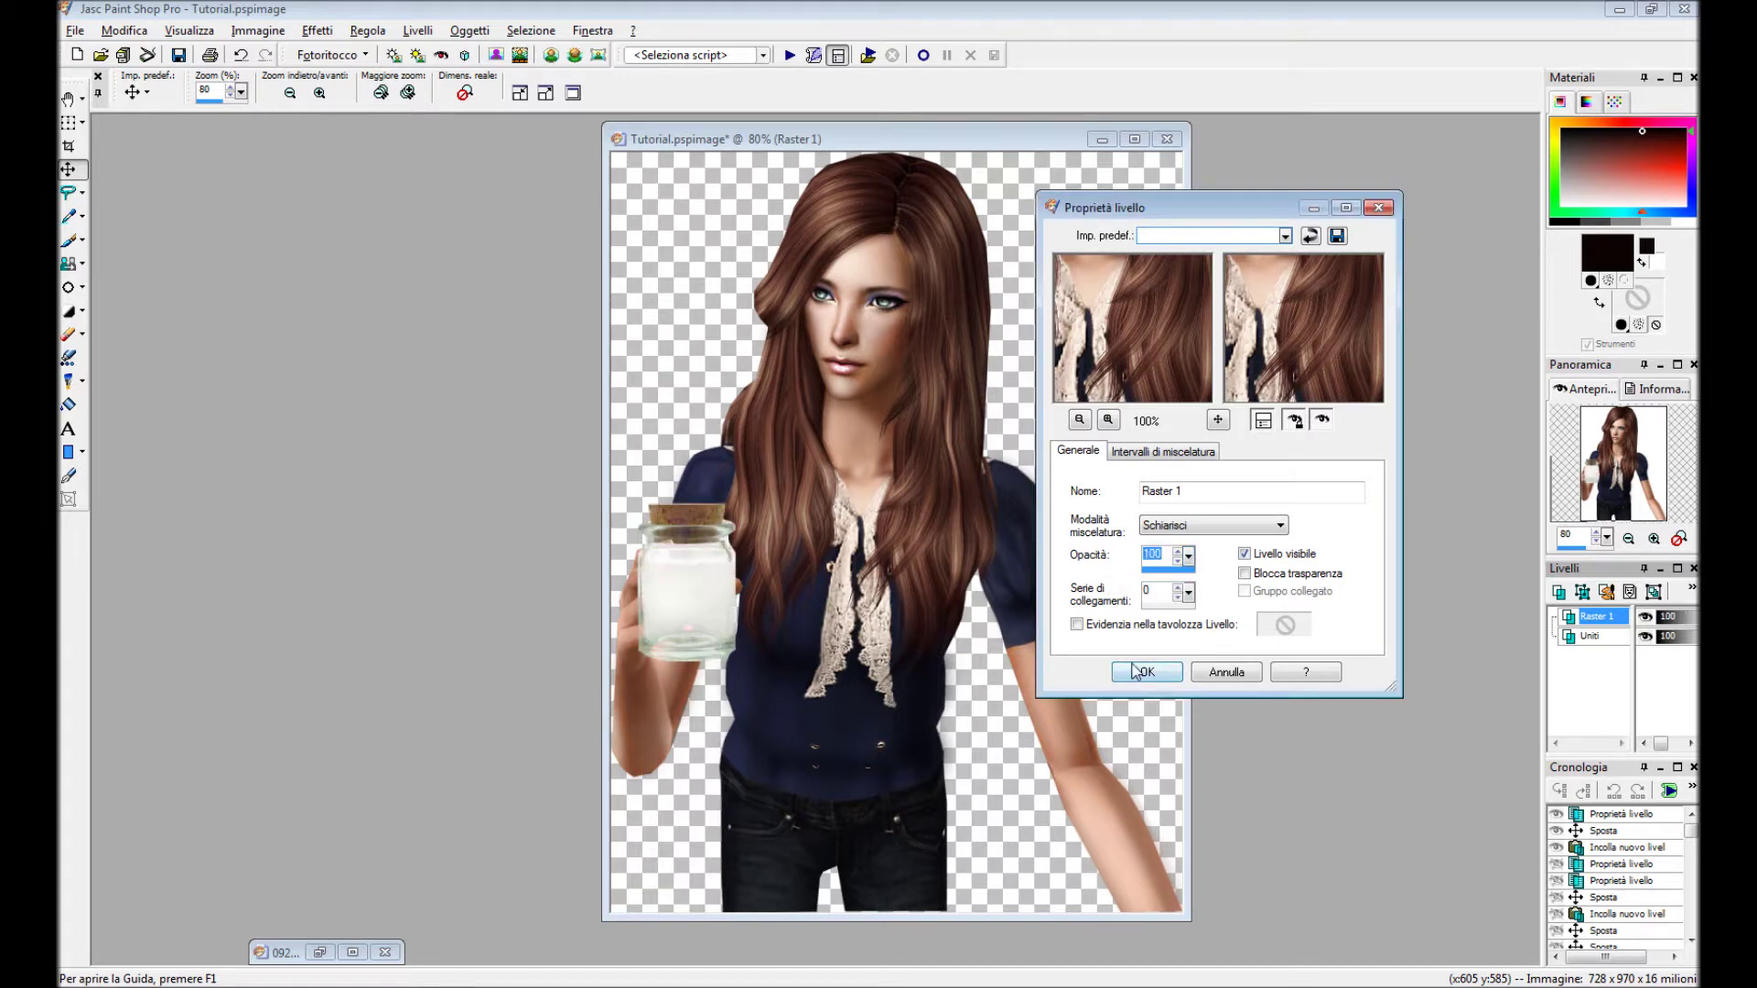
pyautogui.click(1146, 672)
pyautogui.click(1559, 865)
pyautogui.click(319, 951)
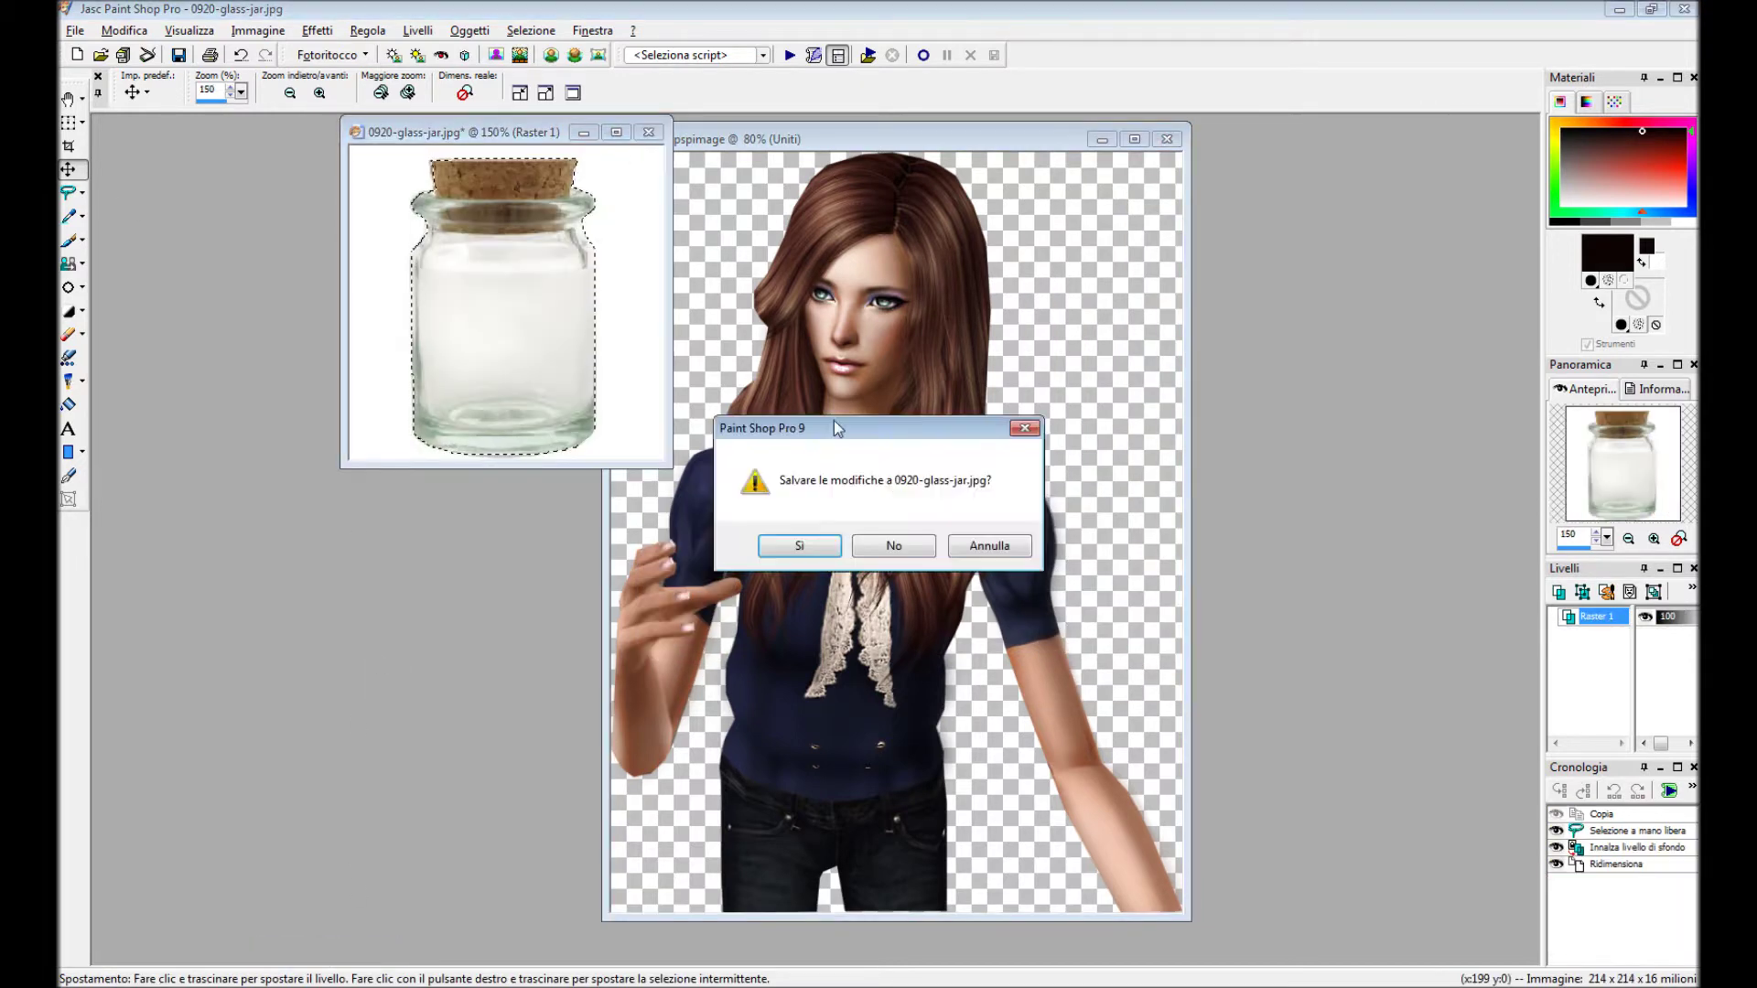
# Paste the jar as a new image and open the blue butterflies photo.
pyautogui.click(885, 541)
pyautogui.hotkey('ctrl', 'v')
pyautogui.hotkey('ctrl', 'o')
pyautogui.click(1271, 302)
pyautogui.press('Return')
pyautogui.press('-')
pyautogui.press('-')
pyautogui.press('-')
pyautogui.press('-')
pyautogui.press('+')
# Shrink the butterflies photo, then outline and copy the top-left blue butterfly.
pyautogui.click(258, 30)
pyautogui.click(330, 226)
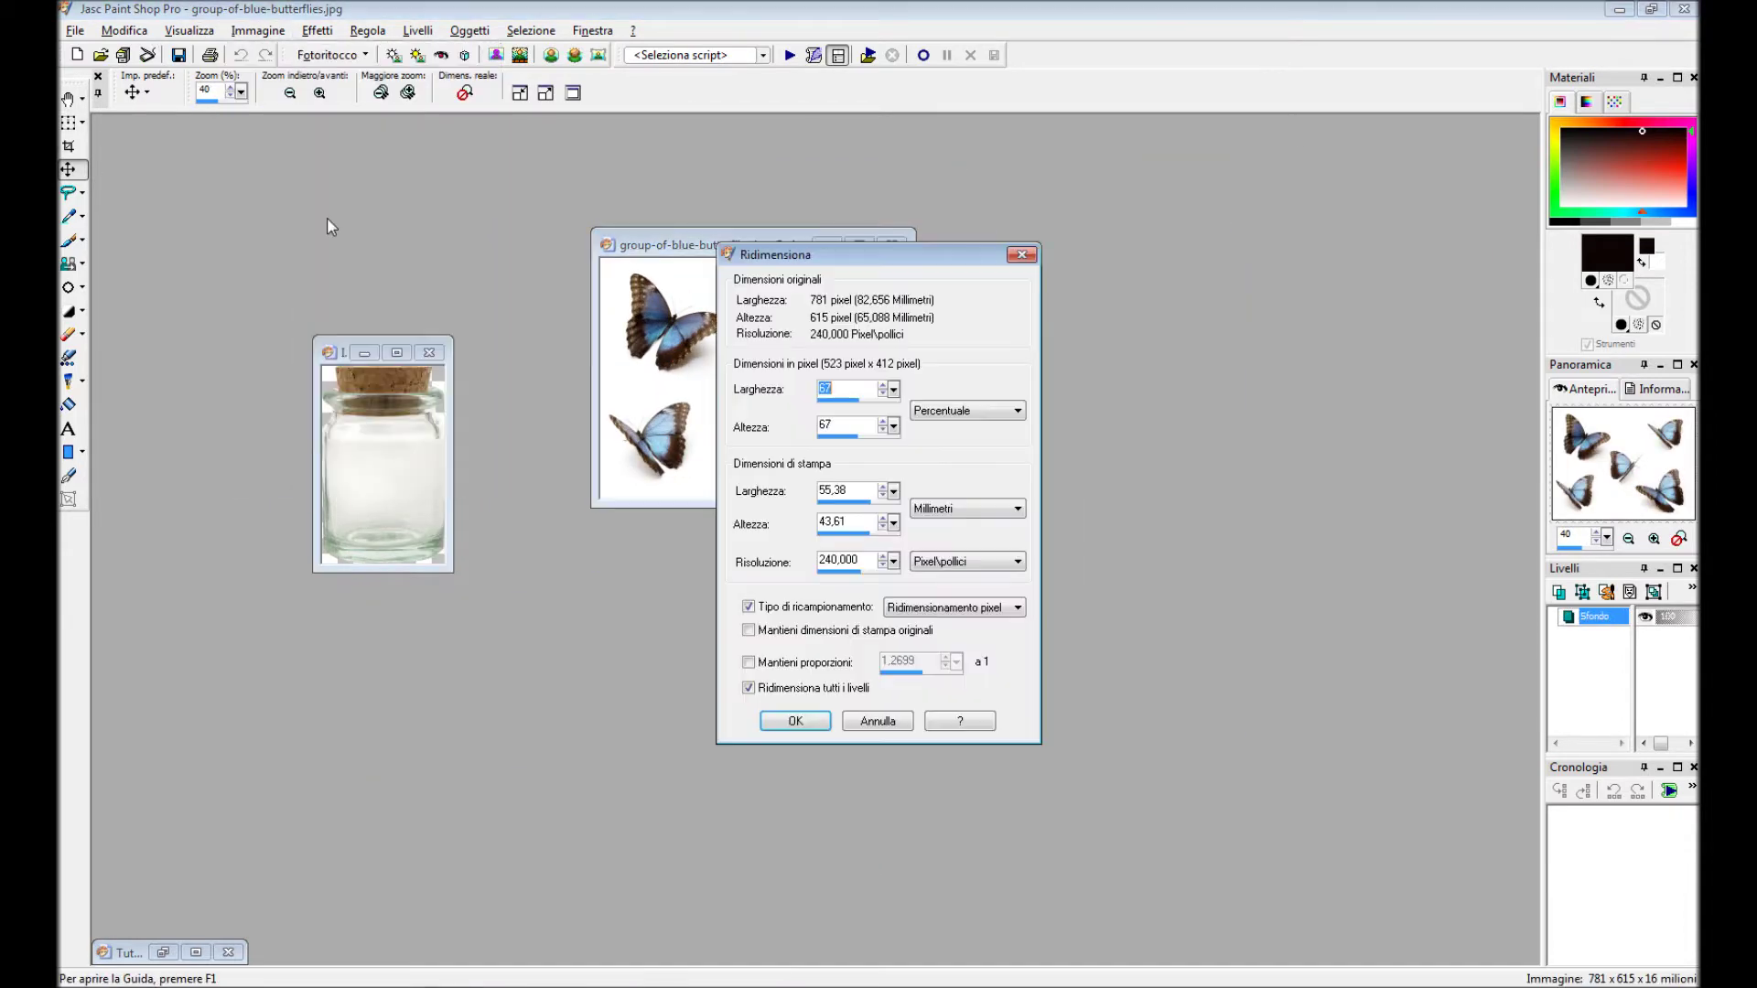
pyautogui.press('Return')
pyautogui.click(69, 192)
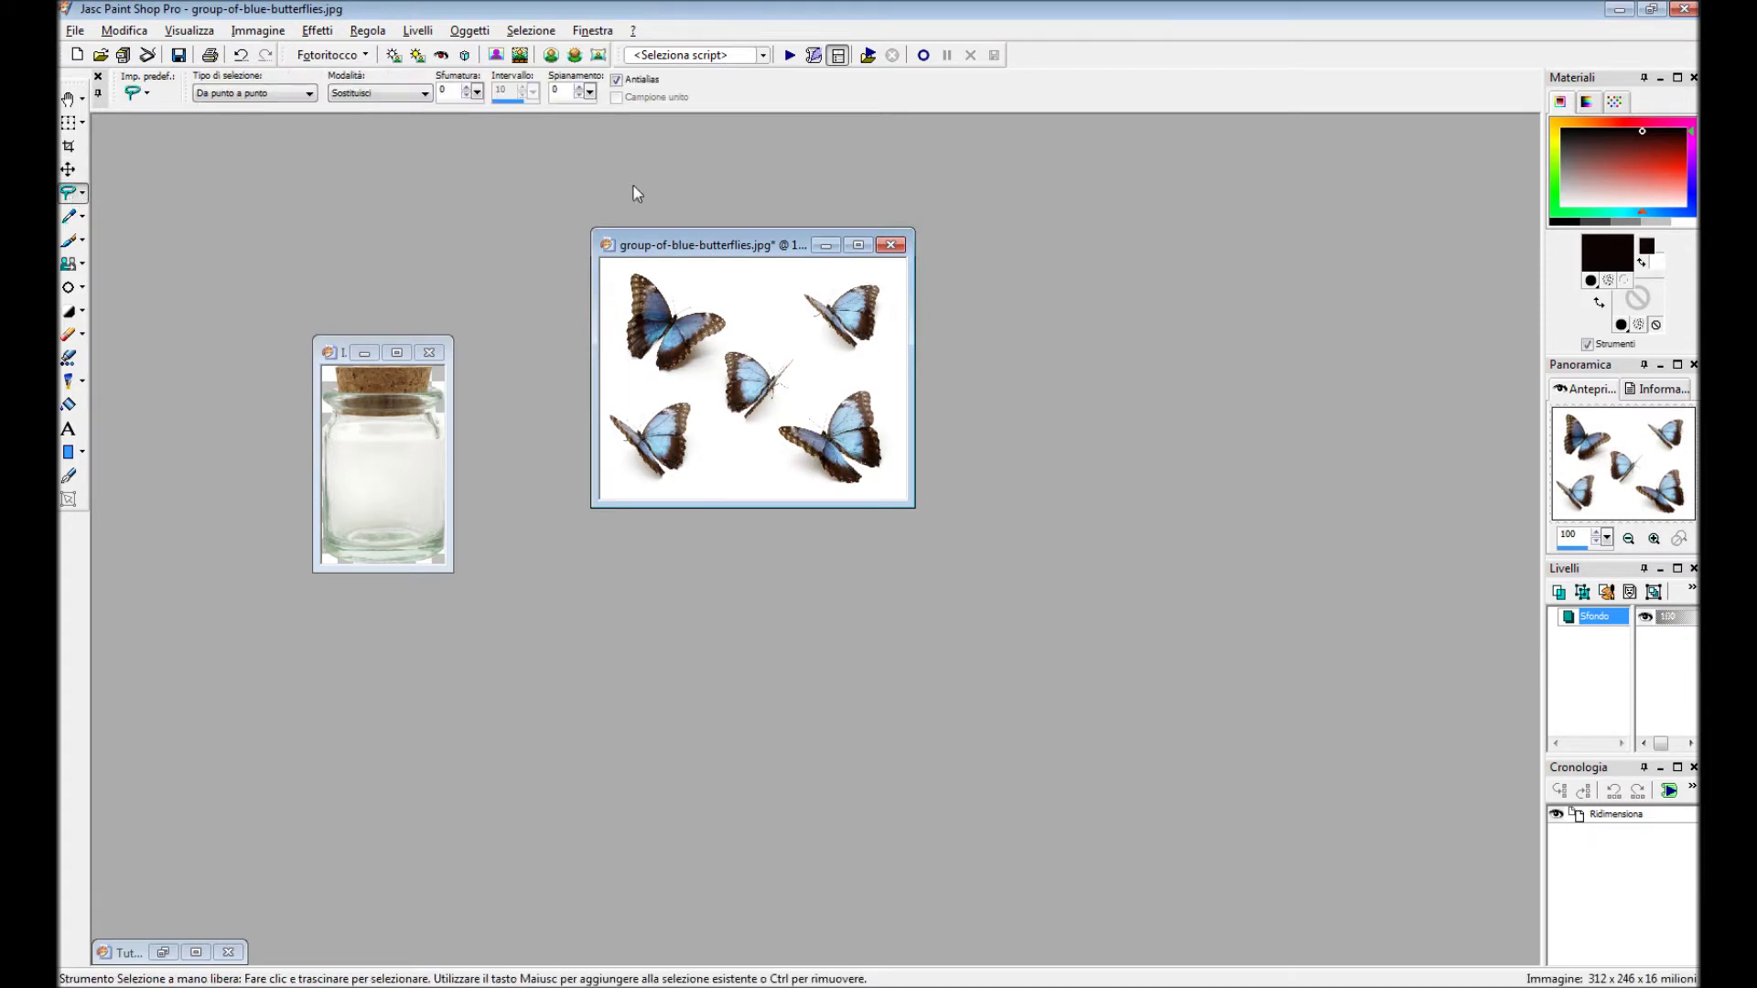
pyautogui.press('+')
pyautogui.press('+')
pyautogui.moveTo(641, 286); pyautogui.dragTo(655, 529)
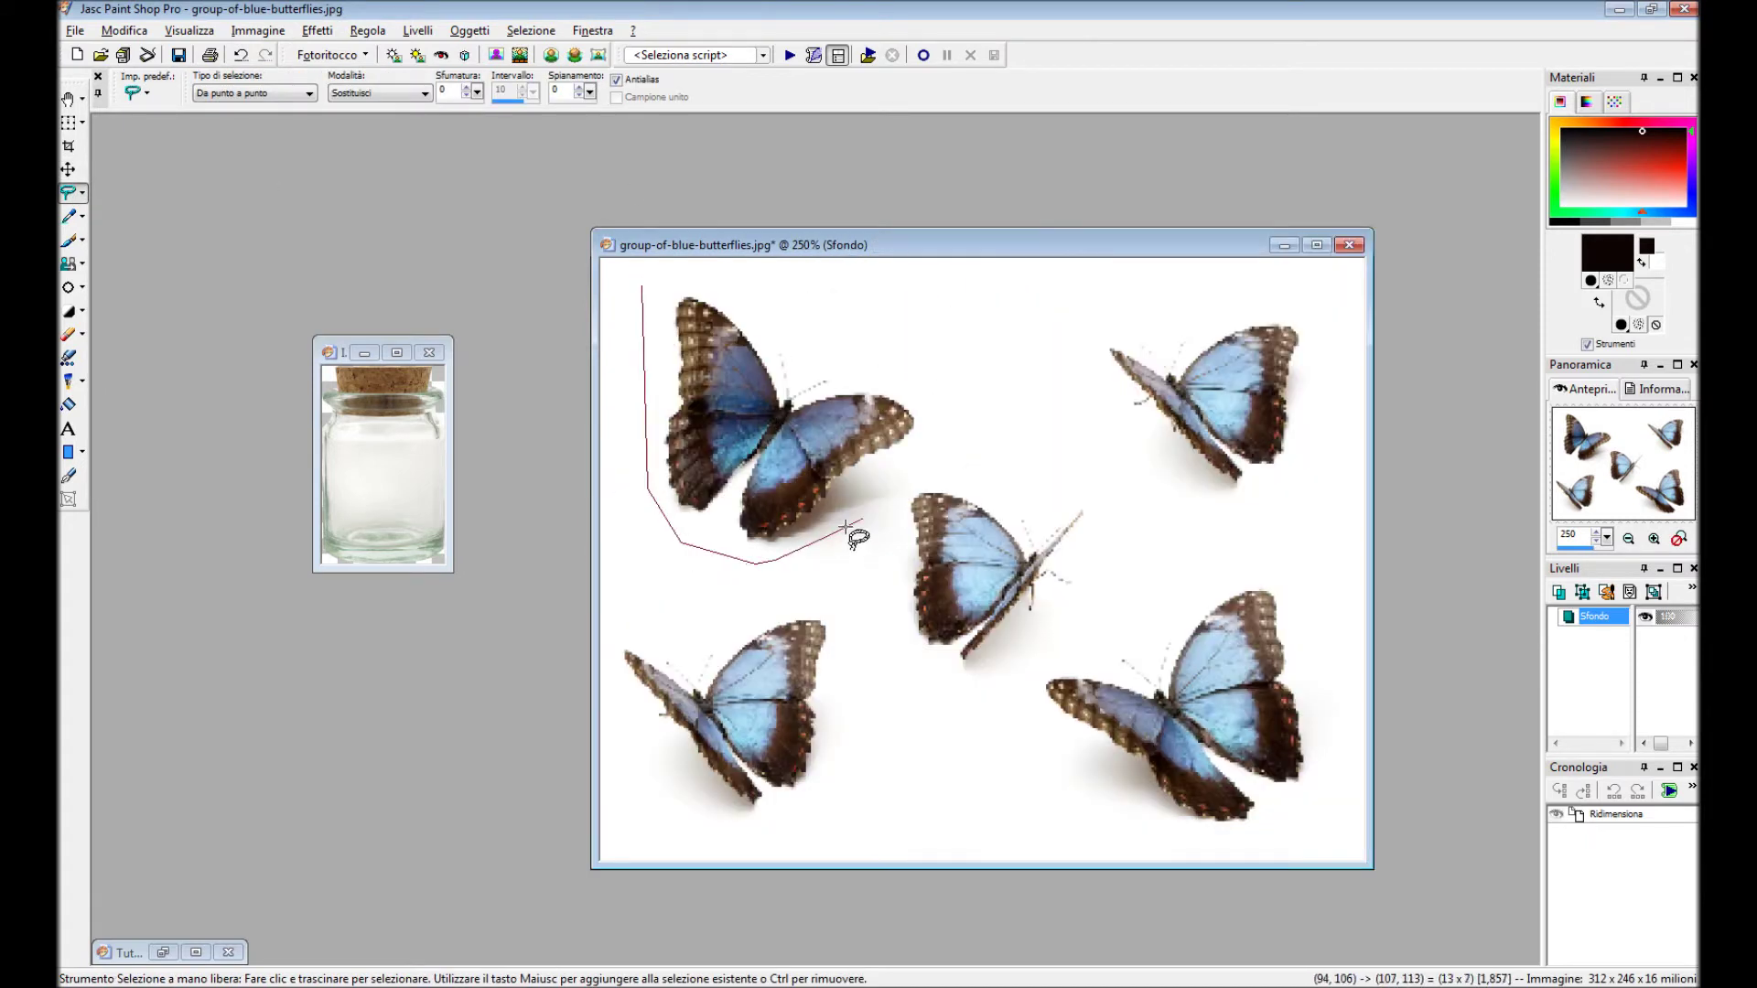
pyautogui.doubleClick(877, 325)
pyautogui.hotkey('ctrl', 'c')
pyautogui.hotkey('ctrl', 'd')
# Close the butterflies photo without saving.
pyautogui.click(1349, 245)
pyautogui.click(918, 546)
pyautogui.press('a')
pyautogui.rightClick(386, 439)
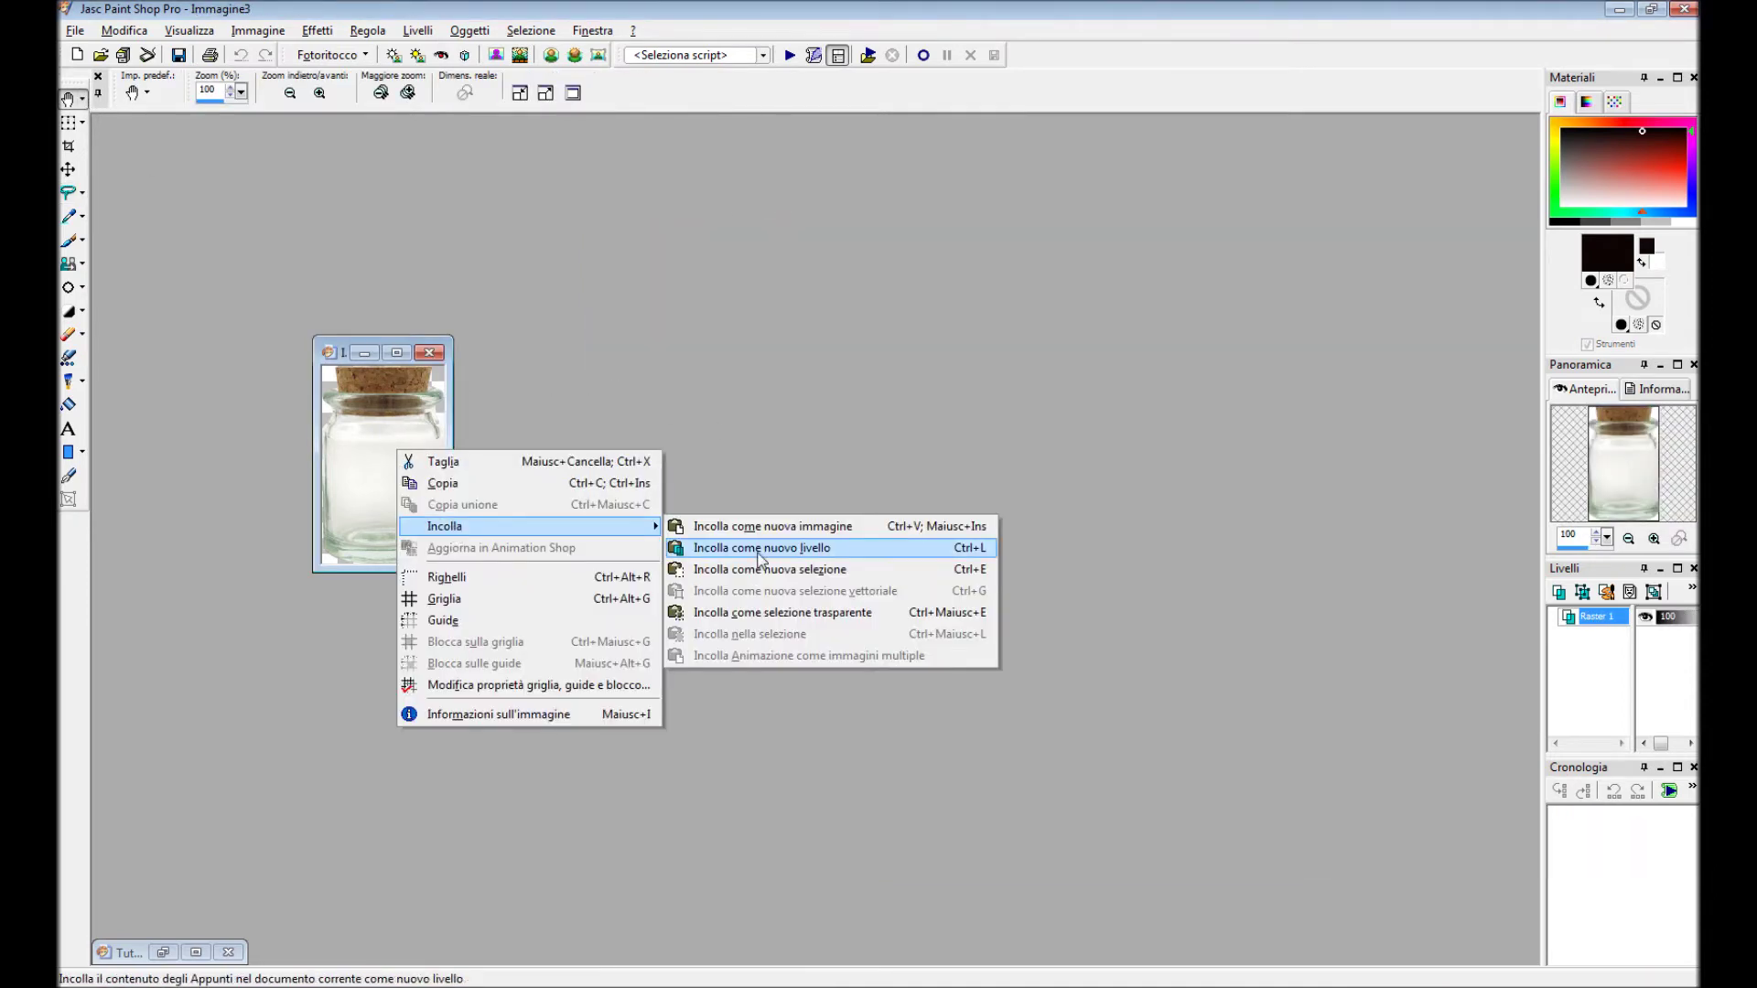
# Paste the butterfly into the jar image as a new layer and erase white below its wing.
pyautogui.click(847, 557)
pyautogui.press('+')
pyautogui.press('+')
pyautogui.press('x')
pyautogui.press('+')
pyautogui.press('+')
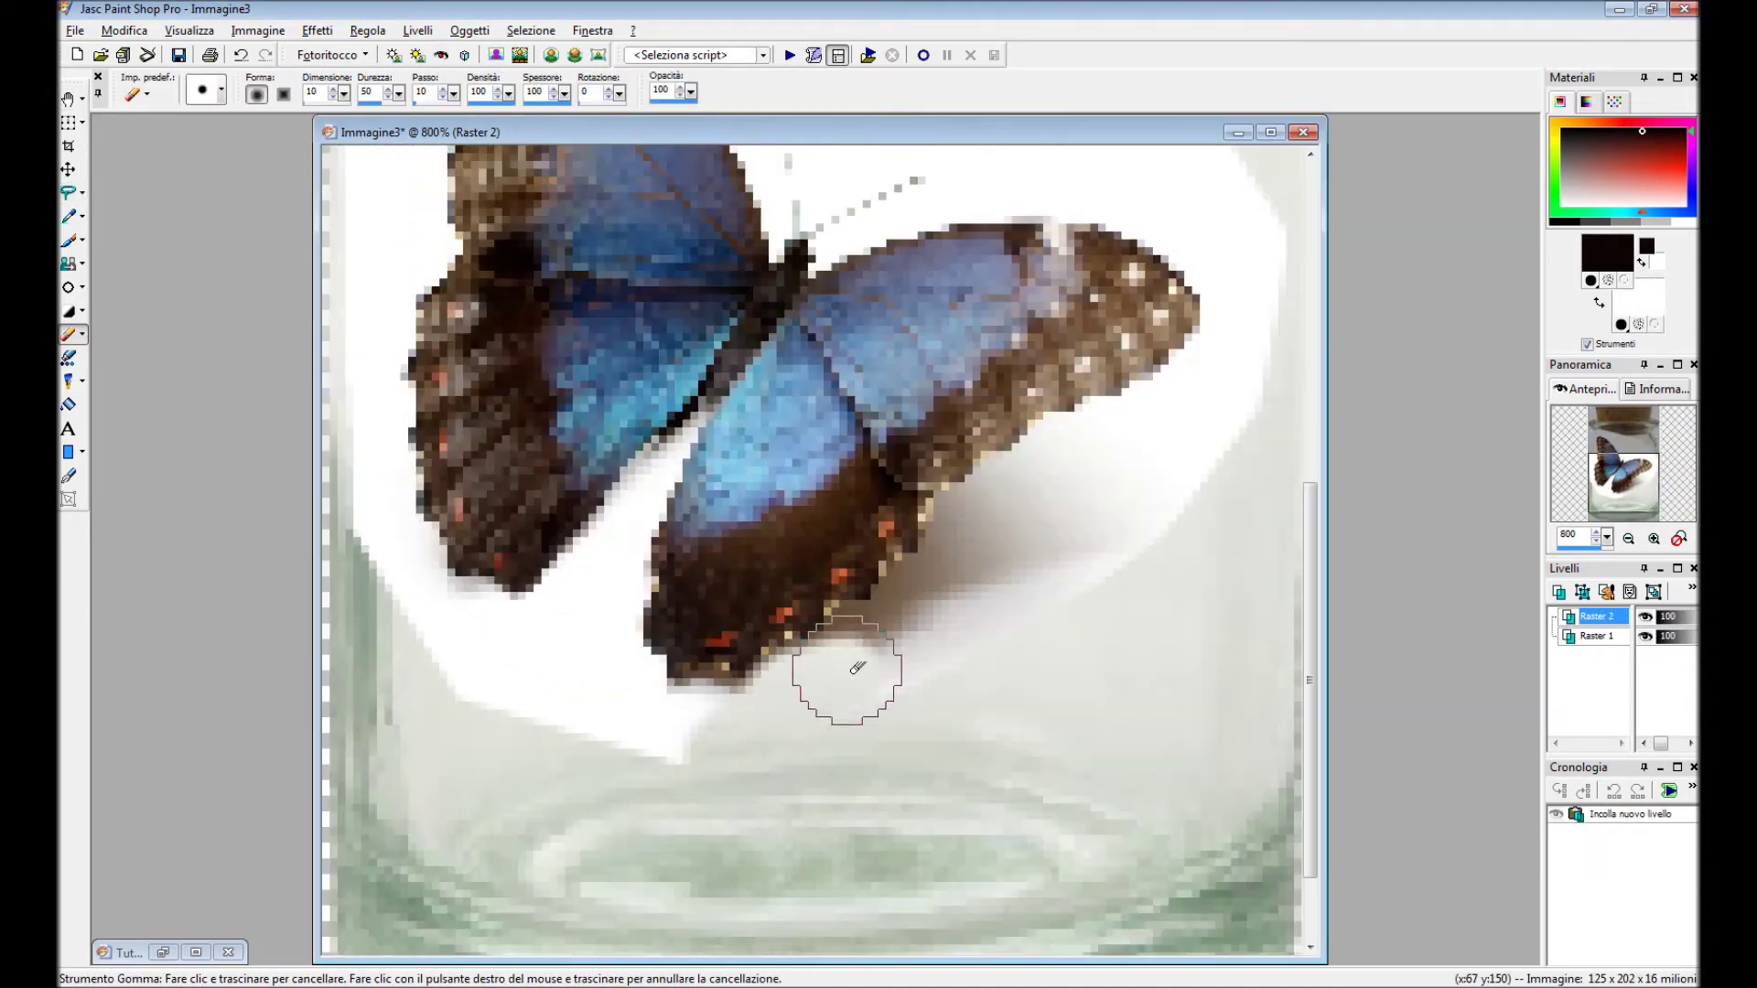
pyautogui.moveTo(728, 752); pyautogui.dragTo(1059, 510)
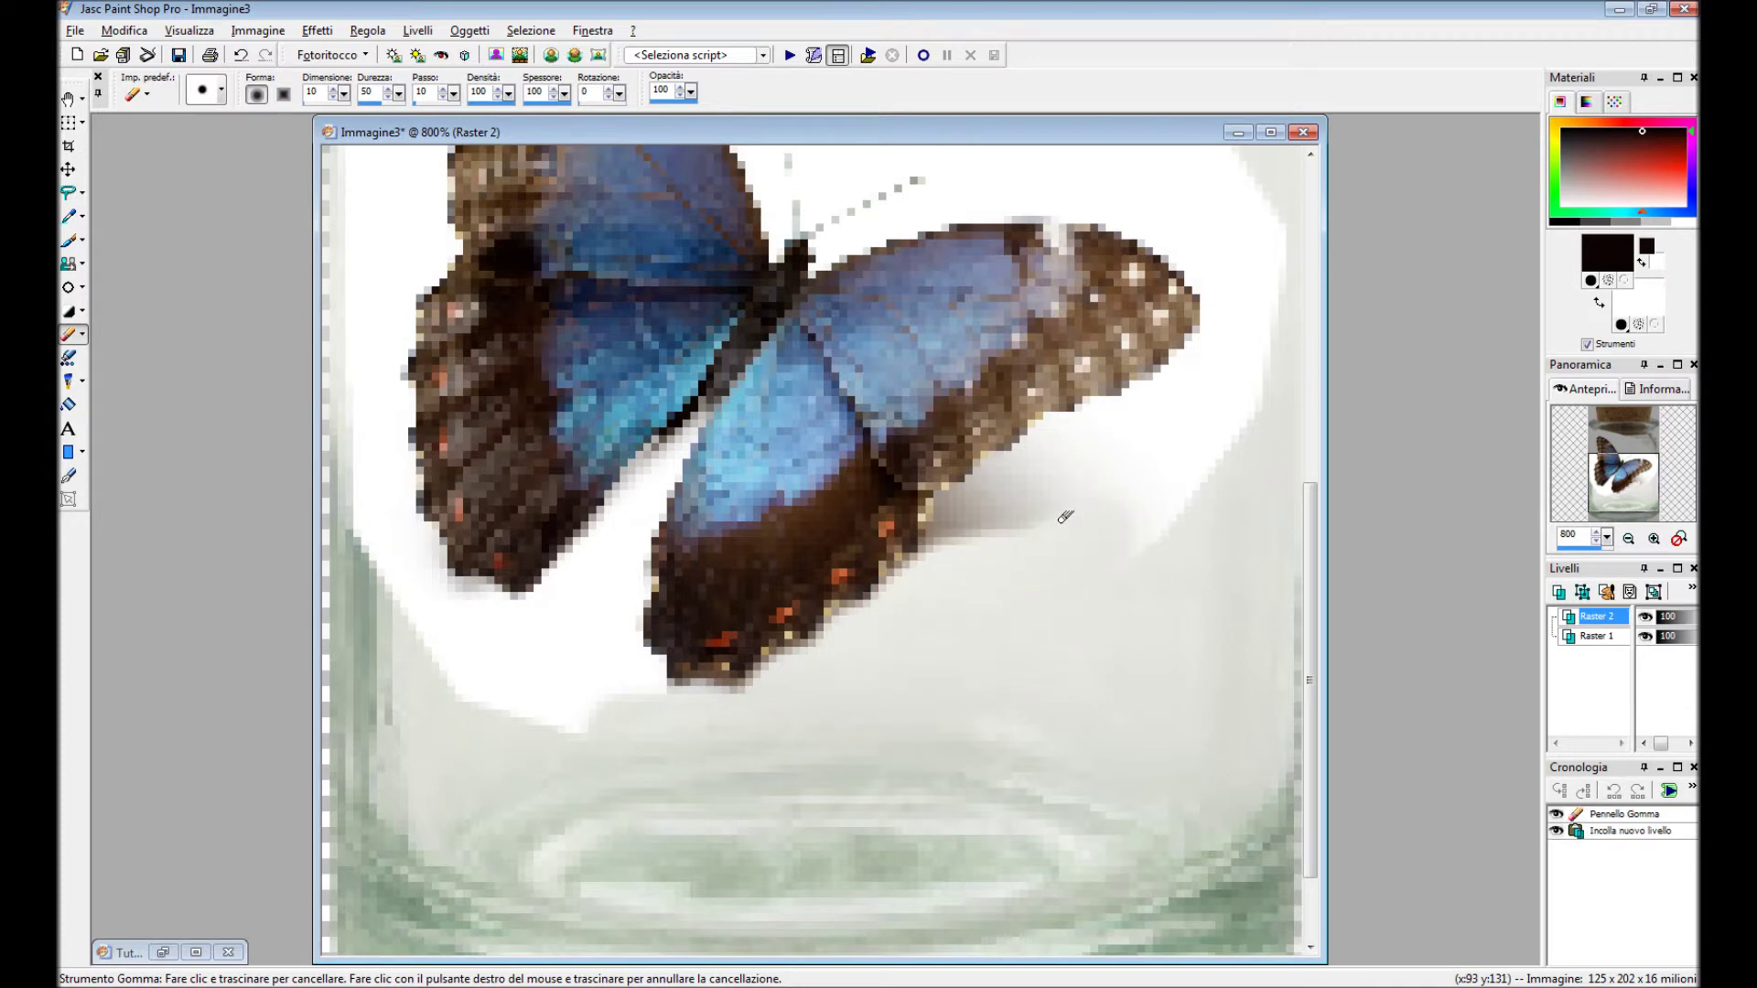
pyautogui.scroll(2, 1007, 614)
pyautogui.press('-')
# Erase the remaining white around the butterfly and along the jar's top and left wall.
pyautogui.moveTo(1024, 288); pyautogui.dragTo(432, 951)
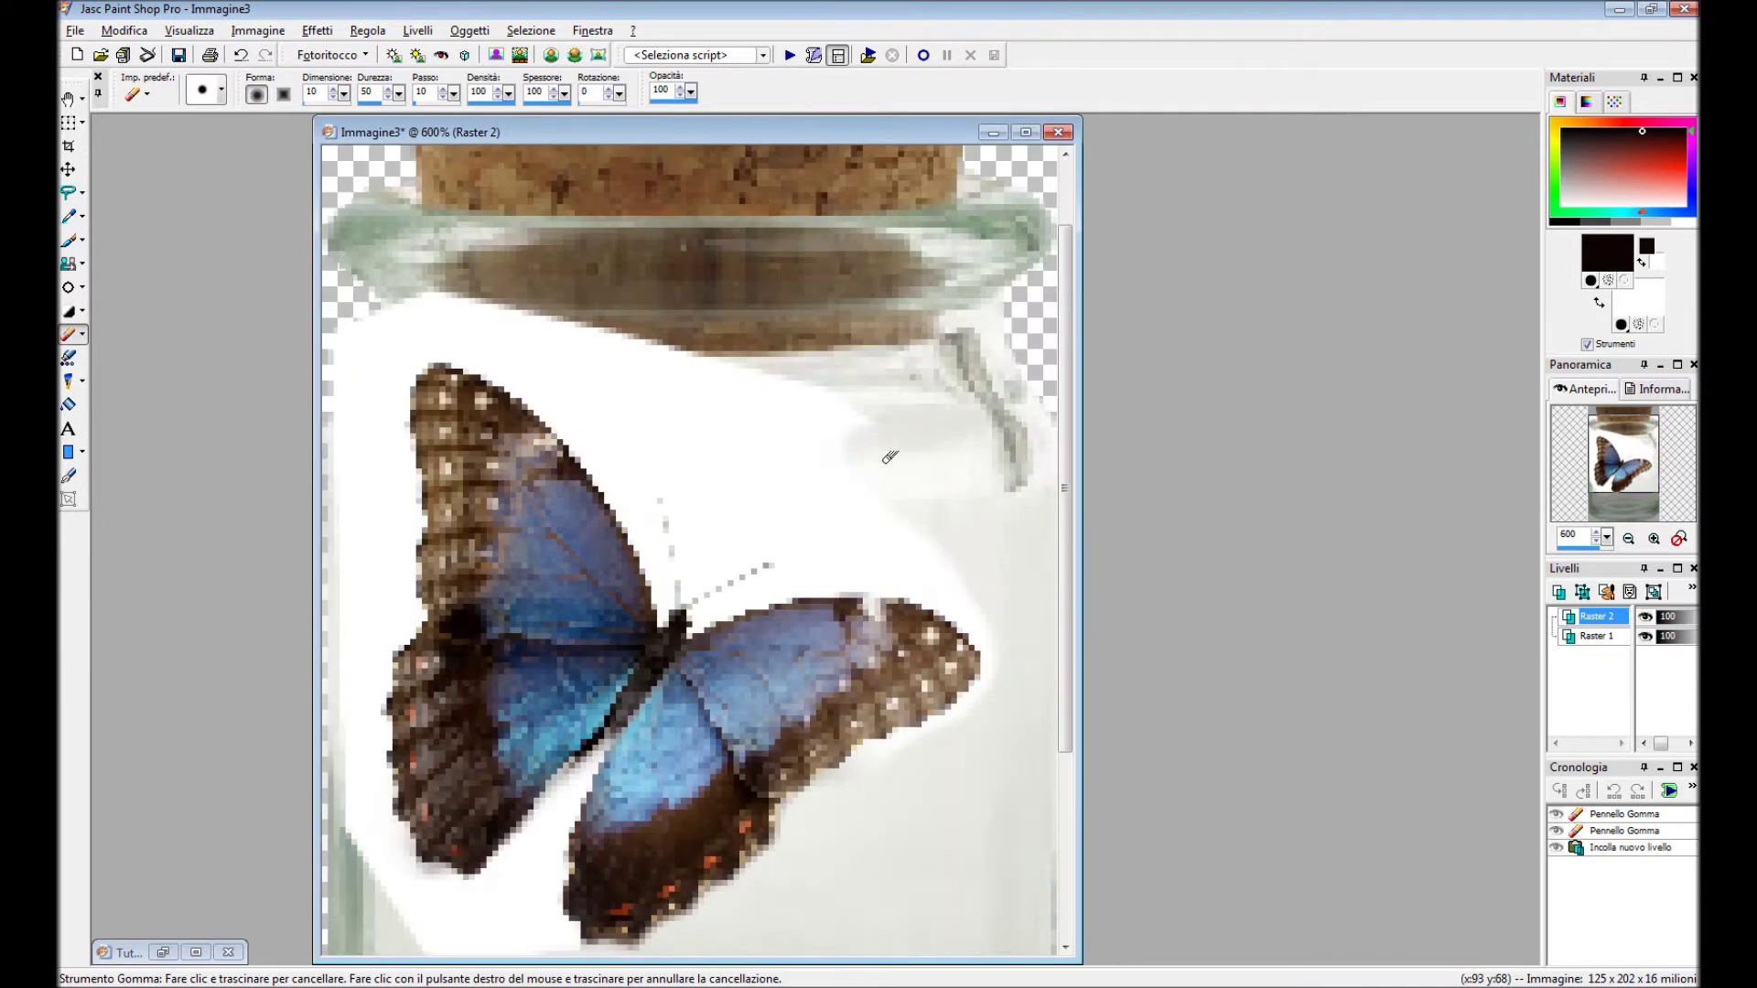
pyautogui.scroll(1, 432, 952)
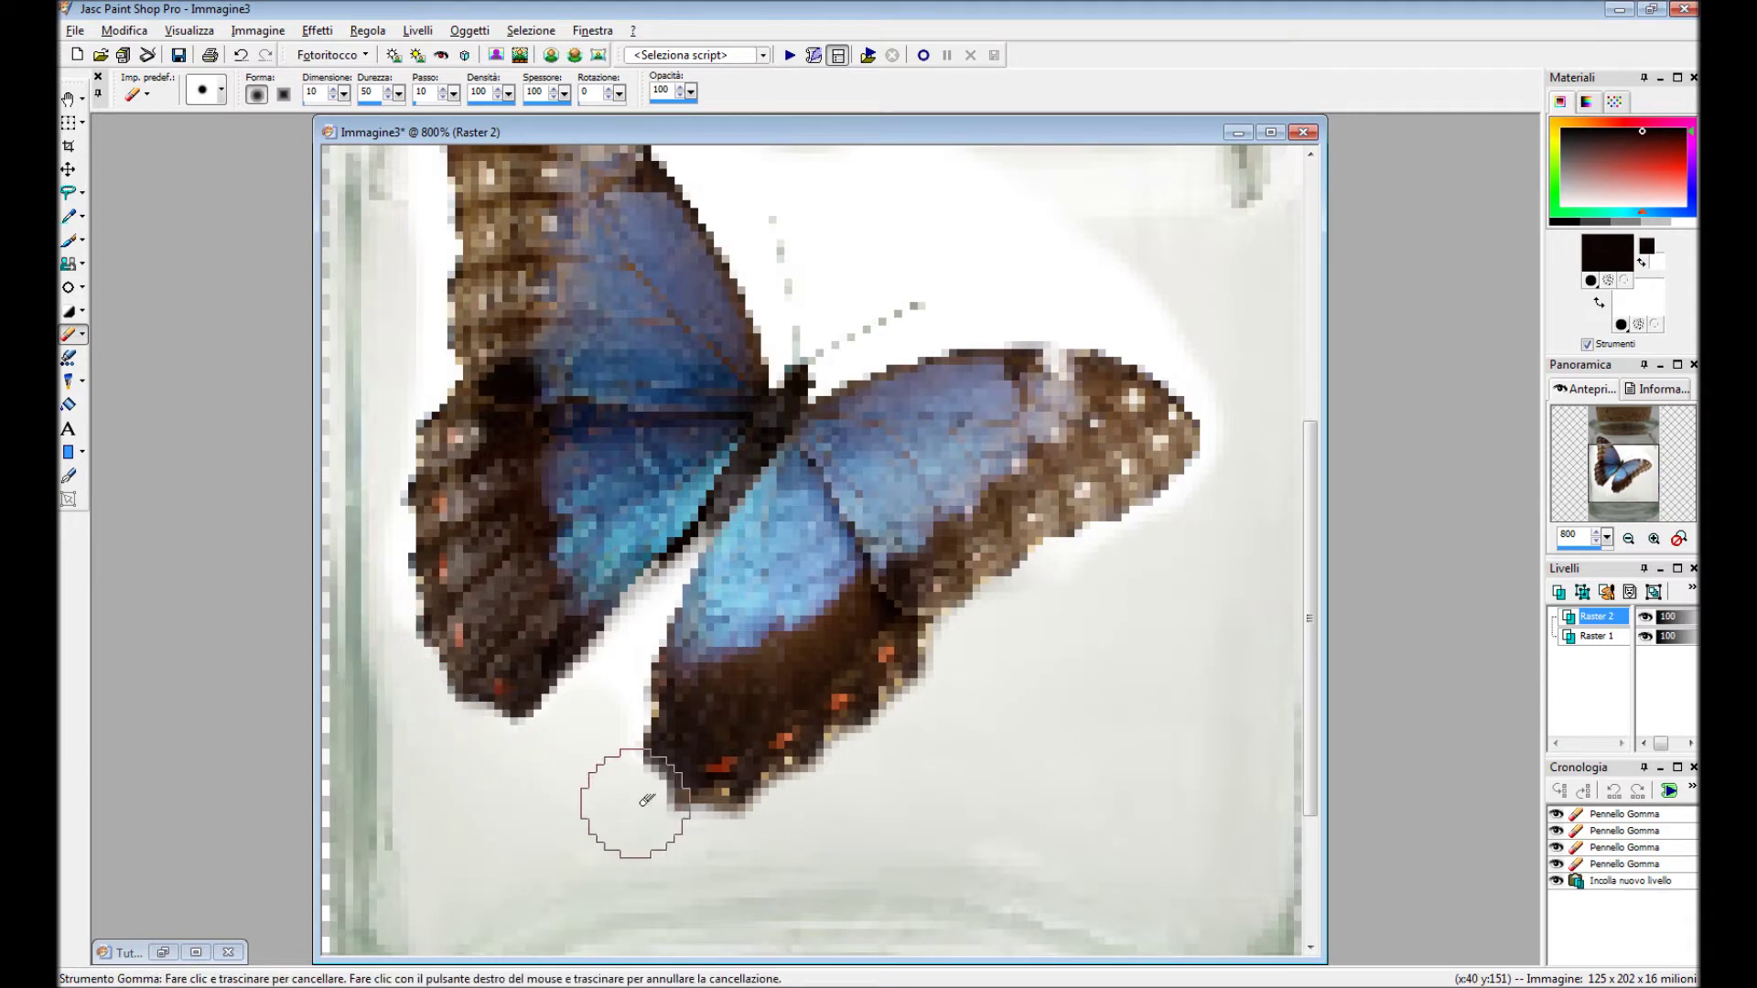
pyautogui.moveTo(646, 799); pyautogui.dragTo(604, 718)
pyautogui.scroll(1, 901, 656)
pyautogui.moveTo(1190, 559); pyautogui.dragTo(1144, 366)
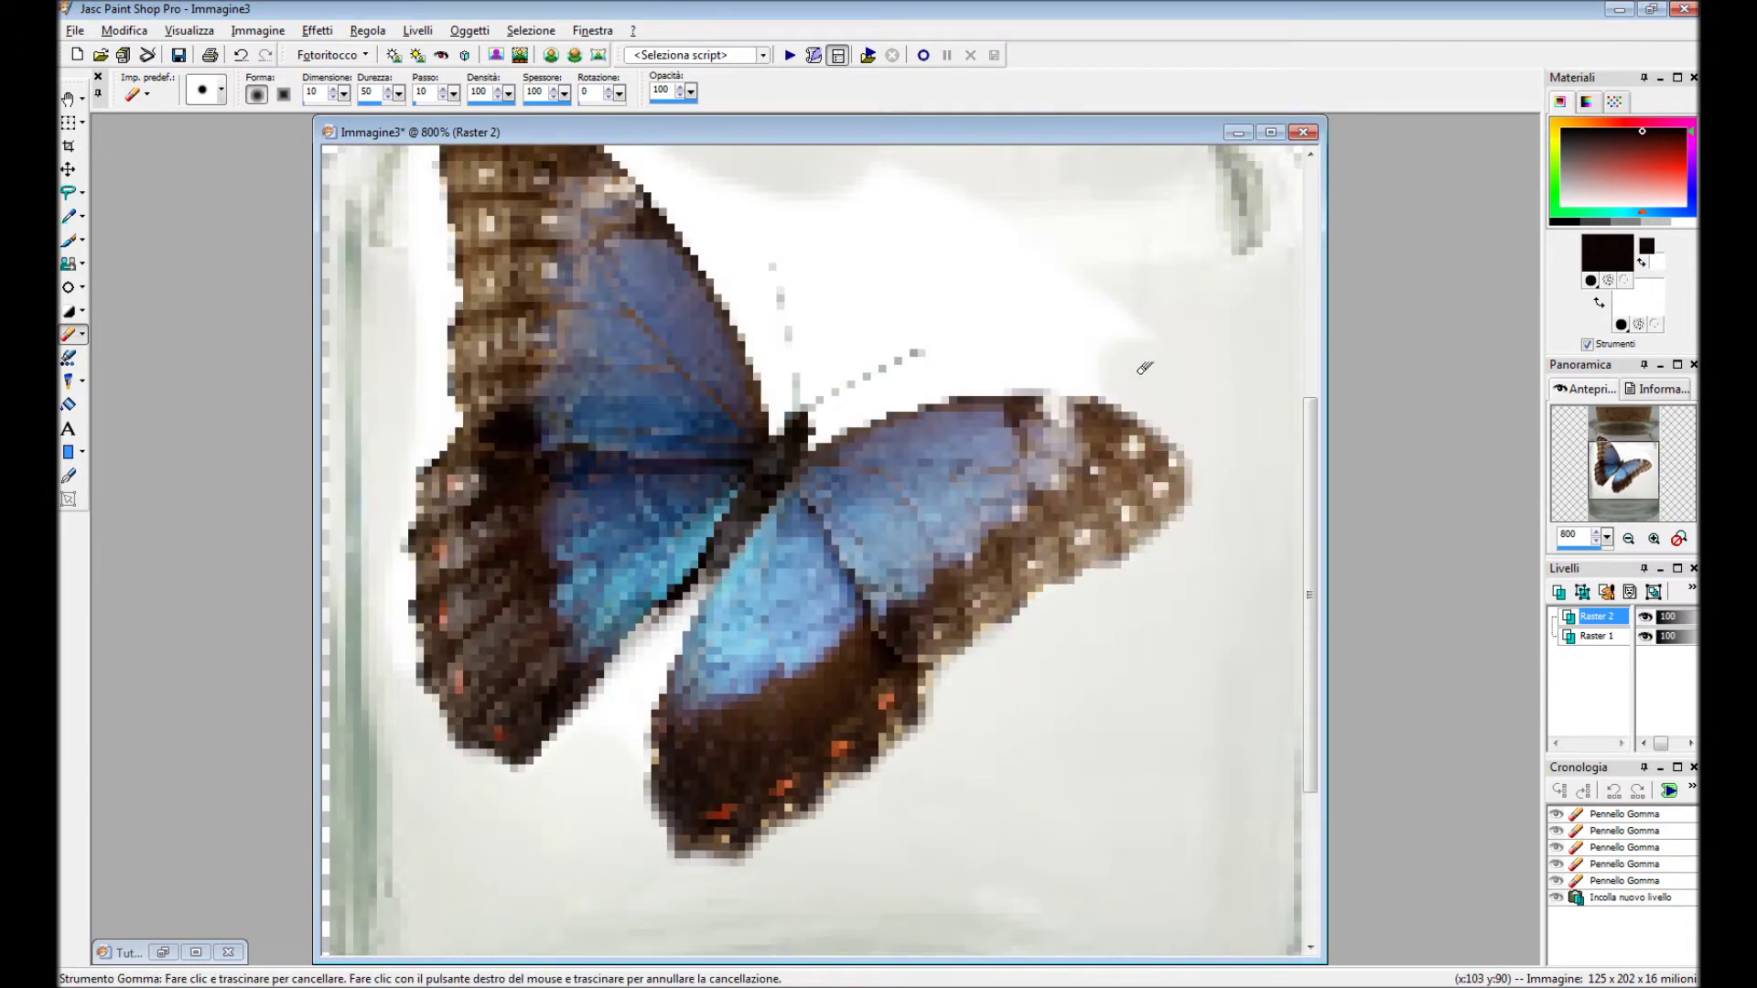
pyautogui.scroll(-1, 1144, 366)
pyautogui.moveTo(685, 464); pyautogui.dragTo(627, 455)
pyautogui.scroll(1, 628, 455)
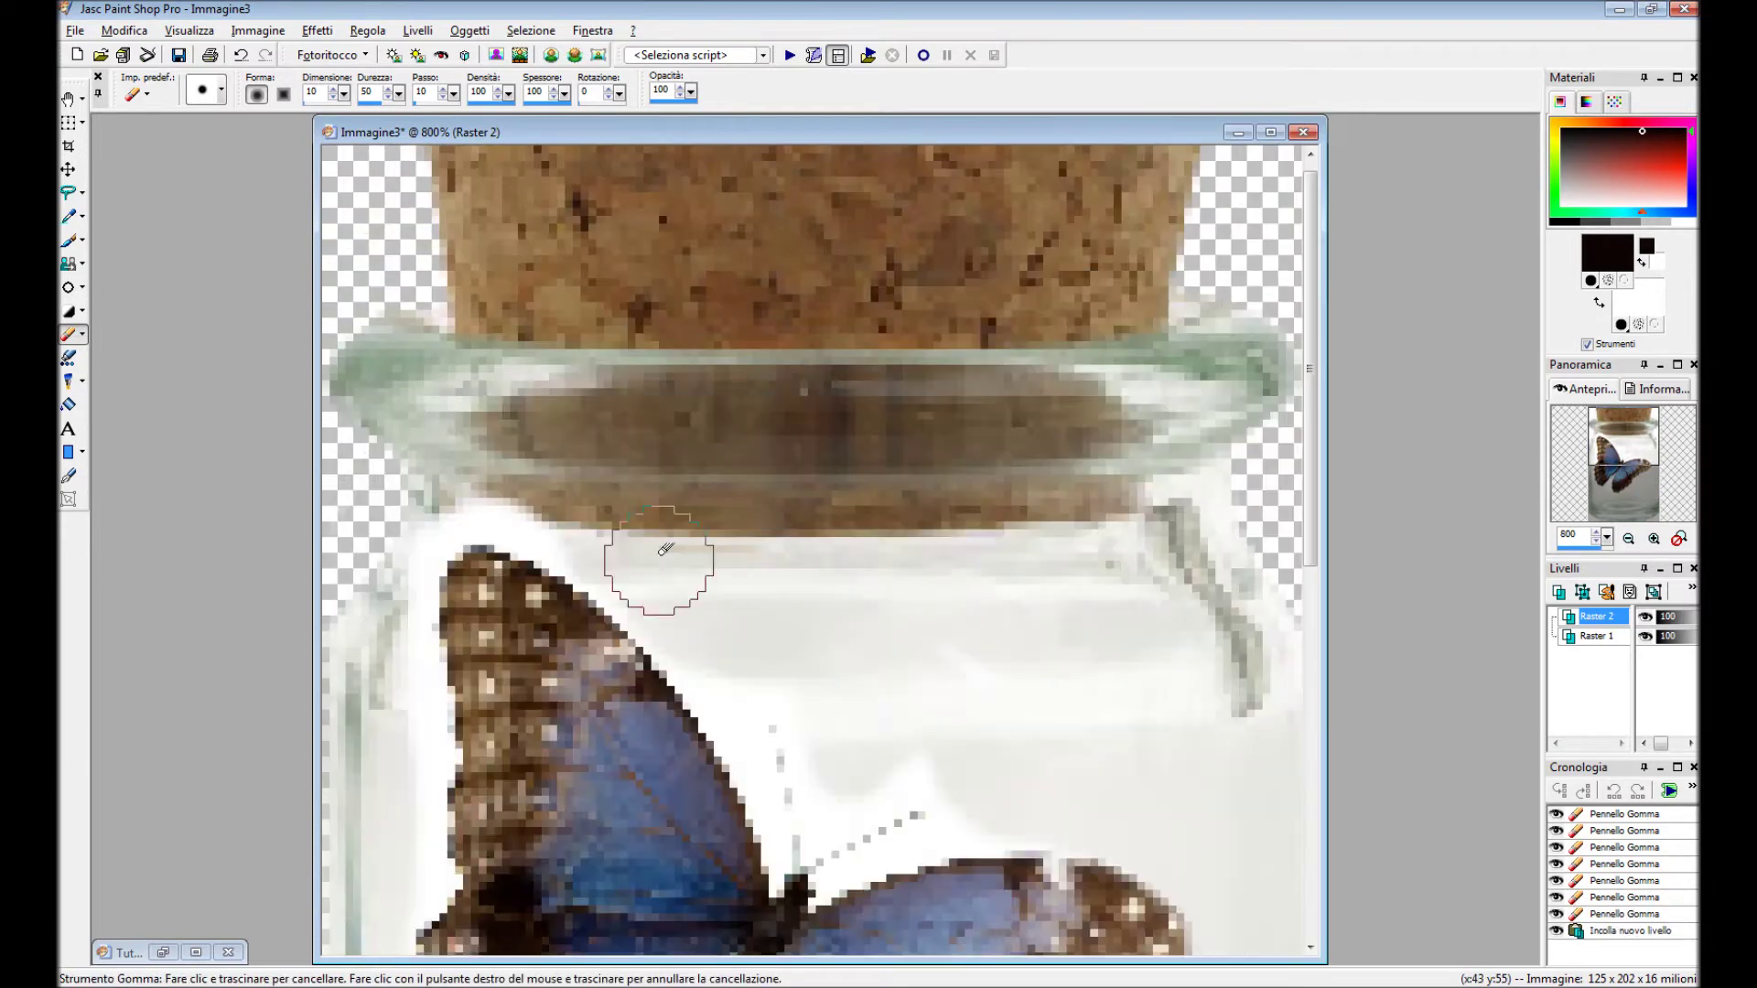
pyautogui.moveTo(567, 514); pyautogui.dragTo(403, 562)
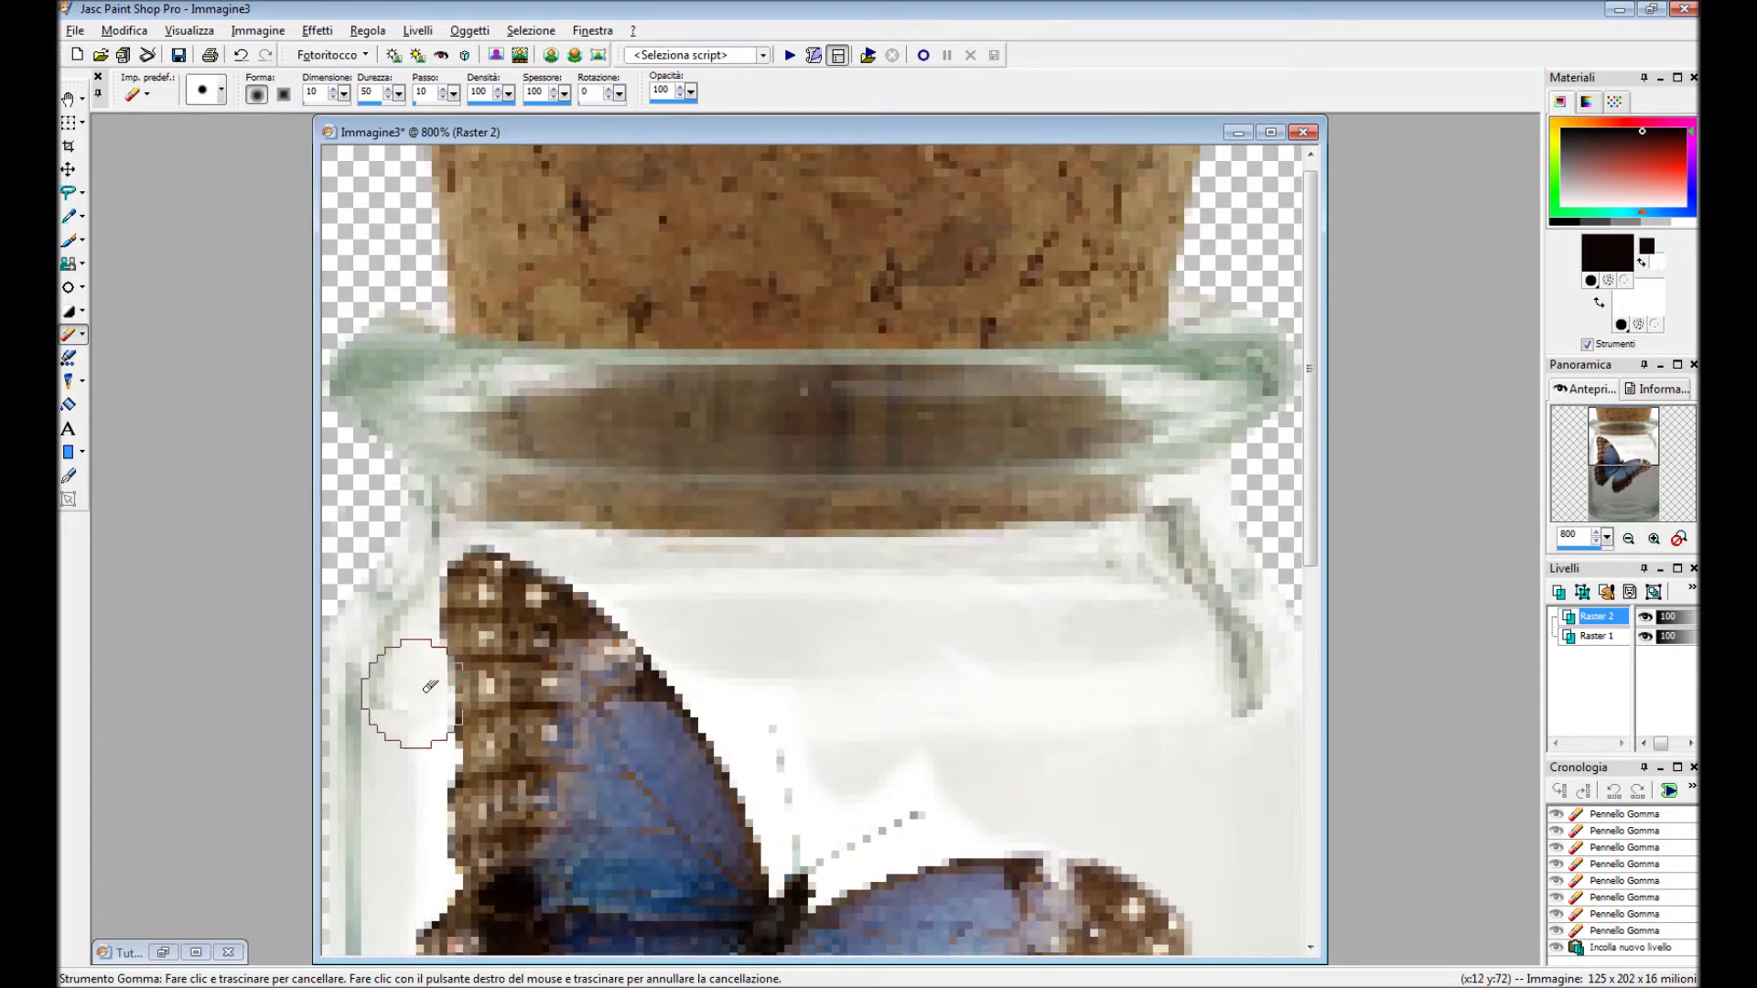
pyautogui.moveTo(427, 678); pyautogui.dragTo(416, 824)
pyautogui.scroll(-5, 443, 446)
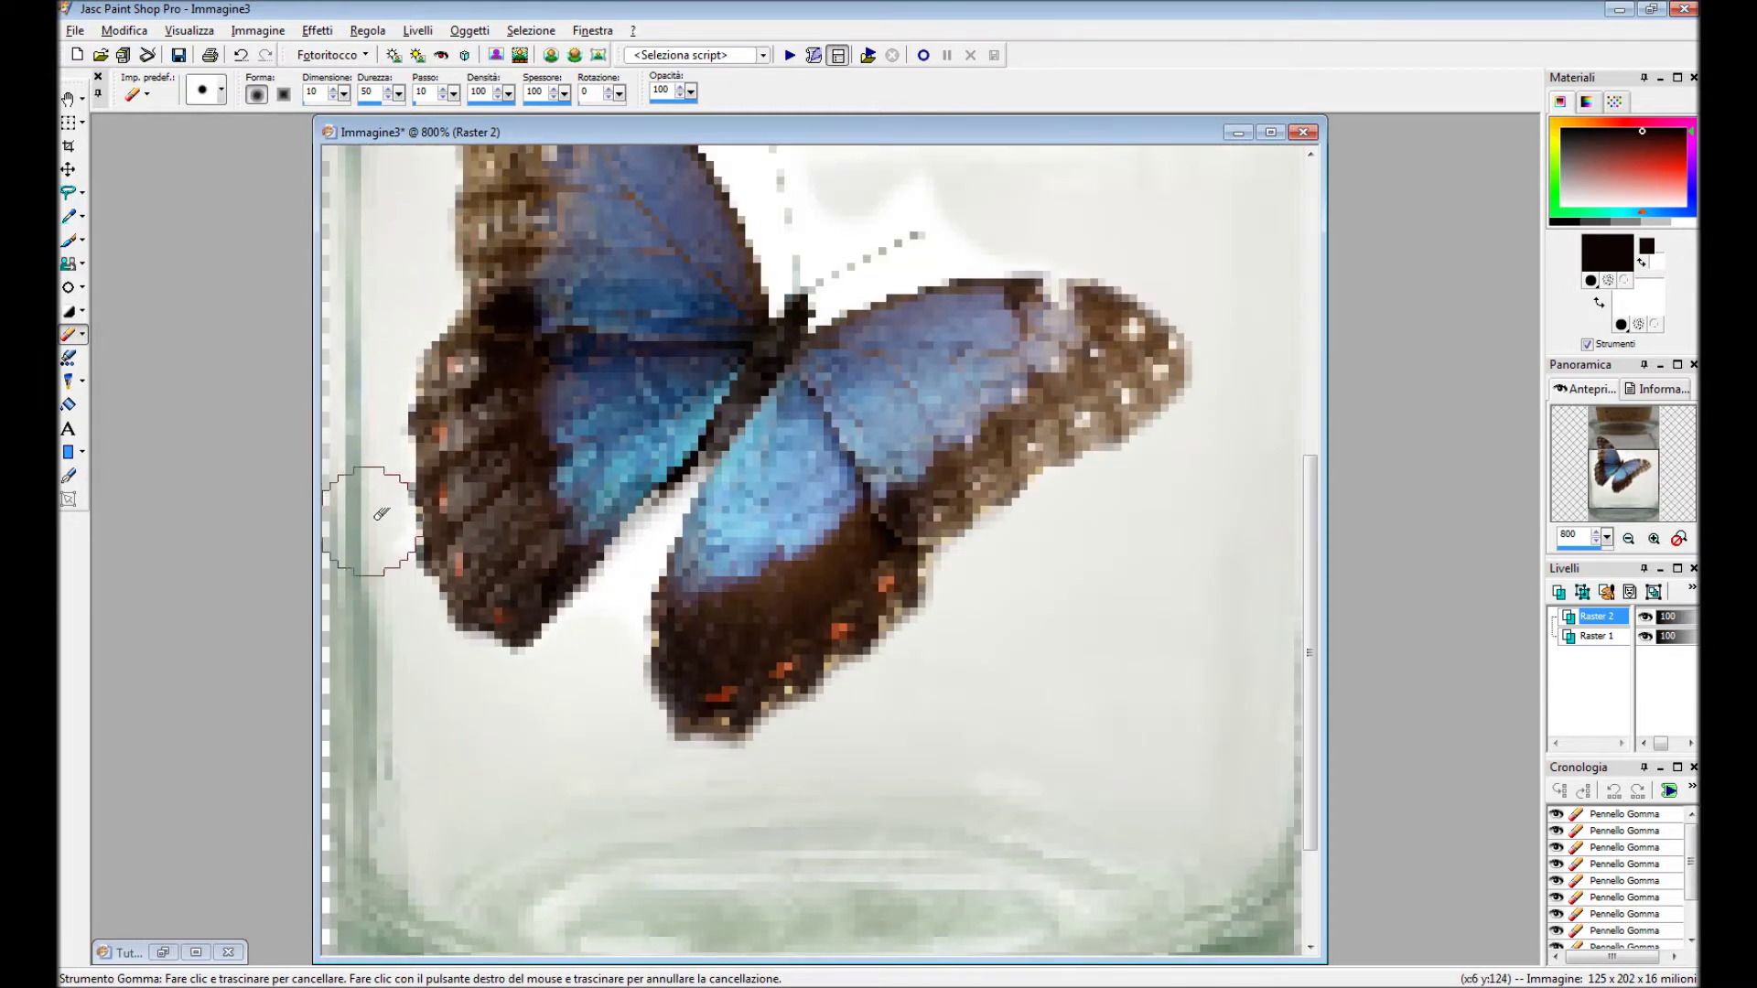
# Outline leftover white between the wings with point-to-point selection and delete it.
pyautogui.press('s')
pyautogui.scroll(1, 560, 555)
pyautogui.scroll(1, 560, 556)
pyautogui.click(560, 556)
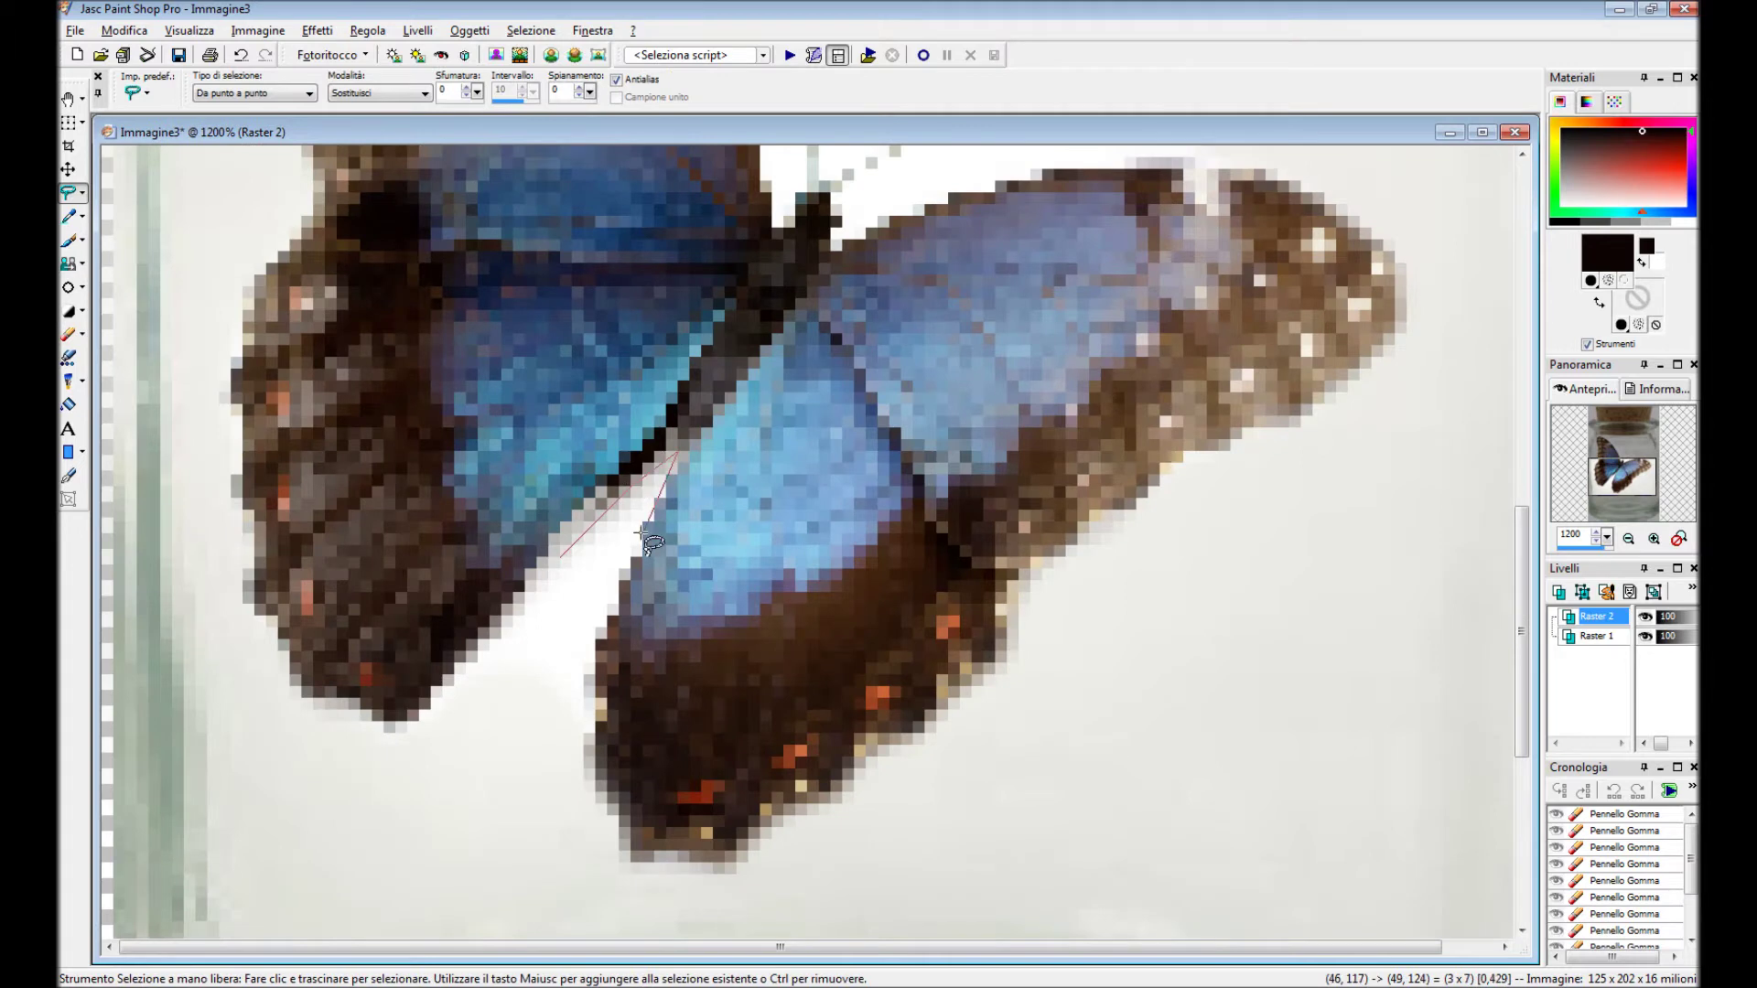
pyautogui.press('Delete')
pyautogui.hotkey('ctrl', 'd')
pyautogui.scroll(5, 659, 549)
pyautogui.click(596, 418)
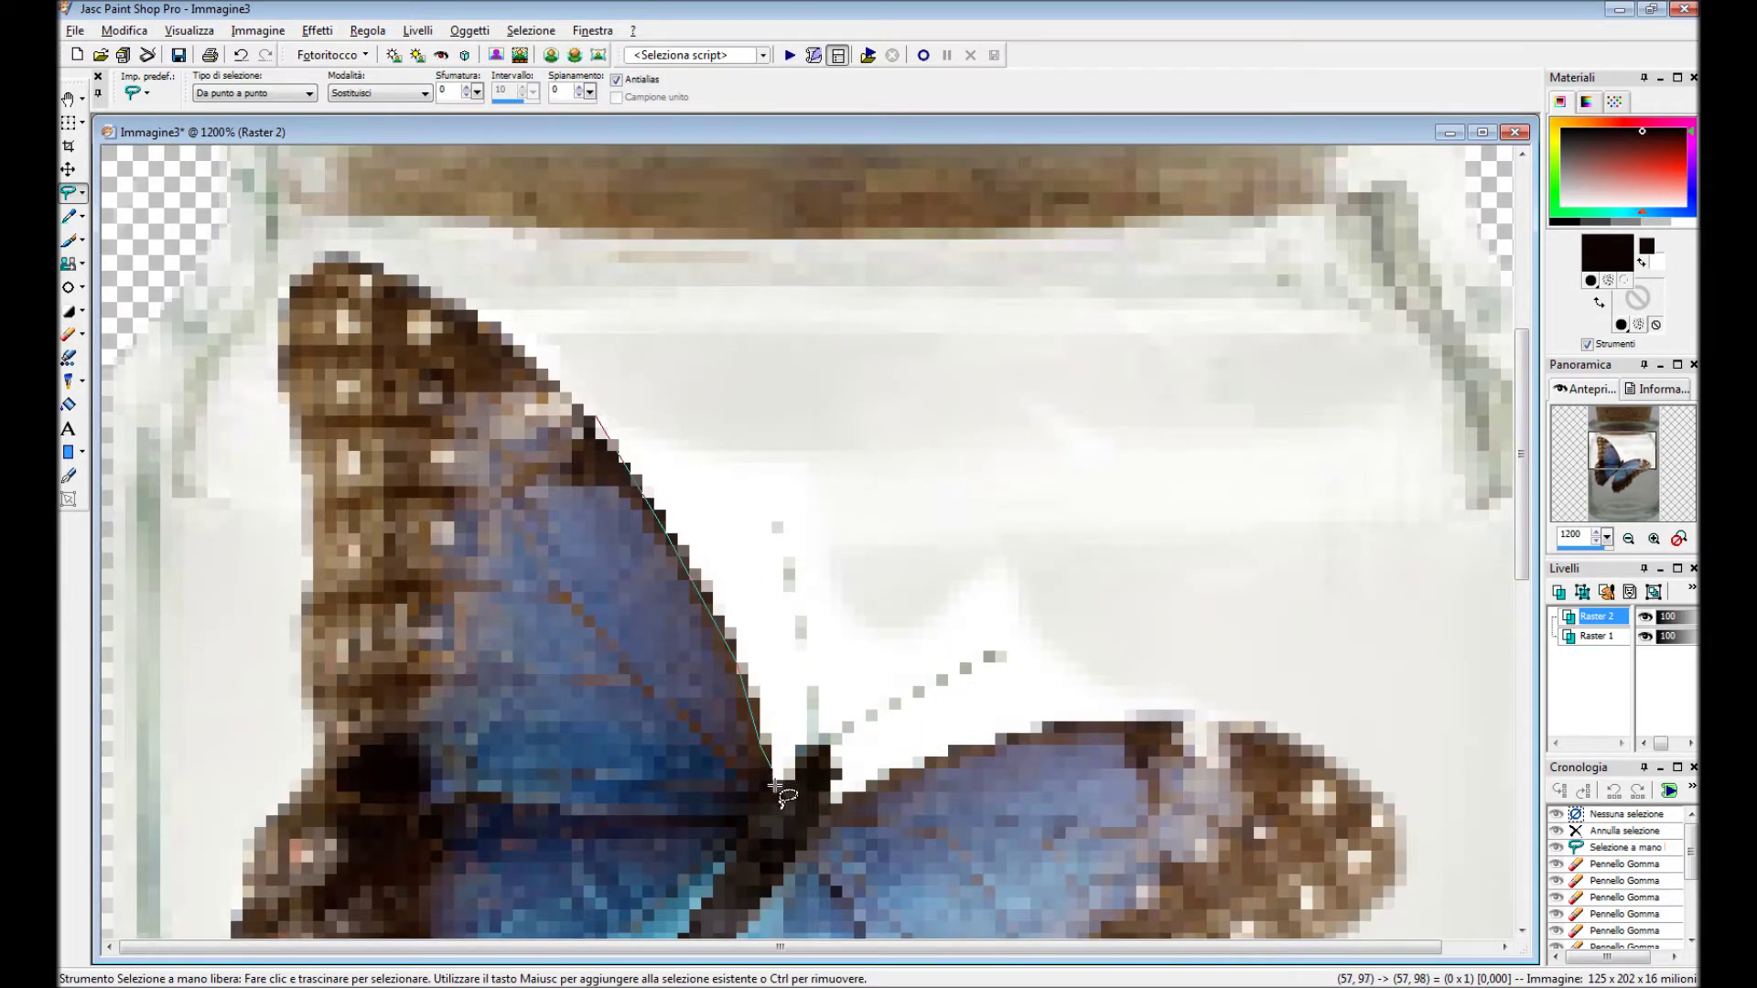
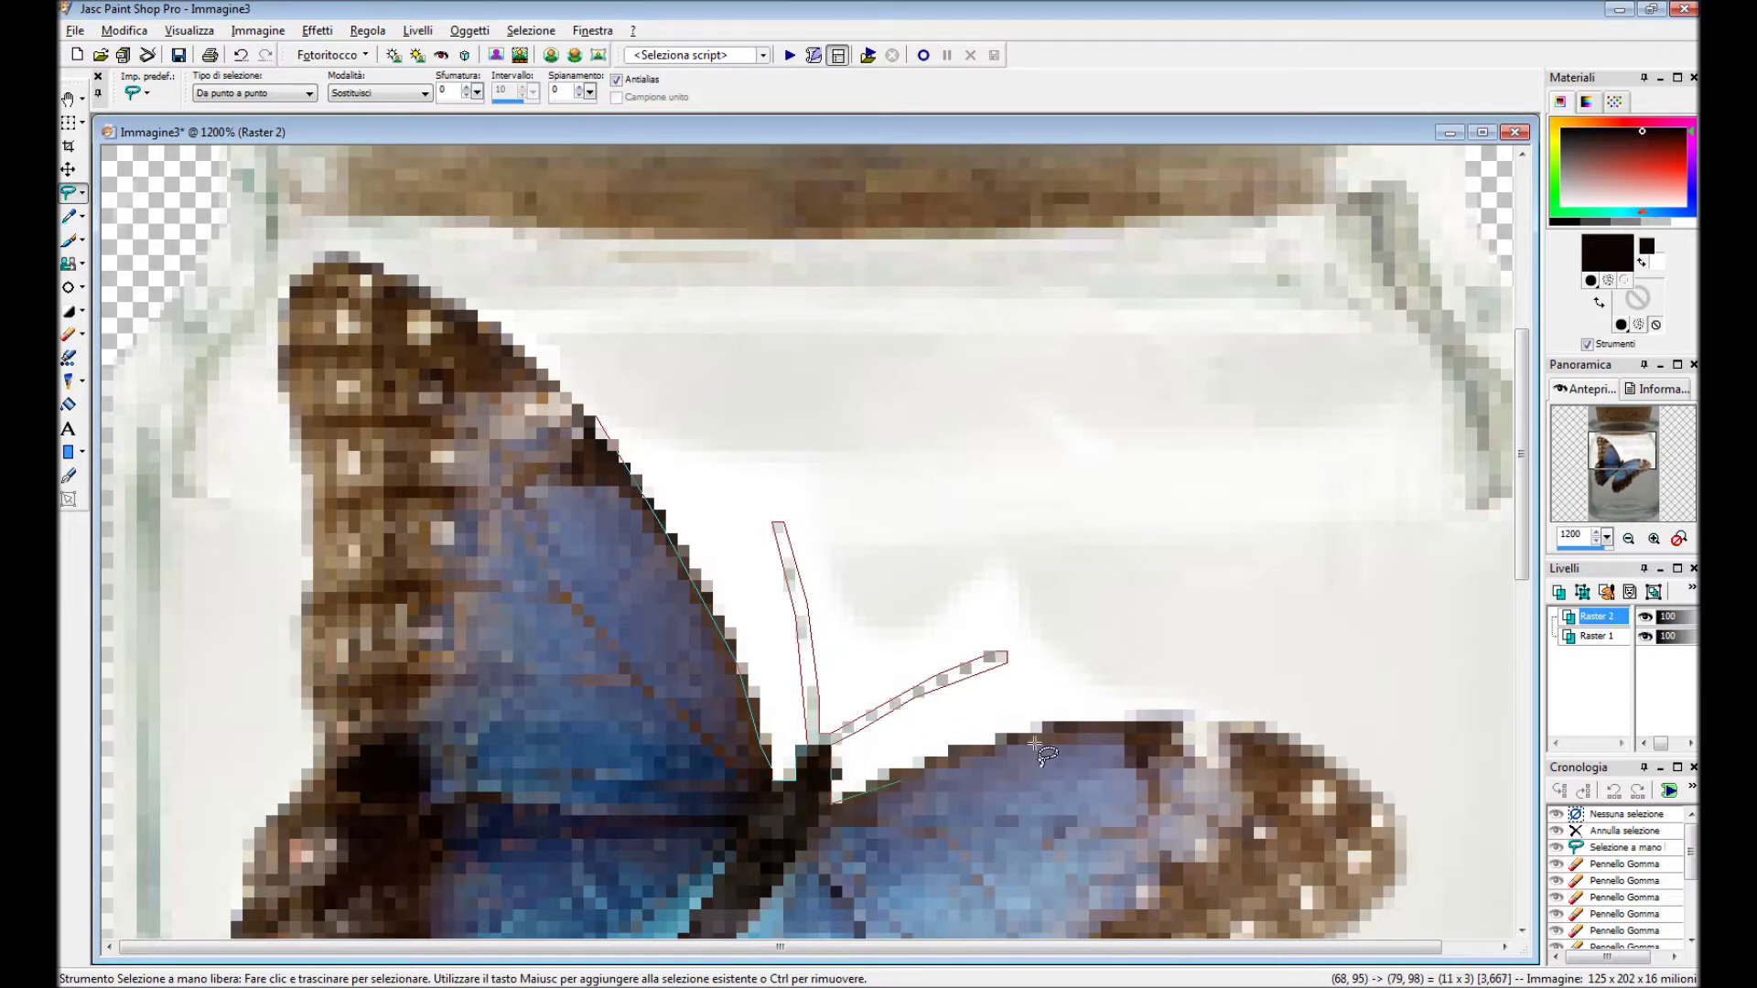
# Clear the freehand selection around the butterfly and zoom out to see the whole jar.
pyautogui.click(612, 343)
pyautogui.press('Delete')
pyautogui.hotkey('ctrl', 'd')
pyautogui.moveTo(320, 166); pyautogui.dragTo(723, 240)
pyautogui.press('-')
pyautogui.press('-')
pyautogui.press('-')
pyautogui.press('-')
# Lower the butterfly layer's opacity and merge it down into the jar.
pyautogui.press('m')
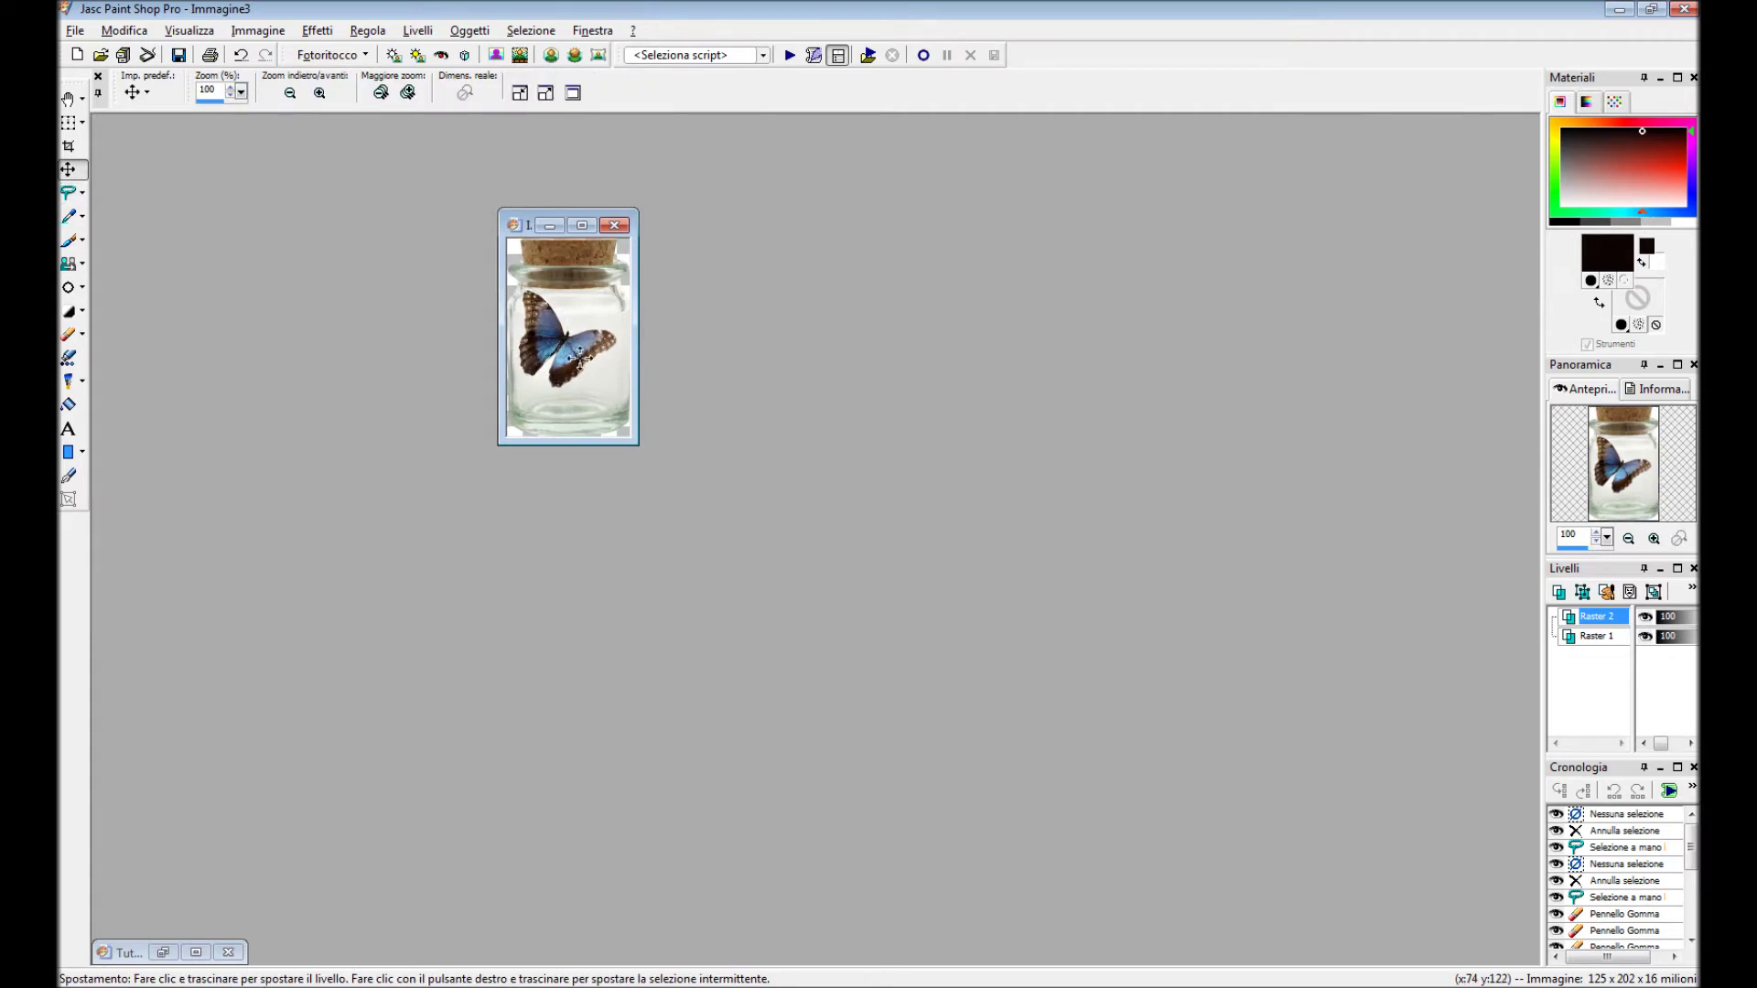
pyautogui.click(583, 367)
pyautogui.click(1692, 618)
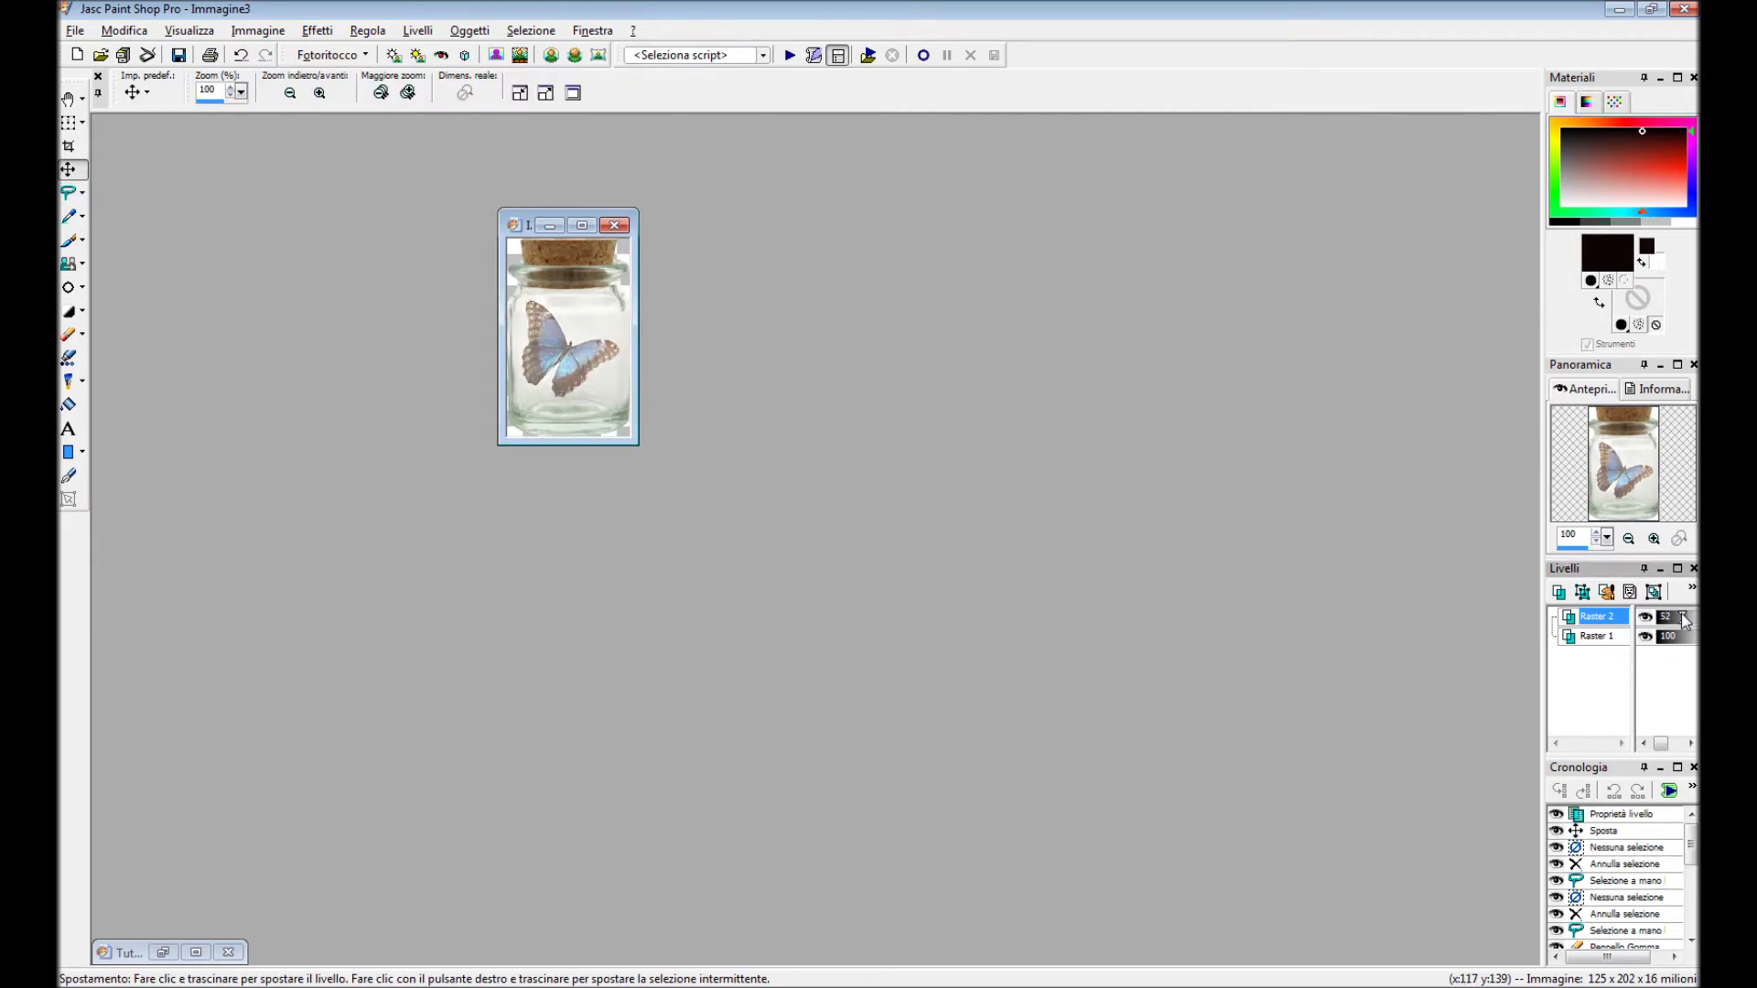
pyautogui.press('a')
pyautogui.rightClick(1597, 616)
pyautogui.click(1336, 502)
# Copy the merged jar image and restore the minimized woman portrait.
pyautogui.rightClick(614, 336)
pyautogui.click(658, 368)
pyautogui.click(163, 952)
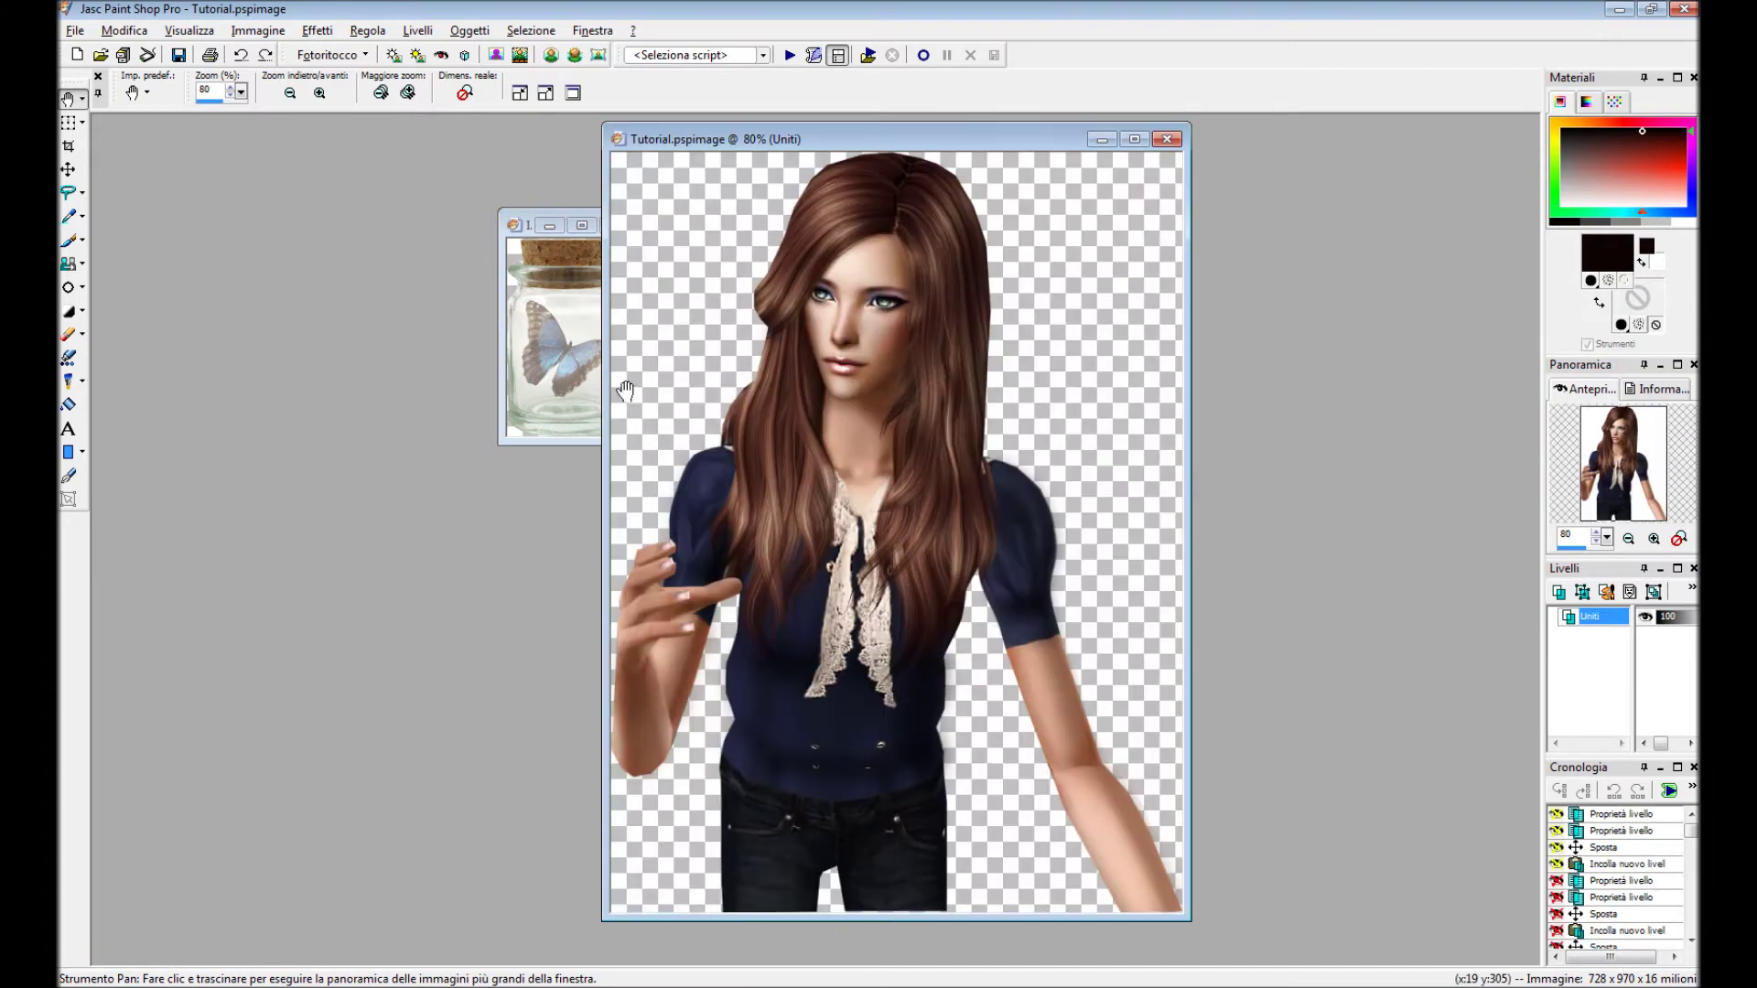
# Paste the jar as a new layer and move it onto the woman's raised hand.
pyautogui.rightClick(1030, 499)
pyautogui.click(1076, 575)
pyautogui.moveTo(806, 576); pyautogui.dragTo(686, 585)
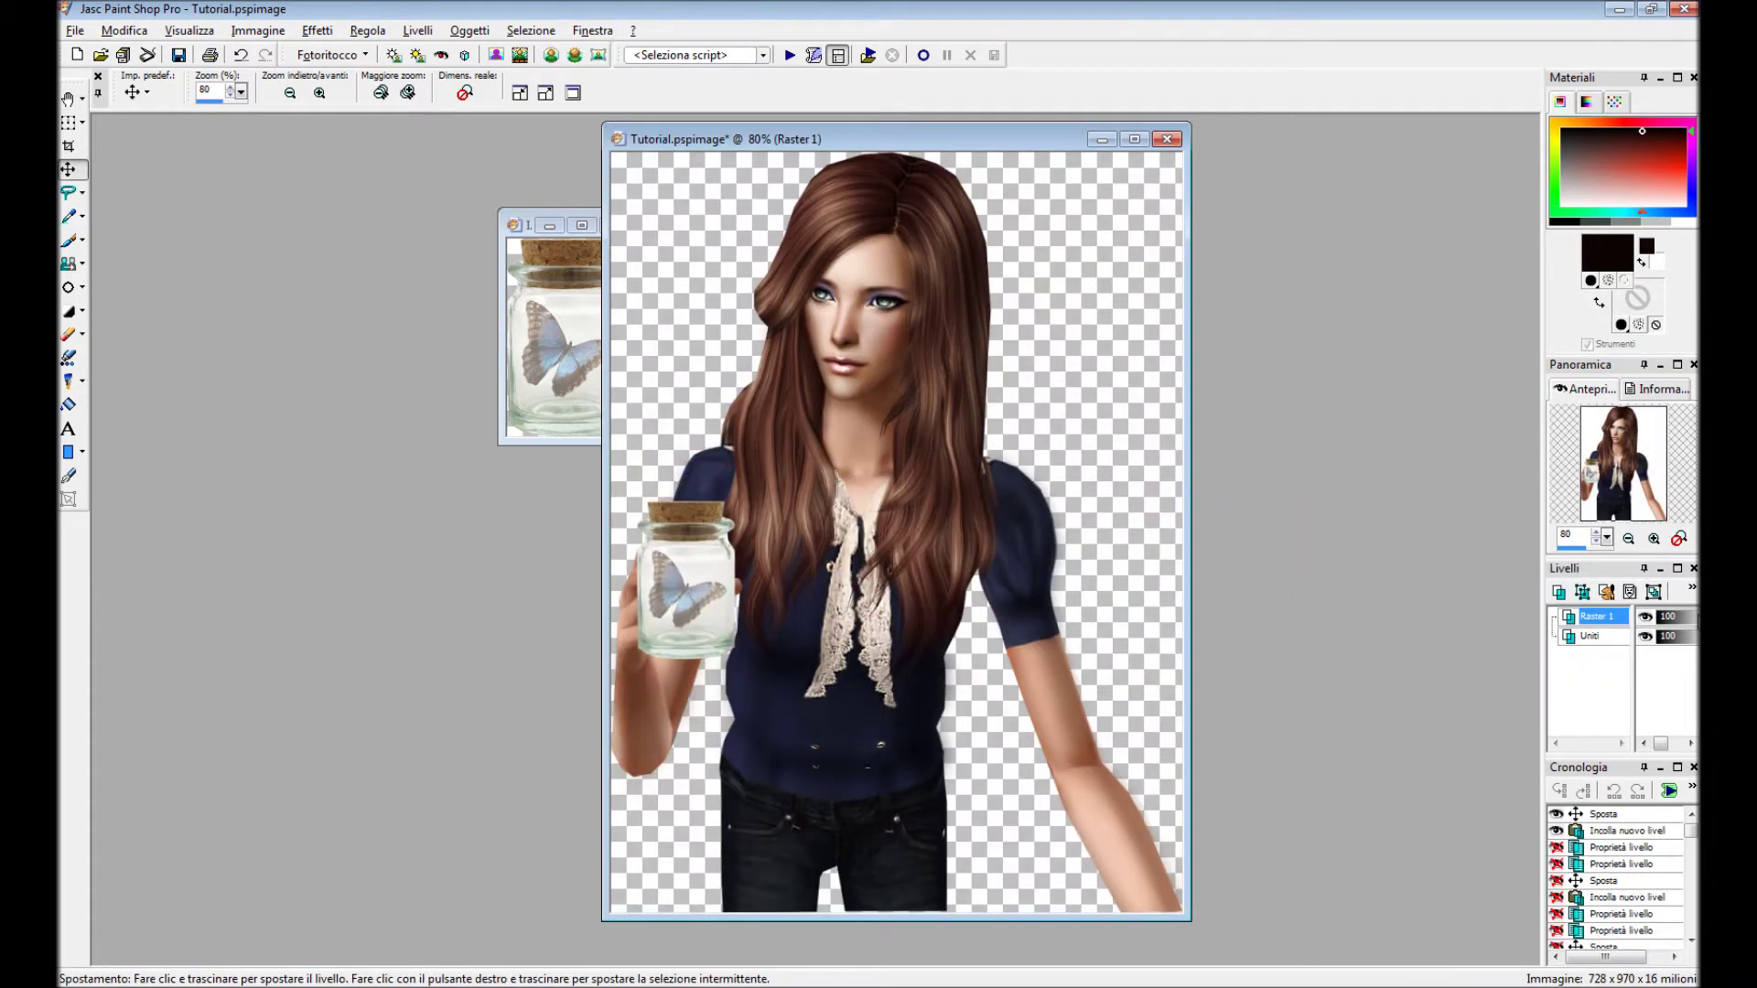
pyautogui.click(1695, 619)
# Set the jar layer to Luce netta blend at 100 opacity and nudge it into the hand.
pyautogui.doubleClick(1601, 617)
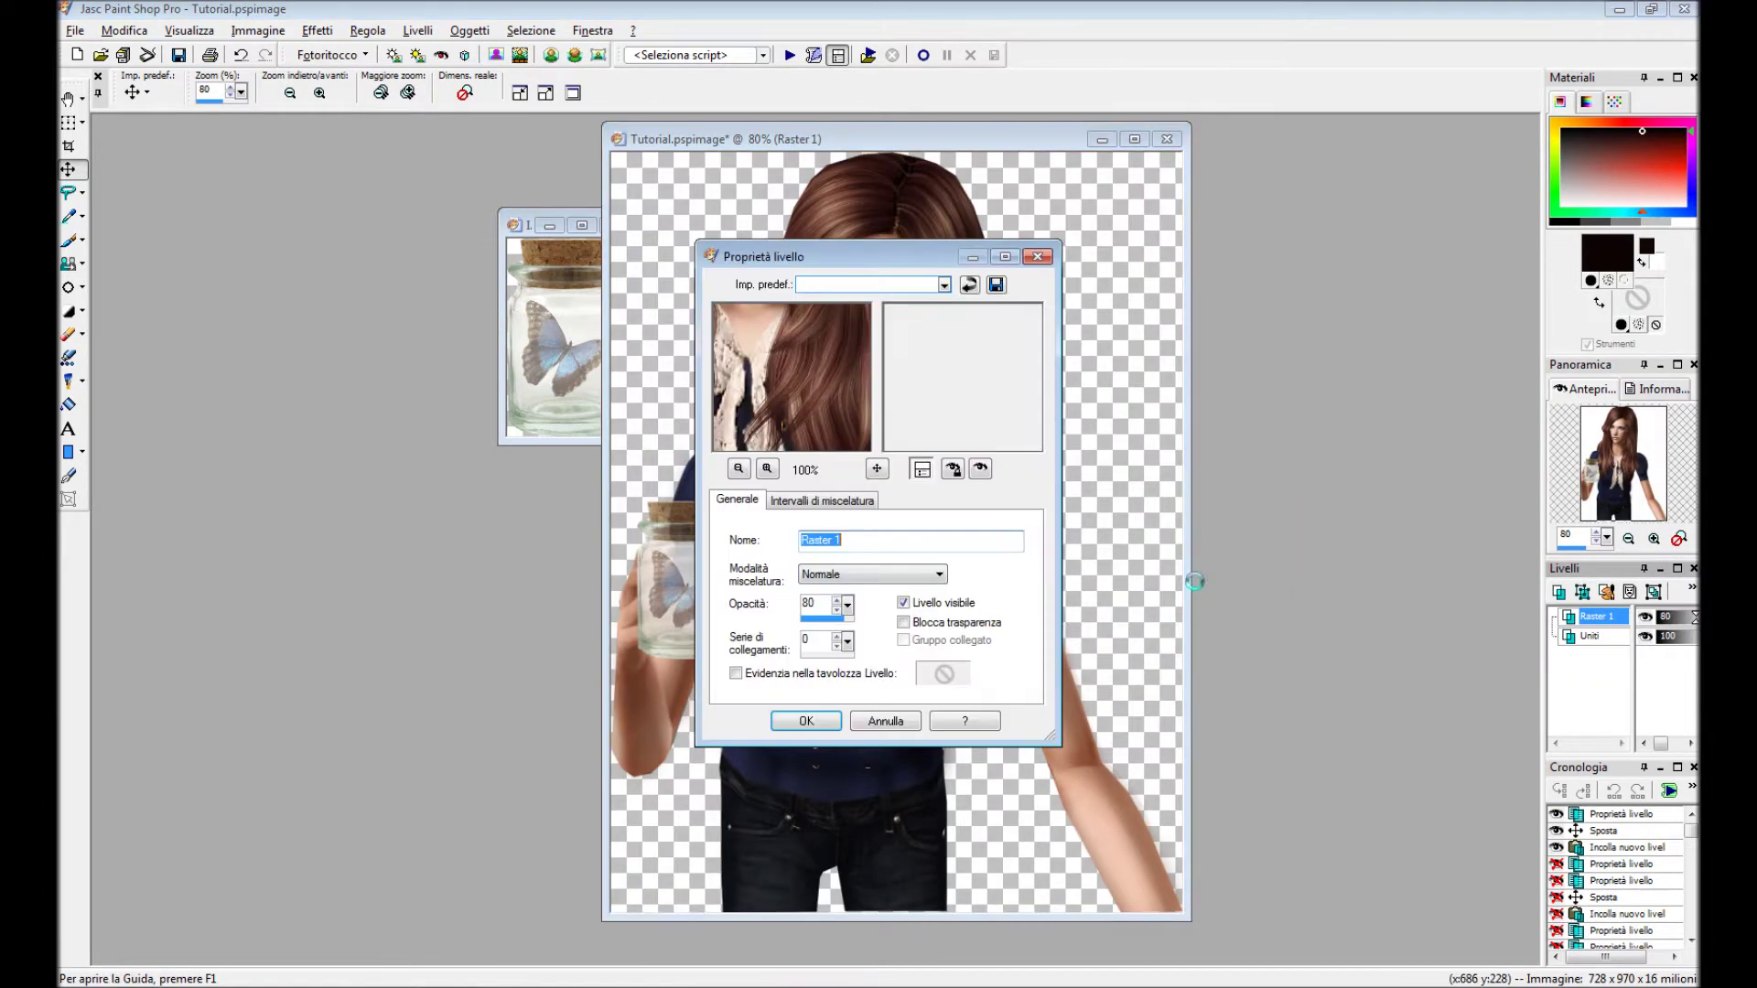
pyautogui.click(870, 573)
pyautogui.click(852, 776)
pyautogui.moveTo(787, 243); pyautogui.dragTo(1146, 196)
pyautogui.moveTo(1209, 541); pyautogui.dragTo(1291, 551)
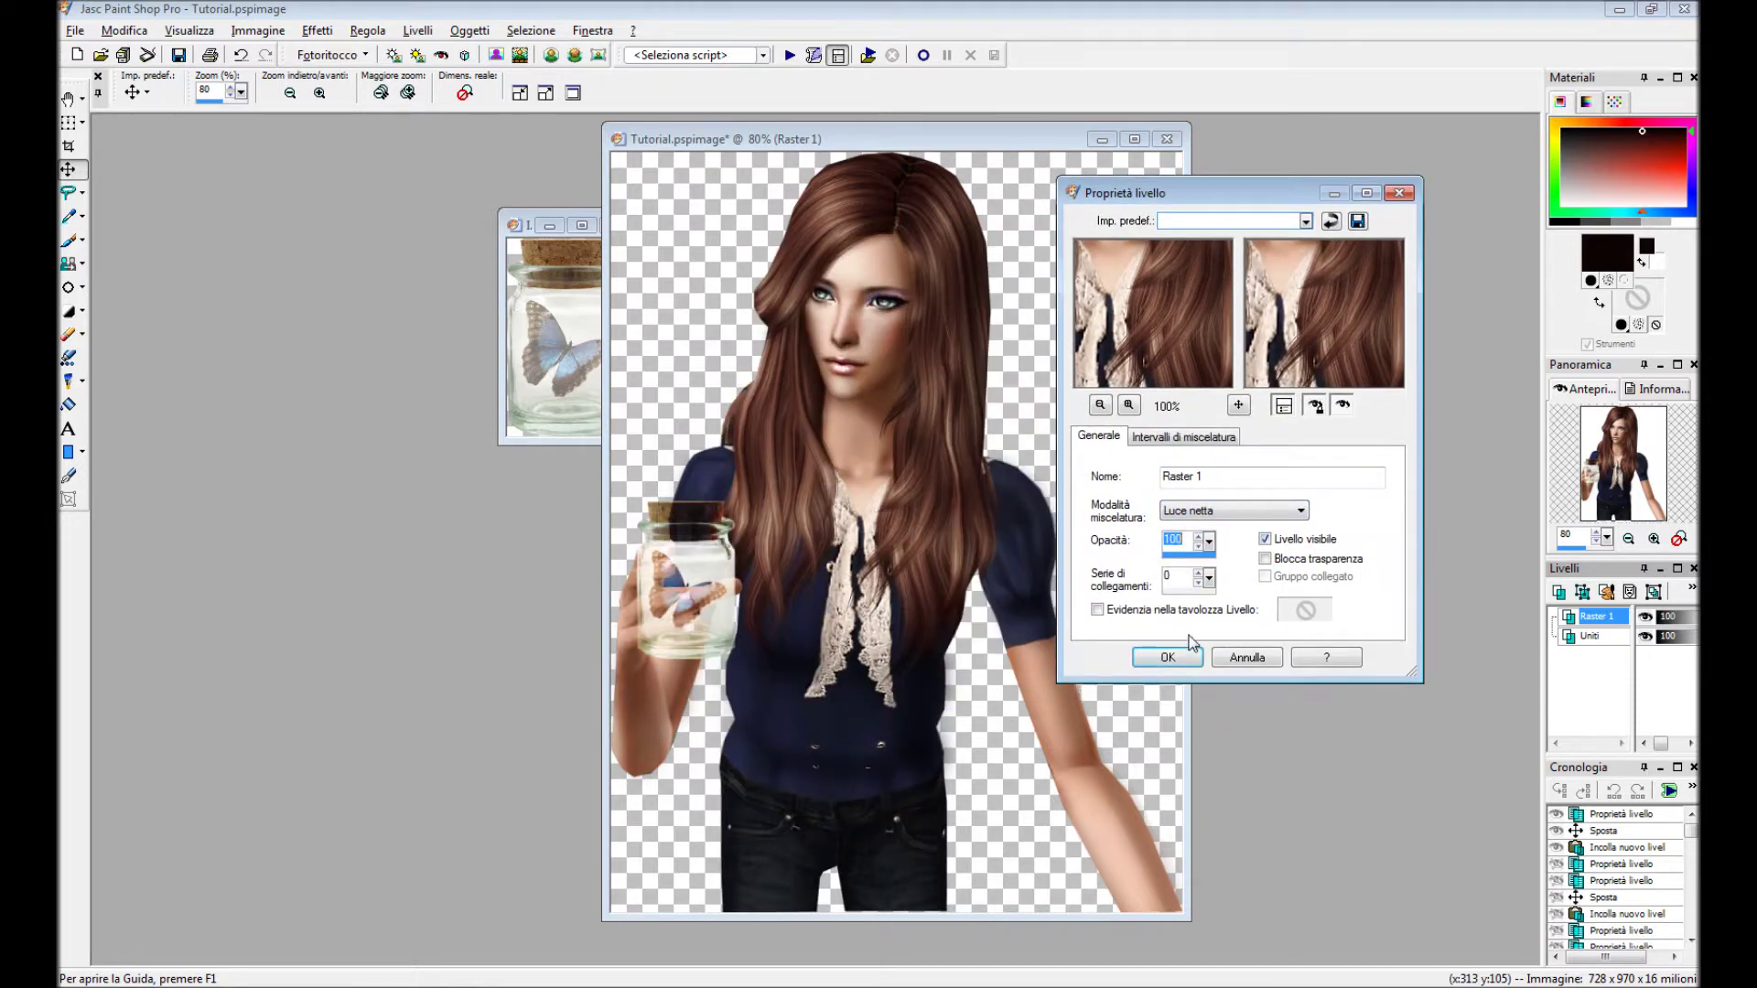
pyautogui.click(1168, 657)
pyautogui.scroll(4, 641, 568)
pyautogui.moveTo(631, 568)
pyautogui.mouseDown()
pyautogui.moveTo(631, 622)
pyautogui.moveTo(658, 608)
pyautogui.mouseUp()
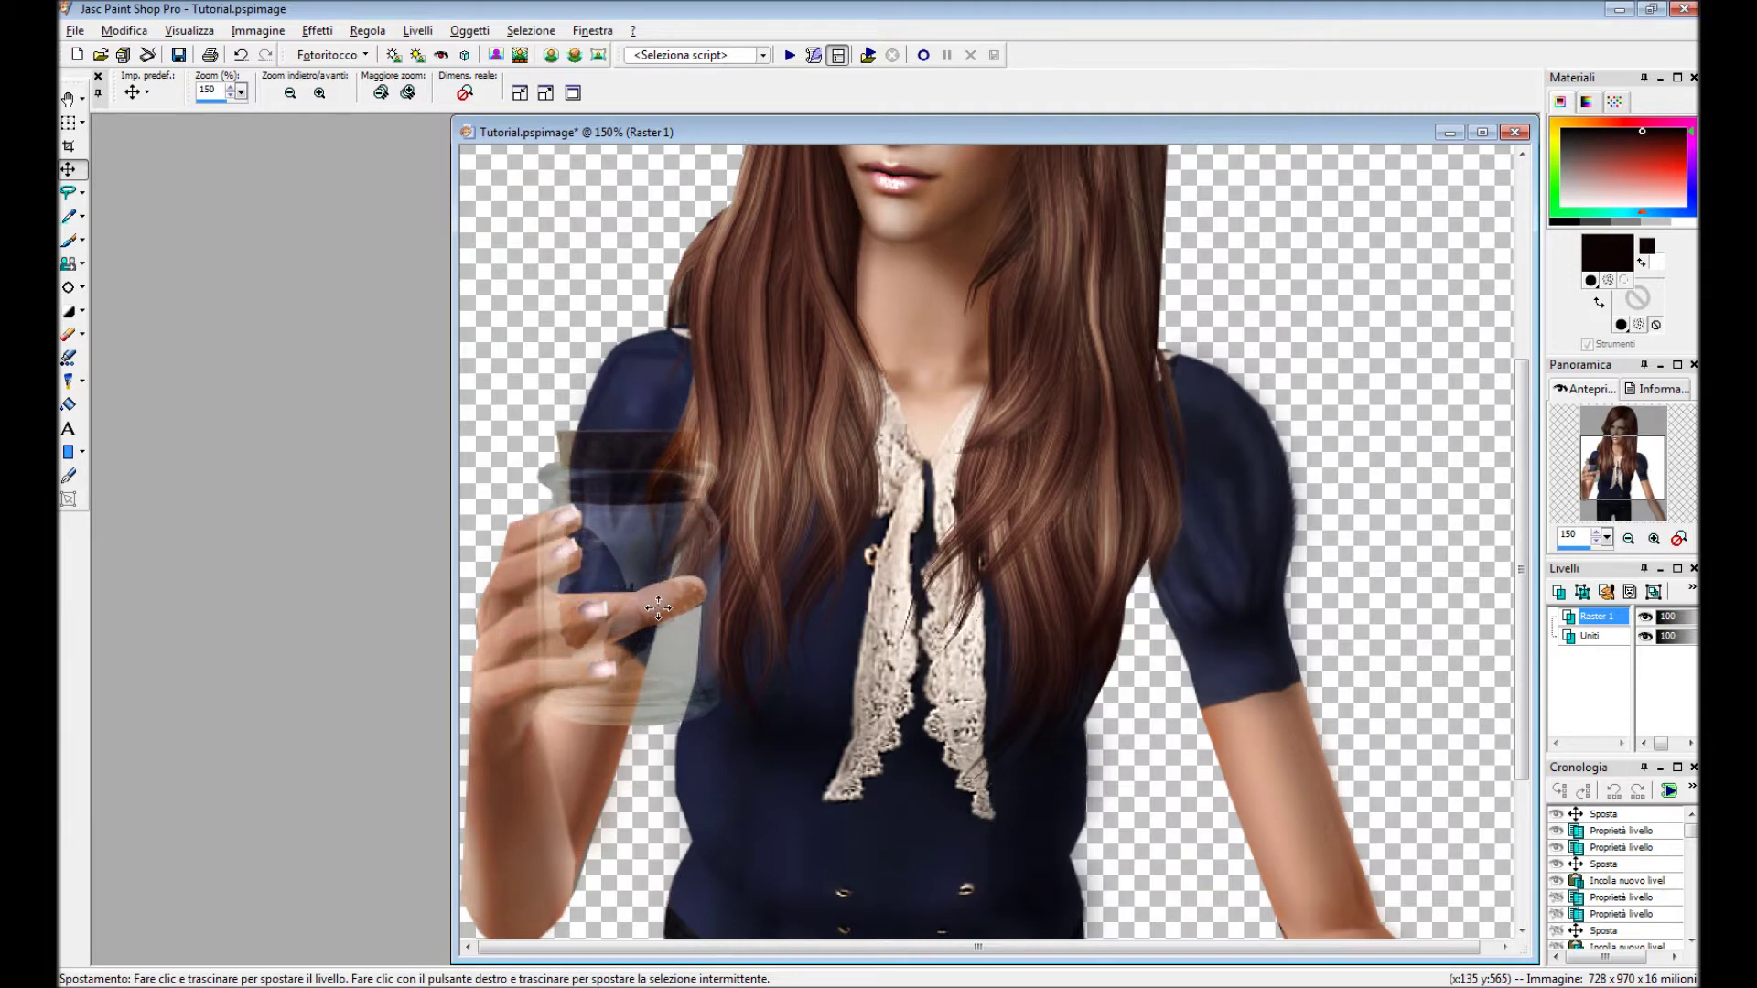
# Zoom in on the hand and erase the jar layer over each fingertip with the Eraser.
pyautogui.scroll(2, 655, 607)
pyautogui.scroll(1, 183, 513)
pyautogui.press('x')
pyautogui.scroll(1, 366, 549)
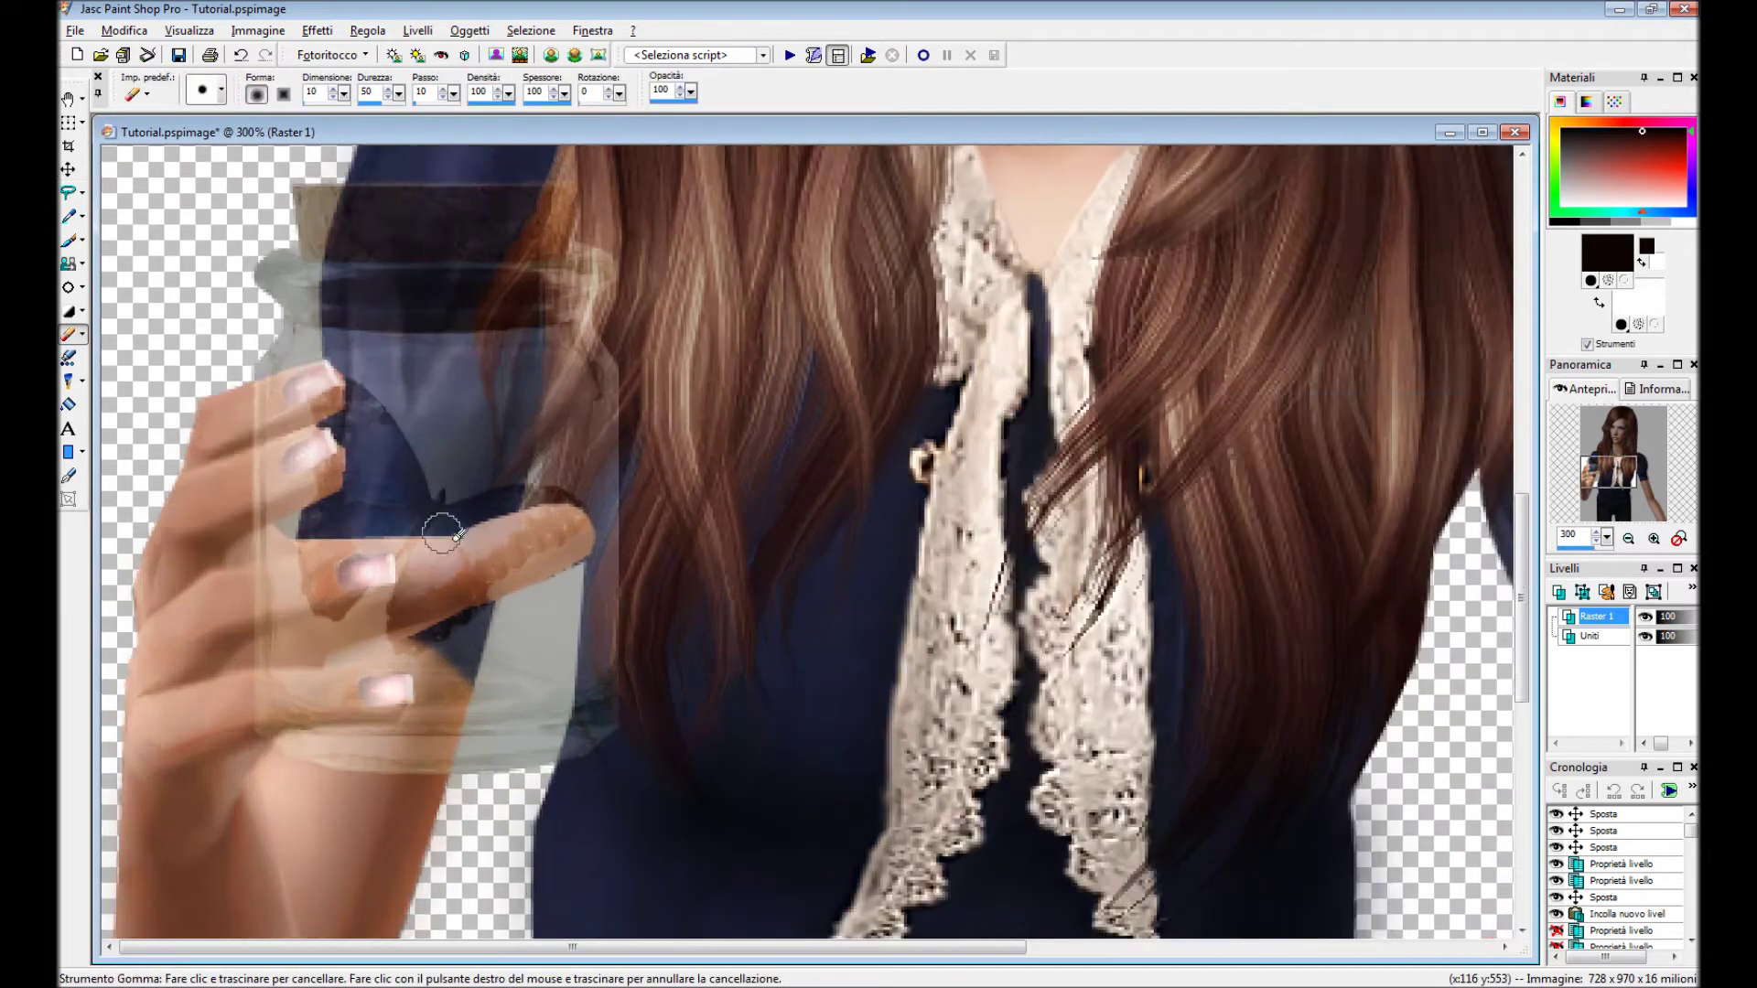
pyautogui.scroll(1, 538, 667)
pyautogui.click(343, 752)
pyautogui.scroll(1, 428, 605)
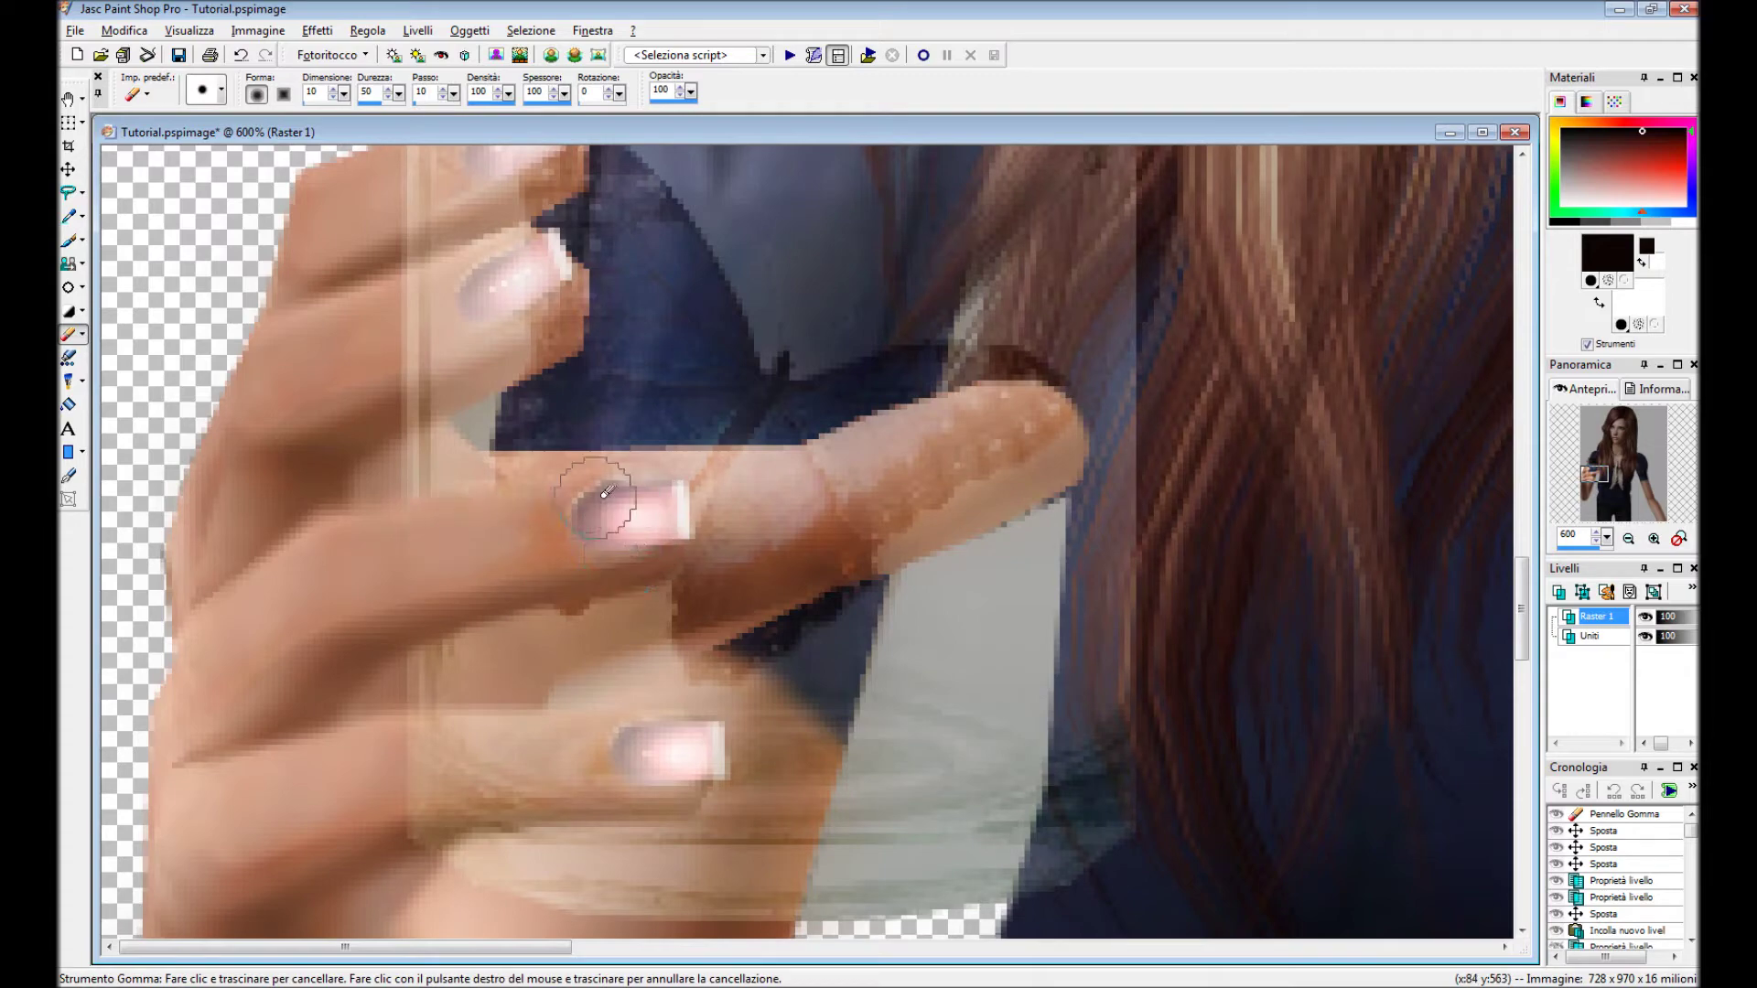
pyautogui.click(550, 513)
pyautogui.scroll(1, 559, 522)
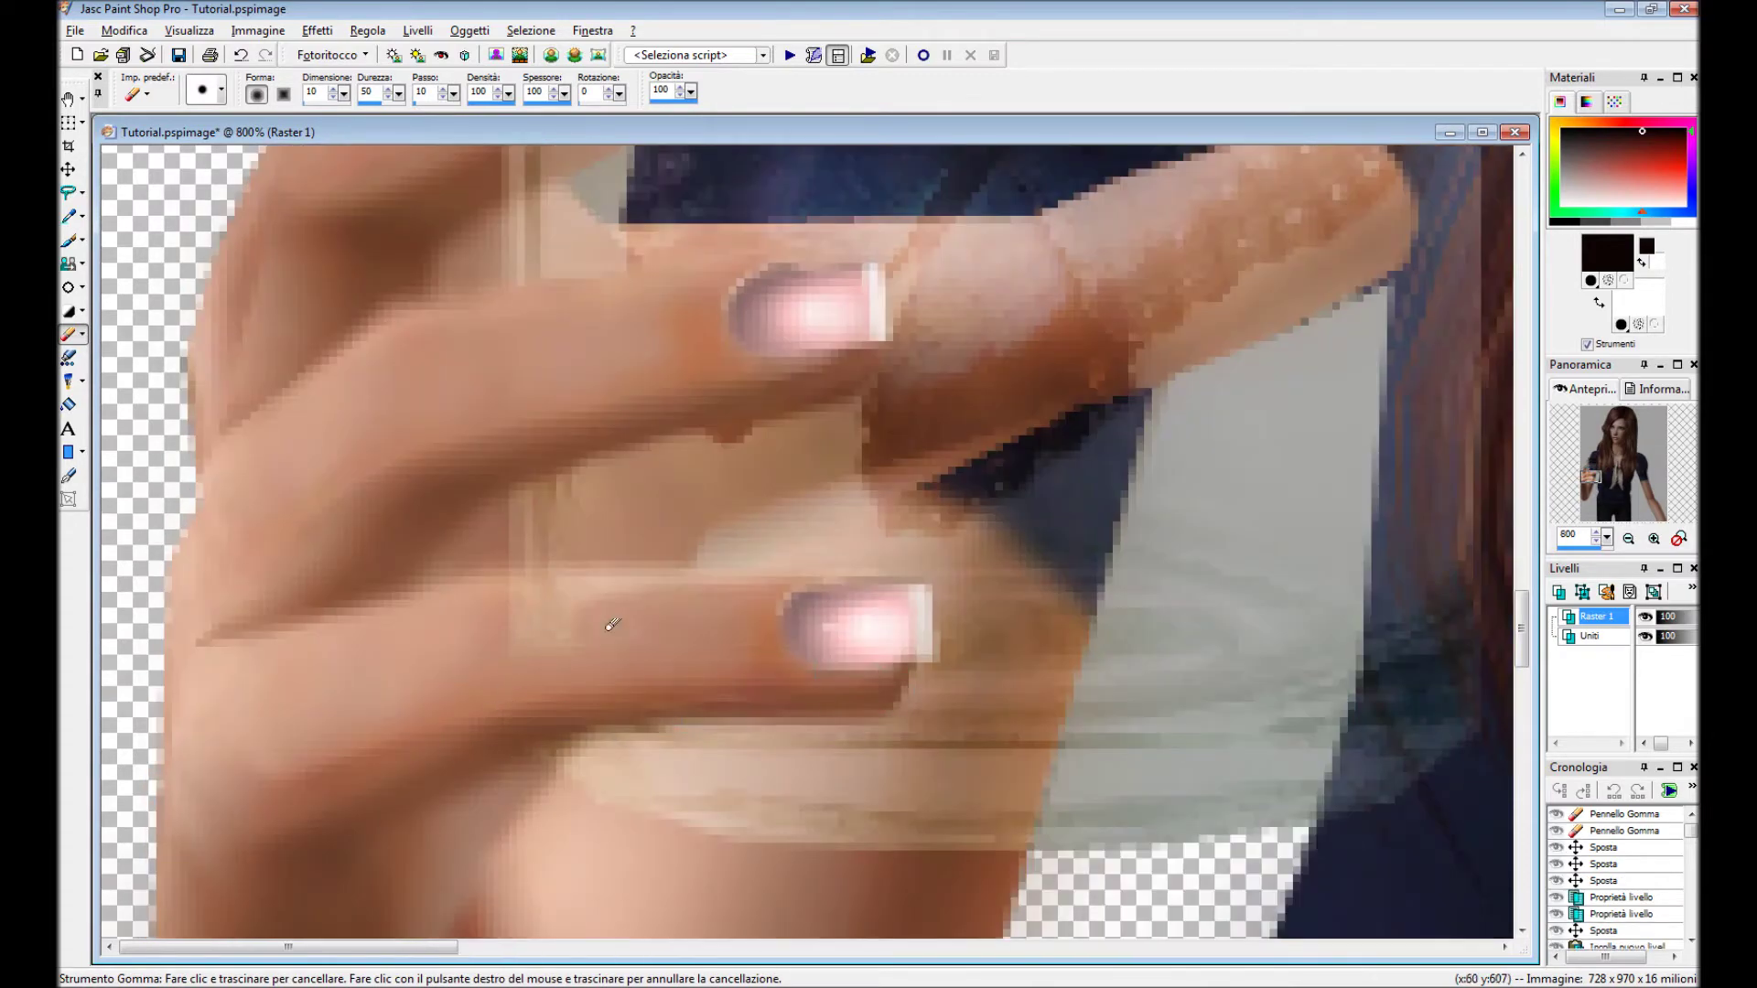
pyautogui.click(563, 612)
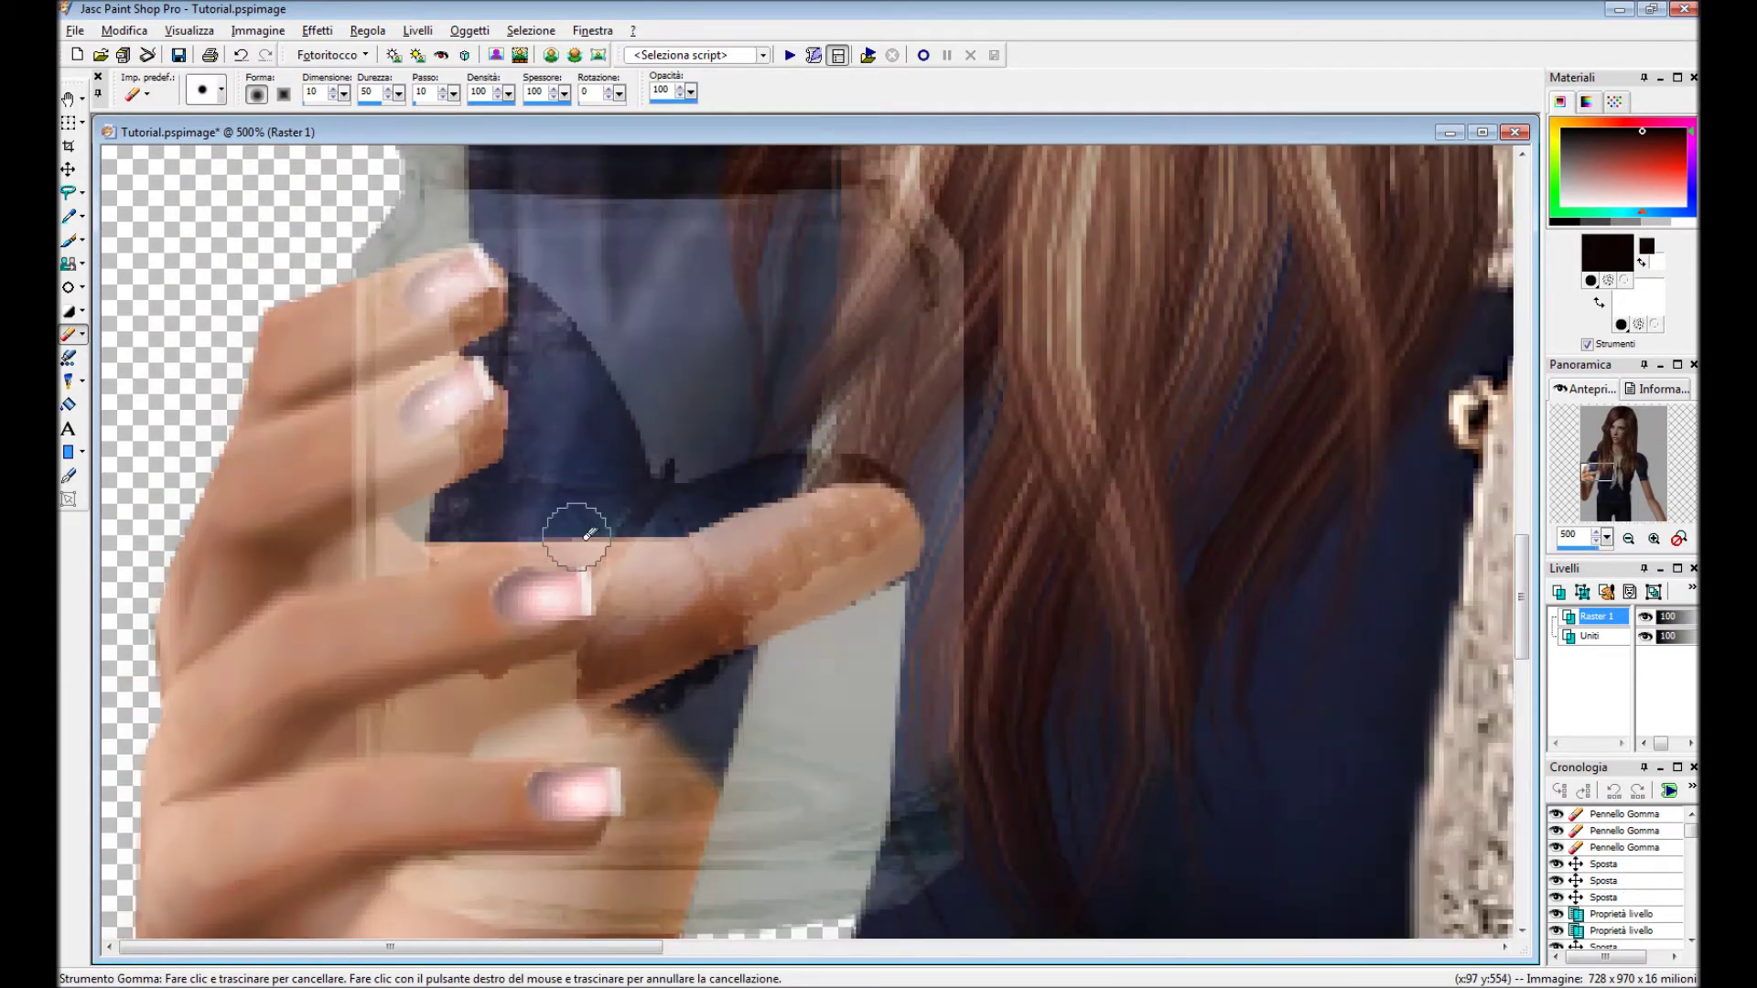
pyautogui.scroll(1, 785, 449)
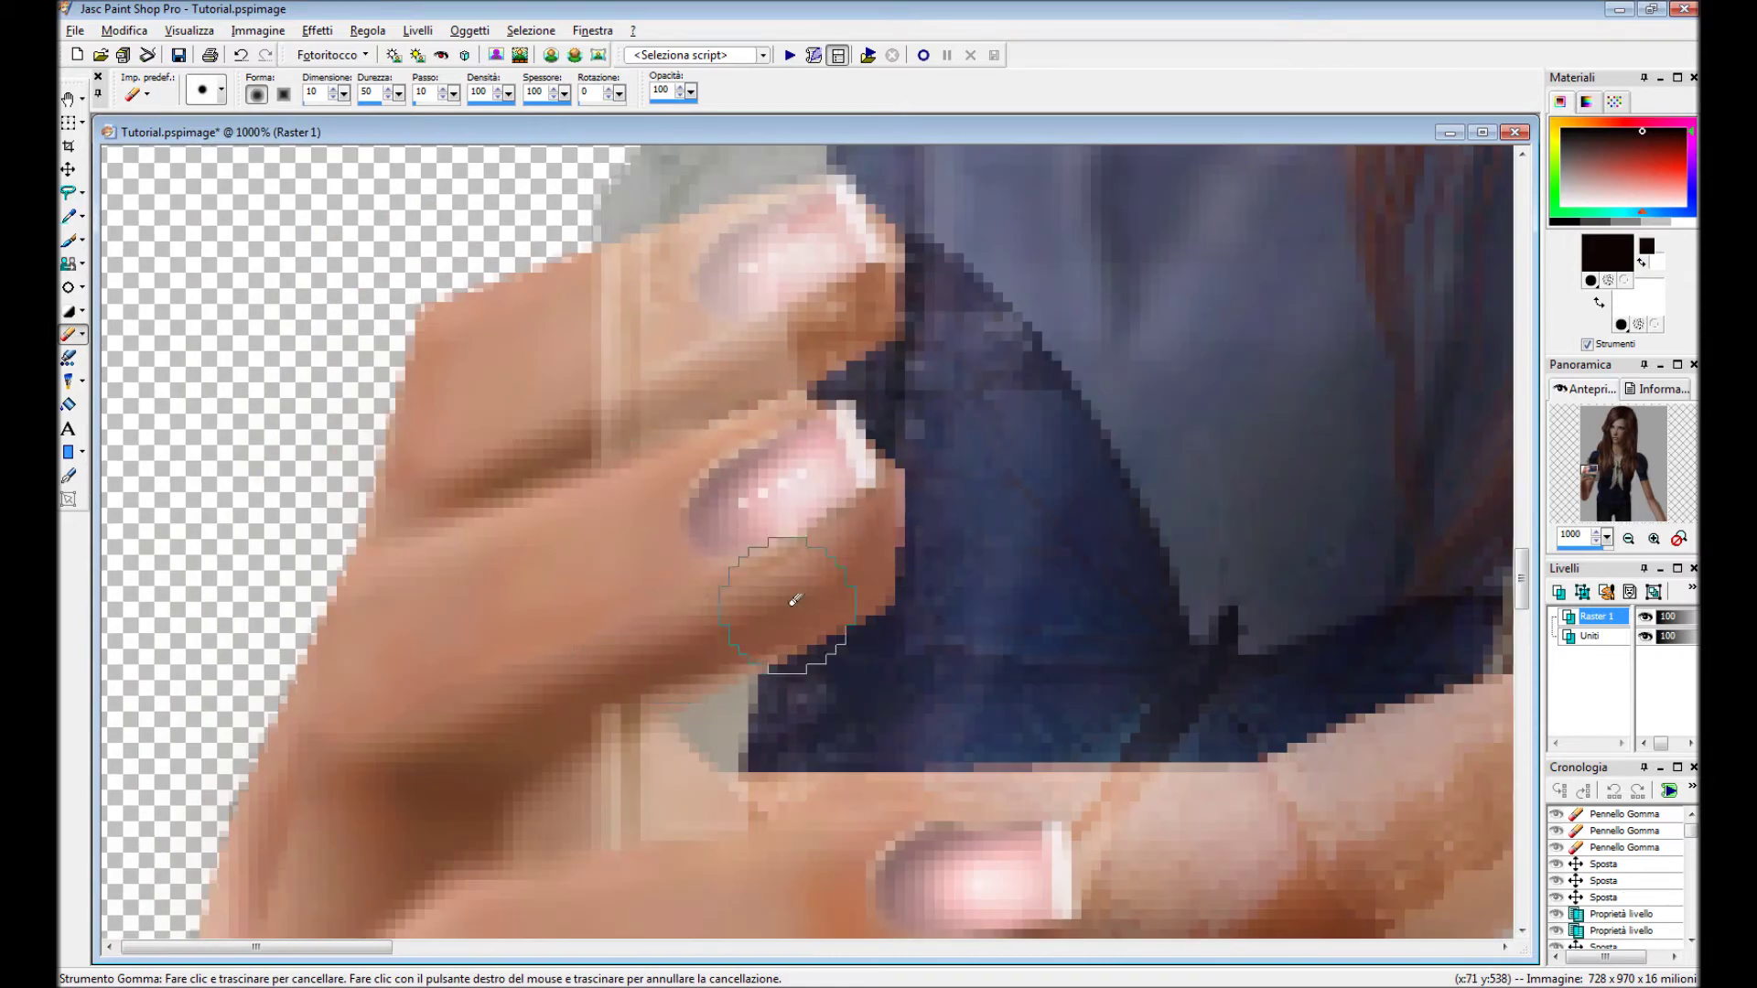
pyautogui.scroll(-1, 587, 689)
pyautogui.moveTo(589, 549)
pyautogui.mouseDown()
pyautogui.moveTo(832, 393)
pyautogui.moveTo(659, 384)
pyautogui.mouseUp()
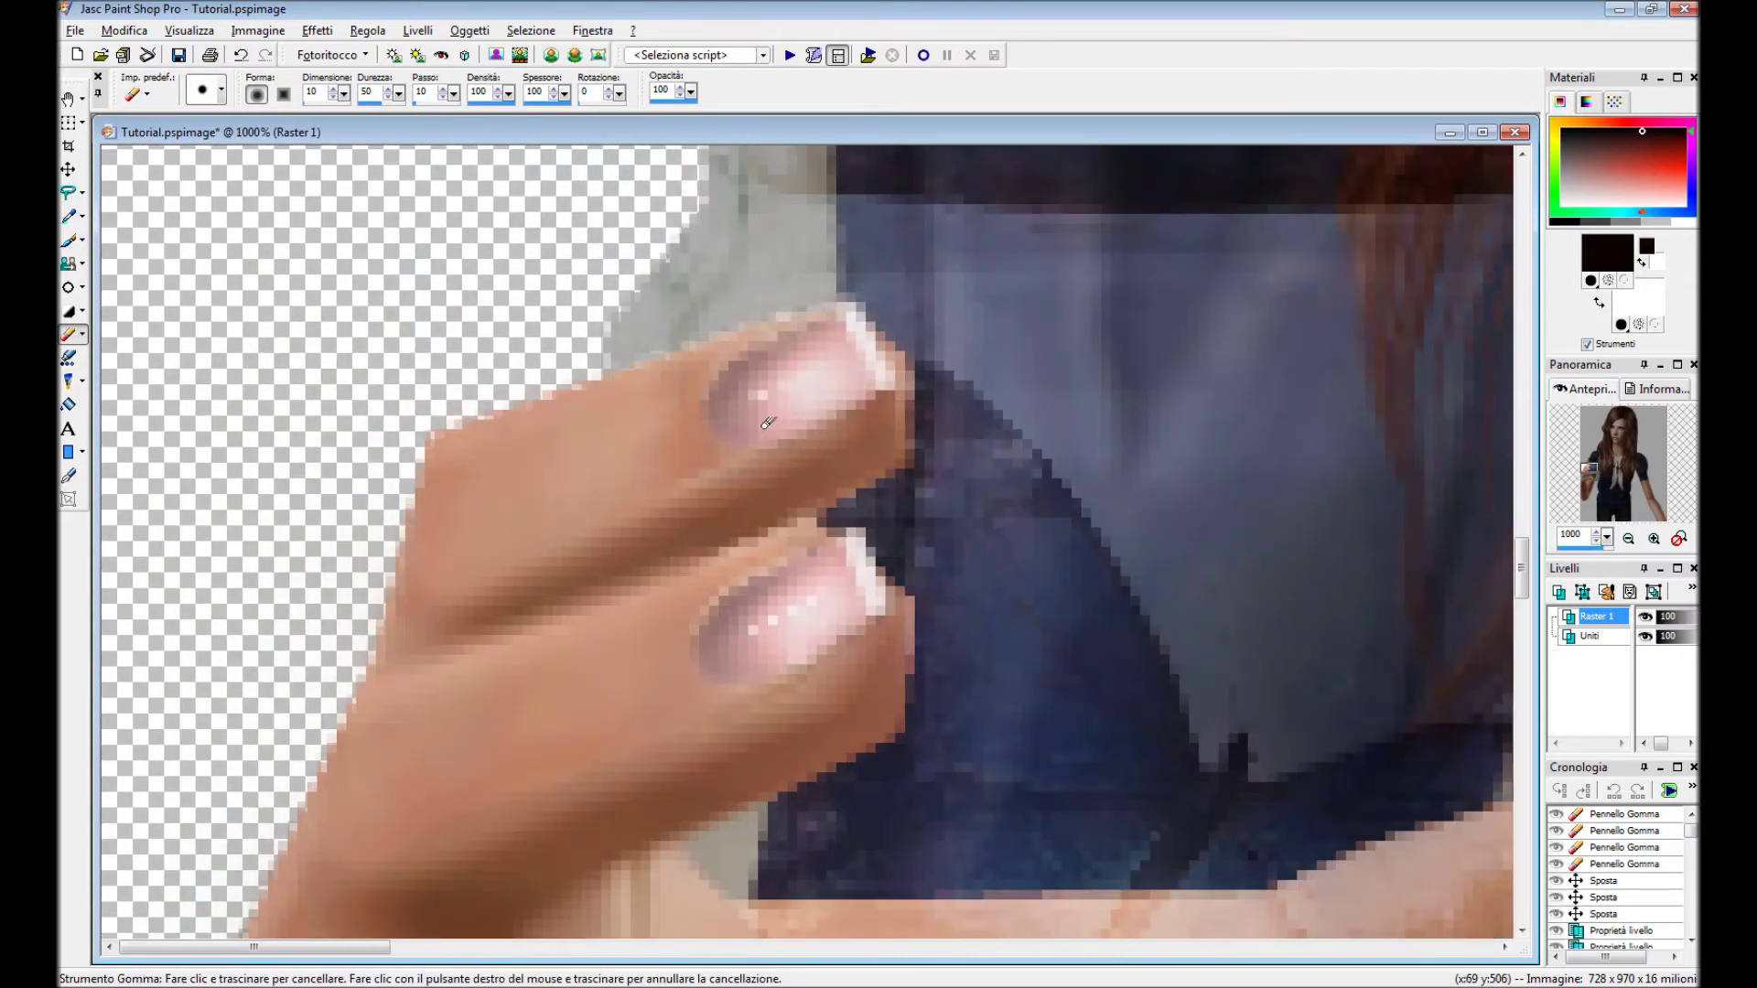
pyautogui.scroll(-7, 544, 455)
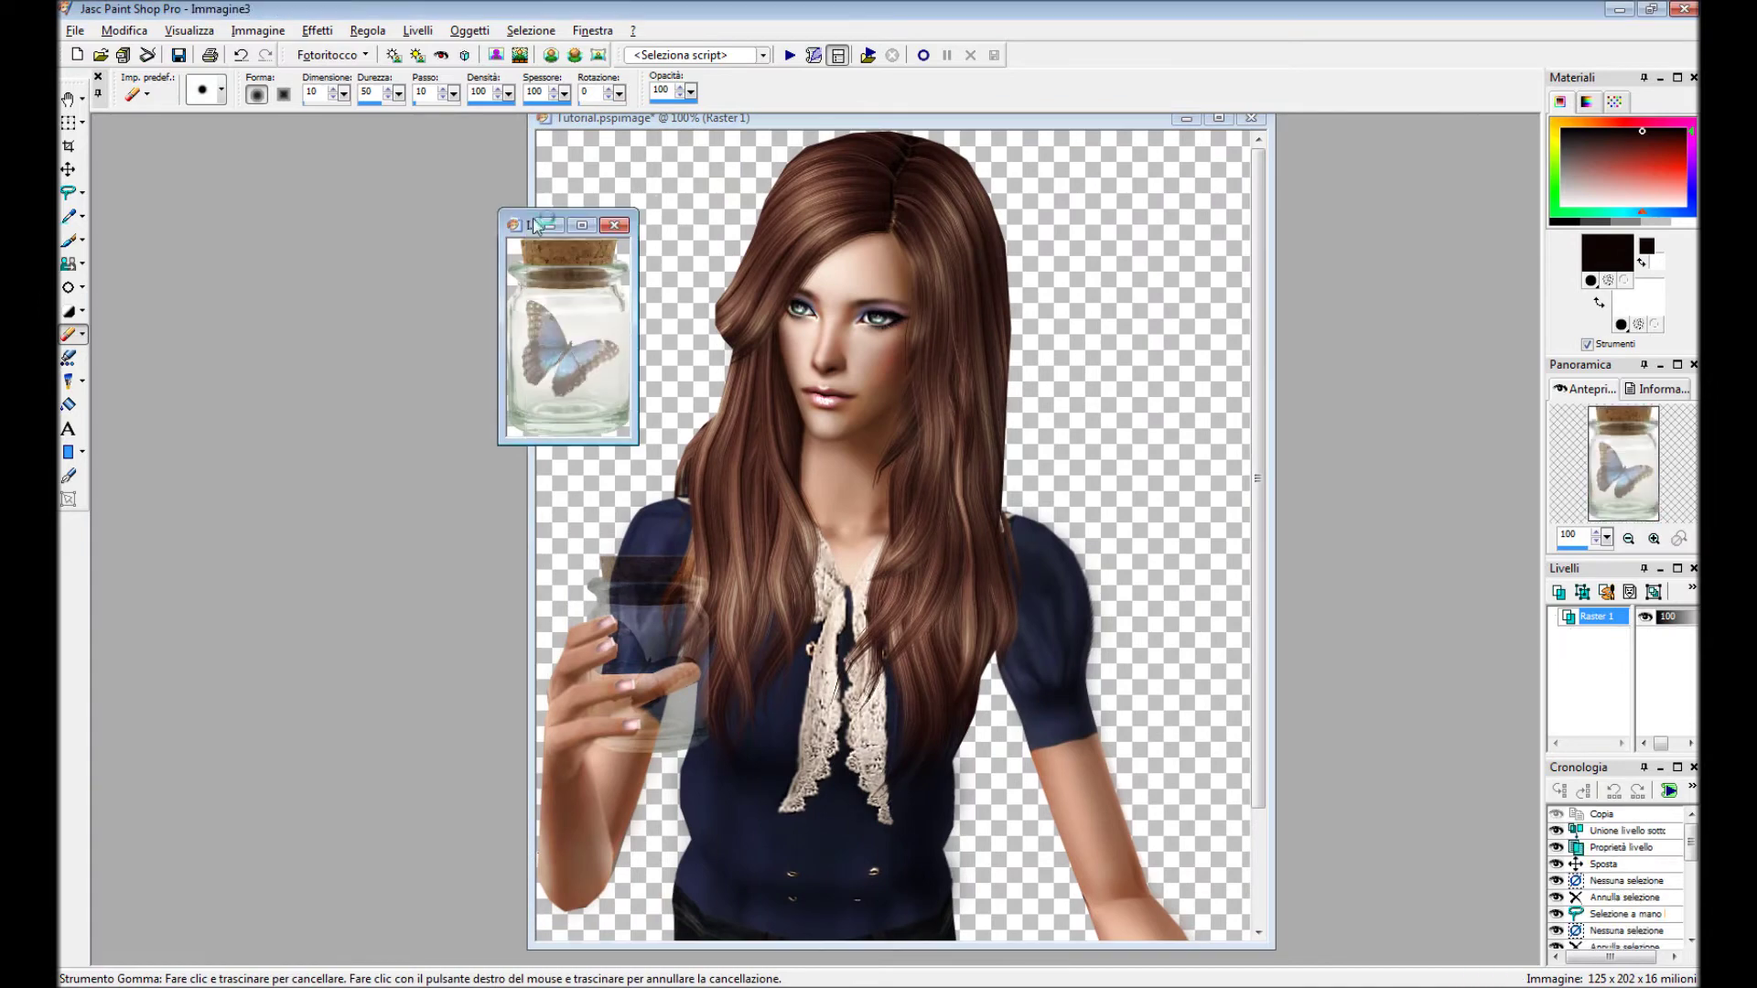
# Apply Nitidezza sharpening to the jar layer.
pyautogui.scroll(1, 567, 329)
pyautogui.moveTo(550, 224); pyautogui.dragTo(266, 223)
pyautogui.click(68, 263)
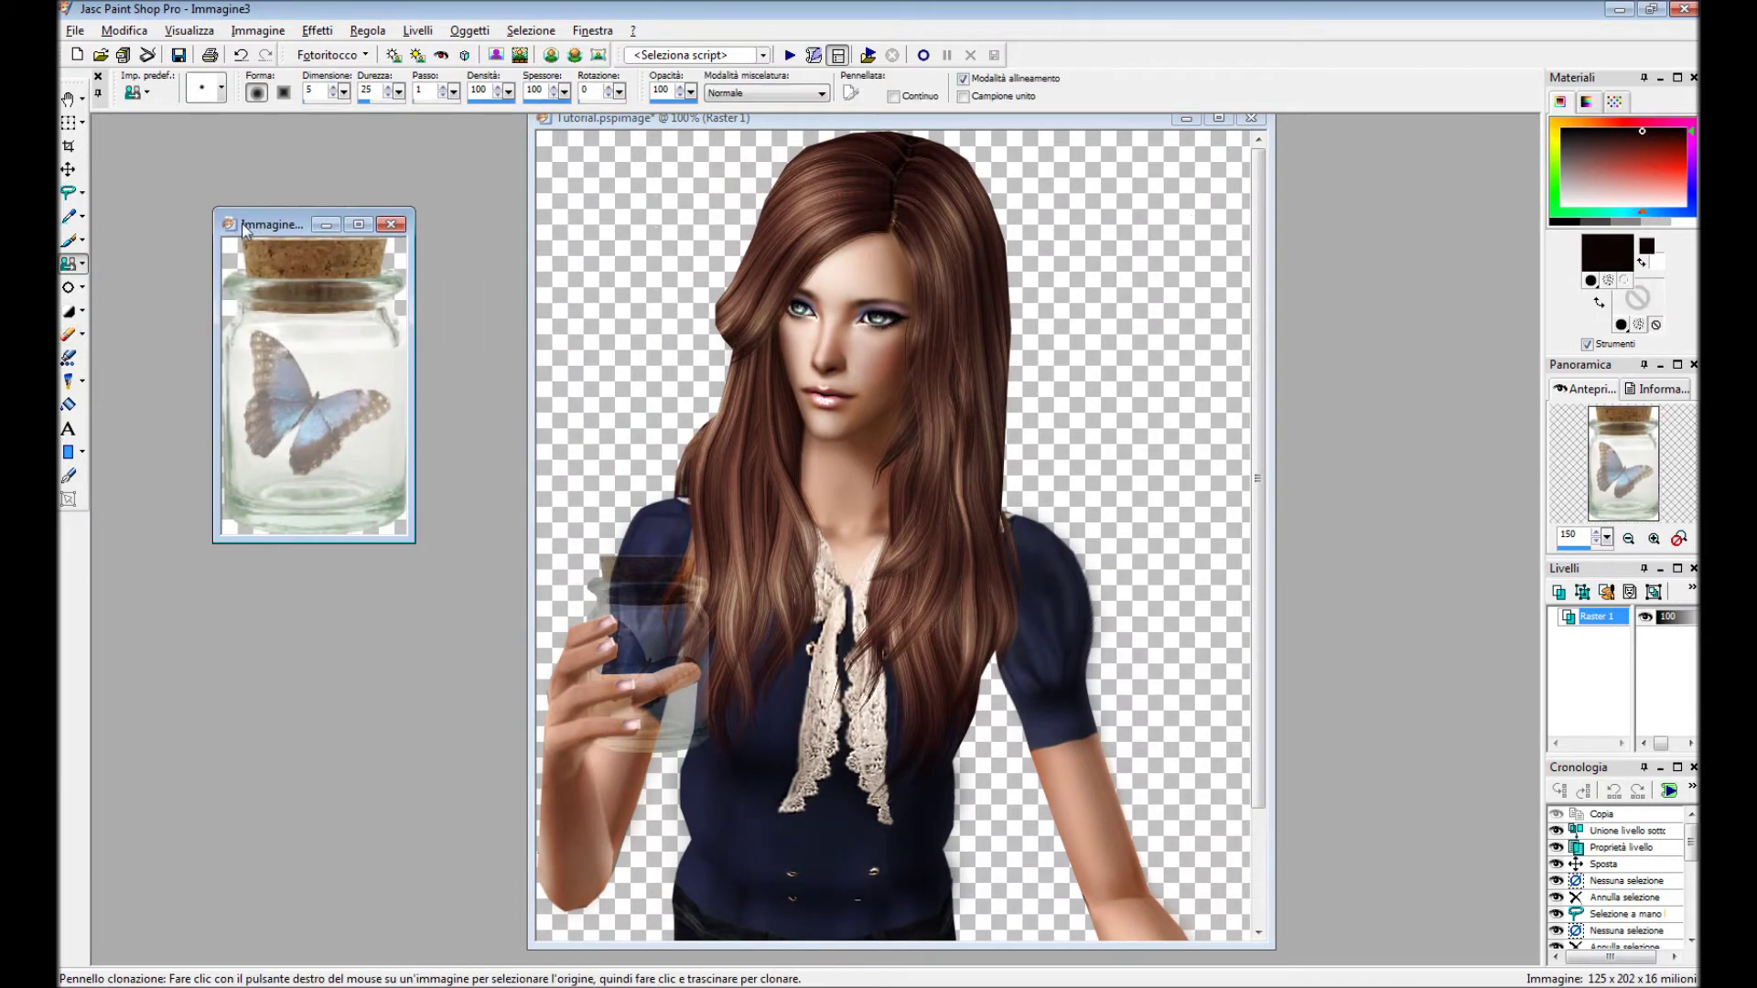
pyautogui.scroll(2, 421, 400)
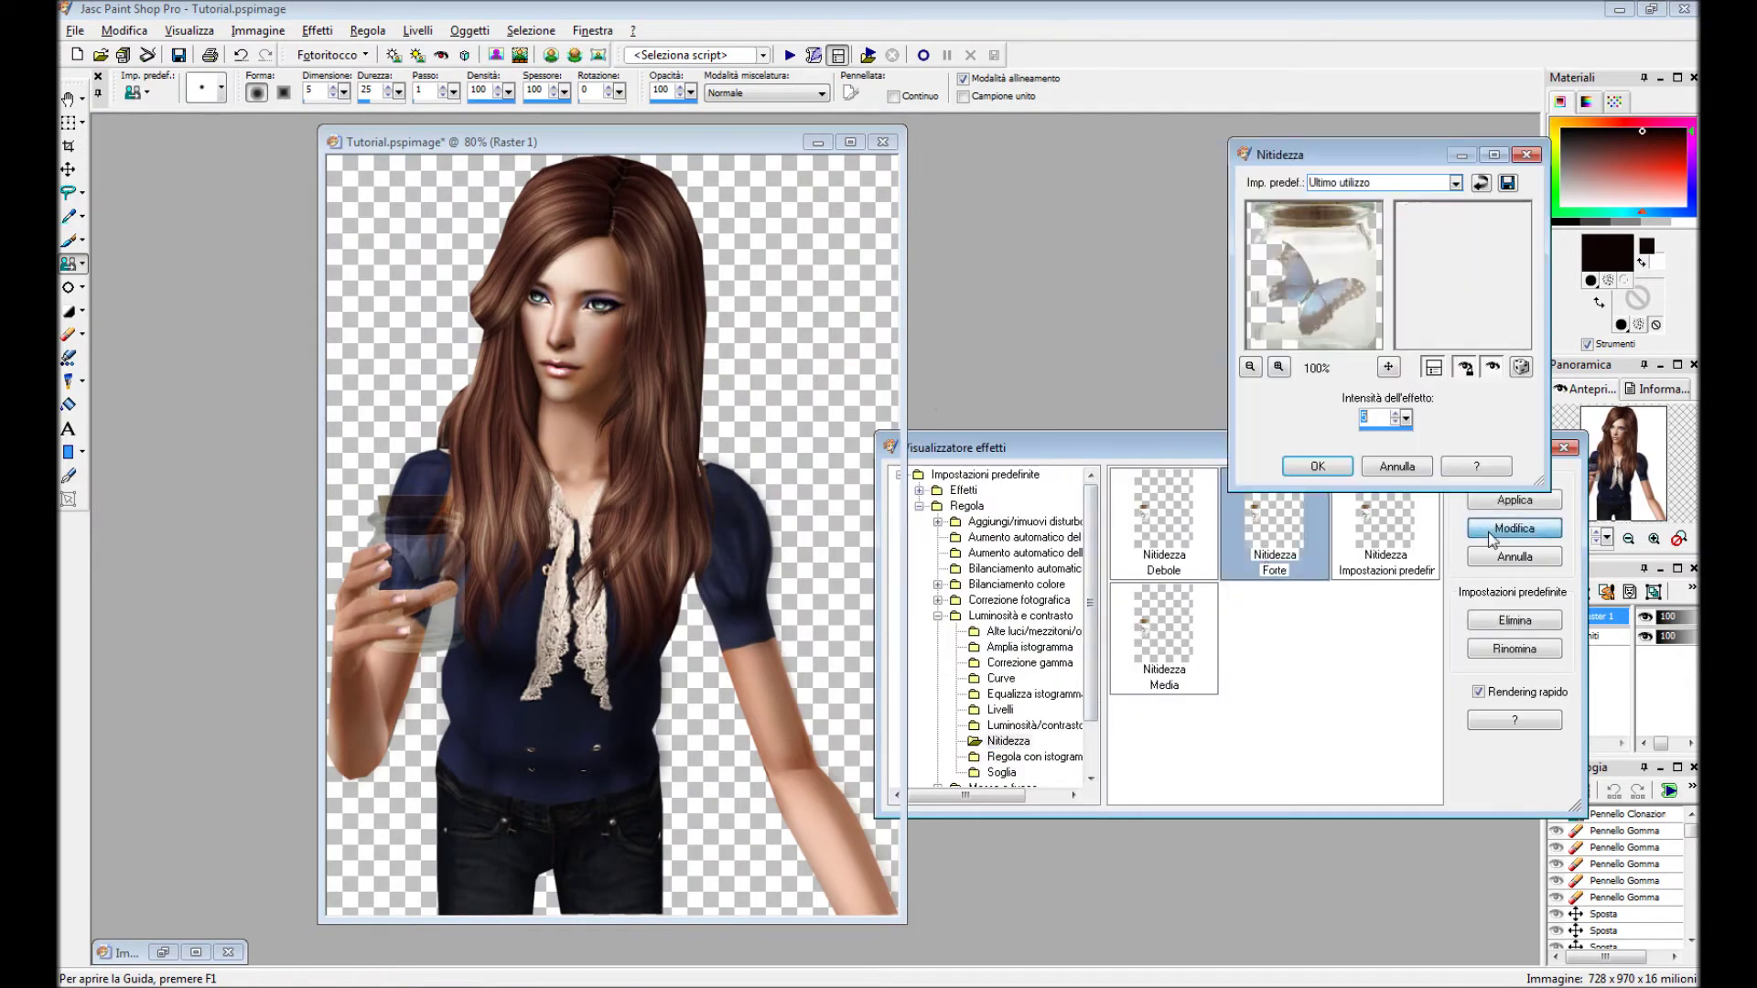
pyautogui.click(1318, 466)
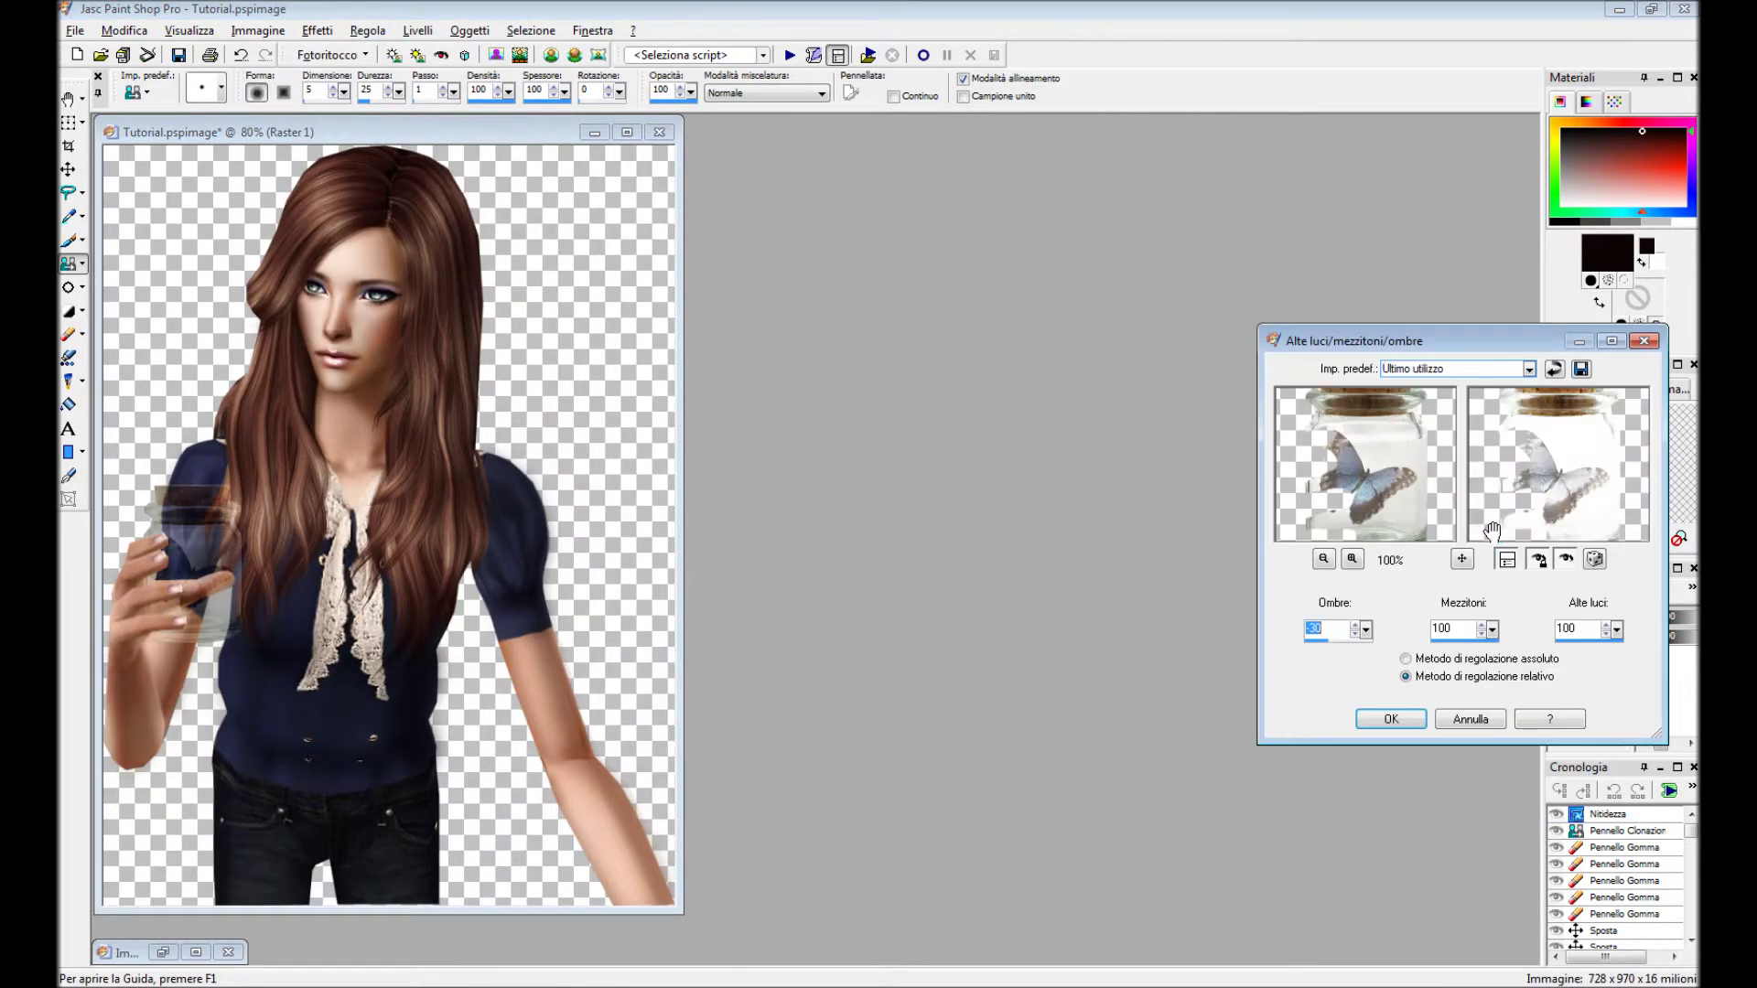
# Adjust Alte luci/mezzitoni/ombre to Mezzitoni 37, Alte luci 1, Ombre 41.
pyautogui.moveTo(1491, 630); pyautogui.dragTo(1466, 656)
pyautogui.moveTo(1617, 630); pyautogui.dragTo(1574, 627)
pyautogui.moveTo(1366, 630); pyautogui.dragTo(1369, 633)
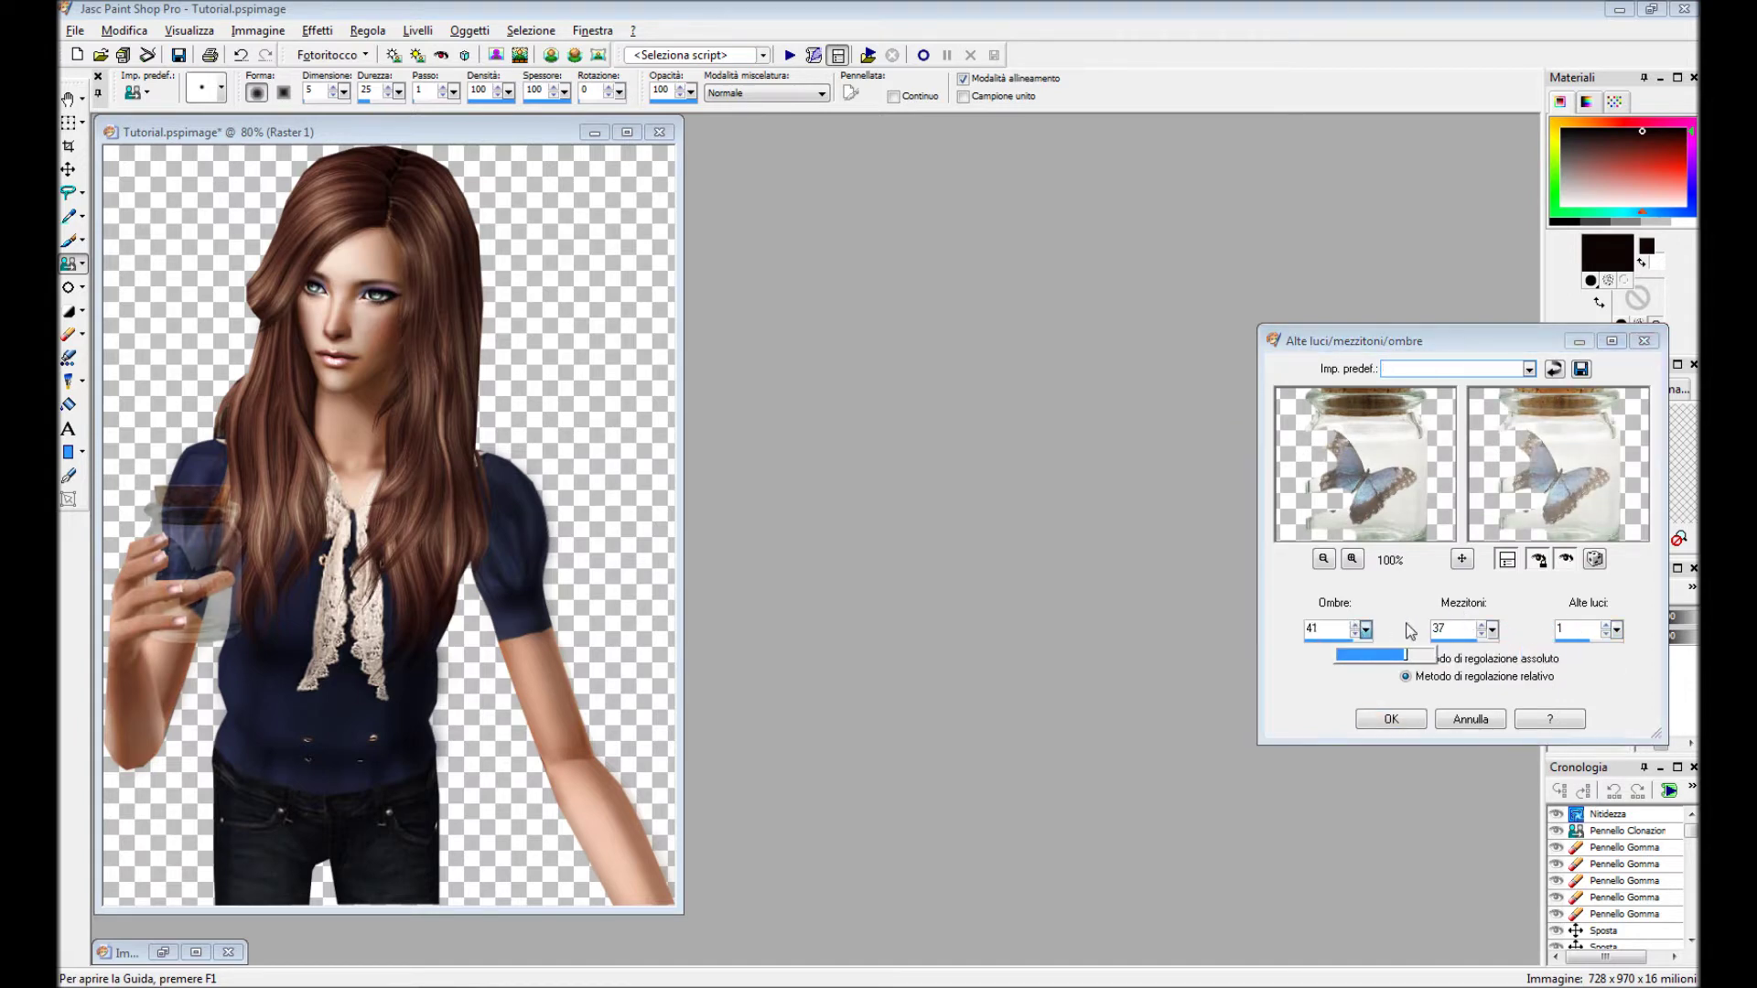
pyautogui.click(1391, 719)
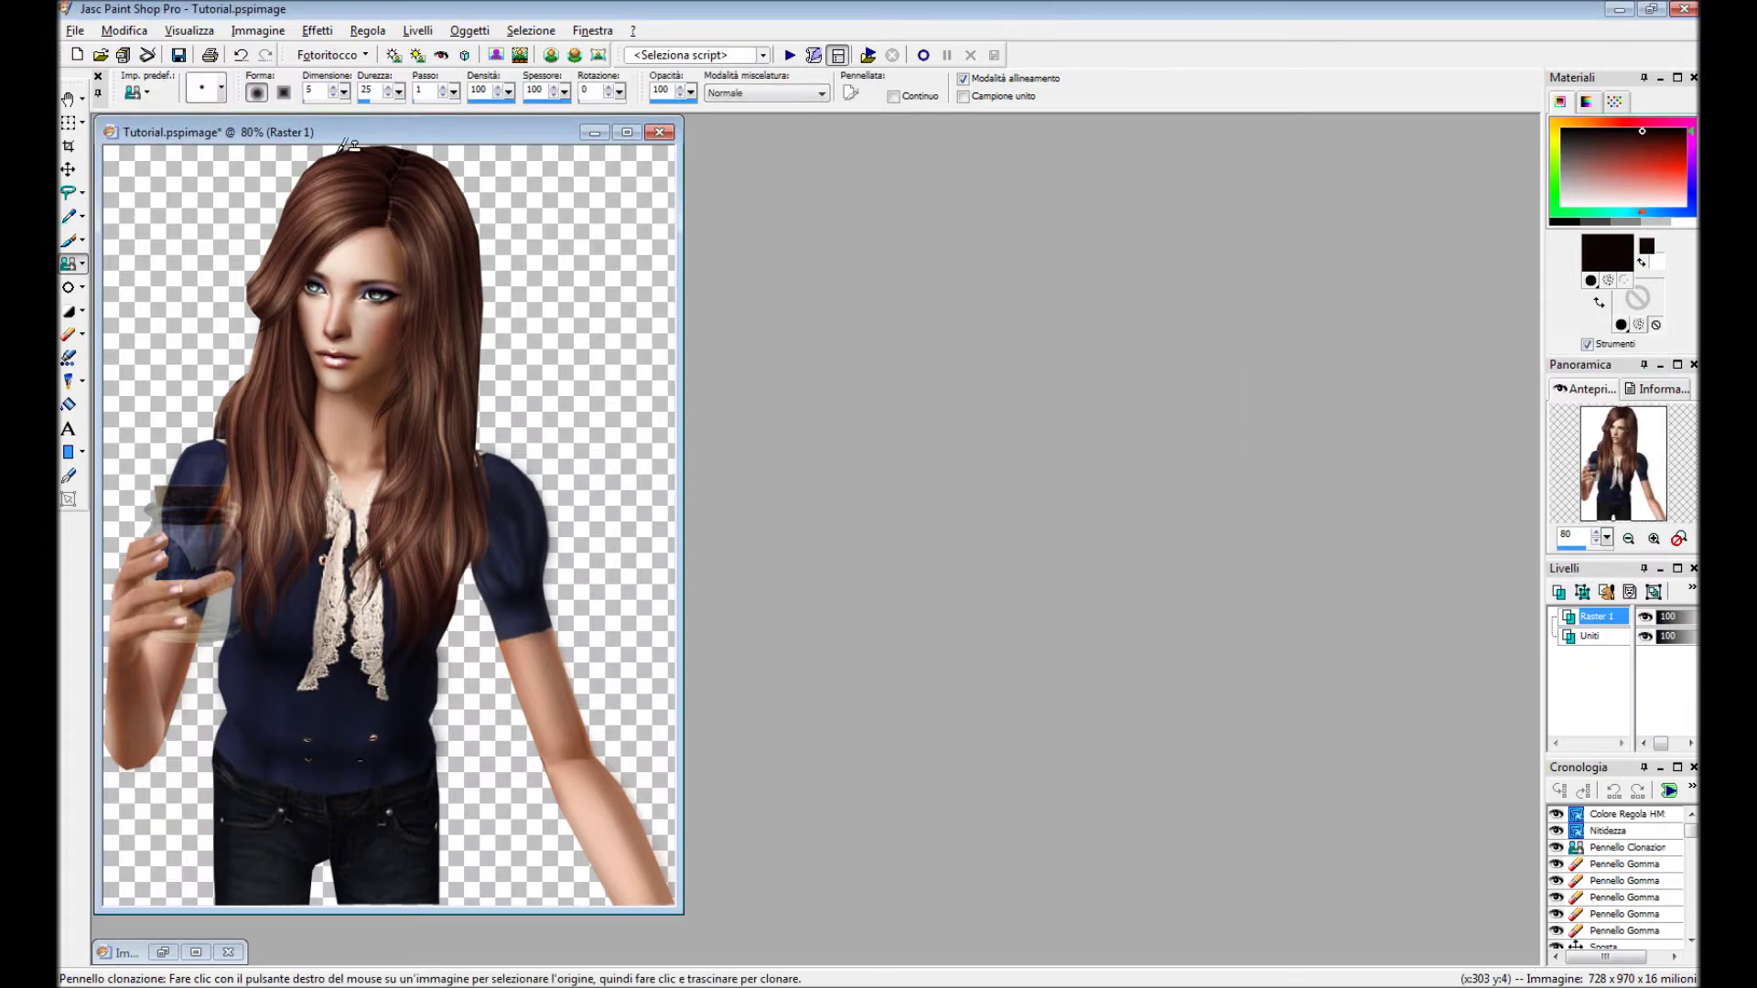
# Merge the jar layer down into the woman's layer with Unisci giù.
pyautogui.moveTo(366, 132); pyautogui.dragTo(801, 170)
pyautogui.rightClick(1597, 616)
pyautogui.click(1303, 503)
# Clone-brush cork texture onto the top of the jar.
pyautogui.scroll(4, 608, 352)
pyautogui.scroll(4, 746, 529)
pyautogui.scroll(2, 570, 616)
pyautogui.moveTo(838, 476)
pyautogui.mouseDown()
pyautogui.moveTo(910, 491)
pyautogui.moveTo(765, 463)
pyautogui.mouseUp()
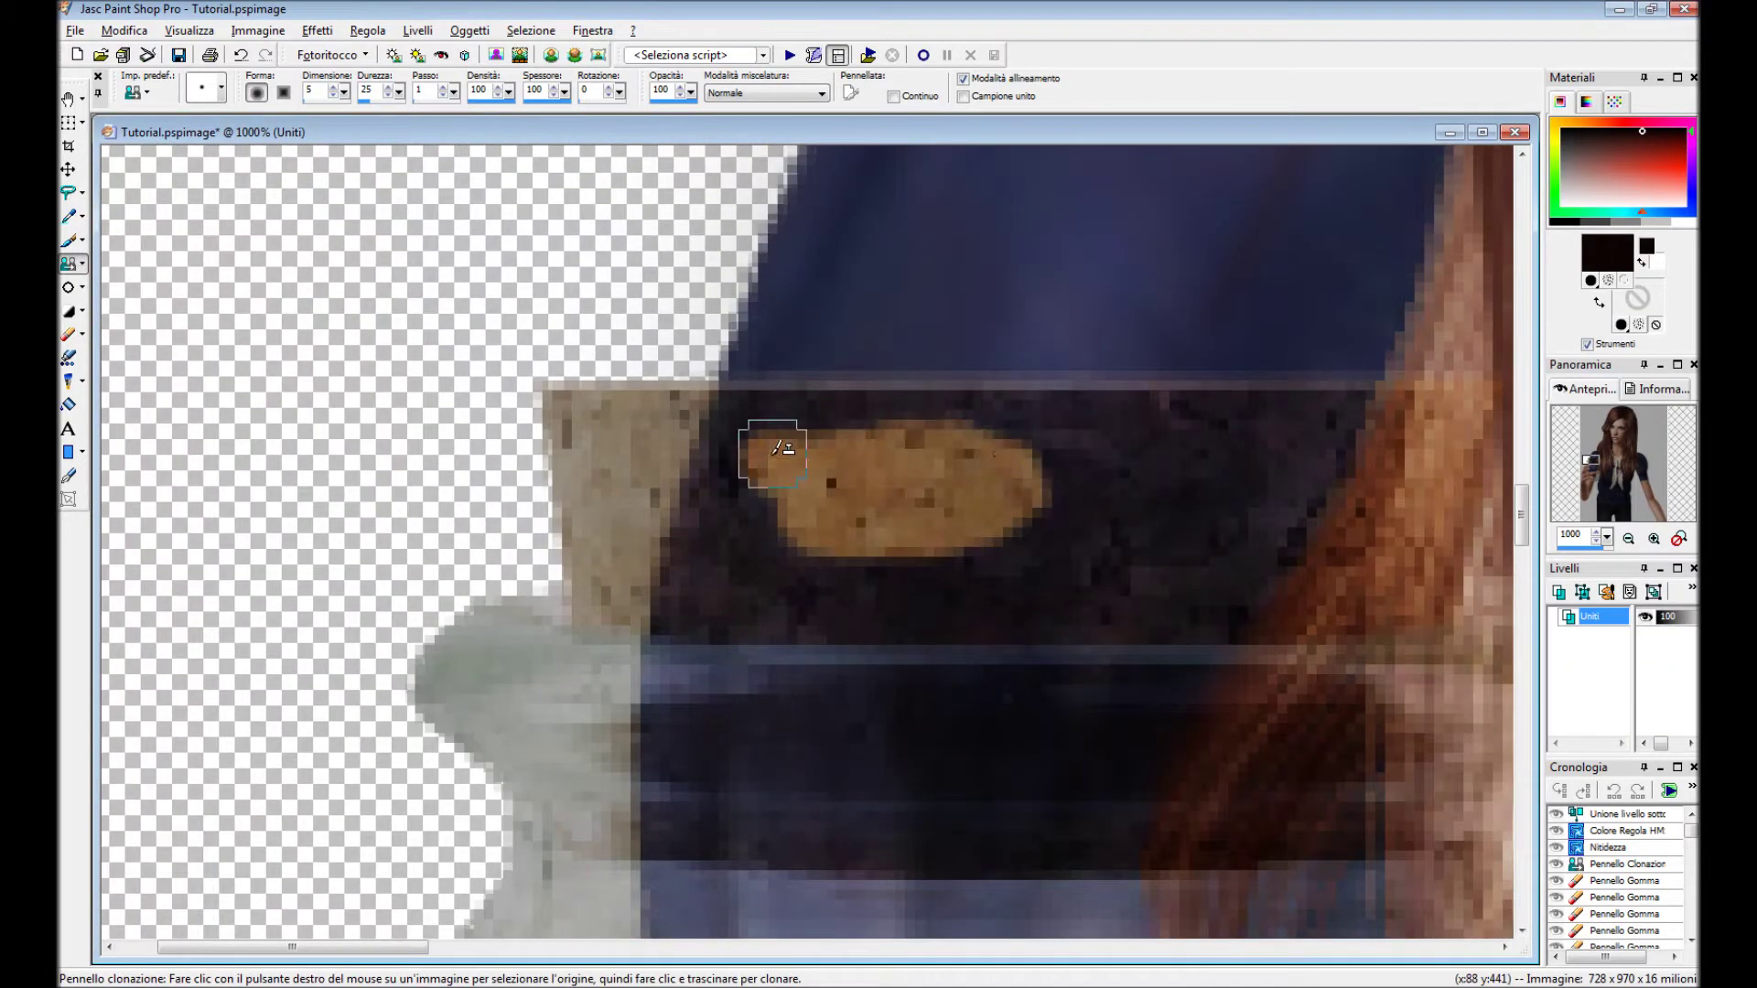
pyautogui.scroll(-1, 765, 463)
pyautogui.scroll(-1, 930, 586)
# With a larger, softer brush tip, extend the cloned cork across the jar rim.
pyautogui.click(221, 89)
pyautogui.click(364, 471)
pyautogui.click(512, 457)
pyautogui.moveTo(631, 434); pyautogui.dragTo(813, 490)
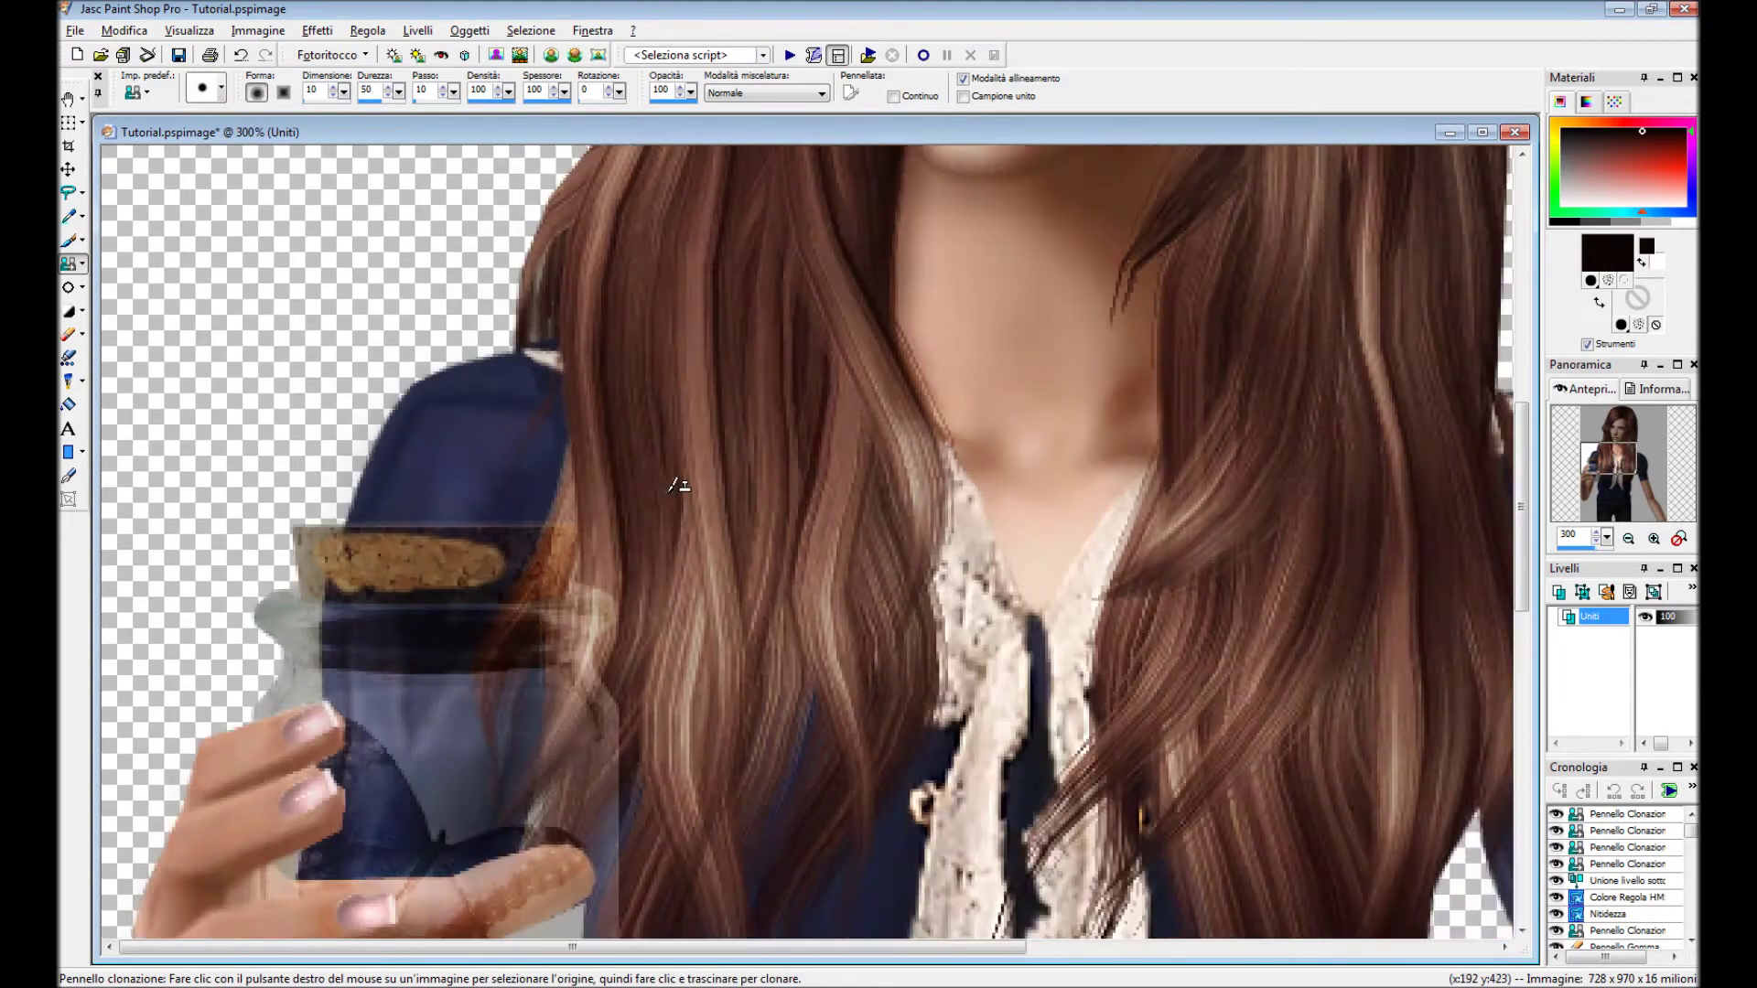
pyautogui.moveTo(881, 444); pyautogui.dragTo(540, 450)
pyautogui.scroll(1, 540, 450)
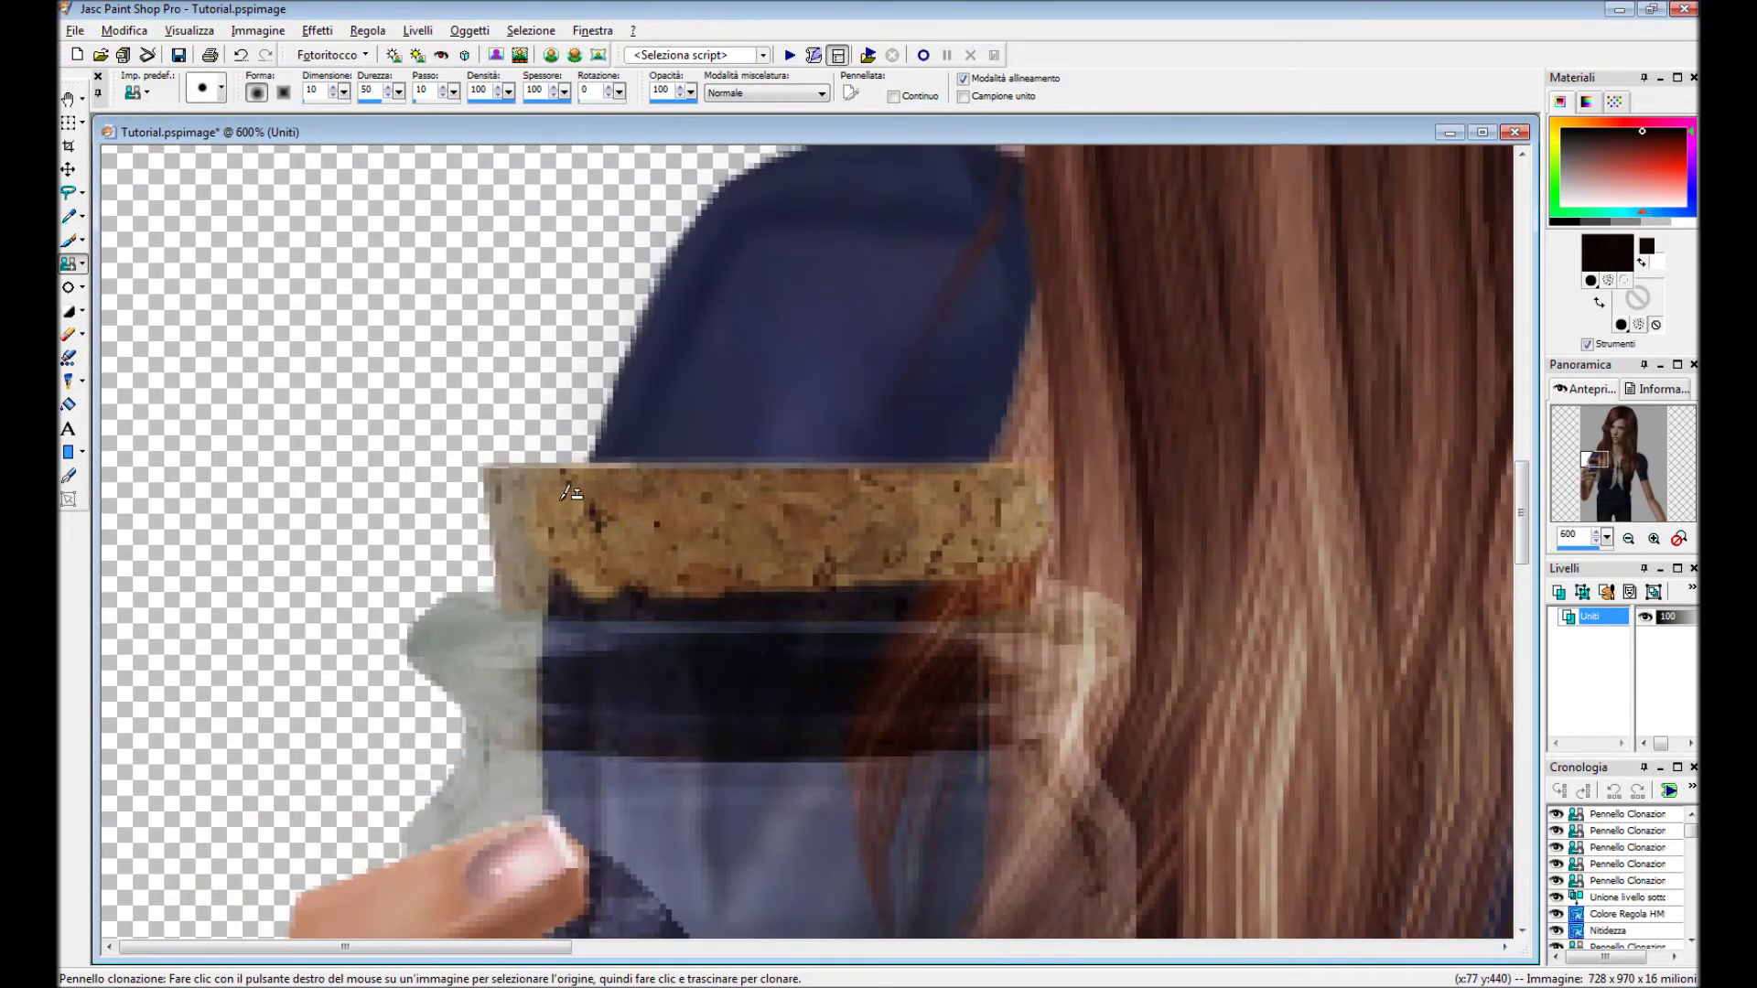
pyautogui.moveTo(946, 578); pyautogui.dragTo(869, 595)
# Clone butterfly wing colour over the finger, then pick a small soft brush tip.
pyautogui.scroll(-3, 869, 595)
pyautogui.scroll(3, 785, 640)
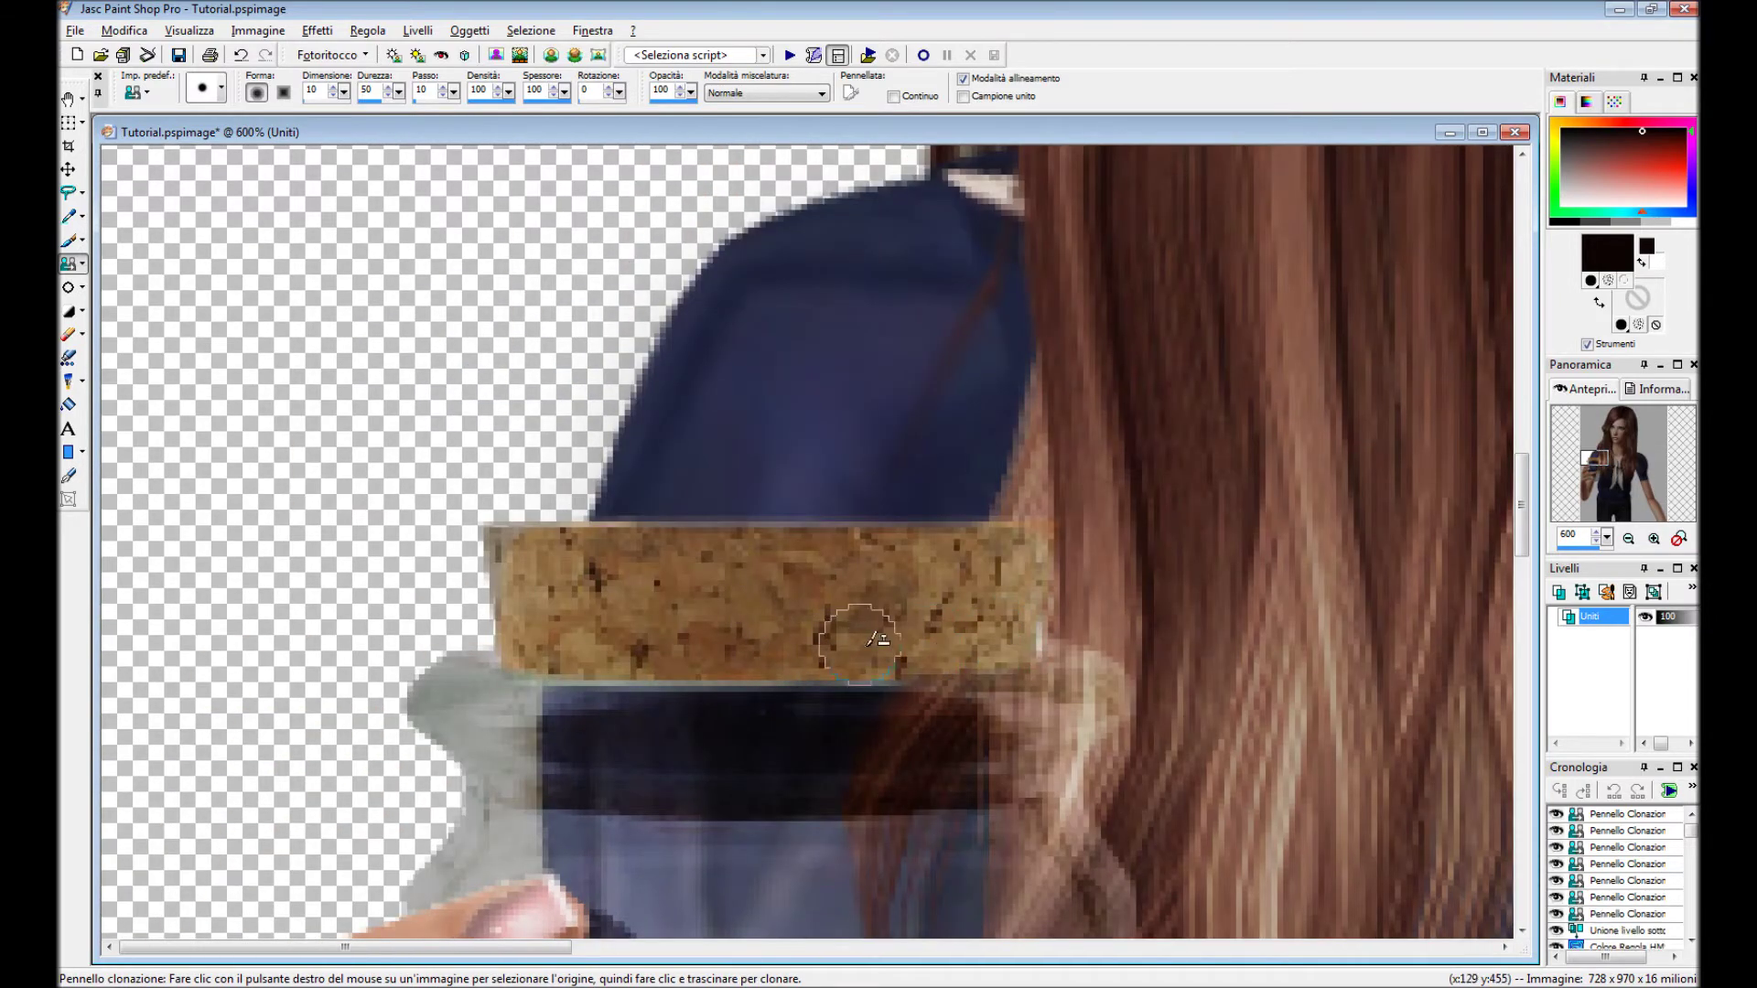
pyautogui.scroll(-2, 1037, 636)
pyautogui.scroll(2, 561, 640)
pyautogui.moveTo(805, 582)
pyautogui.mouseDown()
pyautogui.moveTo(723, 455)
pyautogui.moveTo(696, 641)
pyautogui.moveTo(796, 392)
pyautogui.moveTo(641, 650)
pyautogui.mouseUp()
pyautogui.scroll(1, 664, 440)
pyautogui.scroll(1, 911, 674)
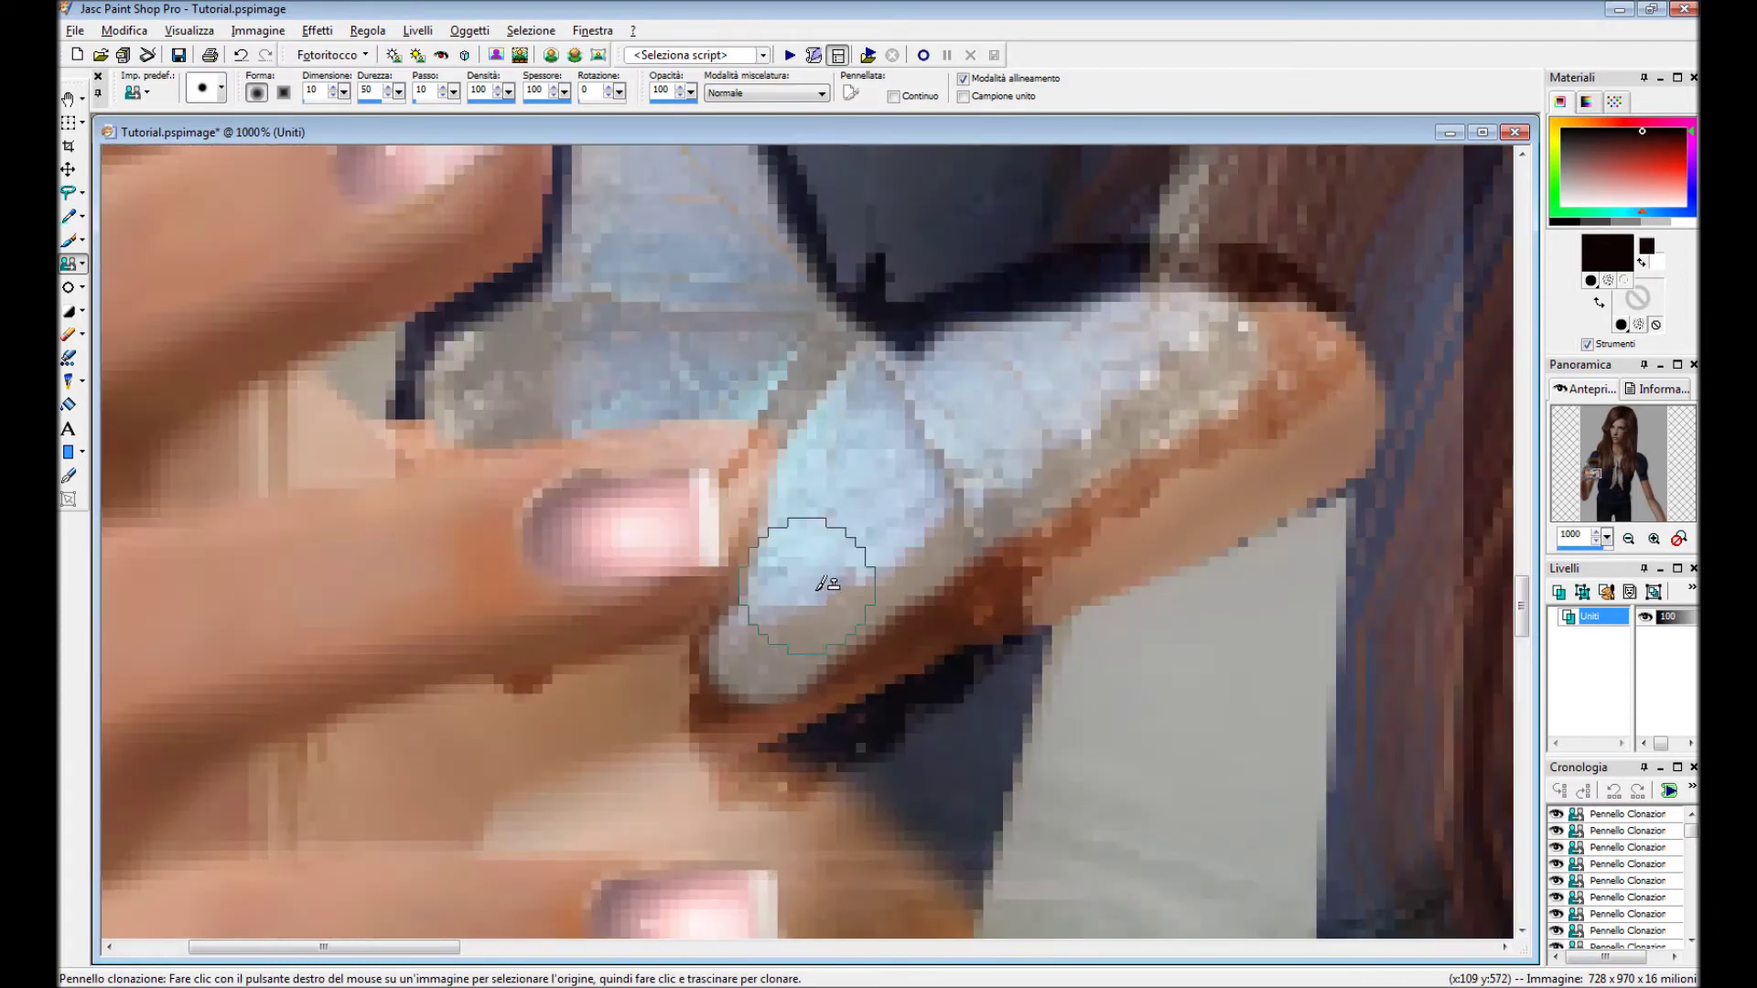
pyautogui.scroll(-5, 1008, 482)
pyautogui.click(206, 88)
pyautogui.click(235, 177)
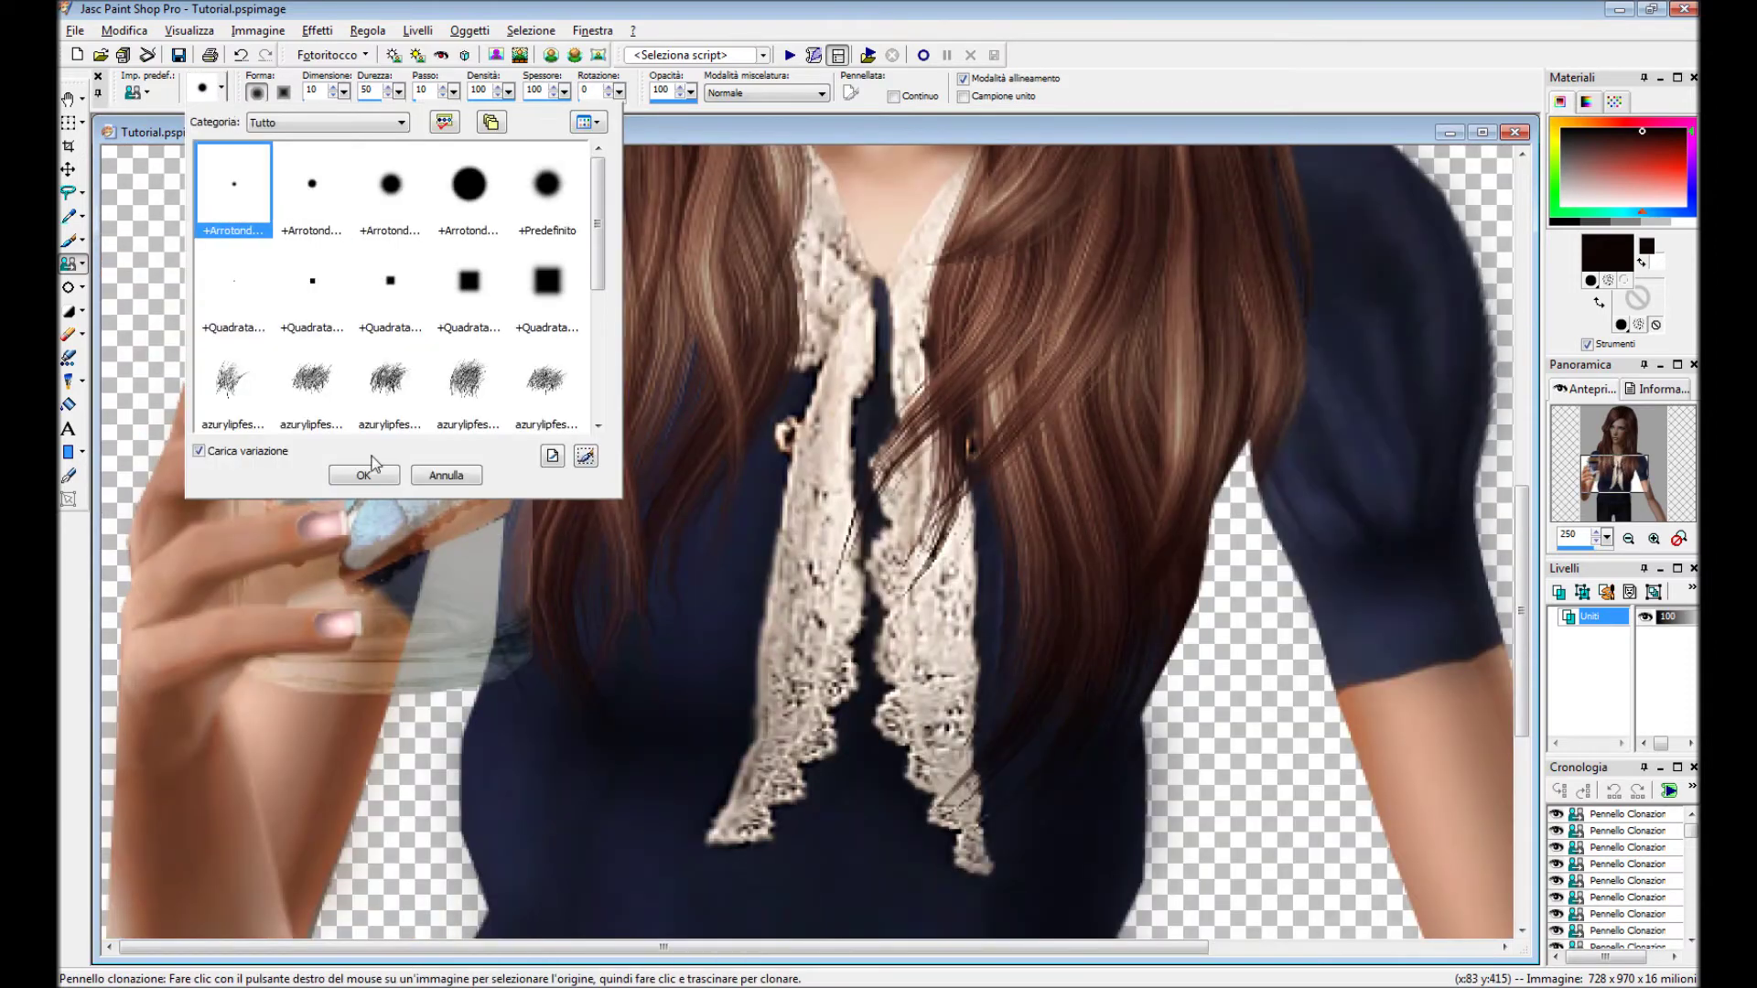
# With the smaller tip, clone grey texture over the skin patch, then undo it.
pyautogui.click(354, 472)
pyautogui.scroll(4, 677, 503)
pyautogui.scroll(2, 817, 517)
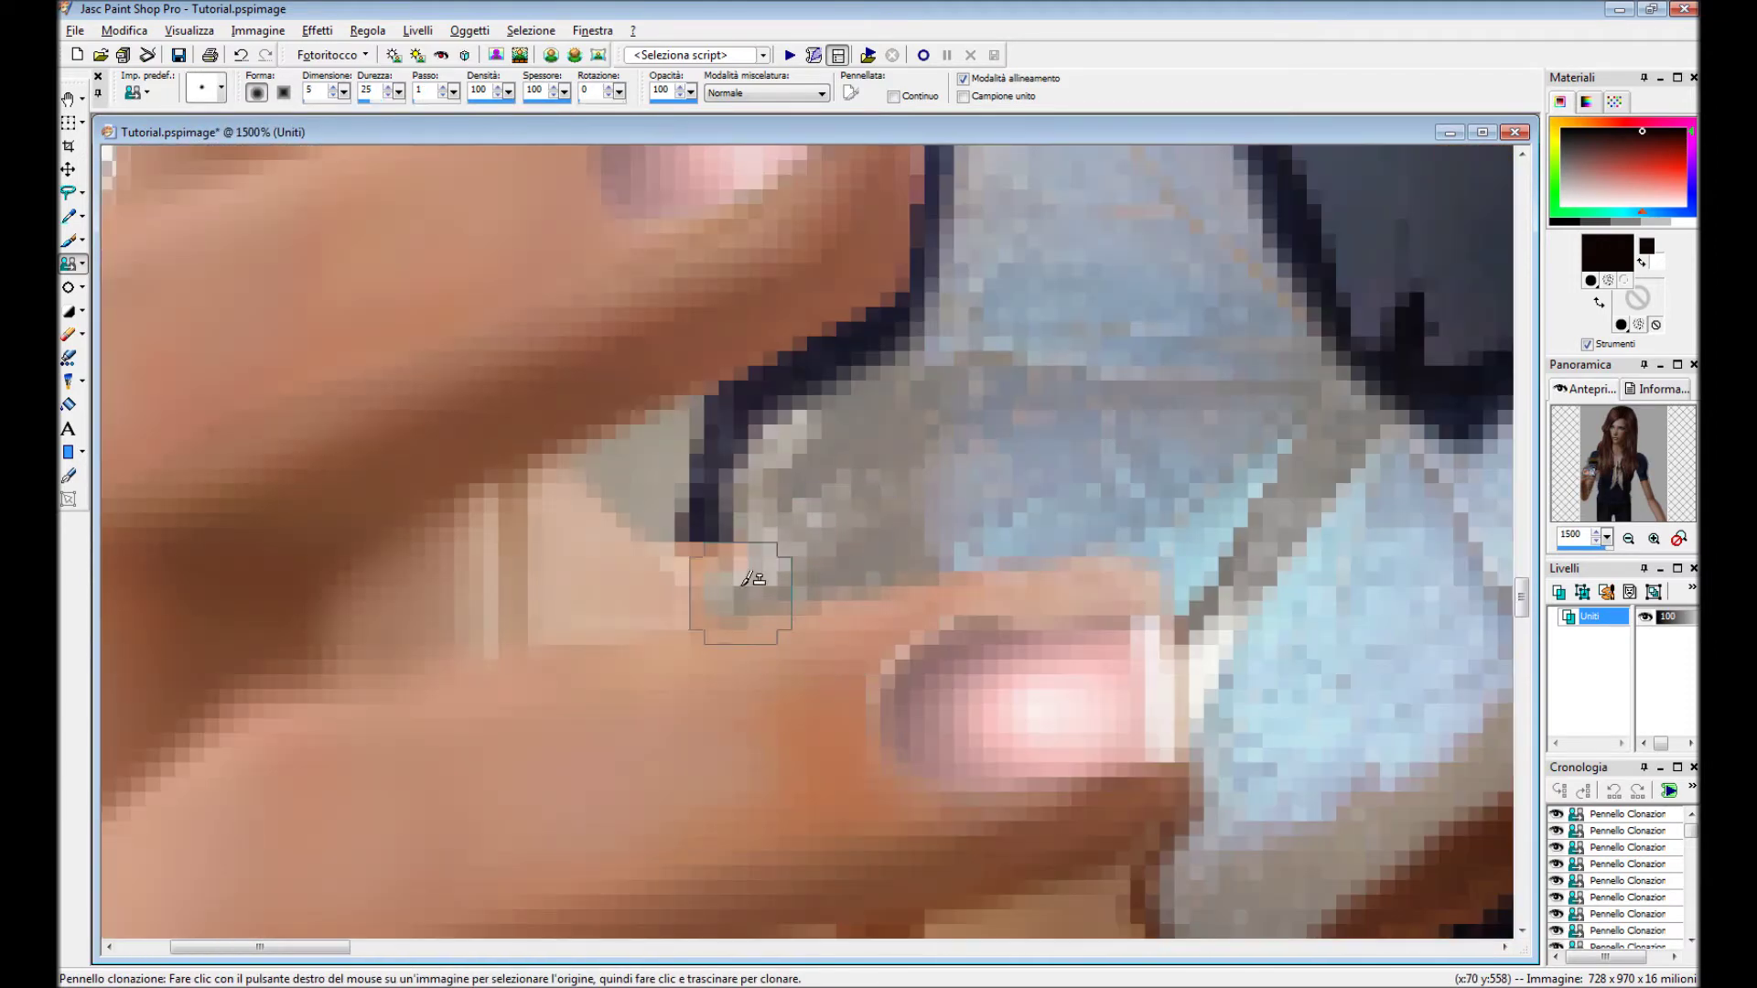
pyautogui.moveTo(741, 594); pyautogui.dragTo(742, 432)
pyautogui.click(140, 31)
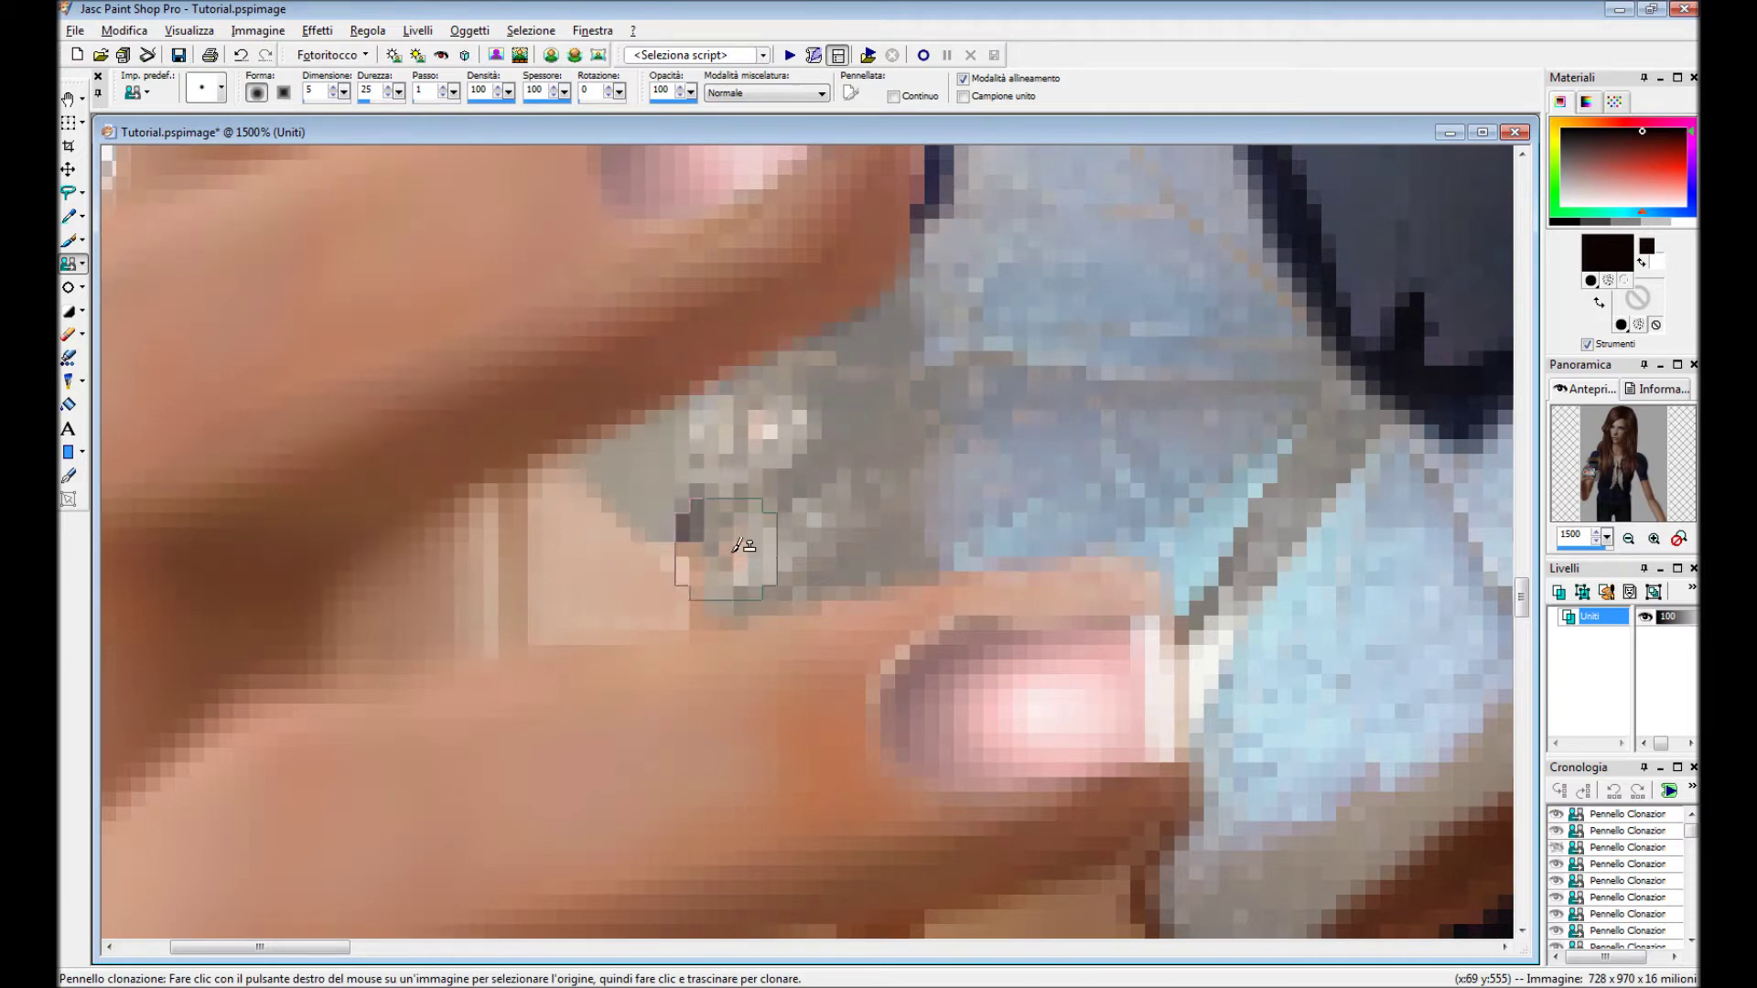
pyautogui.scroll(-1, 823, 421)
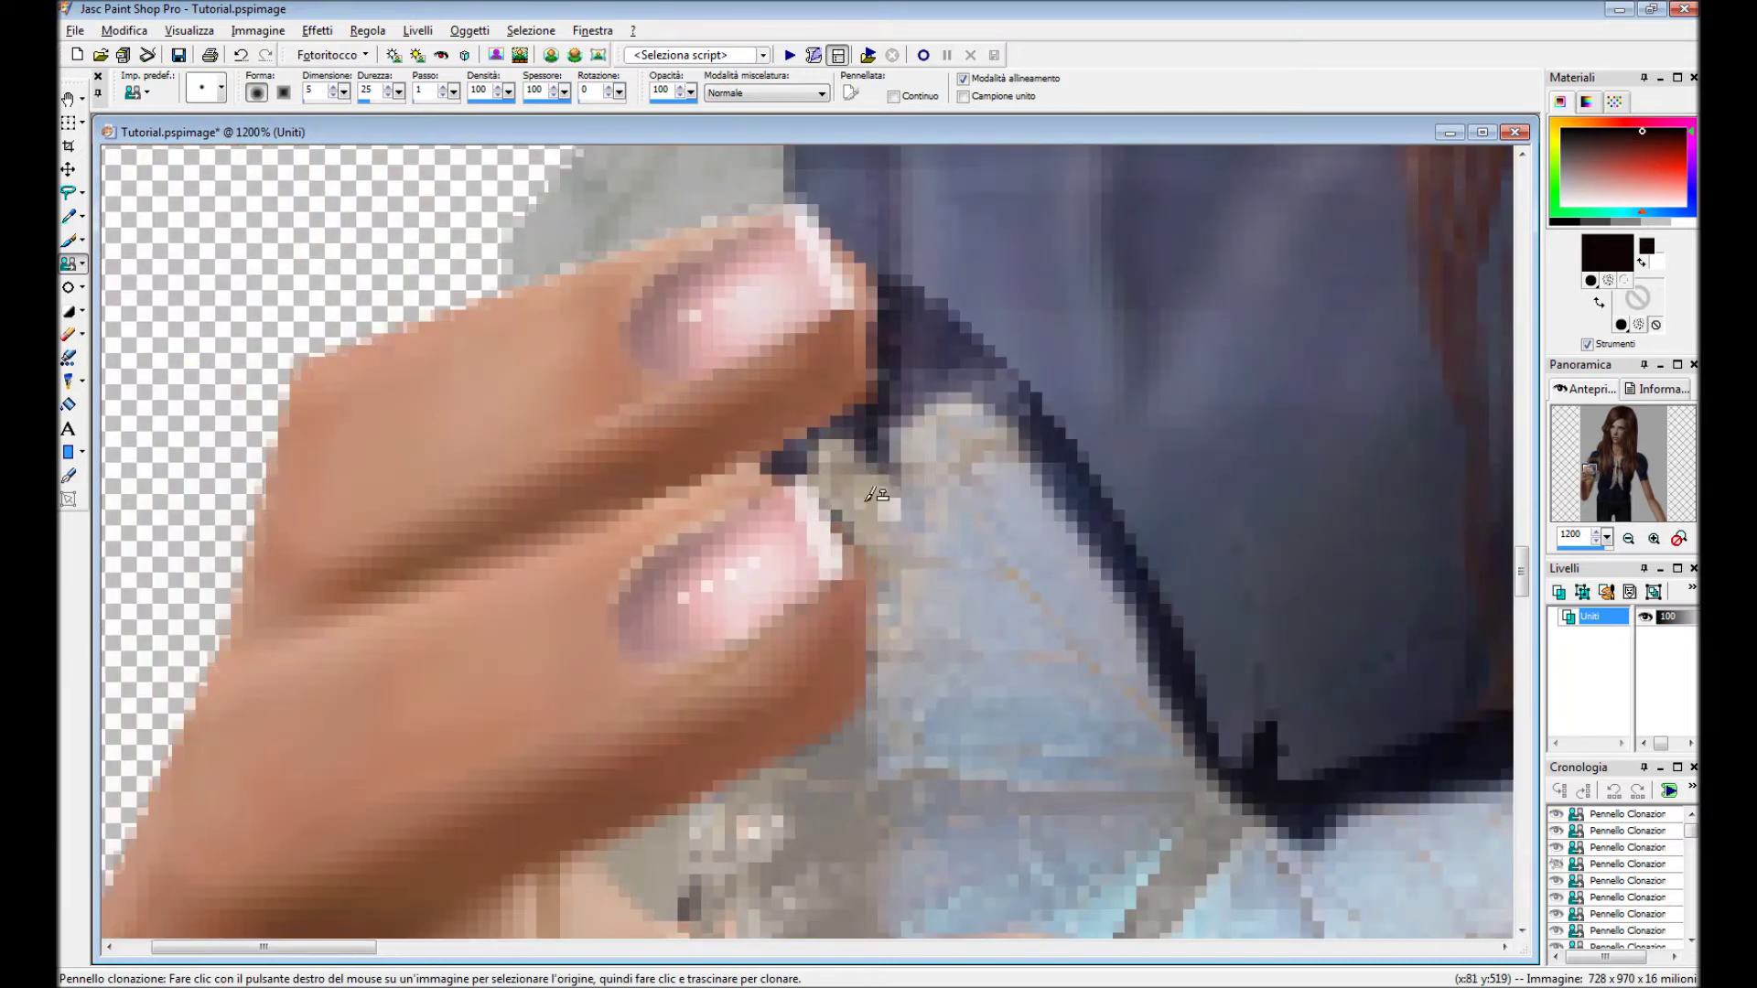
# Clone texture over the dark wing edges near the fingers, then undo those strokes.
pyautogui.moveTo(906, 368); pyautogui.dragTo(849, 494)
pyautogui.hscroll(3, 1043, 432)
pyautogui.scroll(-1, 1043, 432)
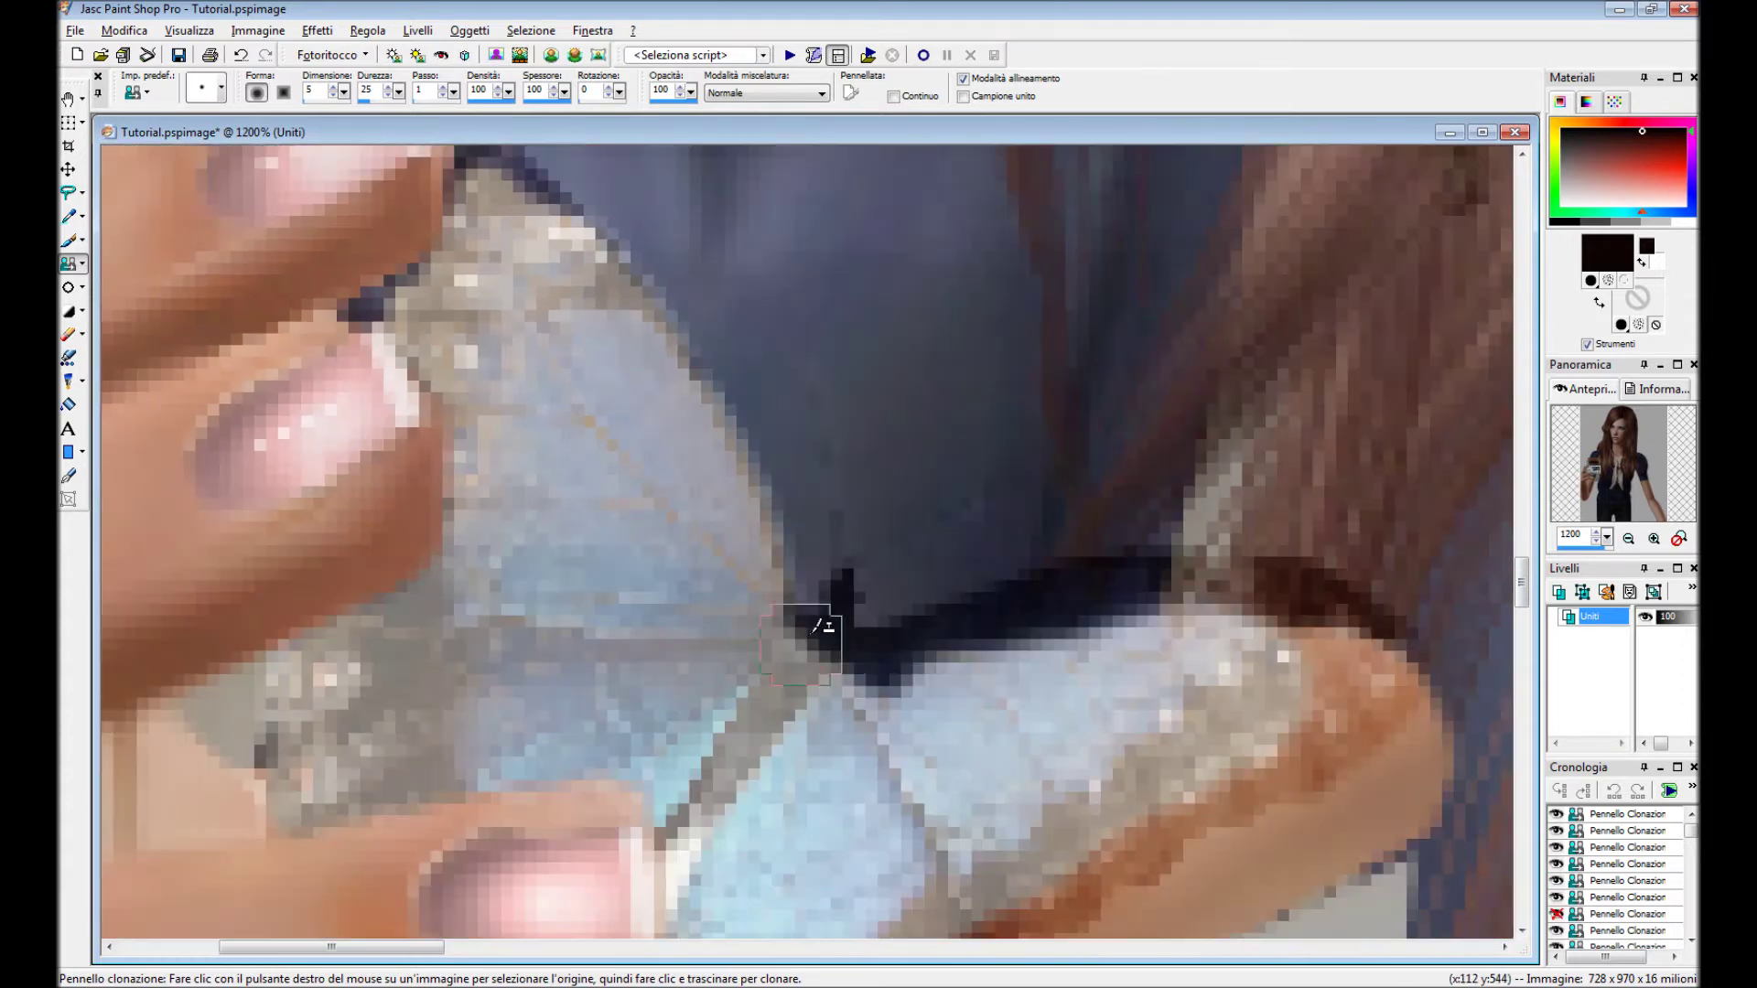
pyautogui.moveTo(823, 628); pyautogui.dragTo(926, 639)
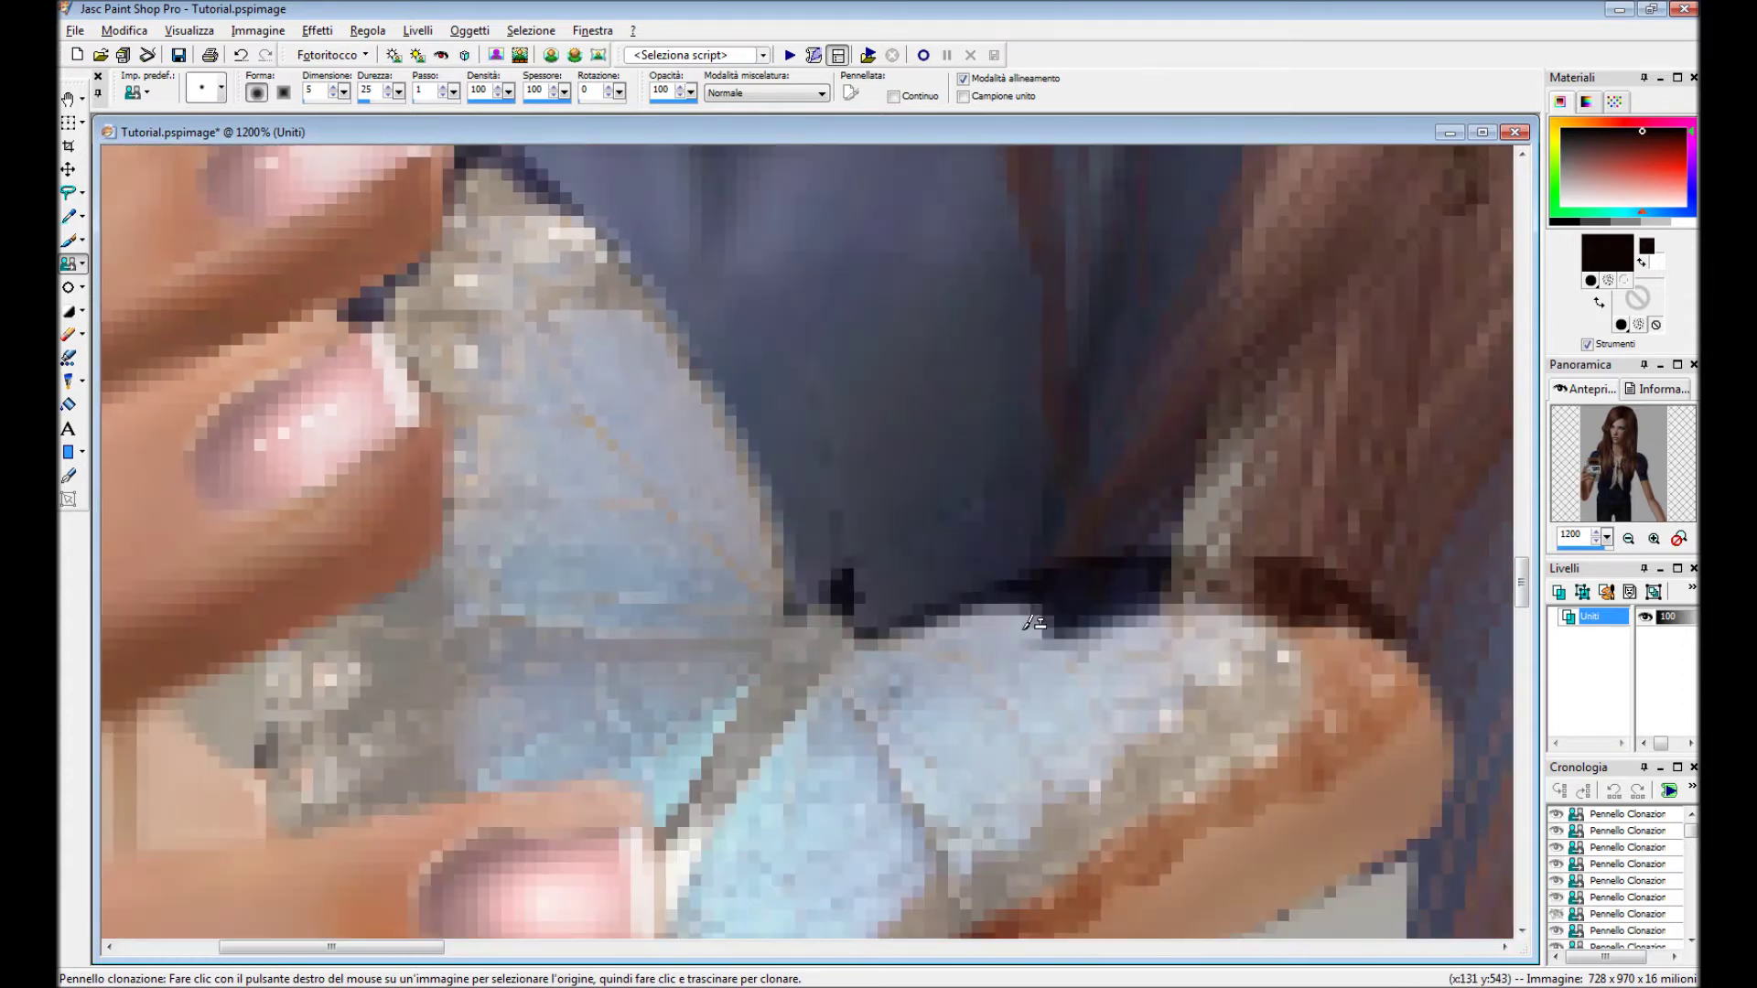
pyautogui.scroll(-5, 760, 604)
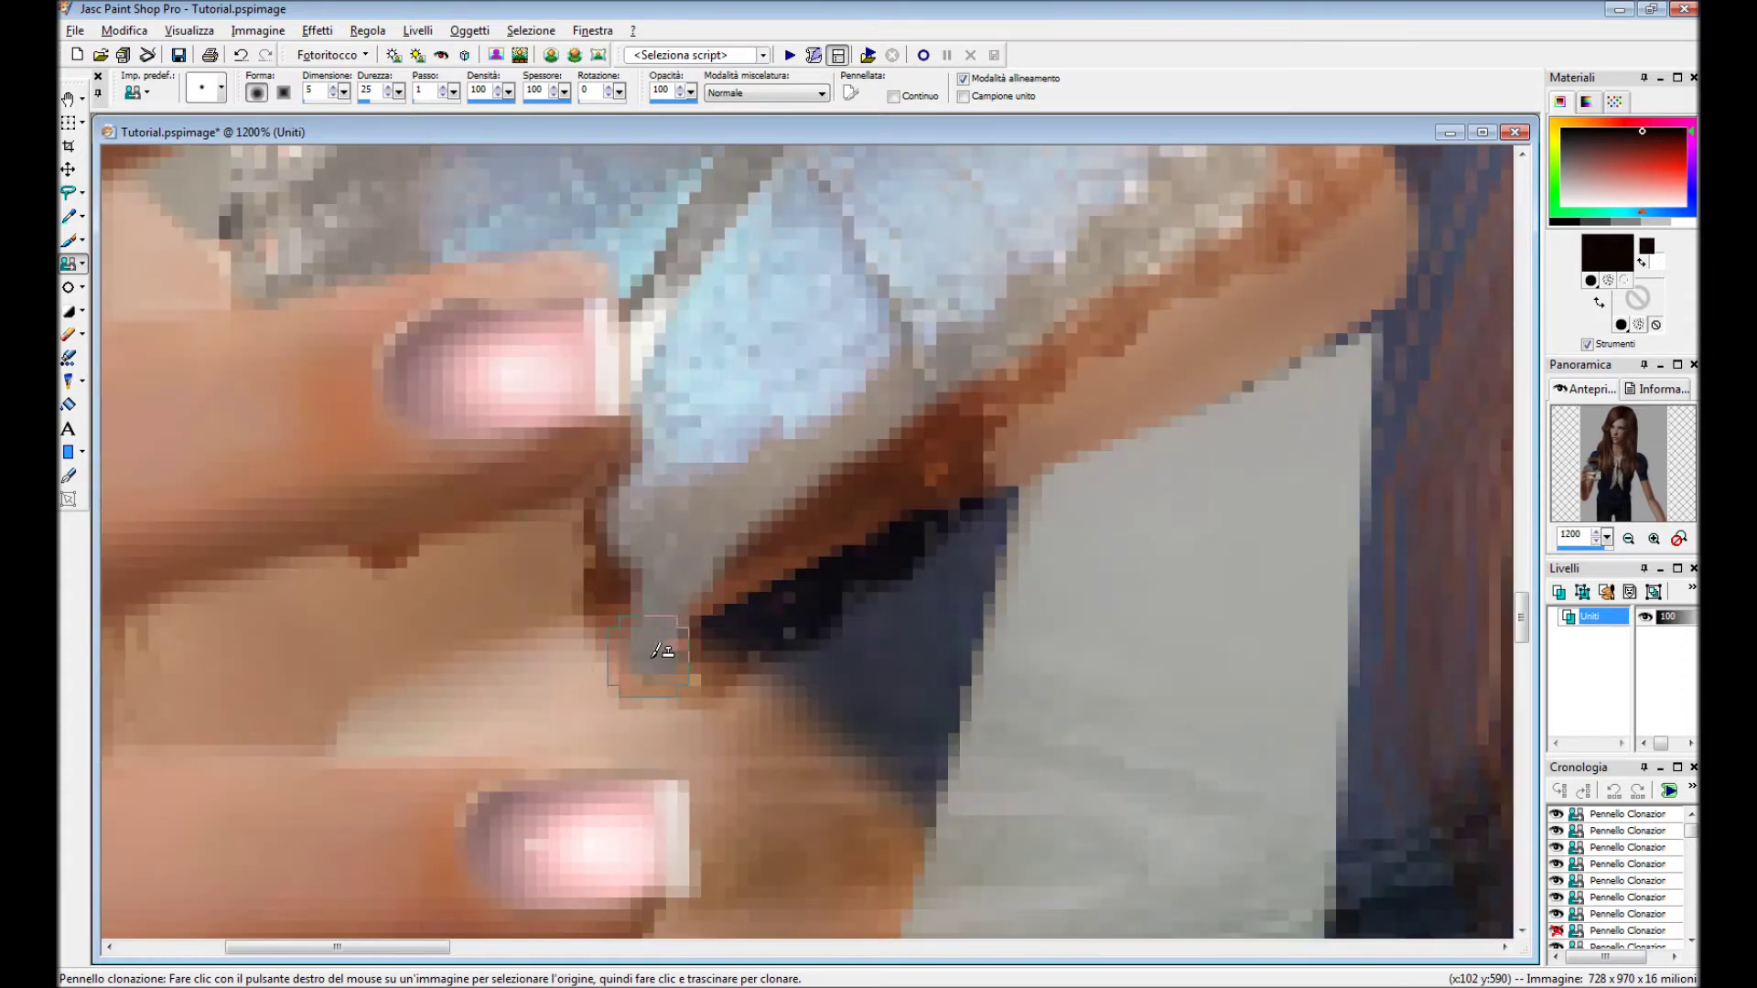
pyautogui.moveTo(696, 660)
pyautogui.mouseDown()
pyautogui.moveTo(760, 623)
pyautogui.moveTo(787, 549)
pyautogui.moveTo(882, 518)
pyautogui.moveTo(1055, 321)
pyautogui.moveTo(879, 514)
pyautogui.mouseUp()
pyautogui.scroll(-1, 1060, 320)
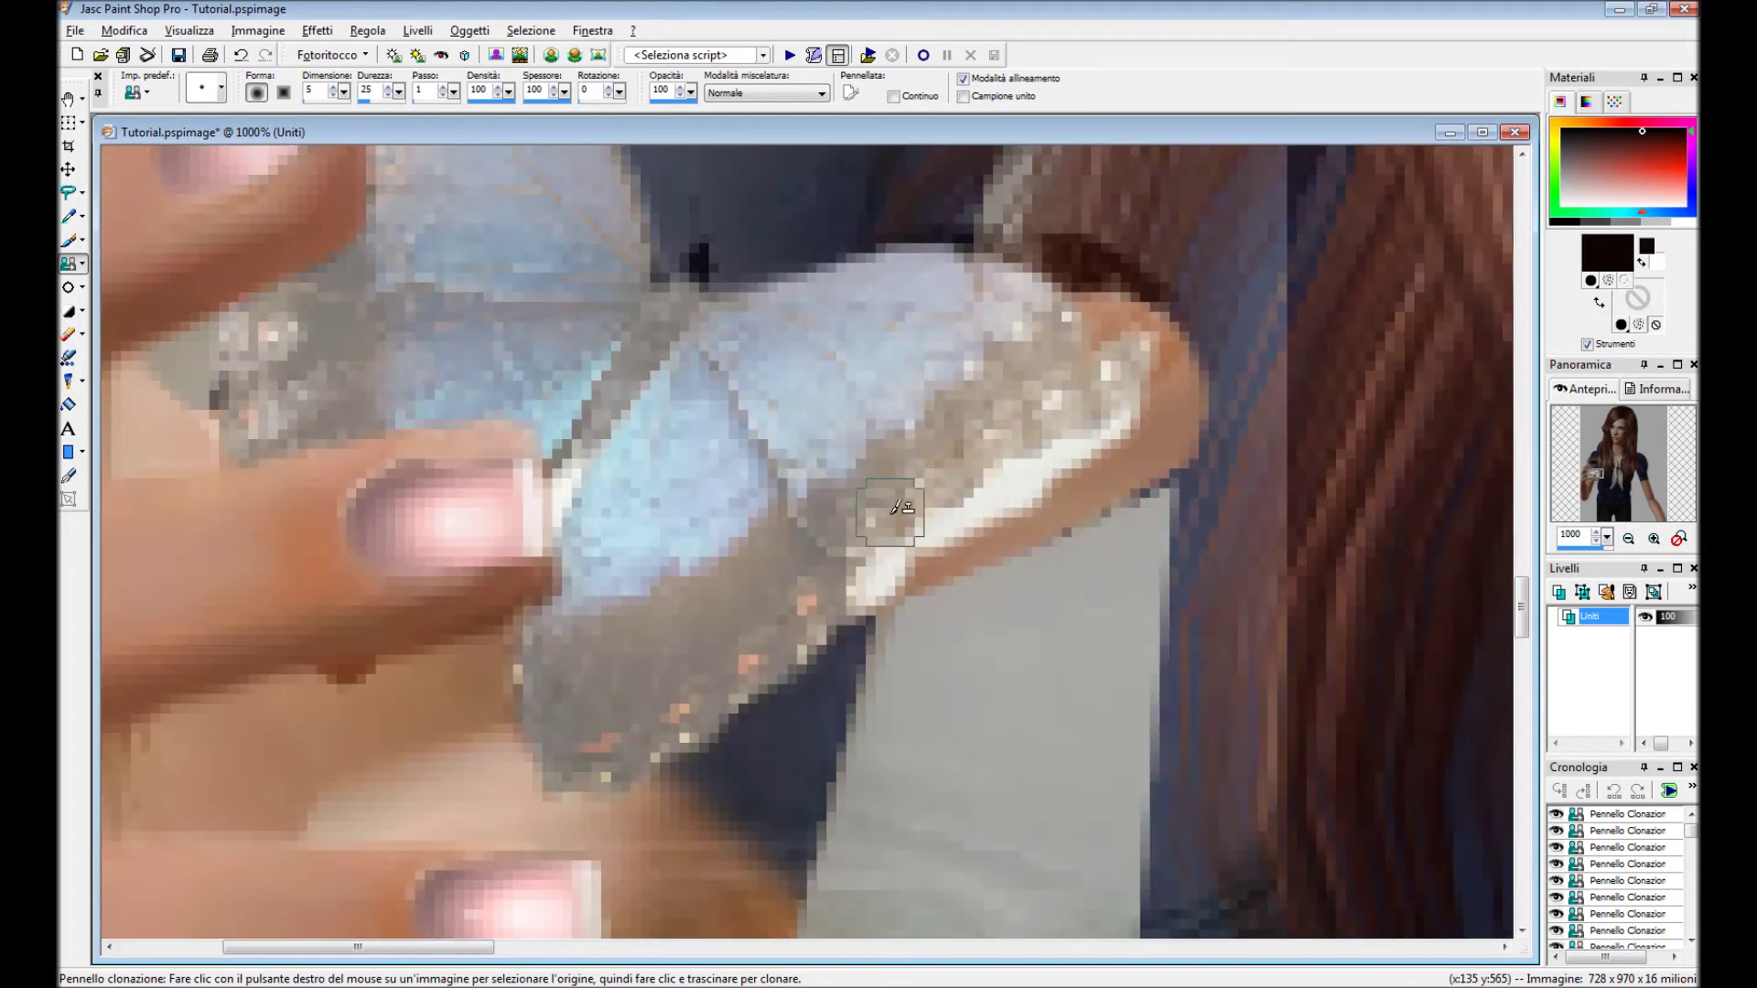
pyautogui.hotkey('ctrl', 'z')
pyautogui.hotkey('ctrl', 'z')
# Repaint grey, sparkly cloned texture along the wing's orange edge.
pyautogui.scroll(1, 641, 568)
pyautogui.moveTo(641, 604)
pyautogui.mouseDown()
pyautogui.moveTo(723, 457)
pyautogui.moveTo(625, 542)
pyautogui.mouseUp()
pyautogui.moveTo(745, 419); pyautogui.dragTo(852, 363)
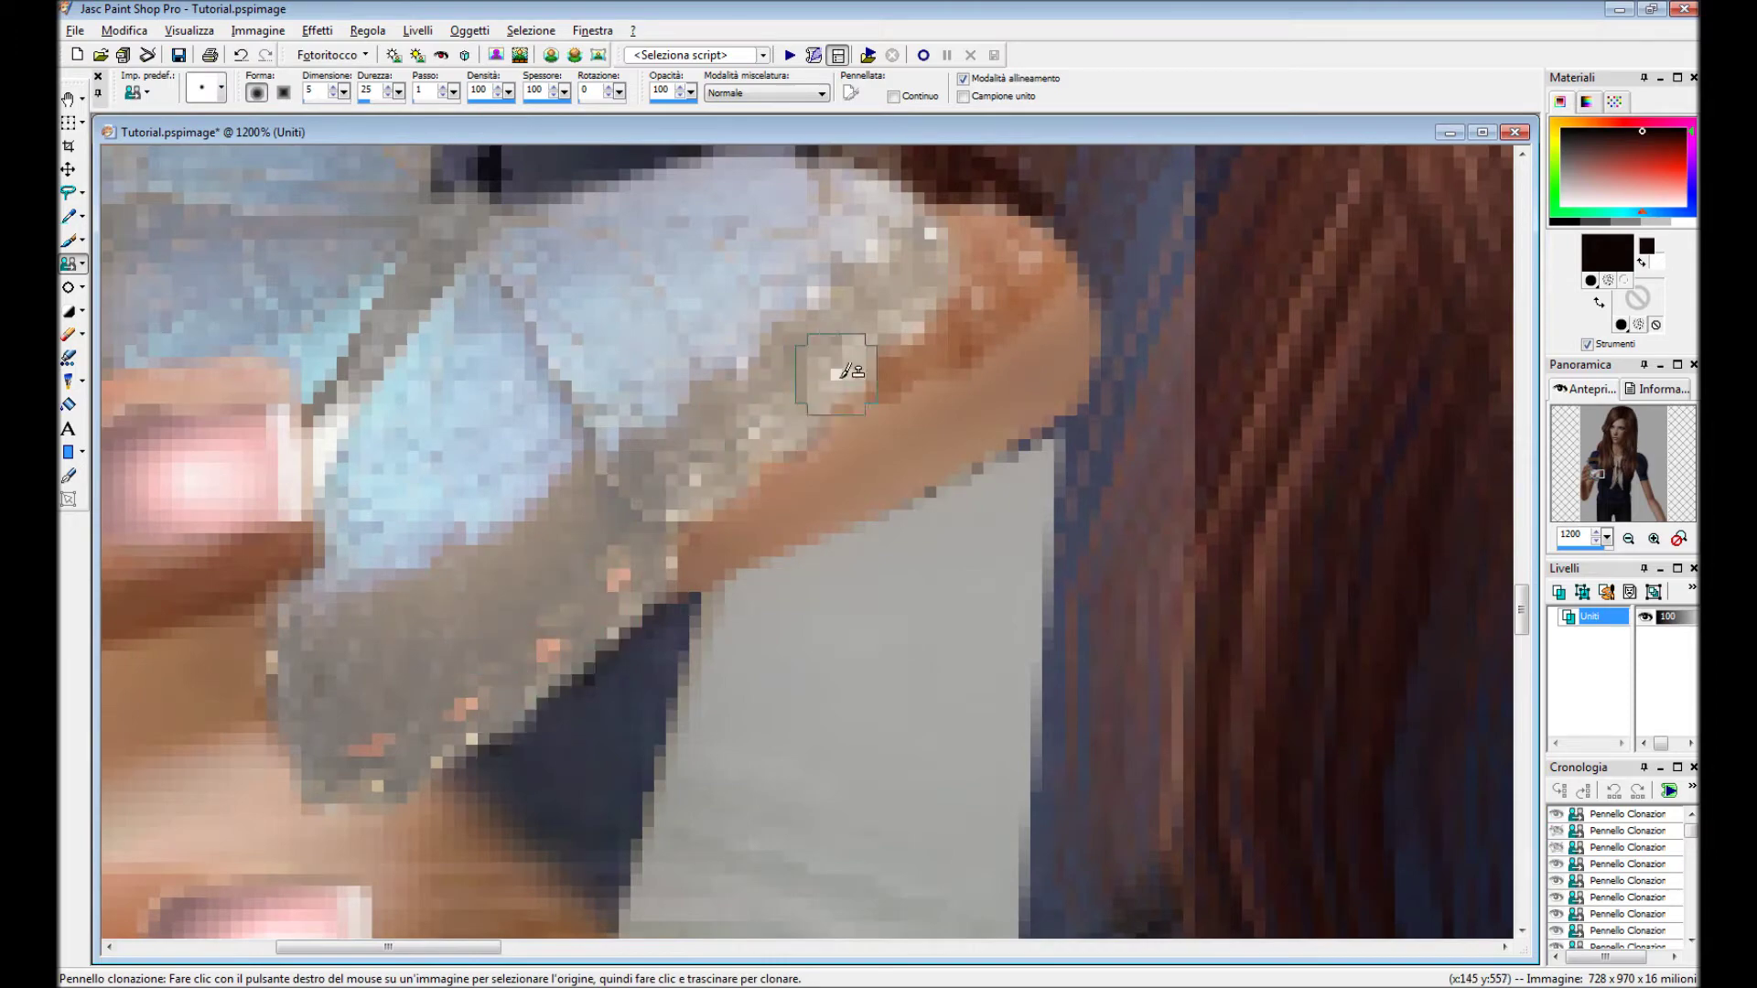
pyautogui.scroll(3, 924, 438)
pyautogui.moveTo(943, 567); pyautogui.dragTo(882, 439)
pyautogui.scroll(-6, 836, 446)
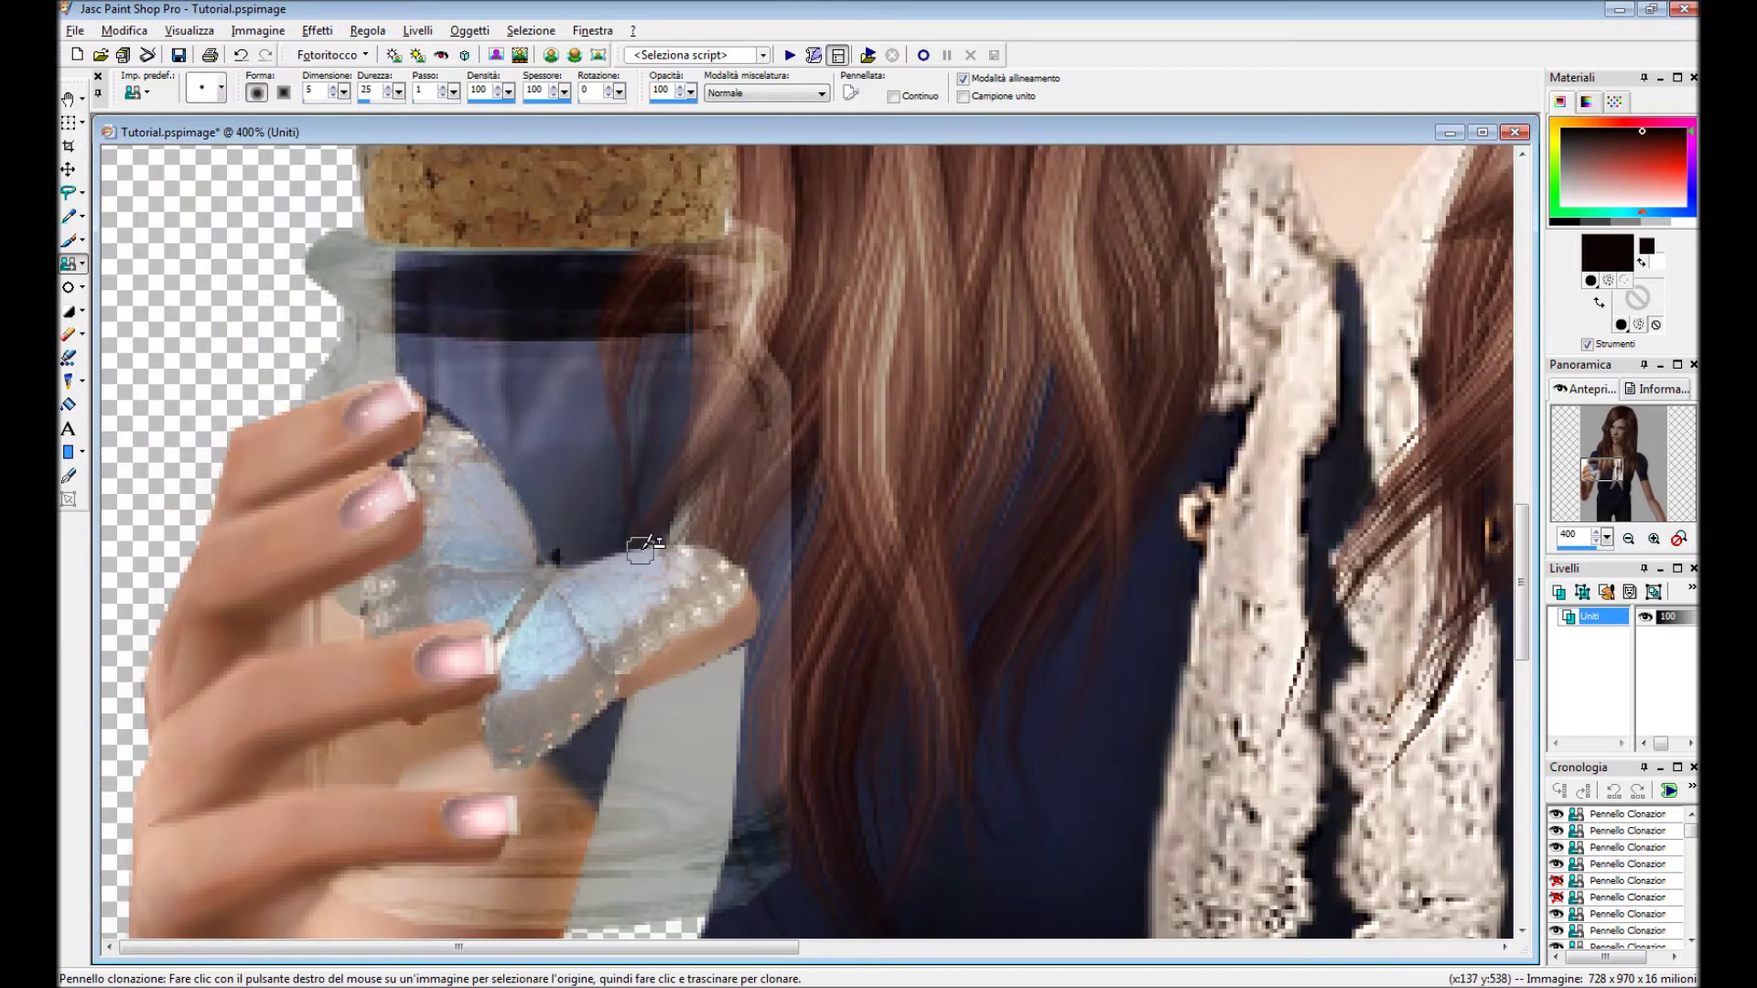
pyautogui.scroll(2, 582, 510)
pyautogui.scroll(5, 582, 510)
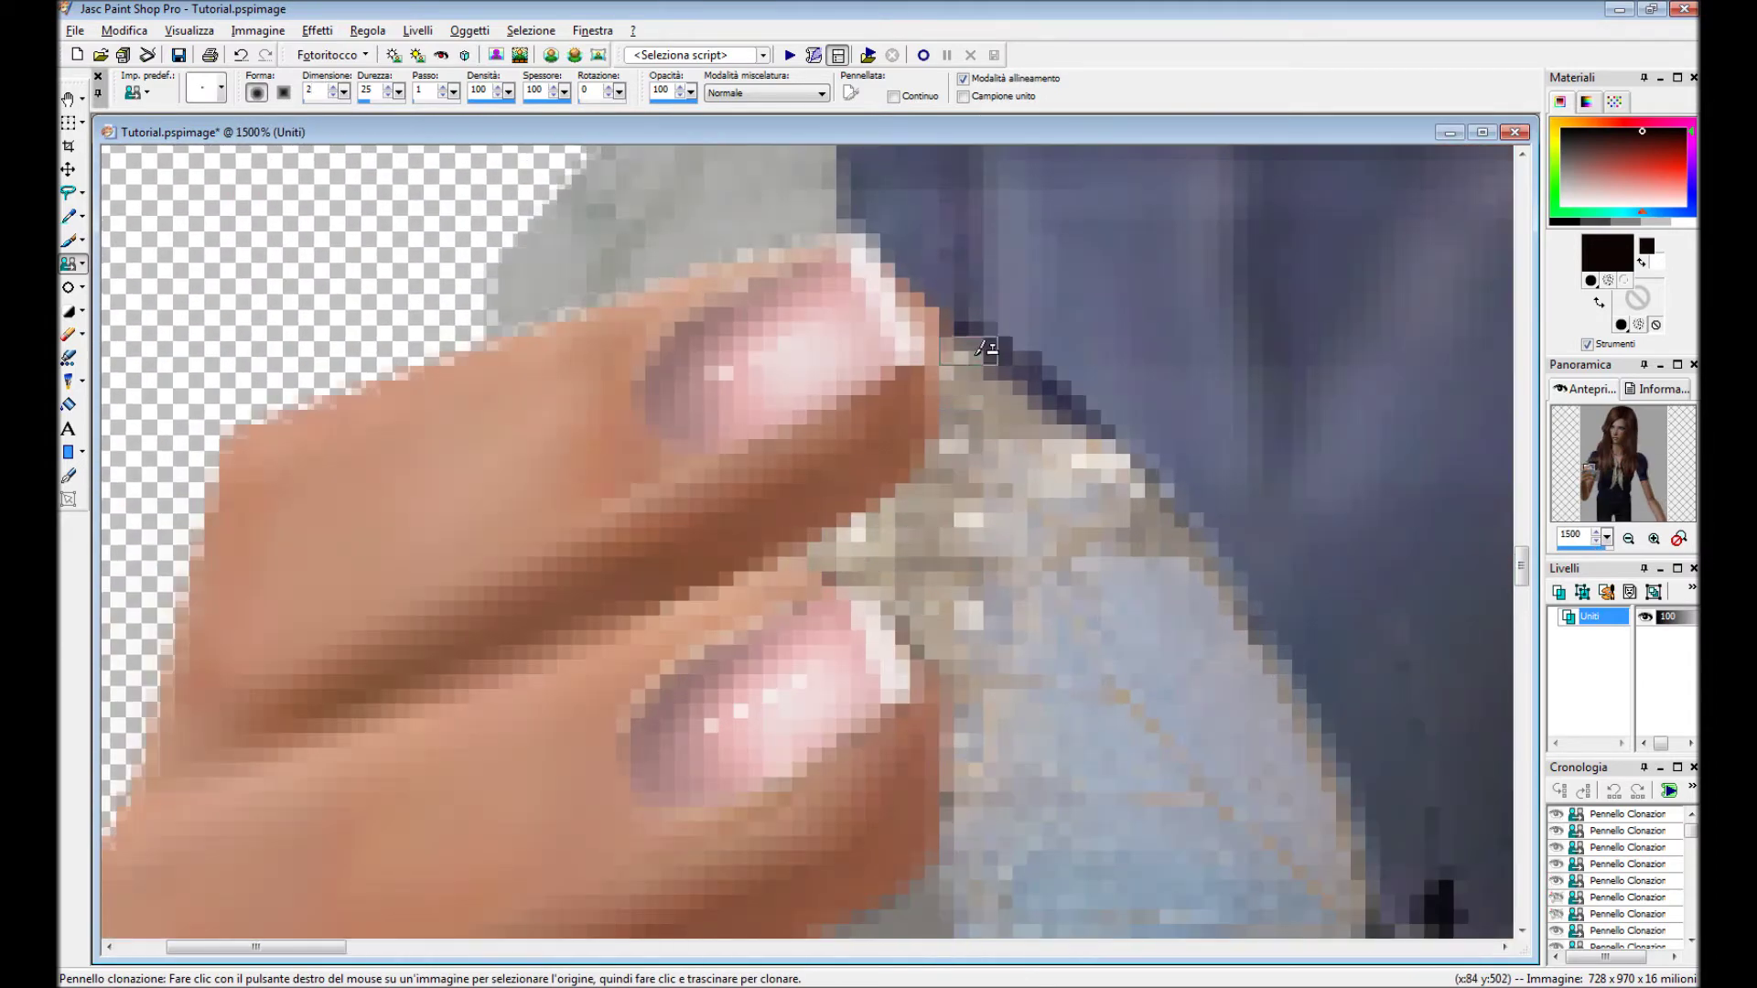
pyautogui.scroll(-3, 979, 349)
pyautogui.scroll(3, 656, 626)
pyautogui.scroll(1, 1246, 397)
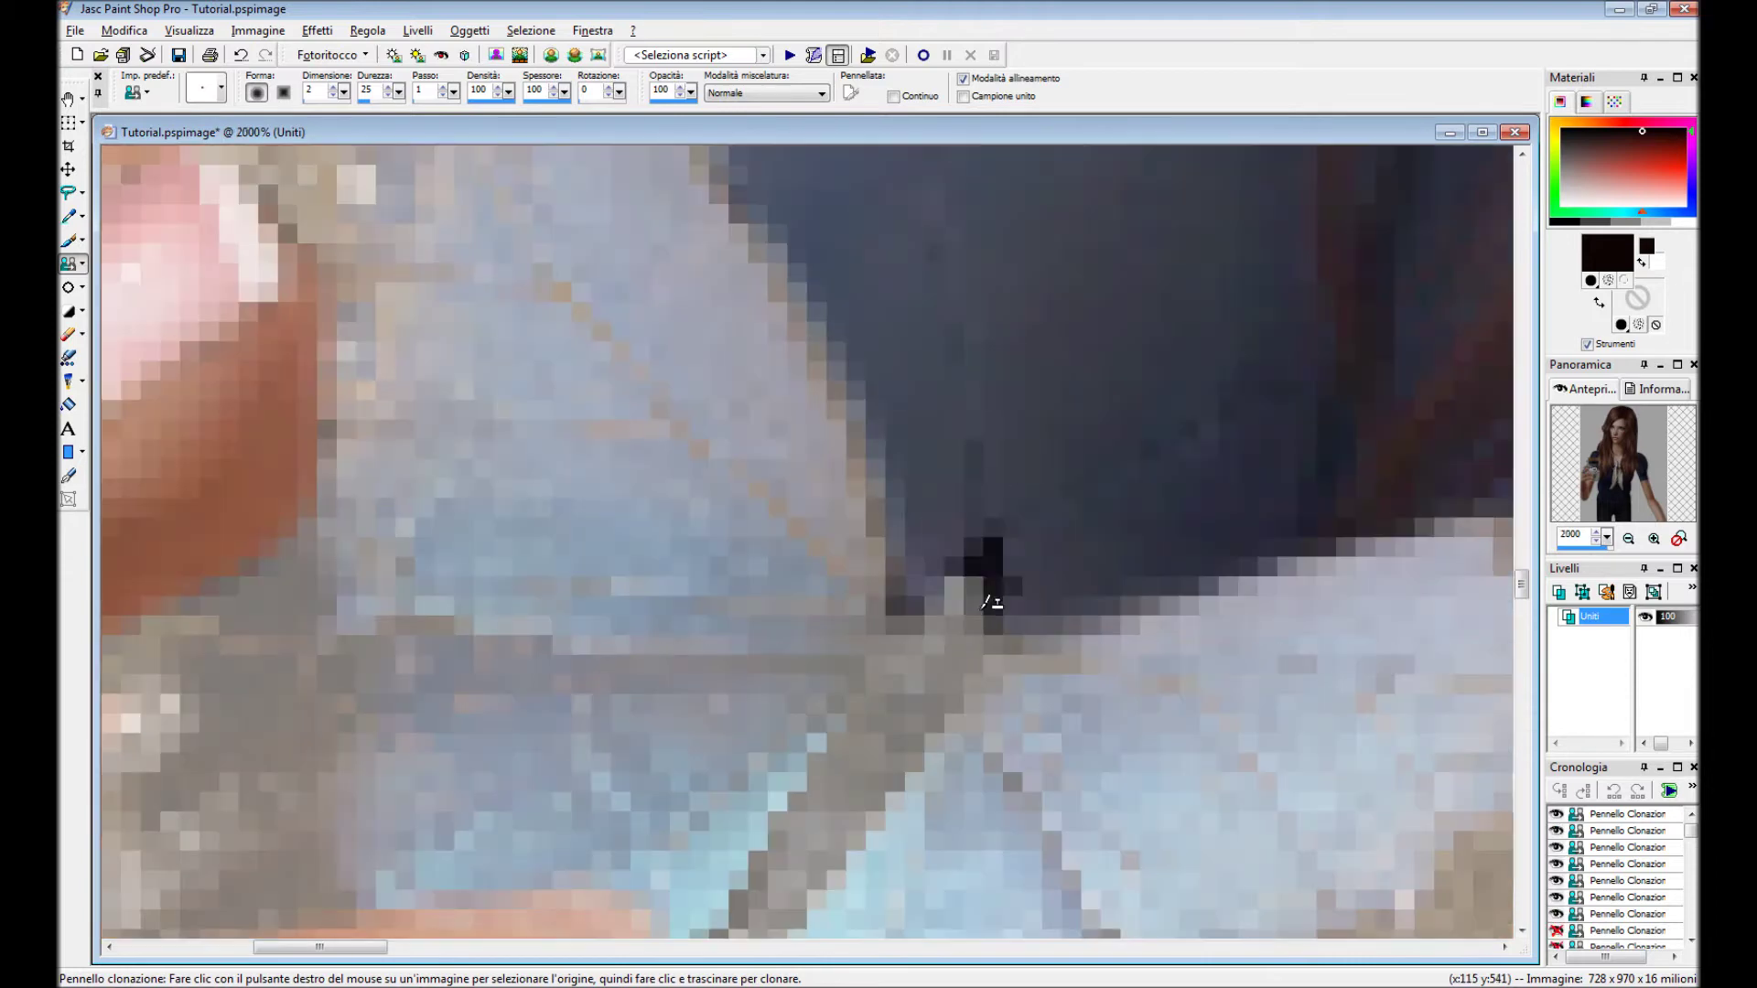
pyautogui.scroll(-2, 992, 607)
pyautogui.scroll(1, 535, 558)
# Undo the last clone stroke and switch to the Soften Brush with a small preset.
pyautogui.click(124, 30)
pyautogui.click(183, 68)
pyautogui.scroll(3, 865, 645)
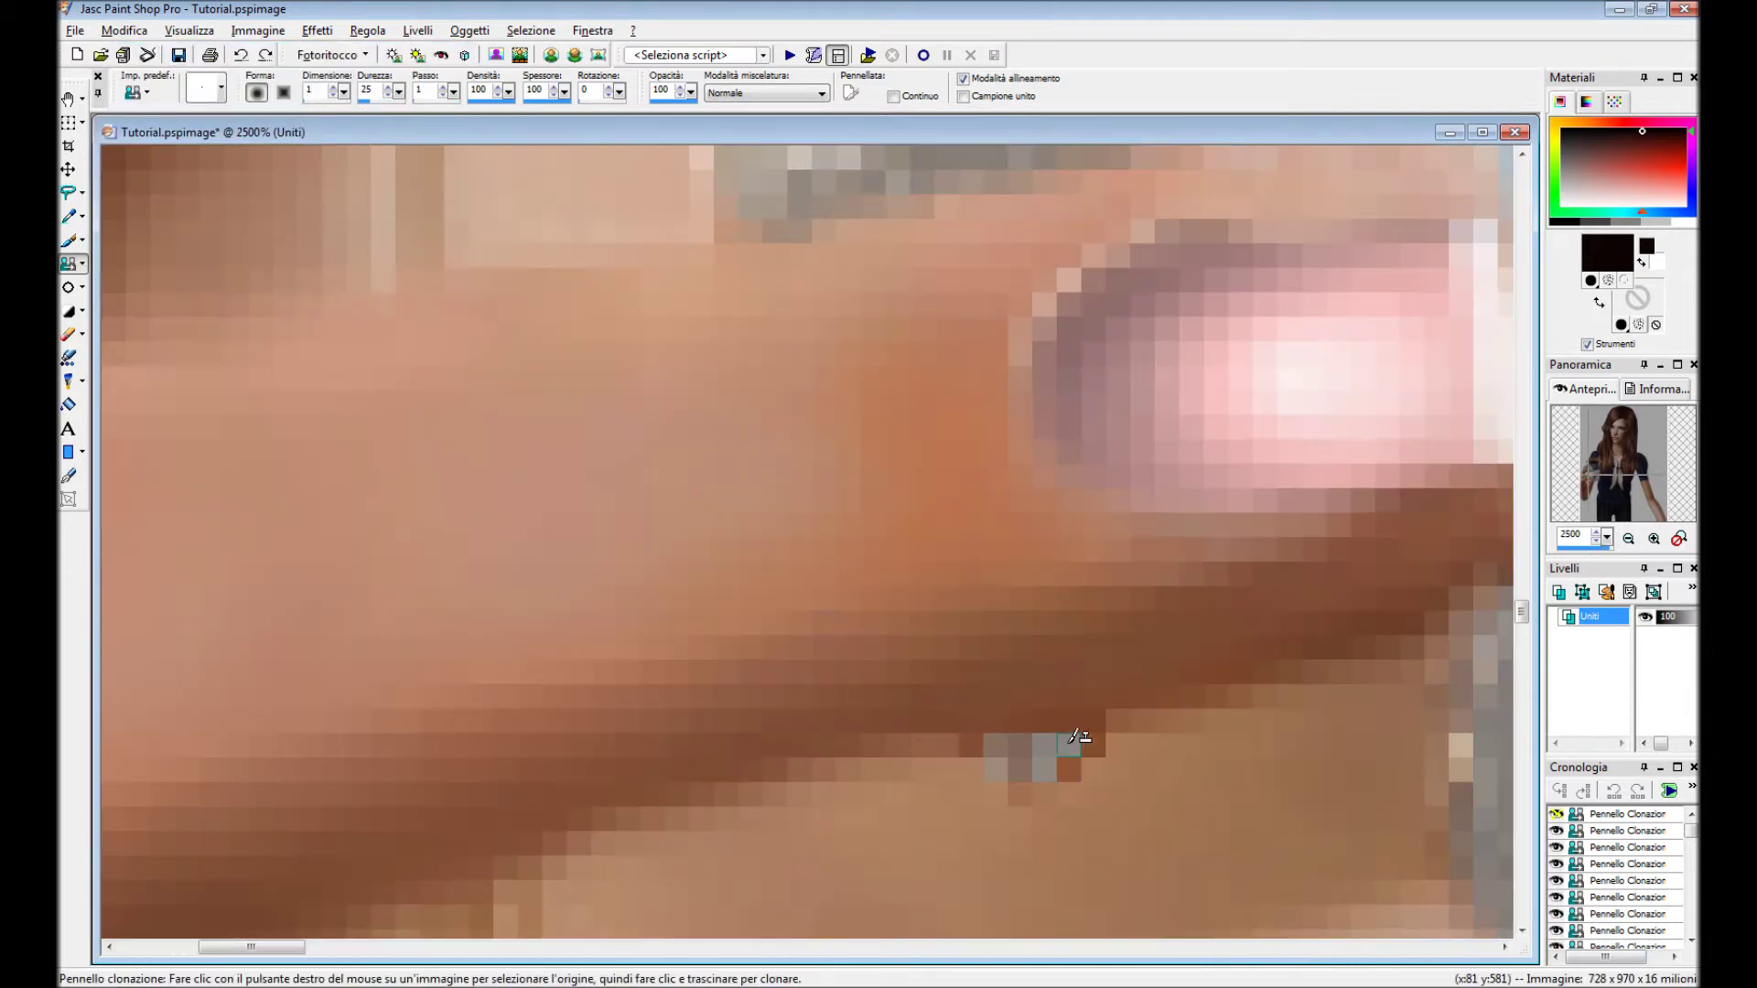
pyautogui.scroll(-5, 988, 743)
pyautogui.scroll(-5, 824, 549)
pyautogui.click(82, 286)
pyautogui.click(137, 311)
pyautogui.click(220, 88)
pyautogui.click(378, 483)
pyautogui.scroll(1, 685, 403)
pyautogui.scroll(4, 685, 402)
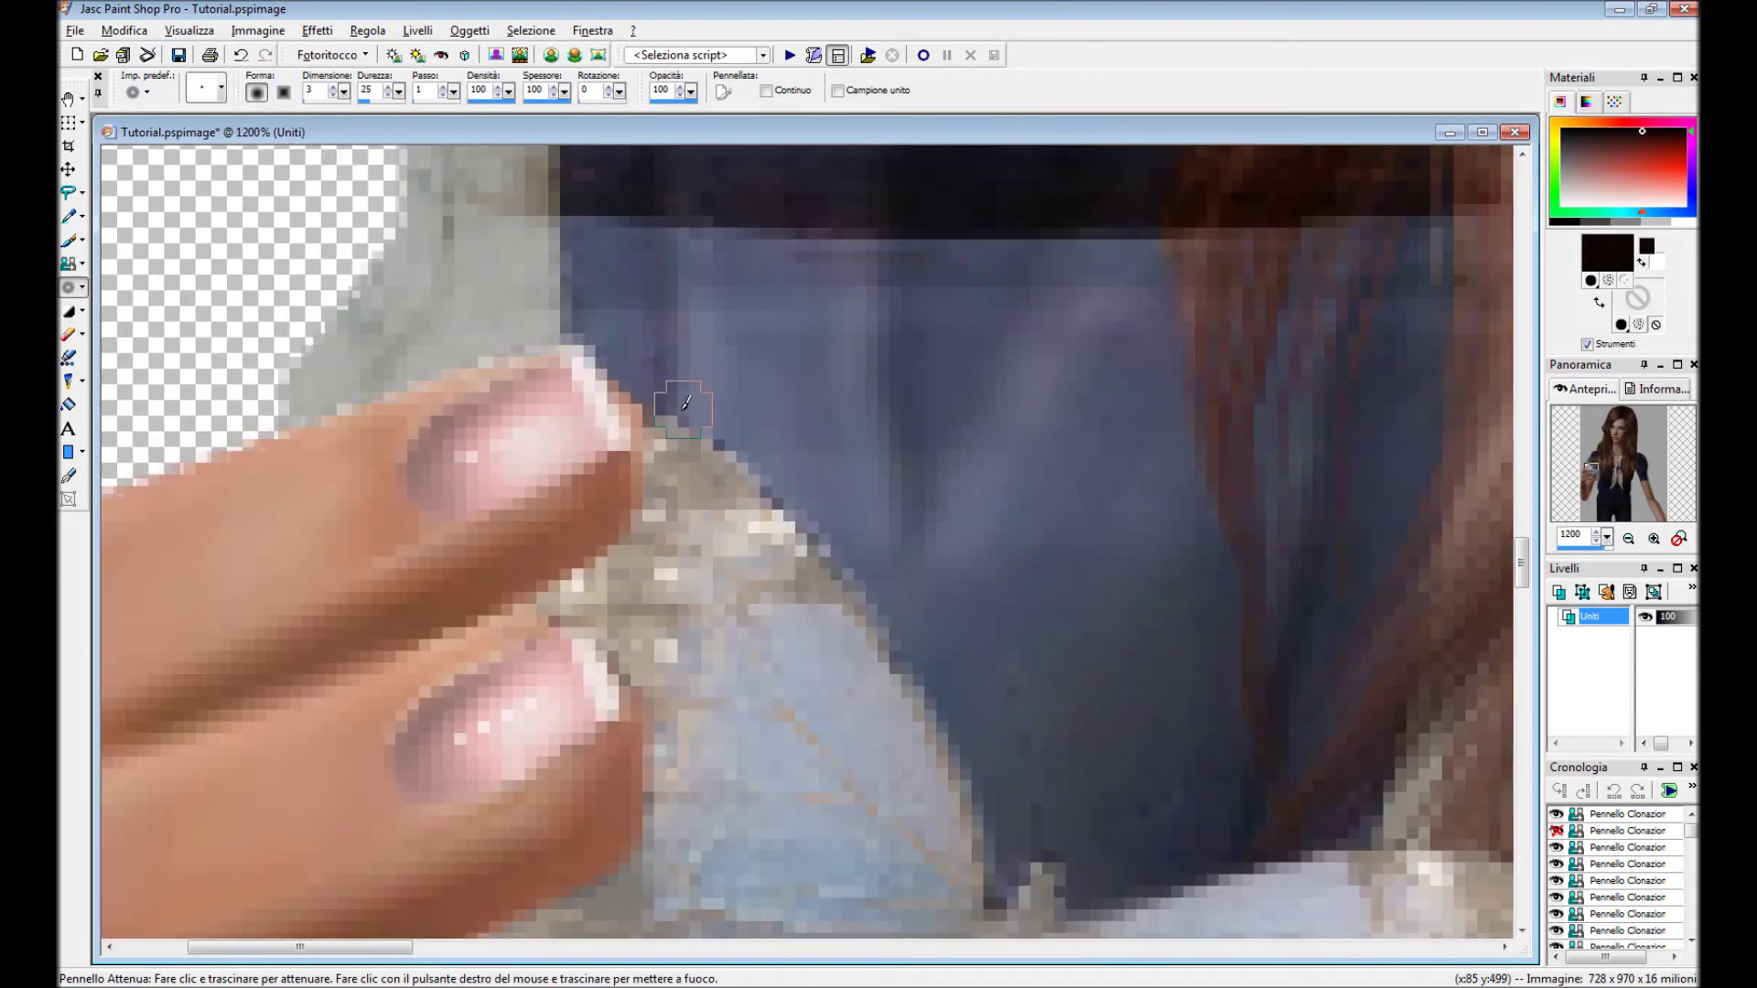
# Soften the bracelet's hard edges near the hand and arm with the Soften Brush.
pyautogui.scroll(-1, 537, 767)
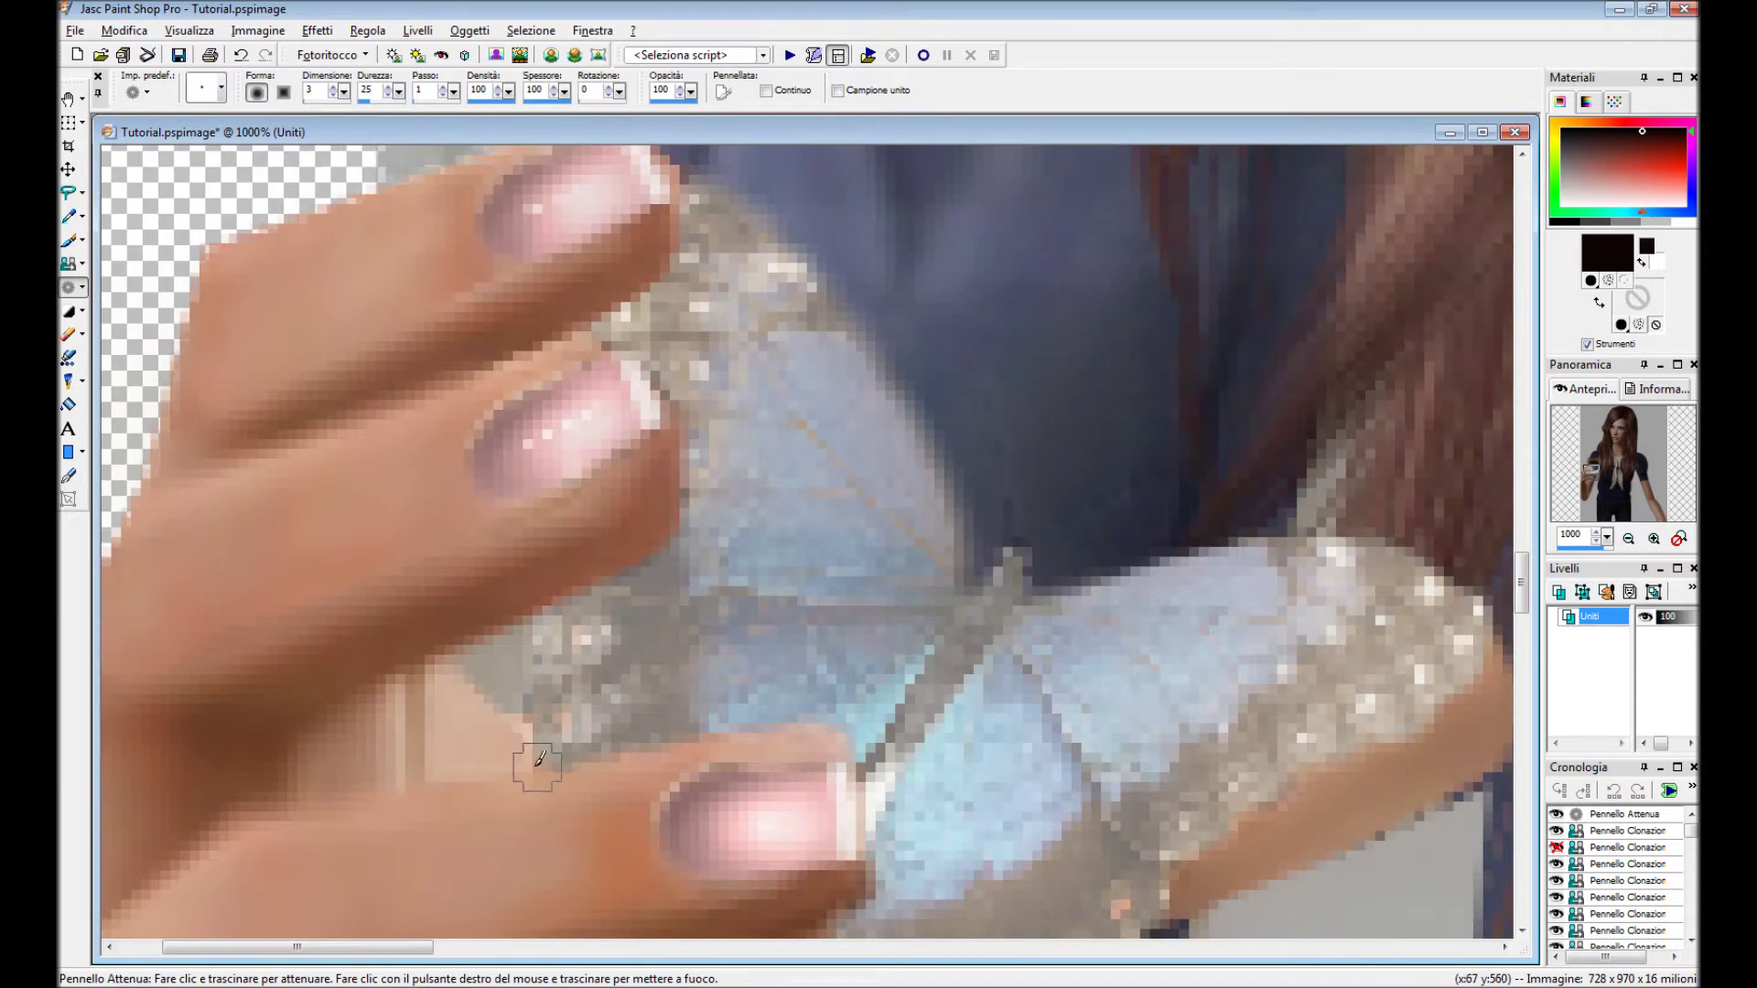
pyautogui.click(655, 385)
pyautogui.scroll(-3, 655, 384)
pyautogui.hscroll(2, 778, 558)
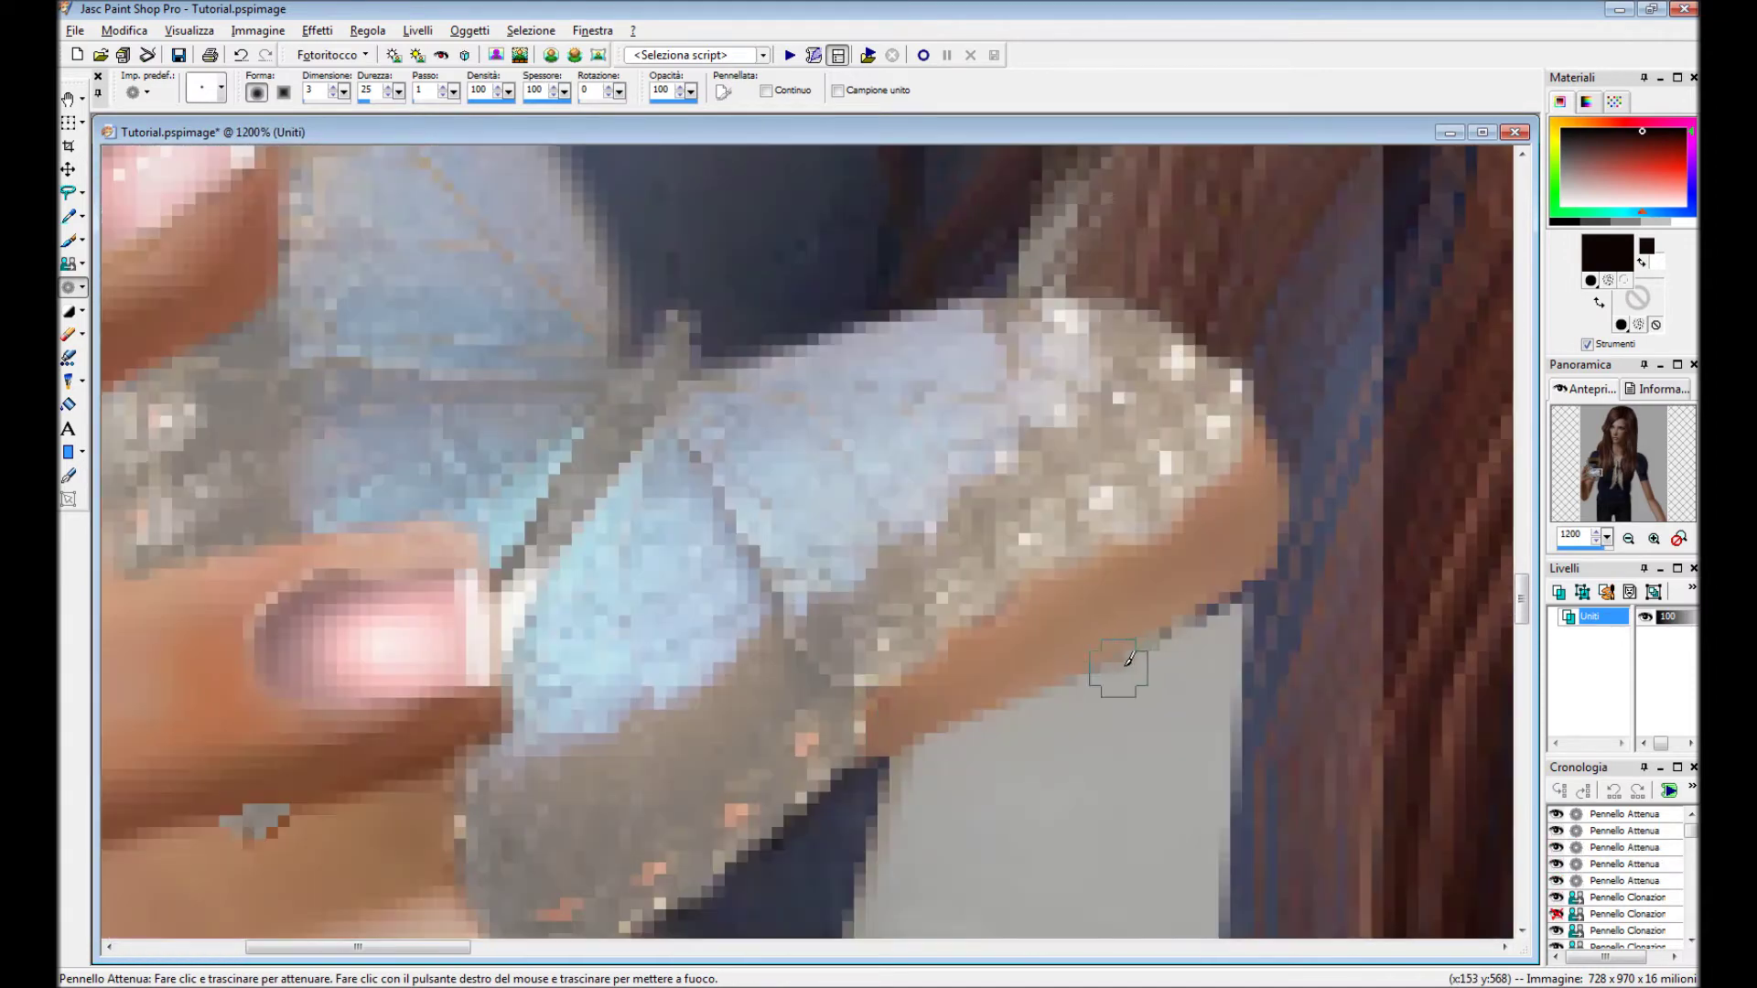
pyautogui.click(1116, 668)
pyautogui.scroll(-2, 803, 638)
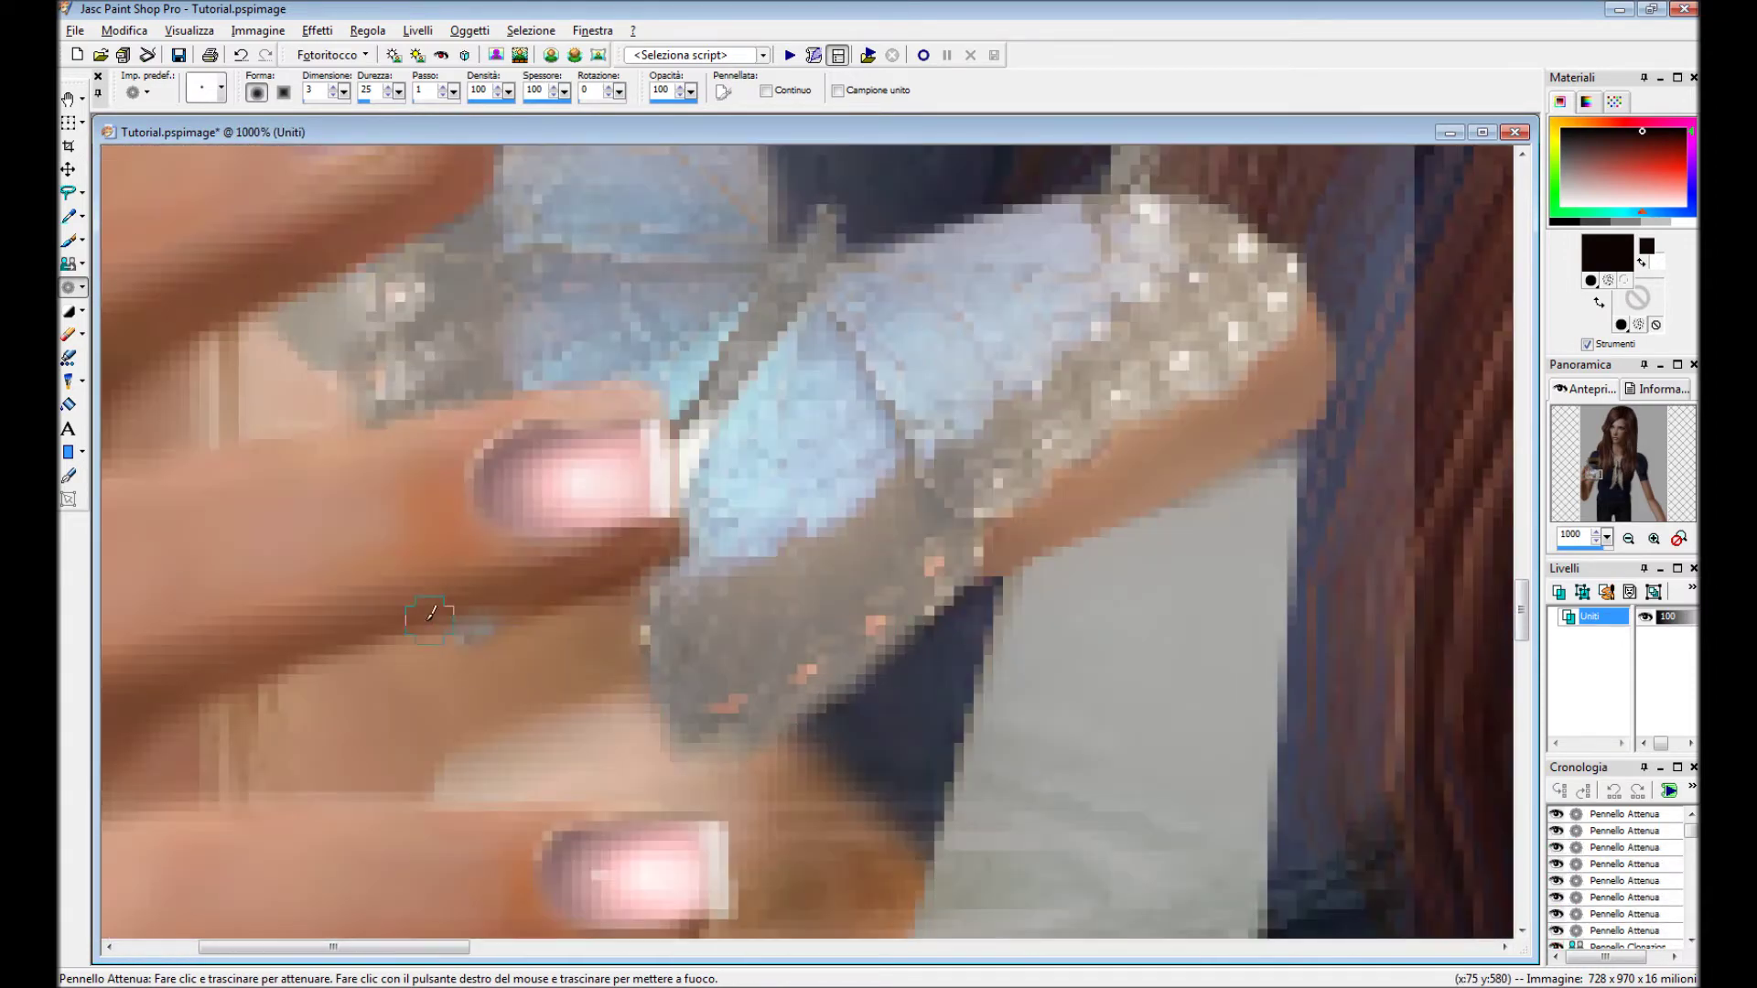
pyautogui.scroll(-5, 450, 612)
pyautogui.scroll(-2, 450, 611)
pyautogui.scroll(-1, 813, 337)
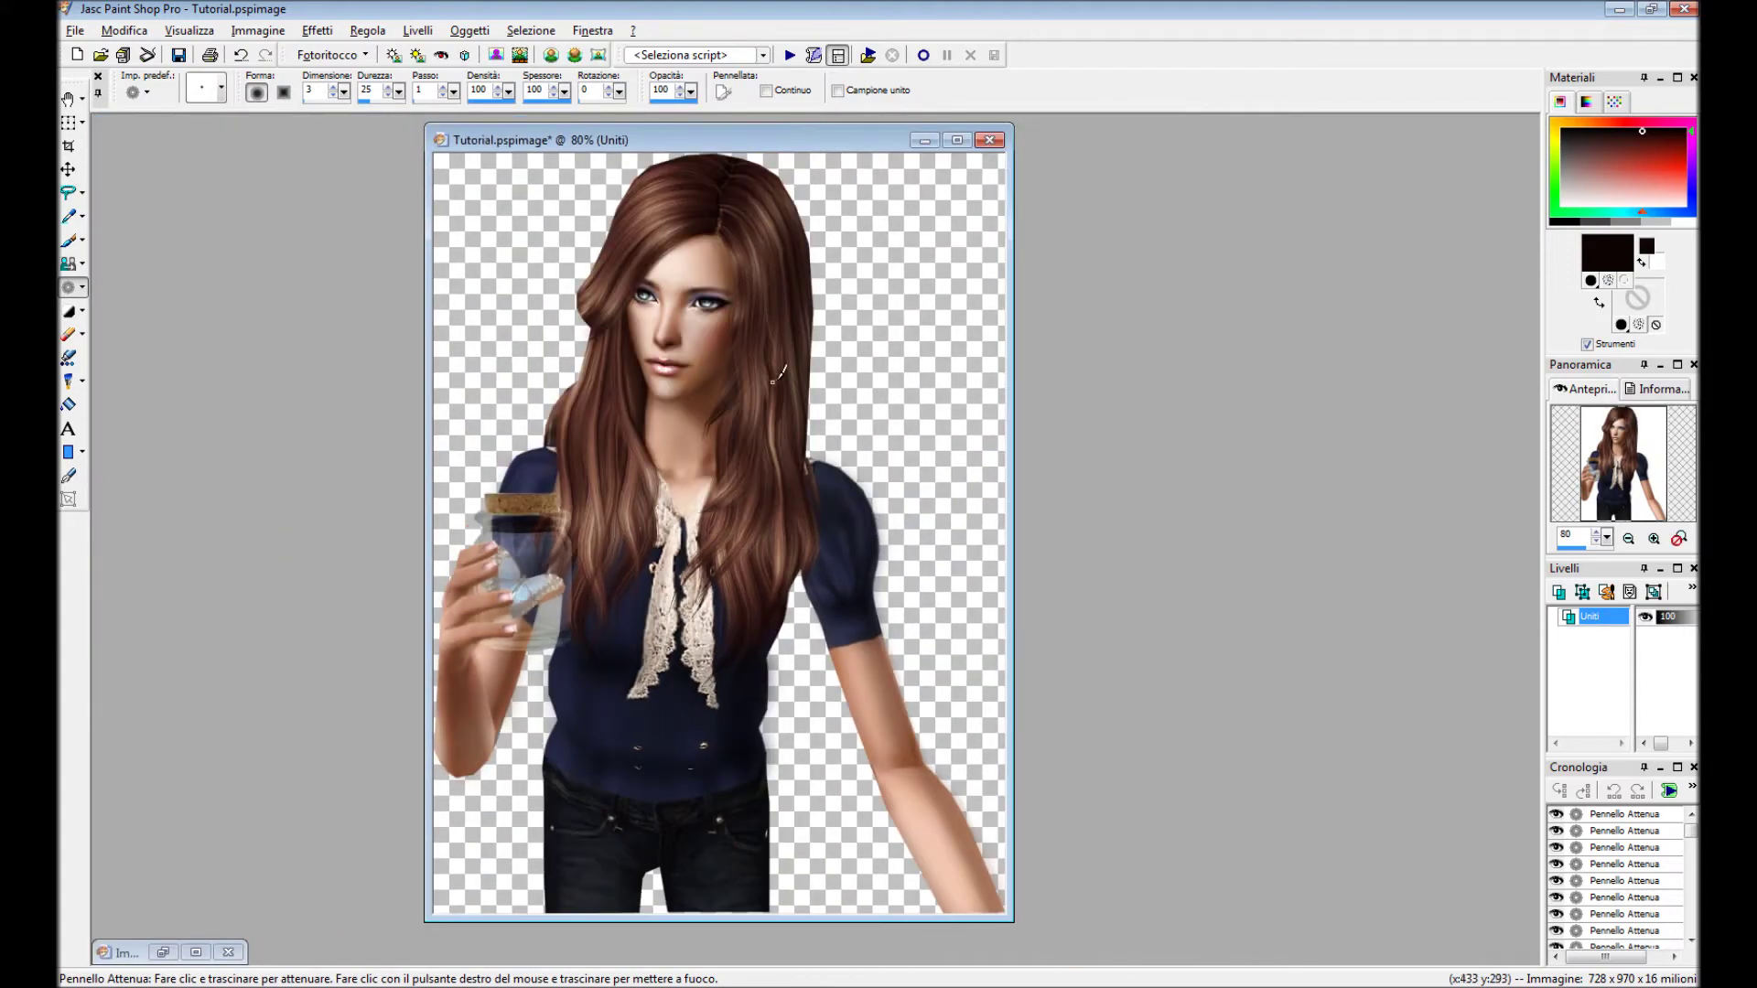
pyautogui.scroll(3, 485, 512)
pyautogui.scroll(4, 434, 548)
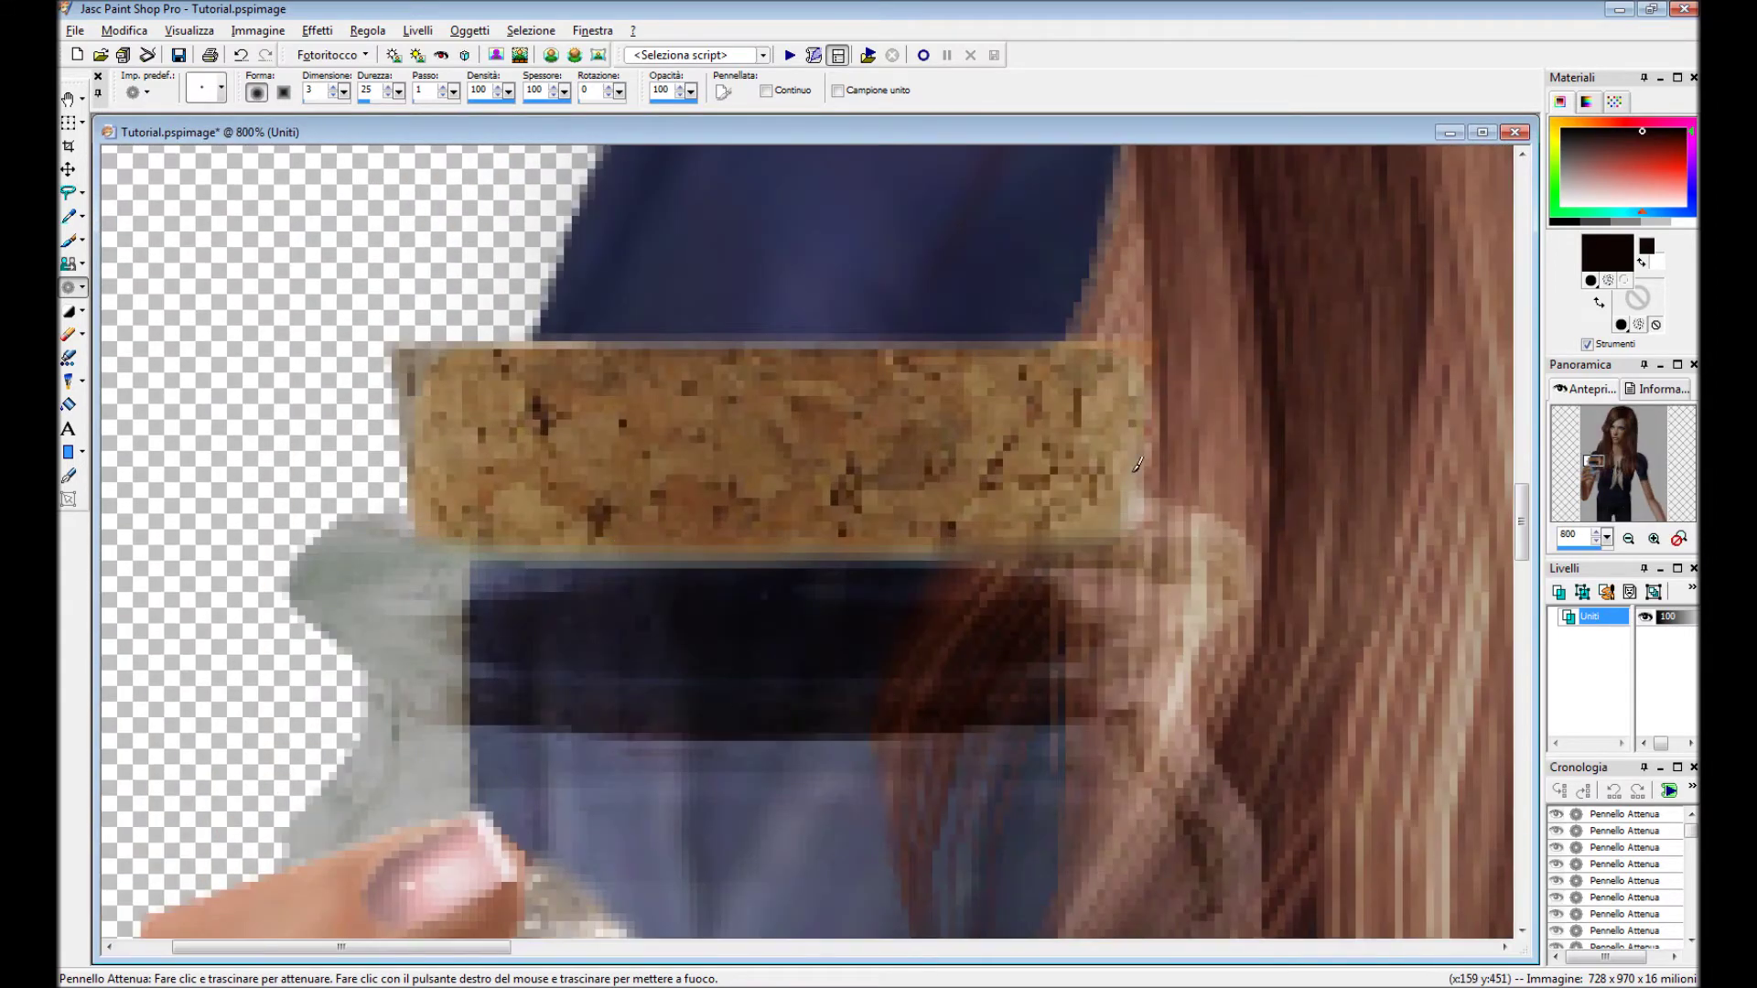
pyautogui.scroll(-5, 1142, 478)
pyautogui.scroll(-2, 1142, 479)
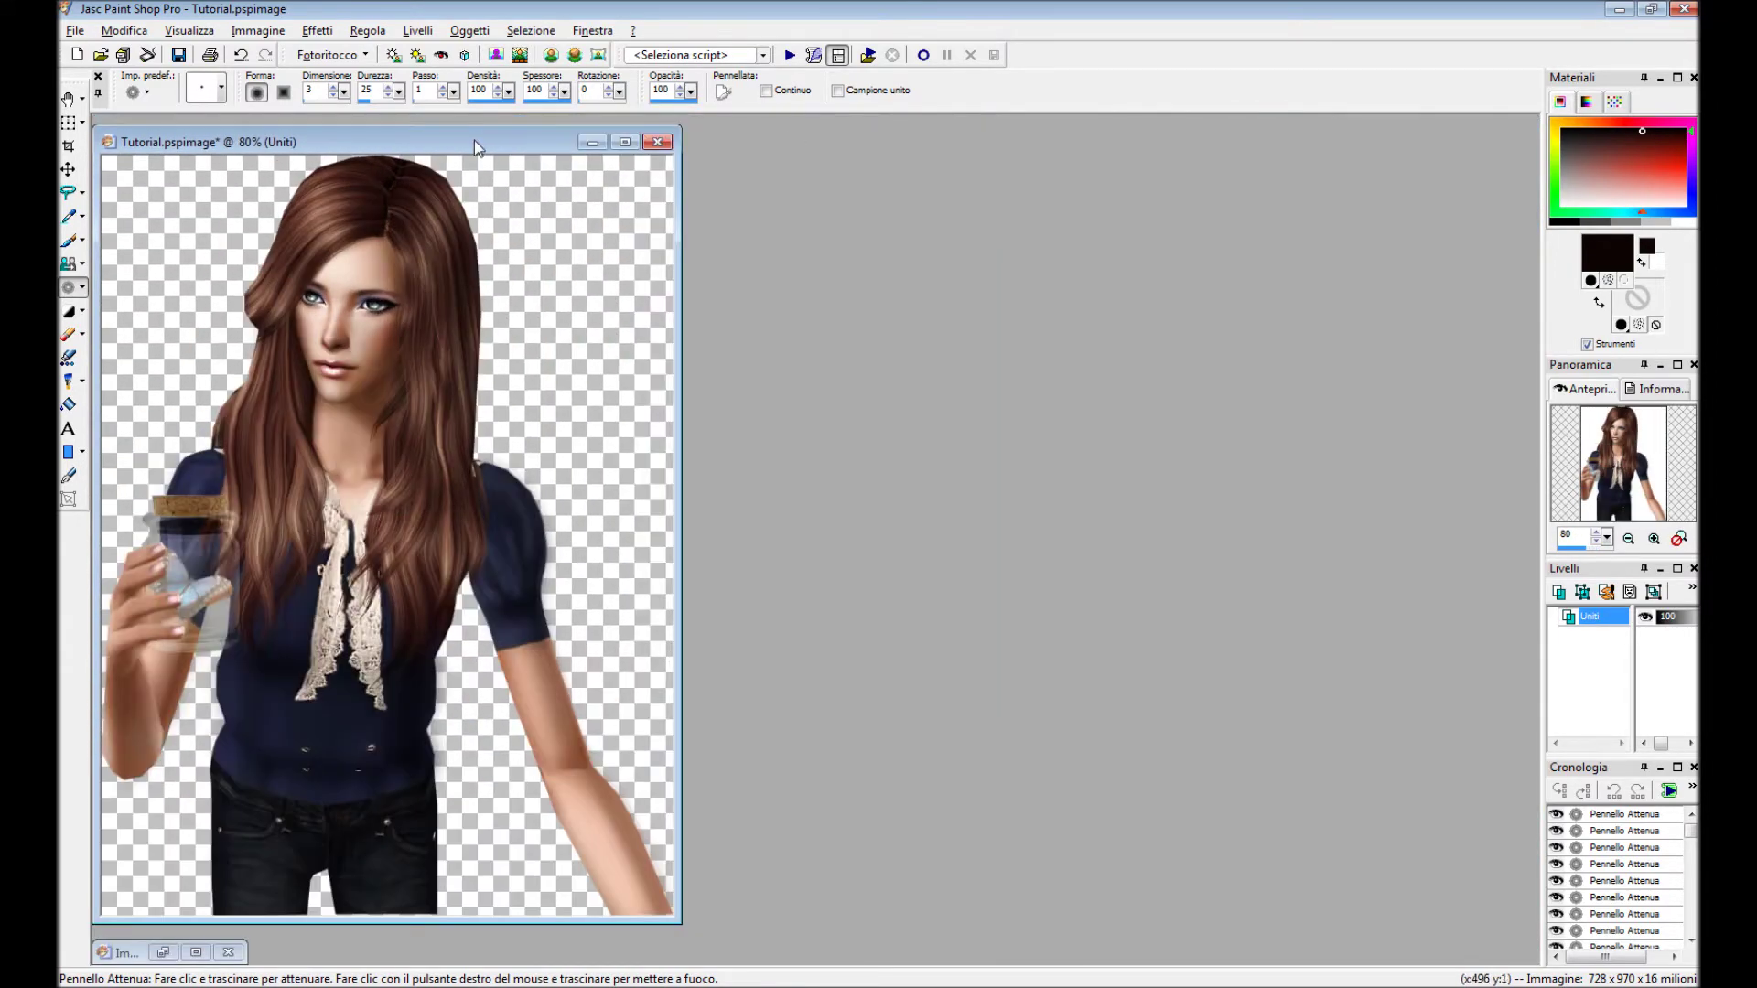
pyautogui.moveTo(476, 147); pyautogui.dragTo(746, 139)
# On a new raster layer, brush white highlights below the cork and down the jar's side and bottom.
pyautogui.click(420, 32)
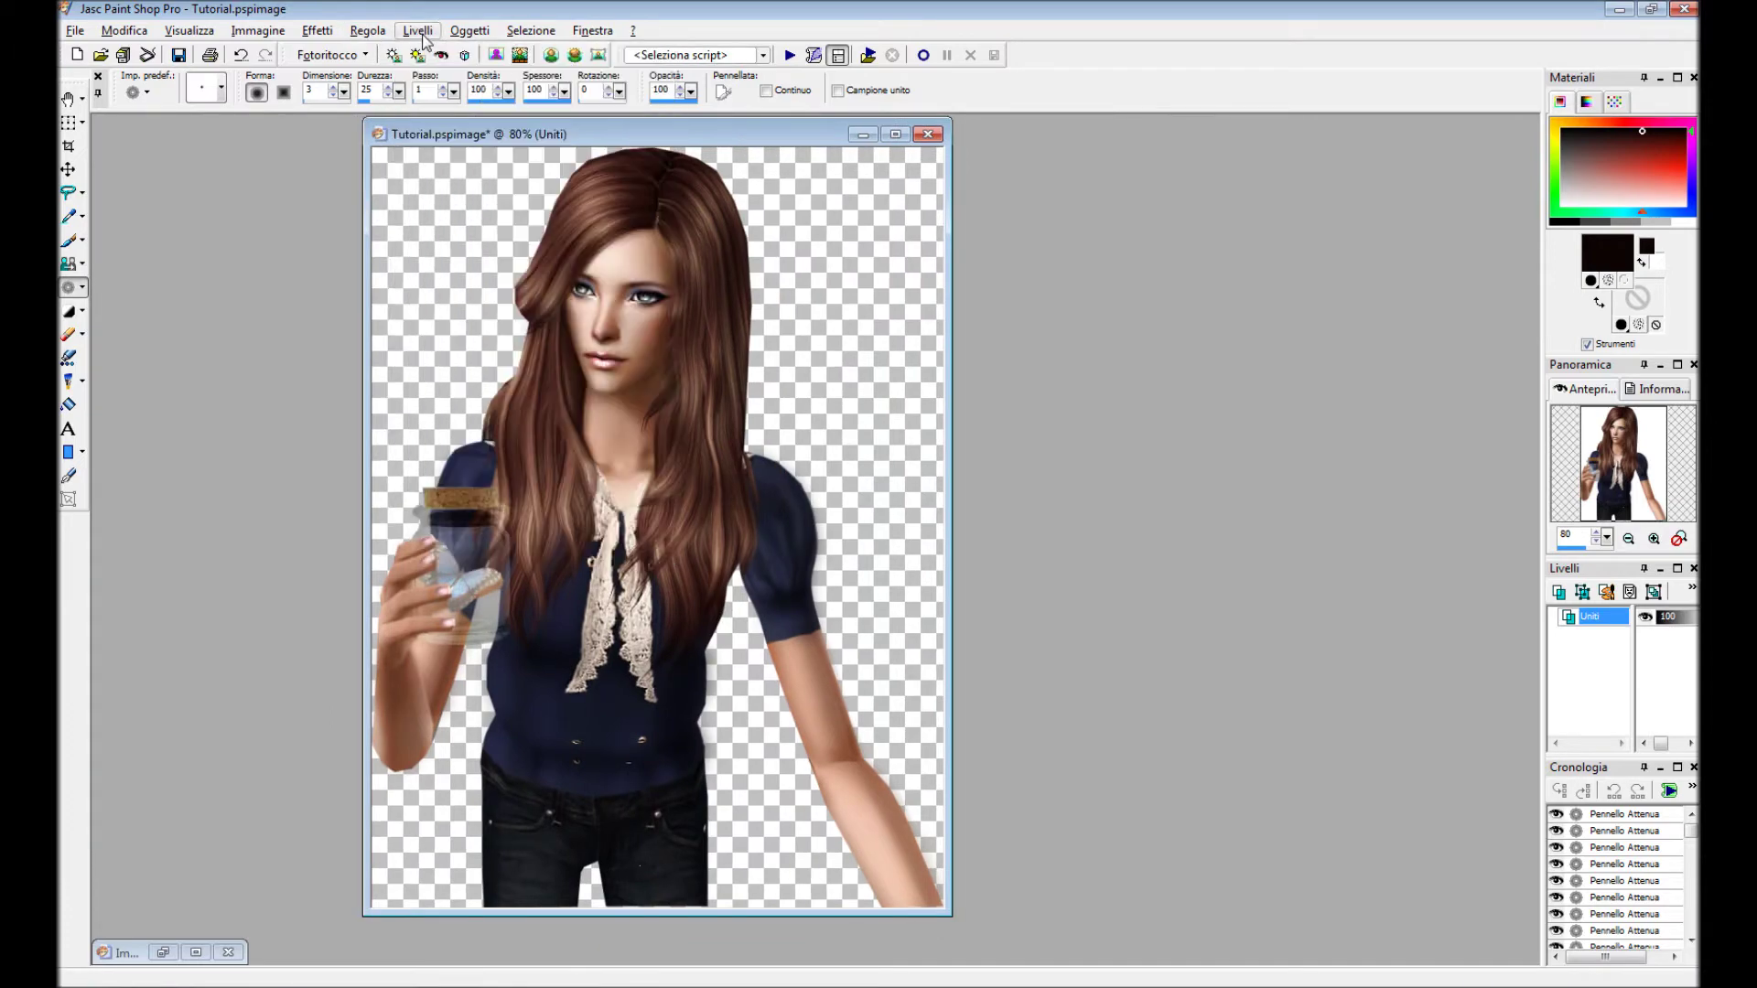
pyautogui.click(466, 51)
pyautogui.click(788, 642)
pyautogui.press('b')
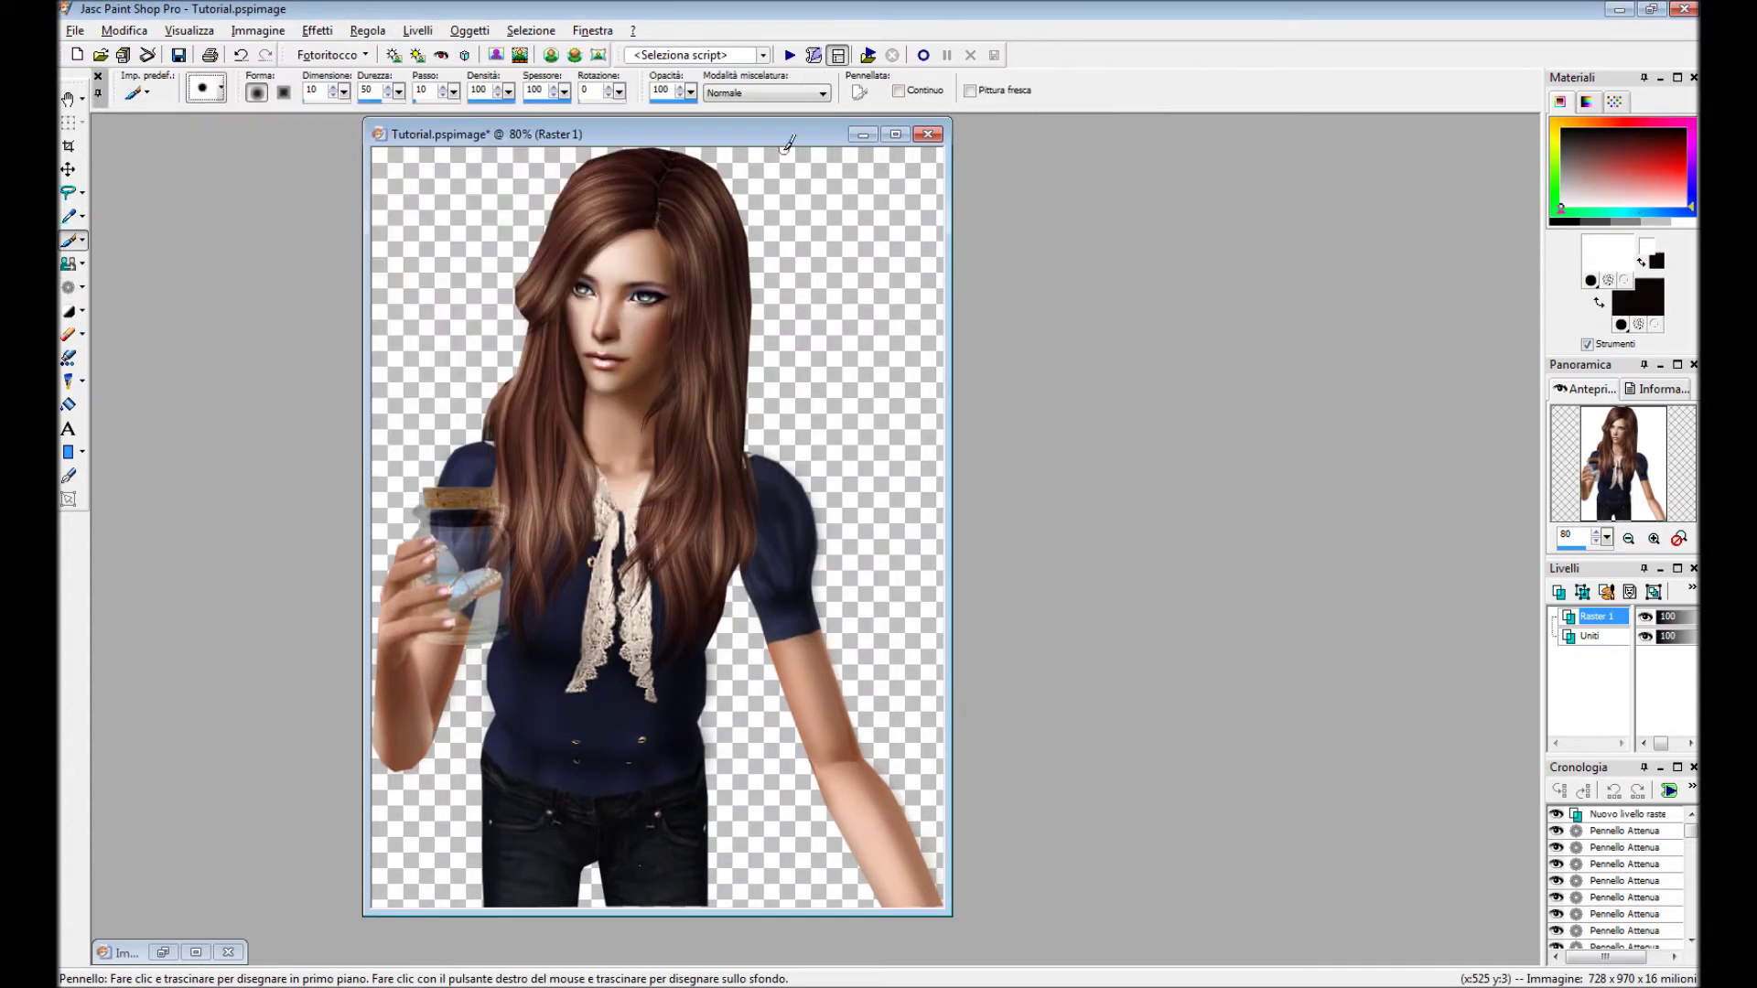
pyautogui.scroll(6, 492, 502)
pyautogui.moveTo(309, 323); pyautogui.dragTo(577, 325)
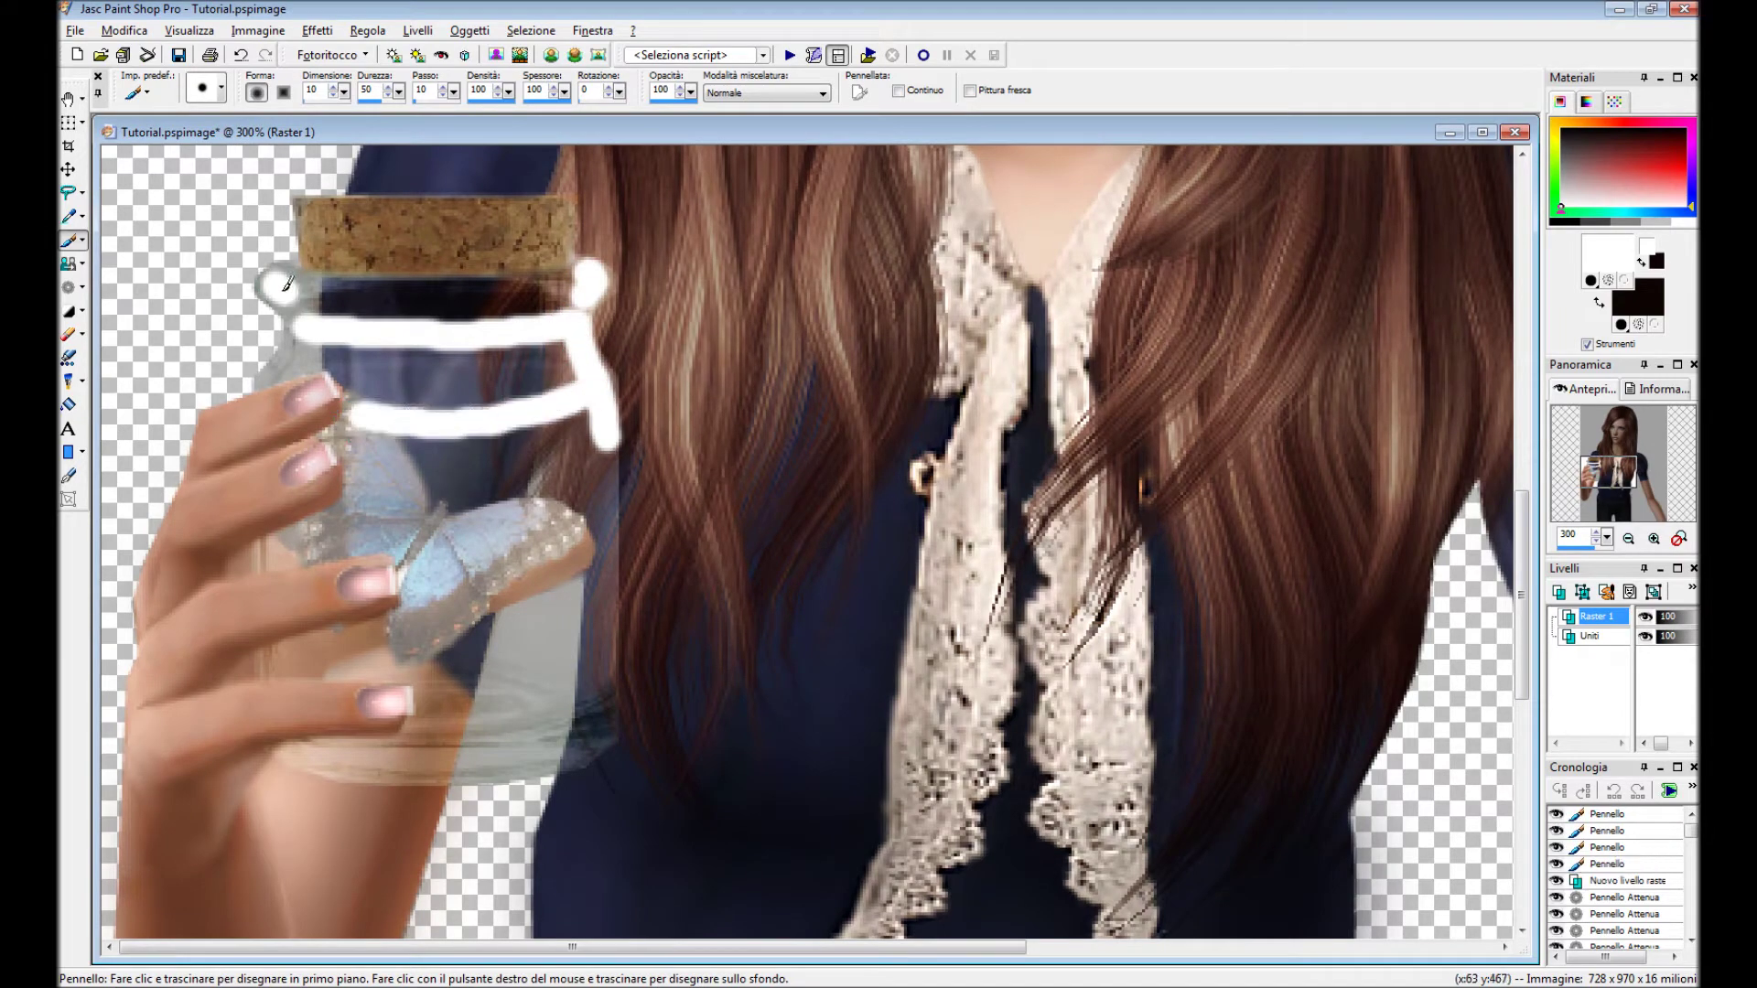
pyautogui.moveTo(332, 760); pyautogui.dragTo(566, 737)
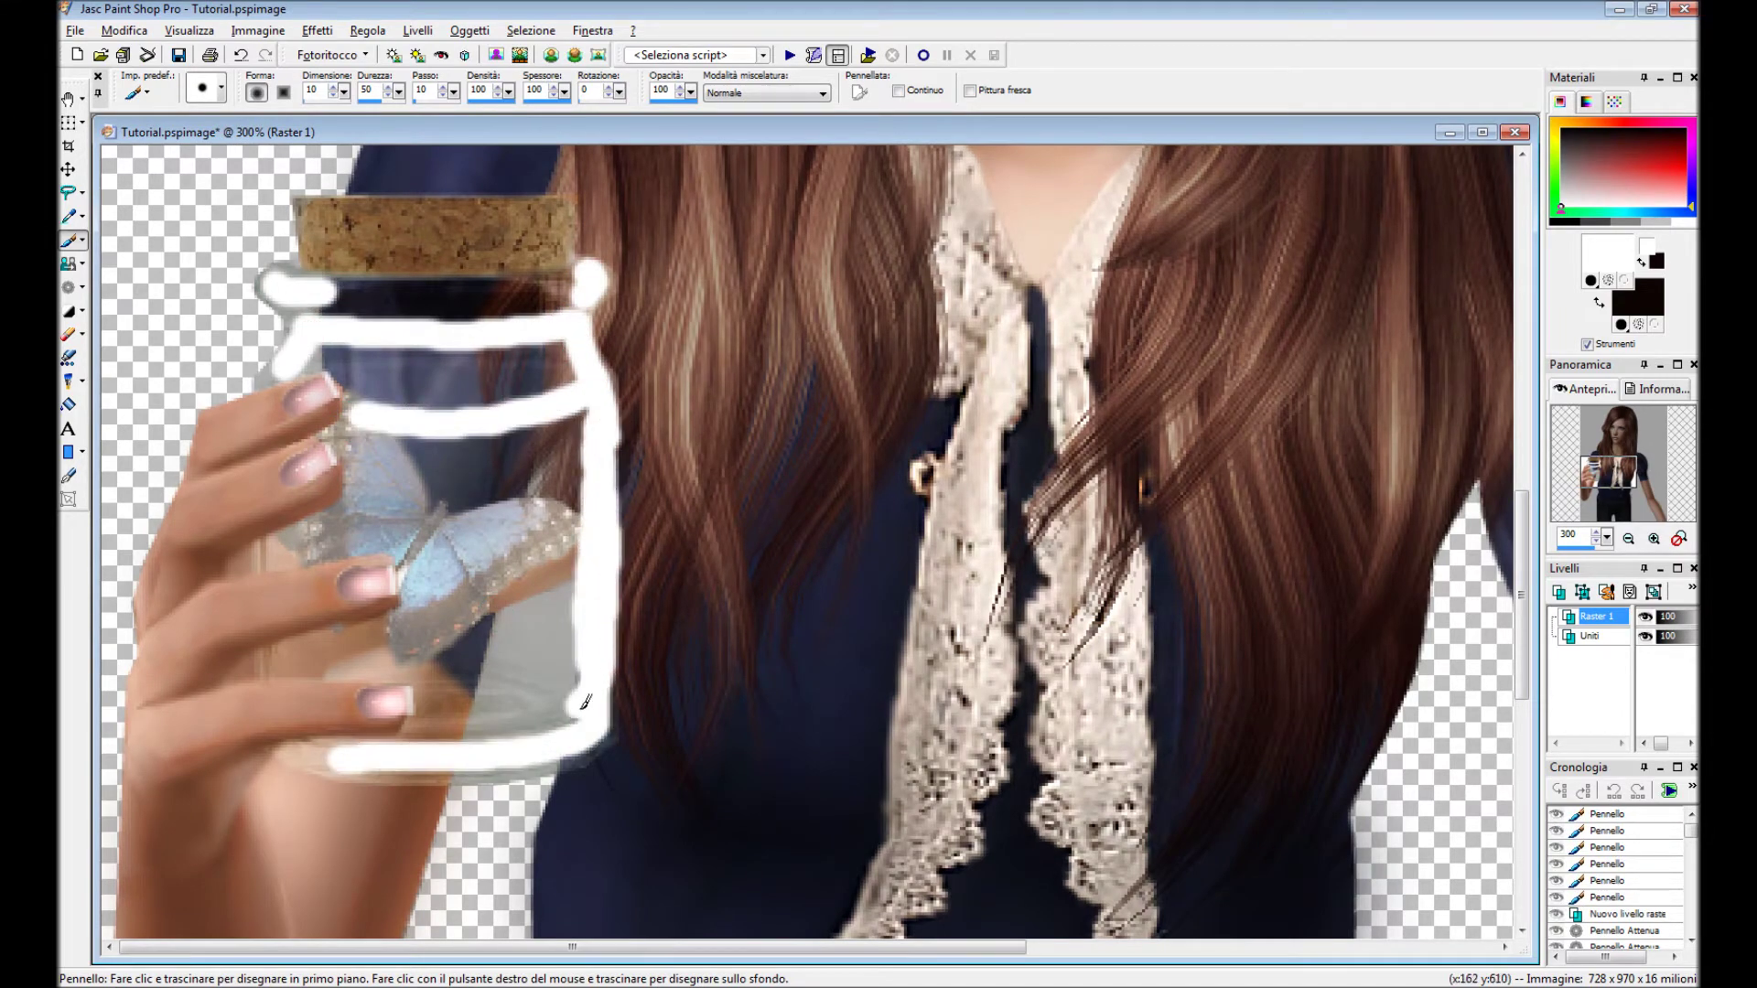
pyautogui.scroll(-5, 585, 703)
# Set the highlight layer to Indebolisci blend mode with lower opacity and apply Gaussian Blur.
pyautogui.doubleClick(1597, 615)
pyautogui.click(1235, 510)
pyautogui.click(1190, 769)
pyautogui.click(1209, 542)
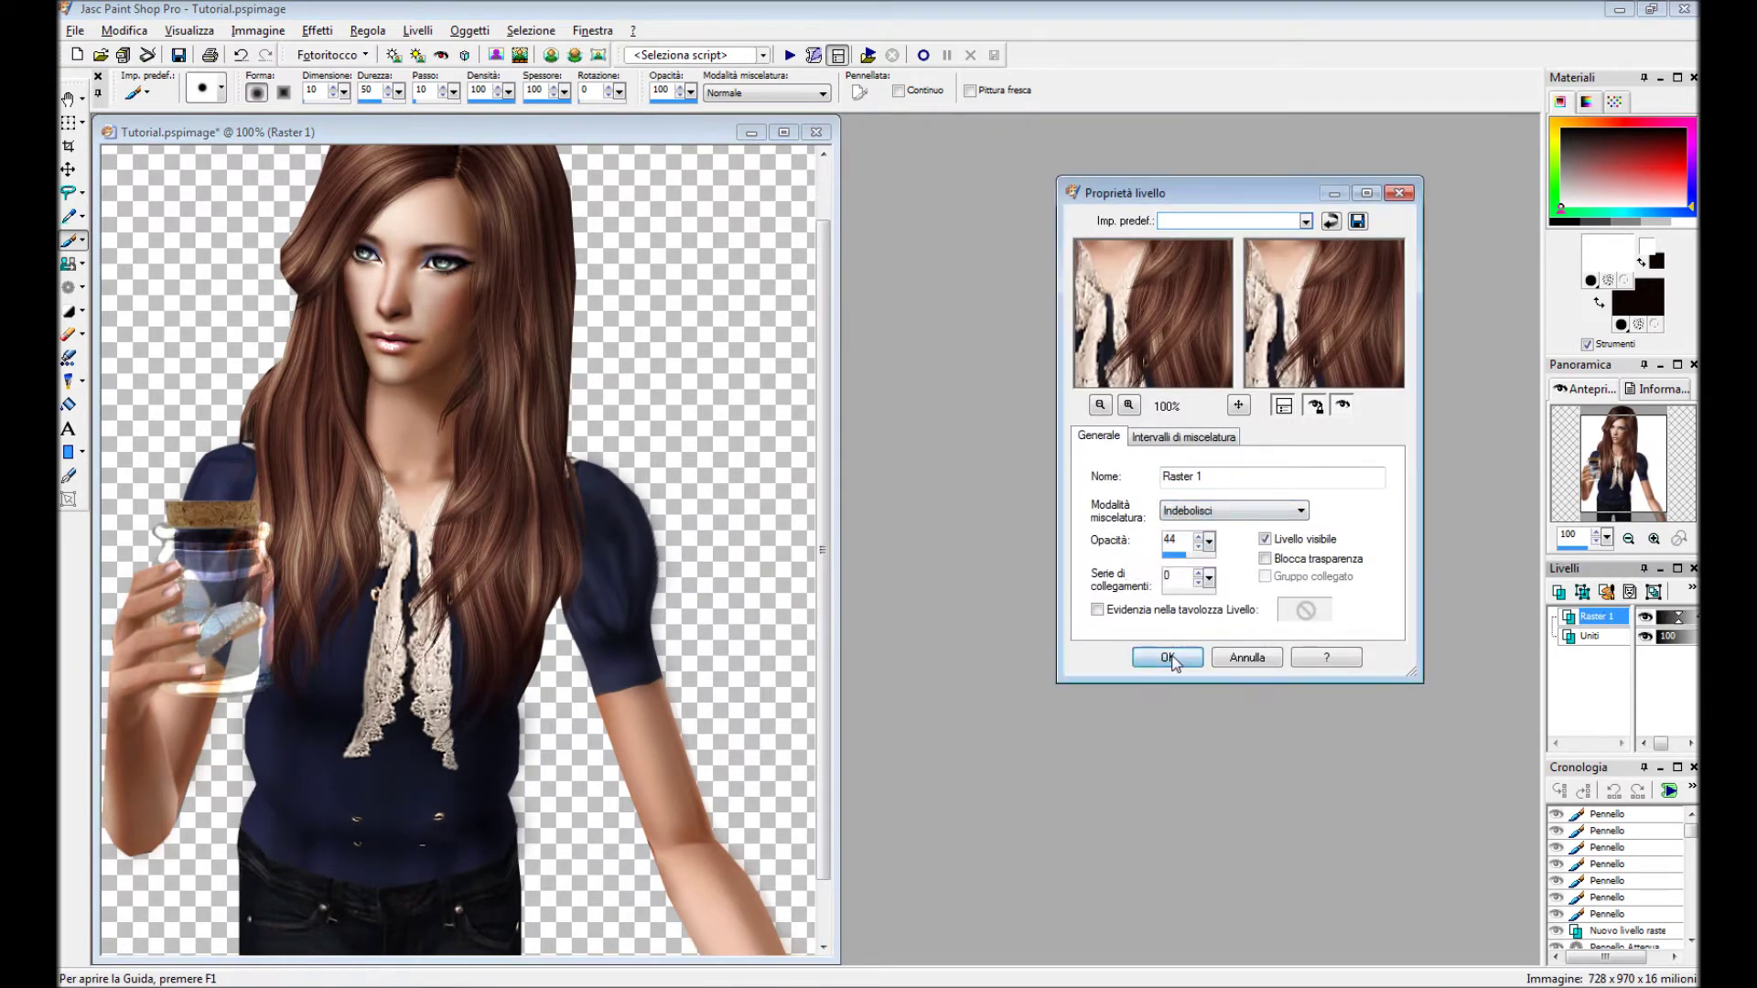
pyautogui.click(1167, 657)
pyautogui.click(368, 30)
pyautogui.click(718, 353)
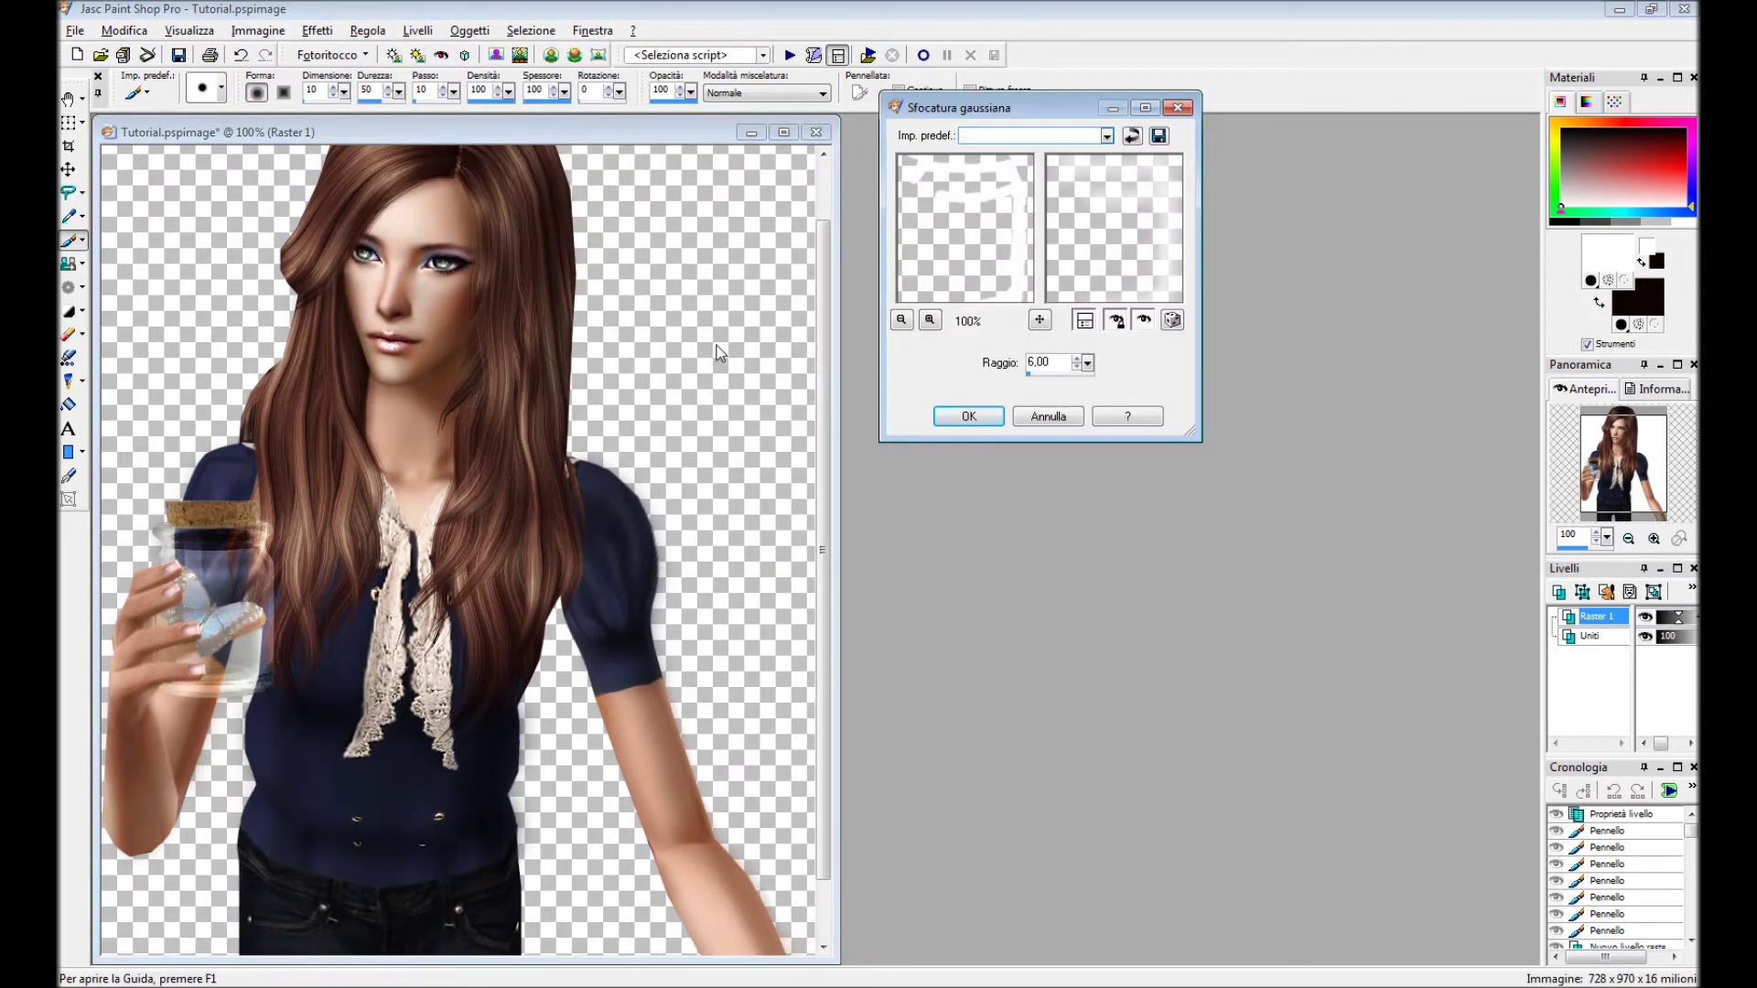
pyautogui.click(969, 416)
# Add Raster 2 and paint a white highlight along the jar edge with a smaller brush.
pyautogui.scroll(1, 550, 457)
pyautogui.click(418, 30)
pyautogui.click(457, 45)
pyautogui.click(805, 644)
pyautogui.click(220, 87)
pyautogui.click(229, 146)
pyautogui.scroll(1, 537, 497)
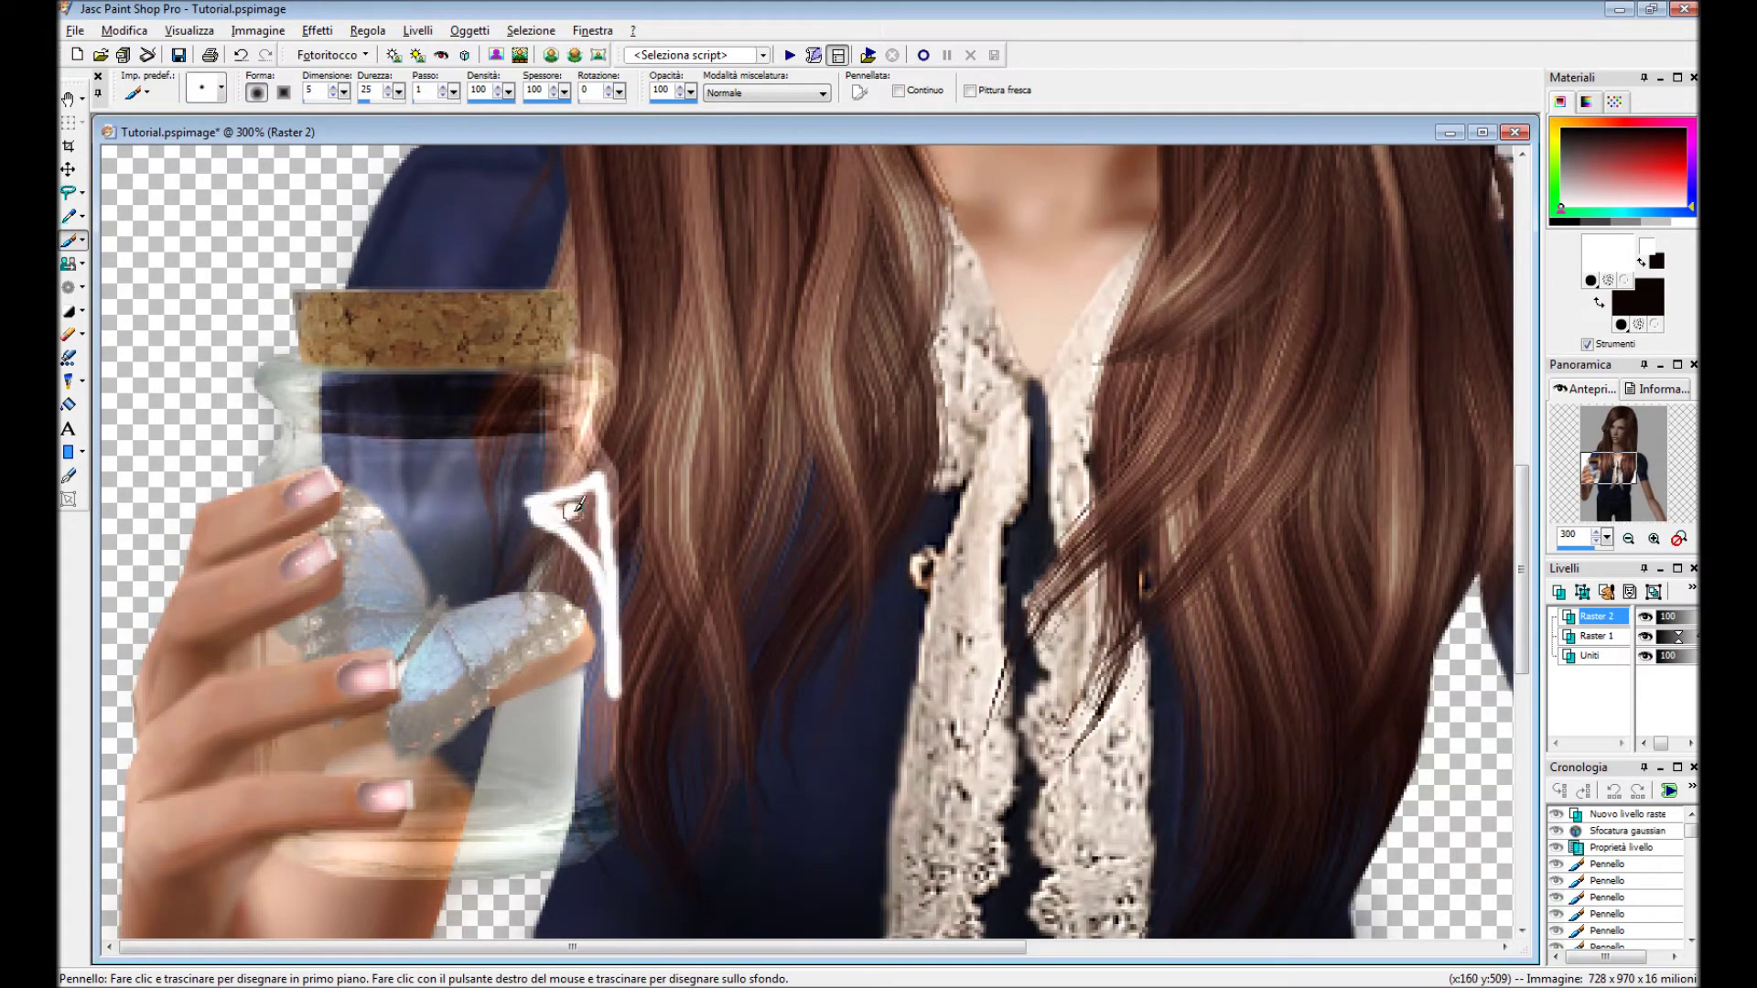
pyautogui.click(600, 389)
pyautogui.scroll(-3, 599, 389)
pyautogui.scroll(-1, 599, 389)
# Set Raster 2 to Indebolisci blend mode and Gaussian-blur its highlights.
pyautogui.doubleClick(1597, 616)
pyautogui.click(1231, 510)
pyautogui.click(1190, 732)
pyautogui.click(1160, 657)
pyautogui.click(367, 30)
pyautogui.click(670, 338)
pyautogui.press('Return')
pyautogui.scroll(4, 636, 448)
# Add Raster 3 and paint a white highlight around the jar rim.
pyautogui.click(1559, 592)
pyautogui.press('Return')
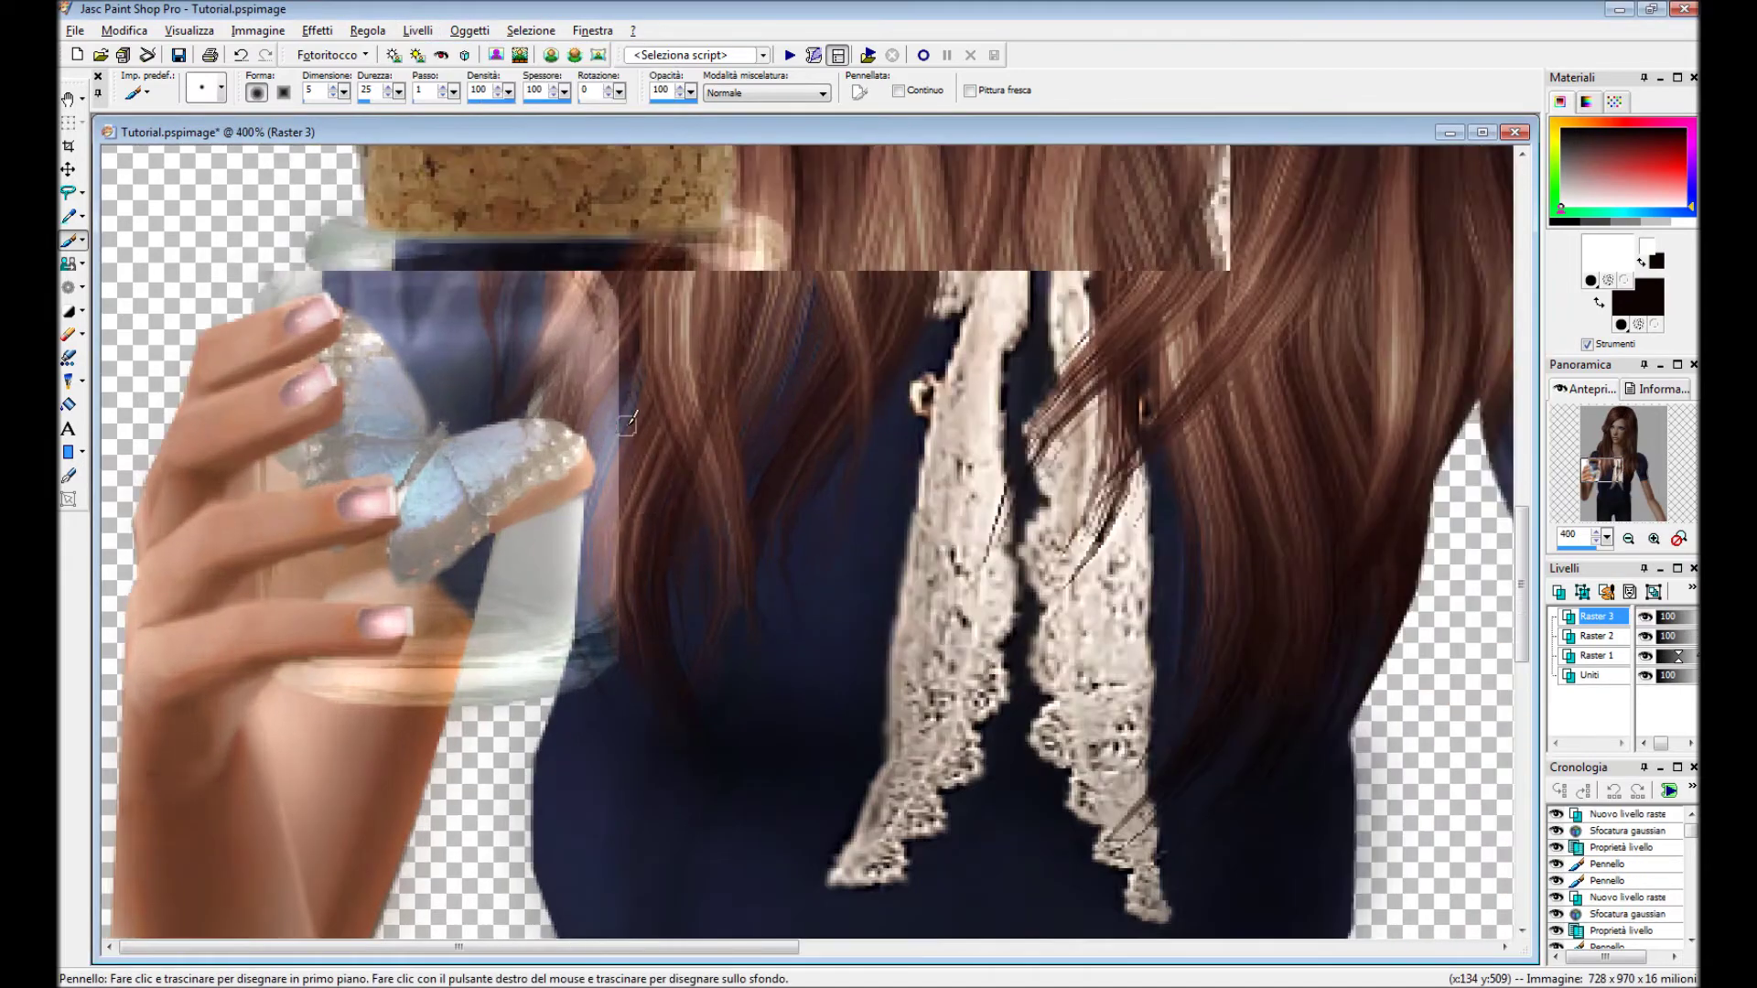
pyautogui.scroll(1, 636, 448)
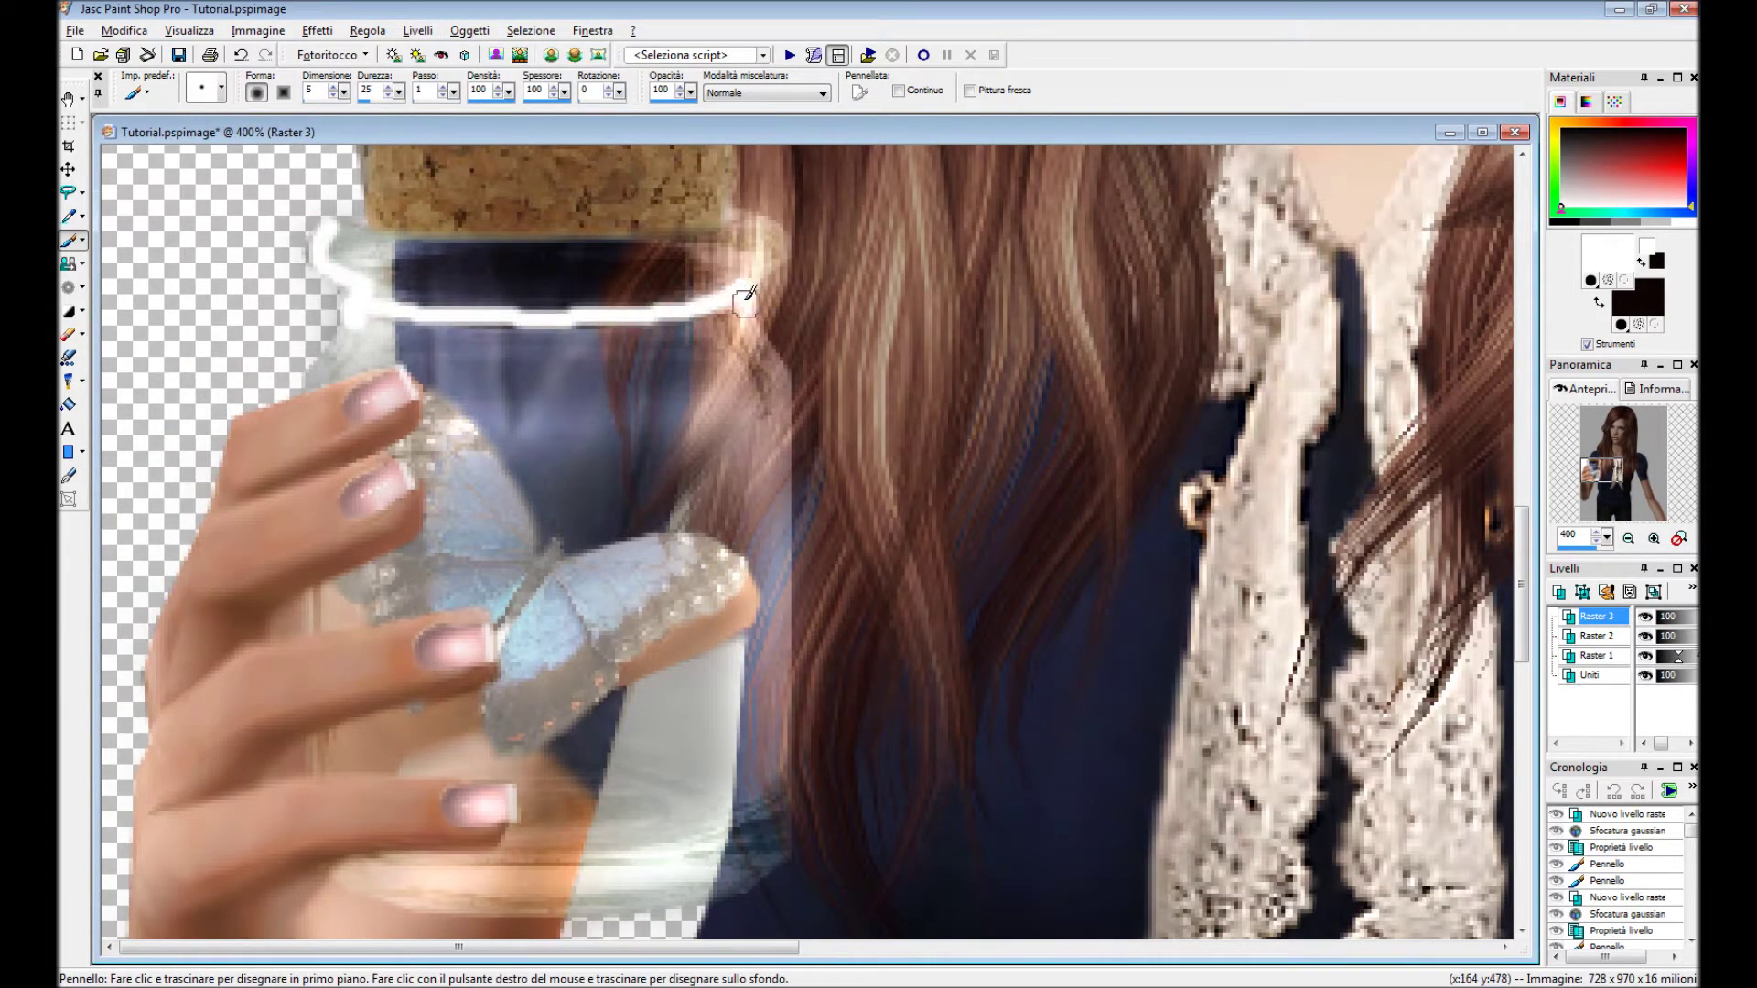
pyautogui.moveTo(739, 834); pyautogui.dragTo(727, 869)
pyautogui.scroll(-6, 732, 824)
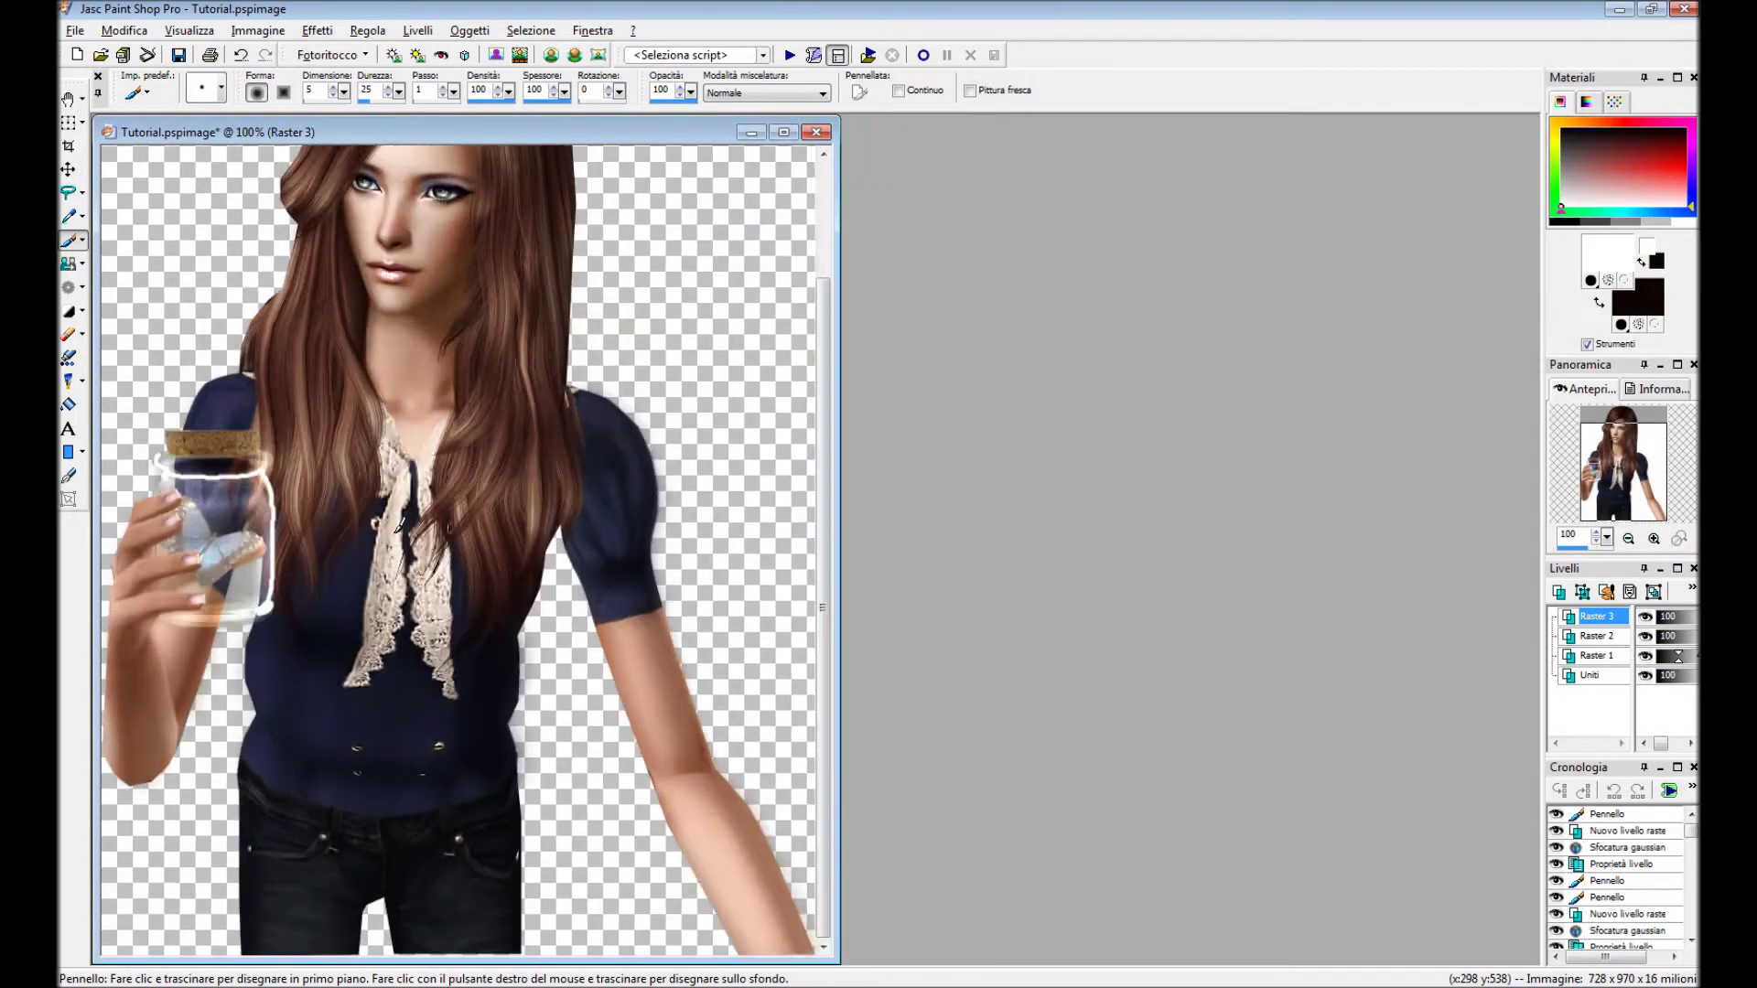
pyautogui.hotkey('ctrl', 'w')
pyautogui.doubleClick(1597, 616)
# Set the rim highlight layer to Indebolisci with reduced opacity and apply Gaussian Blur.
pyautogui.click(1281, 511)
pyautogui.click(1272, 538)
pyautogui.click(1209, 540)
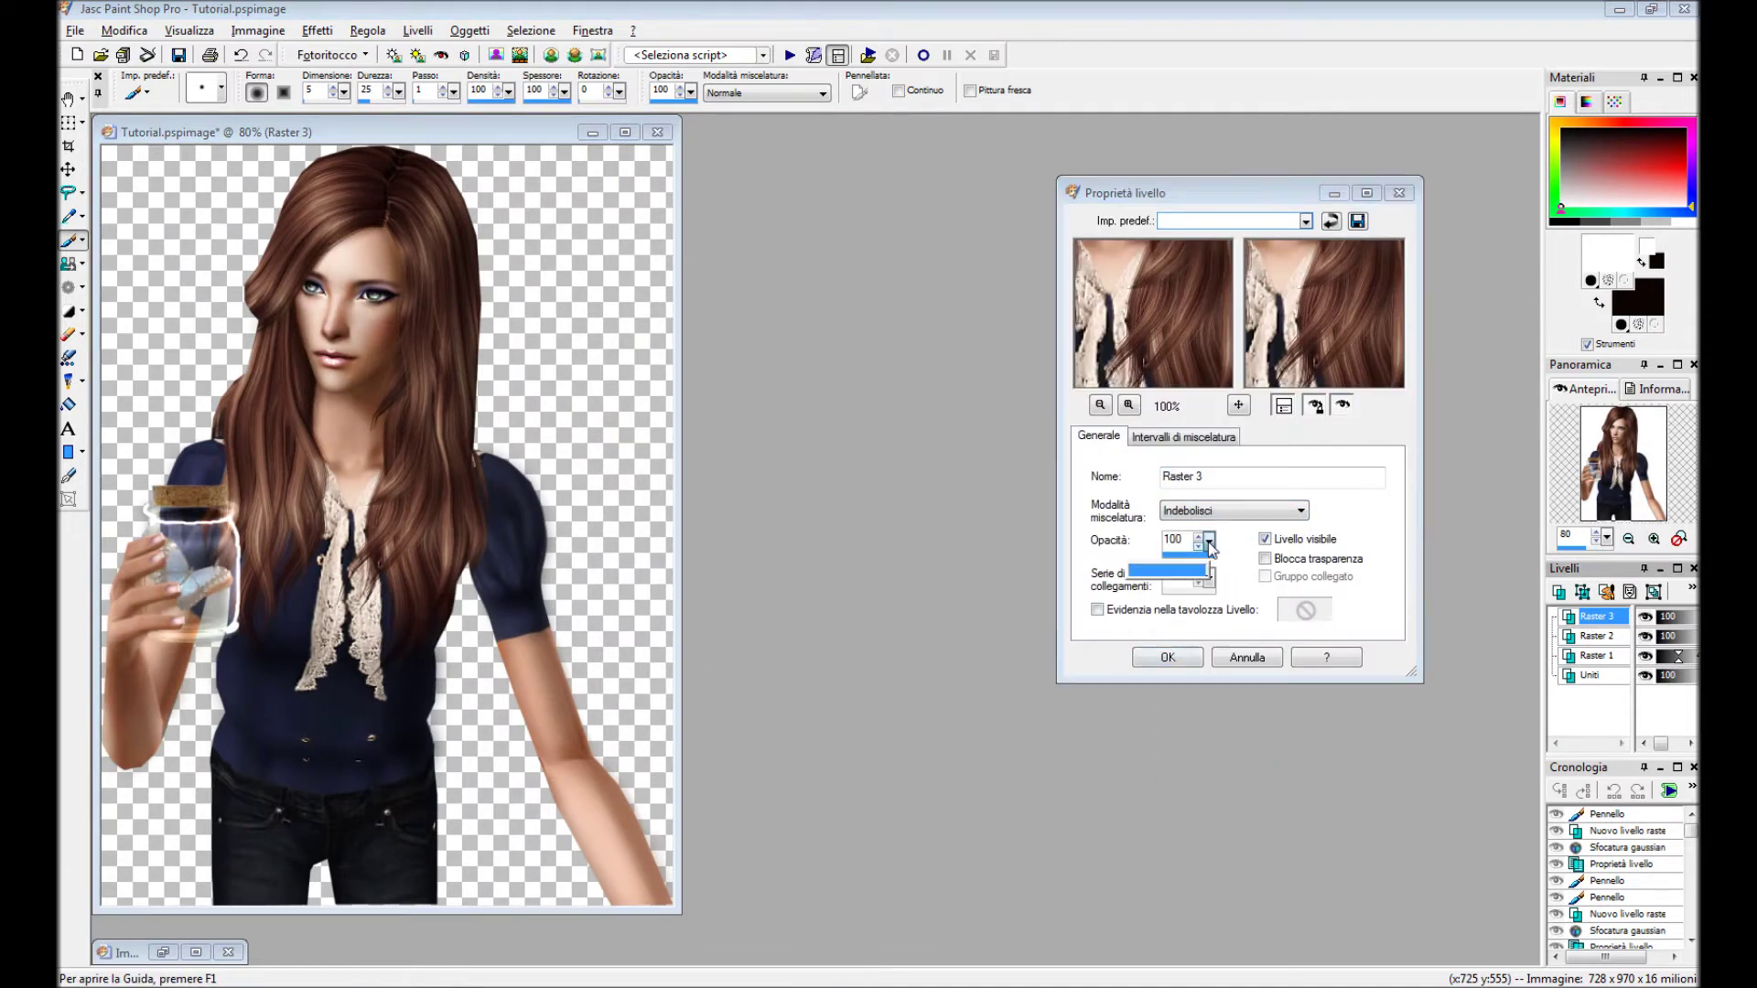
pyautogui.press('Return')
pyautogui.click(367, 30)
pyautogui.click(699, 337)
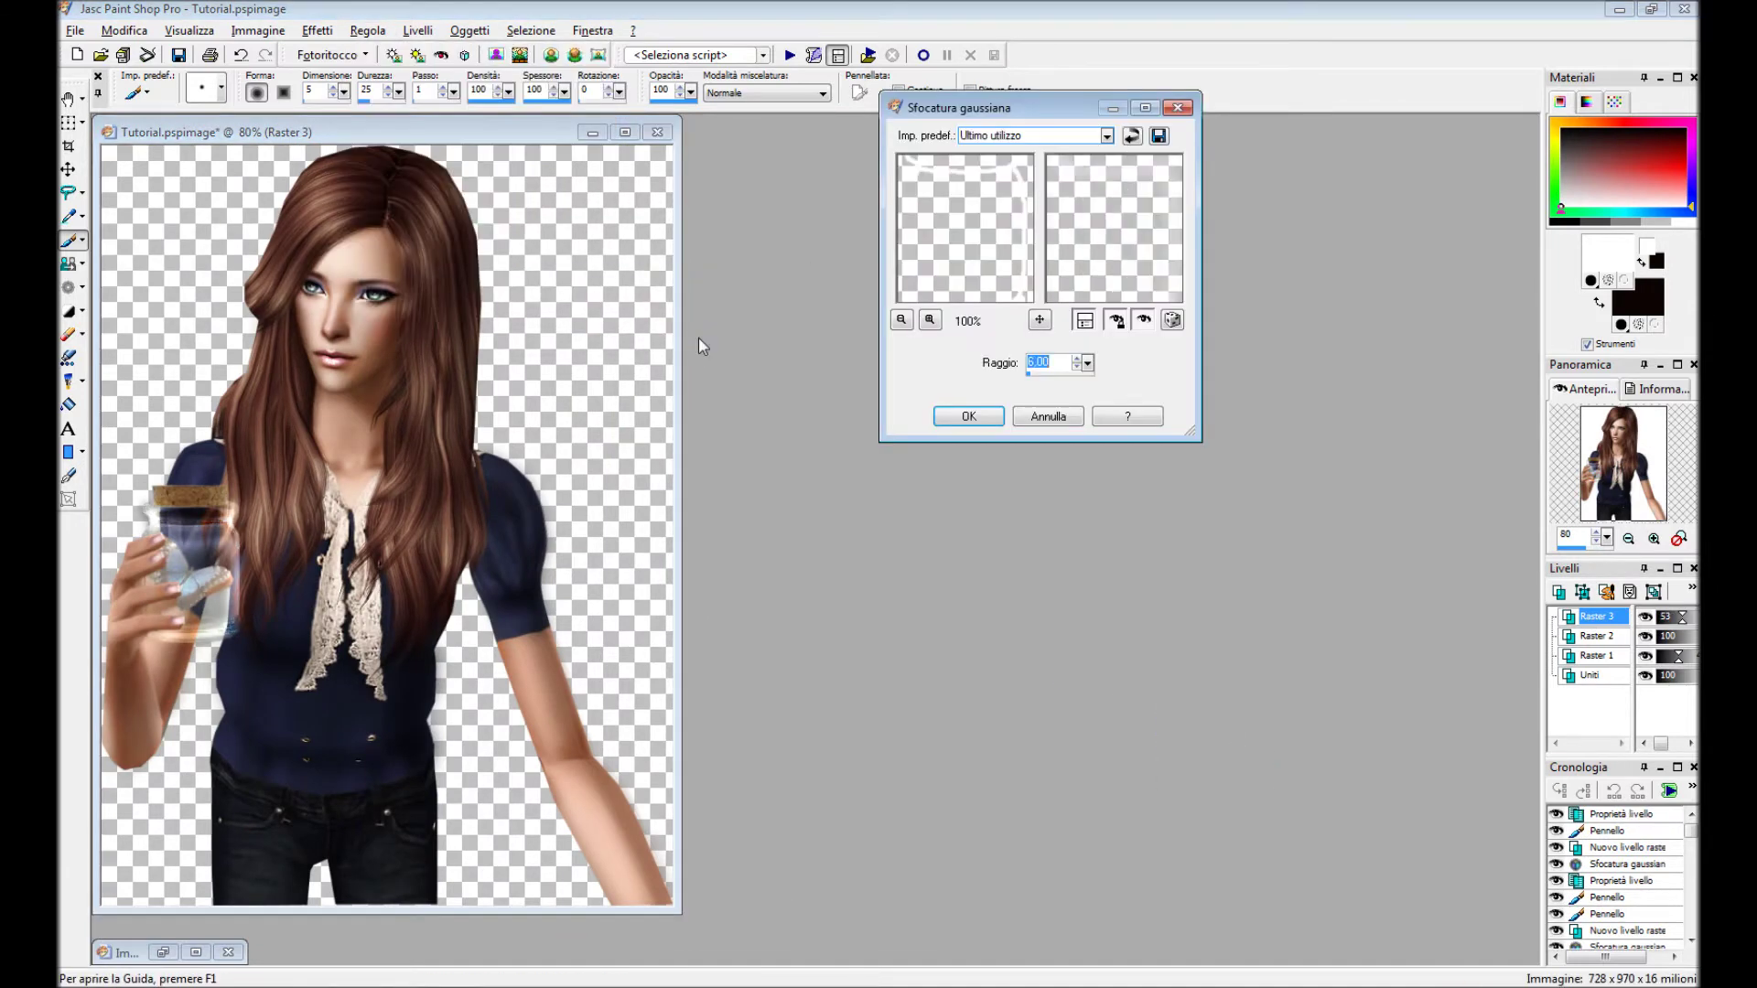
pyautogui.click(995, 419)
# Add a new raster layer, Raster 4.
pyautogui.click(417, 30)
pyautogui.click(475, 38)
pyautogui.click(805, 650)
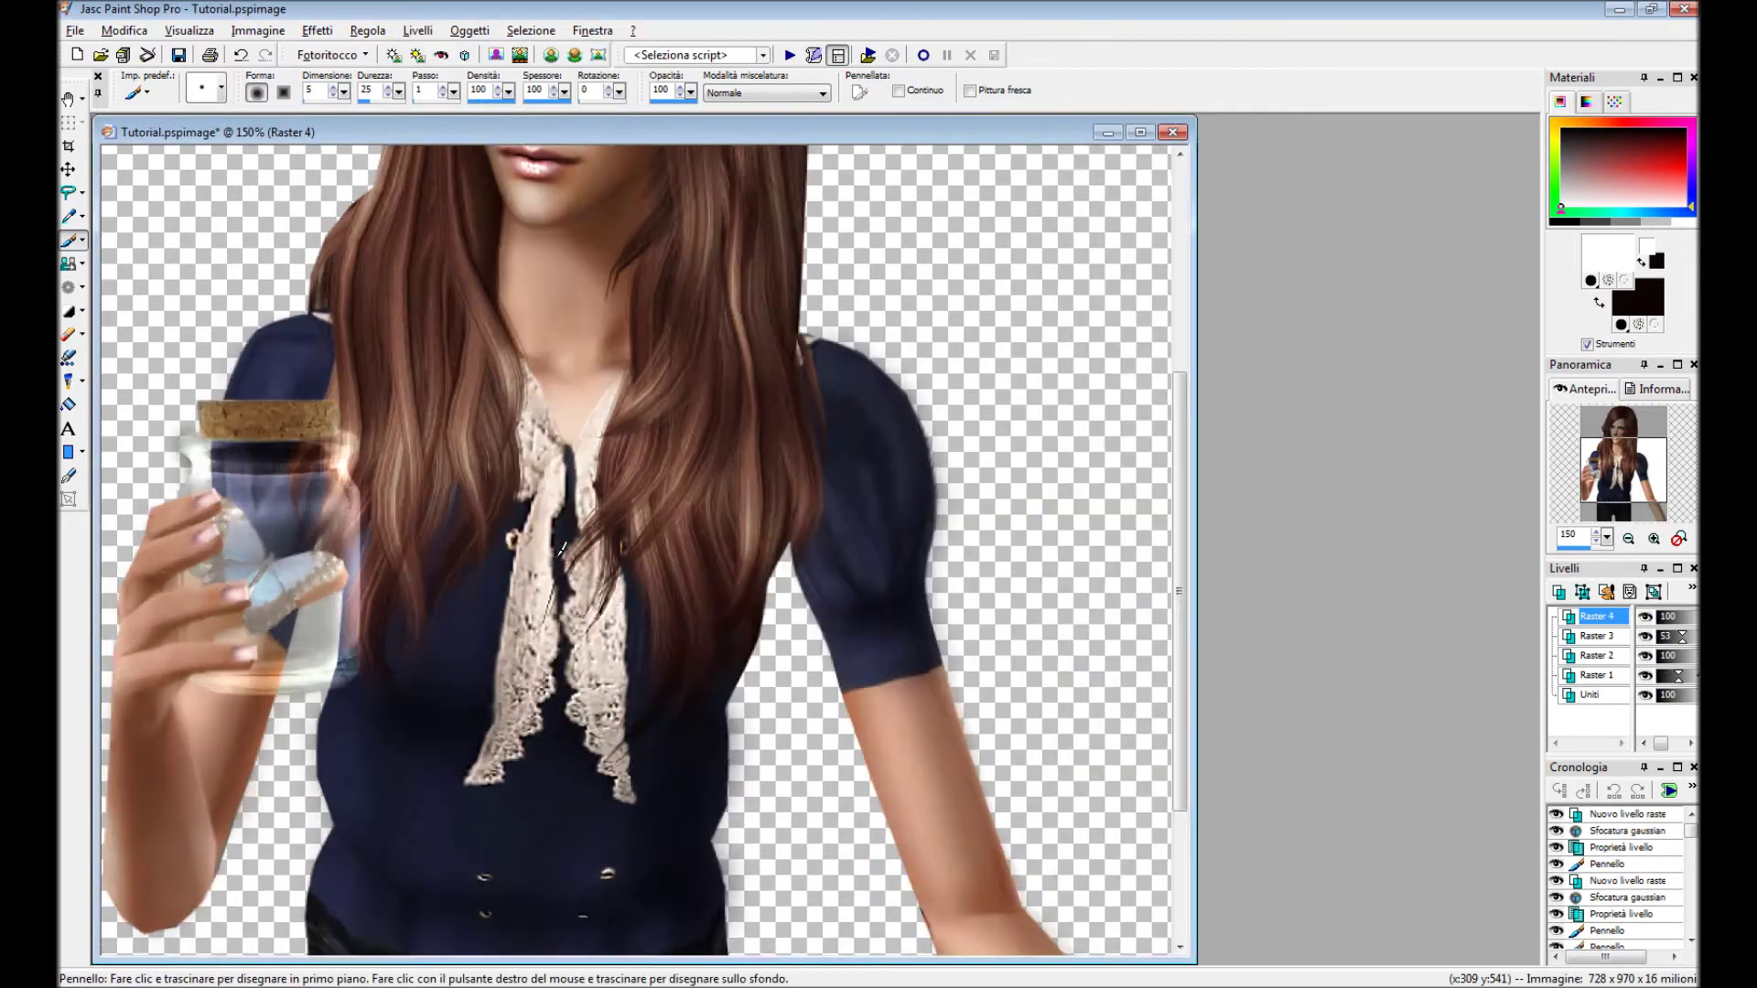
pyautogui.scroll(4, 562, 549)
pyautogui.scroll(-3, 729, 641)
pyautogui.scroll(-2, 730, 640)
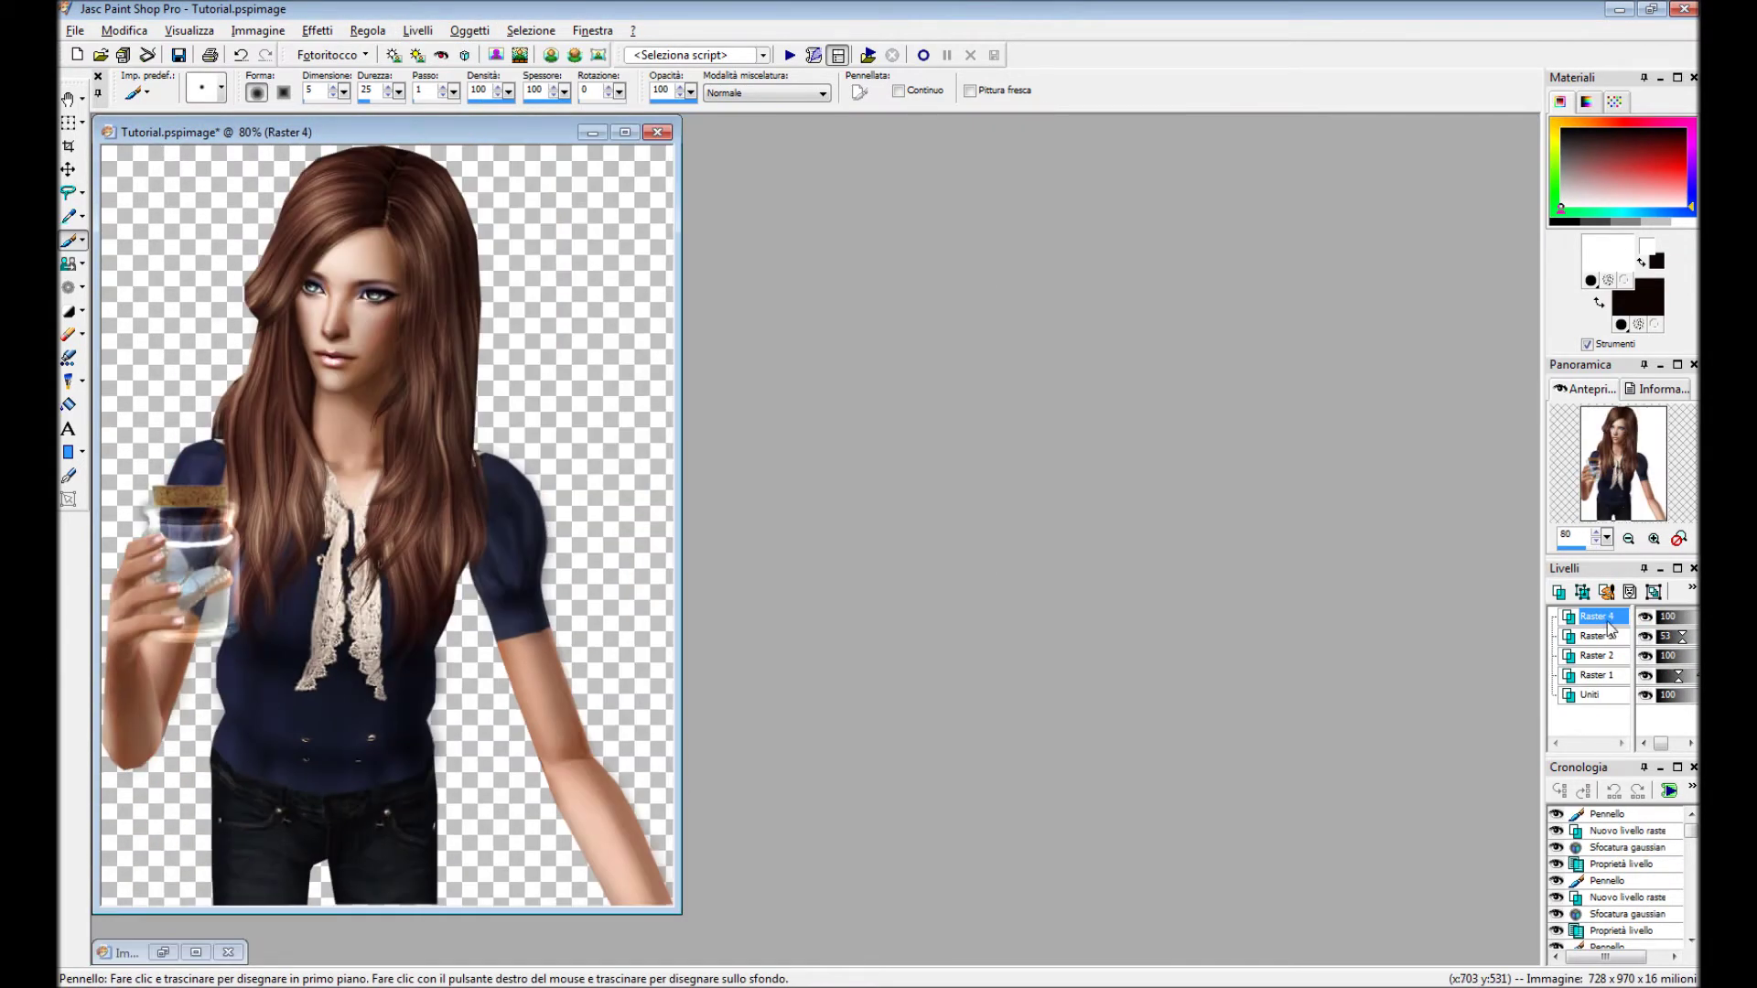
# Give Raster 4 a softer blend mode and apply Gaussian Blur to it.
pyautogui.doubleClick(1597, 616)
pyautogui.click(1217, 510)
pyautogui.click(1221, 758)
pyautogui.click(1167, 657)
pyautogui.click(368, 31)
pyautogui.click(663, 357)
pyautogui.click(968, 416)
# Add Raster 5 and paint a white highlight stroke along the jar's rim.
pyautogui.scroll(5, 366, 549)
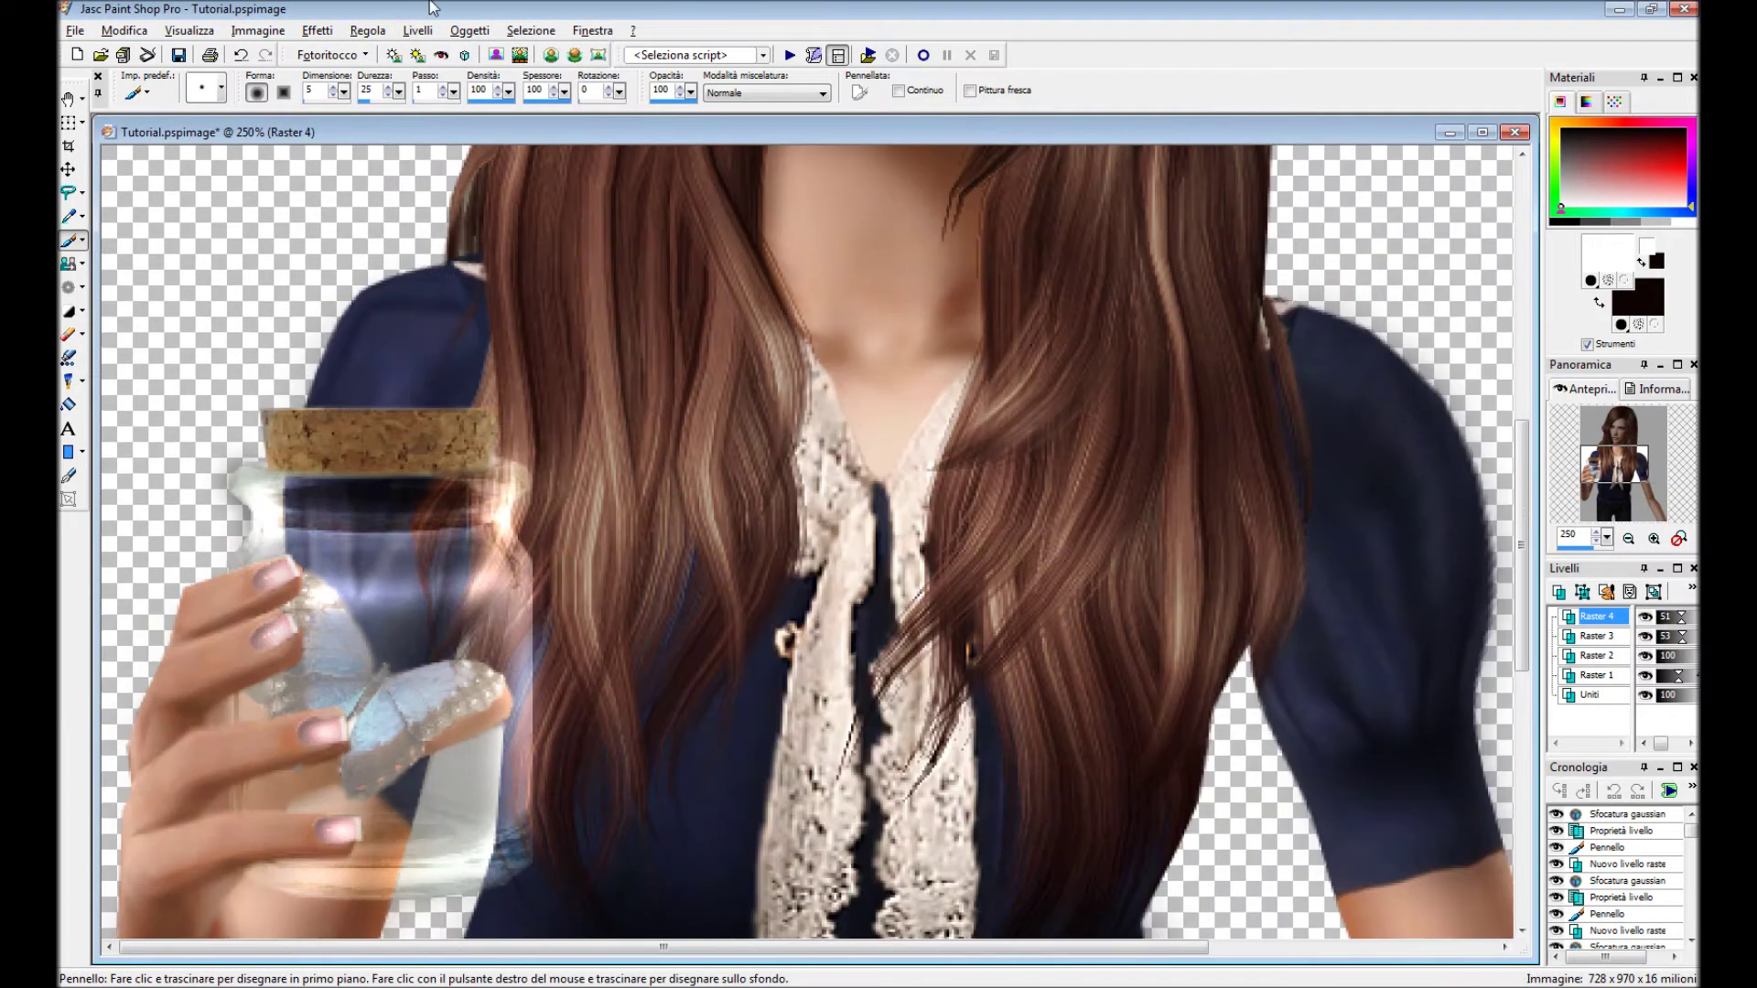
pyautogui.click(418, 30)
pyautogui.click(457, 51)
pyautogui.press('Return')
pyautogui.moveTo(407, 593); pyautogui.dragTo(535, 609)
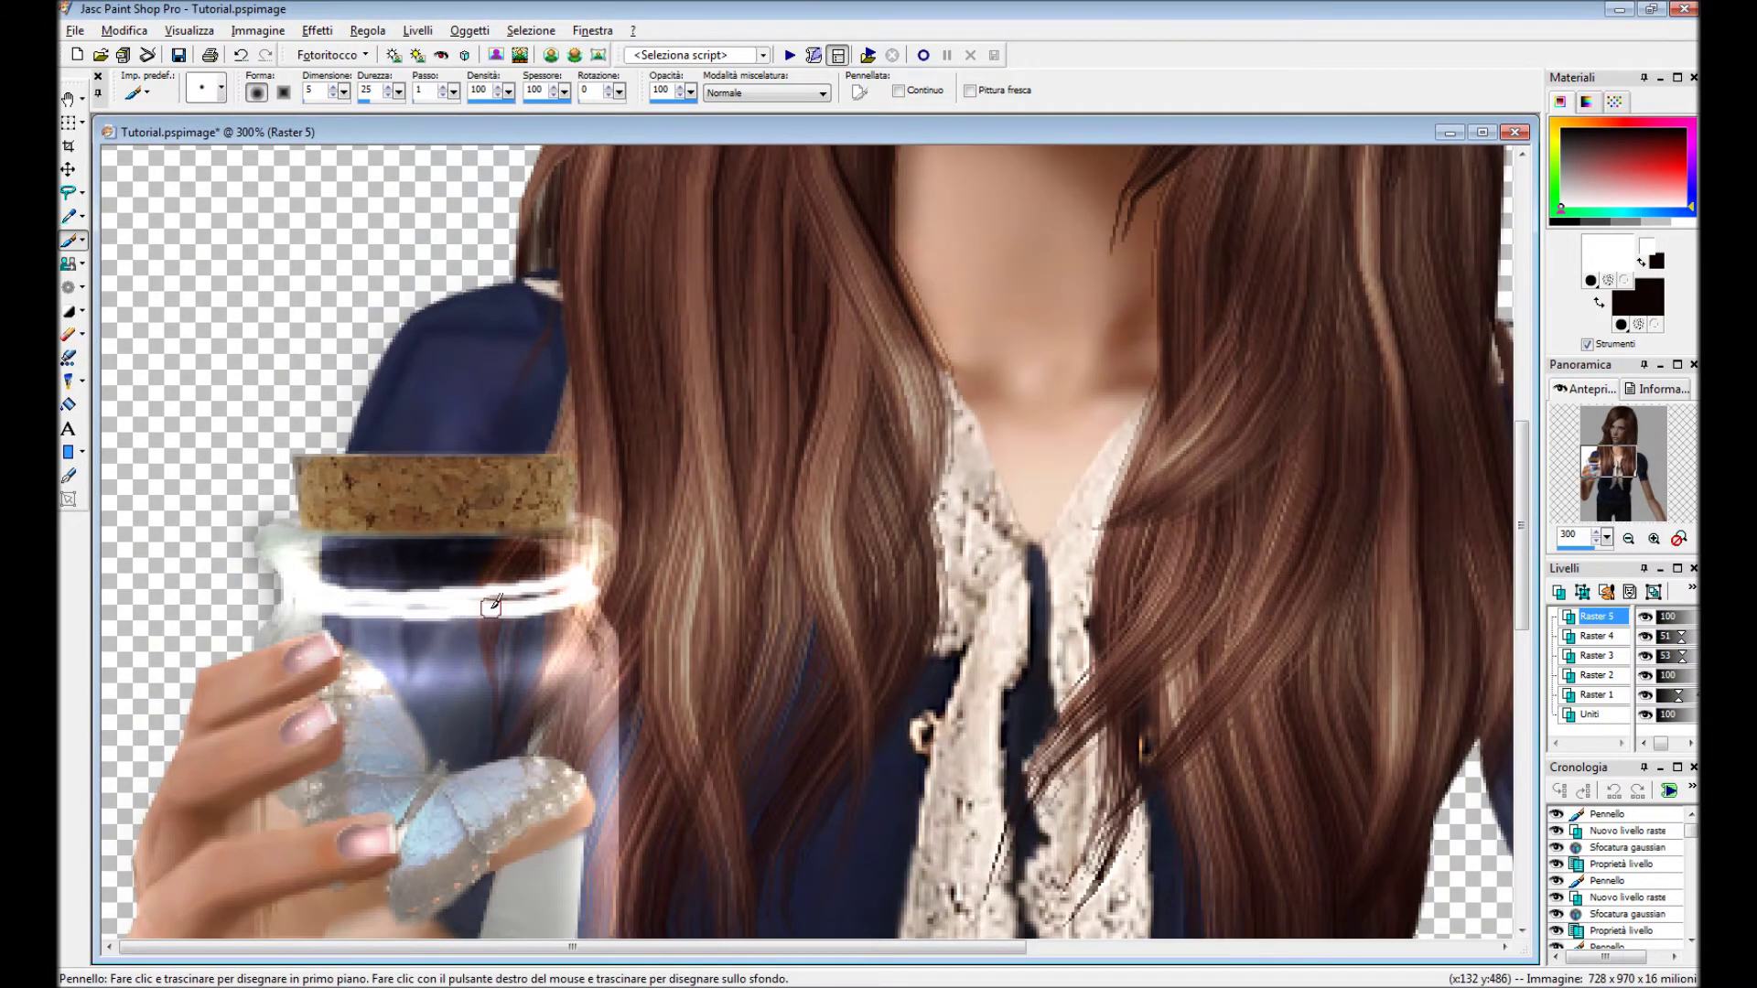
pyautogui.scroll(-5, 549, 549)
# Set Raster 5 to Luce diffusa blending and Gaussian-blur the highlight.
pyautogui.doubleClick(1597, 616)
pyautogui.click(1299, 510)
pyautogui.click(1218, 718)
pyautogui.click(1167, 657)
pyautogui.click(368, 30)
pyautogui.click(652, 346)
pyautogui.click(968, 416)
# Add Raster 6 and paint another white highlight across the jar's rim.
pyautogui.scroll(8, 192, 568)
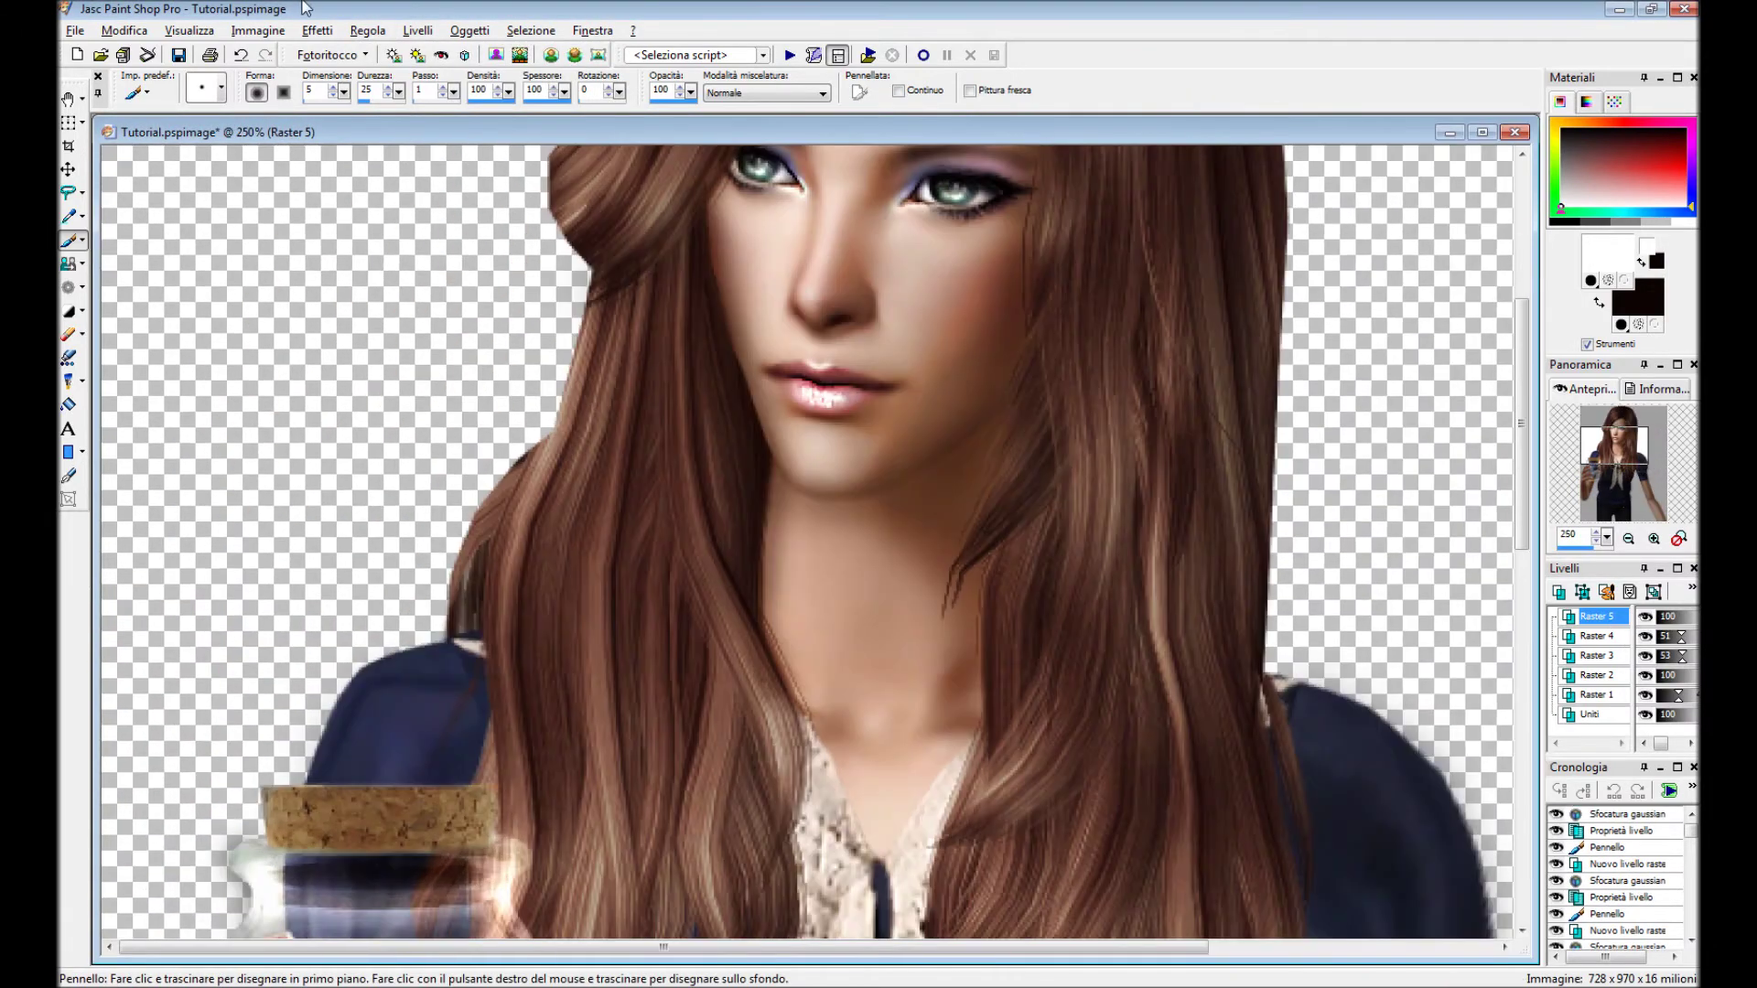
pyautogui.click(417, 30)
pyautogui.click(458, 50)
pyautogui.press('Return')
pyautogui.moveTo(562, 217); pyautogui.dragTo(921, 211)
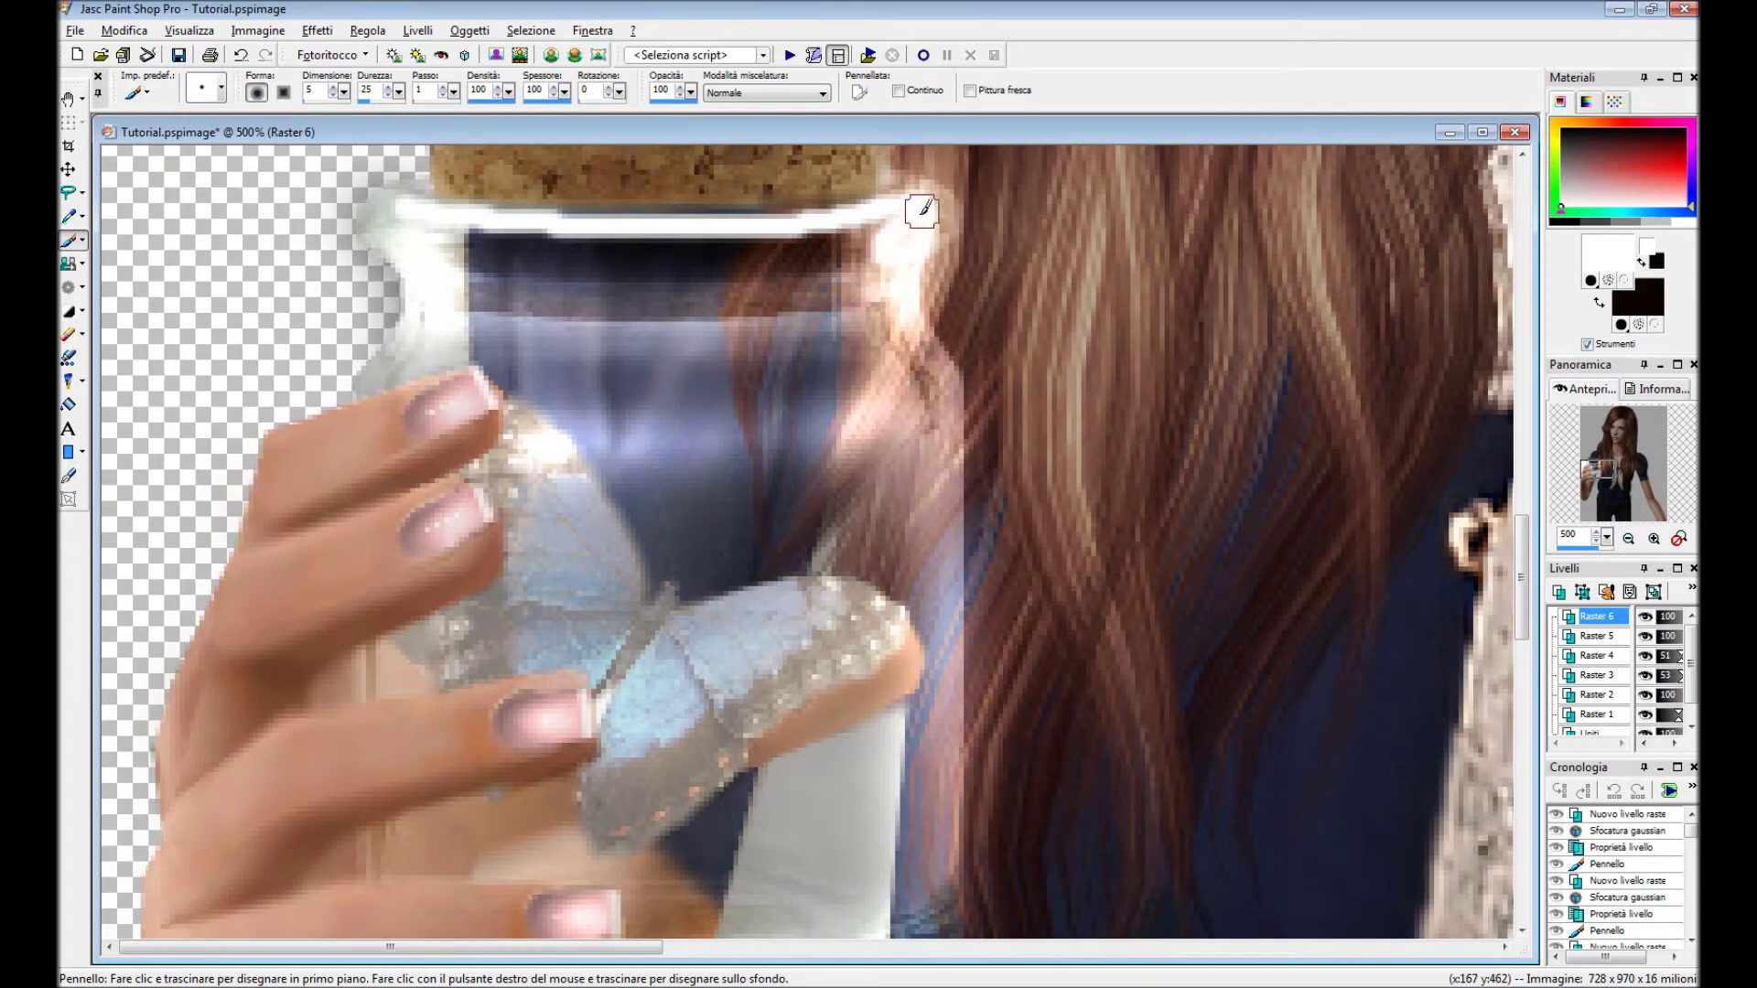
pyautogui.scroll(-8, 632, 483)
# Set Raster 6 to Luce diffusa blending and apply Gaussian Blur to it.
pyautogui.doubleClick(1597, 616)
pyautogui.click(1240, 512)
pyautogui.click(1187, 732)
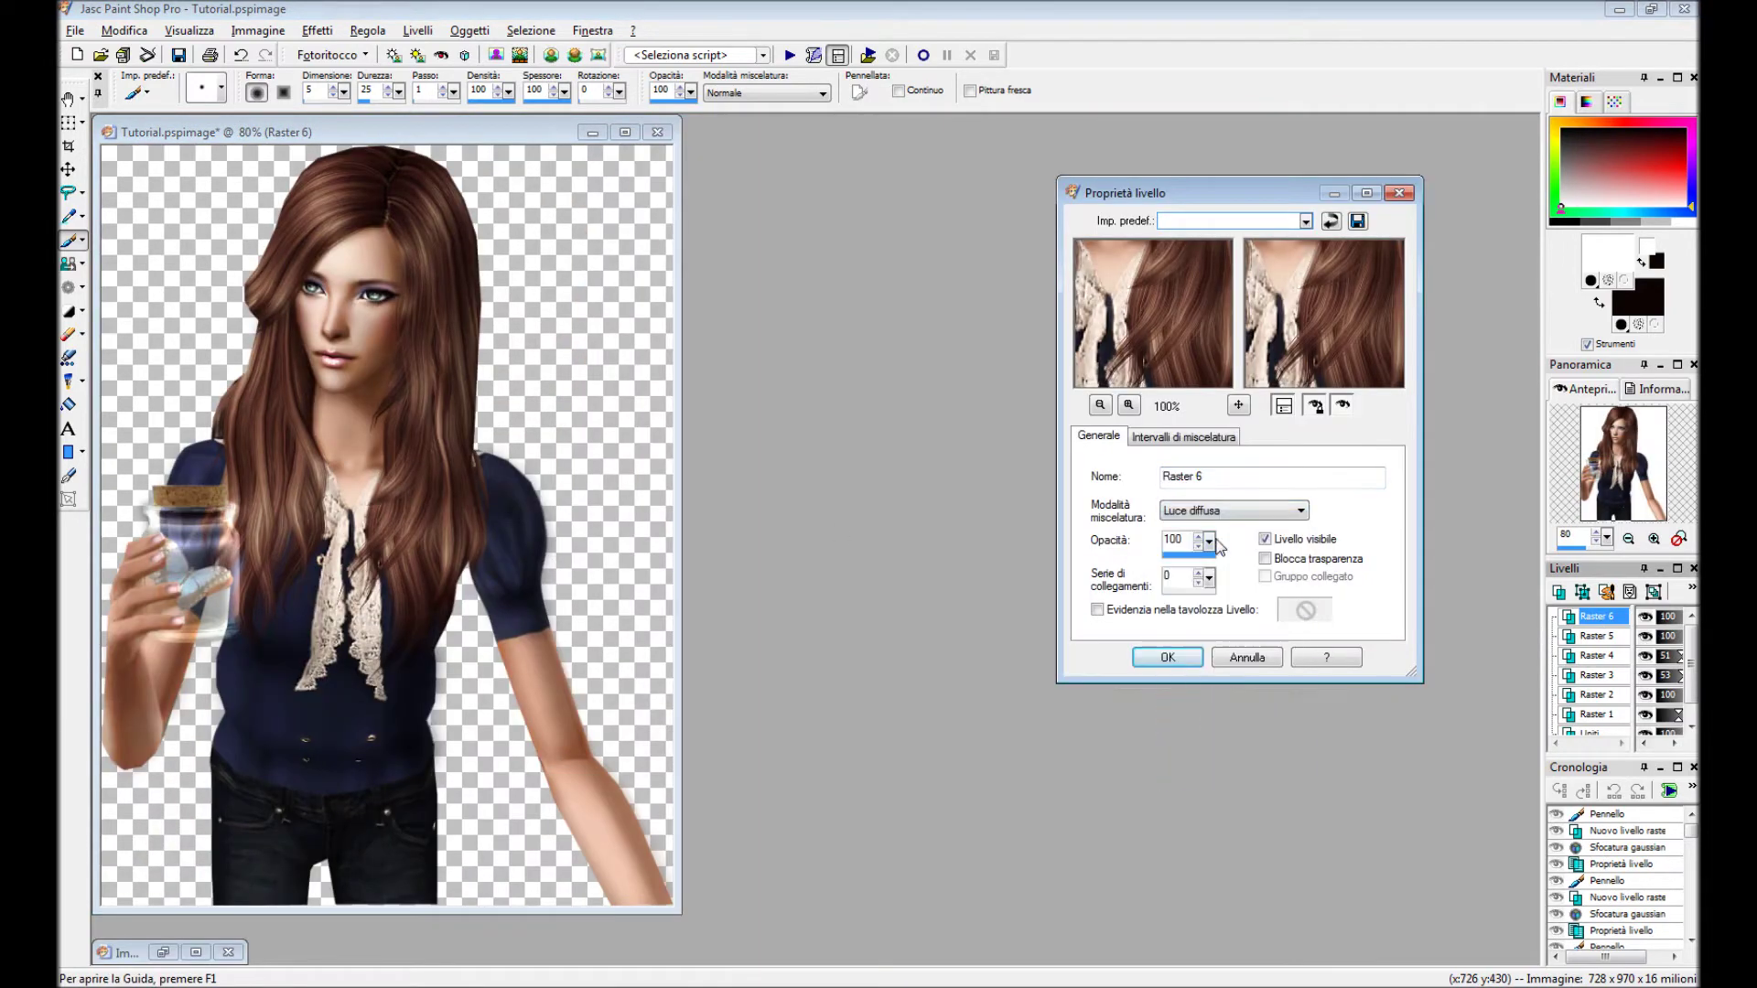
pyautogui.click(1167, 657)
pyautogui.scroll(4, 457, 366)
pyautogui.click(328, 30)
pyautogui.click(705, 345)
pyautogui.click(952, 416)
pyautogui.scroll(-2, 641, 229)
pyautogui.press('Return')
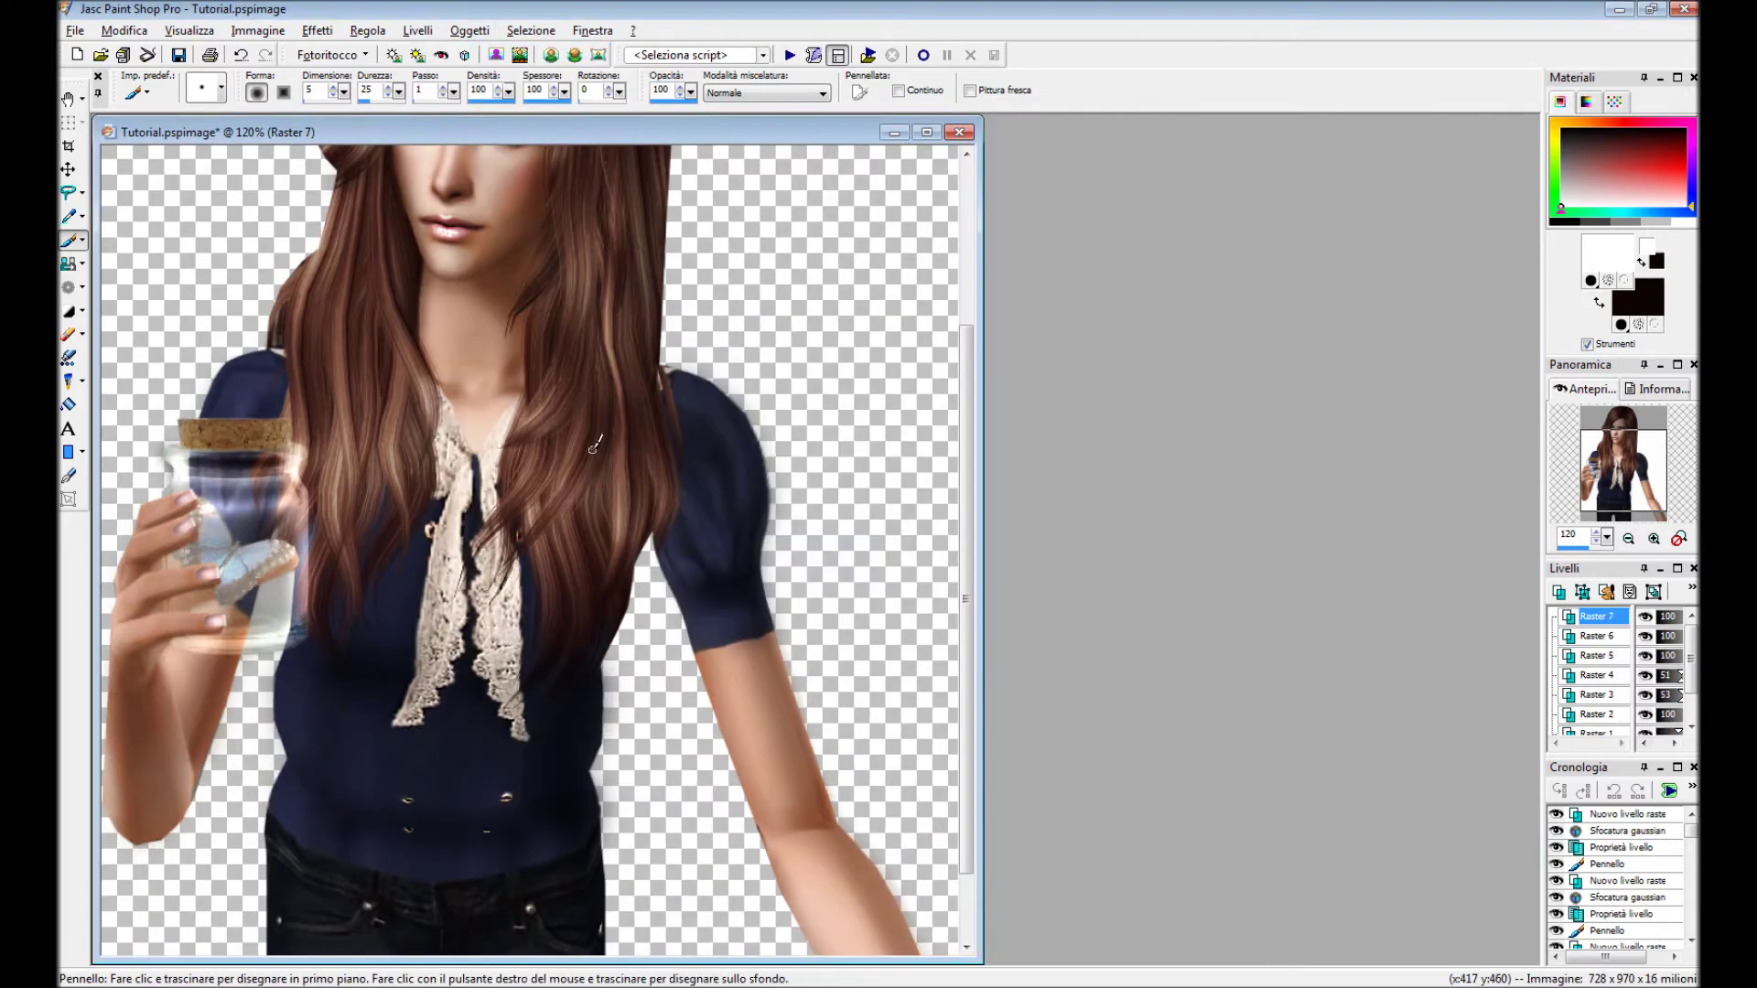
# Sample the cork brown, lower Raster 7's opacity and Gaussian-blur its cork shading.
pyautogui.keyDown('ctrl'); pyautogui.click(234, 448); pyautogui.keyUp('ctrl')
pyautogui.scroll(5, 819, 615)
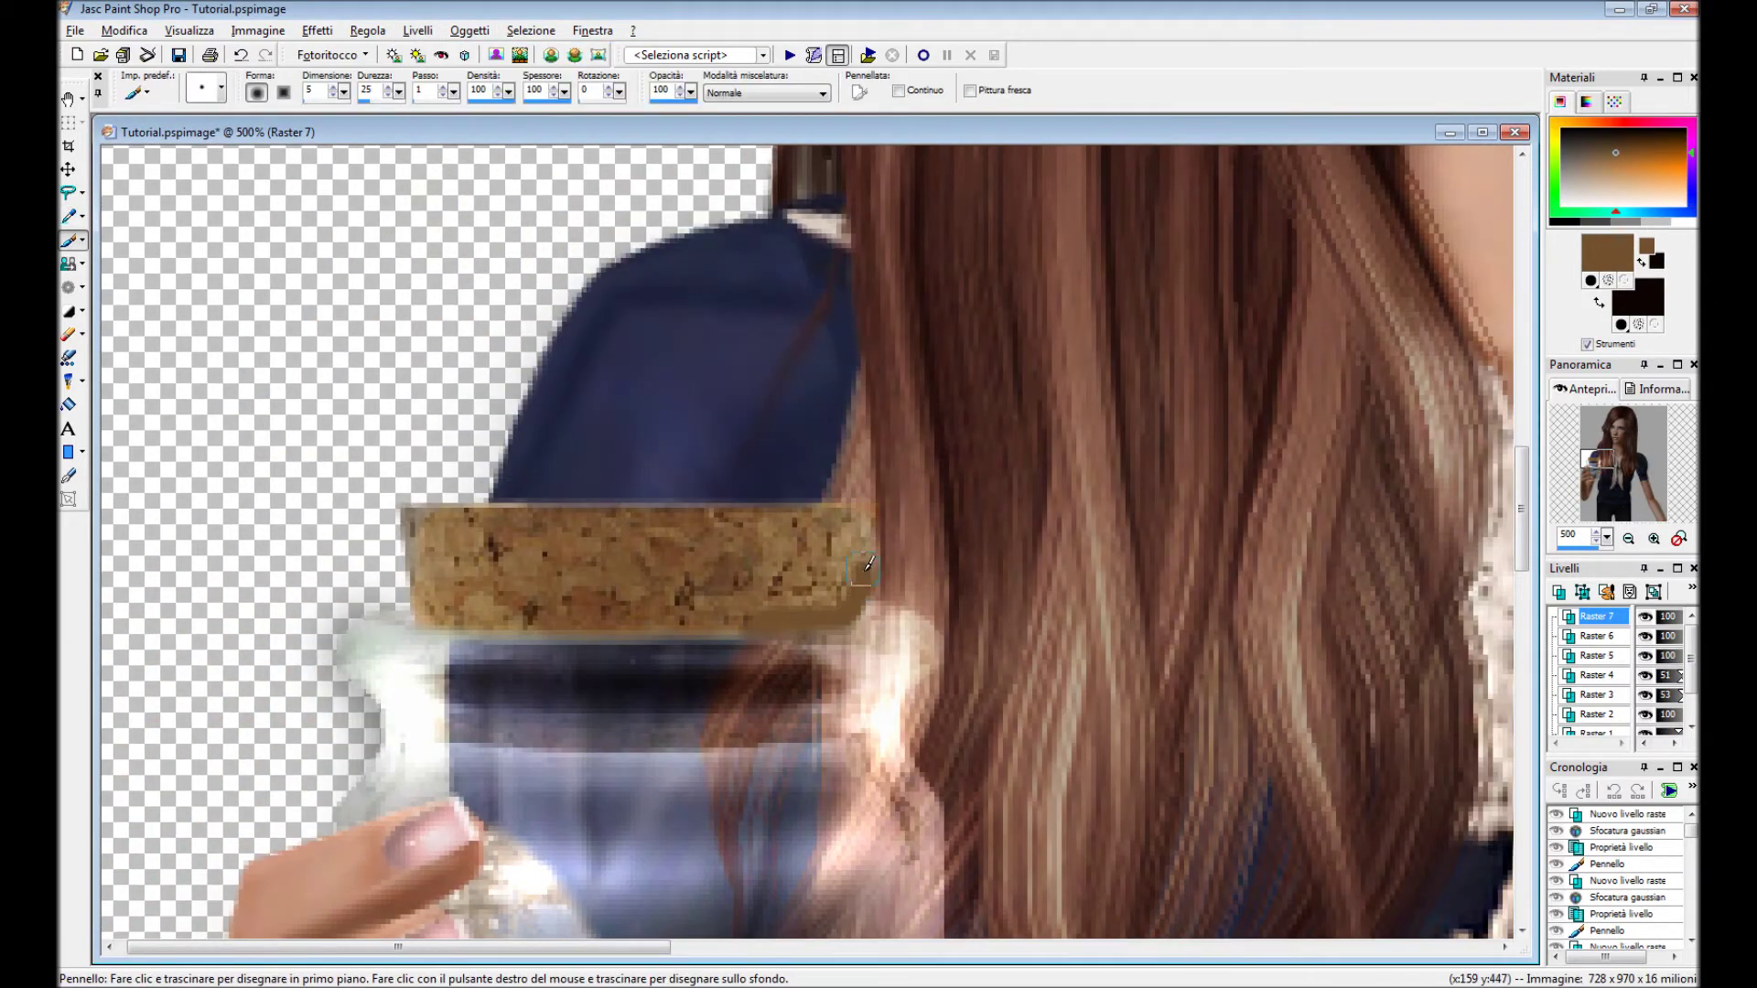
pyautogui.scroll(-5, 712, 515)
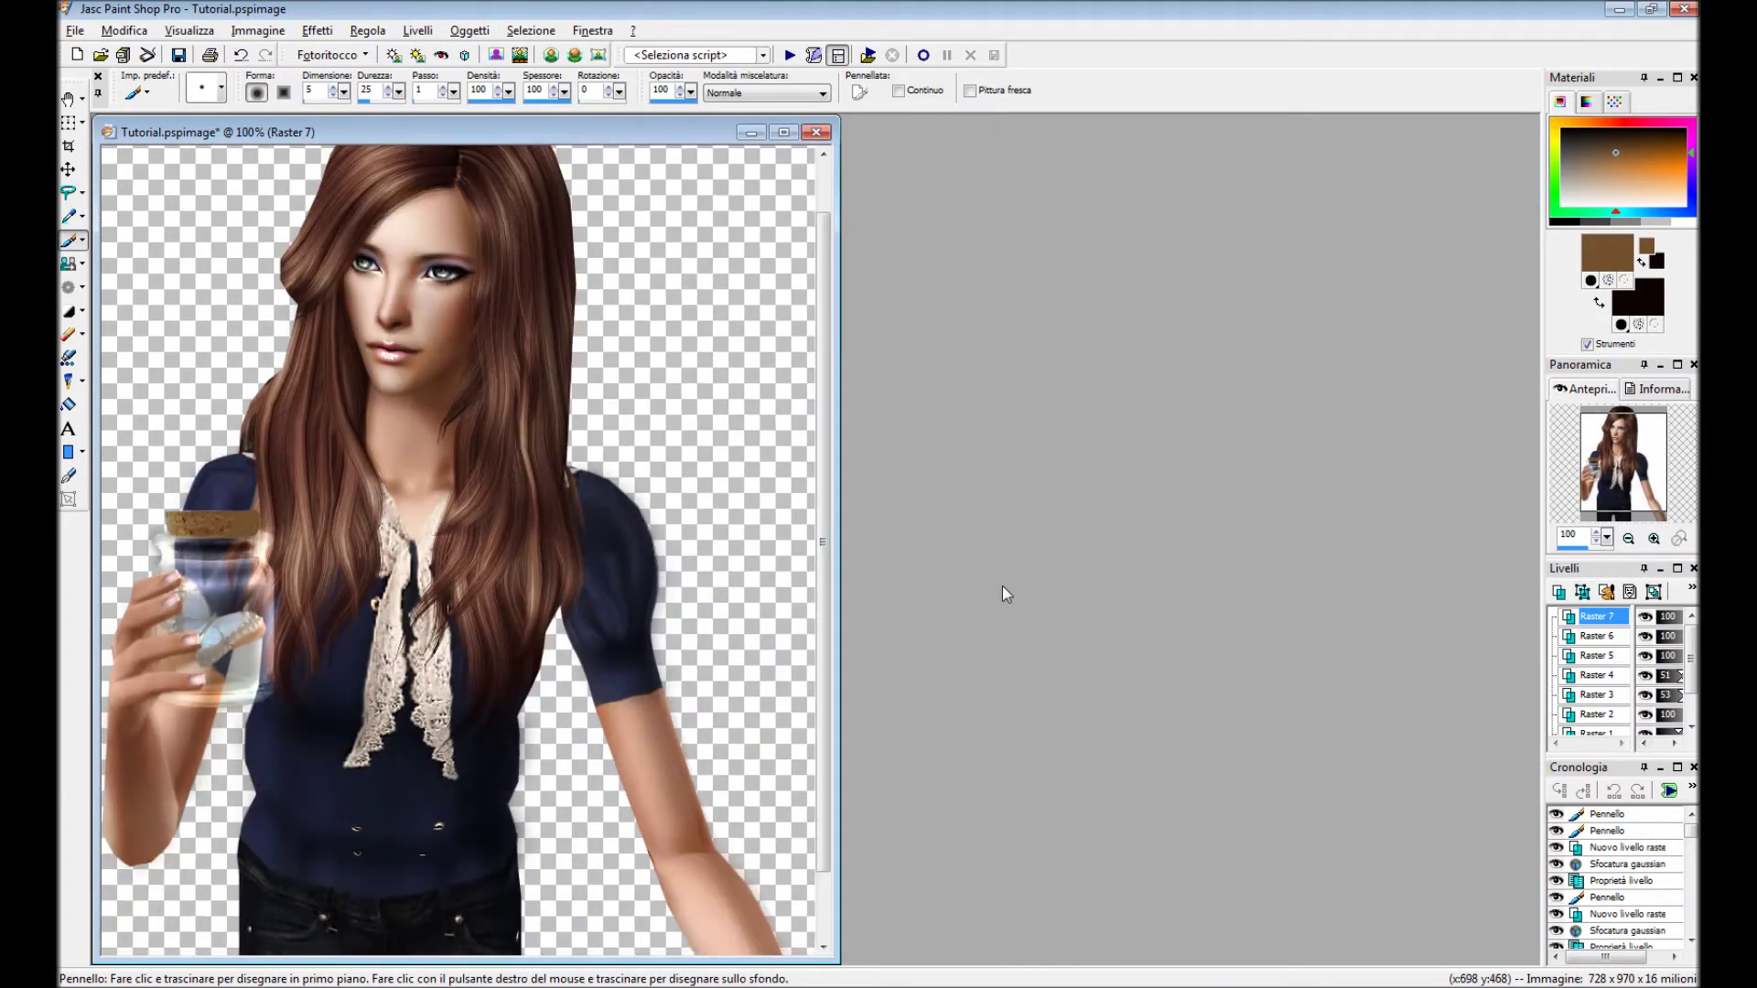
pyautogui.doubleClick(1597, 616)
pyautogui.moveTo(1209, 541); pyautogui.dragTo(1187, 531)
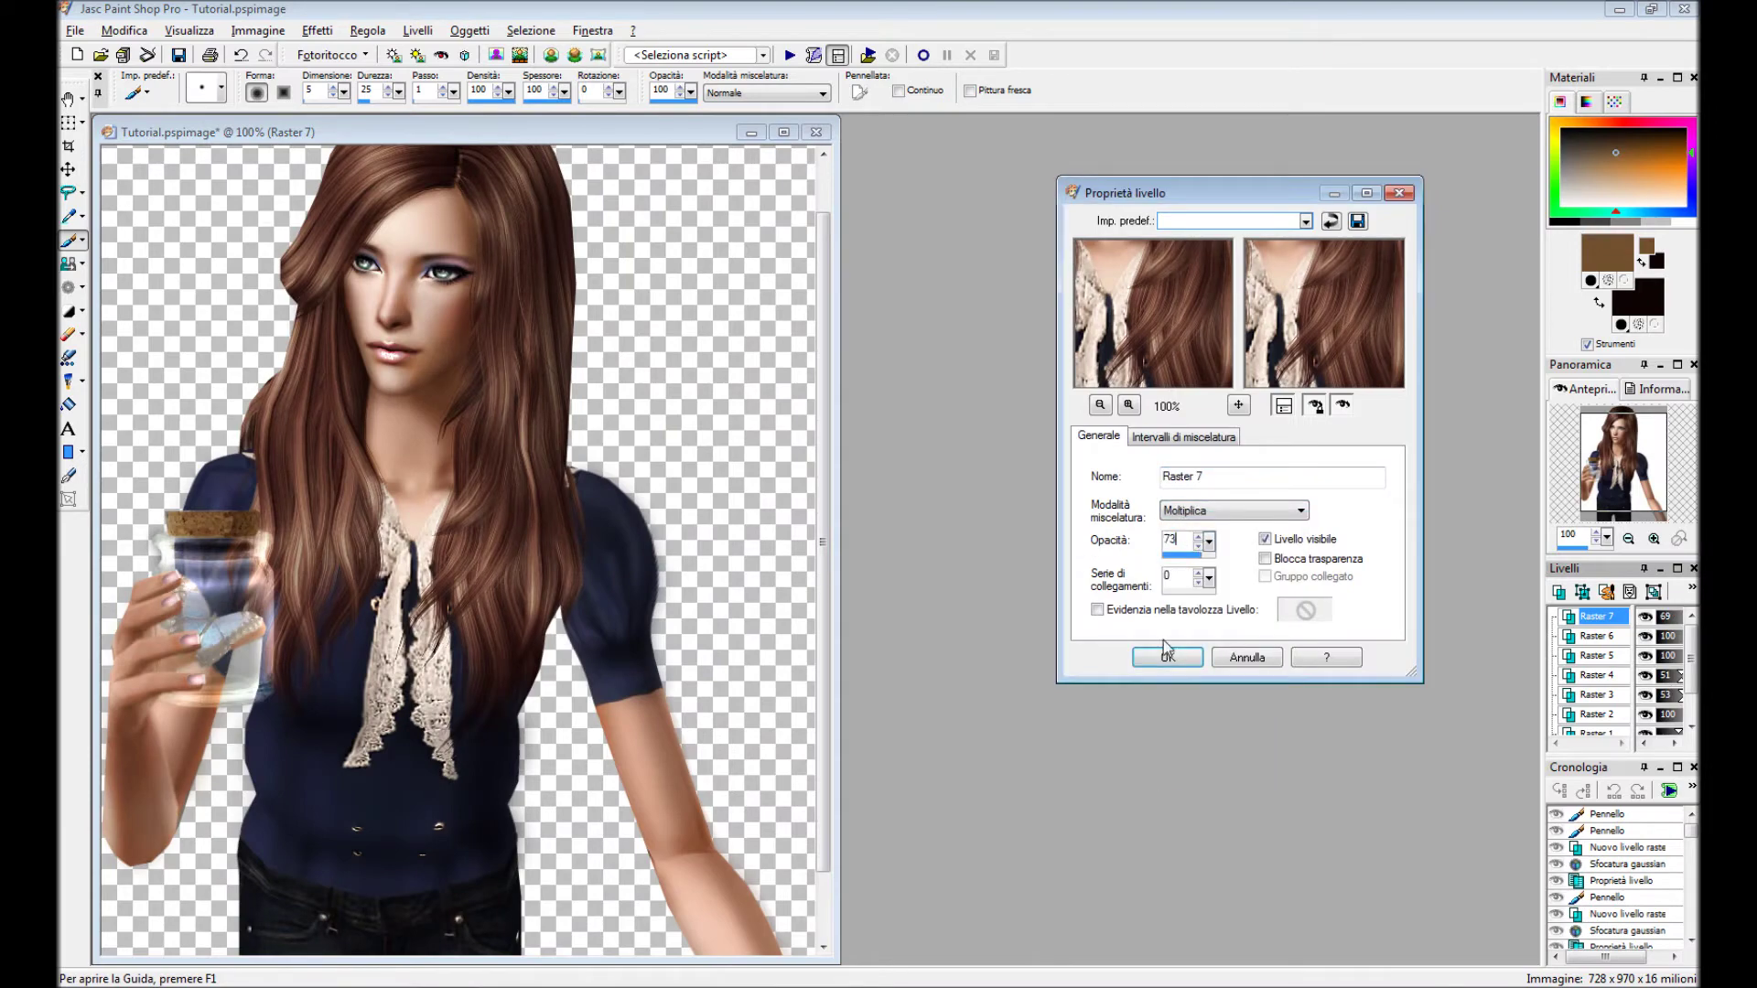
pyautogui.click(1168, 657)
pyautogui.click(318, 30)
pyautogui.click(709, 339)
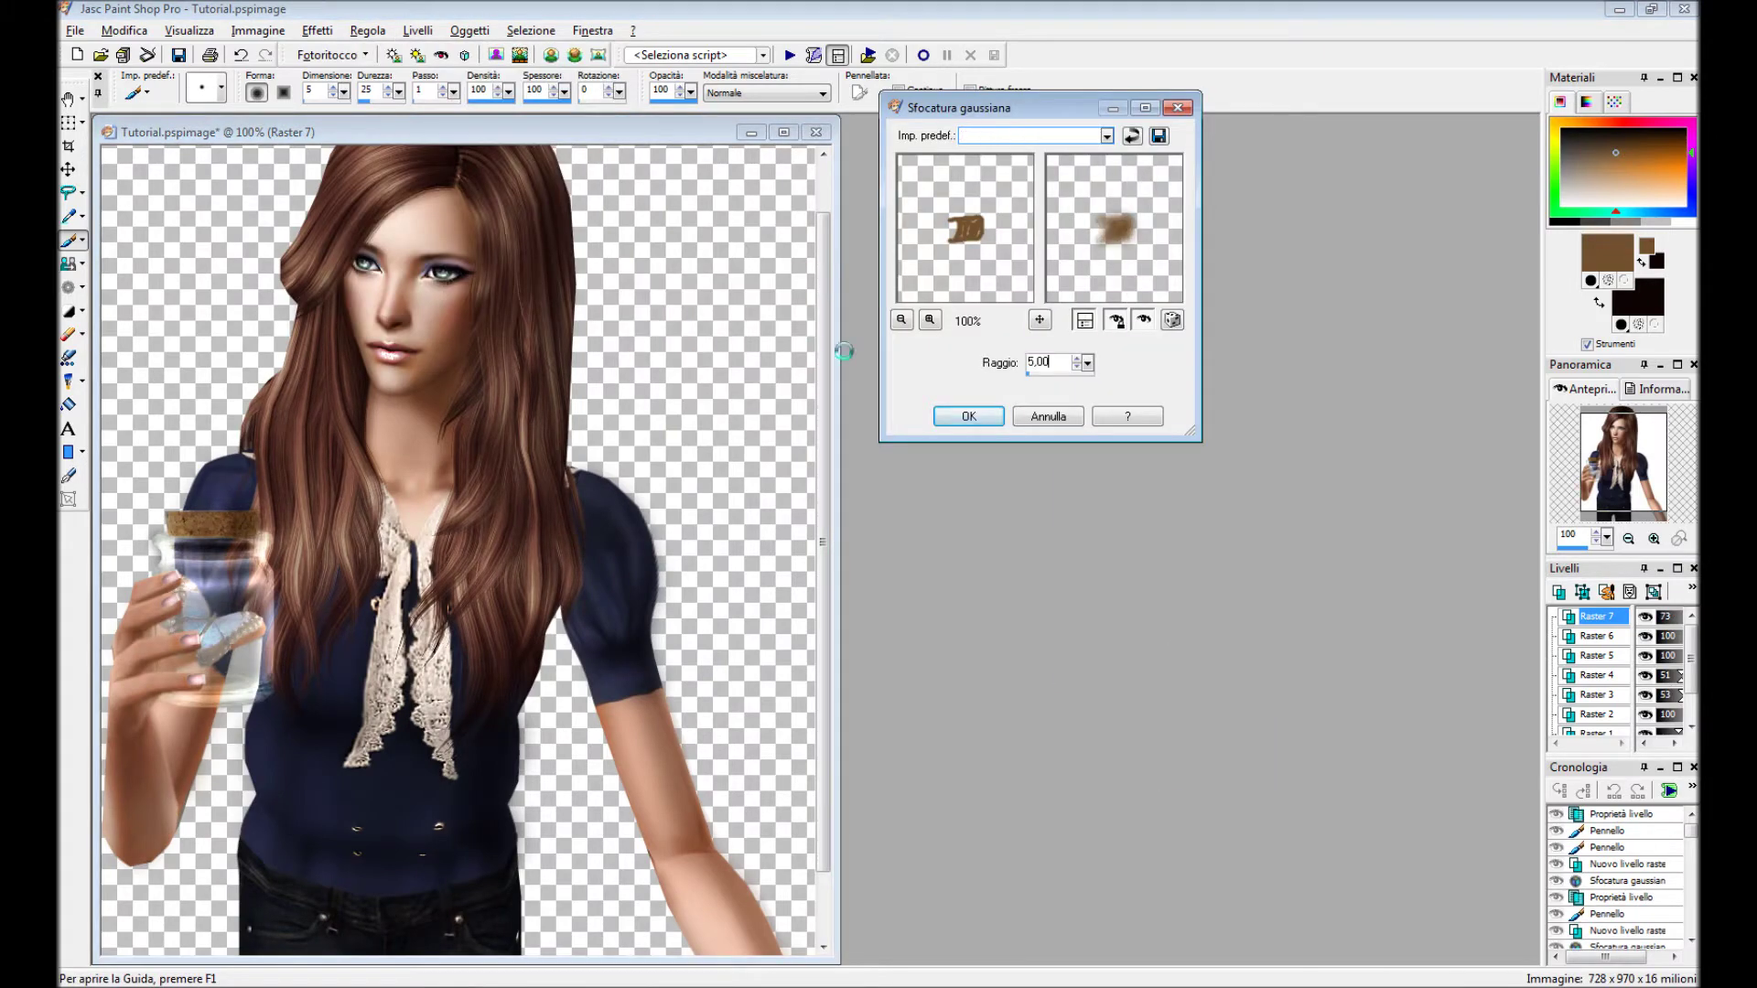
pyautogui.click(968, 416)
pyautogui.scroll(2, 763, 483)
pyautogui.scroll(4, 763, 483)
# Add Raster 8 and paint a brown shading stroke along the cork edge.
pyautogui.click(1559, 592)
pyautogui.press('Return')
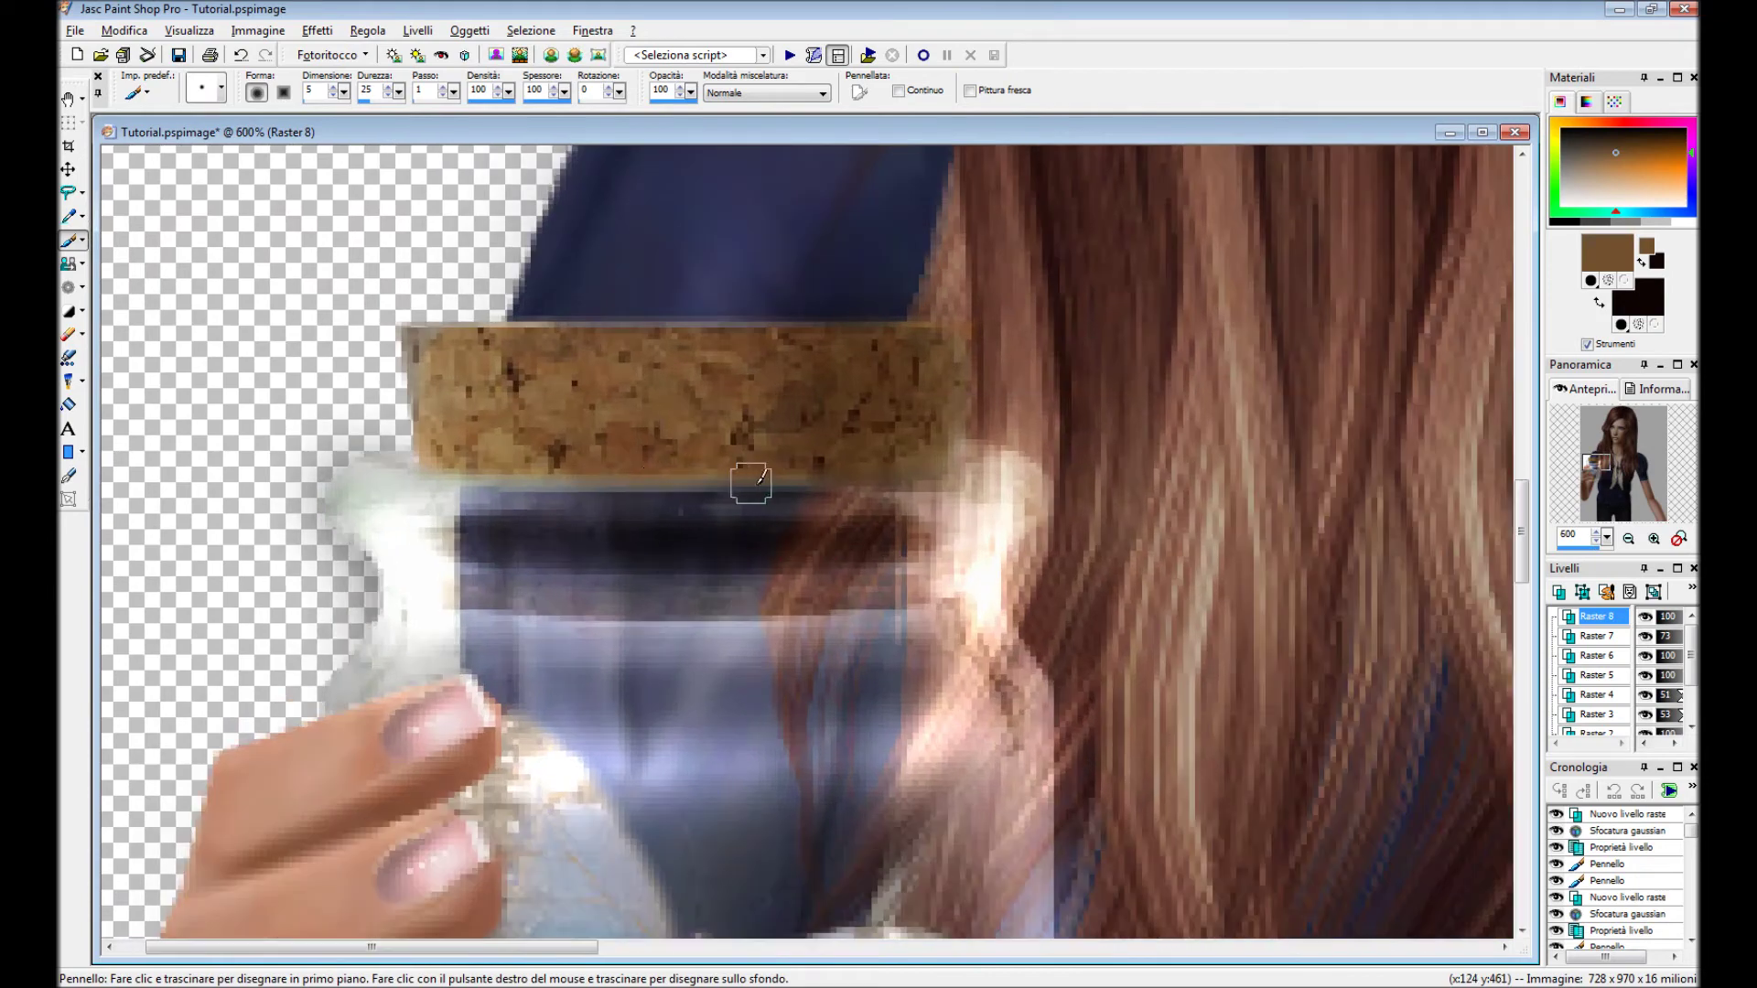
pyautogui.scroll(-5, 611, 346)
pyautogui.scroll(2, 610, 346)
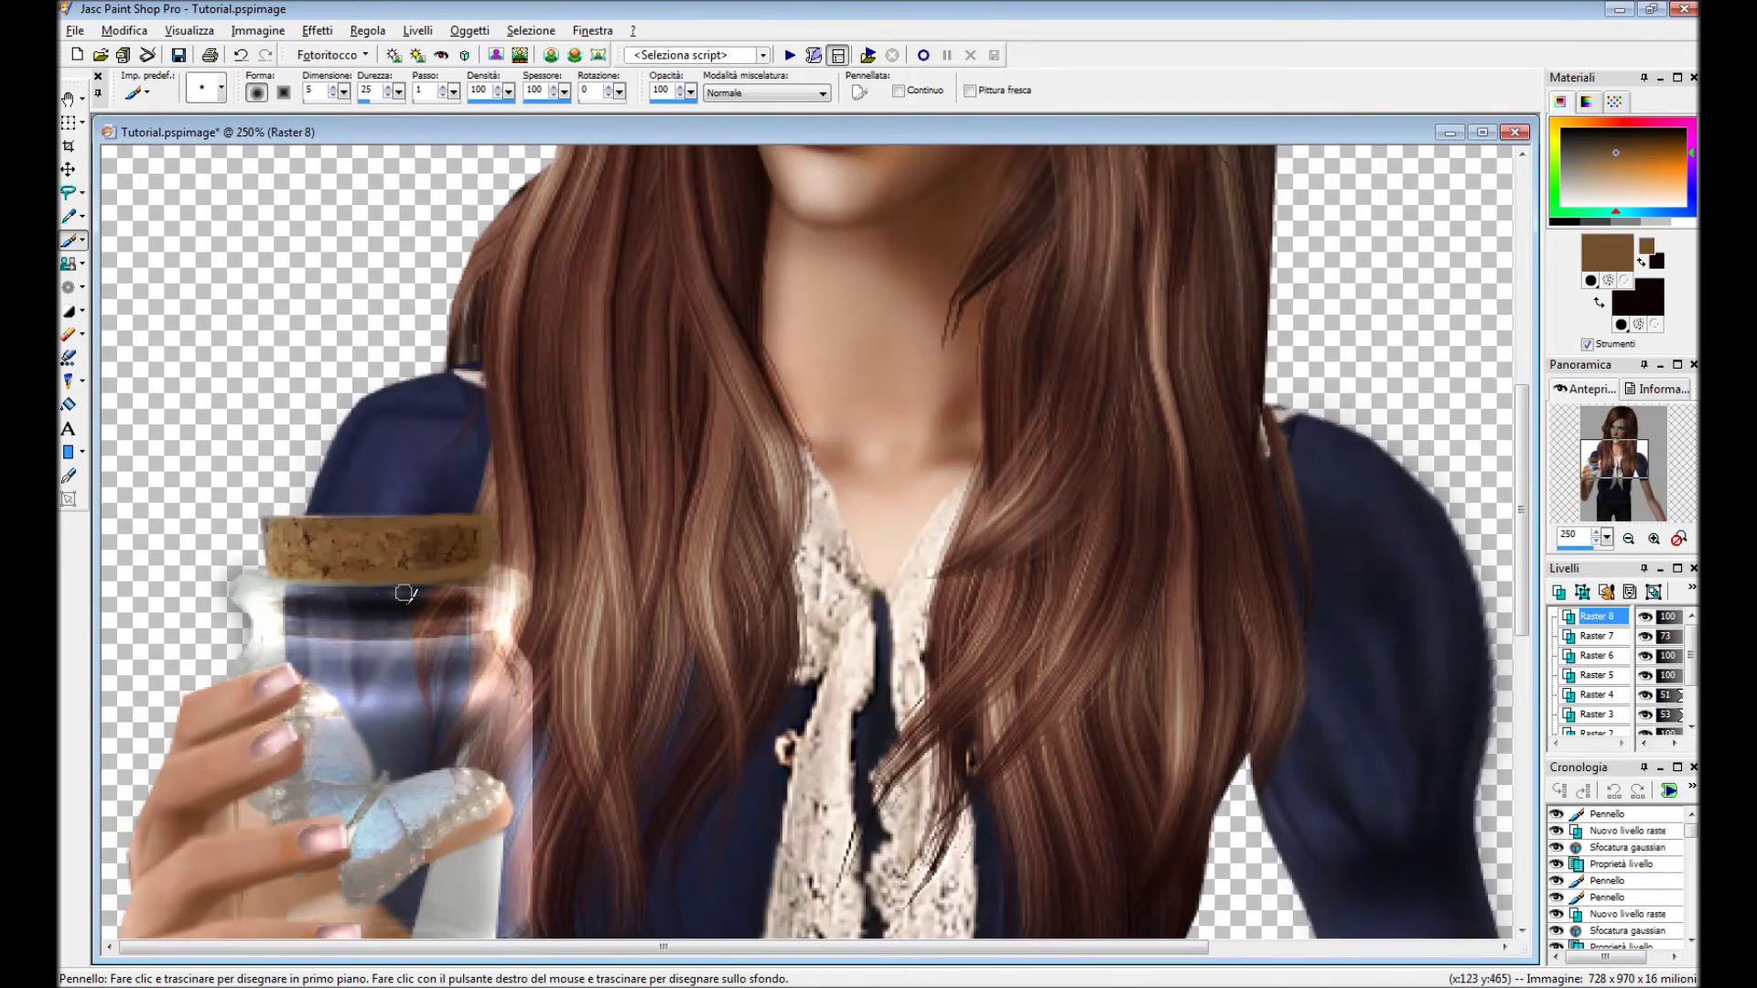
pyautogui.scroll(1, 611, 346)
pyautogui.moveTo(366, 512); pyautogui.dragTo(456, 521)
pyautogui.scroll(-2, 544, 547)
# Set Raster 8 to Moltiplica at 68 opacity and Gaussian-blur it.
pyautogui.doubleClick(1597, 616)
pyautogui.click(1301, 510)
pyautogui.click(1217, 631)
pyautogui.moveTo(1209, 542); pyautogui.dragTo(1191, 539)
pyautogui.click(1168, 657)
pyautogui.click(367, 31)
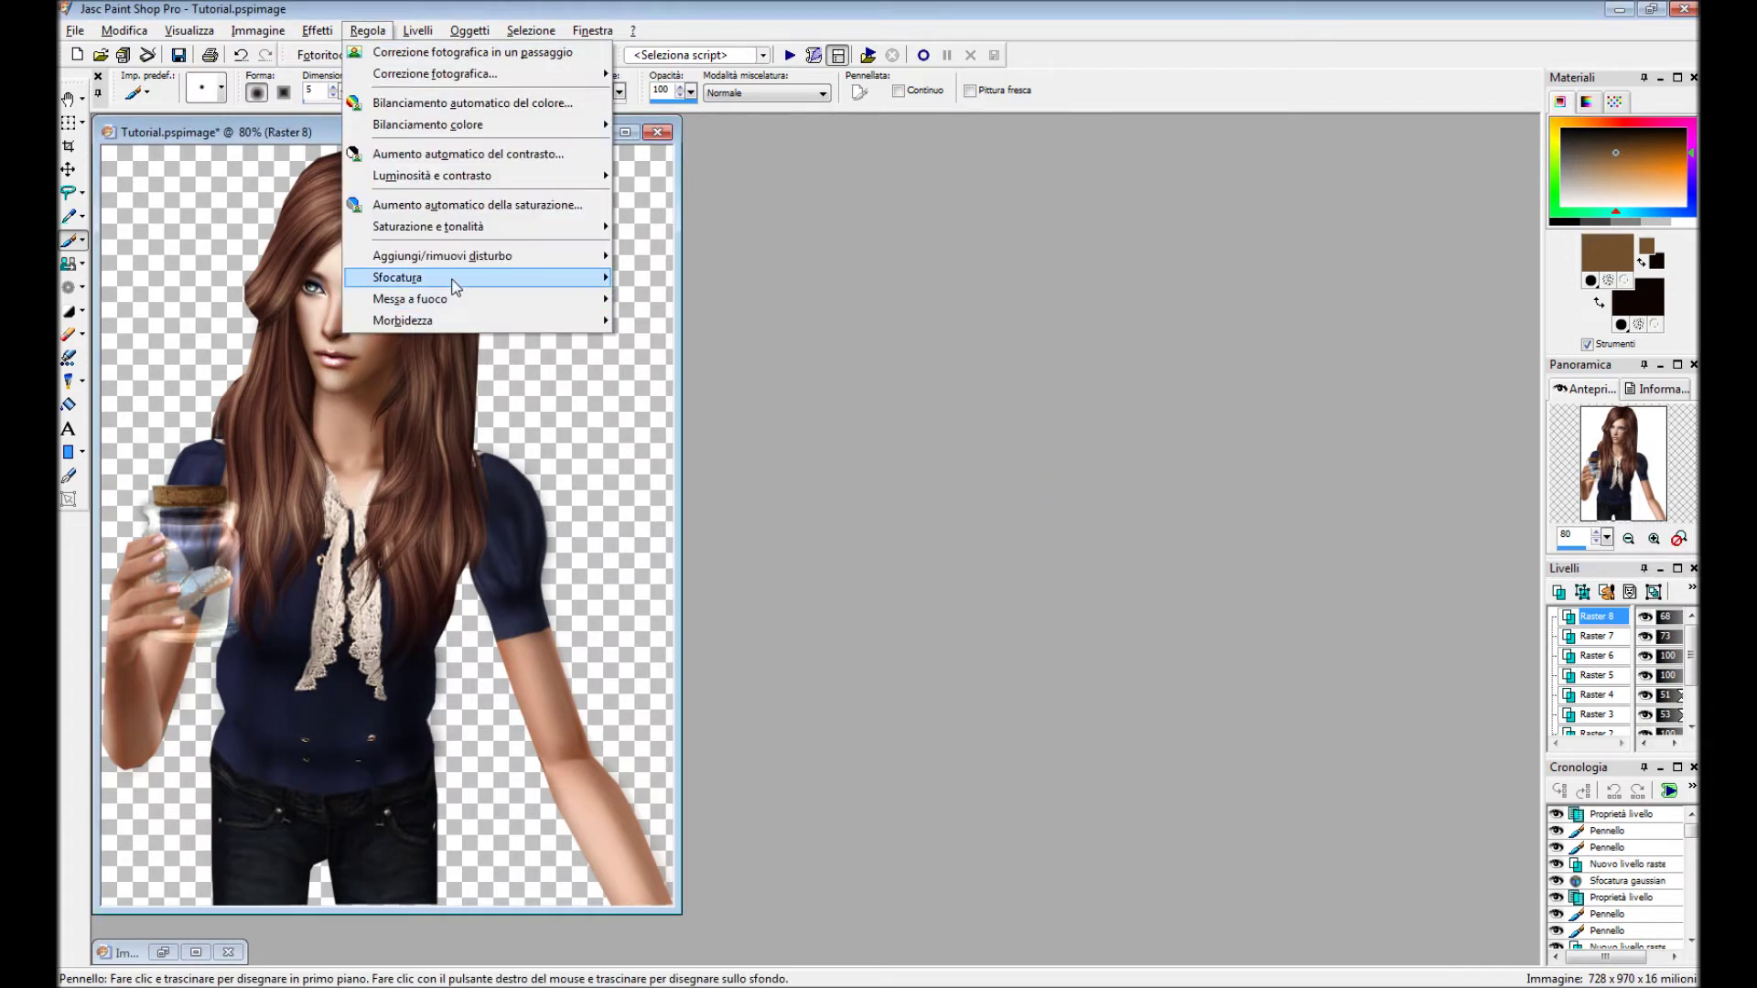
pyautogui.click(705, 342)
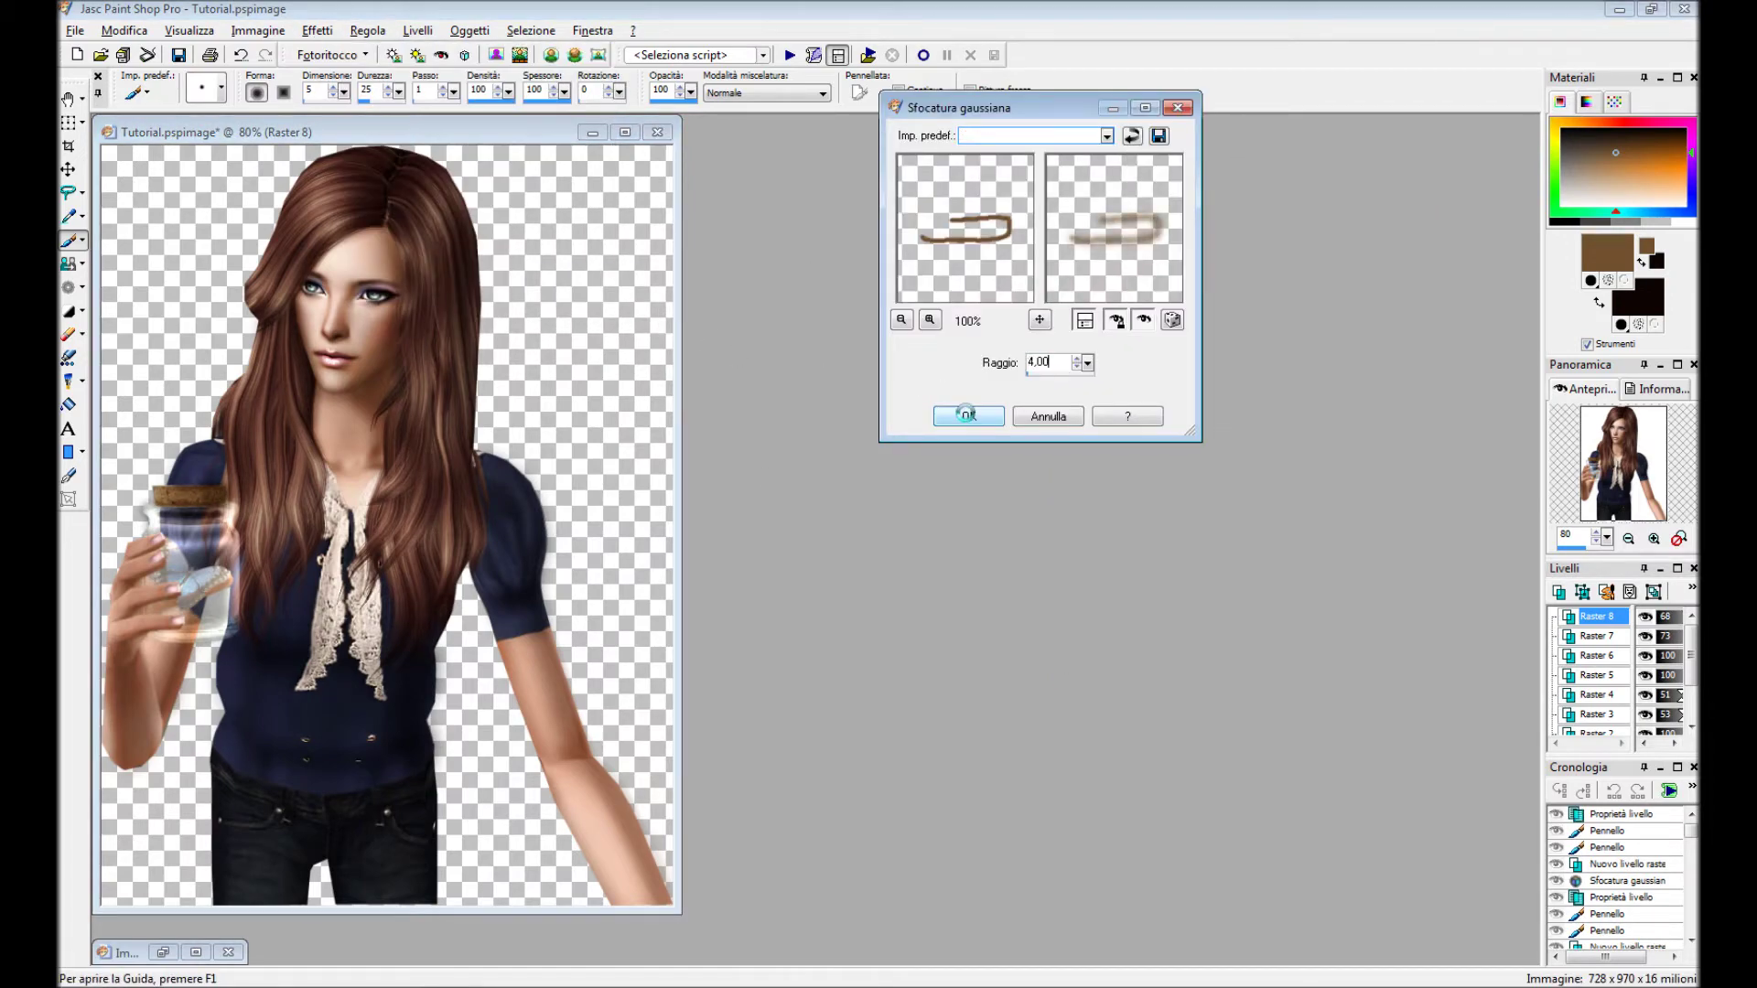
pyautogui.click(965, 416)
pyautogui.scroll(5, 699, 449)
# Add Raster 9, change its blend mode, lower opacity to 77, and Gaussian-blur it.
pyautogui.hotkey('alt', 'l')
pyautogui.press('Return')
pyautogui.press('Return')
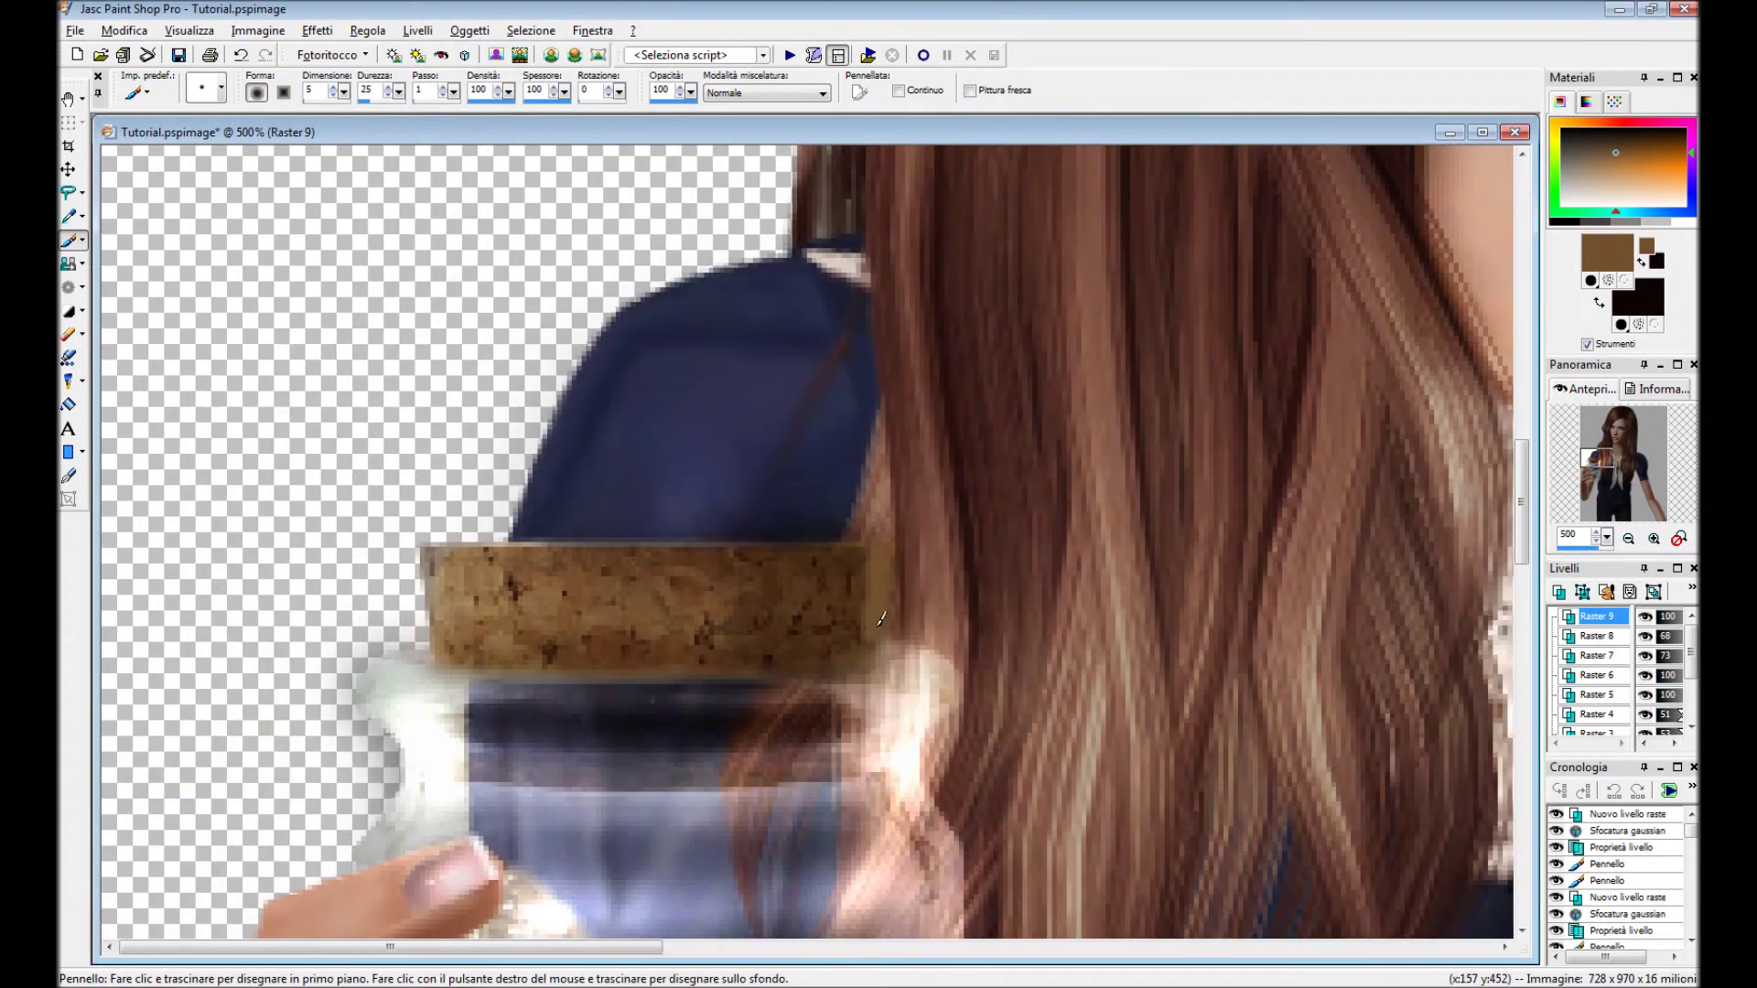
pyautogui.scroll(-5, 635, 537)
pyautogui.doubleClick(1597, 616)
pyautogui.click(1275, 514)
pyautogui.click(1254, 635)
pyautogui.moveTo(1199, 539); pyautogui.dragTo(1190, 539)
pyautogui.click(1168, 657)
pyautogui.click(367, 31)
pyautogui.click(781, 346)
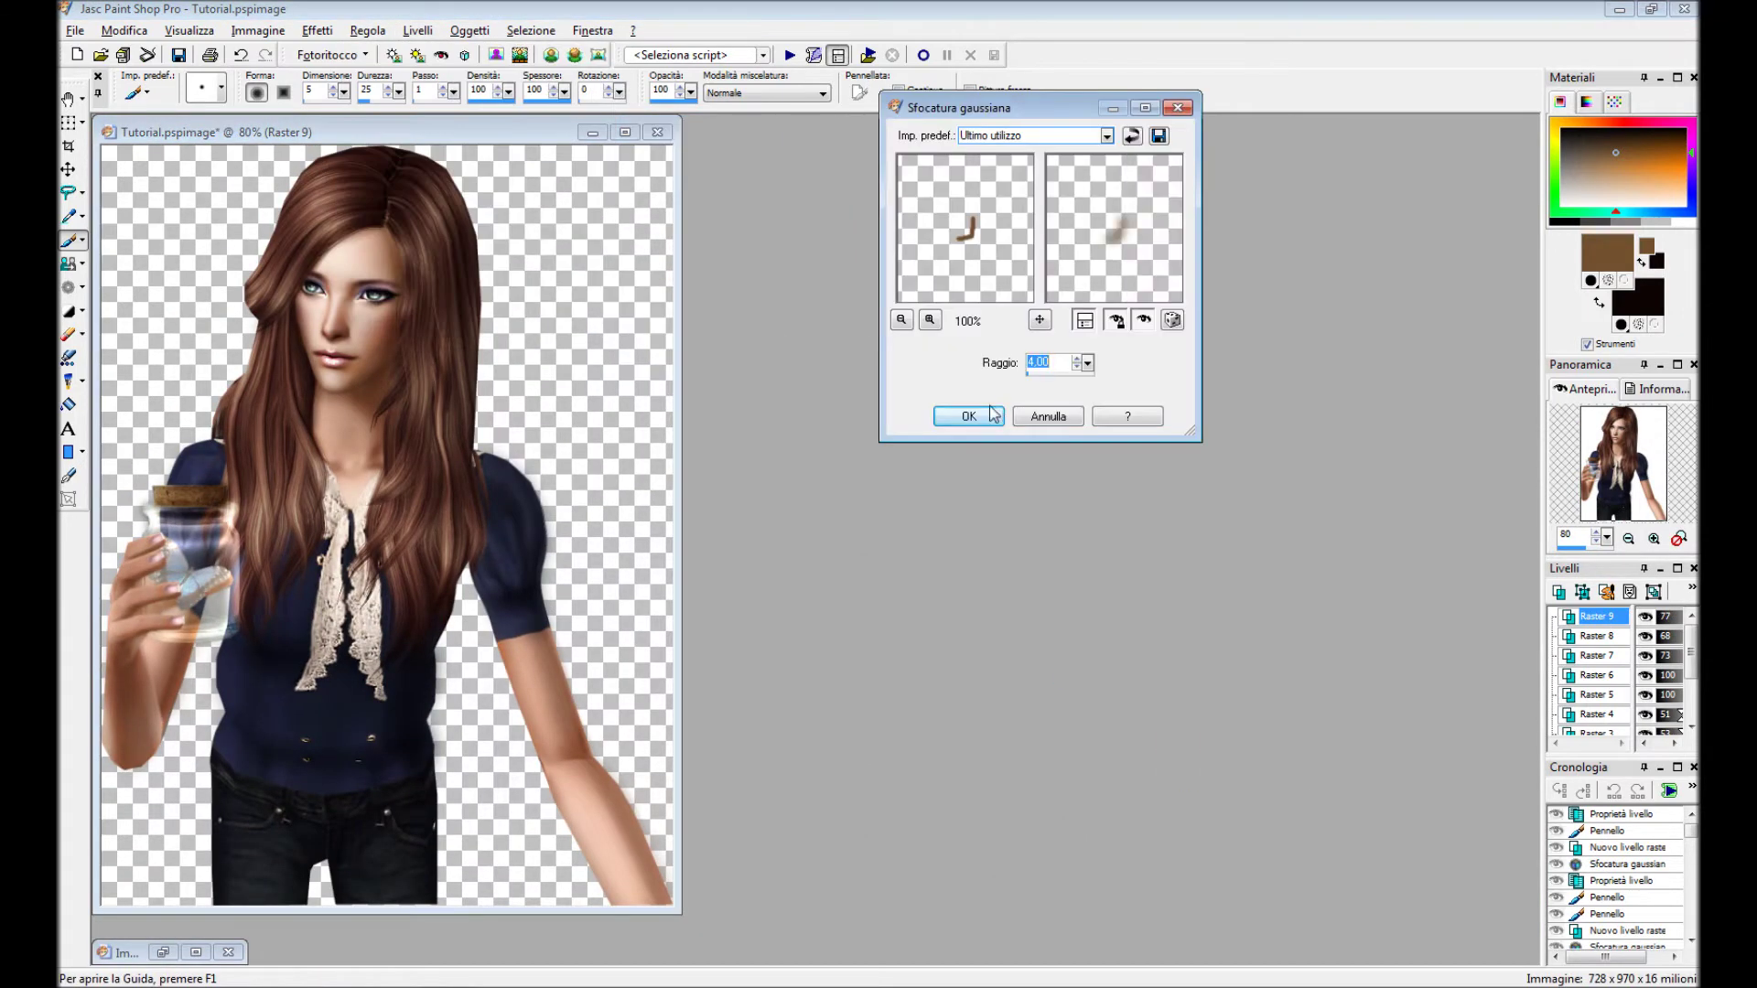
pyautogui.click(993, 413)
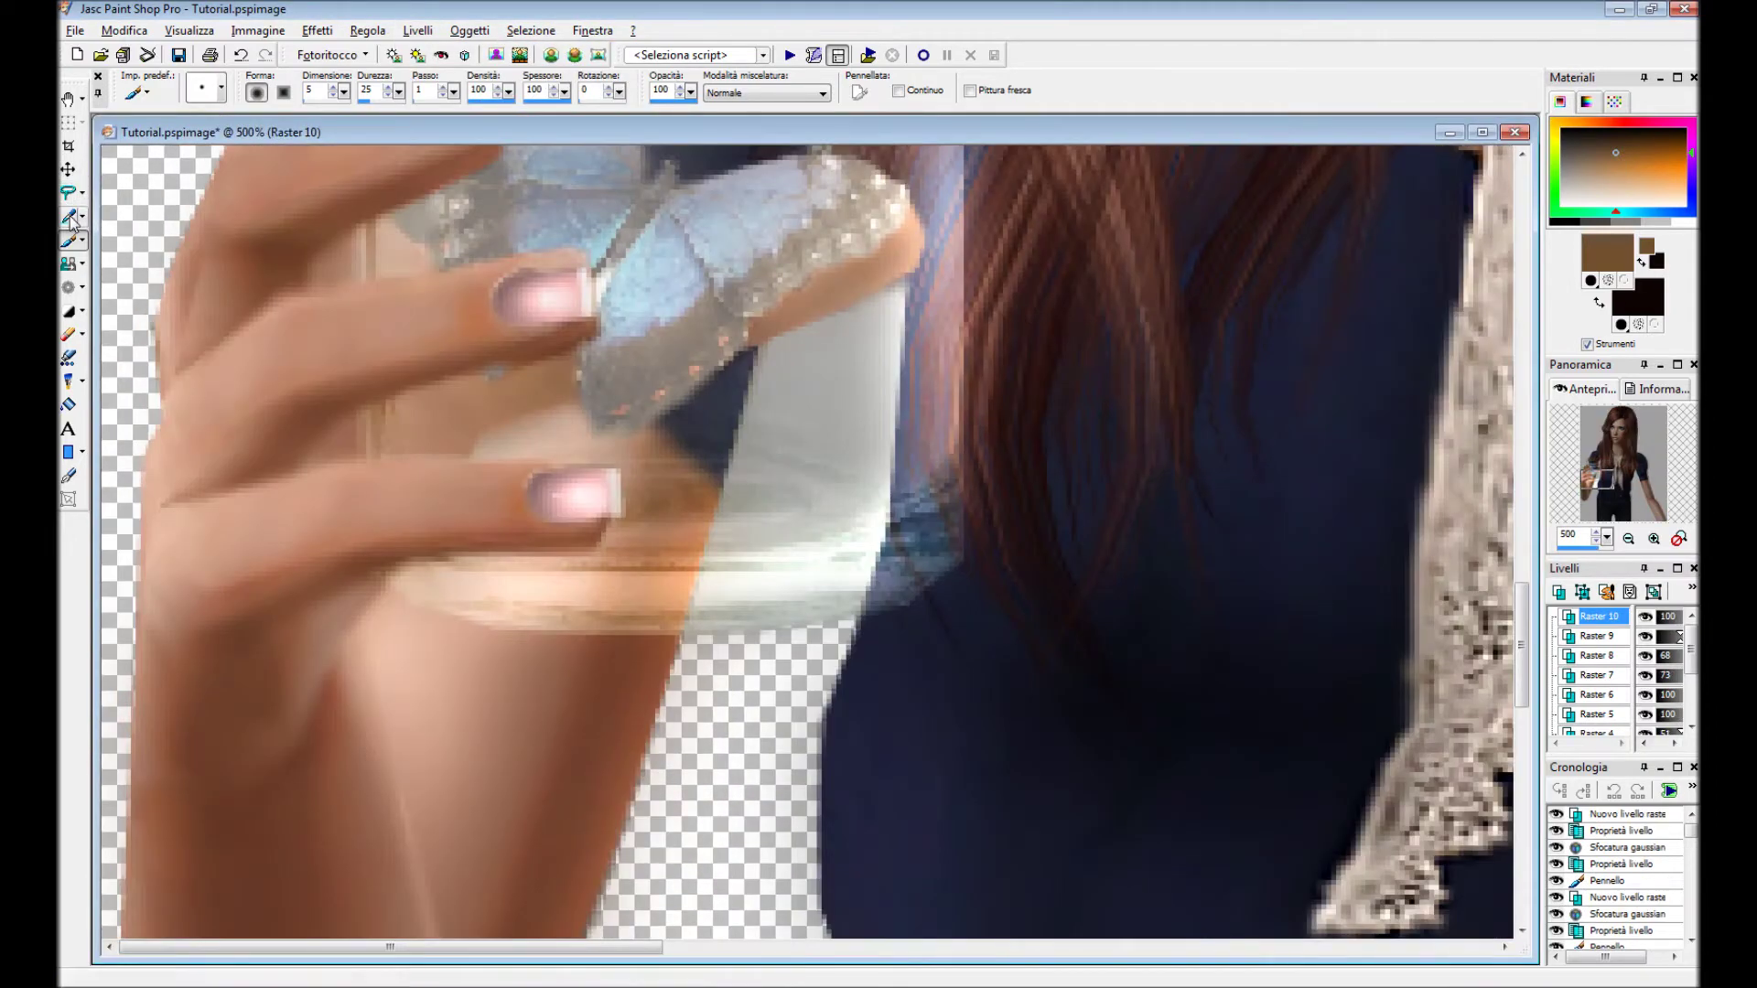
pyautogui.click(72, 220)
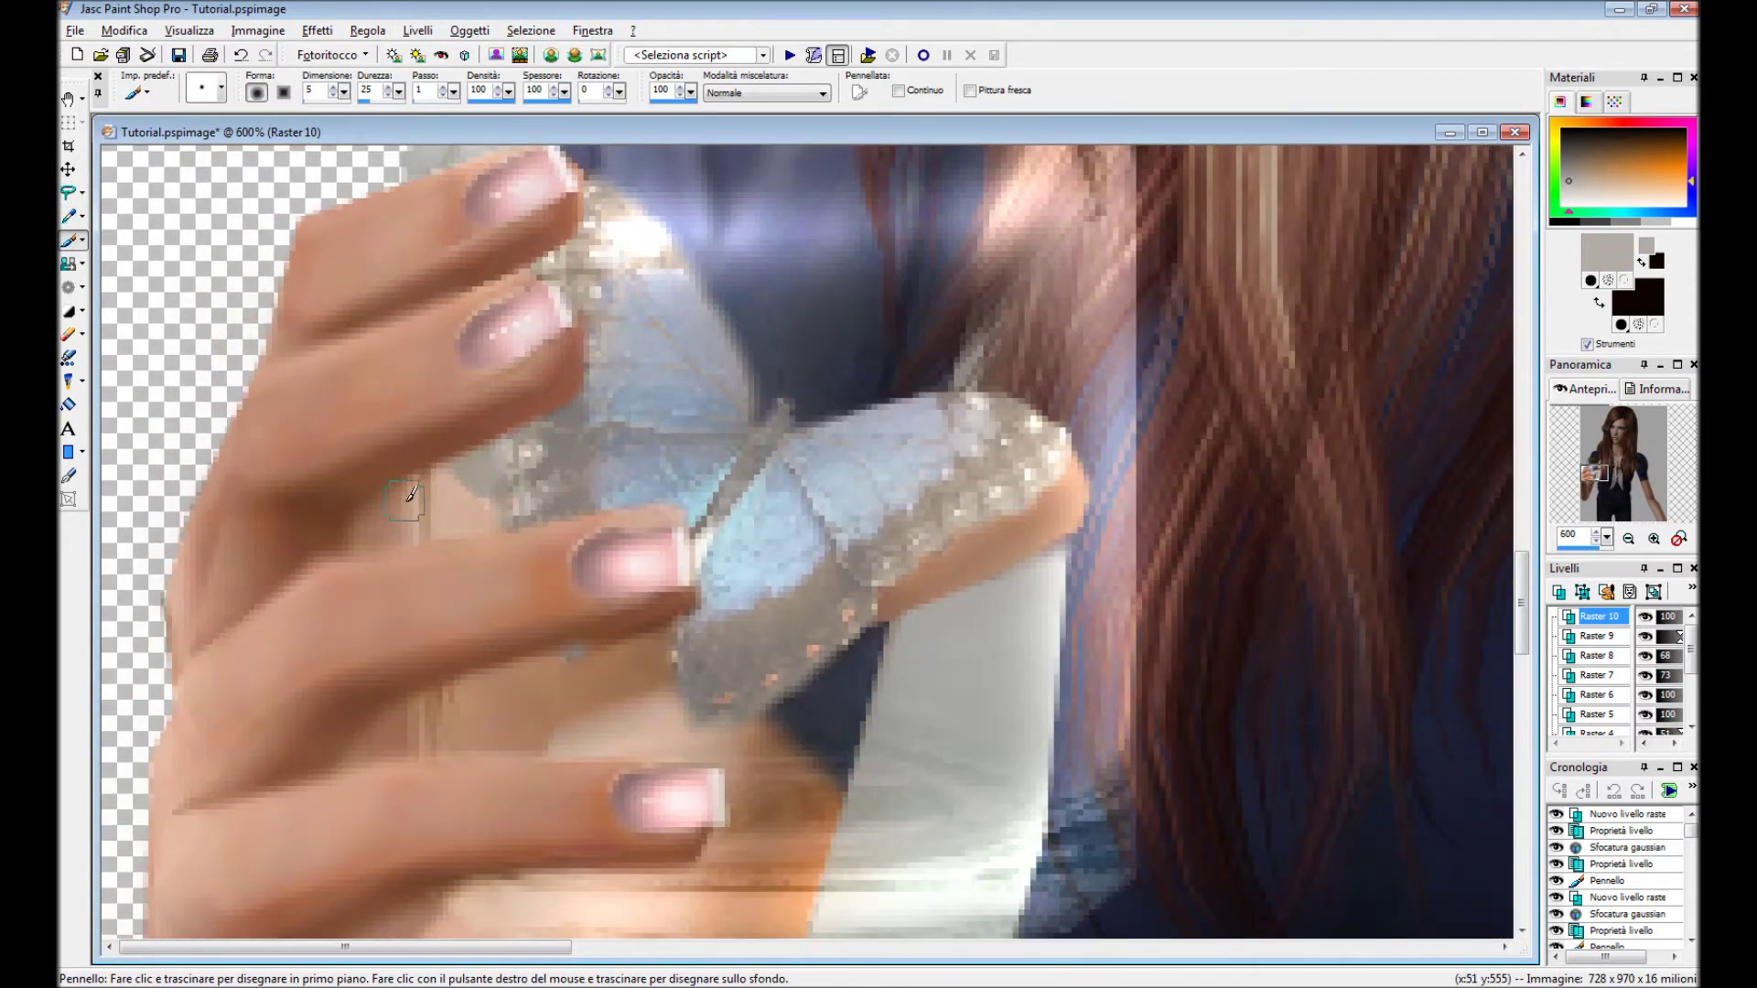
# Paint grey shadows between and along the fingers on Raster 10.
pyautogui.click(564, 245)
pyautogui.scroll(-2, 501, 627)
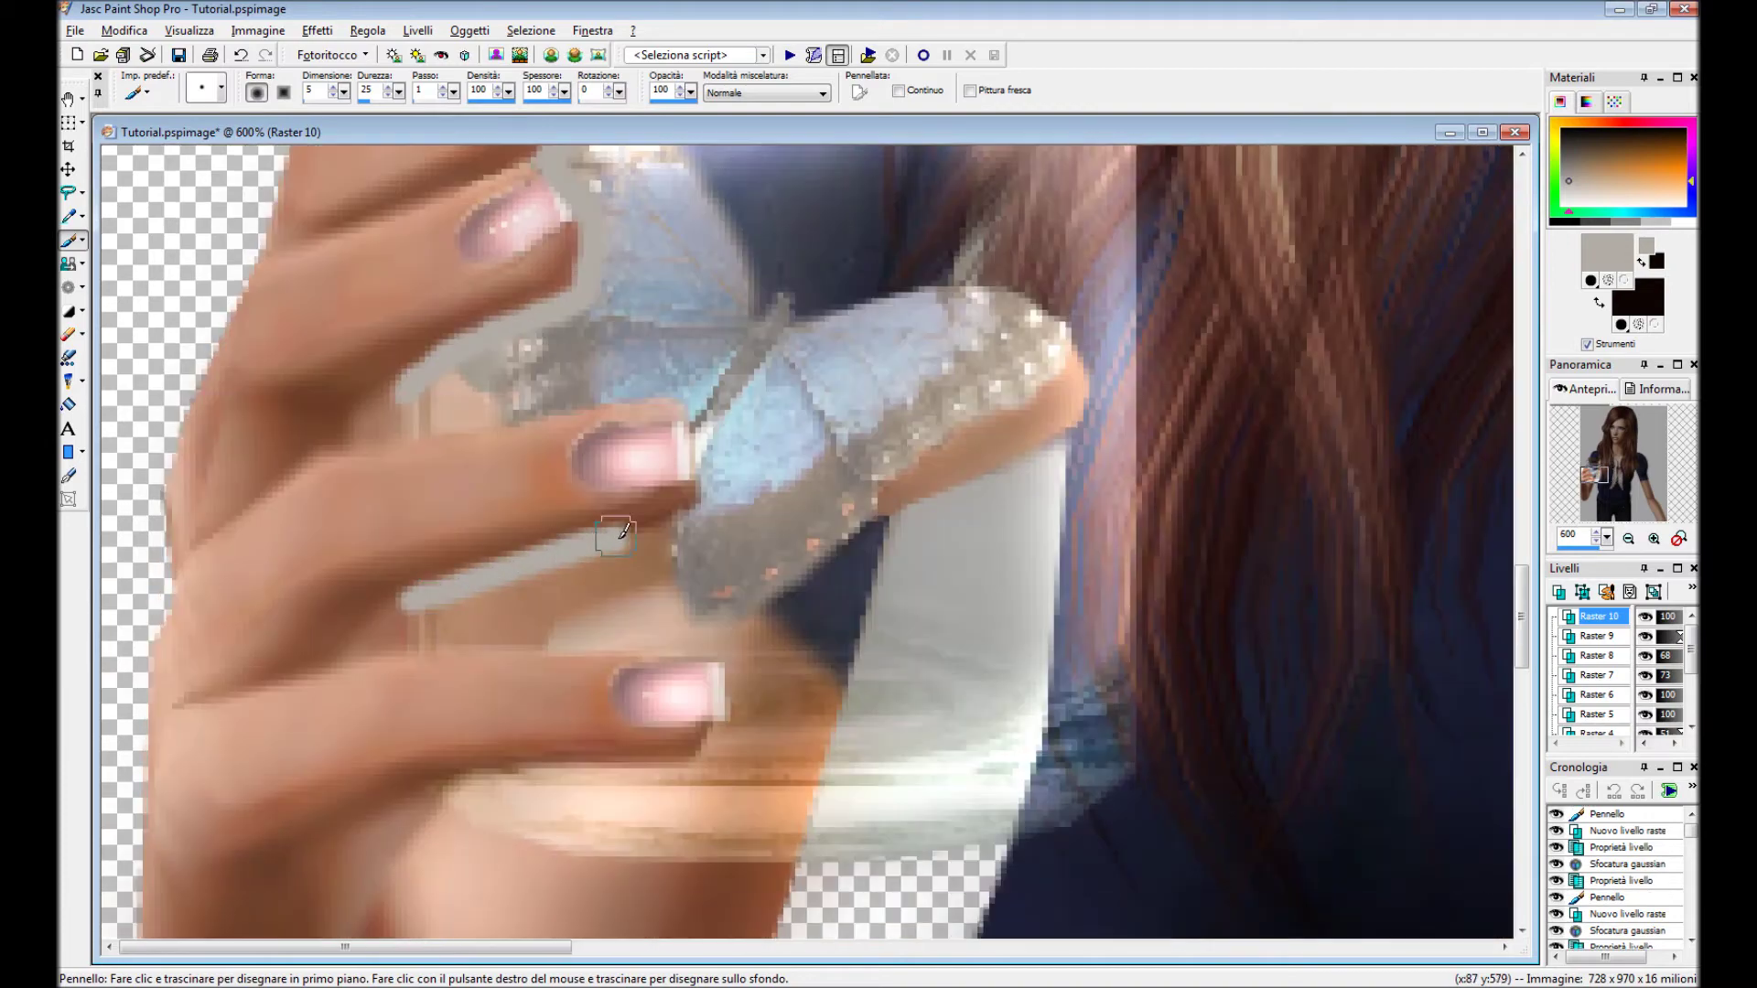
pyautogui.click(578, 541)
pyautogui.scroll(-2, 586, 549)
pyautogui.click(784, 717)
pyautogui.scroll(-5, 593, 577)
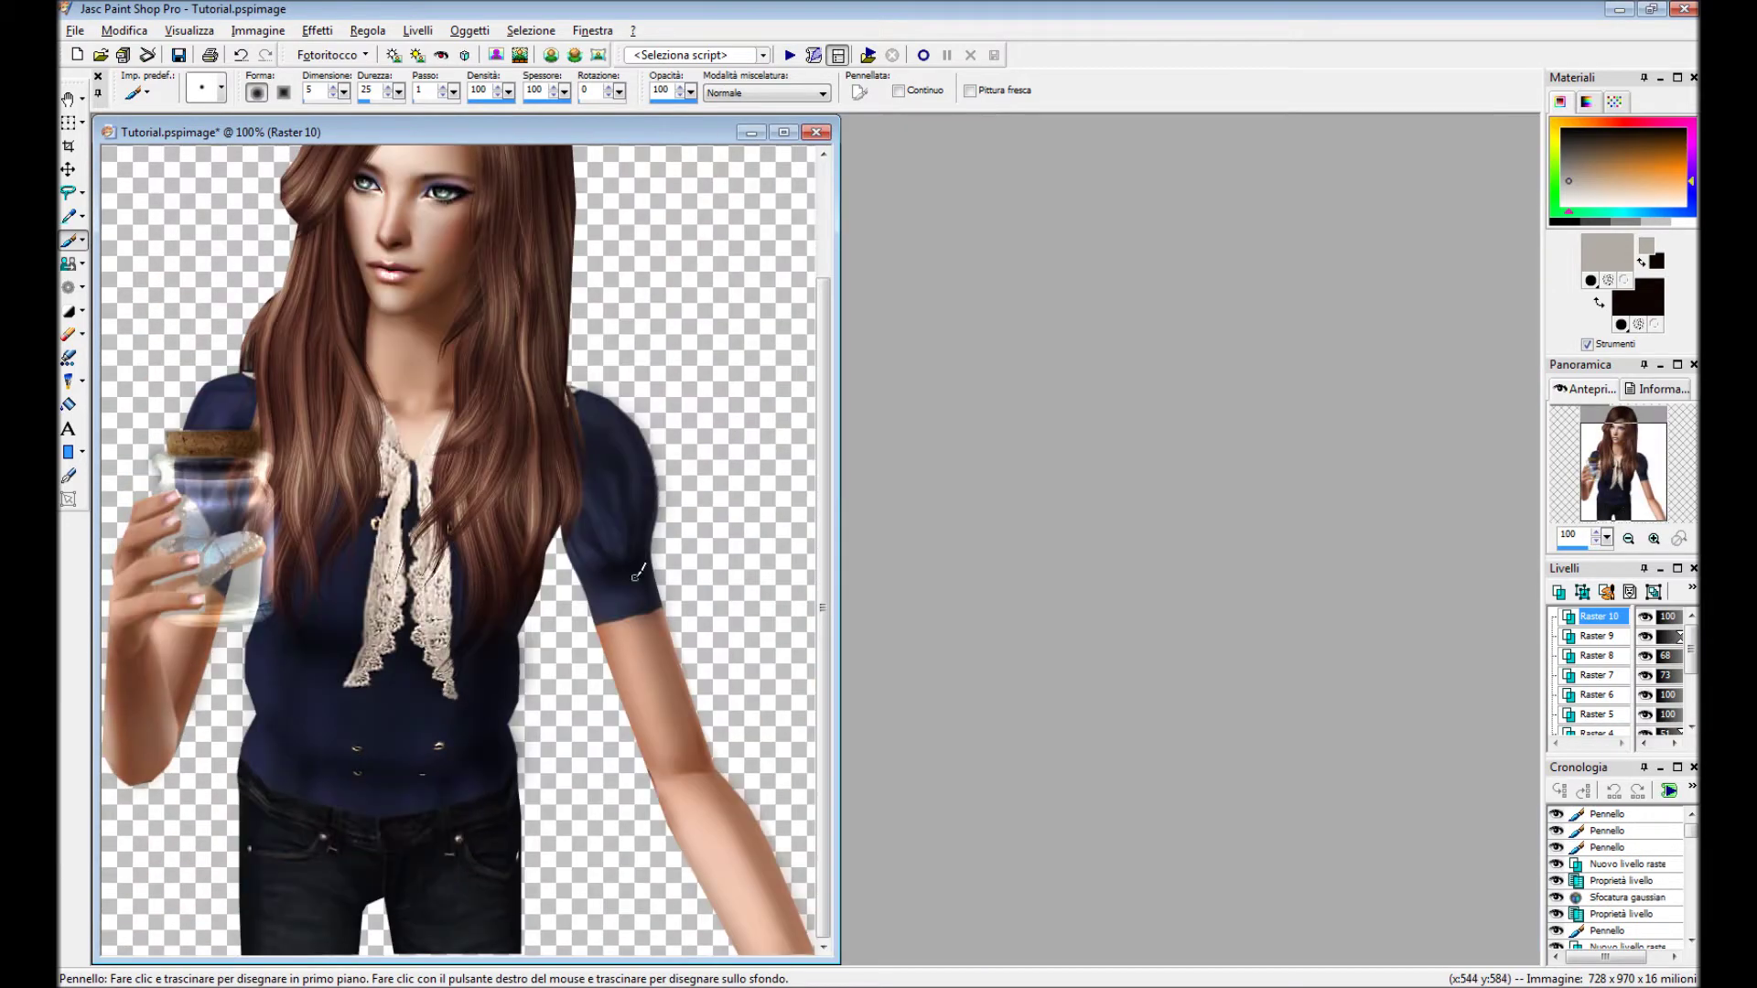
# Set Raster 10 to Moltiplica at 72 opacity and apply a 2.00 Gaussian blur.
pyautogui.doubleClick(1597, 616)
pyautogui.click(939, 574)
pyautogui.click(824, 655)
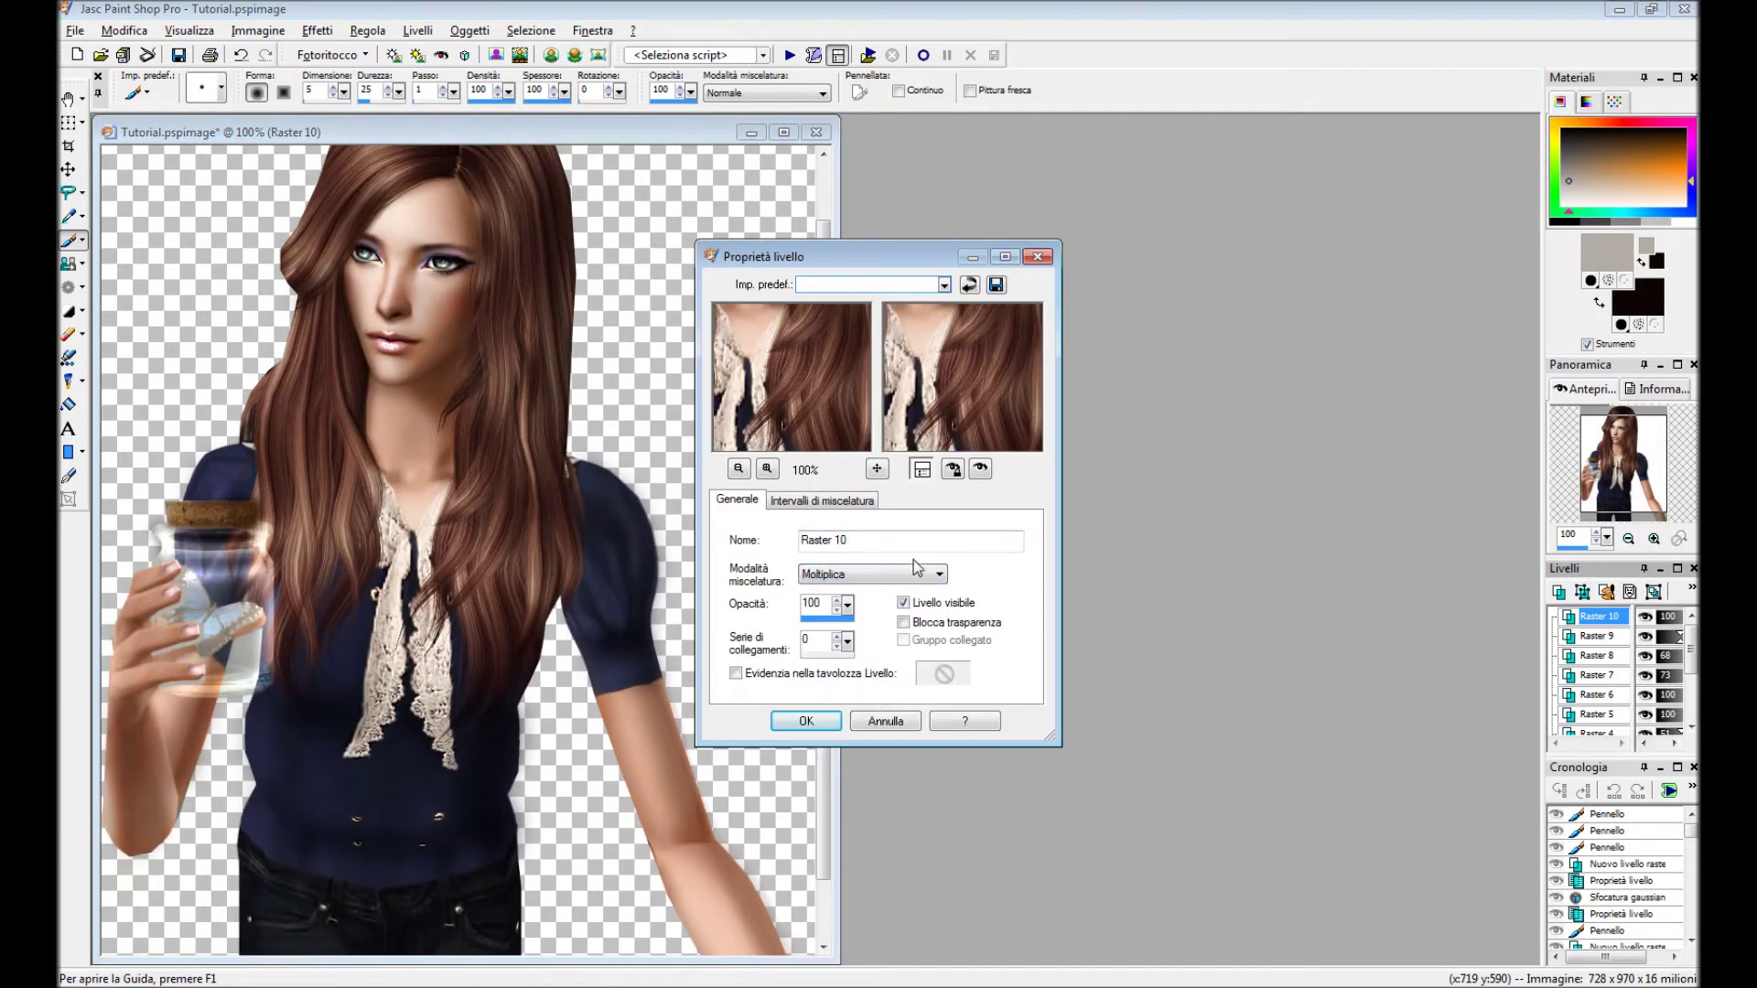
pyautogui.moveTo(848, 604); pyautogui.dragTo(819, 631)
pyautogui.click(806, 721)
pyautogui.scroll(1, 549, 457)
pyautogui.click(367, 30)
pyautogui.click(772, 353)
pyautogui.write('2,00')
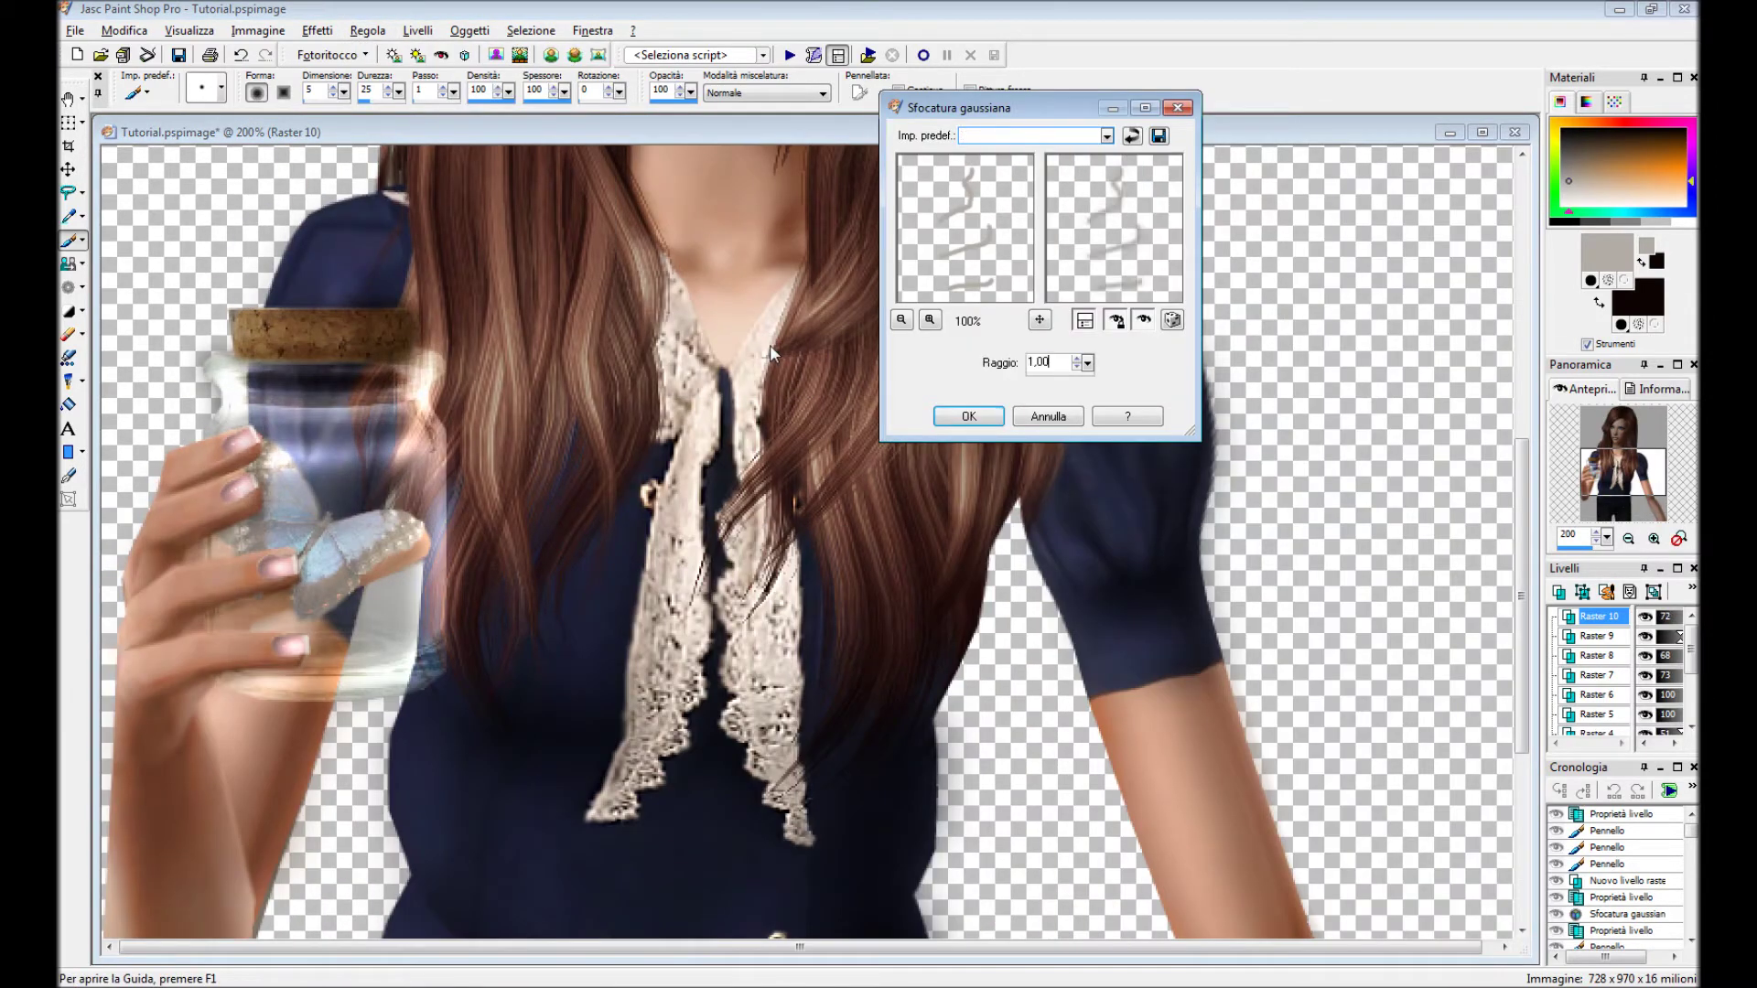
pyautogui.click(968, 416)
# Add Raster 11 and paint grey shadows along the fingertip and under the fingernail.
pyautogui.click(417, 30)
pyautogui.click(510, 53)
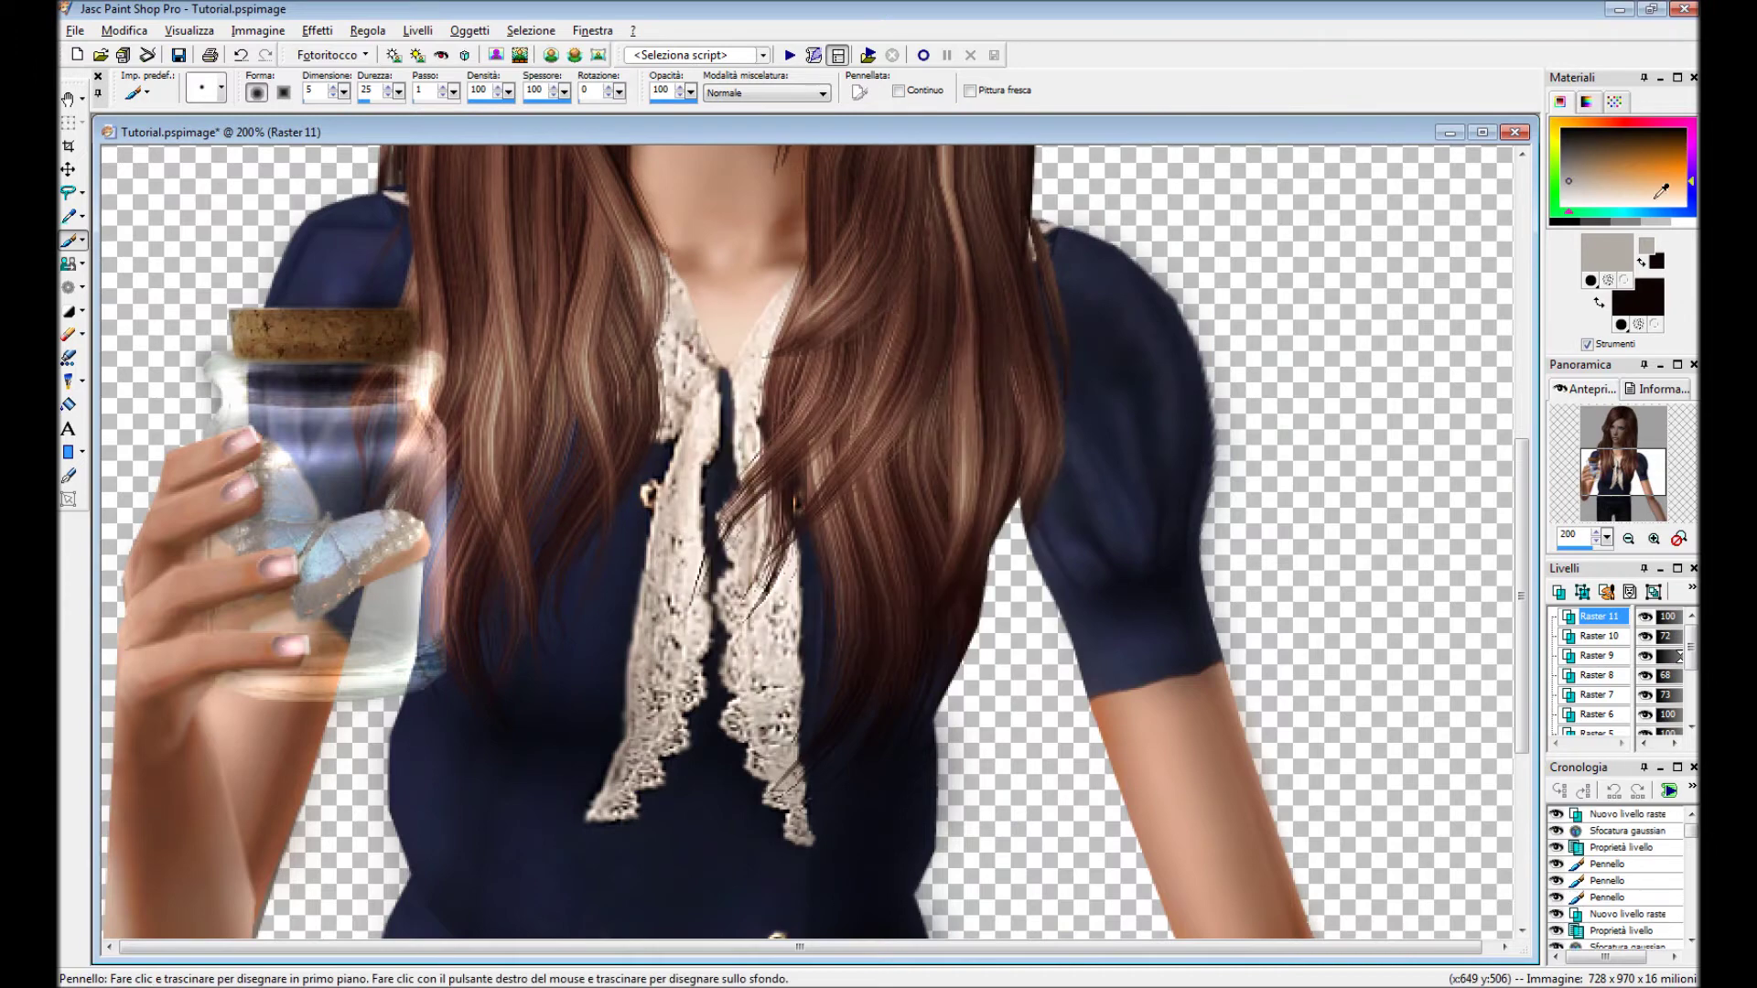
pyautogui.scroll(2, 458, 457)
pyautogui.scroll(2, 641, 412)
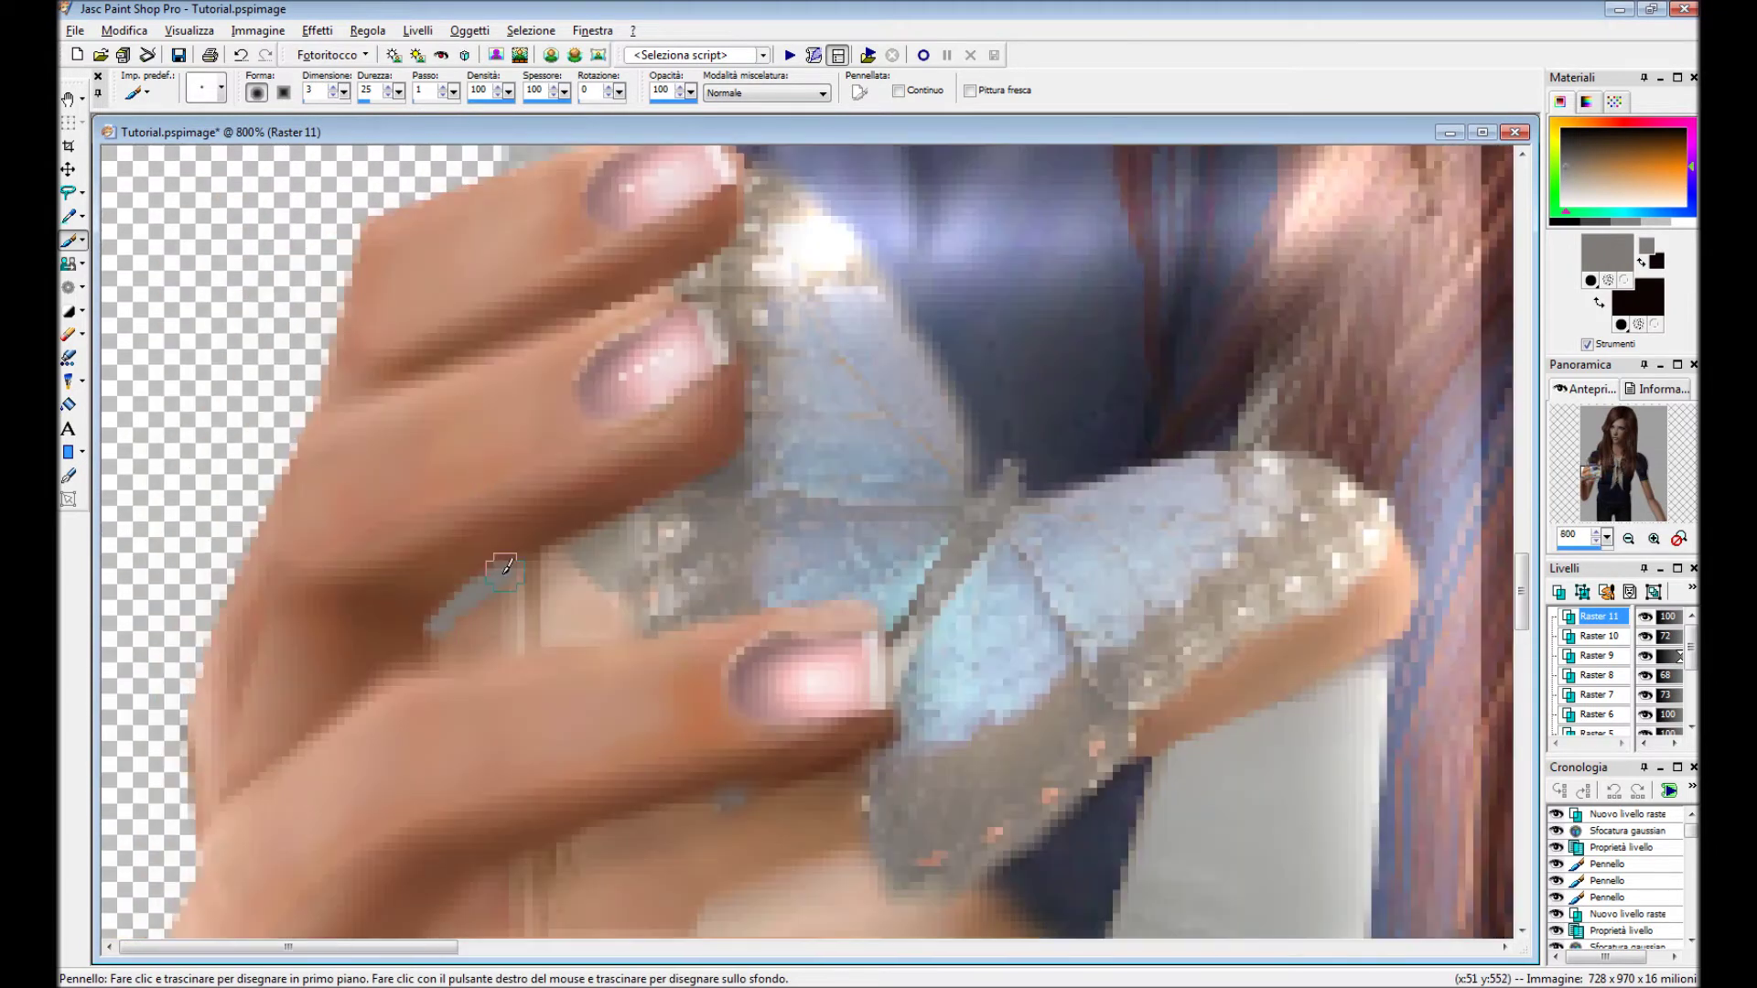
pyautogui.scroll(-1, 638, 707)
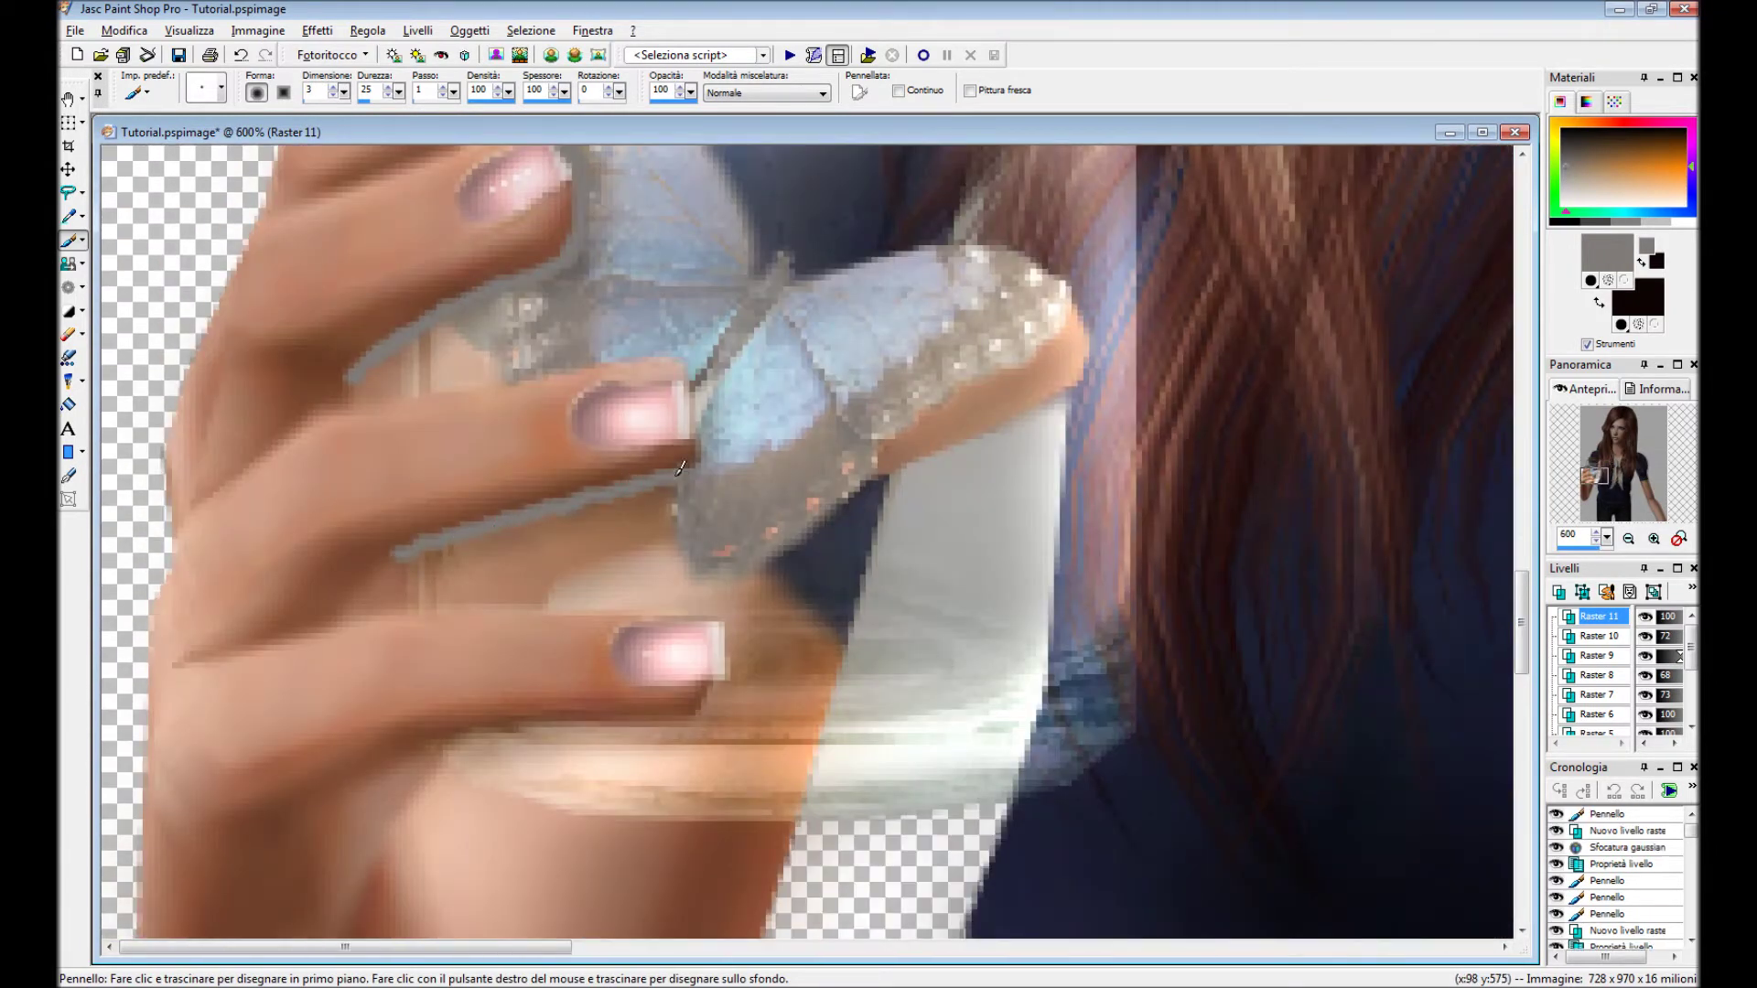
pyautogui.moveTo(679, 468); pyautogui.dragTo(703, 368)
pyautogui.moveTo(712, 684); pyautogui.dragTo(641, 728)
pyautogui.scroll(-3, 641, 728)
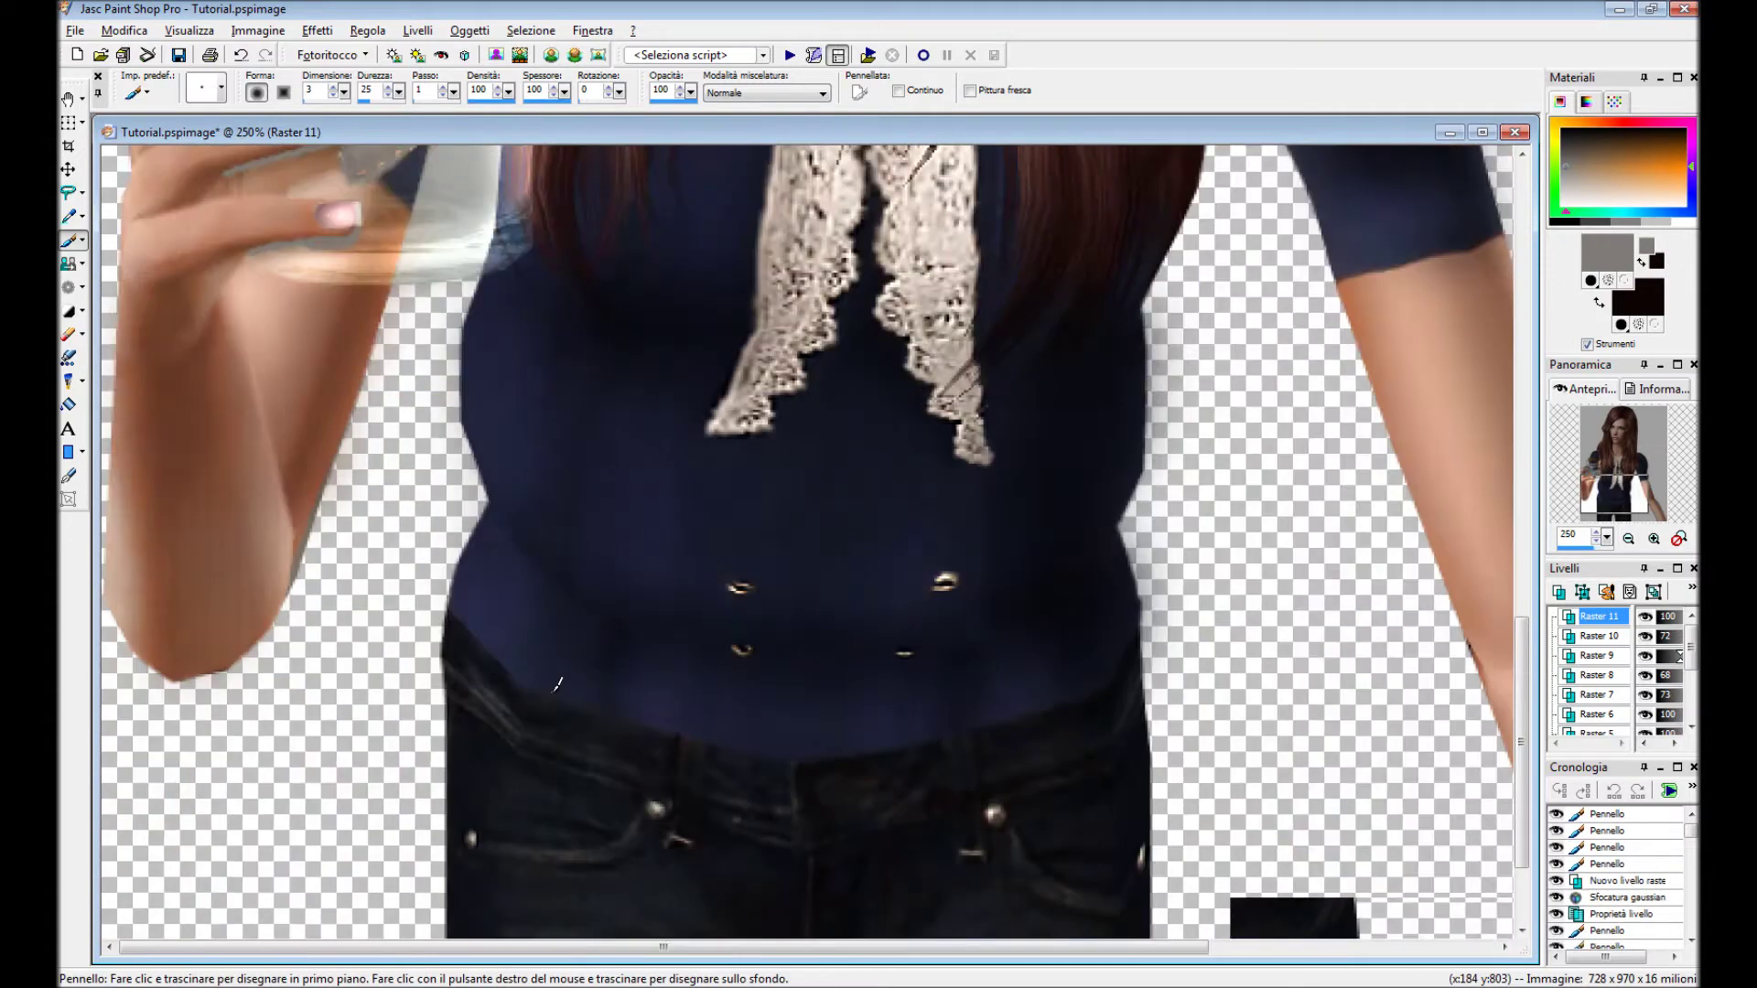
pyautogui.scroll(-2, 640, 640)
# Set Raster 11's blend mode and 60 opacity, then Gaussian-blur it.
pyautogui.doubleClick(1597, 616)
pyautogui.click(938, 574)
pyautogui.click(844, 732)
pyautogui.doubleClick(828, 604)
pyautogui.write('60')
pyautogui.click(805, 721)
pyautogui.click(367, 30)
pyautogui.click(764, 339)
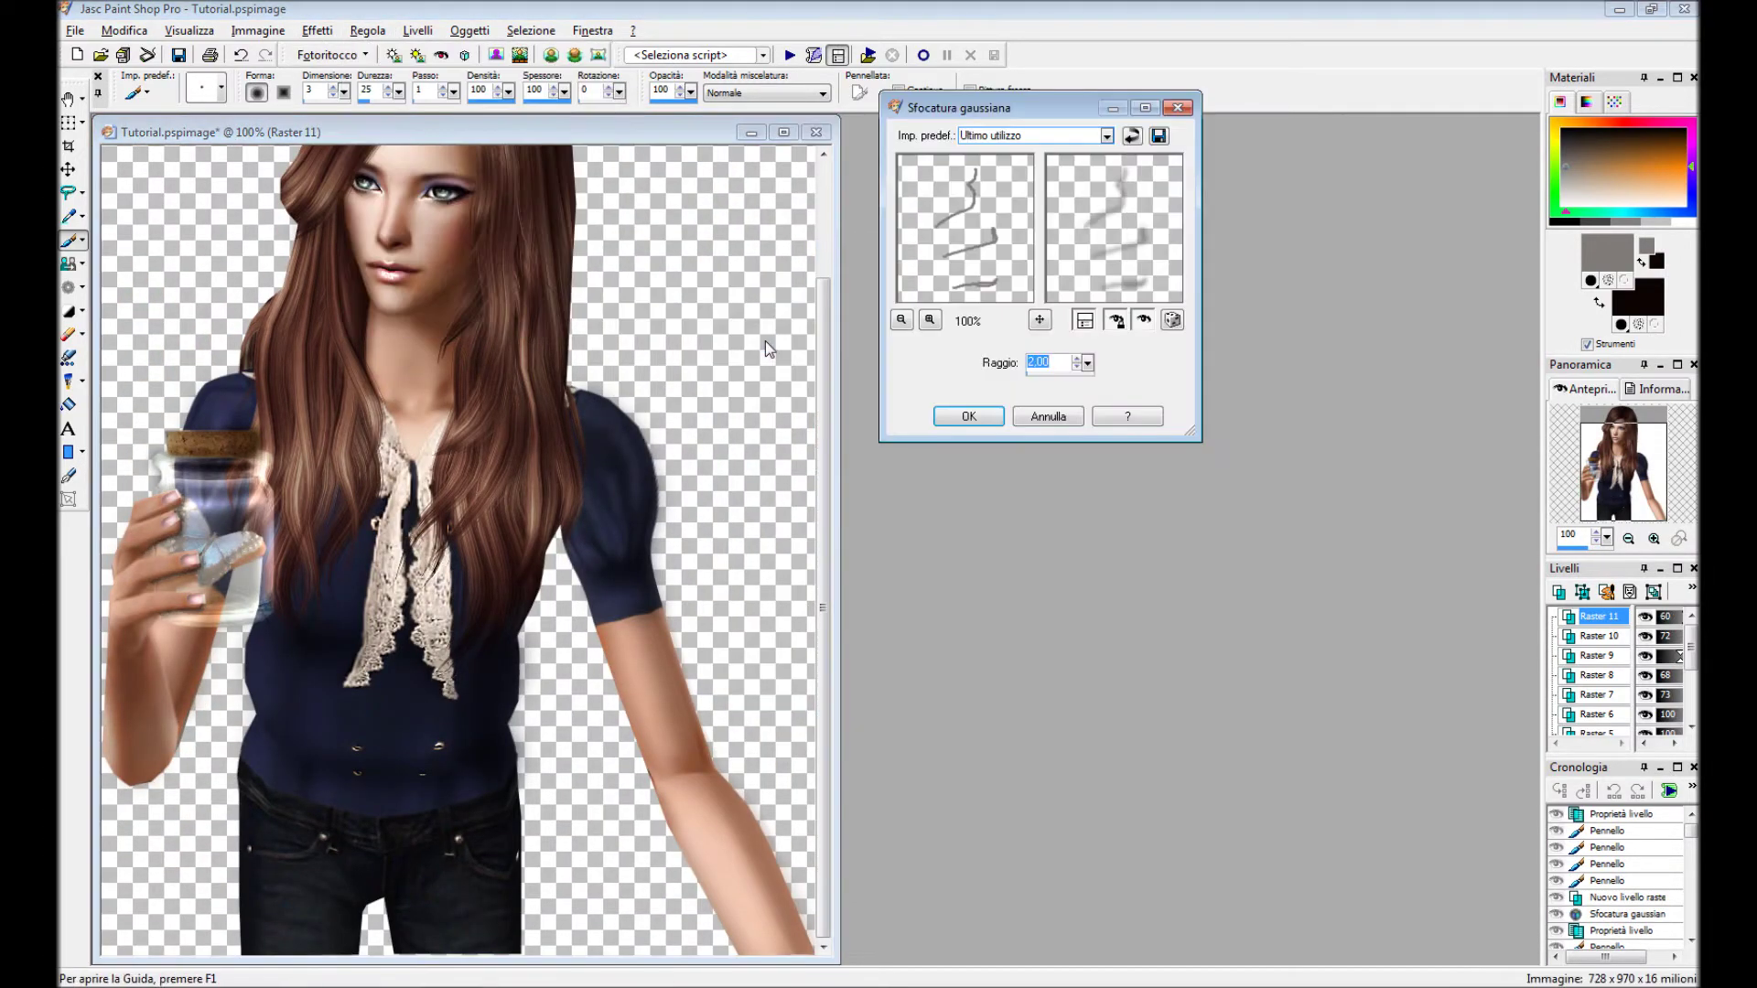
pyautogui.press('Return')
# Fine-tune the opacity of Raster 11 and Raster 10.
pyautogui.doubleClick(1600, 617)
pyautogui.moveTo(848, 605)
pyautogui.mouseDown()
pyautogui.moveTo(833, 601)
pyautogui.moveTo(843, 611)
pyautogui.mouseUp()
pyautogui.press('Return')
pyautogui.doubleClick(1600, 636)
pyautogui.press('Return')
pyautogui.press('-')
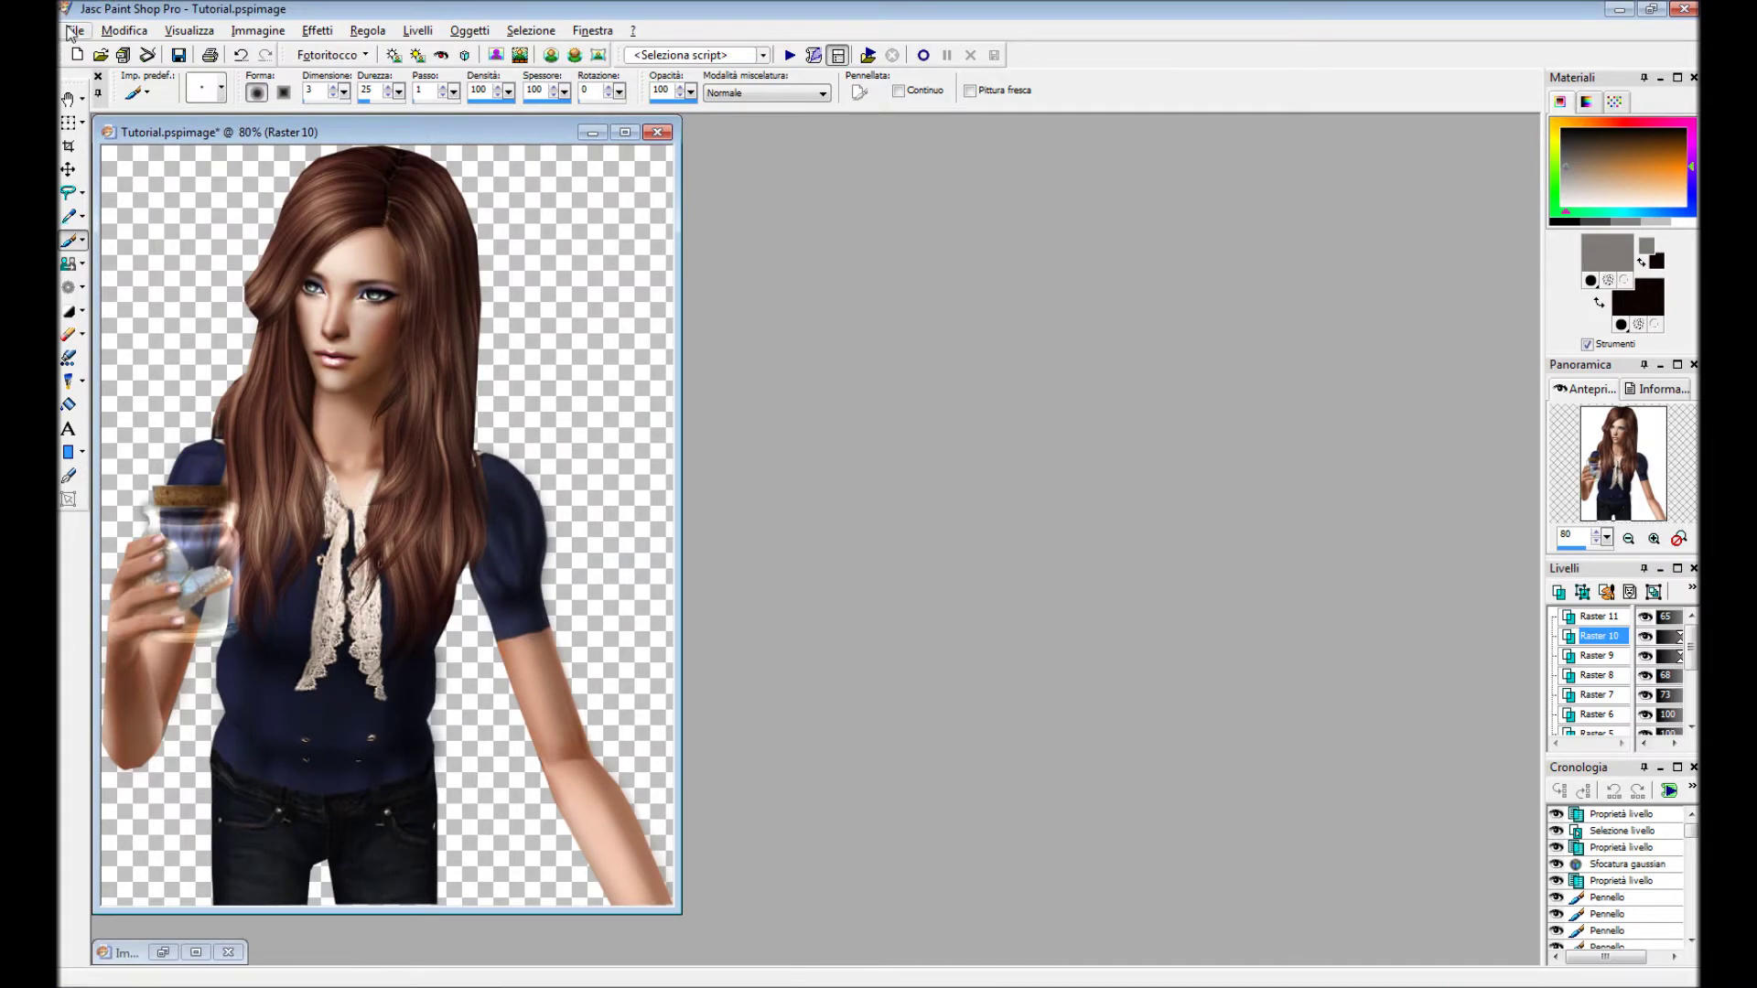
pyautogui.click(1597, 617)
# Merge the visible layers, then undo the butterfly layer merge in the jar image.
pyautogui.rightClick(1597, 620)
pyautogui.click(1300, 553)
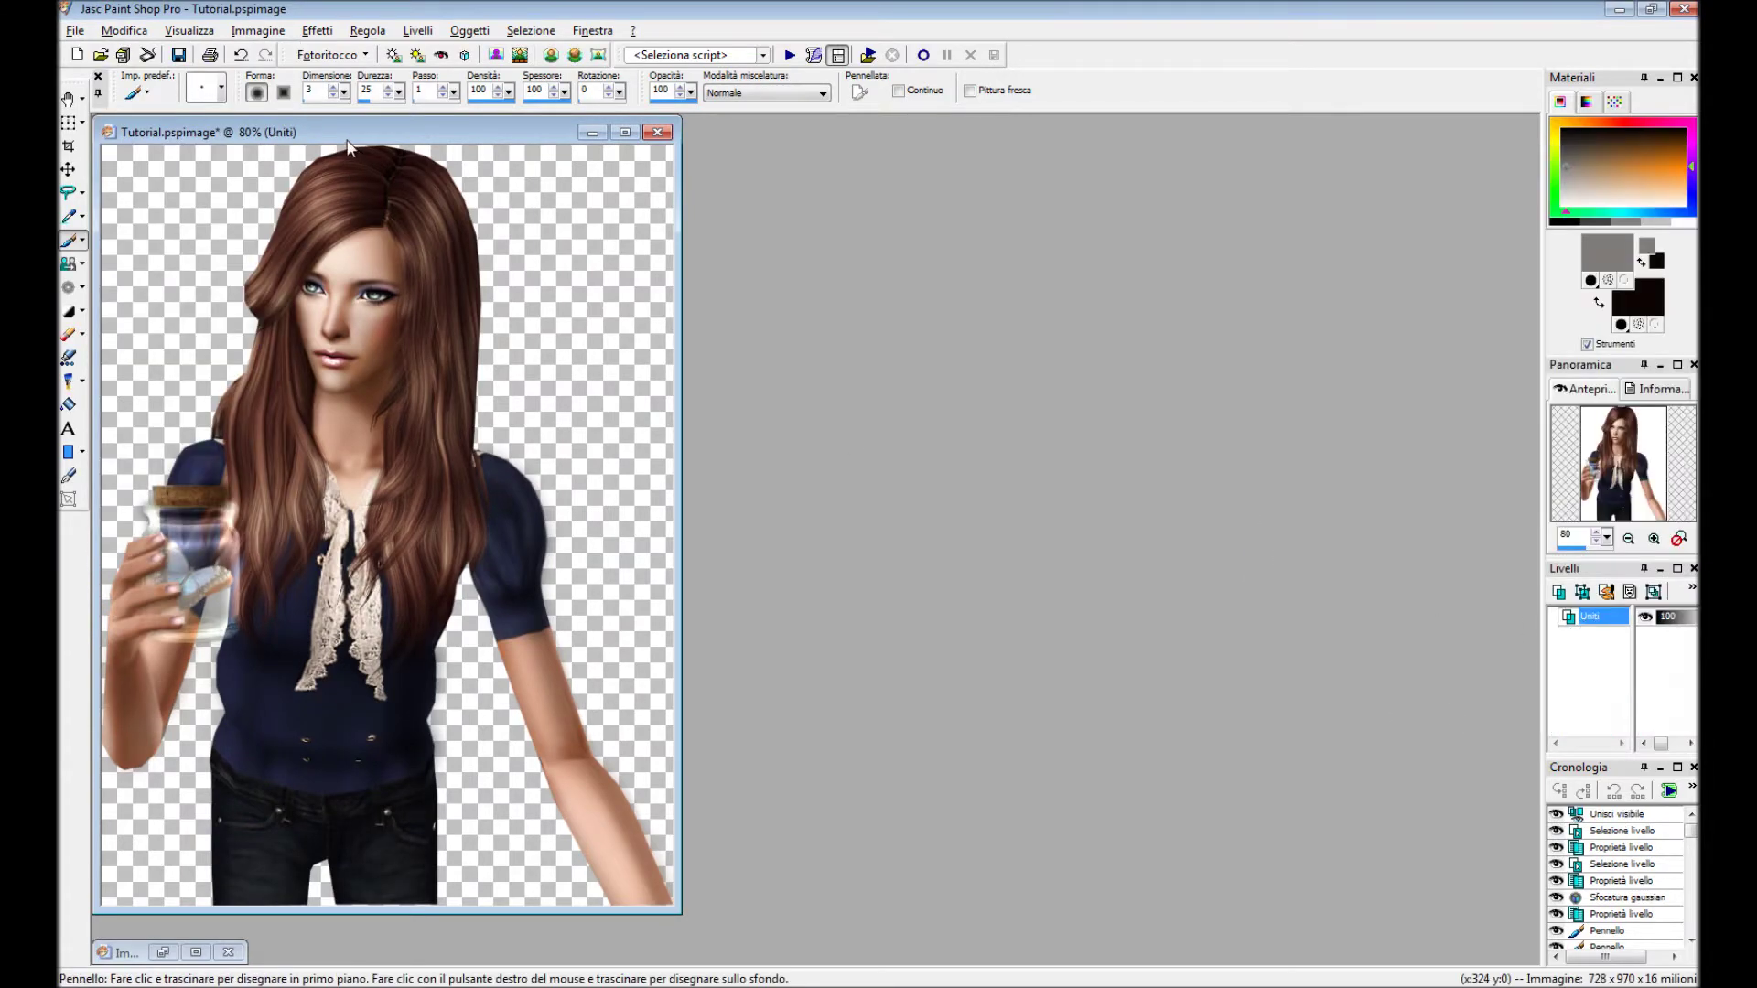
pyautogui.press('+')
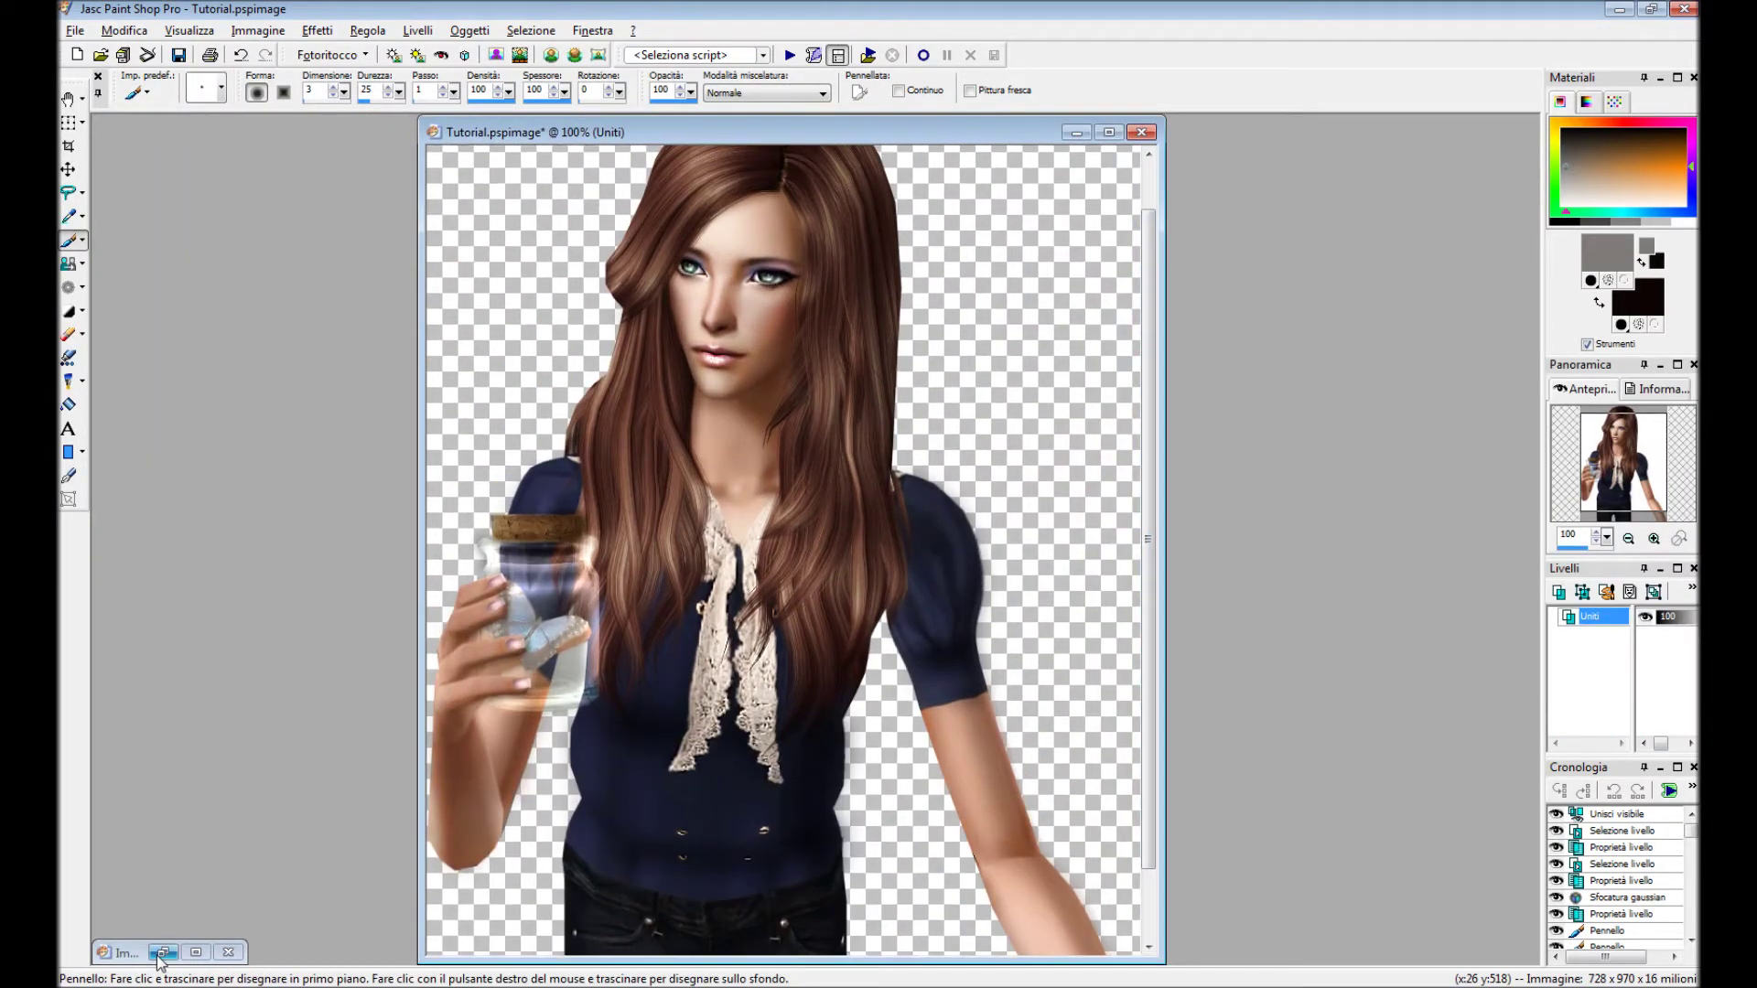
pyautogui.click(163, 952)
pyautogui.press('-')
pyautogui.press('-')
pyautogui.press('-')
pyautogui.click(124, 30)
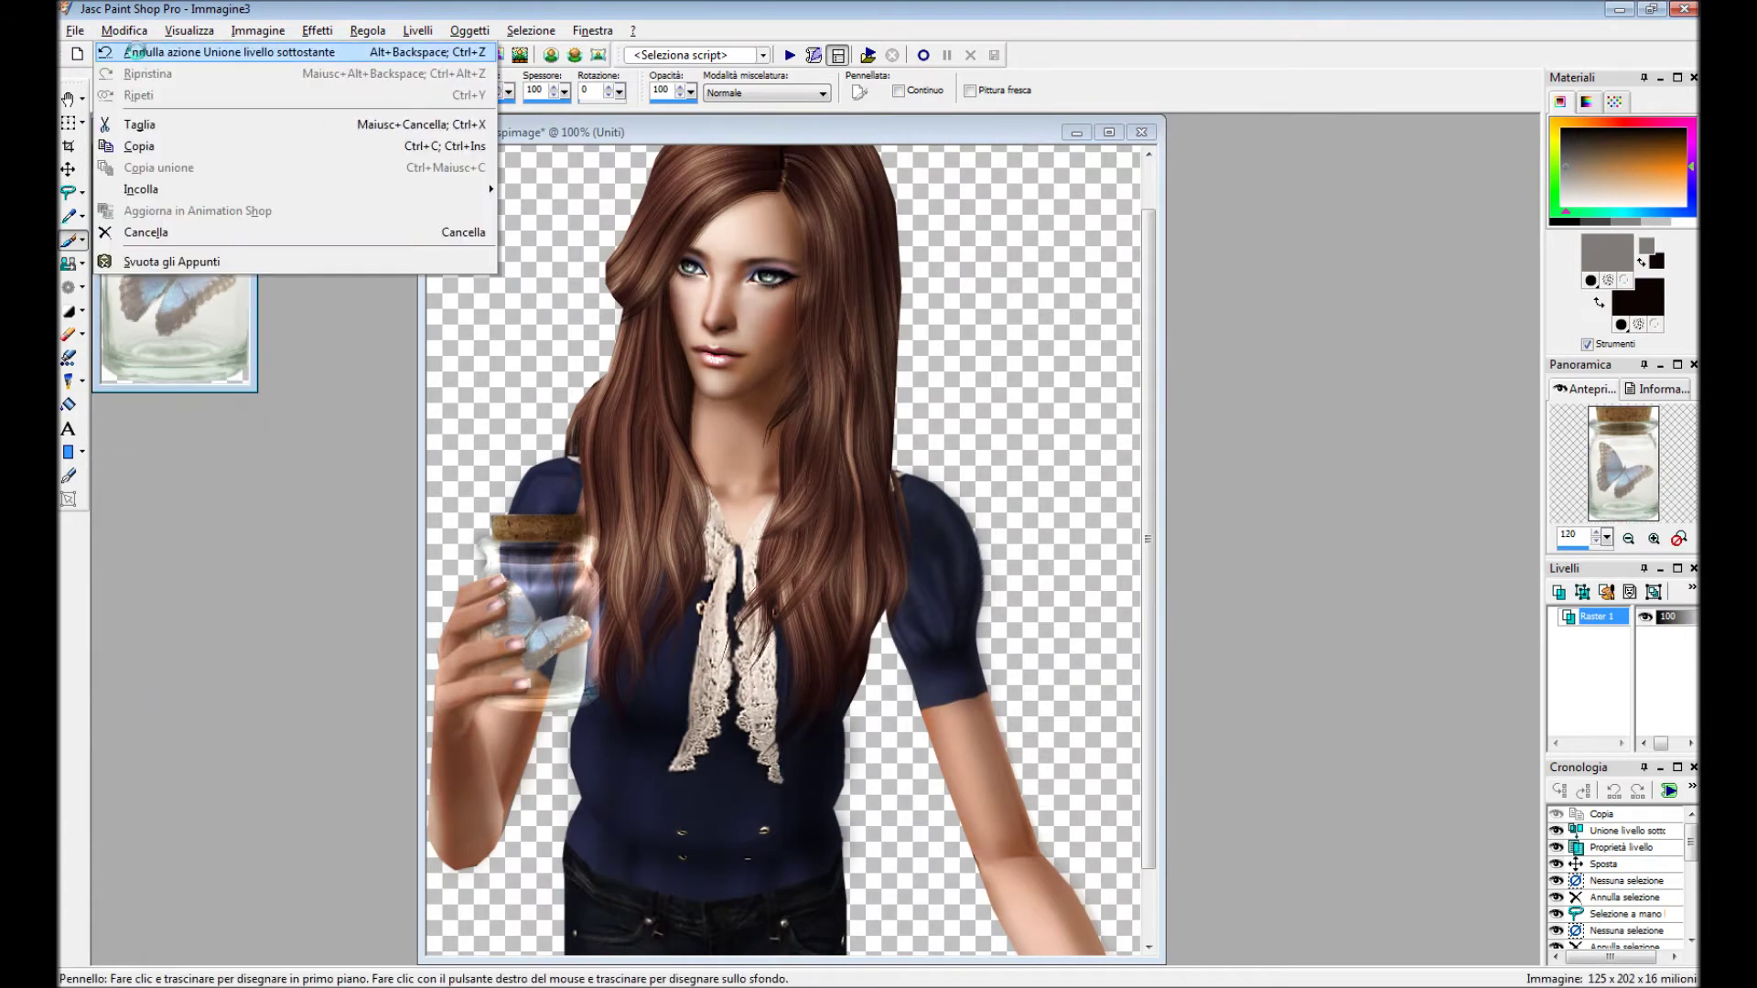
pyautogui.click(55, 174)
# Set up the Clone Brush with a large soft preset and higher opacity.
pyautogui.click(77, 266)
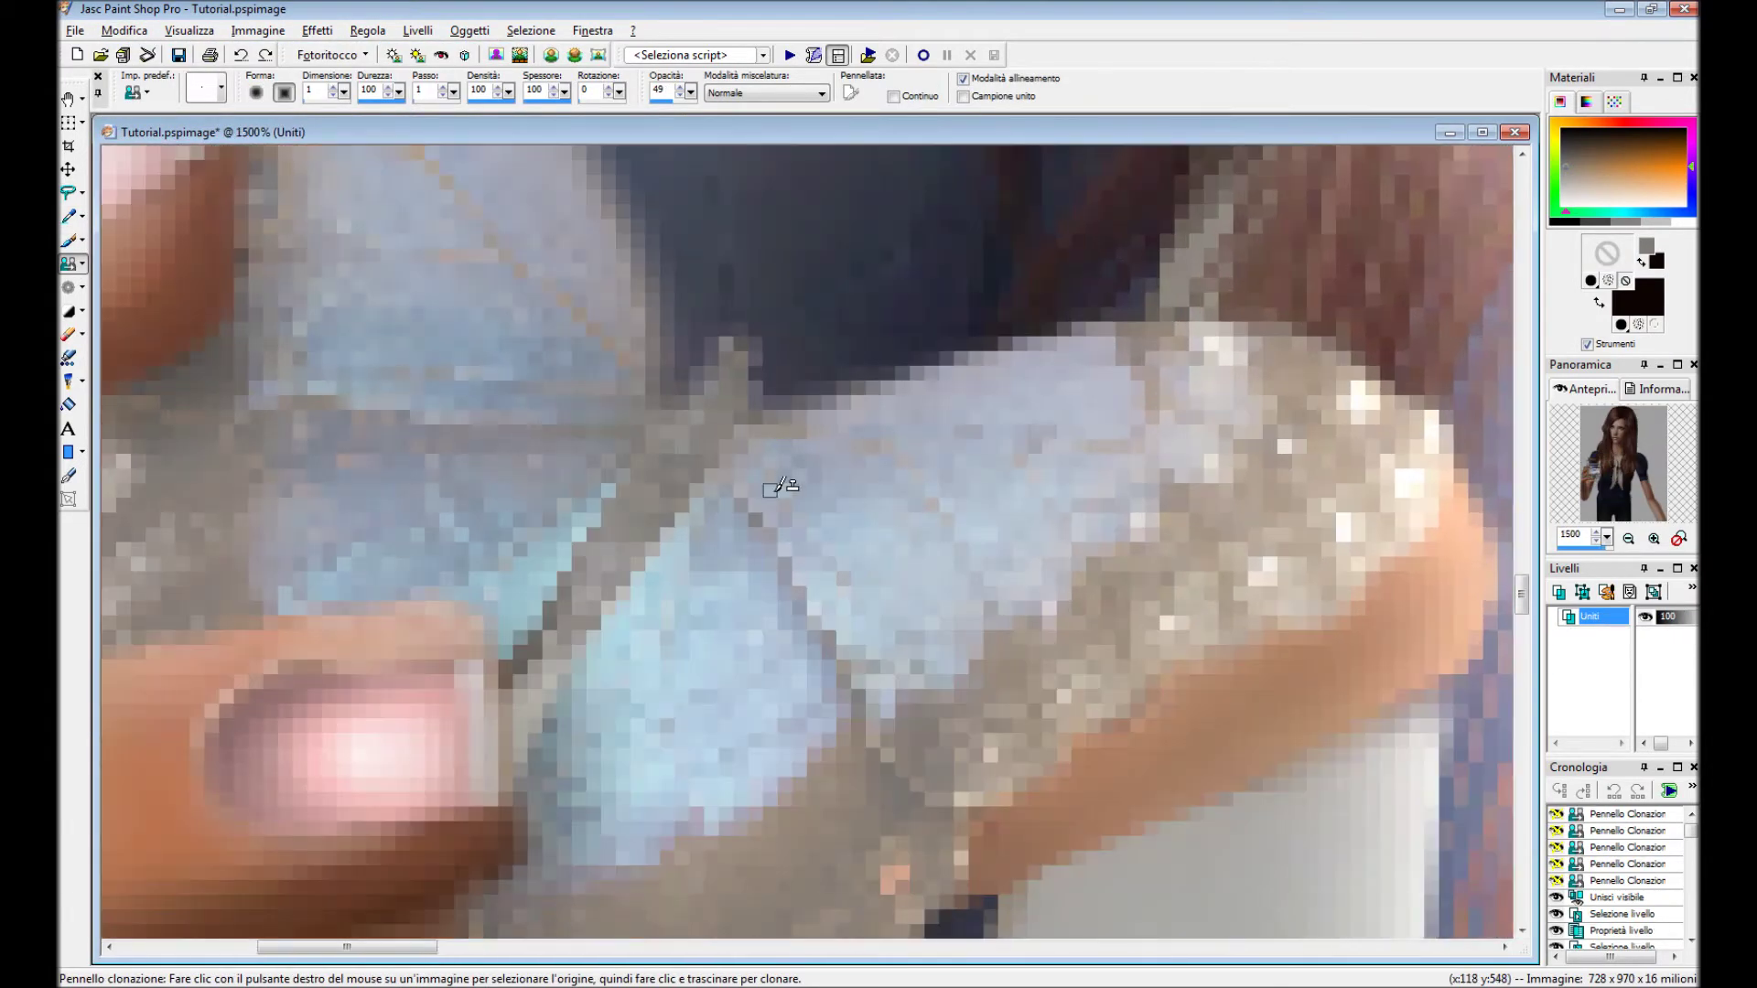
pyautogui.click(221, 88)
pyautogui.scroll(-3, 402, 302)
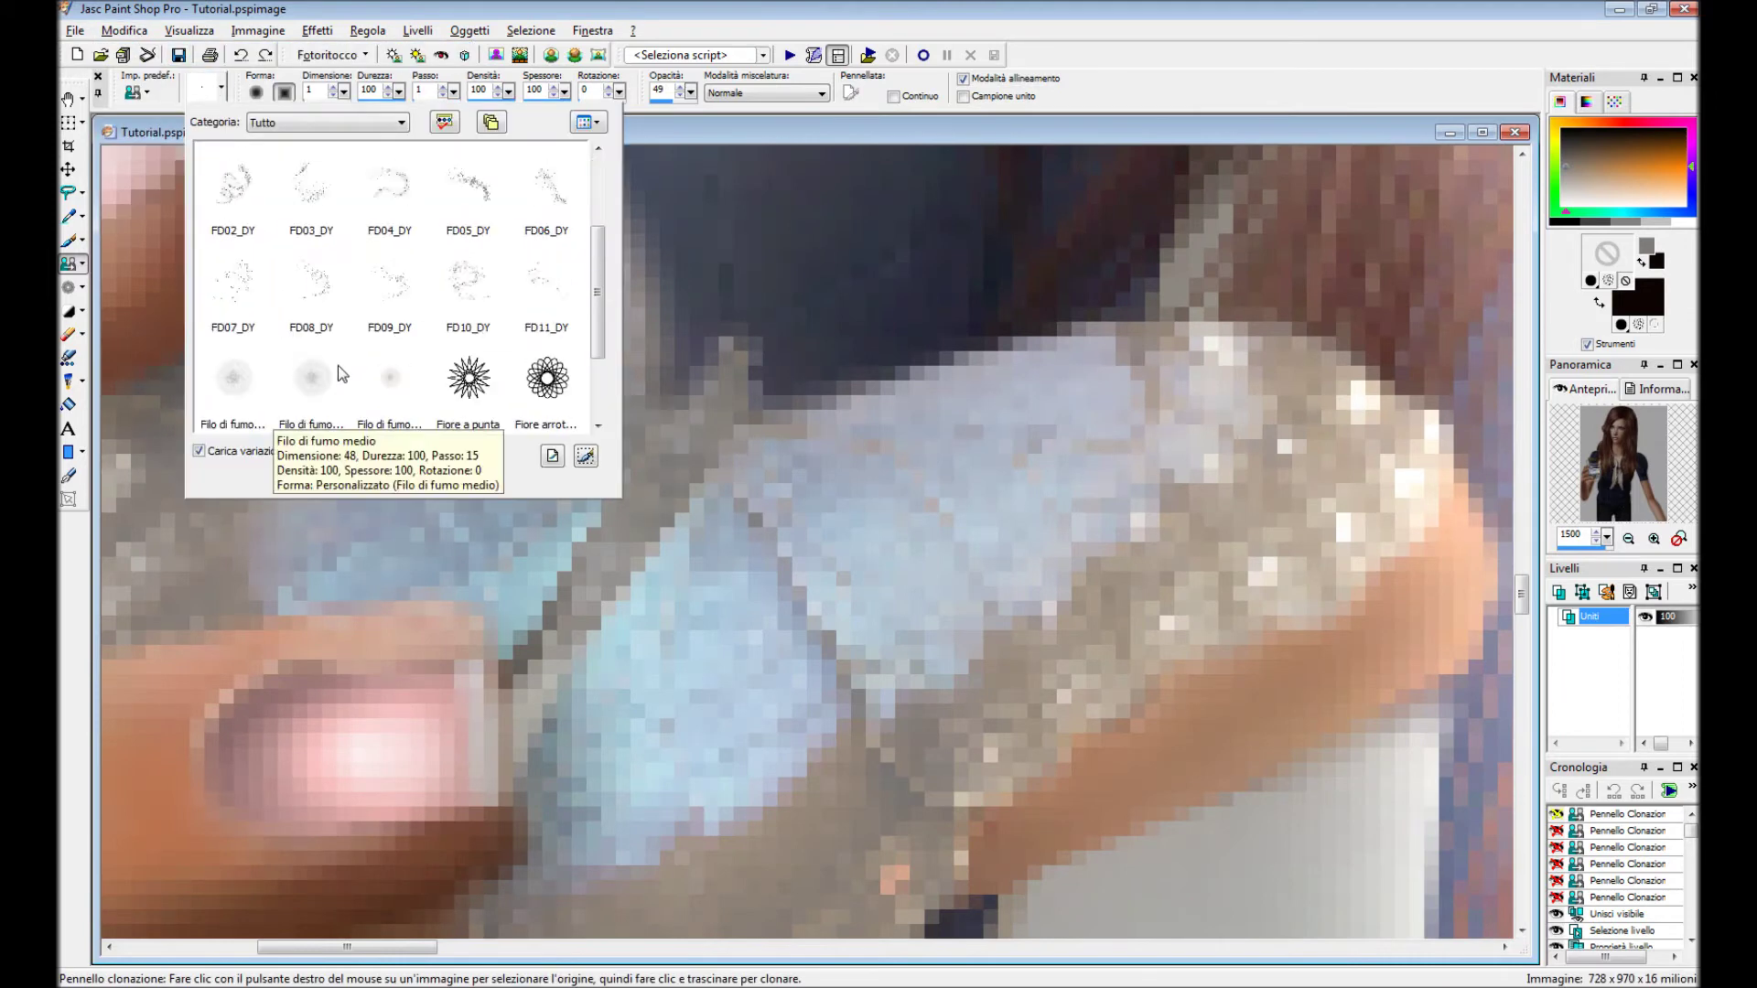
pyautogui.doubleClick(337, 366)
pyautogui.moveTo(690, 92); pyautogui.dragTo(694, 94)
# Clone wing texture onto the jar to blend the butterfly into the fingertips.
pyautogui.scroll(2, 744, 473)
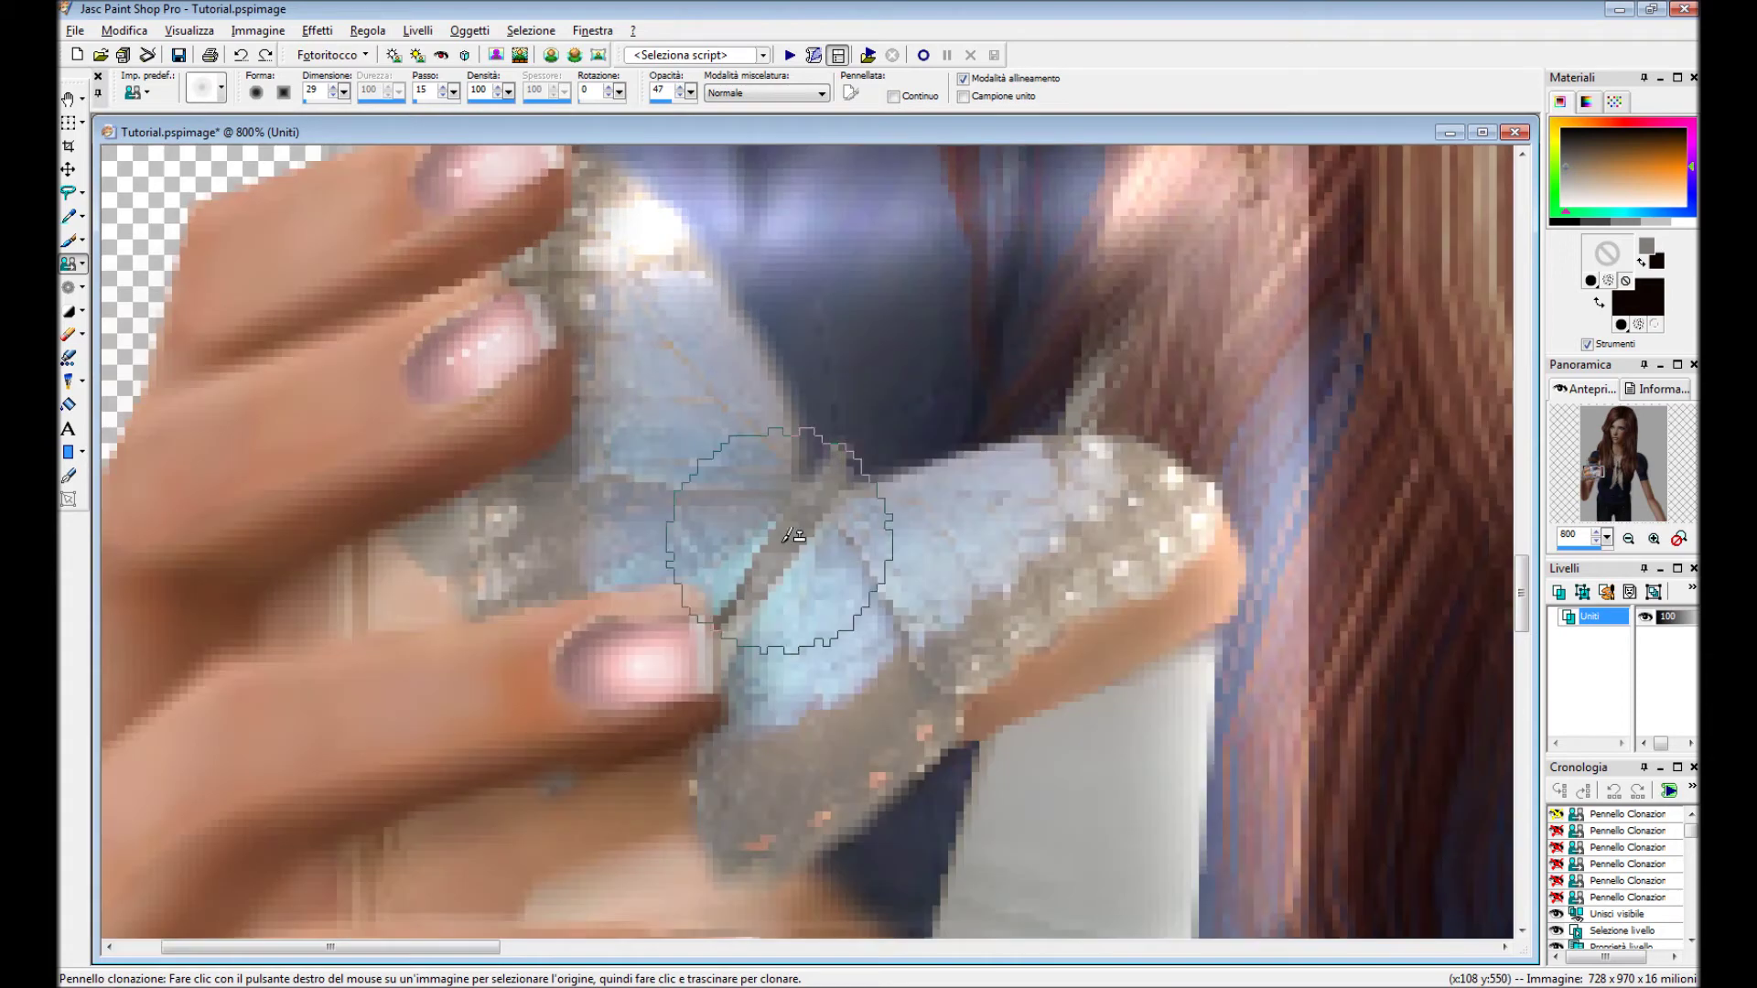
pyautogui.scroll(1, 743, 473)
pyautogui.scroll(-1, 846, 577)
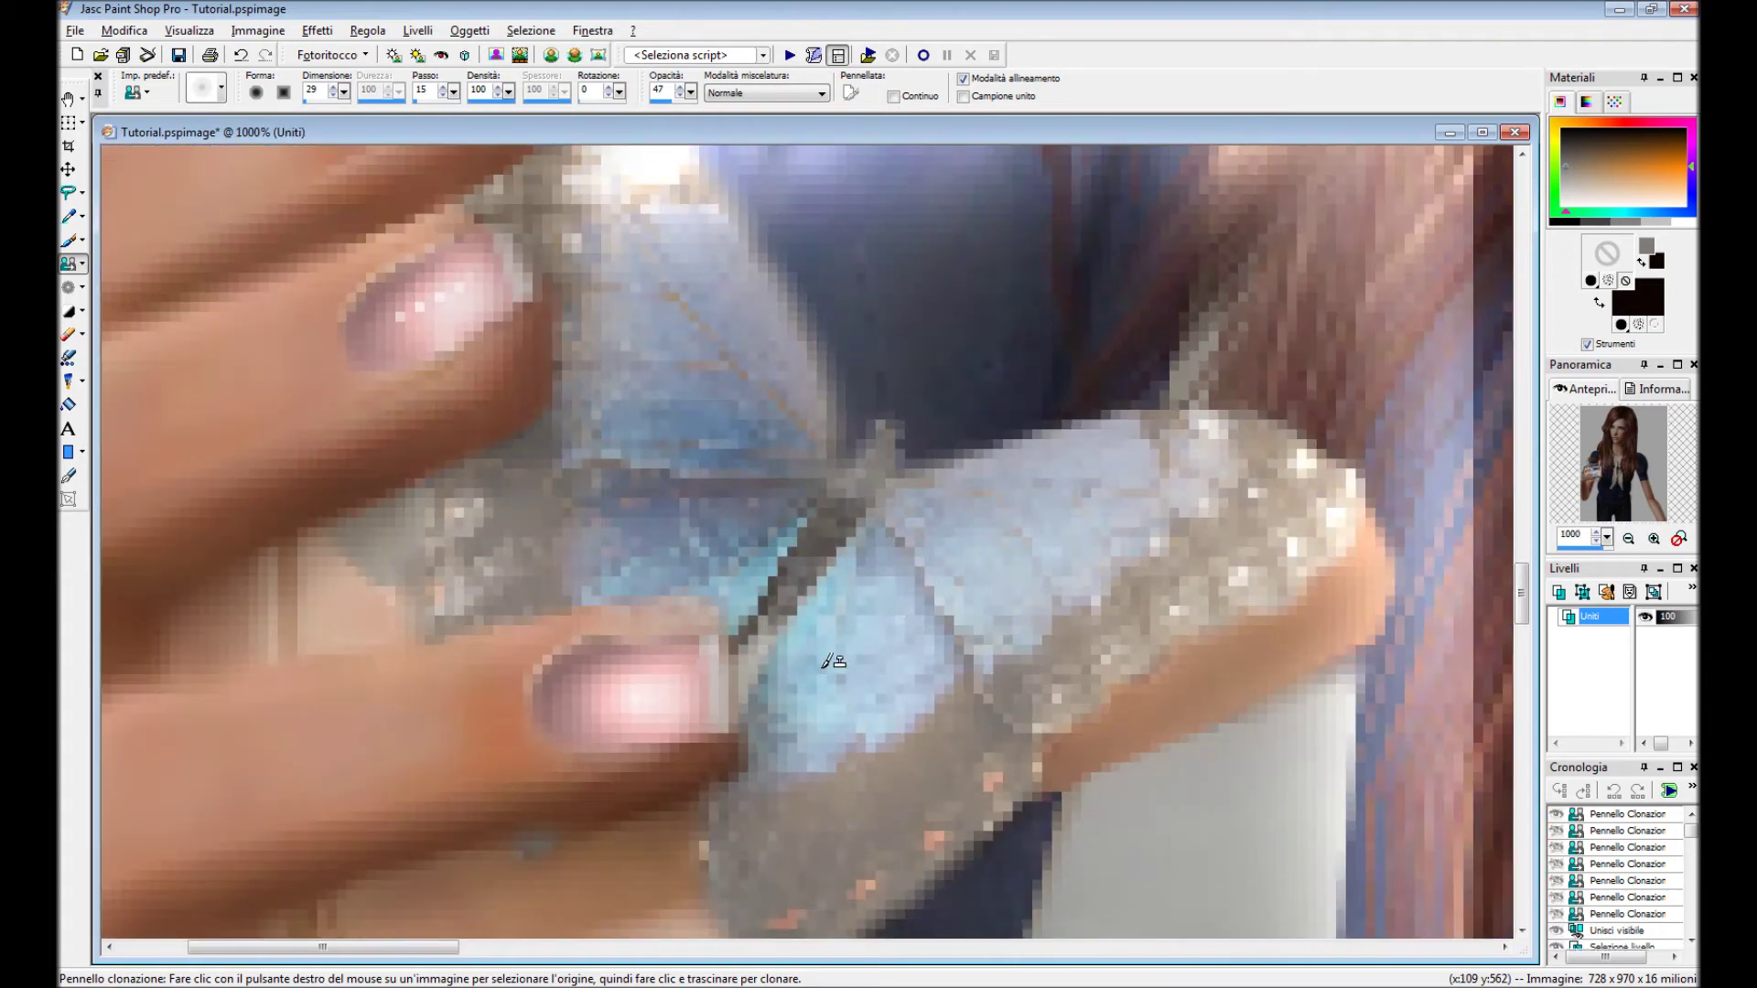
pyautogui.scroll(-2, 832, 700)
pyautogui.scroll(-3, 476, 578)
pyautogui.scroll(4, 264, 501)
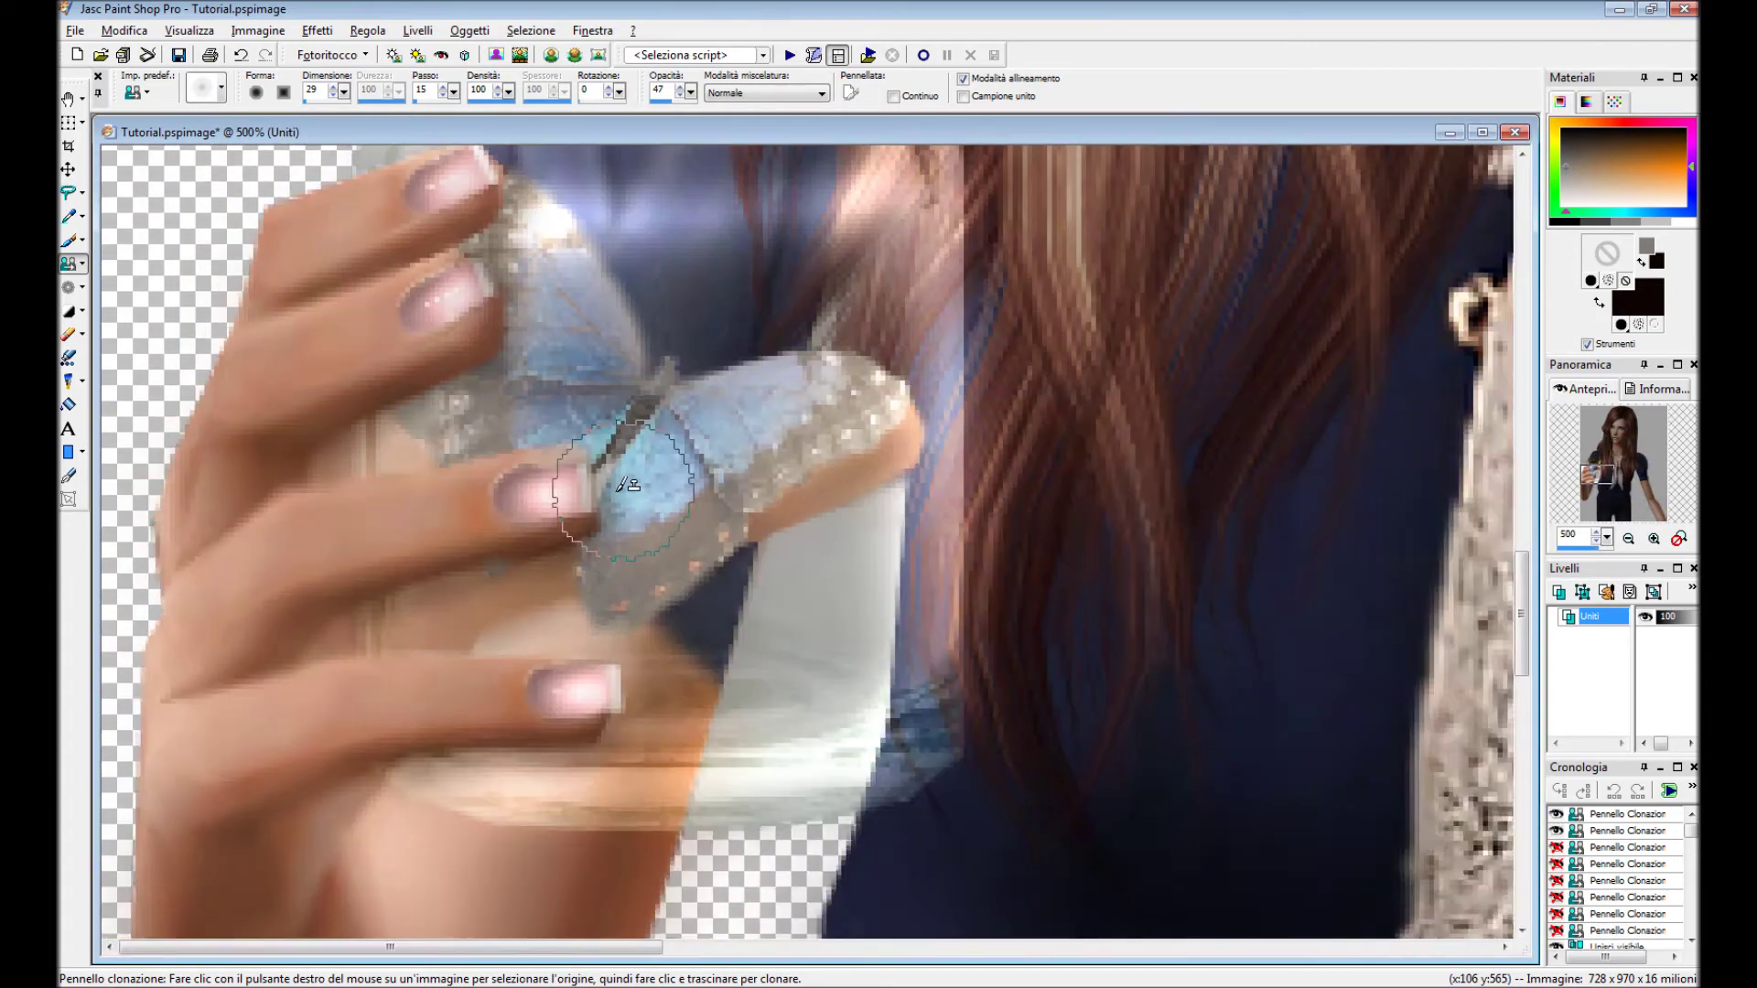
pyautogui.scroll(3, 264, 501)
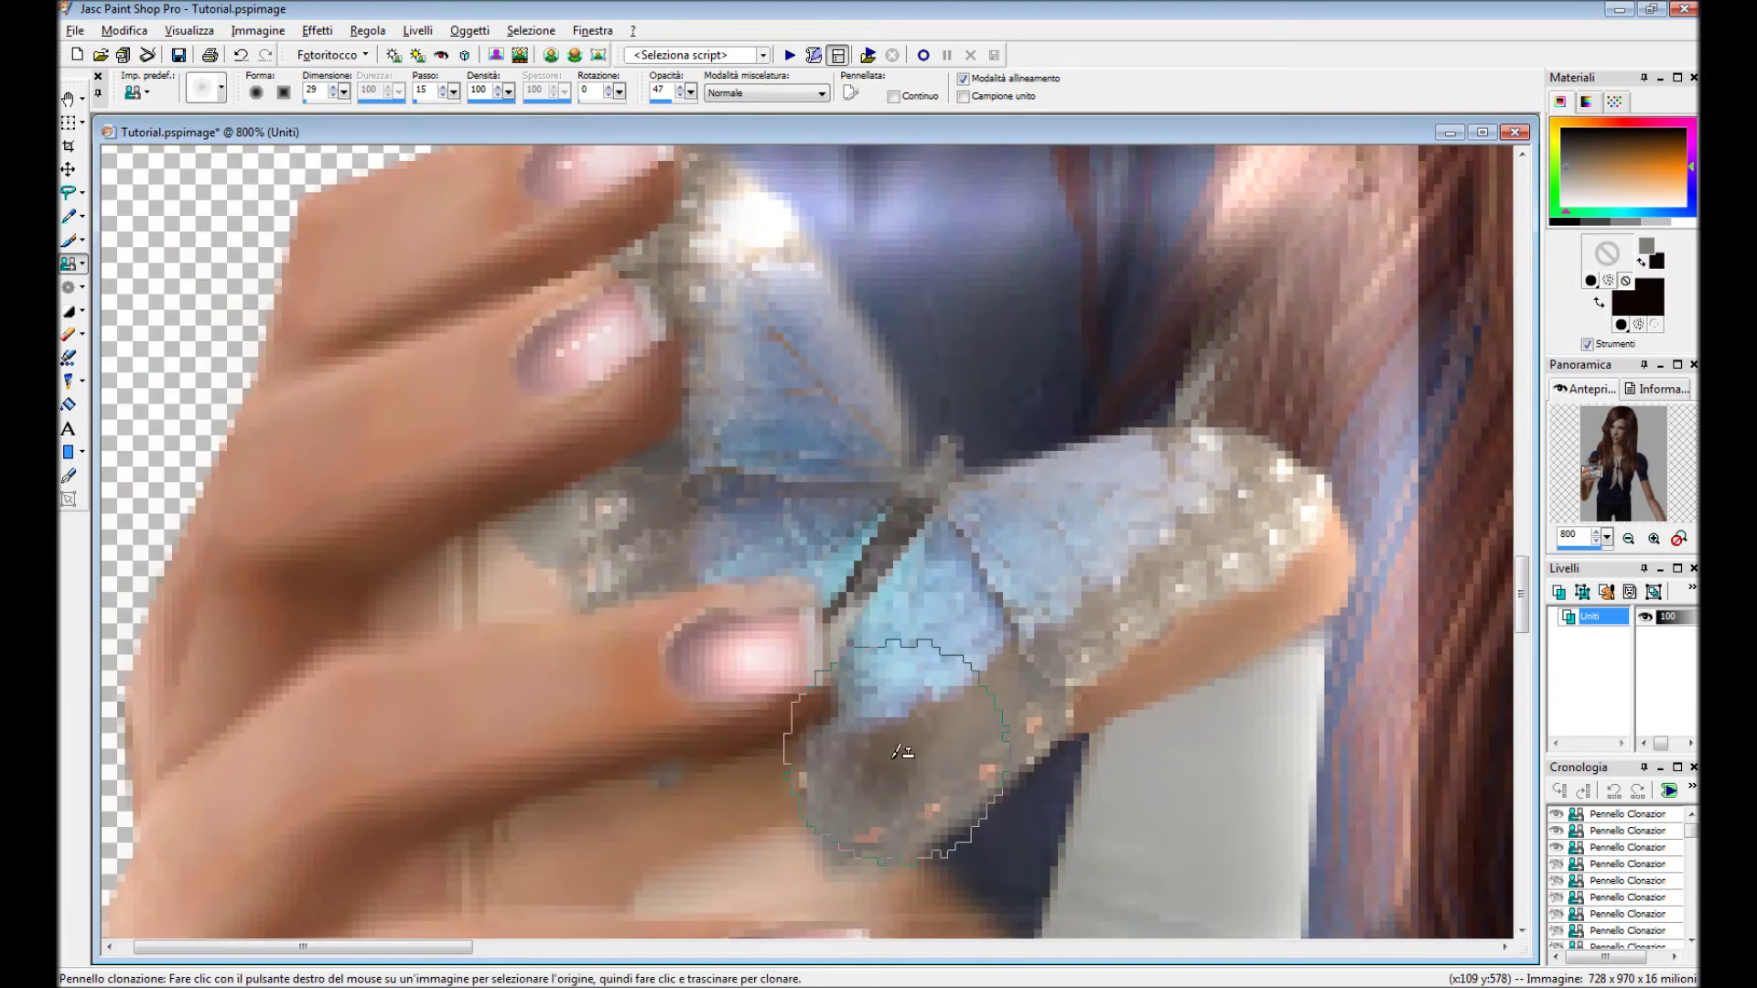
pyautogui.scroll(-2, 945, 578)
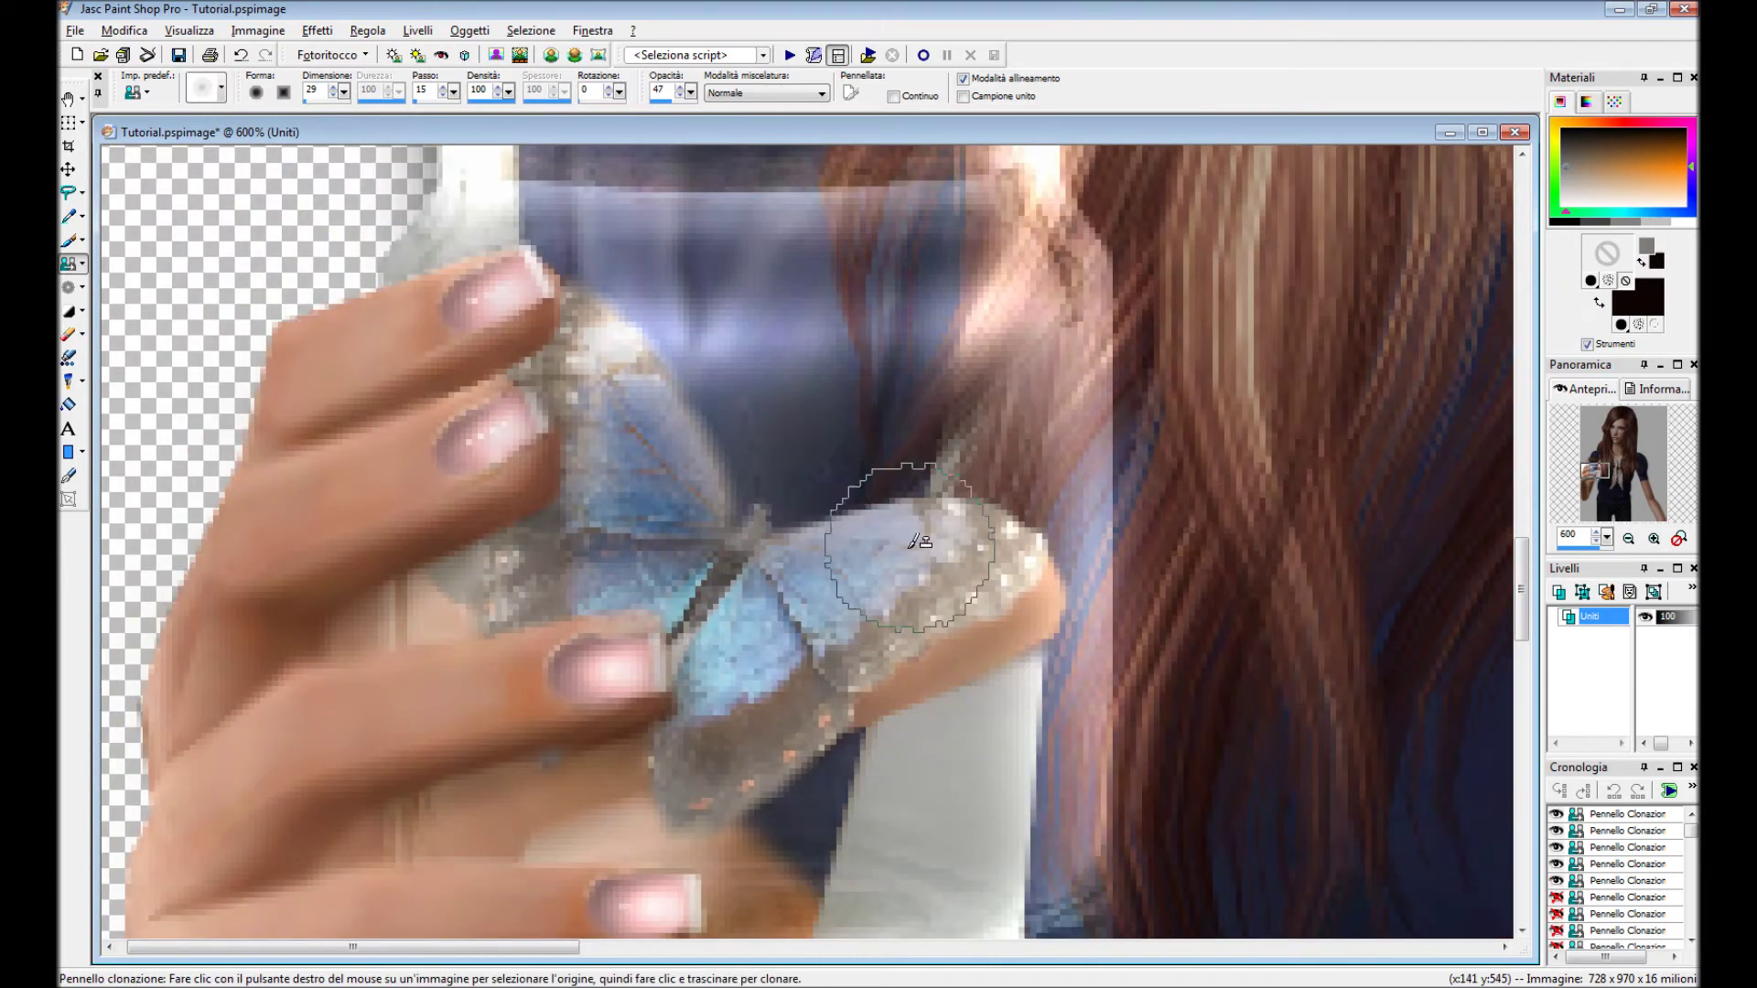
pyautogui.moveTo(915, 541); pyautogui.dragTo(771, 729)
pyautogui.click(553, 577)
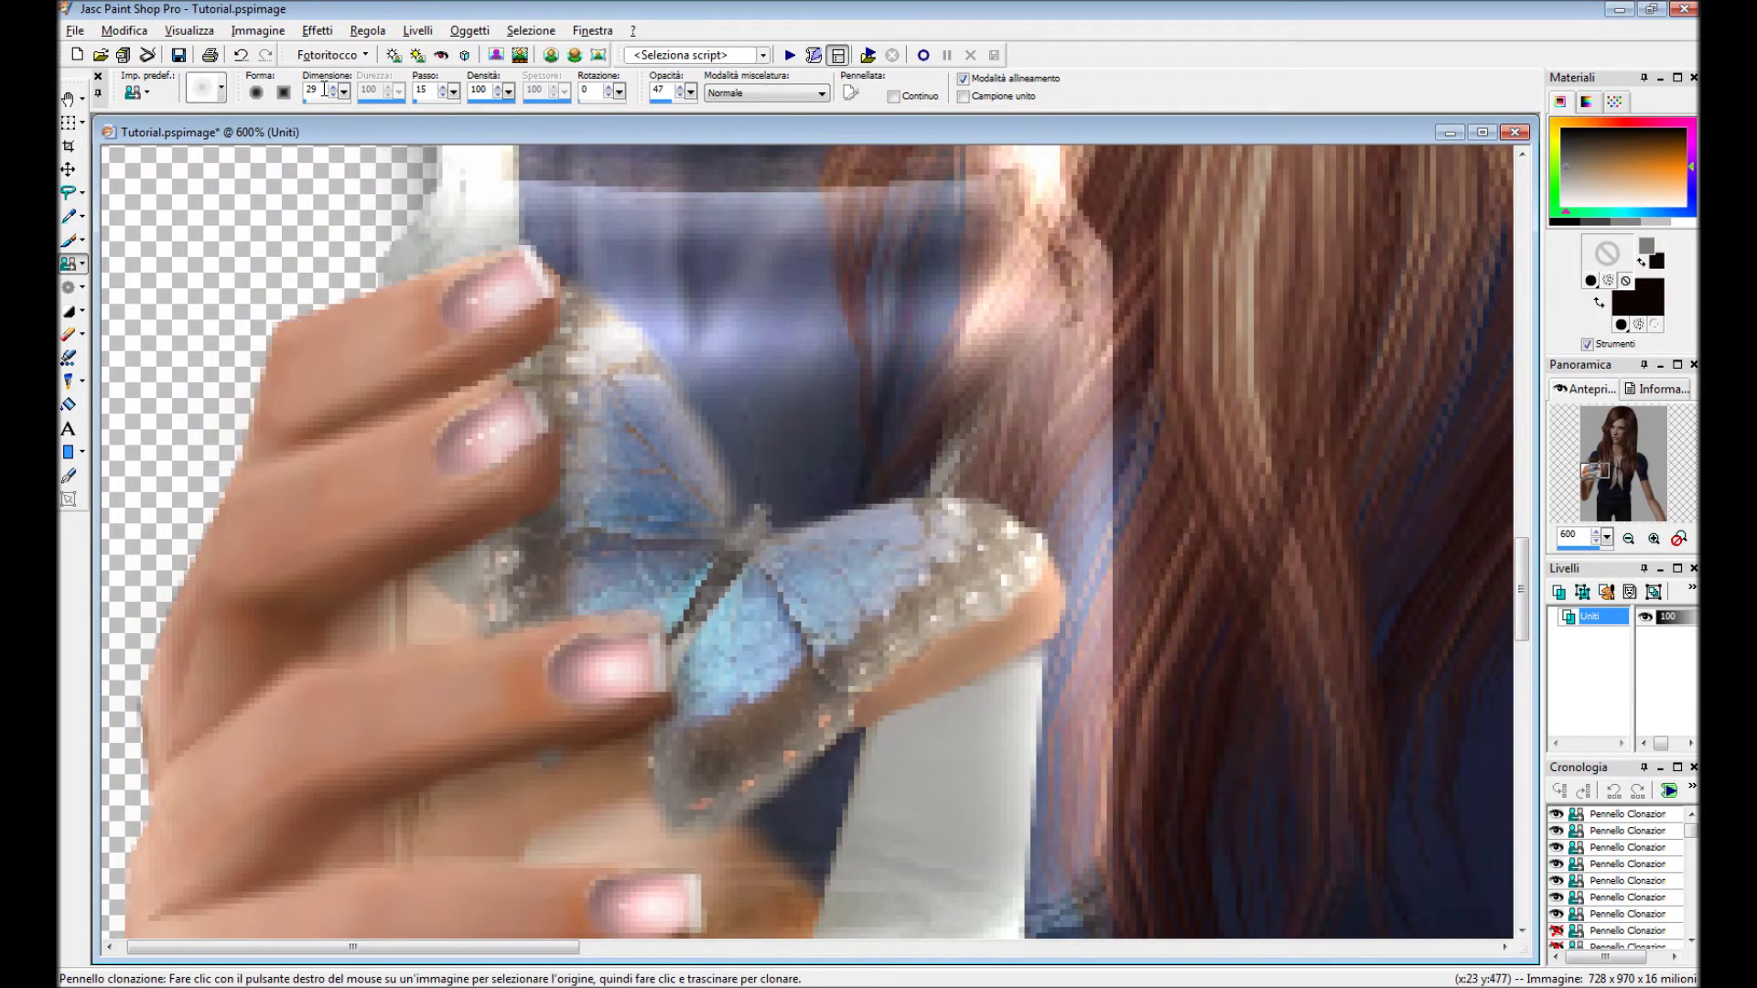
pyautogui.scroll(2, 586, 644)
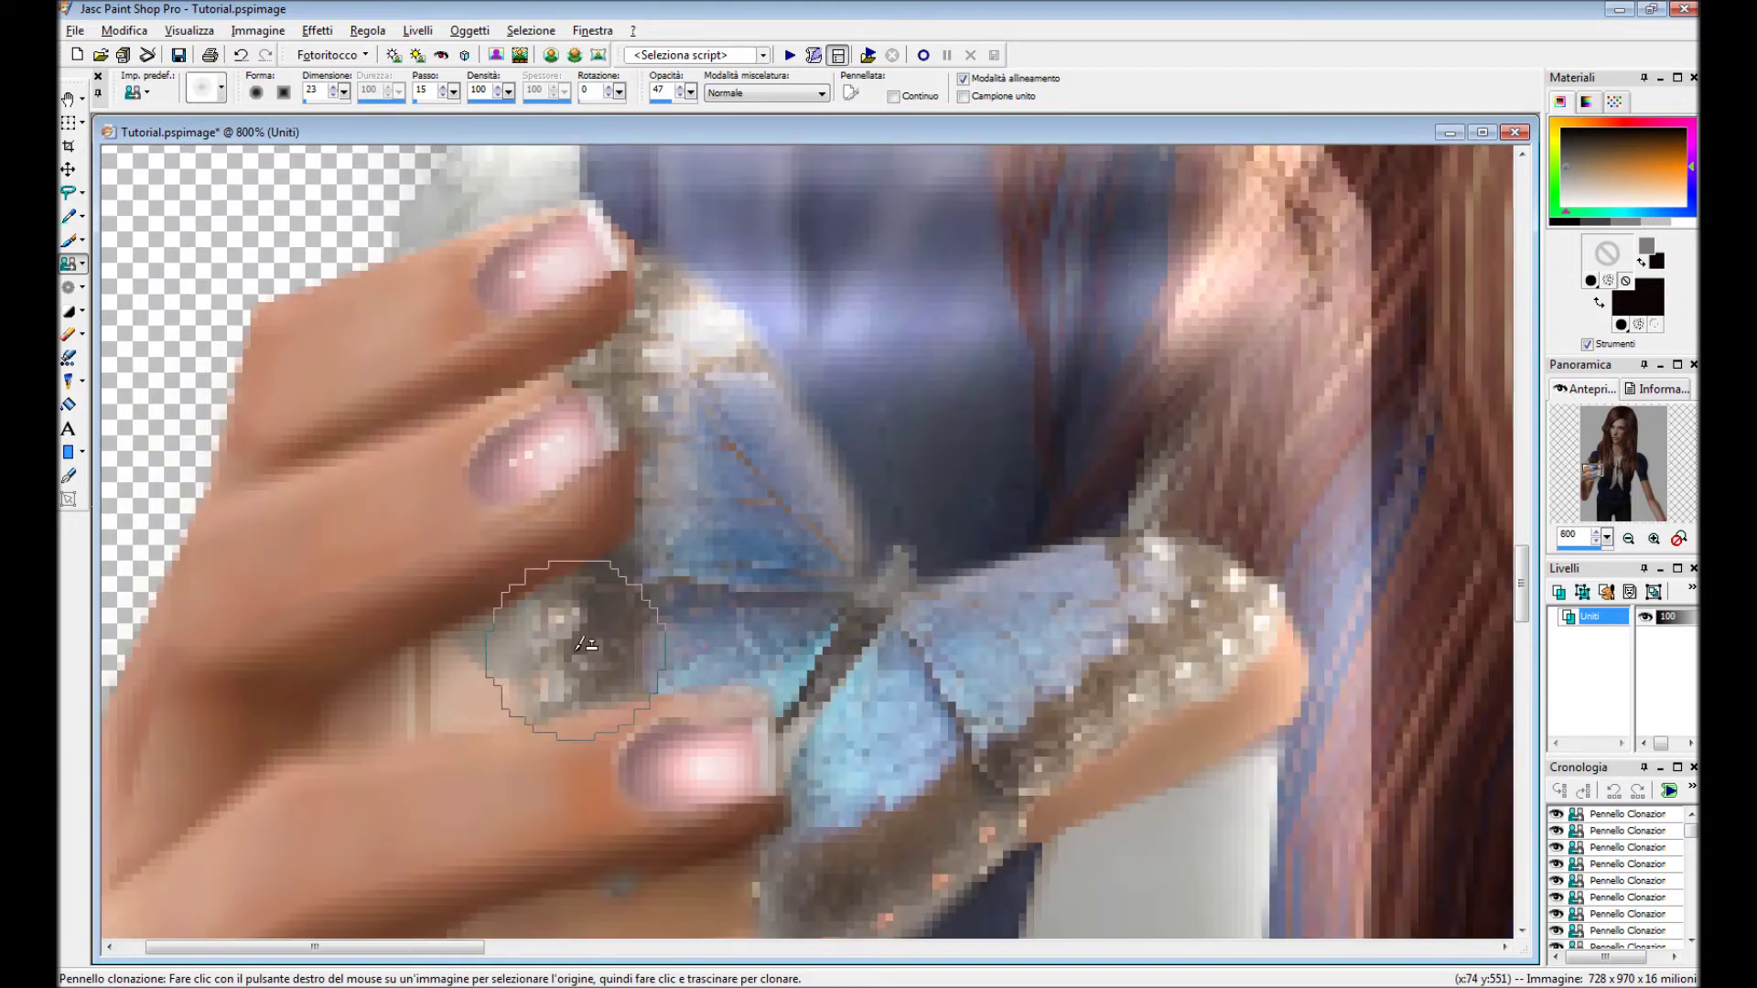
pyautogui.scroll(-5, 696, 312)
pyautogui.scroll(-4, 702, 421)
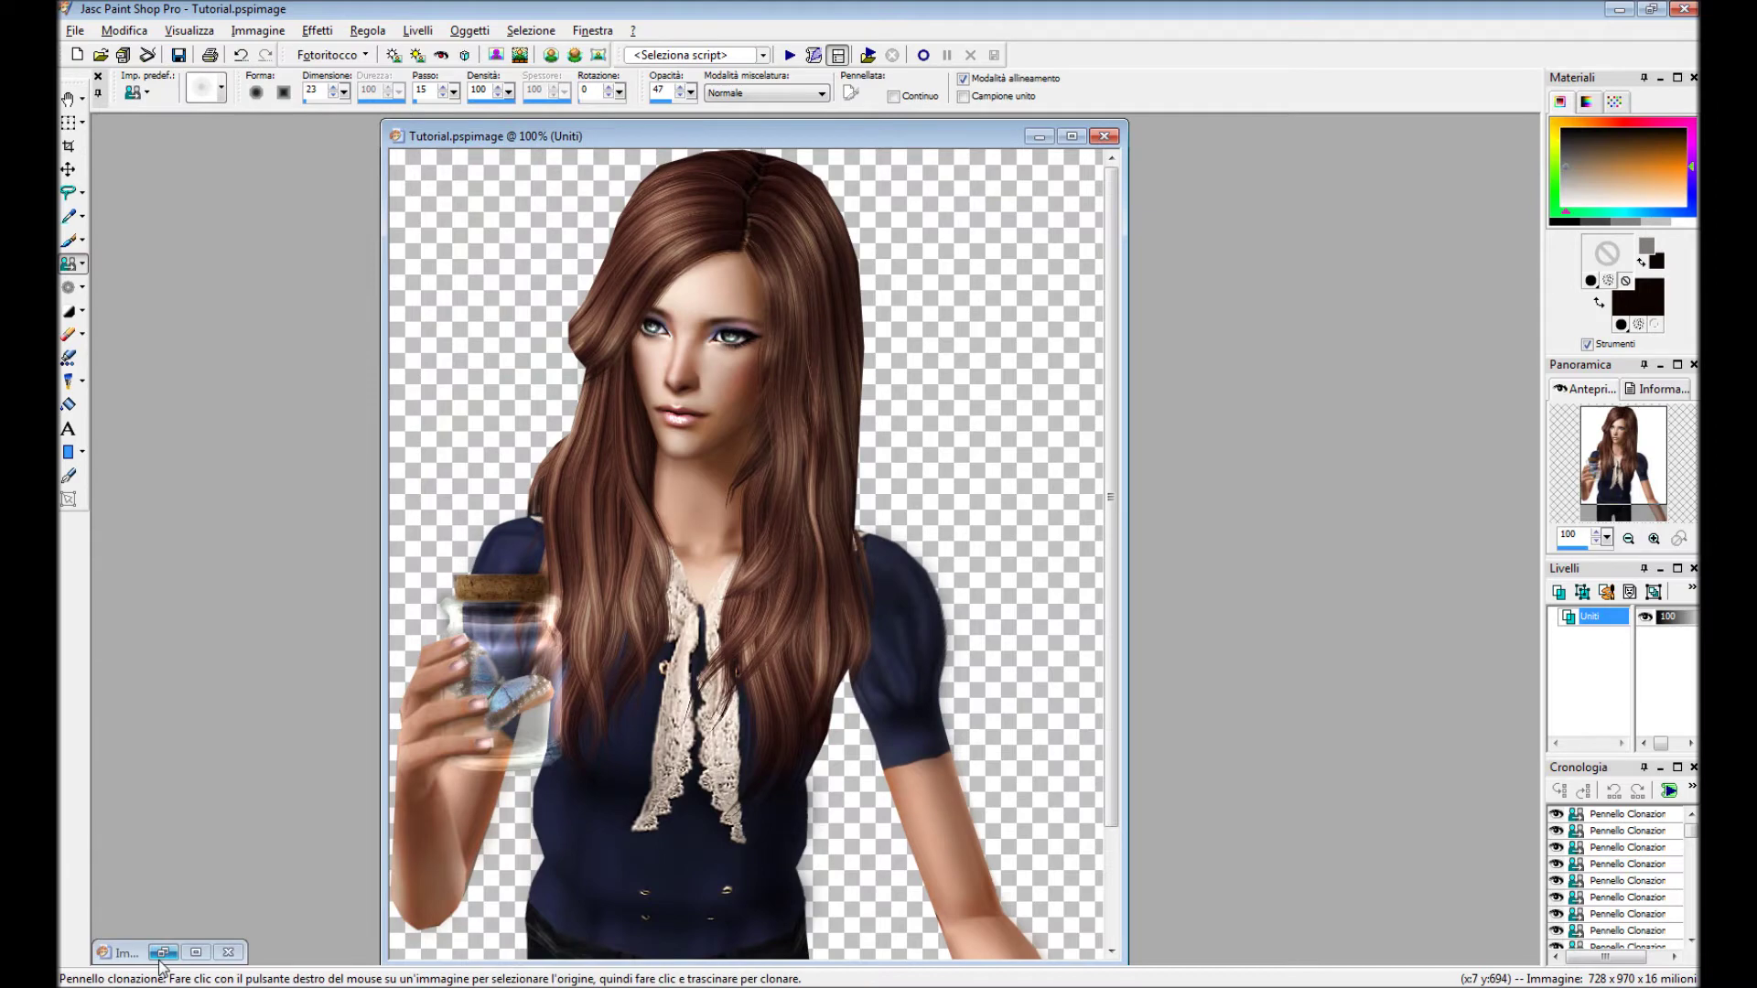
# Open the blue forest photo, resize it, and close the original without saving.
pyautogui.click(163, 952)
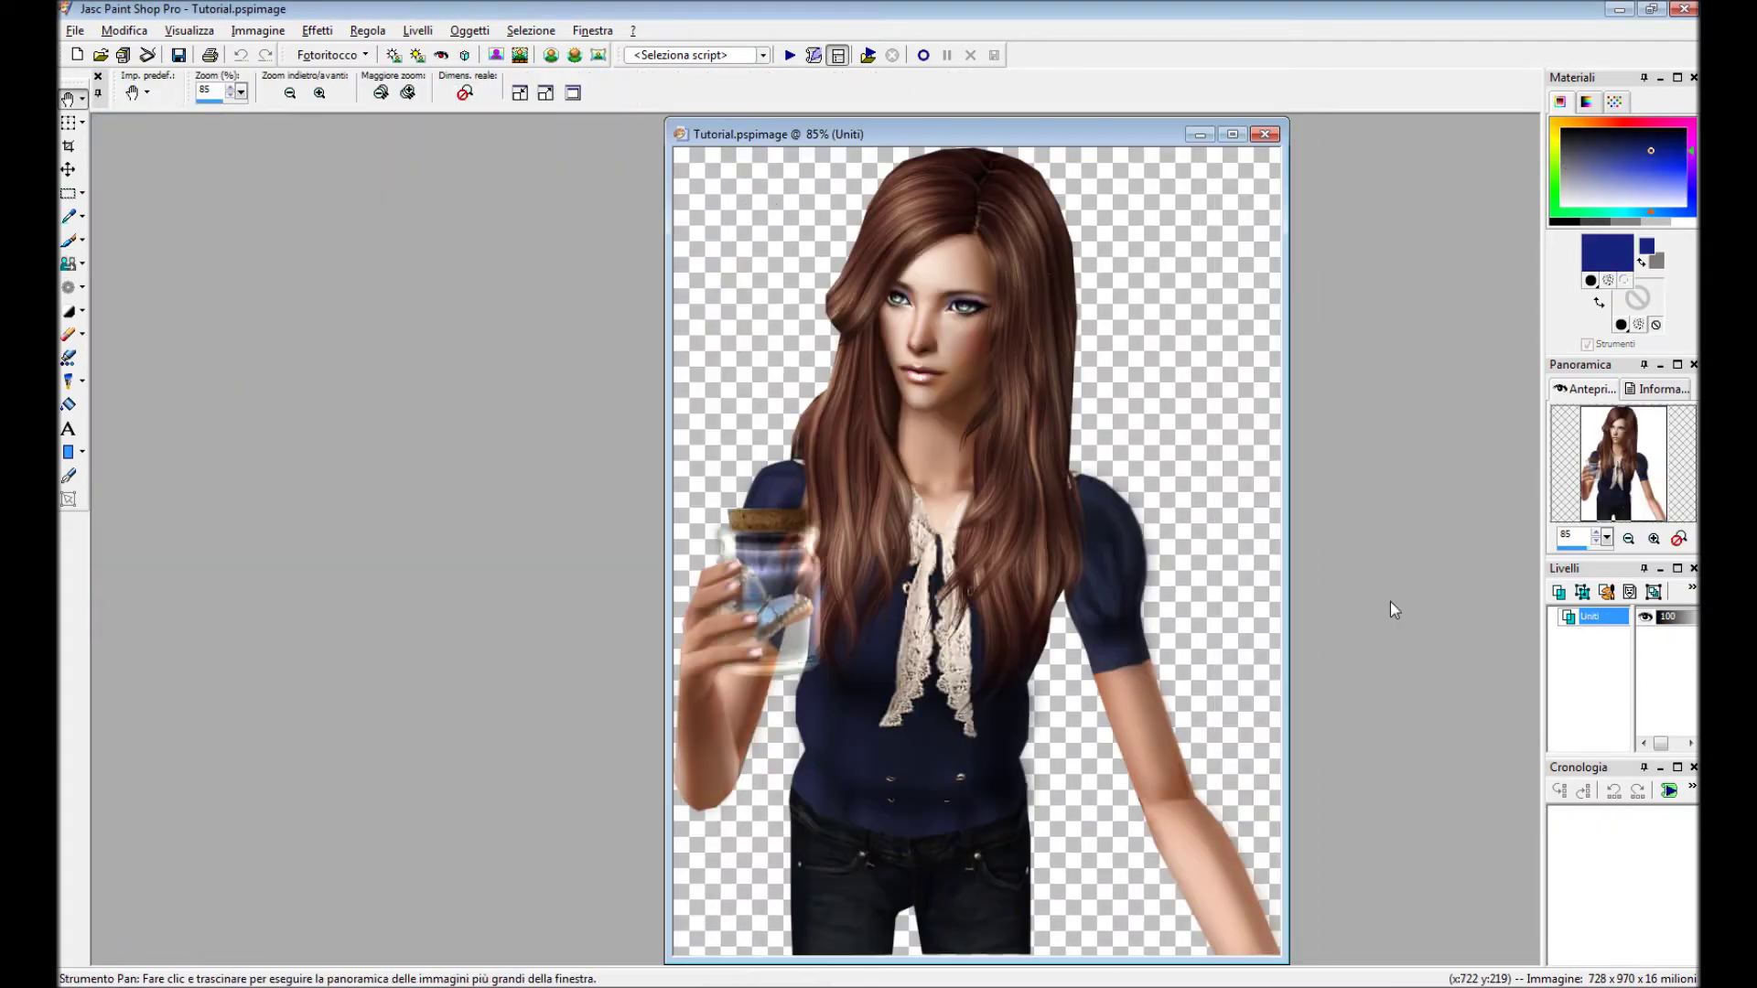
pyautogui.hotkey('ctrl', 'o')
pyautogui.doubleClick(745, 431)
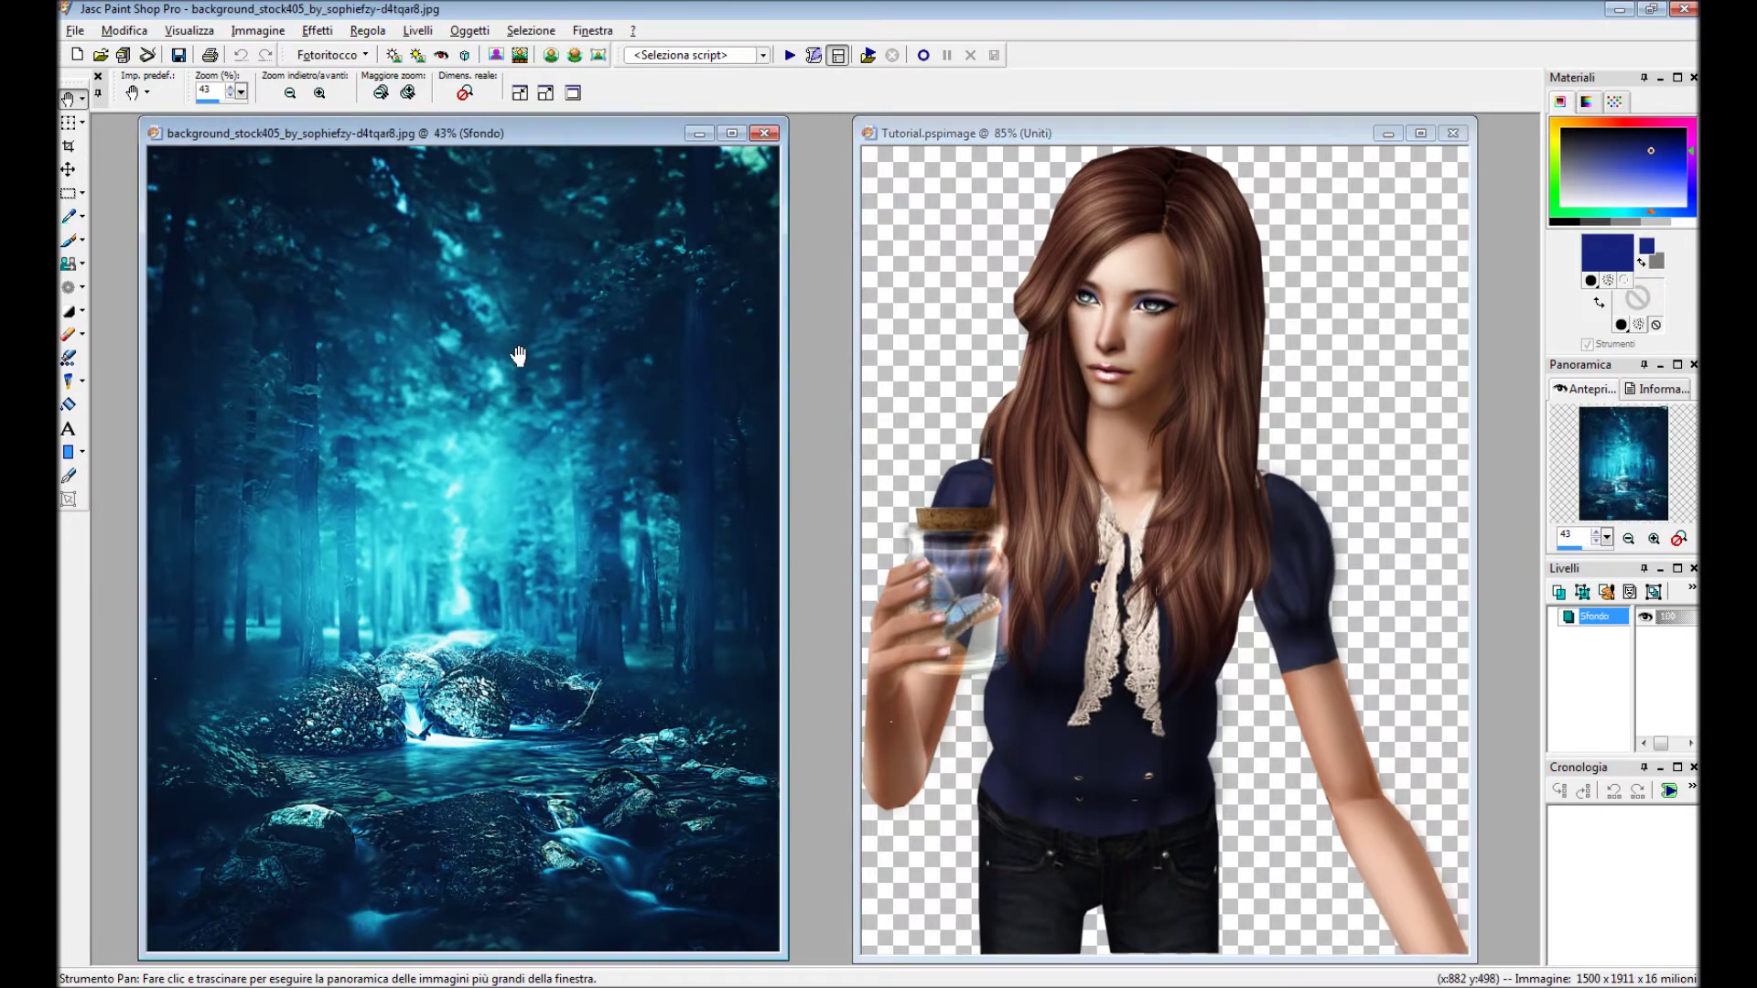
pyautogui.click(258, 30)
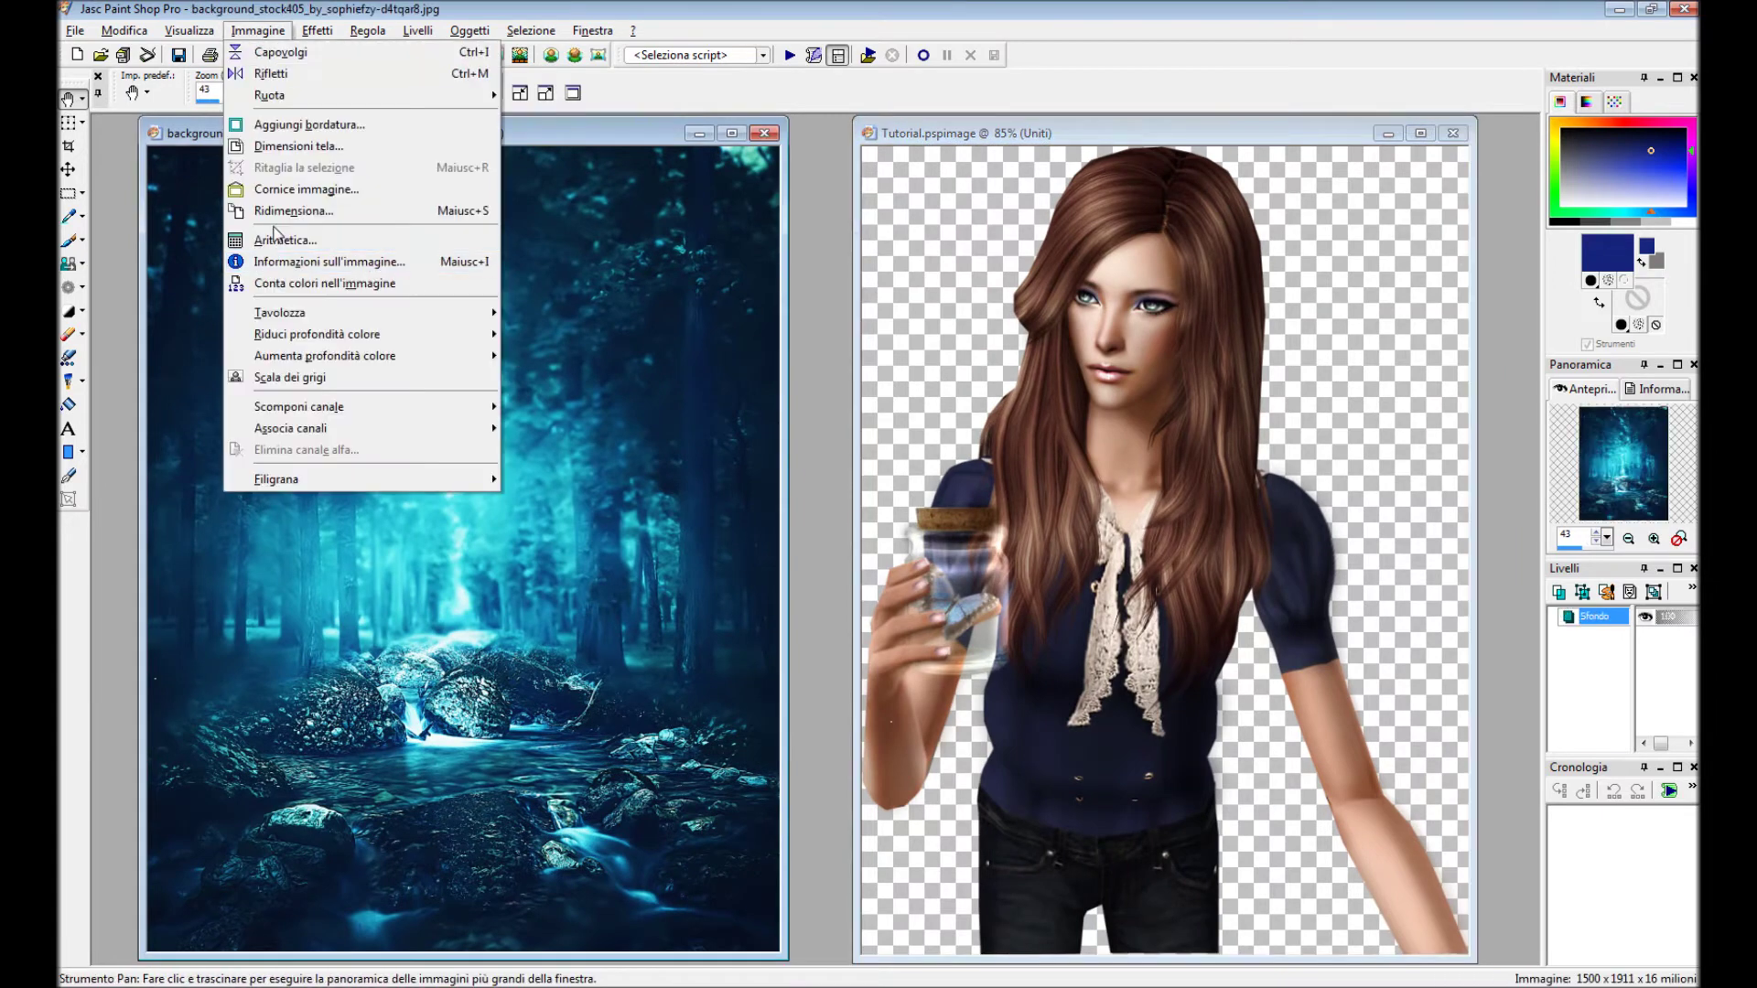
pyautogui.click(275, 242)
pyautogui.click(796, 721)
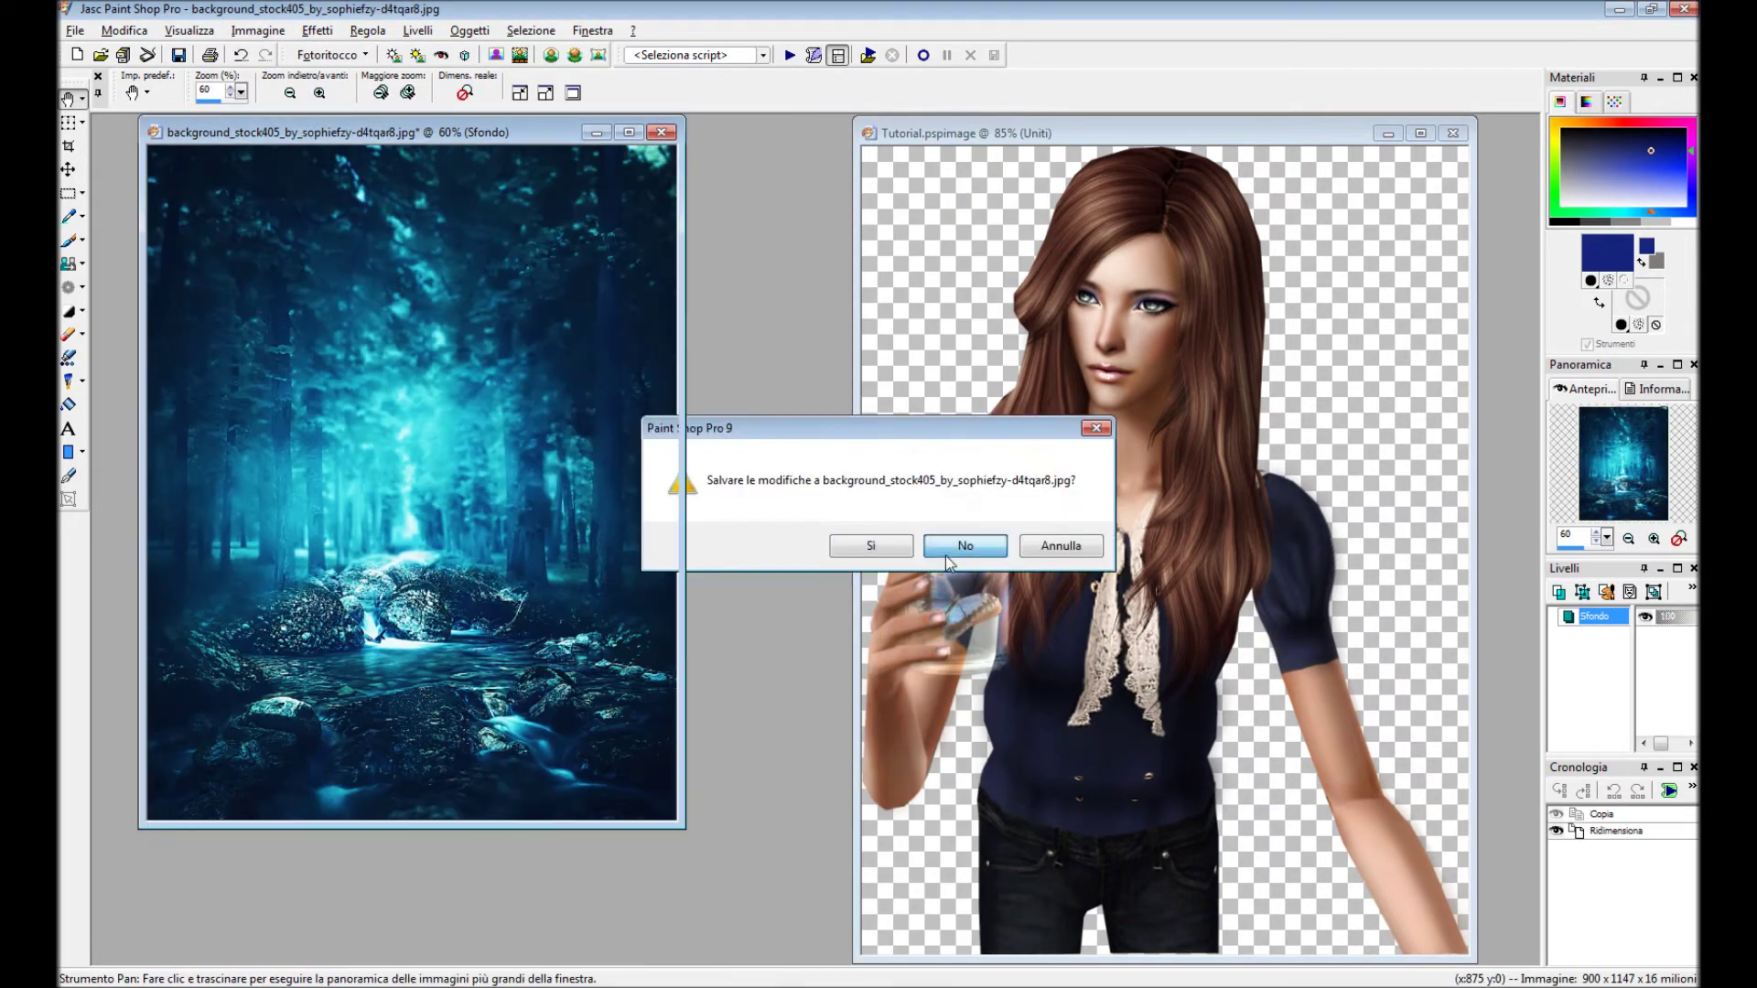
pyautogui.click(965, 545)
# Paste the forest as a new image, add the woman as a layer, and move her lower-right.
pyautogui.rightClick(404, 185)
pyautogui.click(549, 306)
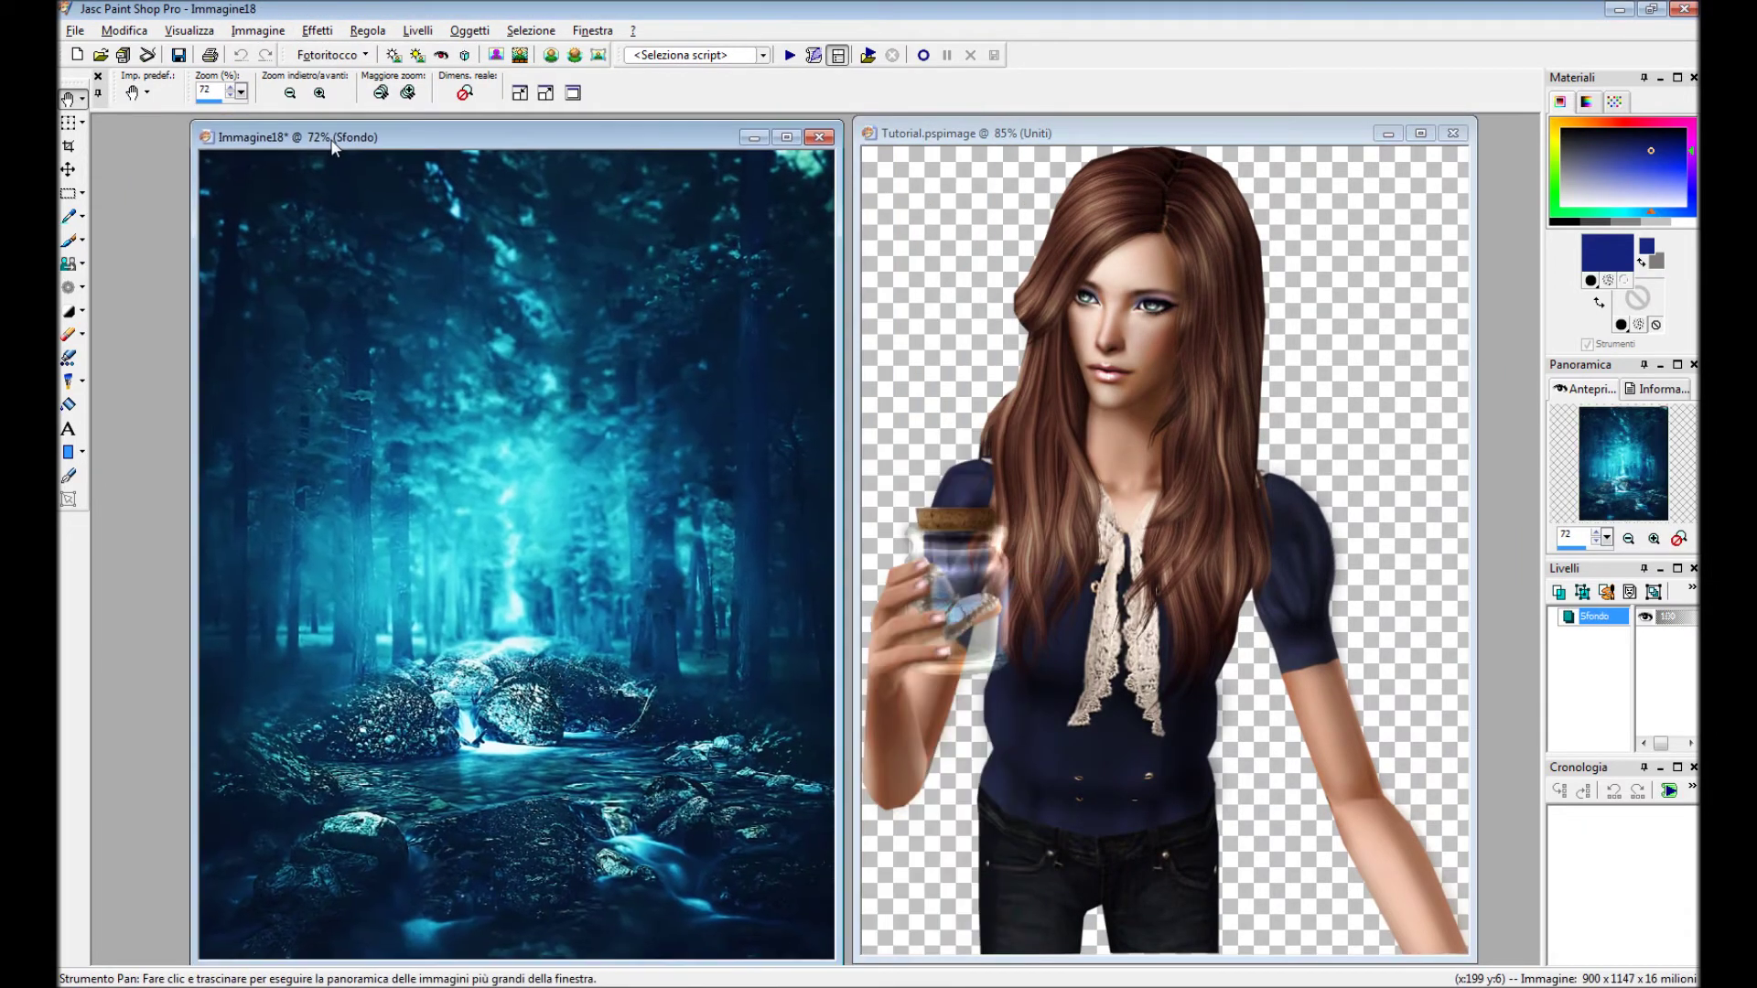
pyautogui.click(1373, 151)
pyautogui.click(1388, 134)
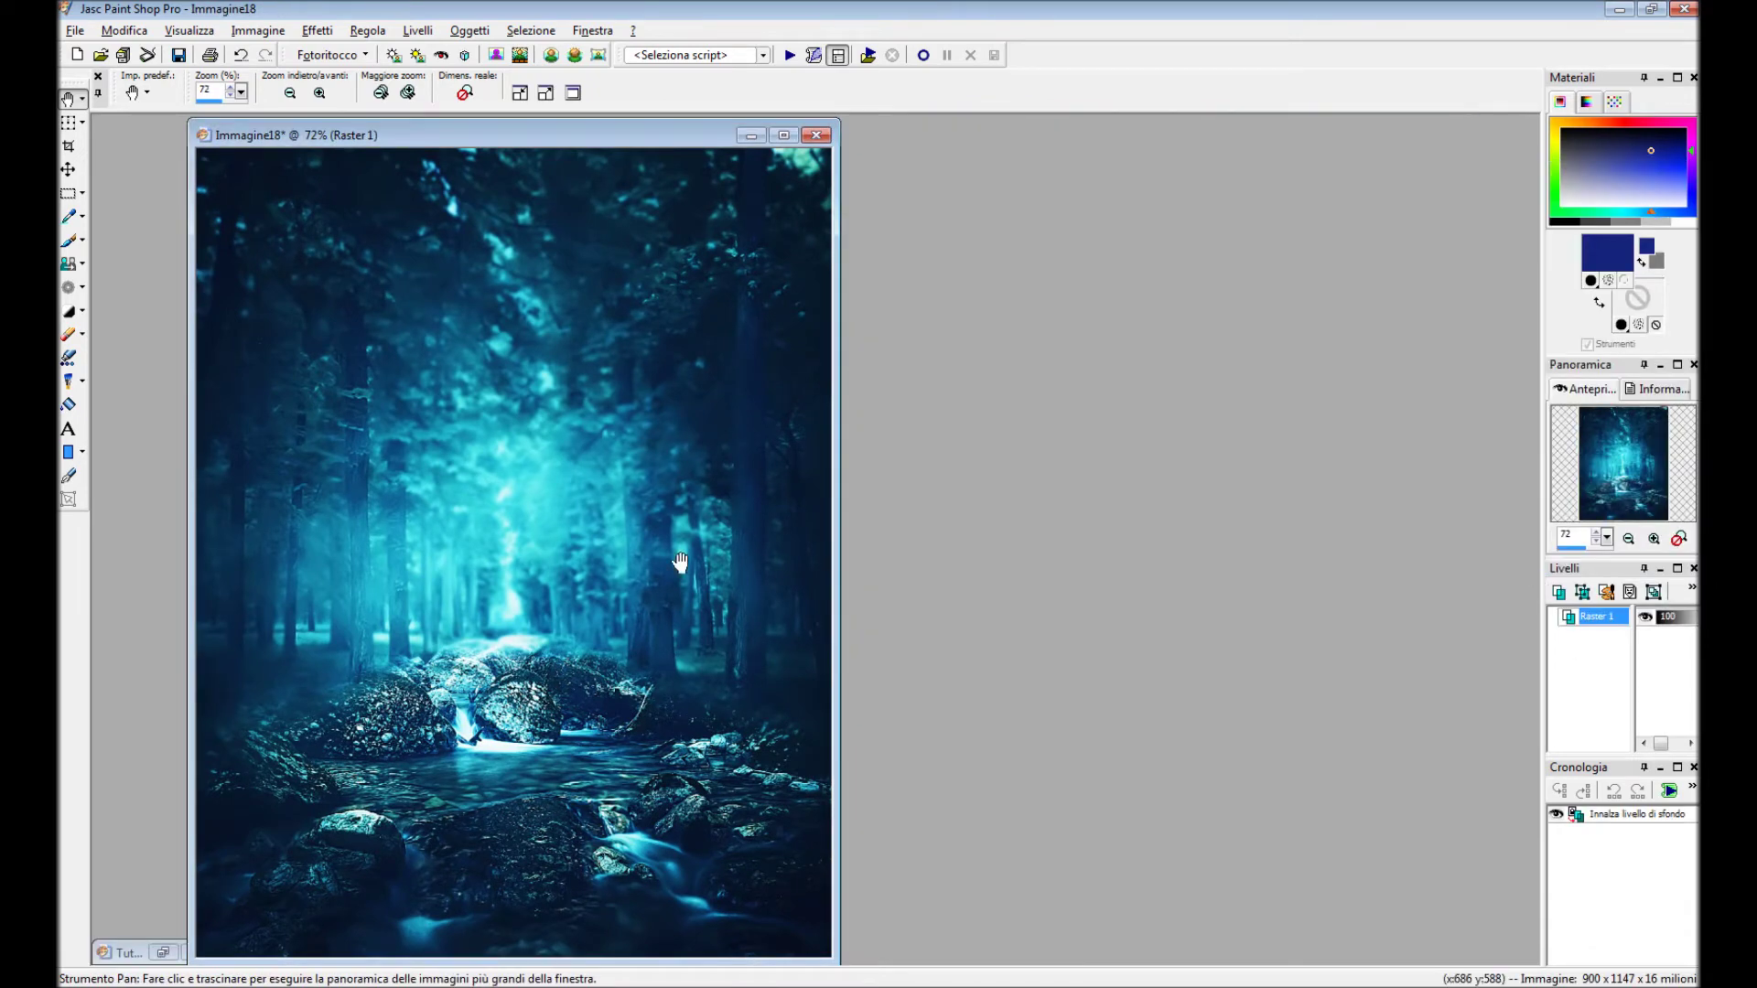
pyautogui.hotkey('ctrl', 'l')
pyautogui.press('m')
pyautogui.moveTo(478, 415); pyautogui.dragTo(511, 482)
pyautogui.moveTo(550, 132); pyautogui.dragTo(792, 131)
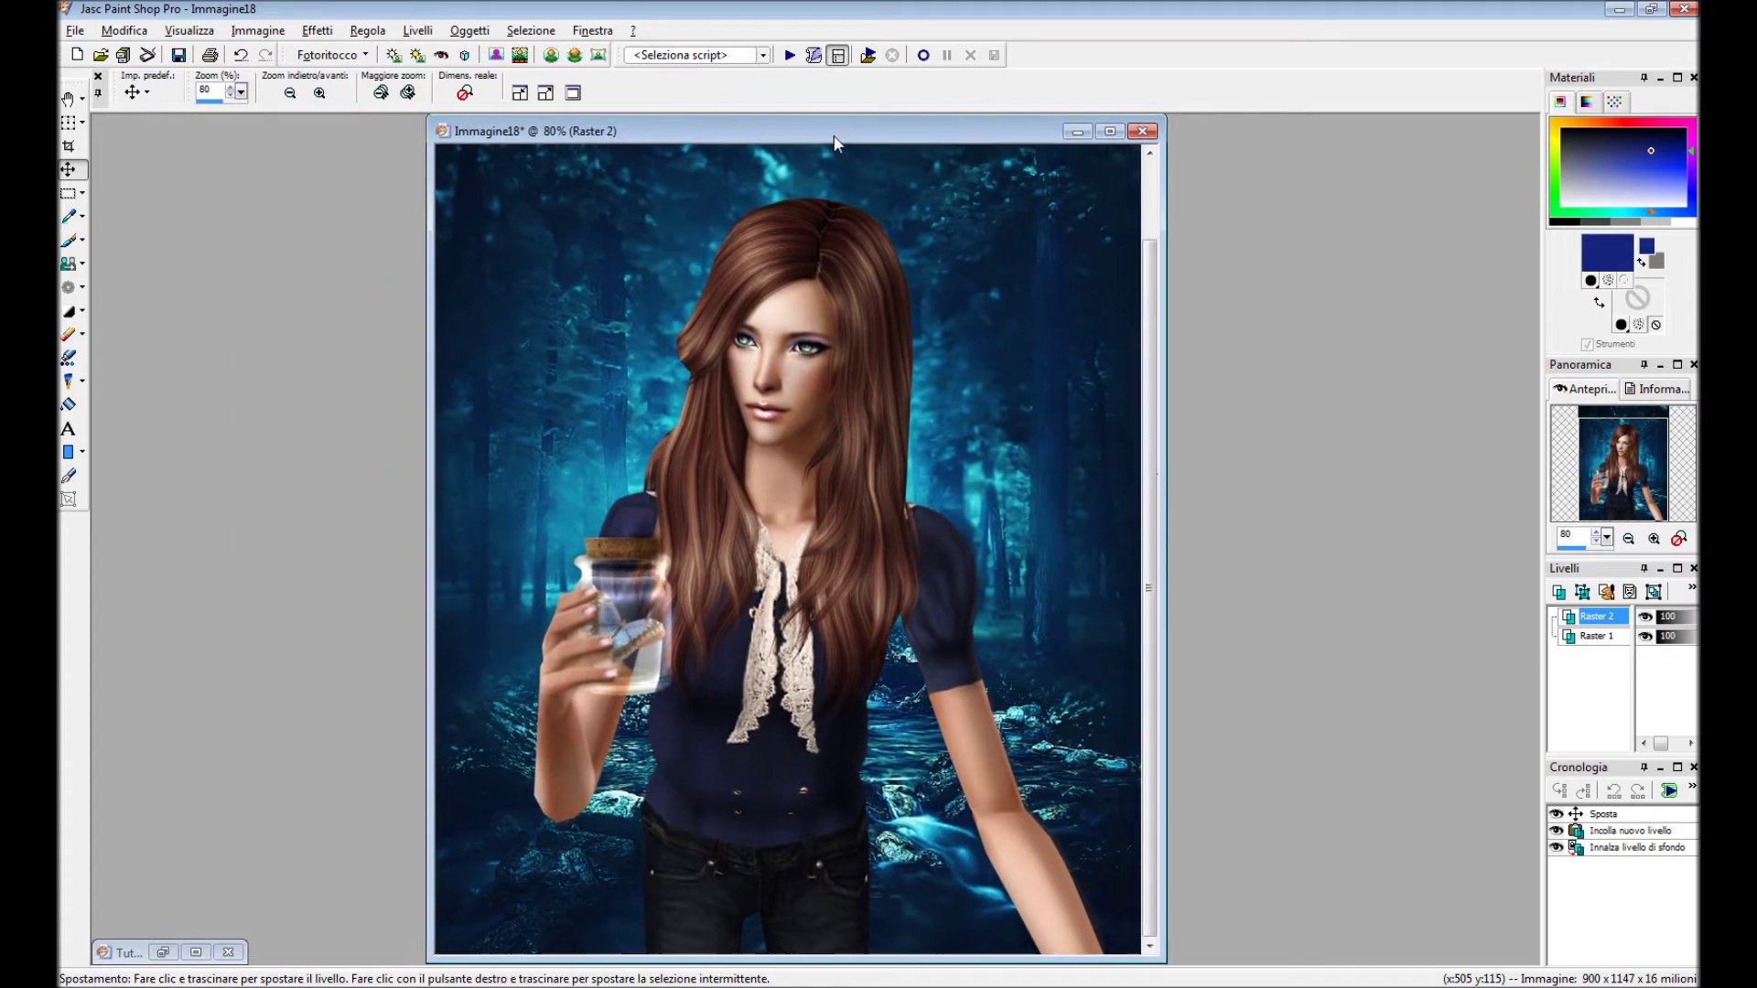
pyautogui.click(1597, 636)
pyautogui.click(316, 30)
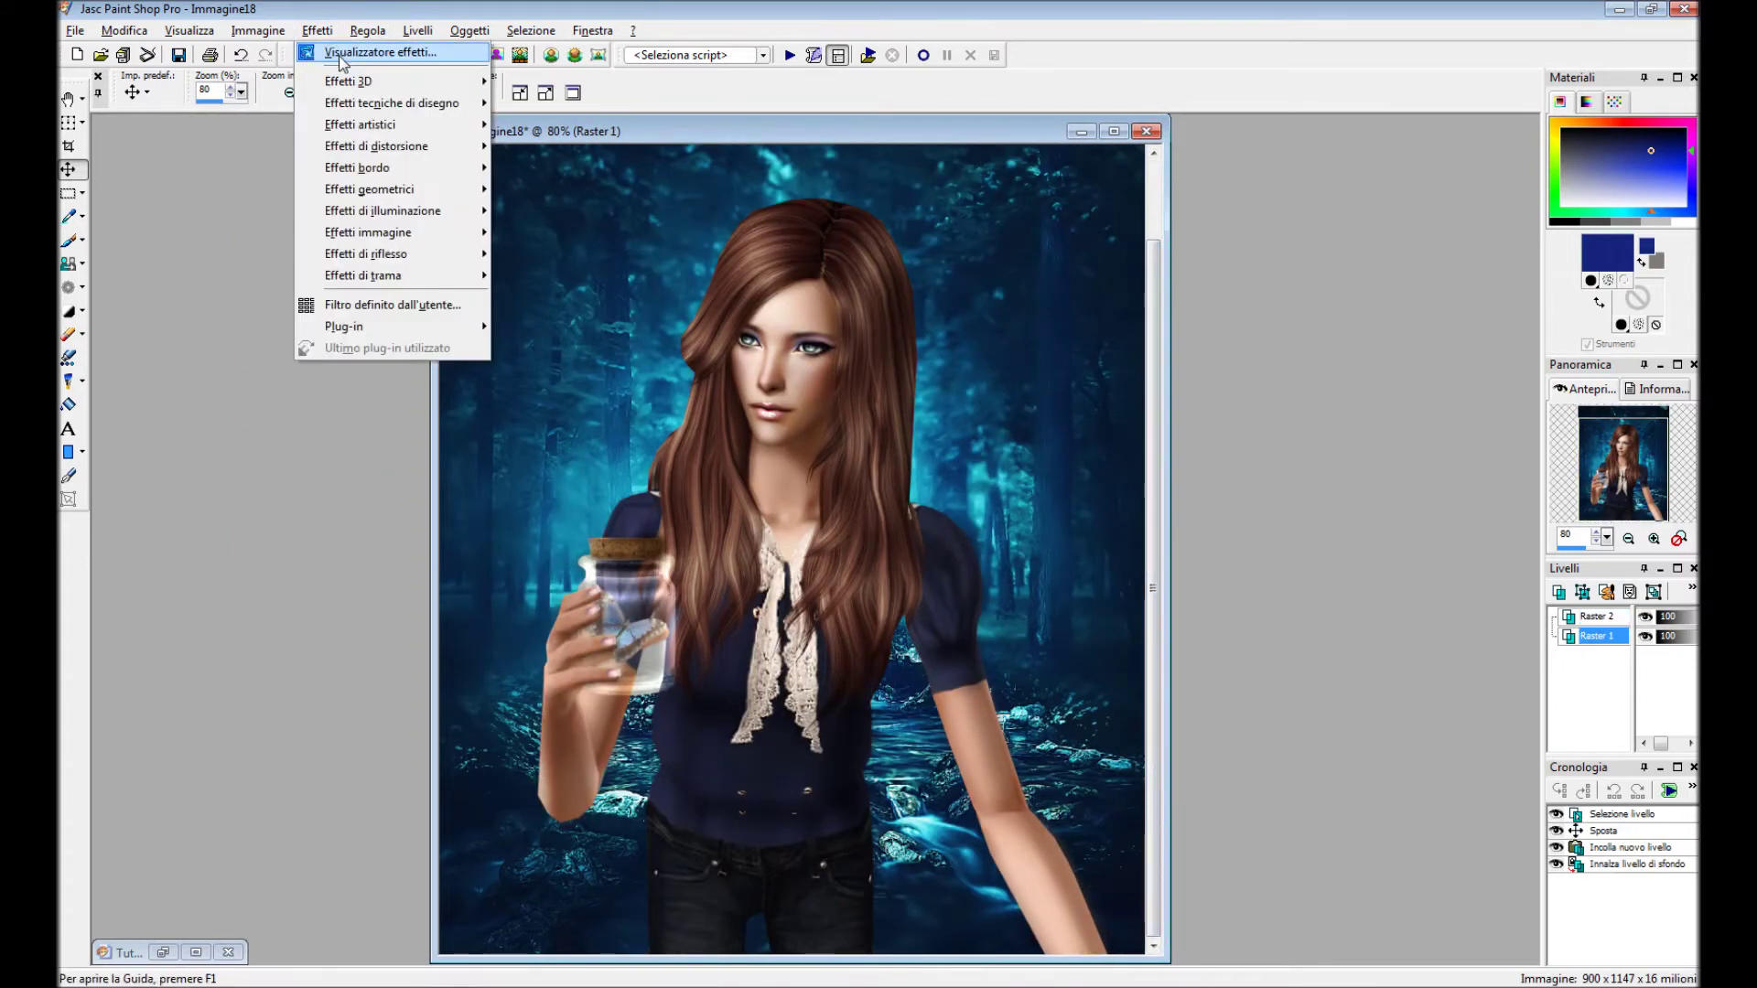
# Shift the forest background's colour balance midtones toward green.
pyautogui.click(385, 48)
pyautogui.click(1597, 264)
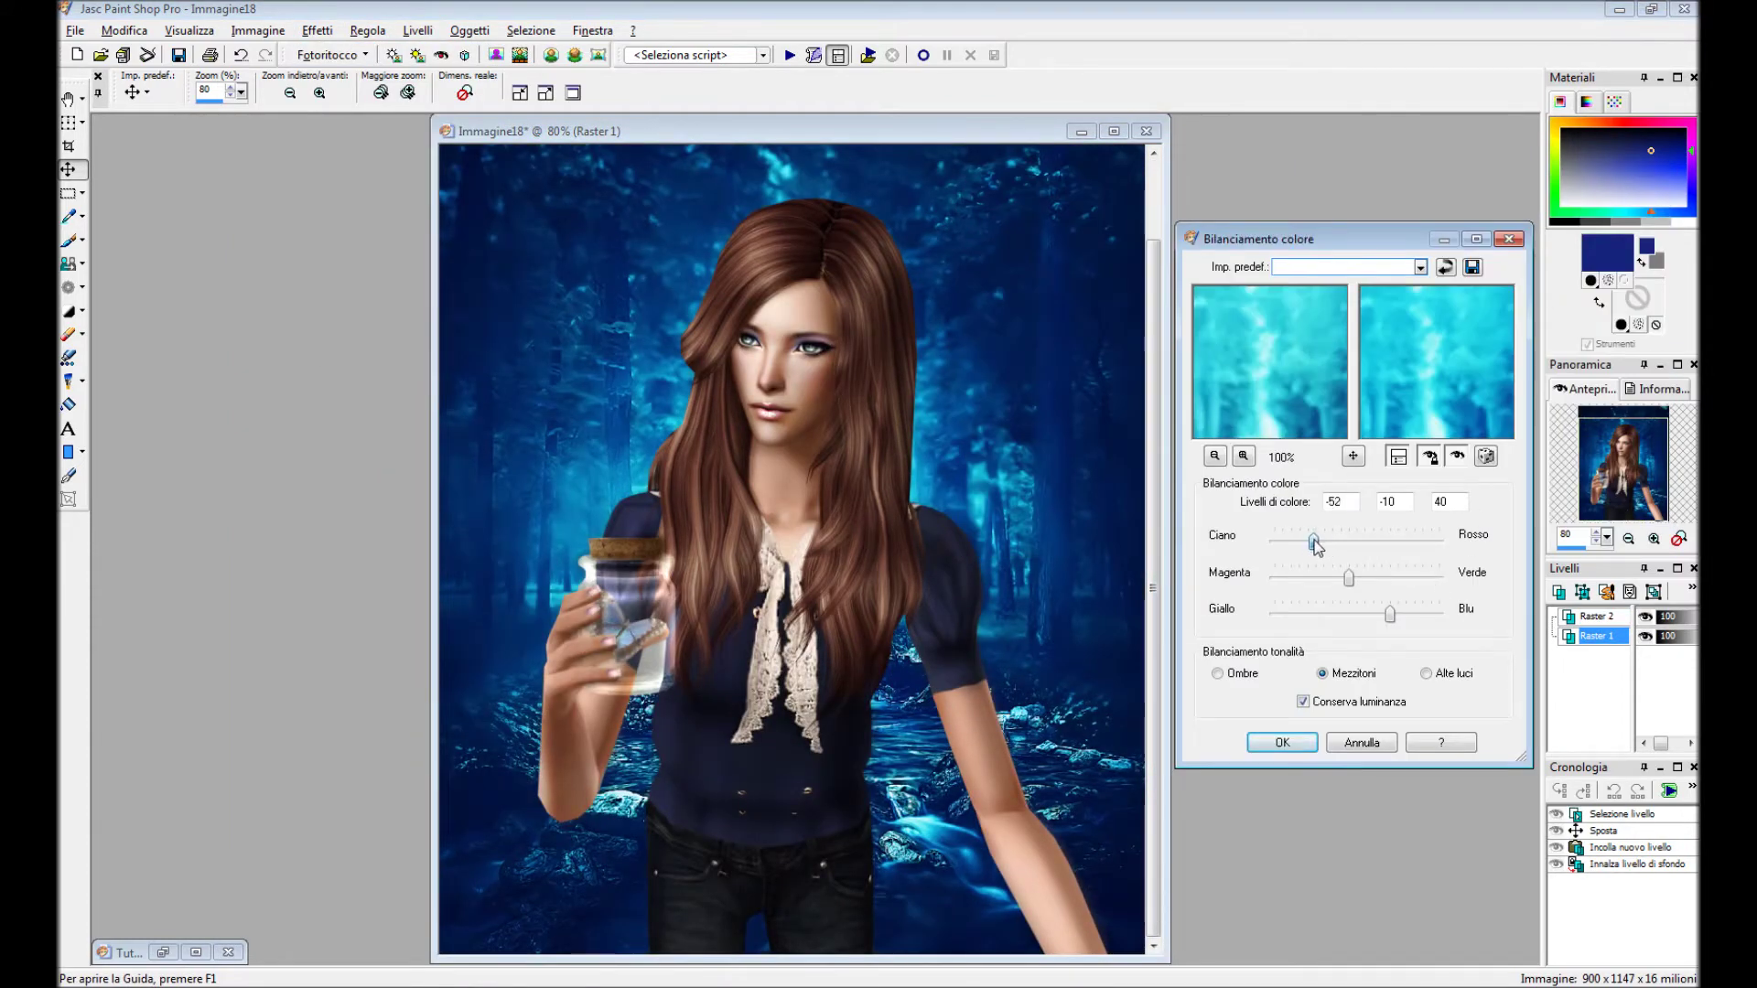
pyautogui.moveTo(1361, 579); pyautogui.dragTo(1370, 579)
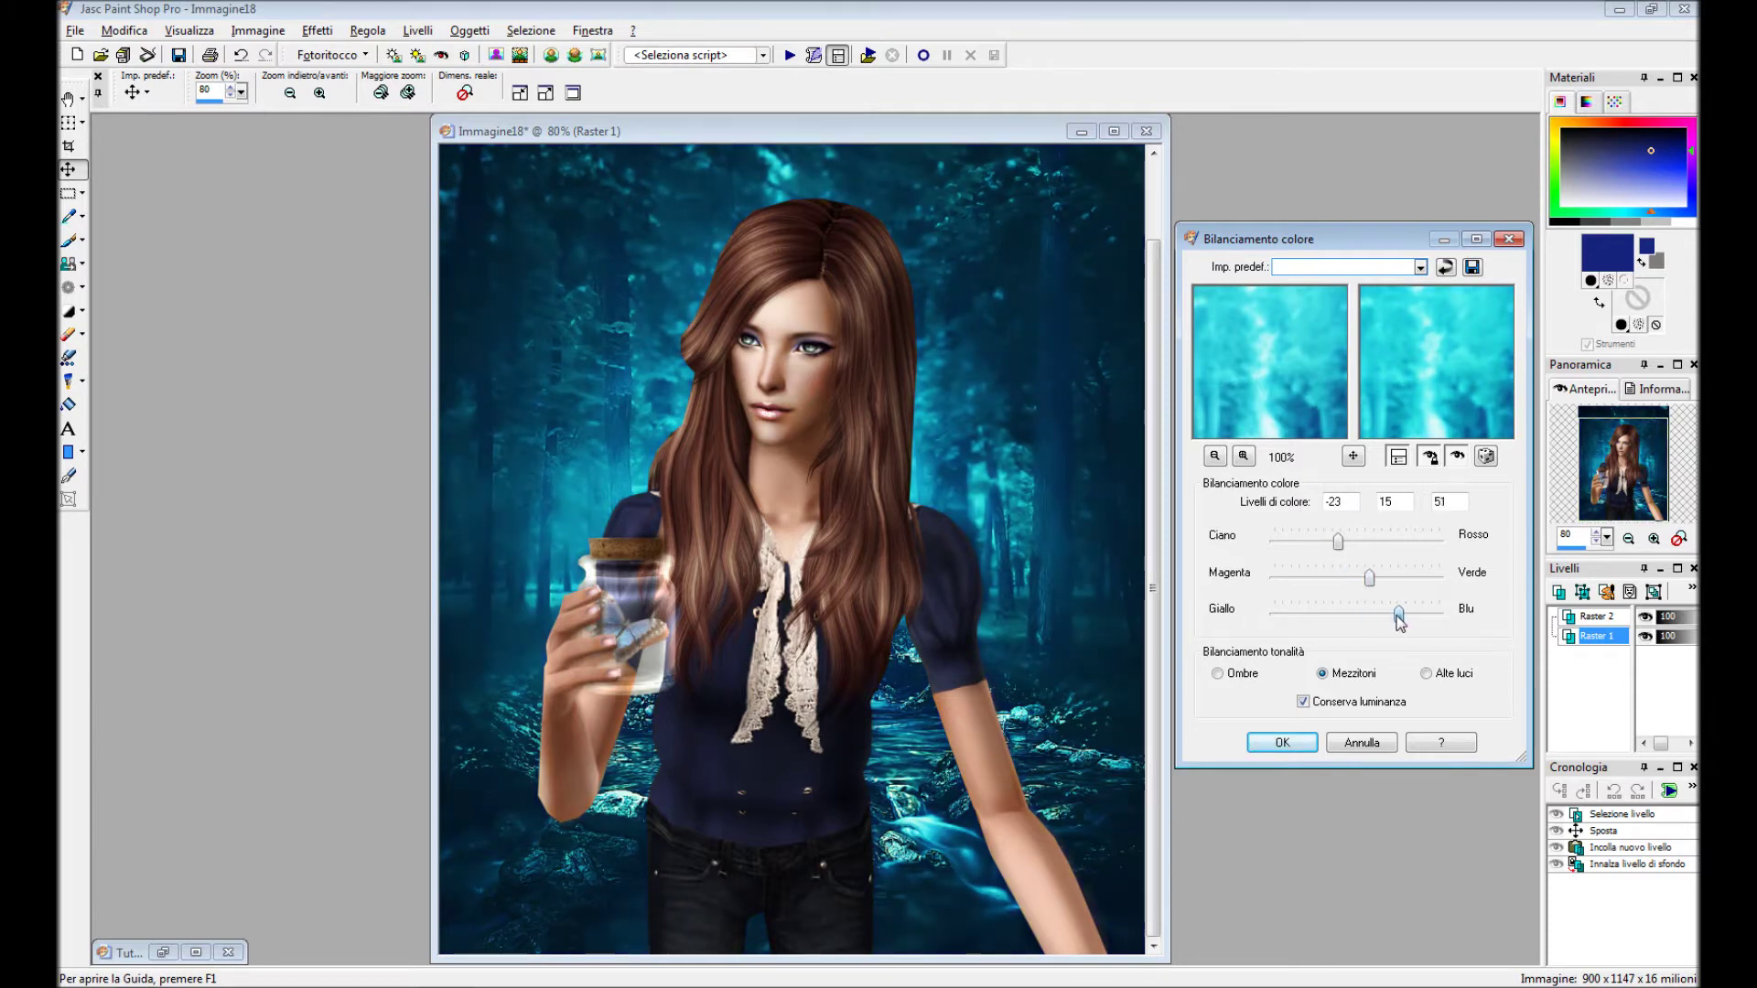
pyautogui.click(1282, 742)
# Sharpen the forest background layer with Nitidezza.
pyautogui.click(317, 31)
pyautogui.click(385, 48)
pyautogui.scroll(-1, 1032, 452)
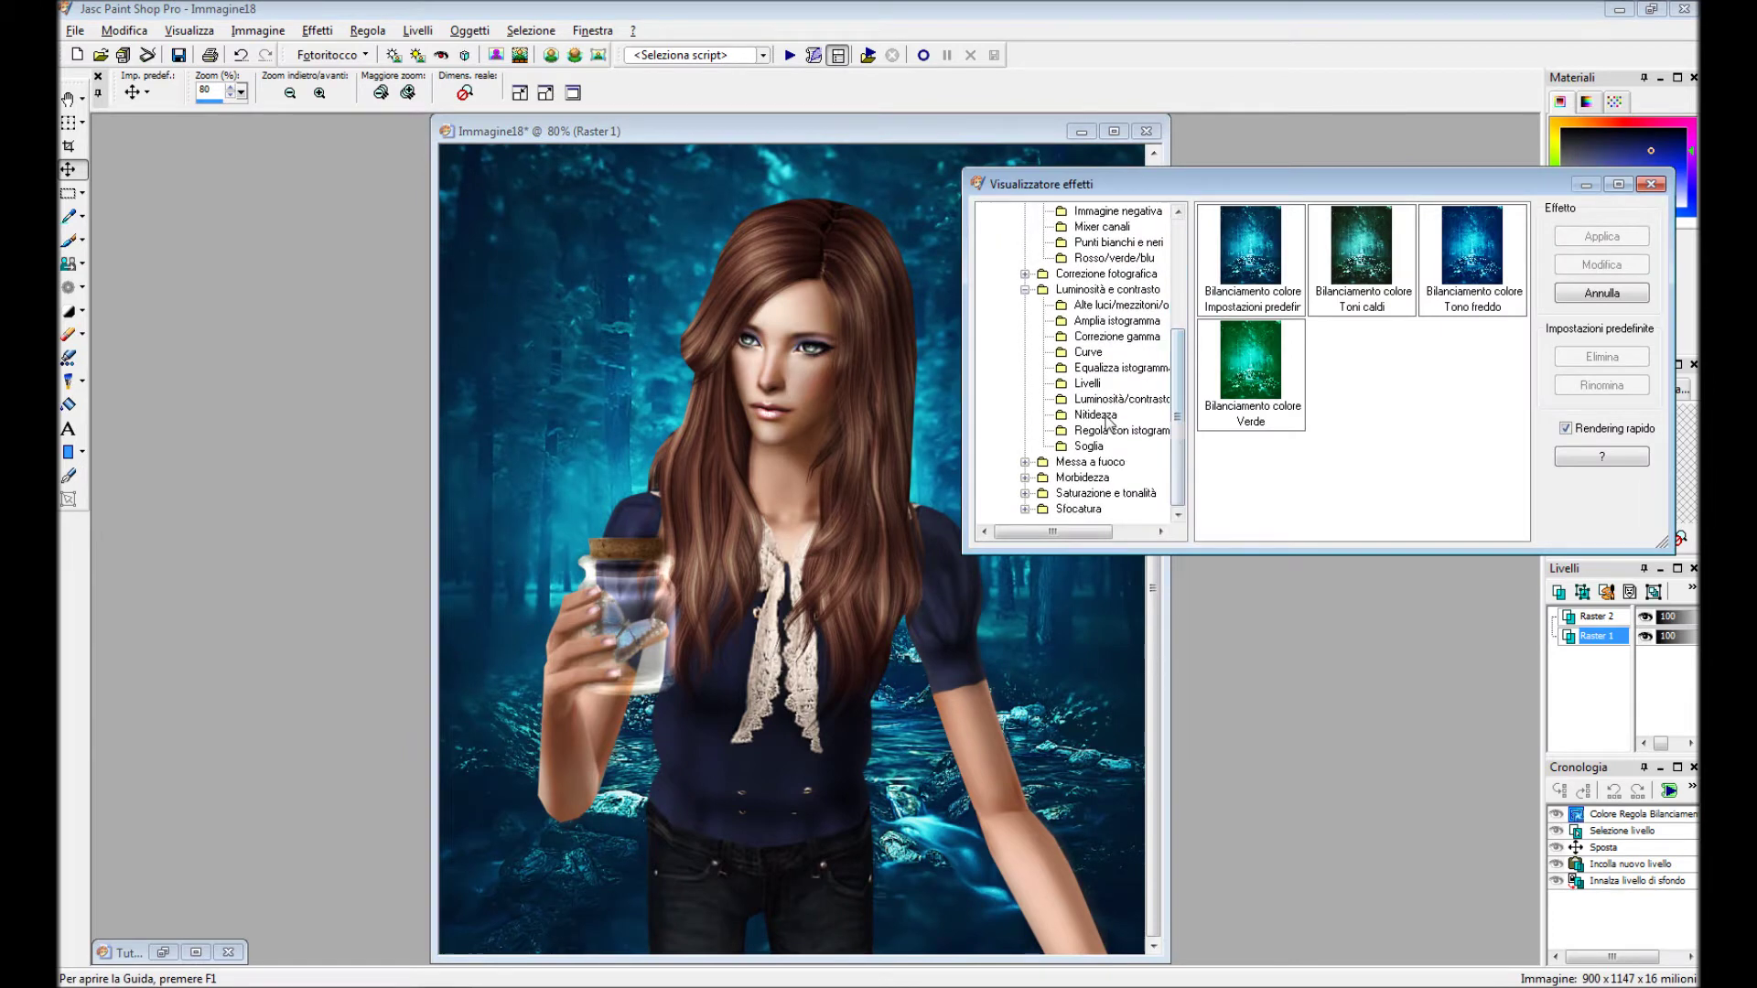
pyautogui.click(1093, 425)
pyautogui.doubleClick(1478, 275)
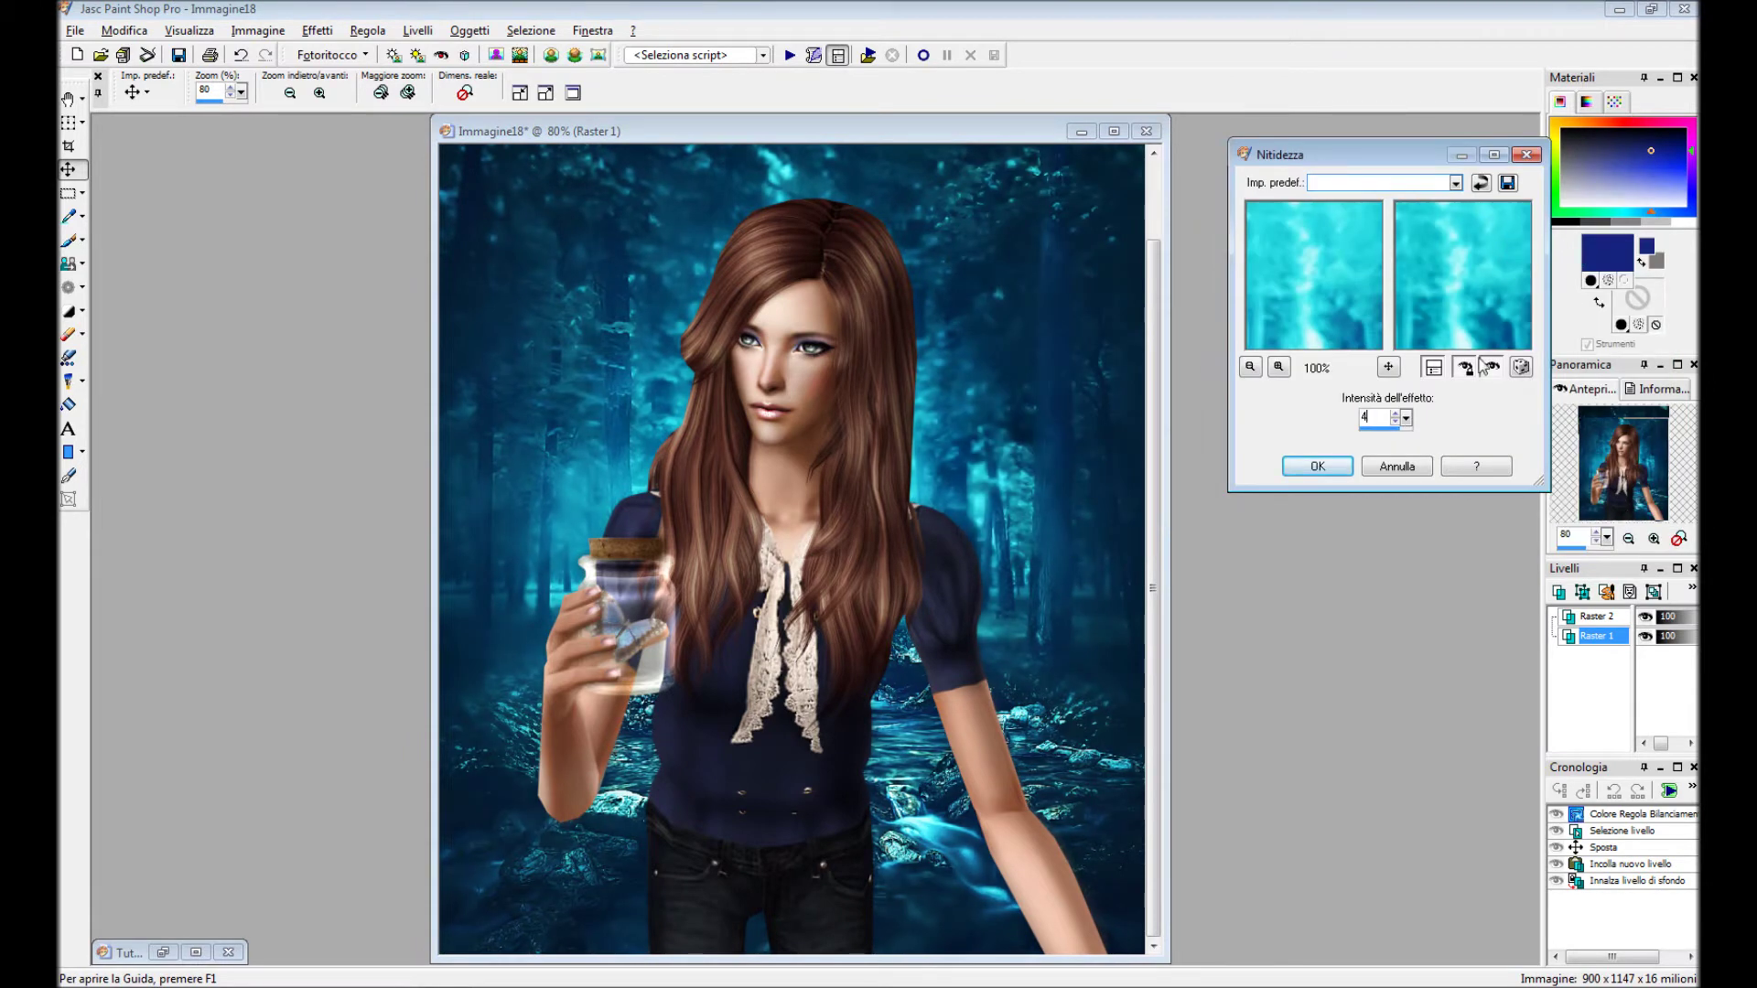
pyautogui.click(1316, 467)
# Apply digital camera noise removal to the forest background.
pyautogui.click(367, 30)
pyautogui.click(412, 75)
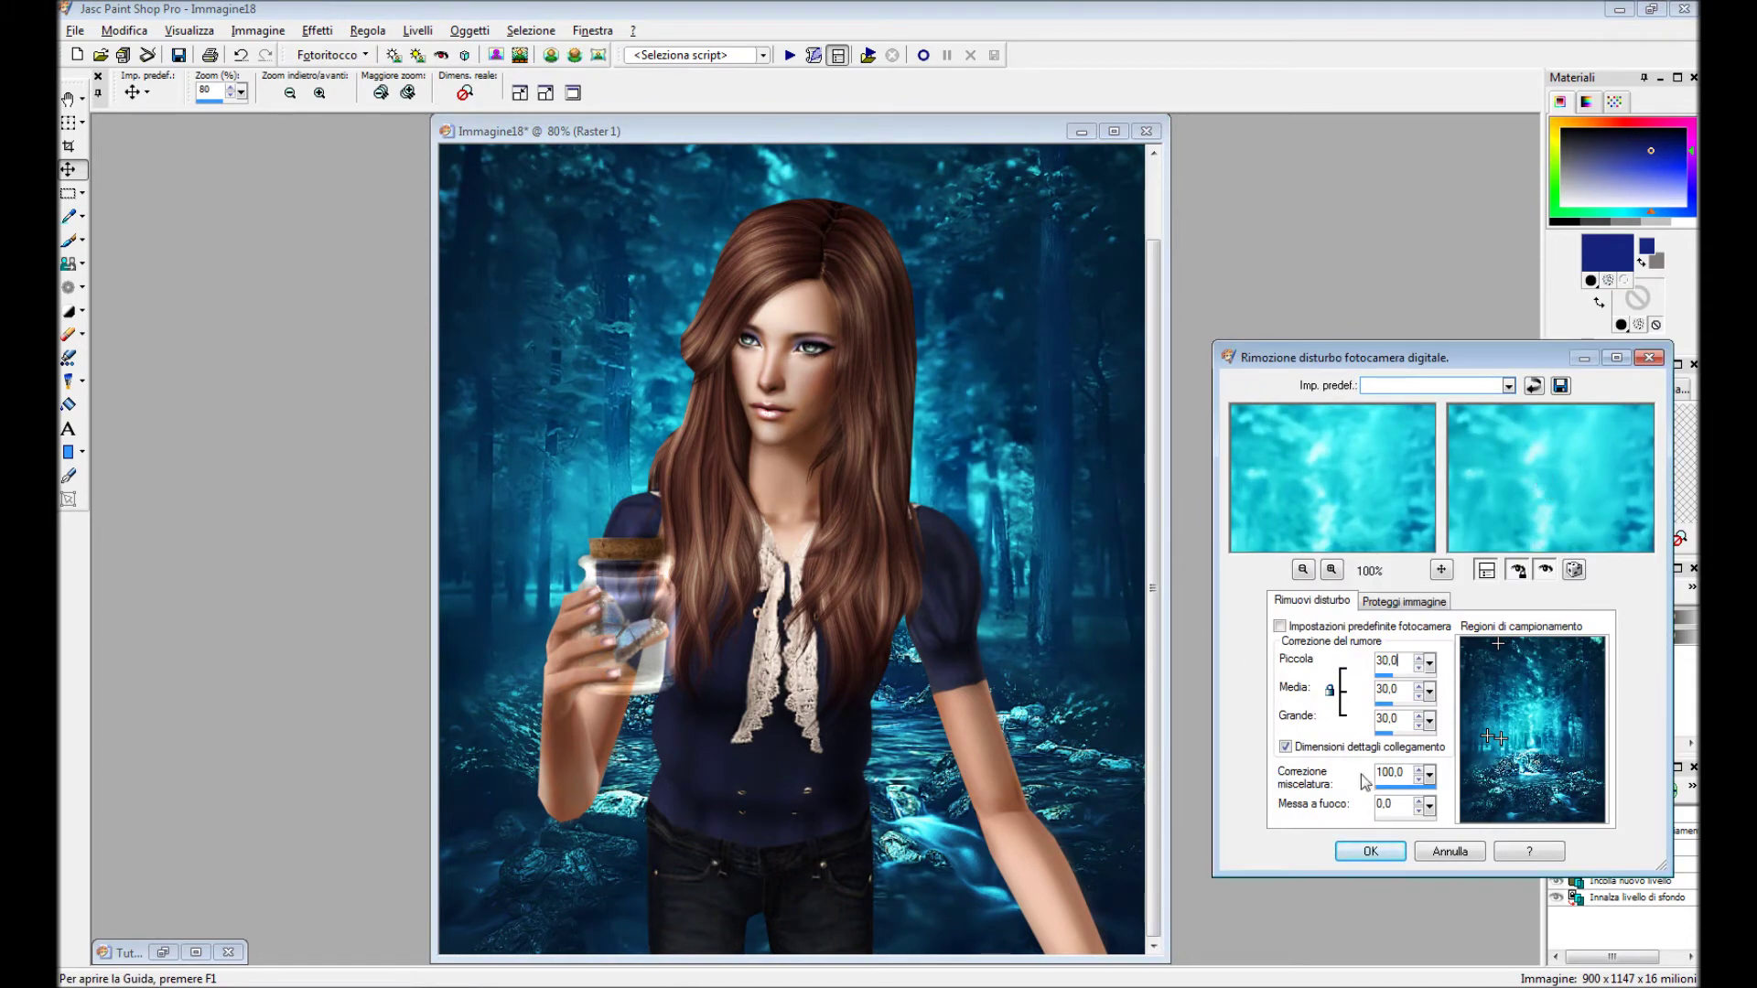
pyautogui.click(1371, 851)
# Select the woman's layer and set up the Clone Brush with a basic round preset.
pyautogui.click(1597, 616)
pyautogui.click(68, 263)
pyautogui.click(204, 88)
pyautogui.click(216, 154)
pyautogui.click(363, 473)
pyautogui.scroll(2, 582, 534)
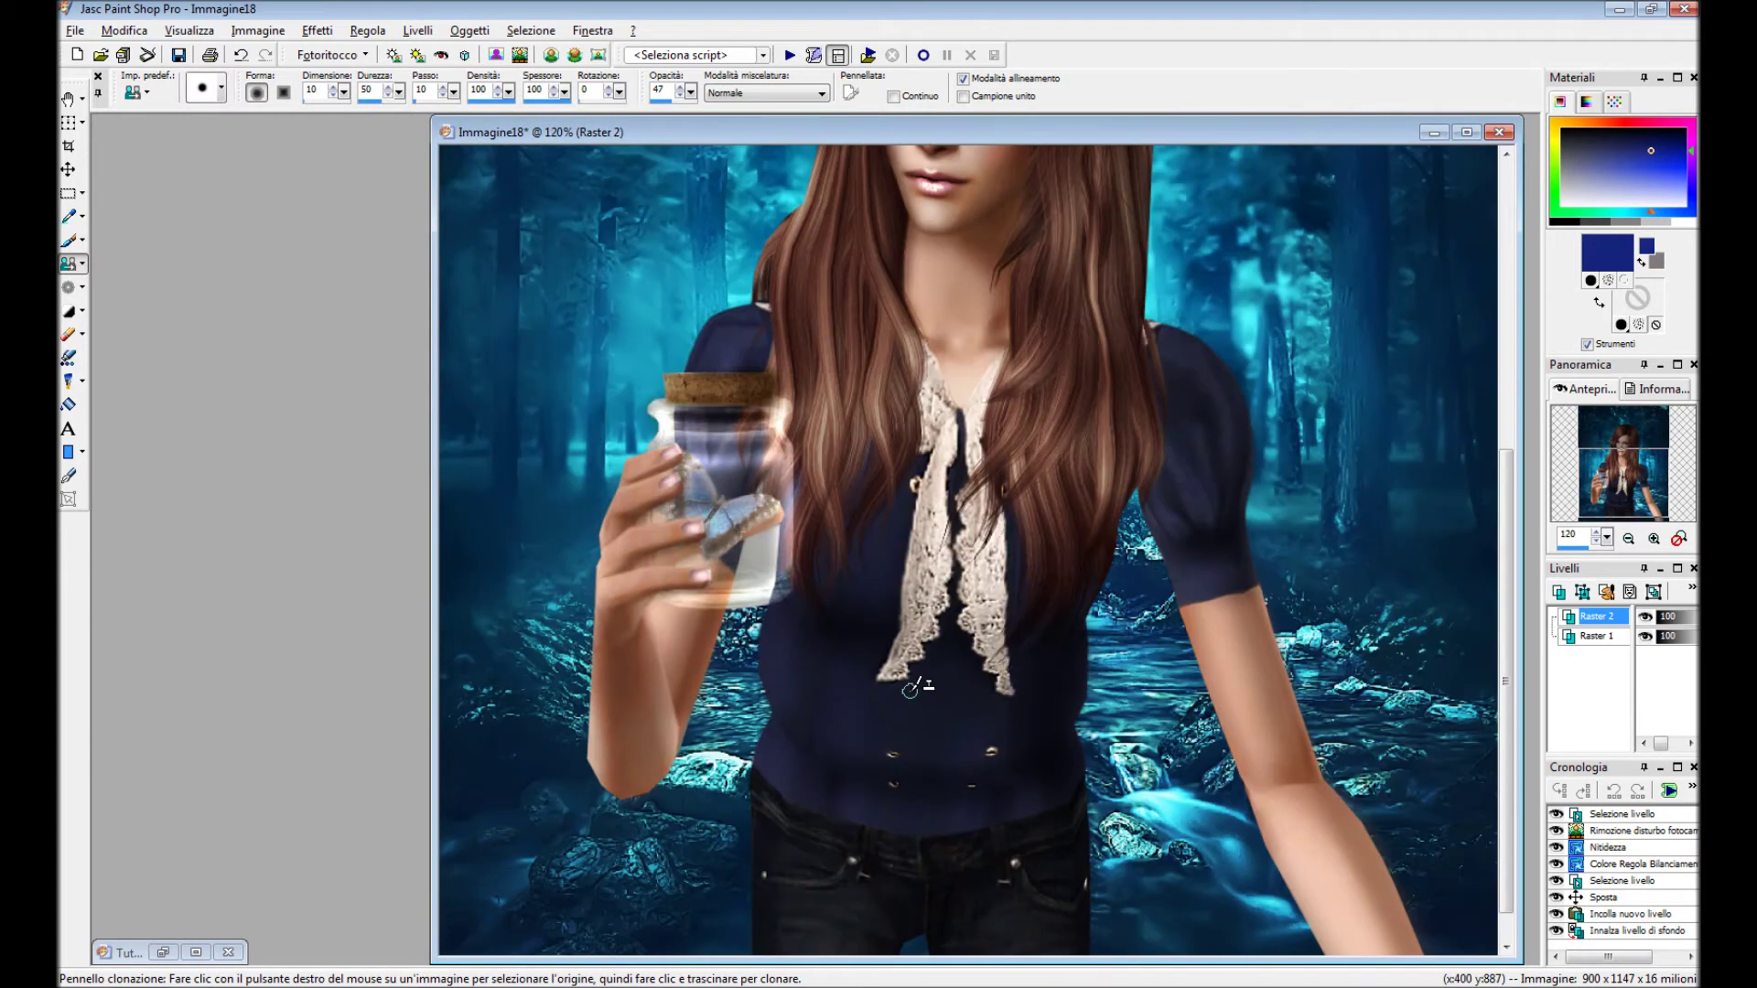
# Clone skin over the arm's edge using a small round brush.
pyautogui.scroll(1, 582, 534)
pyautogui.scroll(1, 582, 533)
pyautogui.scroll(2, 582, 533)
pyautogui.click(203, 88)
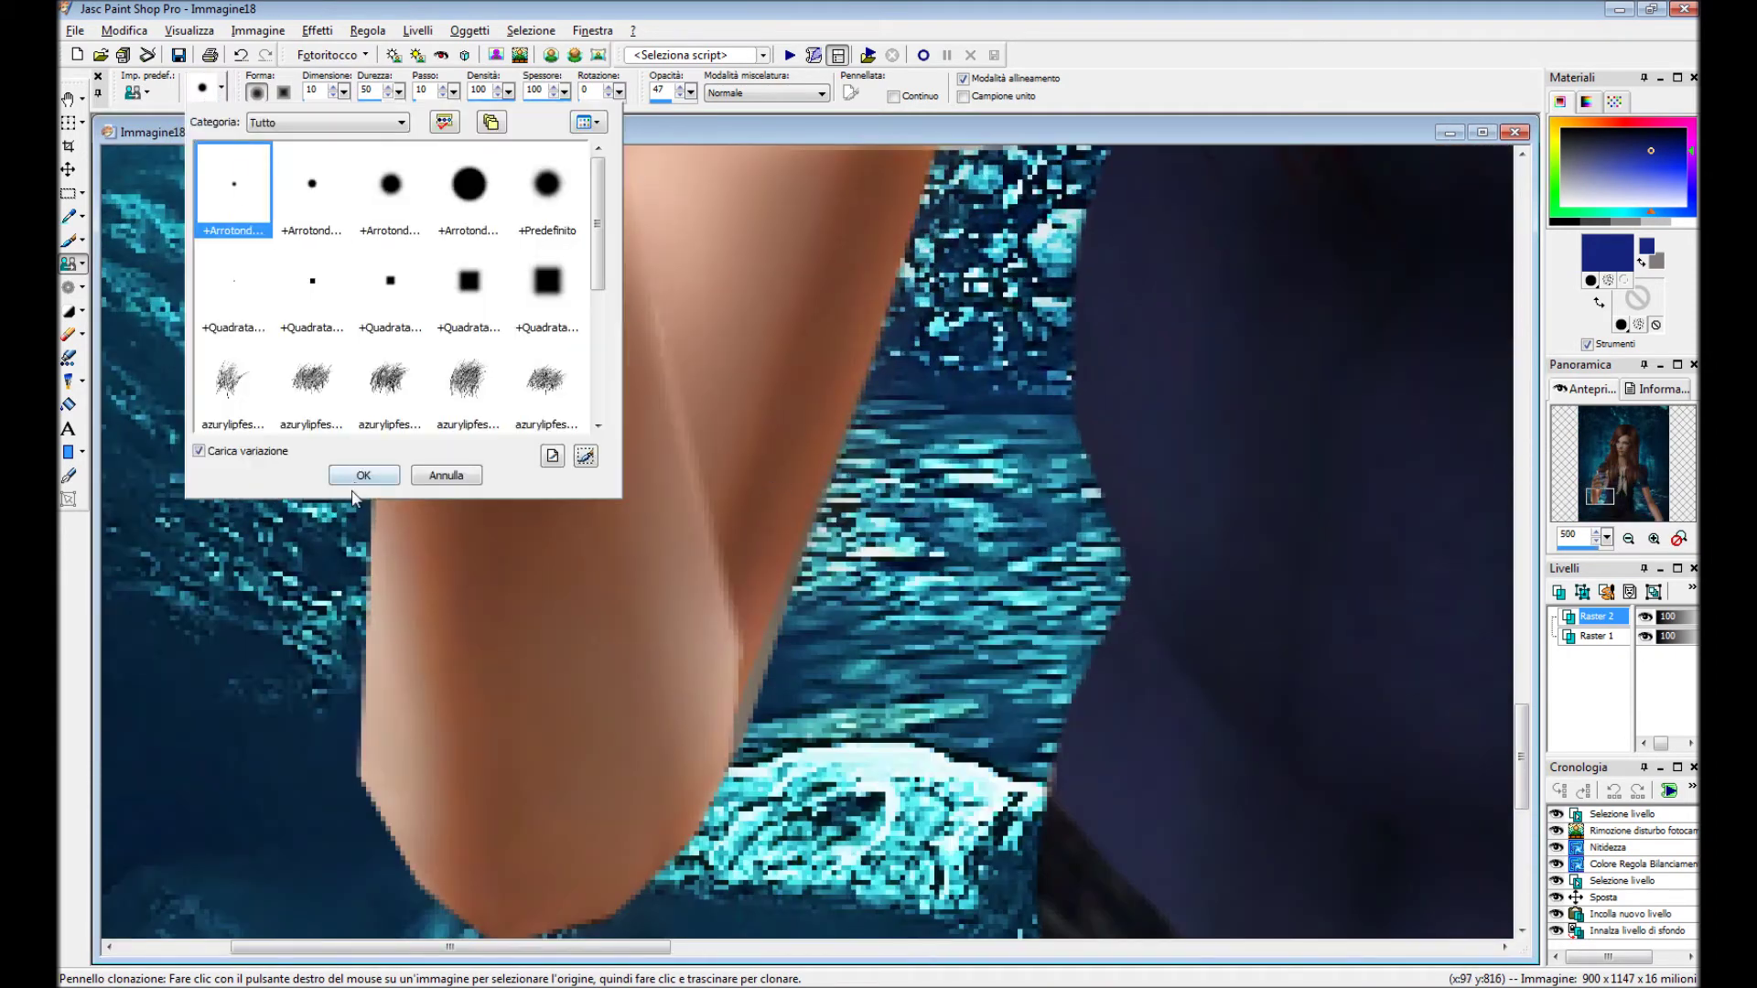
pyautogui.click(235, 176)
pyautogui.click(361, 470)
pyautogui.scroll(1, 828, 494)
pyautogui.click(817, 499)
pyautogui.scroll(1, 818, 498)
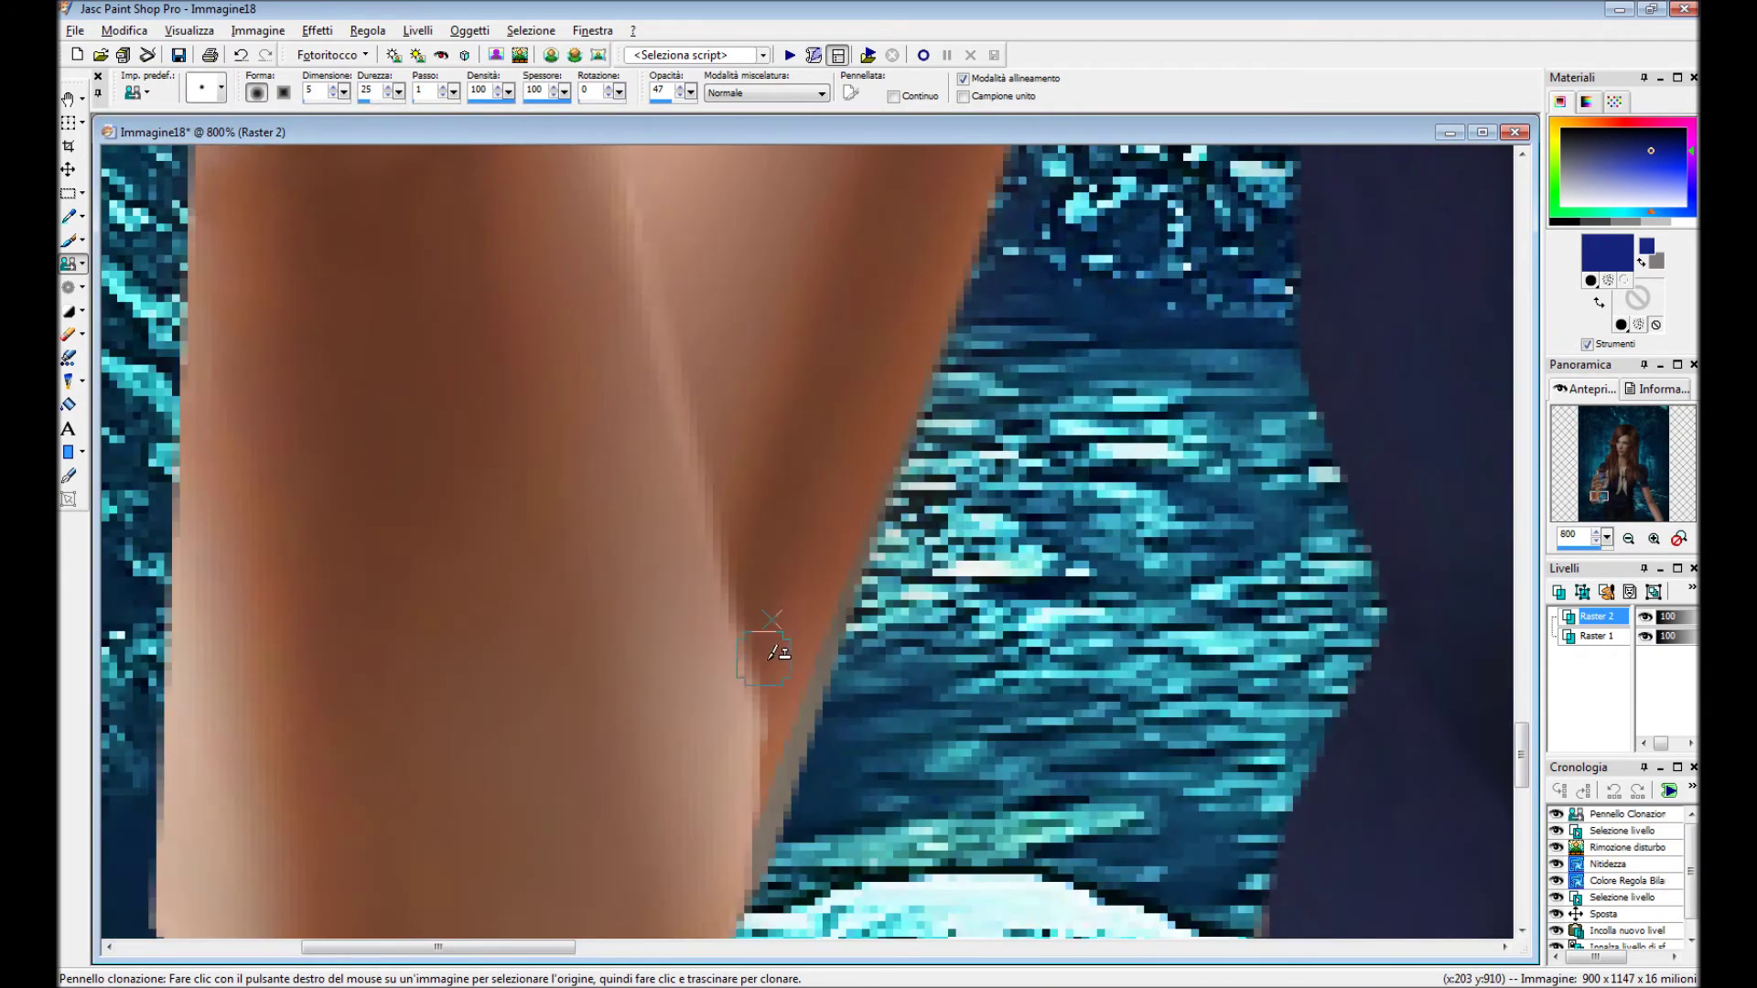
pyautogui.click(772, 632)
pyautogui.scroll(1, 859, 498)
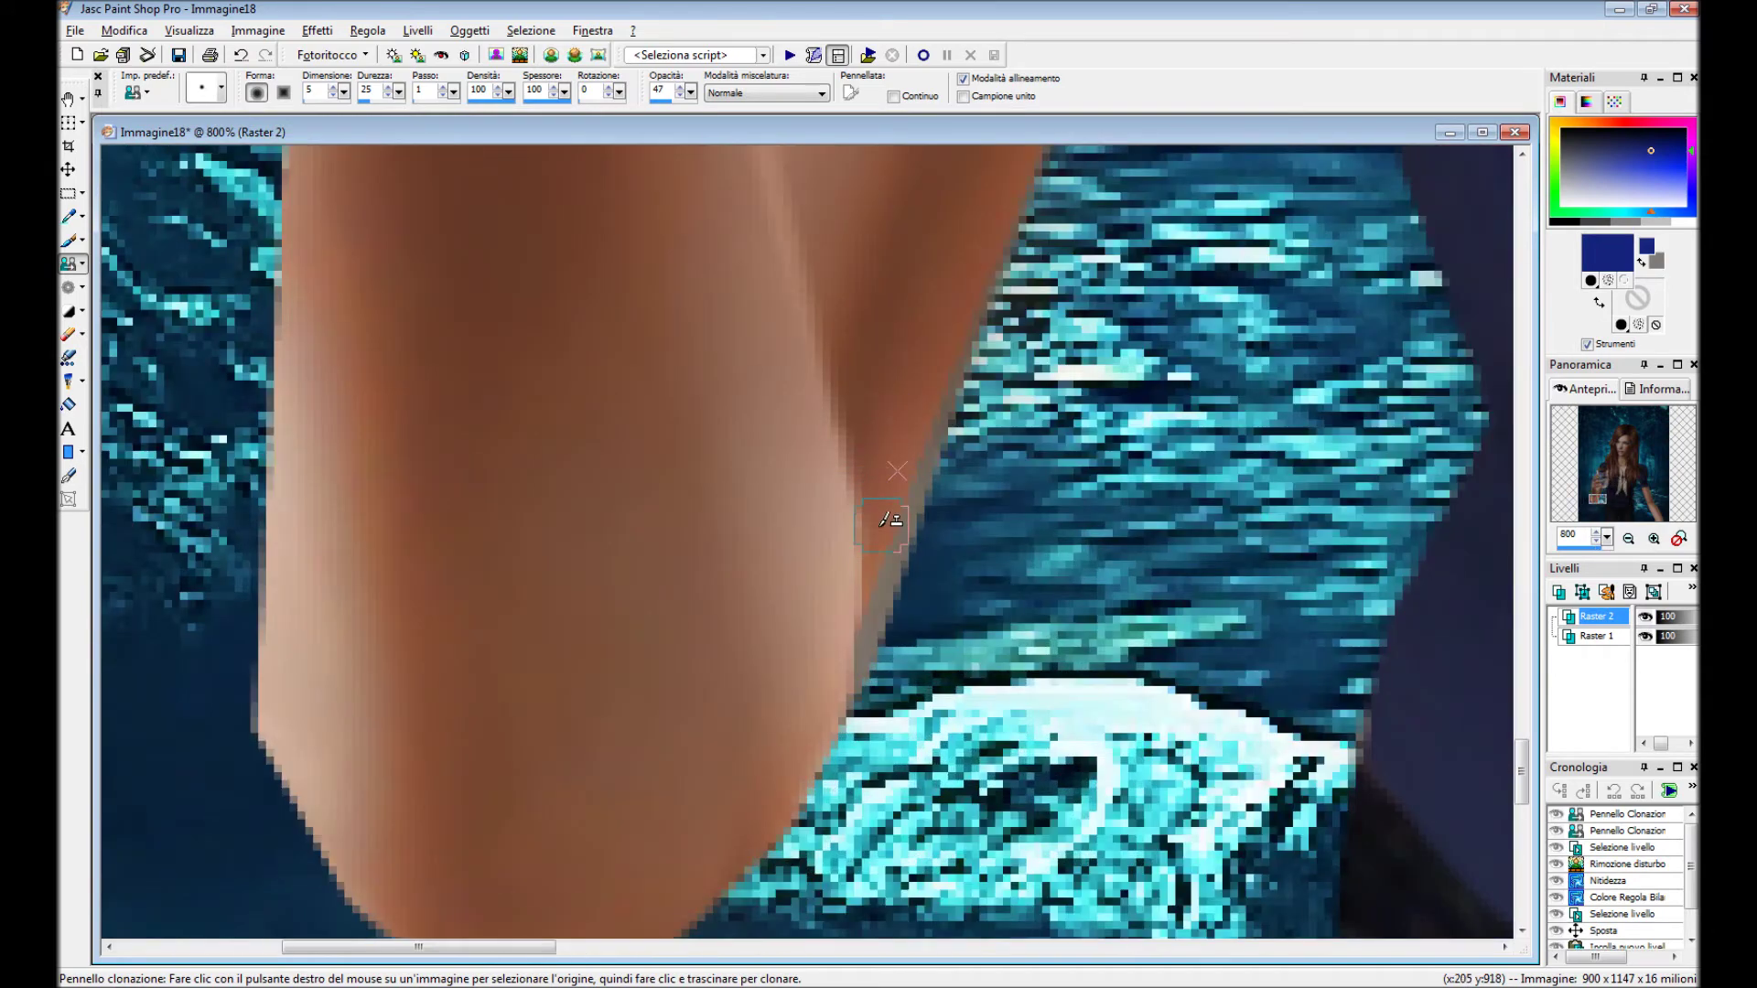
pyautogui.click(888, 531)
# Erase leftover background and halo along the sleeve edge.
pyautogui.scroll(-2, 916, 494)
pyautogui.scroll(-1, 942, 476)
pyautogui.press('x')
pyautogui.scroll(-1, 970, 458)
pyautogui.scroll(-2, 991, 439)
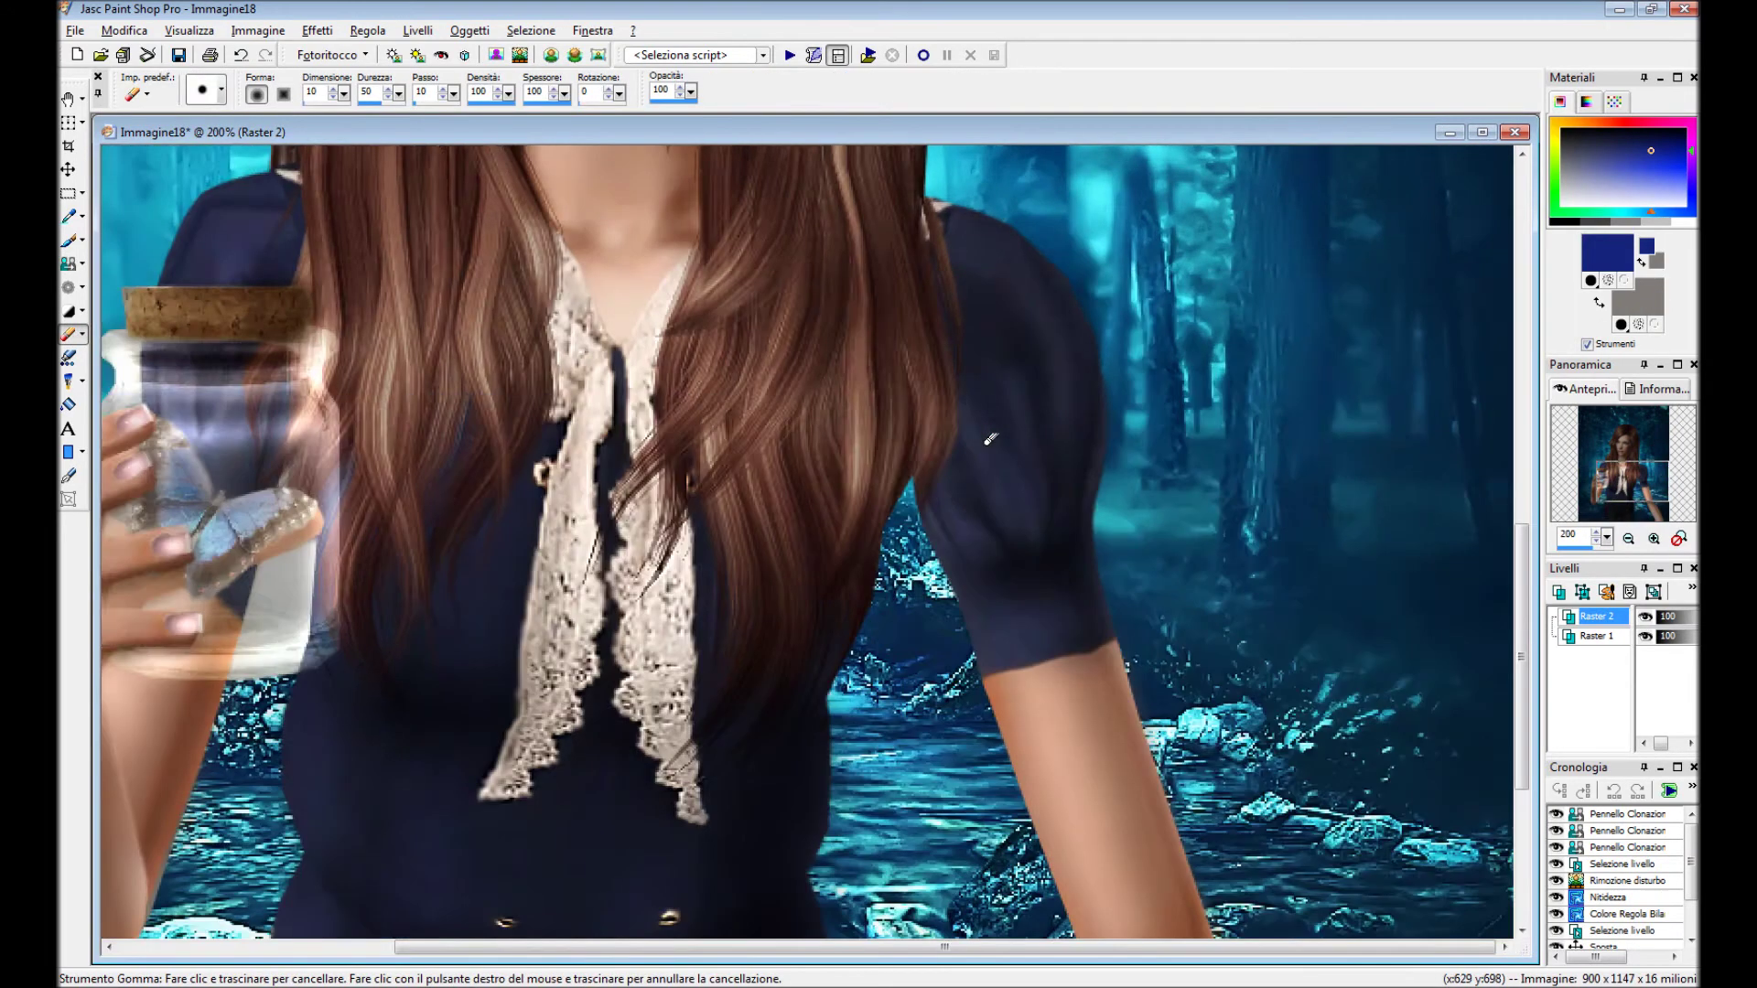
pyautogui.scroll(2, 990, 439)
pyautogui.click(781, 686)
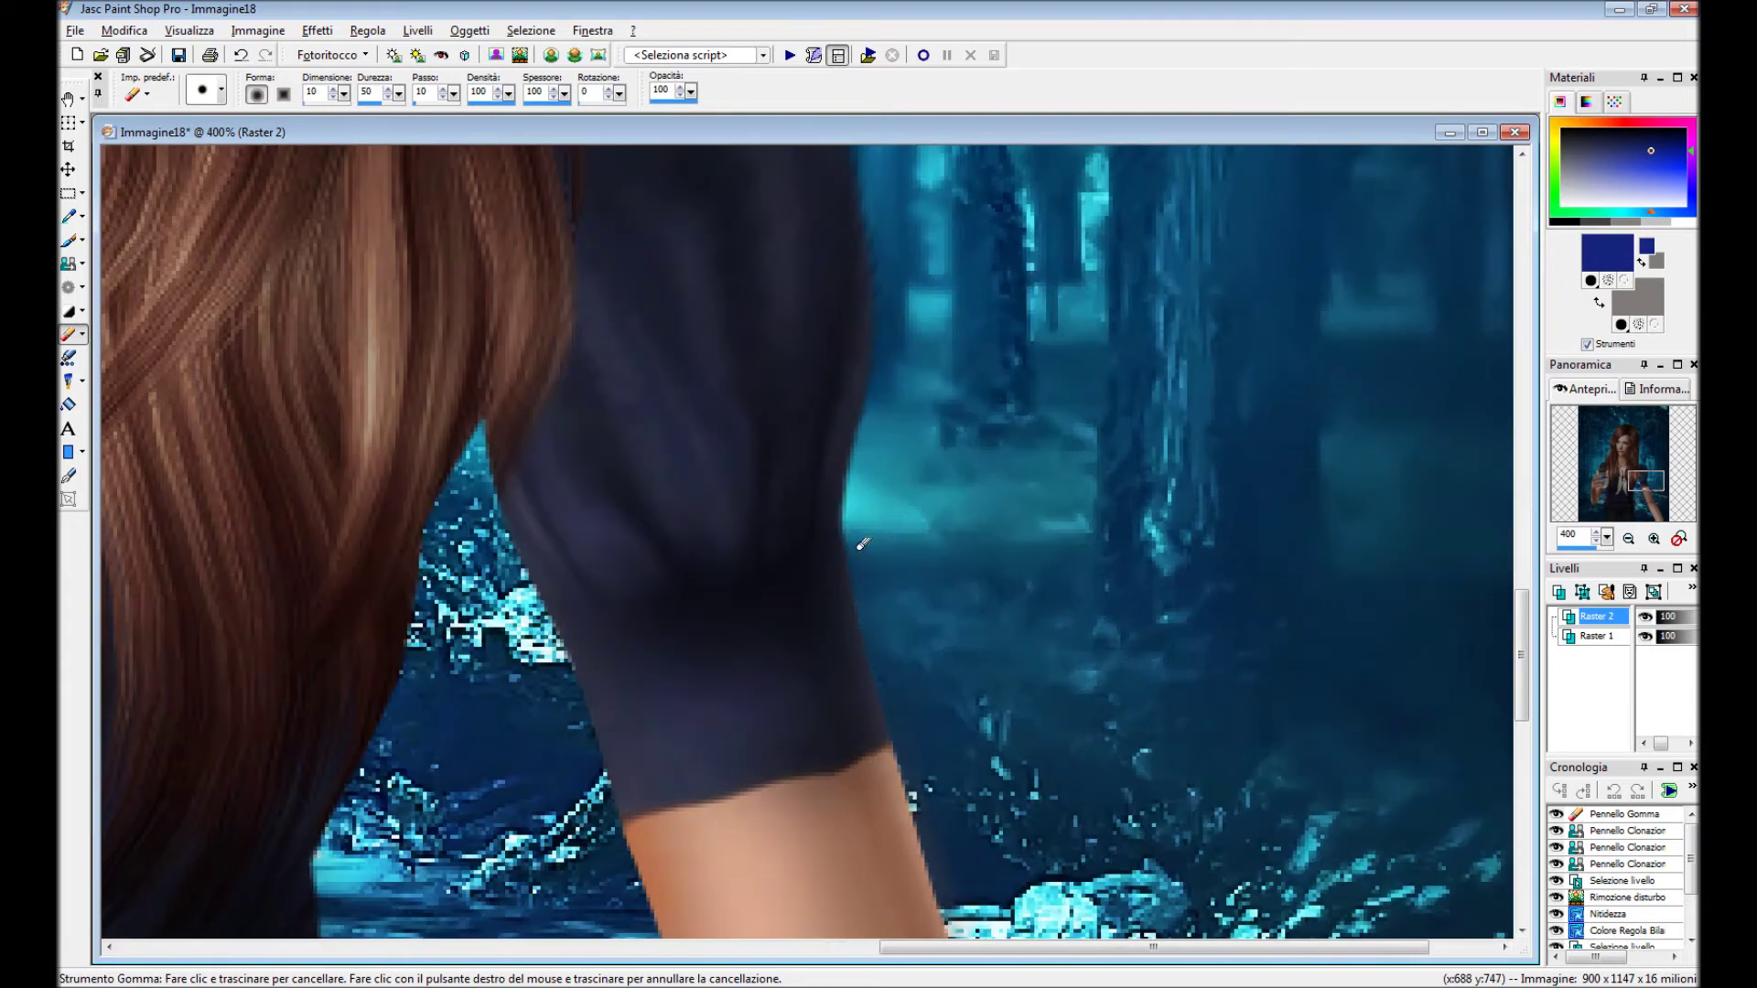
pyautogui.click(881, 589)
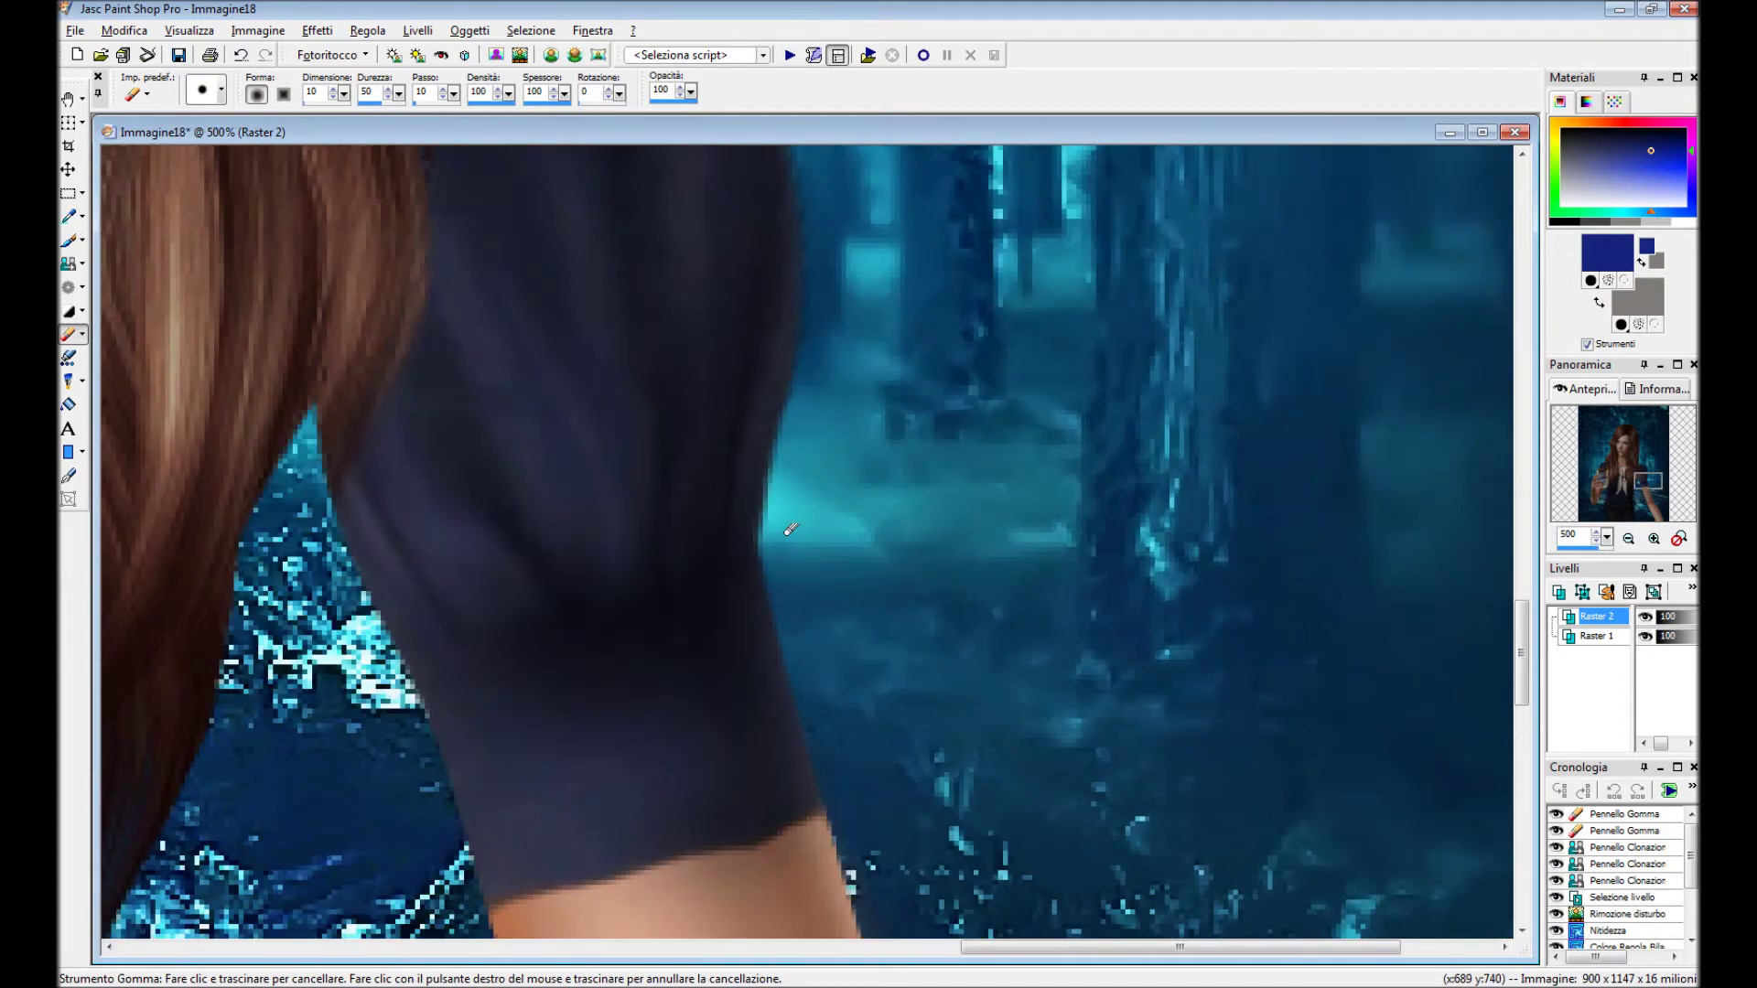
pyautogui.click(792, 479)
# Erase fringe along the shoulder's outer edge.
pyautogui.scroll(1, 839, 368)
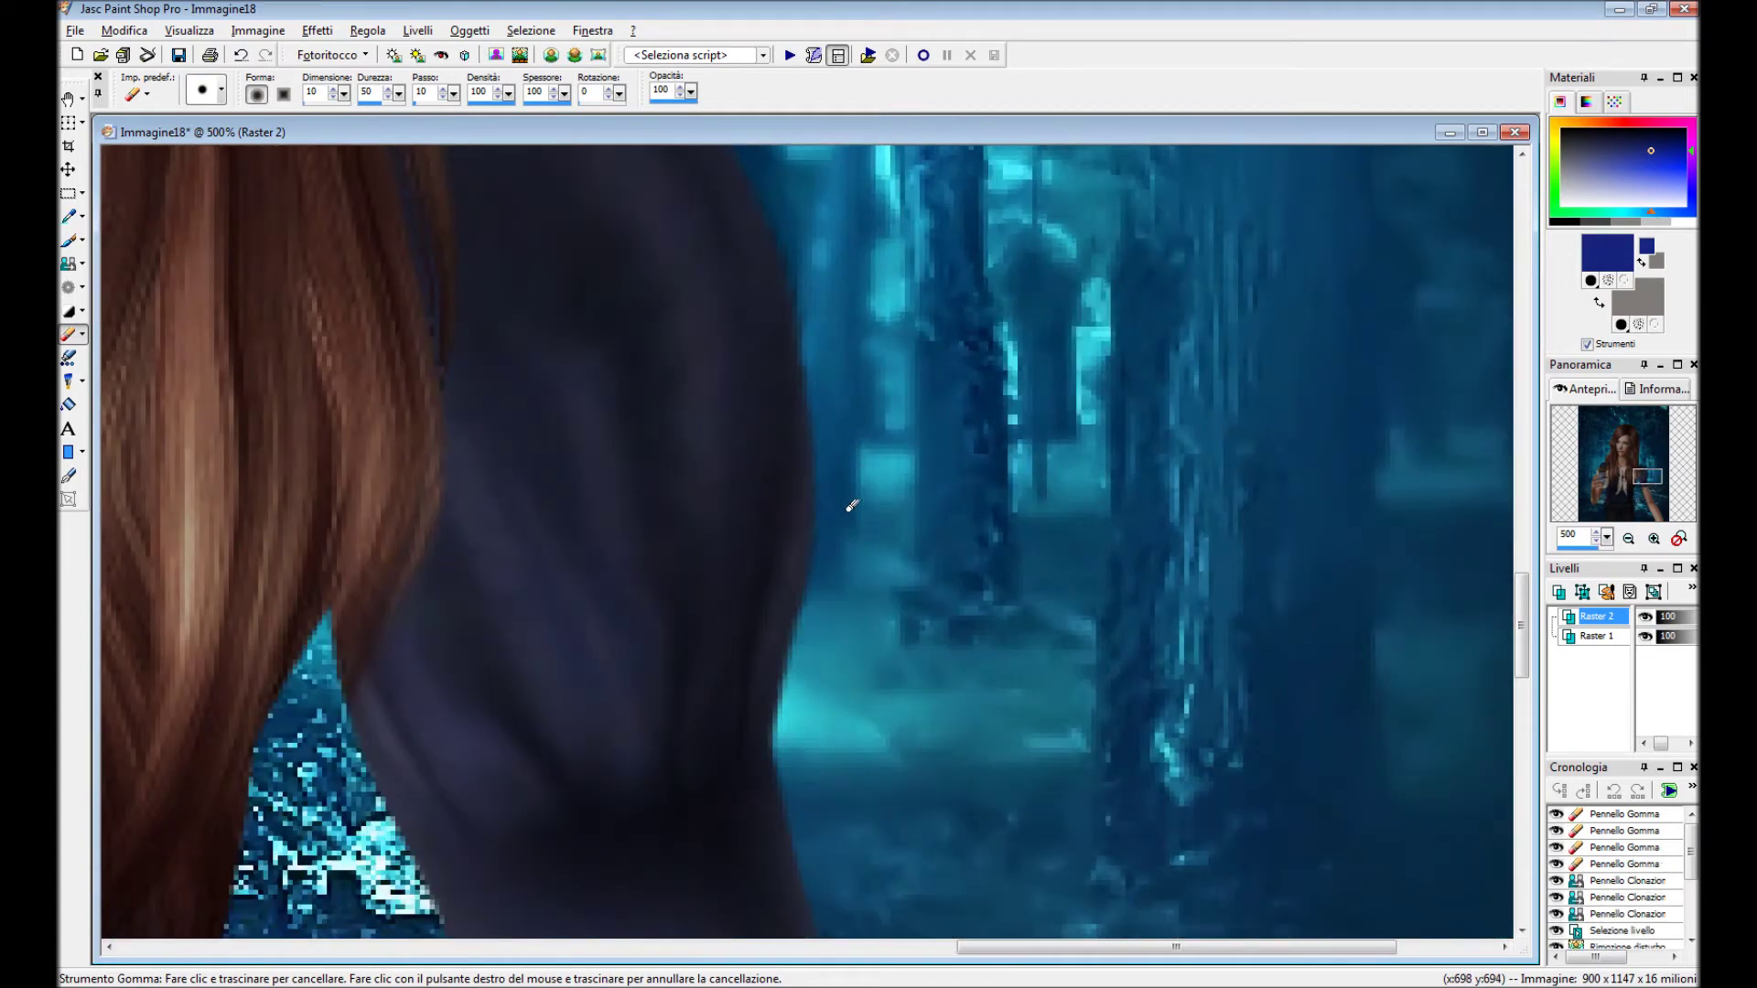
pyautogui.scroll(-3, 884, 533)
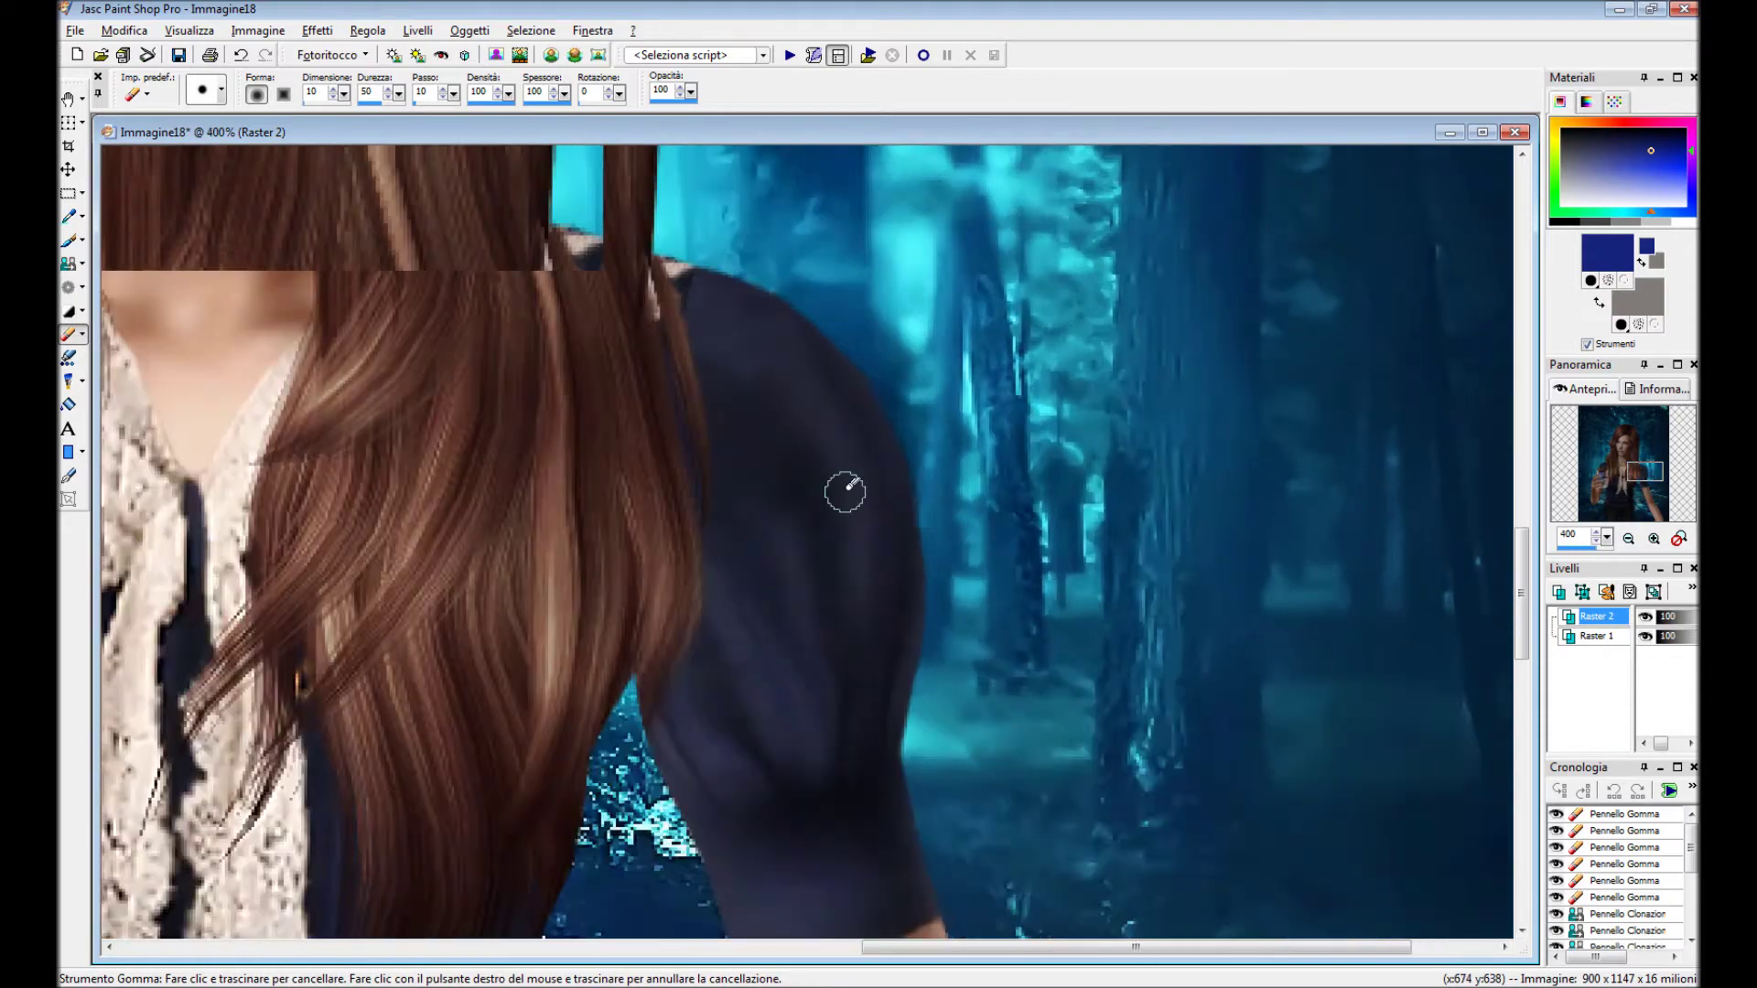
pyautogui.scroll(3, 925, 502)
pyautogui.click(812, 361)
# Erase the light halo along the arm's edge.
pyautogui.scroll(1, 796, 412)
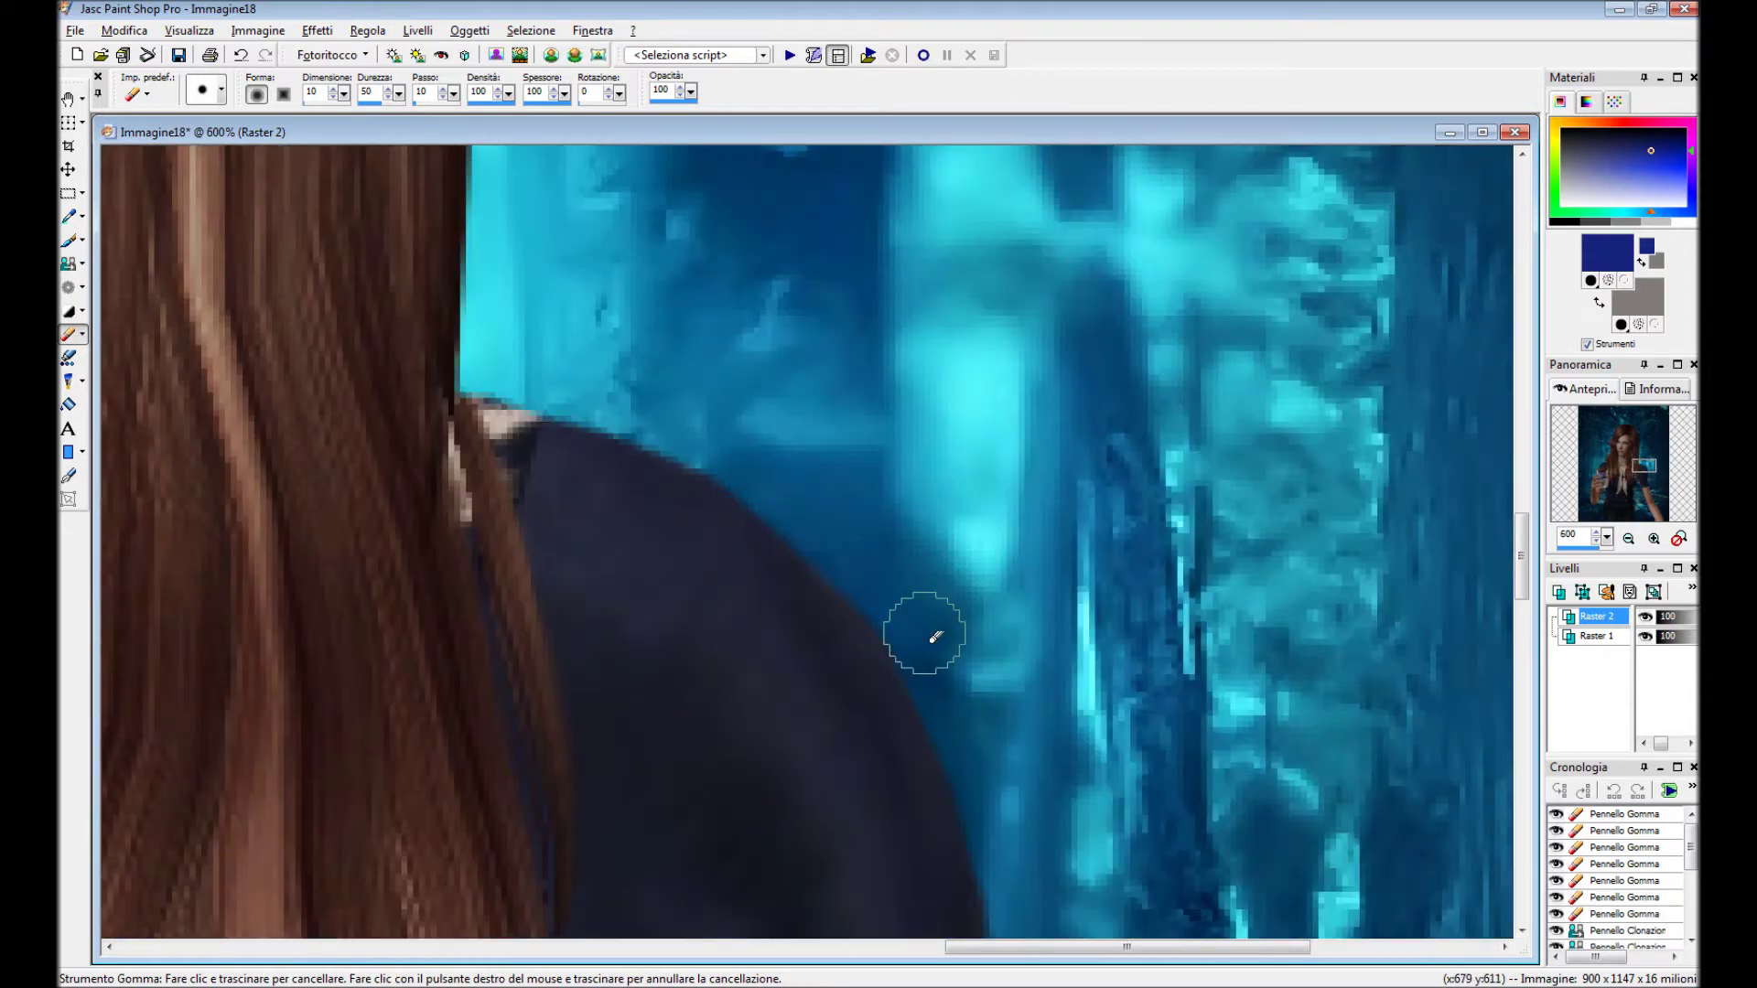
pyautogui.scroll(-3, 595, 412)
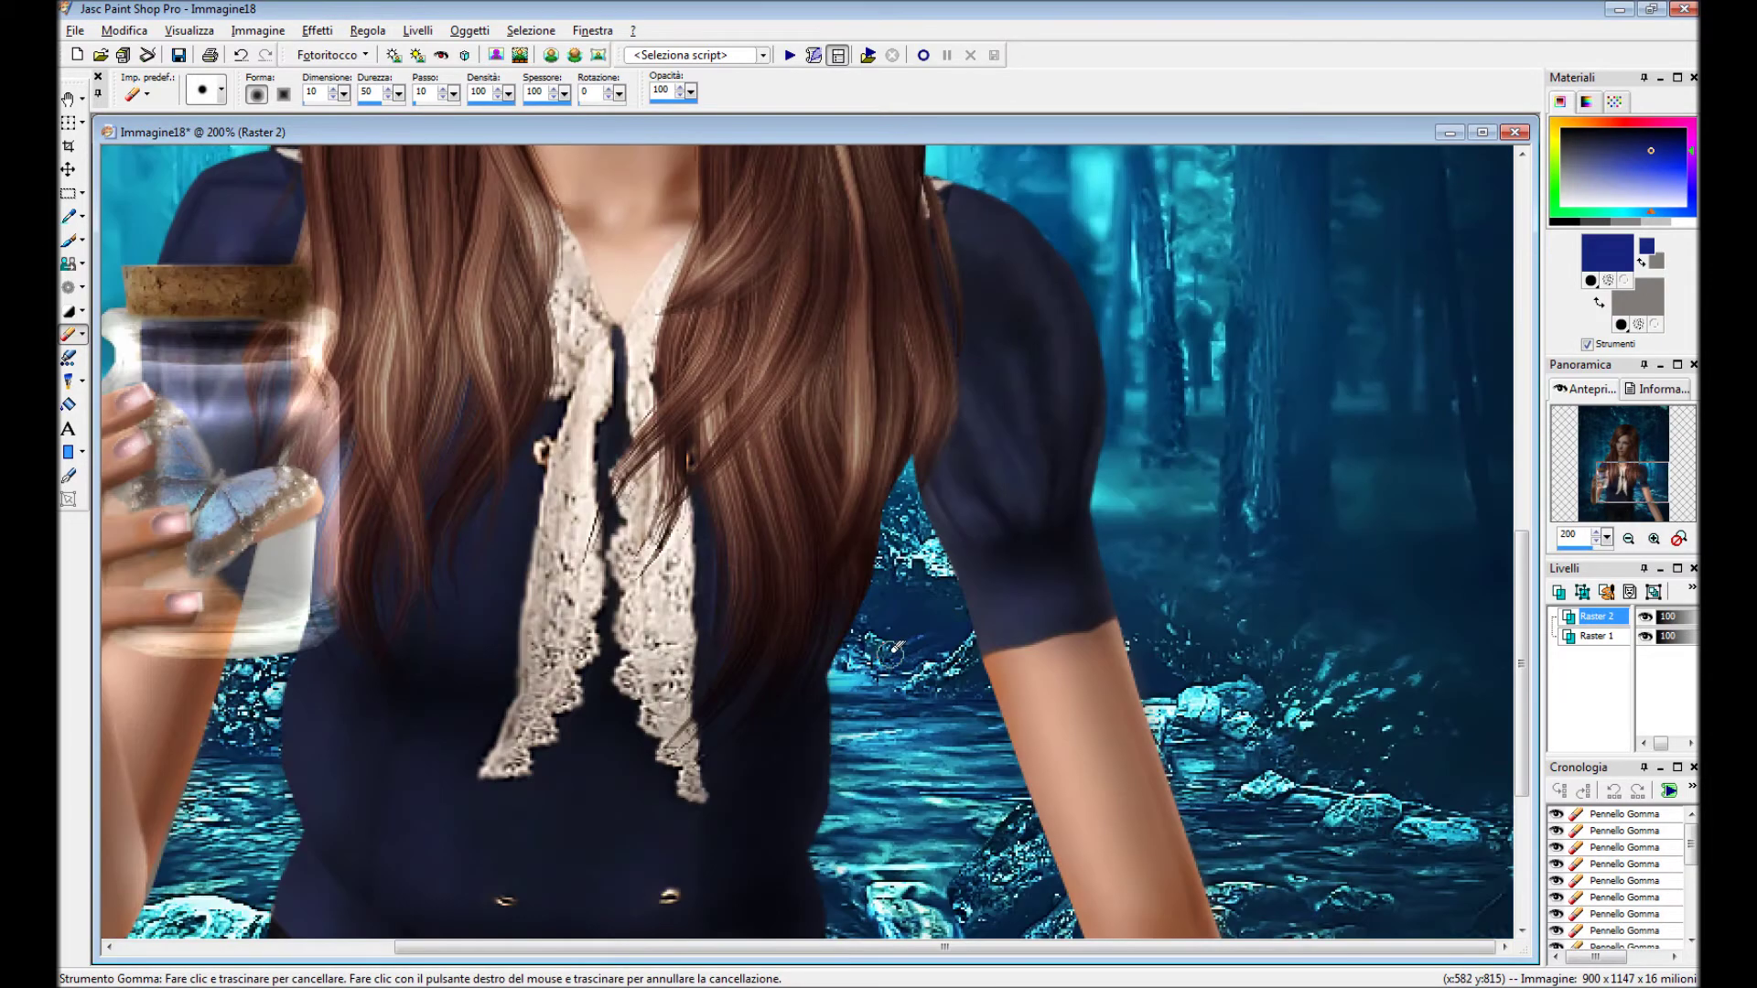
pyautogui.scroll(-1, 687, 549)
pyautogui.scroll(2, 778, 686)
pyautogui.scroll(1, 830, 733)
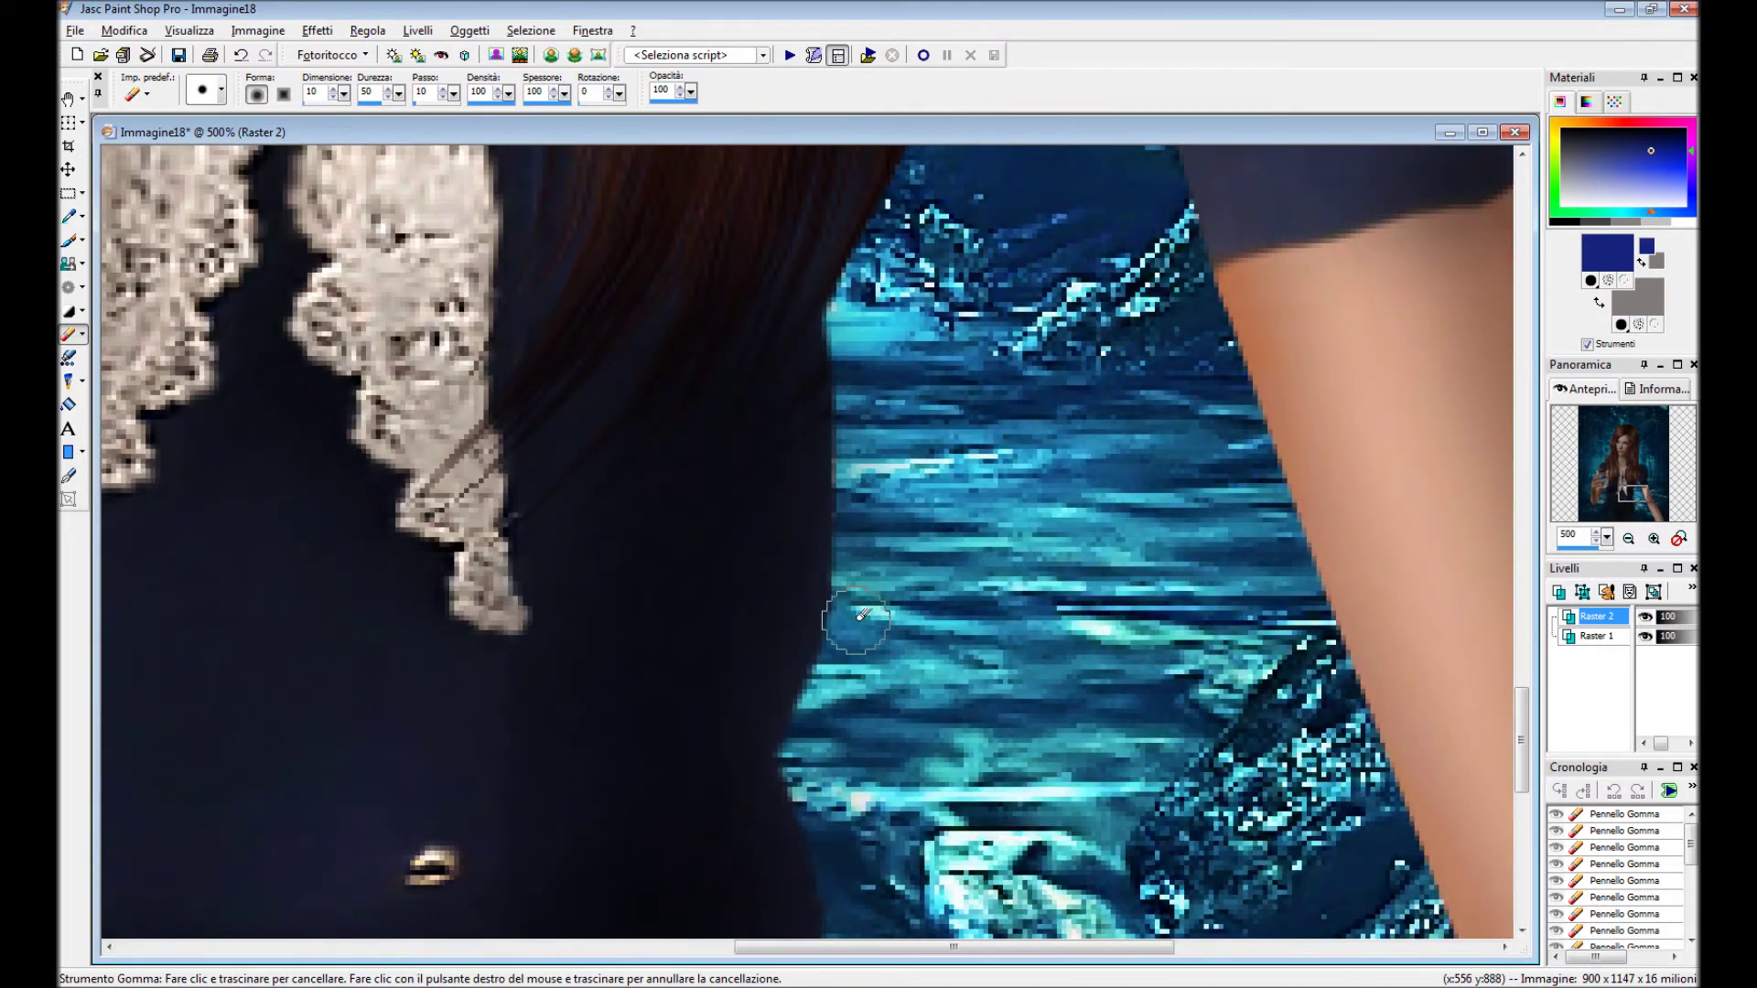
pyautogui.scroll(1, 746, 545)
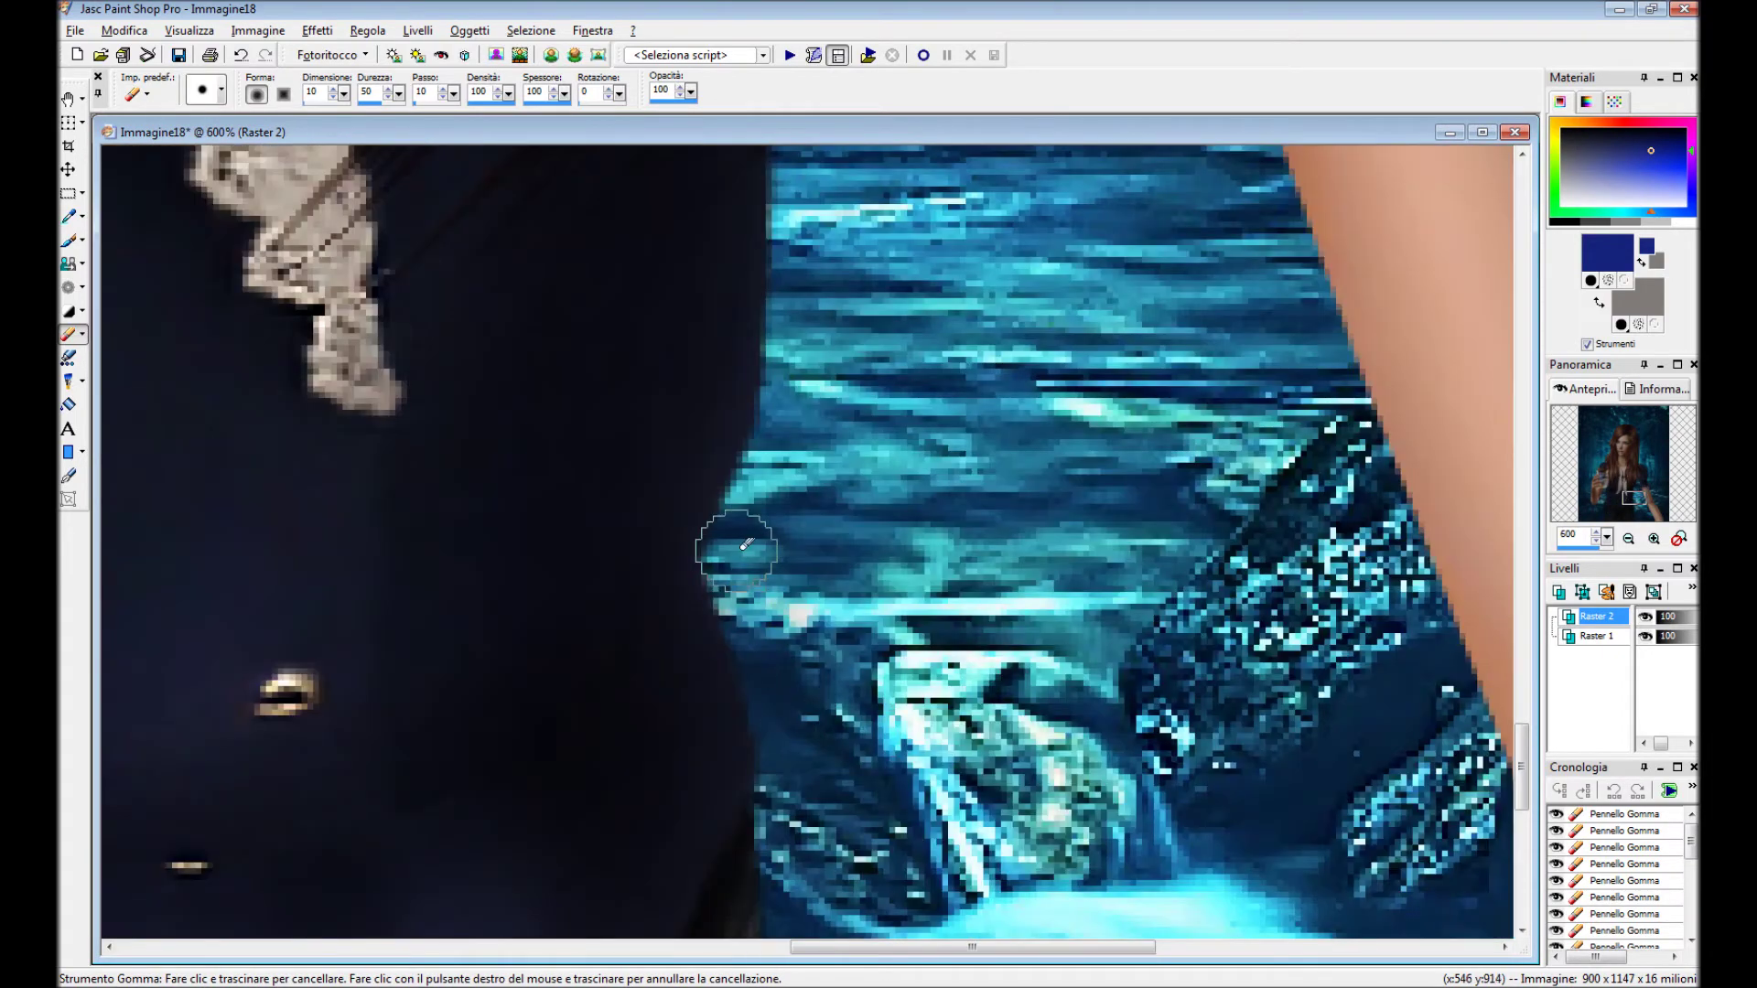
pyautogui.scroll(-1, 754, 595)
pyautogui.scroll(-1, 796, 512)
pyautogui.scroll(2, 853, 440)
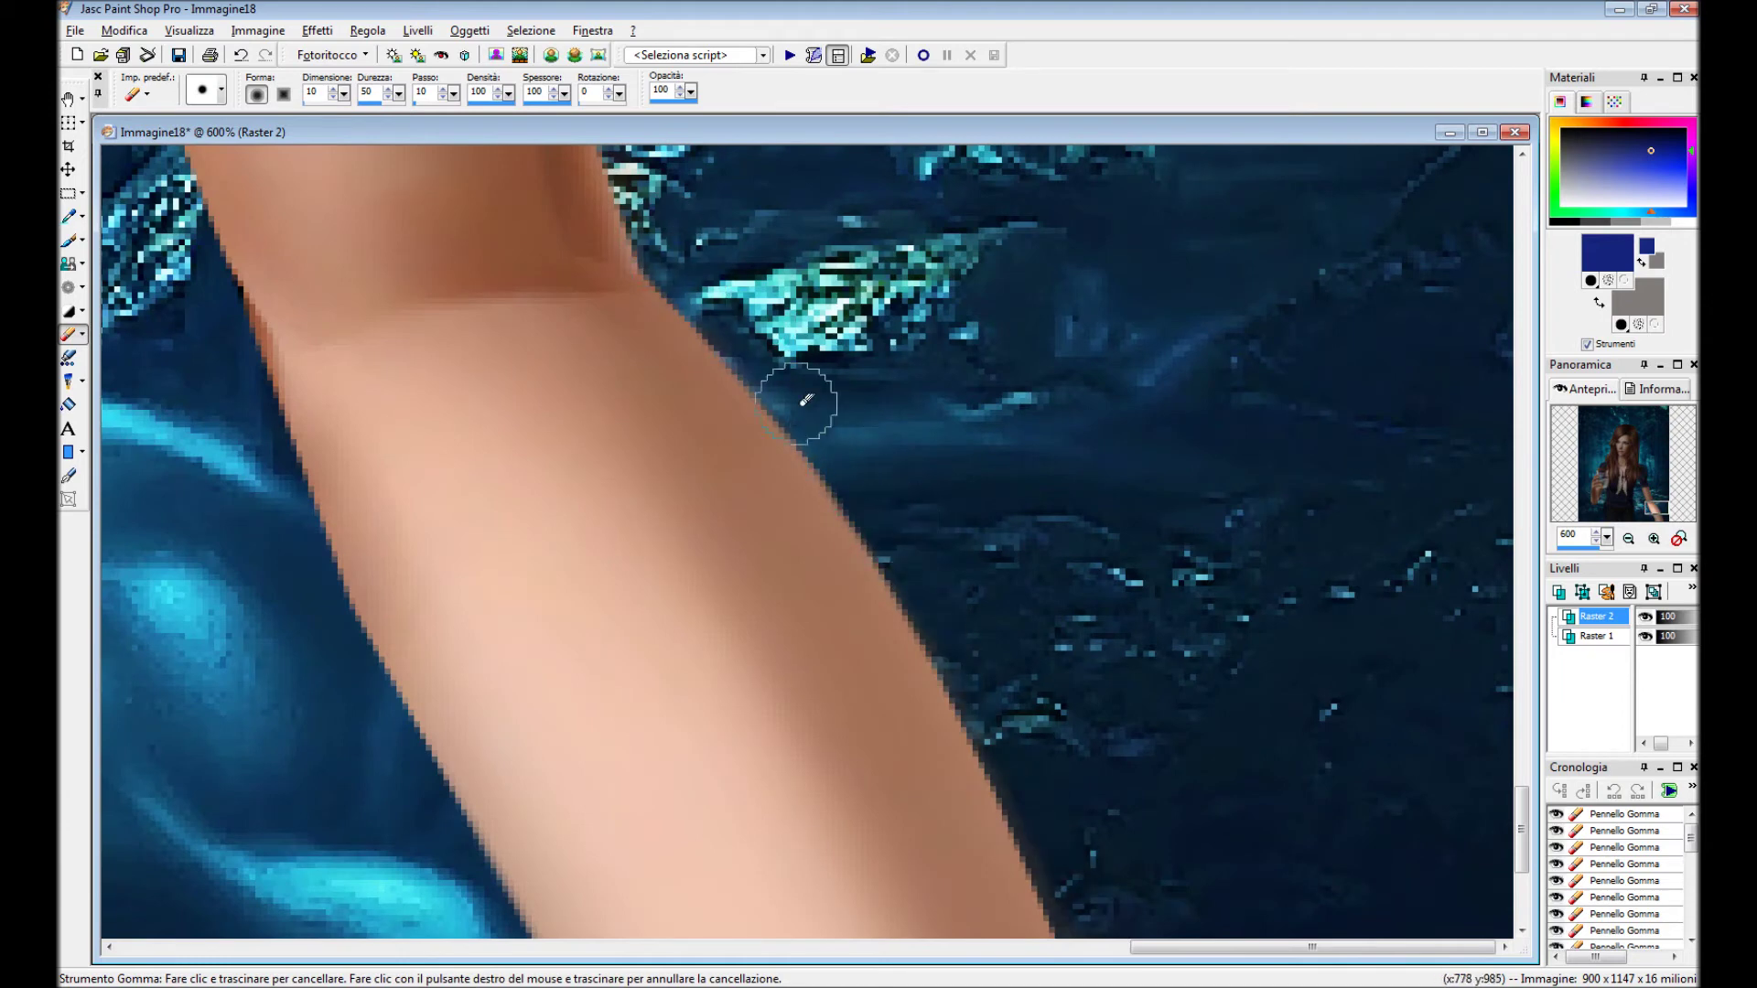
pyautogui.moveTo(842, 449); pyautogui.dragTo(880, 508)
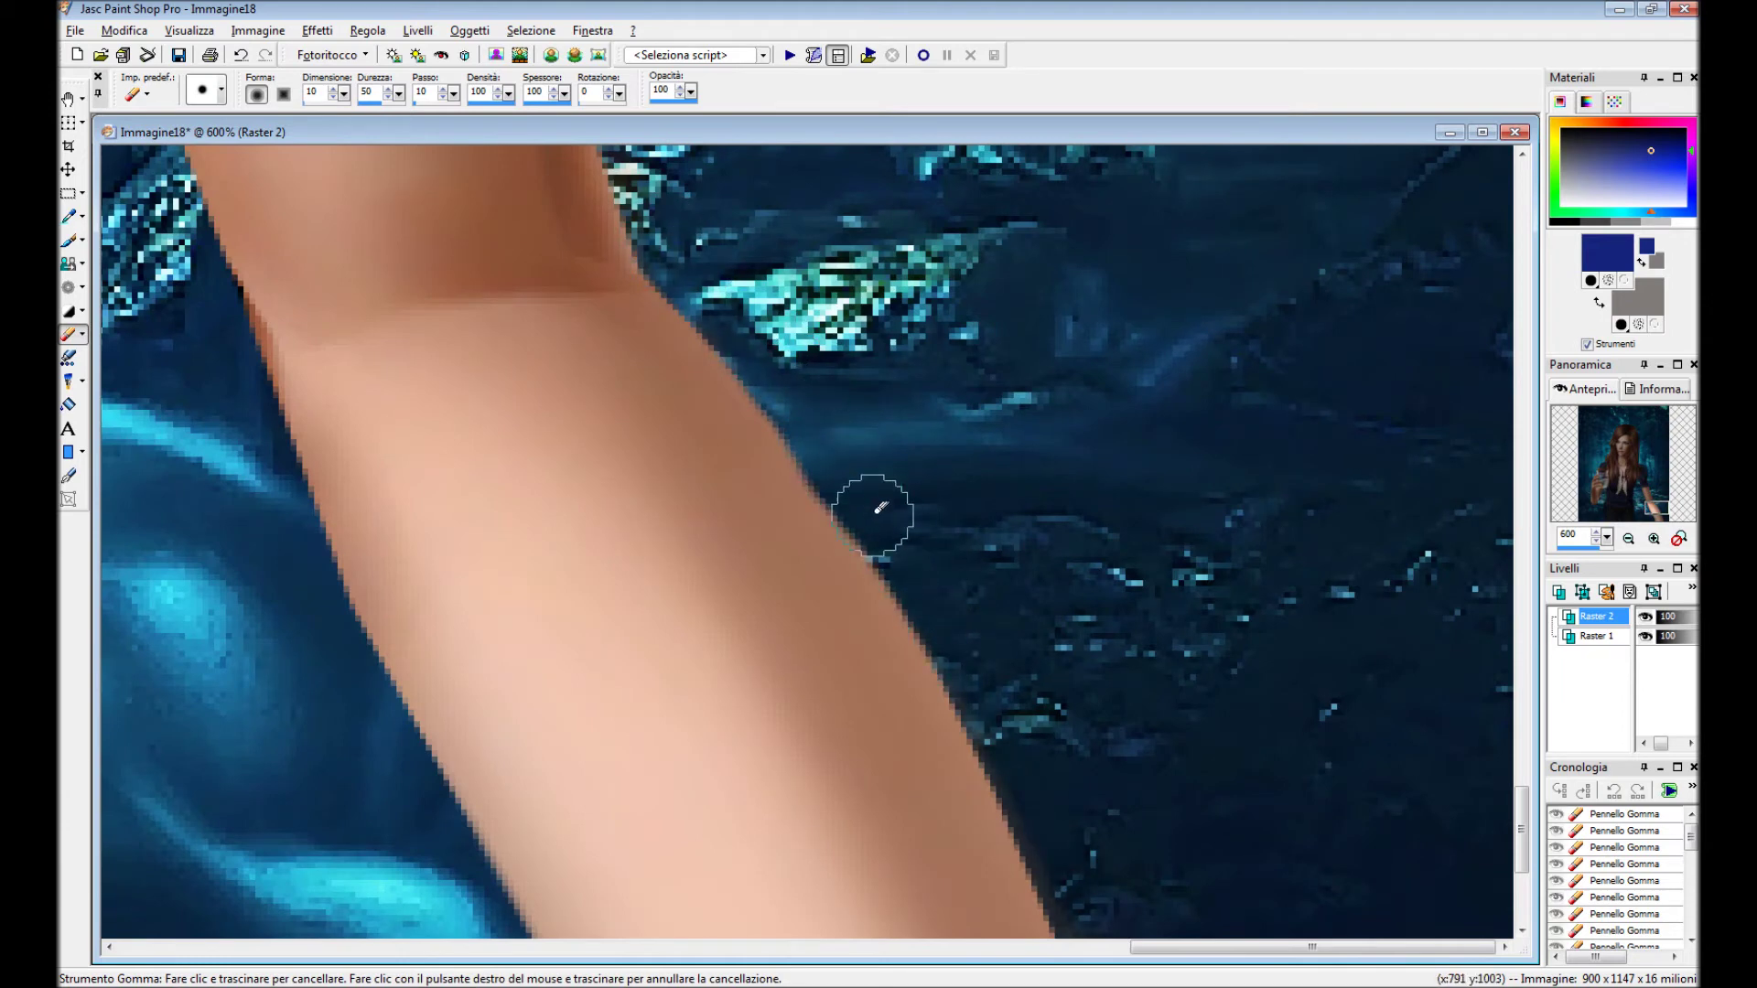
# Switch to the Clone Brush to patch the arm edge.
pyautogui.scroll(-1, 1001, 715)
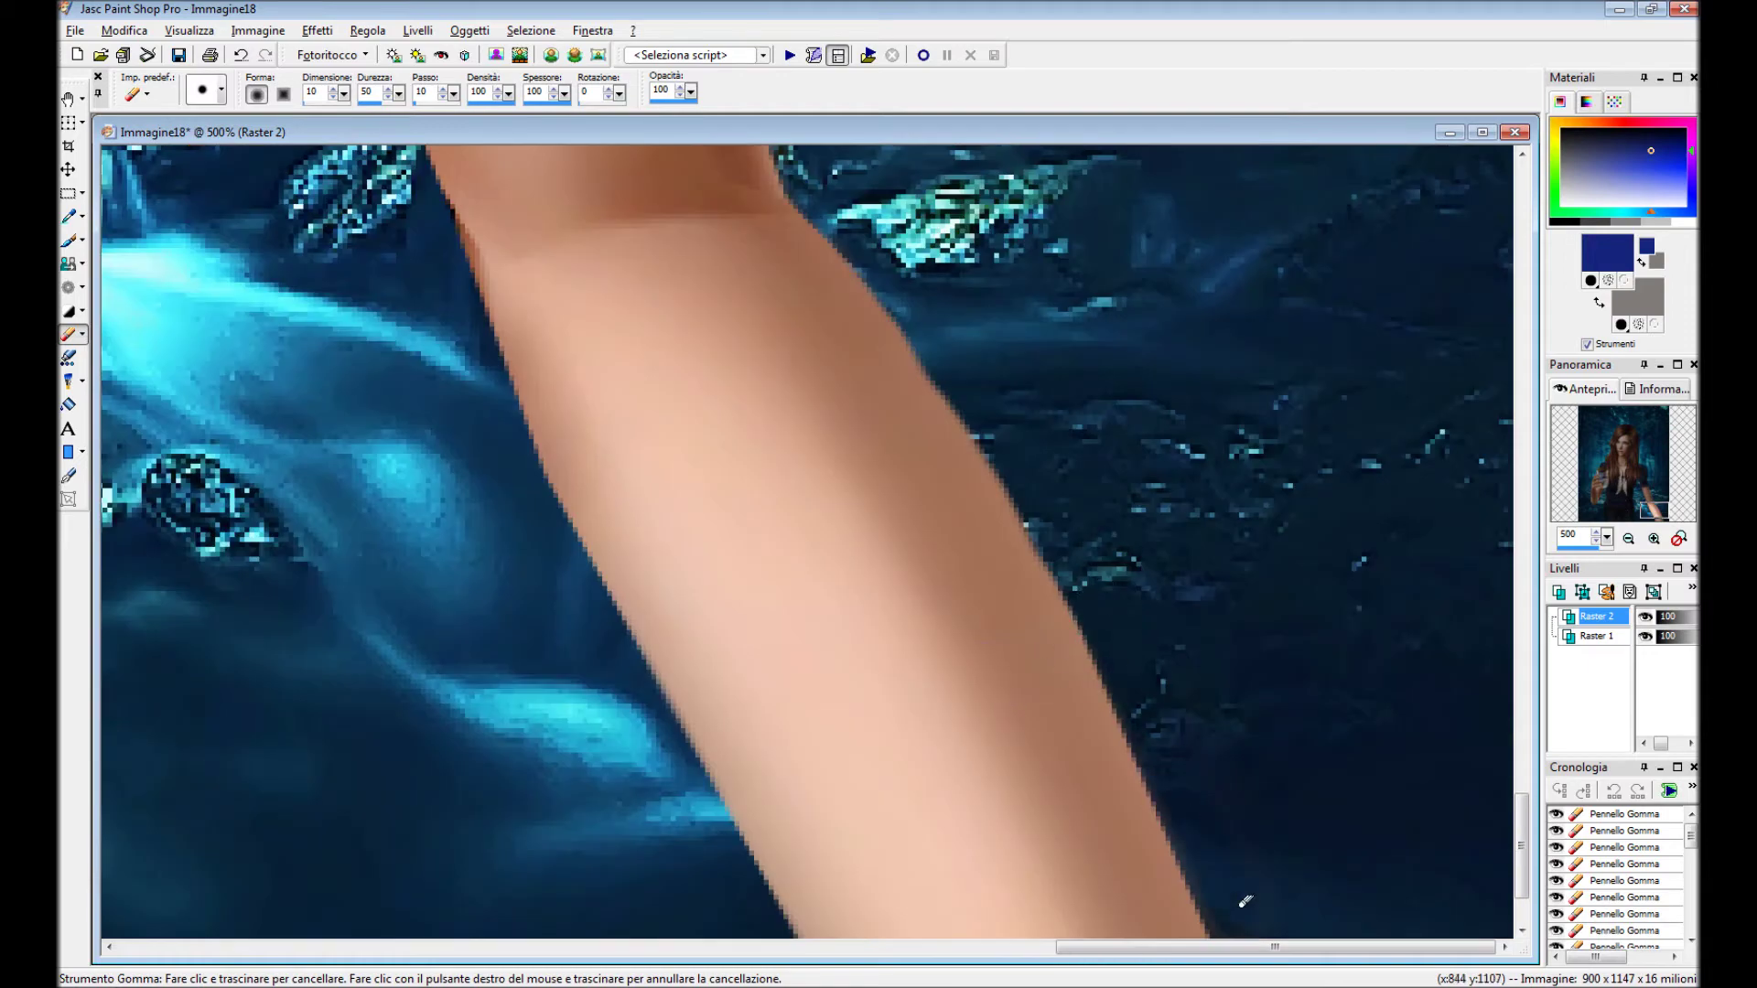
pyautogui.scroll(1, 1088, 450)
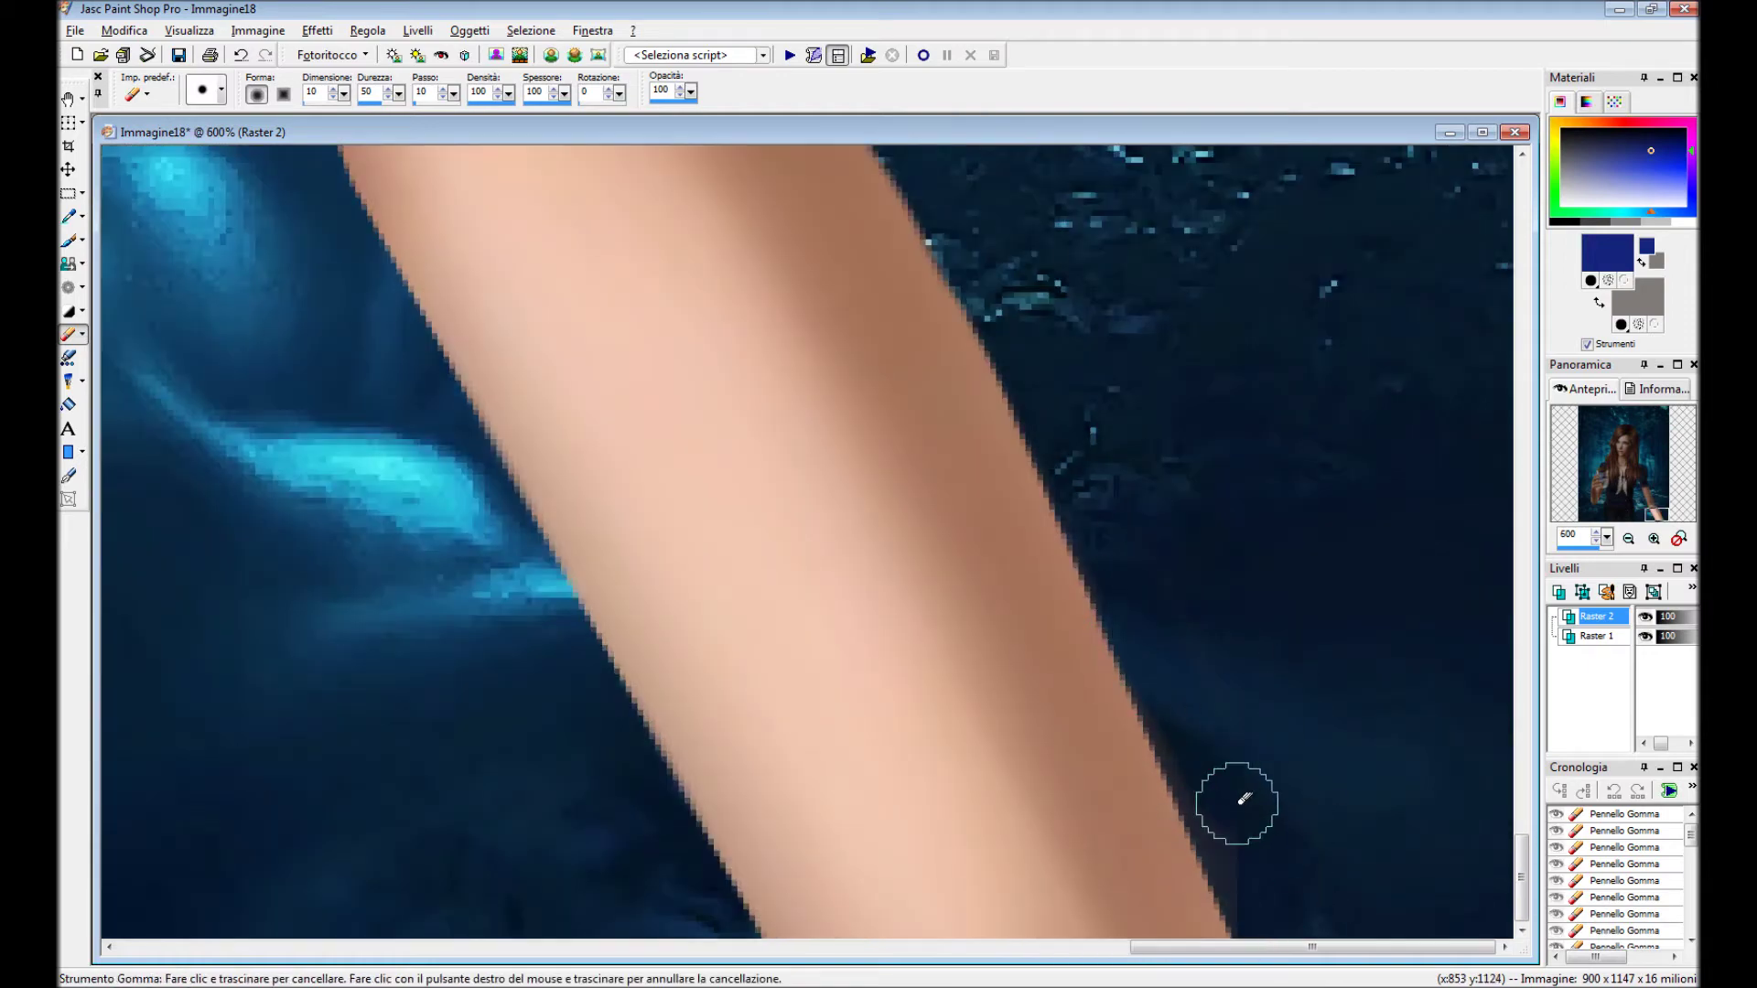
pyautogui.scroll(-4, 1133, 584)
pyautogui.scroll(4, 1052, 540)
pyautogui.press('c')
pyautogui.scroll(3, 980, 659)
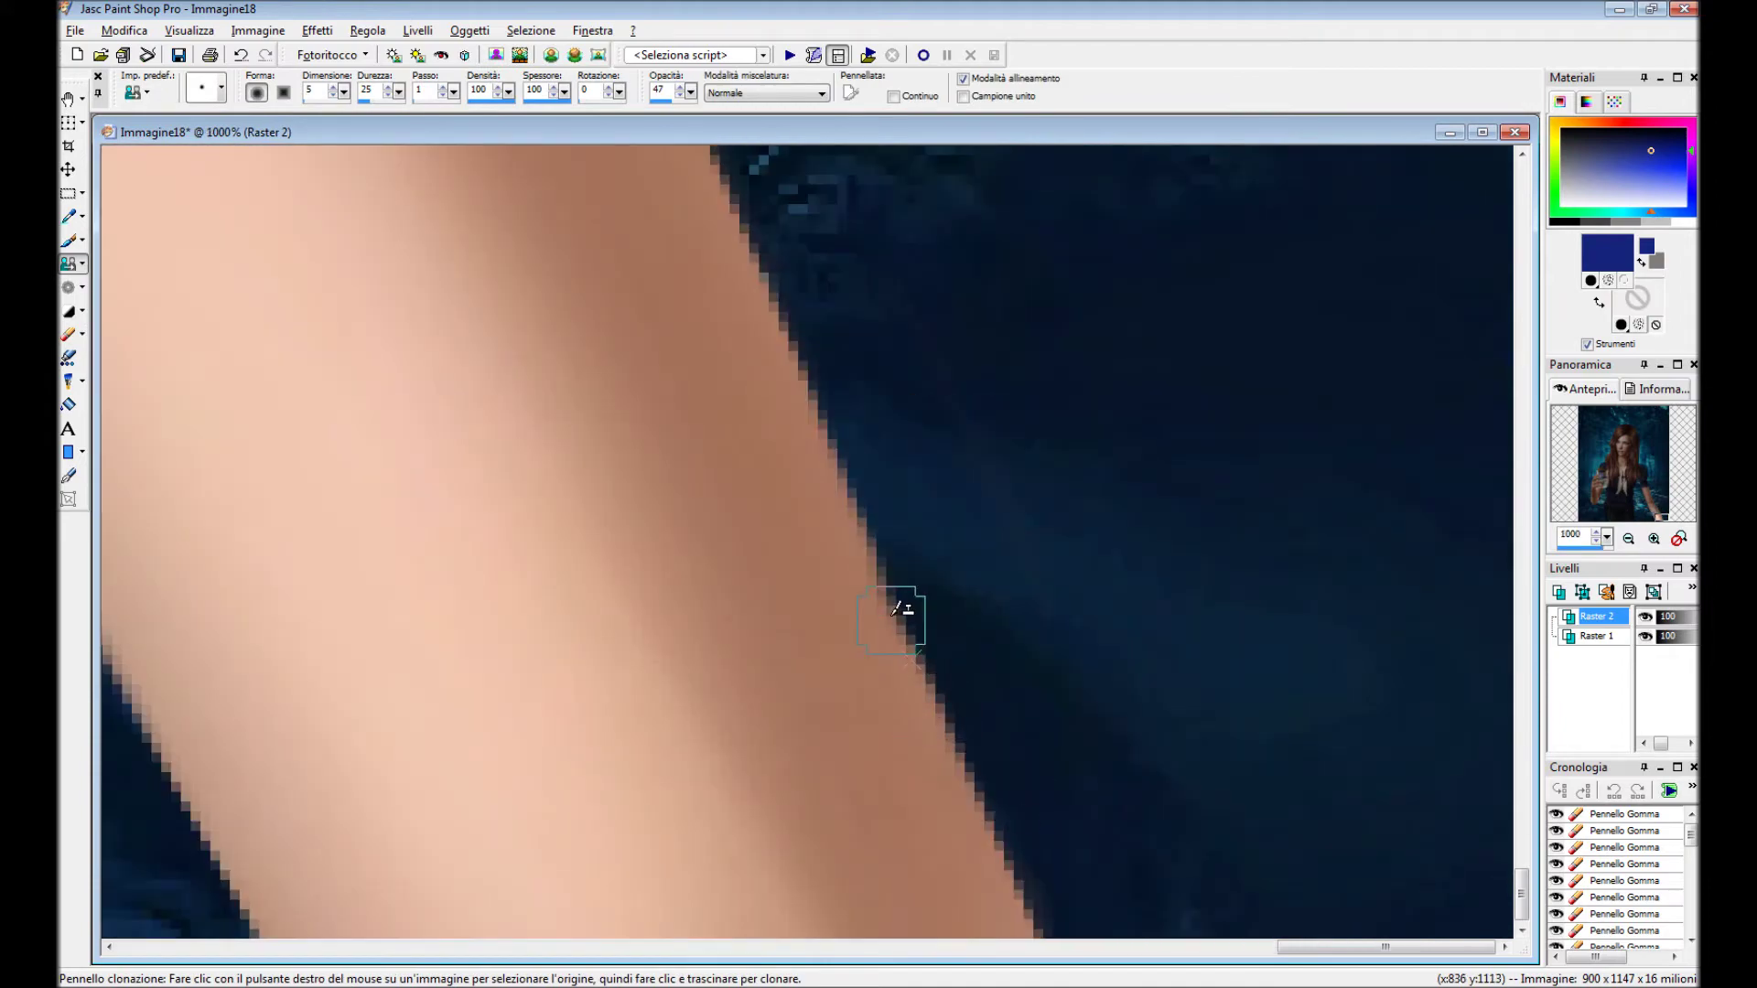
# Clone background over the rough arm edge.
pyautogui.scroll(-3, 890, 584)
pyautogui.scroll(3, 952, 412)
pyautogui.scroll(1, 537, 449)
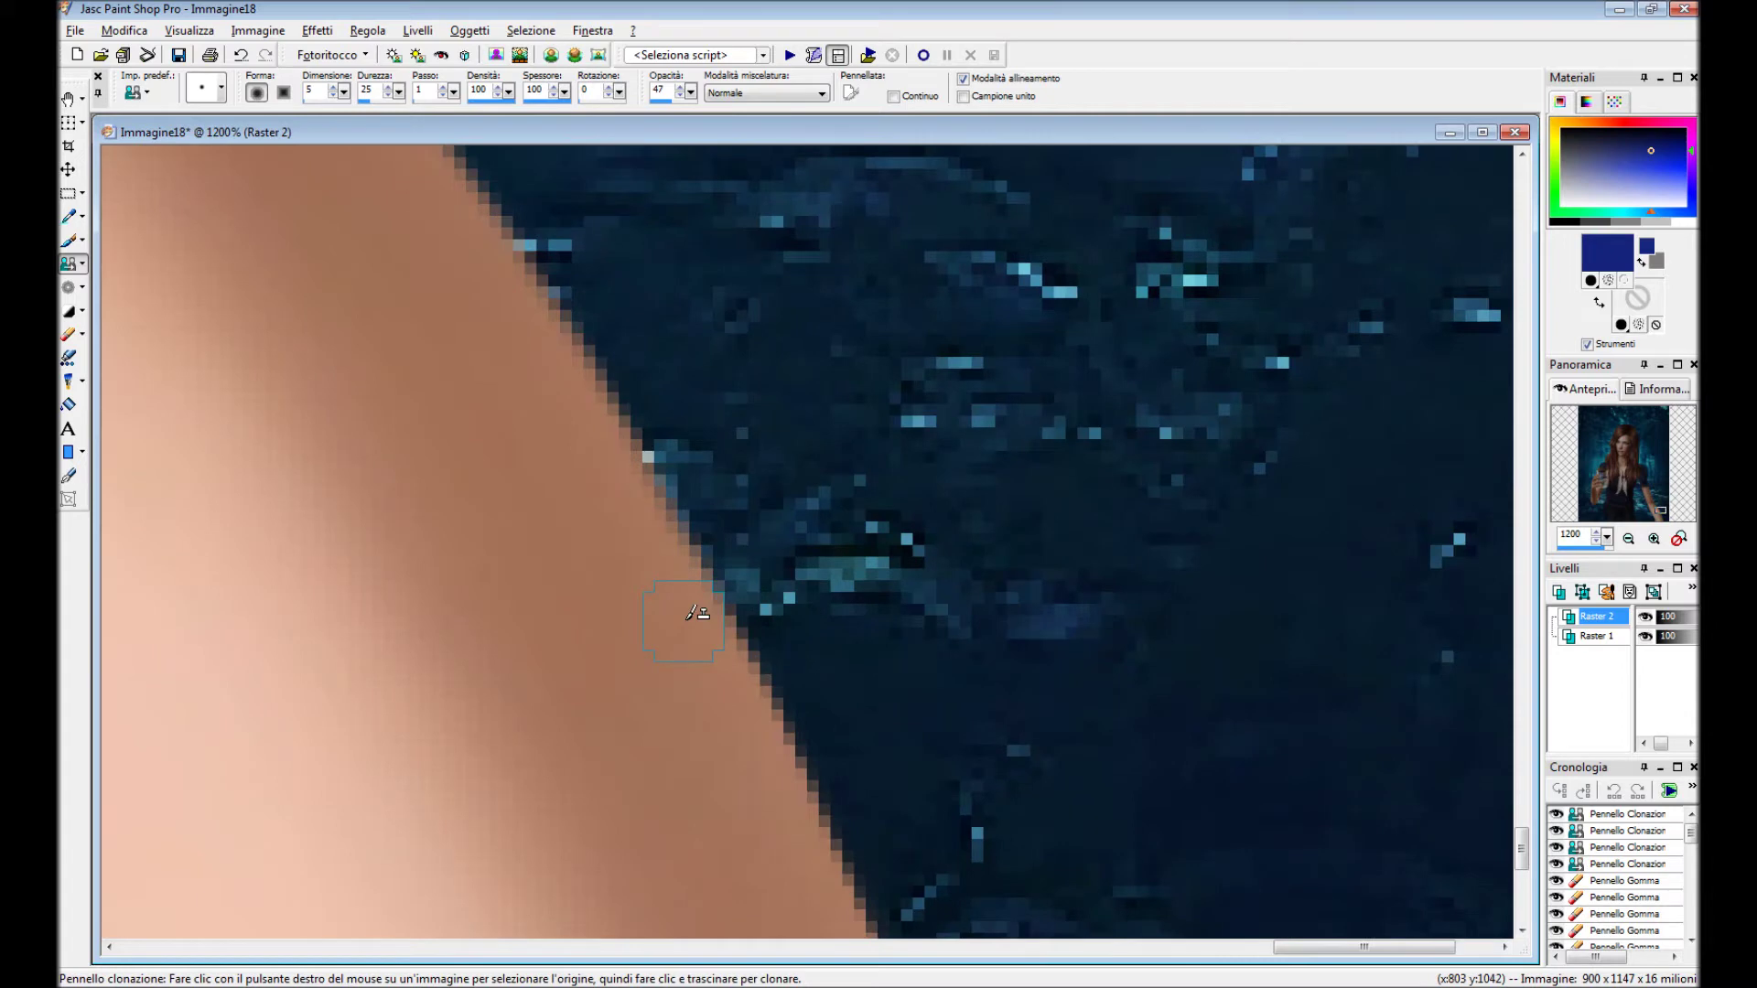
pyautogui.scroll(-3, 702, 574)
pyautogui.scroll(3, 789, 596)
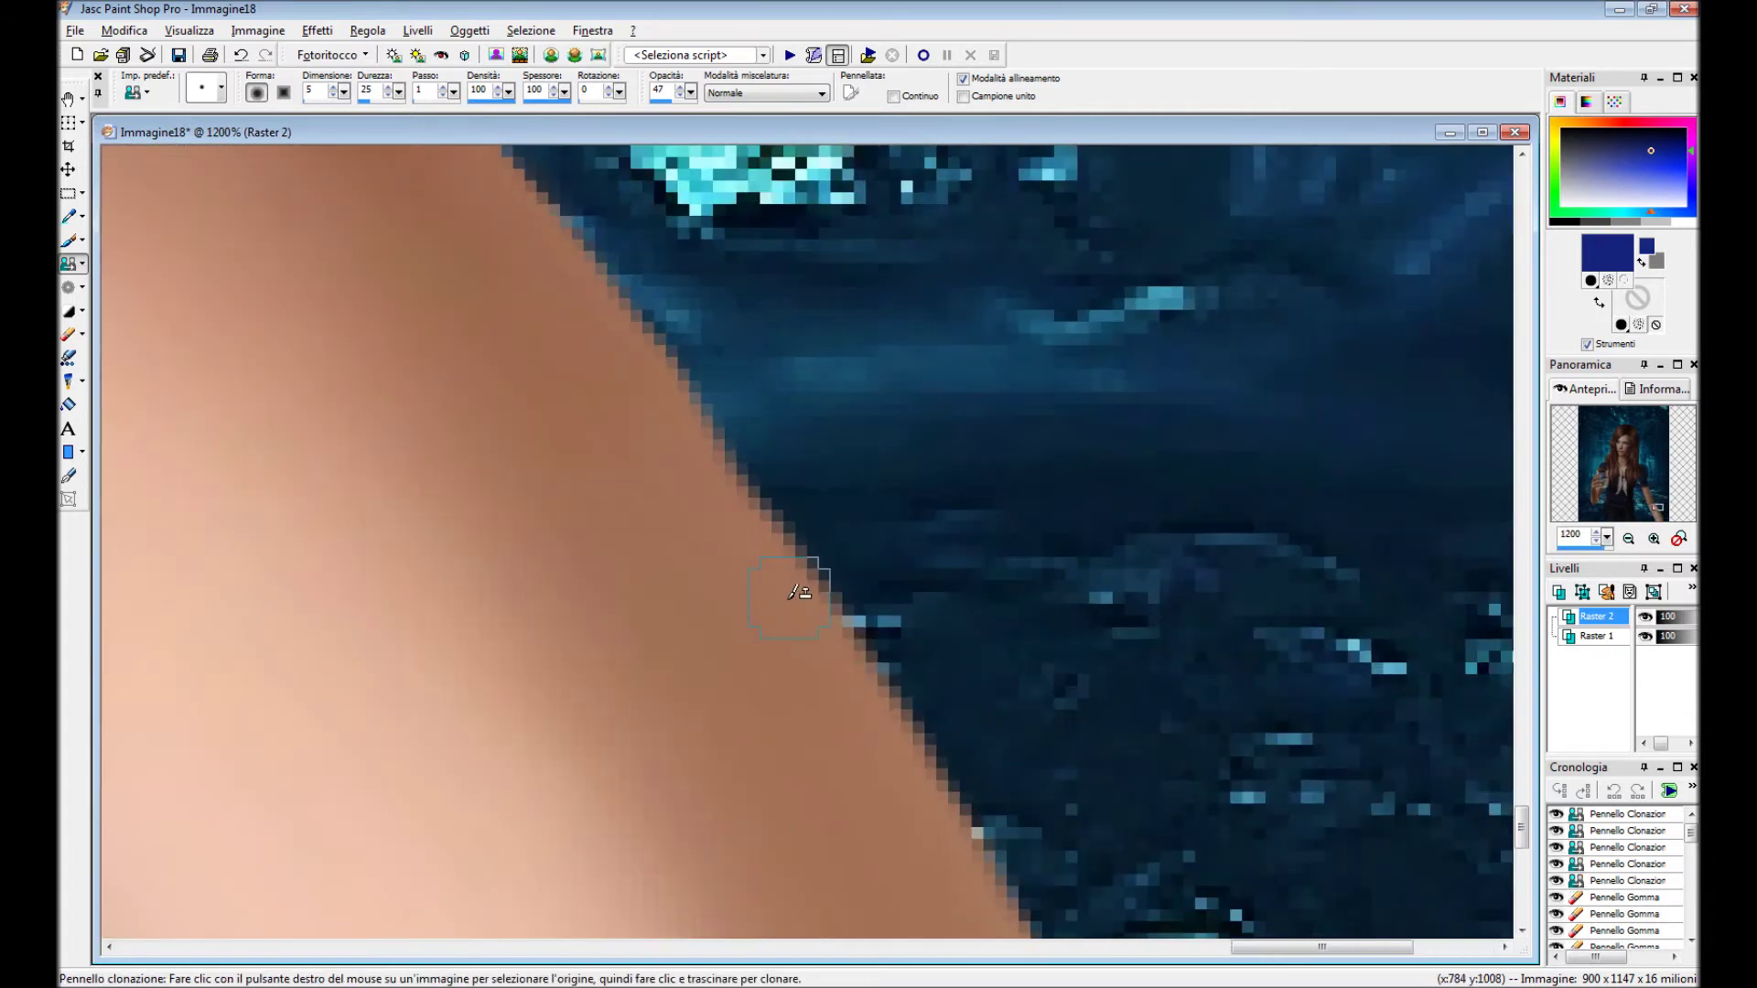
pyautogui.moveTo(739, 490); pyautogui.dragTo(802, 614)
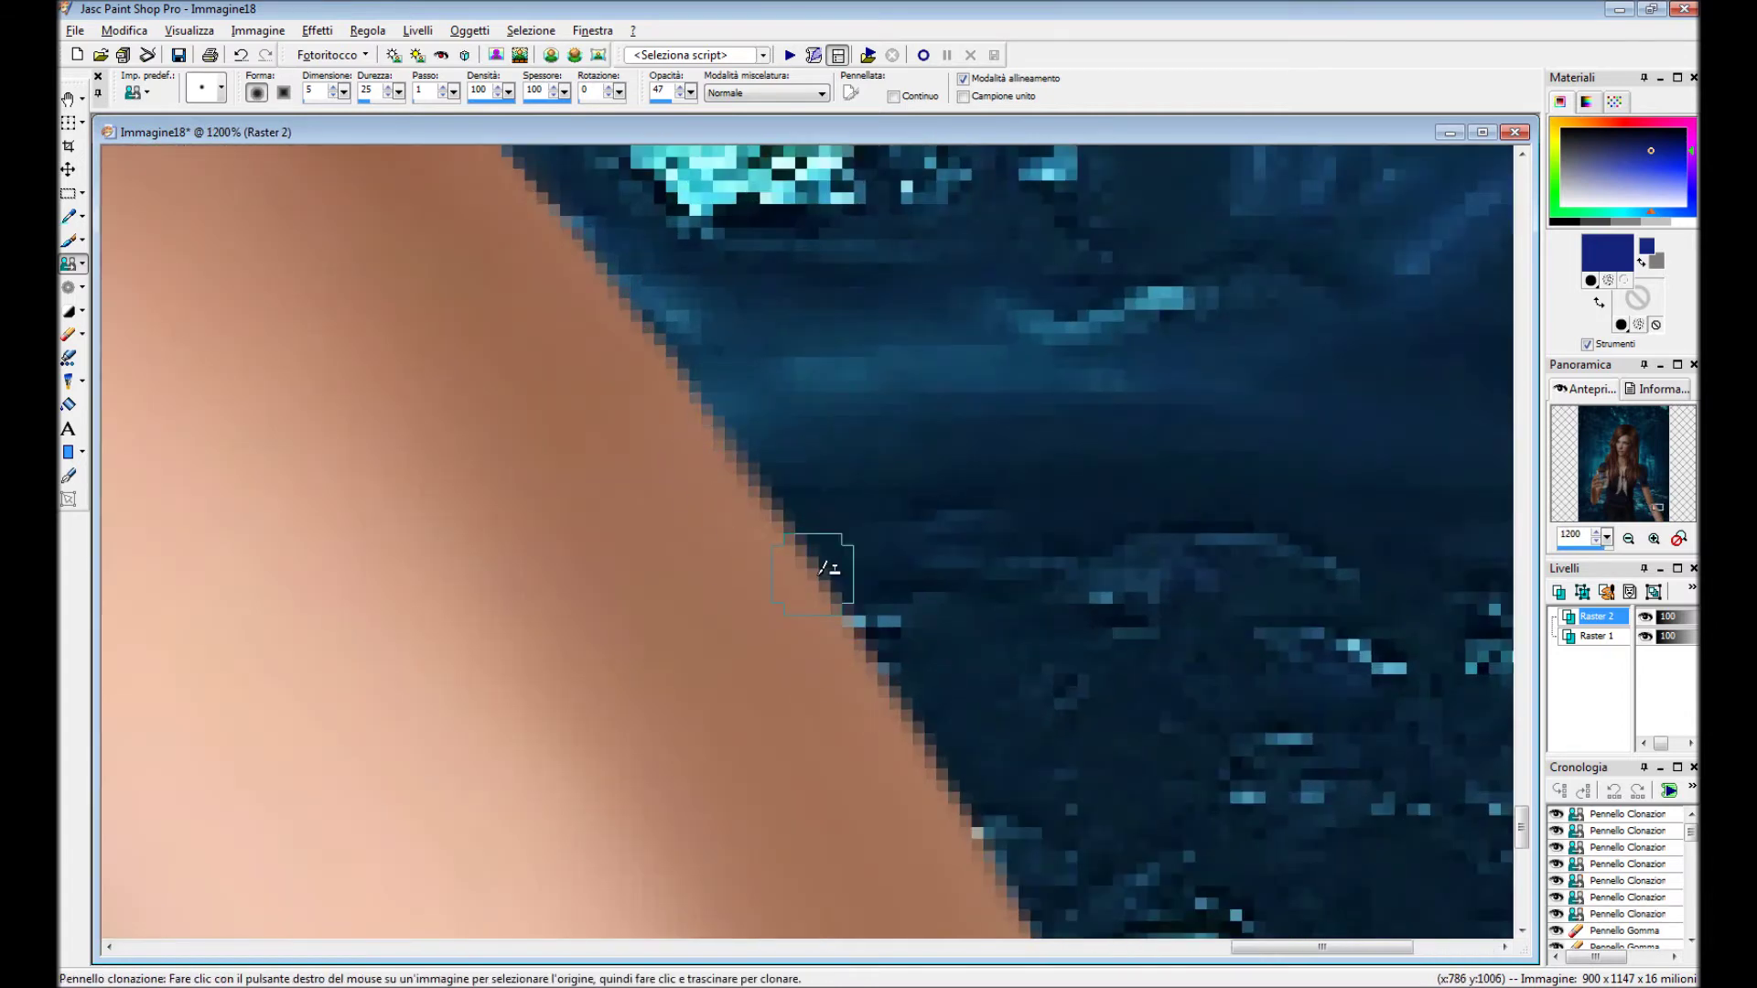
# Erase a leftover speck beside the arm edge with the Eraser.
pyautogui.click(69, 334)
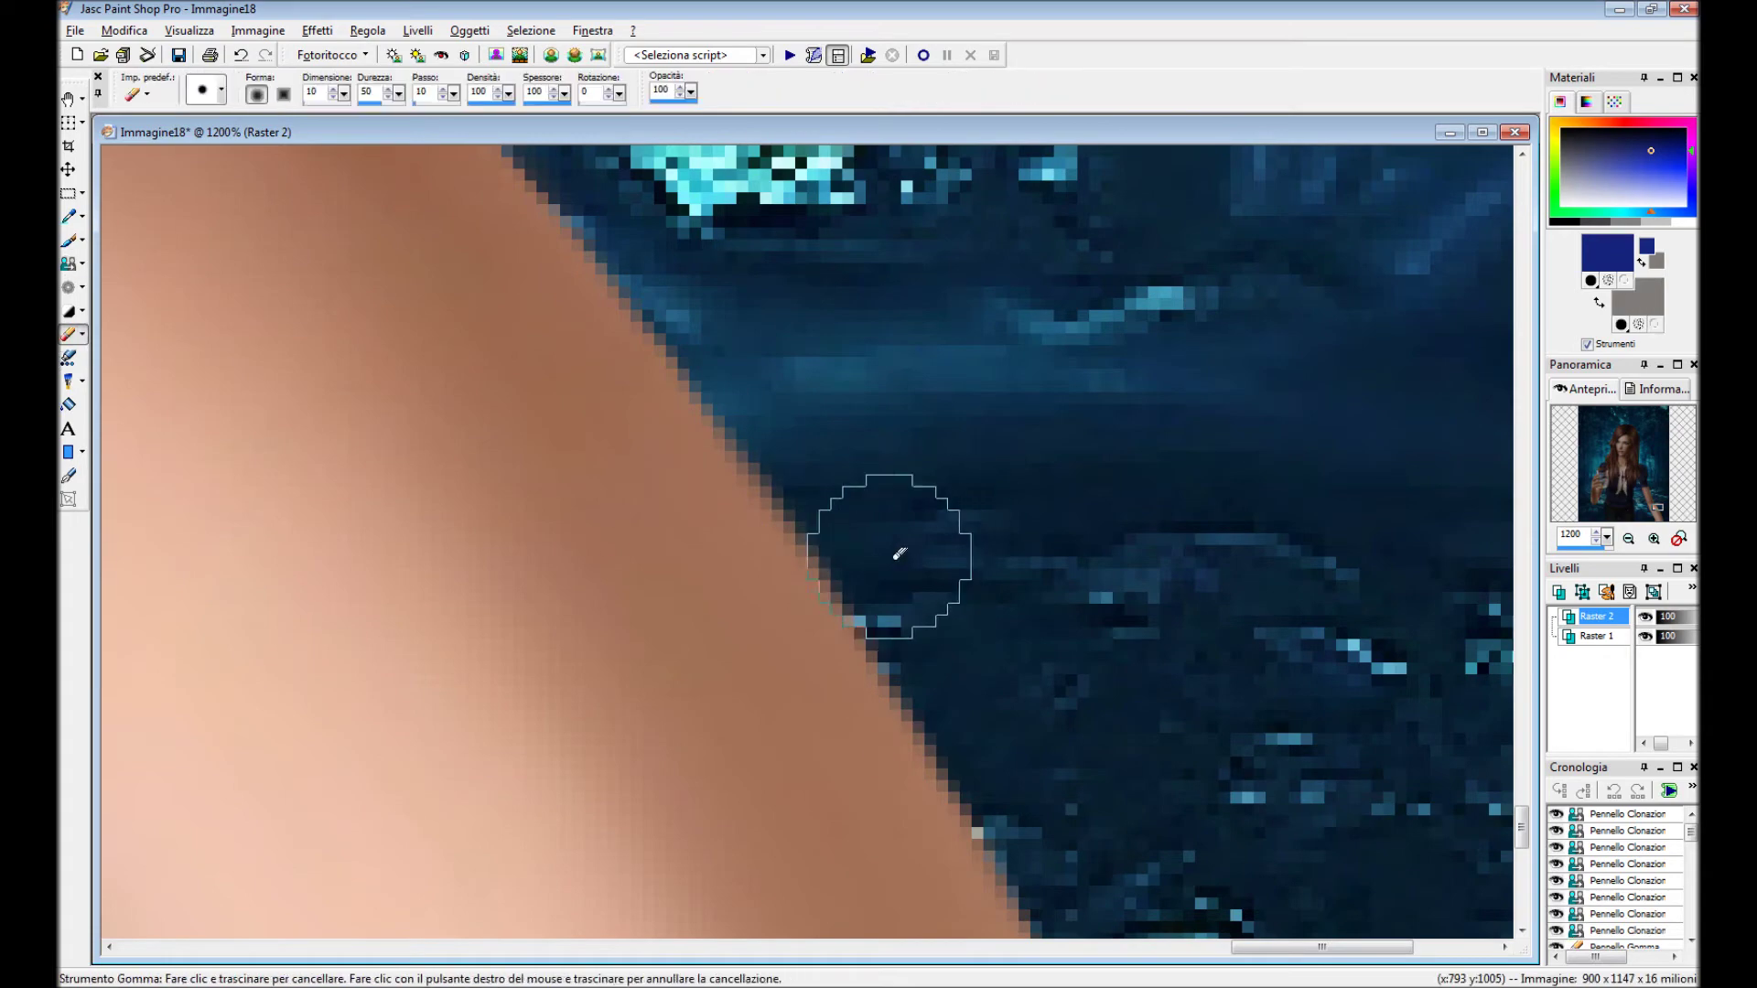
pyautogui.click(780, 392)
pyautogui.scroll(-5, 805, 430)
pyautogui.scroll(-4, 851, 512)
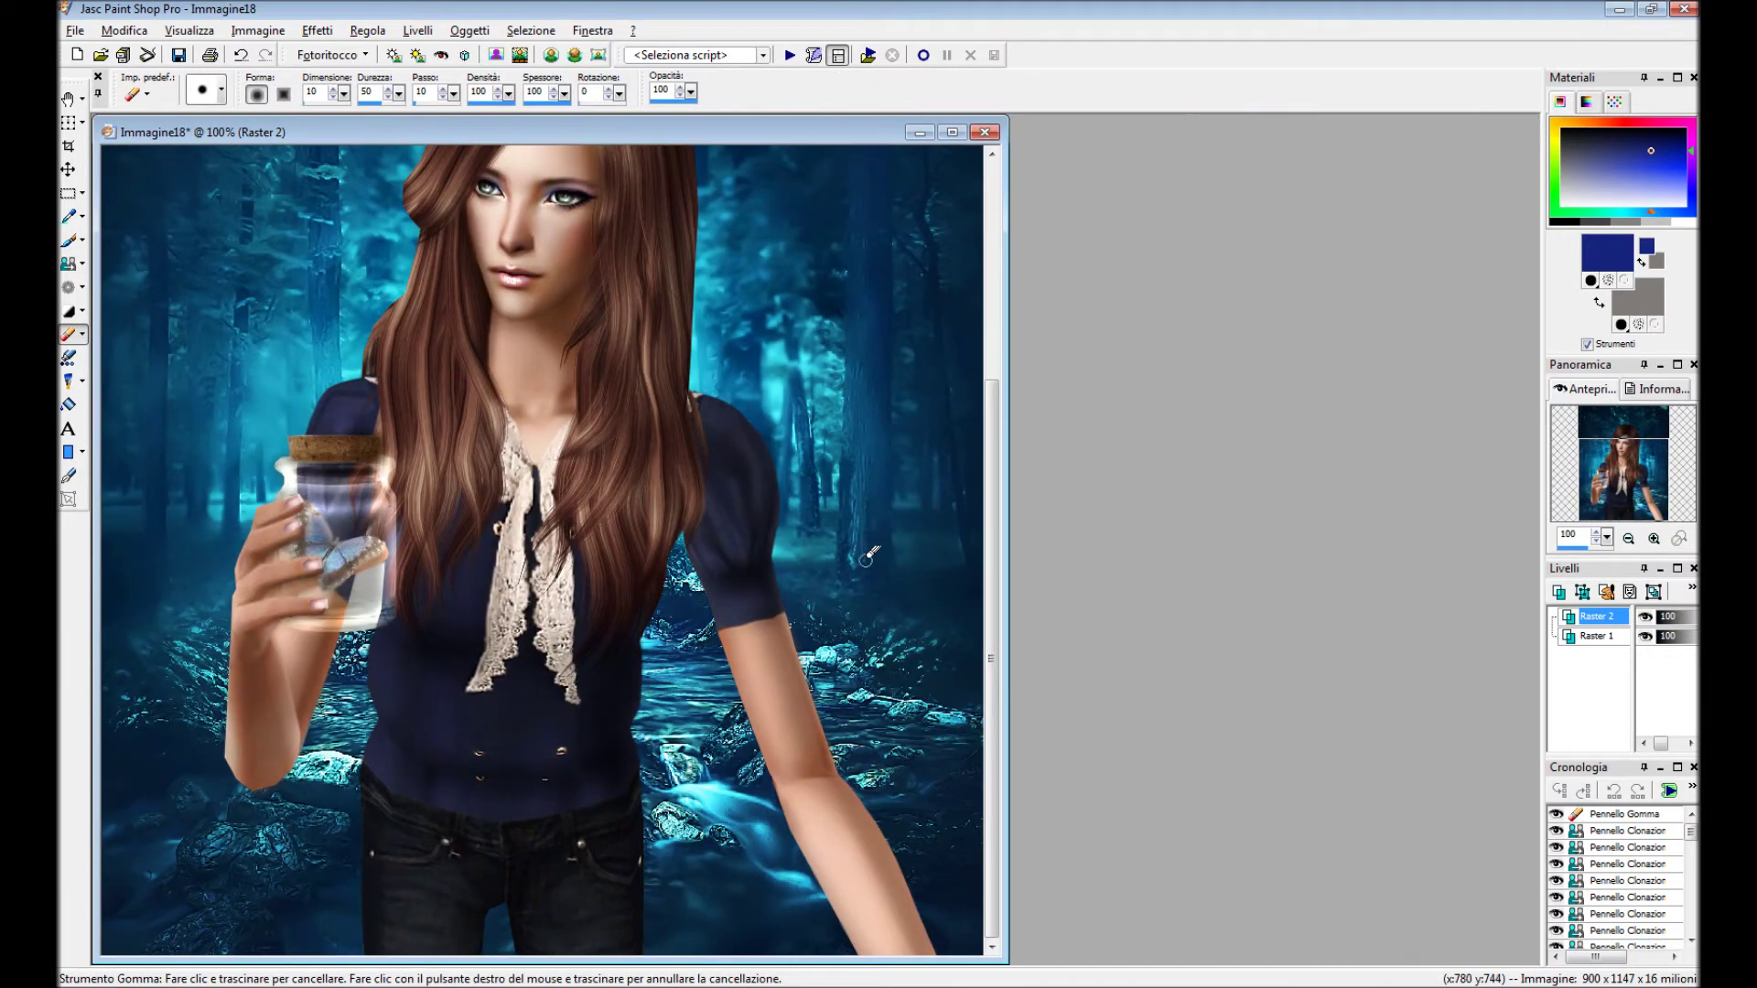
pyautogui.scroll(8, 223, 695)
# Erase stray skin pixels and fringe around the elbow with a small soft tip.
pyautogui.click(221, 88)
pyautogui.click(211, 128)
pyautogui.moveTo(778, 600); pyautogui.dragTo(961, 892)
pyautogui.scroll(-2, 890, 634)
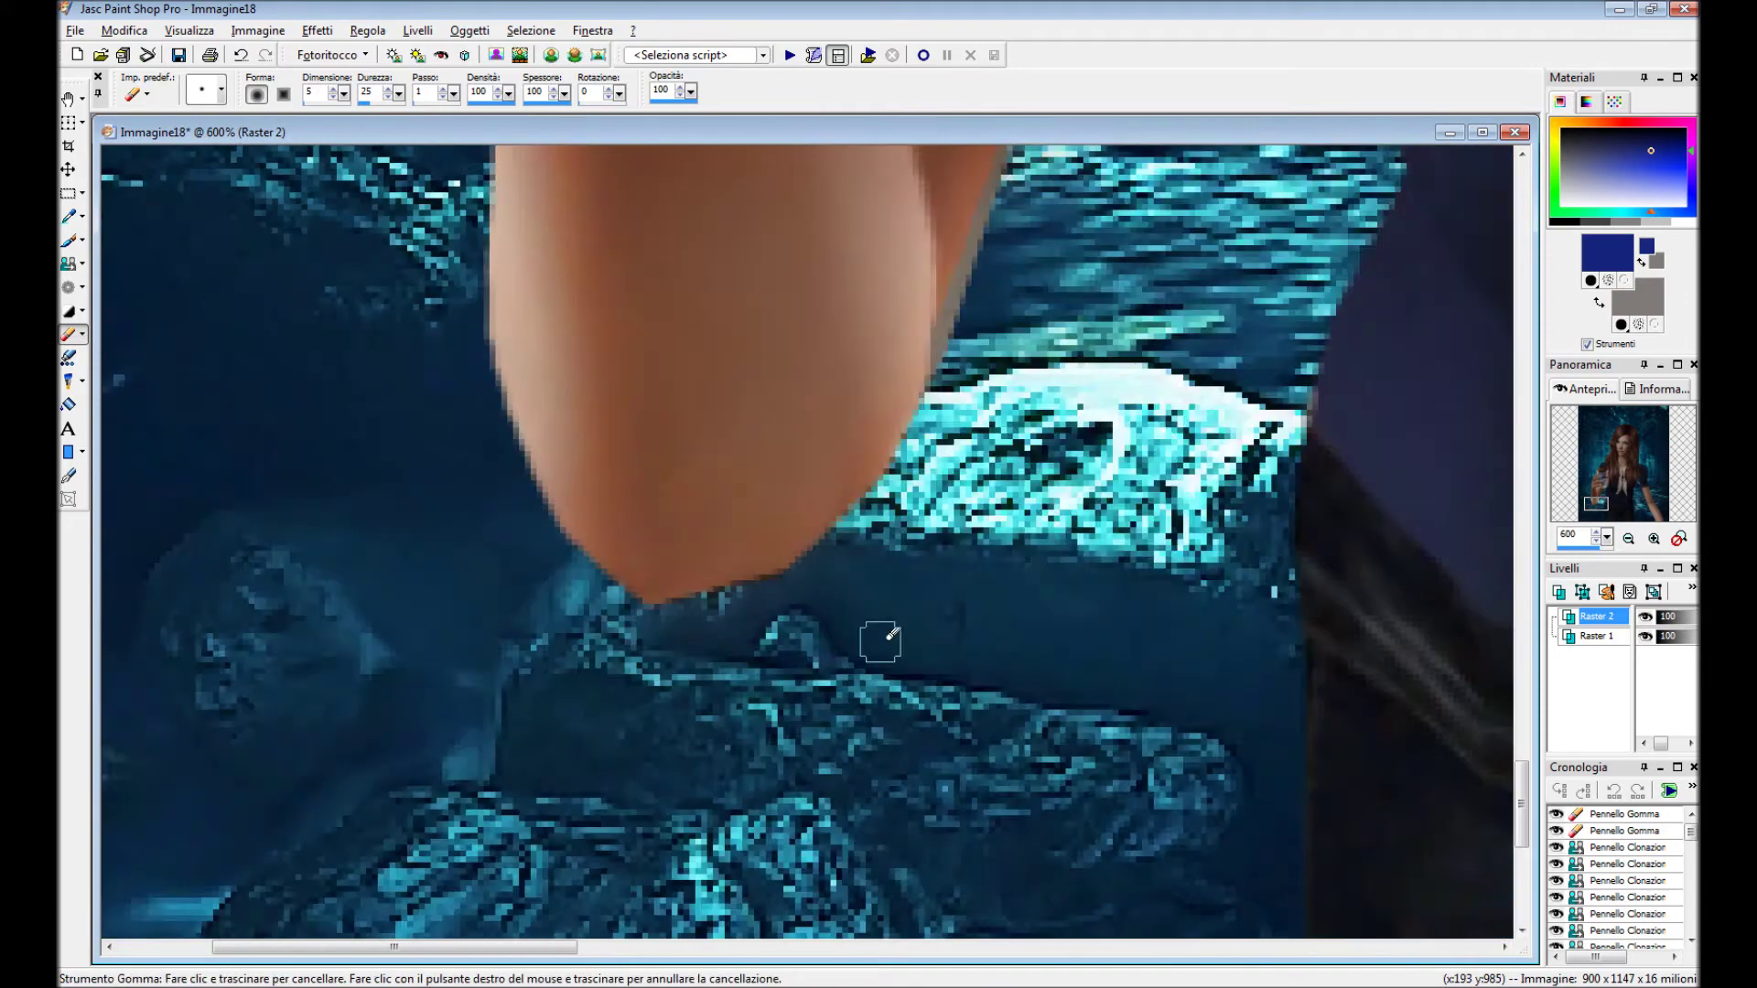
pyautogui.scroll(1, 745, 600)
pyautogui.moveTo(623, 568)
pyautogui.mouseDown()
pyautogui.moveTo(613, 705)
pyautogui.moveTo(723, 659)
pyautogui.mouseUp()
pyautogui.scroll(1, 812, 478)
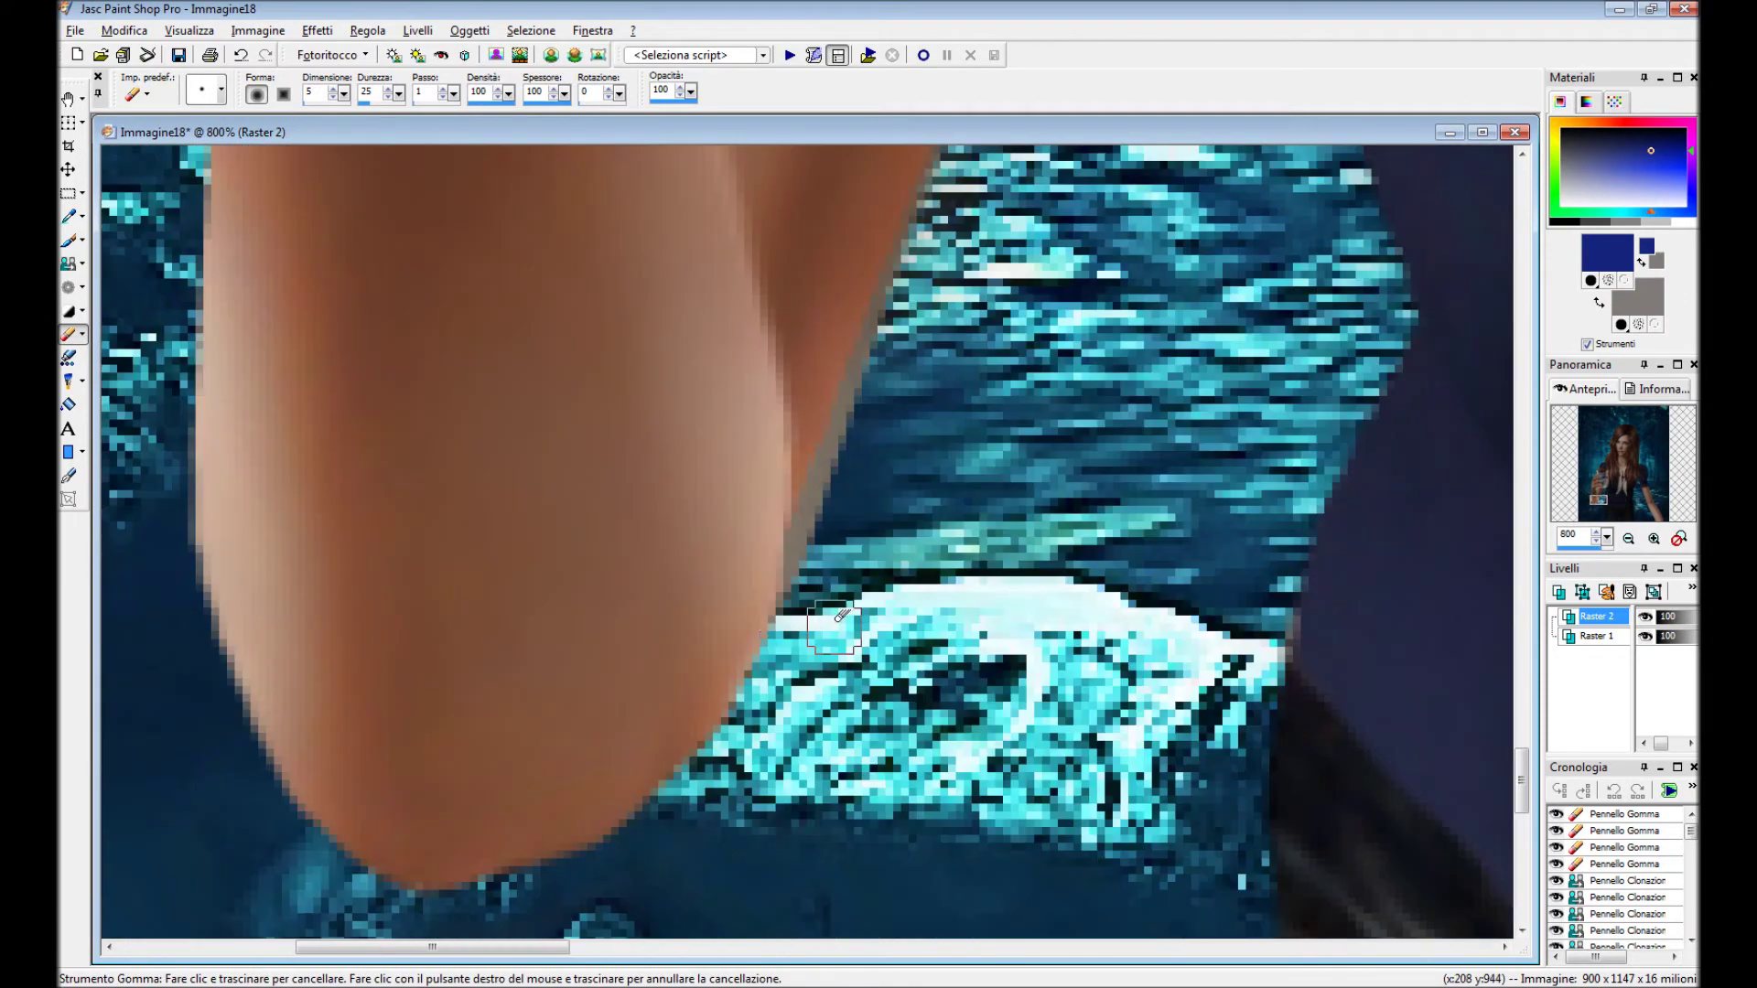
pyautogui.moveTo(828, 522); pyautogui.dragTo(838, 394)
pyautogui.scroll(1, 829, 458)
pyautogui.moveTo(705, 768); pyautogui.dragTo(696, 622)
pyautogui.scroll(-2, 696, 622)
# Erase the halo beside the elbow with a larger, harder eraser tip.
pyautogui.click(221, 89)
pyautogui.click(228, 177)
pyautogui.click(806, 669)
pyautogui.scroll(-1, 828, 522)
pyautogui.scroll(1, 803, 539)
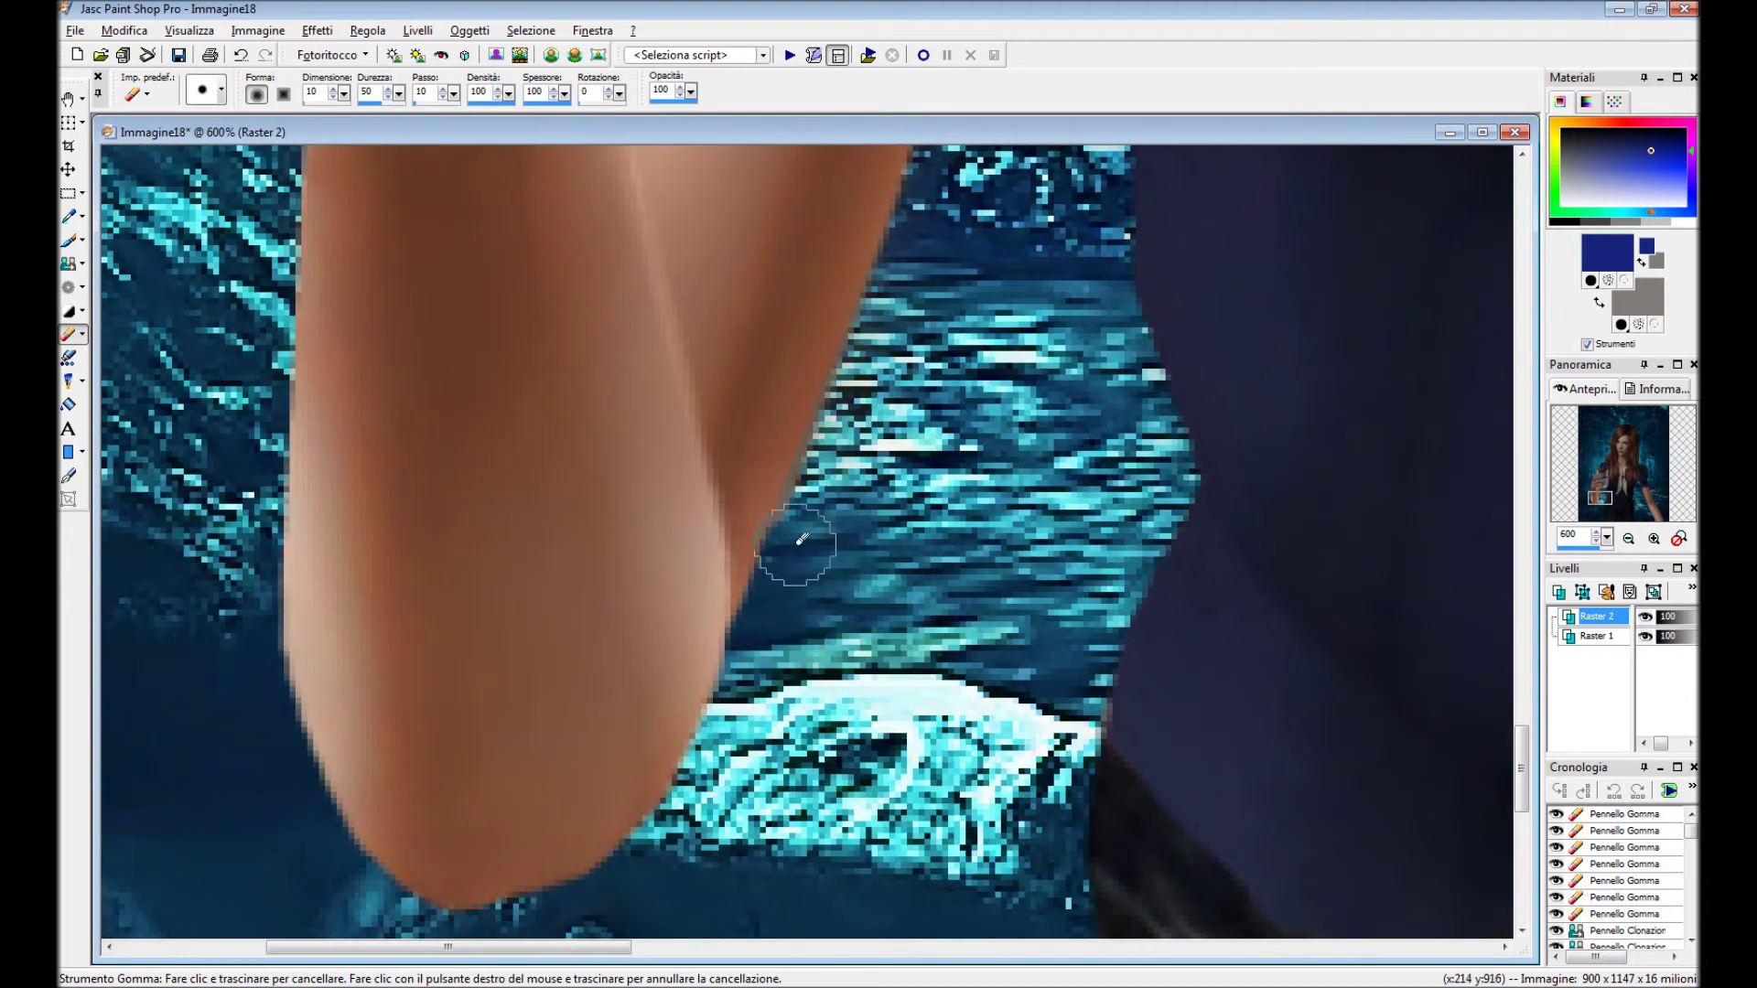
pyautogui.scroll(-2, 788, 578)
pyautogui.scroll(-1, 732, 549)
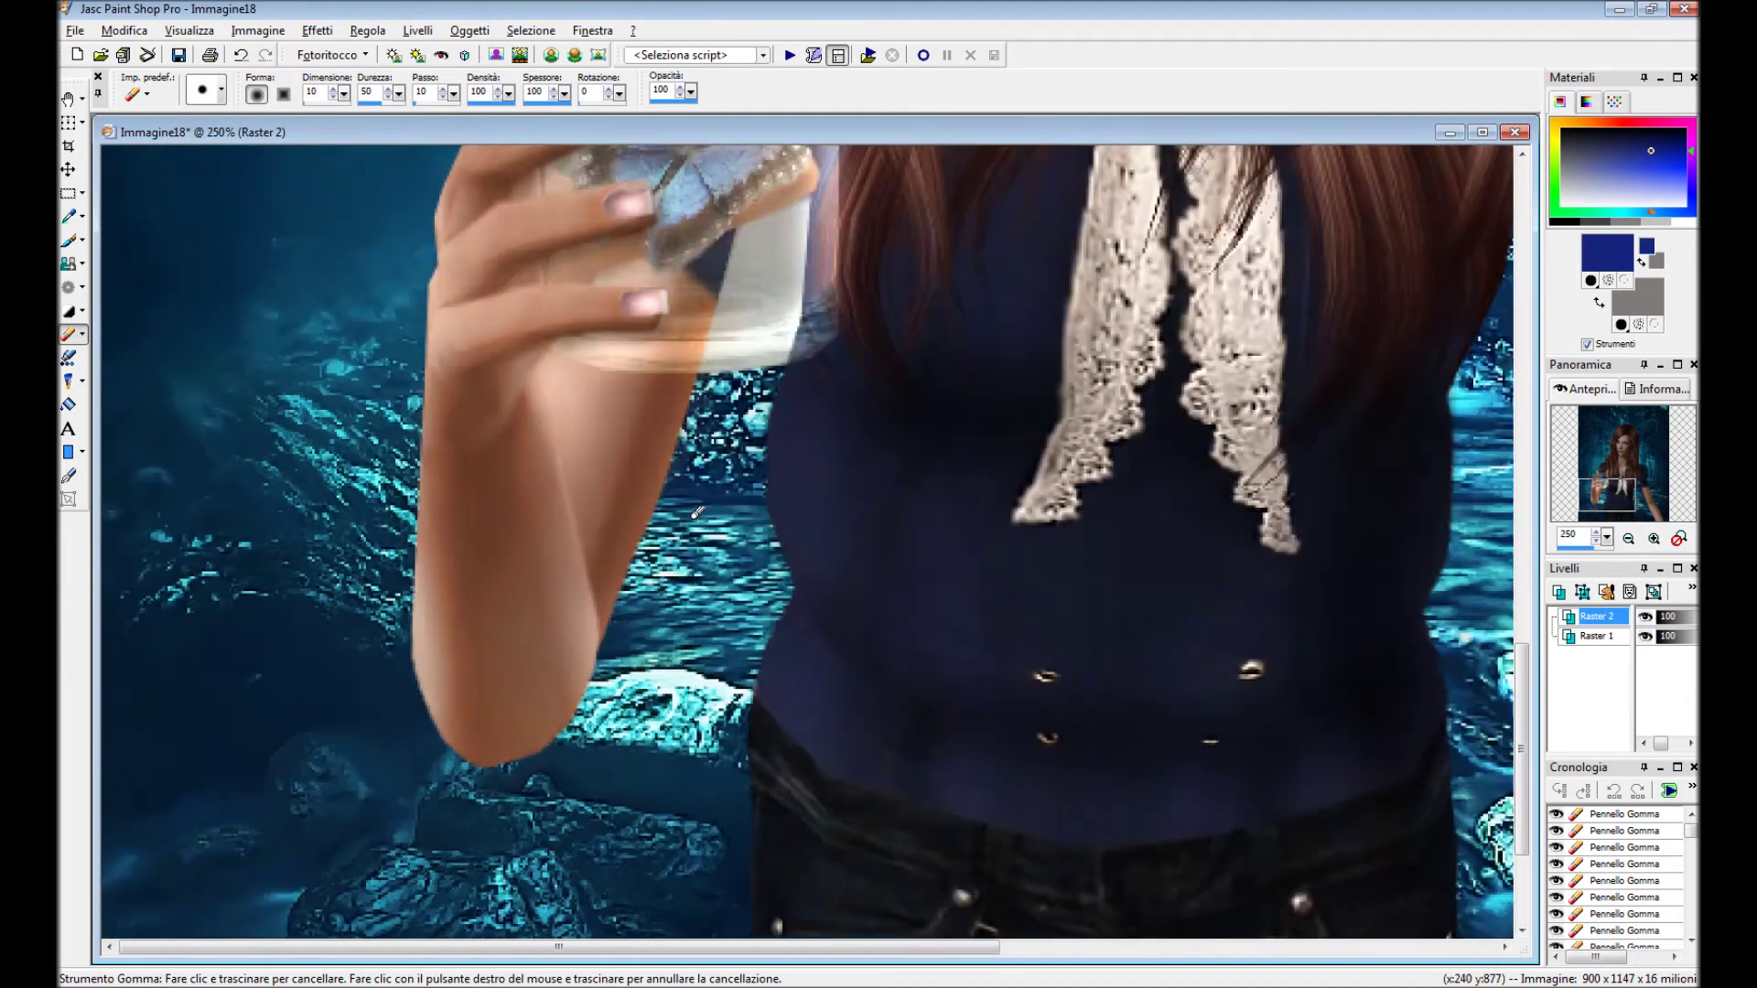
pyautogui.scroll(-3, 641, 512)
pyautogui.click(220, 88)
pyautogui.click(228, 176)
pyautogui.scroll(2, 570, 482)
pyautogui.scroll(4, 569, 482)
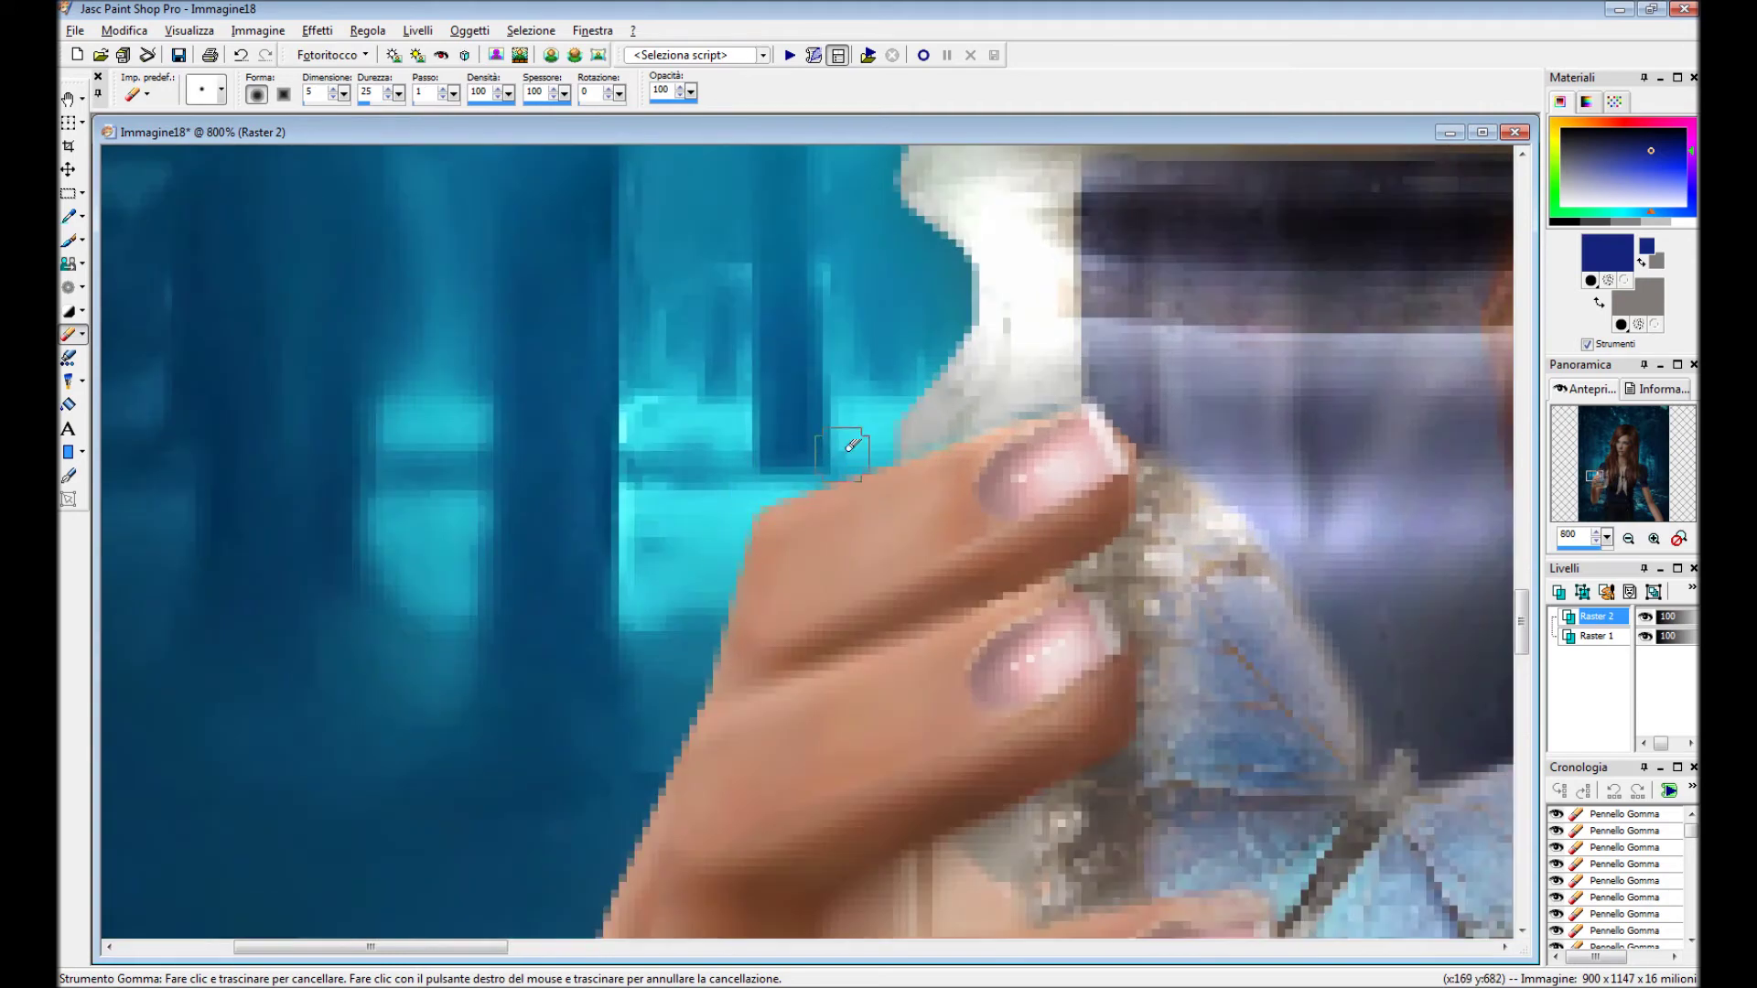
pyautogui.scroll(-3, 851, 446)
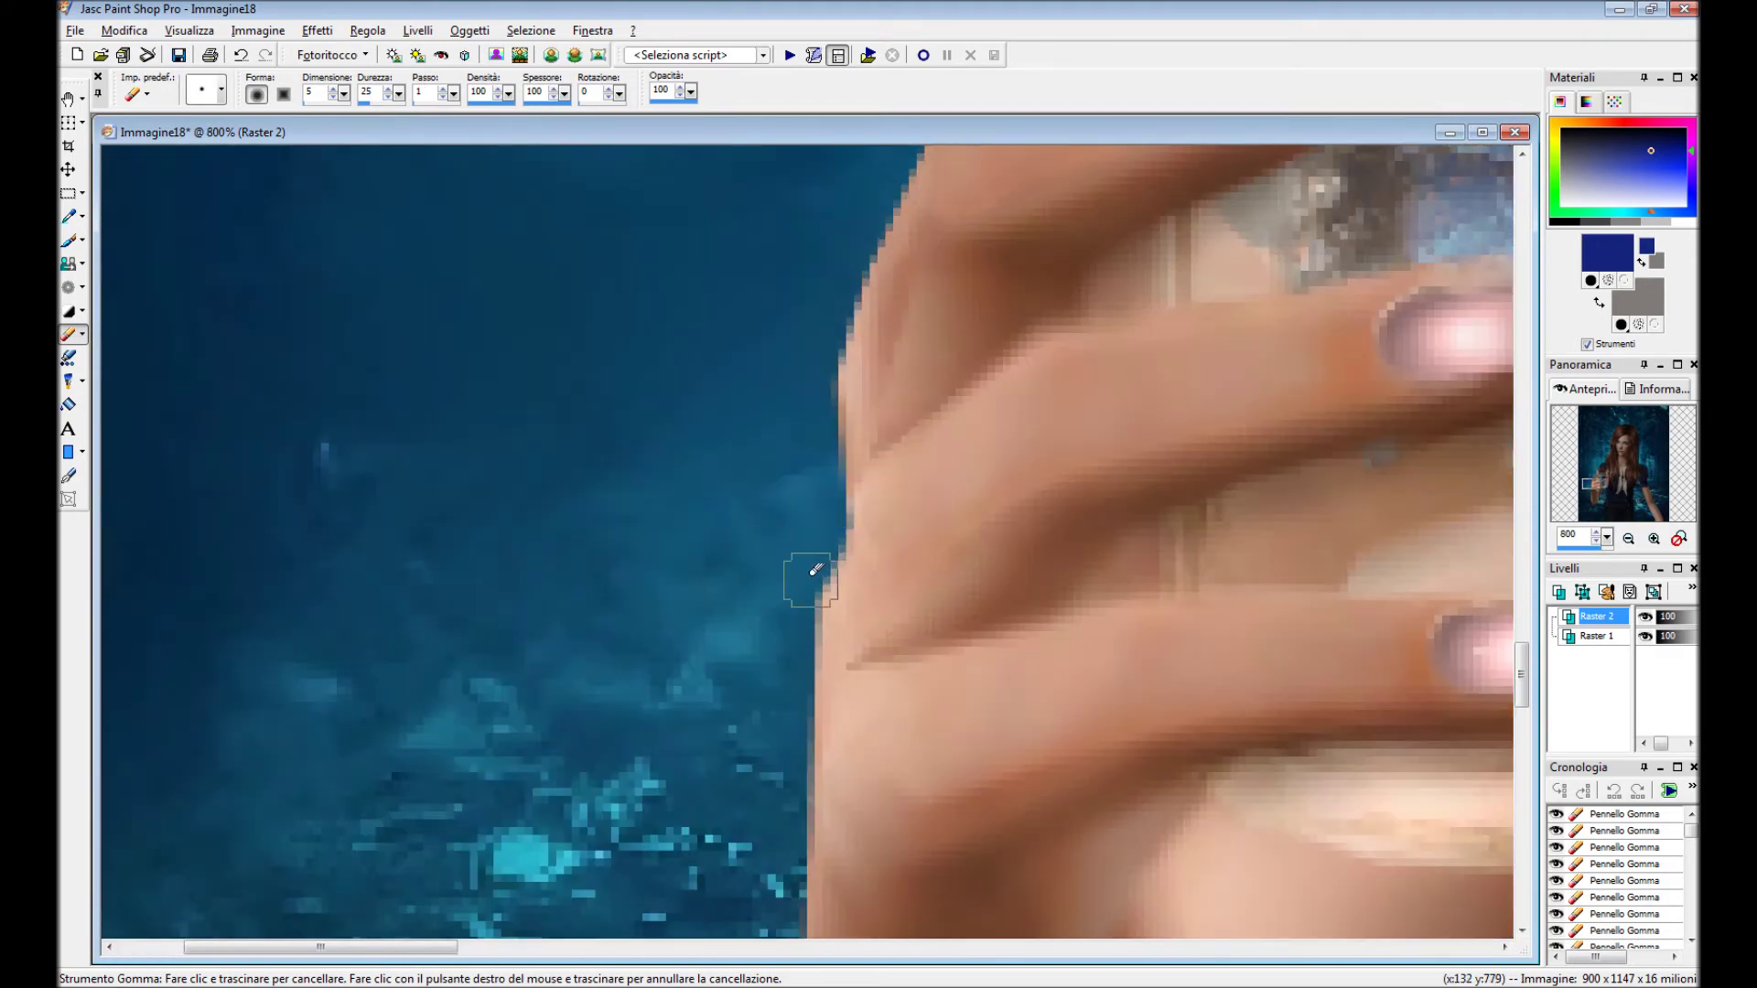
# Clone background over the edge by the fingers, with the brush value set to 100.
pyautogui.press('c')
pyautogui.scroll(1, 810, 549)
pyautogui.write('1000')
pyautogui.click(705, 569)
pyautogui.scroll(-5, 704, 569)
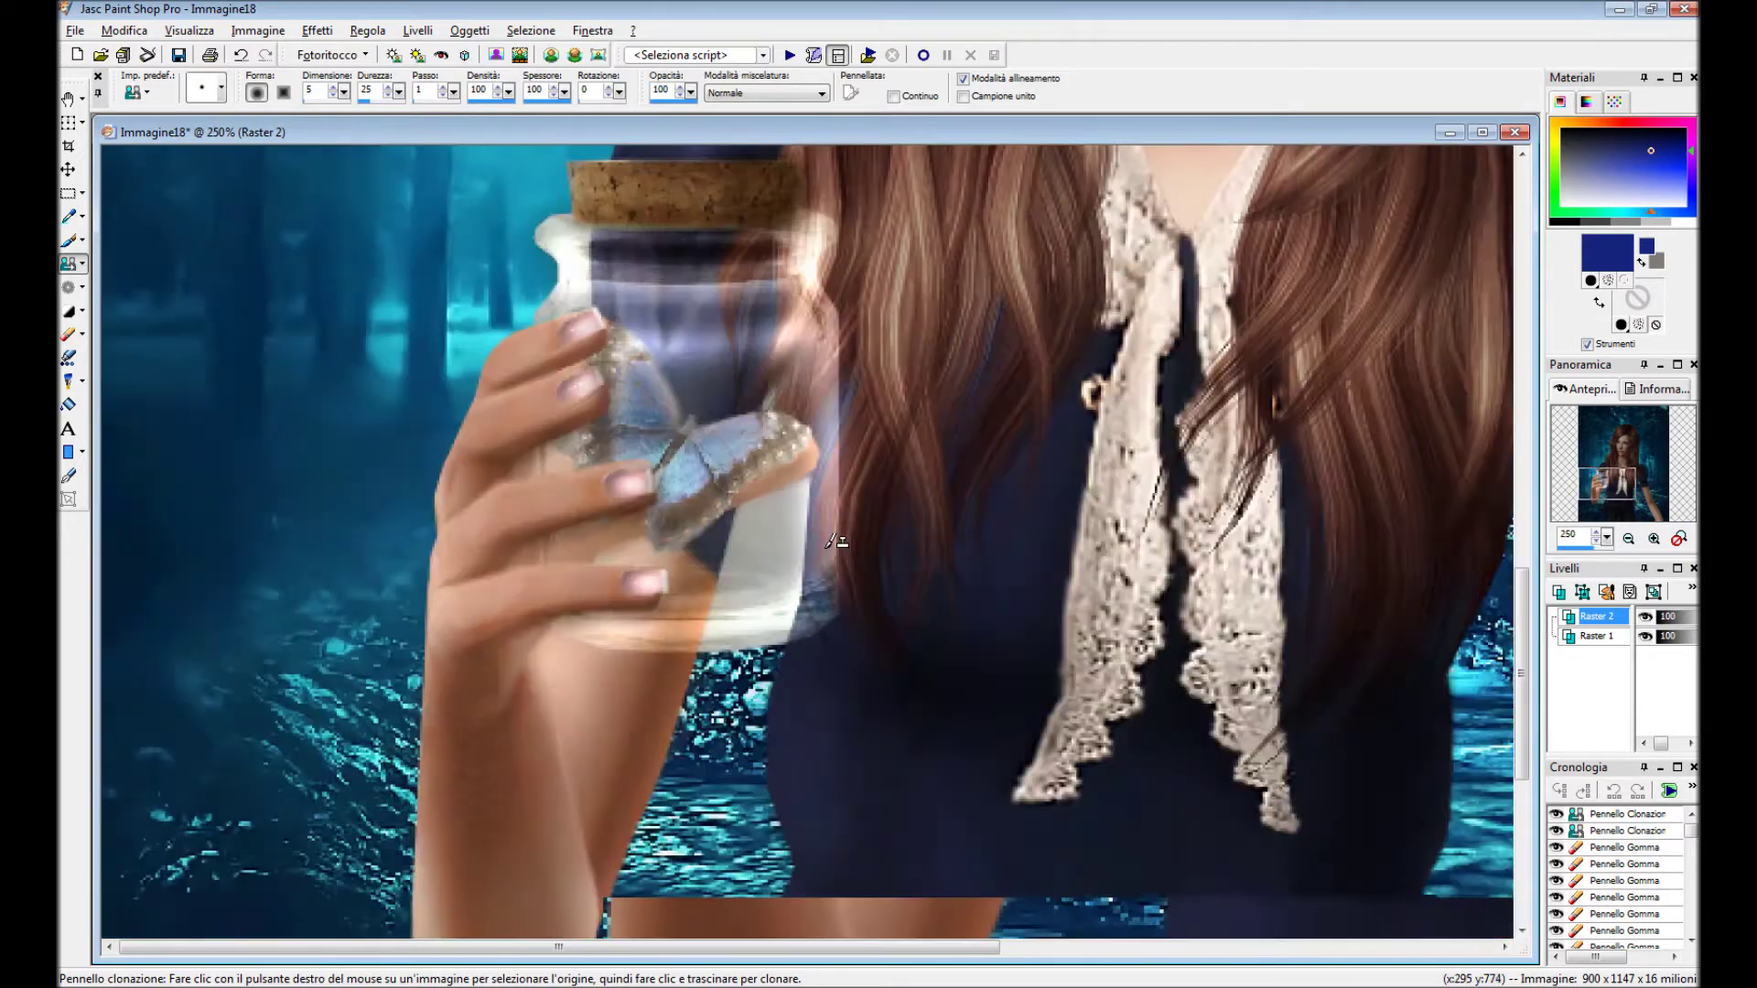
pyautogui.scroll(2, 820, 521)
# Erase the opaque white part of the jar so the background shows through.
pyautogui.press('x')
pyautogui.scroll(1, 210, 375)
pyautogui.scroll(3, 211, 375)
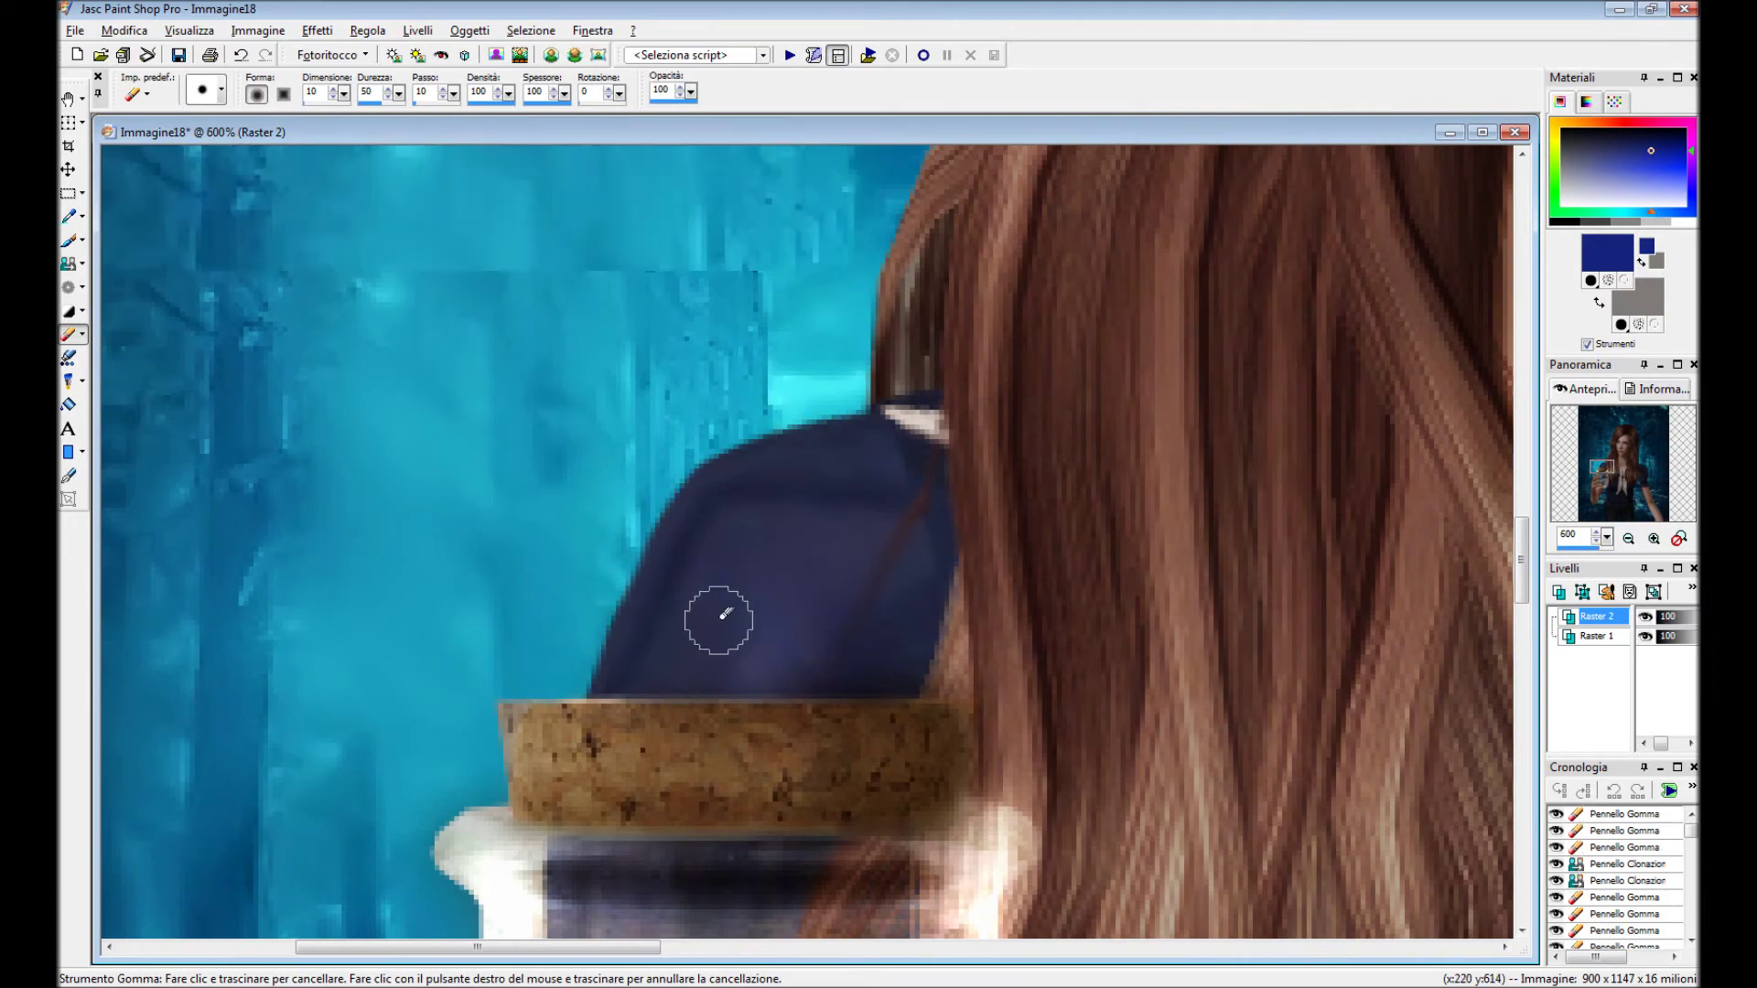
pyautogui.scroll(-3, 718, 619)
pyautogui.scroll(-3, 718, 619)
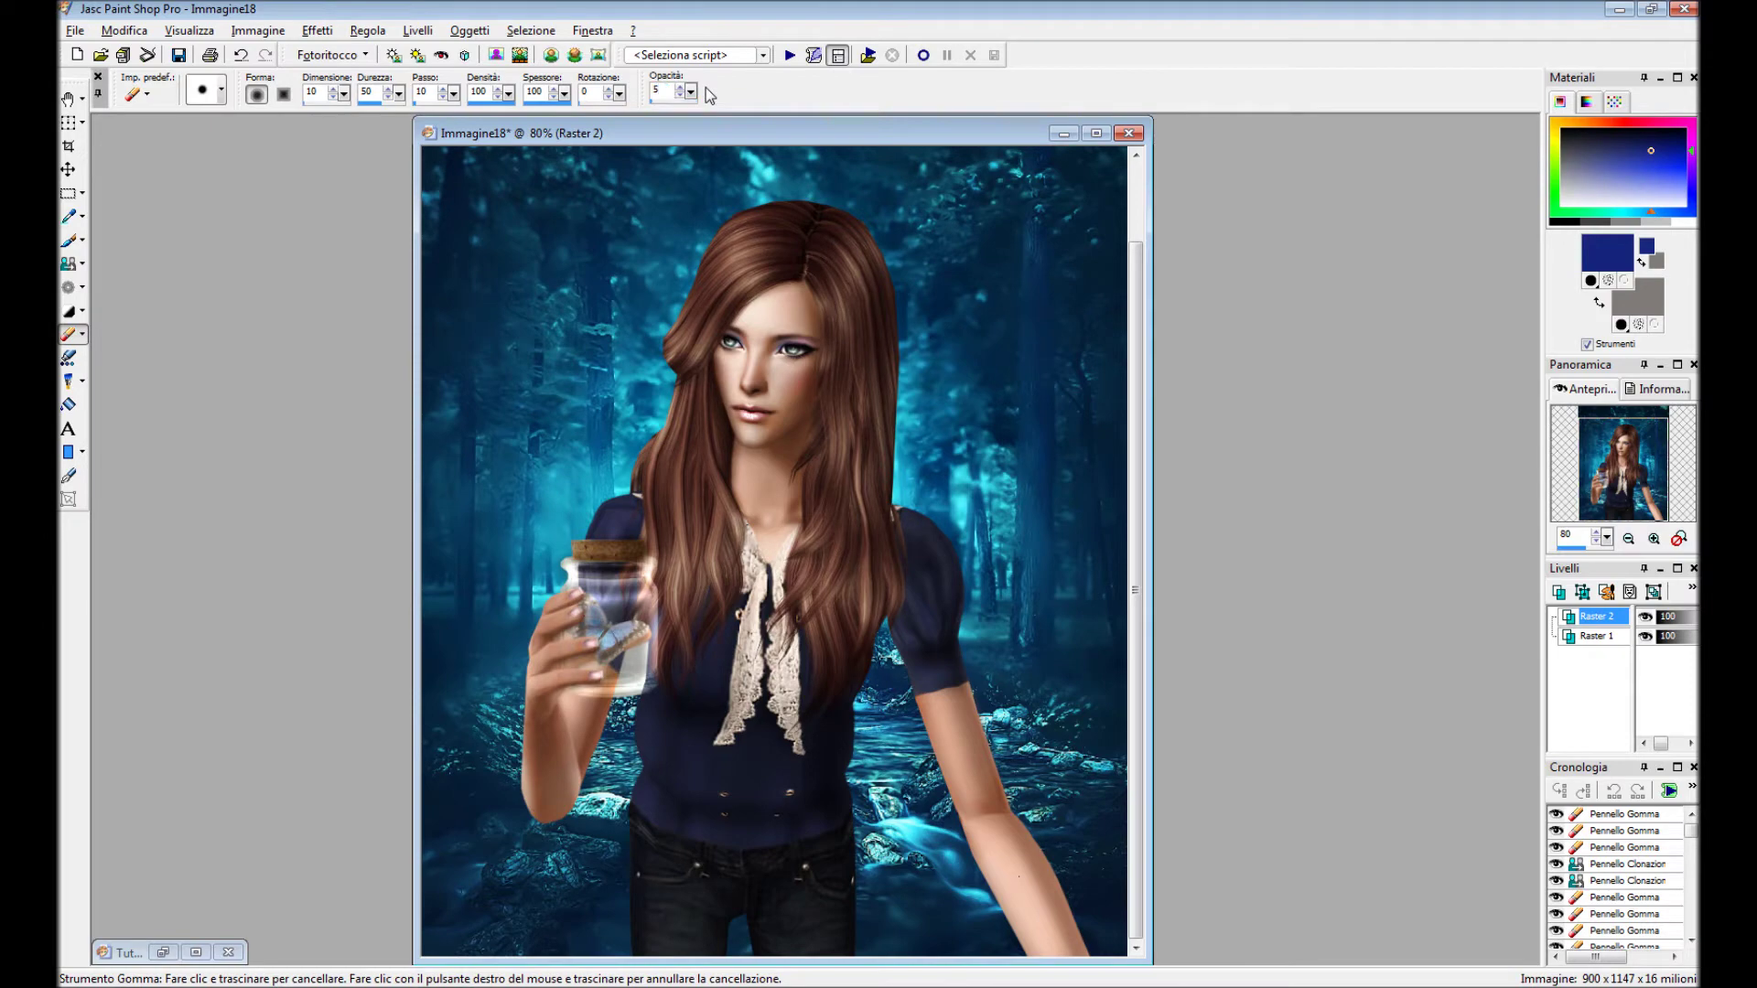
pyautogui.scroll(4, 738, 604)
pyautogui.scroll(1, 717, 490)
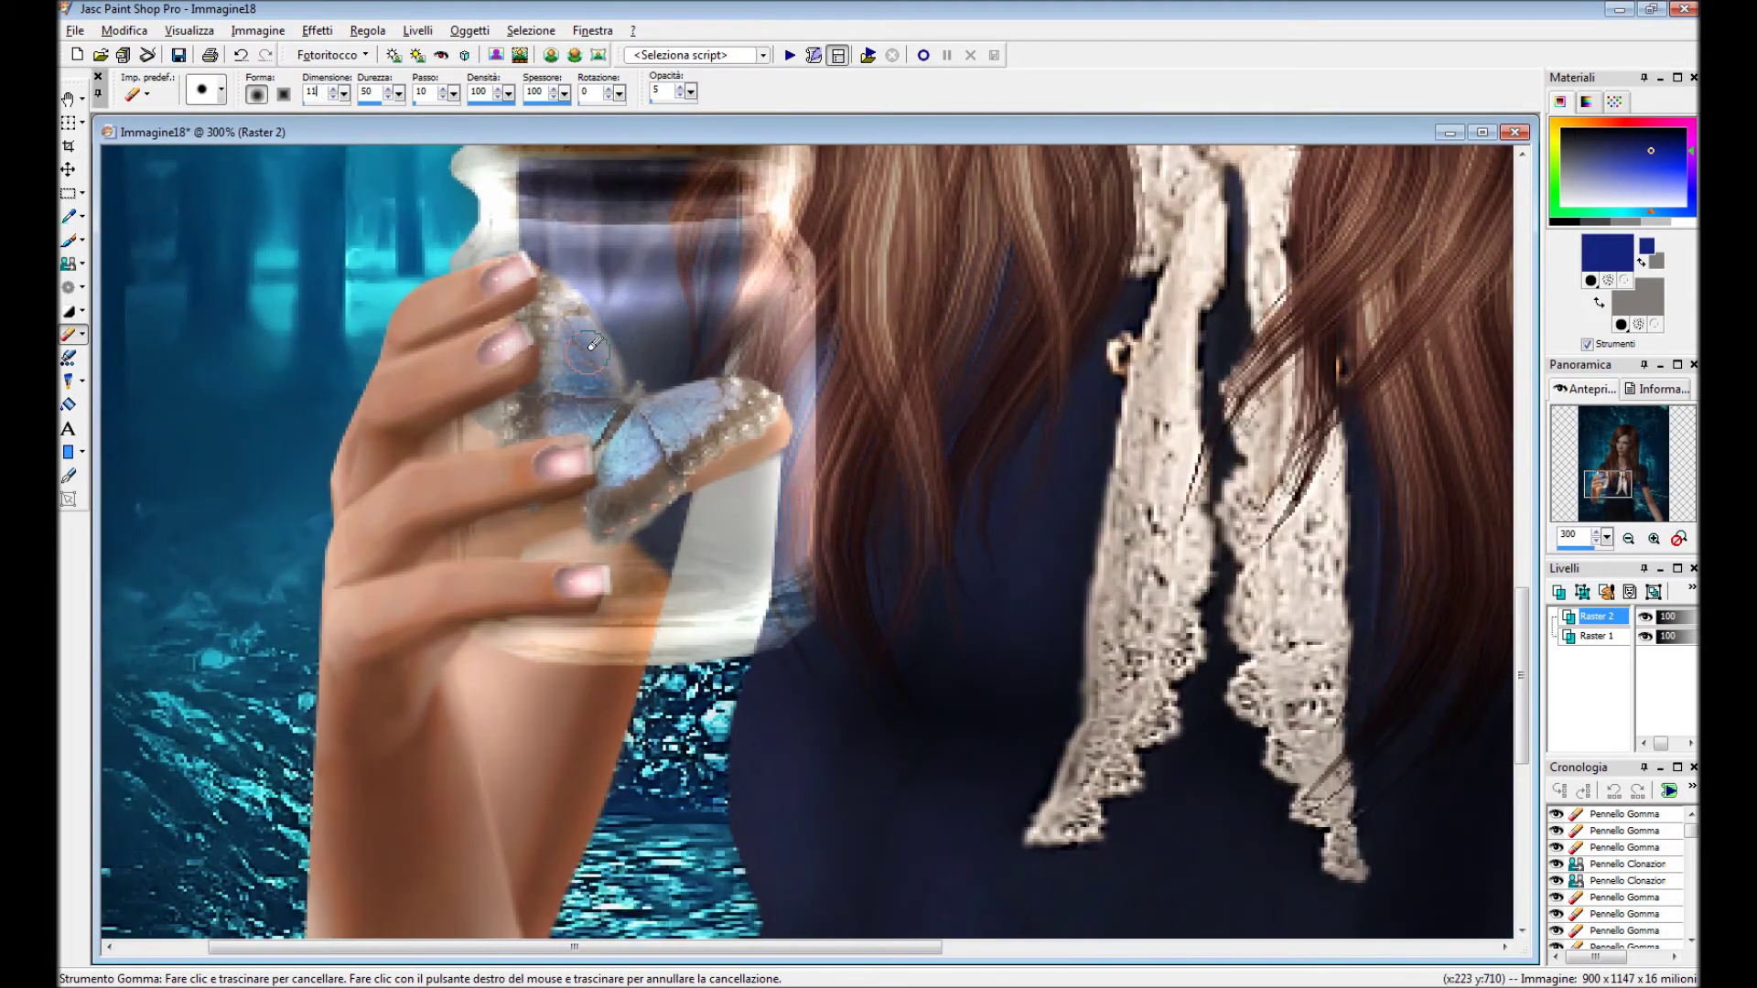
pyautogui.scroll(1, 759, 634)
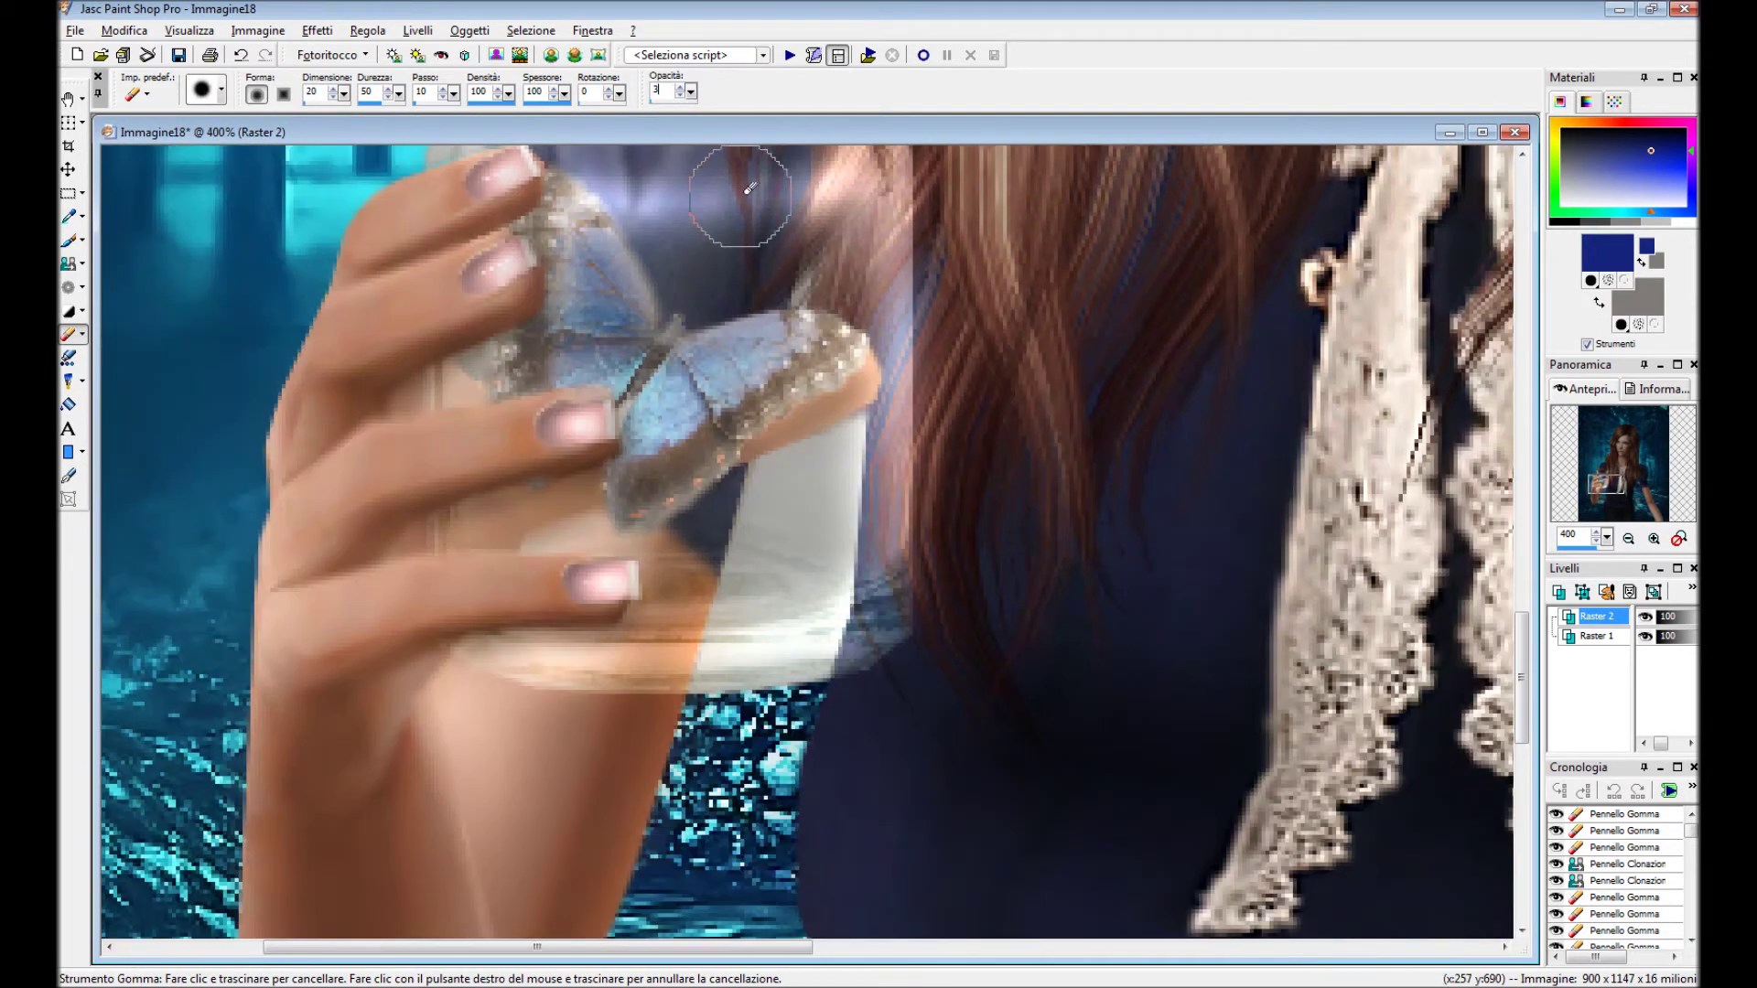
pyautogui.scroll(1, 760, 789)
pyautogui.moveTo(741, 808); pyautogui.dragTo(691, 728)
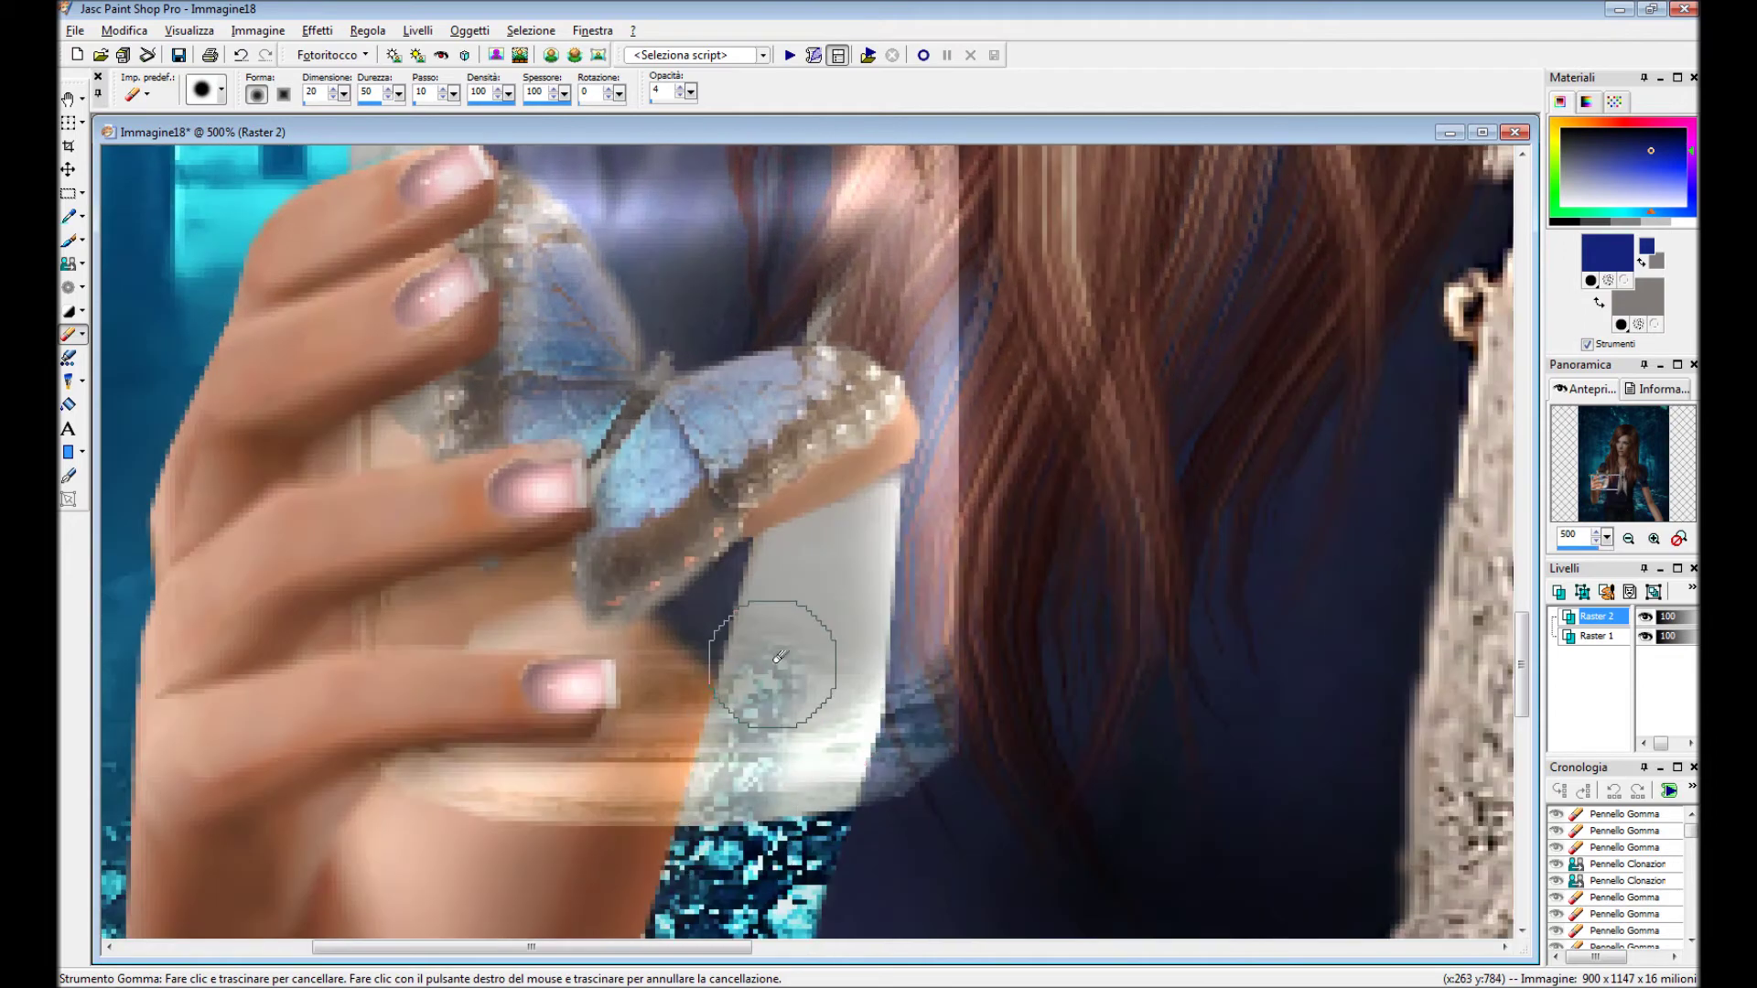
# Erase more of the jar's white glass.
pyautogui.scroll(-2, 804, 530)
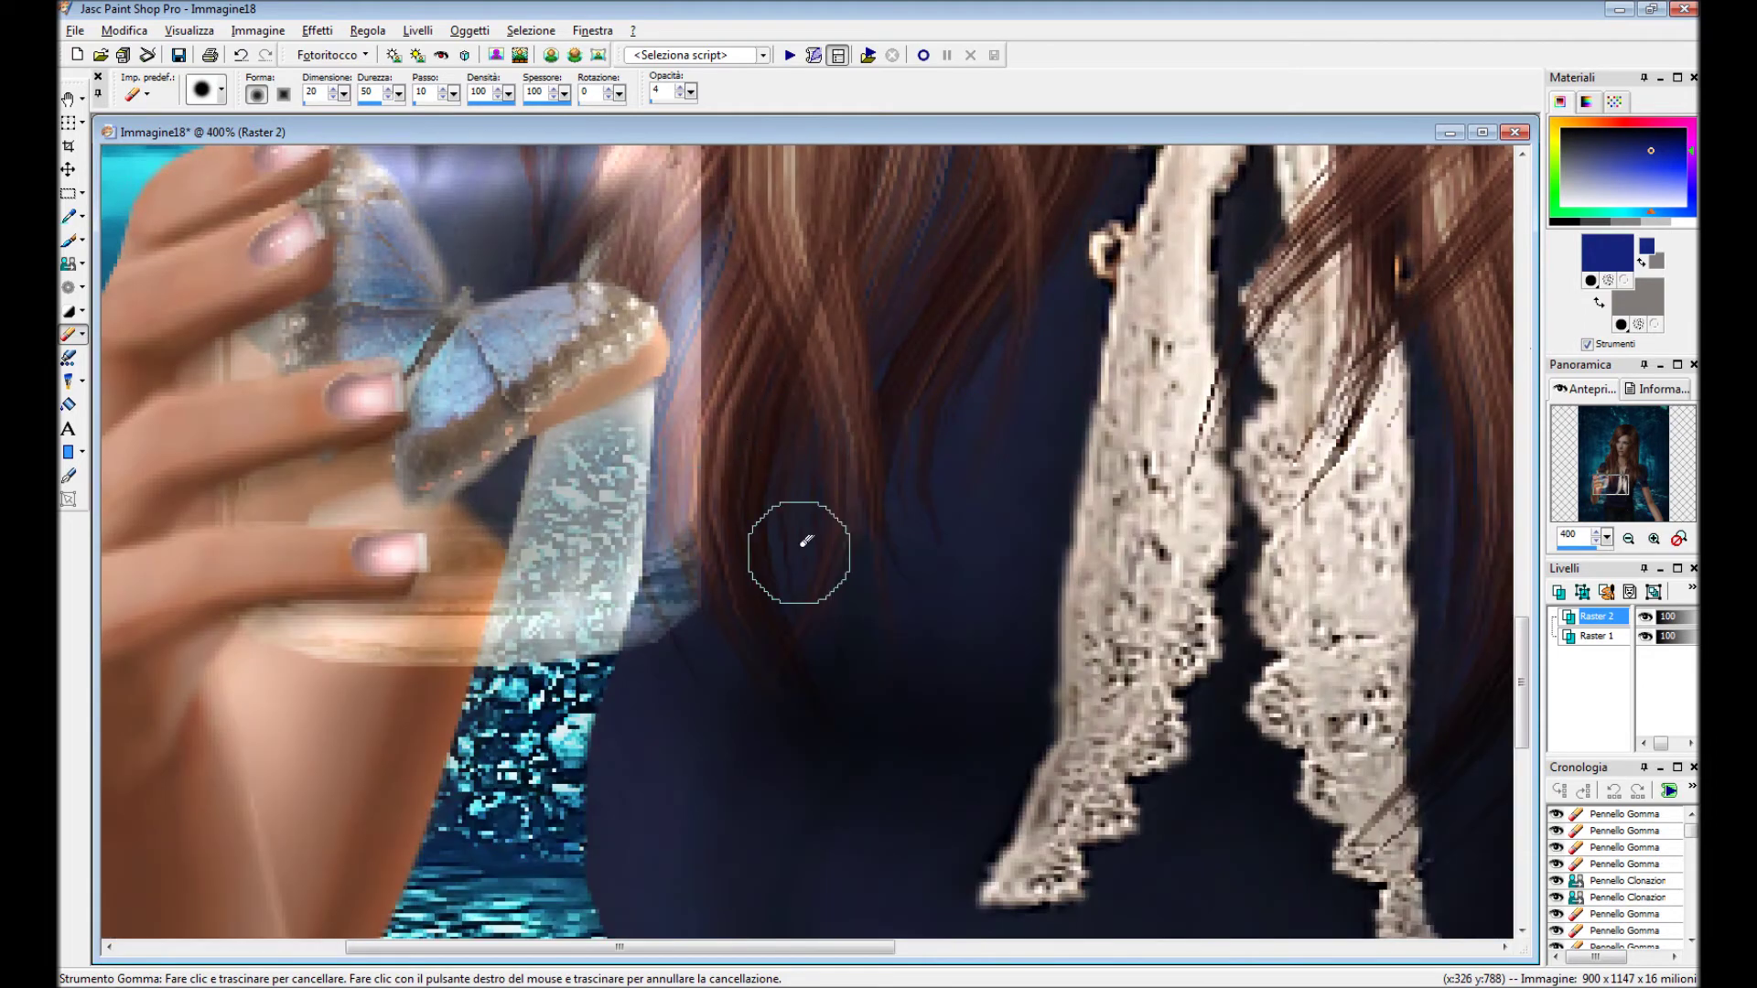
pyautogui.scroll(-3, 805, 530)
pyautogui.scroll(2, 819, 541)
pyautogui.scroll(2, 819, 541)
pyautogui.scroll(-2, 819, 541)
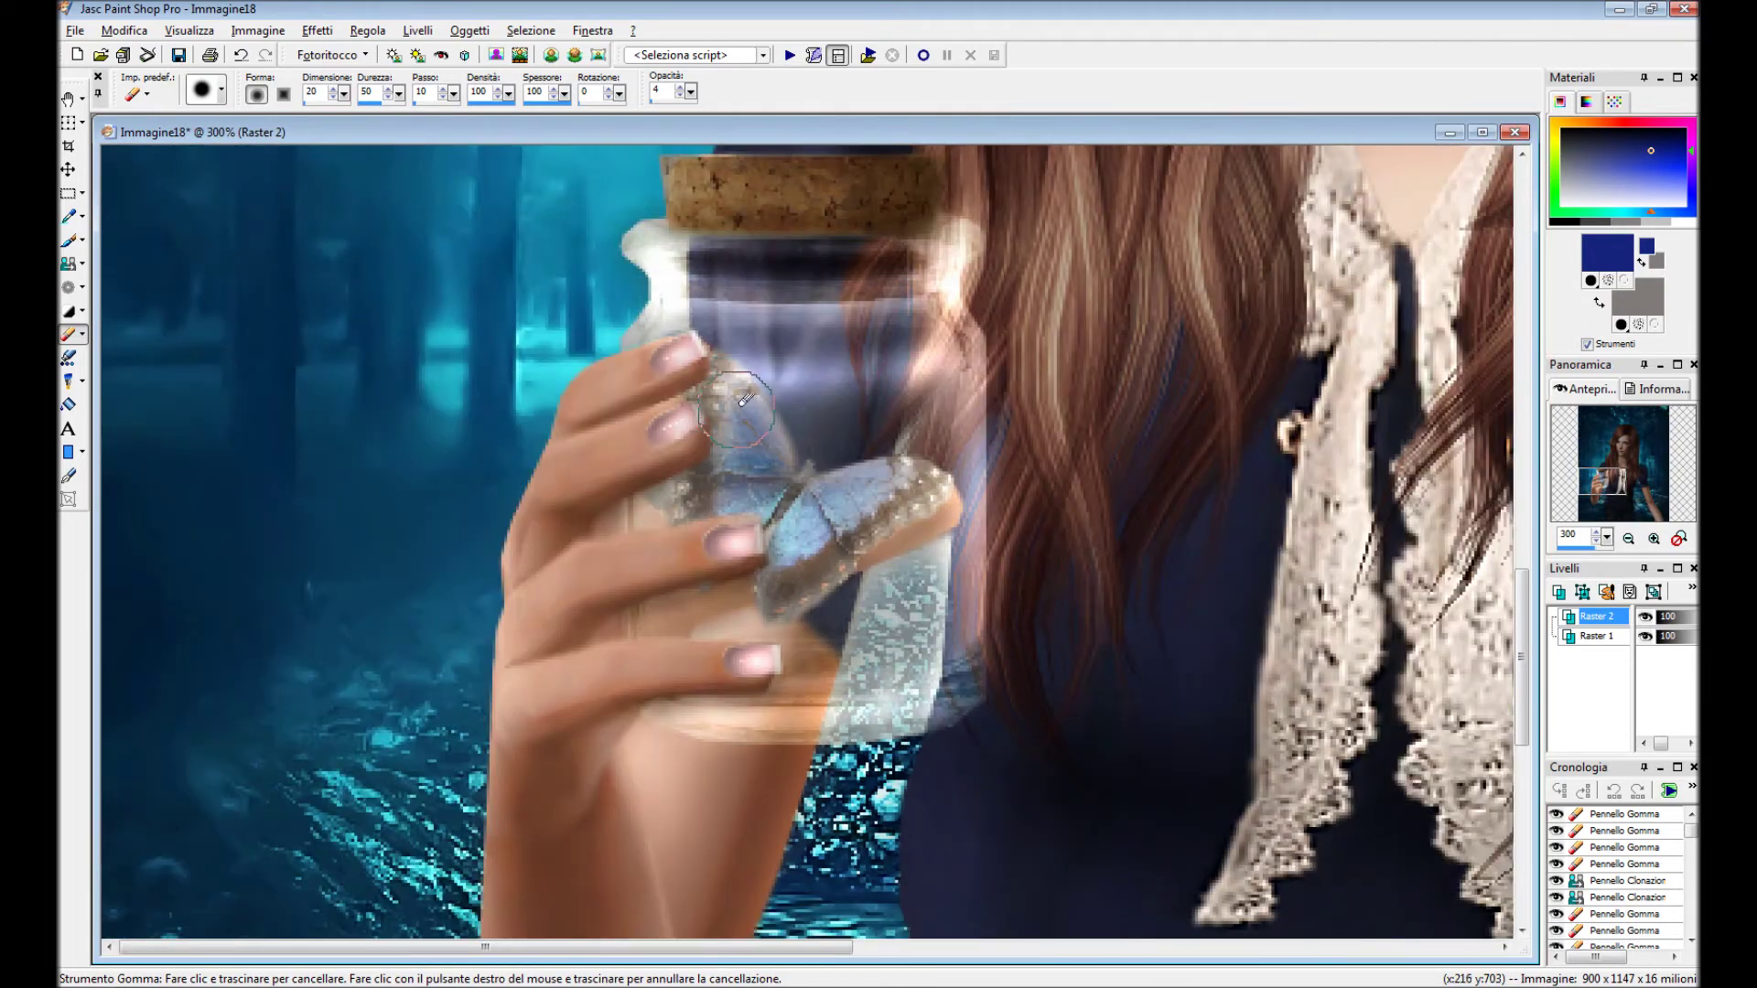
pyautogui.scroll(3, 701, 497)
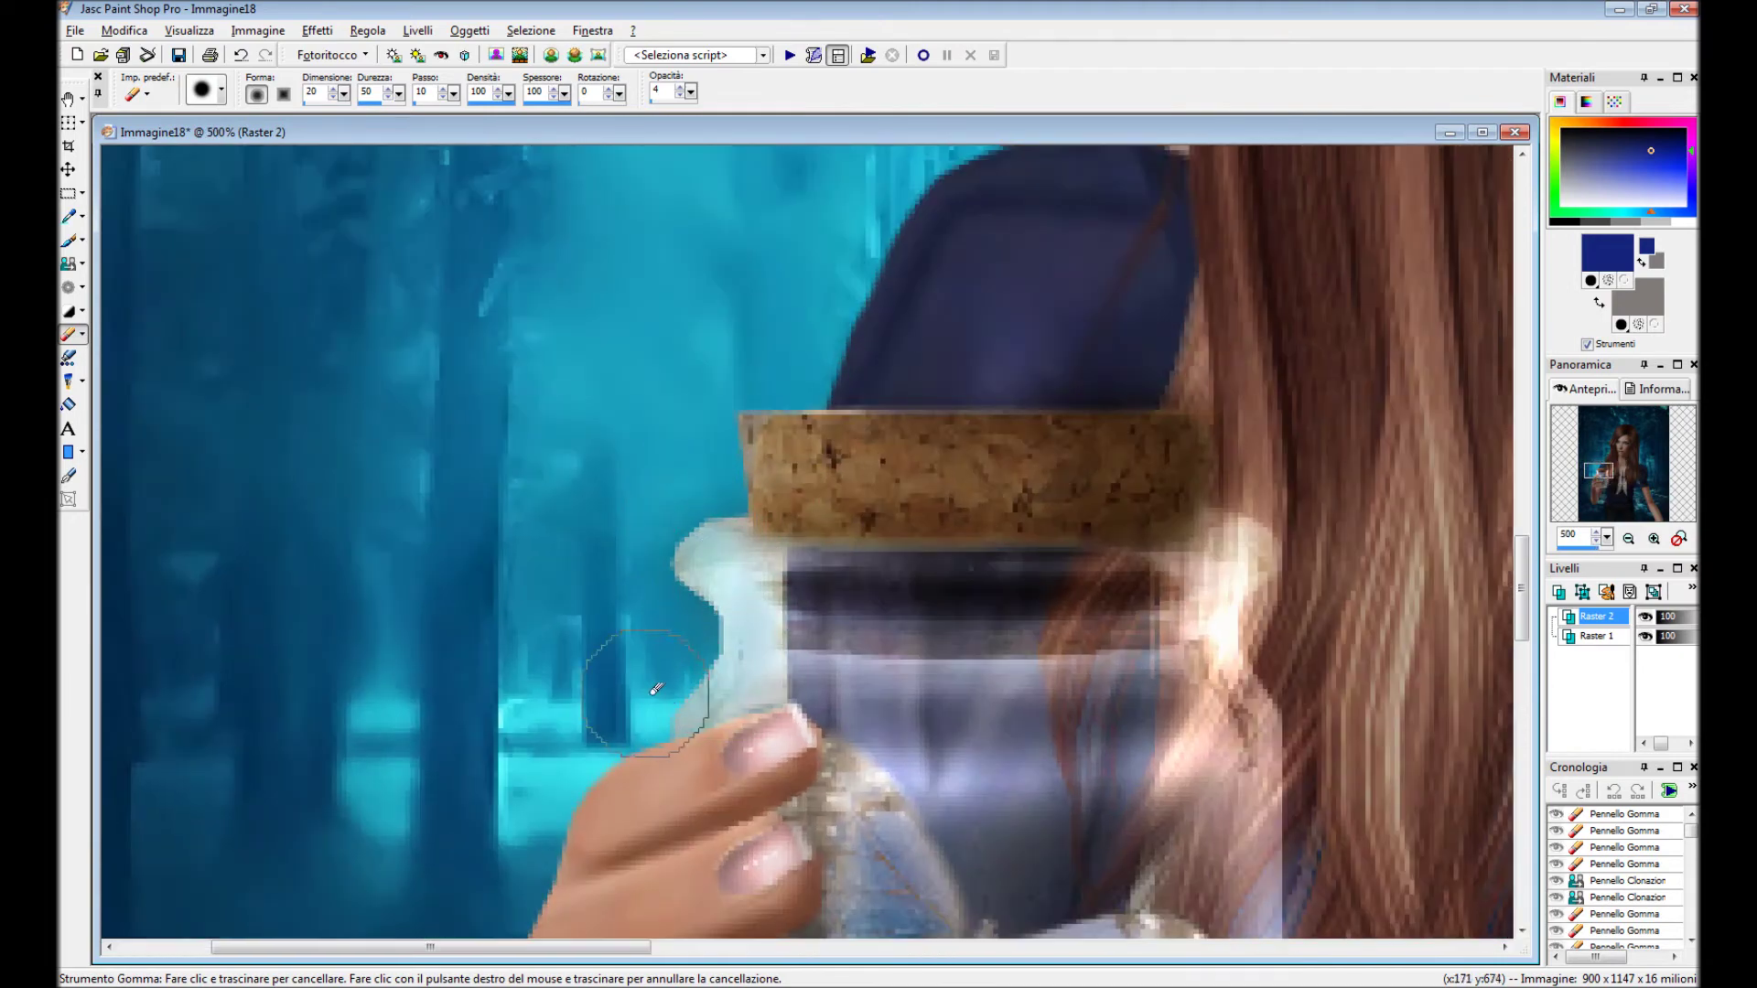
pyautogui.moveTo(736, 570); pyautogui.dragTo(732, 695)
# Clone dark fabric over the short sleeve's edge.
pyautogui.scroll(-3, 732, 695)
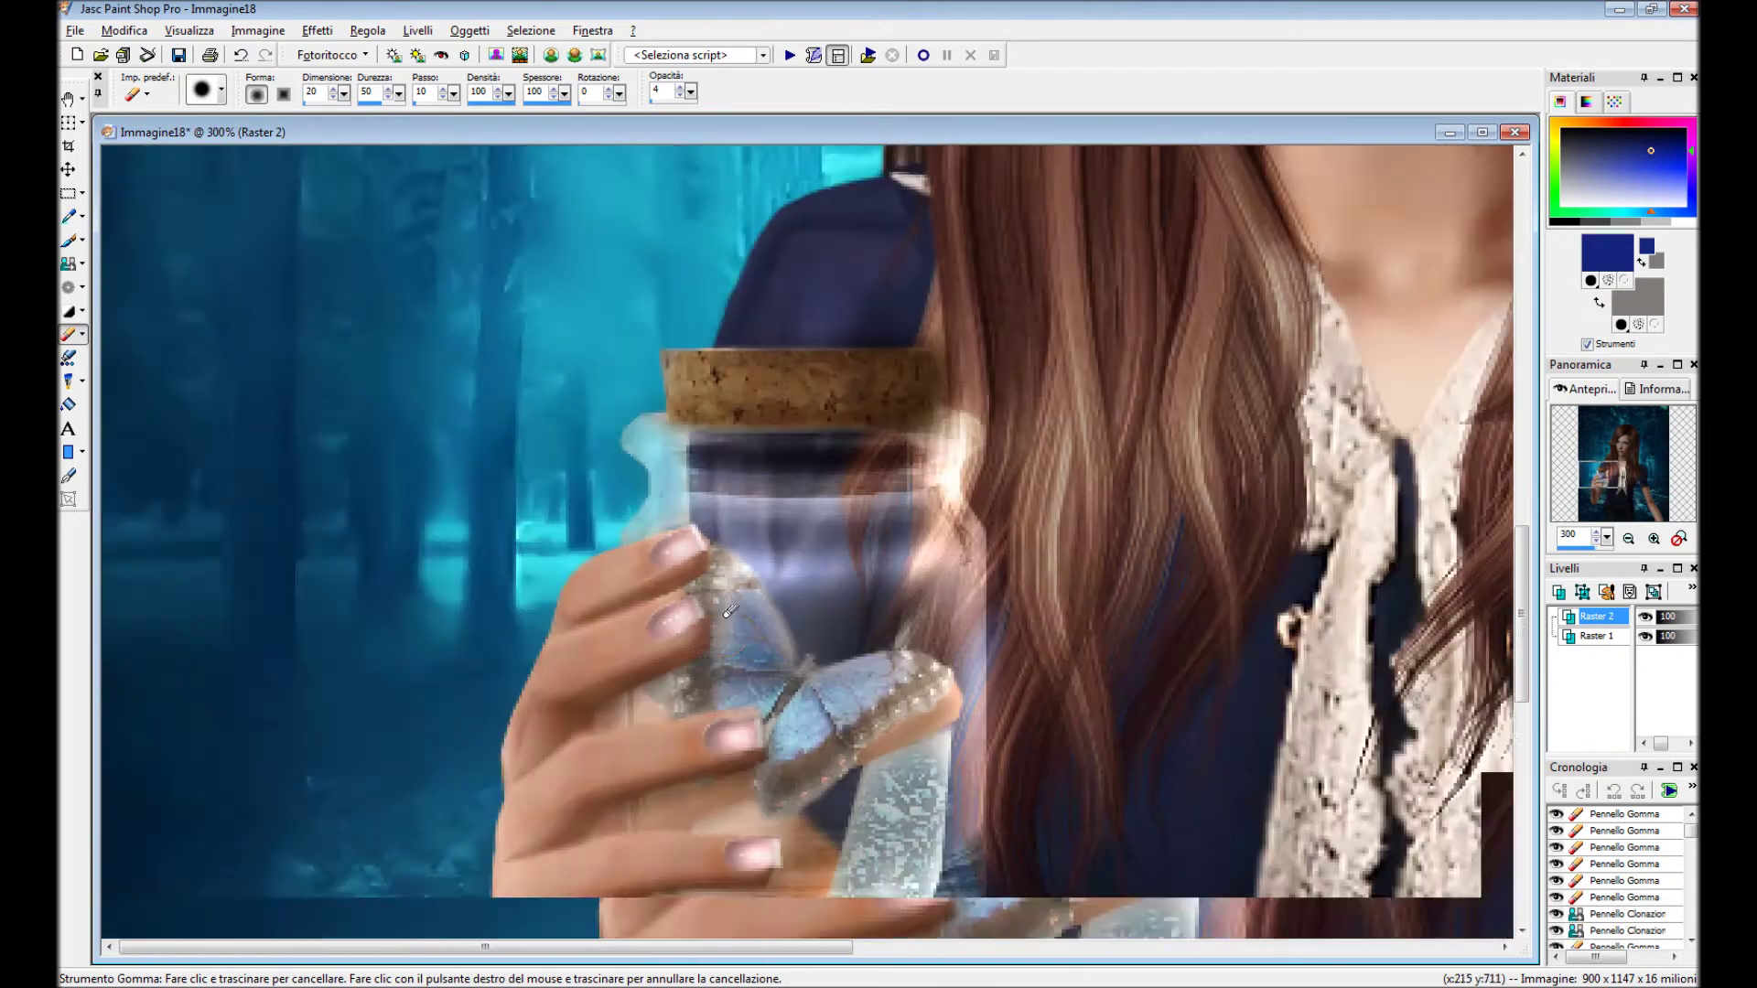
pyautogui.scroll(-3, 549, 585)
pyautogui.scroll(-2, 400, 472)
pyautogui.moveTo(540, 134); pyautogui.dragTo(831, 126)
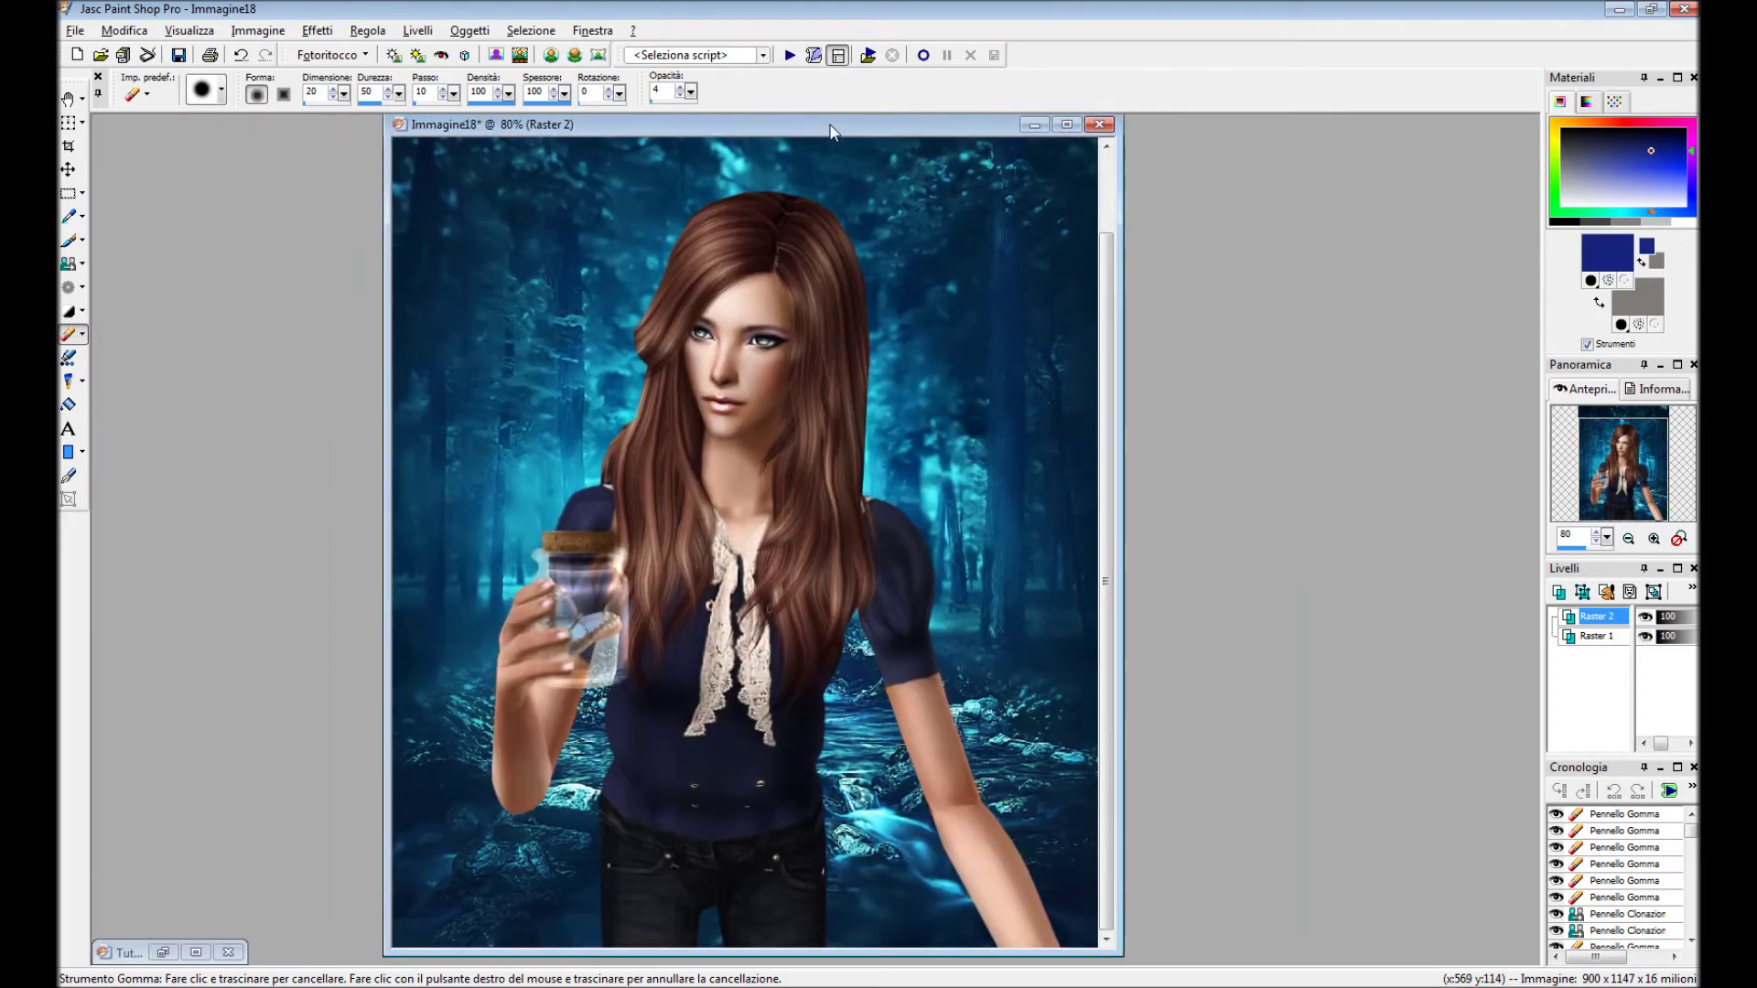
pyautogui.click(69, 264)
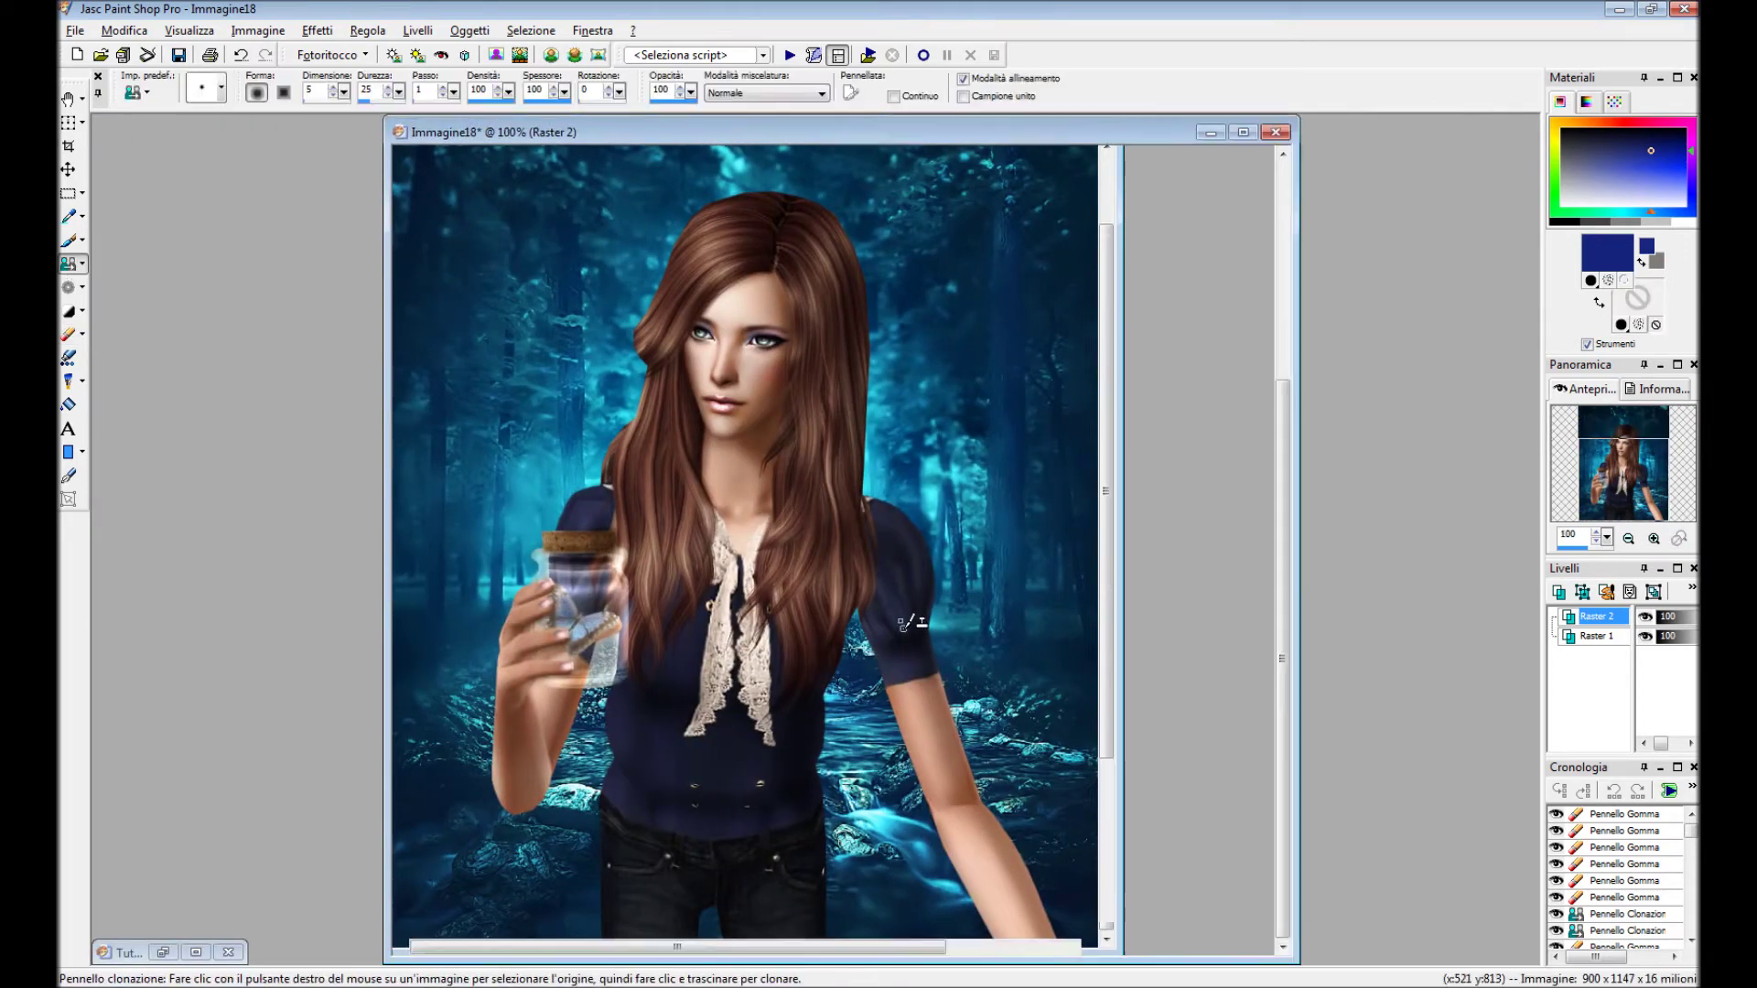
pyautogui.scroll(5, 847, 563)
pyautogui.scroll(4, 949, 453)
pyautogui.moveTo(875, 508)
pyautogui.mouseDown()
pyautogui.moveTo(812, 513)
pyautogui.moveTo(930, 498)
pyautogui.moveTo(851, 507)
pyautogui.mouseUp()
# Add a new empty raster layer.
pyautogui.scroll(-8, 879, 535)
pyautogui.scroll(-2, 881, 536)
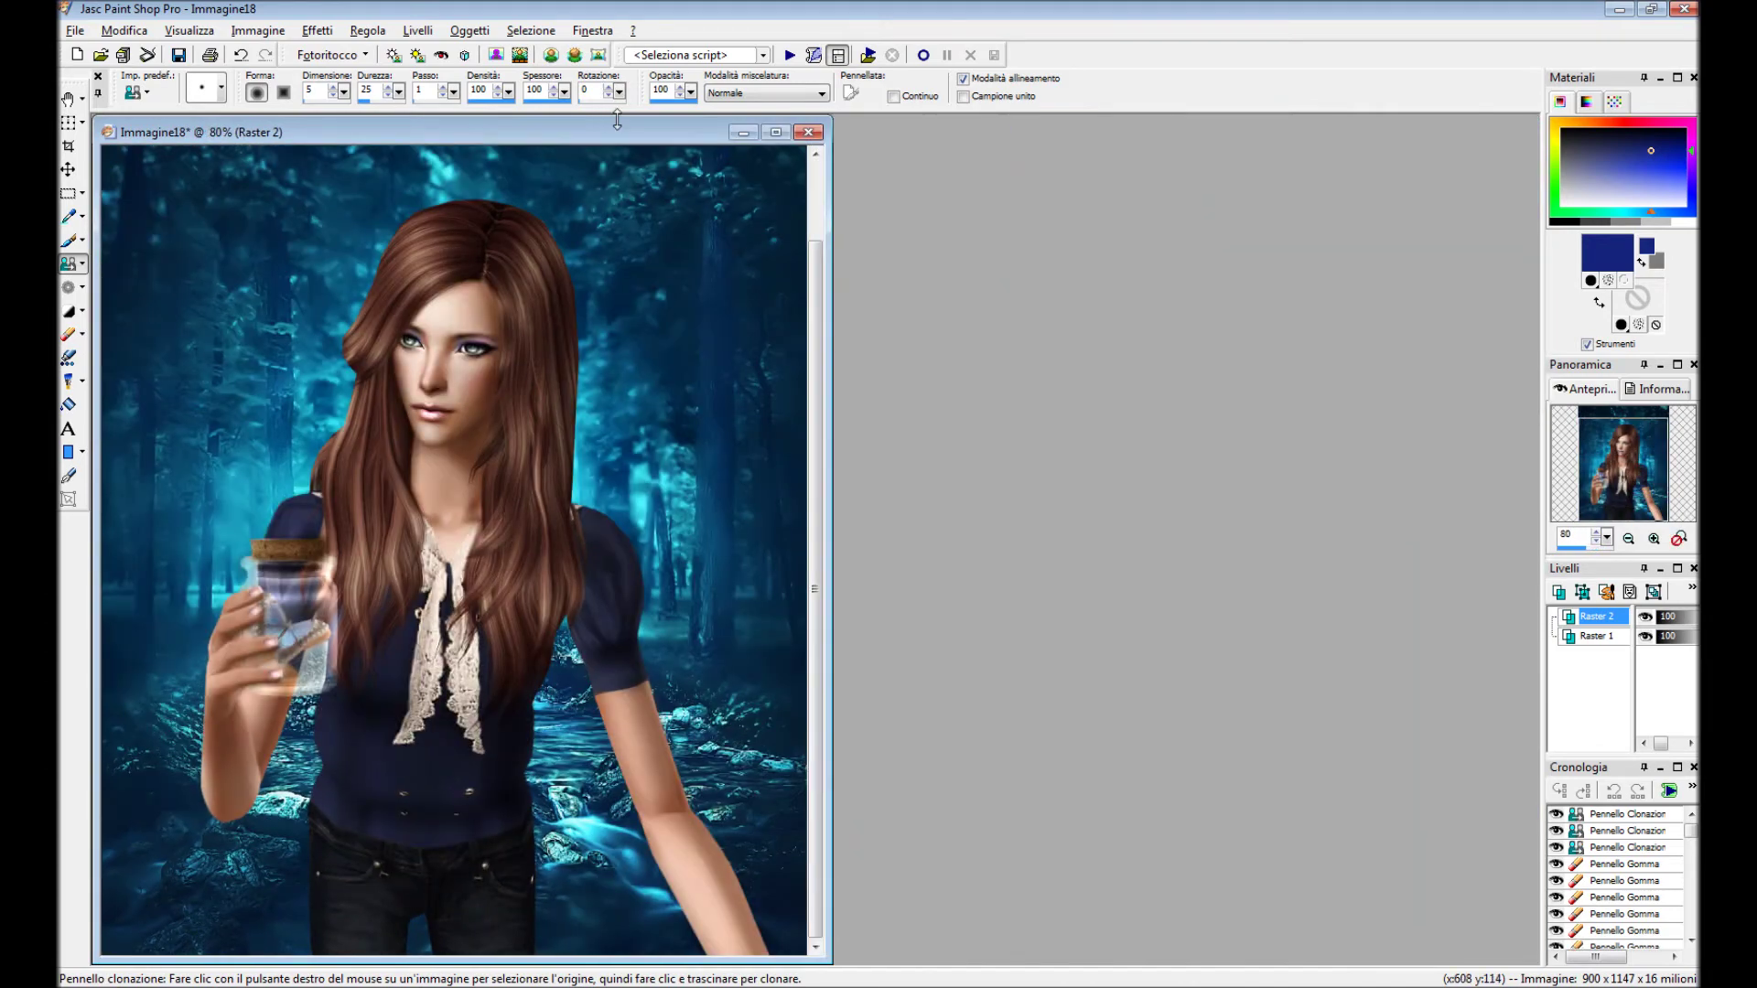
pyautogui.click(418, 30)
# Sample a brown from the image and paint a size-10 stroke along the arm down to the wrist.
pyautogui.click(805, 504)
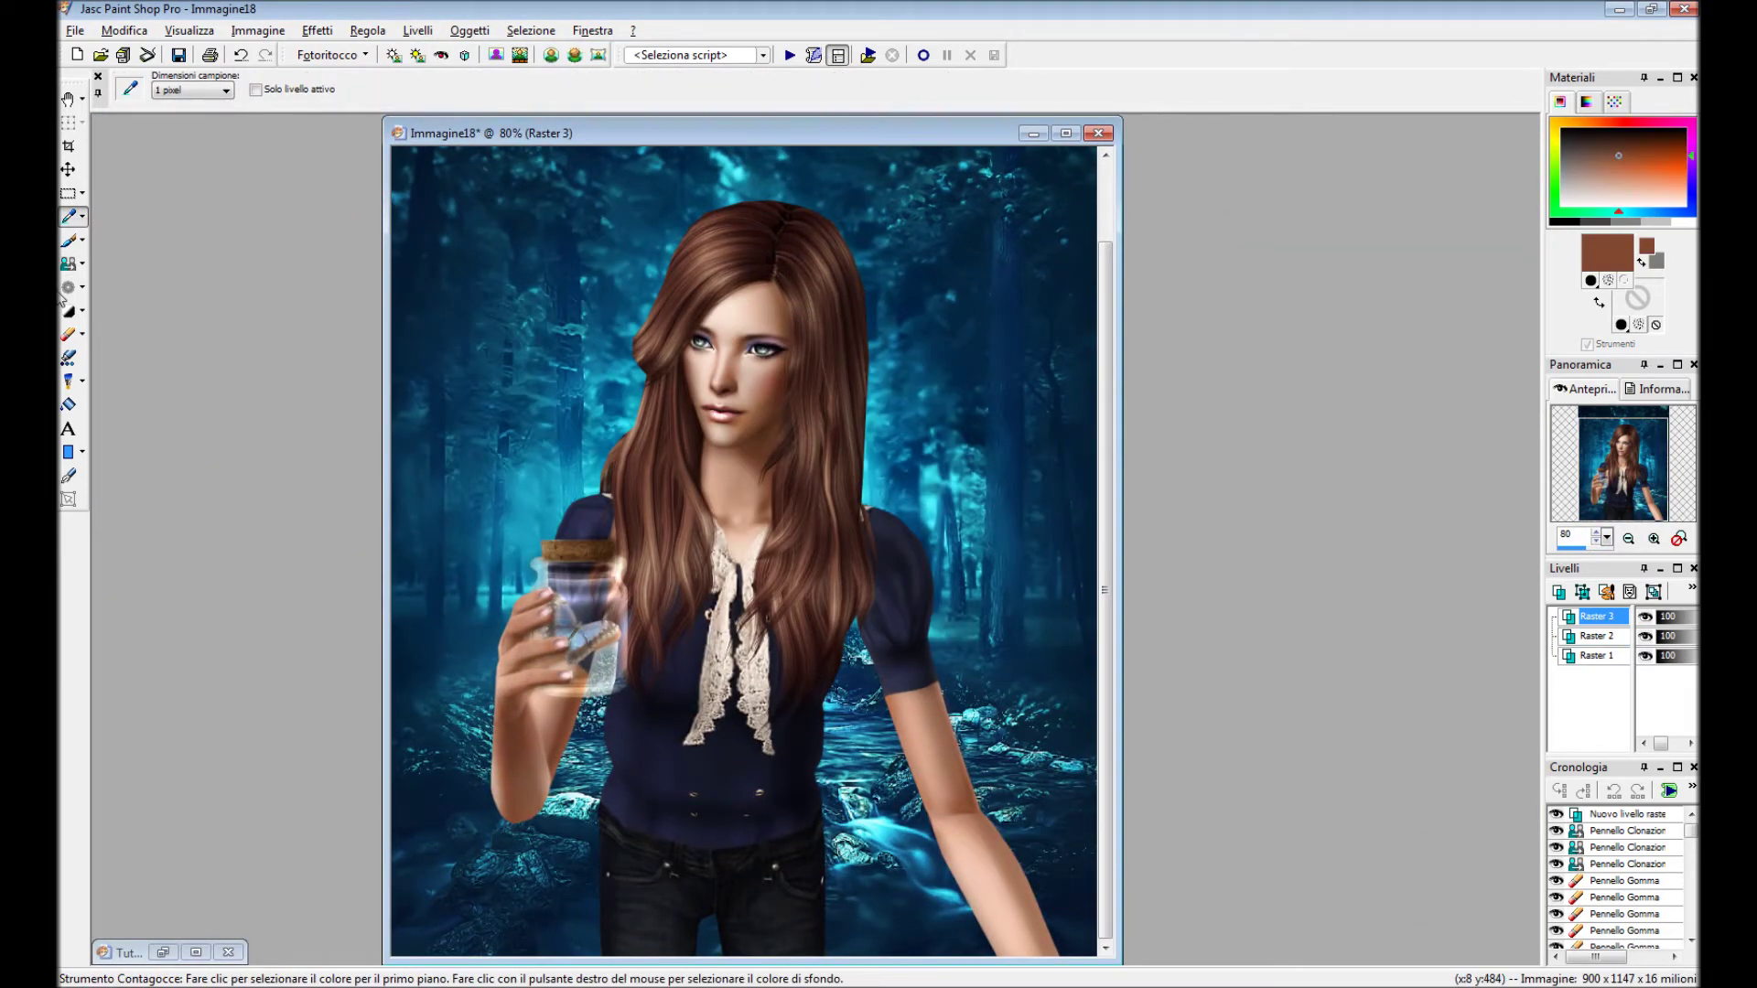
pyautogui.click(68, 240)
pyautogui.click(219, 88)
pyautogui.doubleClick(318, 185)
pyautogui.scroll(3, 823, 549)
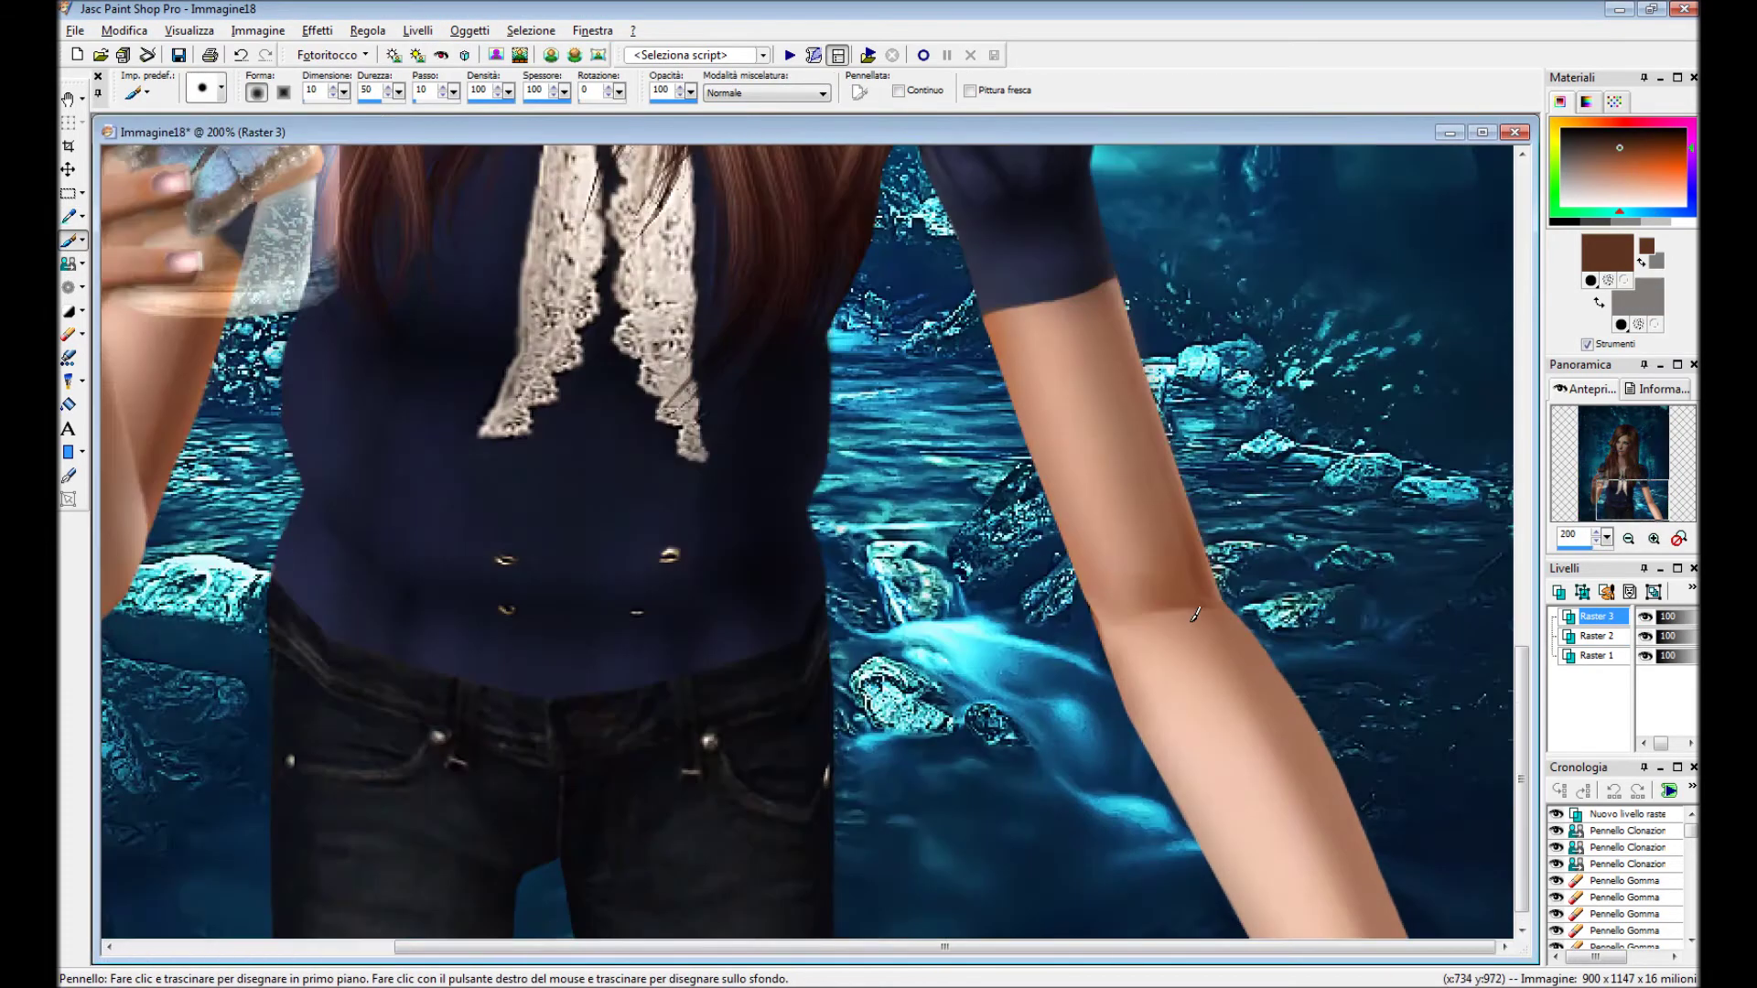
pyautogui.moveTo(1023, 529); pyautogui.dragTo(1139, 524)
pyautogui.moveTo(1110, 258); pyautogui.dragTo(1241, 602)
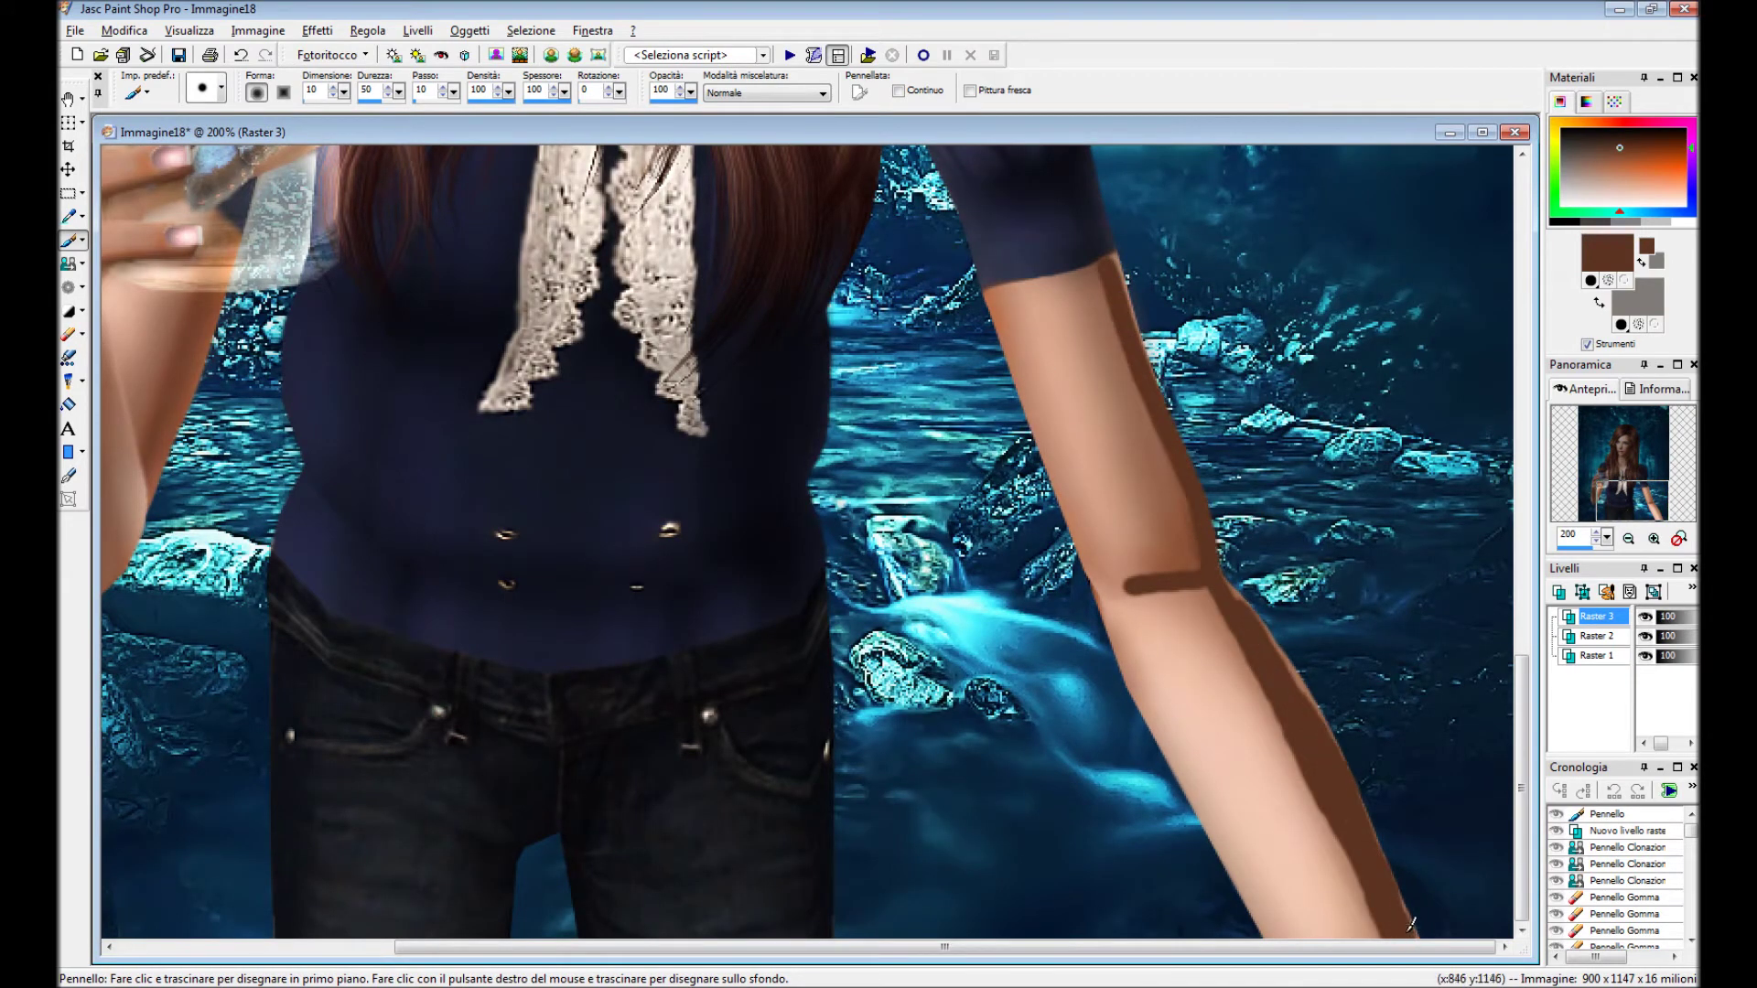
pyautogui.moveTo(1241, 601); pyautogui.dragTo(1402, 937)
pyautogui.scroll(-3, 1402, 937)
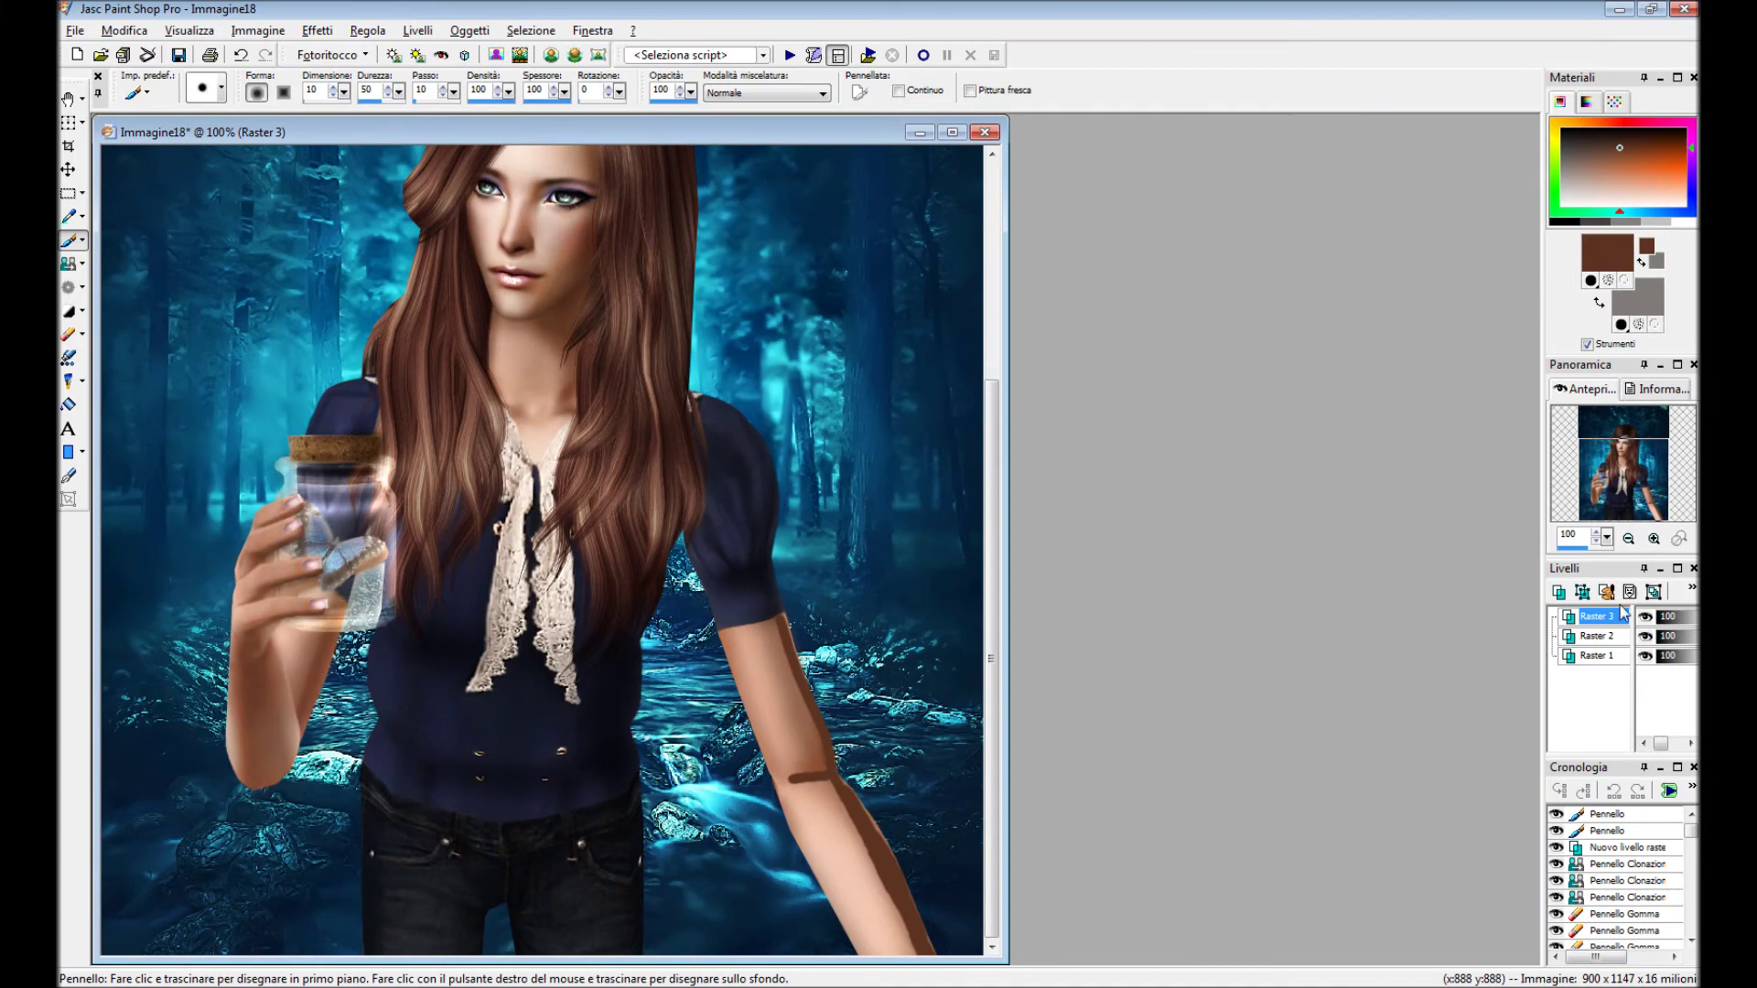
# Set the shading layer to Multiply blend at 59% opacity.
pyautogui.doubleClick(1597, 615)
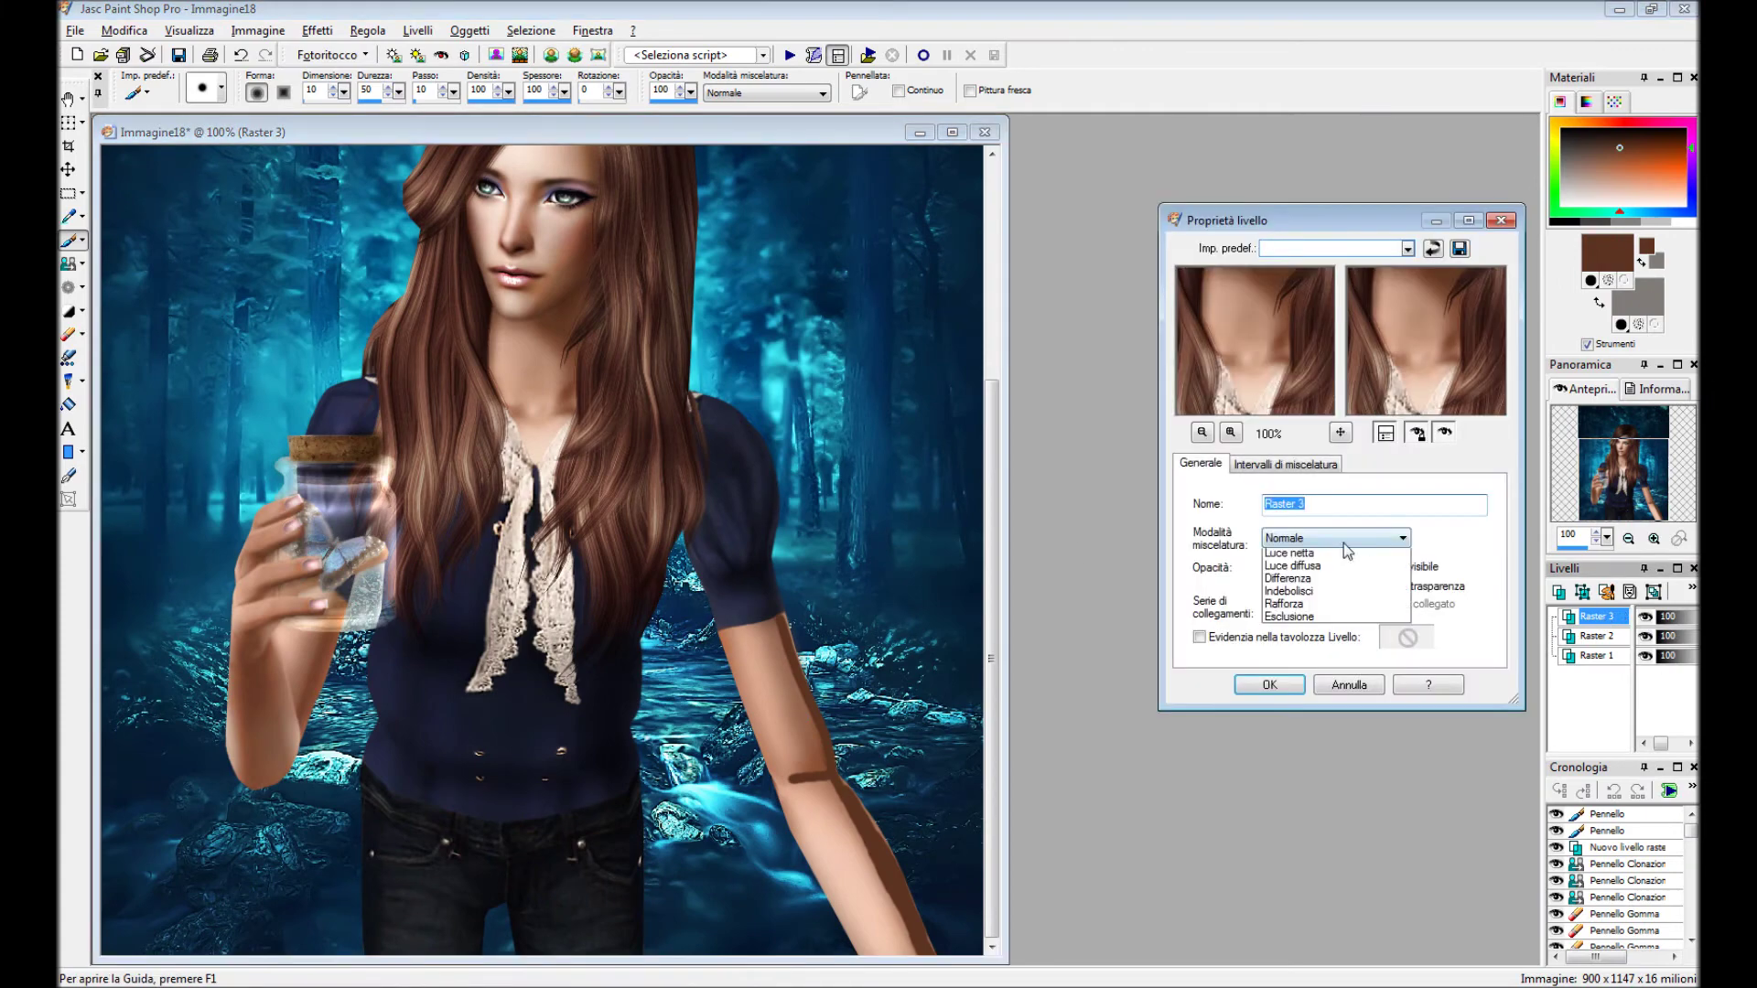
pyautogui.click(1336, 538)
pyautogui.click(1318, 650)
pyautogui.moveTo(1311, 568); pyautogui.dragTo(1282, 564)
pyautogui.click(1270, 685)
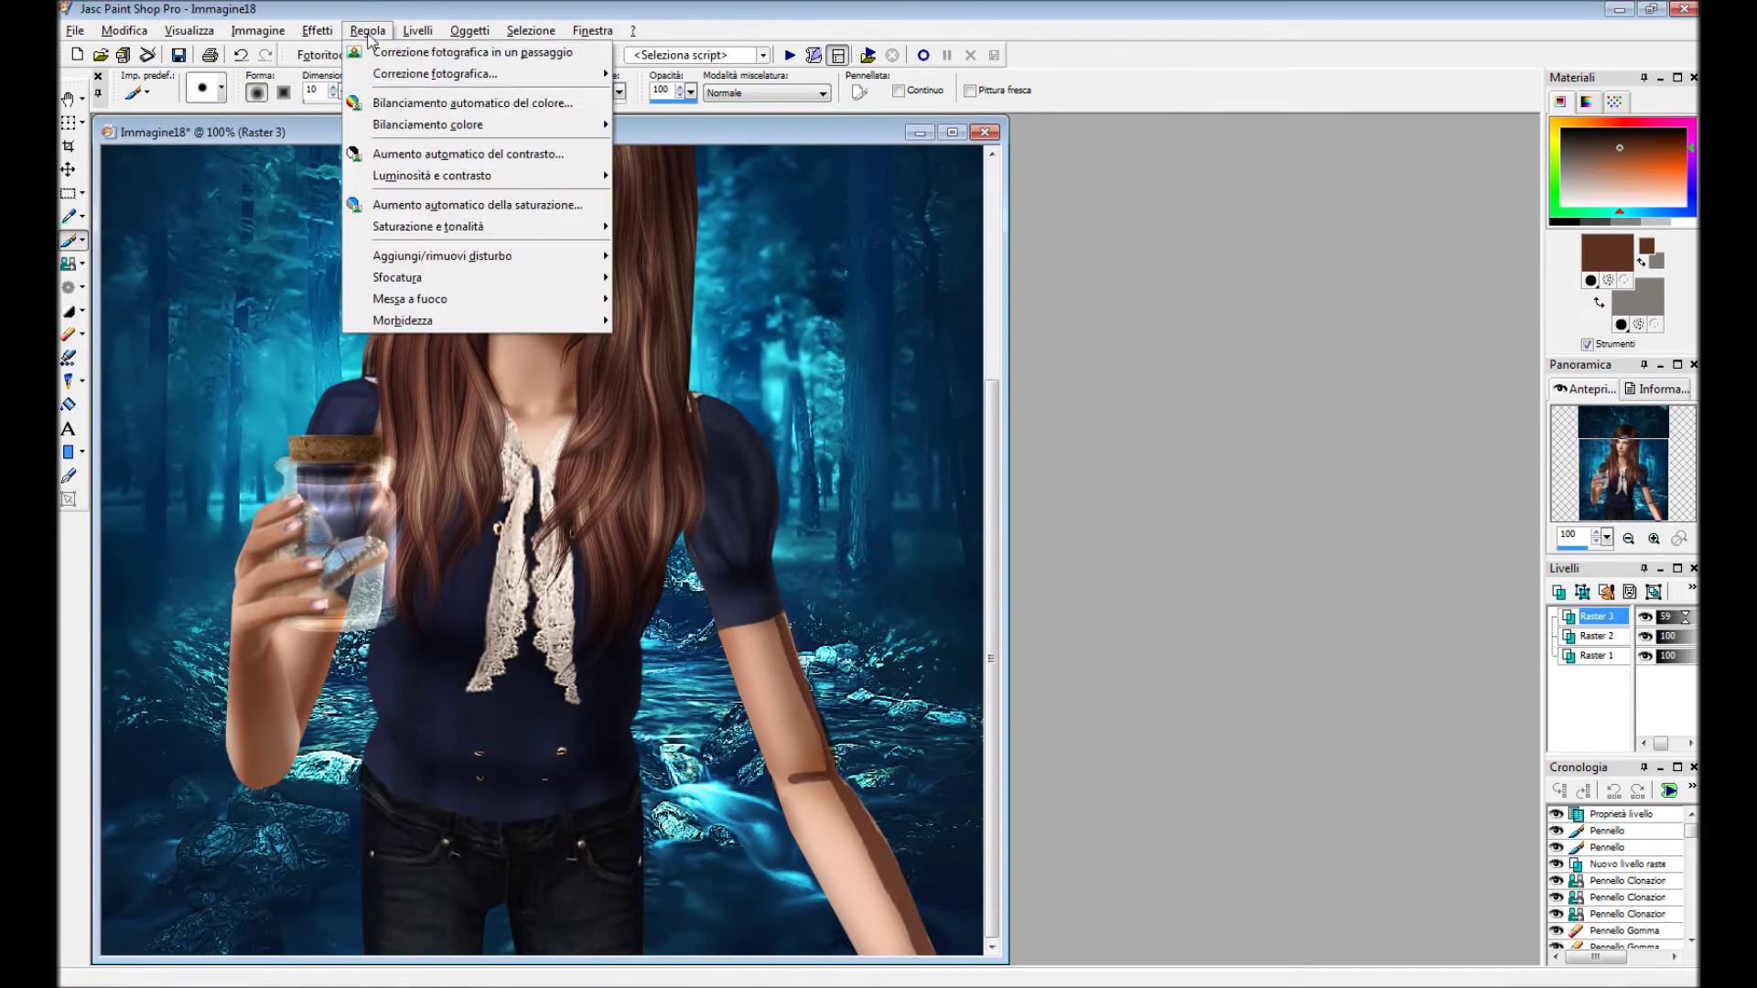
# Apply a Gaussian blur to the brown arm shading.
pyautogui.click(368, 30)
pyautogui.click(647, 290)
pyautogui.click(705, 355)
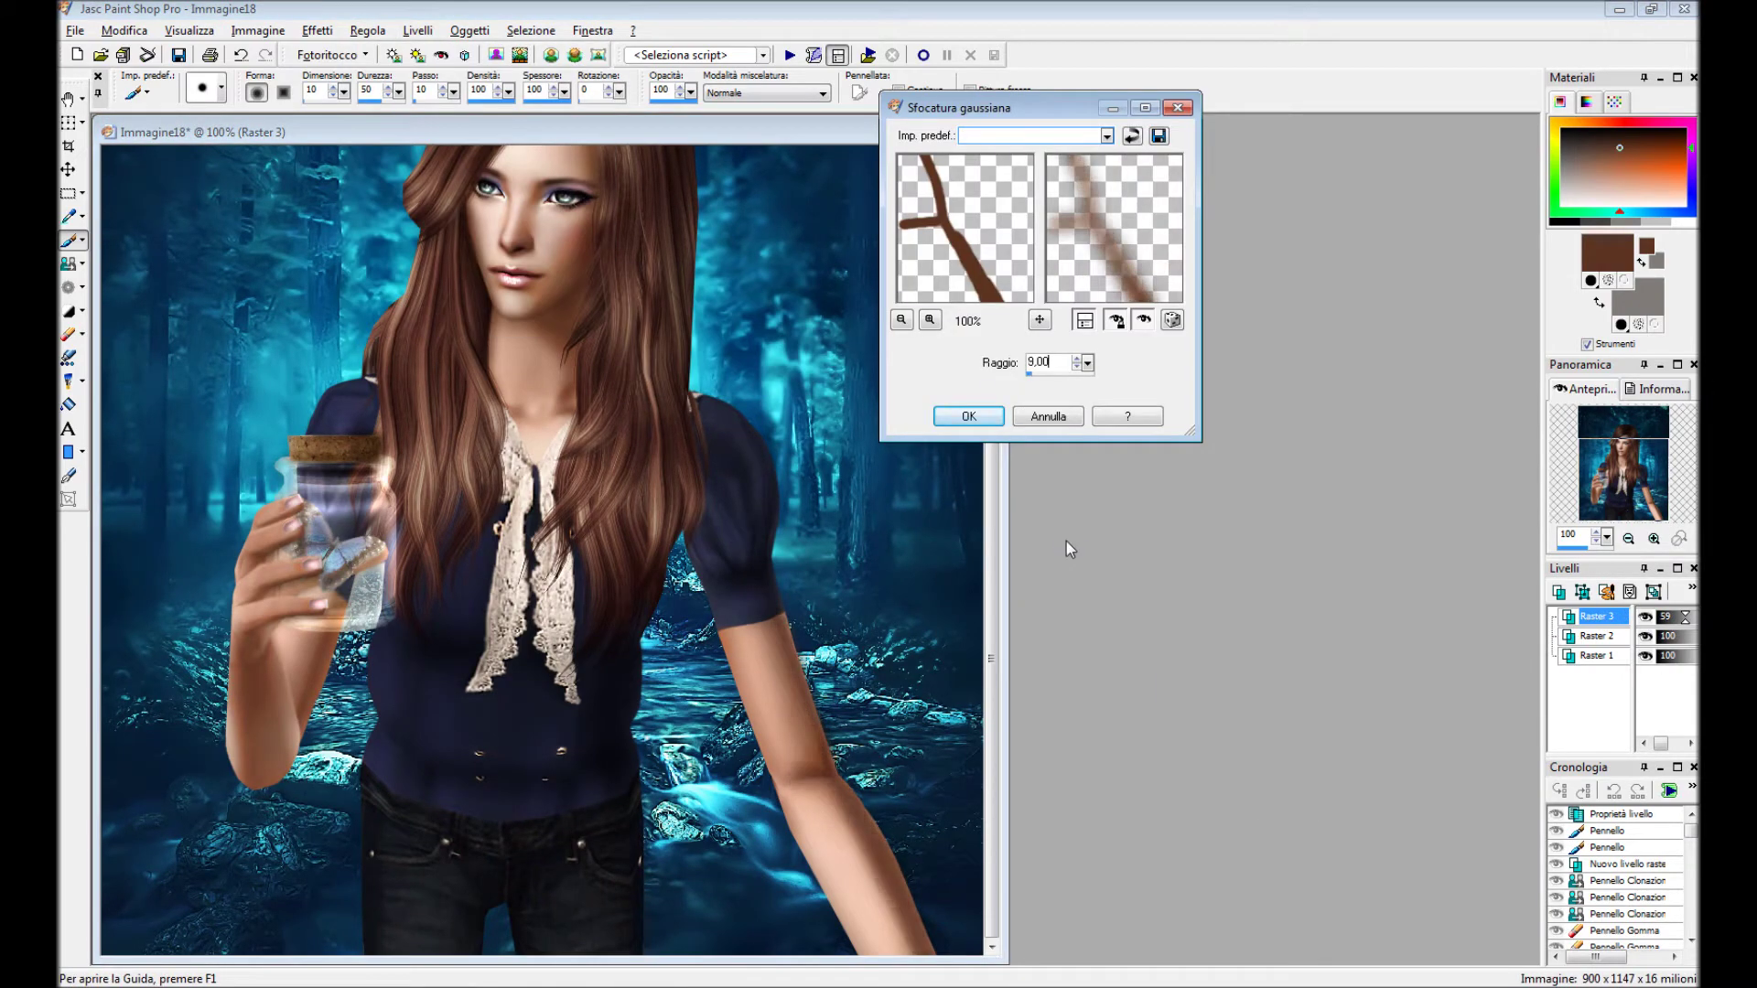
pyautogui.press('Return')
# Erase the stray shading that spills outside the arm.
pyautogui.scroll(5, 741, 824)
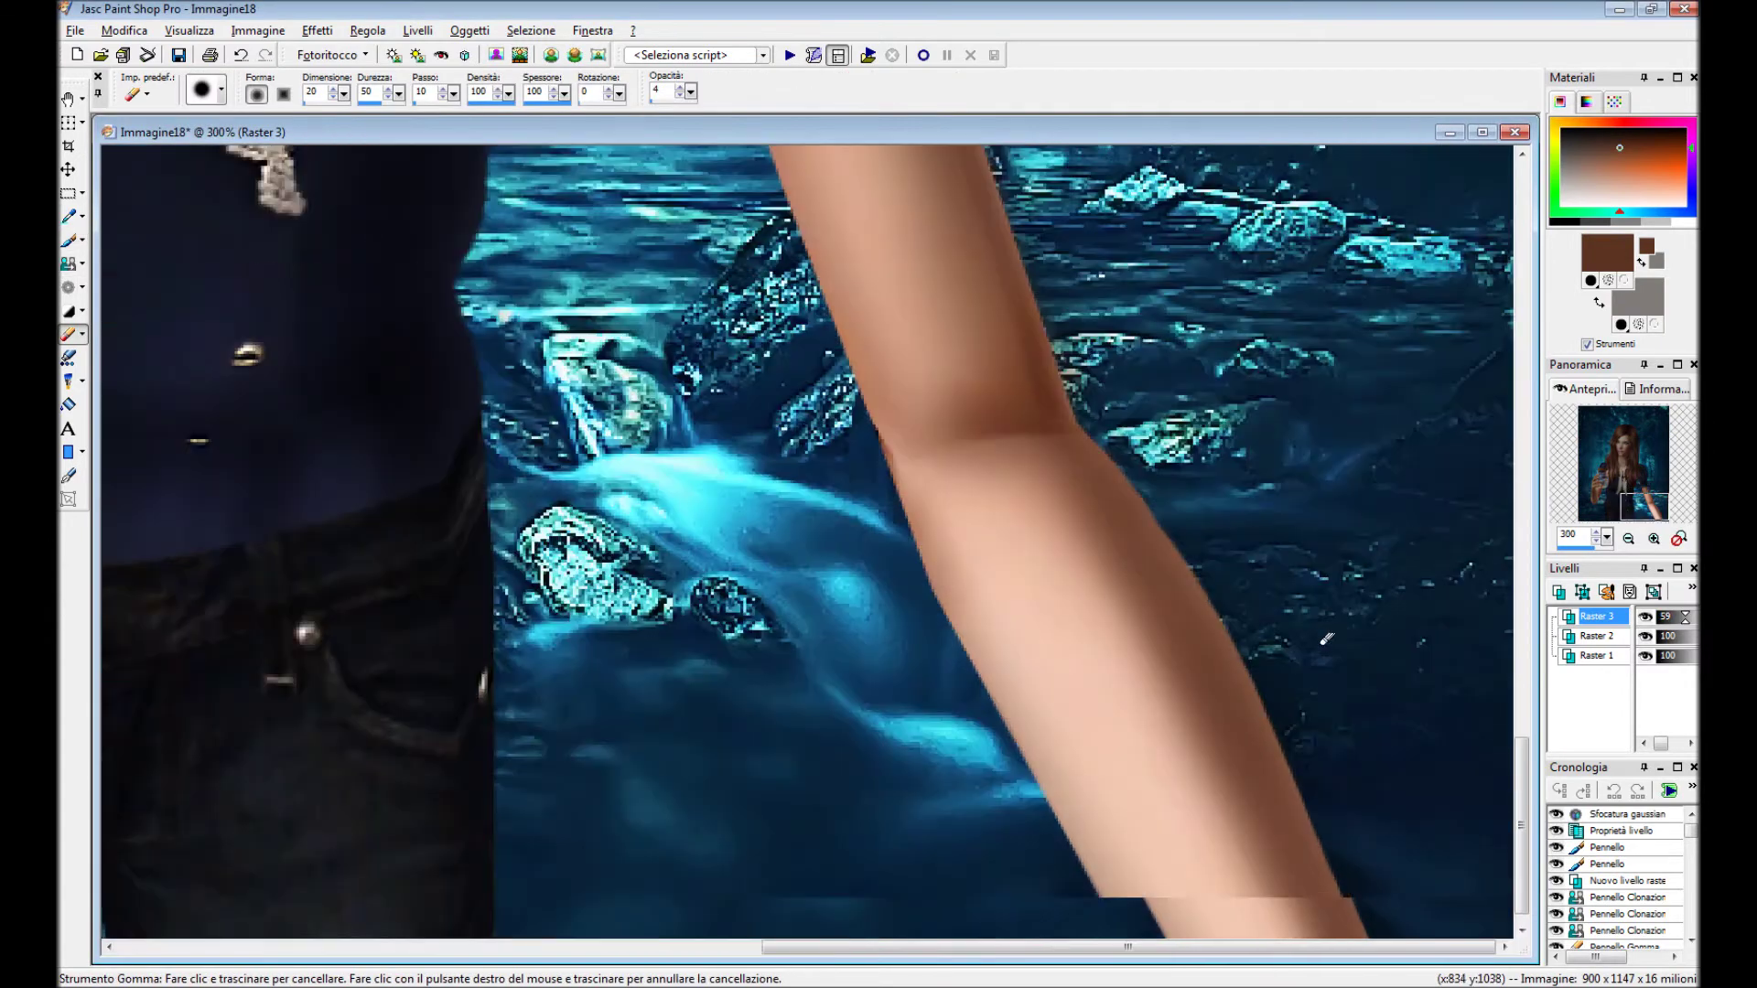
pyautogui.press('x')
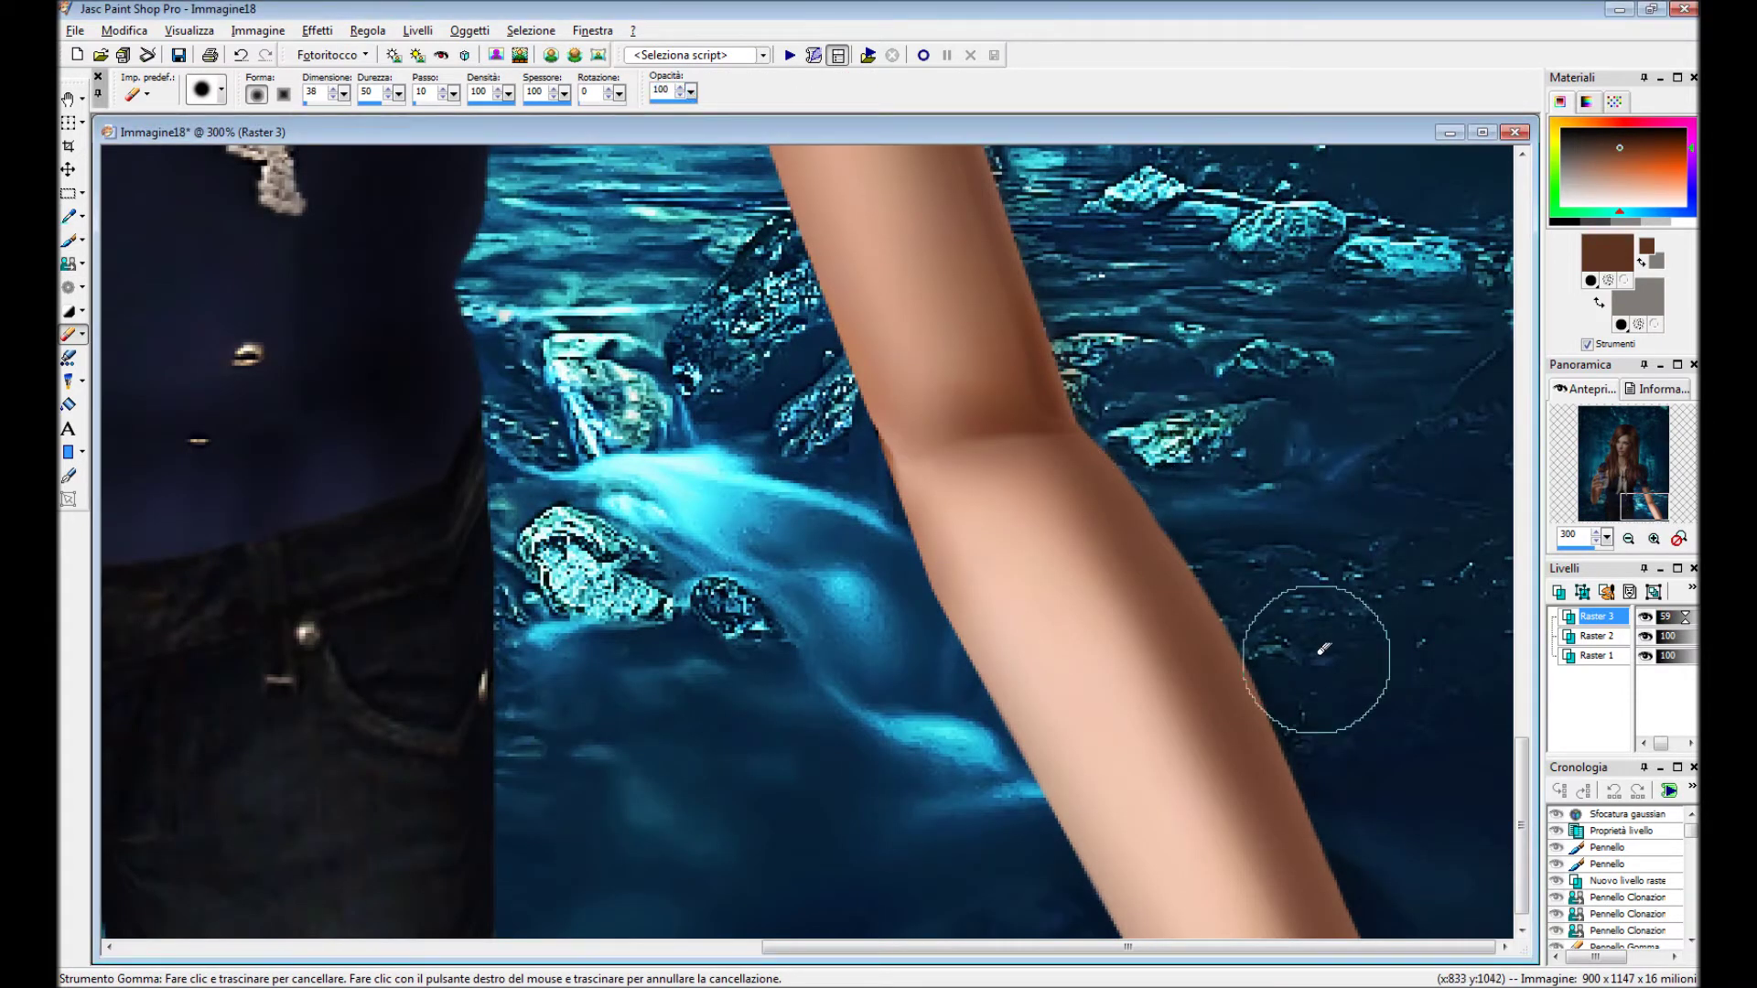
pyautogui.moveTo(1314, 658); pyautogui.dragTo(1364, 659)
pyautogui.scroll(3, 1364, 659)
pyautogui.moveTo(1051, 364); pyautogui.dragTo(998, 229)
pyautogui.moveTo(1052, 513); pyautogui.dragTo(1144, 604)
pyautogui.moveTo(1172, 686); pyautogui.dragTo(1281, 805)
pyautogui.scroll(-1, 845, 671)
pyautogui.scroll(-1, 846, 670)
# Switch back to the brush and start a new raster layer.
pyautogui.press('b')
pyautogui.click(417, 30)
pyautogui.click(471, 47)
# Confirm the new layer and paint three dark brown shading strokes on the forearm.
pyautogui.click(797, 644)
pyautogui.scroll(2, 437, 536)
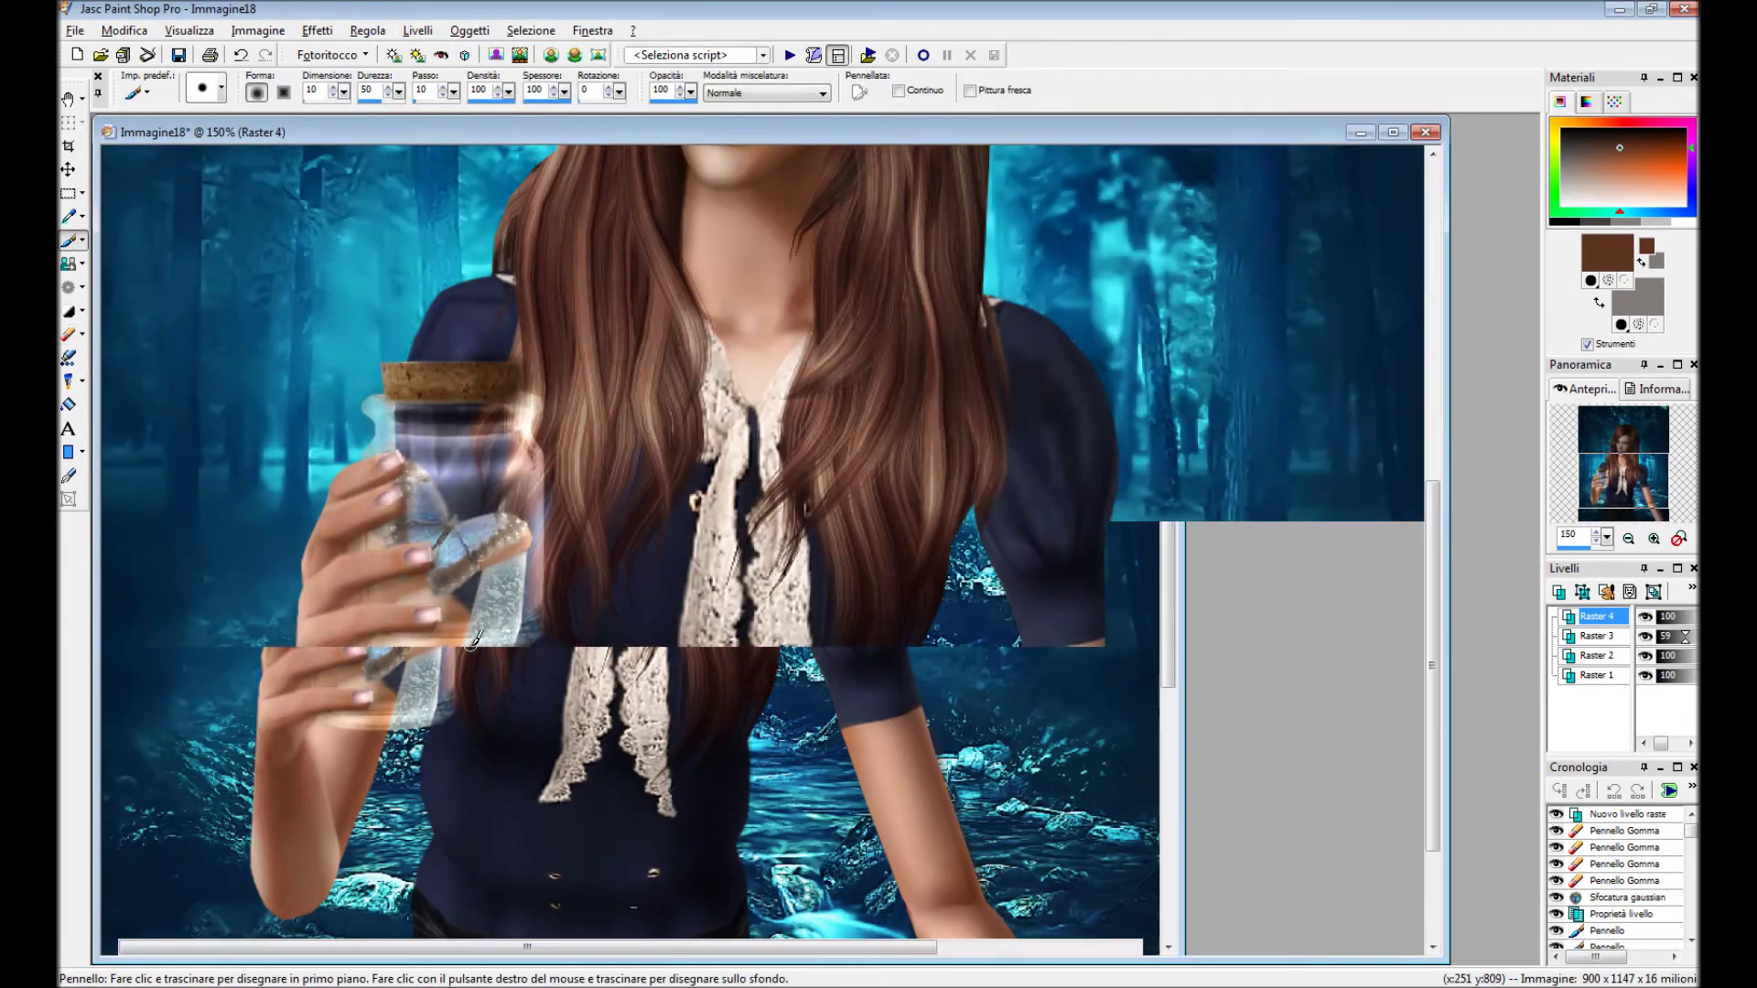
pyautogui.moveTo(609, 572); pyautogui.dragTo(659, 380)
pyautogui.moveTo(522, 380); pyautogui.dragTo(498, 442)
pyautogui.moveTo(476, 521); pyautogui.dragTo(457, 710)
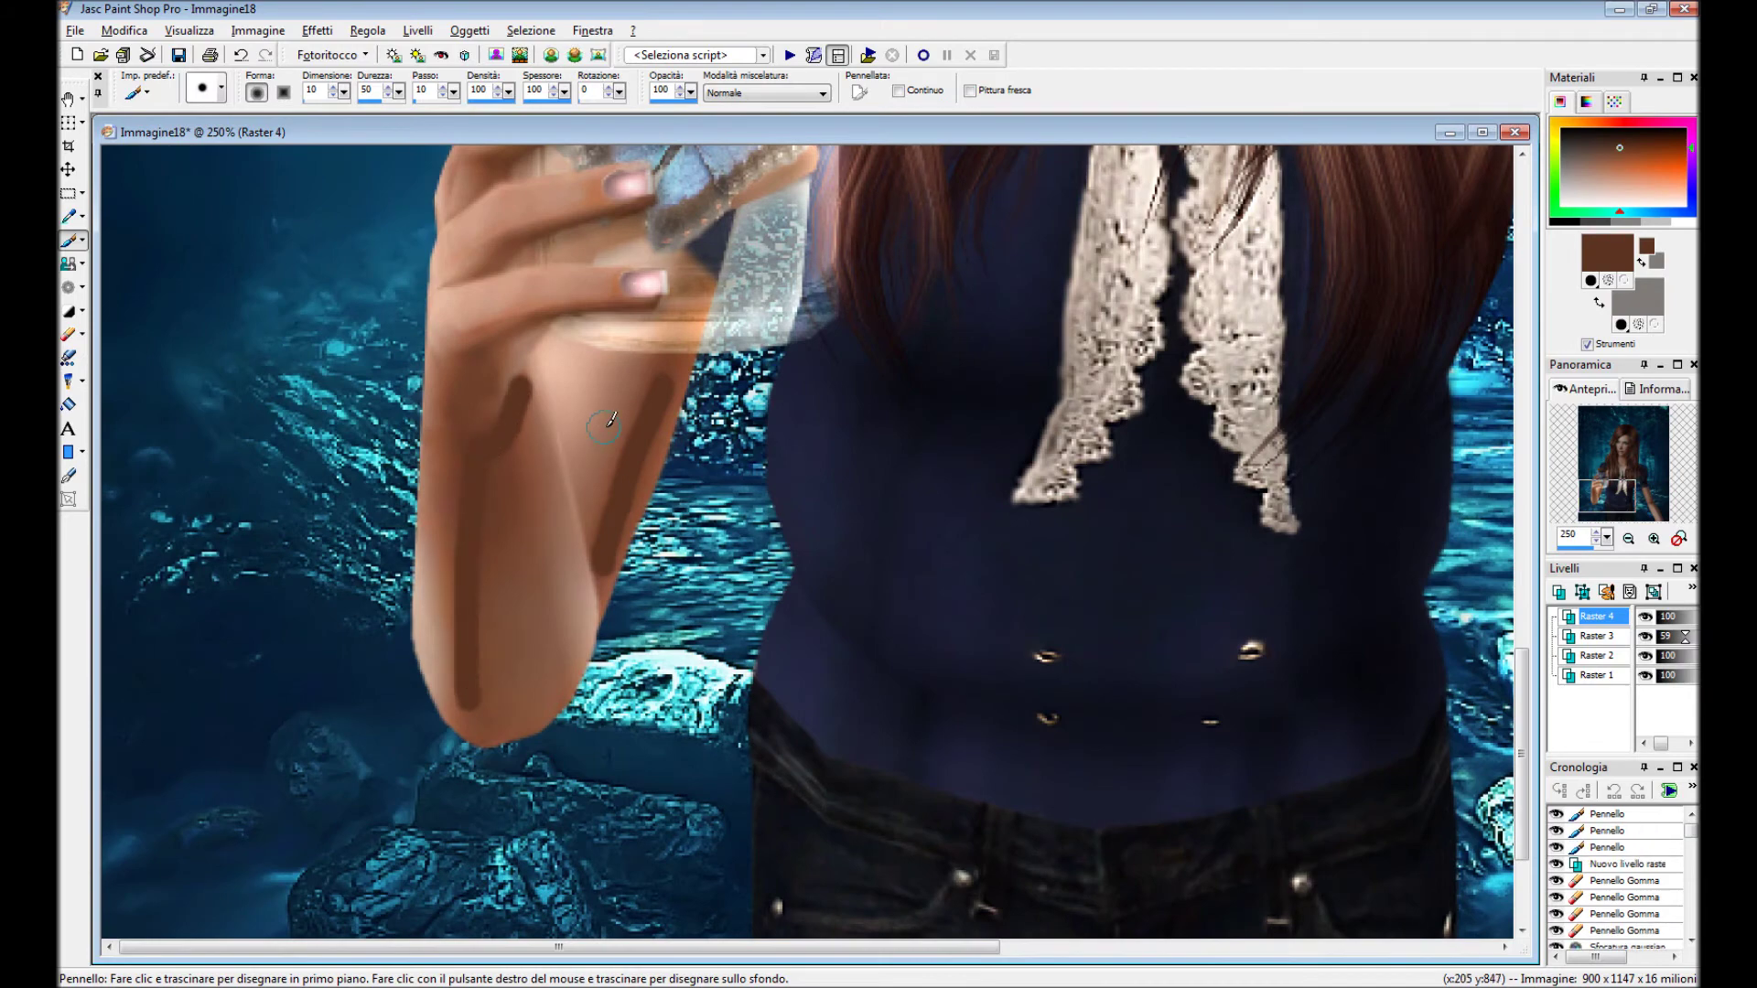
pyautogui.scroll(-2, 499, 549)
pyautogui.scroll(-1, 499, 549)
# Change the forearm shading layer's blend mode and apply a Gaussian blur.
pyautogui.doubleClick(1597, 616)
pyautogui.click(1318, 541)
pyautogui.click(1291, 632)
pyautogui.click(1263, 679)
pyautogui.click(368, 30)
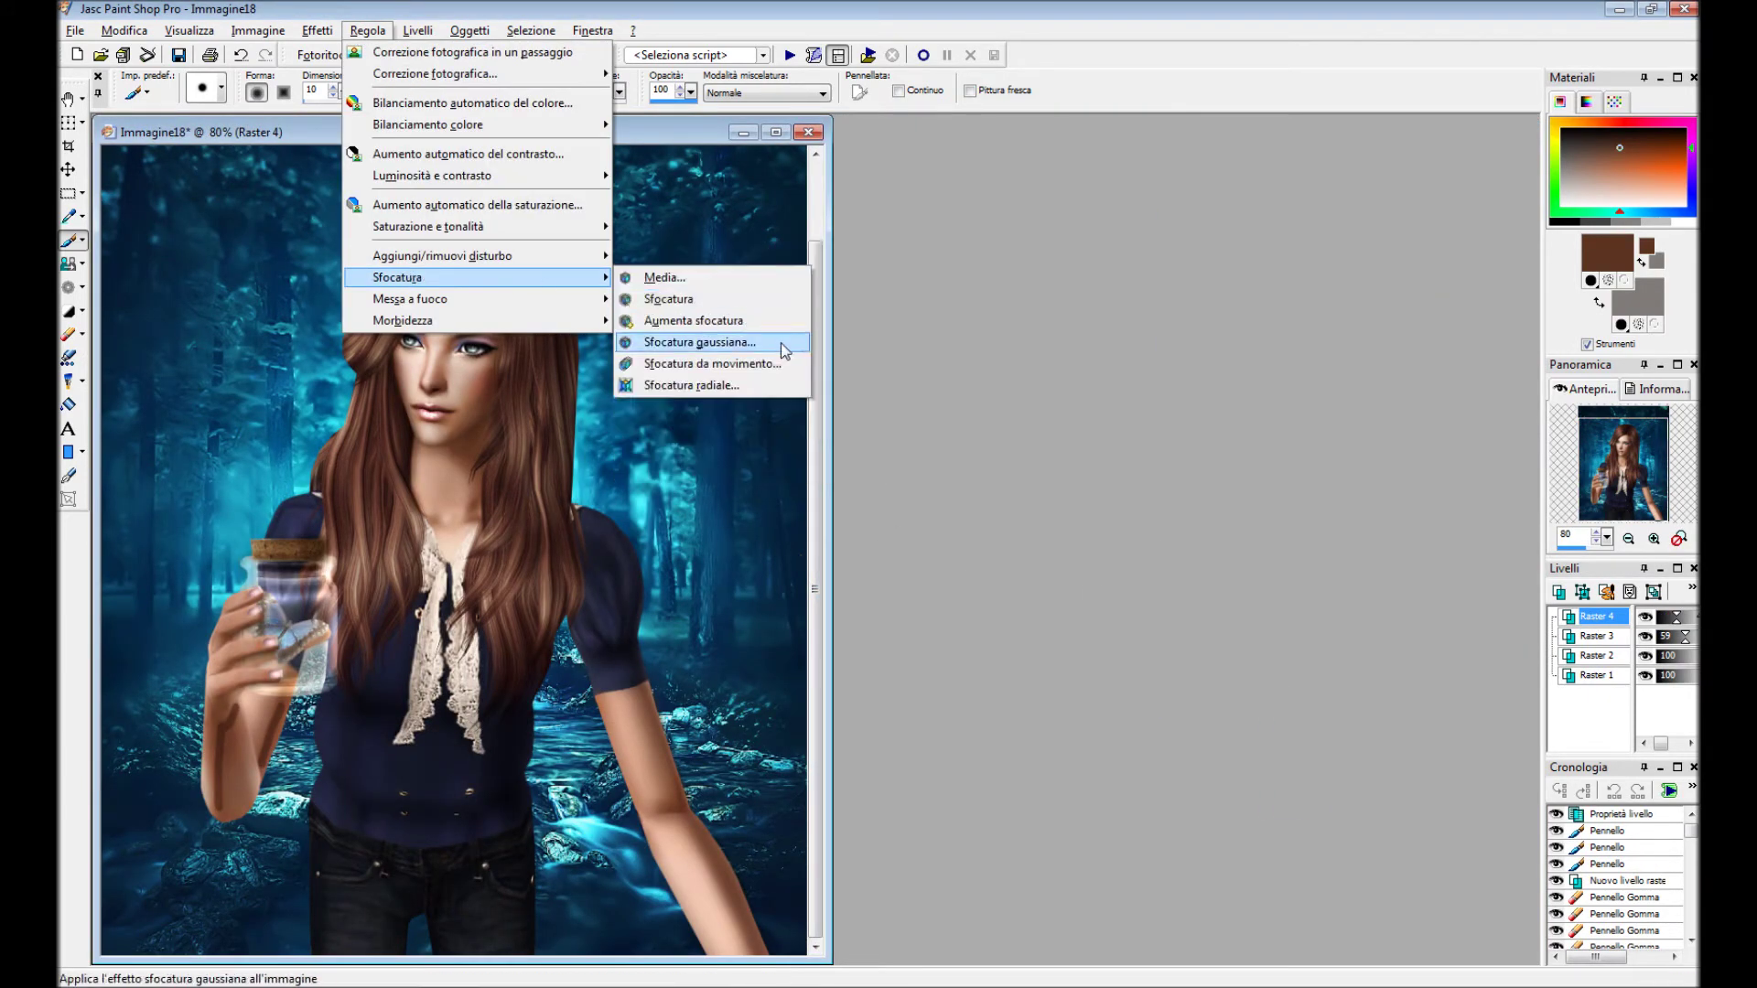
pyautogui.click(782, 342)
pyautogui.click(961, 411)
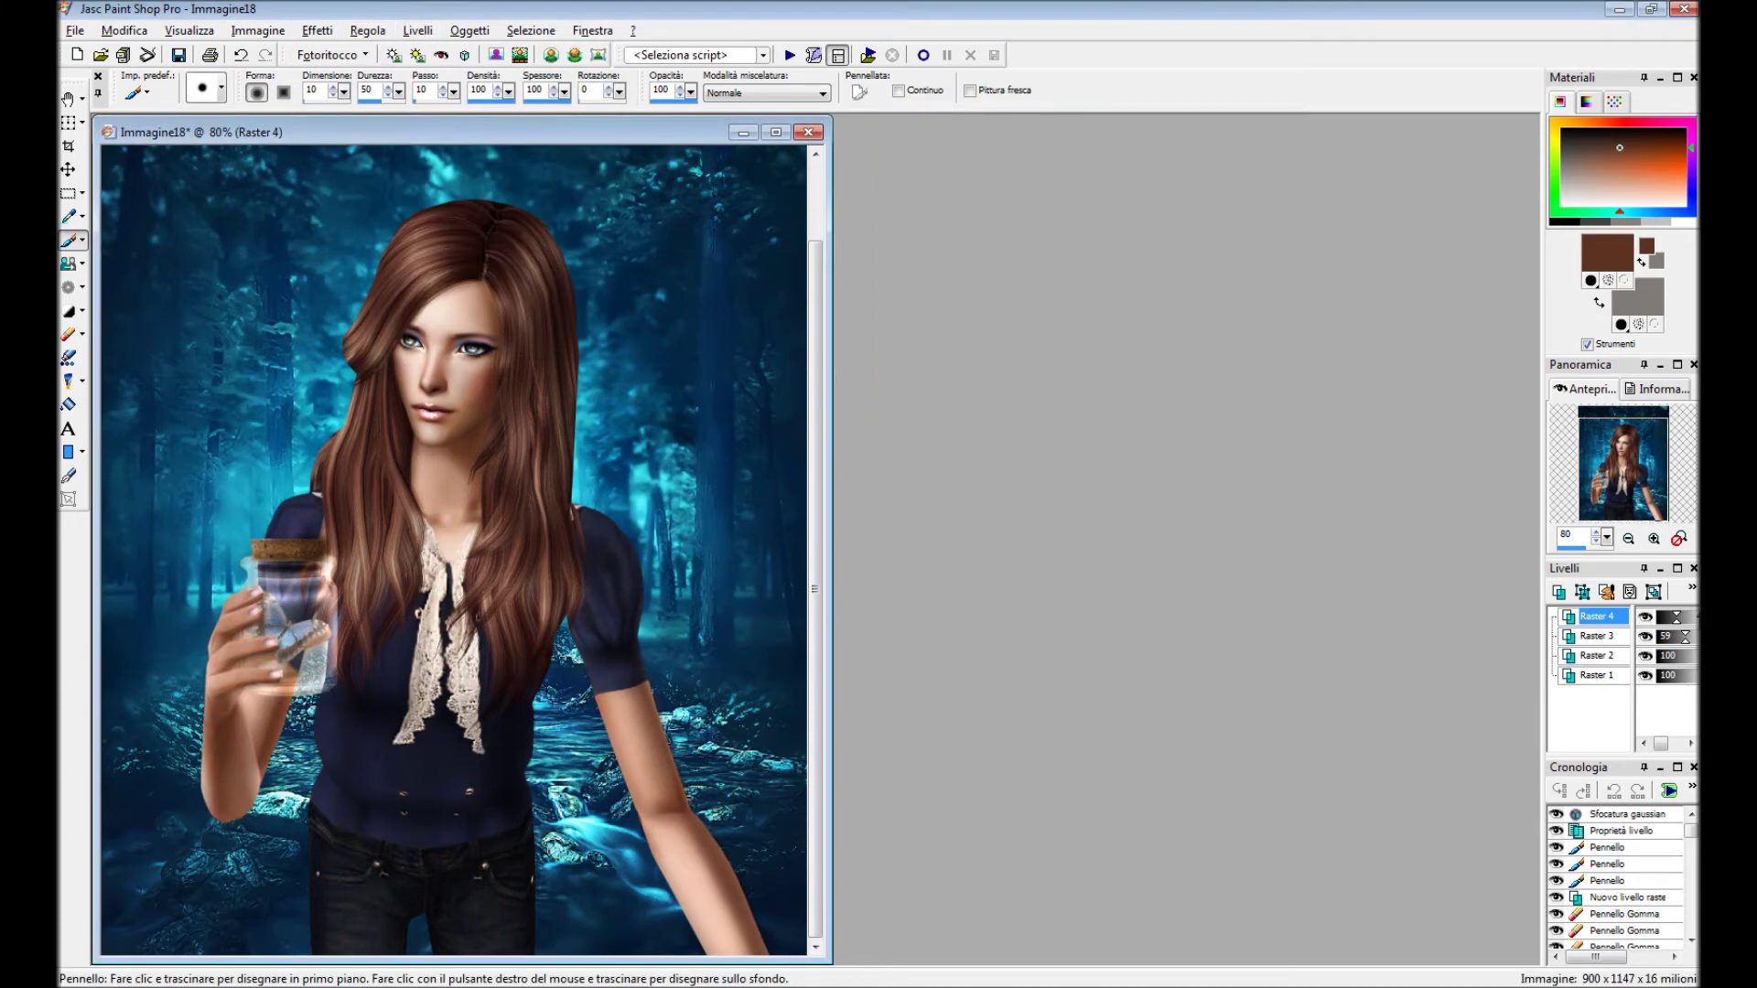
# Lower the shading layer's opacity and add another empty raster layer.
pyautogui.doubleClick(1597, 616)
pyautogui.click(1311, 568)
pyautogui.click(1270, 684)
pyautogui.click(1559, 592)
pyautogui.click(805, 647)
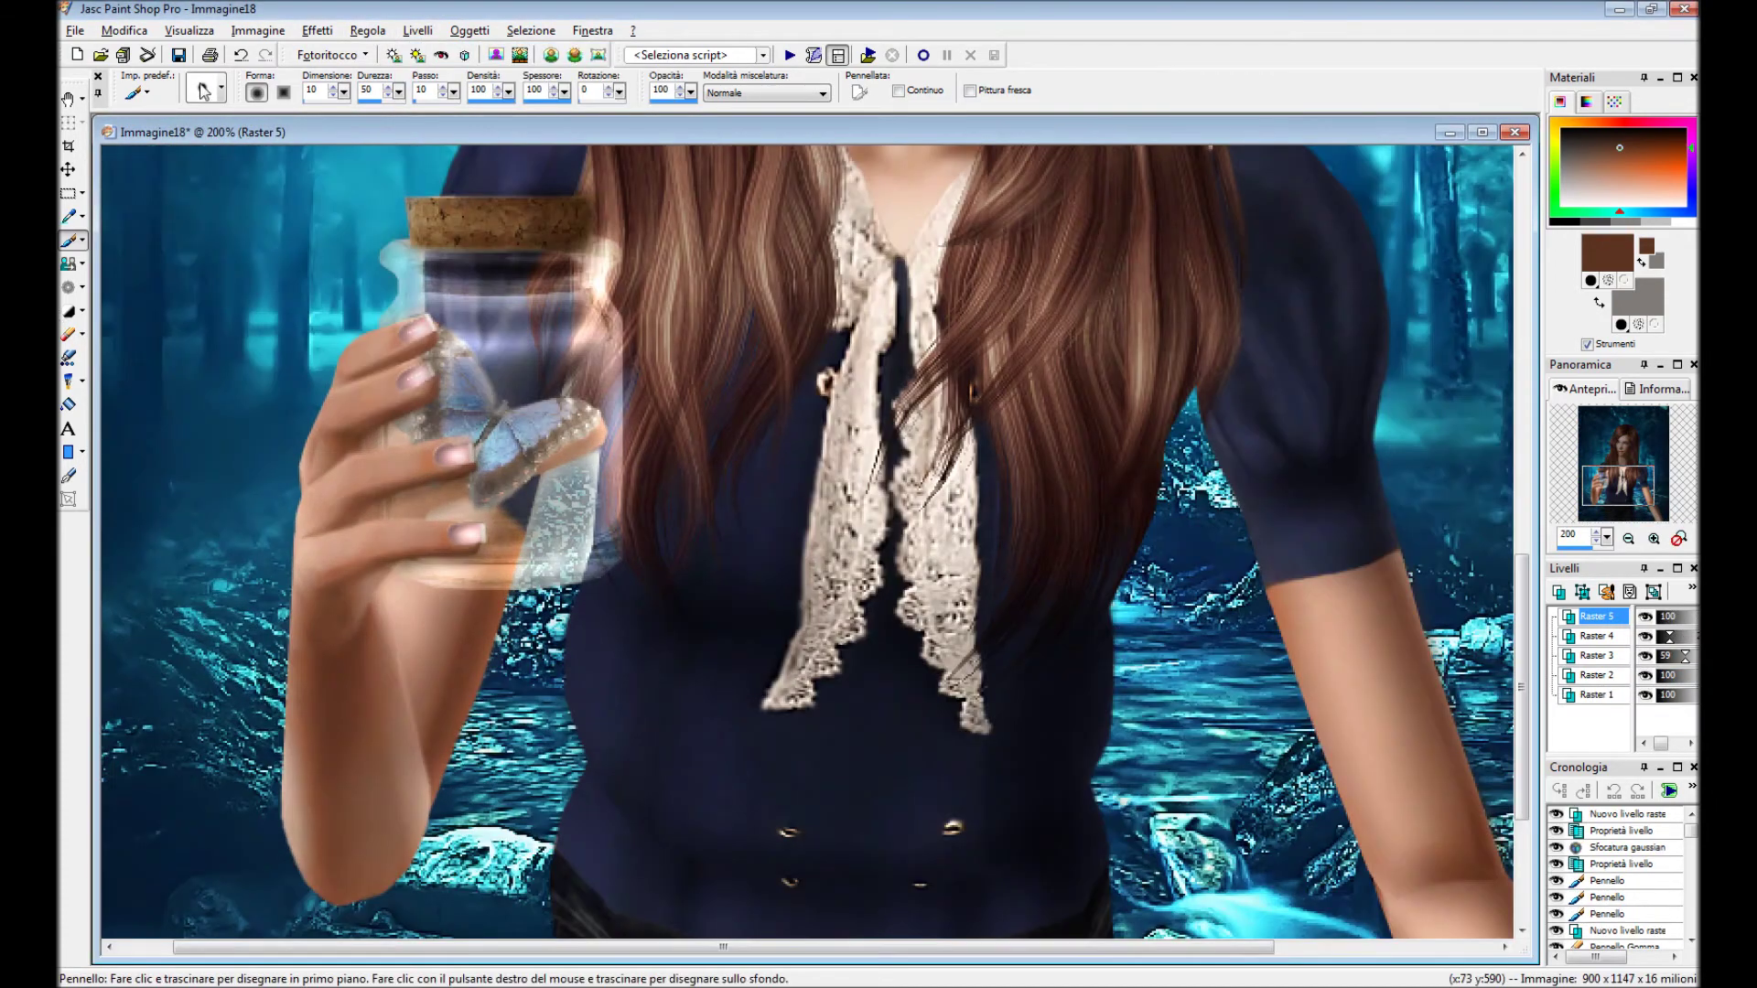
# Paint a white highlight stroke beside the jar's right edge.
pyautogui.click(1595, 209)
pyautogui.scroll(1, 915, 238)
pyautogui.moveTo(684, 485)
pyautogui.mouseDown()
pyautogui.moveTo(752, 468)
pyautogui.moveTo(695, 504)
pyautogui.mouseUp()
pyautogui.hotkey('ctrl', 'w')
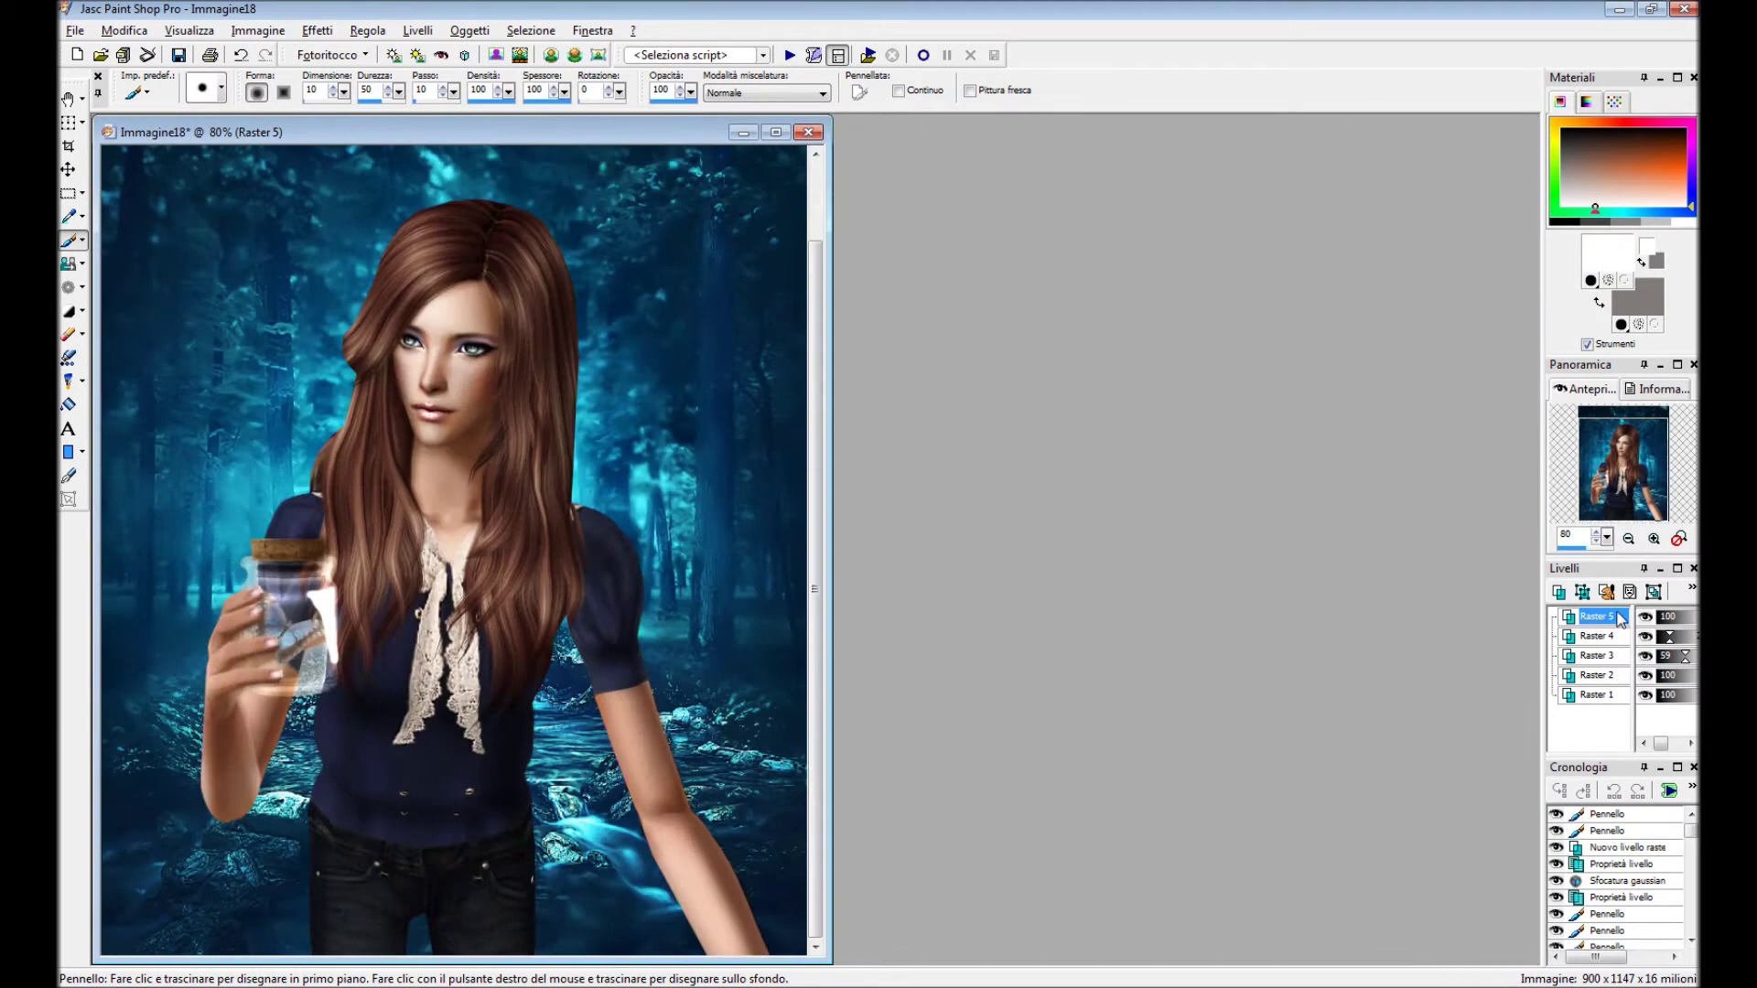
# Set the highlight layer to Luce diffusa blend and apply a radius-6 Gaussian blur.
pyautogui.doubleClick(1627, 620)
pyautogui.click(1336, 538)
pyautogui.click(1290, 665)
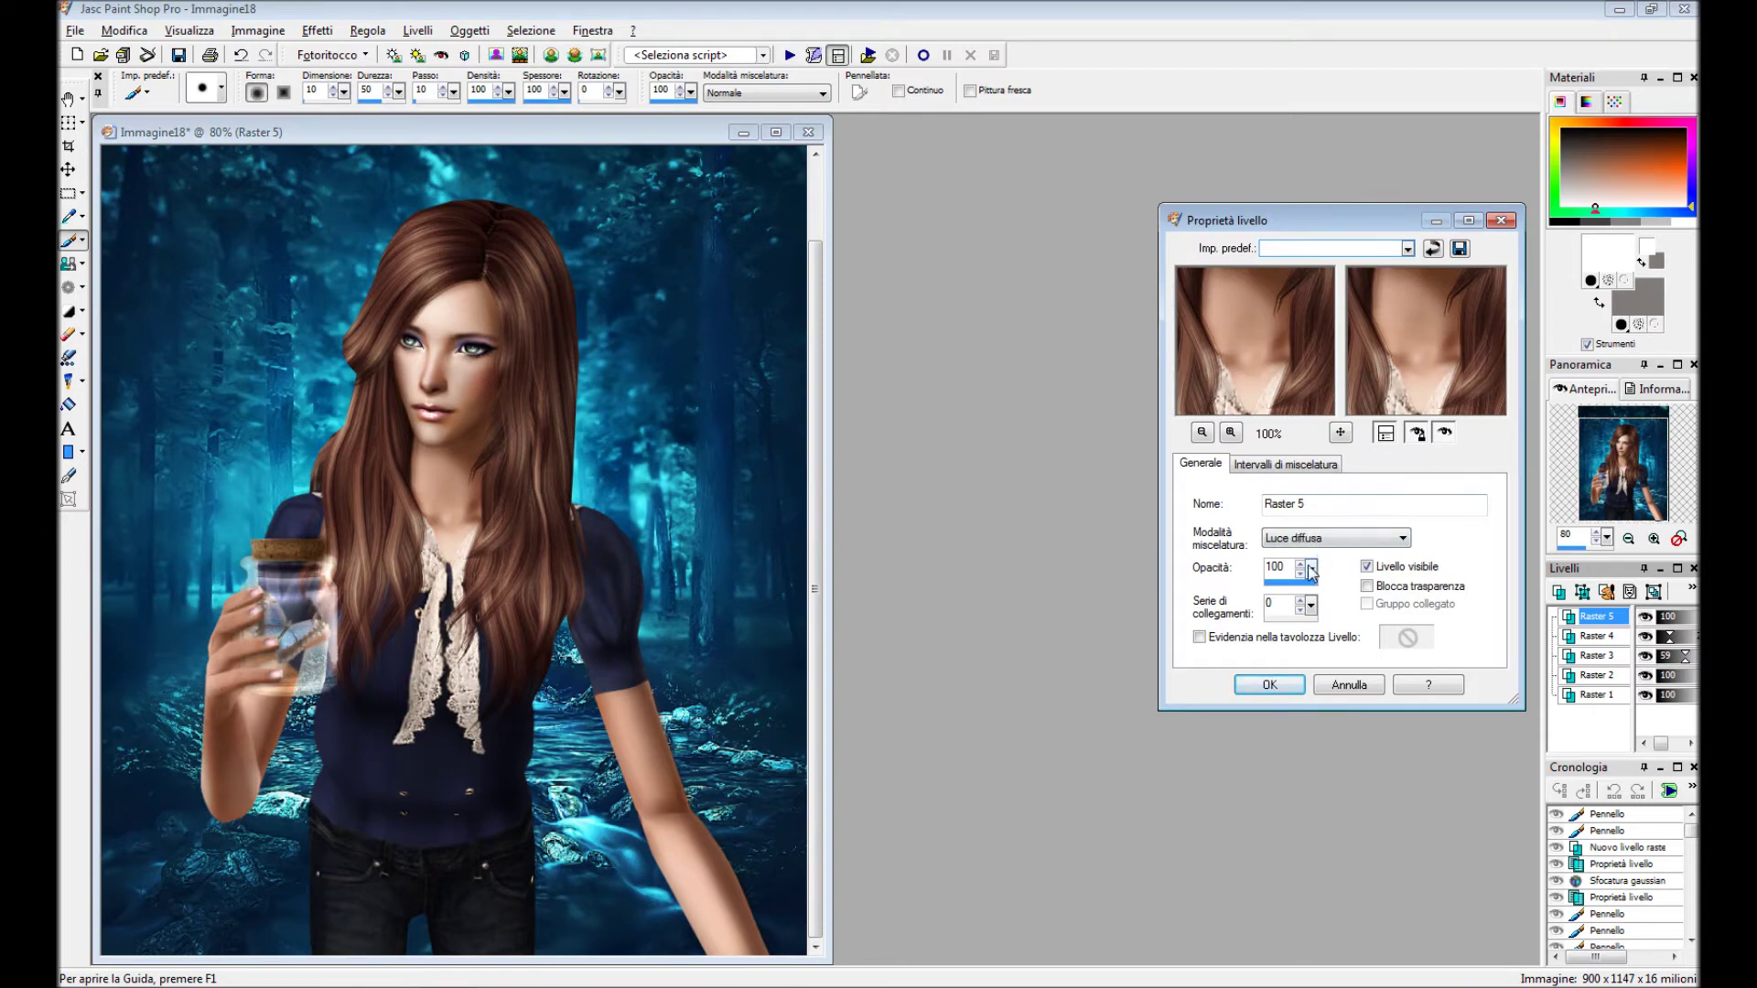
pyautogui.click(1269, 684)
pyautogui.click(367, 30)
pyautogui.click(655, 343)
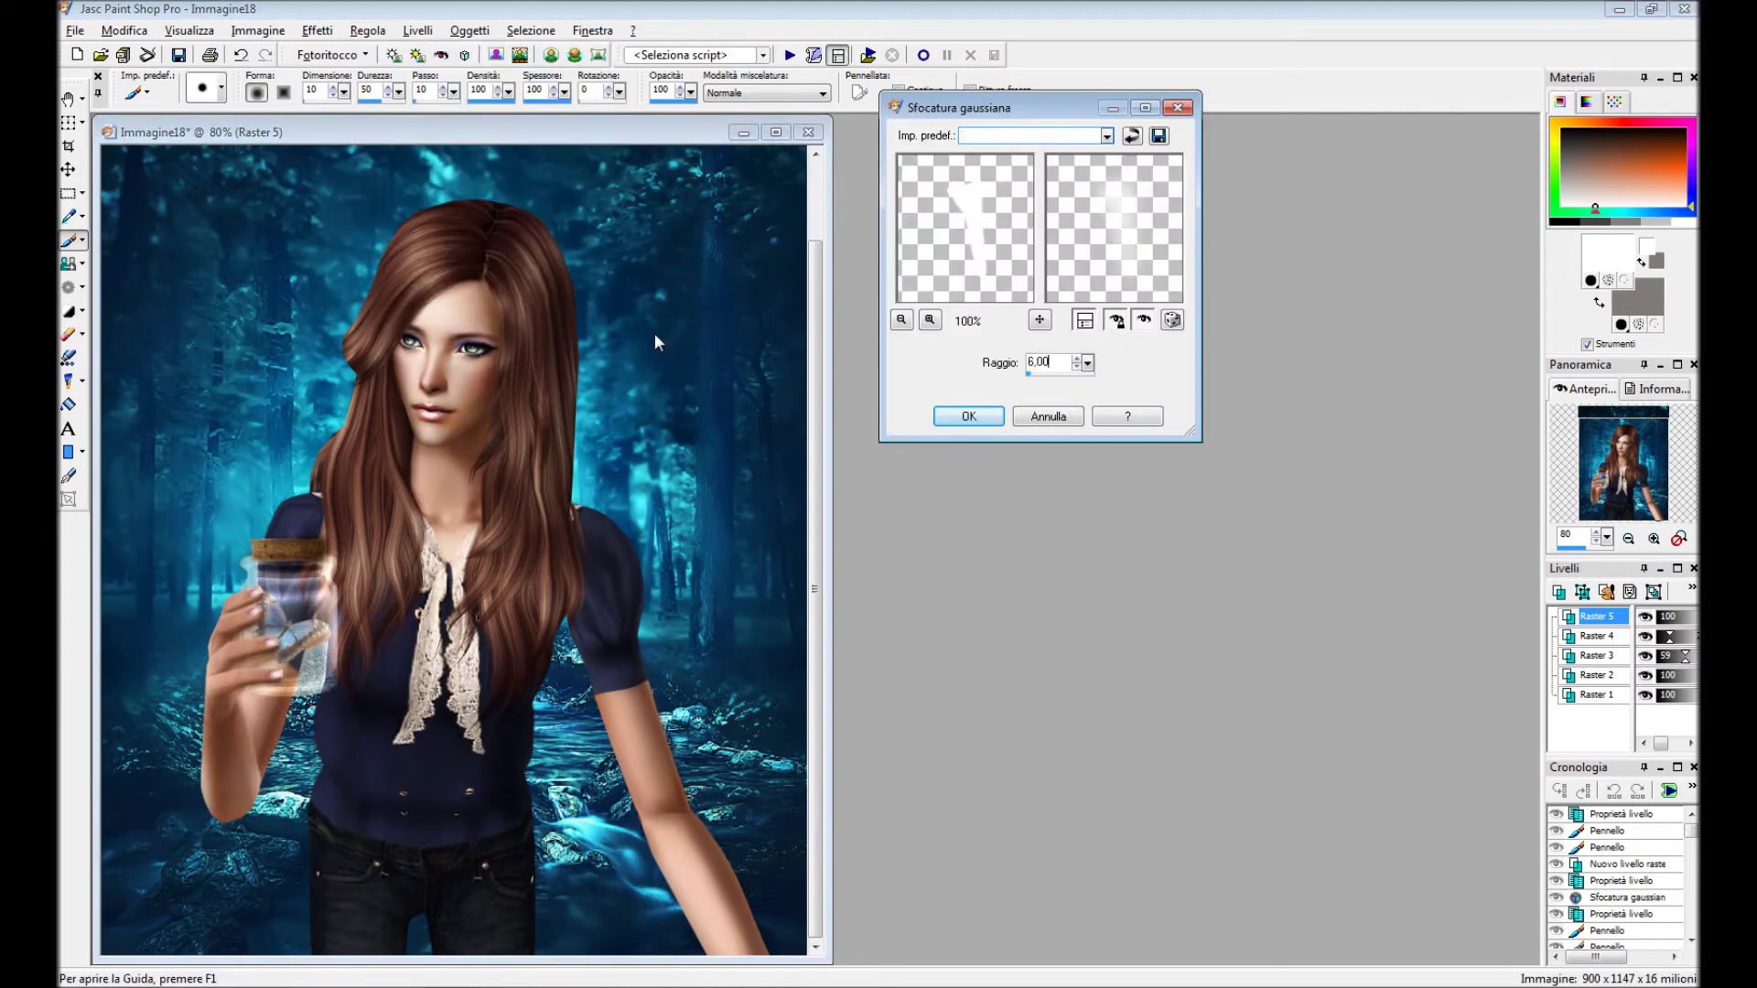
pyautogui.press('Return')
# Switch to a size-10 Eraser and remove stray glow beside the jar.
pyautogui.scroll(4, 857, 416)
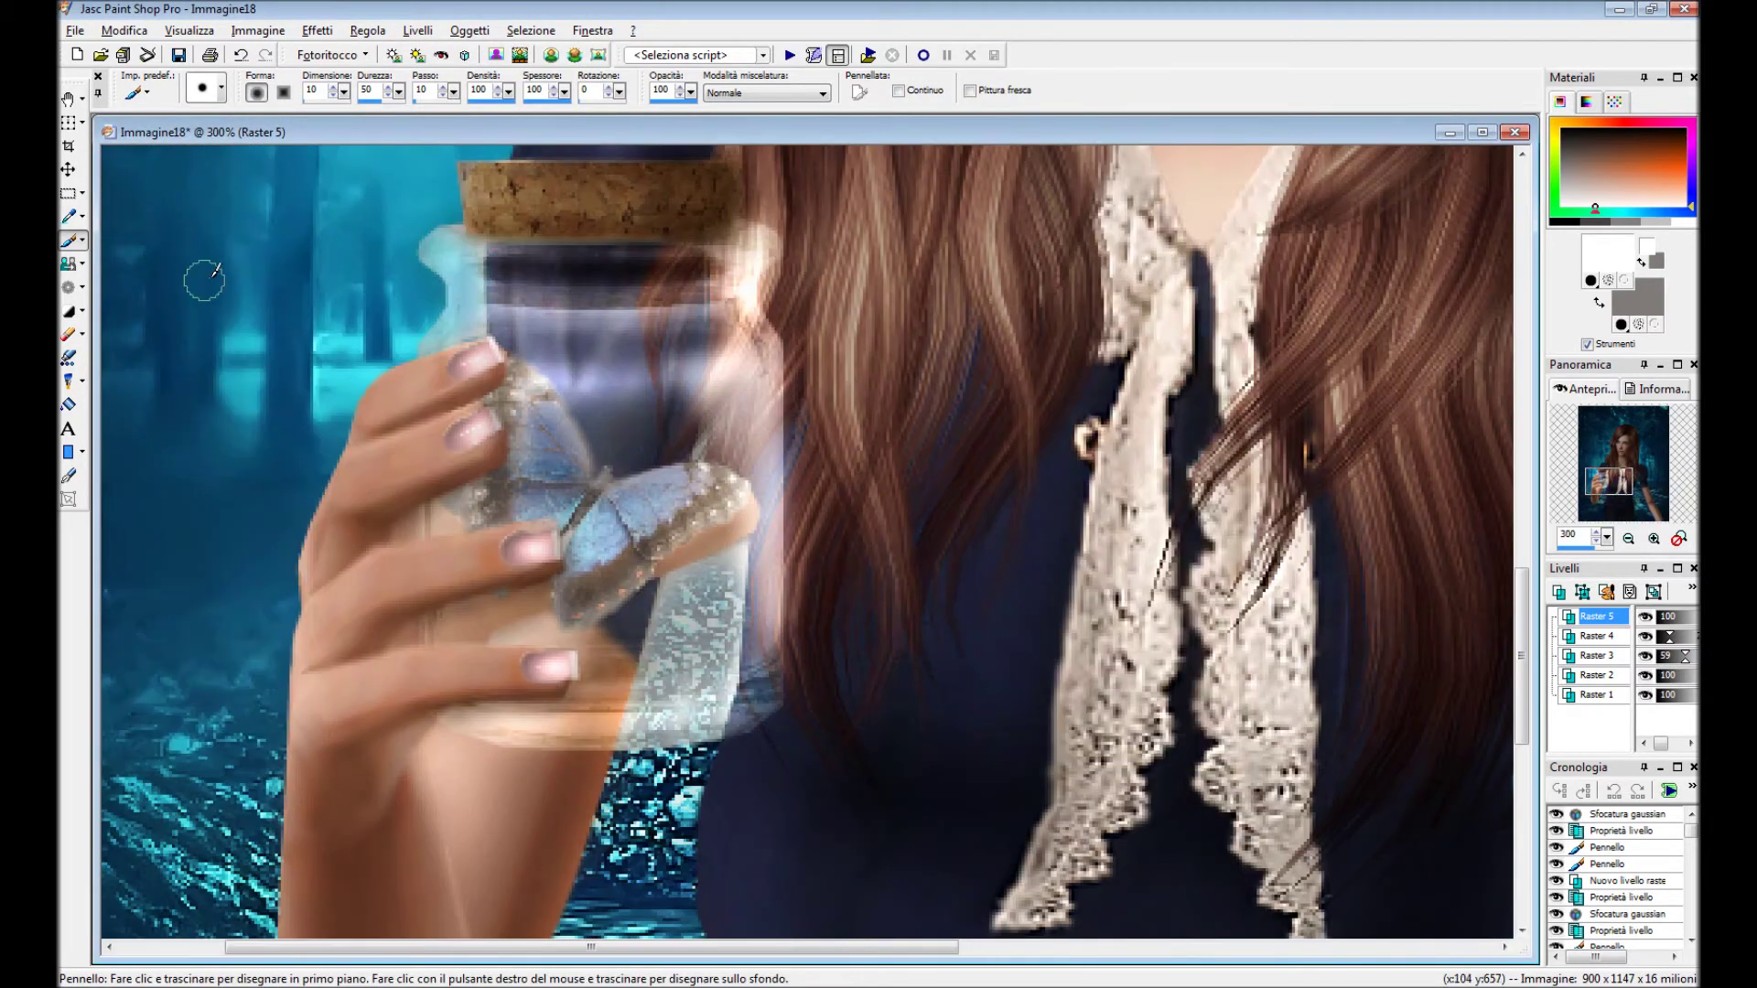
pyautogui.press('x')
pyautogui.click(856, 416)
pyautogui.click(220, 89)
pyautogui.click(305, 183)
pyautogui.click(353, 471)
# Erase the glow overlapping the hair strands and shift the image window right.
pyautogui.scroll(2, 691, 535)
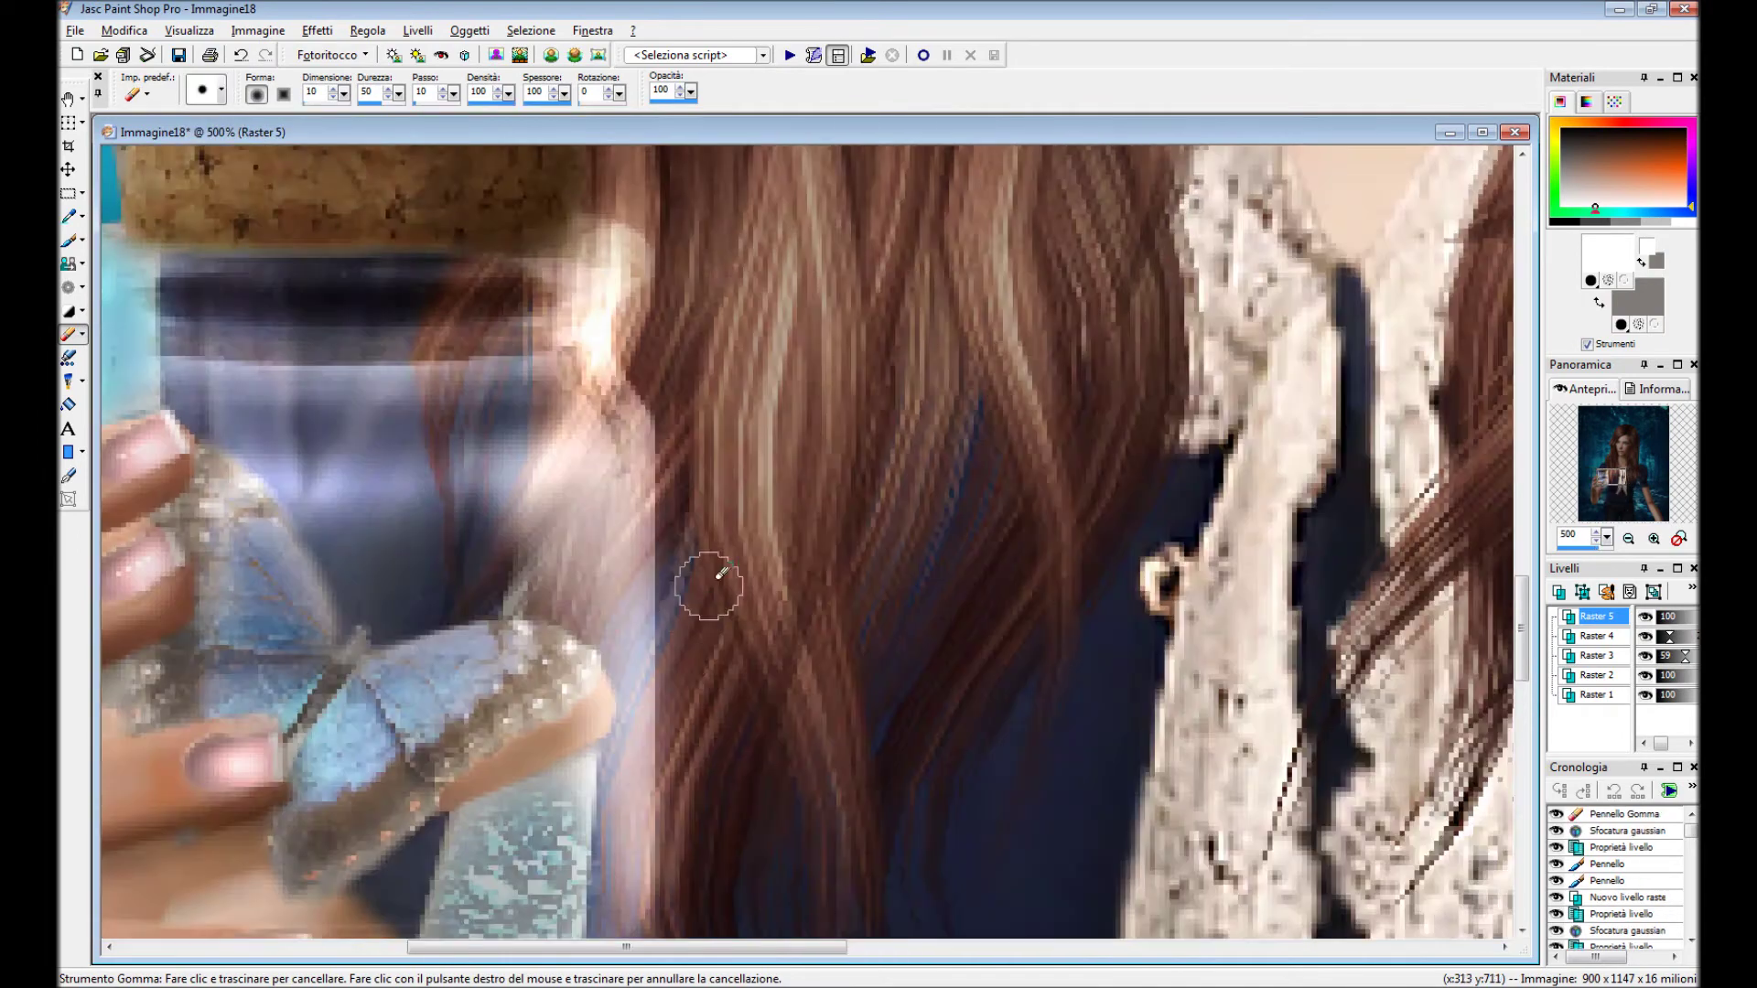
pyautogui.scroll(-3, 732, 384)
pyautogui.hscroll(-2, 732, 385)
pyautogui.moveTo(855, 424)
pyautogui.mouseDown()
pyautogui.moveTo(869, 678)
pyautogui.moveTo(925, 606)
pyautogui.mouseUp()
pyautogui.scroll(-3, 925, 607)
pyautogui.scroll(-3, 925, 607)
pyautogui.moveTo(489, 147); pyautogui.dragTo(808, 151)
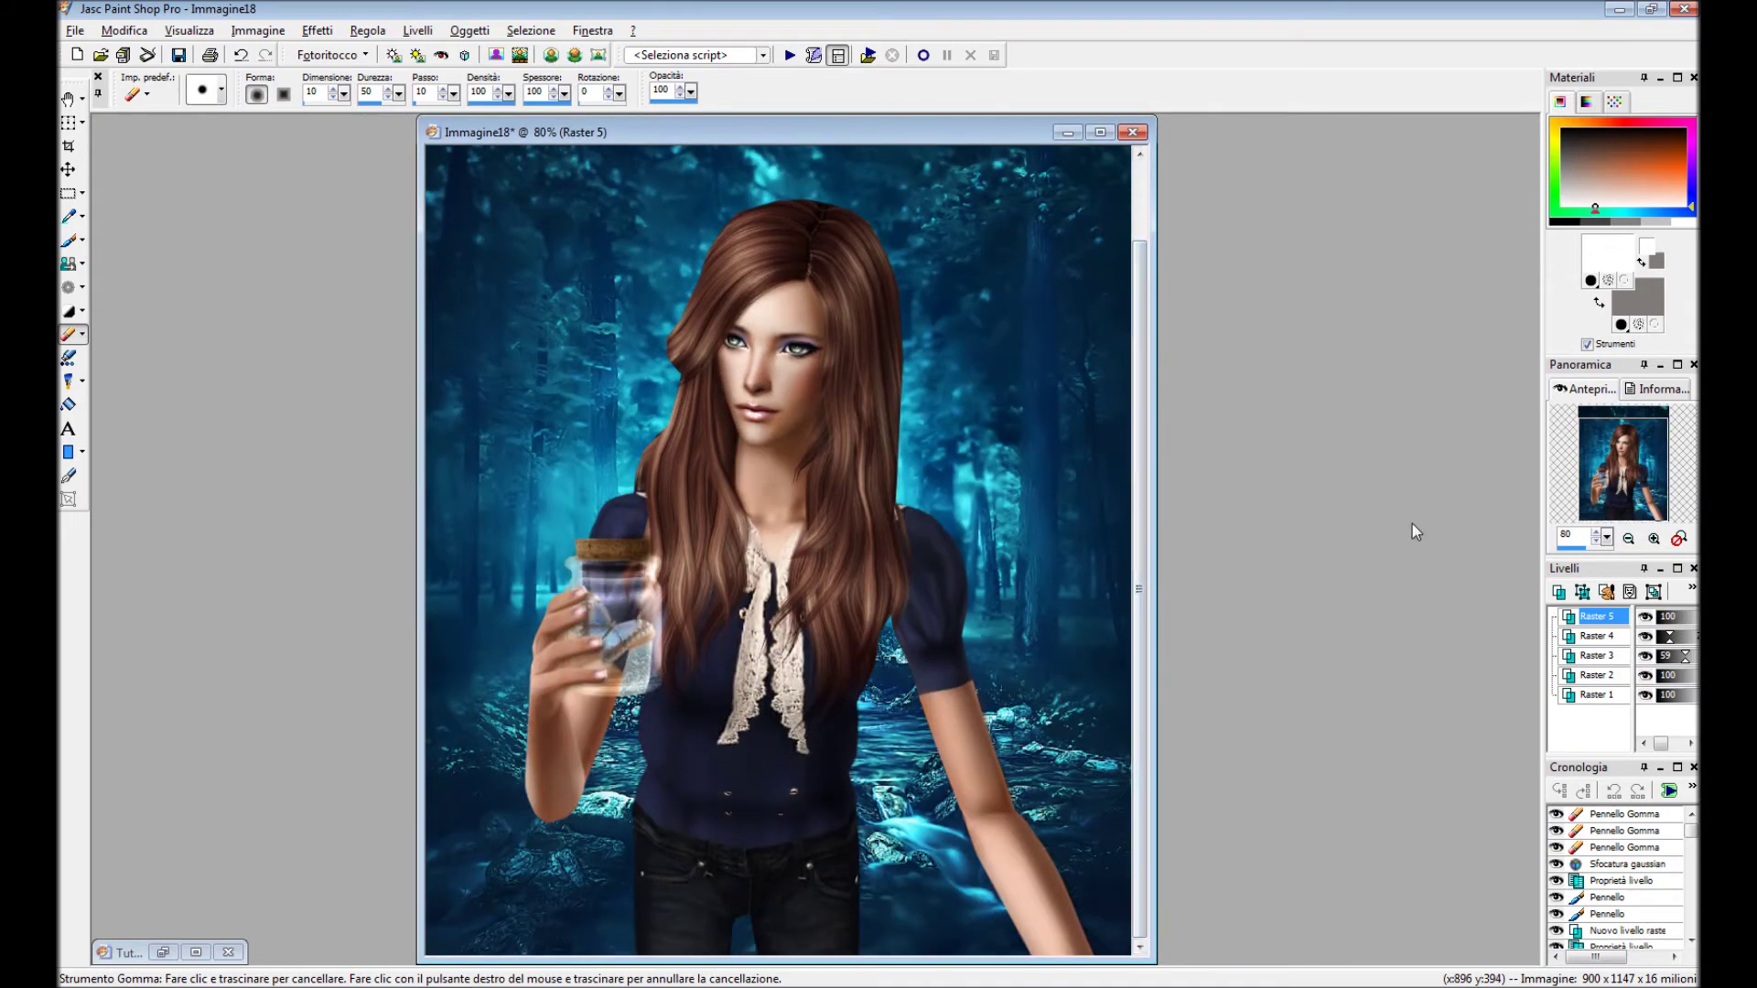
# Merge the highlight down, then merge all visible figure layers with Raster 1 hidden.
pyautogui.rightClick(1597, 616)
pyautogui.click(1357, 521)
pyautogui.click(124, 30)
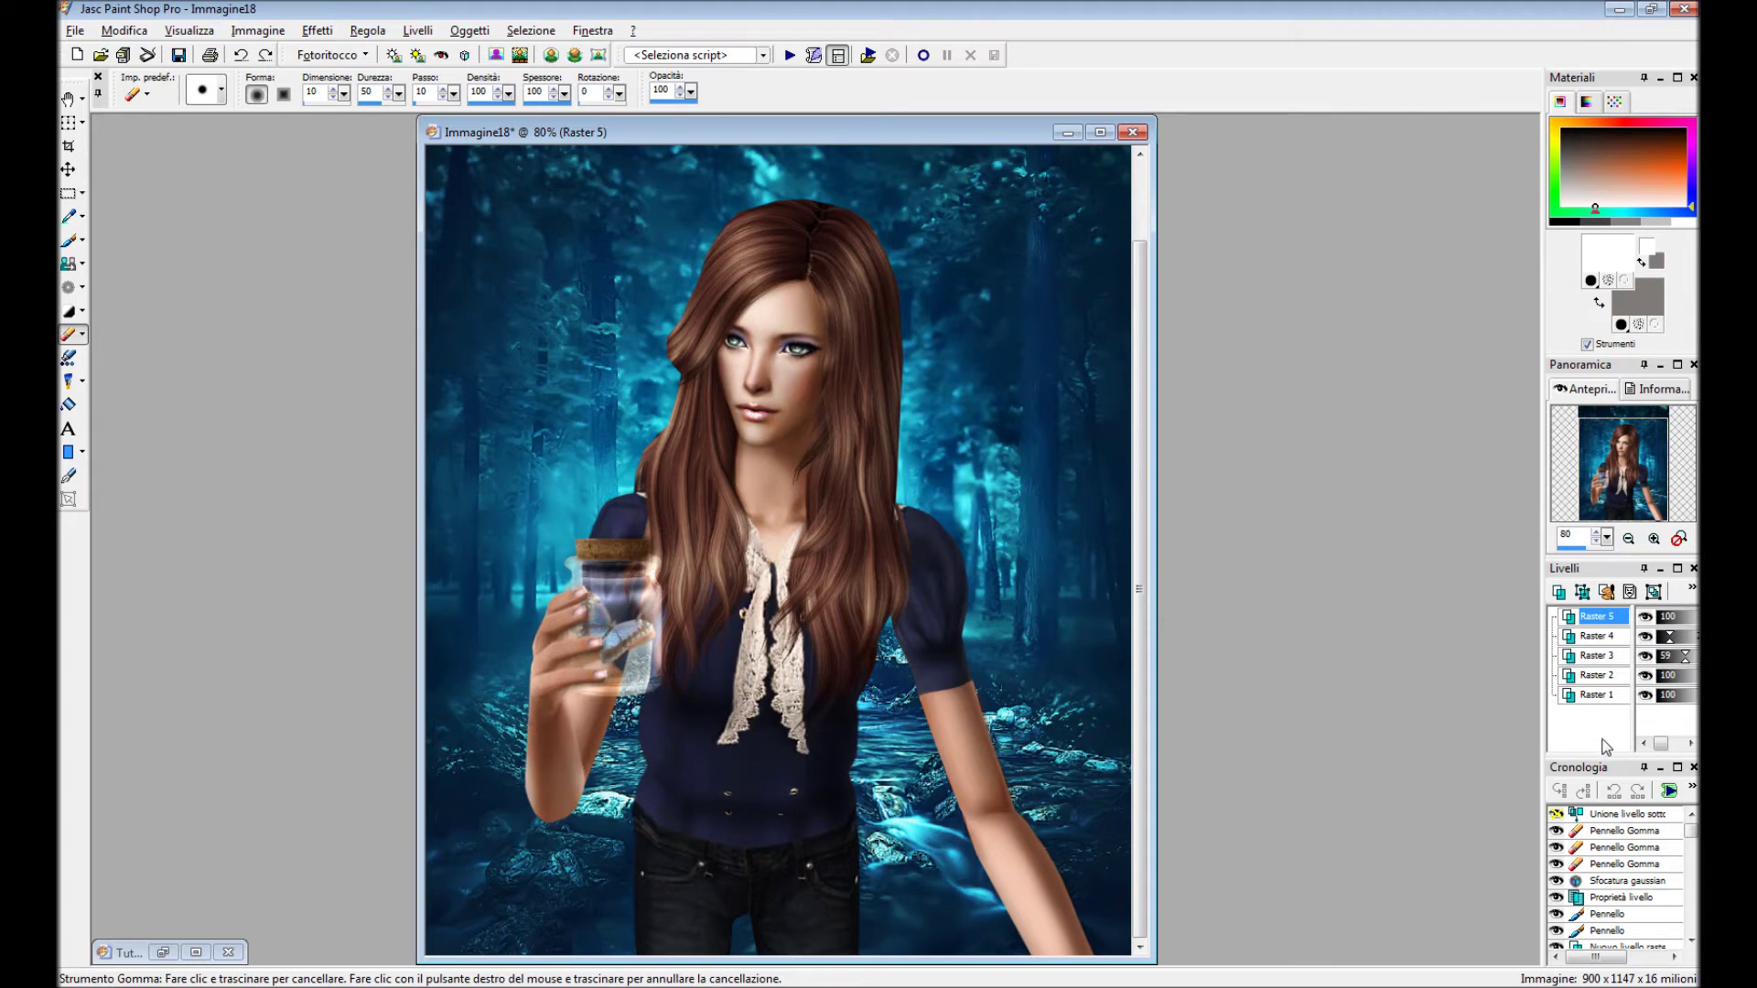
pyautogui.click(1645, 694)
pyautogui.rightClick(1597, 636)
pyautogui.click(1263, 531)
pyautogui.click(1645, 636)
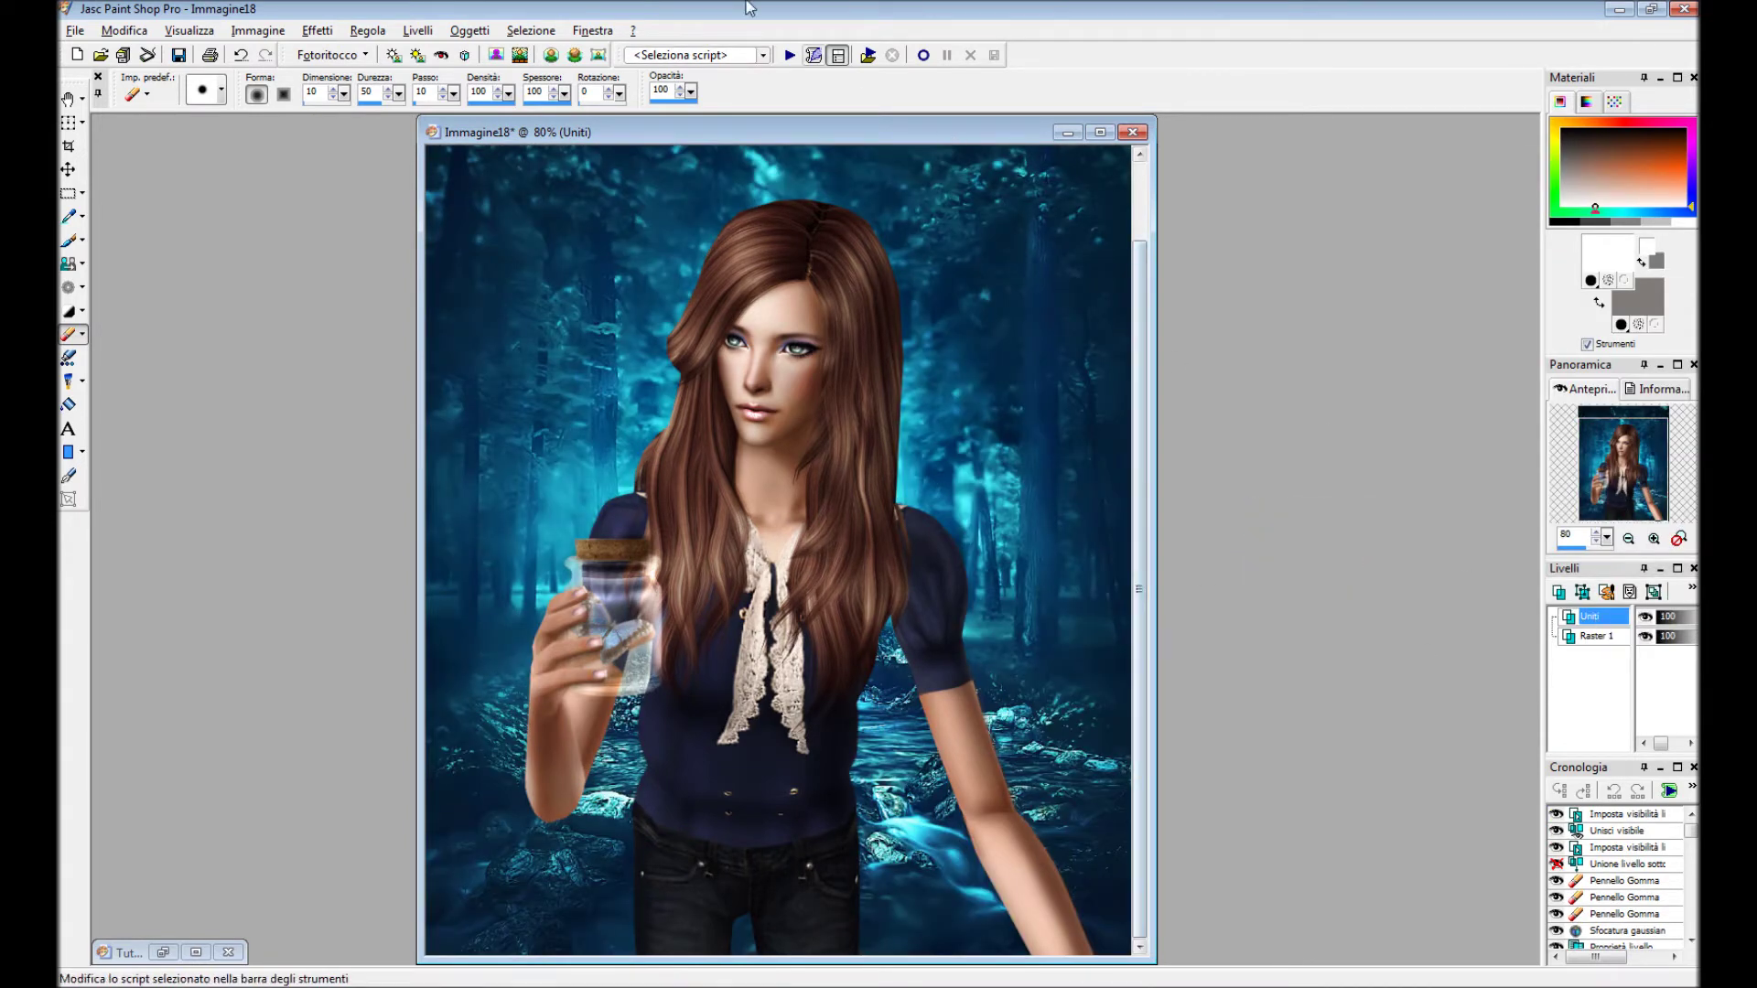
# Apply the cool tone Color Balance preset, pushing colours further toward cyan.
pyautogui.click(318, 30)
pyautogui.click(371, 53)
pyautogui.click(1461, 282)
pyautogui.click(1577, 266)
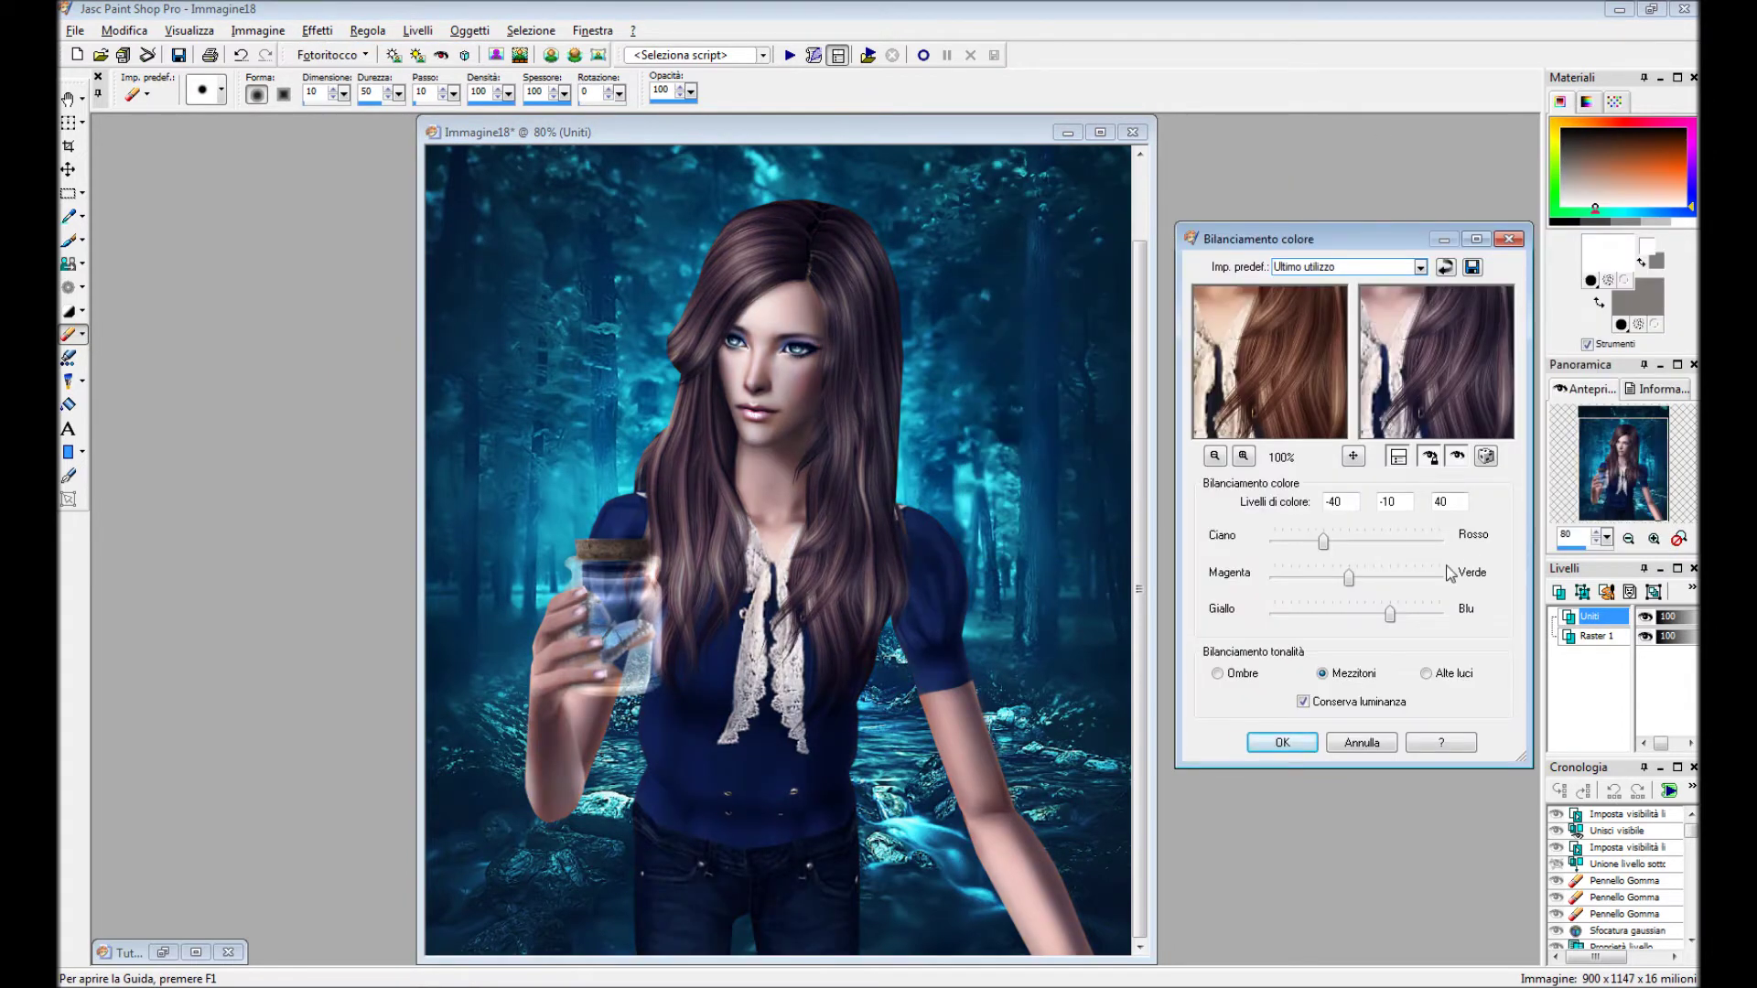
pyautogui.moveTo(1324, 548); pyautogui.dragTo(1318, 547)
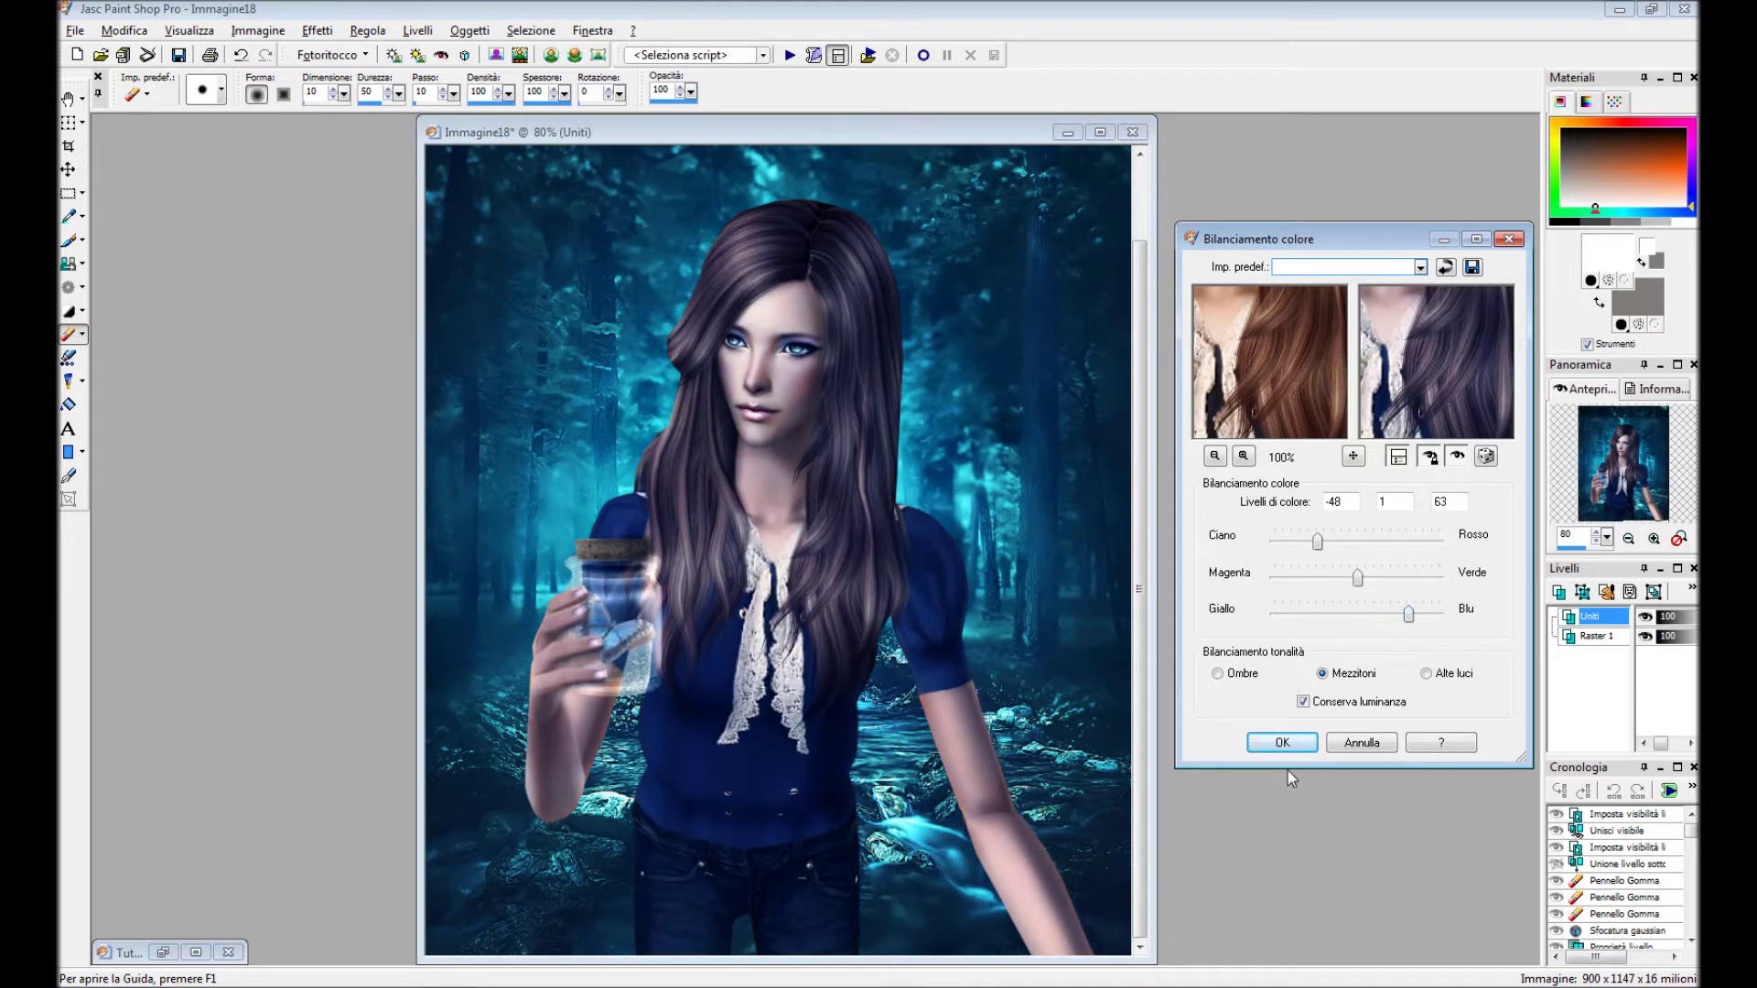
pyautogui.click(1282, 743)
# Apply a radius-1 Gaussian blur to the Raster 1 forest layer.
pyautogui.press('a')
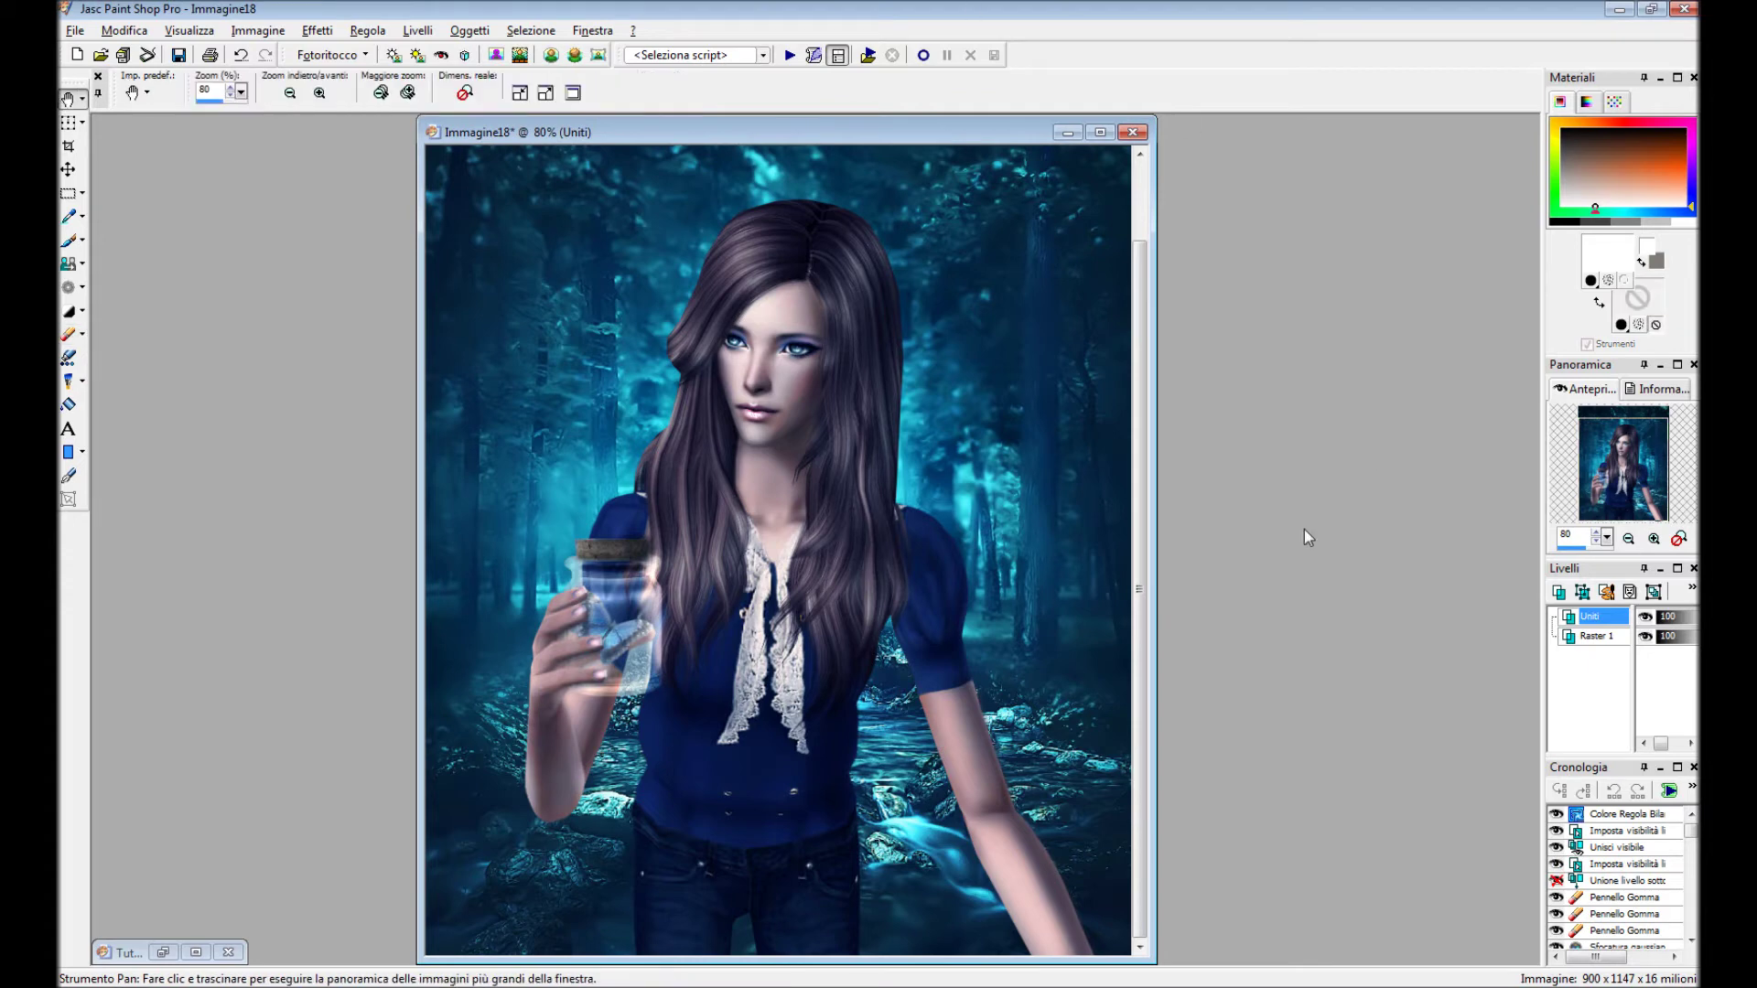
pyautogui.click(1597, 636)
pyautogui.click(367, 30)
pyautogui.click(695, 342)
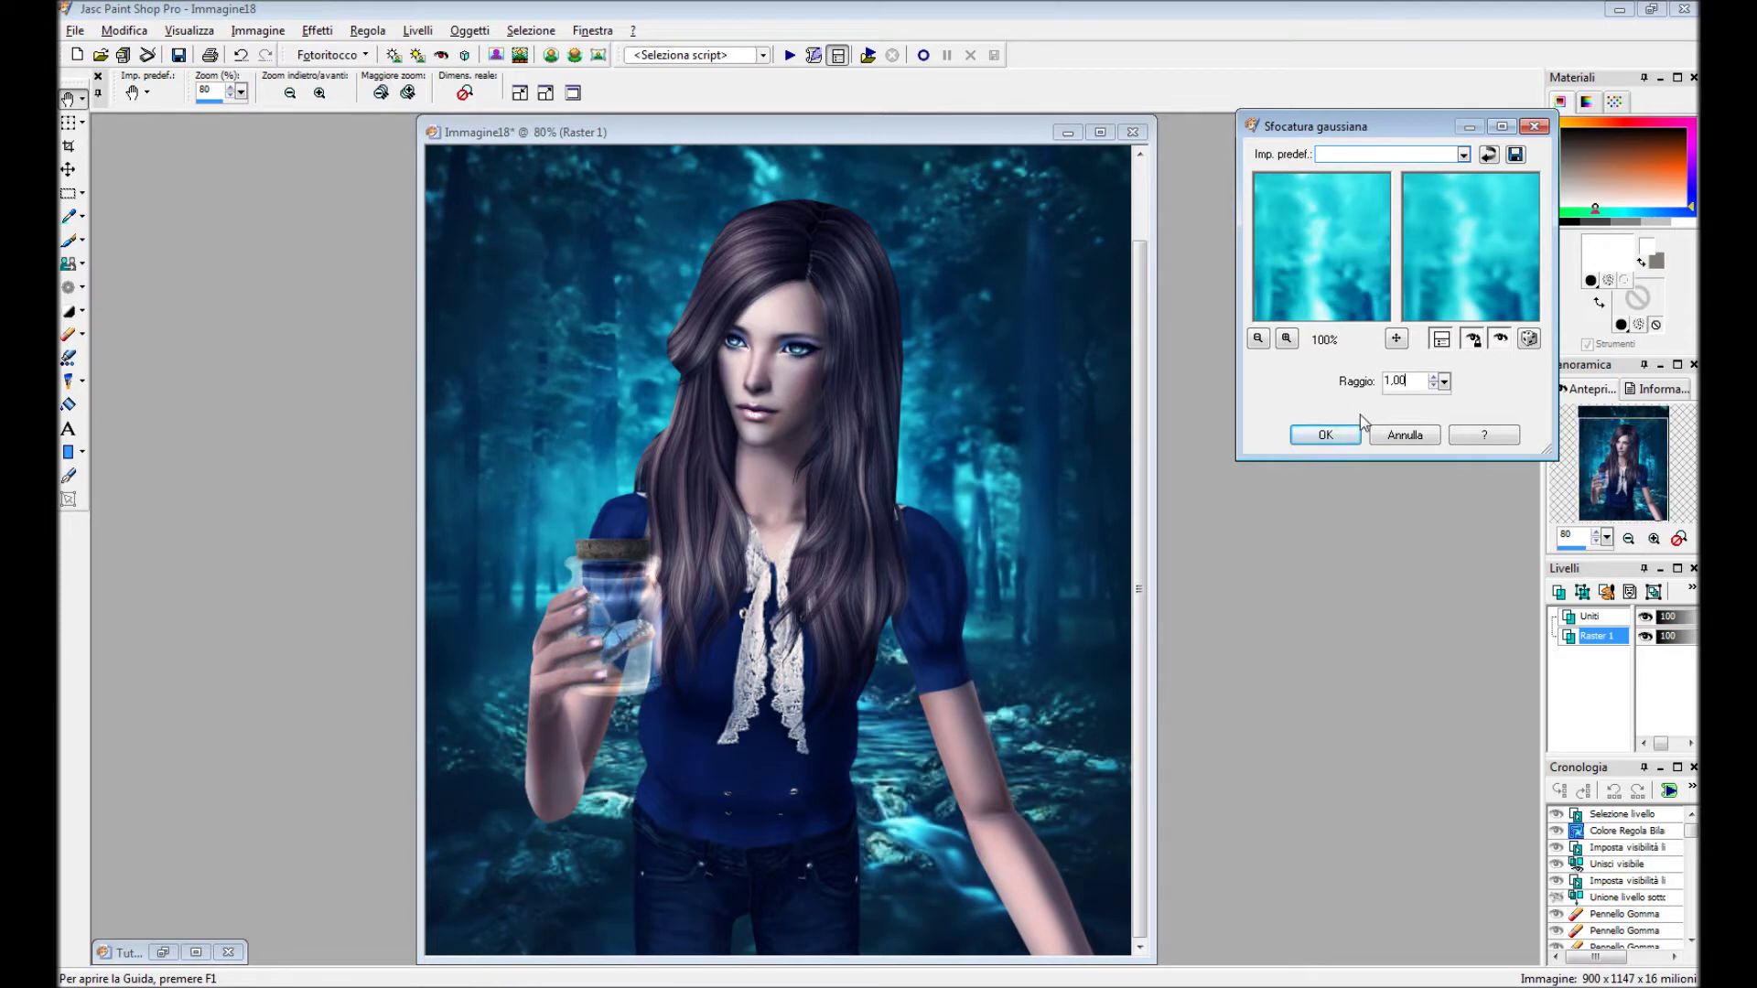
pyautogui.click(1331, 435)
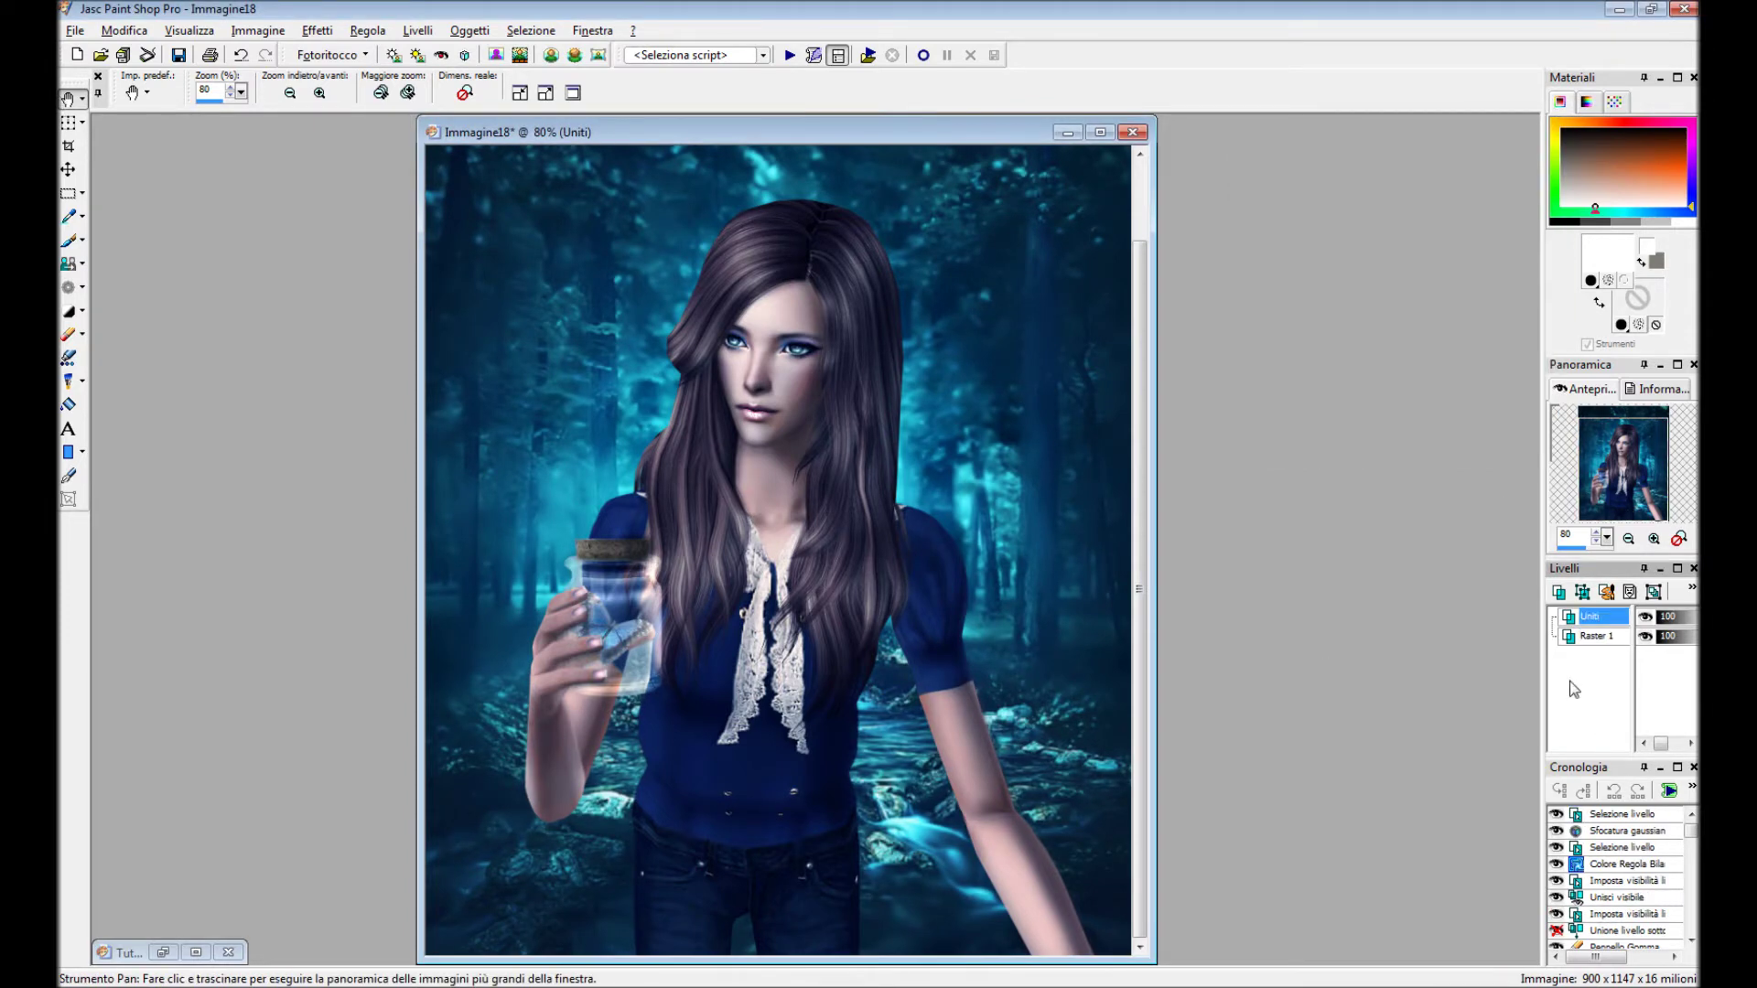
# Copy the merged picture and switch over to GIMP.
pyautogui.rightClick(966, 343)
pyautogui.click(1007, 375)
pyautogui.hotkey('alt', 'Tab')
# Paste the copied picture as a new image and zoom in on the face.
pyautogui.click(117, 30)
pyautogui.click(128, 204)
pyautogui.press('z')
pyautogui.click(1076, 567)
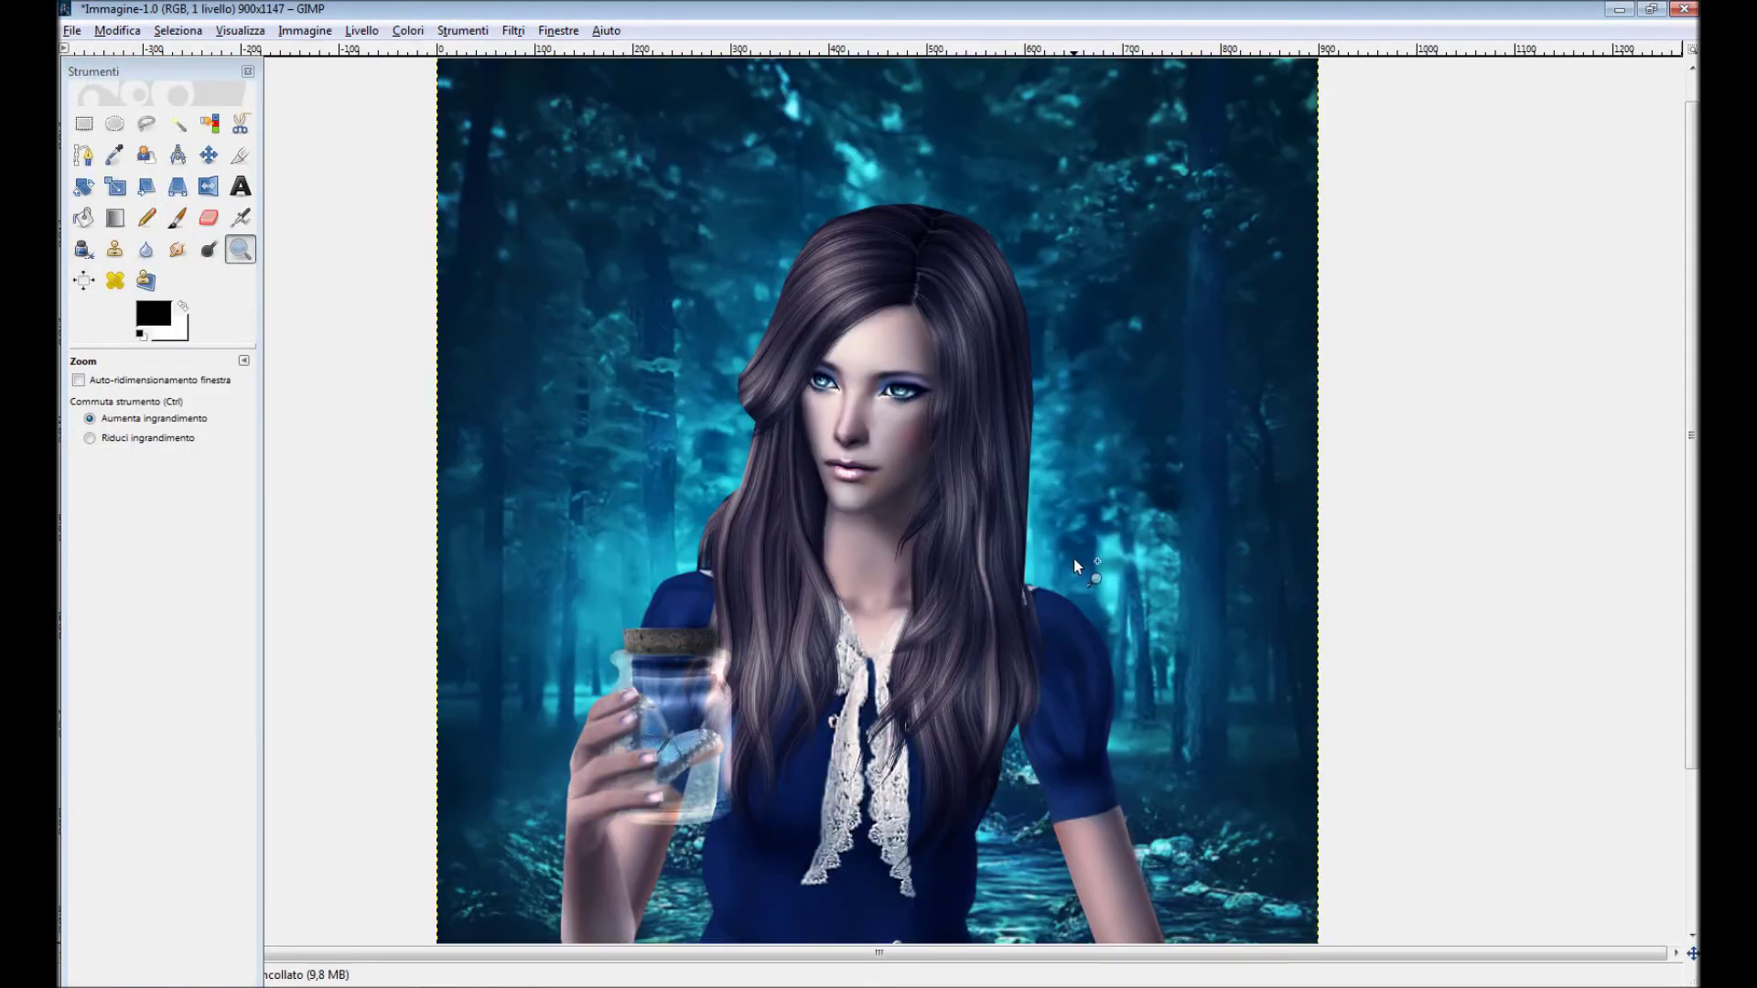
pyautogui.click(1364, 396)
# Sample grey-purple and dark hair tones and paint a dark strand into the hair.
pyautogui.press('o')
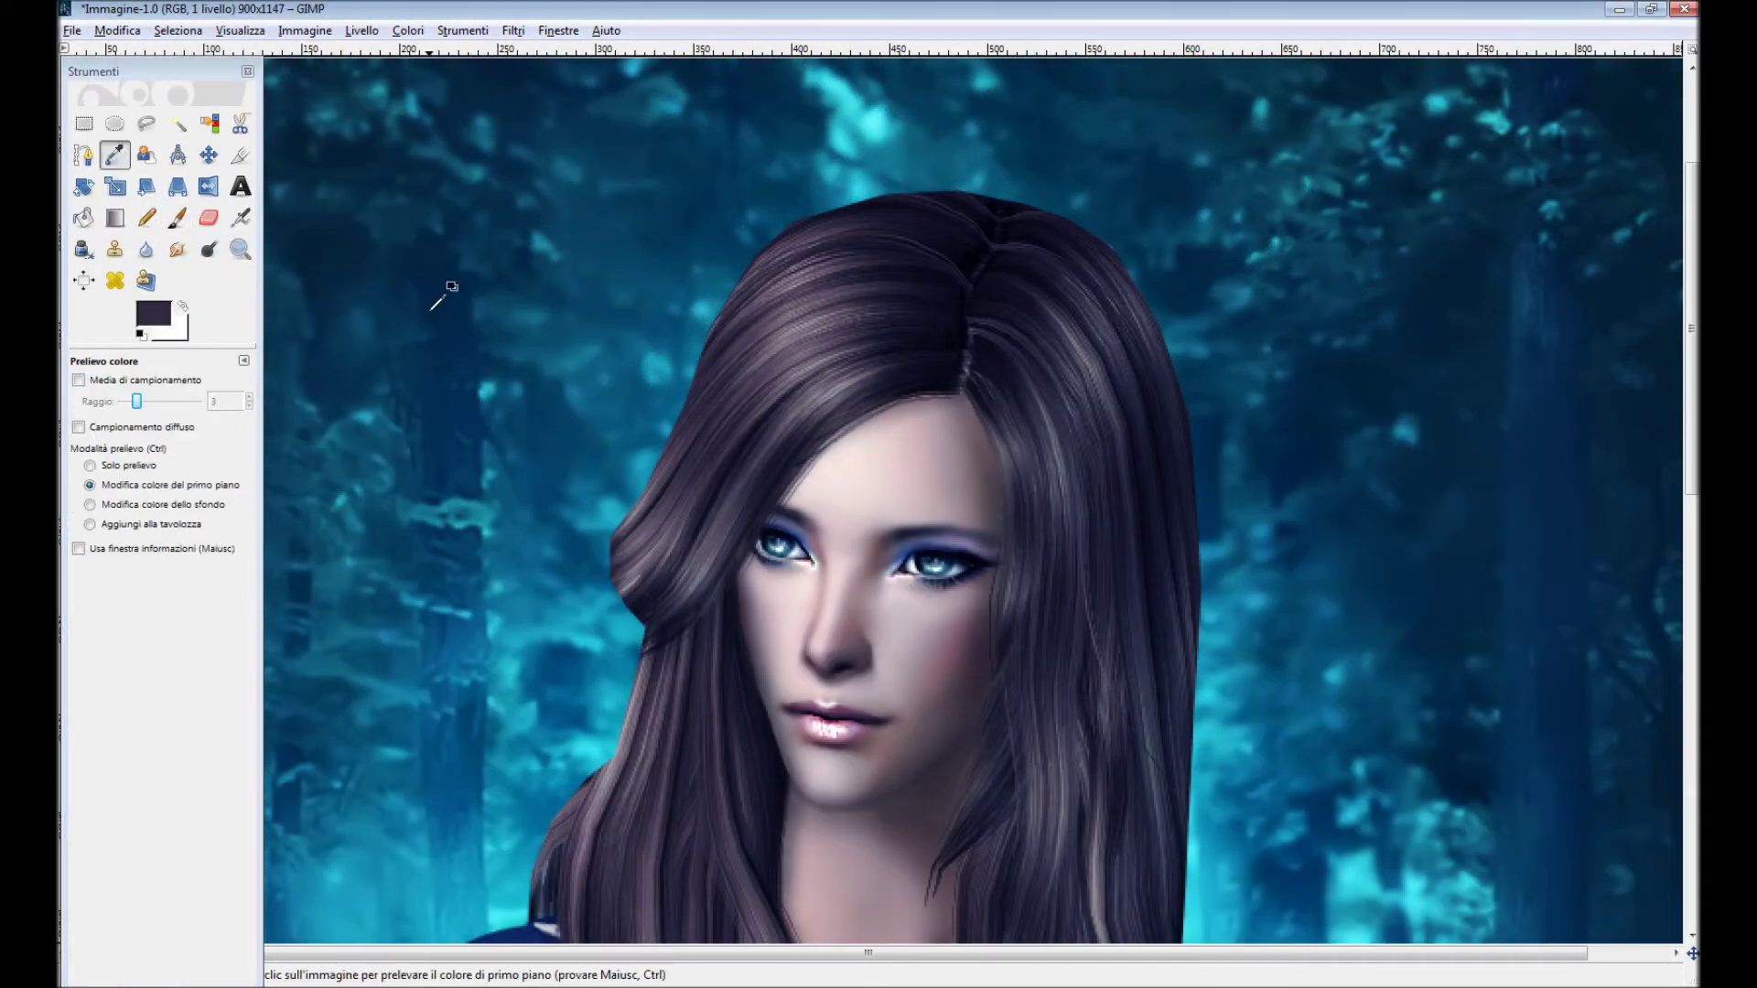
pyautogui.press('p')
pyautogui.press('o')
pyautogui.press('p')
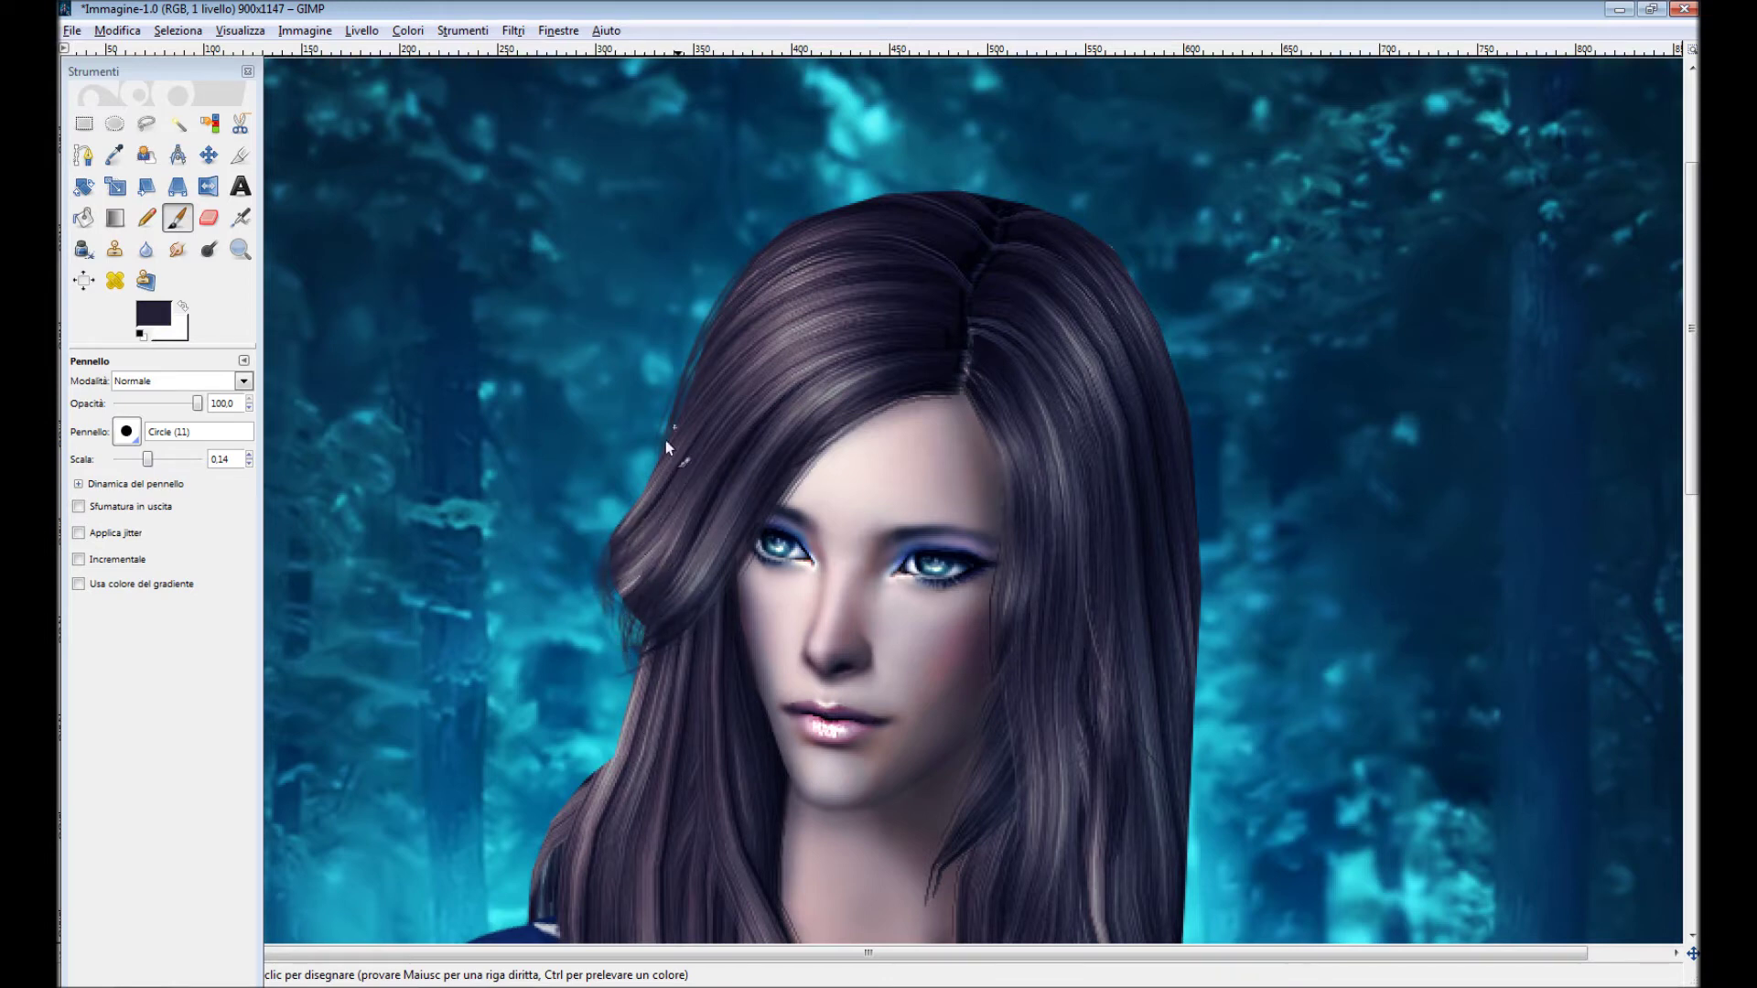
pyautogui.keyDown('ctrl'); pyautogui.click(636, 590); pyautogui.keyUp('ctrl')
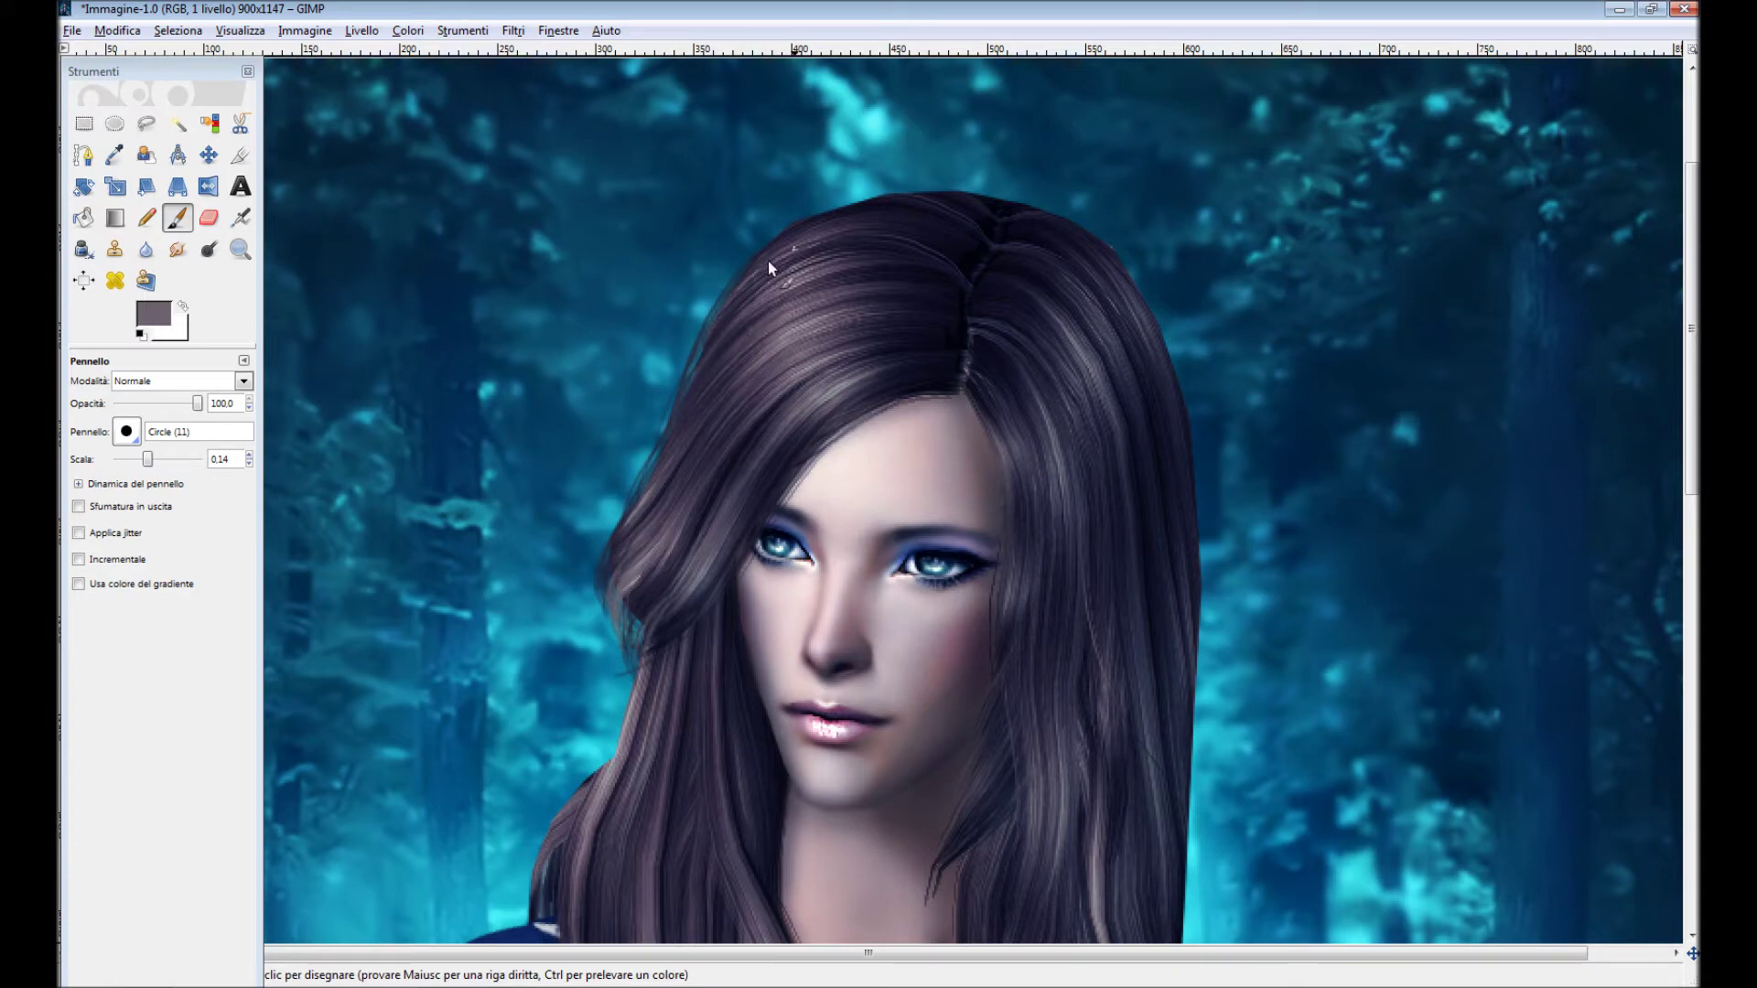
pyautogui.scroll(-3, 1410, 309)
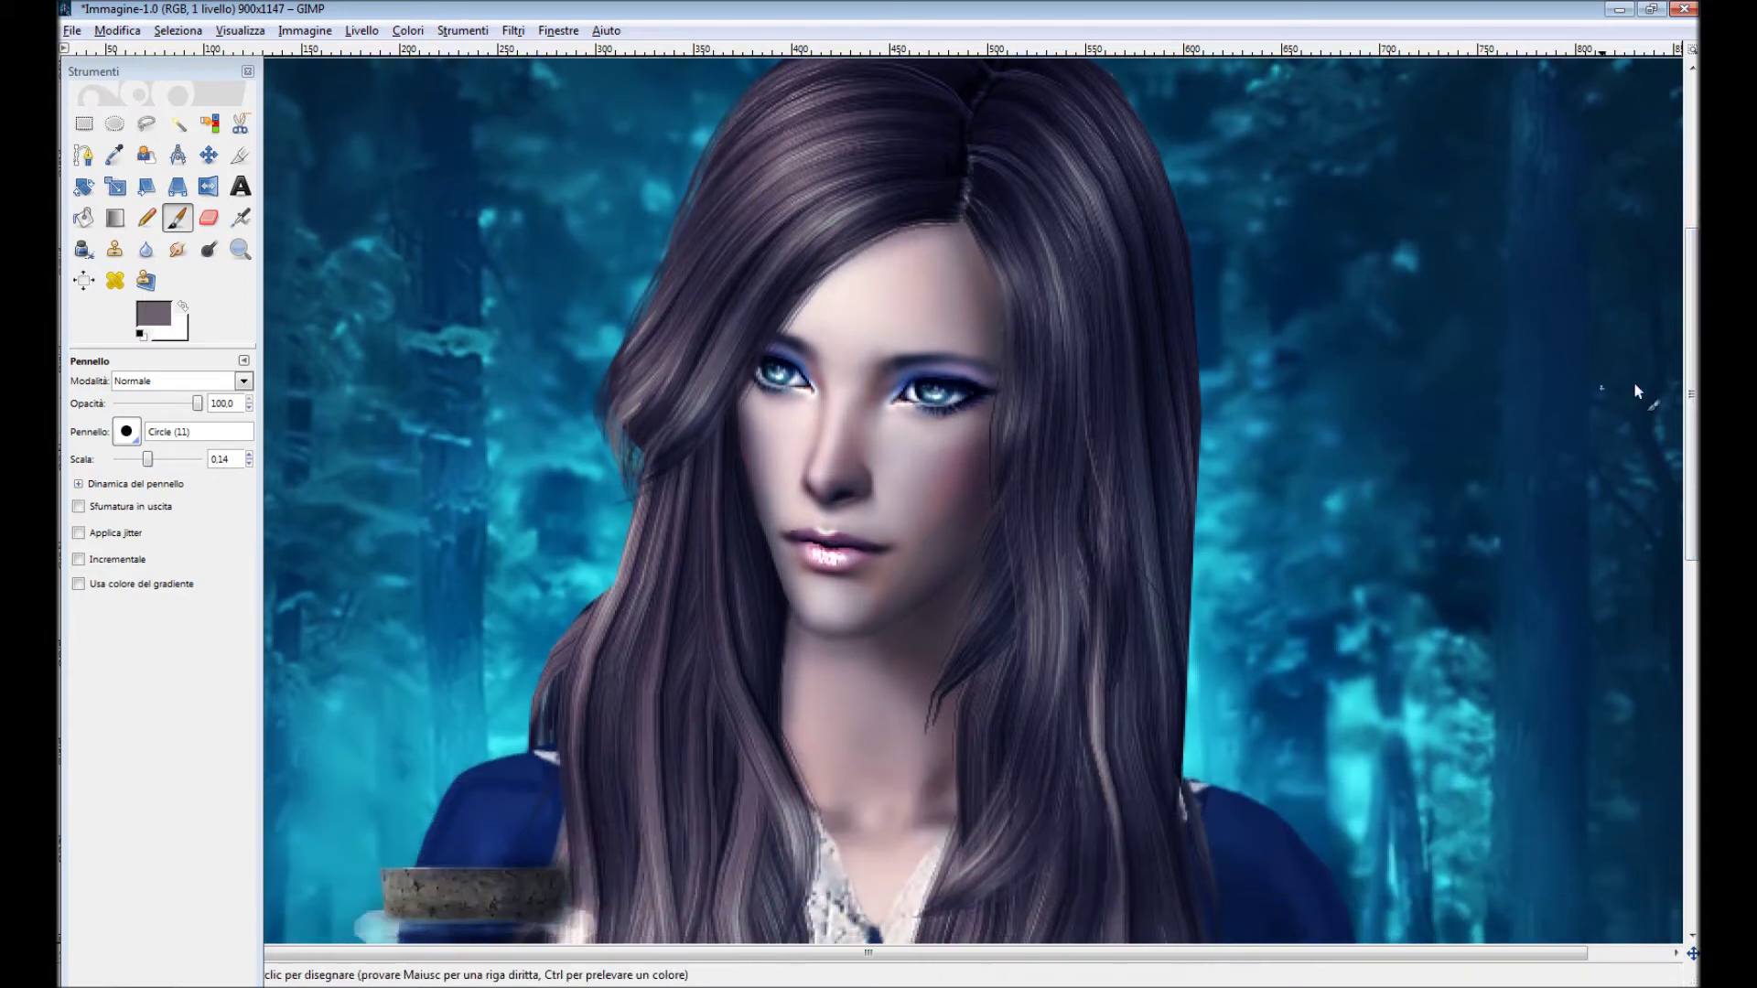
pyautogui.keyDown('ctrl'); pyautogui.click(642, 443); pyautogui.keyUp('ctrl')
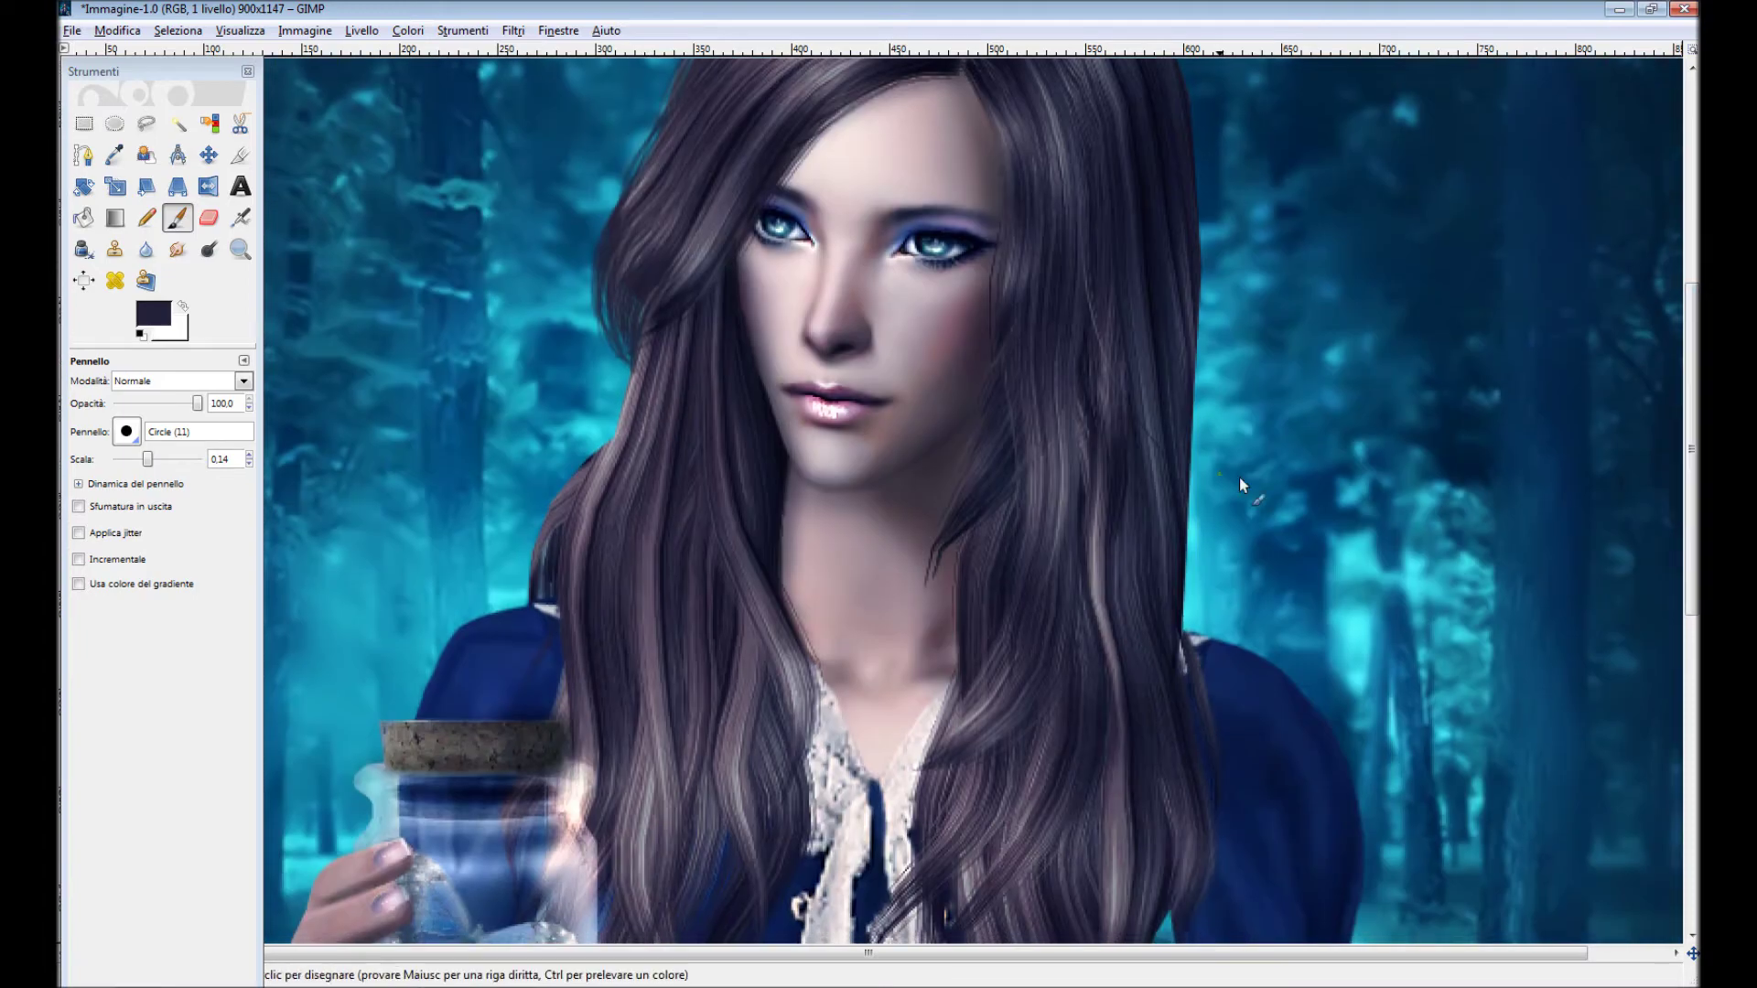
pyautogui.scroll(-3, 549, 549)
pyautogui.keyDown('ctrl'); pyautogui.click(526, 599); pyautogui.keyUp('ctrl')
pyautogui.keyDown('ctrl'); pyautogui.click(613, 452); pyautogui.keyUp('ctrl')
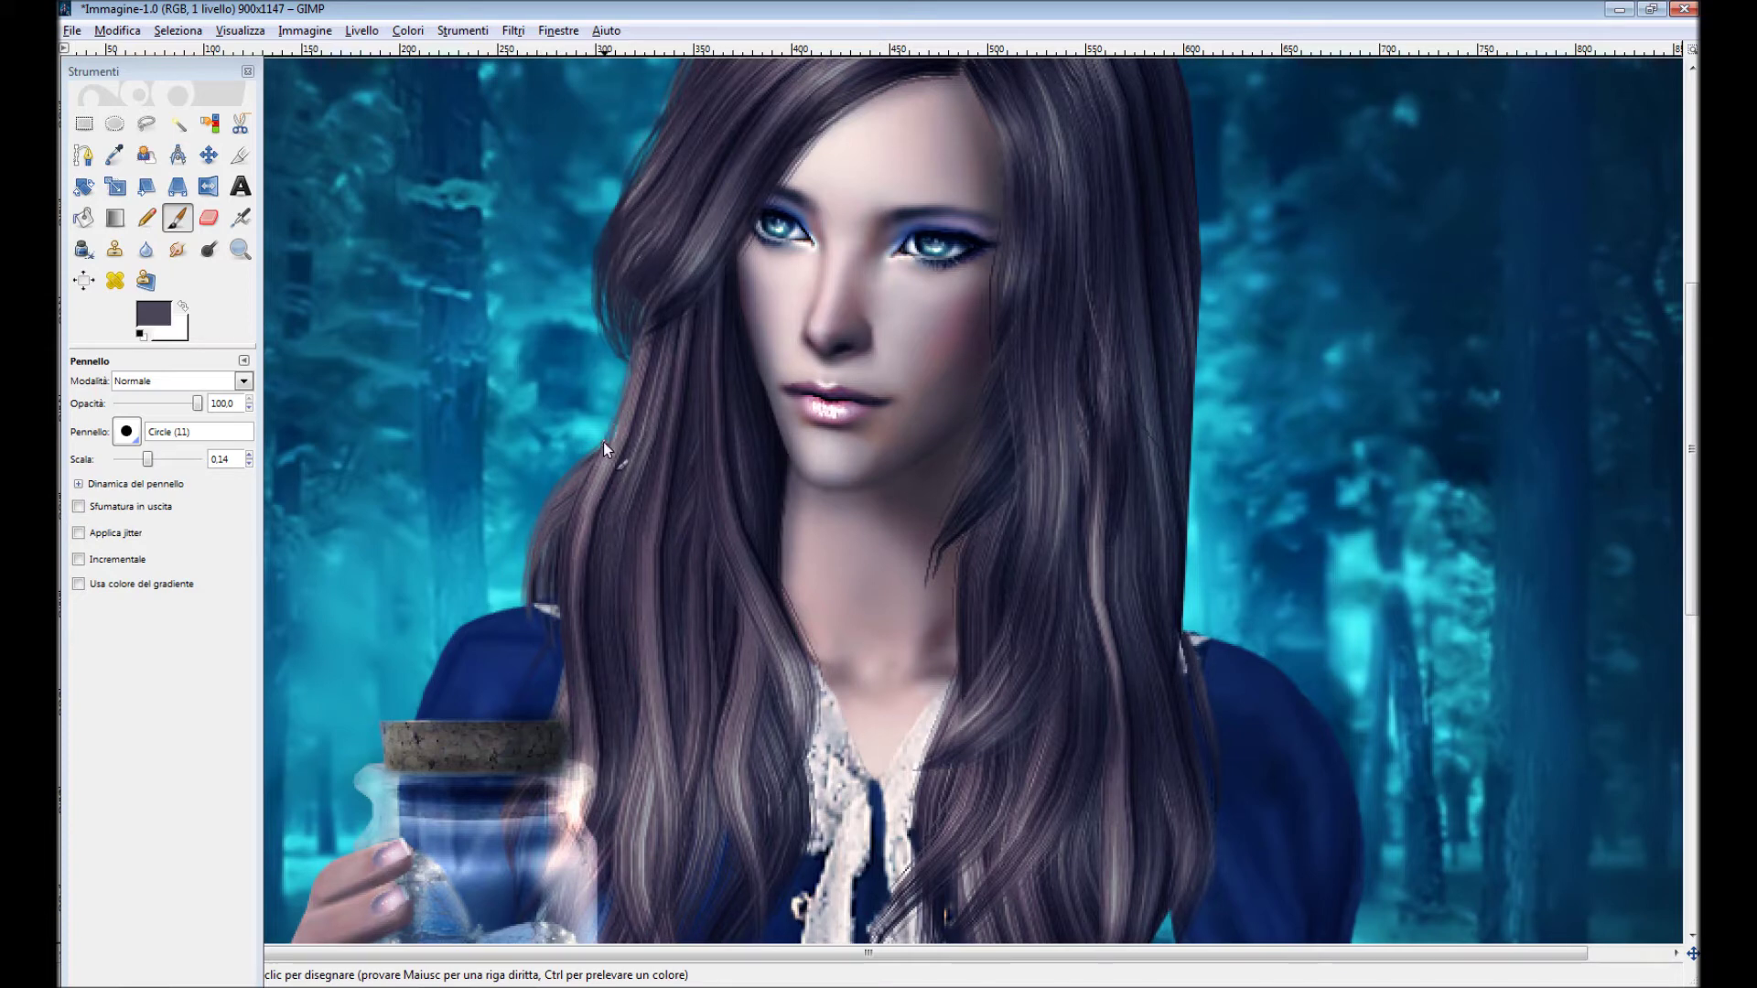
pyautogui.keyDown('ctrl'); pyautogui.click(604, 402); pyautogui.keyUp('ctrl')
pyautogui.moveTo(604, 437); pyautogui.dragTo(606, 469)
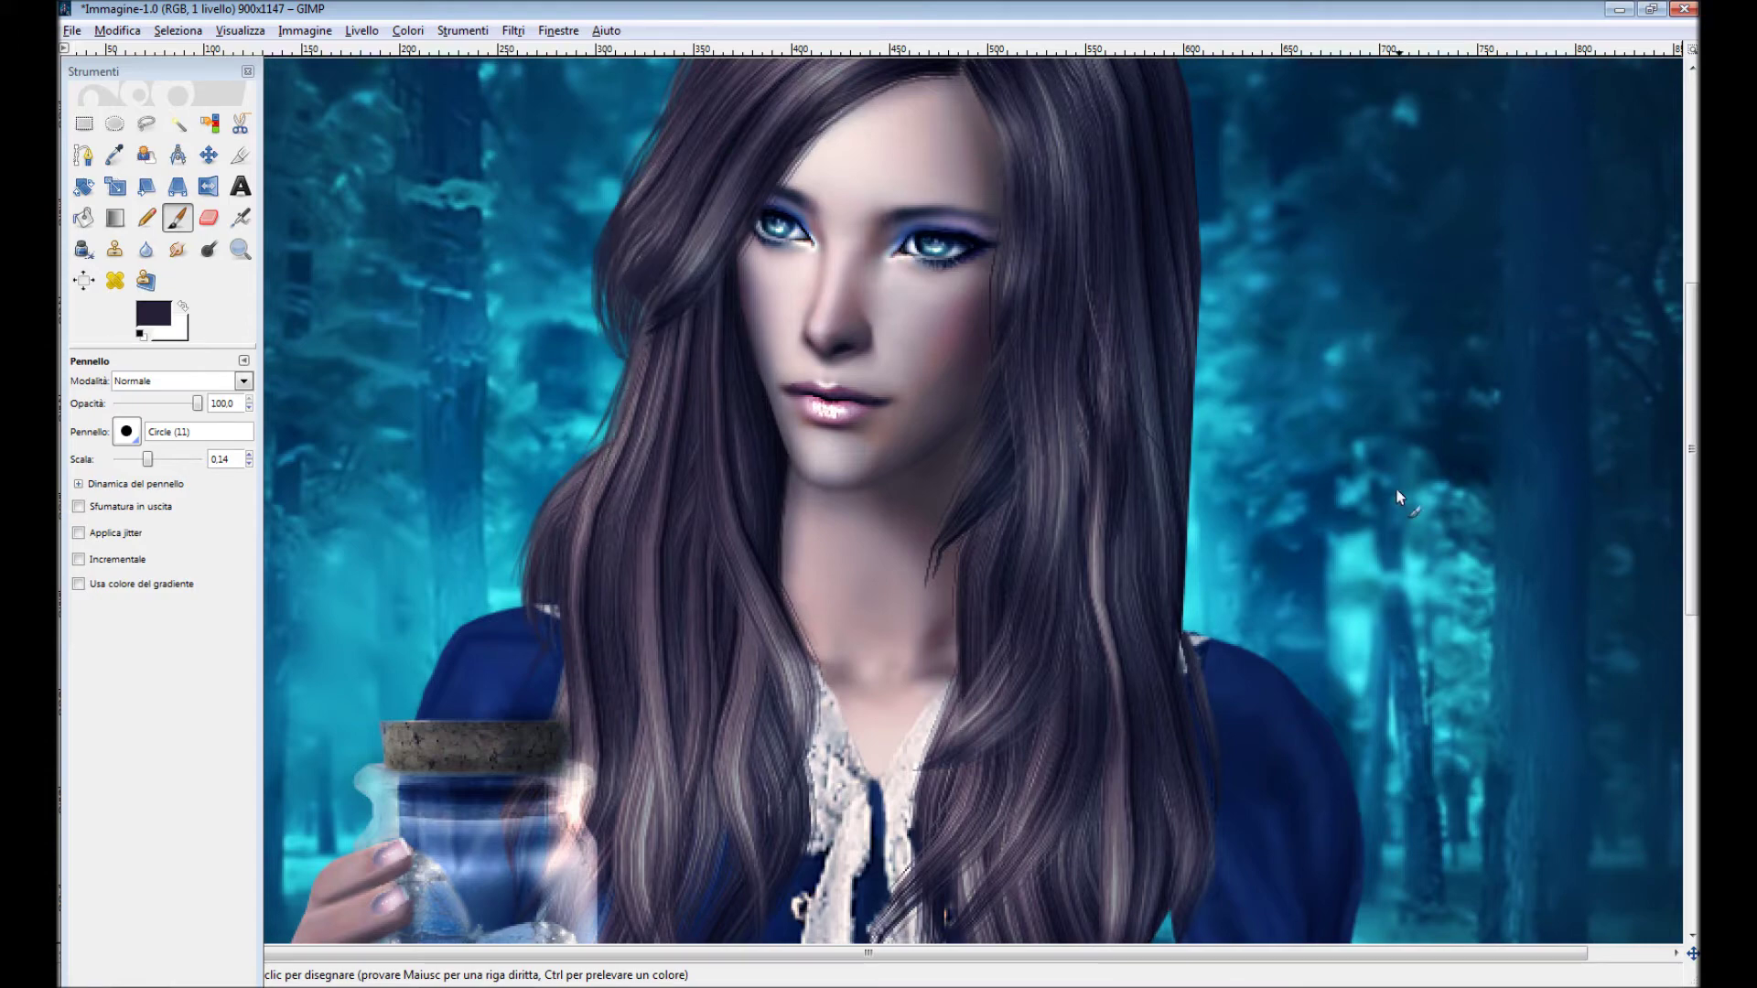
# Sample grey-purple, purple-black and near-black hair tones for more strands.
pyautogui.scroll(3, 1233, 434)
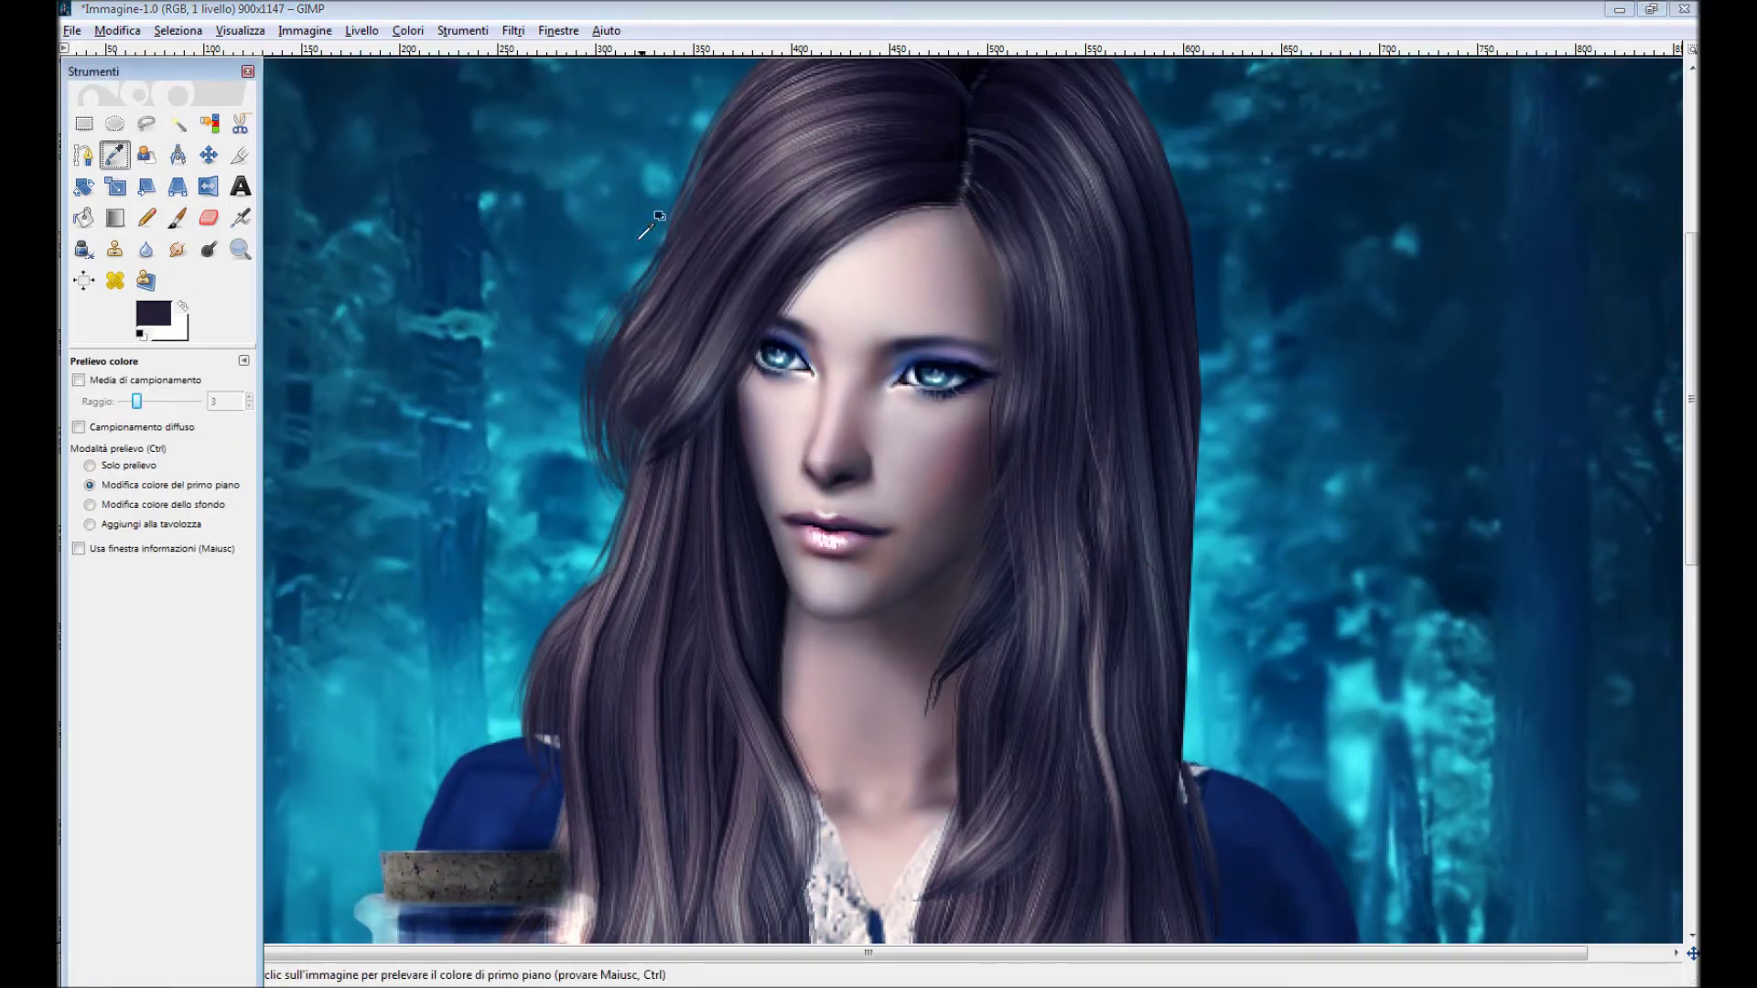
pyautogui.keyDown('ctrl'); pyautogui.click(613, 452); pyautogui.keyUp('ctrl')
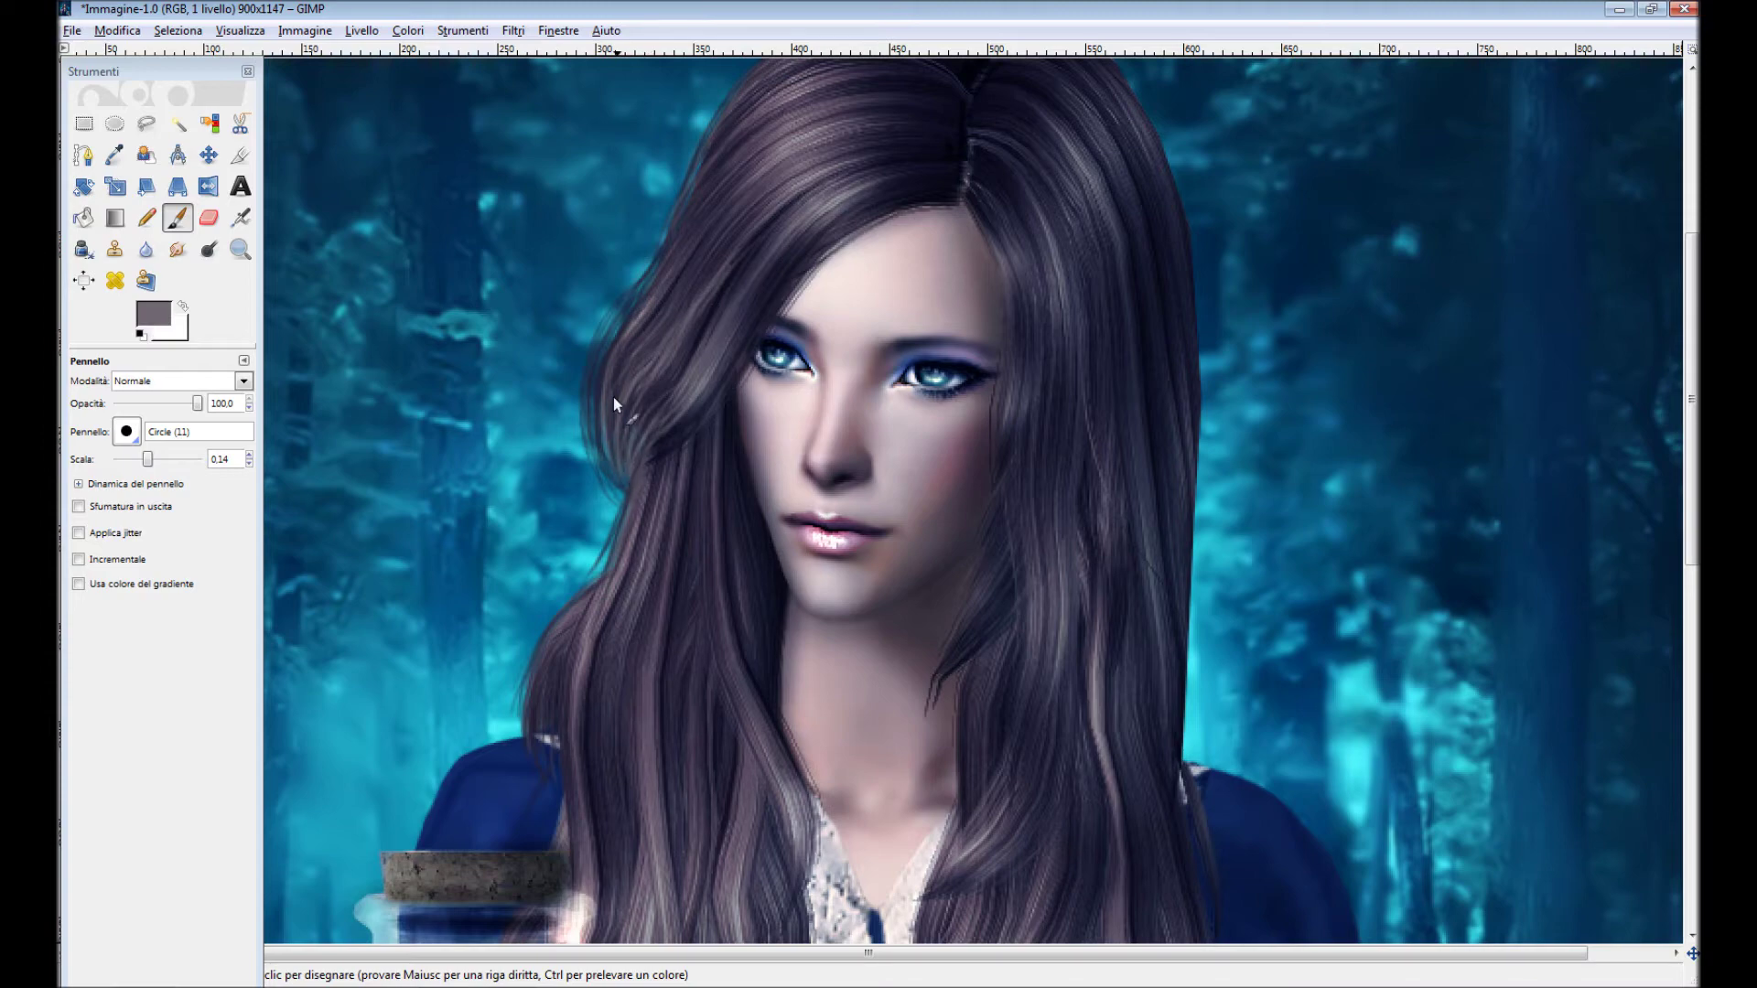
pyautogui.scroll(-5, 594, 321)
pyautogui.keyDown('ctrl'); pyautogui.click(501, 336); pyautogui.keyUp('ctrl')
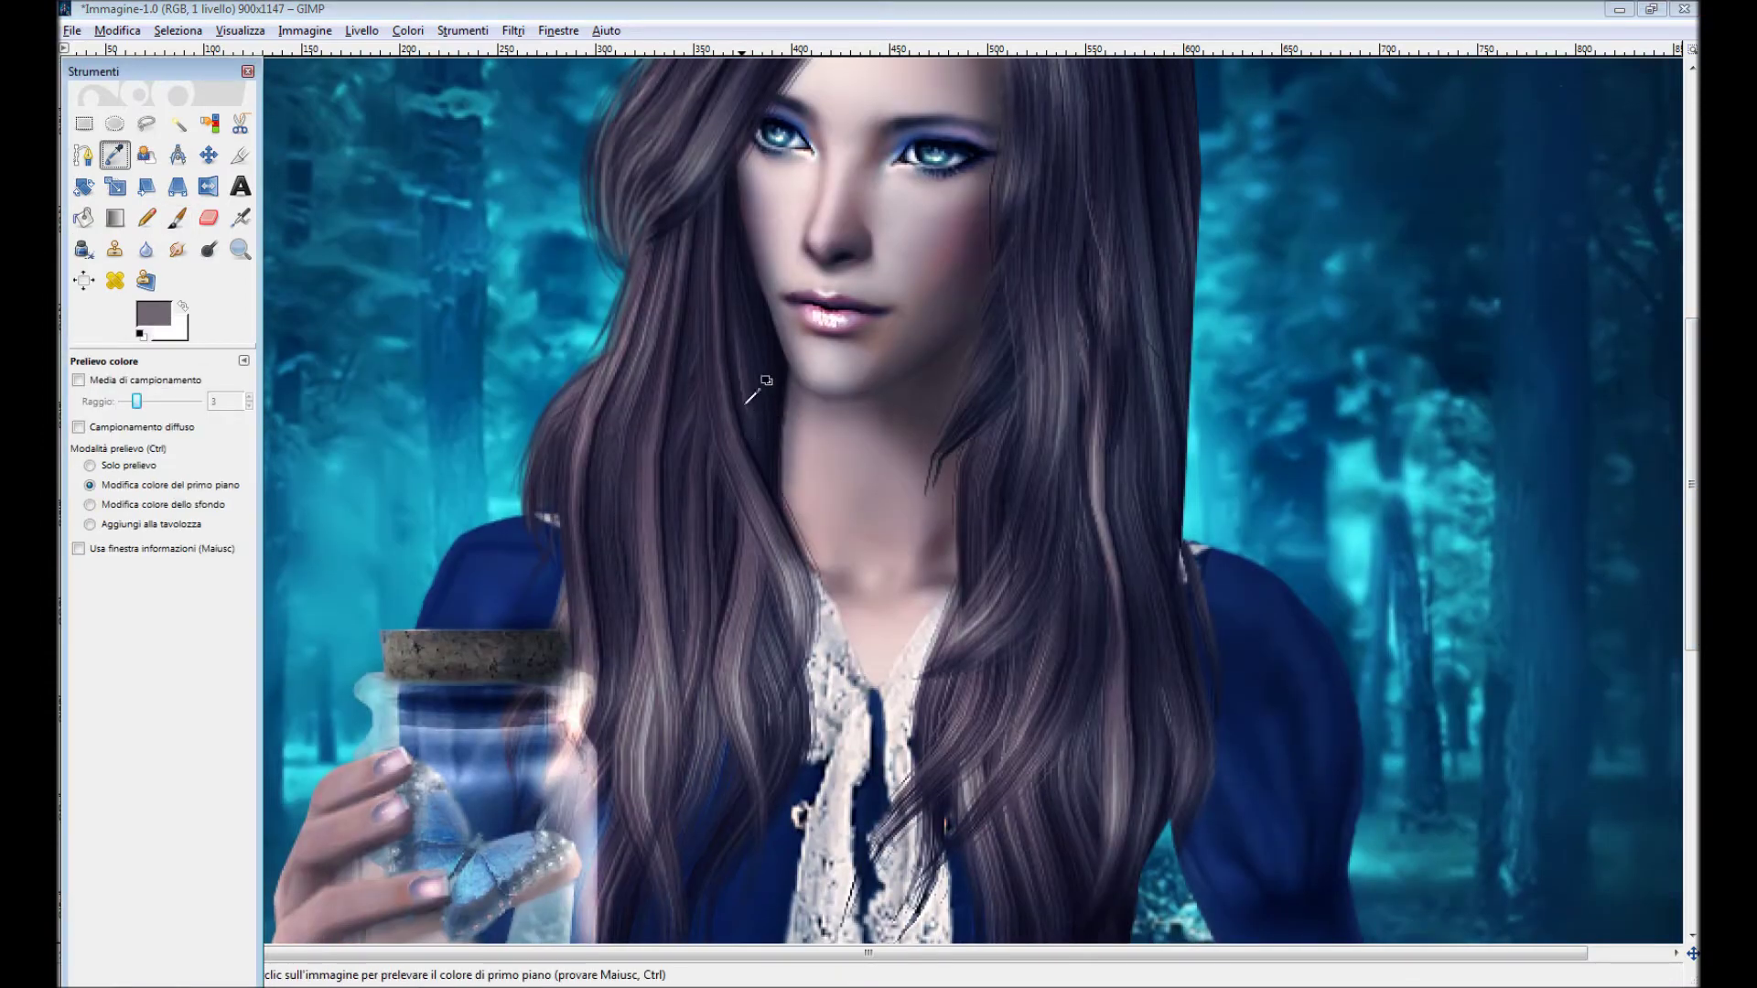
pyautogui.keyDown('ctrl'); pyautogui.click(750, 375); pyautogui.keyUp('ctrl')
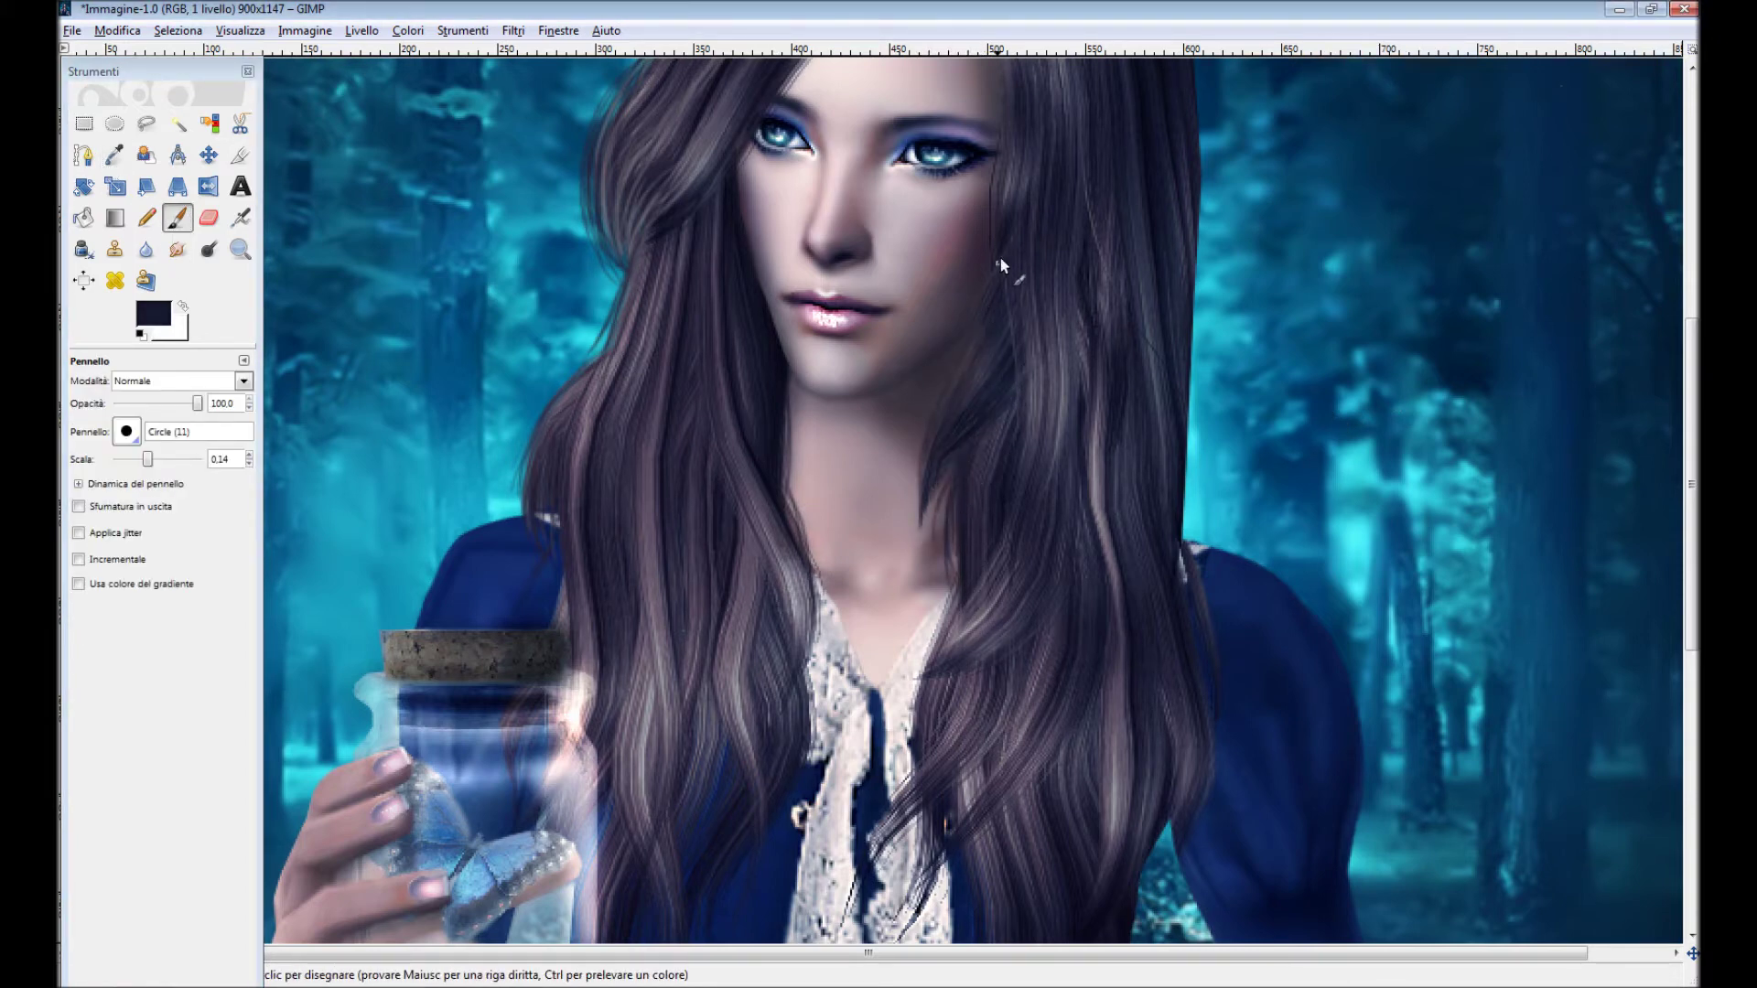
pyautogui.scroll(-3, 1013, 267)
pyautogui.scroll(-1, 1007, 275)
# Paint several dark hair strands down over the lace collar.
pyautogui.press('o')
pyautogui.press('p')
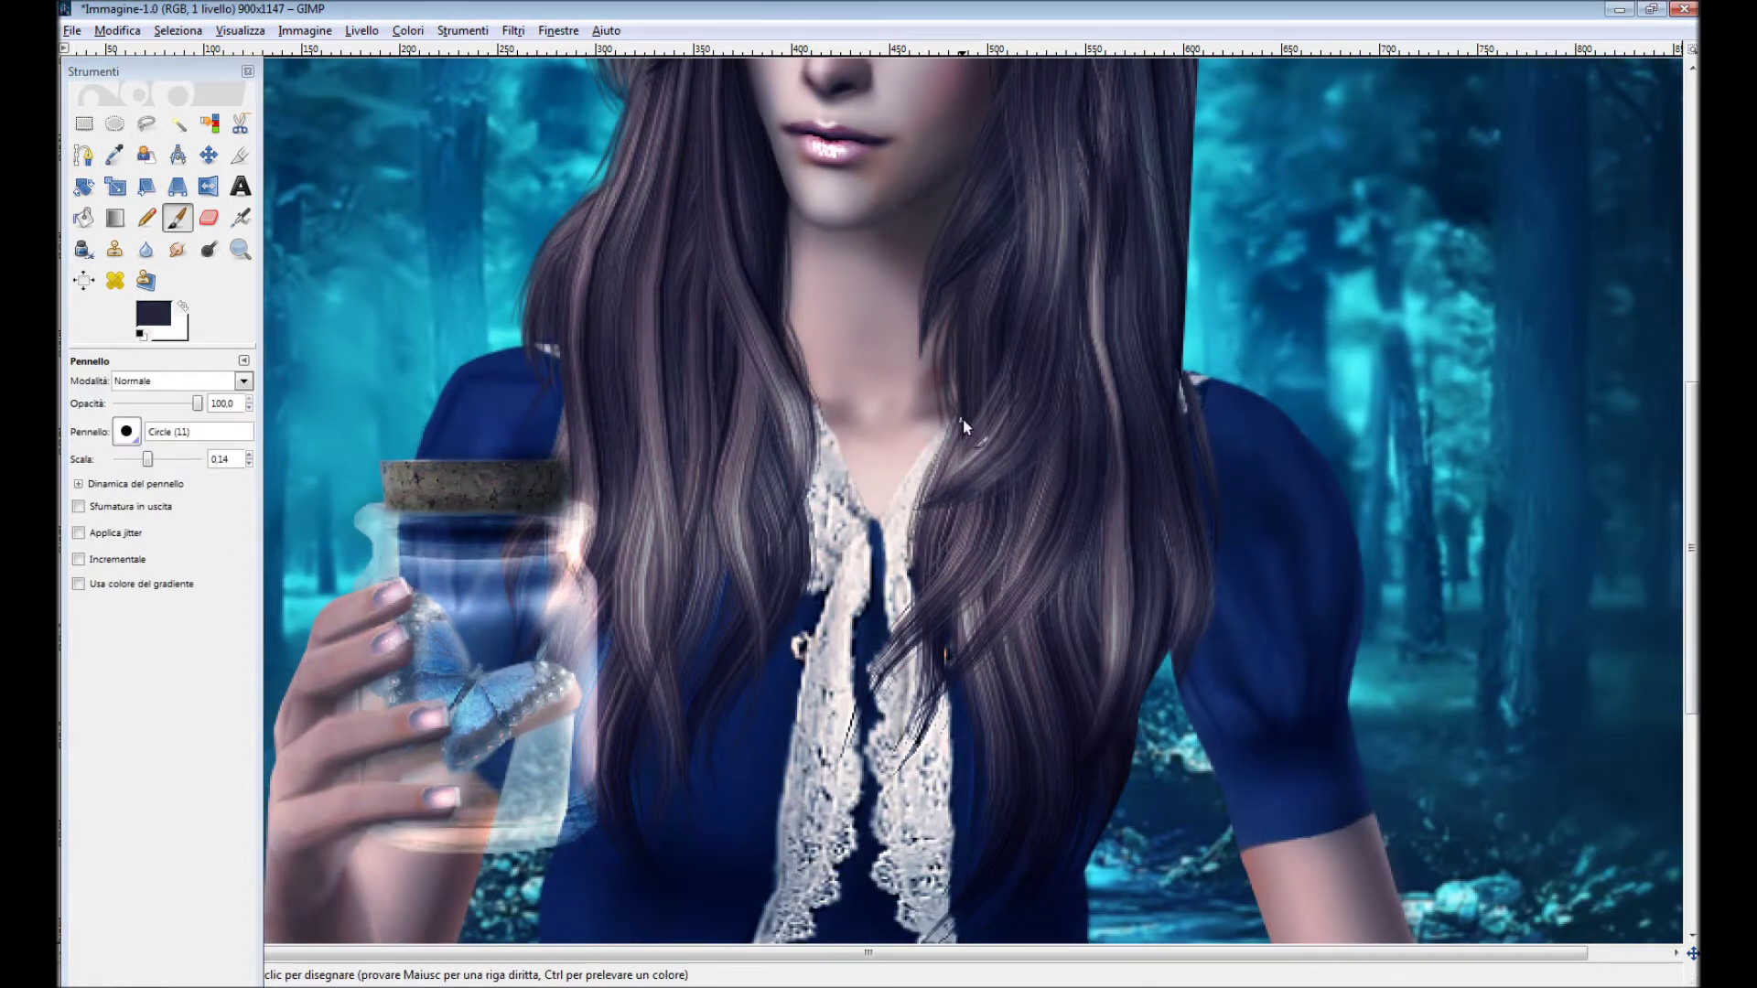
pyautogui.moveTo(889, 673); pyautogui.dragTo(842, 764)
pyautogui.moveTo(907, 659); pyautogui.dragTo(902, 774)
pyautogui.moveTo(947, 687); pyautogui.dragTo(916, 796)
pyautogui.moveTo(919, 650); pyautogui.dragTo(890, 791)
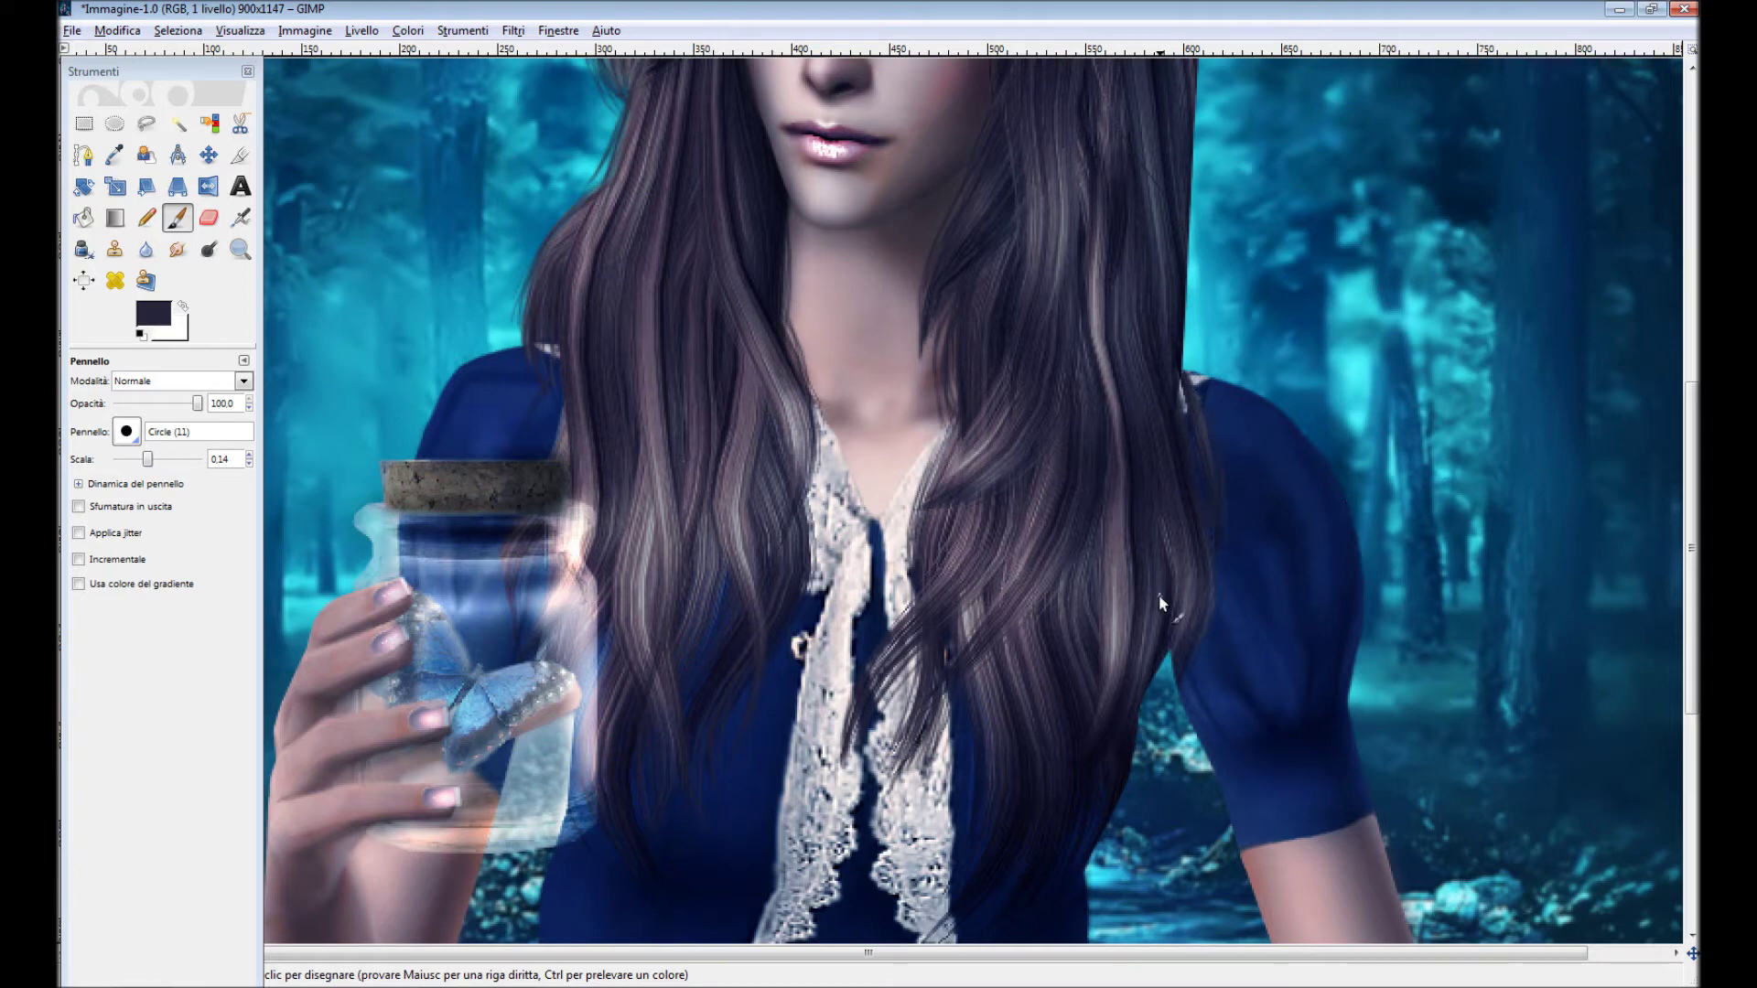
# Sample darker and greyish-purple hair tones and paint thin strands along the hair edge.
pyautogui.keyDown('ctrl'); pyautogui.click(1165, 360); pyautogui.keyUp('ctrl')
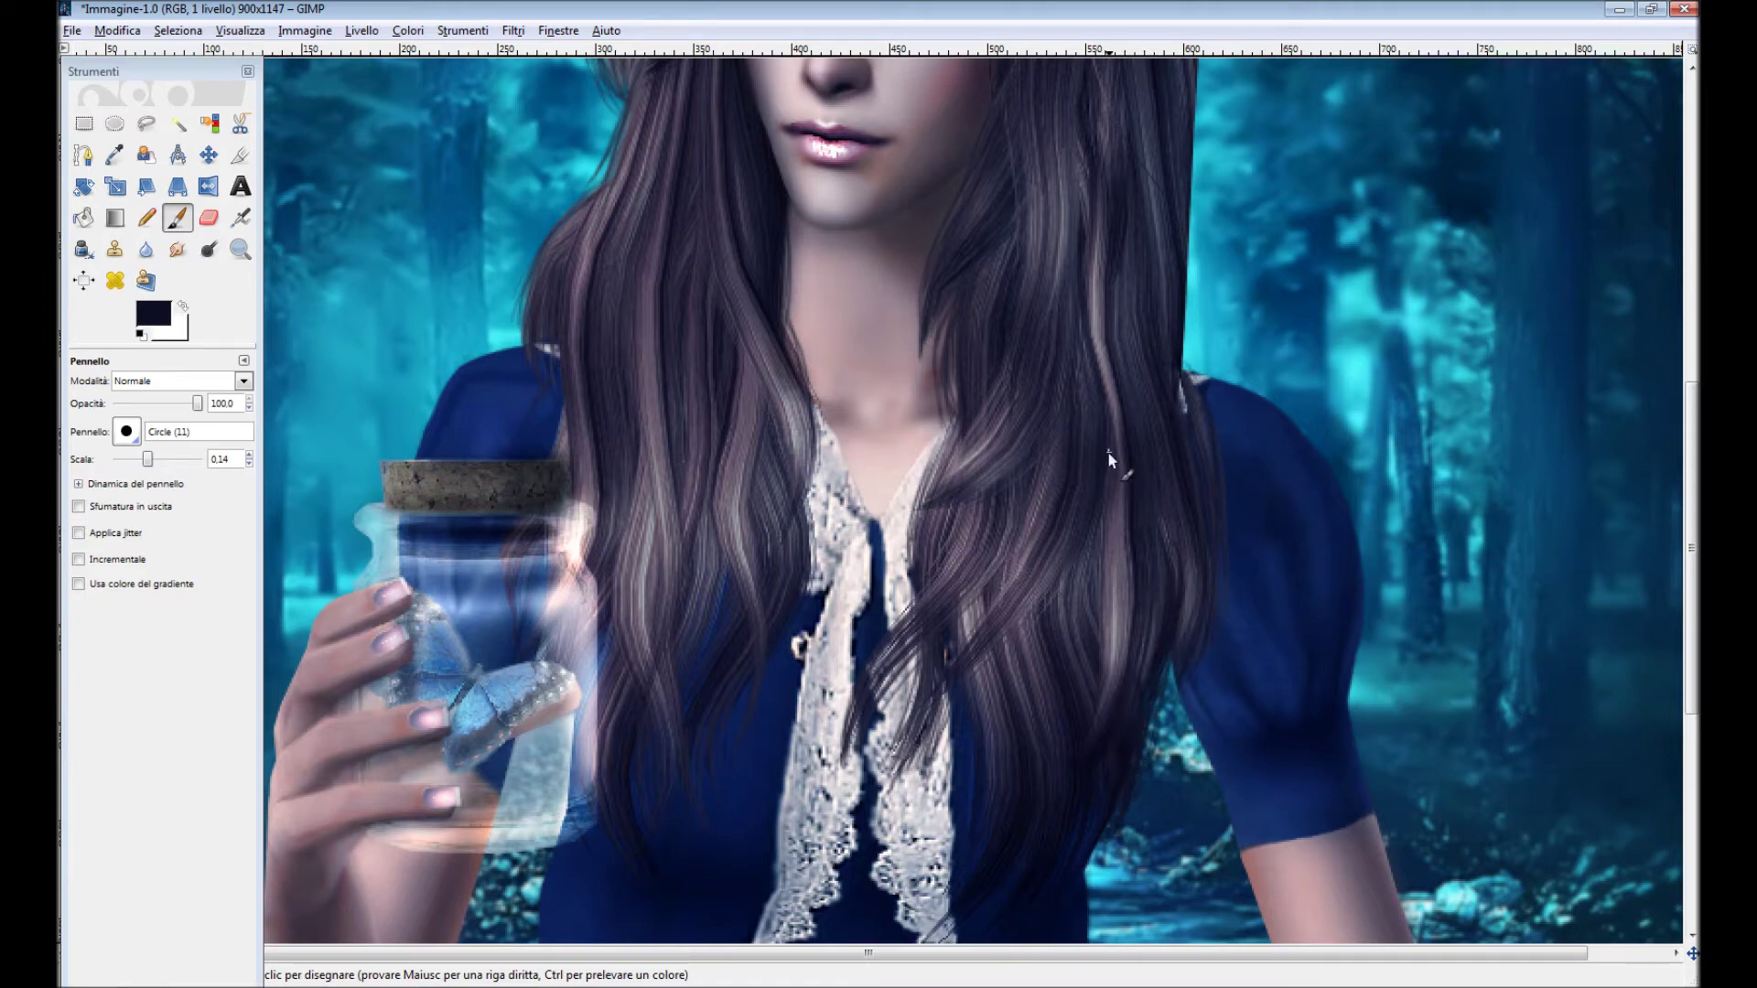
pyautogui.scroll(-1, 1165, 627)
pyautogui.scroll(-4, 1167, 586)
pyautogui.keyDown('ctrl'); pyautogui.click(1169, 535); pyautogui.keyUp('ctrl')
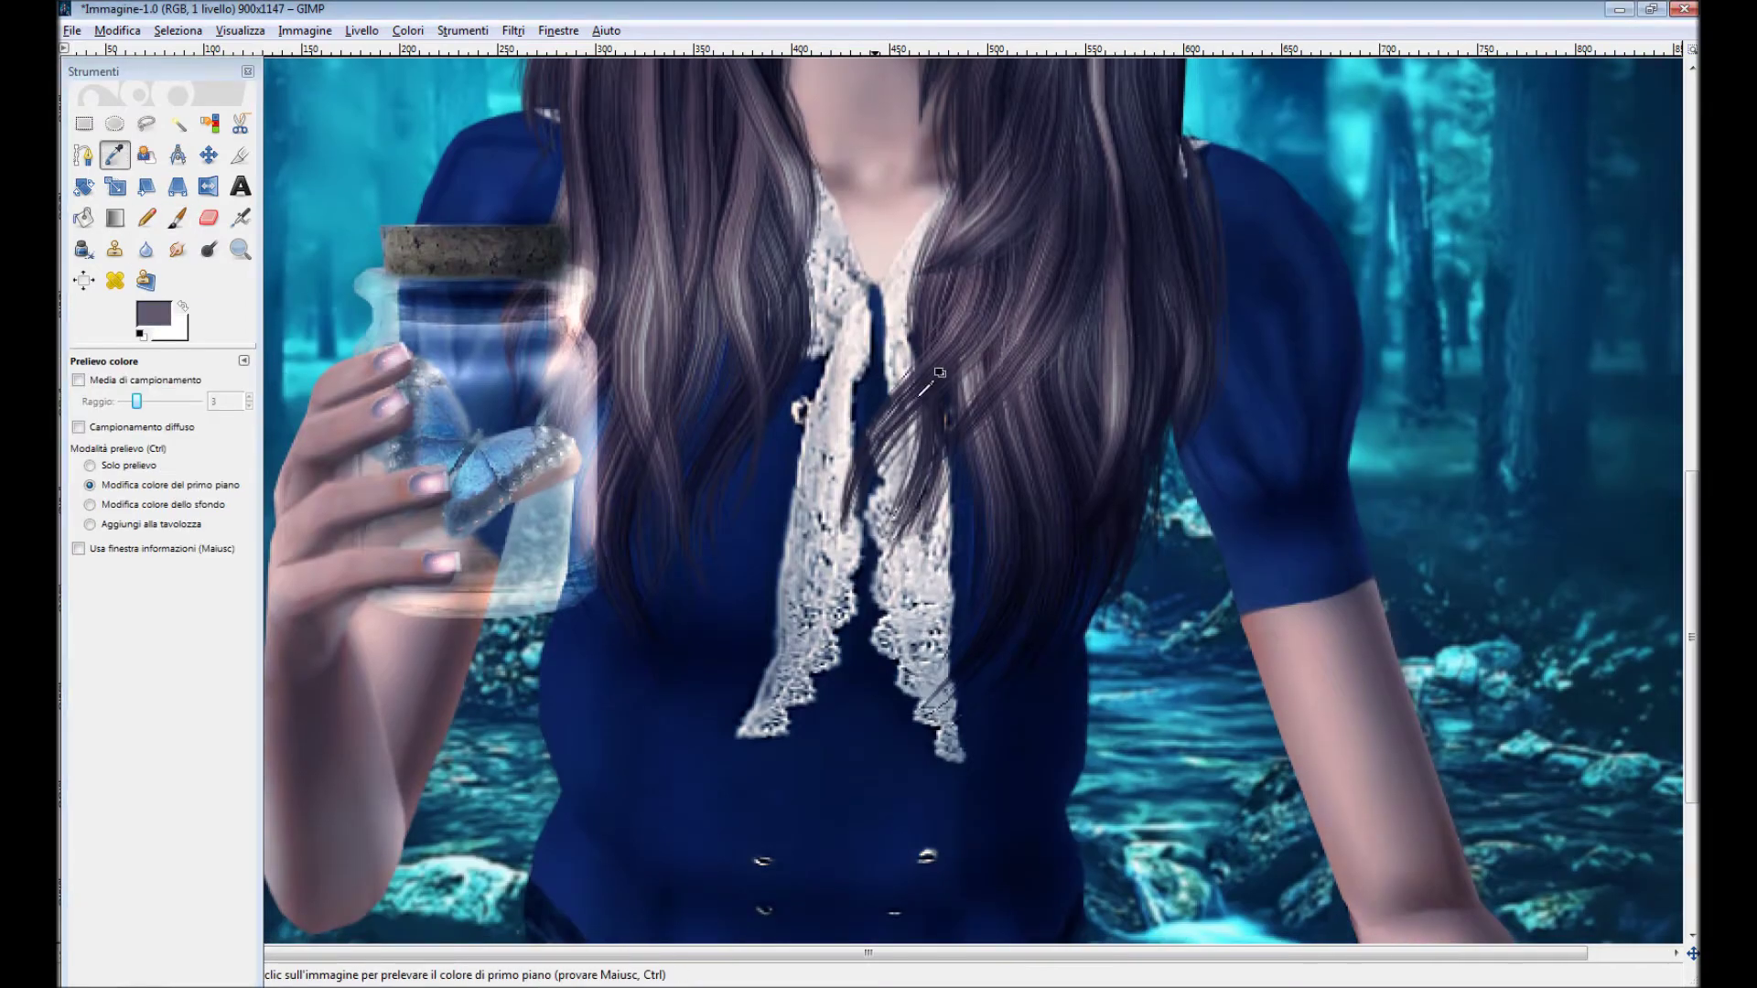
pyautogui.moveTo(1155, 439); pyautogui.dragTo(1152, 599)
pyautogui.moveTo(1164, 398); pyautogui.dragTo(1158, 590)
pyautogui.press(']')
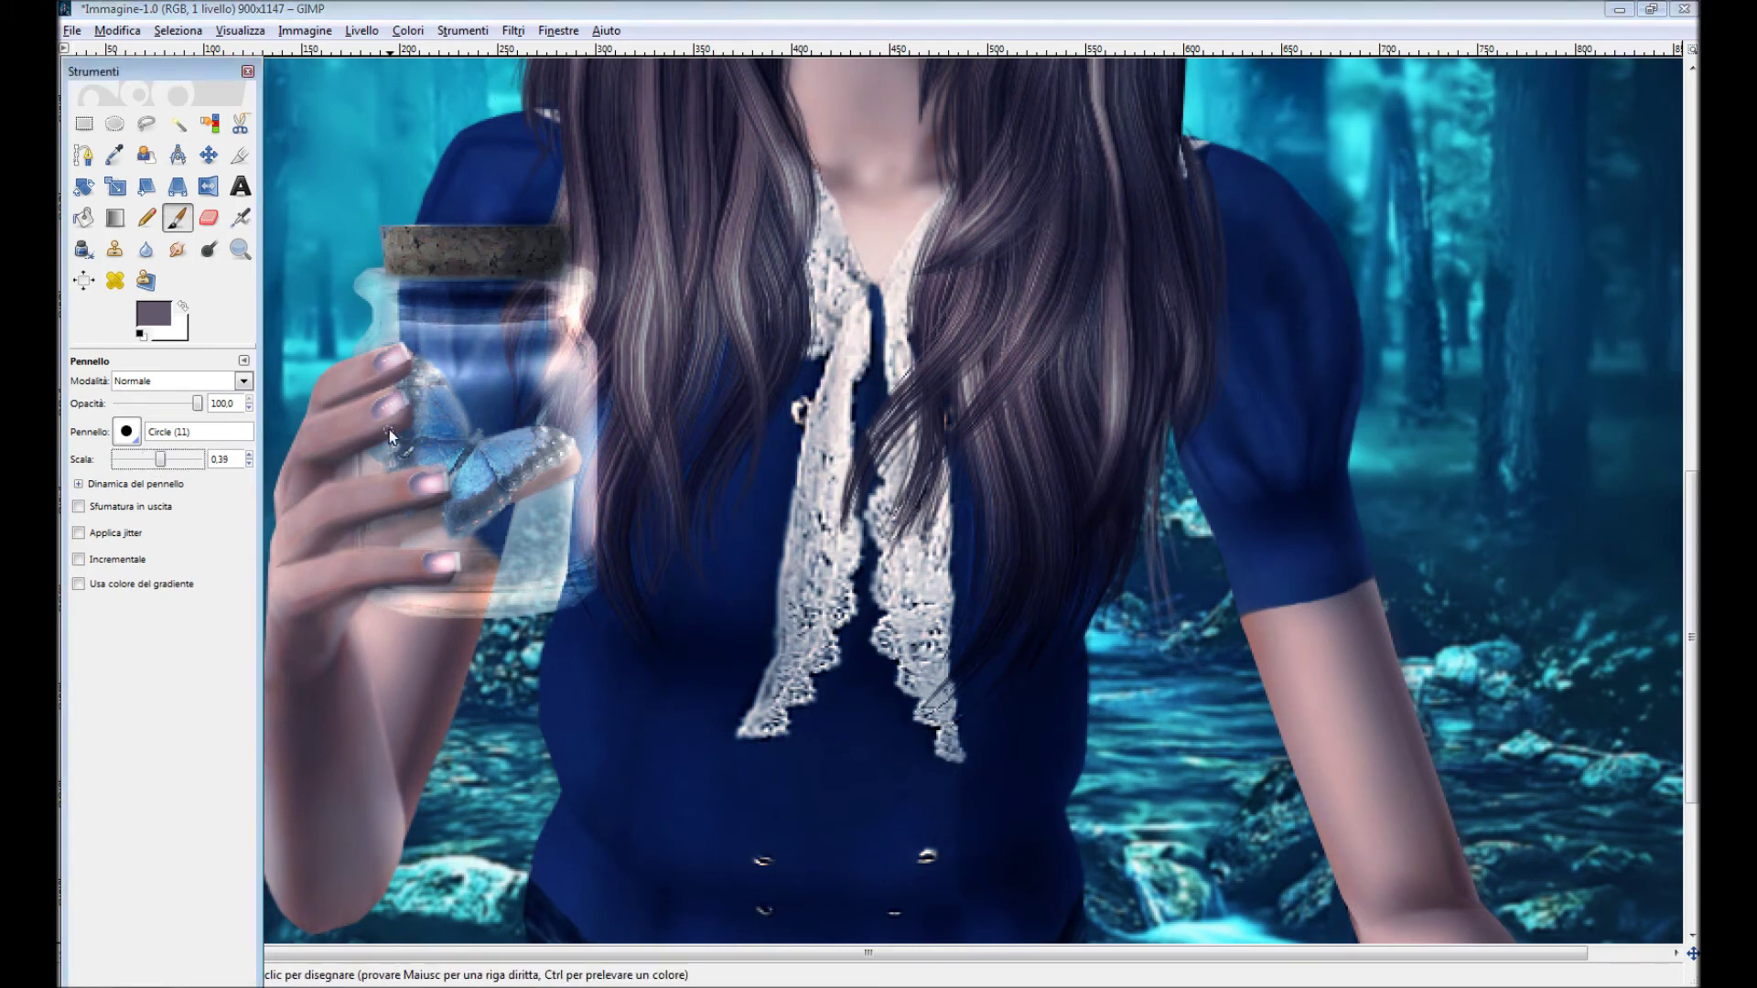
pyautogui.moveTo(1175, 432)
pyautogui.mouseDown()
pyautogui.moveTo(1177, 609)
pyautogui.moveTo(1134, 581)
pyautogui.mouseUp()
pyautogui.moveTo(1181, 334); pyautogui.dragTo(1167, 428)
# Sample a near-black hair colour and paint dark strands along the hair edge.
pyautogui.press('o')
pyautogui.click(1146, 230)
pyautogui.press('p')
pyautogui.press('[')
pyautogui.press('[')
pyautogui.click(1132, 558)
pyautogui.press(']')
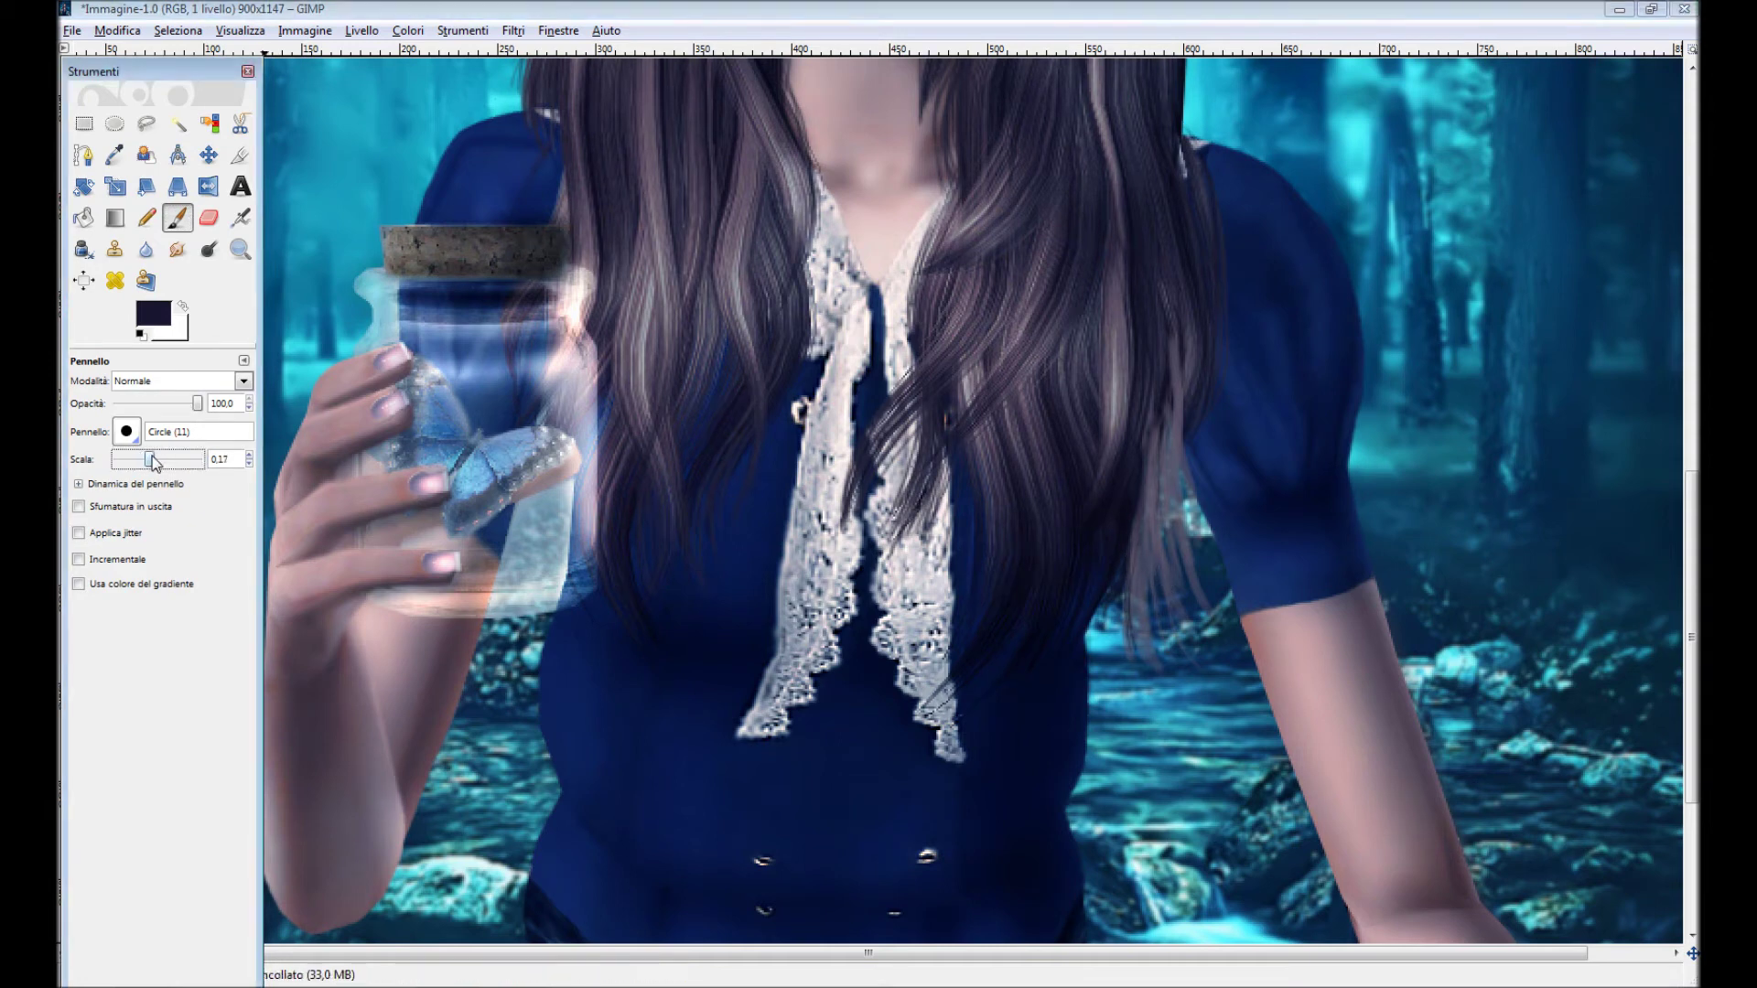
pyautogui.moveTo(1176, 387); pyautogui.dragTo(1179, 497)
pyautogui.moveTo(1168, 332)
pyautogui.mouseDown()
pyautogui.moveTo(1160, 540)
pyautogui.moveTo(1175, 432)
pyautogui.mouseUp()
pyautogui.moveTo(1190, 508); pyautogui.dragTo(1190, 538)
pyautogui.moveTo(1135, 668); pyautogui.dragTo(1155, 512)
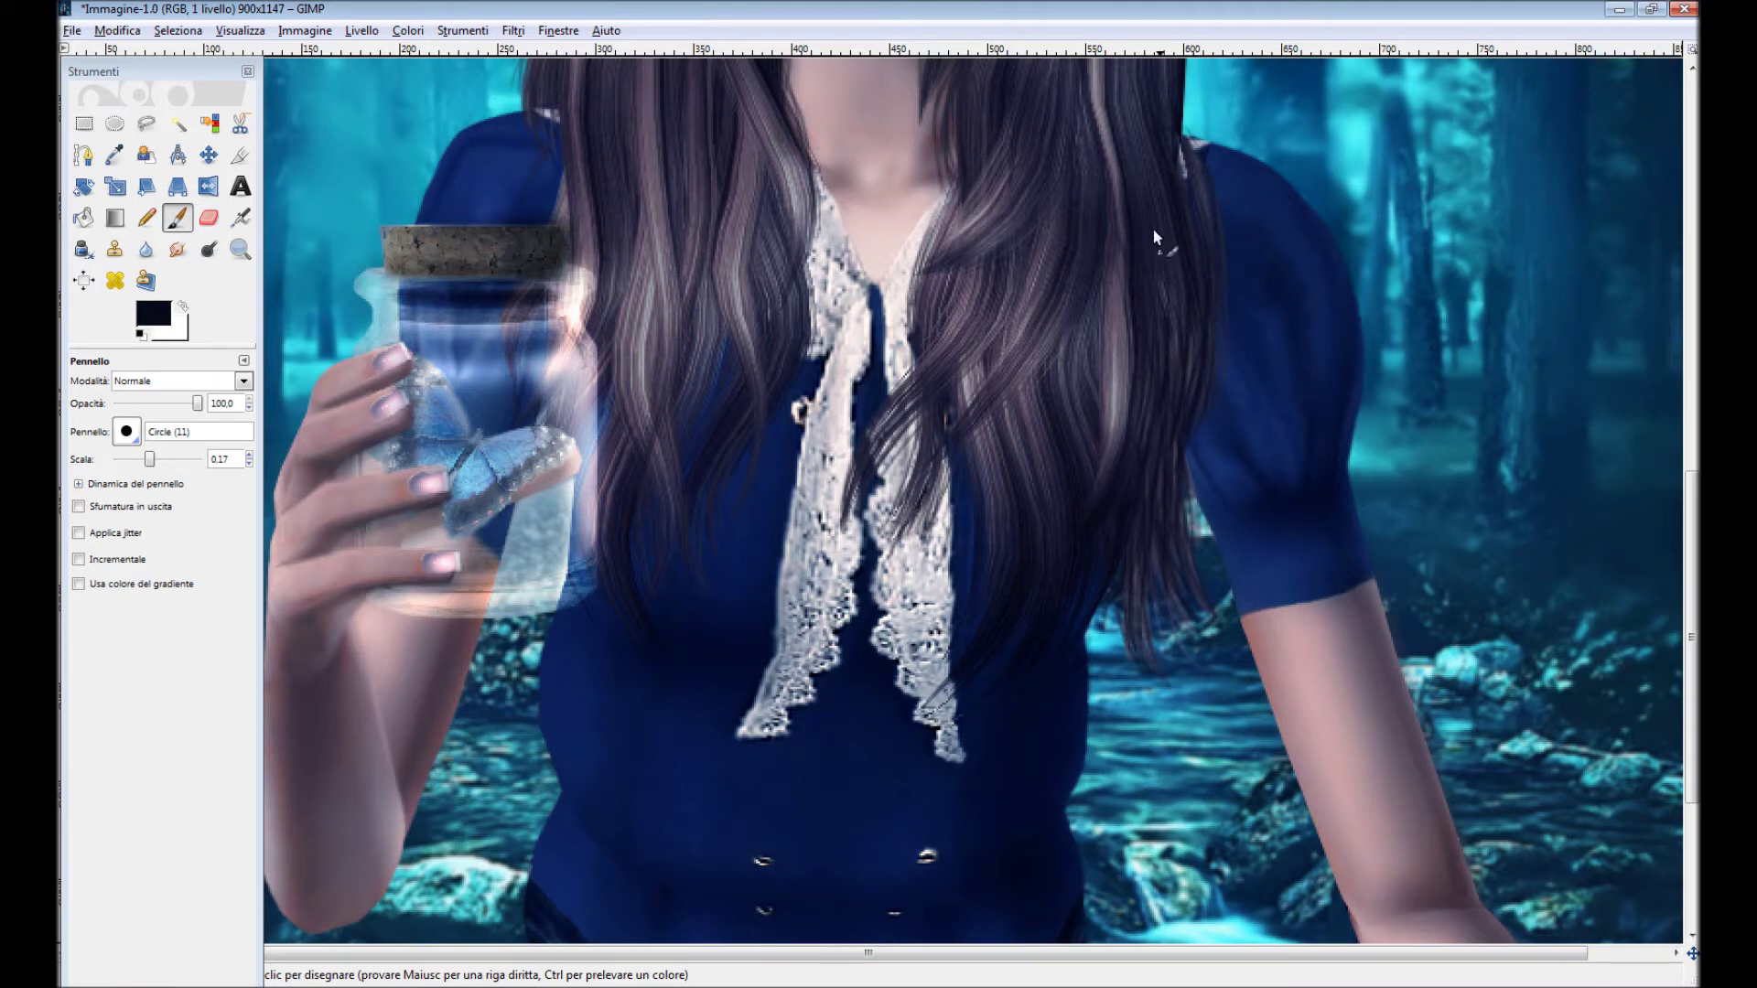
# Sample a dark navy, lower the brush opacity and choose a hard-edged round brush.
pyautogui.keyDown('ctrl'); pyautogui.click(1136, 573); pyautogui.keyUp('ctrl')
pyautogui.press('[')
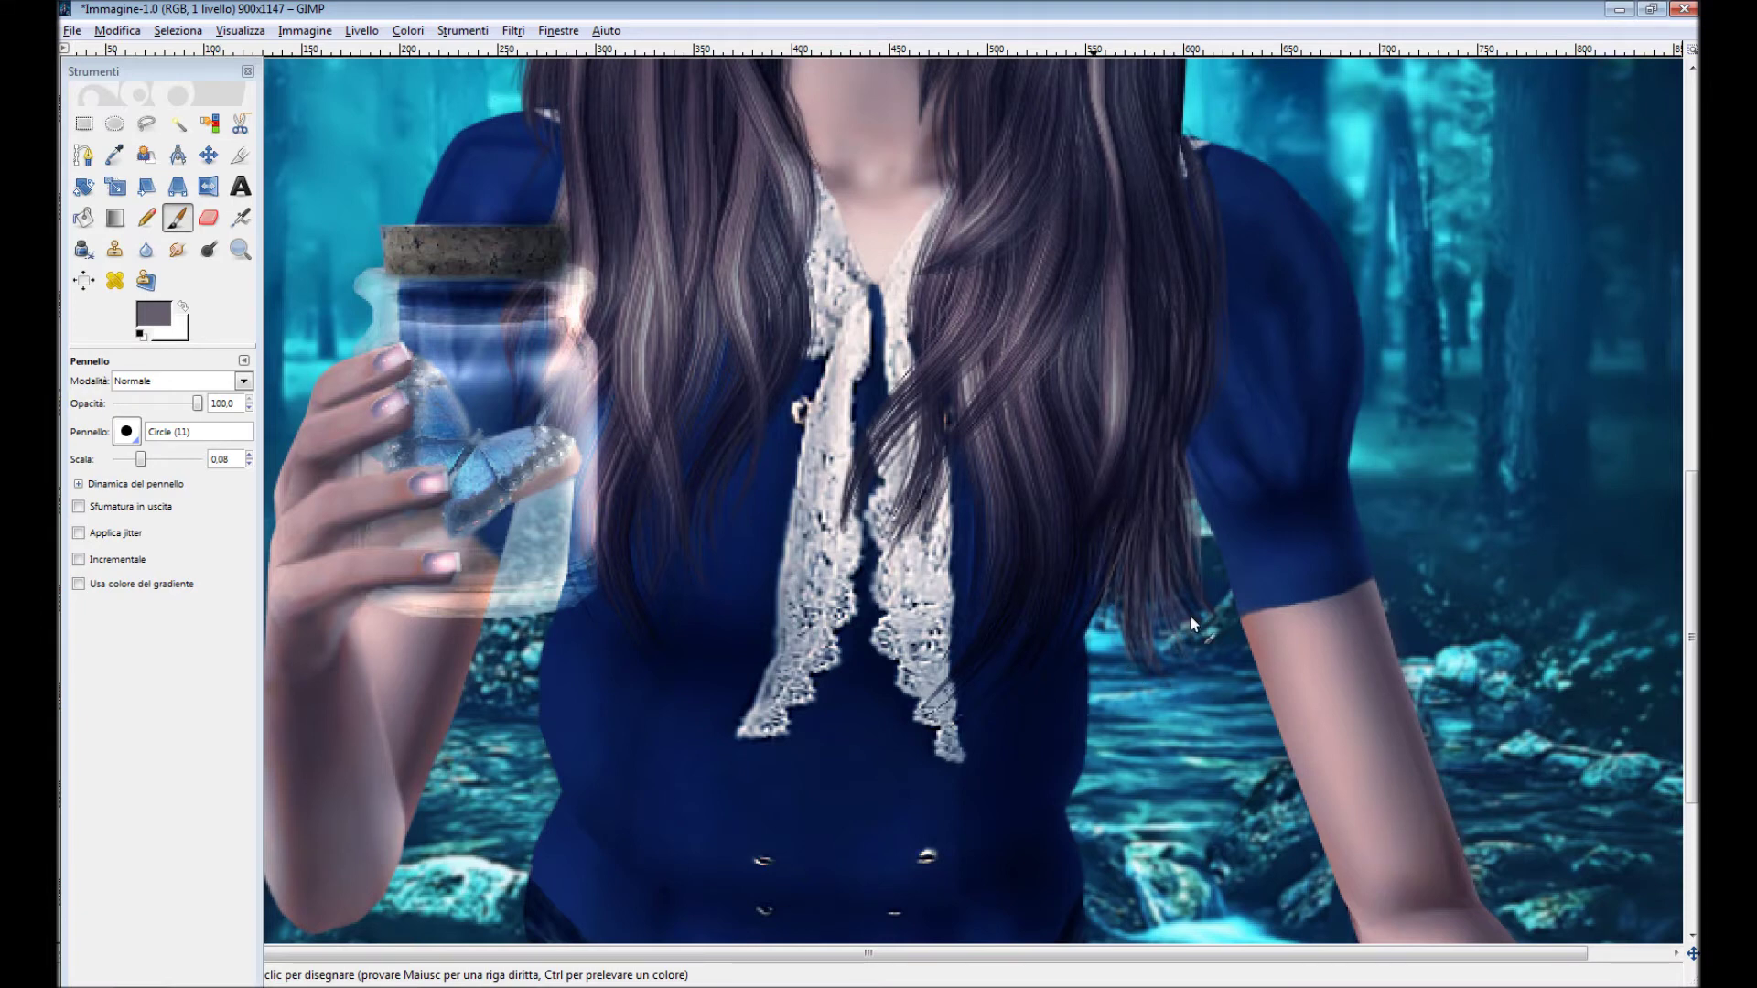
pyautogui.press('o')
pyautogui.click(421, 287)
pyautogui.click(177, 217)
pyautogui.click(126, 431)
pyautogui.moveTo(175, 409); pyautogui.dragTo(161, 407)
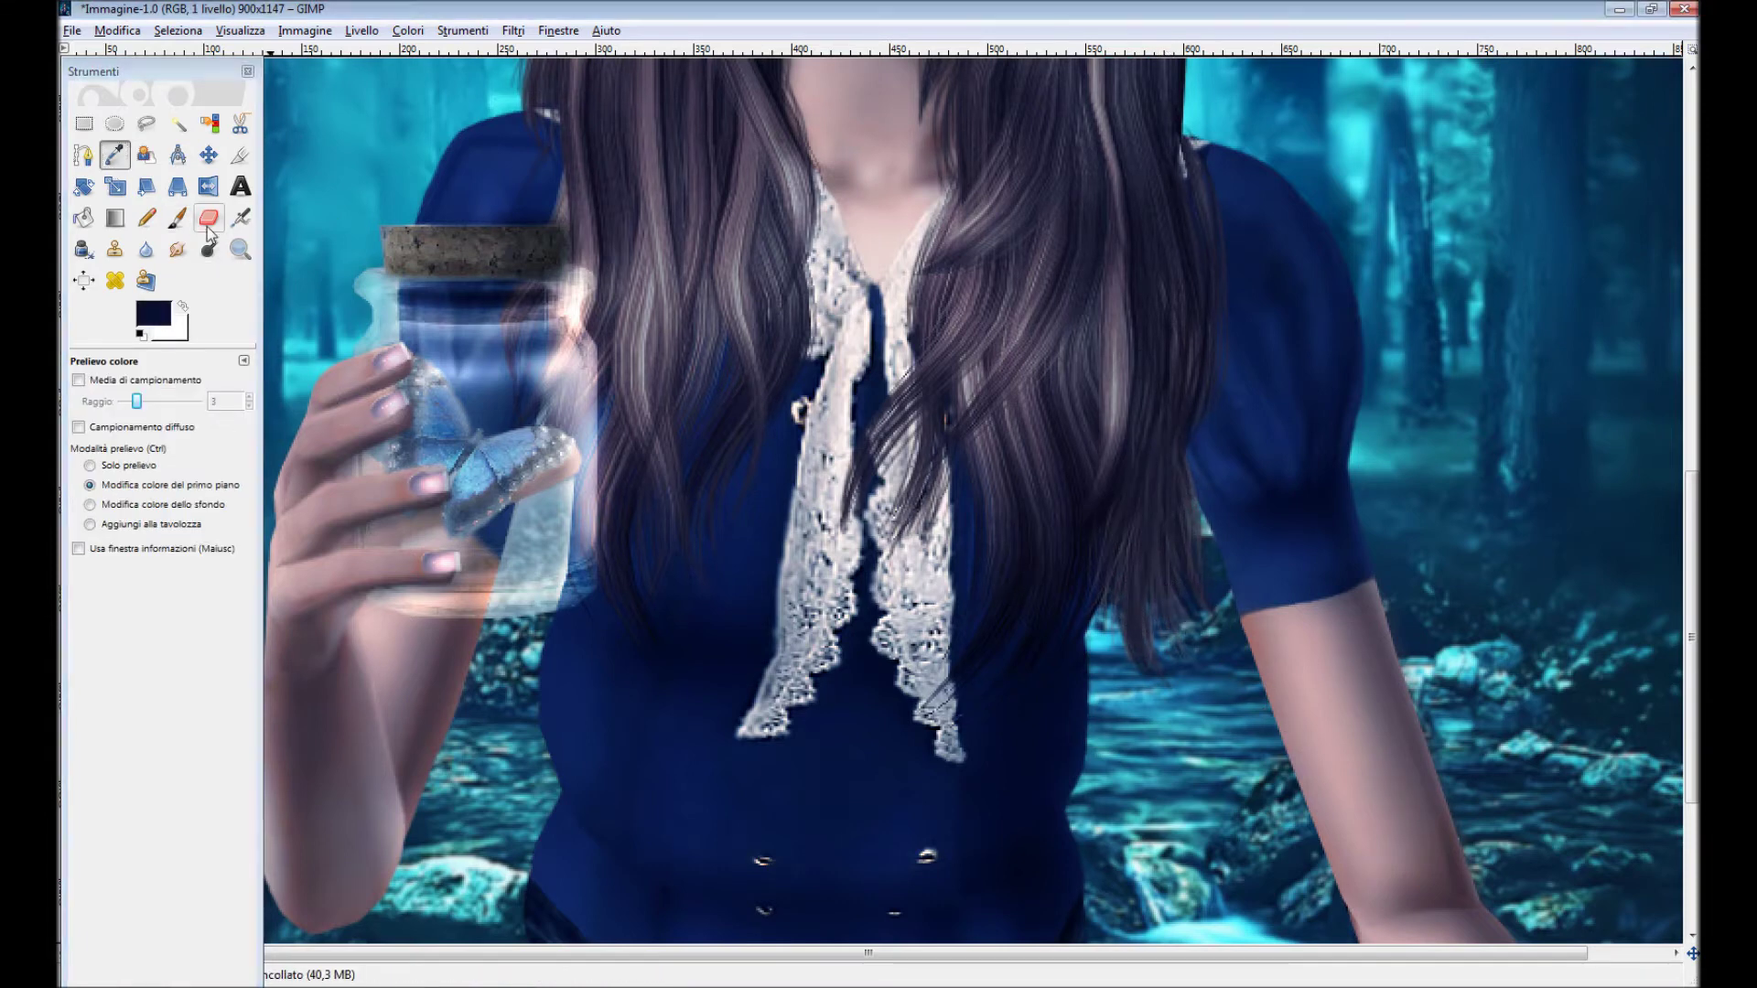
pyautogui.click(126, 431)
pyautogui.click(162, 457)
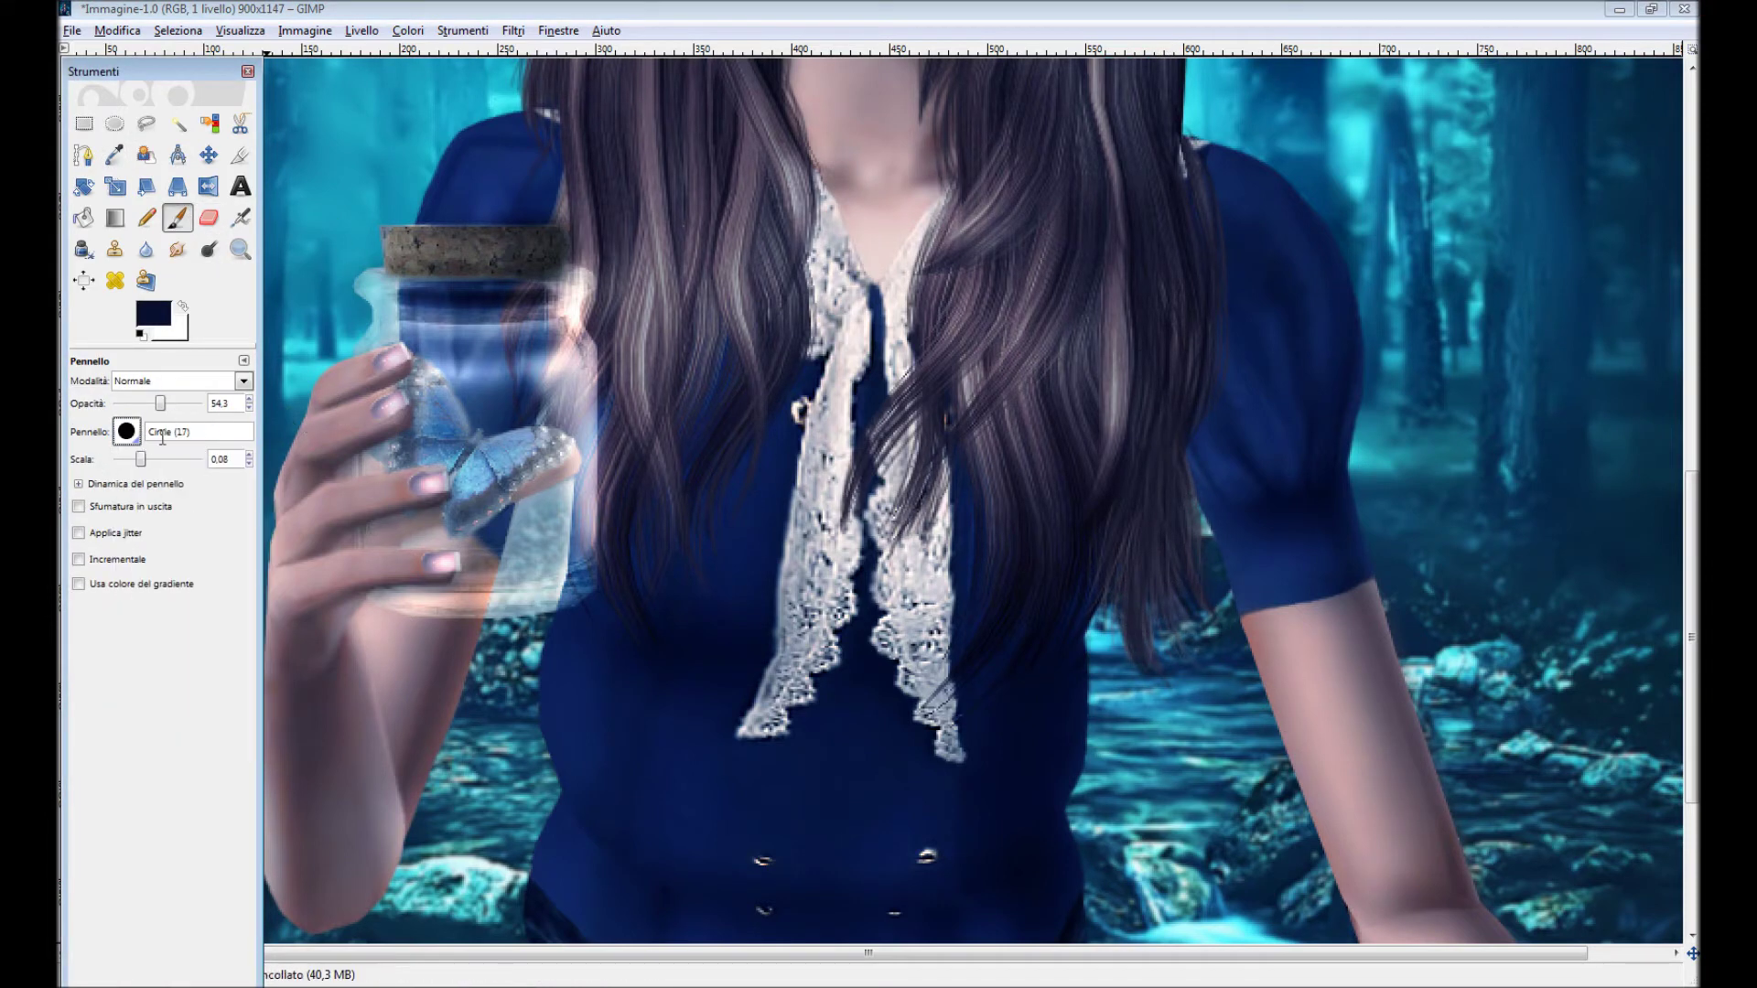
# Paint a thin dark strand along the hair edge, then shrink the brush for finer strands.
pyautogui.click(1142, 648)
pyautogui.moveTo(1187, 546)
pyautogui.mouseDown()
pyautogui.moveTo(1204, 620)
pyautogui.moveTo(1153, 704)
pyautogui.mouseUp()
pyautogui.press('[')
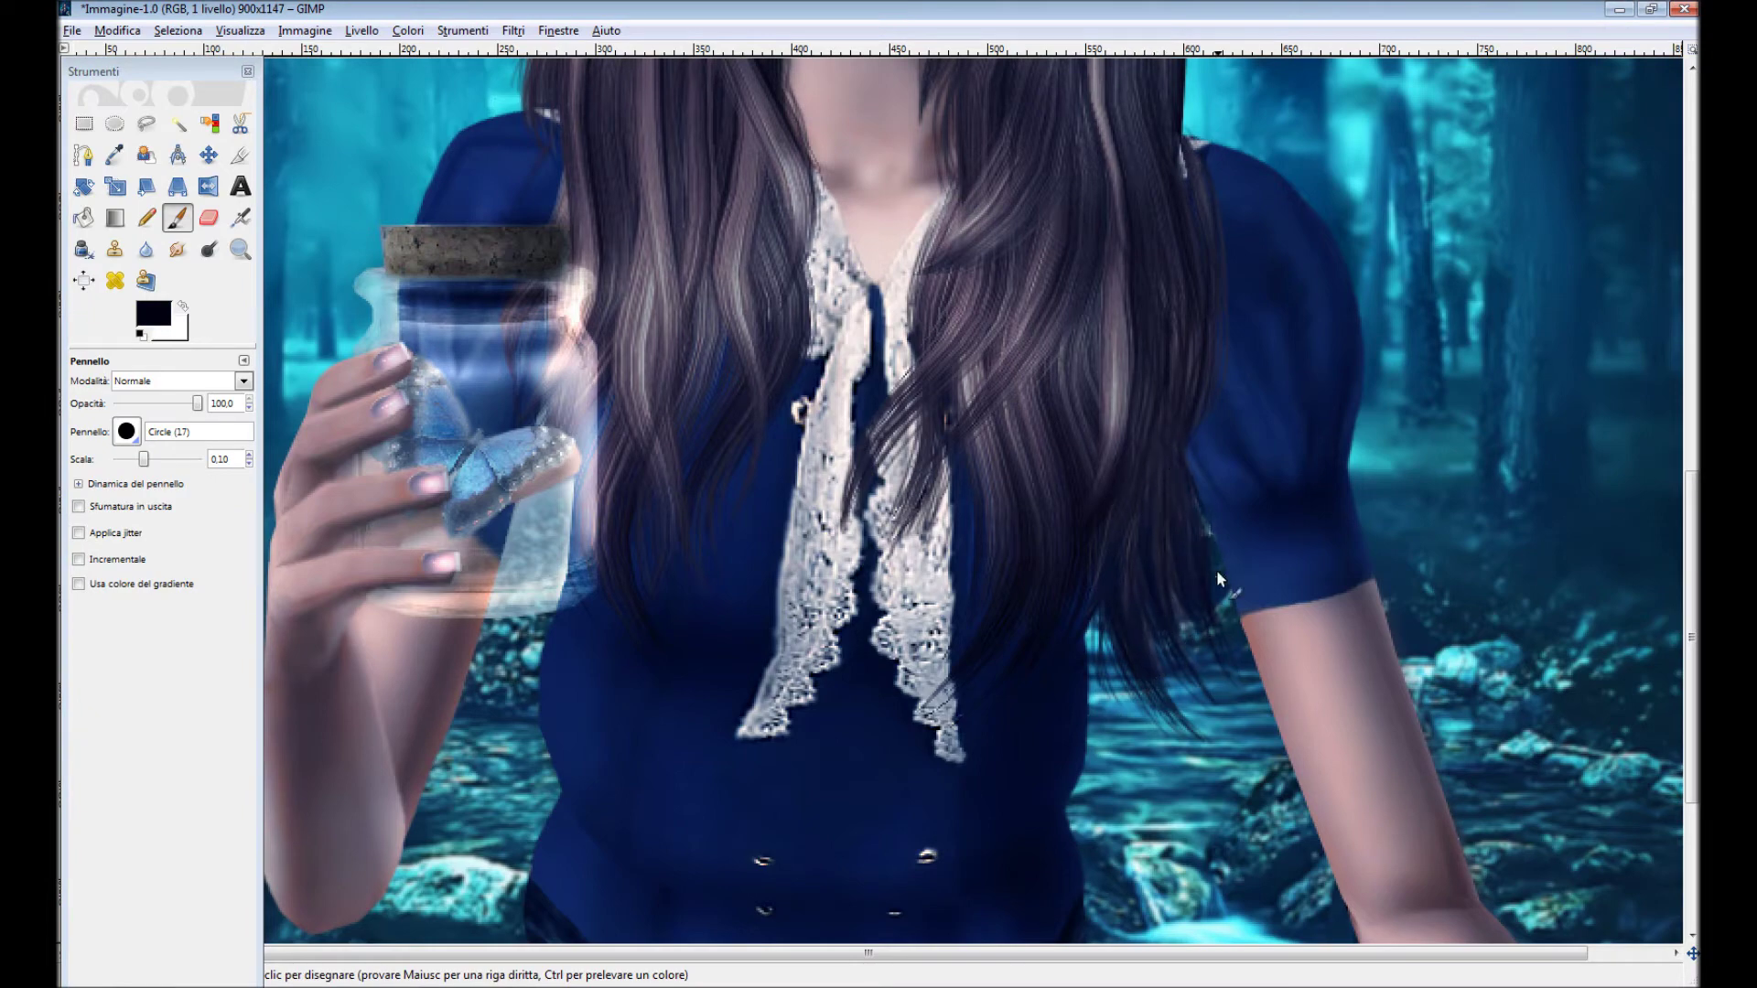
pyautogui.scroll(5, 1178, 682)
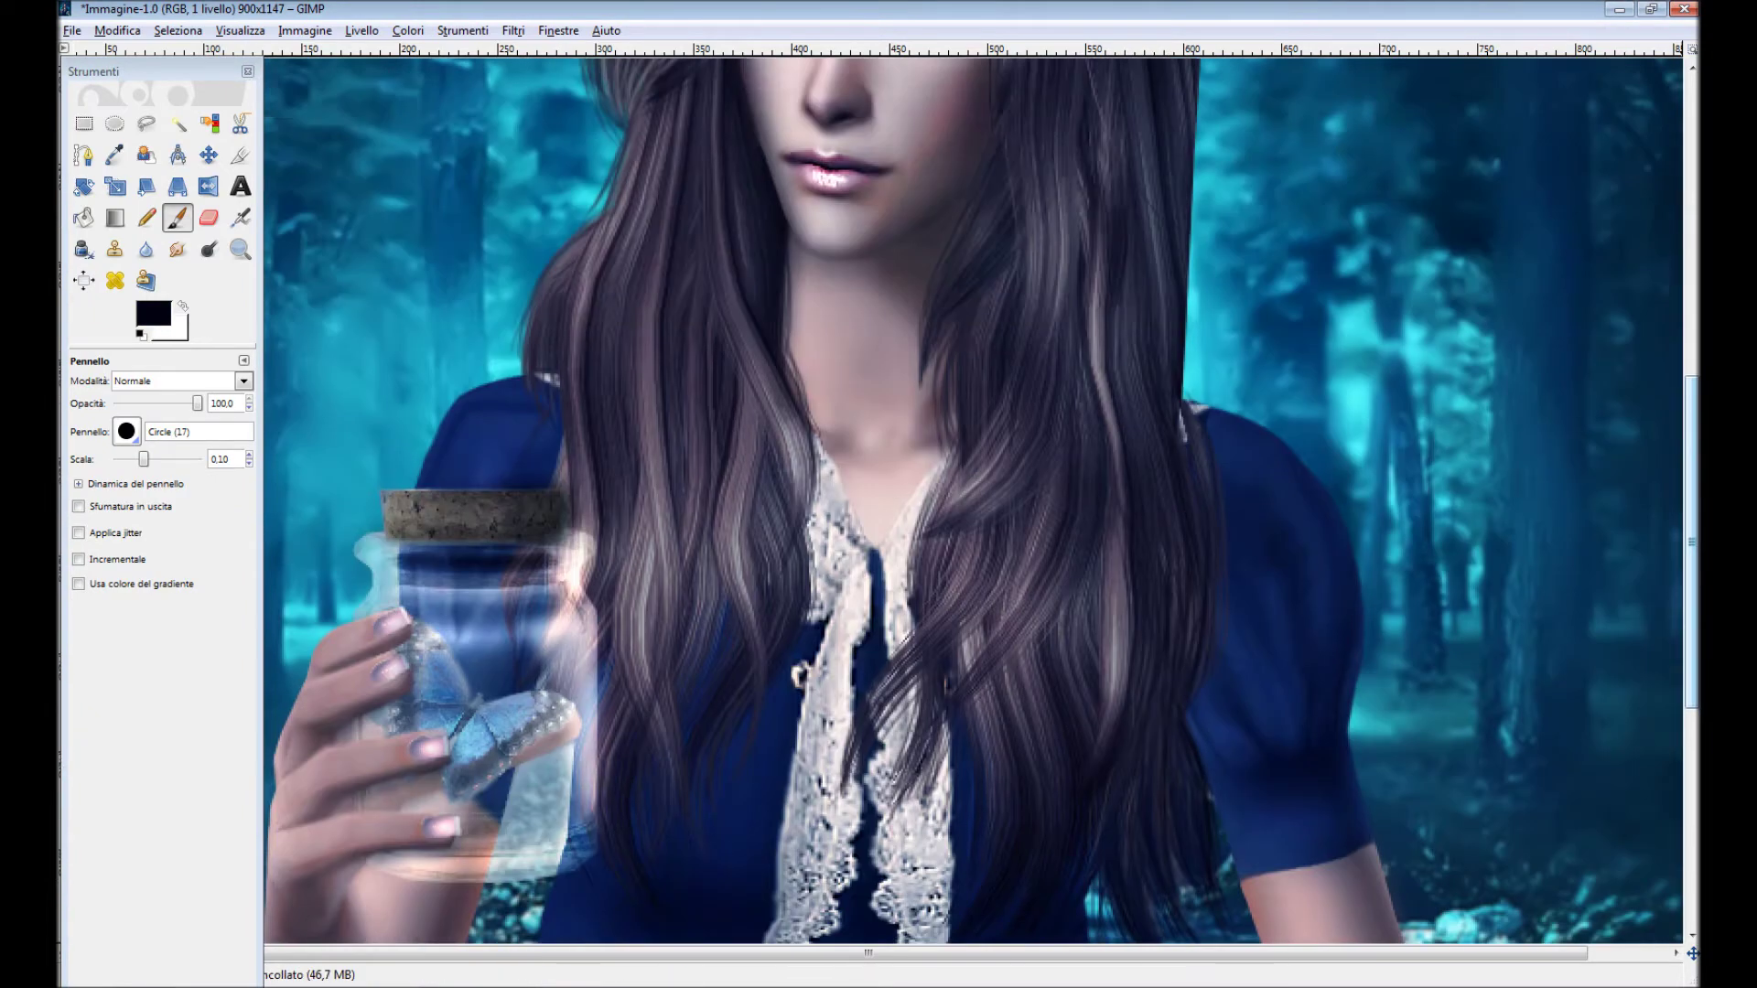
# Add a strand dab on the top of the hair and a small dark stroke at its edge.
pyautogui.scroll(5, 1007, 503)
pyautogui.click(739, 239)
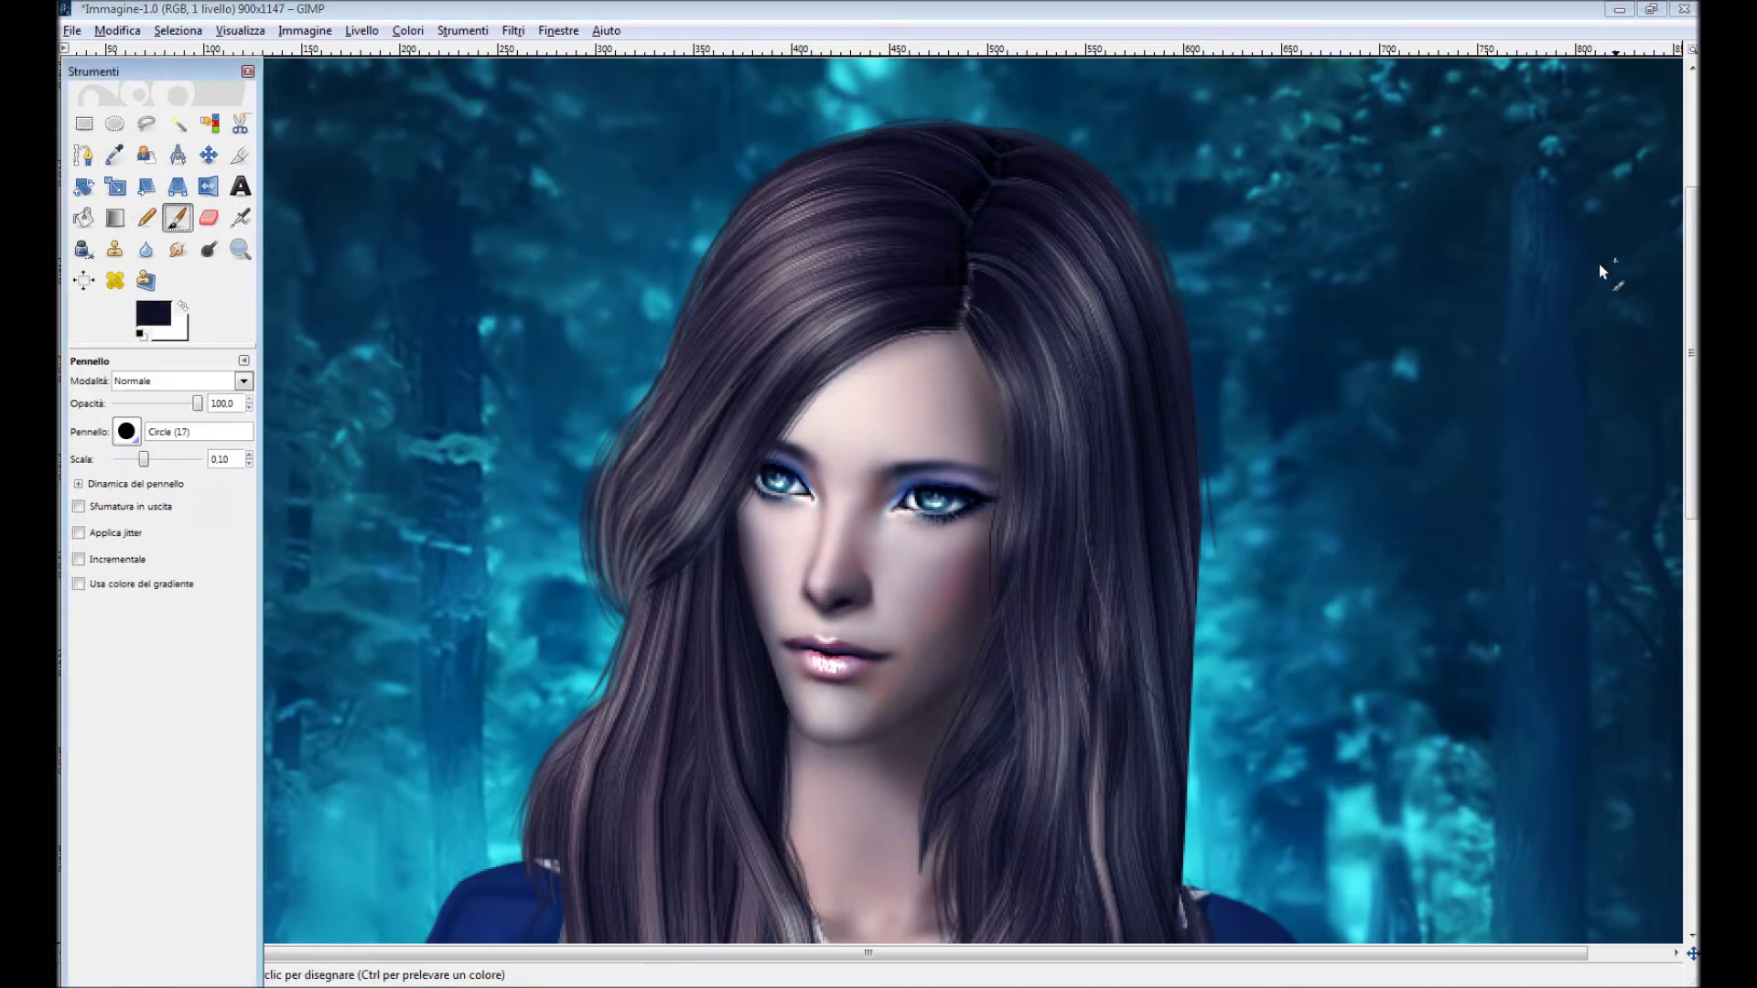
pyautogui.scroll(-3, 1255, 479)
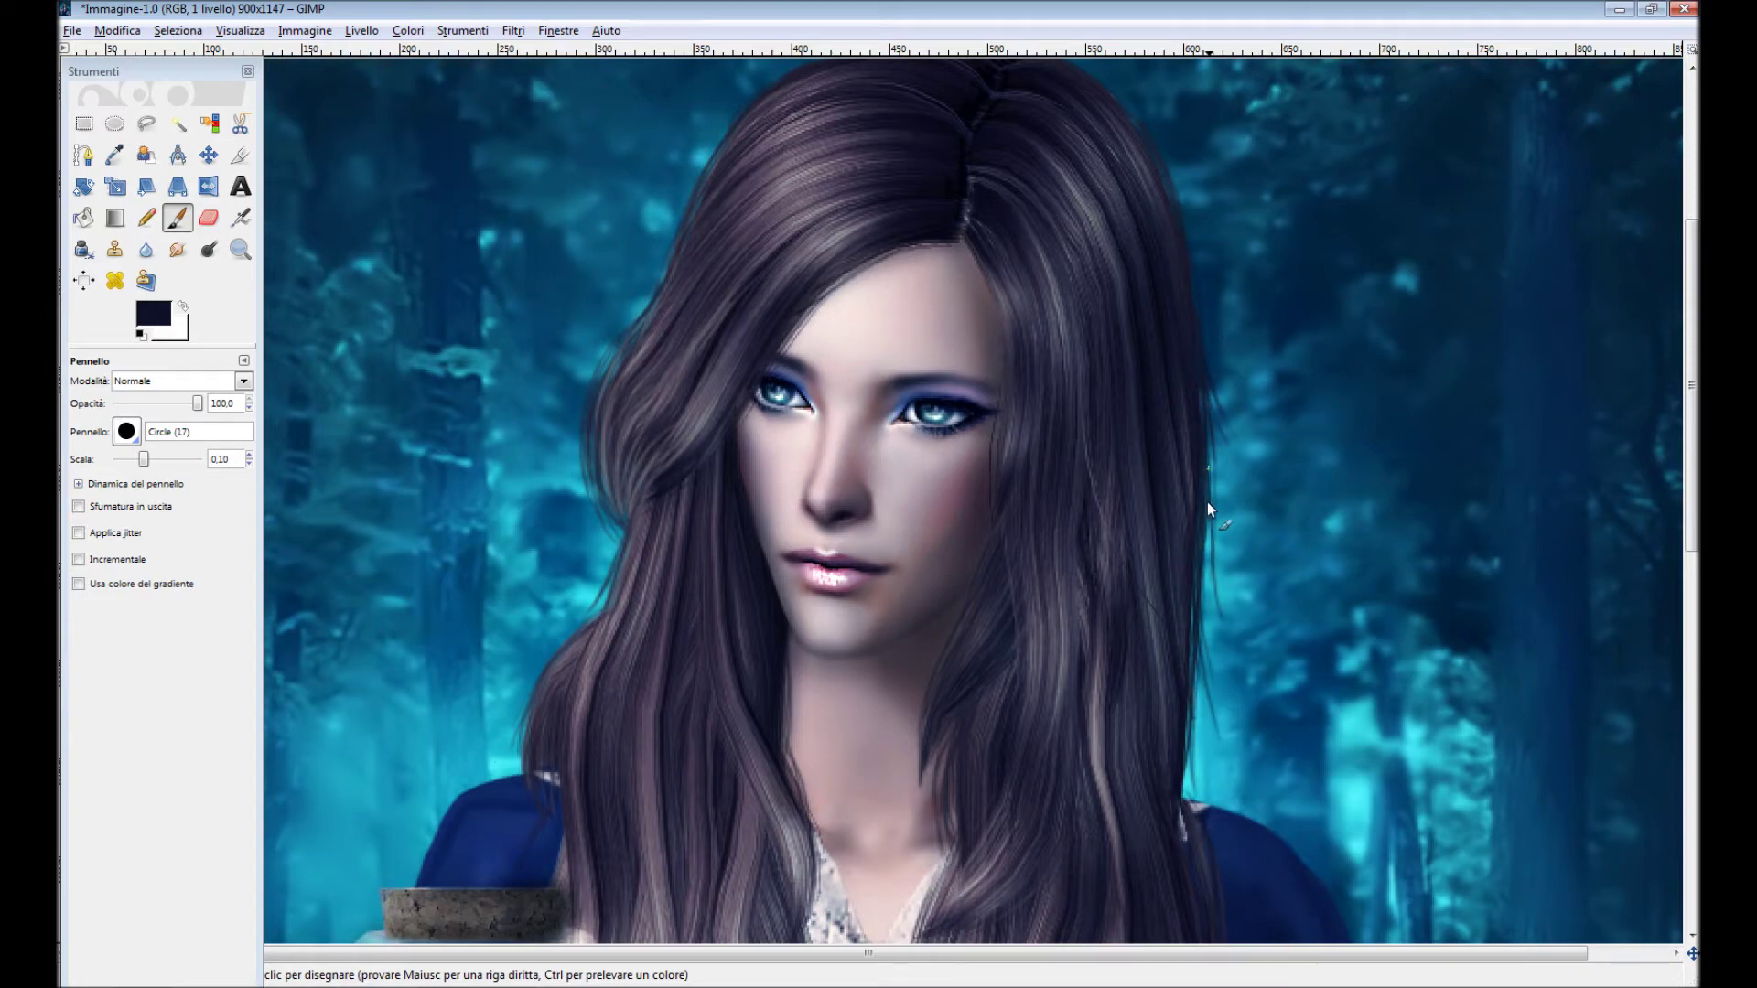
pyautogui.scroll(-5, 1585, 579)
pyautogui.scroll(-3, 1210, 674)
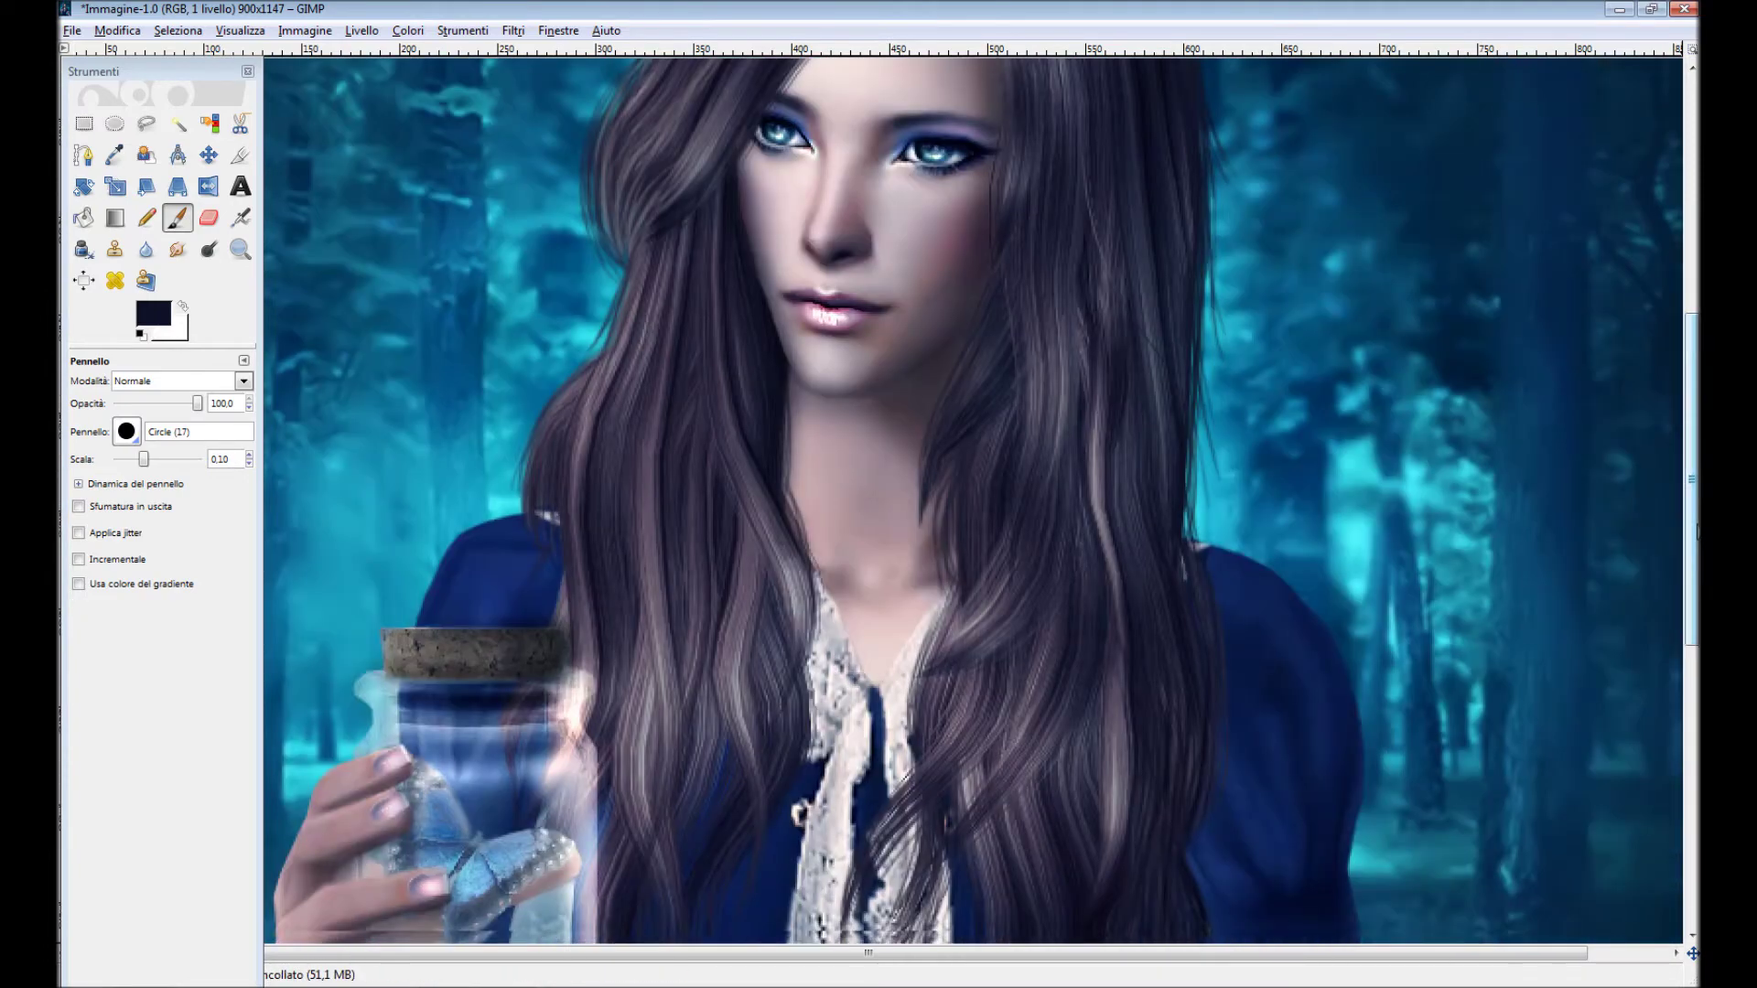
pyautogui.scroll(-3, 927, 415)
pyautogui.moveTo(1184, 443); pyautogui.dragTo(1189, 329)
pyautogui.scroll(-6, 1225, 789)
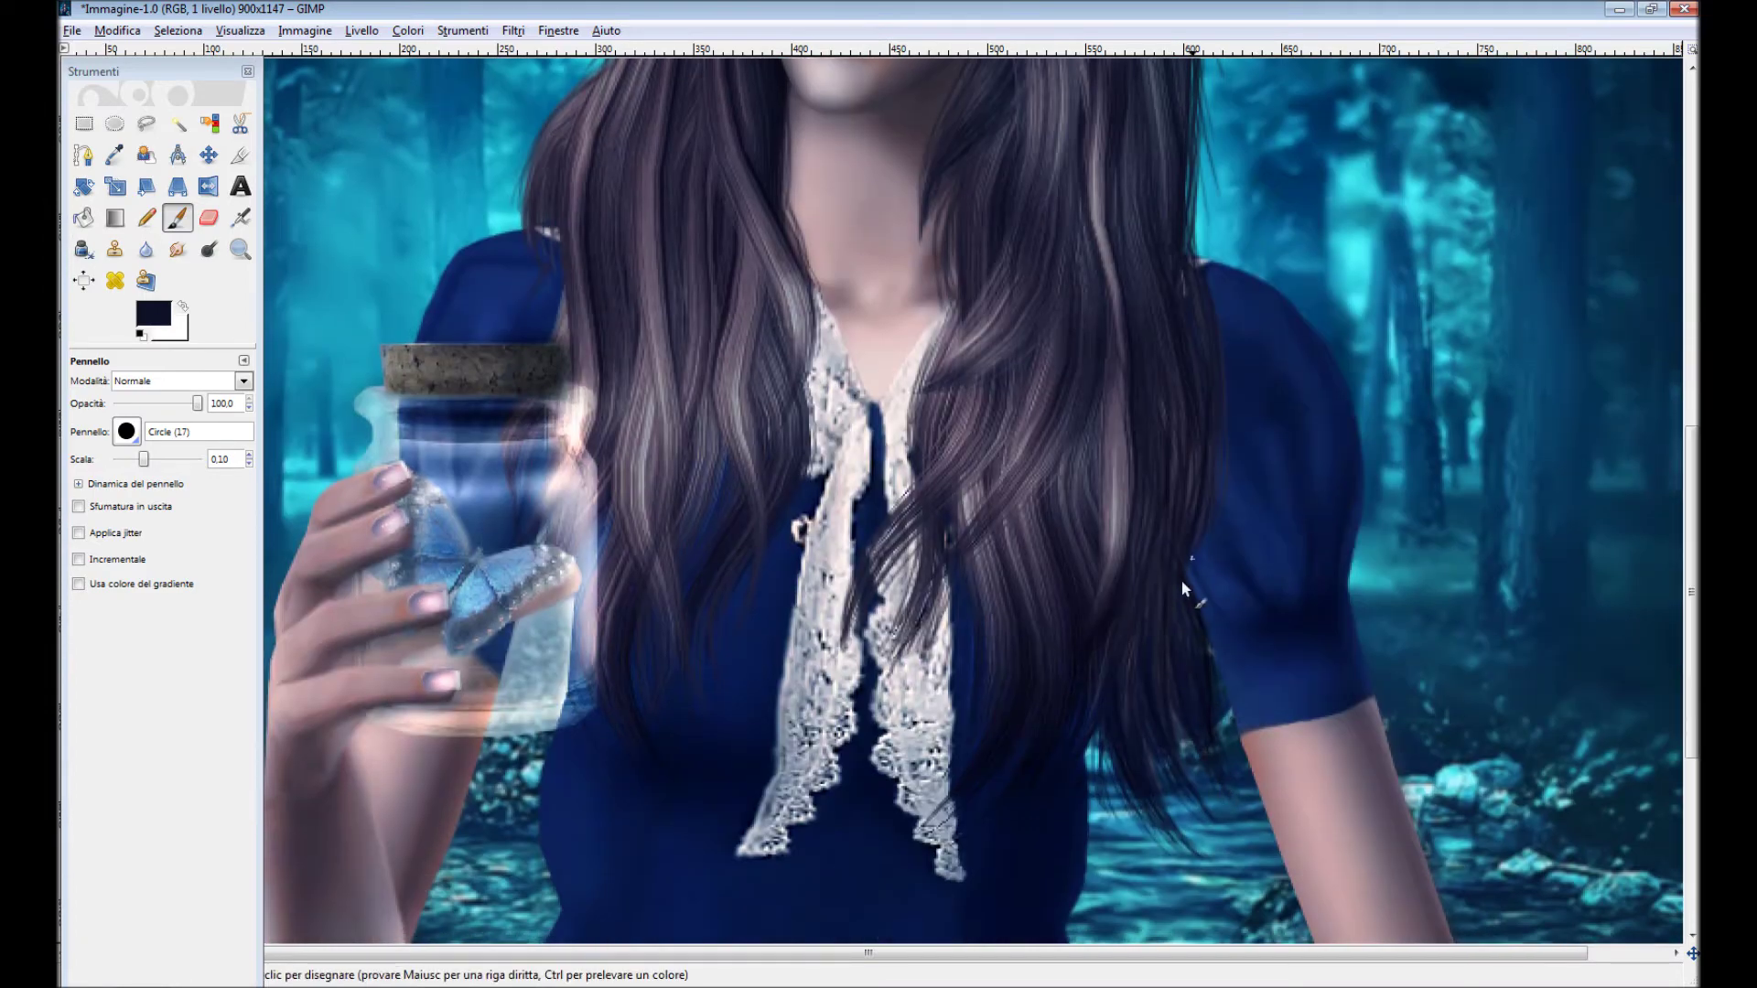
# Pick the grey-purple hair tone, then sample a very dark navy from the image.
pyautogui.keyDown('ctrl'); pyautogui.click(1135, 636); pyautogui.keyUp('ctrl')
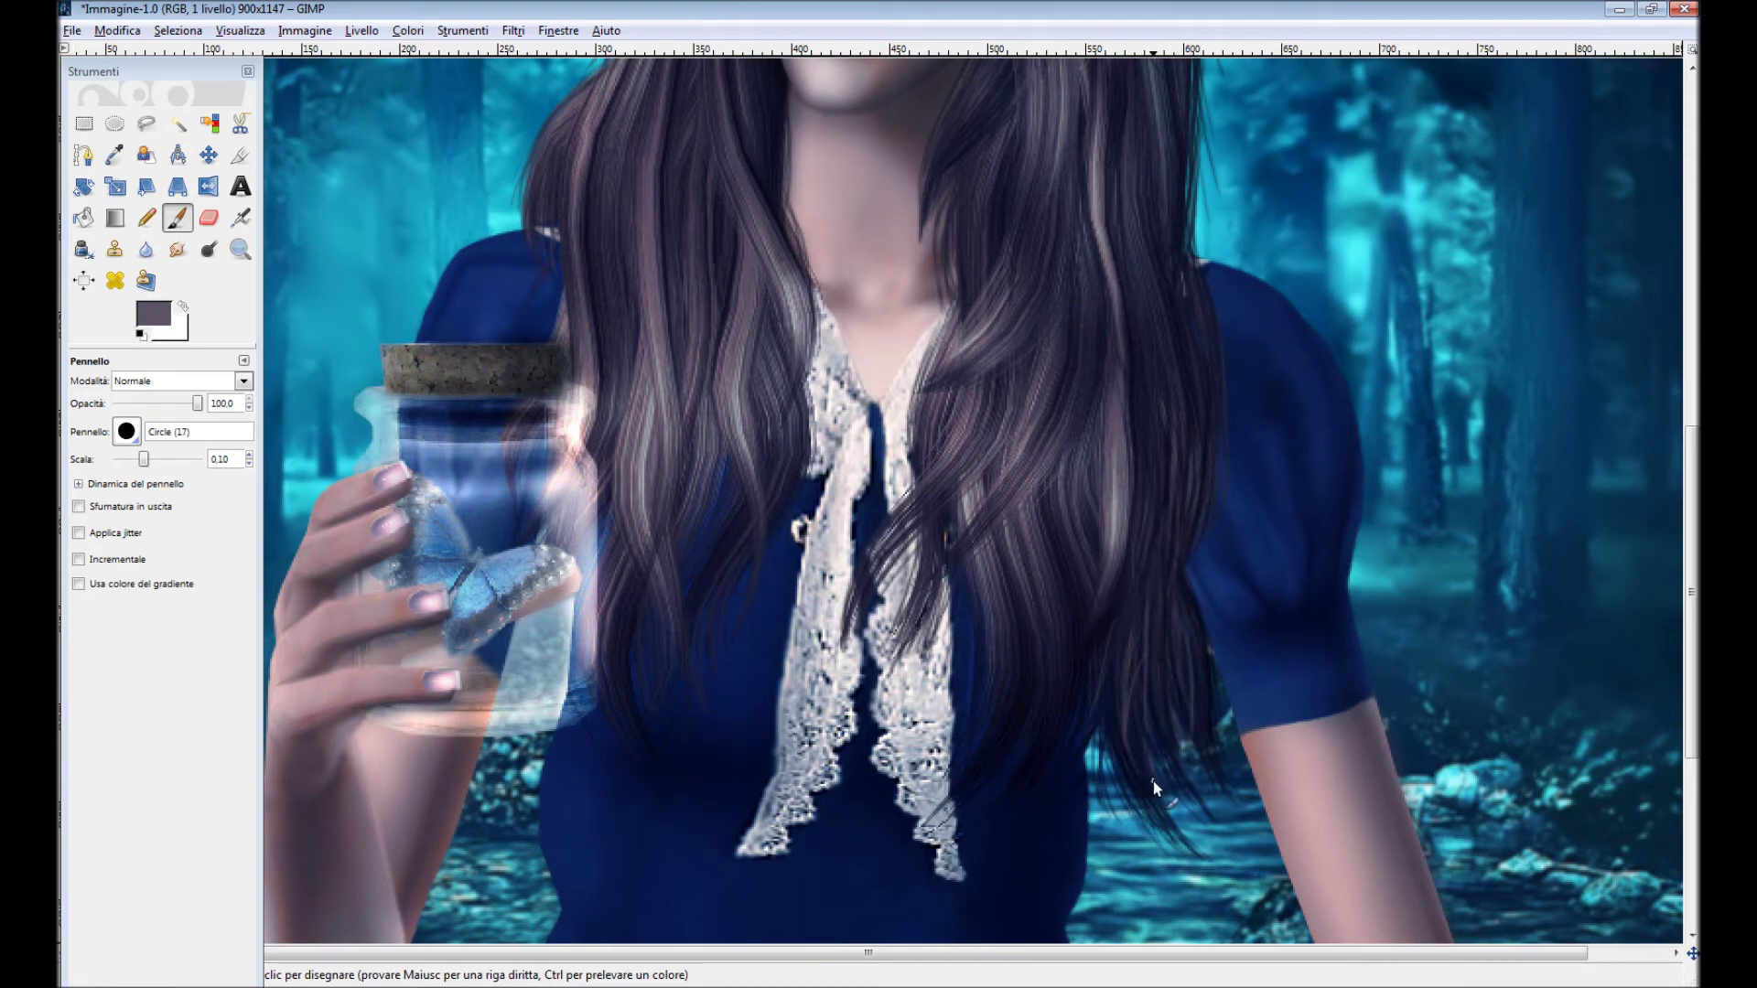
pyautogui.scroll(9, 1174, 454)
pyautogui.press('o')
pyautogui.click(1023, 268)
pyautogui.press('p')
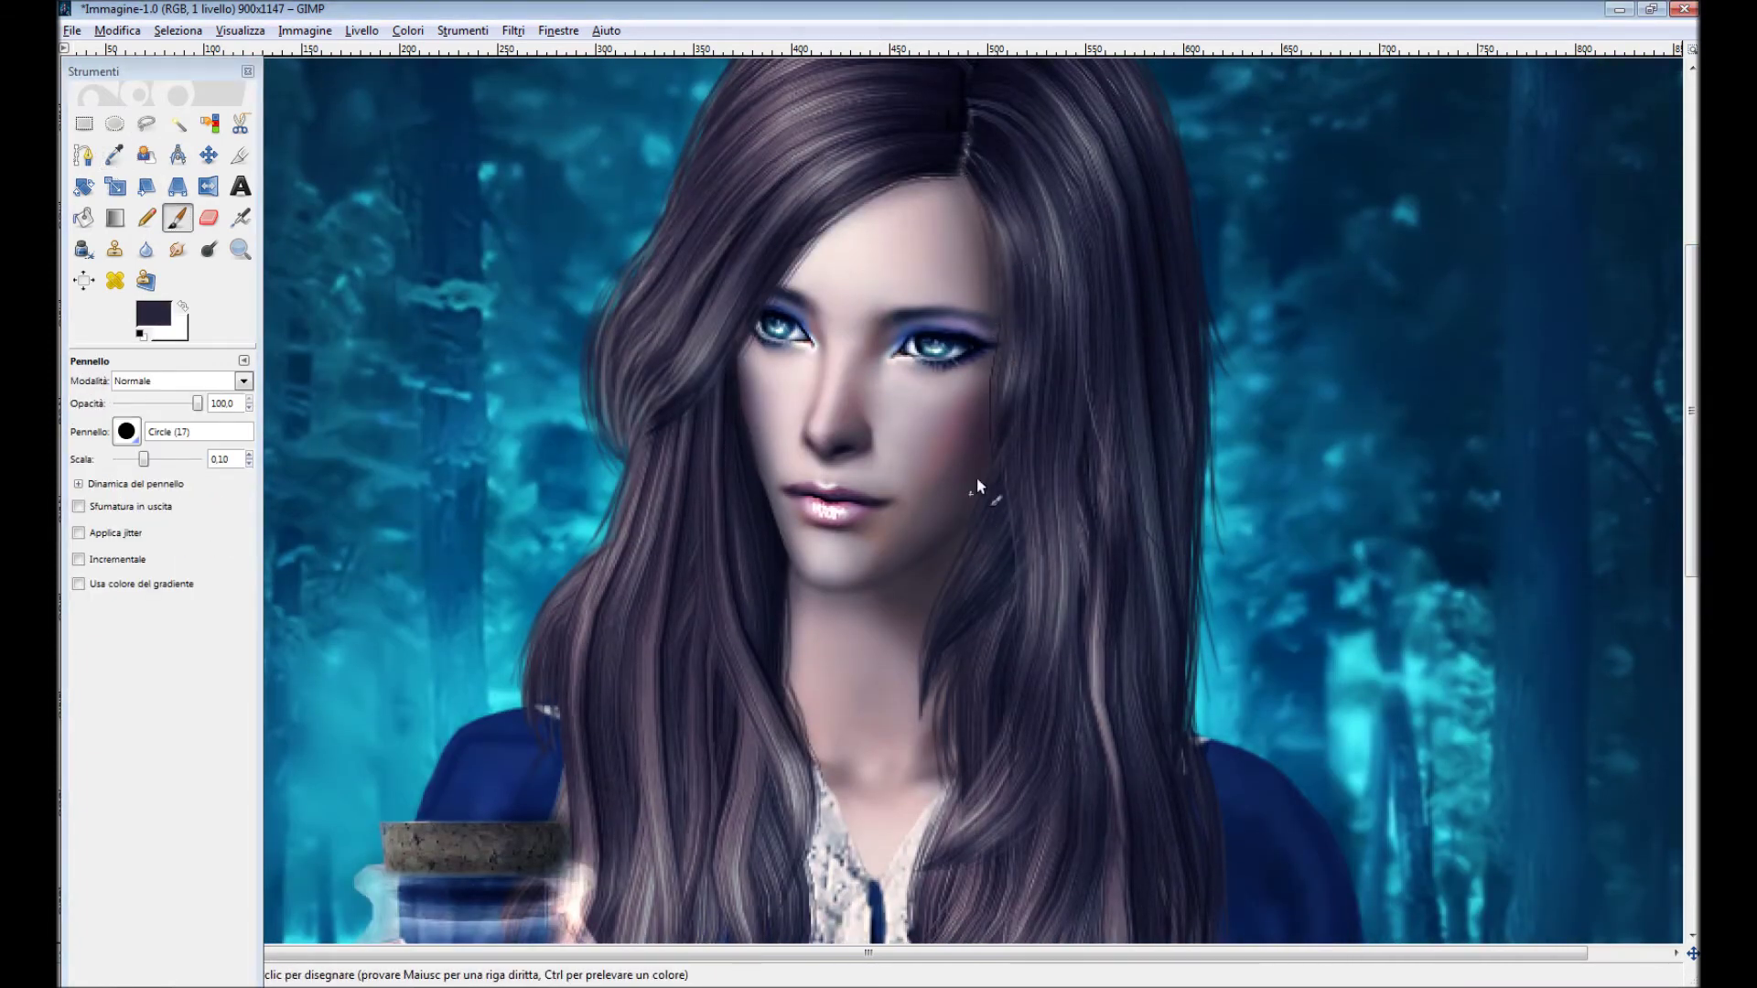
pyautogui.press('ctrl')
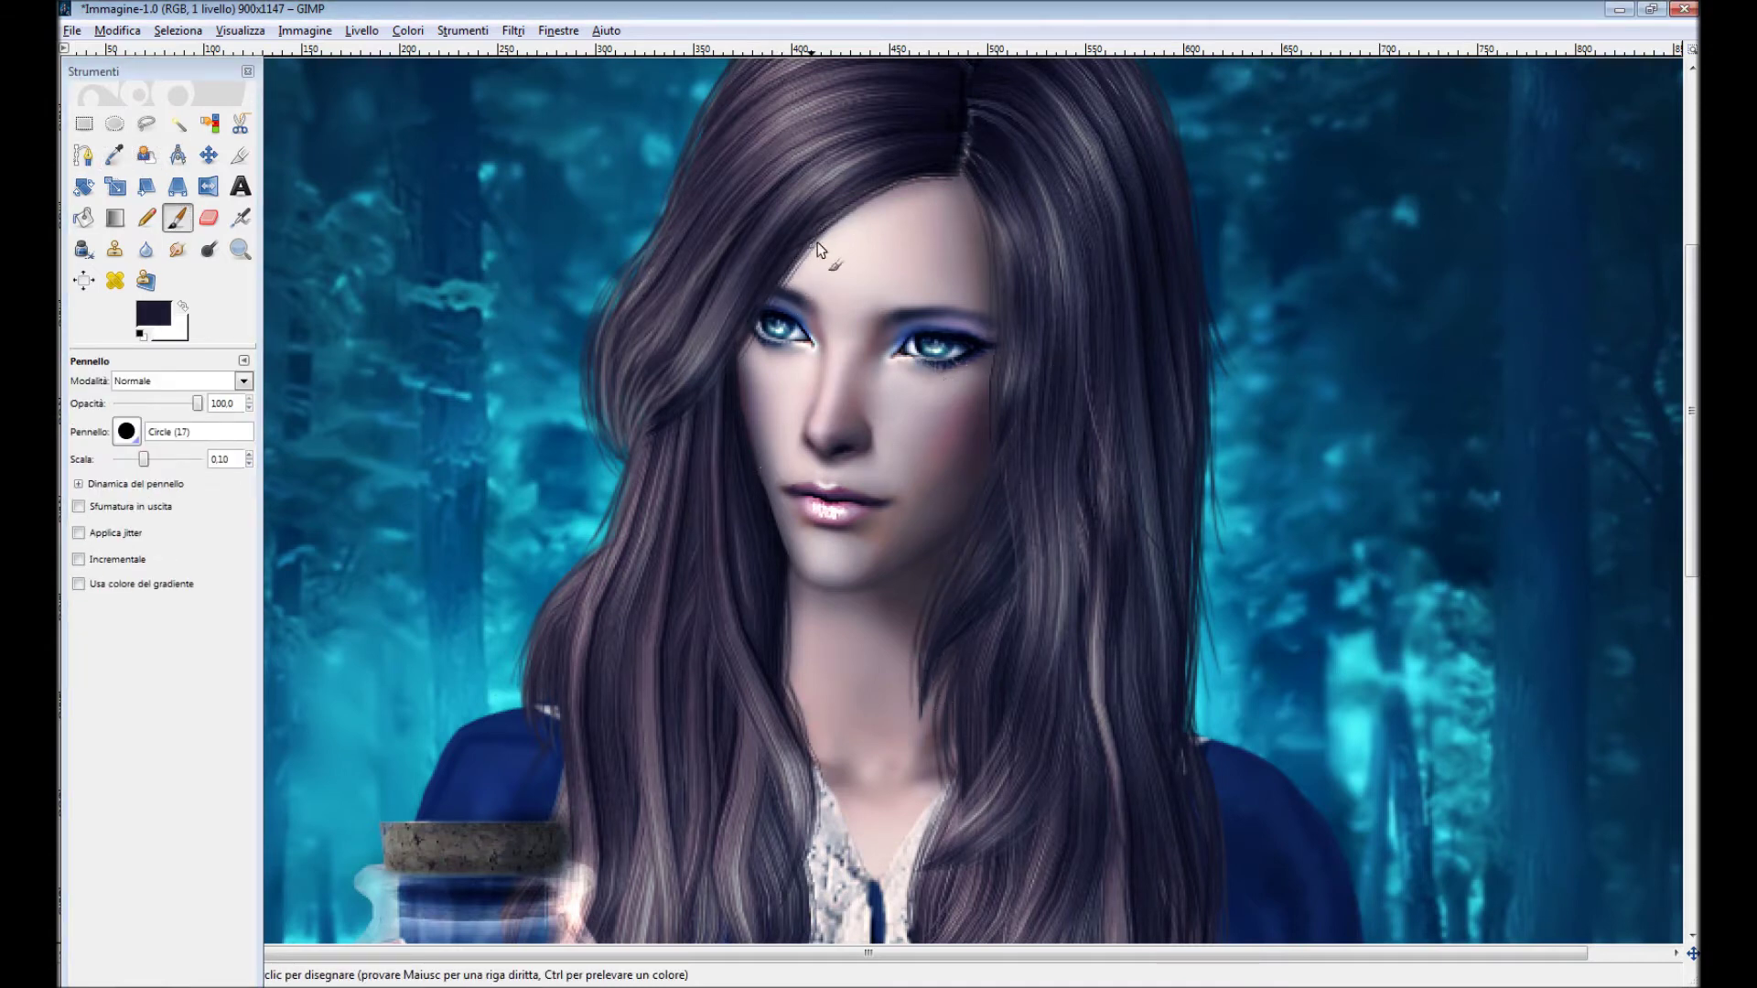
# Zoom to fit the whole image and copy it to the clipboard.
pyautogui.click(240, 30)
pyautogui.click(444, 98)
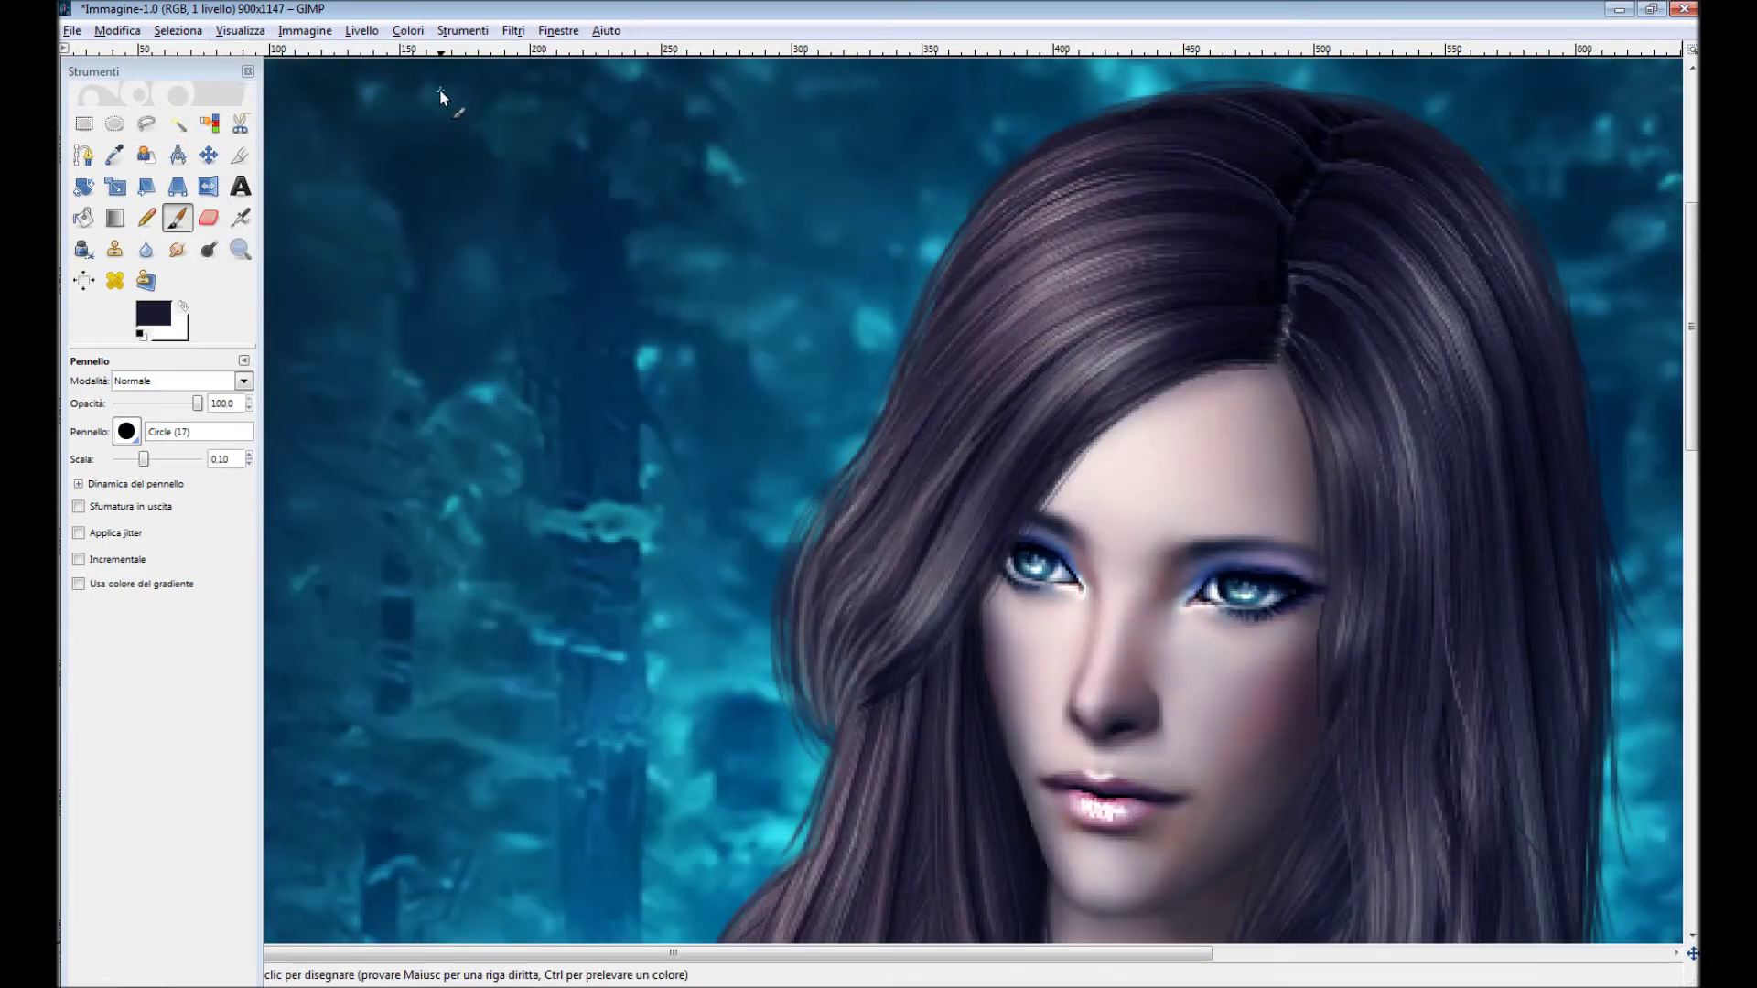
pyautogui.click(239, 30)
pyautogui.click(628, 283)
pyautogui.scroll(-5, 879, 503)
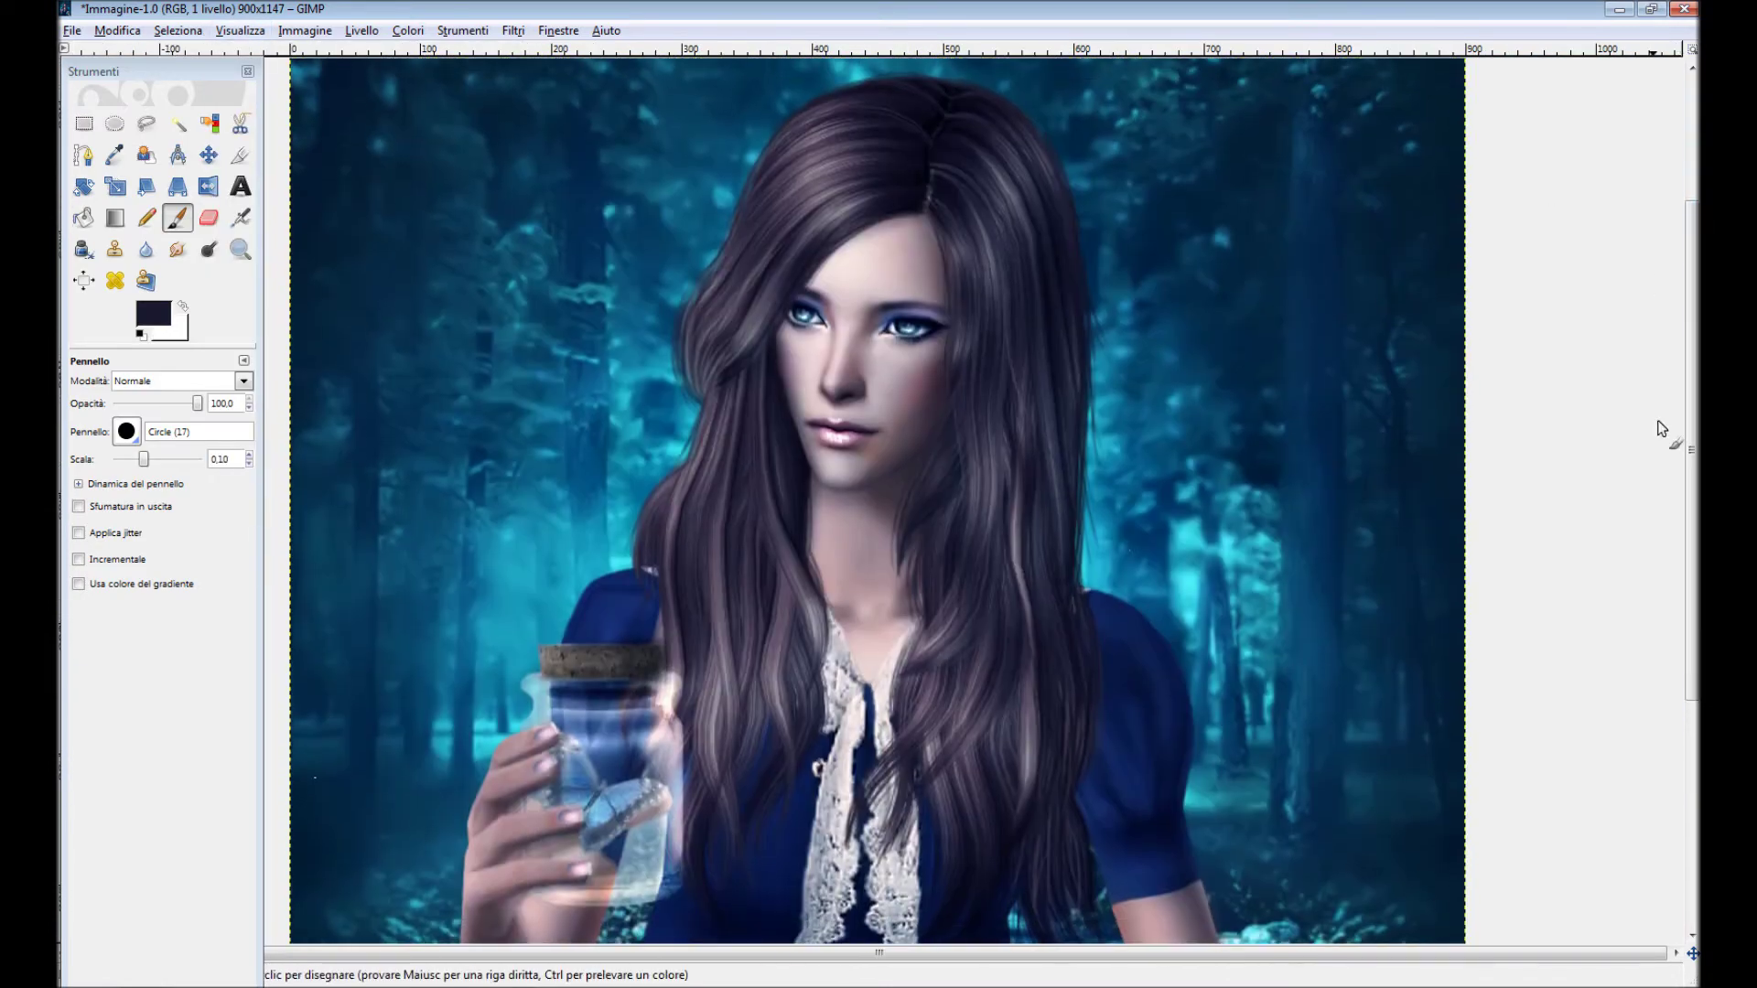
pyautogui.press('z')
pyautogui.click(117, 30)
pyautogui.click(165, 157)
# Paste the GIMP image as a new layer and toggle its visibility to compare.
pyautogui.rightClick(1098, 345)
pyautogui.click(1031, 446)
pyautogui.click(1646, 616)
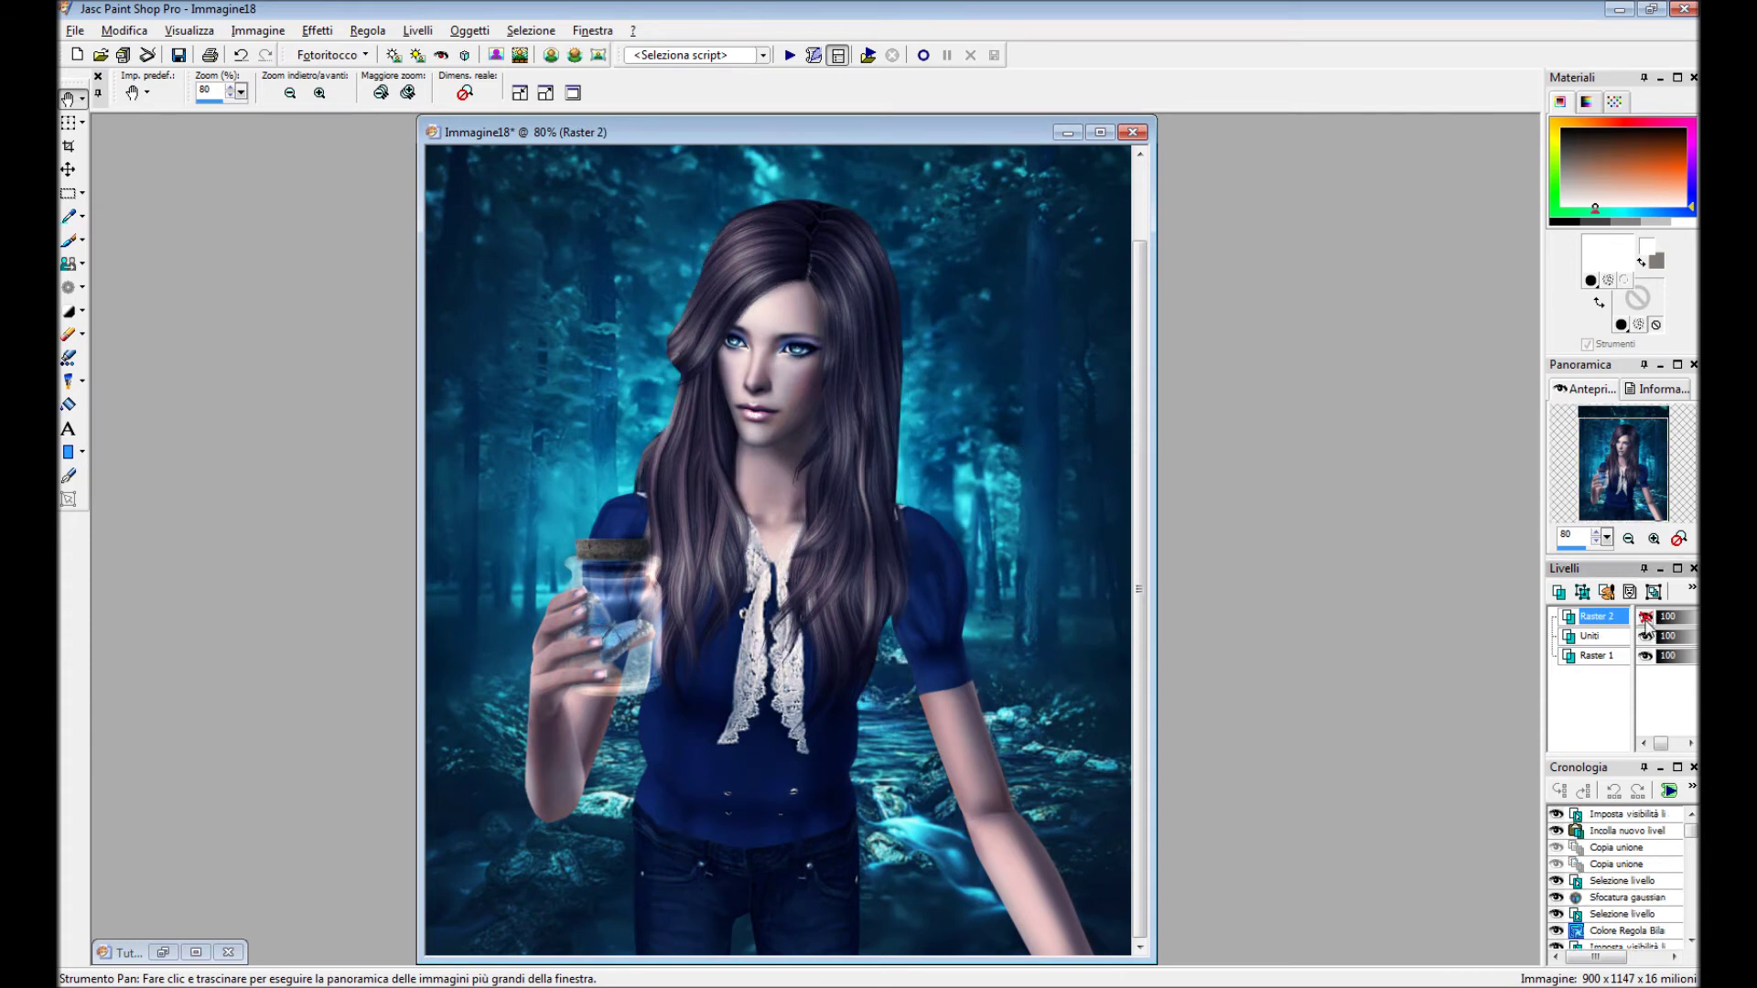
pyautogui.click(1646, 616)
pyautogui.click(1645, 616)
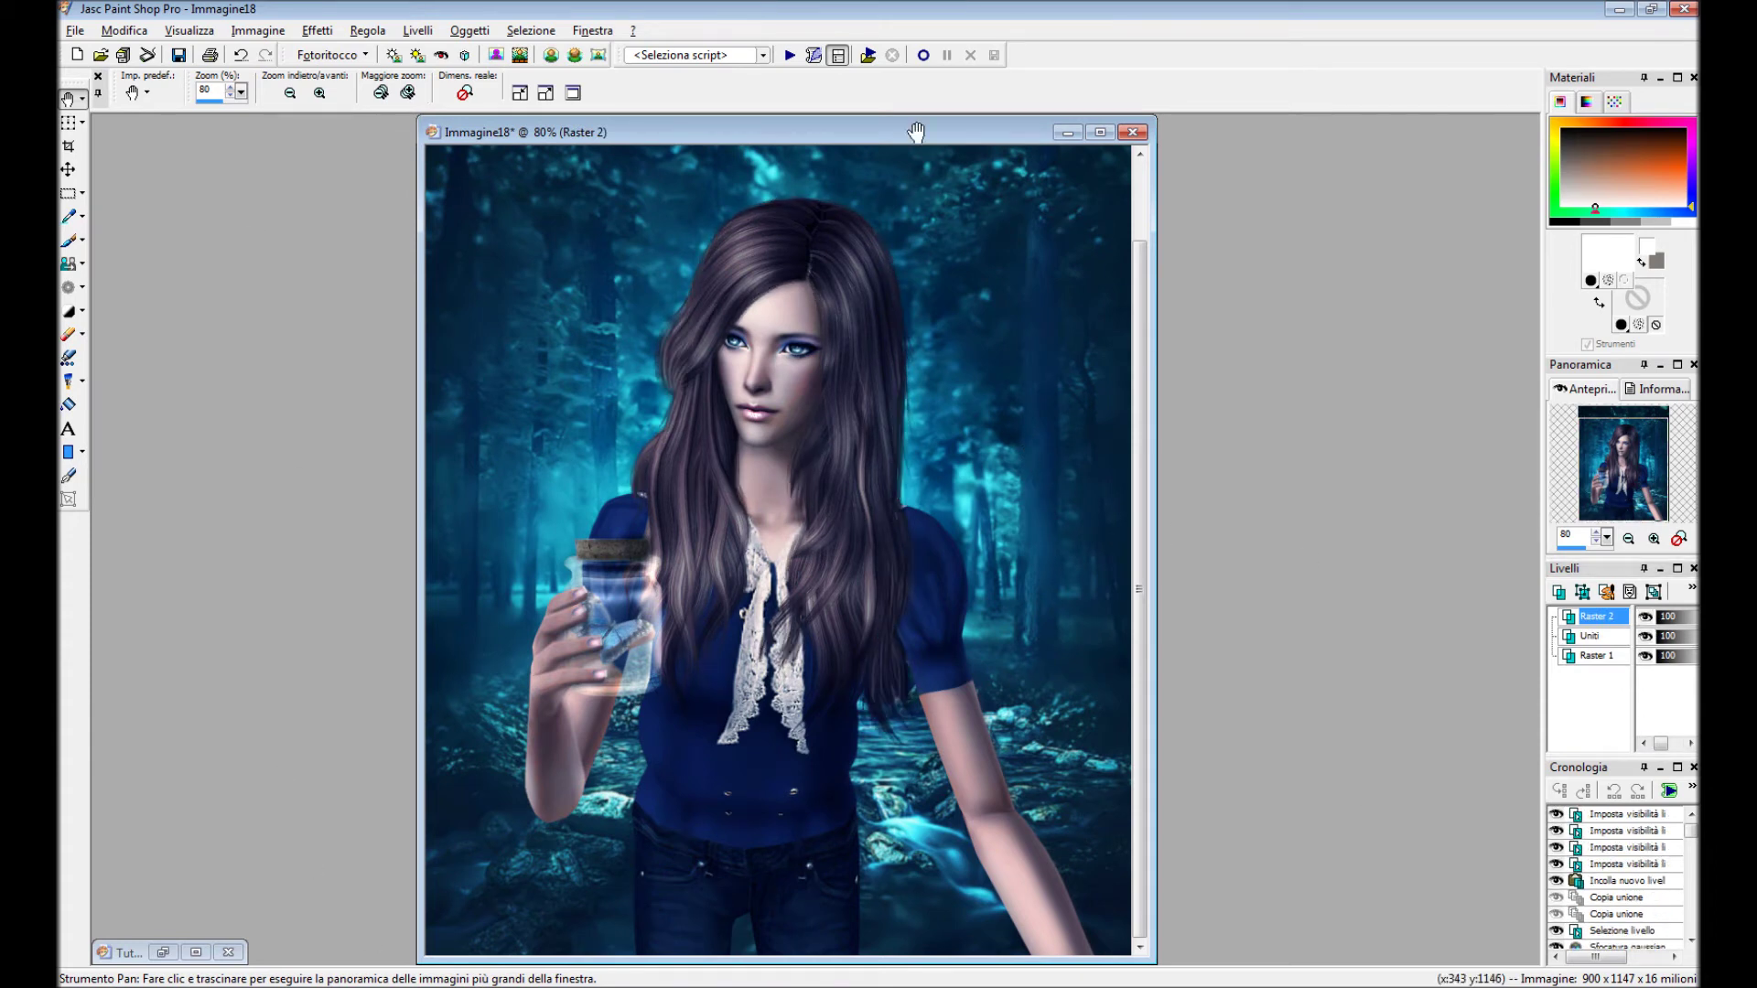
# Merge Down twice into a single layer, then soften the hair edge against the background.
pyautogui.rightClick(1597, 616)
pyautogui.click(1345, 504)
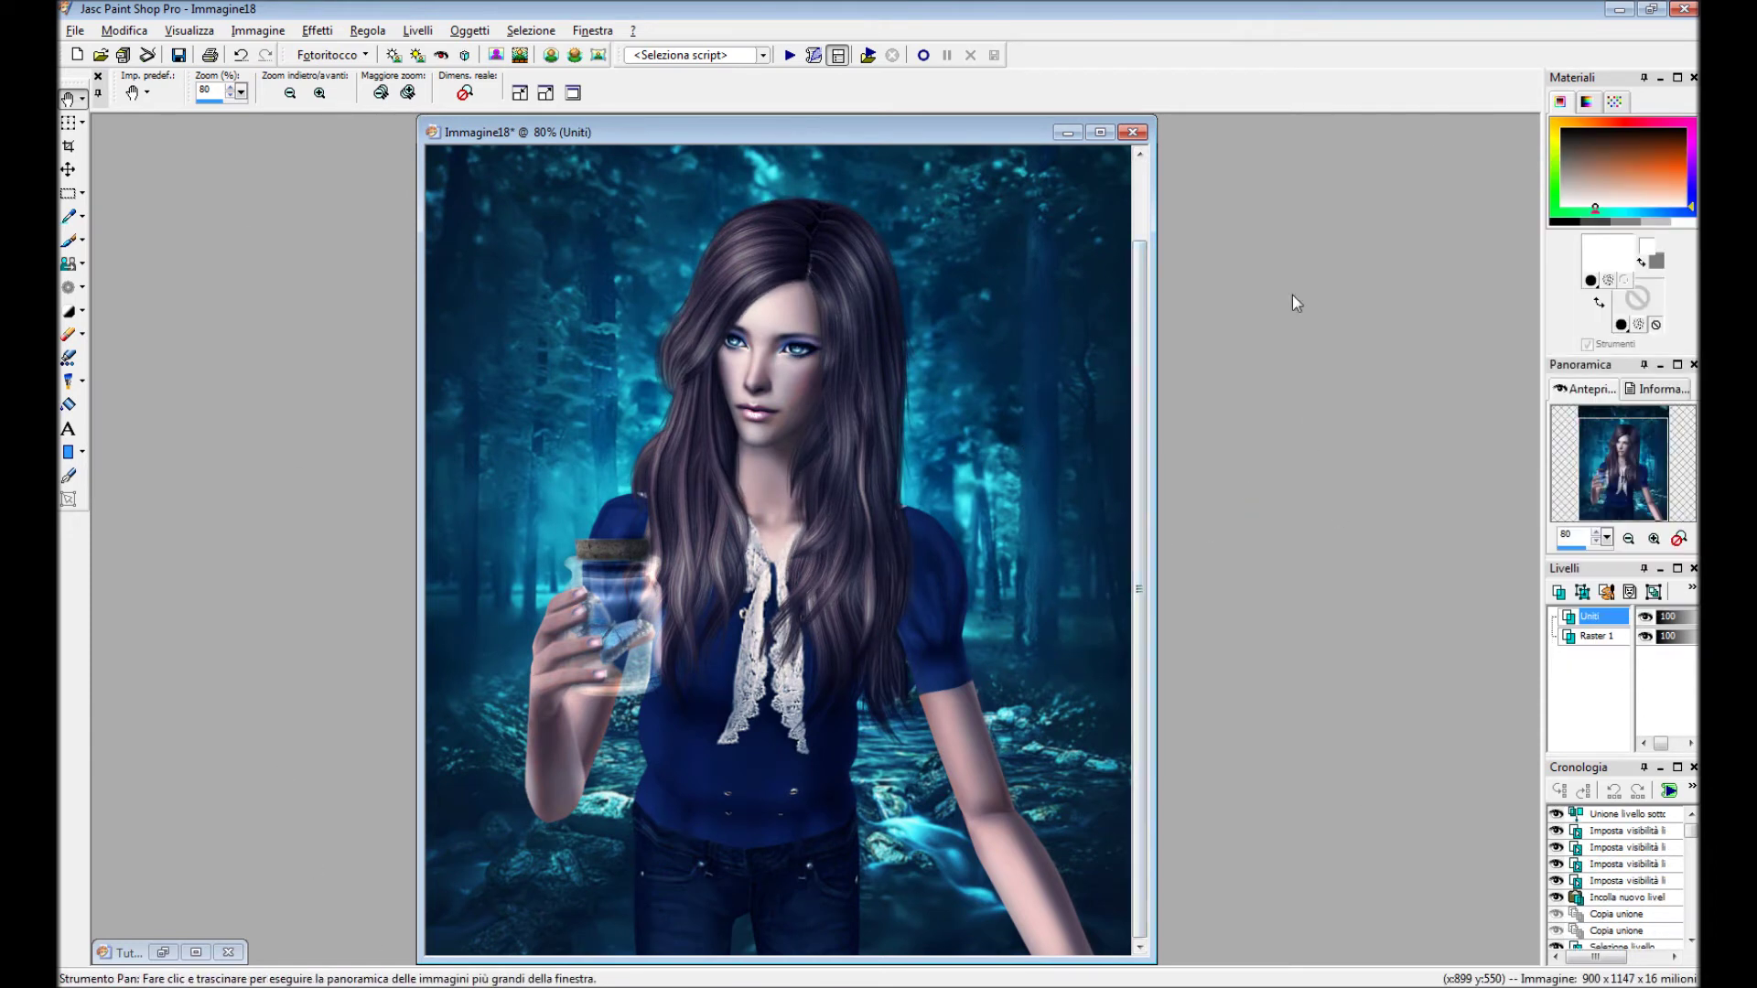
pyautogui.click(69, 287)
pyautogui.click(206, 89)
pyautogui.doubleClick(314, 180)
pyautogui.rightClick(1597, 616)
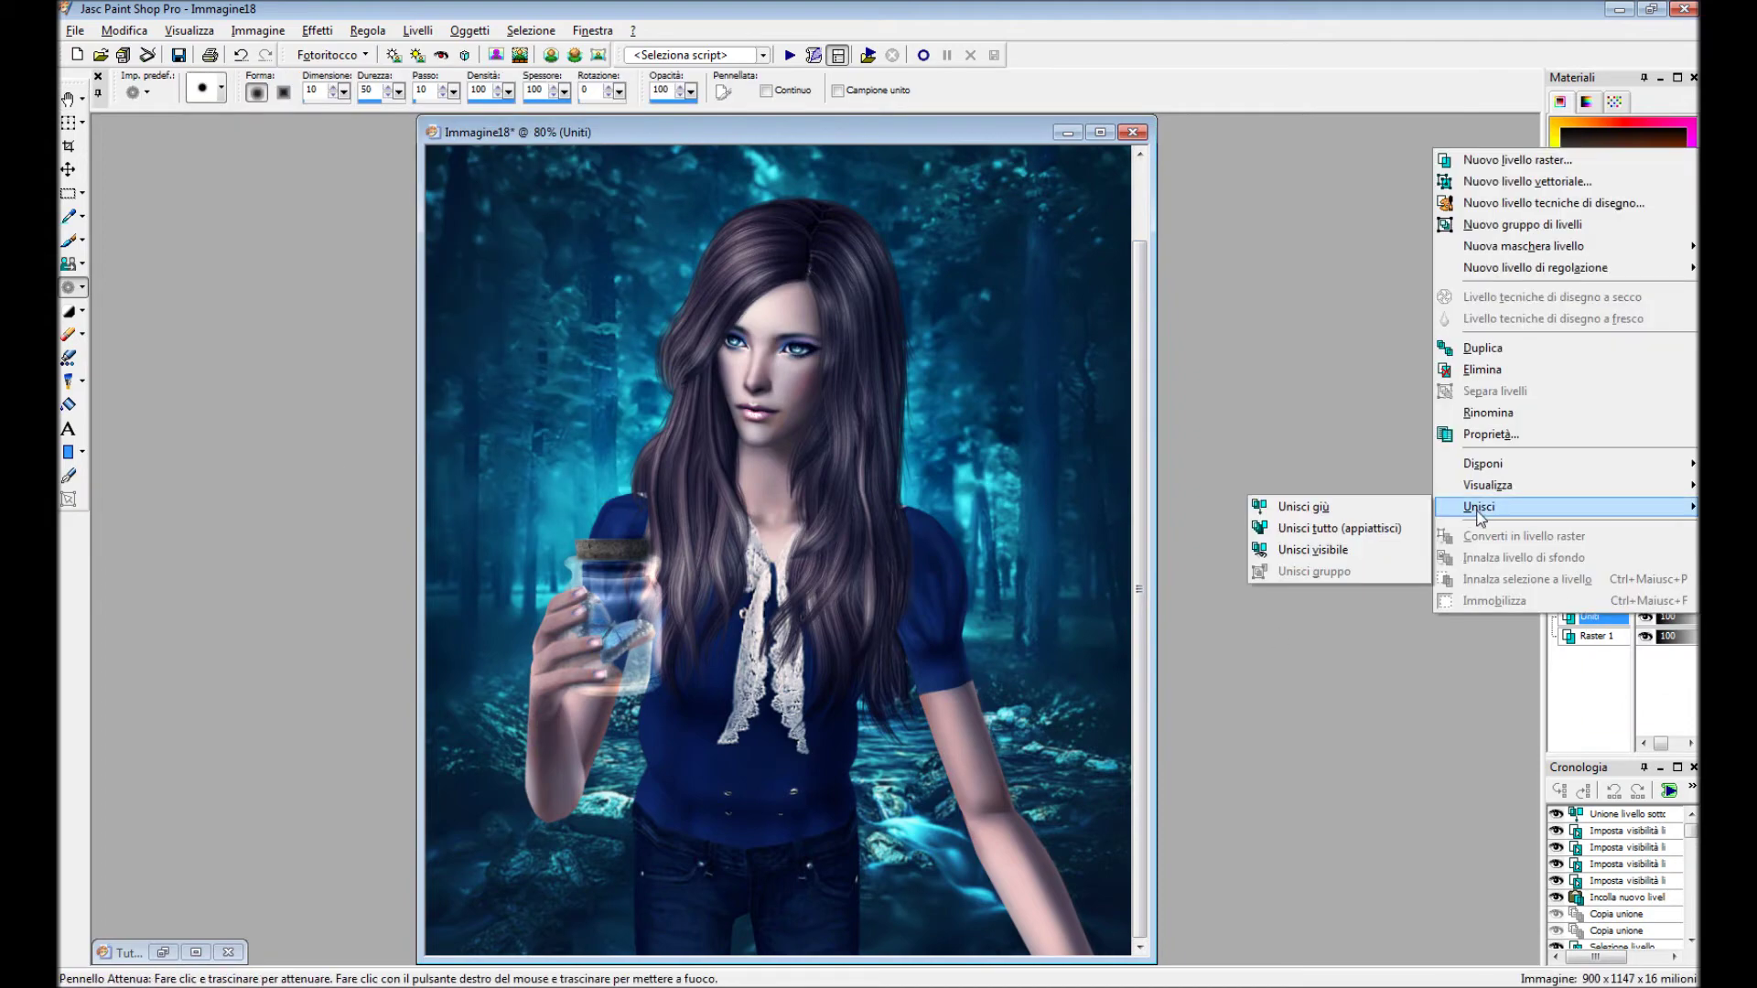
pyautogui.click(1355, 502)
pyautogui.scroll(2, 1095, 492)
pyautogui.scroll(1, 1095, 492)
pyautogui.moveTo(787, 472); pyautogui.dragTo(887, 498)
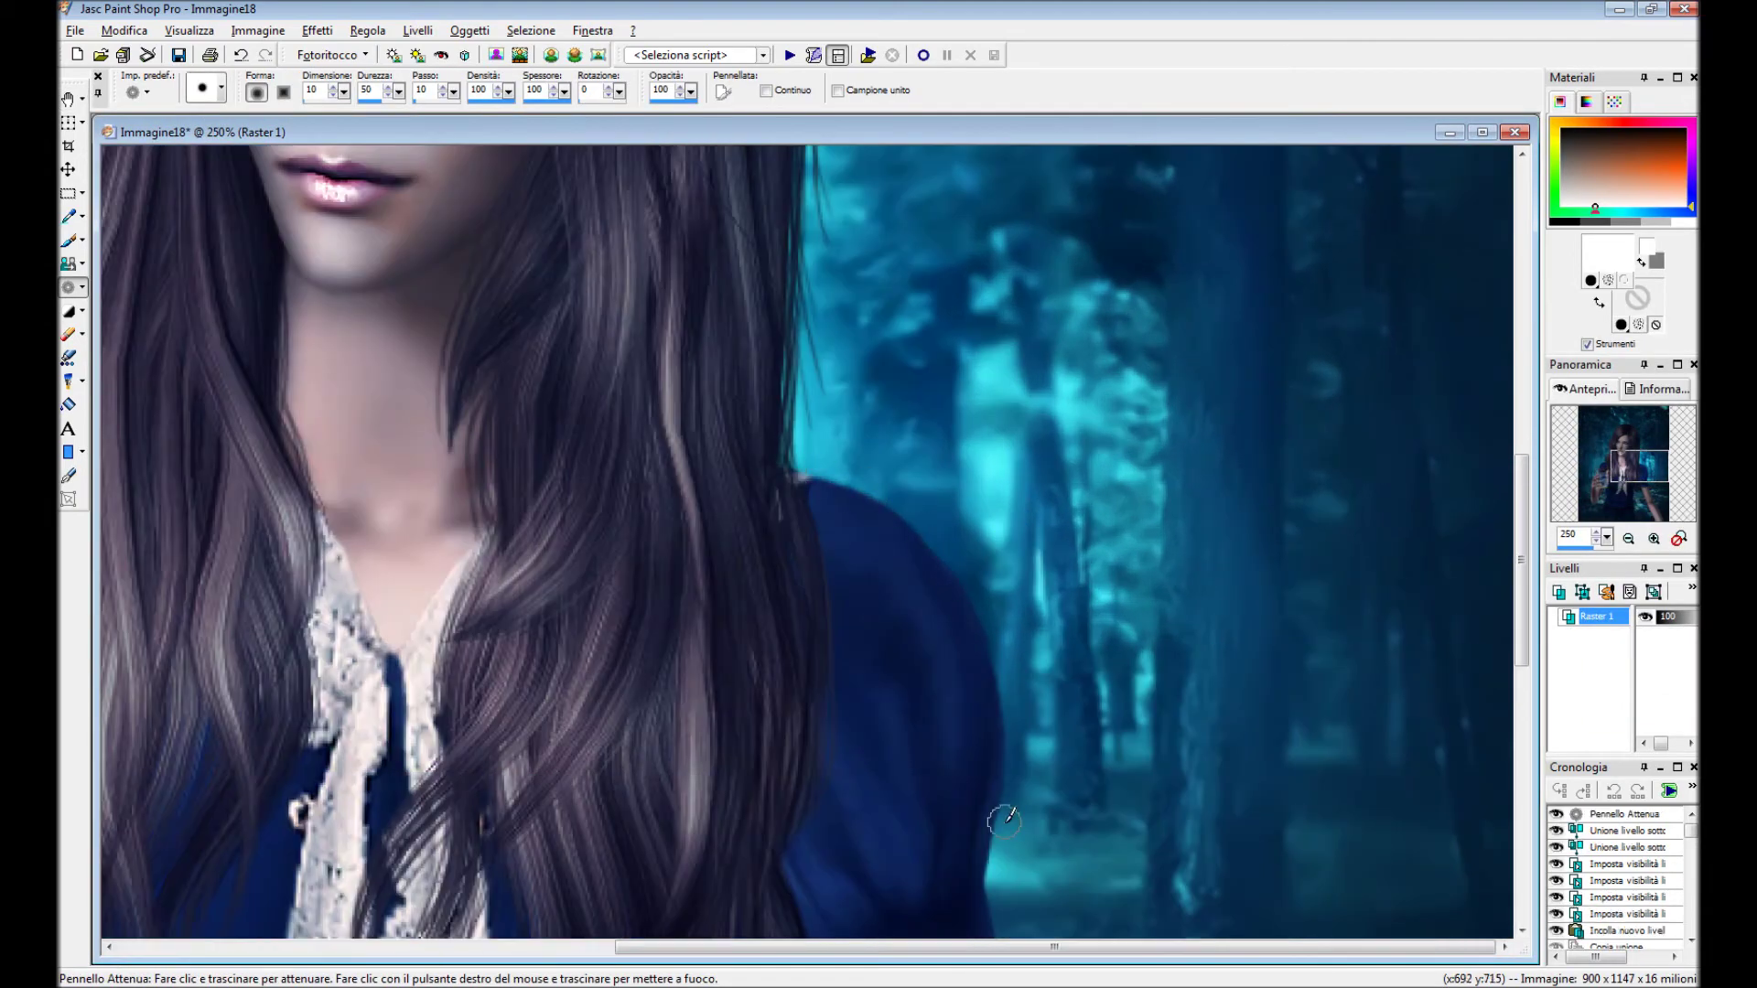
# Soften the outlines of the arms and figure edges.
pyautogui.click(952, 815)
pyautogui.scroll(-2, 952, 814)
pyautogui.scroll(1, 1020, 534)
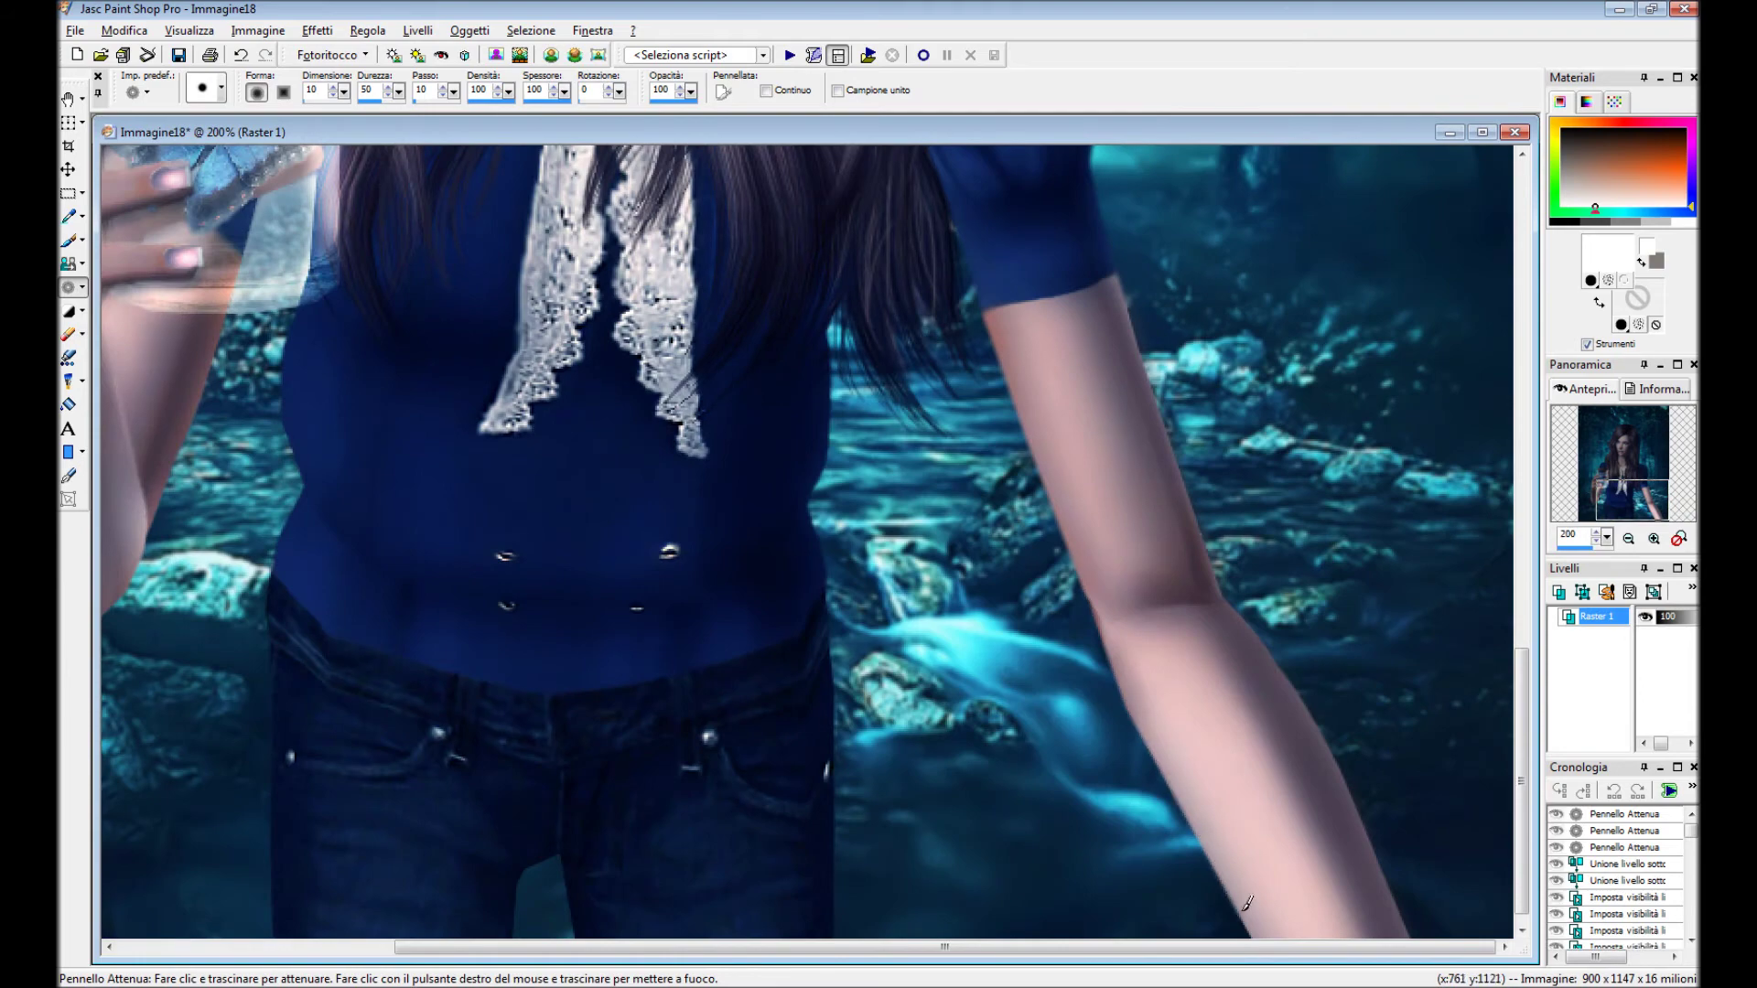
pyautogui.click(1218, 855)
pyautogui.scroll(-2, 1218, 855)
pyautogui.scroll(2, 1182, 486)
pyautogui.click(902, 764)
pyautogui.scroll(1, 903, 765)
# Soften the hair ends over the dress, the left arm edge and the jar beside the hand.
pyautogui.click(797, 427)
pyautogui.scroll(3, 797, 426)
pyautogui.click(843, 294)
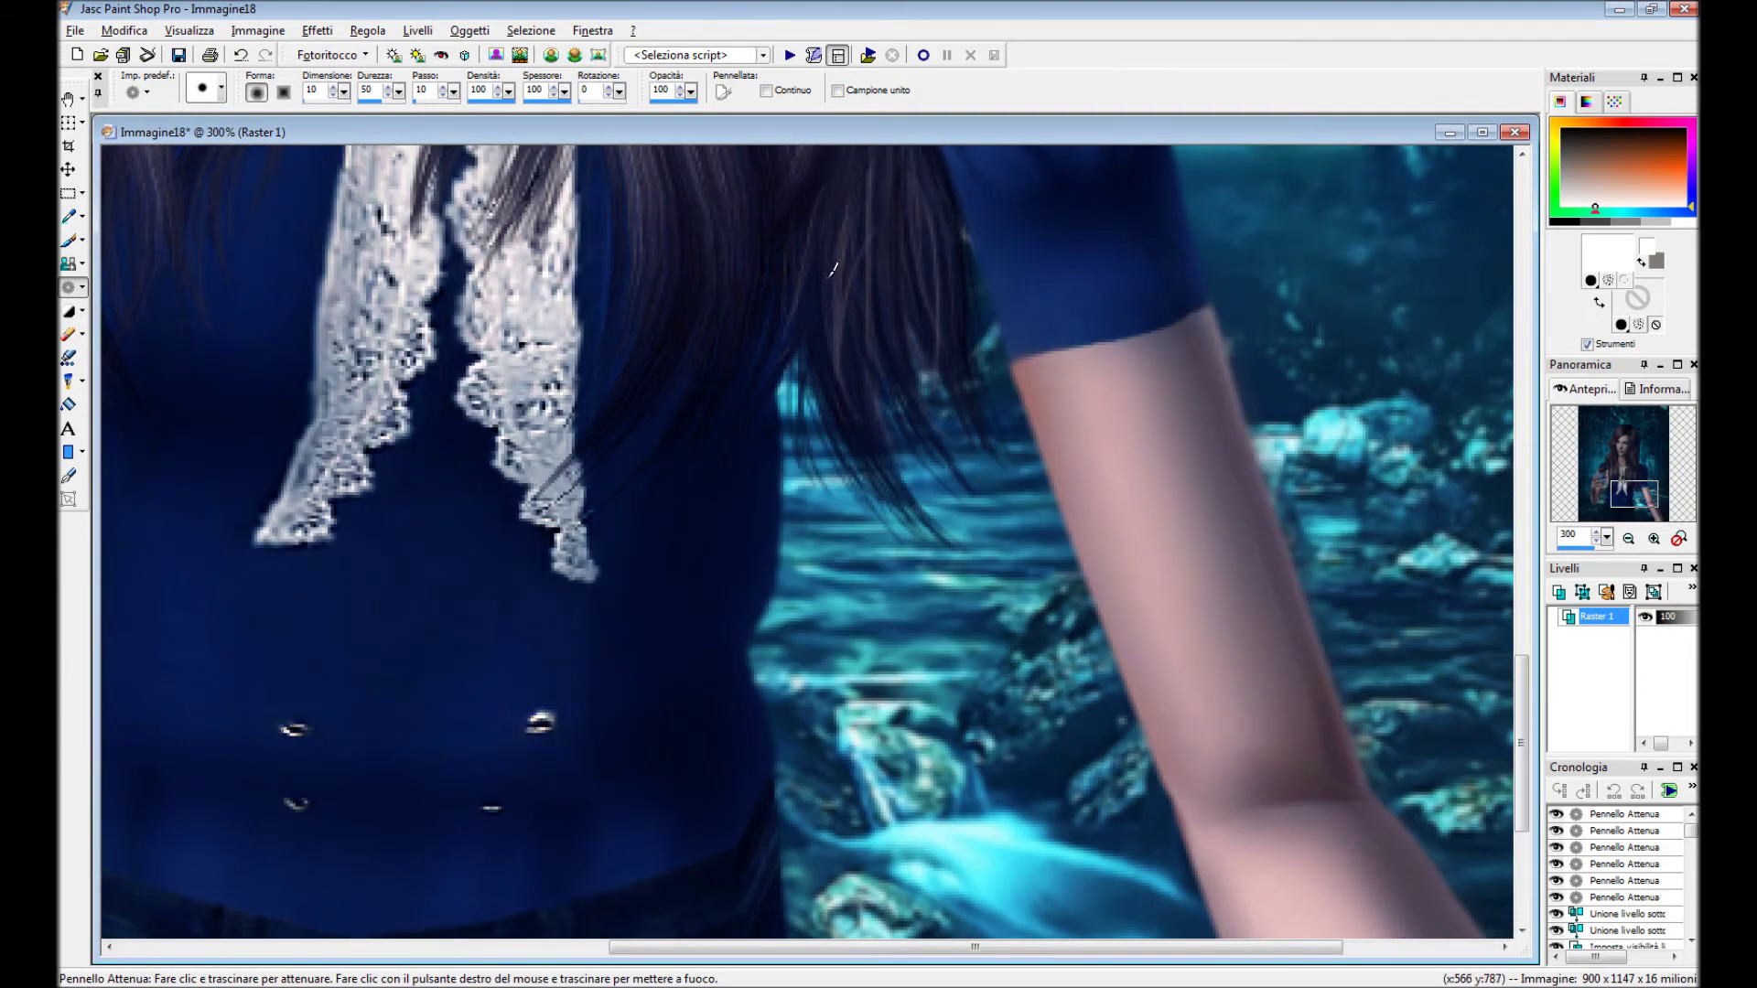
pyautogui.hscroll(-5, 758, 328)
pyautogui.click(679, 318)
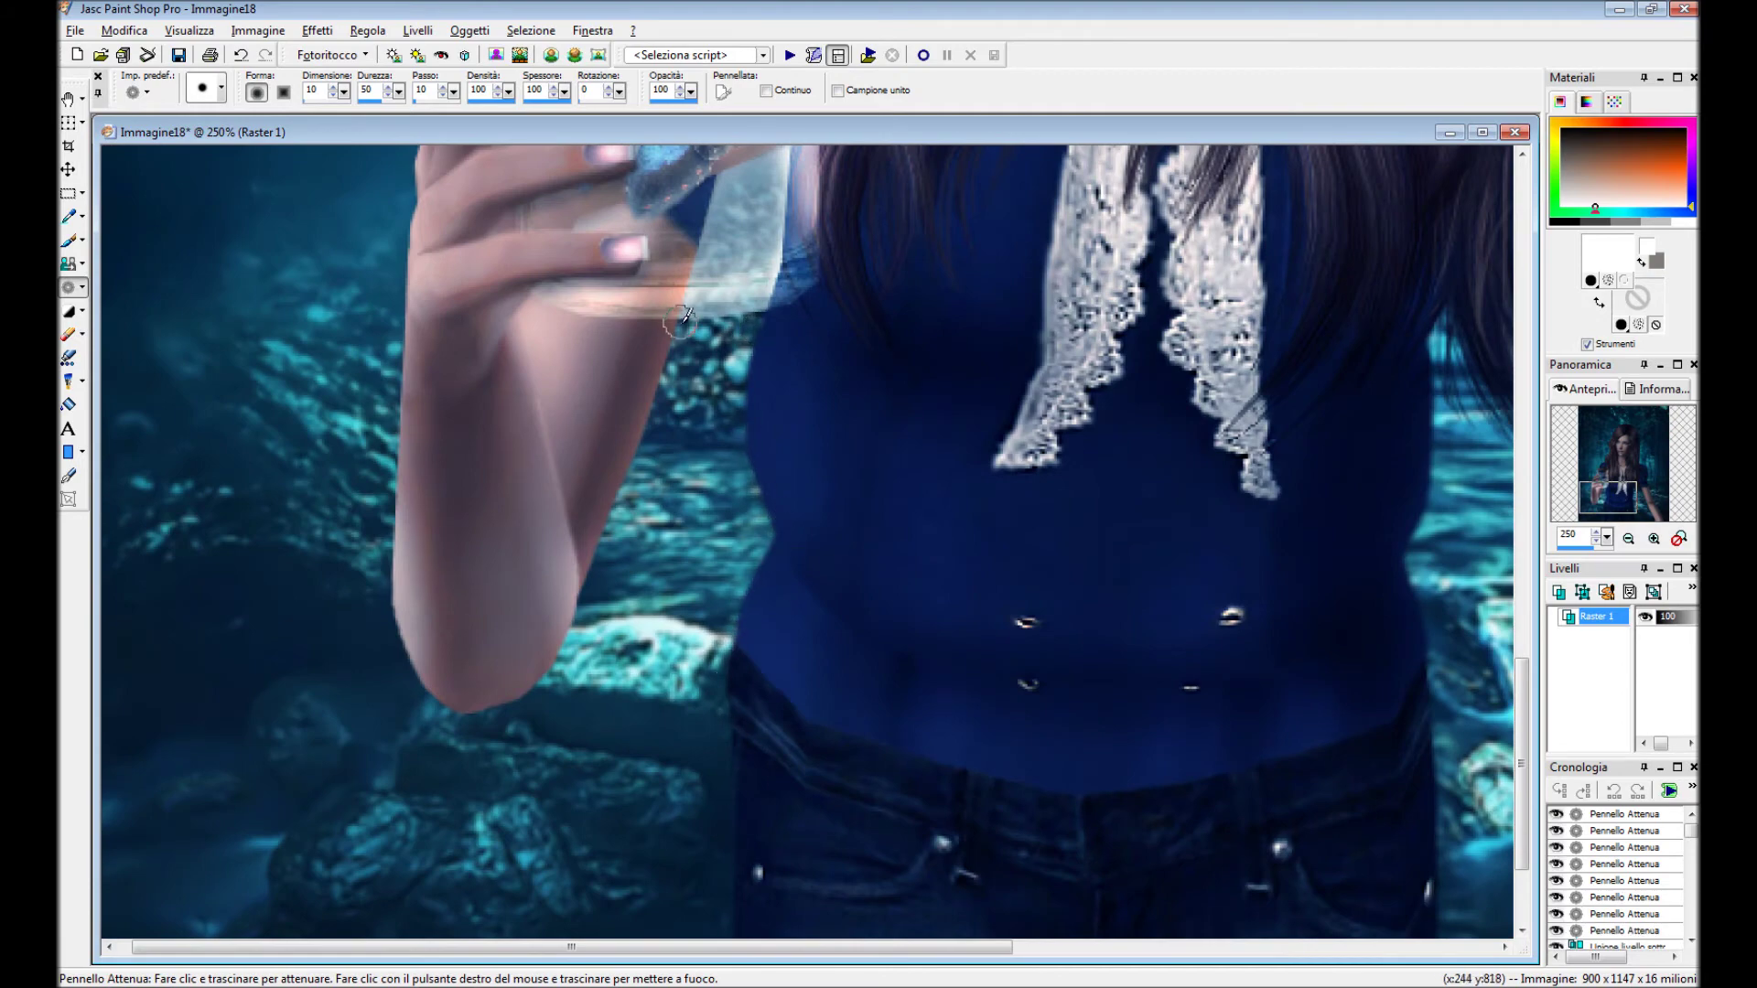
pyautogui.scroll(-1, 400, 579)
pyautogui.scroll(2, 517, 521)
pyautogui.scroll(-1, 541, 755)
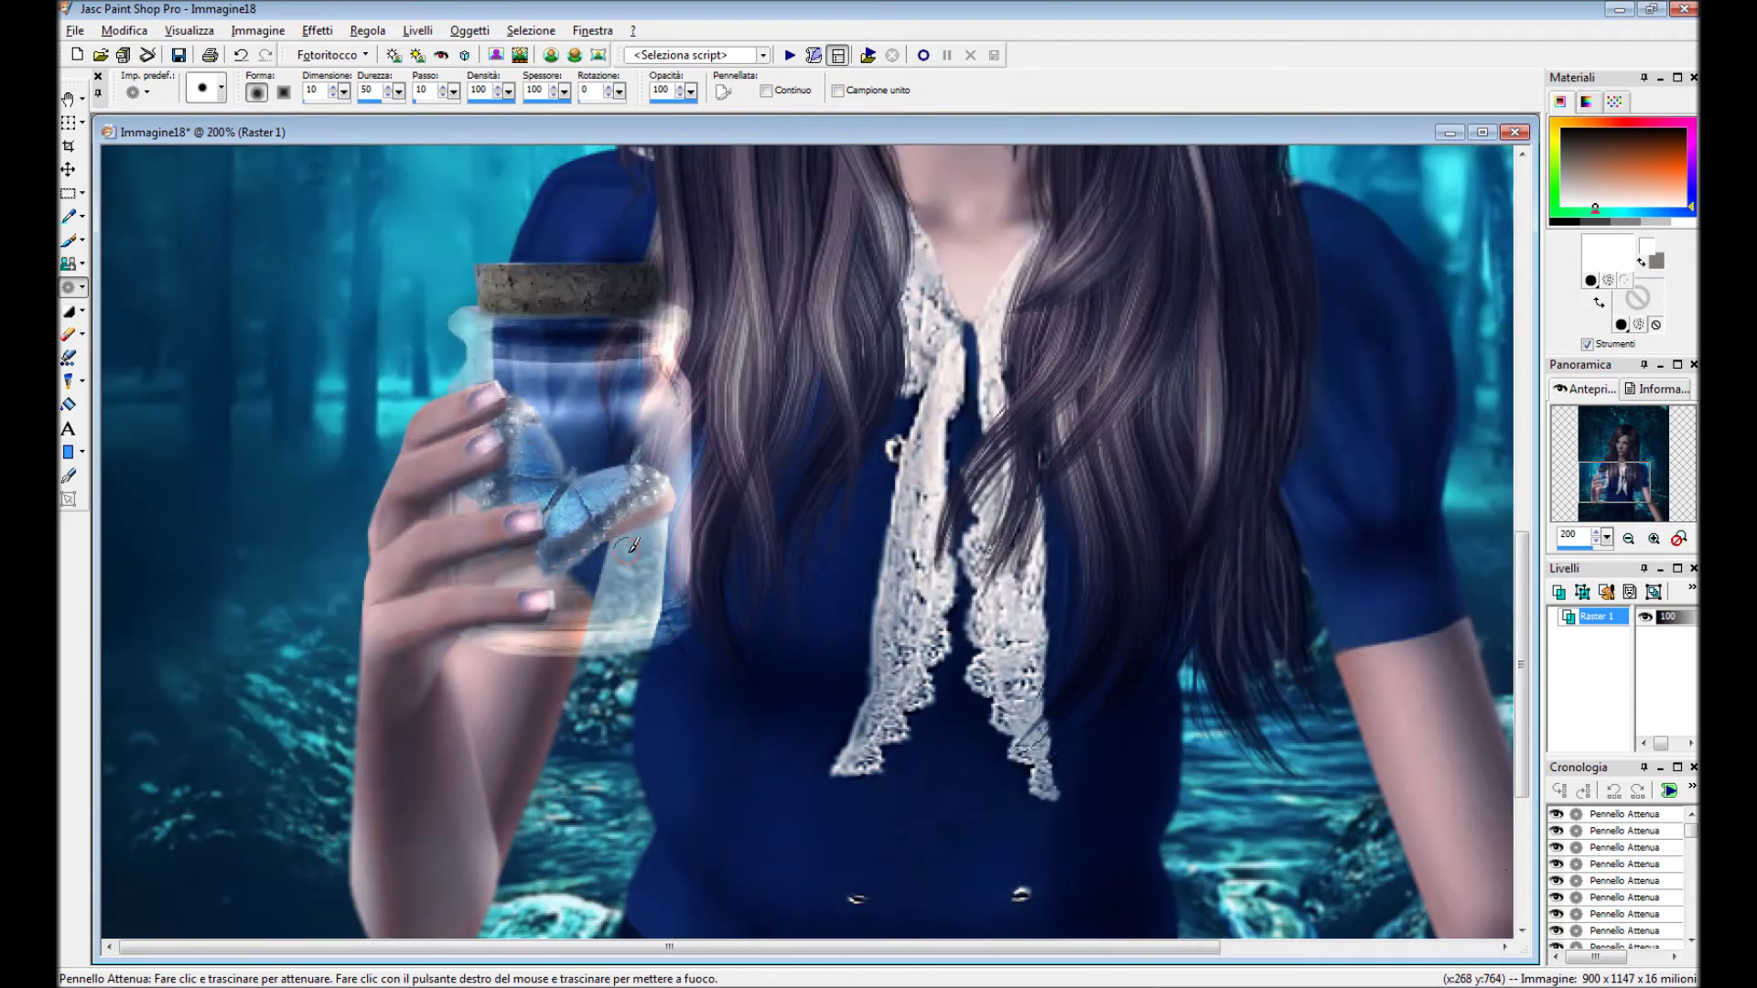
pyautogui.scroll(-1, 641, 641)
pyautogui.scroll(2, 687, 549)
pyautogui.scroll(-2, 832, 608)
pyautogui.scroll(-2, 832, 608)
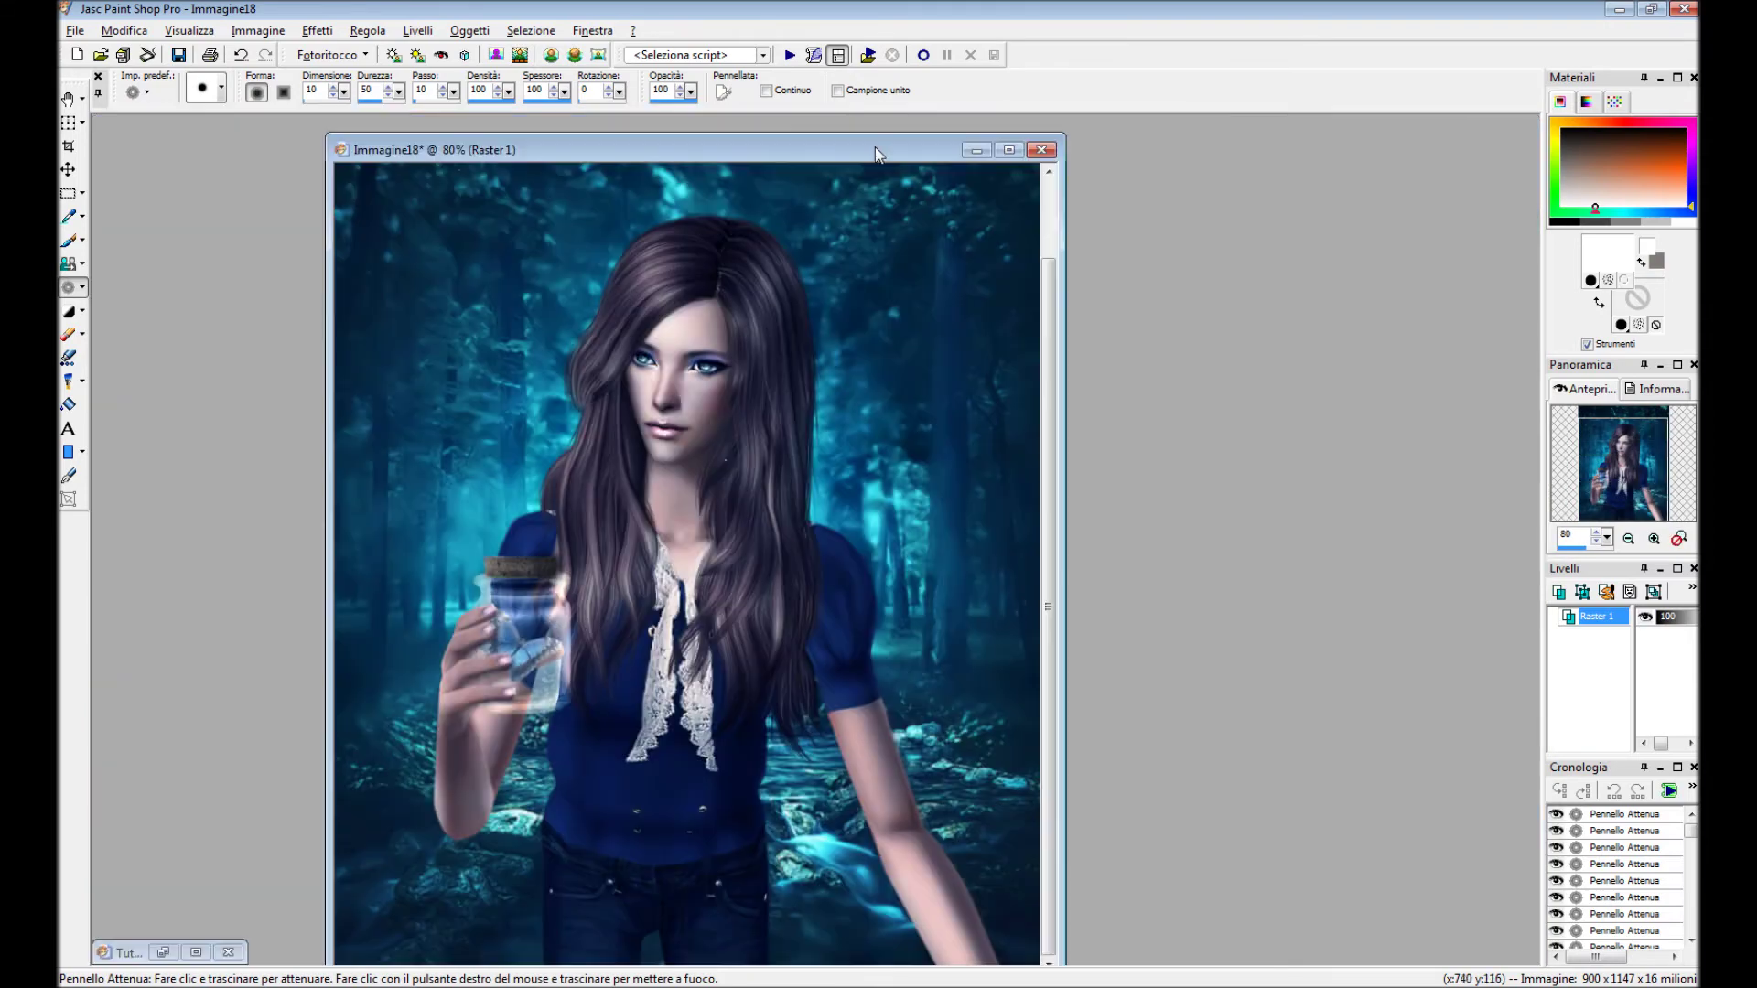
# Clone texture over the jeans crotch, remove a streak with Scratch Remover, and soften the area.
pyautogui.press('c')
pyautogui.scroll(2, 709, 645)
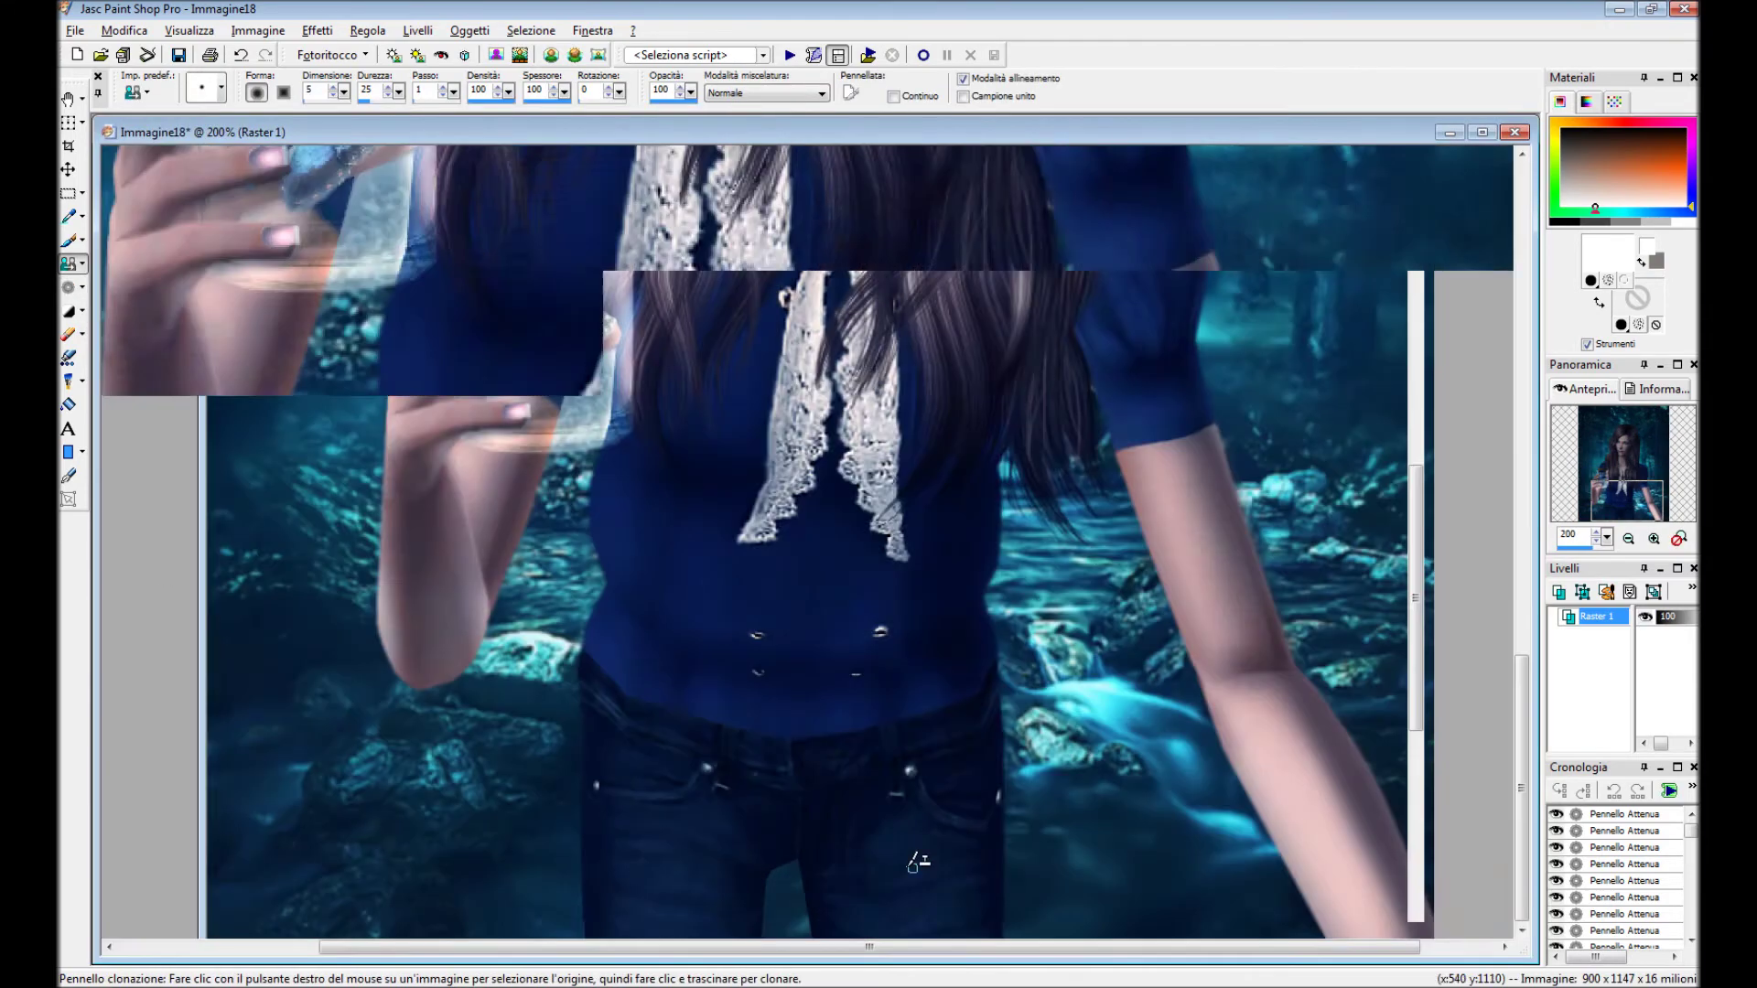
pyautogui.scroll(2, 709, 645)
pyautogui.scroll(1, 726, 812)
pyautogui.moveTo(728, 751)
pyautogui.mouseDown()
pyautogui.moveTo(723, 878)
pyautogui.moveTo(773, 743)
pyautogui.mouseUp()
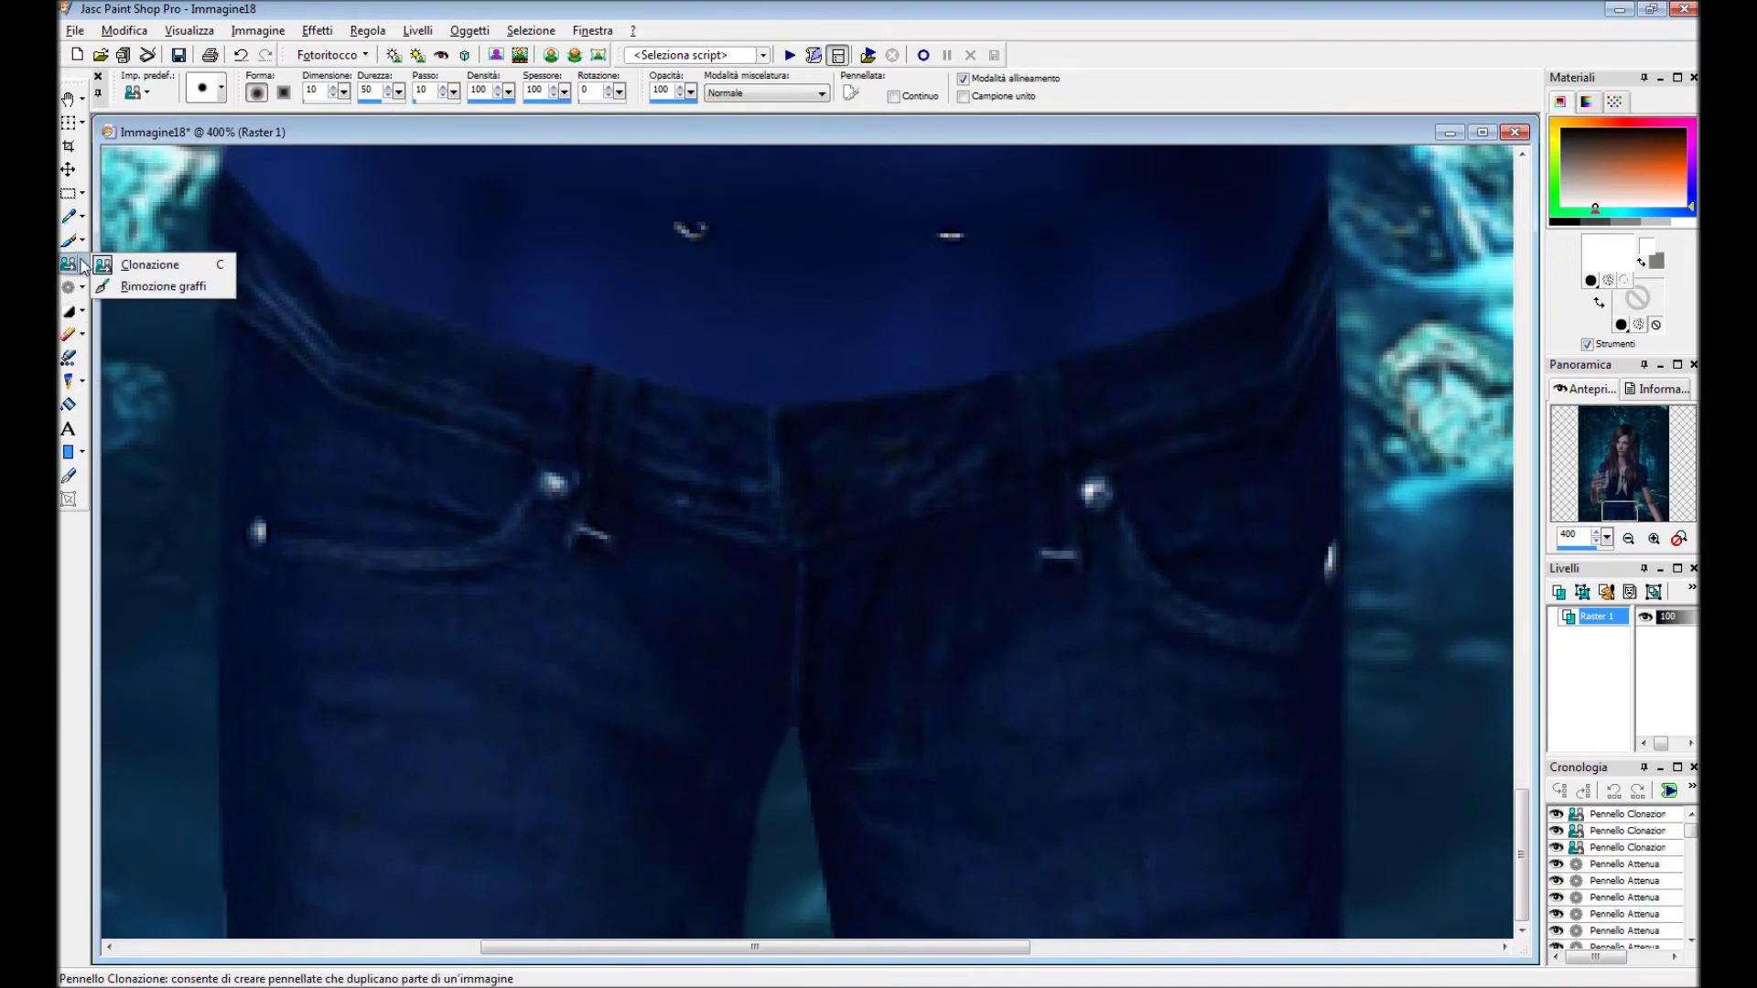
pyautogui.click(163, 287)
pyautogui.moveTo(693, 787); pyautogui.dragTo(693, 813)
pyautogui.press('l')
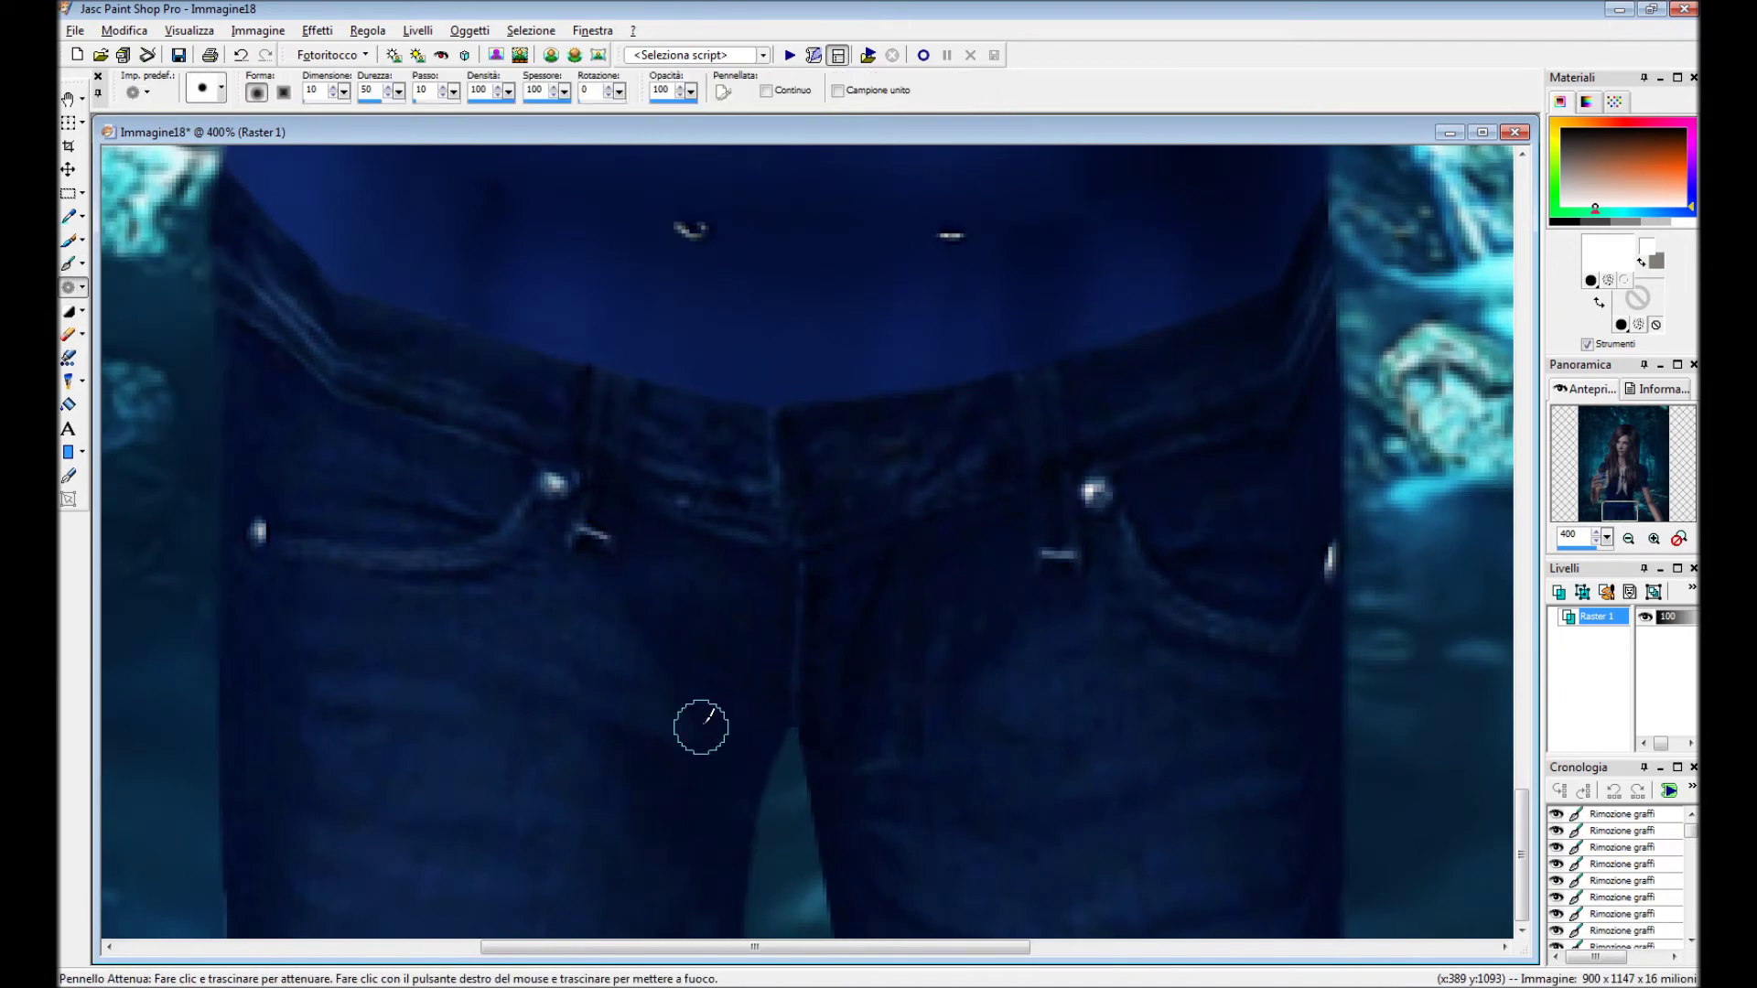
pyautogui.click(795, 747)
# Add a new empty raster layer.
pyautogui.scroll(-3, 794, 747)
pyautogui.scroll(-1, 794, 747)
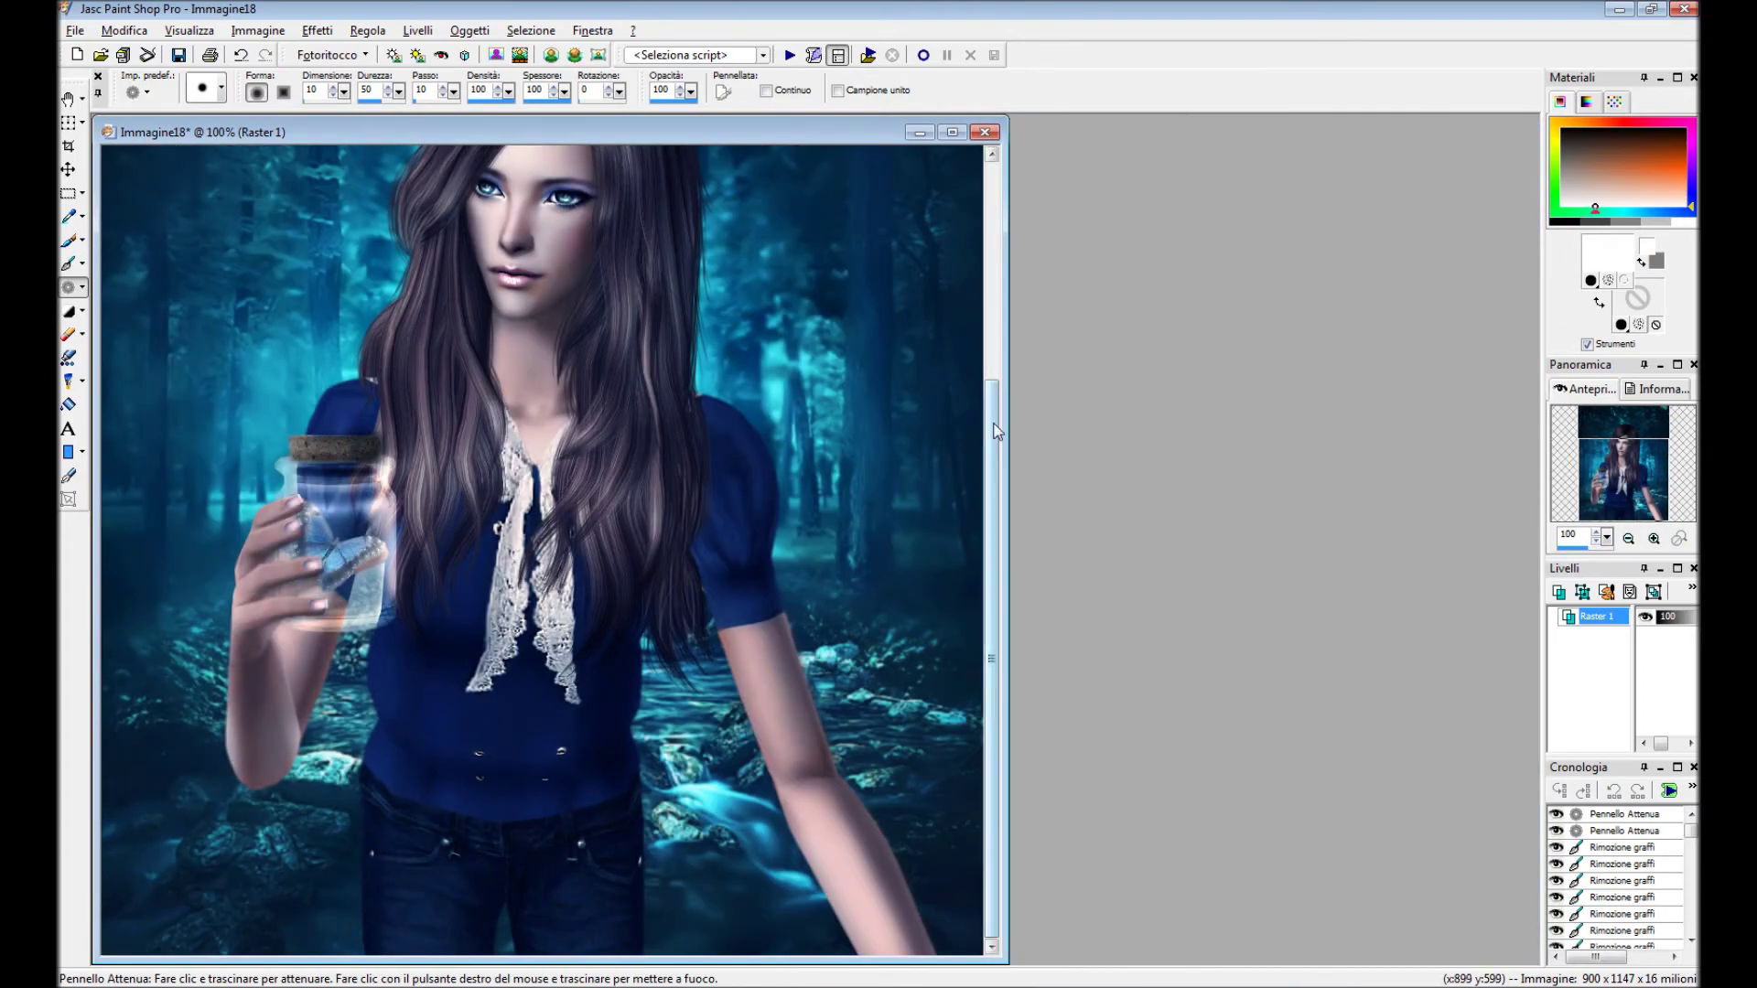
pyautogui.scroll(-1, 1054, 415)
pyautogui.scroll(-1, 1055, 414)
pyautogui.click(1558, 593)
pyautogui.click(800, 640)
# Sample the jeans' dark navy and paint shading over the pocket and jeans with a smaller brush.
pyautogui.press('e')
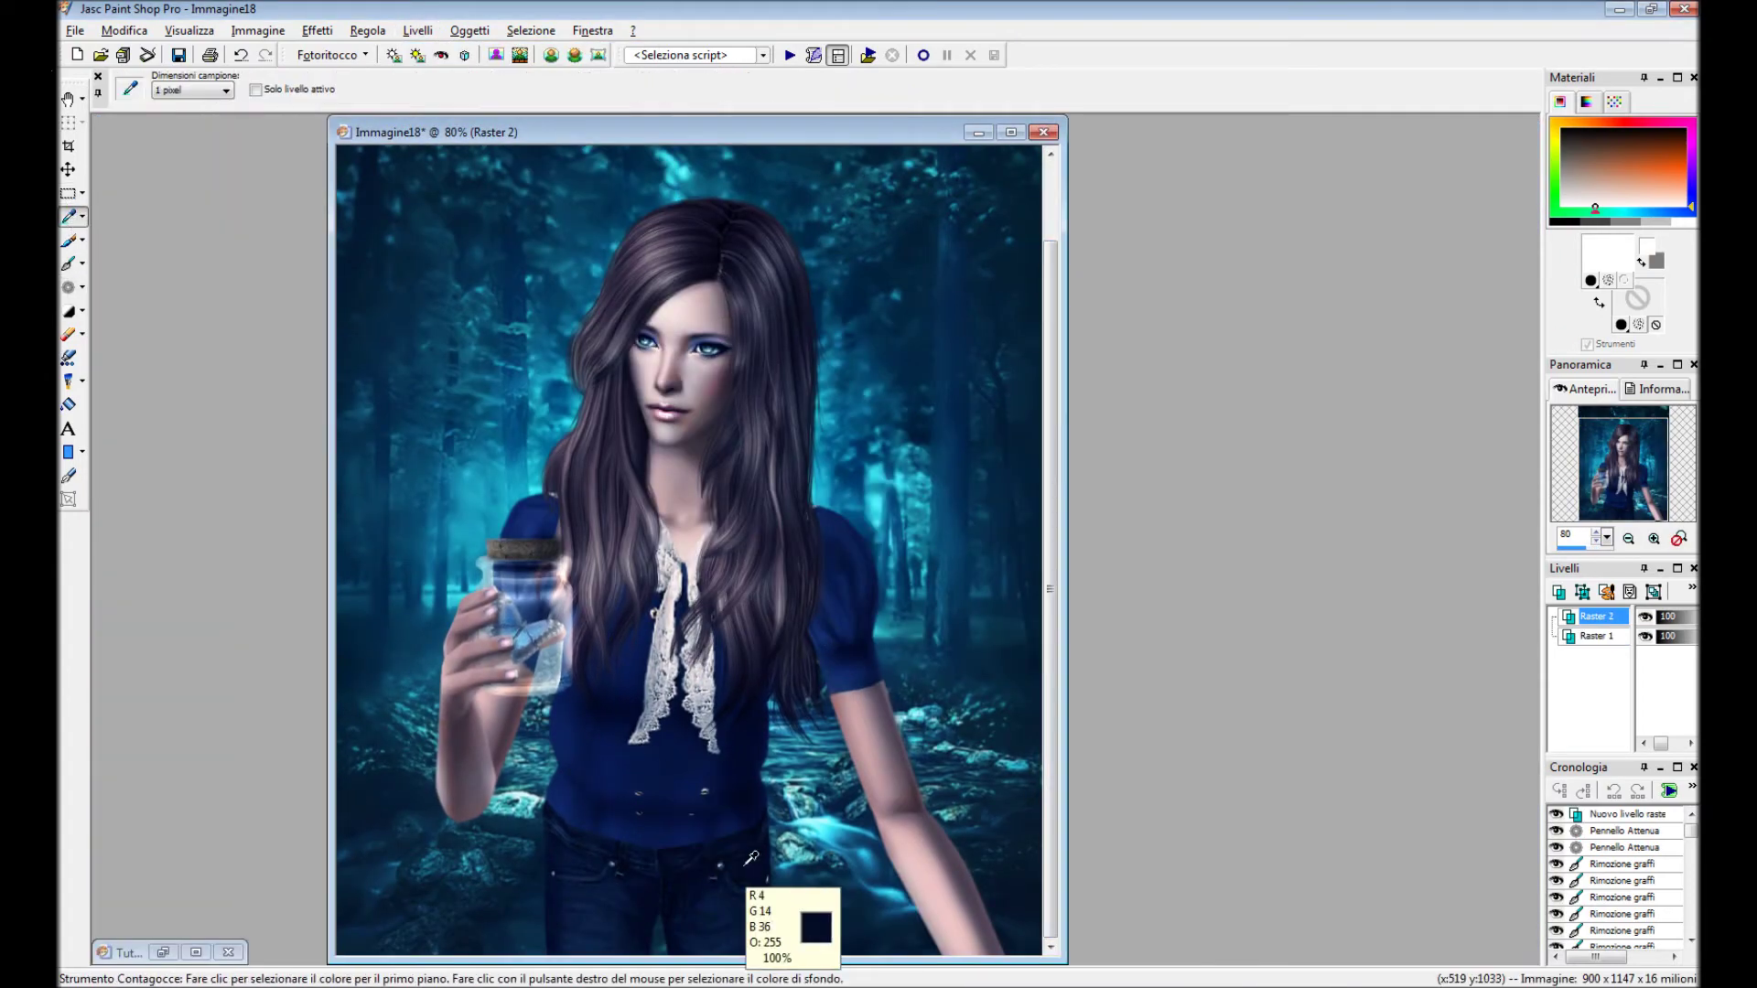
pyautogui.click(796, 906)
pyautogui.press('b')
pyautogui.scroll(2, 846, 837)
pyautogui.scroll(3, 846, 838)
pyautogui.click(221, 88)
pyautogui.click(318, 183)
pyautogui.click(814, 721)
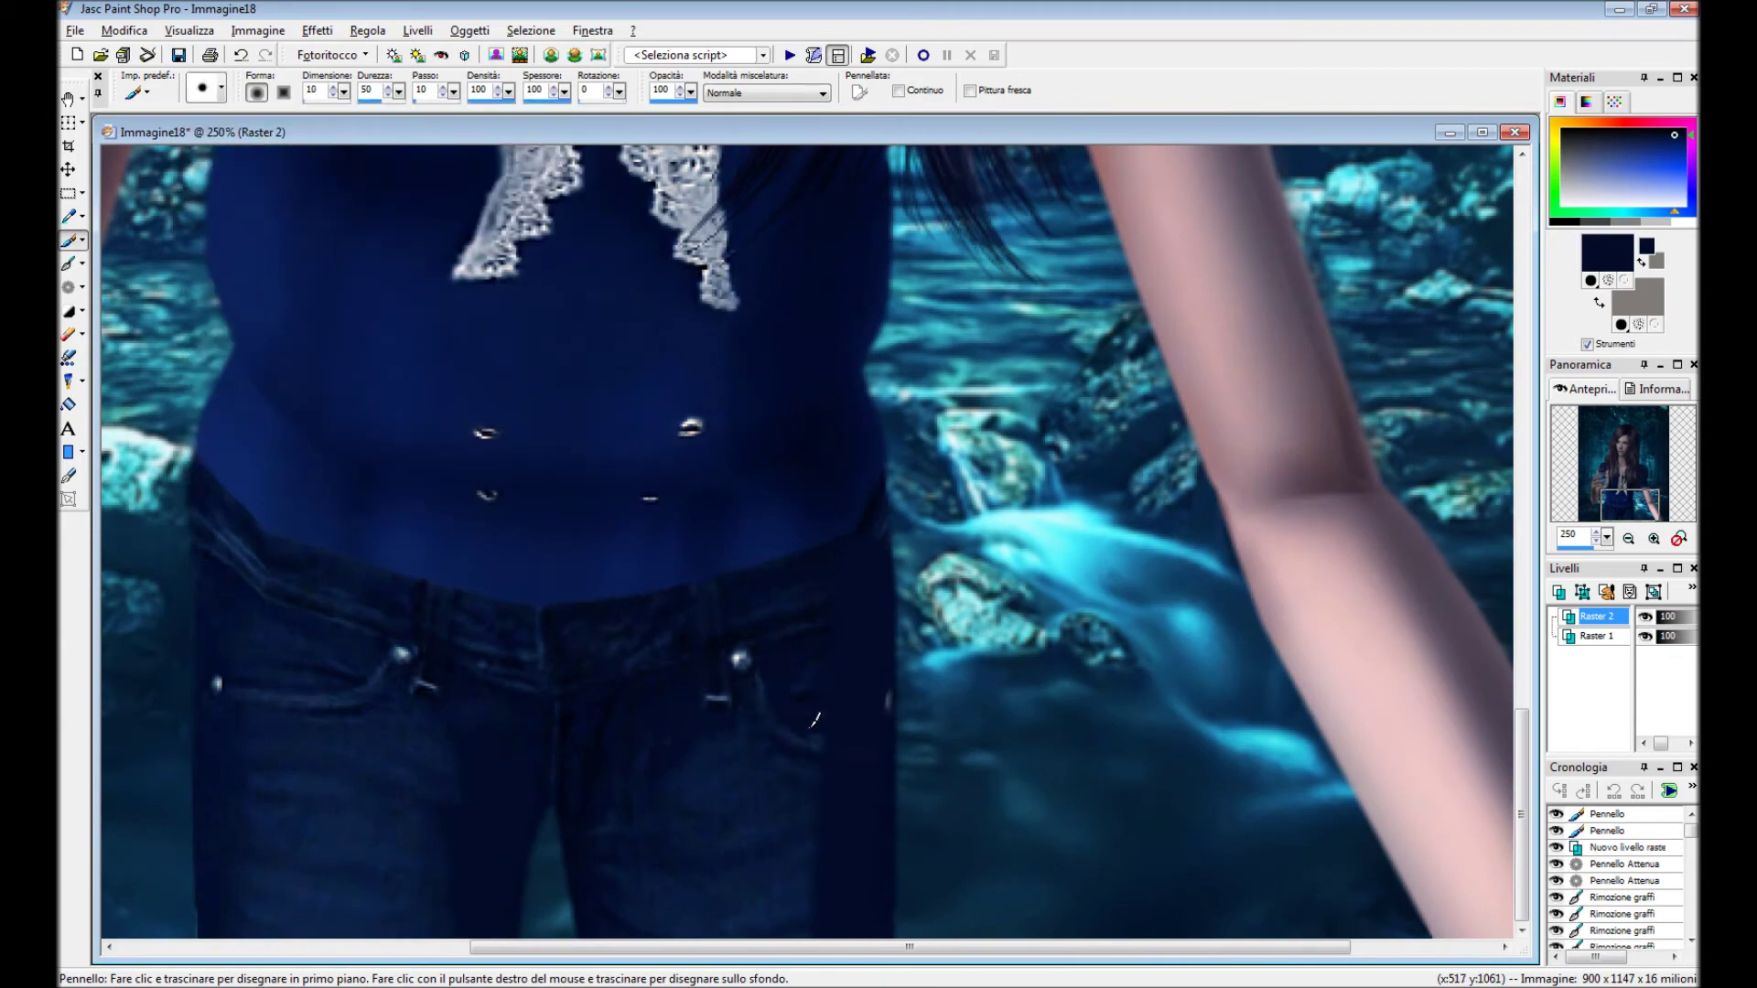
pyautogui.moveTo(767, 574); pyautogui.dragTo(806, 770)
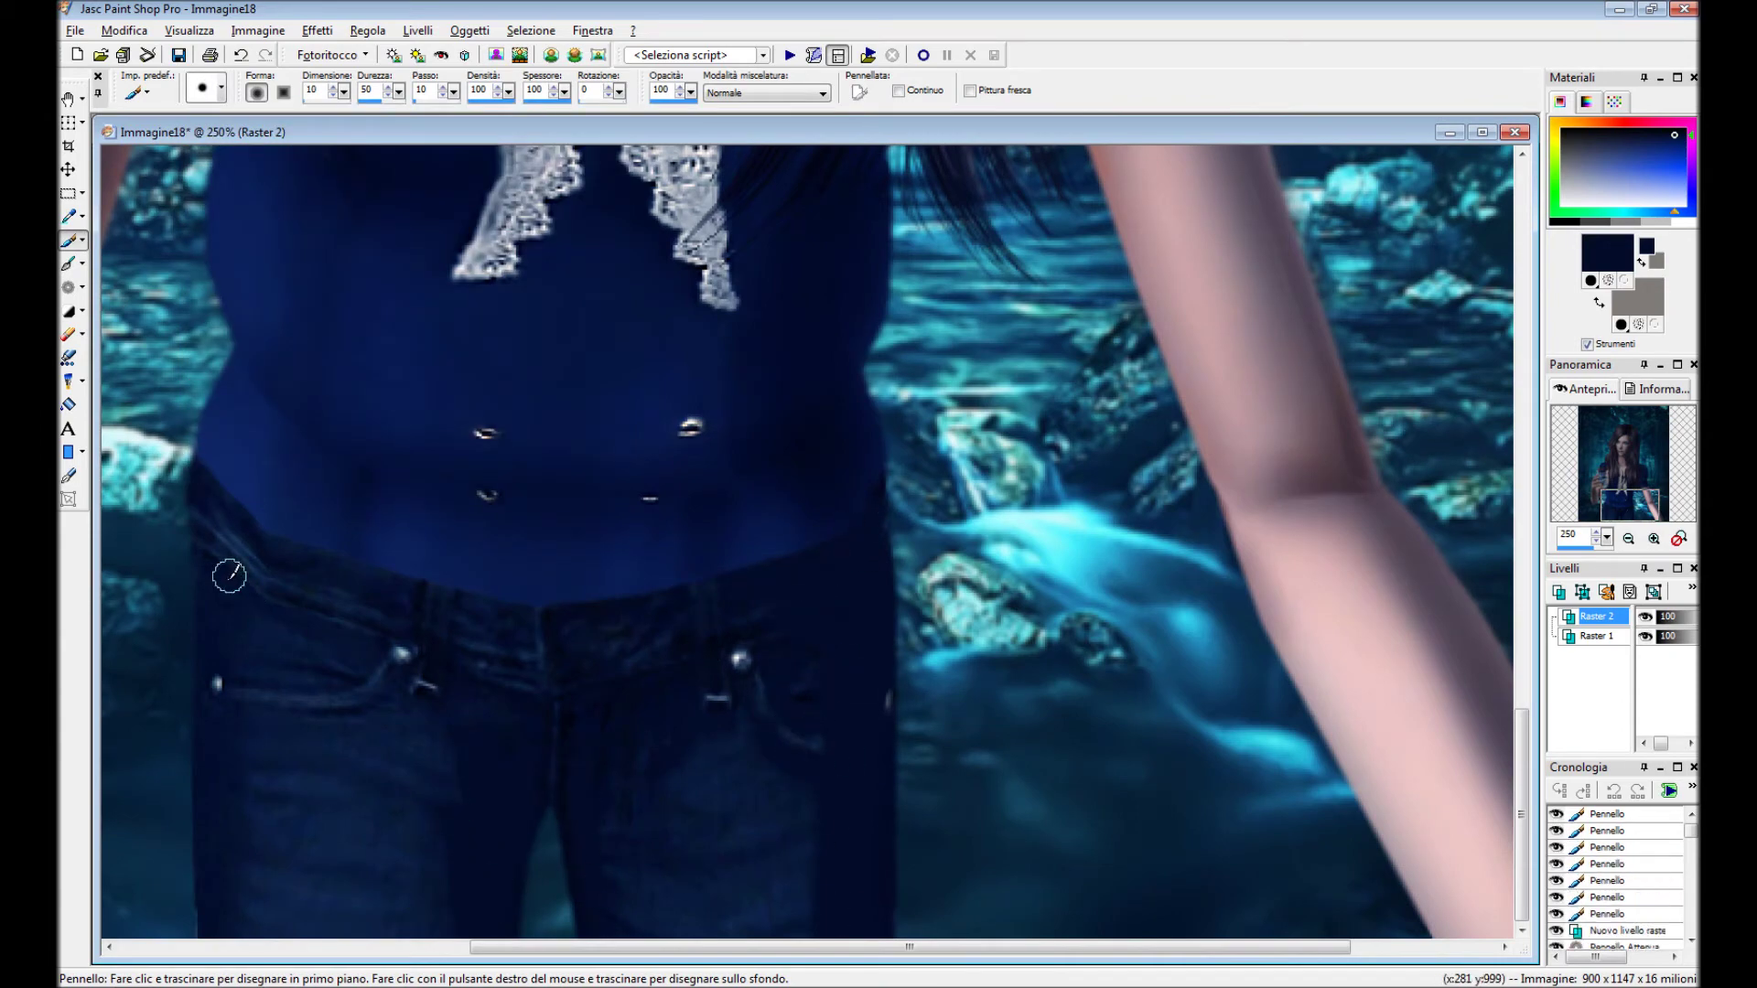
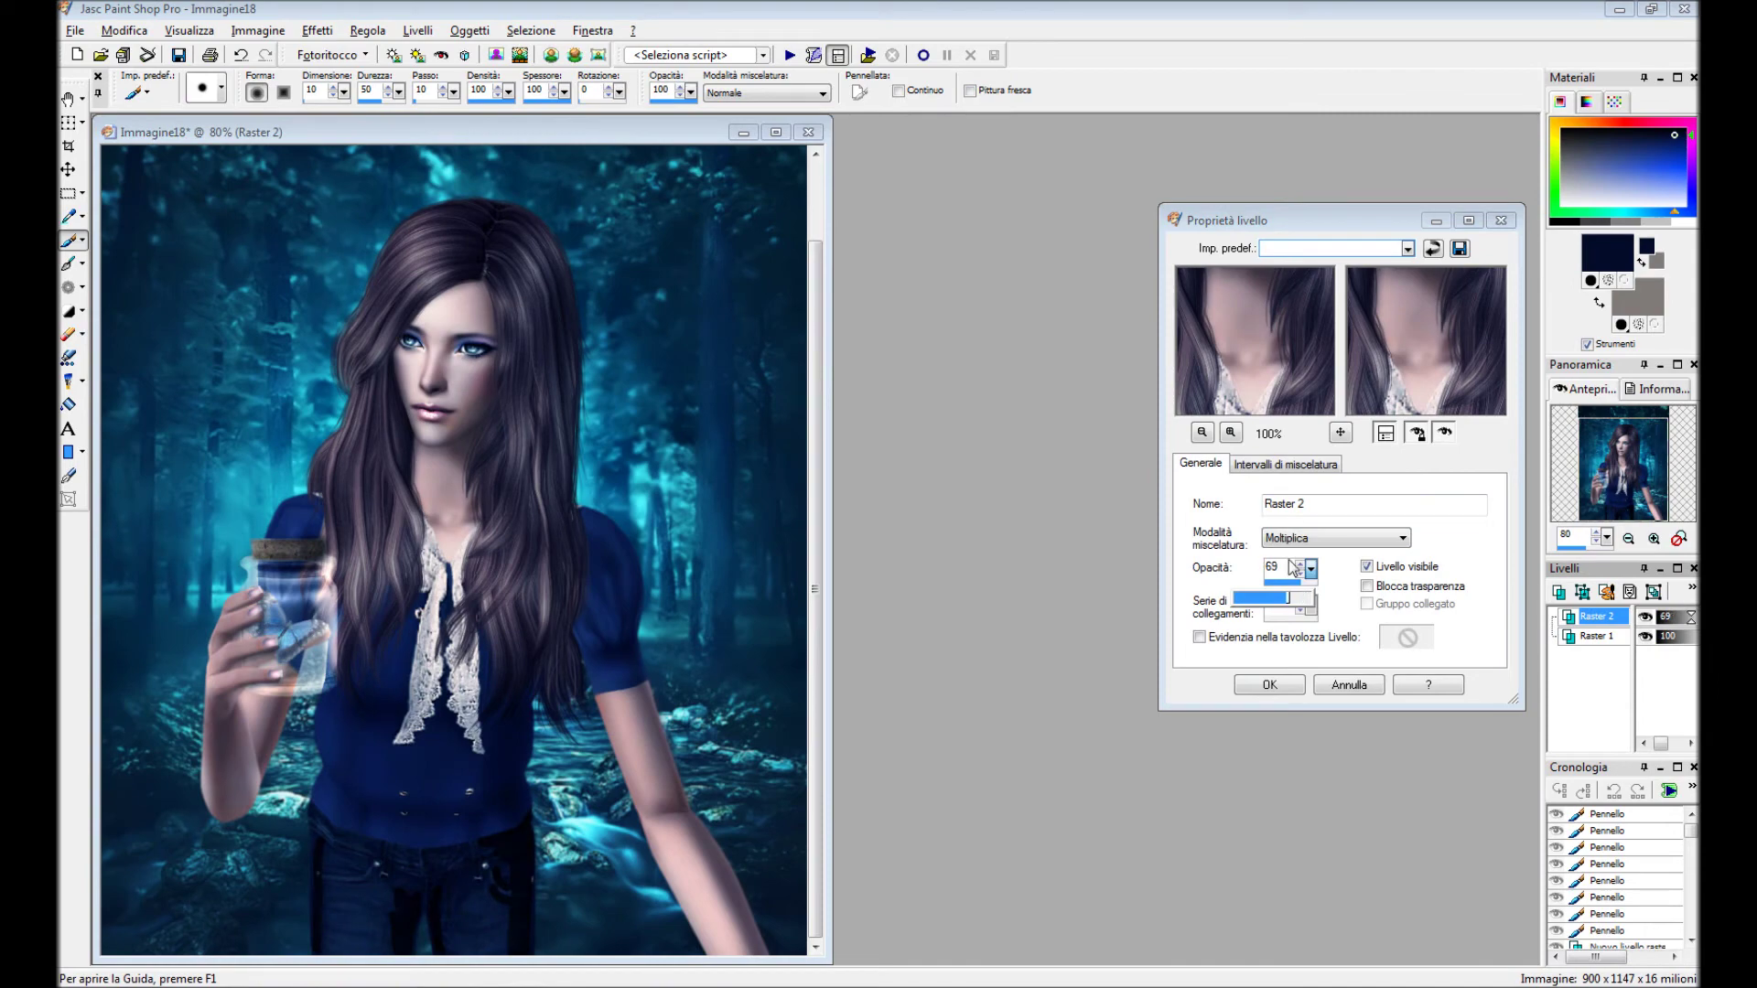
# Apply the Multiply shading layer settings and blur the layer with Gaussian radius 10.
pyautogui.click(1270, 684)
pyautogui.click(367, 30)
pyautogui.click(746, 350)
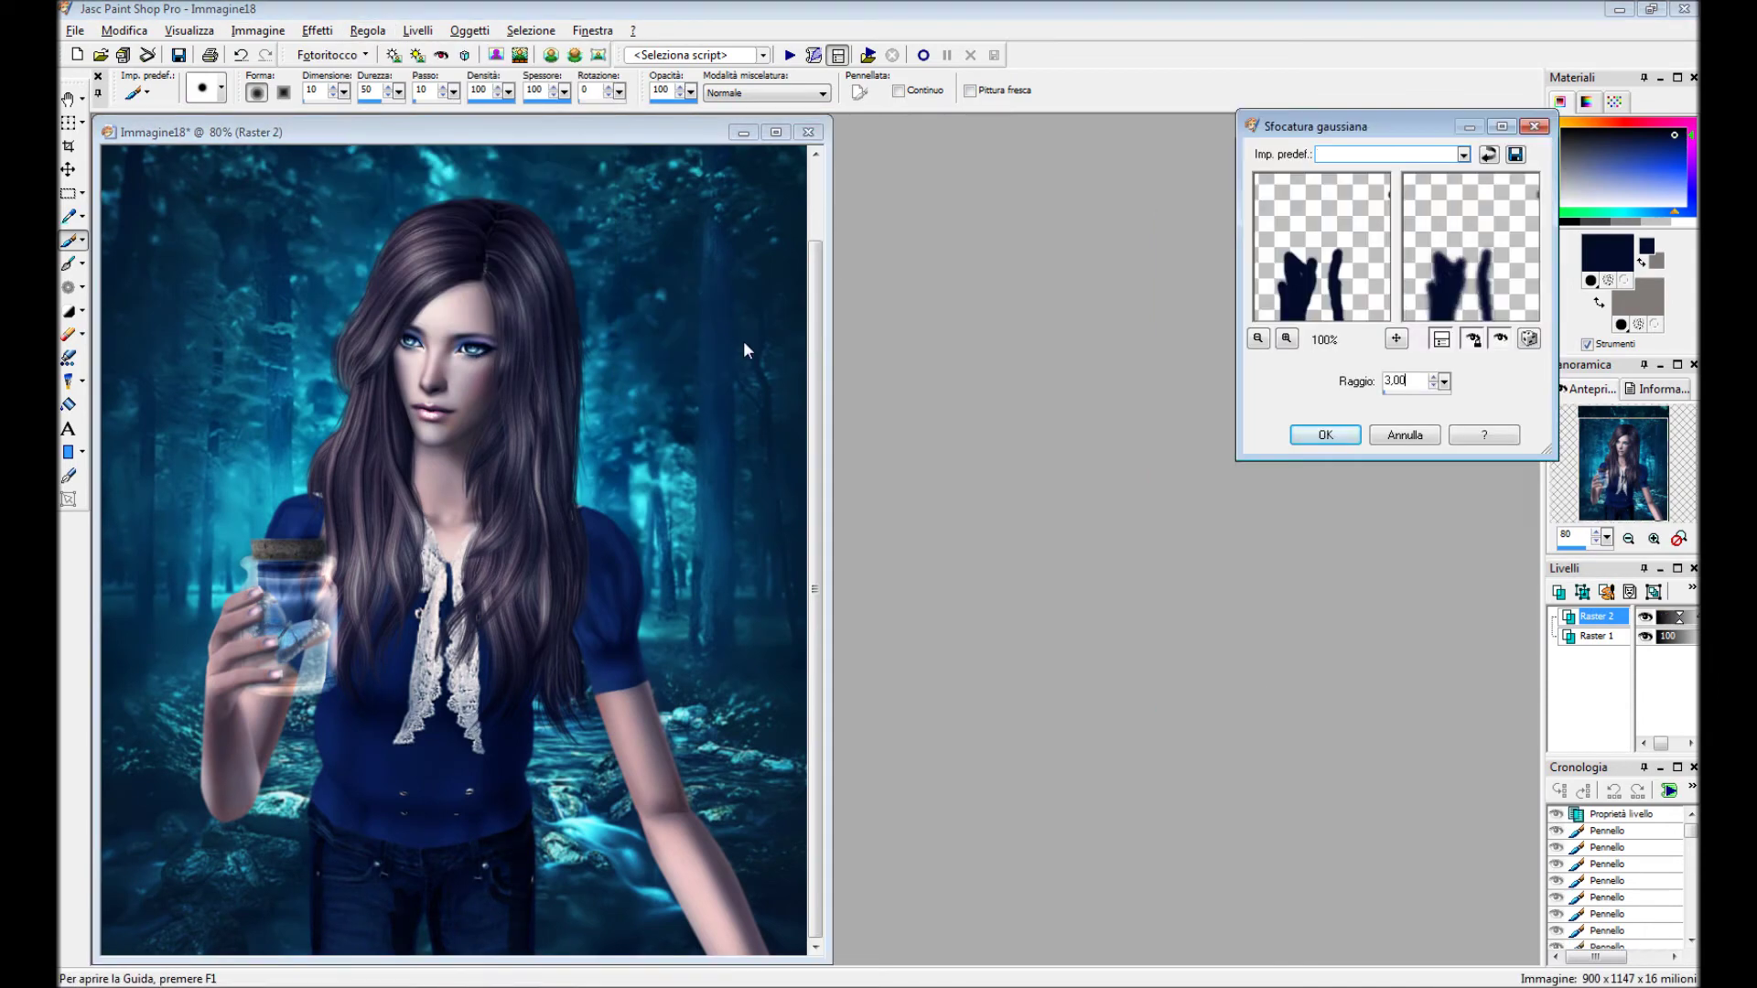
pyautogui.write('10,00')
pyautogui.click(1325, 435)
# Merge the shading layer into the portrait and save the image as Tutorial02.
pyautogui.rightClick(1594, 616)
pyautogui.click(1361, 520)
pyautogui.click(75, 30)
pyautogui.click(91, 174)
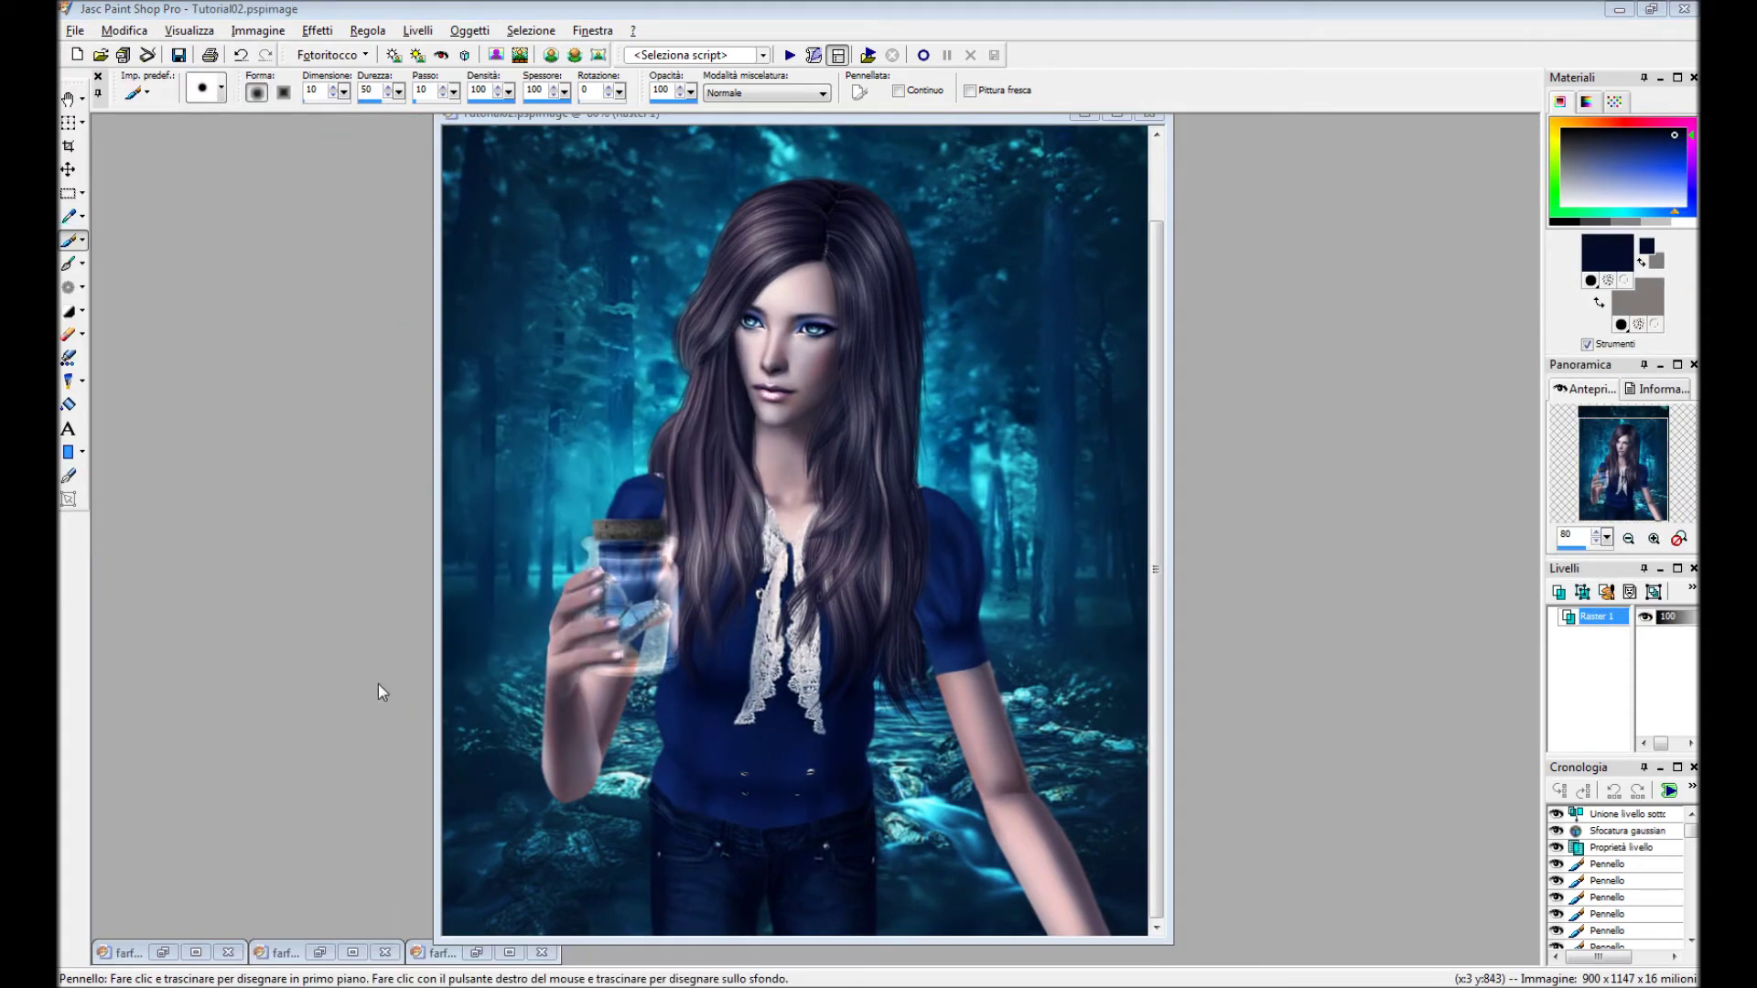
# Add a new raster layer and set up a white Paintbrush with a small round tip.
pyautogui.click(804, 644)
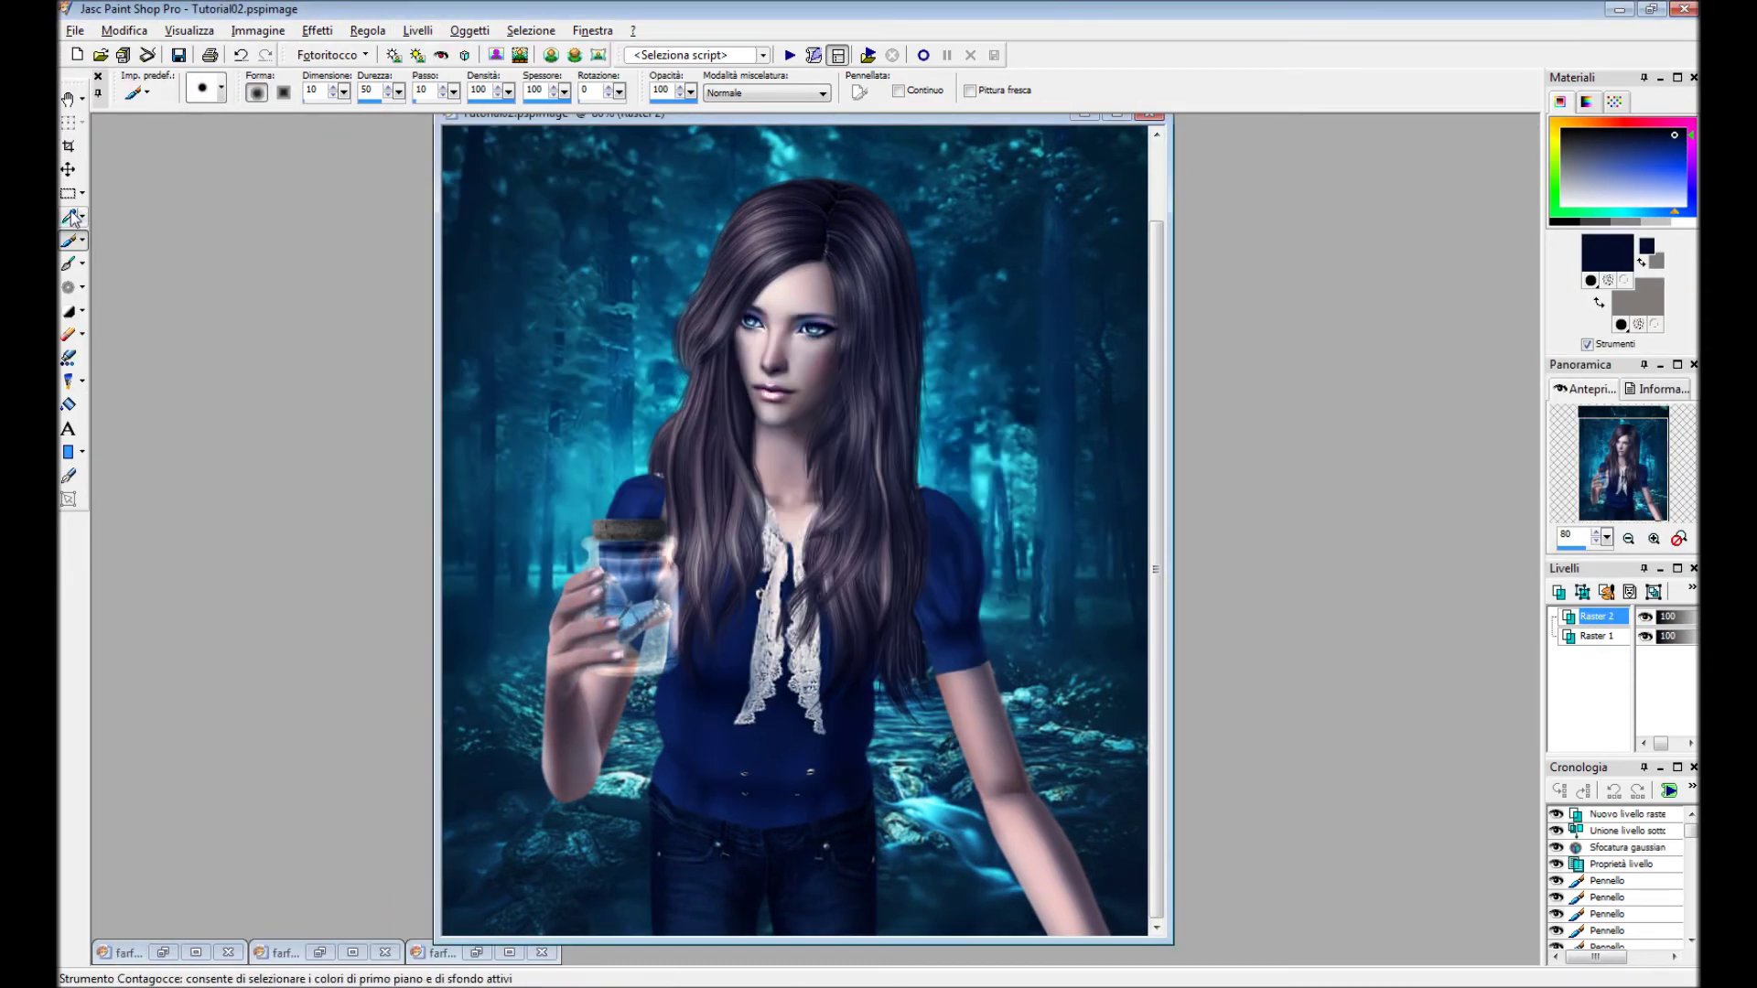
pyautogui.click(69, 216)
pyautogui.click(68, 239)
pyautogui.click(220, 89)
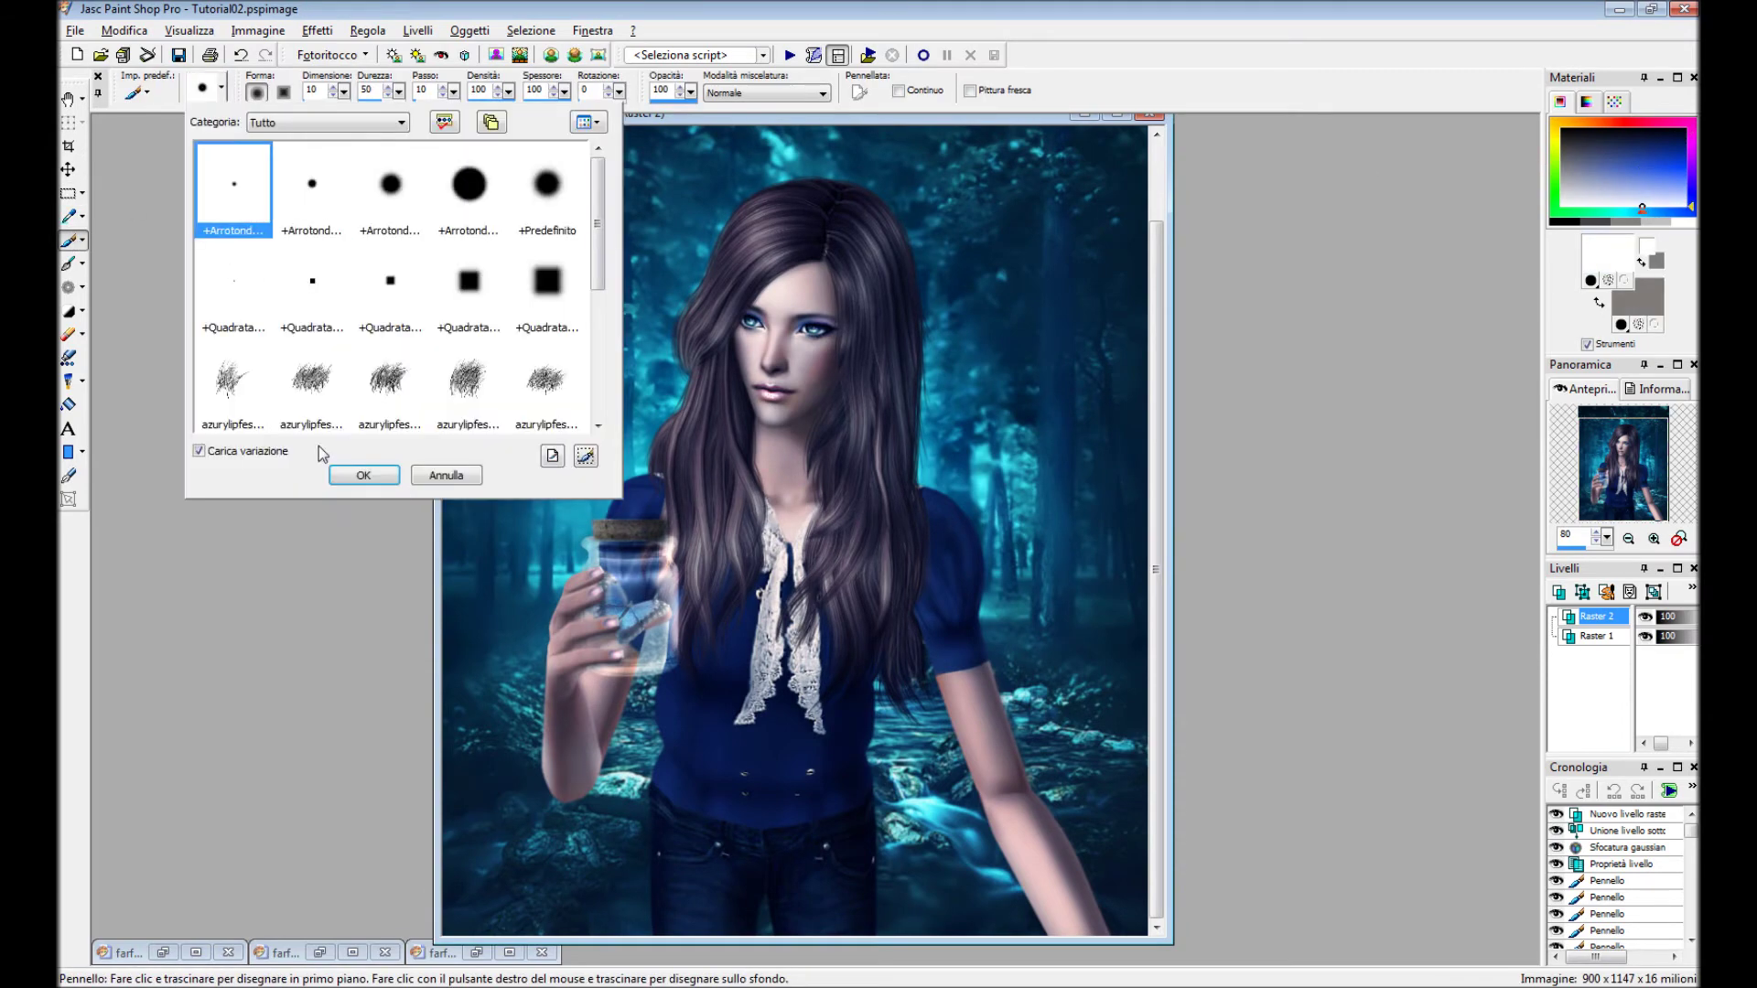
pyautogui.click(361, 470)
pyautogui.scroll(1, 728, 682)
pyautogui.scroll(1, 728, 681)
# Paint white zigzag strokes along the left and right strands of the woman's hair.
pyautogui.moveTo(728, 682)
pyautogui.mouseDown()
pyautogui.moveTo(865, 516)
pyautogui.moveTo(851, 410)
pyautogui.mouseUp()
pyautogui.moveTo(952, 513)
pyautogui.mouseDown()
pyautogui.moveTo(1031, 463)
pyautogui.moveTo(1061, 499)
pyautogui.mouseUp()
pyautogui.moveTo(958, 549)
pyautogui.mouseDown()
pyautogui.moveTo(979, 842)
pyautogui.moveTo(1009, 887)
pyautogui.mouseUp()
pyautogui.scroll(1, 1009, 887)
pyautogui.moveTo(874, 526)
pyautogui.mouseDown()
pyautogui.moveTo(874, 728)
pyautogui.moveTo(920, 463)
pyautogui.mouseUp()
pyautogui.moveTo(723, 503)
pyautogui.mouseDown()
pyautogui.moveTo(714, 732)
pyautogui.moveTo(755, 455)
pyautogui.moveTo(773, 828)
pyautogui.moveTo(869, 416)
pyautogui.moveTo(815, 620)
pyautogui.moveTo(892, 751)
pyautogui.moveTo(942, 559)
pyautogui.mouseUp()
pyautogui.scroll(-1, 838, 852)
pyautogui.moveTo(567, 609); pyautogui.dragTo(586, 746)
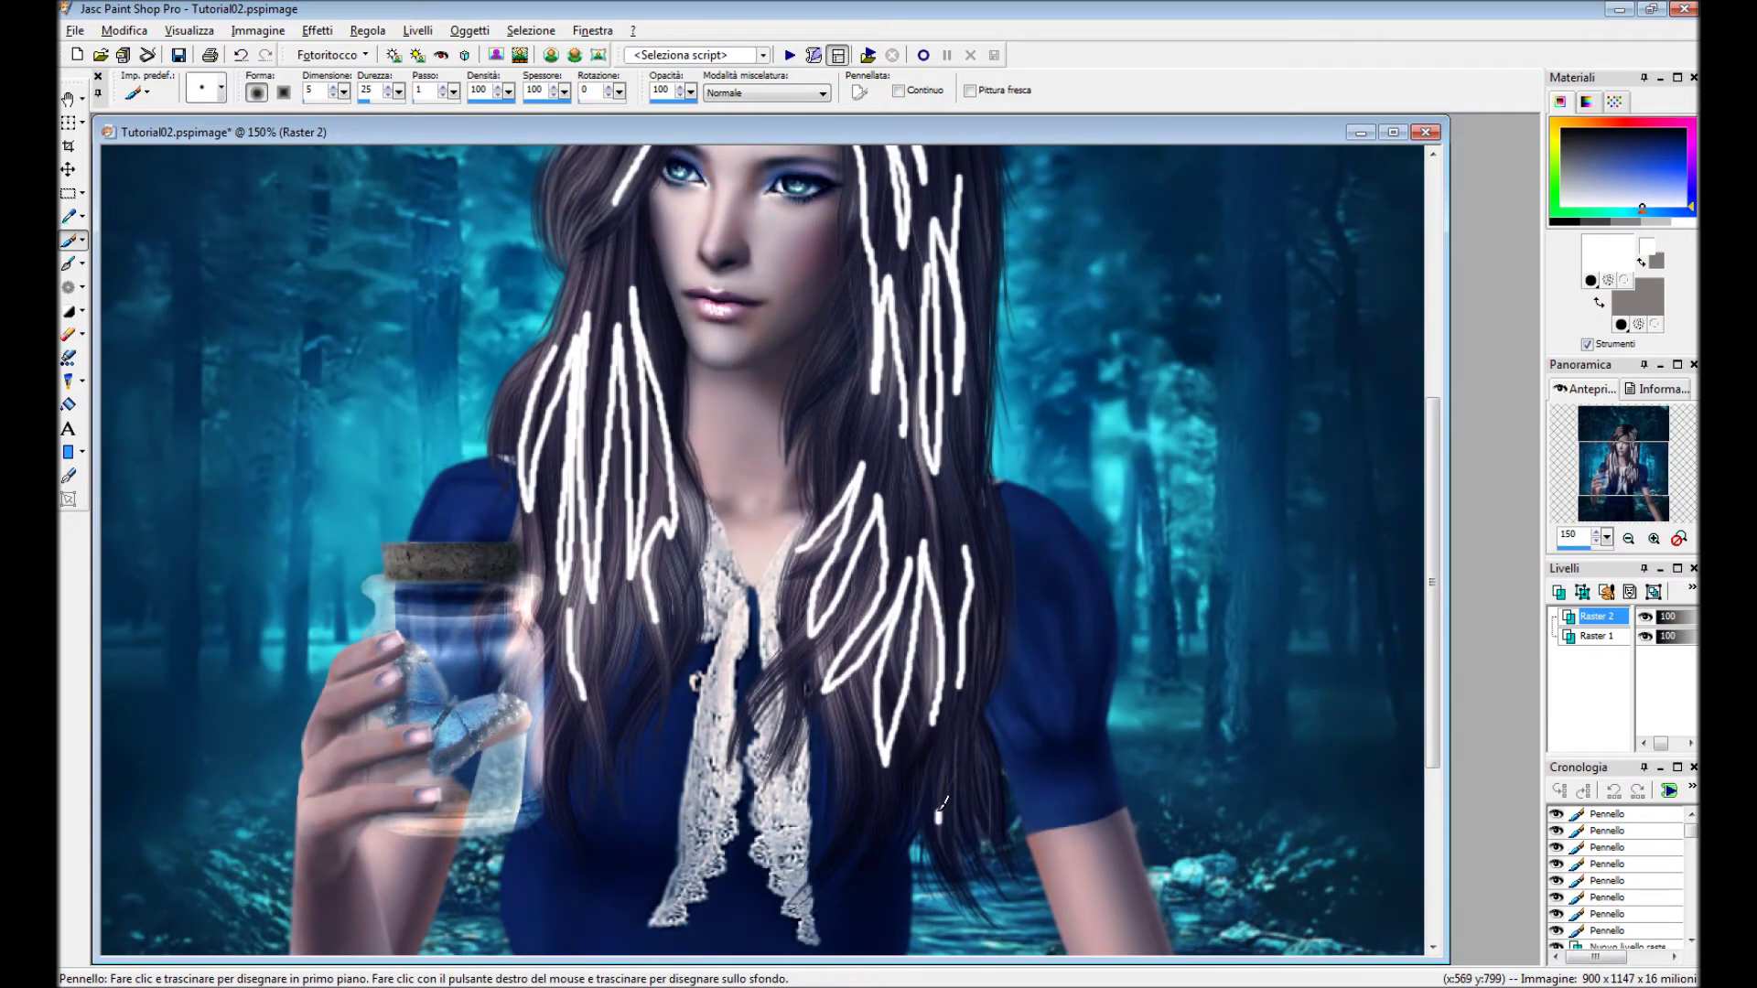
pyautogui.scroll(-1, 723, 361)
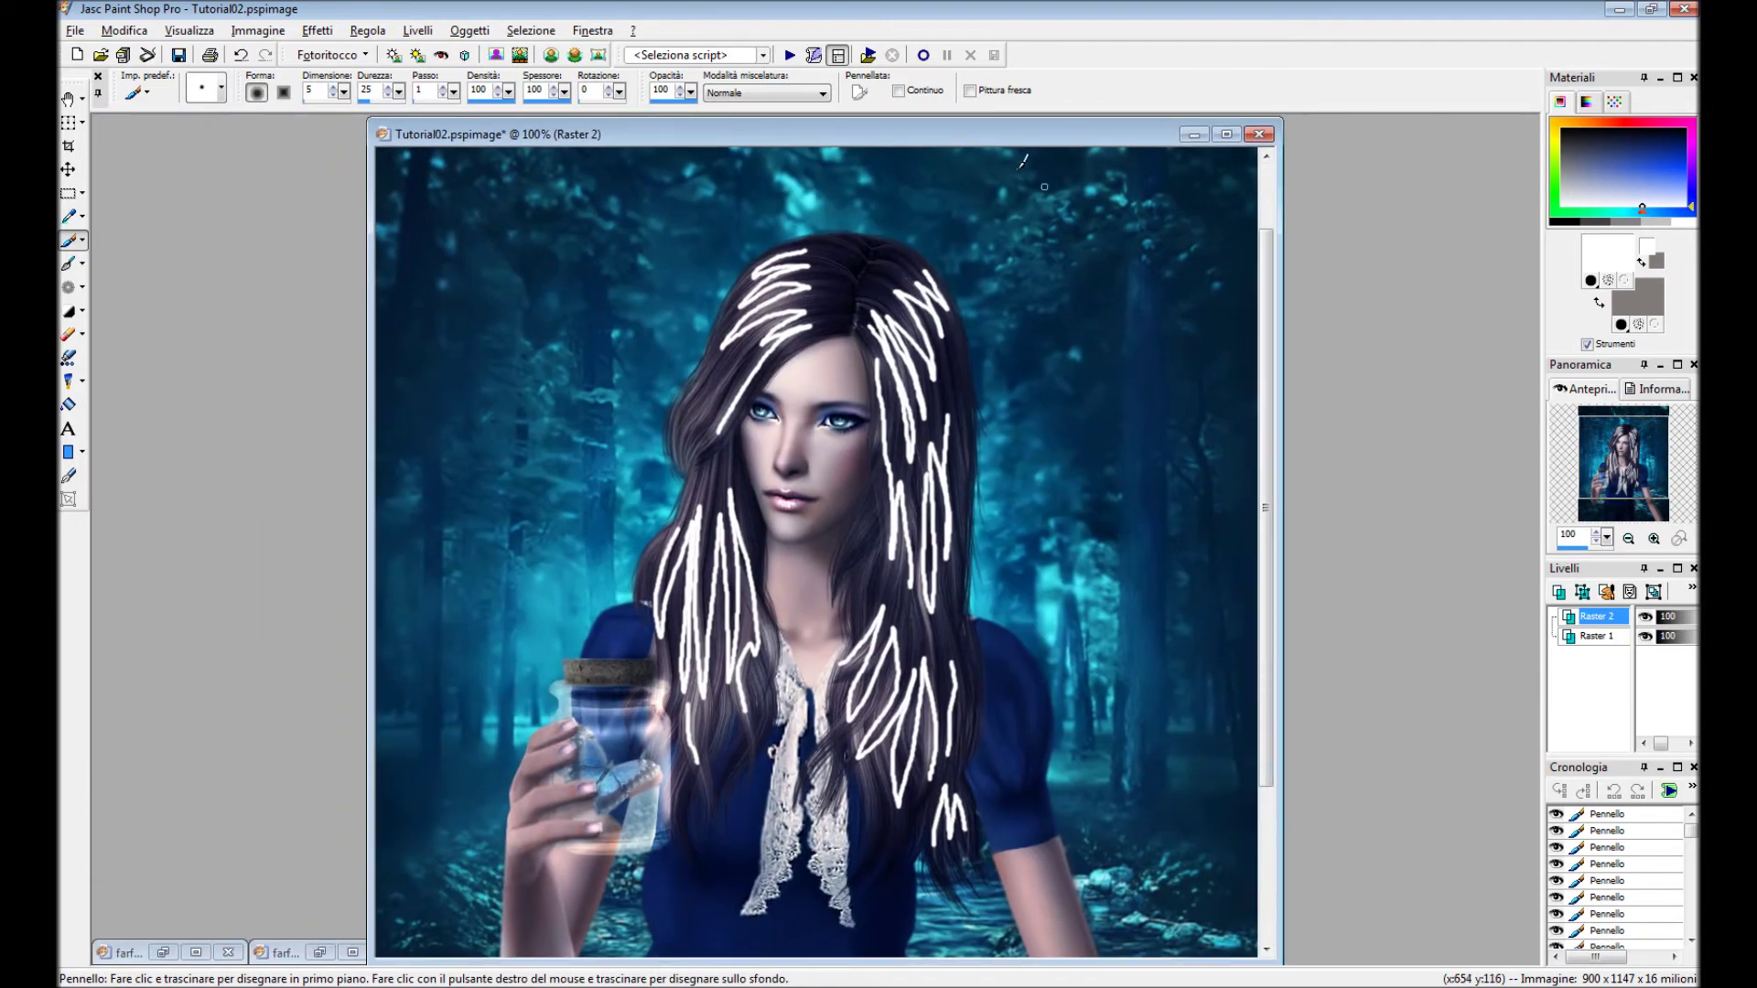
pyautogui.doubleClick(1597, 616)
# Set the strokes layer to Indebolisci (Dodge) blending and blur it with Gaussian radius 8.
pyautogui.click(1336, 538)
pyautogui.click(1318, 773)
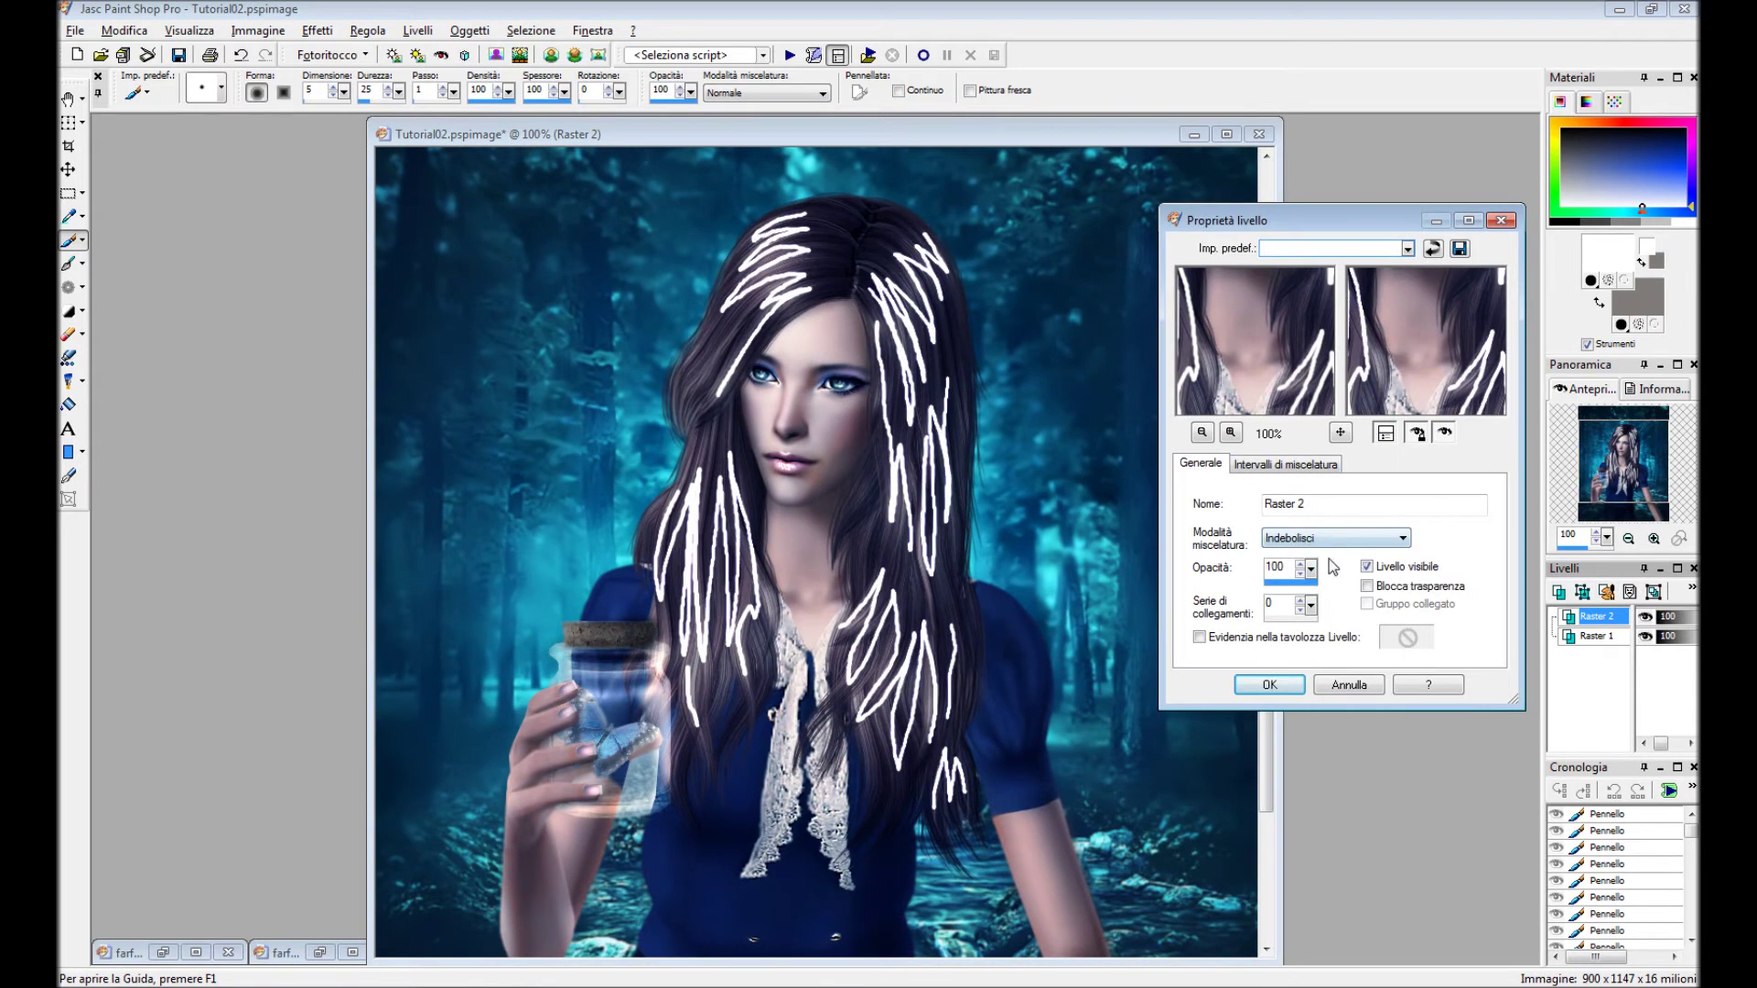
pyautogui.click(1311, 569)
pyautogui.click(1270, 685)
pyautogui.click(367, 30)
pyautogui.click(773, 340)
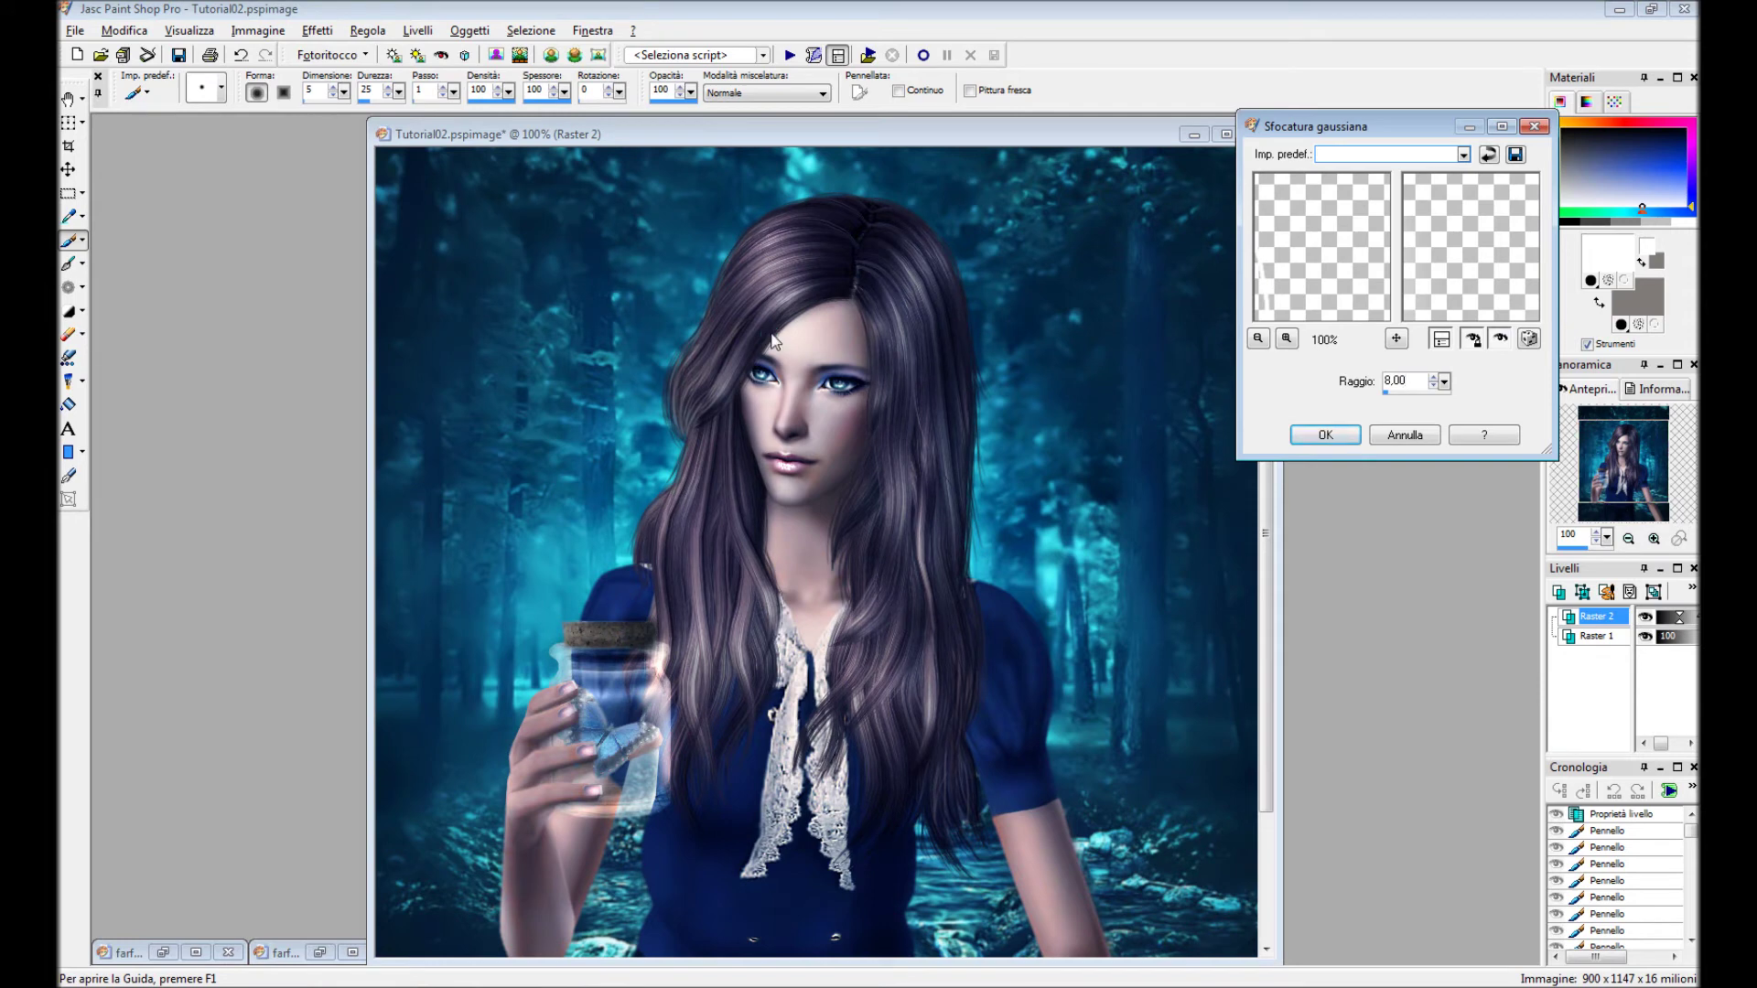
pyautogui.click(1309, 437)
# Lower the highlight layer's opacity, merge it down, and copy the farfalle3 butterflies.
pyautogui.click(1684, 626)
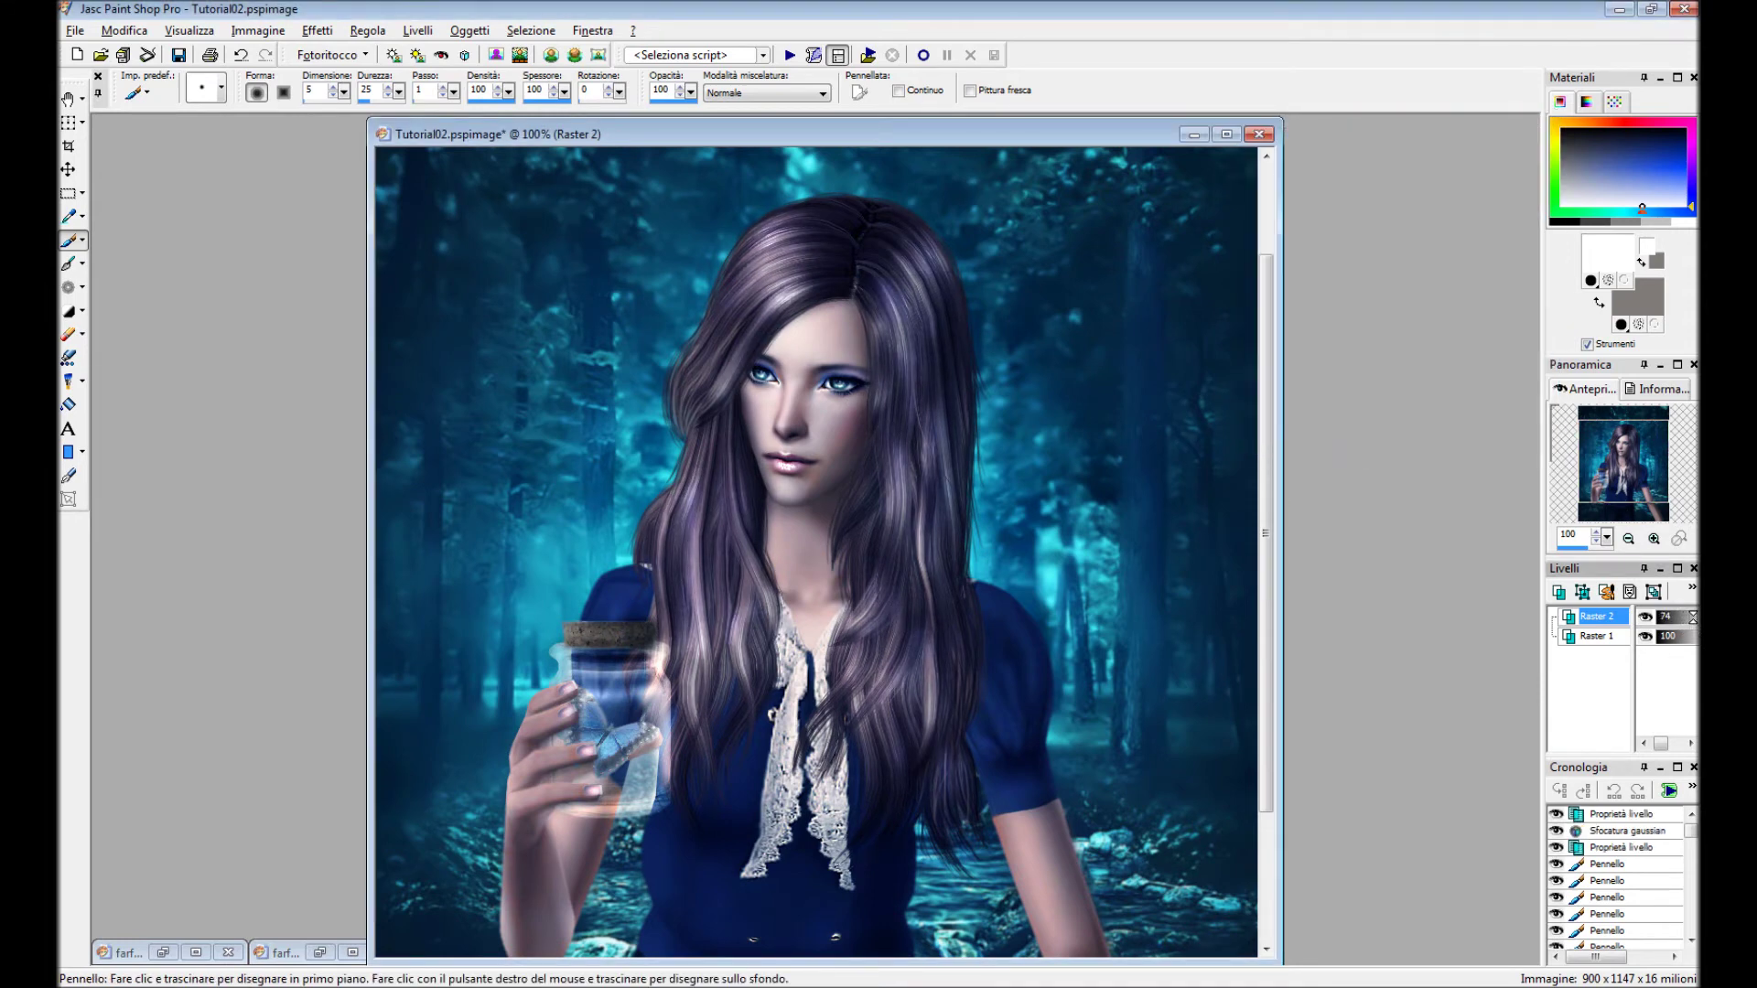
pyautogui.rightClick(1597, 622)
pyautogui.click(1336, 498)
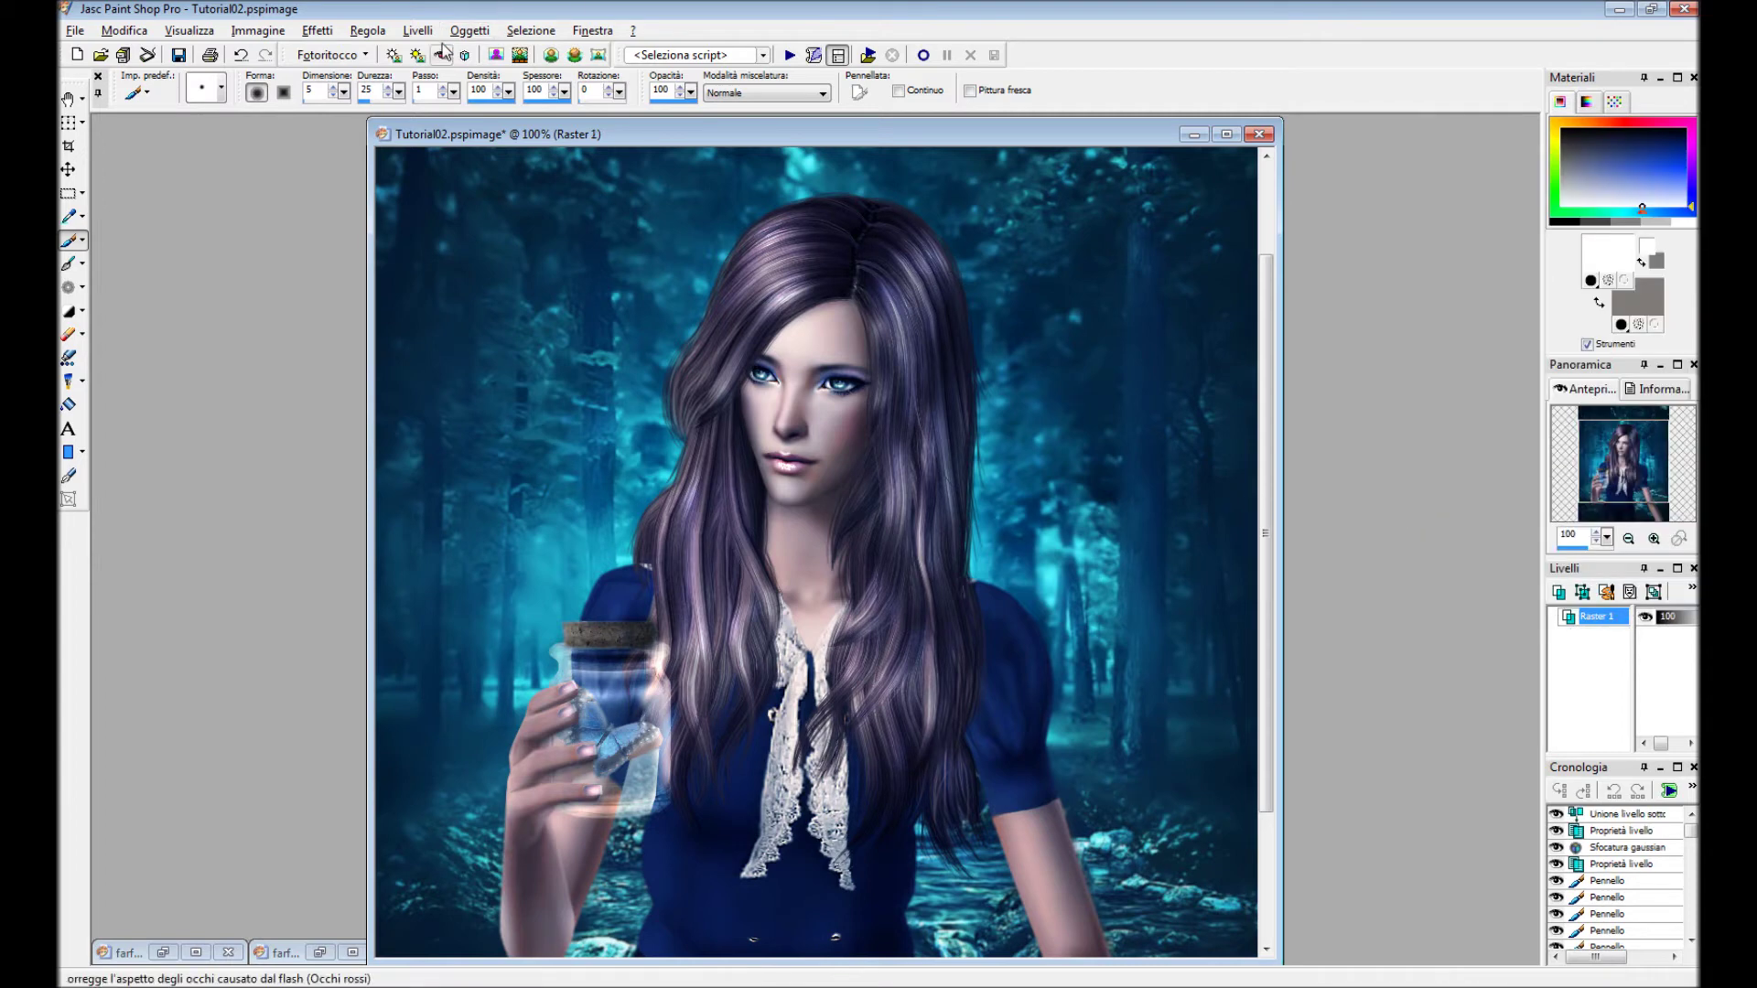
pyautogui.click(161, 959)
pyautogui.hotkey('ctrl', 'c')
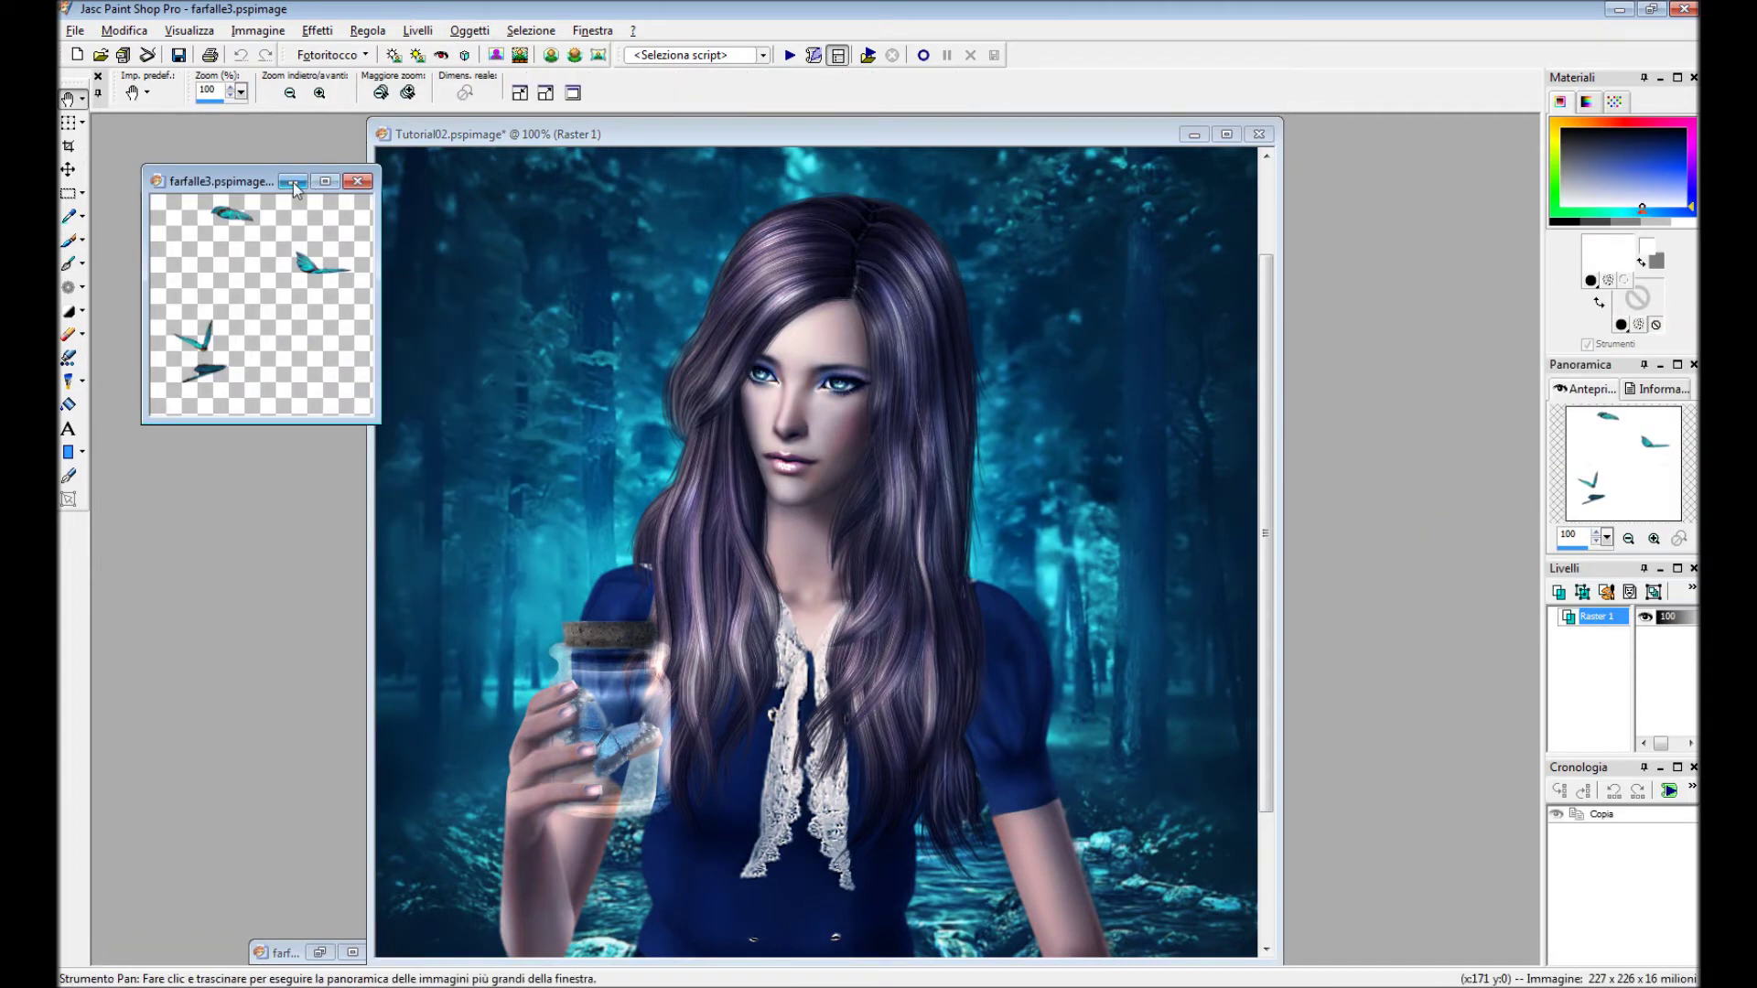
# Paste the farfalle3 and farfalle1 butterflies as new layers and move them up and right.
pyautogui.rightClick(538, 365)
pyautogui.click(930, 470)
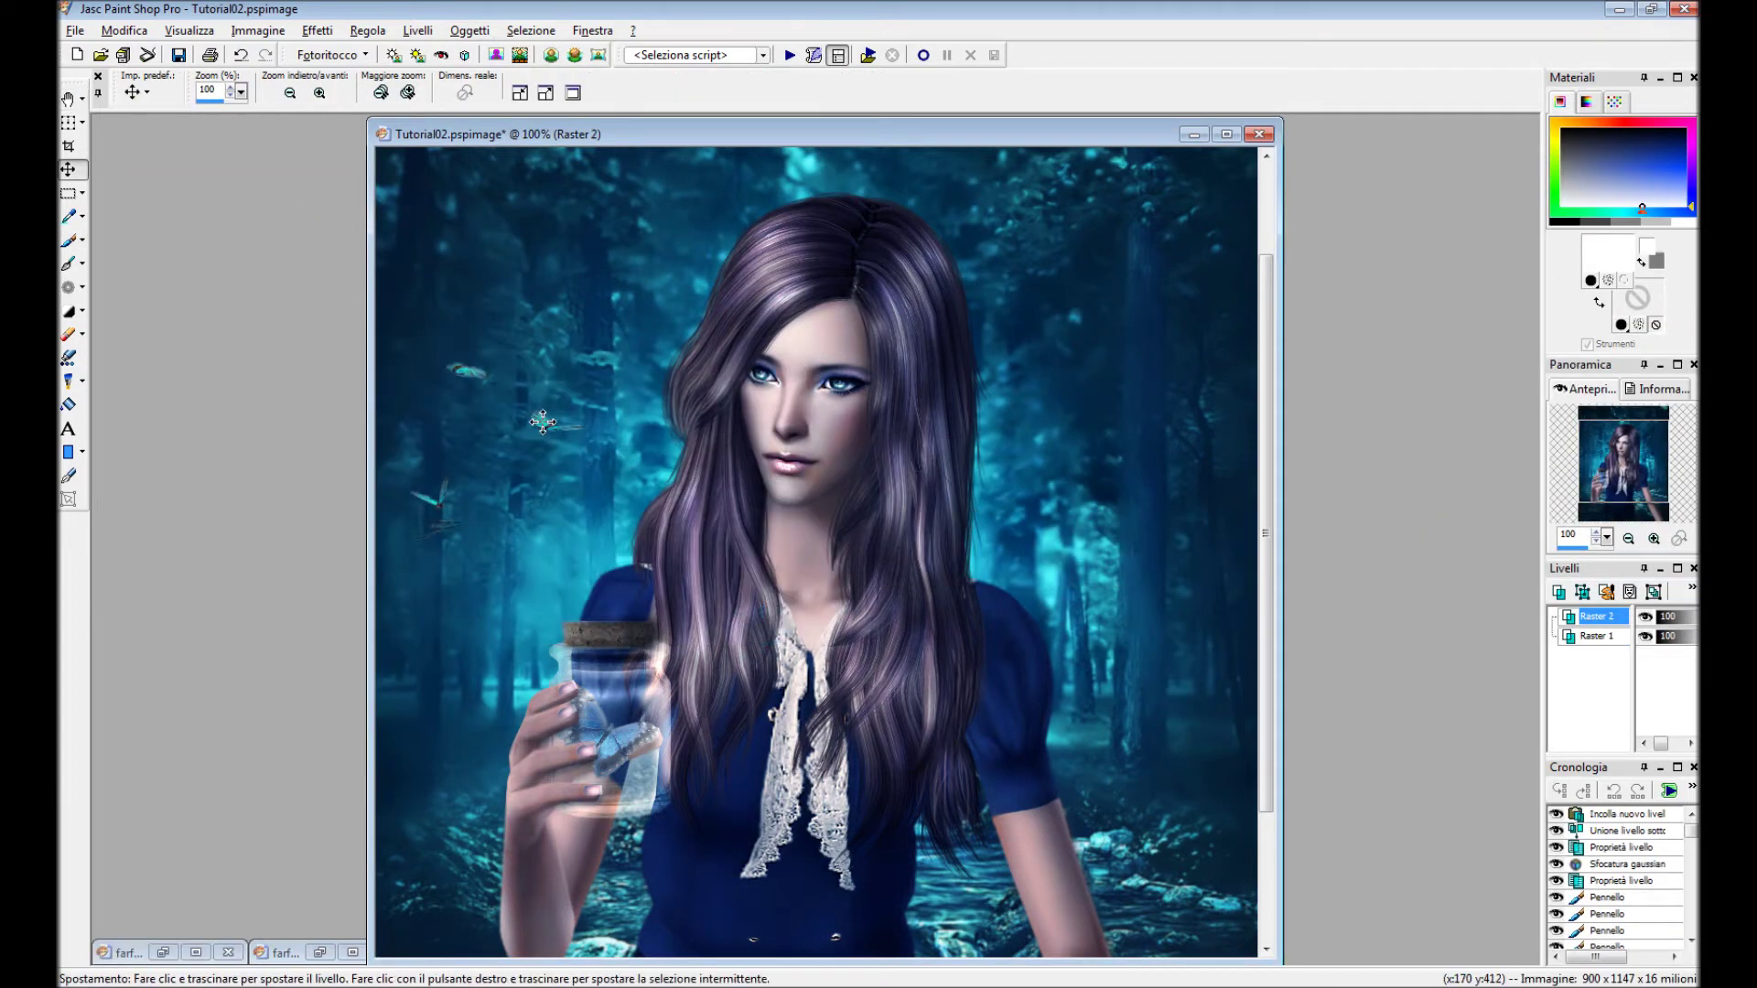
pyautogui.doubleClick(274, 952)
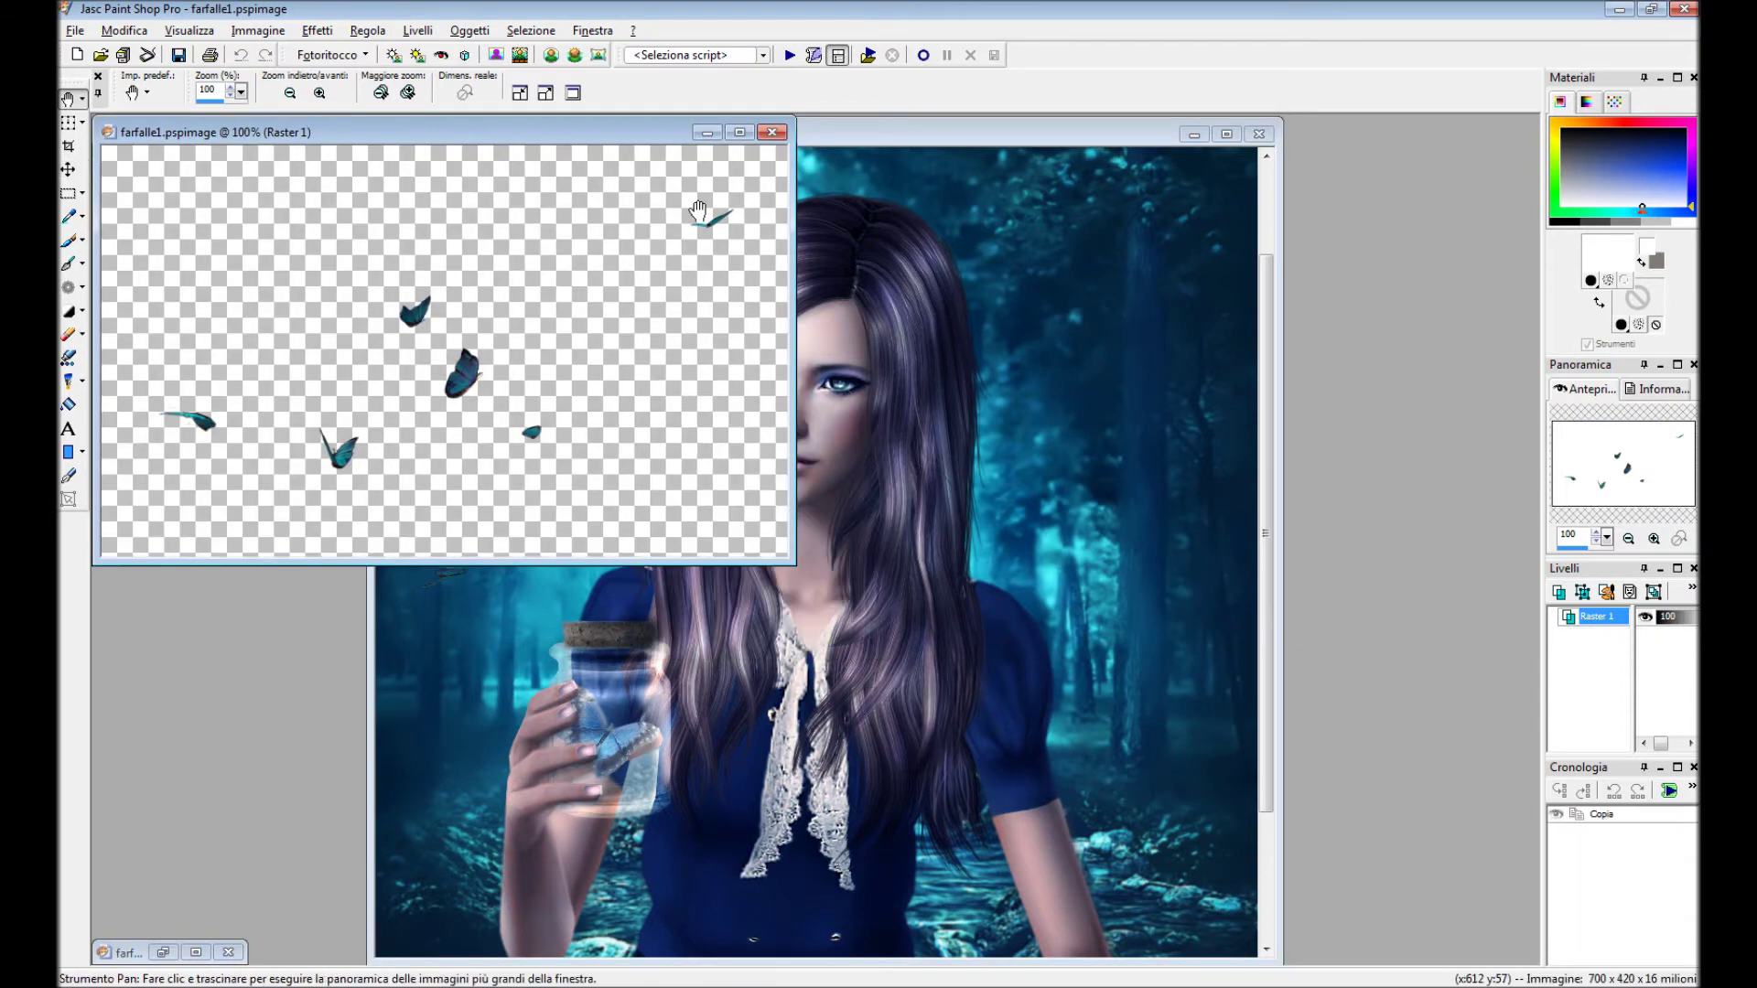
pyautogui.click(707, 133)
pyautogui.rightClick(1090, 326)
pyautogui.click(1364, 443)
pyautogui.moveTo(865, 596)
pyautogui.mouseDown()
pyautogui.moveTo(1117, 376)
pyautogui.moveTo(1157, 372)
pyautogui.mouseUp()
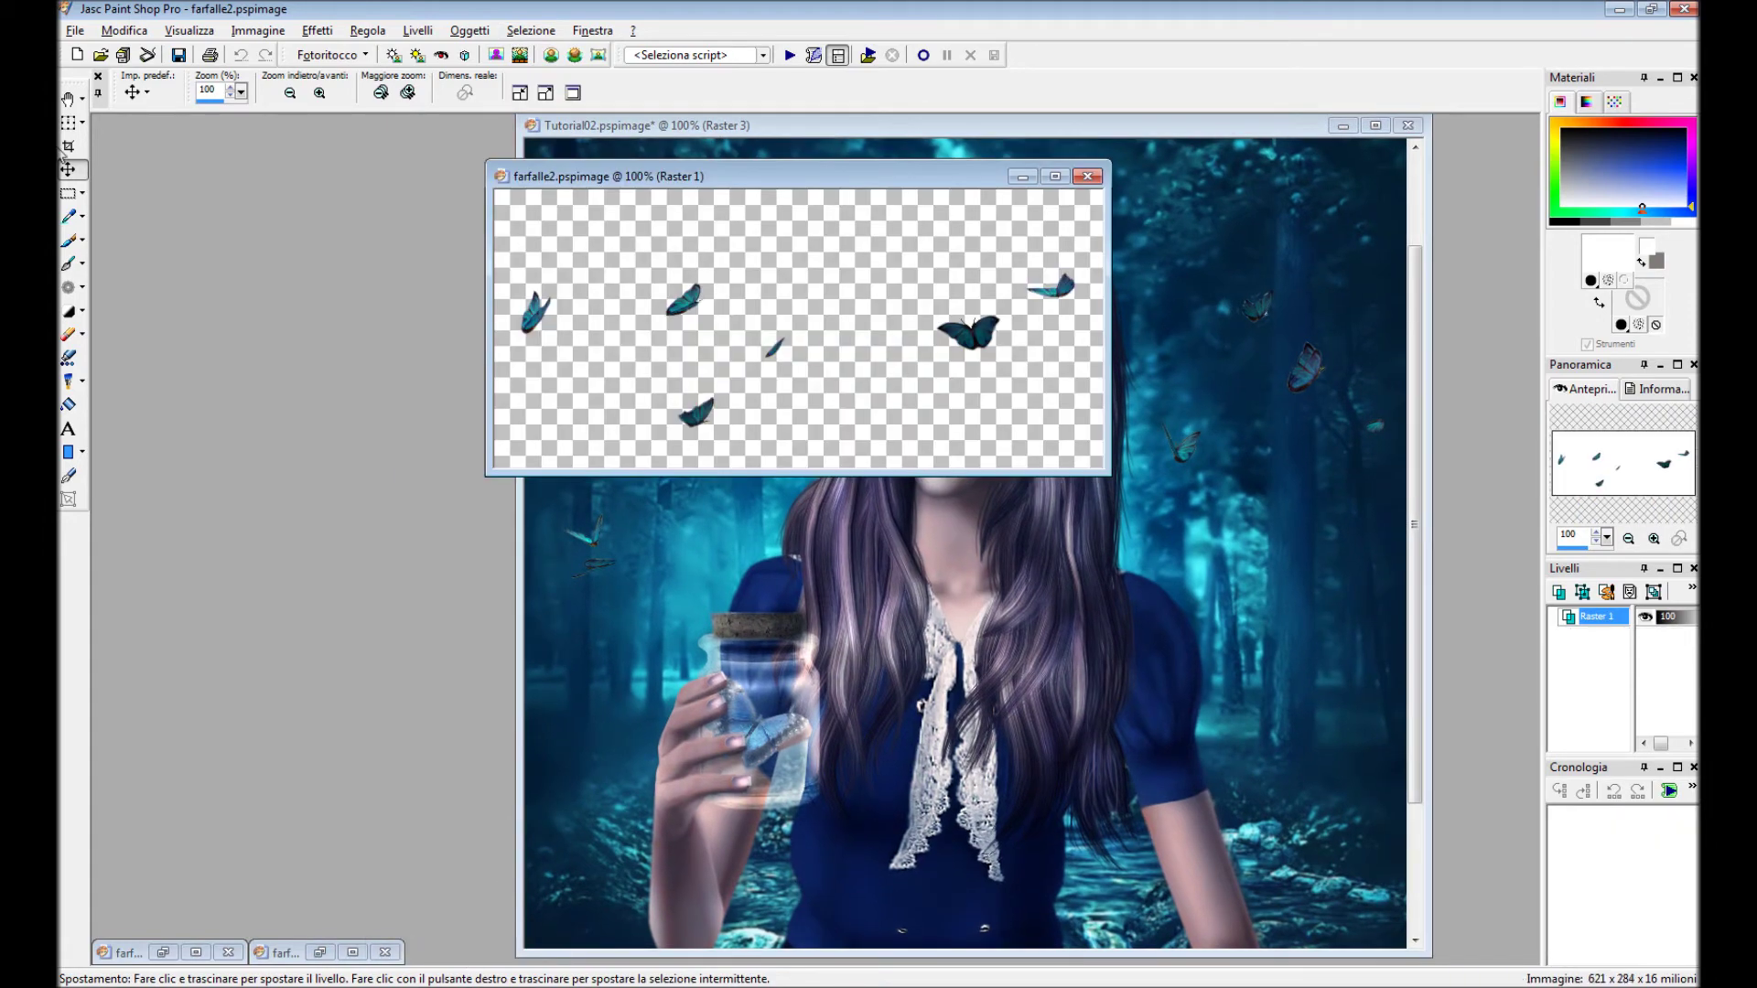
# Paste the farfalle2 butterflies as a new layer and move them down and right.
pyautogui.rightClick(925, 331)
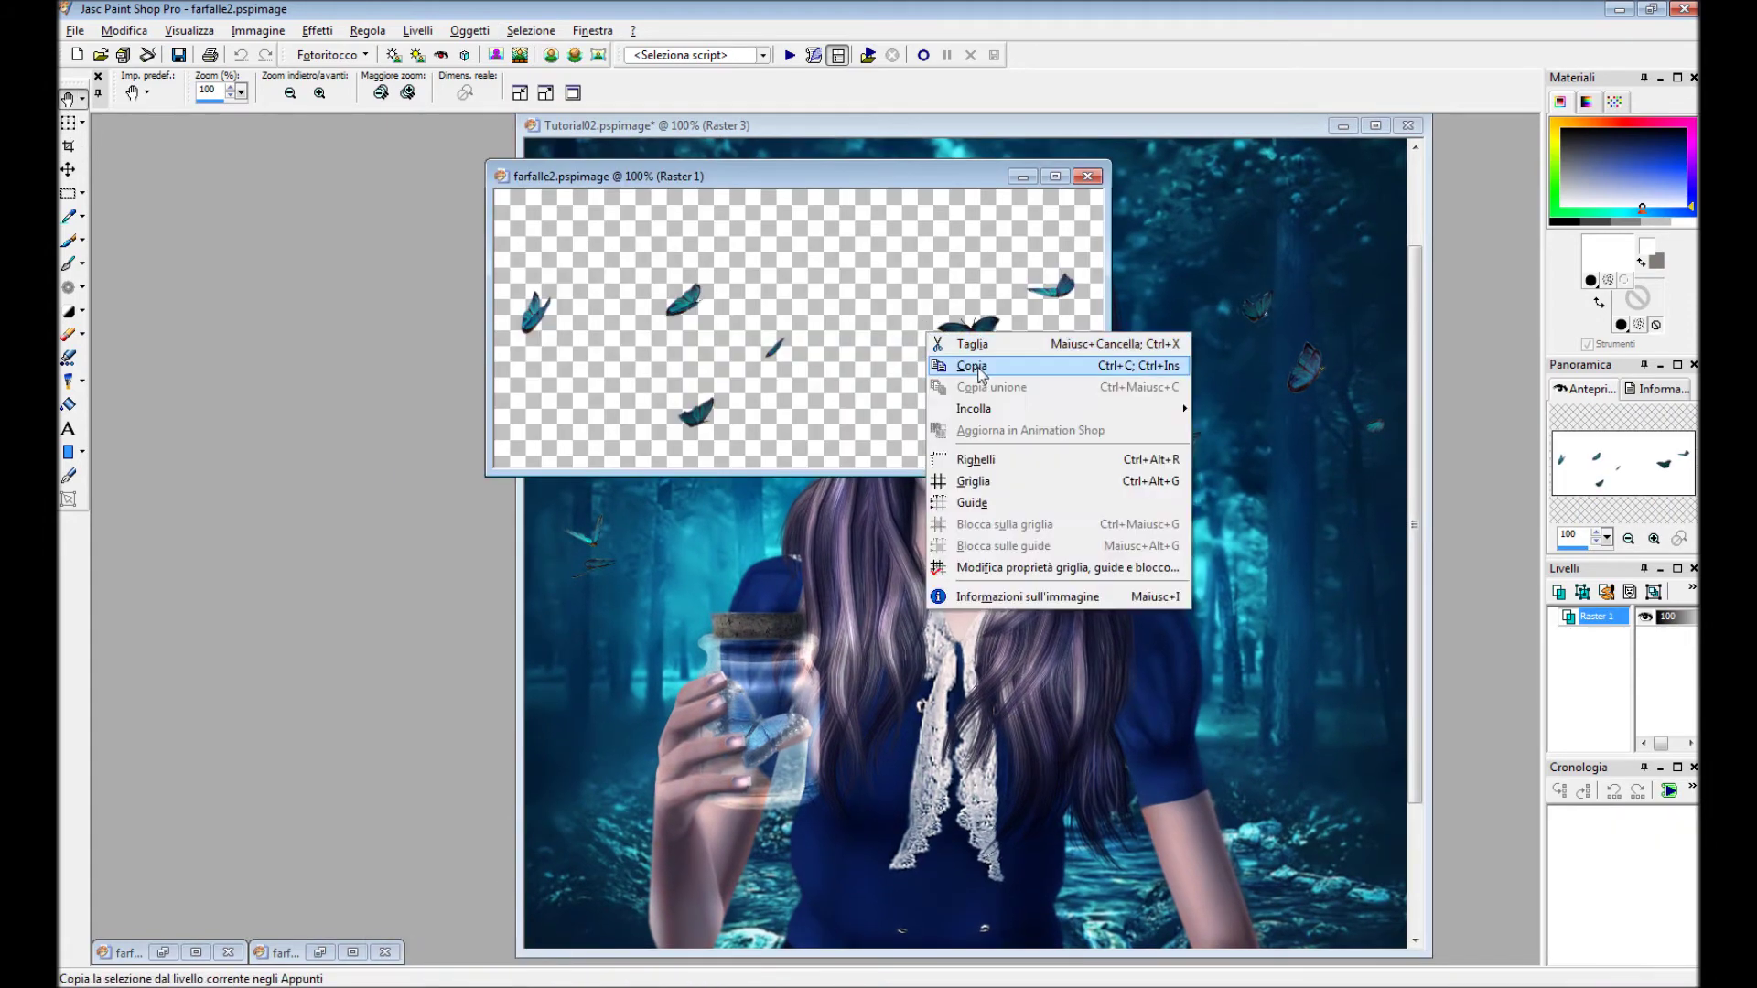
pyautogui.click(952, 357)
pyautogui.click(1022, 176)
pyautogui.rightClick(701, 229)
pyautogui.click(1053, 322)
pyautogui.moveTo(1045, 409); pyautogui.dragTo(1282, 695)
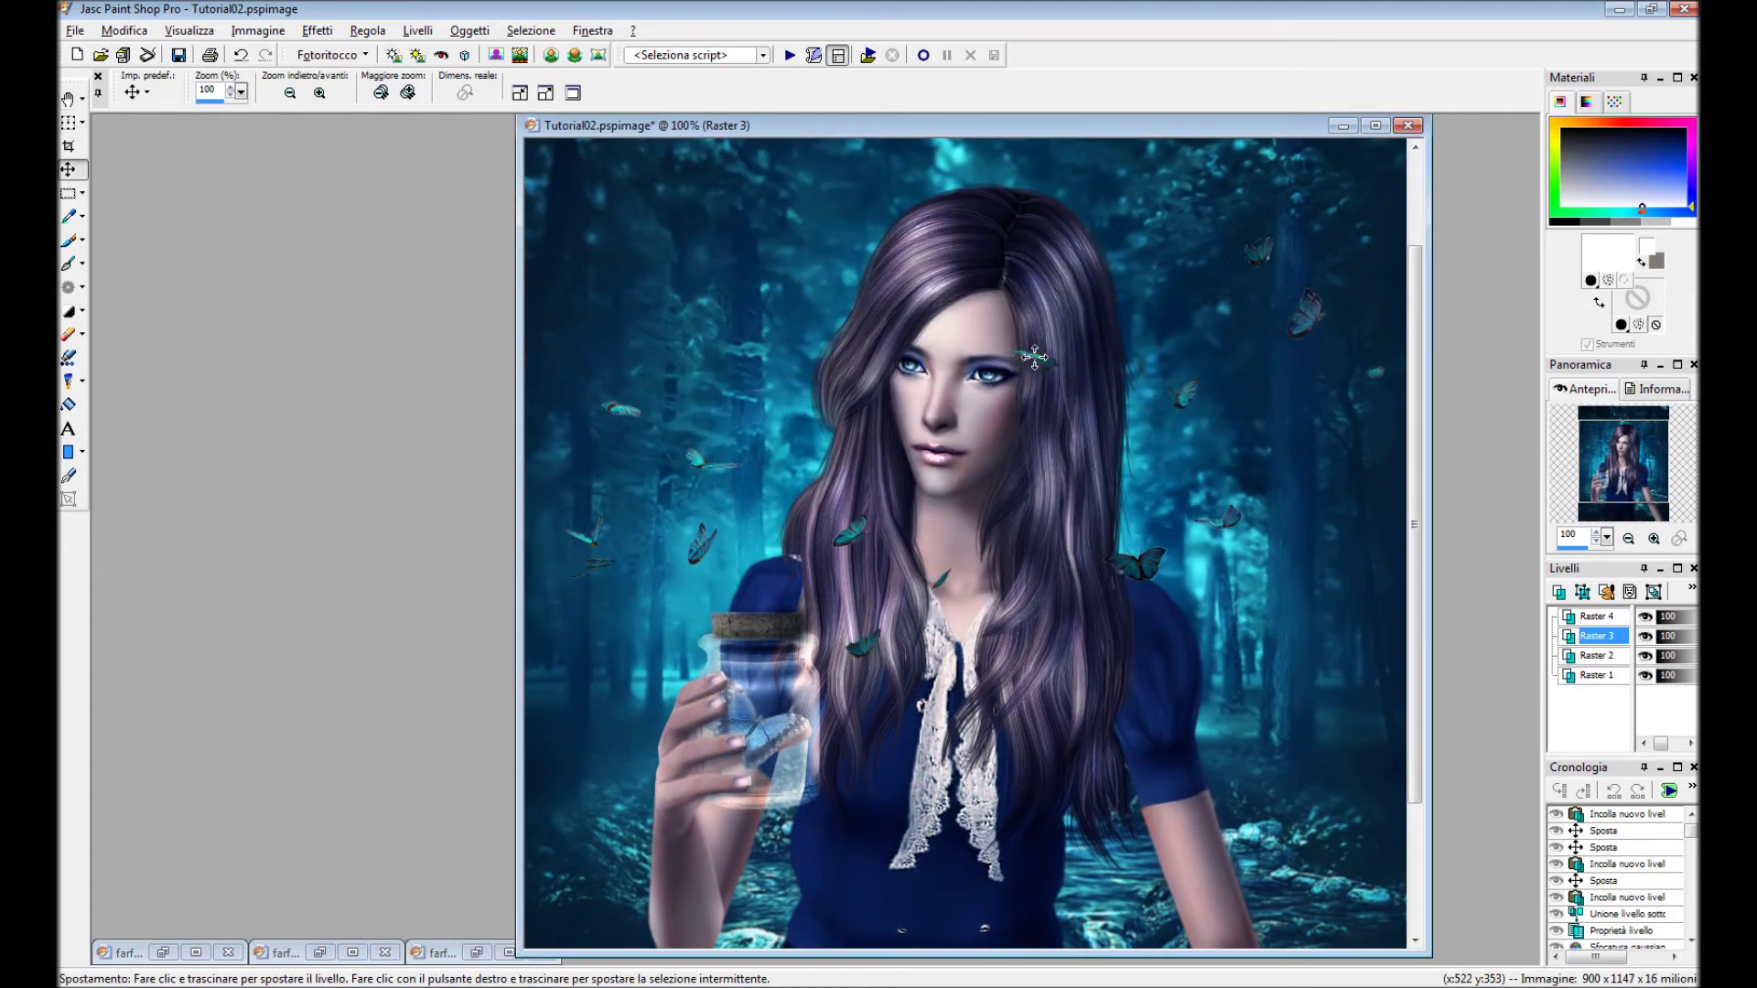
# Paste another butterfly layer and position it around the scene.
pyautogui.press('a')
pyautogui.rightClick(681, 327)
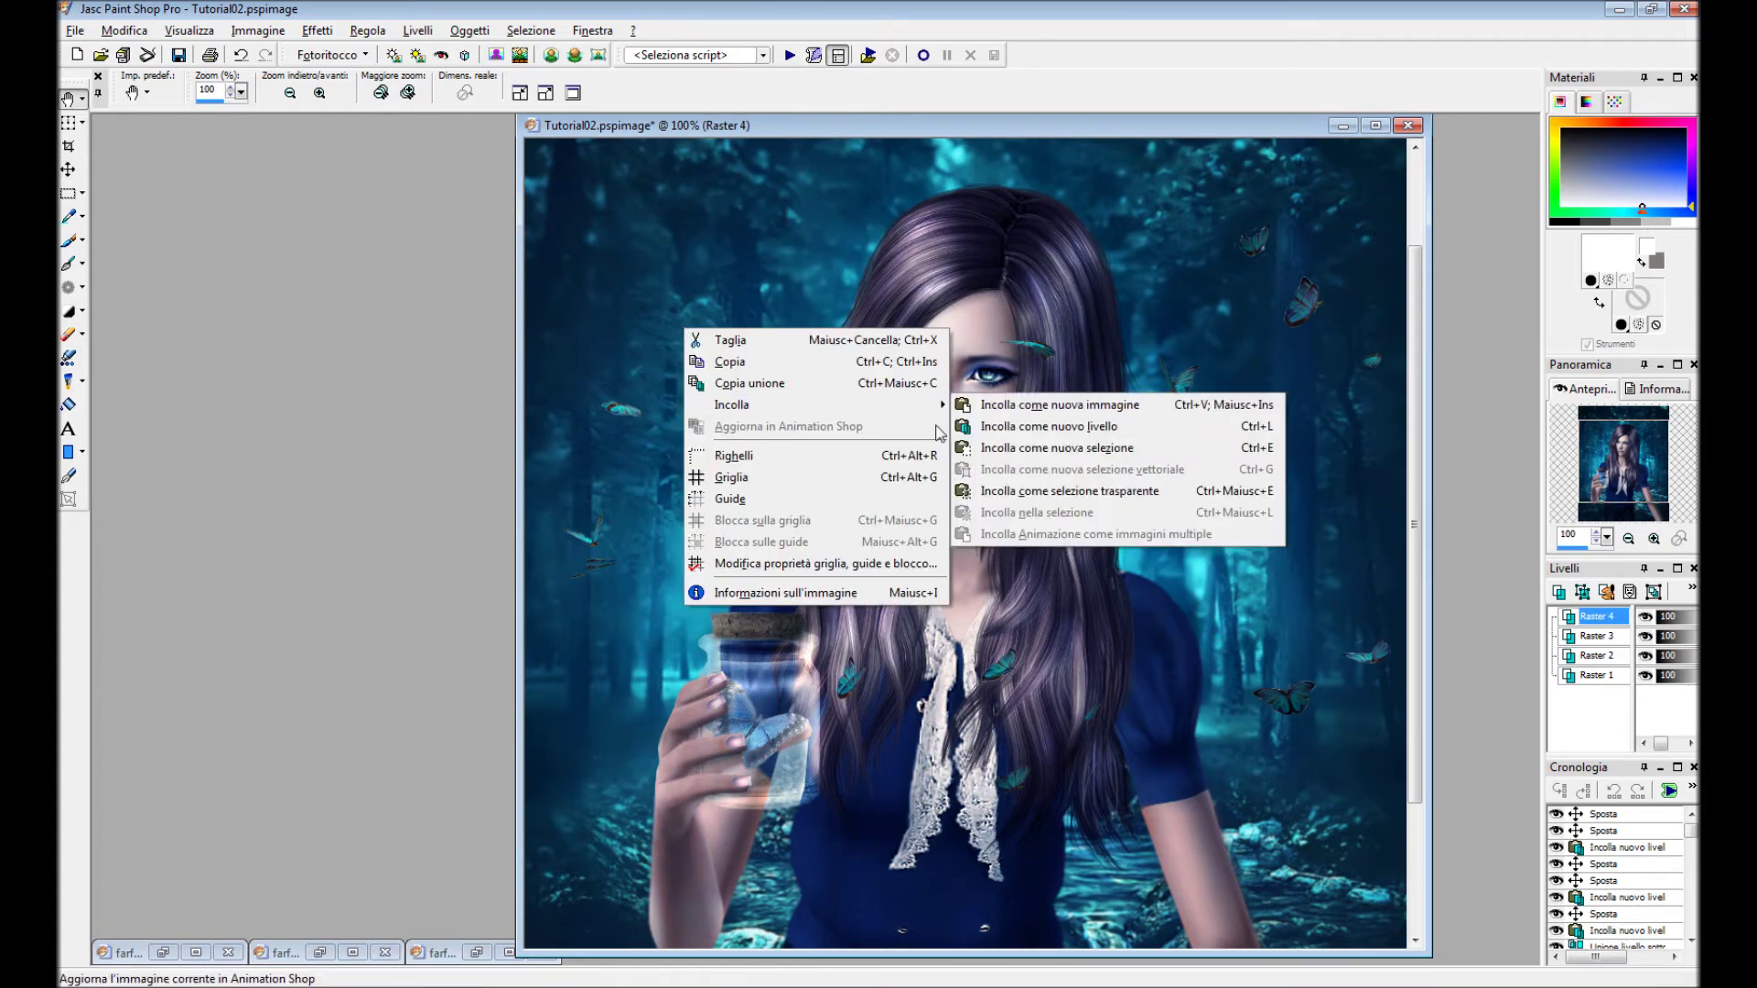
pyautogui.click(1007, 399)
pyautogui.press('m')
pyautogui.moveTo(1351, 896); pyautogui.dragTo(1247, 544)
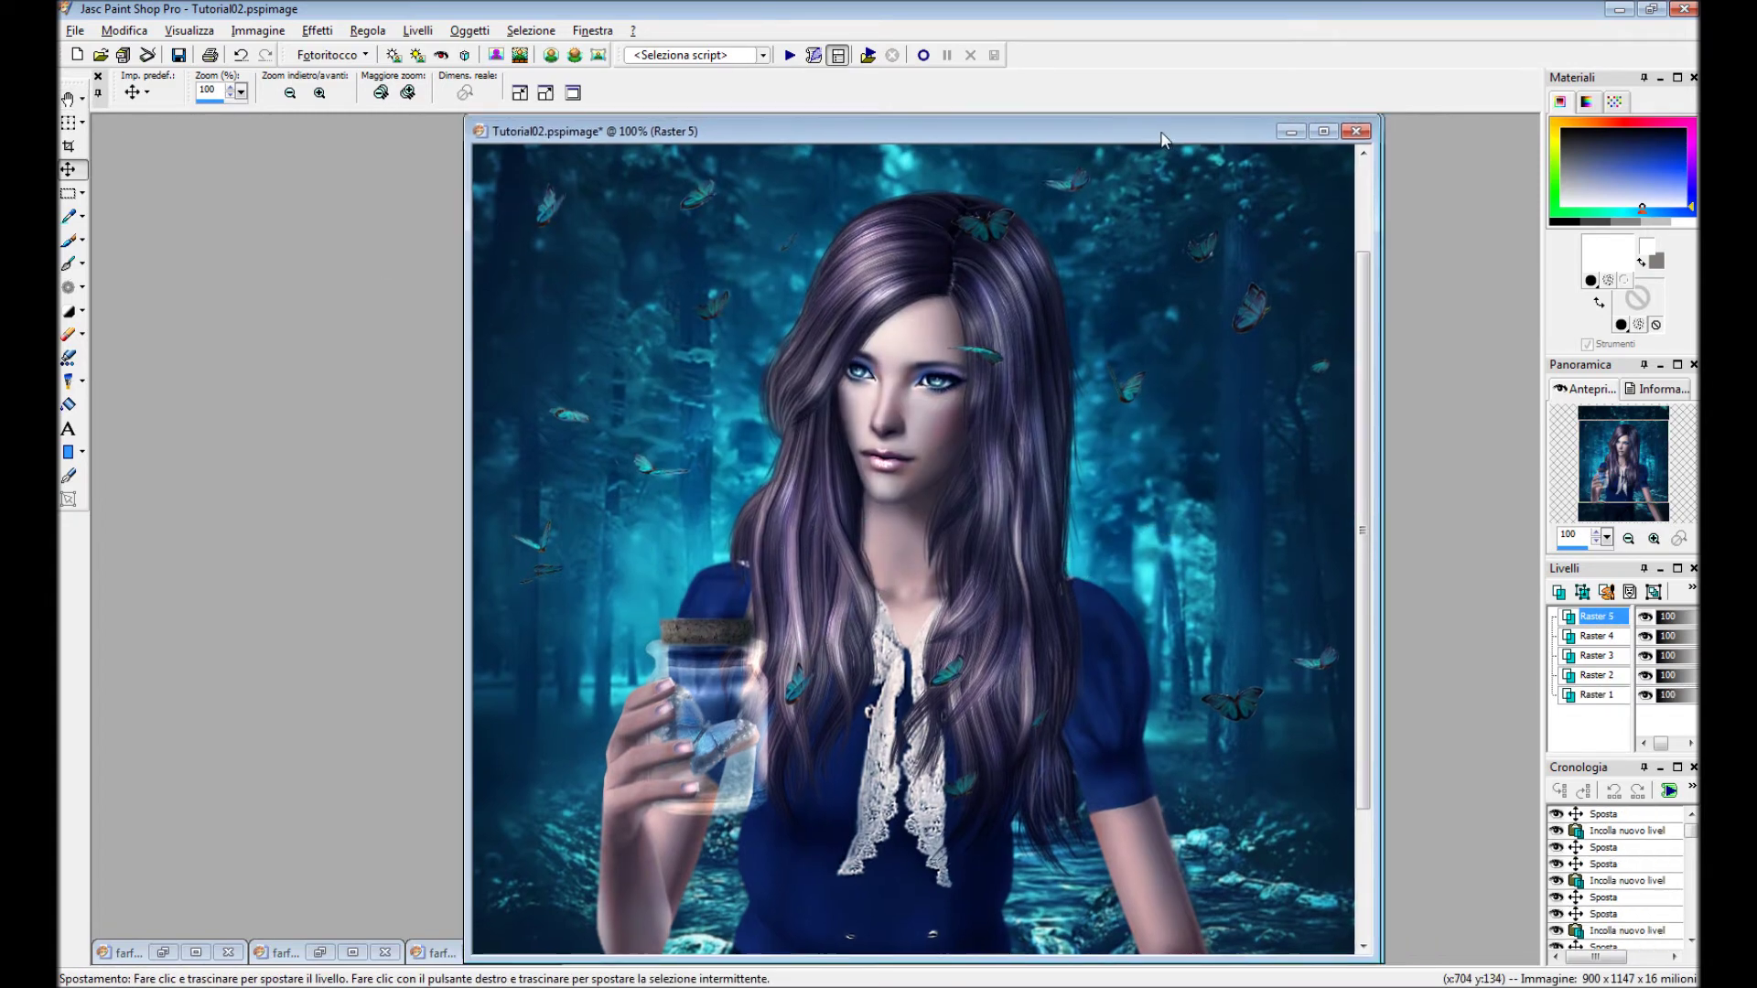
pyautogui.moveTo(915, 125); pyautogui.dragTo(833, 127)
# Set the first butterfly layer's blend mode to Sovrapposizione (Overlay).
pyautogui.click(1597, 676)
pyautogui.doubleClick(1597, 676)
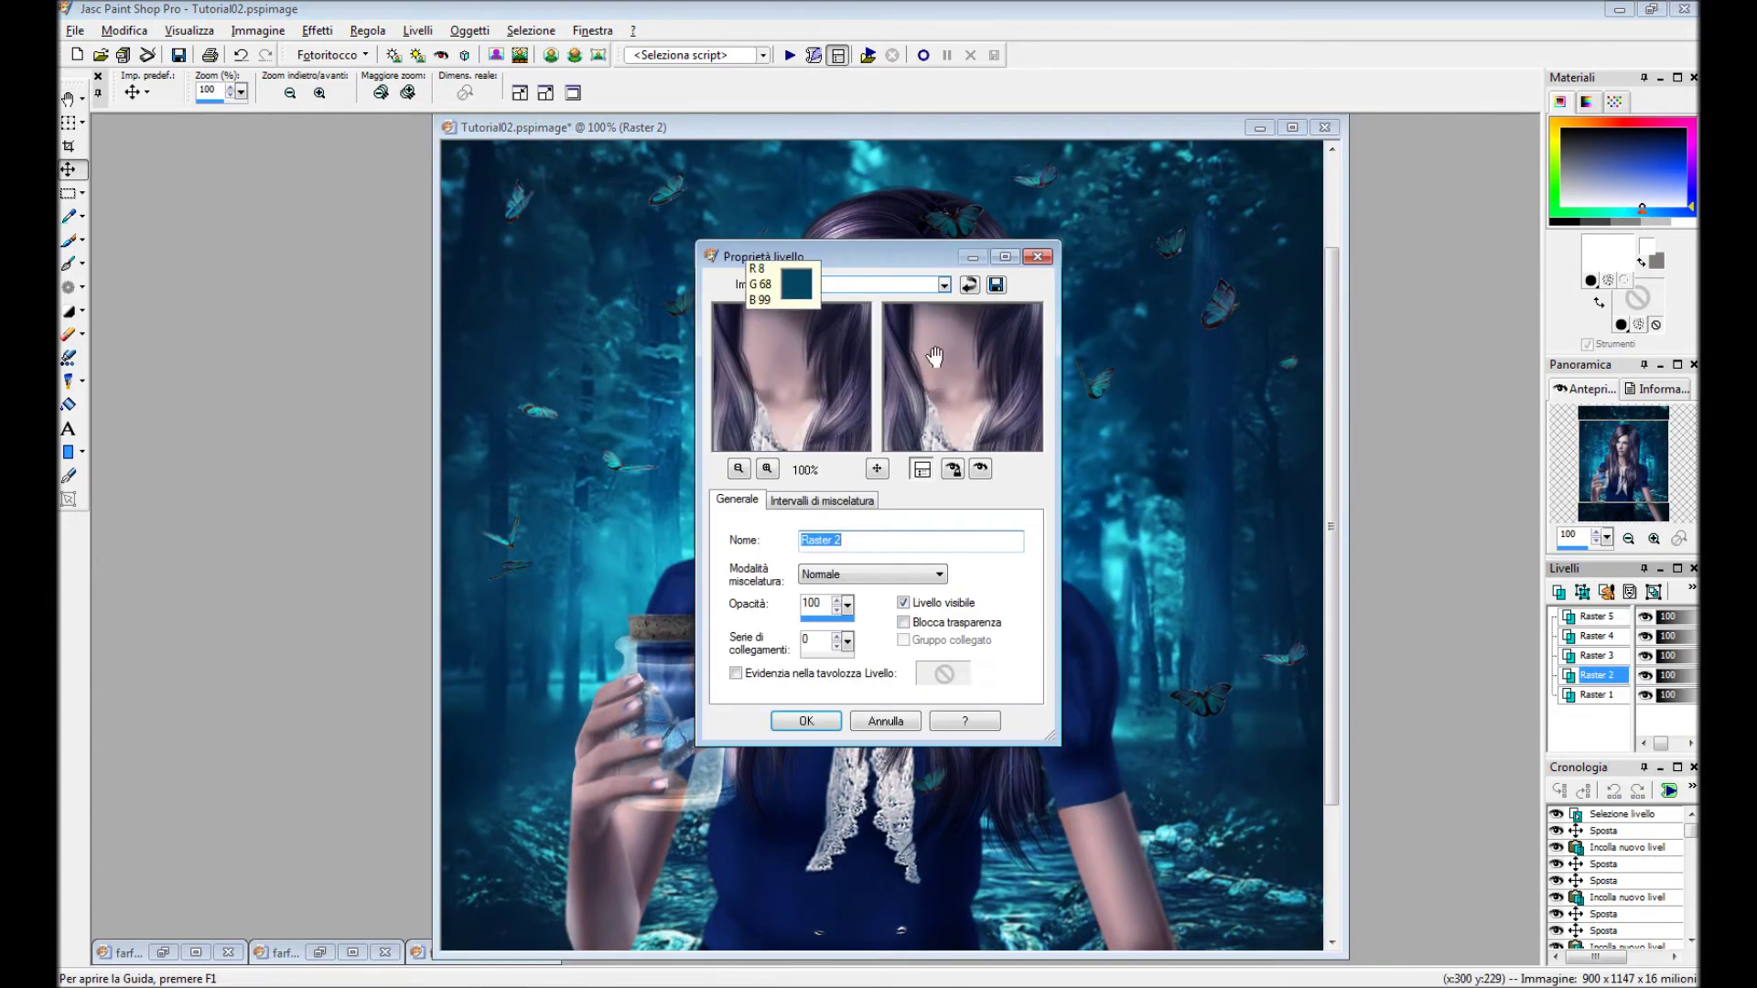
pyautogui.moveTo(861, 236); pyautogui.dragTo(1349, 241)
pyautogui.click(1370, 558)
pyautogui.click(1330, 743)
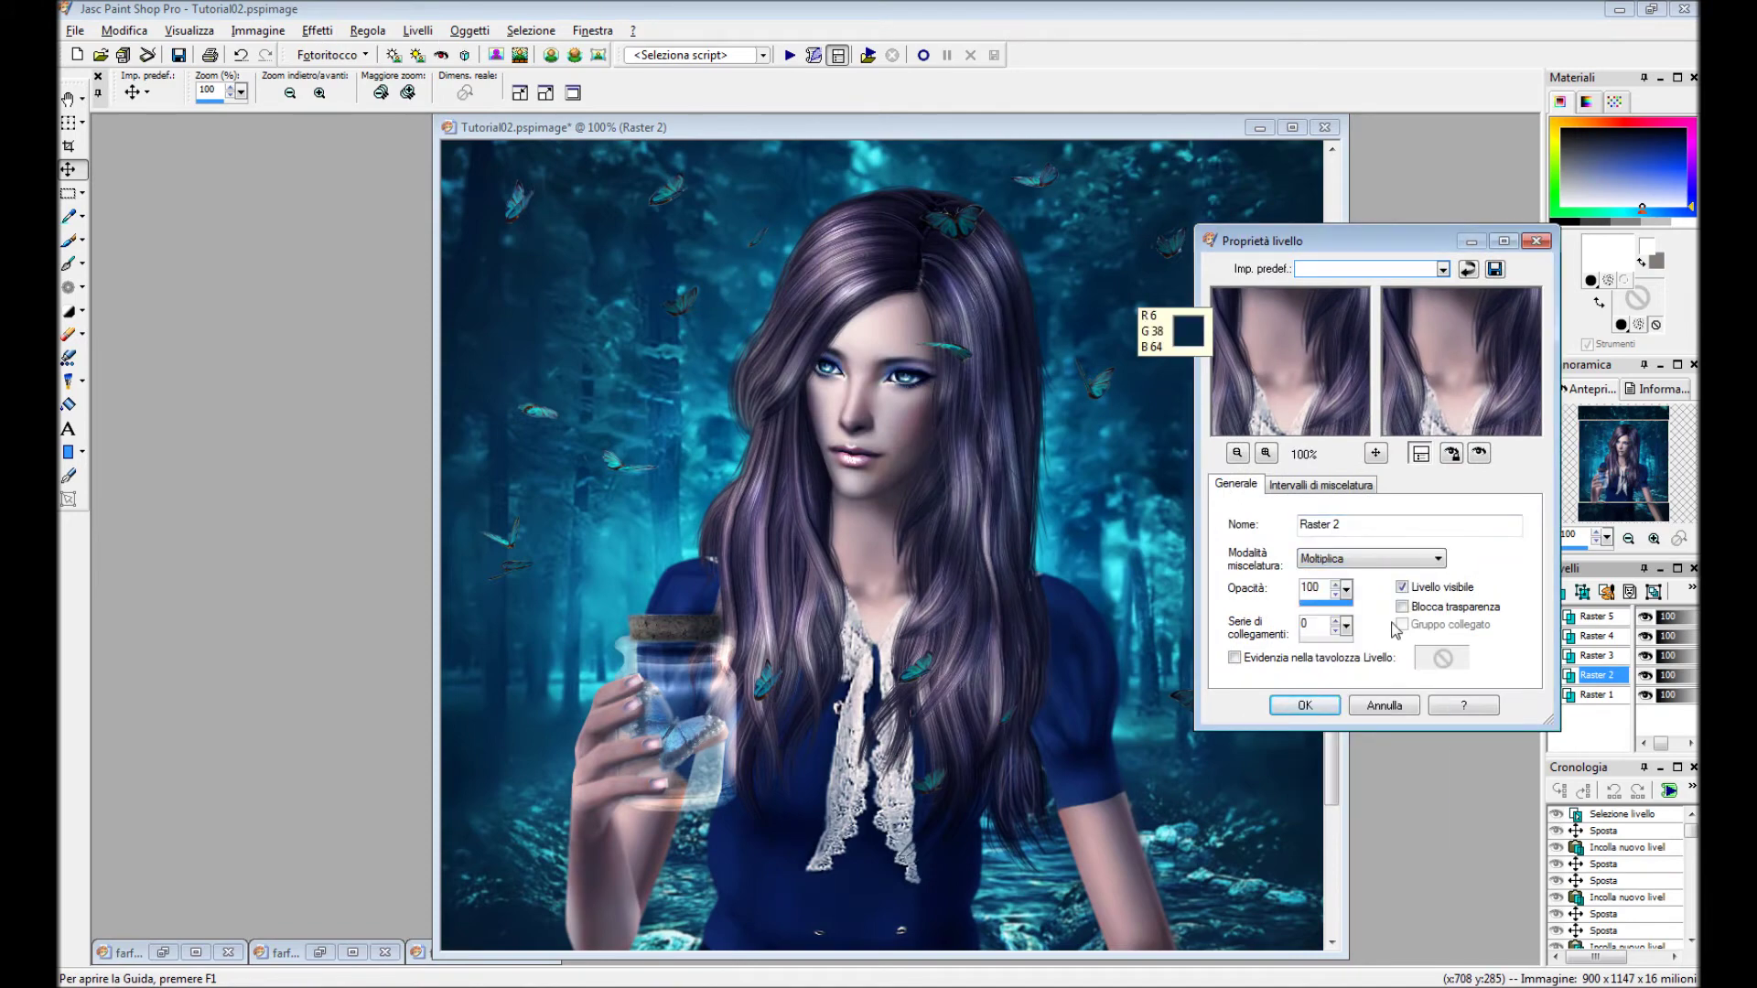
pyautogui.click(1370, 558)
pyautogui.click(1313, 730)
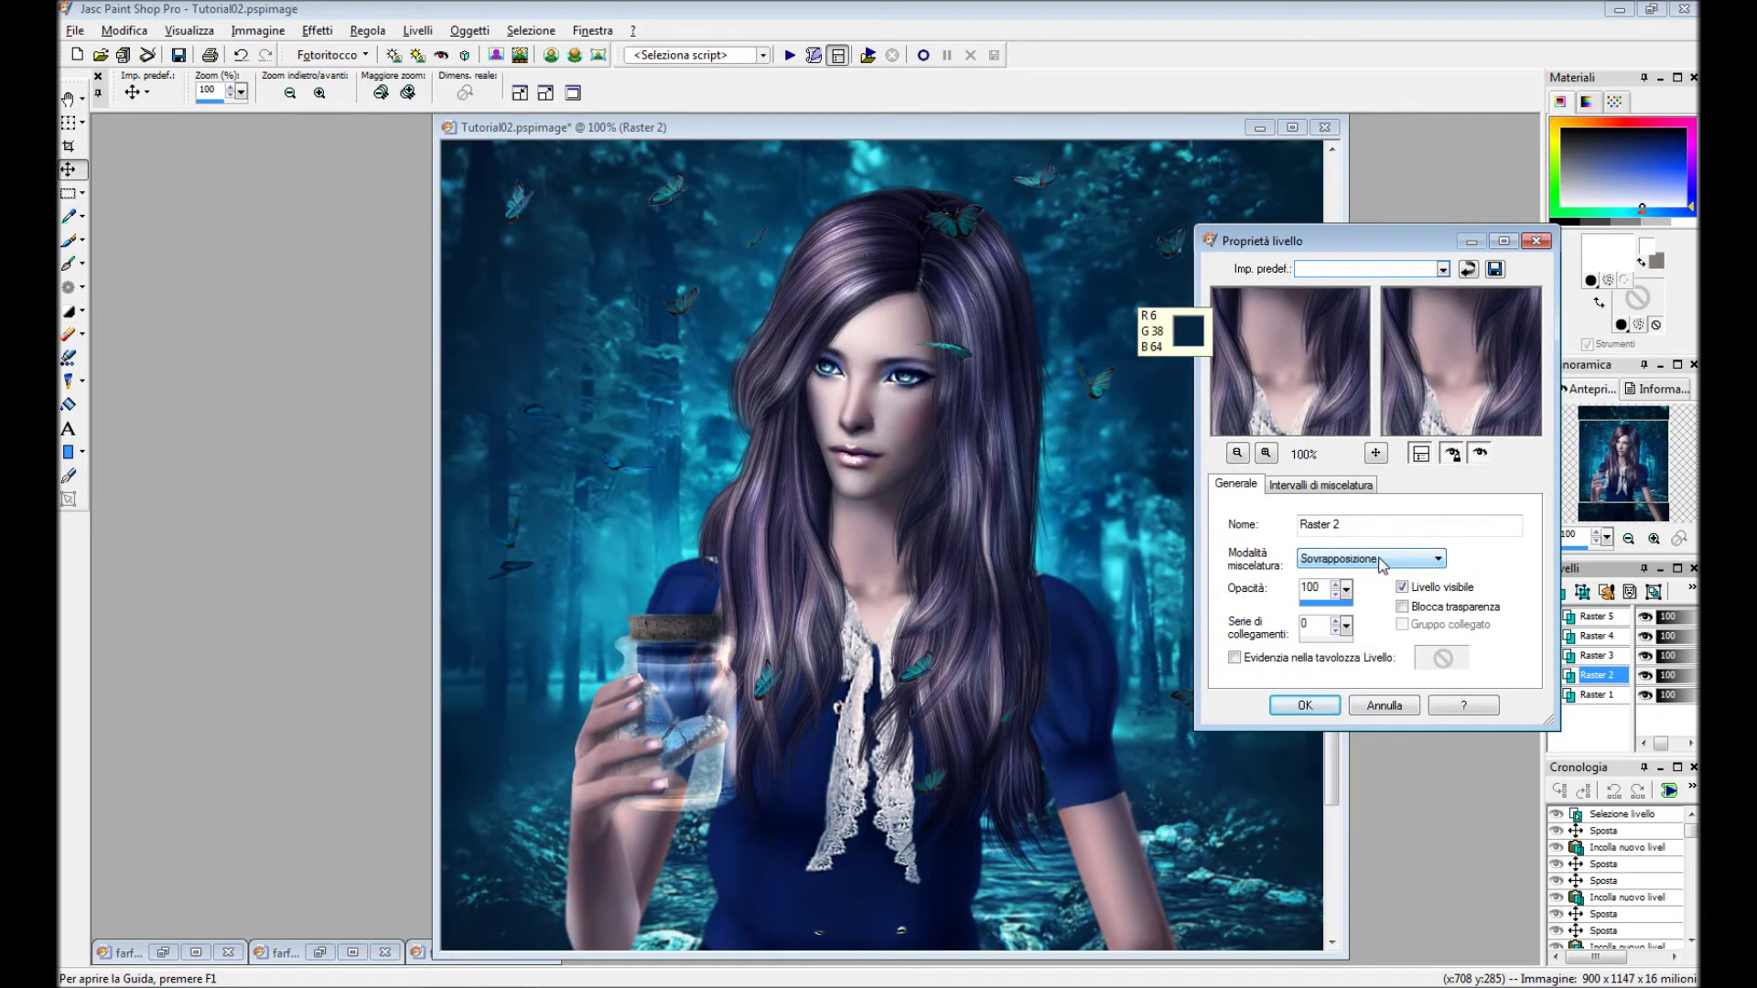
pyautogui.click(1309, 707)
pyautogui.click(787, 540)
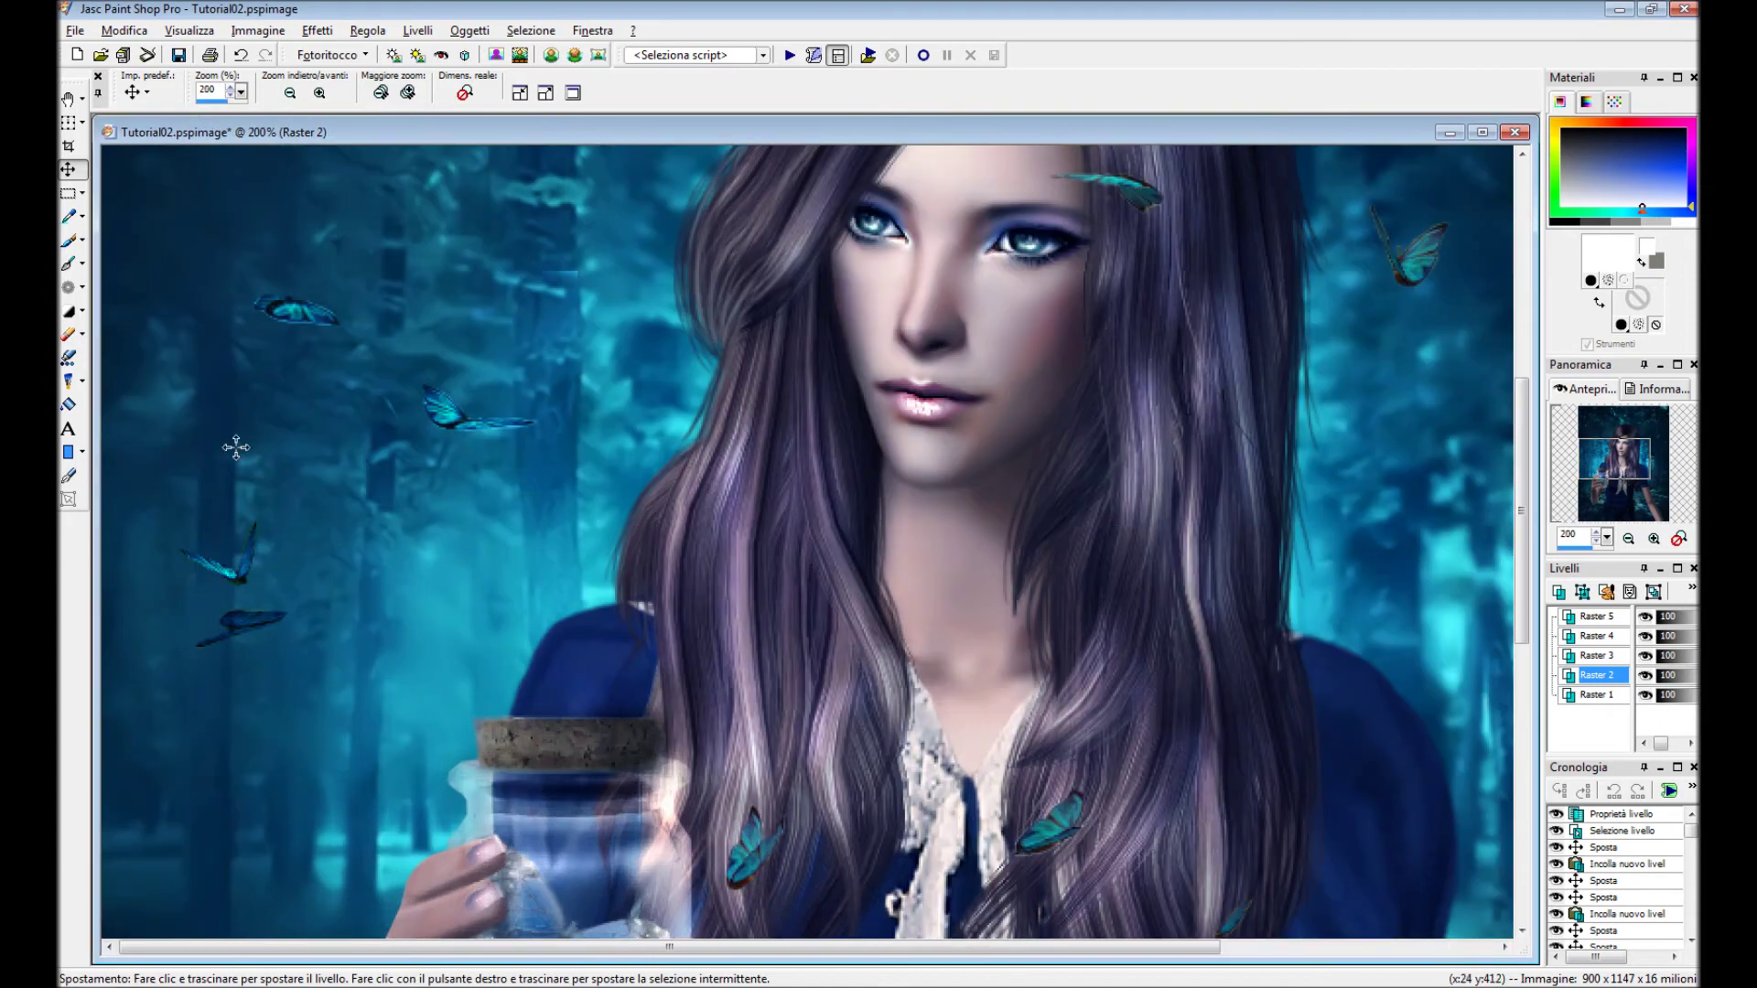
# Erase stray edges and dark wing fringes around the left and lower Raster 2 butterflies.
pyautogui.press('x')
pyautogui.scroll(1, 503, 464)
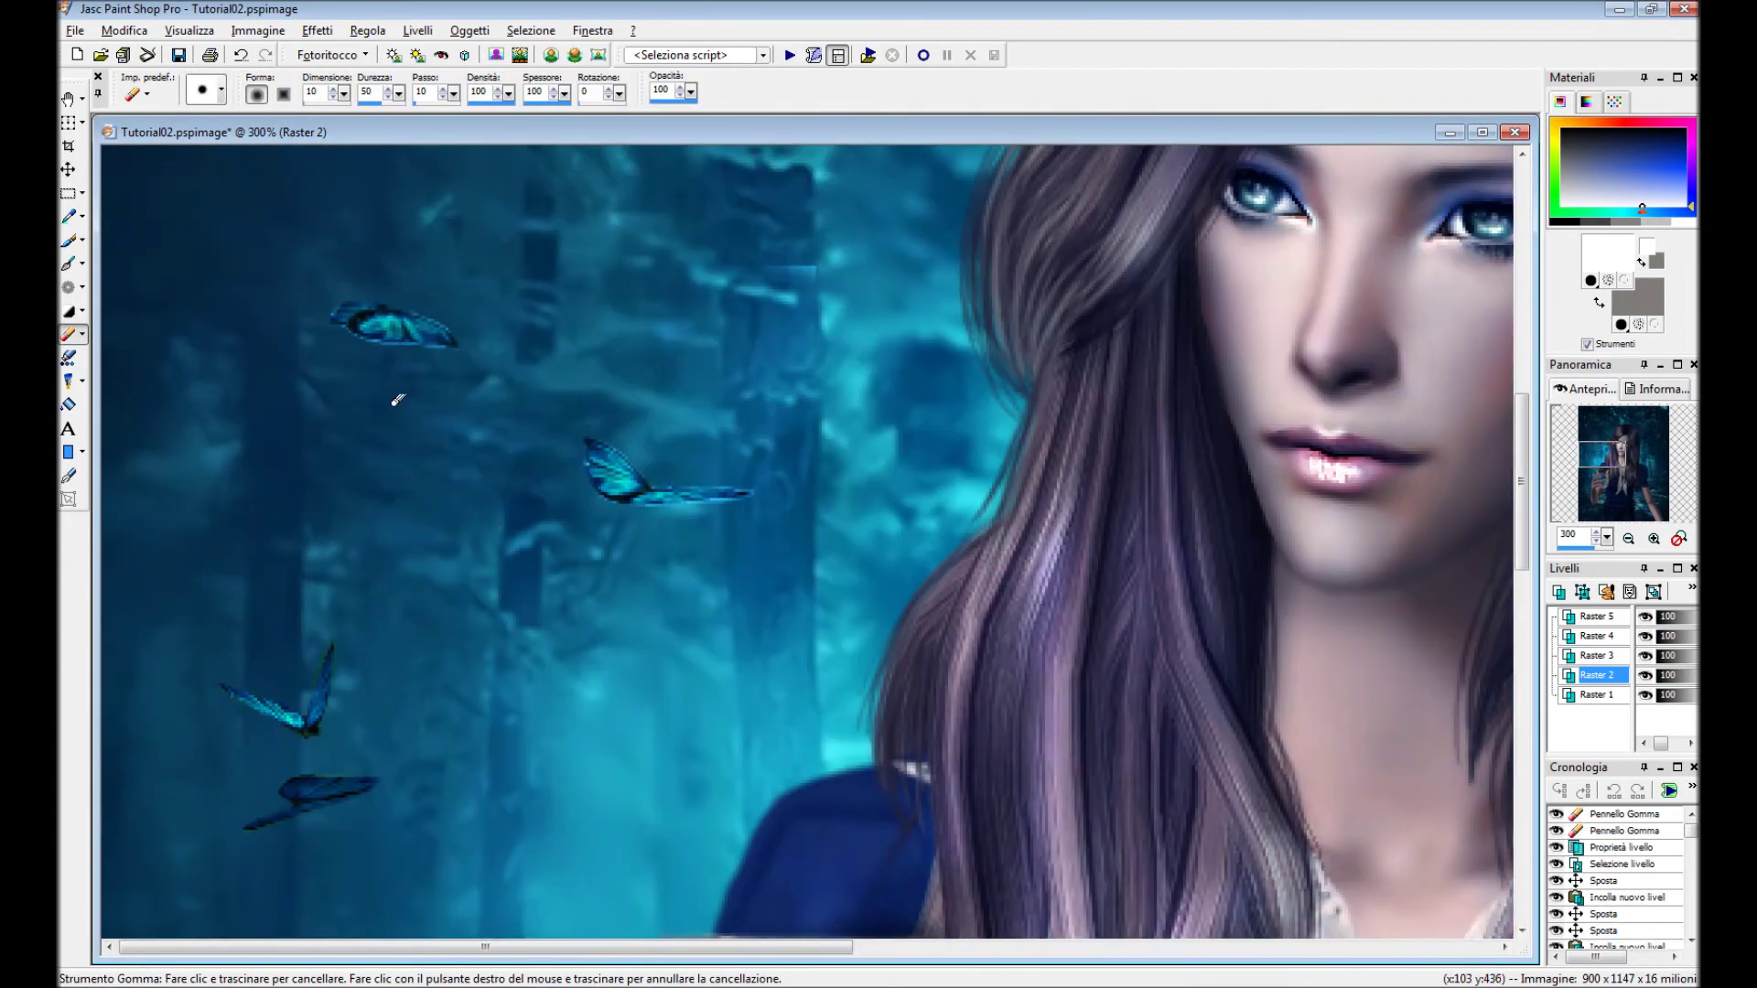
pyautogui.moveTo(503, 464)
pyautogui.mouseDown()
pyautogui.moveTo(753, 420)
pyautogui.moveTo(784, 489)
pyautogui.mouseUp()
pyautogui.scroll(1, 494, 353)
pyautogui.scroll(1, 508, 393)
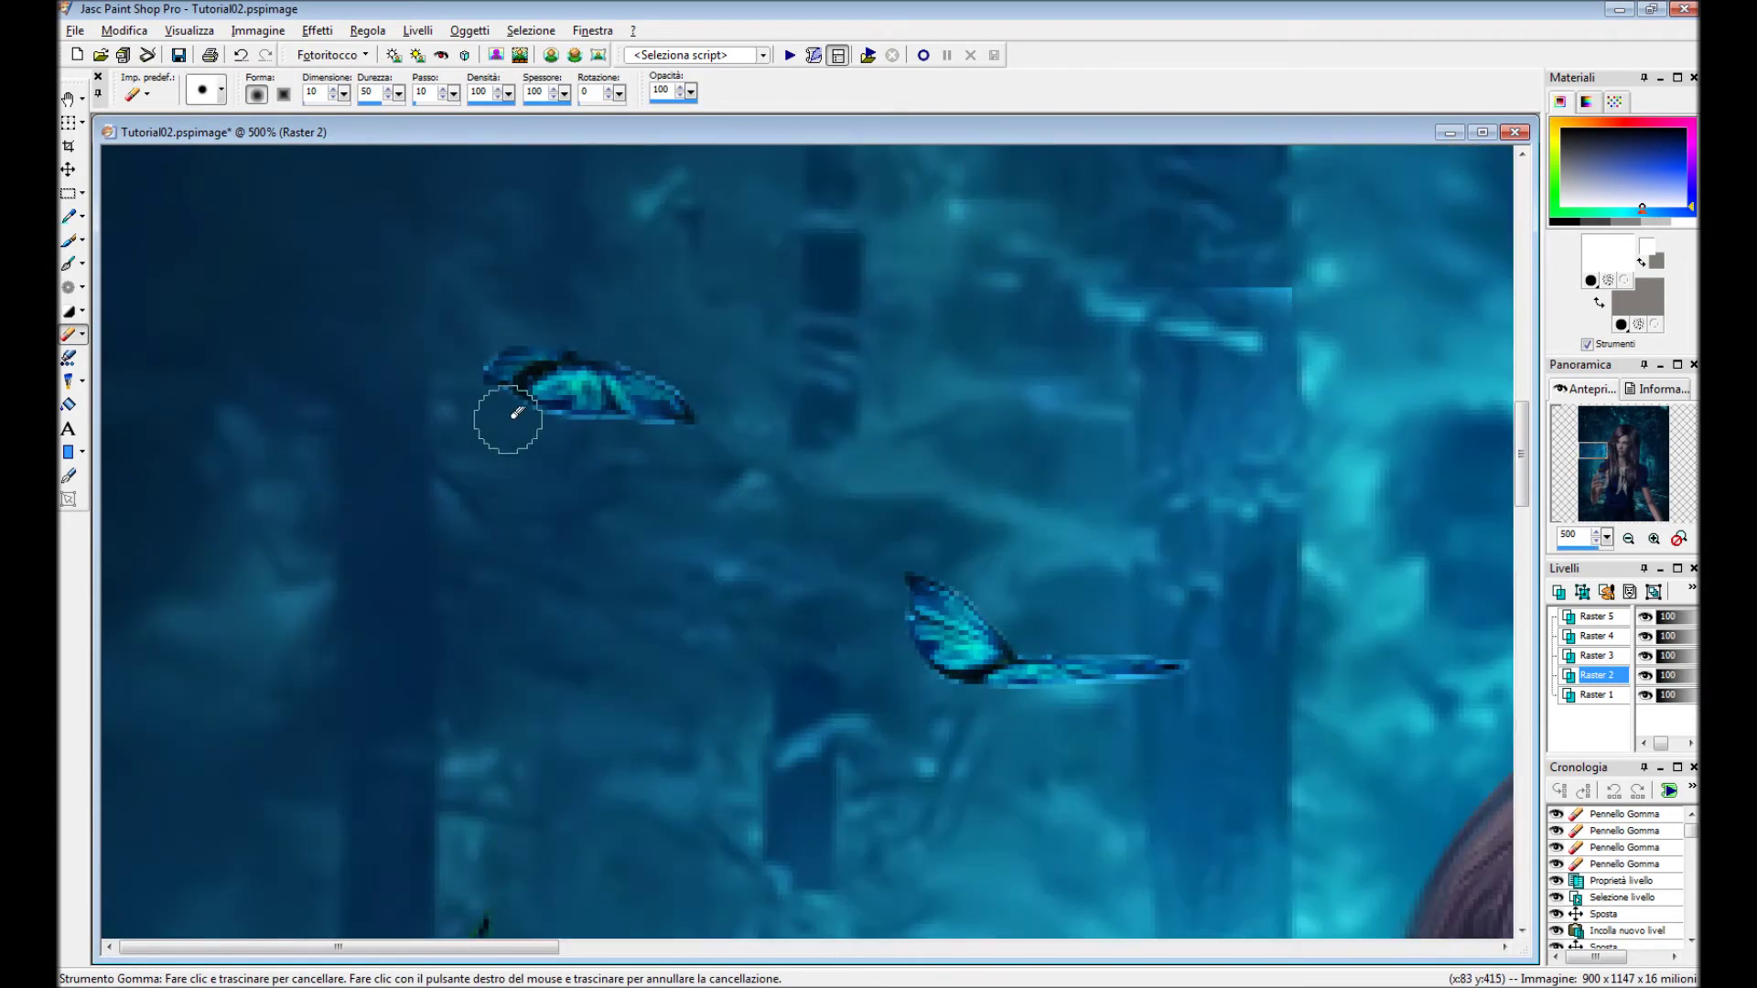
pyautogui.scroll(1, 633, 440)
pyautogui.moveTo(647, 561); pyautogui.dragTo(686, 553)
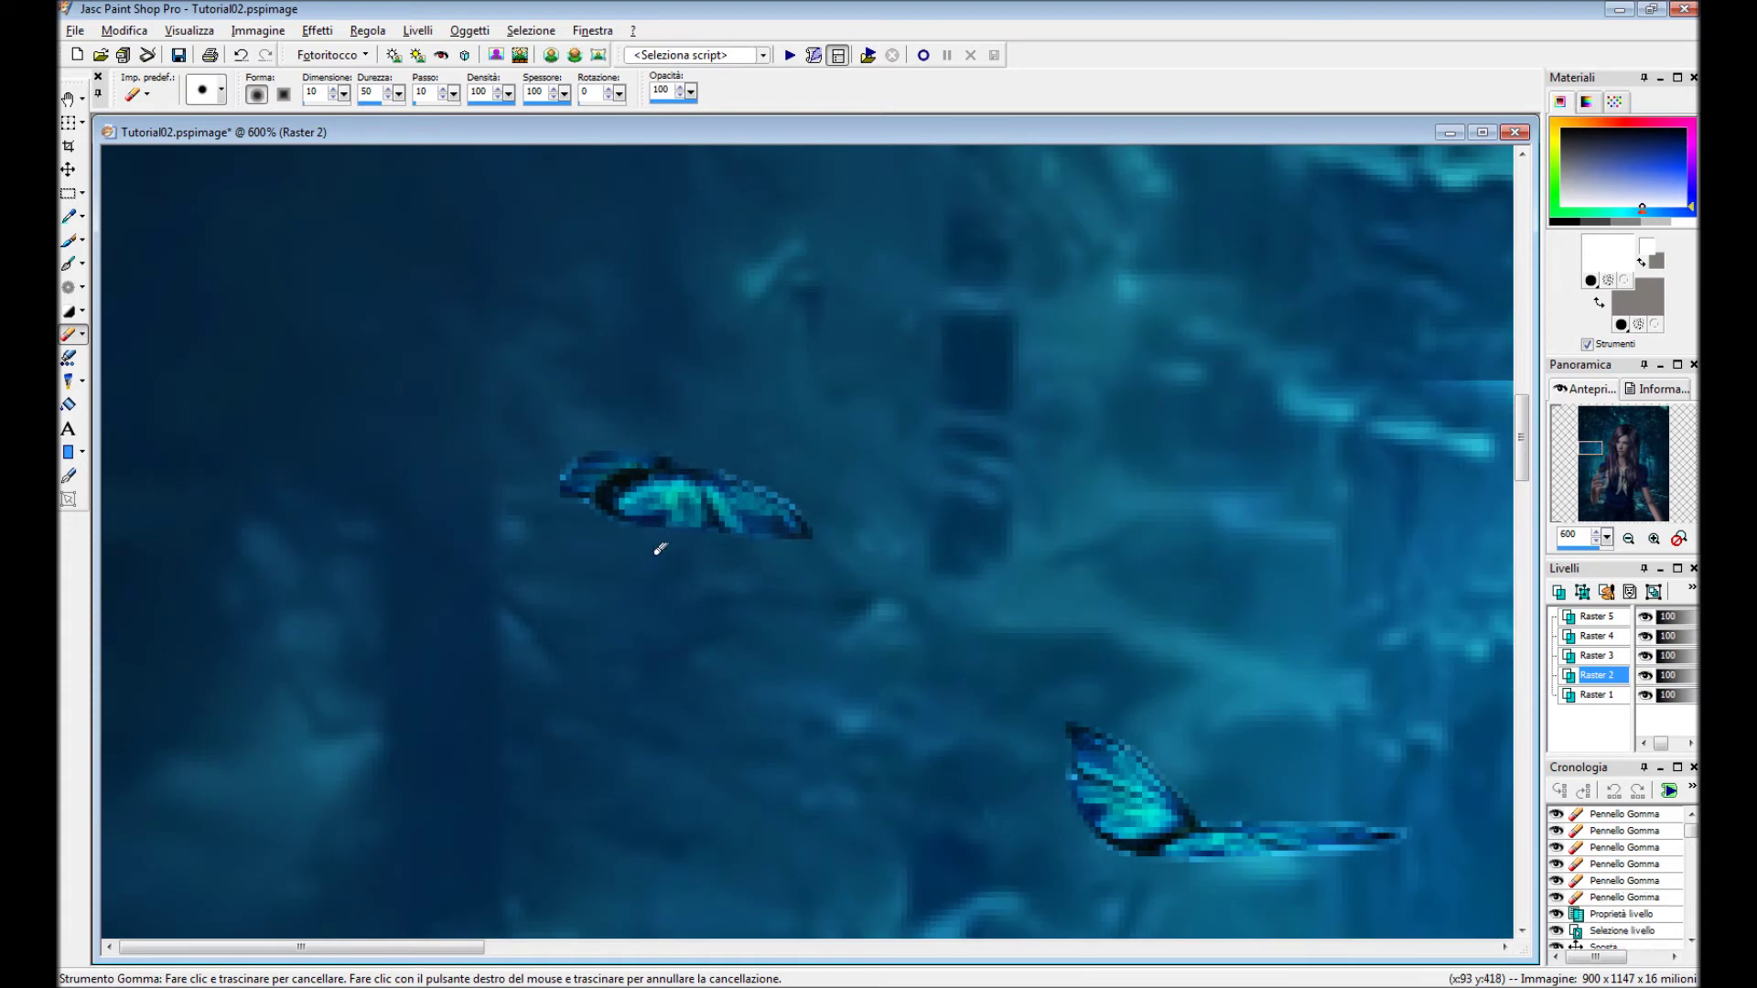
pyautogui.moveTo(572, 519); pyautogui.dragTo(534, 550)
pyautogui.moveTo(698, 470); pyautogui.dragTo(787, 540)
# Erase the dark left wing edge and dark pixels on the upper wing edge.
pyautogui.scroll(2, 980, 686)
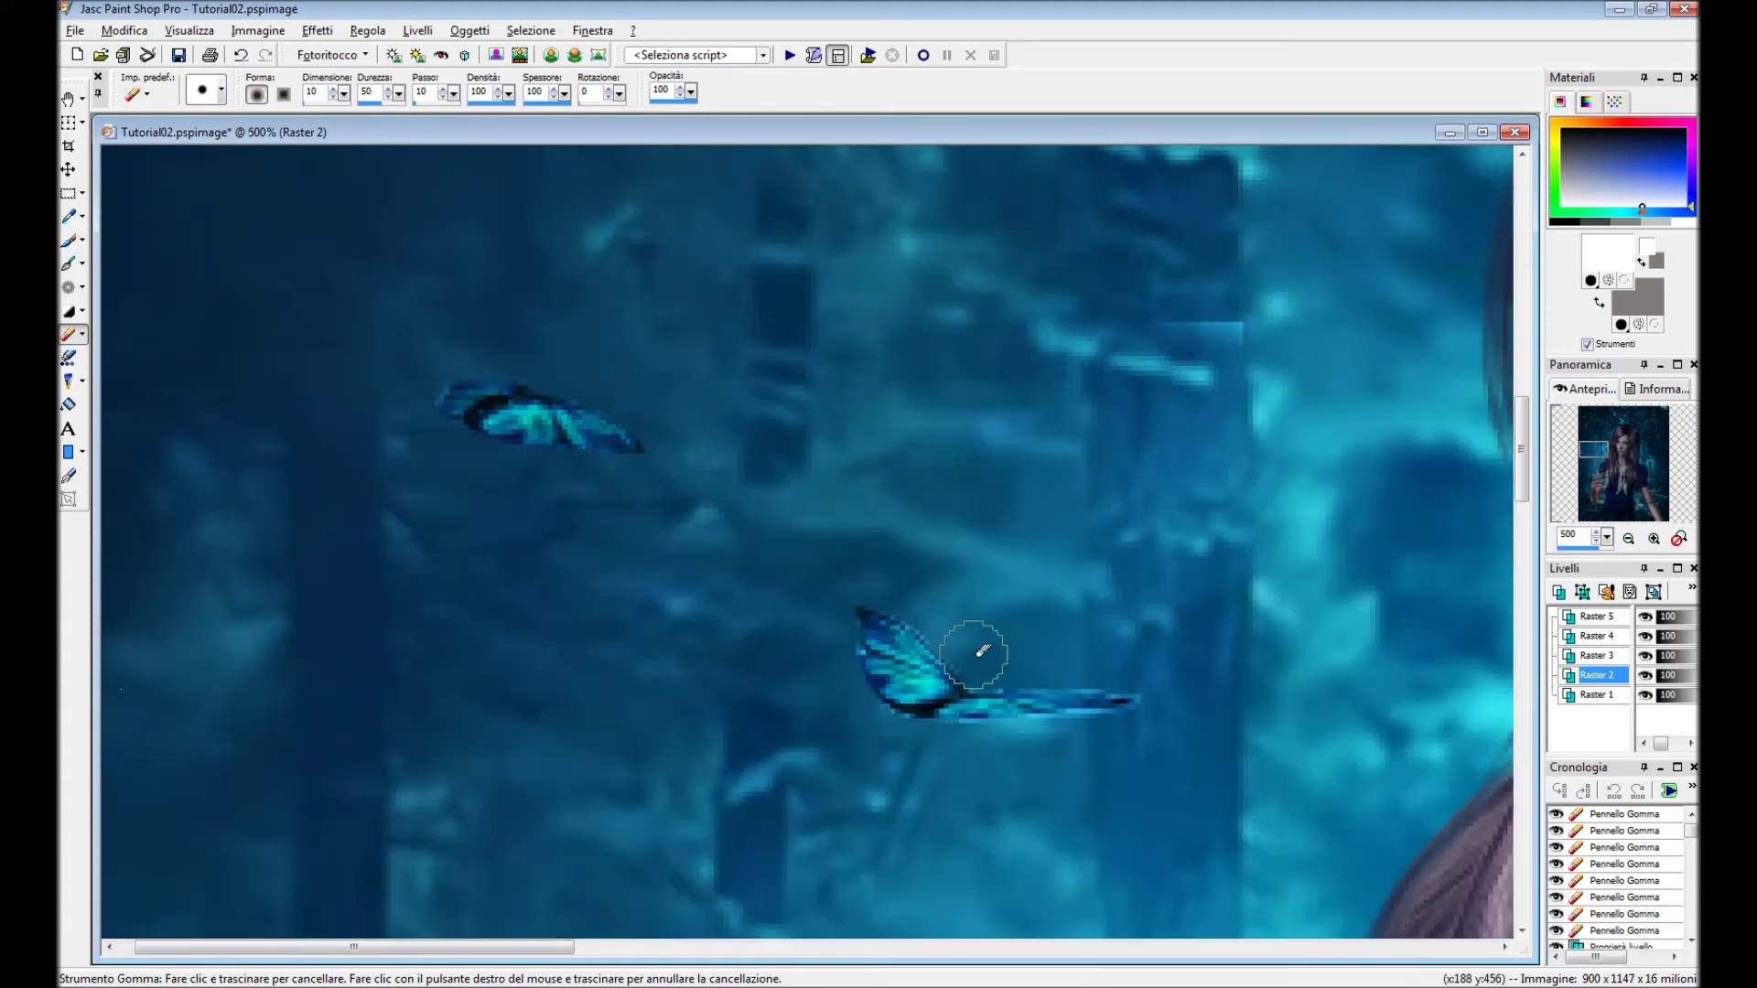
pyautogui.moveTo(413, 611); pyautogui.dragTo(435, 418)
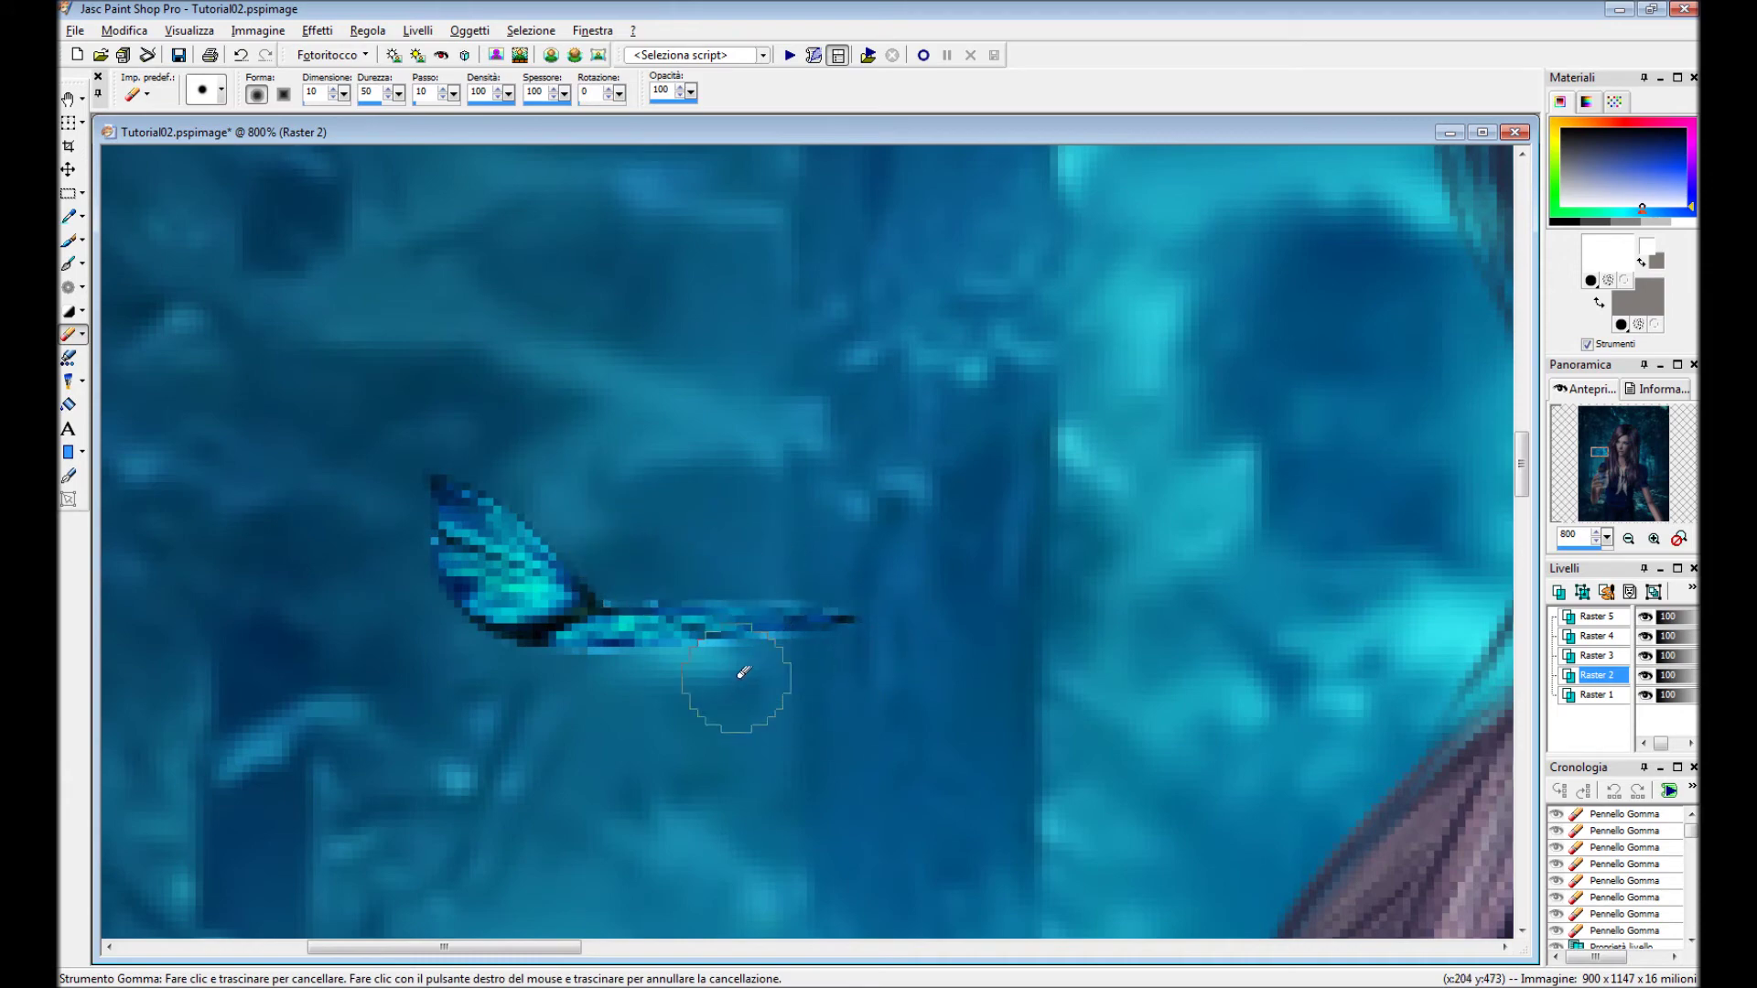
pyautogui.scroll(-5, 764, 675)
pyautogui.scroll(6, 608, 588)
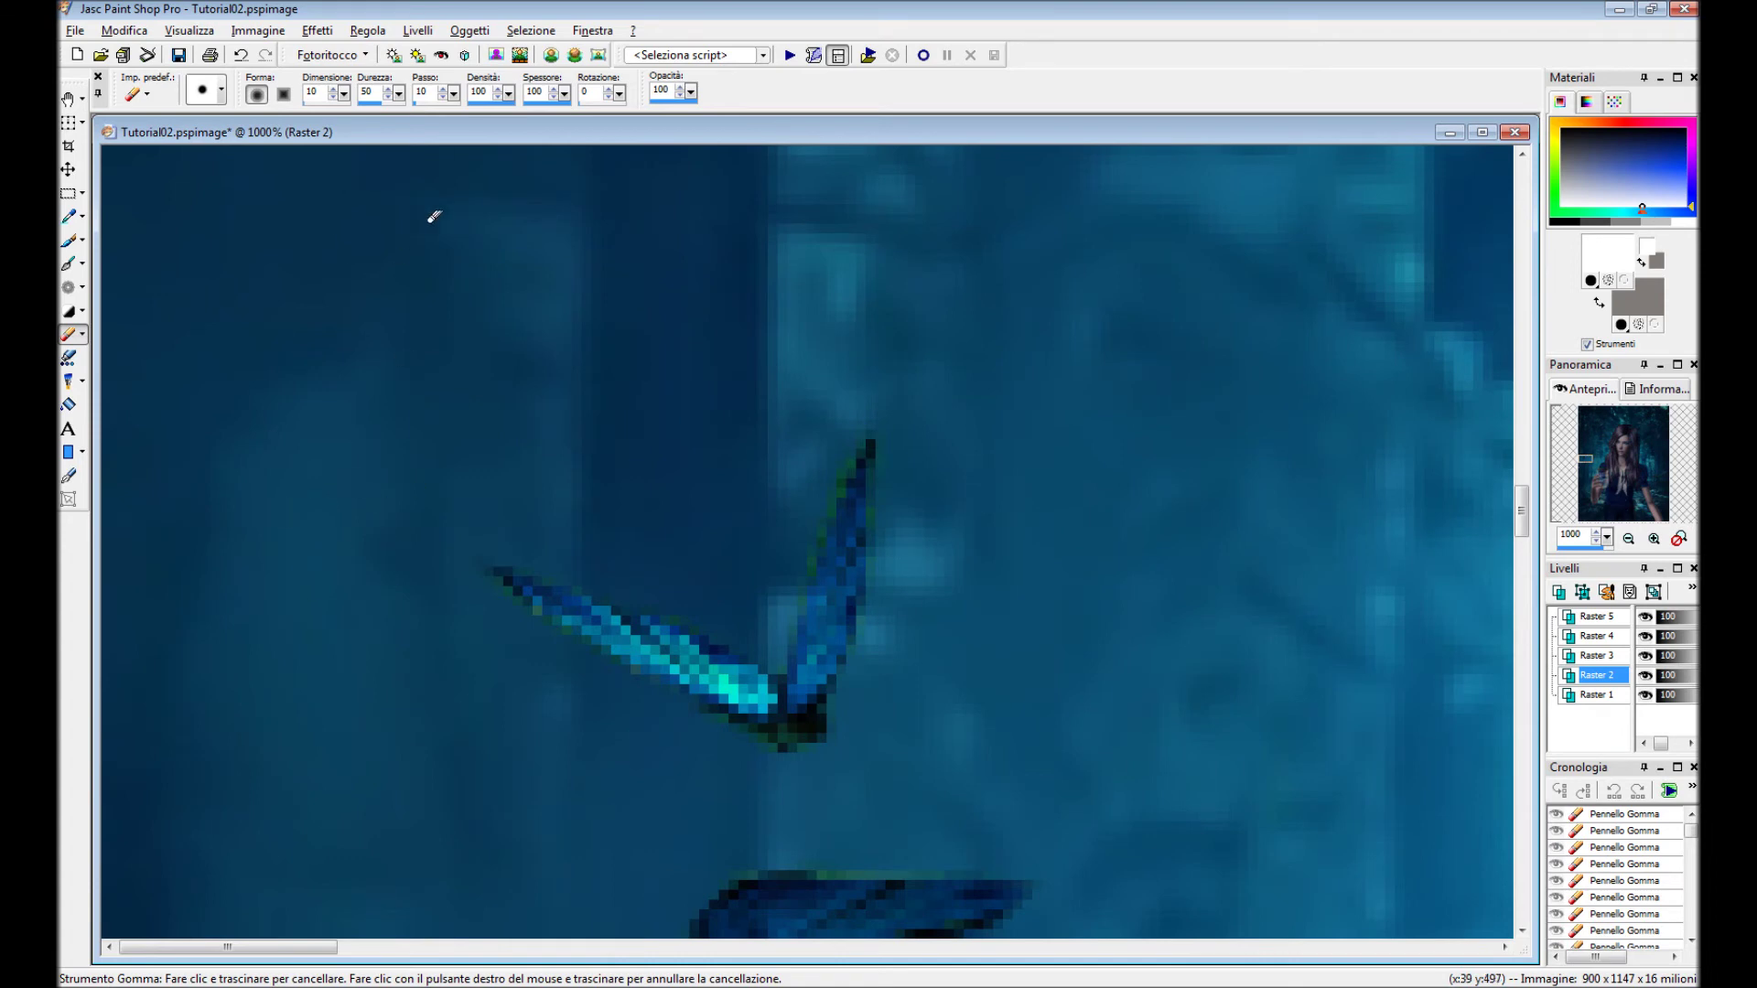
pyautogui.moveTo(804, 463); pyautogui.dragTo(808, 451)
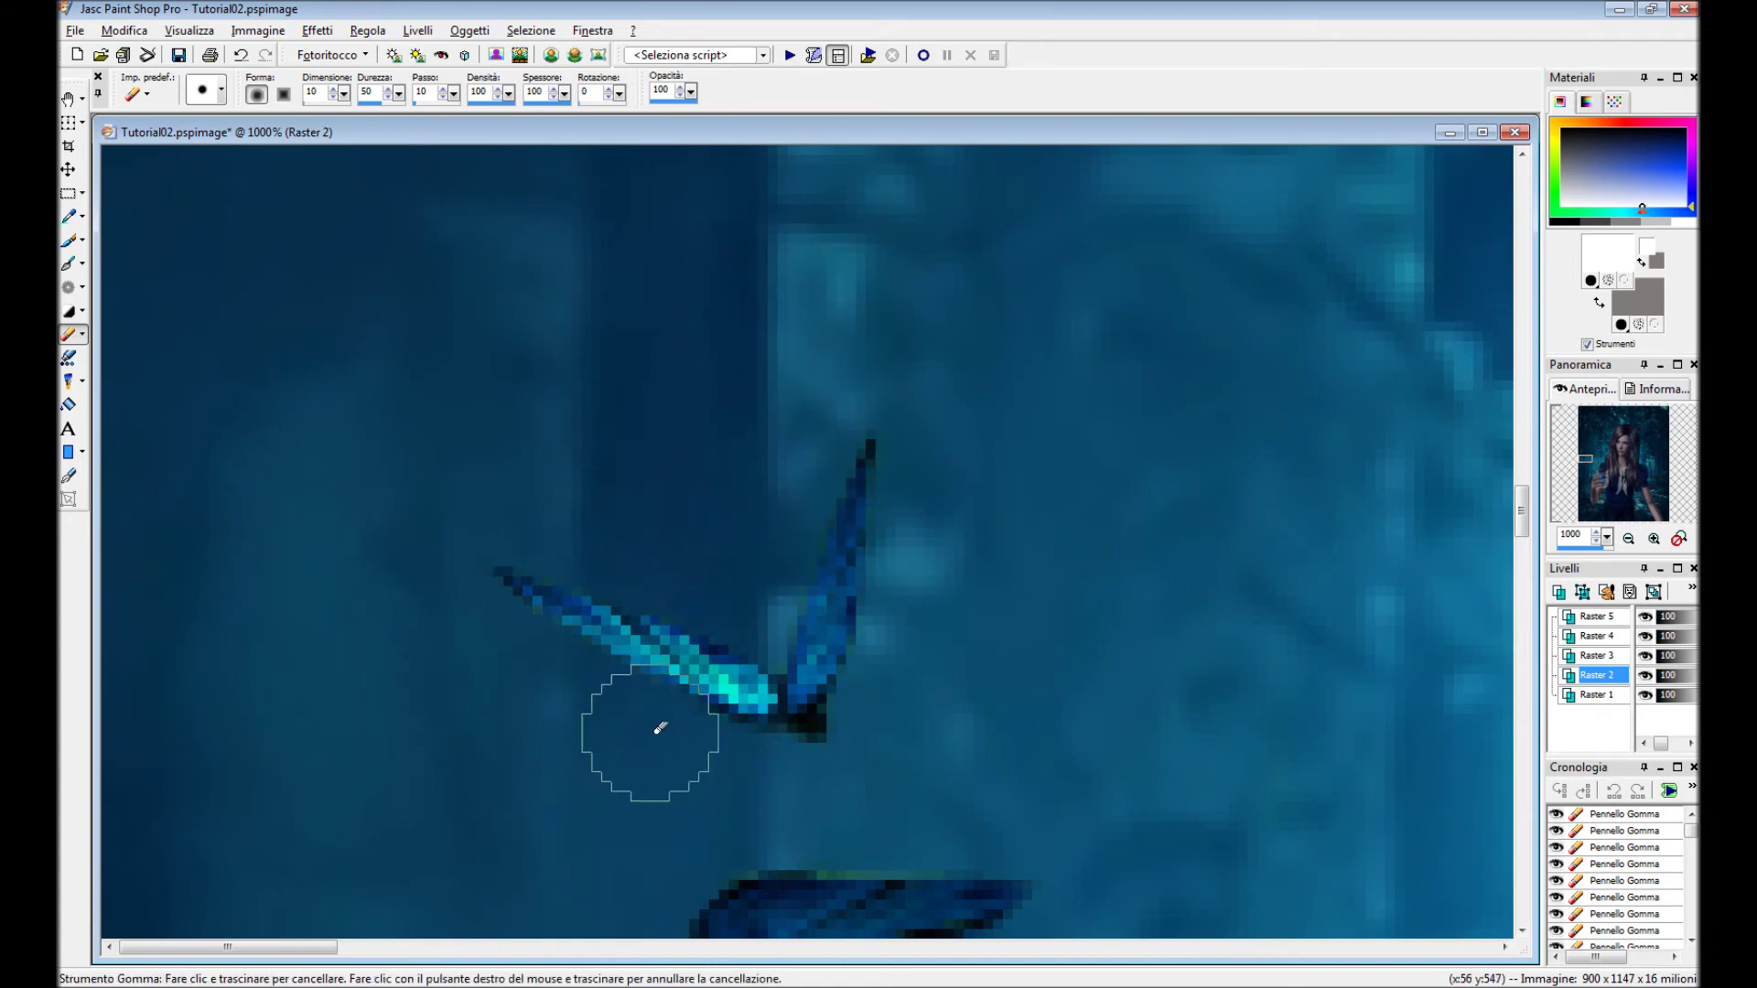
pyautogui.scroll(-1, 655, 726)
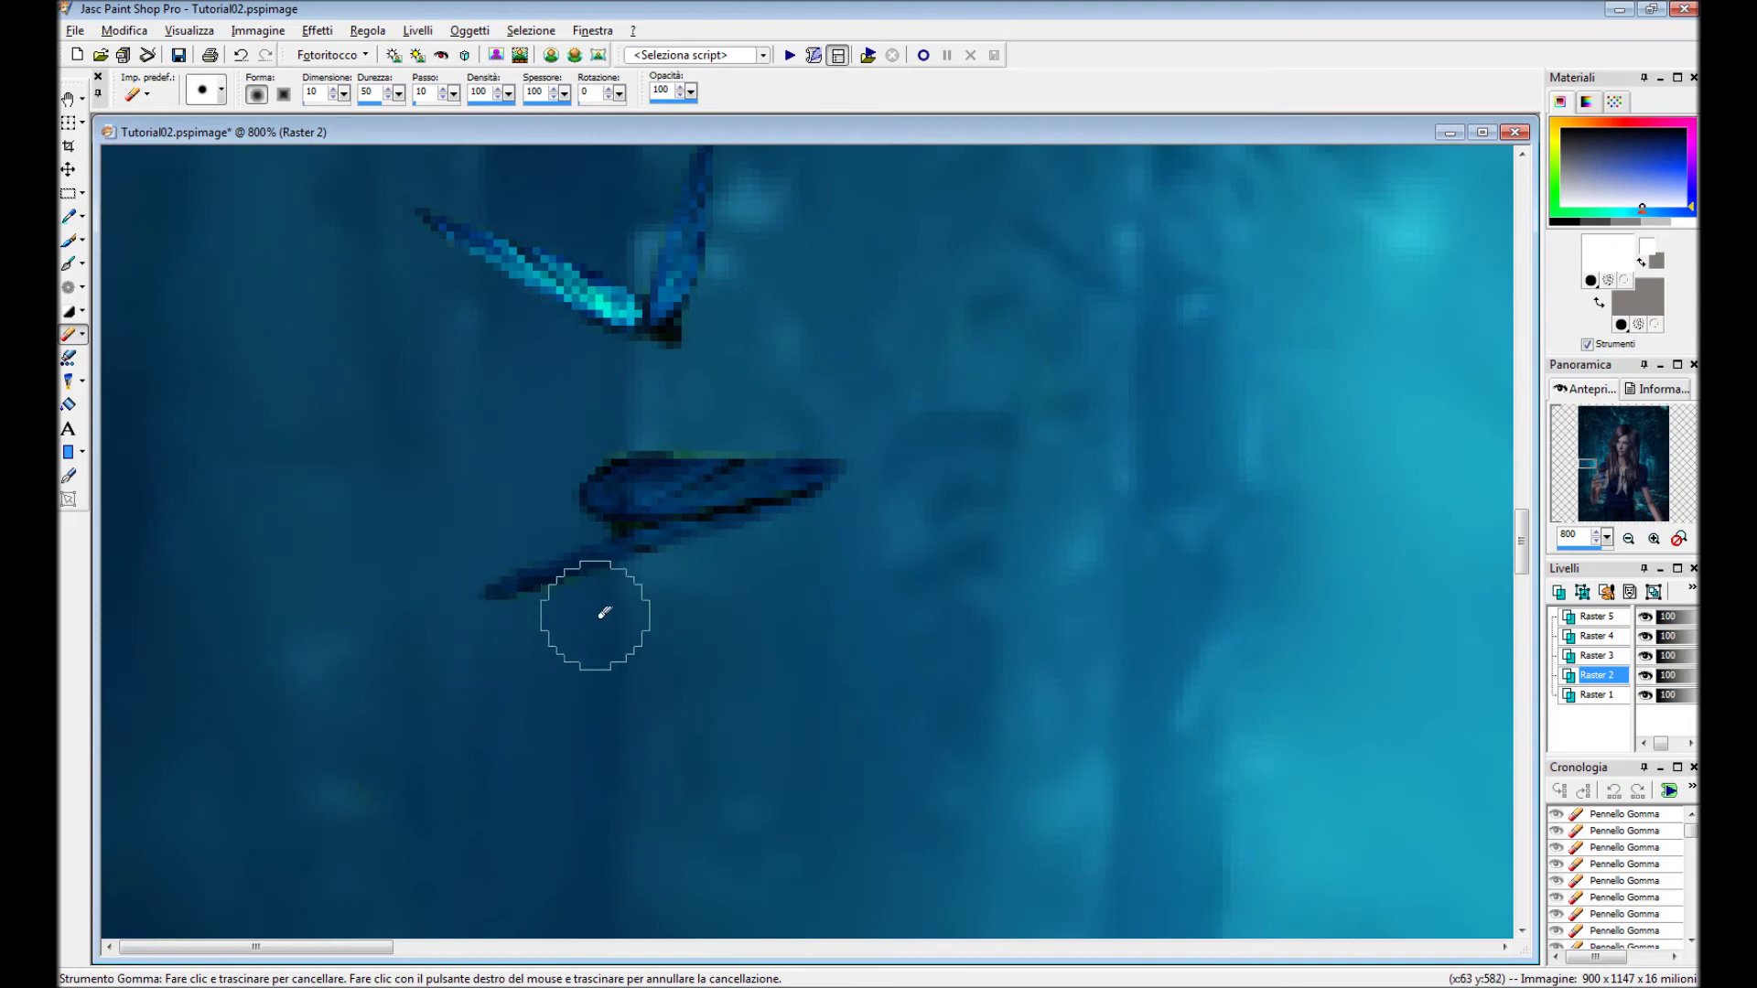
pyautogui.scroll(1, 591, 586)
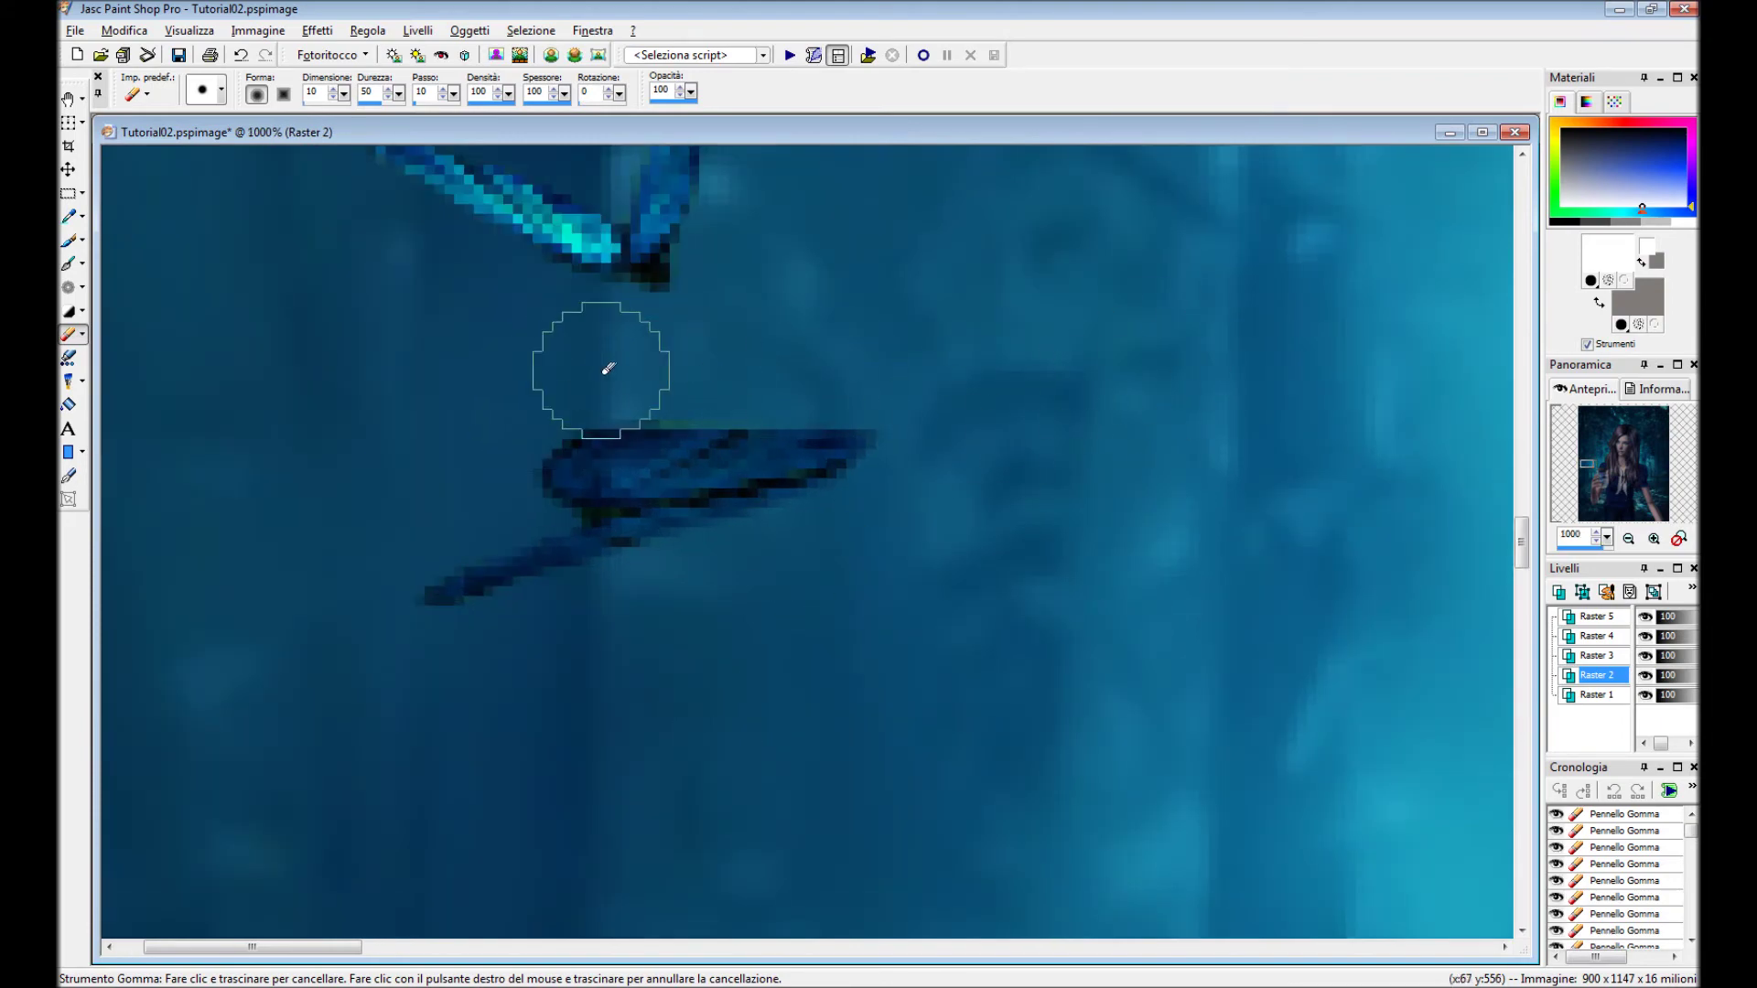
pyautogui.scroll(-6, 640, 384)
pyautogui.scroll(-2, 620, 540)
pyautogui.scroll(1, 734, 646)
# Switch to a size 25 eraser preset and make Raster 3 the active layer.
pyautogui.click(219, 90)
pyautogui.doubleClick(392, 177)
pyautogui.click(1597, 655)
pyautogui.scroll(1, 1041, 566)
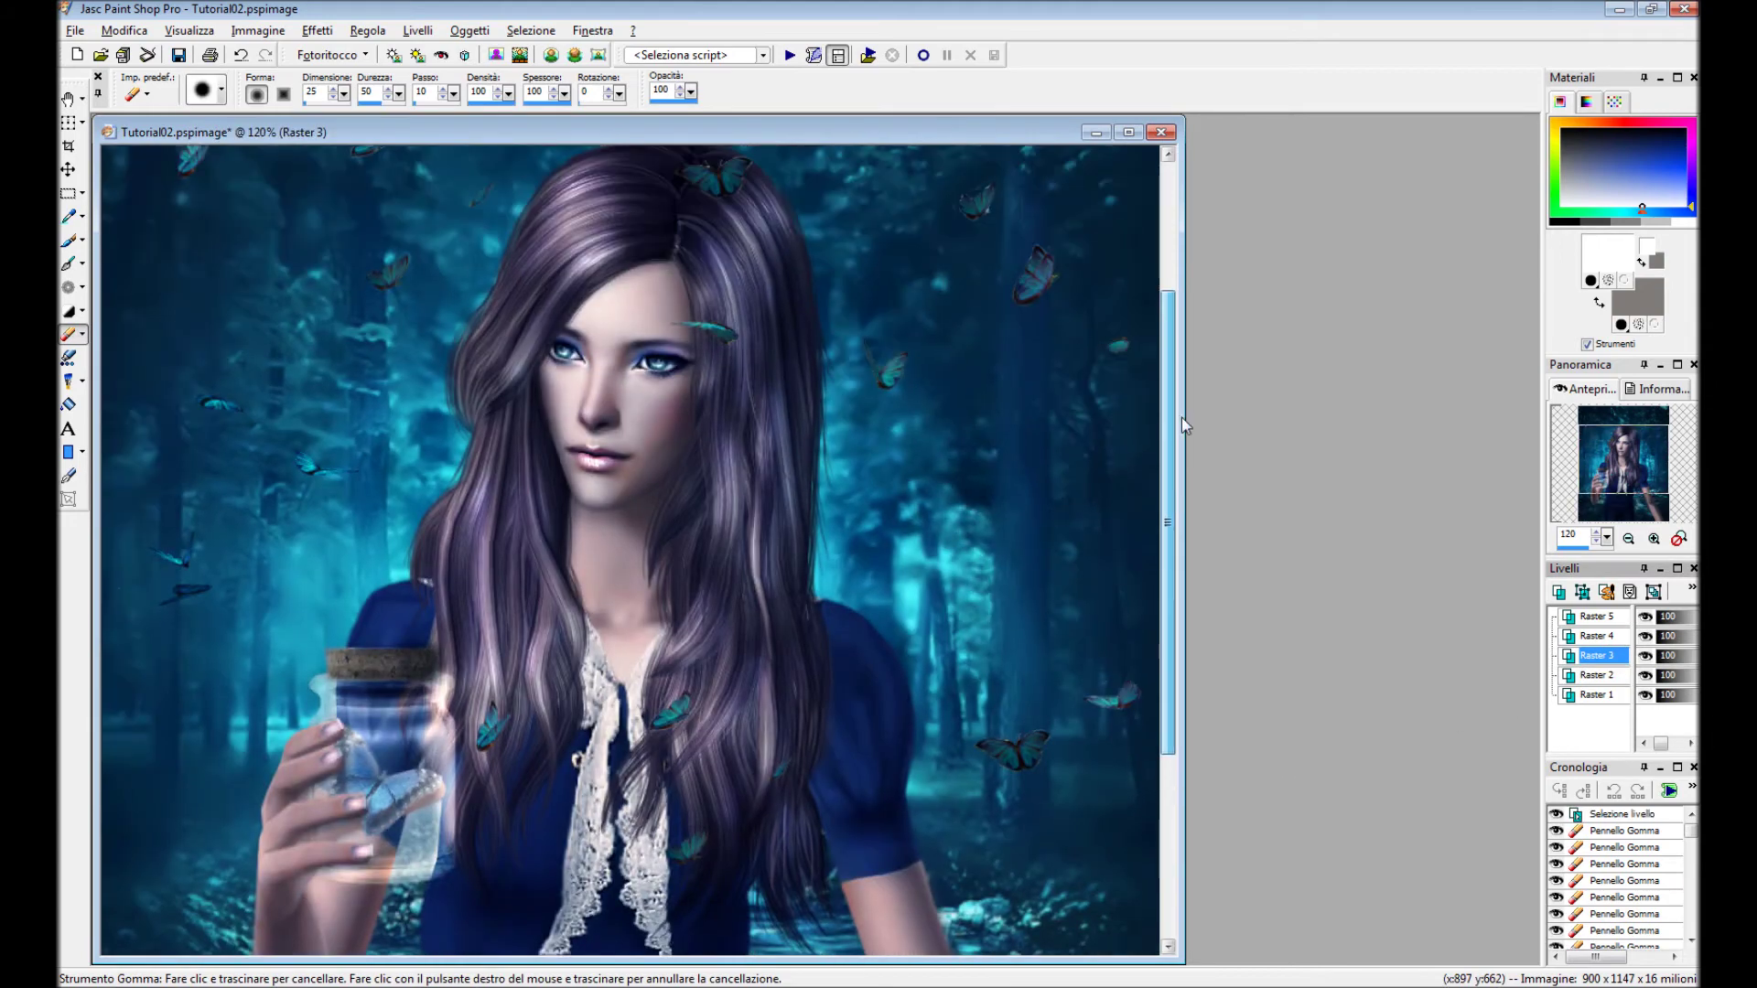
# Erase a spot on the hair butterfly and toggle Raster 3's visibility to compare.
pyautogui.scroll(1, 847, 360)
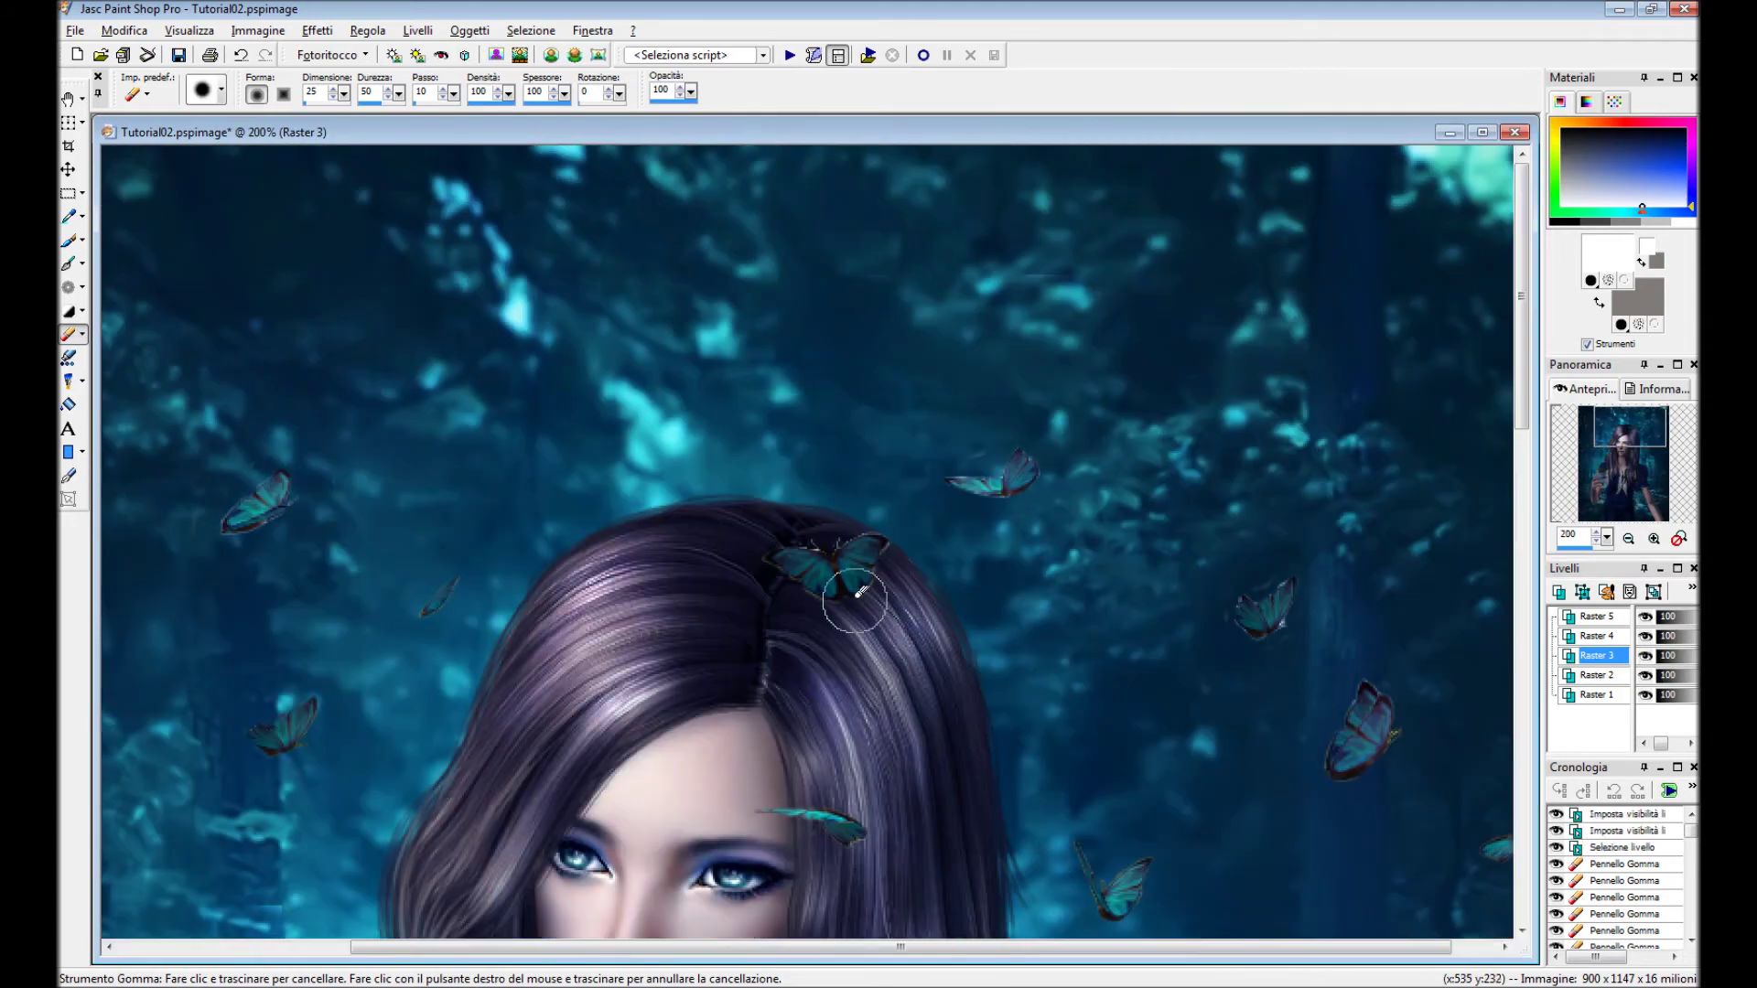
pyautogui.click(859, 594)
pyautogui.scroll(-2, 858, 594)
pyautogui.click(1645, 655)
pyautogui.doubleClick(1645, 655)
pyautogui.doubleClick(1644, 655)
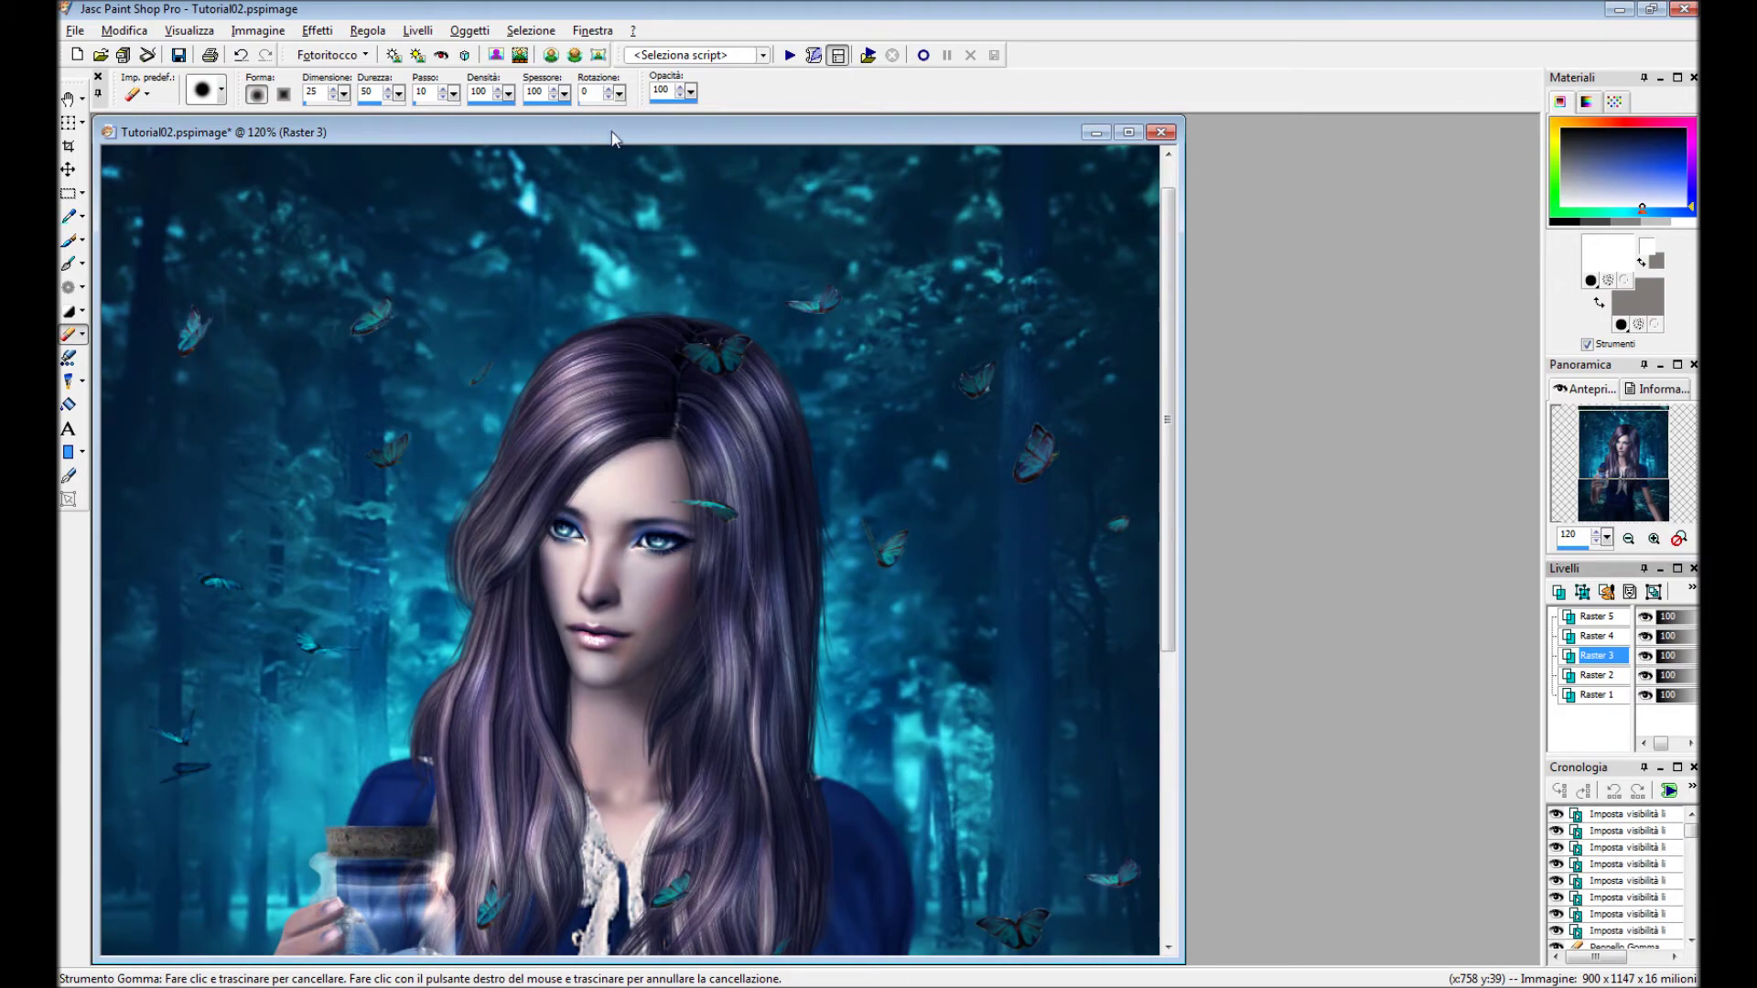
pyautogui.moveTo(613, 139); pyautogui.dragTo(677, 135)
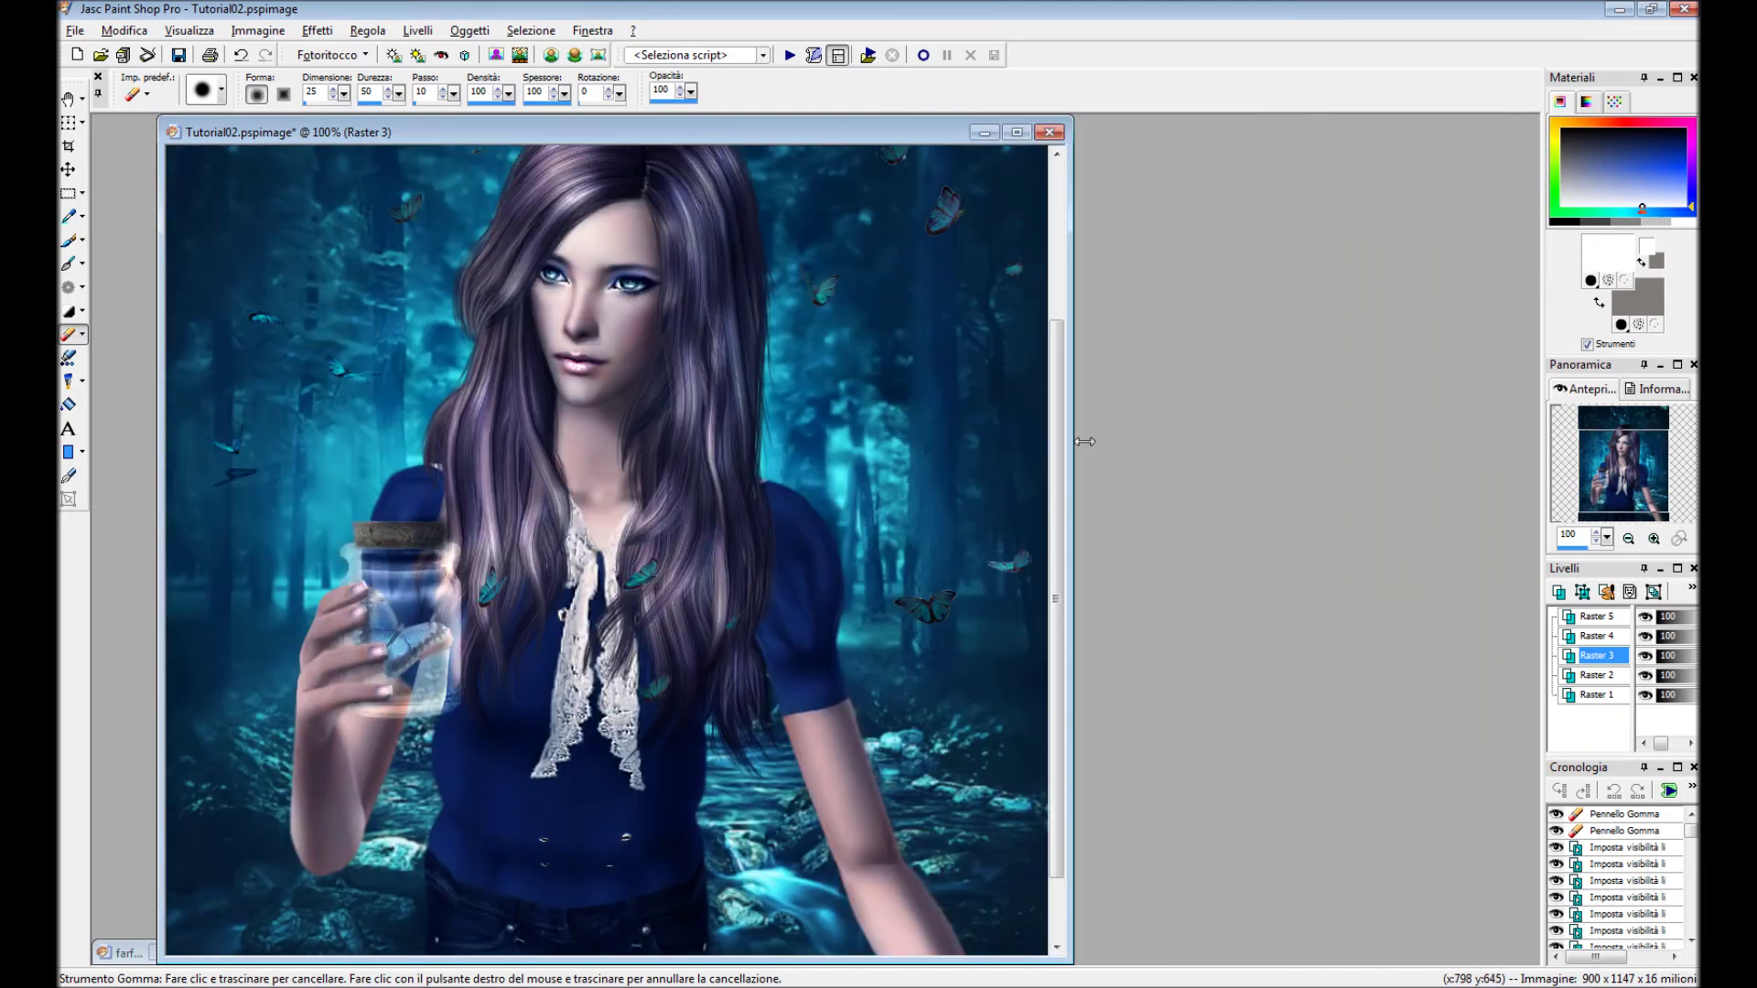
# Erase halo pixels and the antenna tip around the butterfly near the hair.
pyautogui.moveTo(933, 432); pyautogui.dragTo(1110, 718)
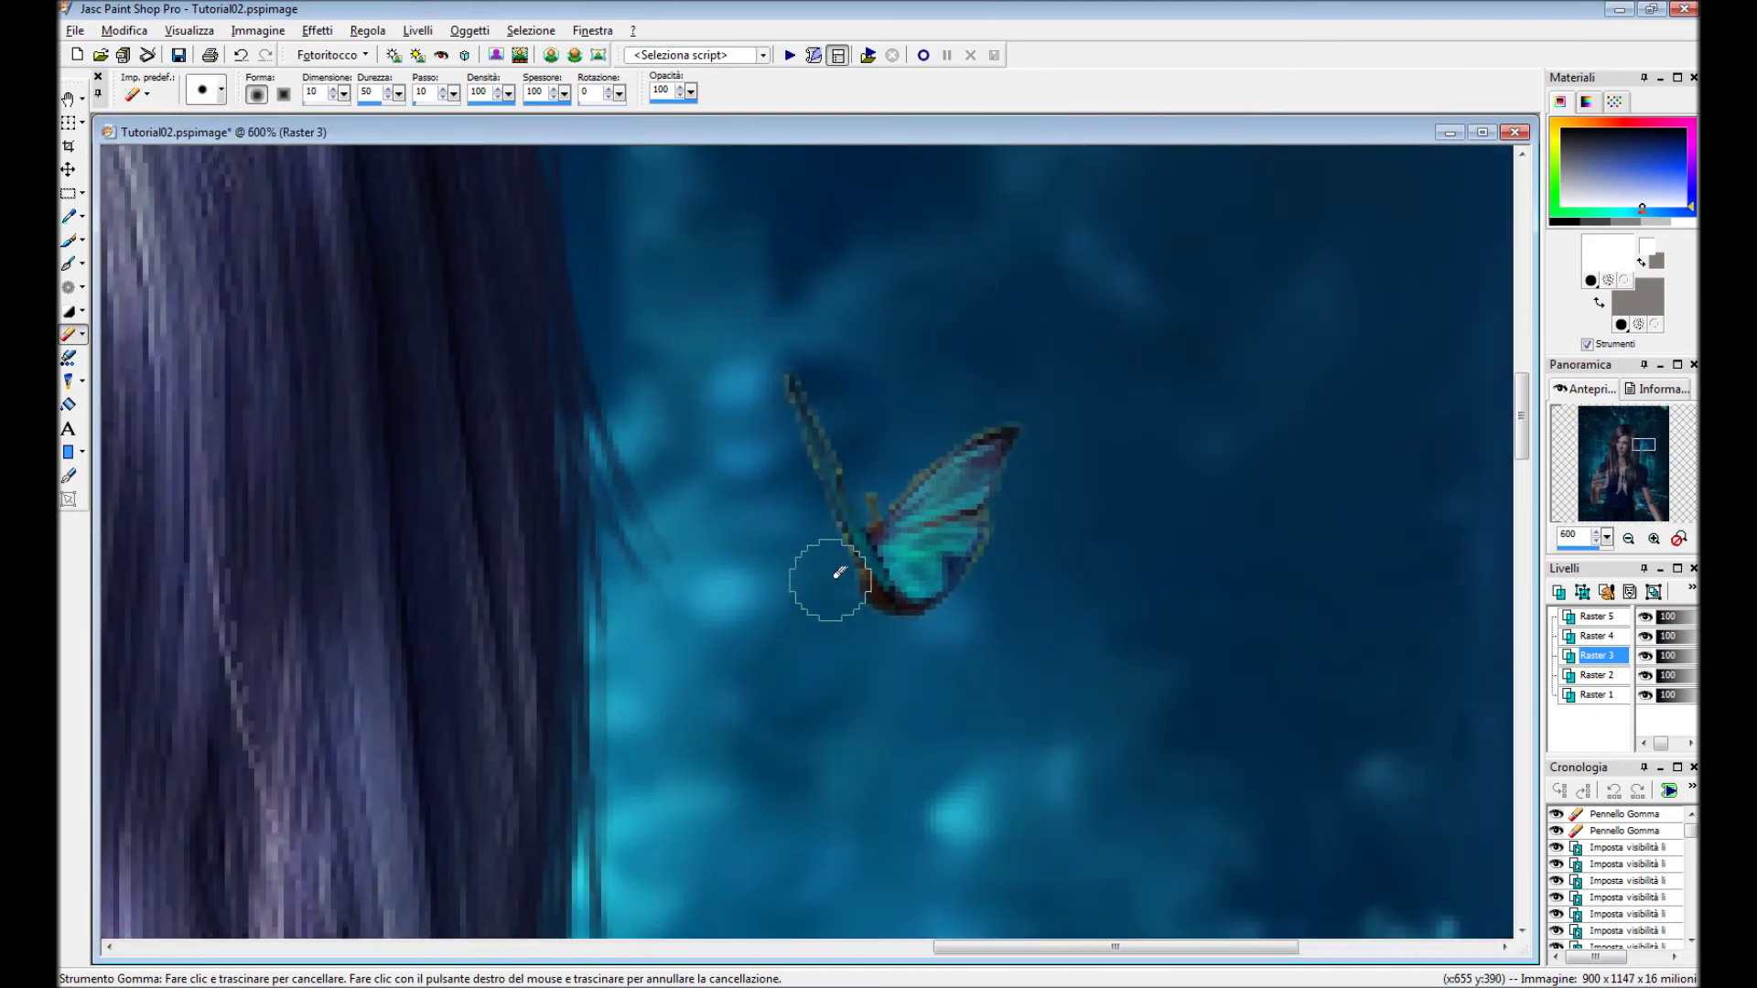
pyautogui.moveTo(783, 431); pyautogui.dragTo(825, 361)
pyautogui.moveTo(874, 453); pyautogui.dragTo(785, 412)
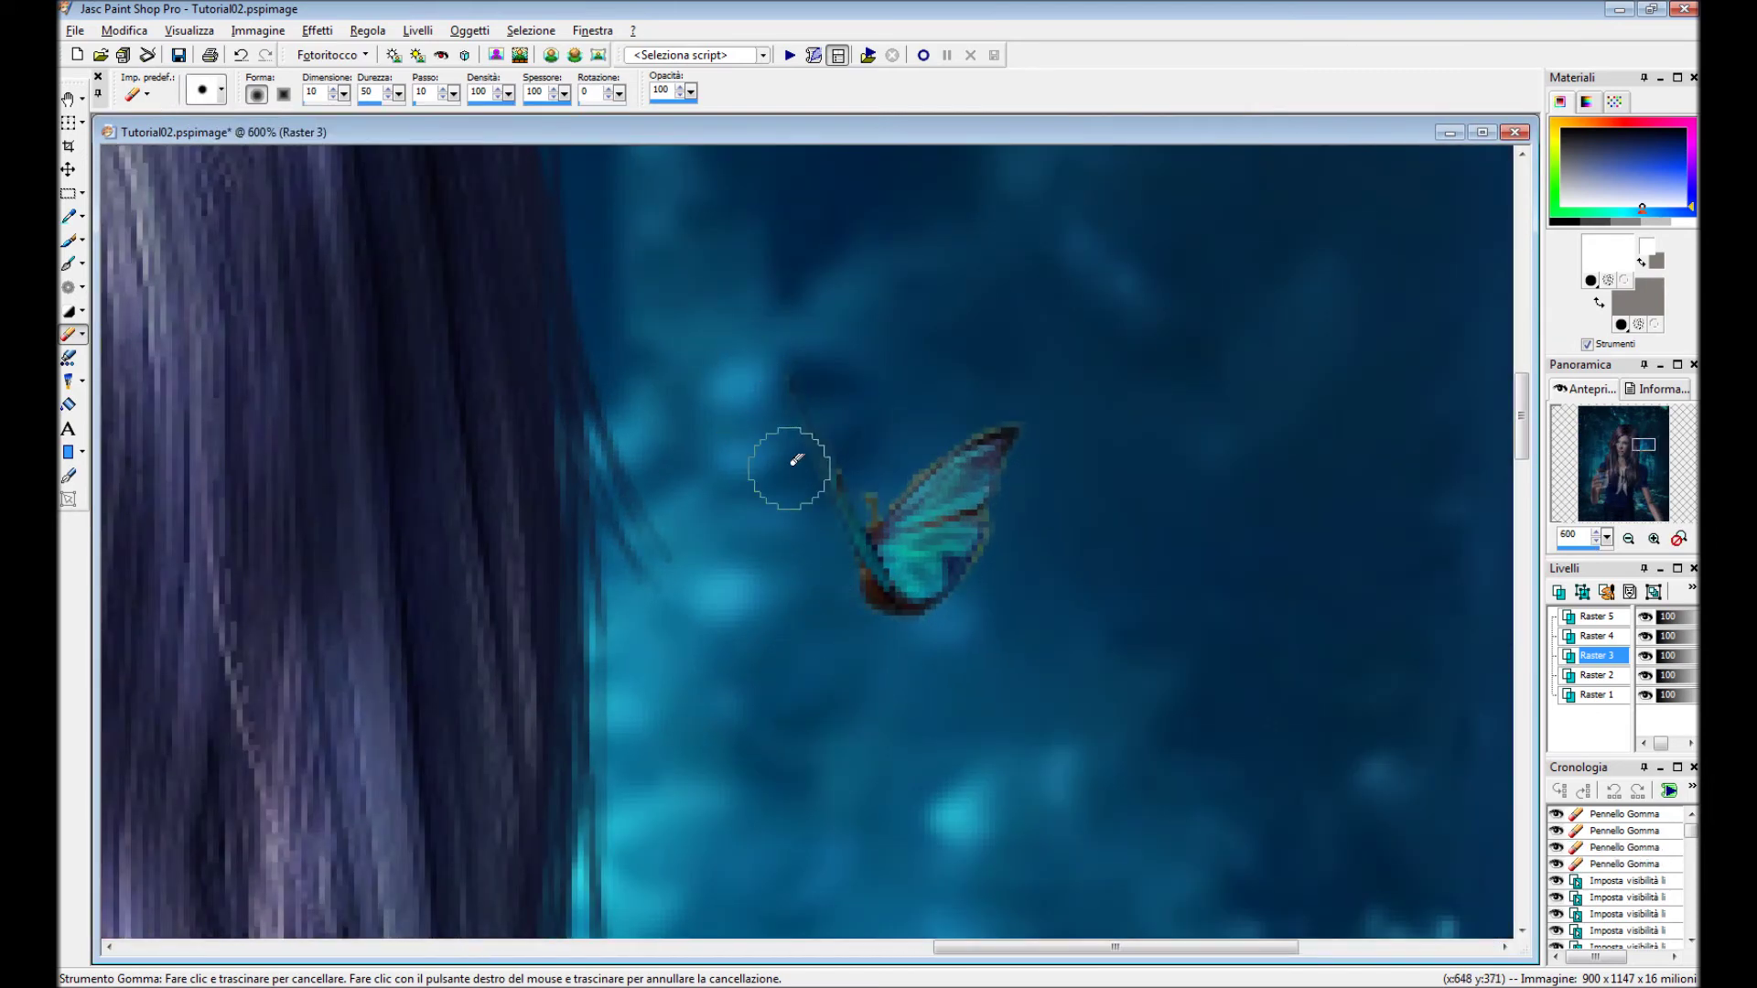
pyautogui.scroll(1, 552, 623)
# With a smaller, softer eraser, remove the pale and dark halos along the wing edges.
pyautogui.click(742, 404)
pyautogui.click(221, 90)
pyautogui.doubleClick(236, 183)
pyautogui.scroll(1, 898, 436)
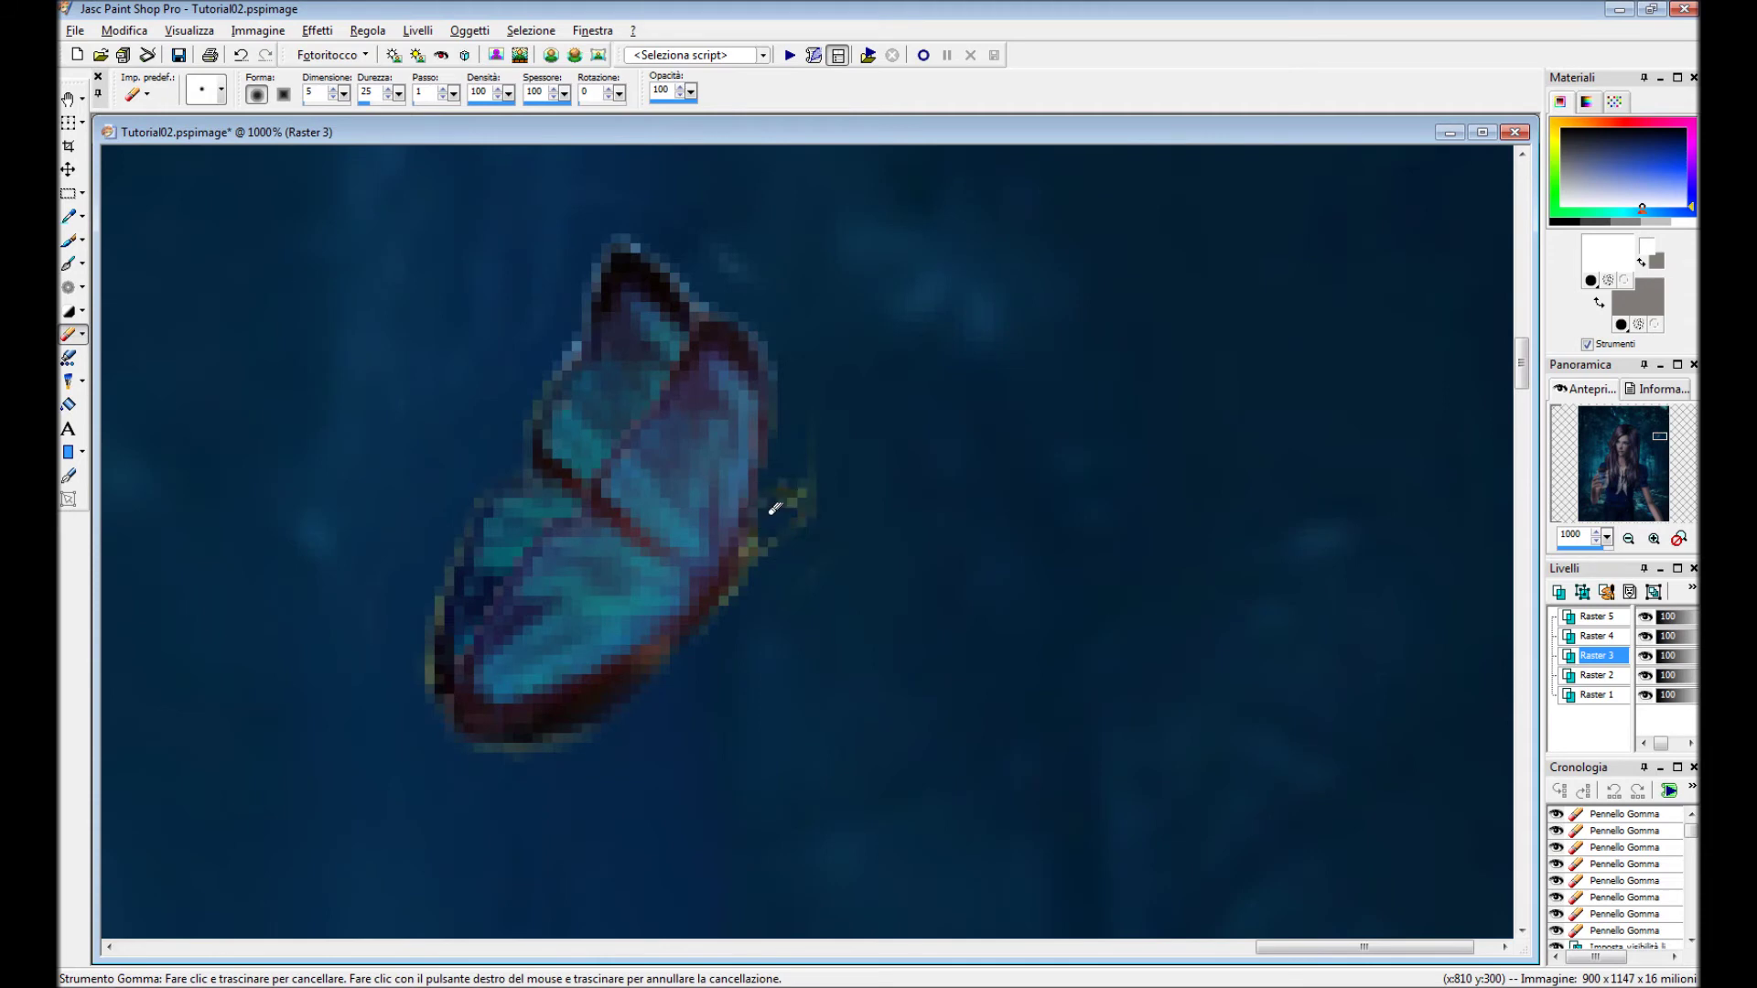
pyautogui.moveTo(775, 508); pyautogui.dragTo(746, 611)
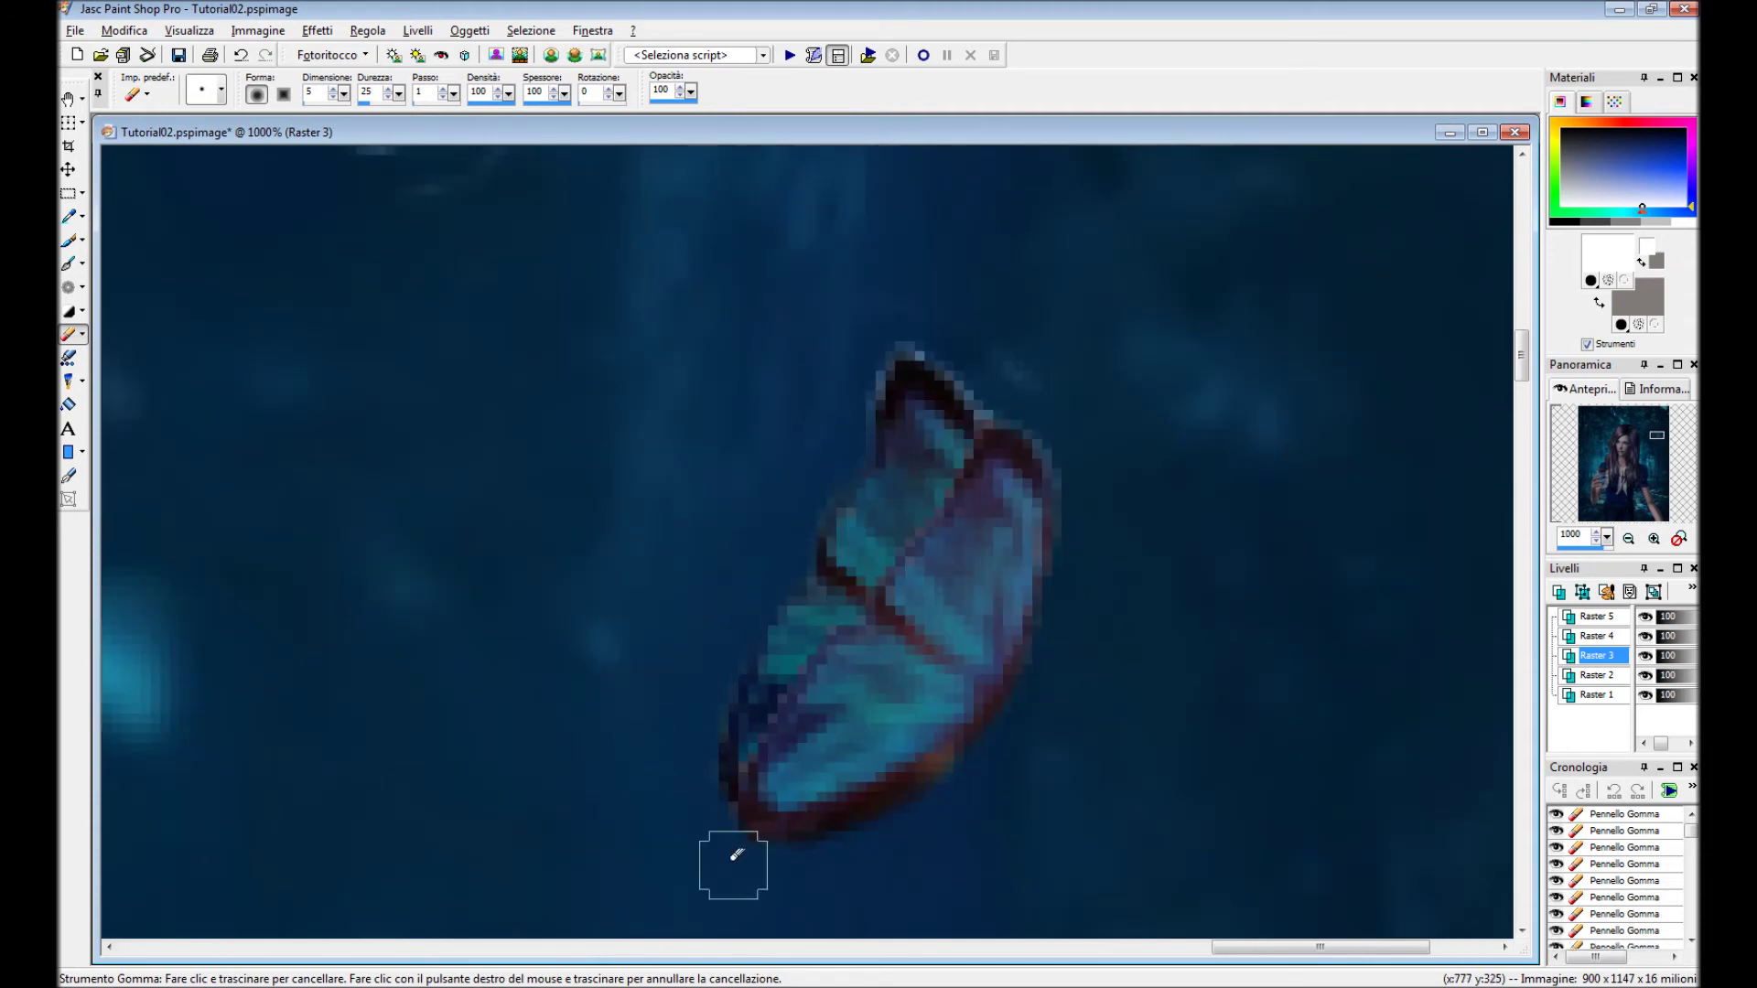
pyautogui.moveTo(860, 375); pyautogui.dragTo(978, 365)
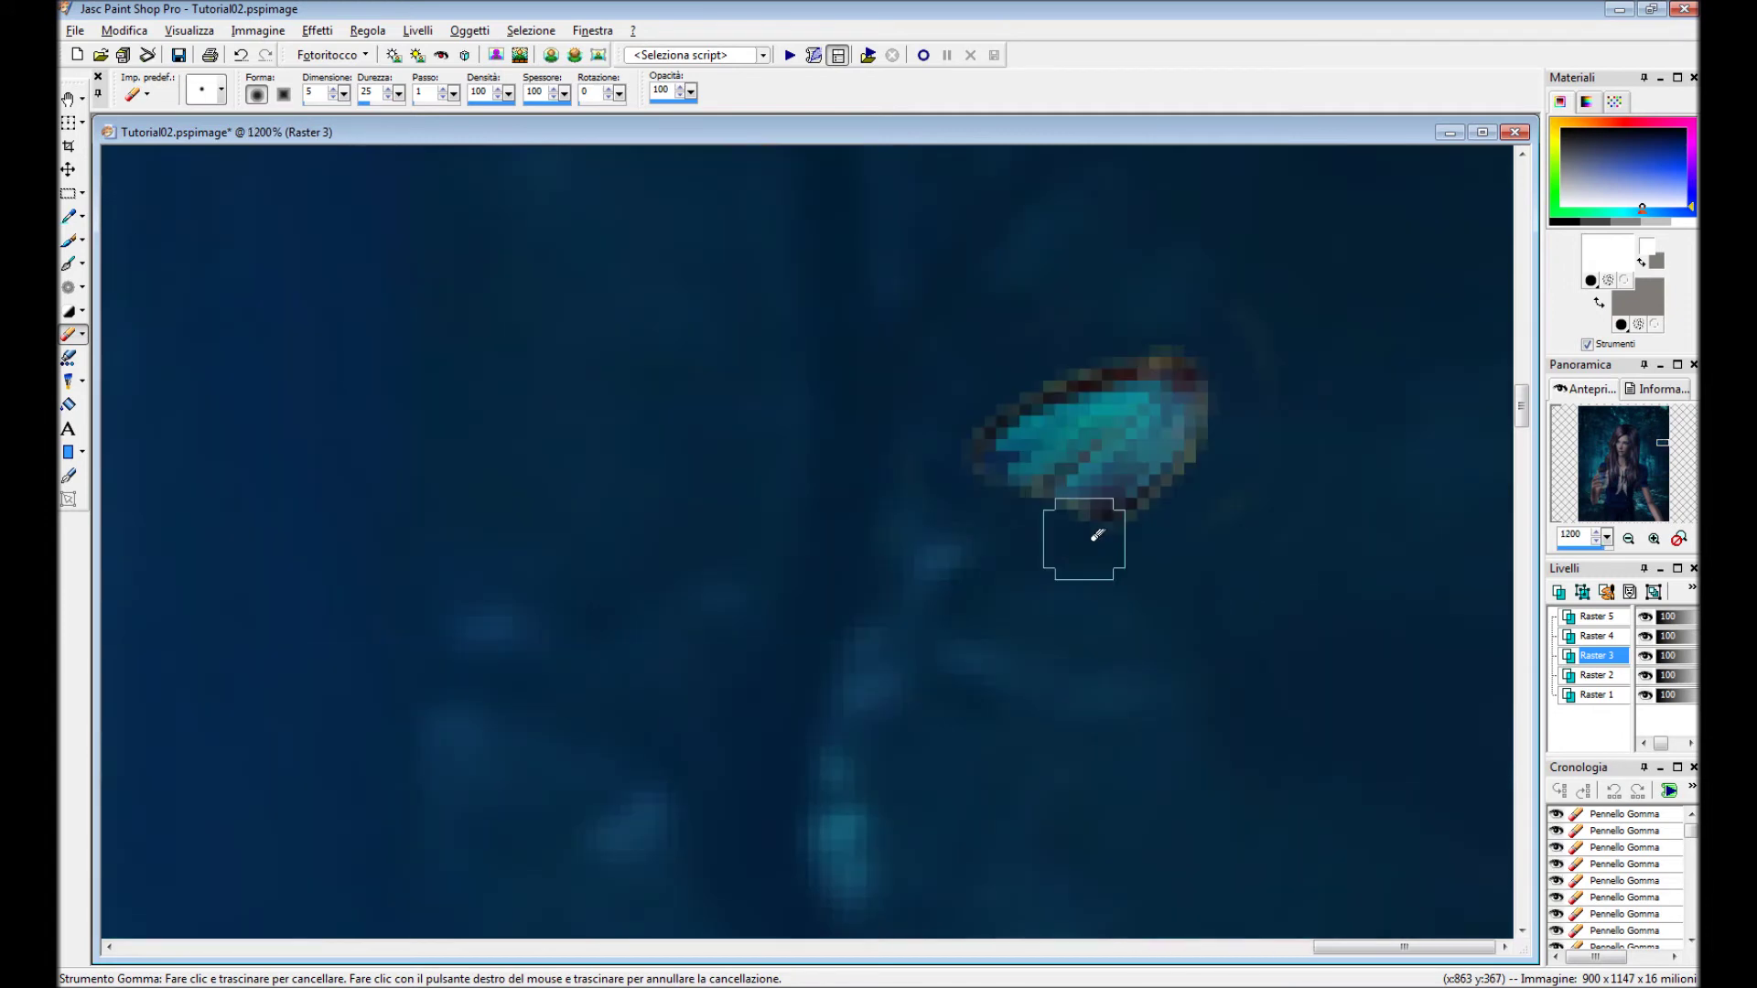
pyautogui.moveTo(1204, 341); pyautogui.dragTo(988, 323)
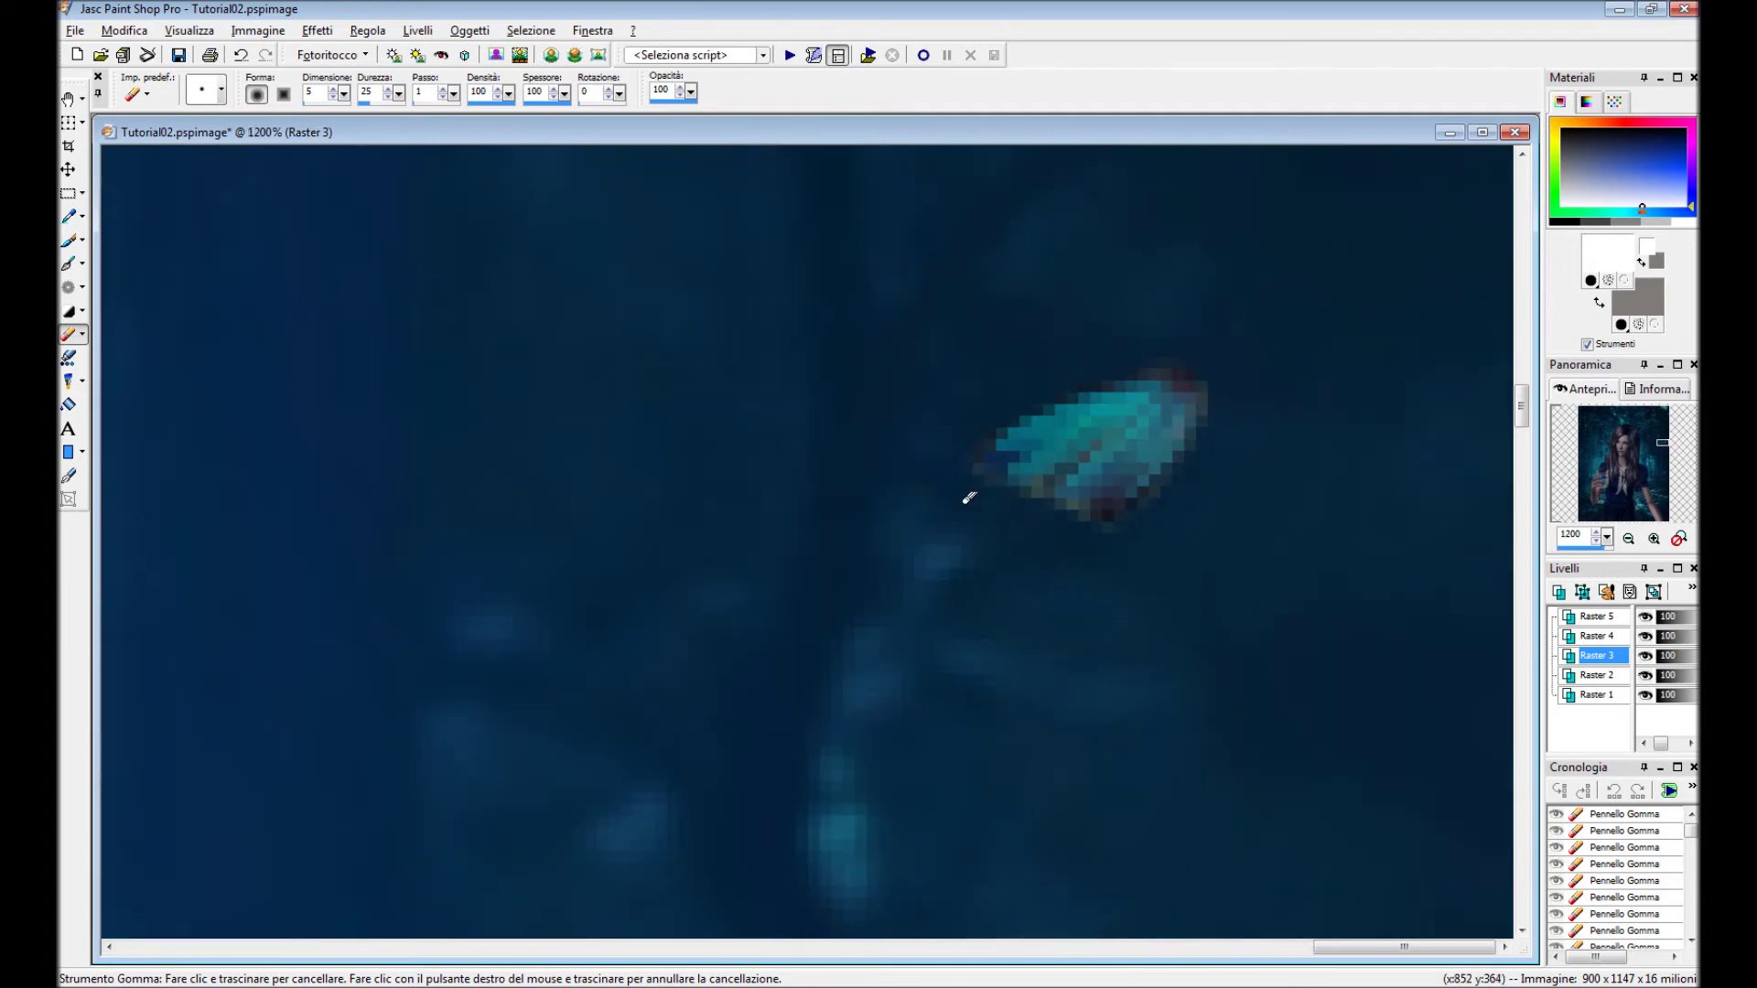
pyautogui.scroll(-3, 1110, 536)
pyautogui.scroll(2, 737, 421)
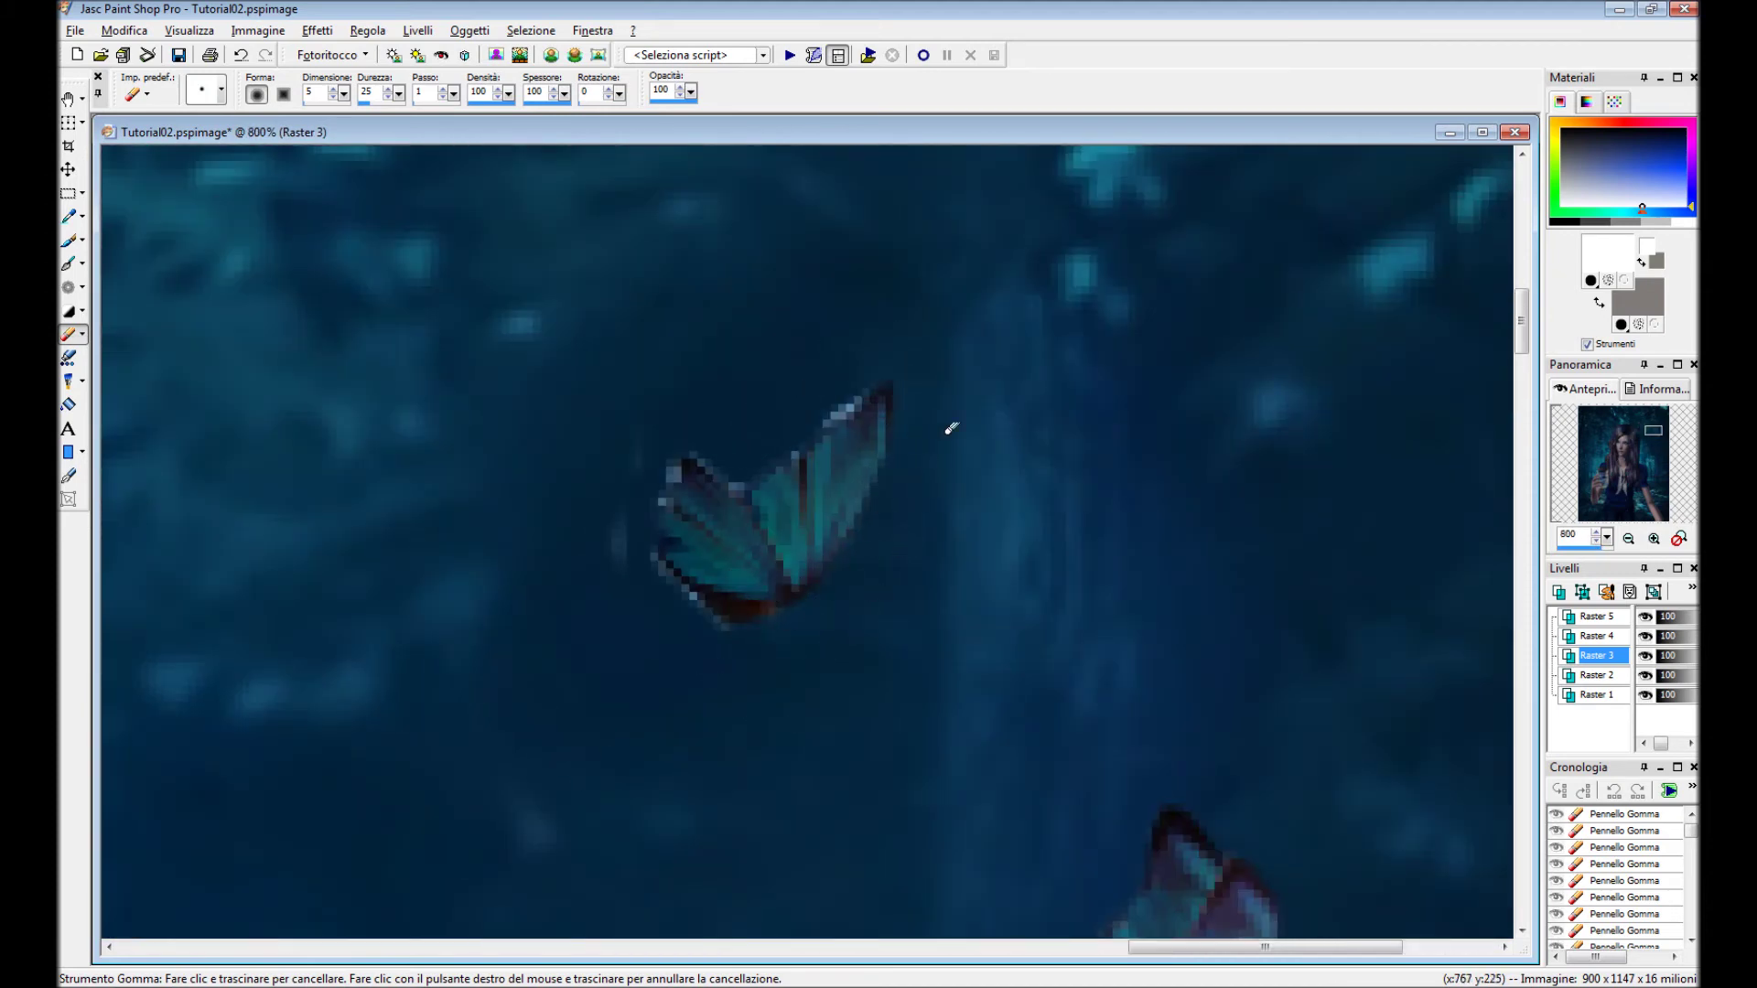
pyautogui.scroll(1, 510, 558)
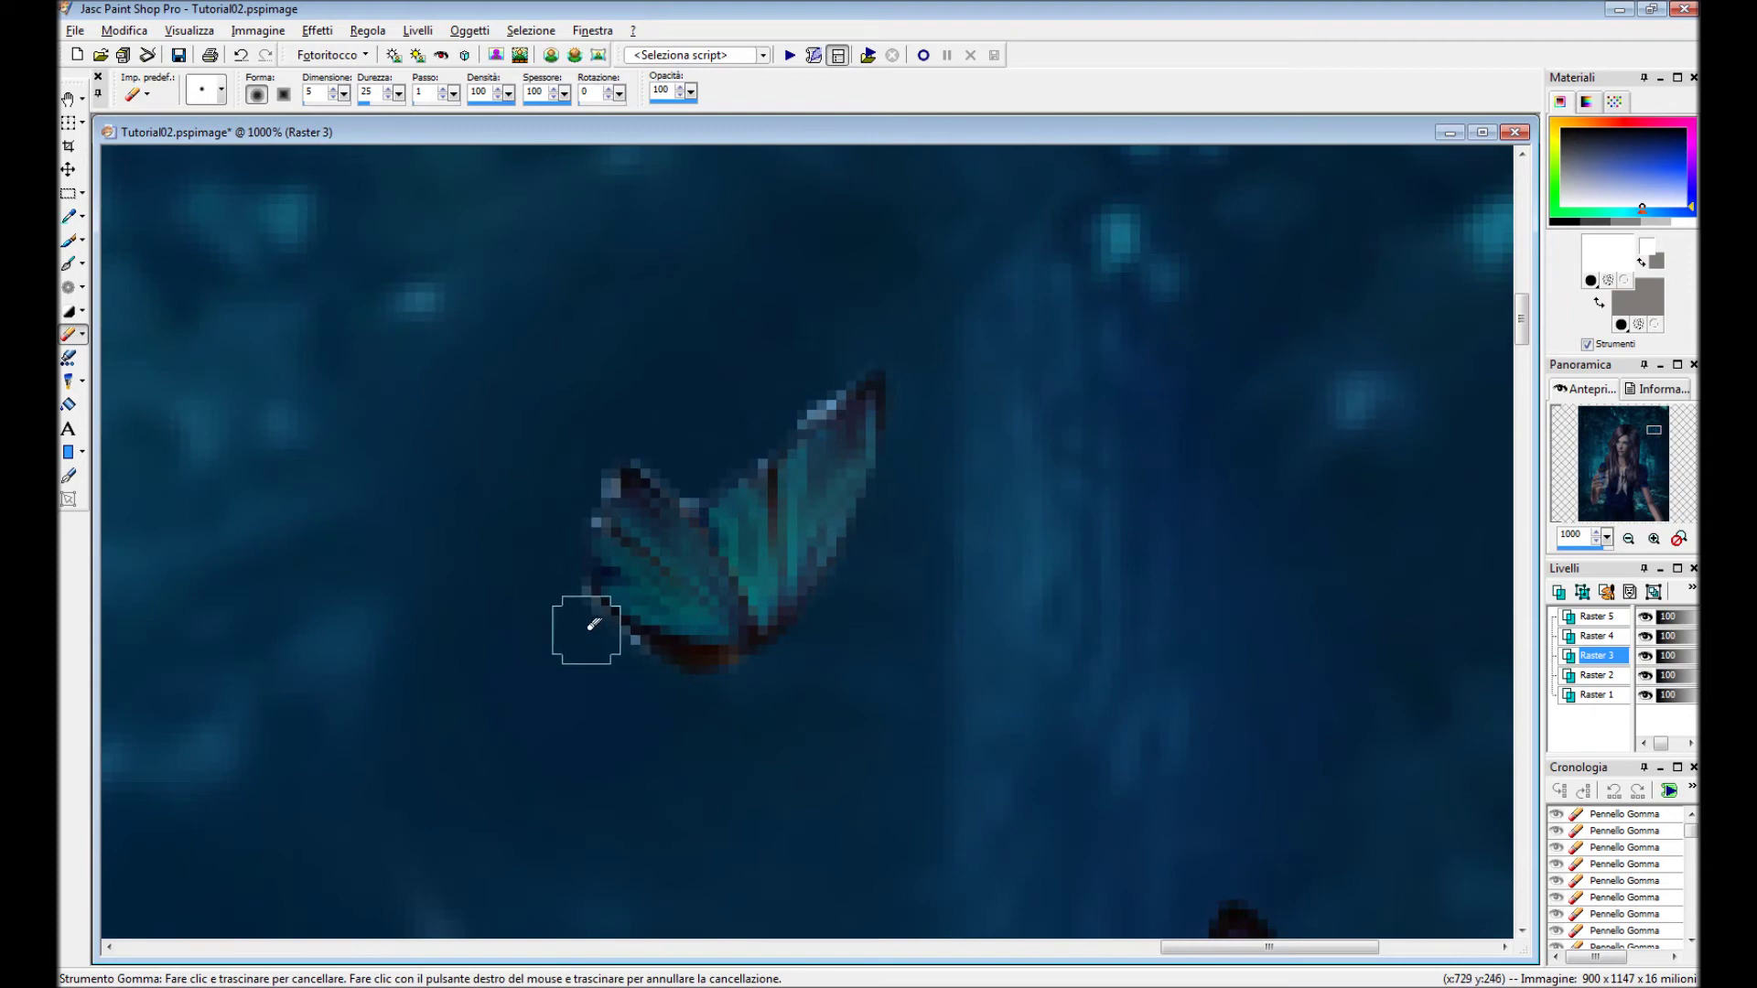
pyautogui.moveTo(586, 503); pyautogui.dragTo(641, 437)
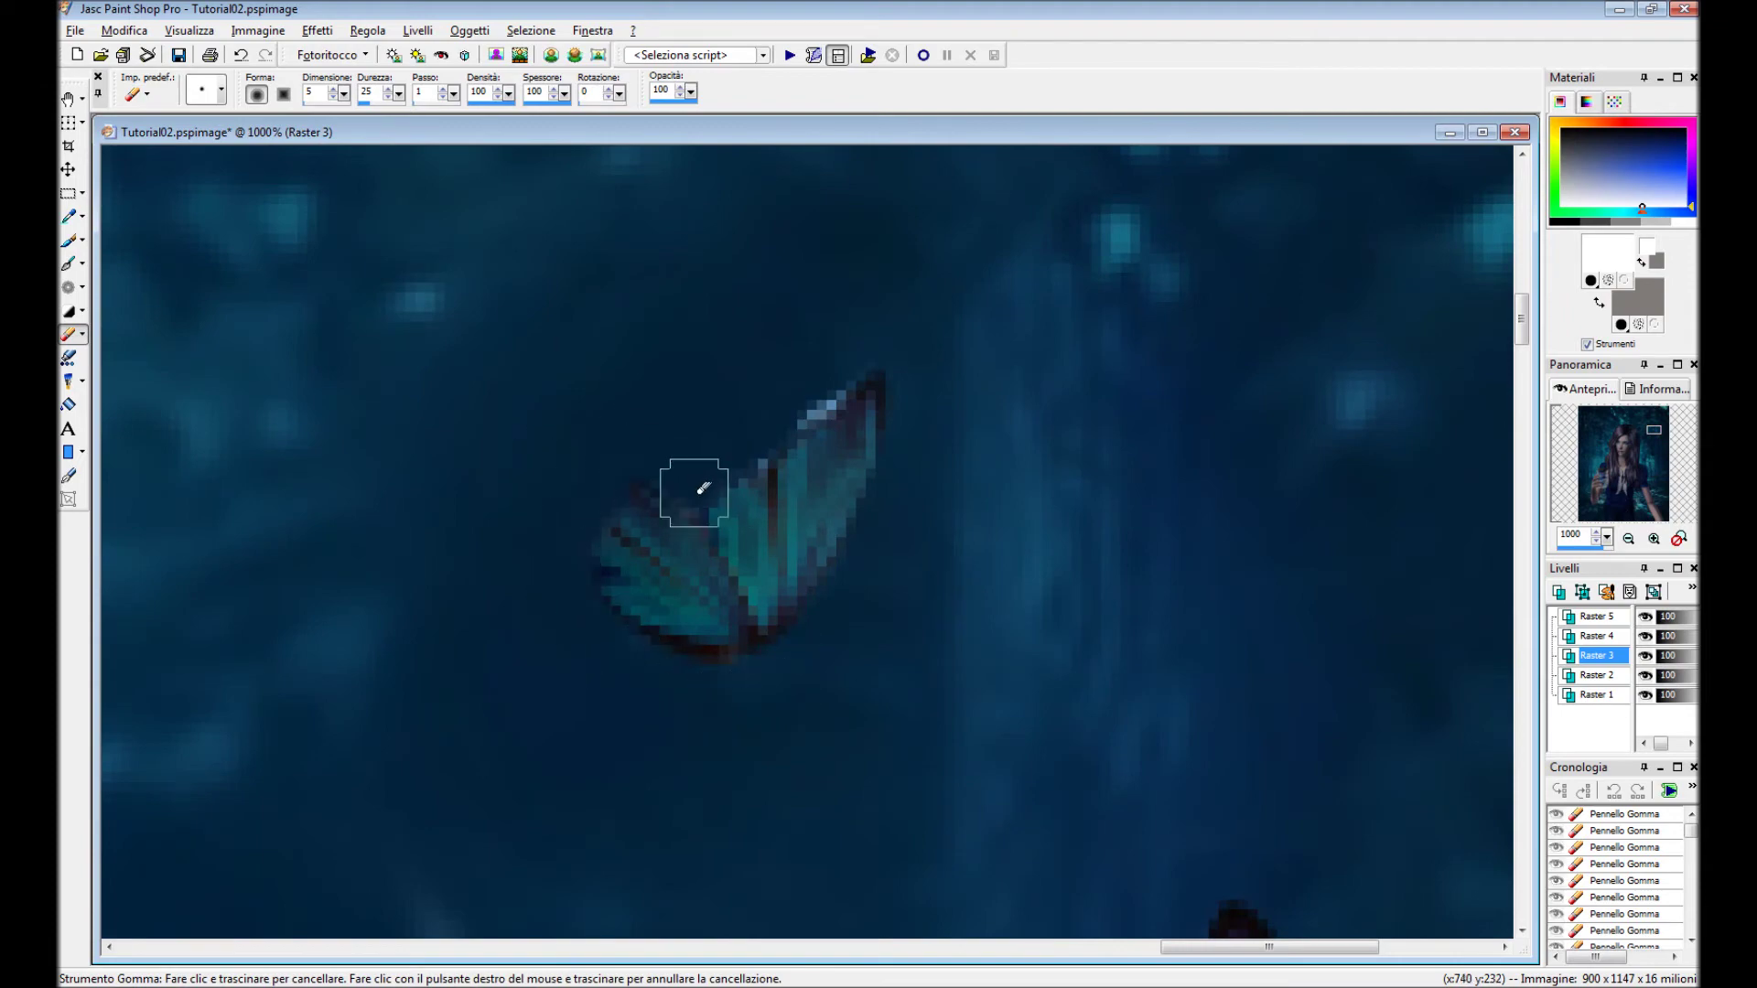
# Open Raster 3's Layer Properties and expand its blend mode choices.
pyautogui.scroll(-5, 881, 342)
pyautogui.scroll(-4, 775, 522)
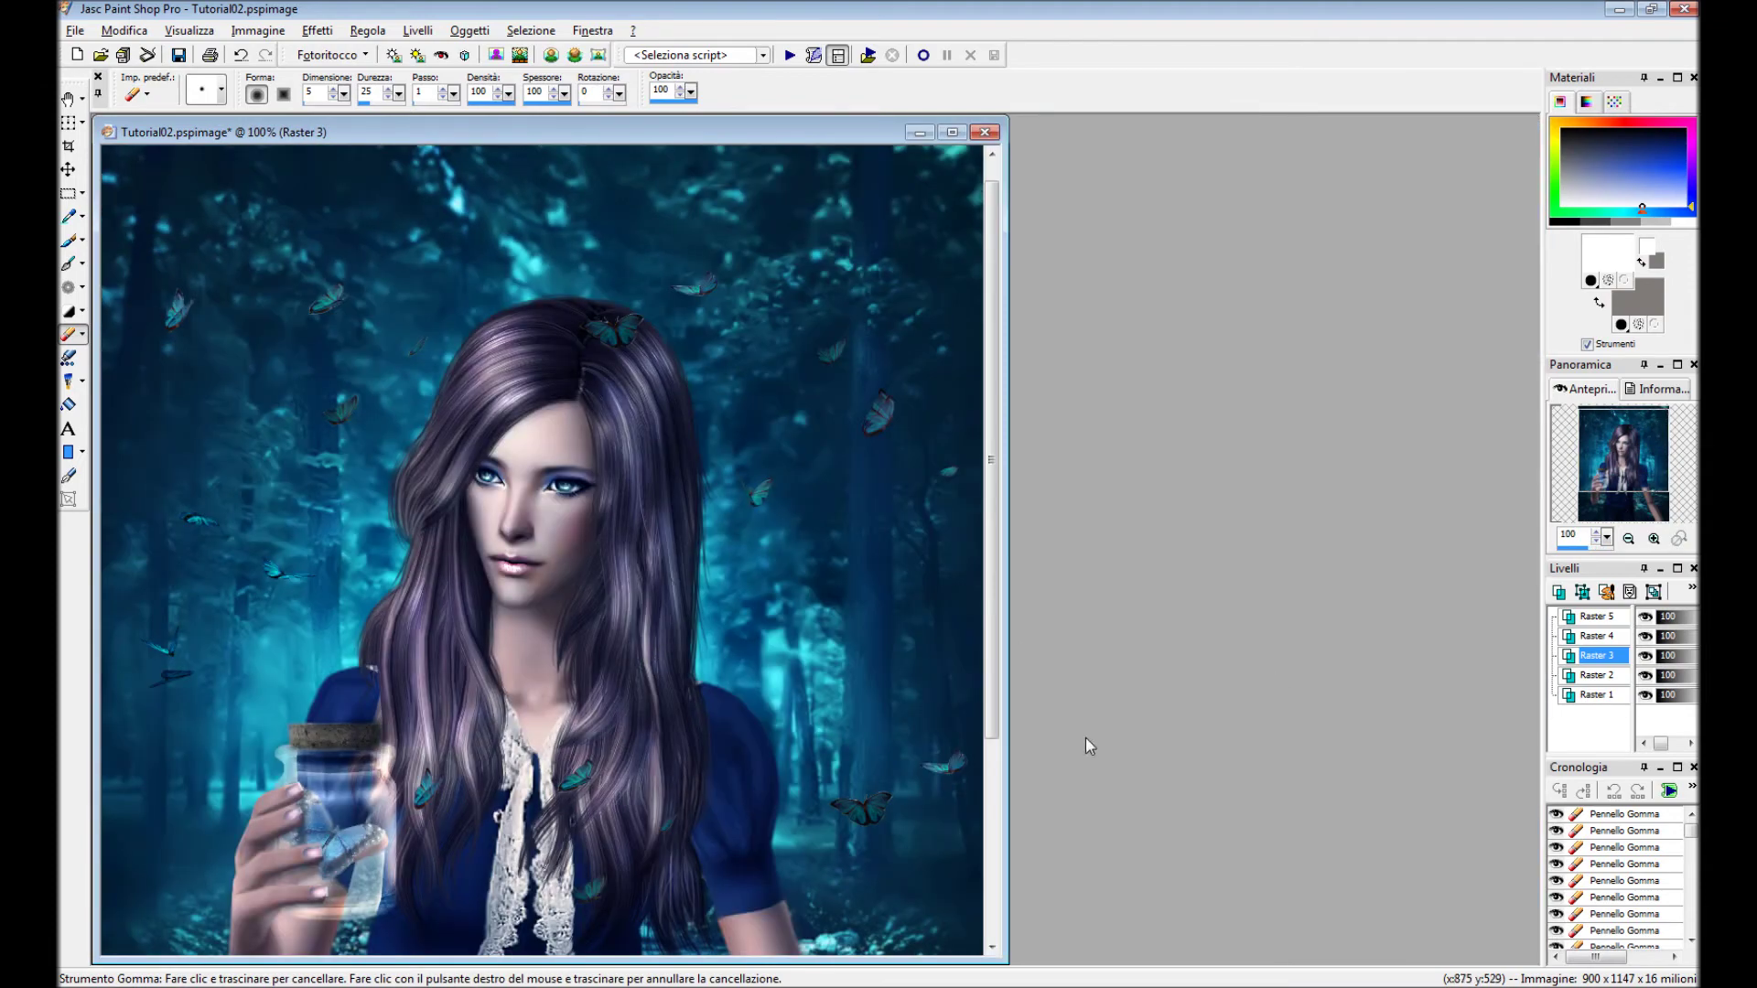
pyautogui.scroll(-3, 1087, 746)
pyautogui.scroll(3, 1087, 746)
pyautogui.doubleClick(1597, 655)
pyautogui.click(1438, 558)
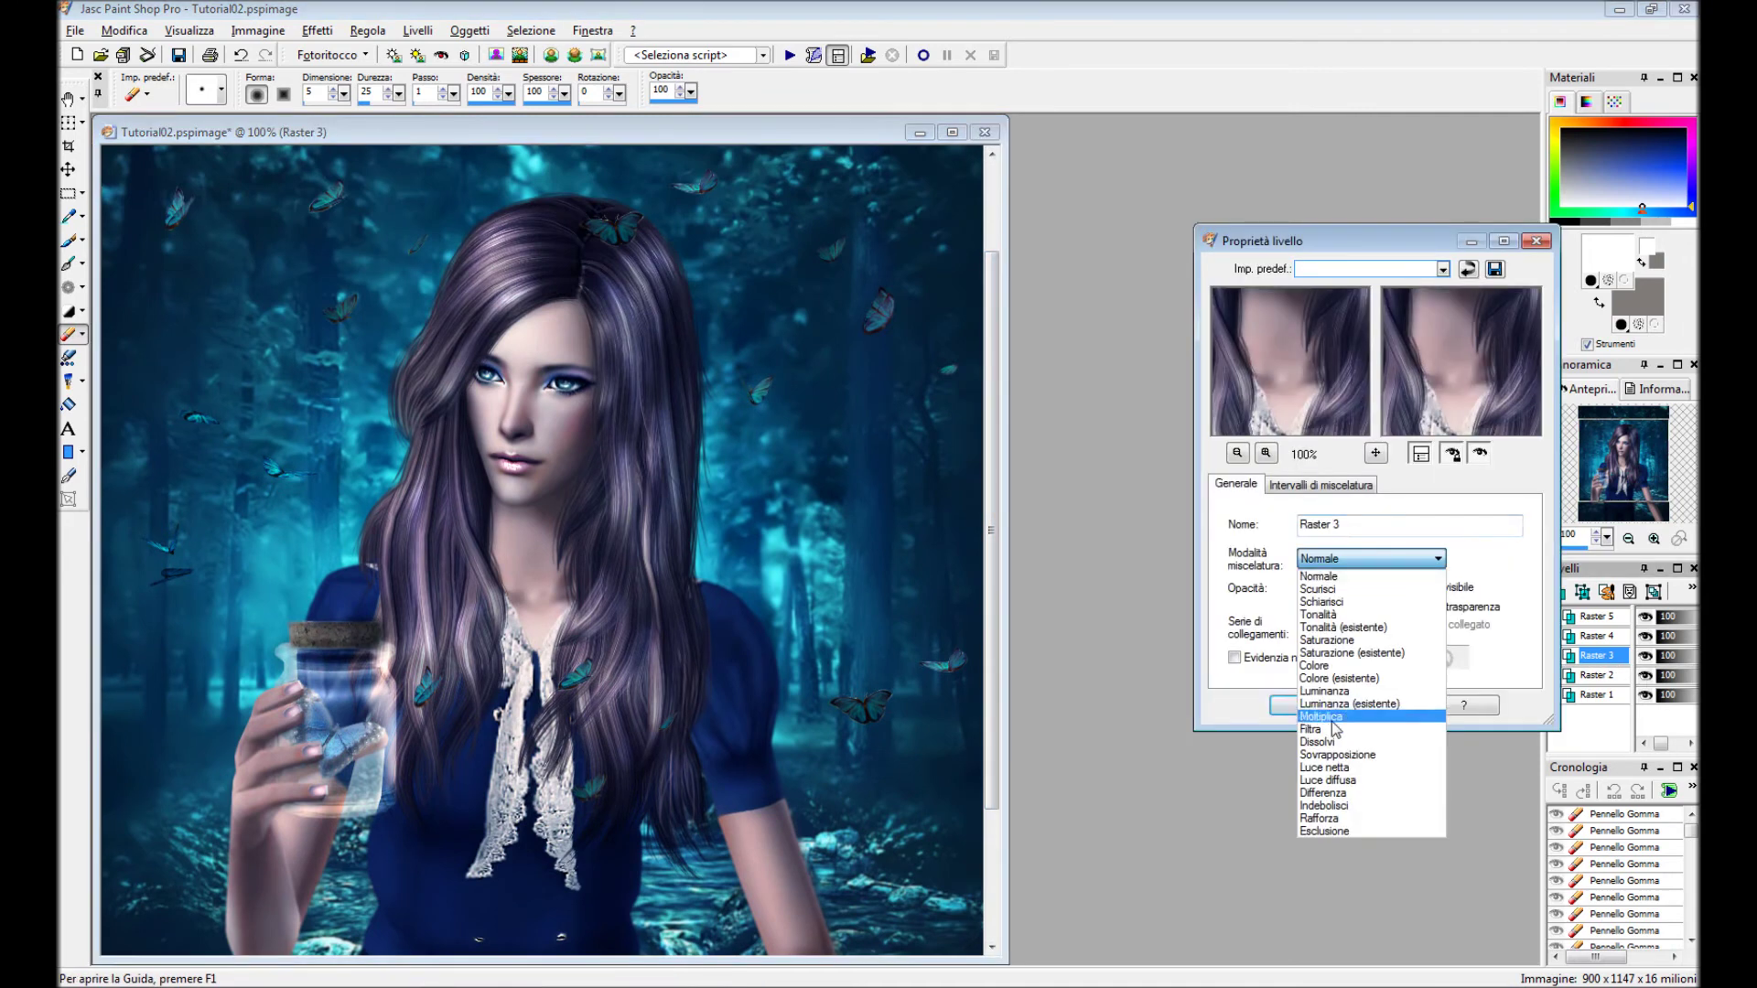
# Set Raster 3 to Luce netta (Hard Light) blending and nudge its butterflies slightly upward.
pyautogui.click(1335, 728)
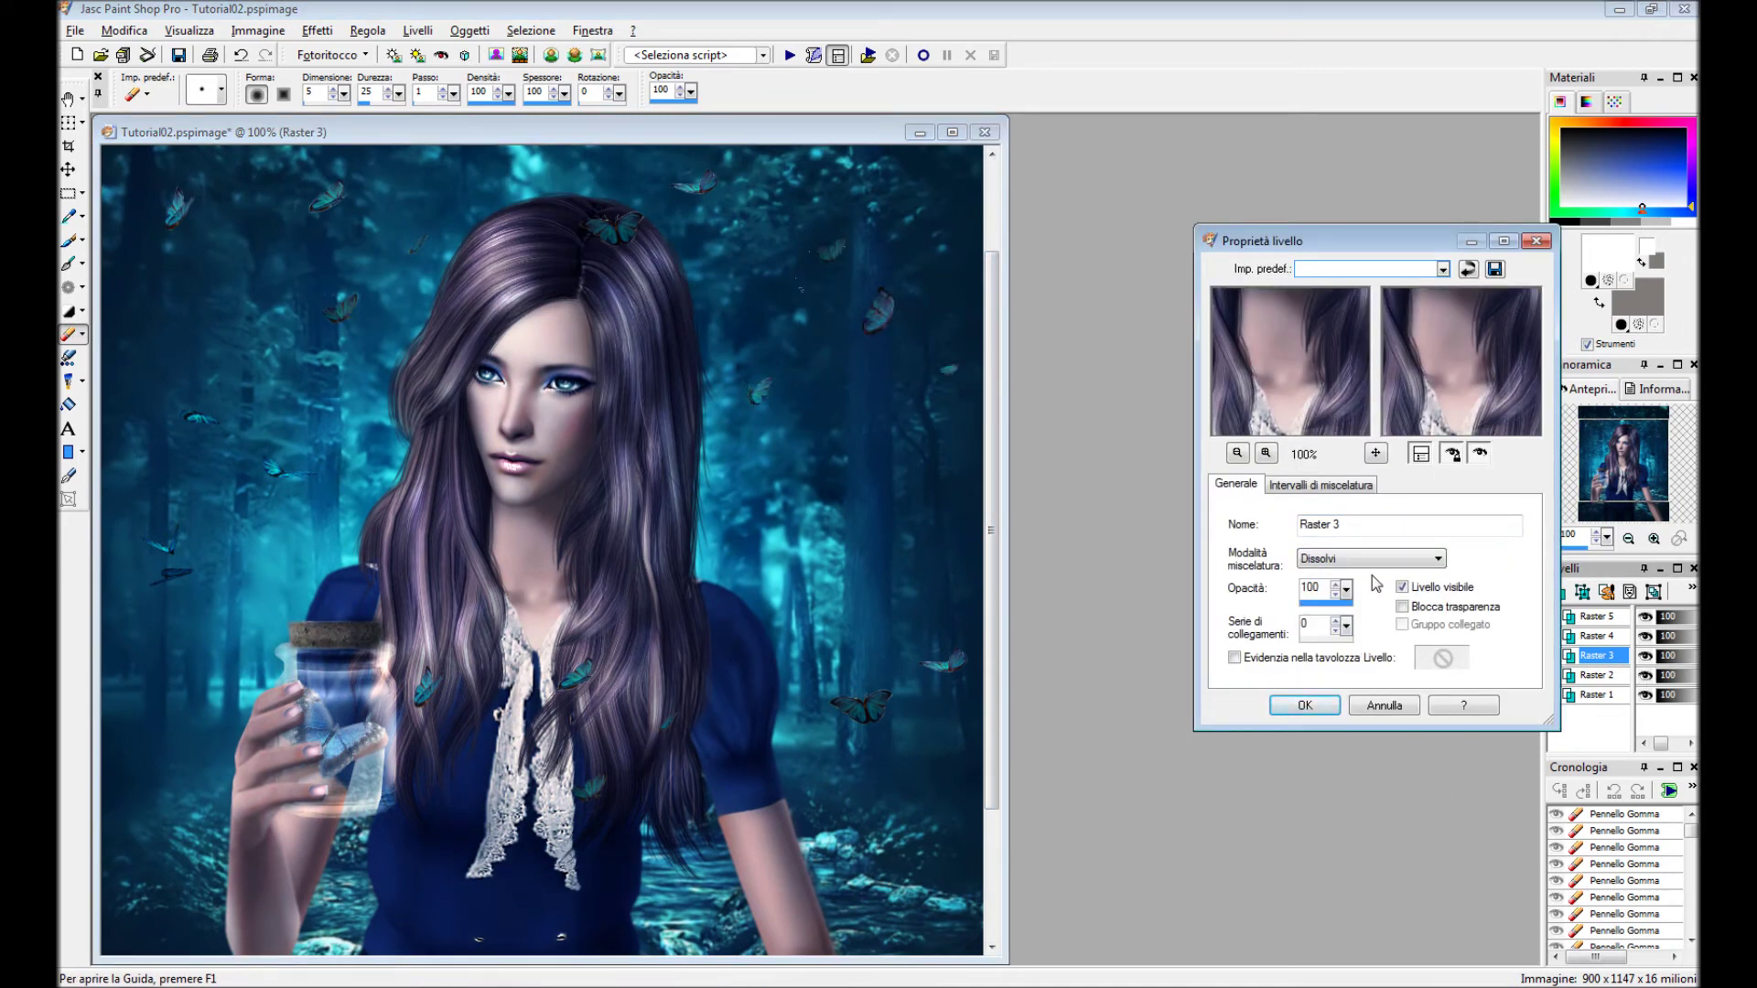
pyautogui.click(1303, 706)
pyautogui.scroll(1, 1087, 389)
pyautogui.press('m')
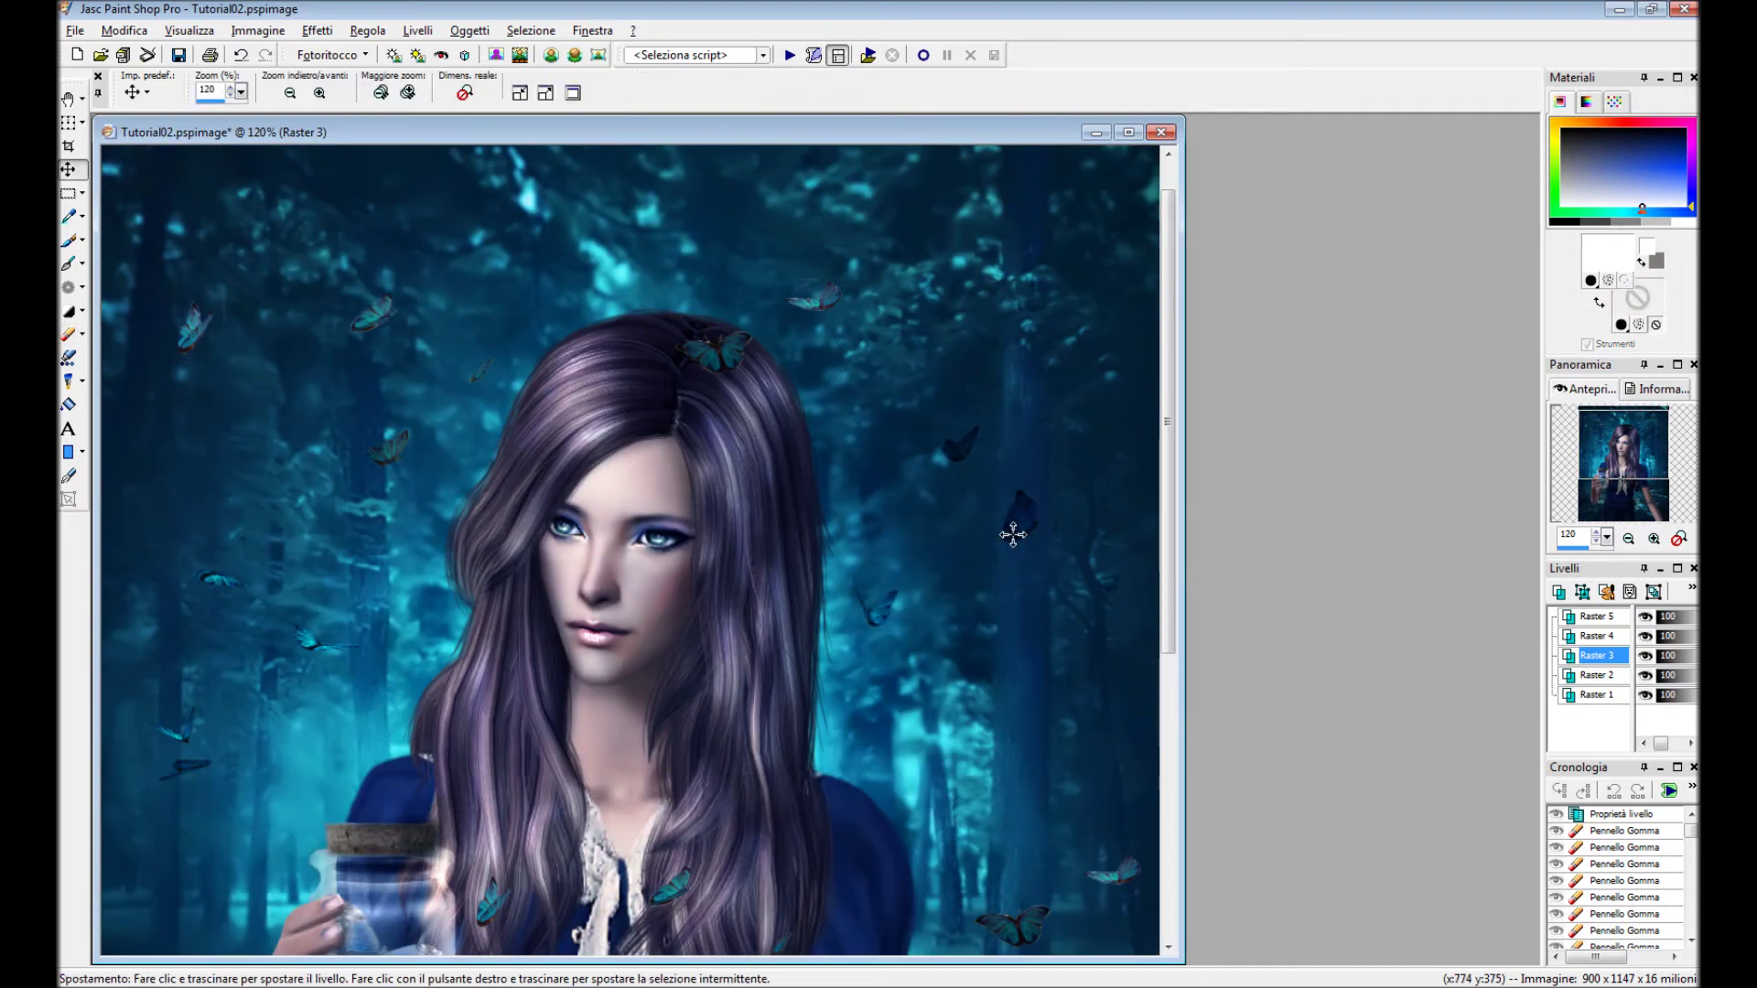
pyautogui.moveTo(1034, 501); pyautogui.dragTo(1031, 373)
# Make Raster 4 active and switch to a smaller eraser preset.
pyautogui.scroll(1, 946, 504)
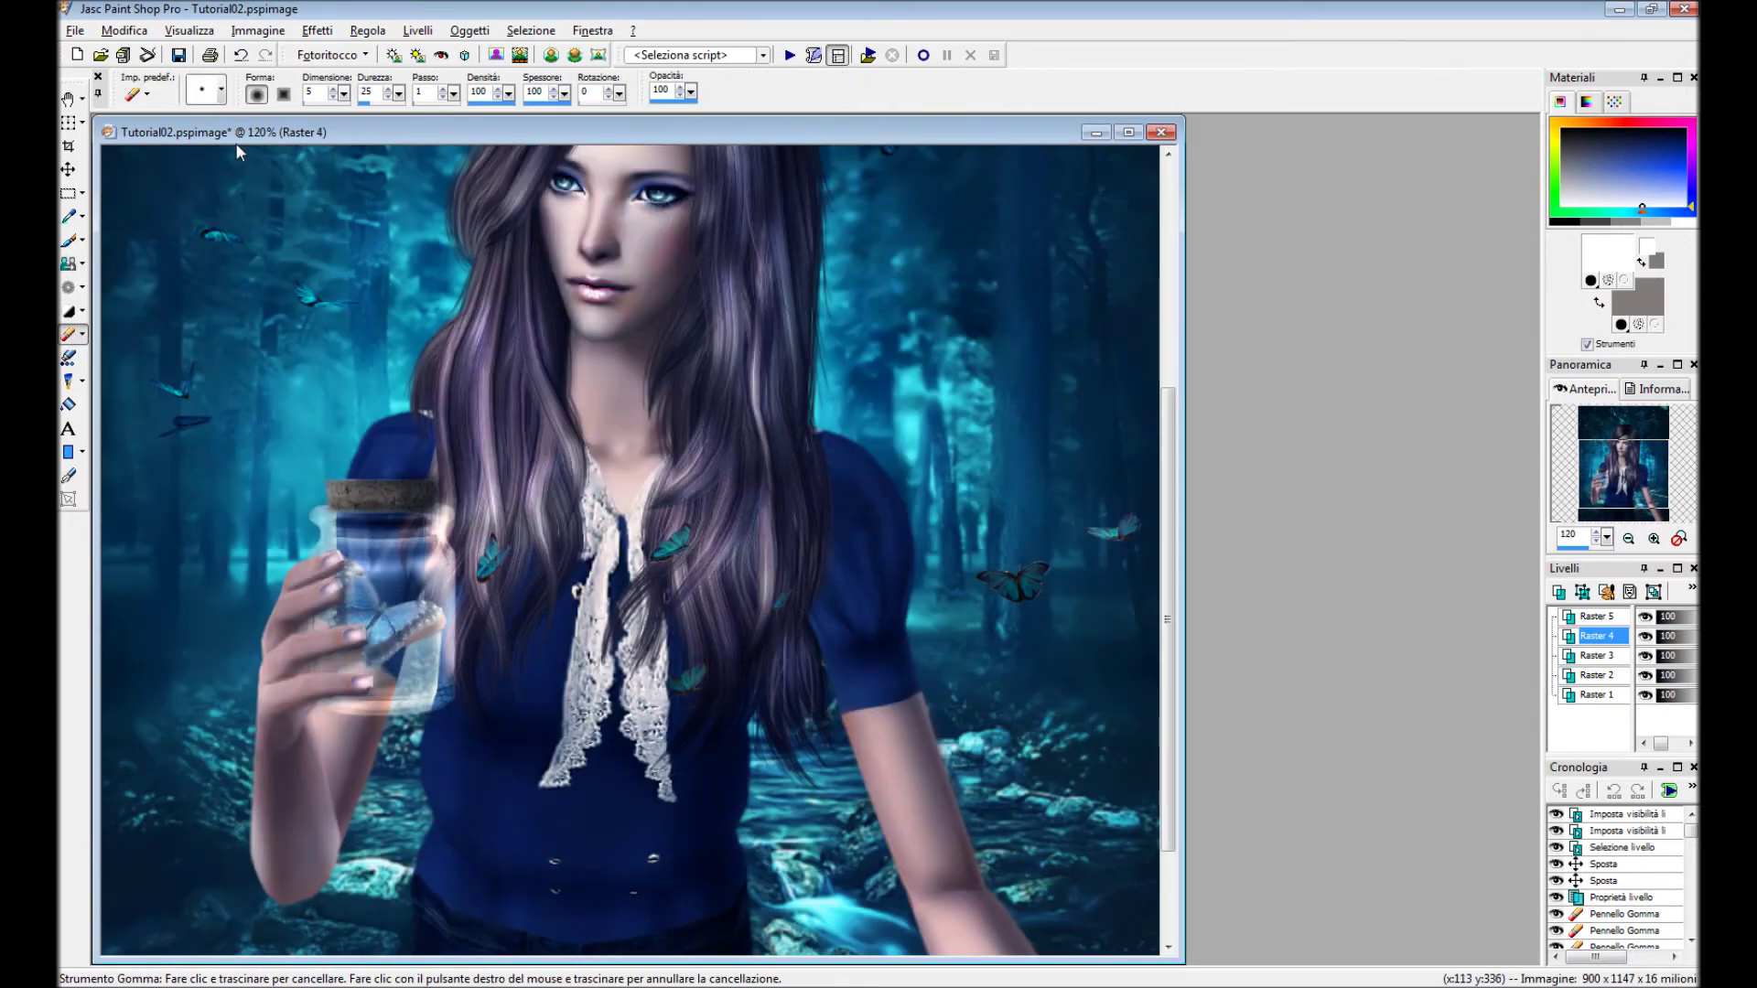
pyautogui.click(220, 90)
pyautogui.click(365, 475)
pyautogui.scroll(2, 827, 700)
pyautogui.click(220, 90)
pyautogui.click(314, 191)
# Erase Raster 4's halo along the wing edge, antenna and lower wing using the smallest eraser preset.
pyautogui.scroll(3, 971, 570)
pyautogui.scroll(1, 972, 570)
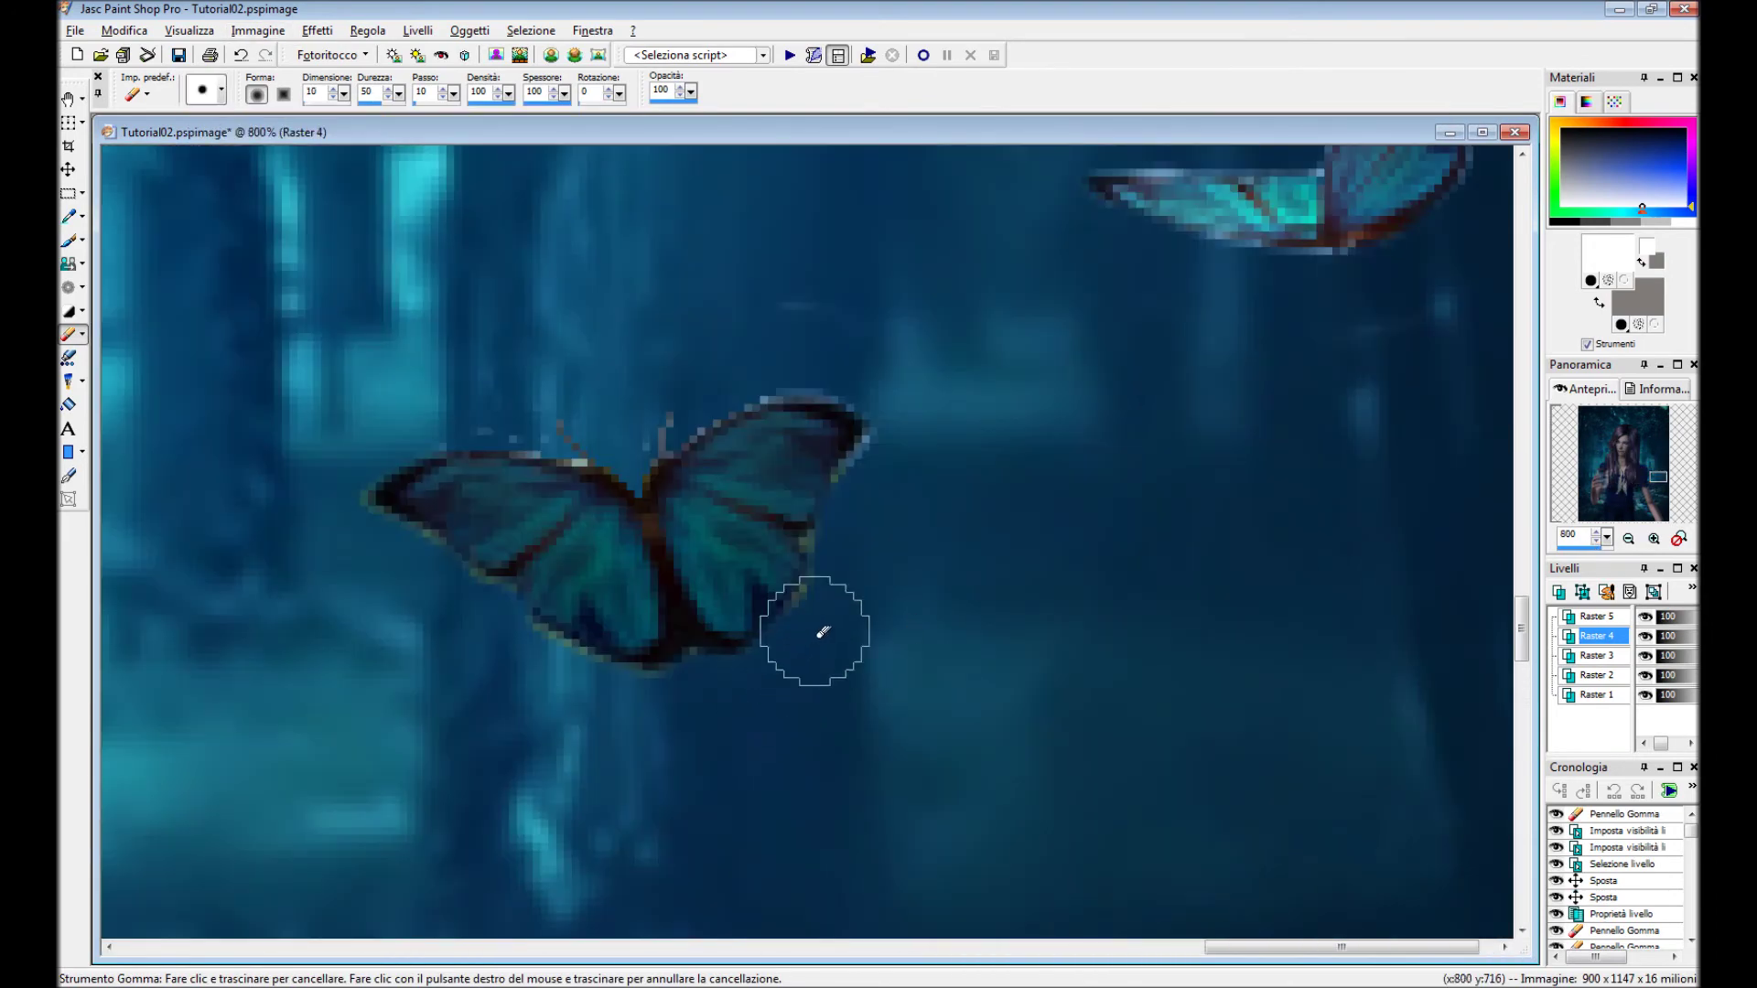
pyautogui.moveTo(842, 544); pyautogui.dragTo(919, 426)
pyautogui.click(220, 90)
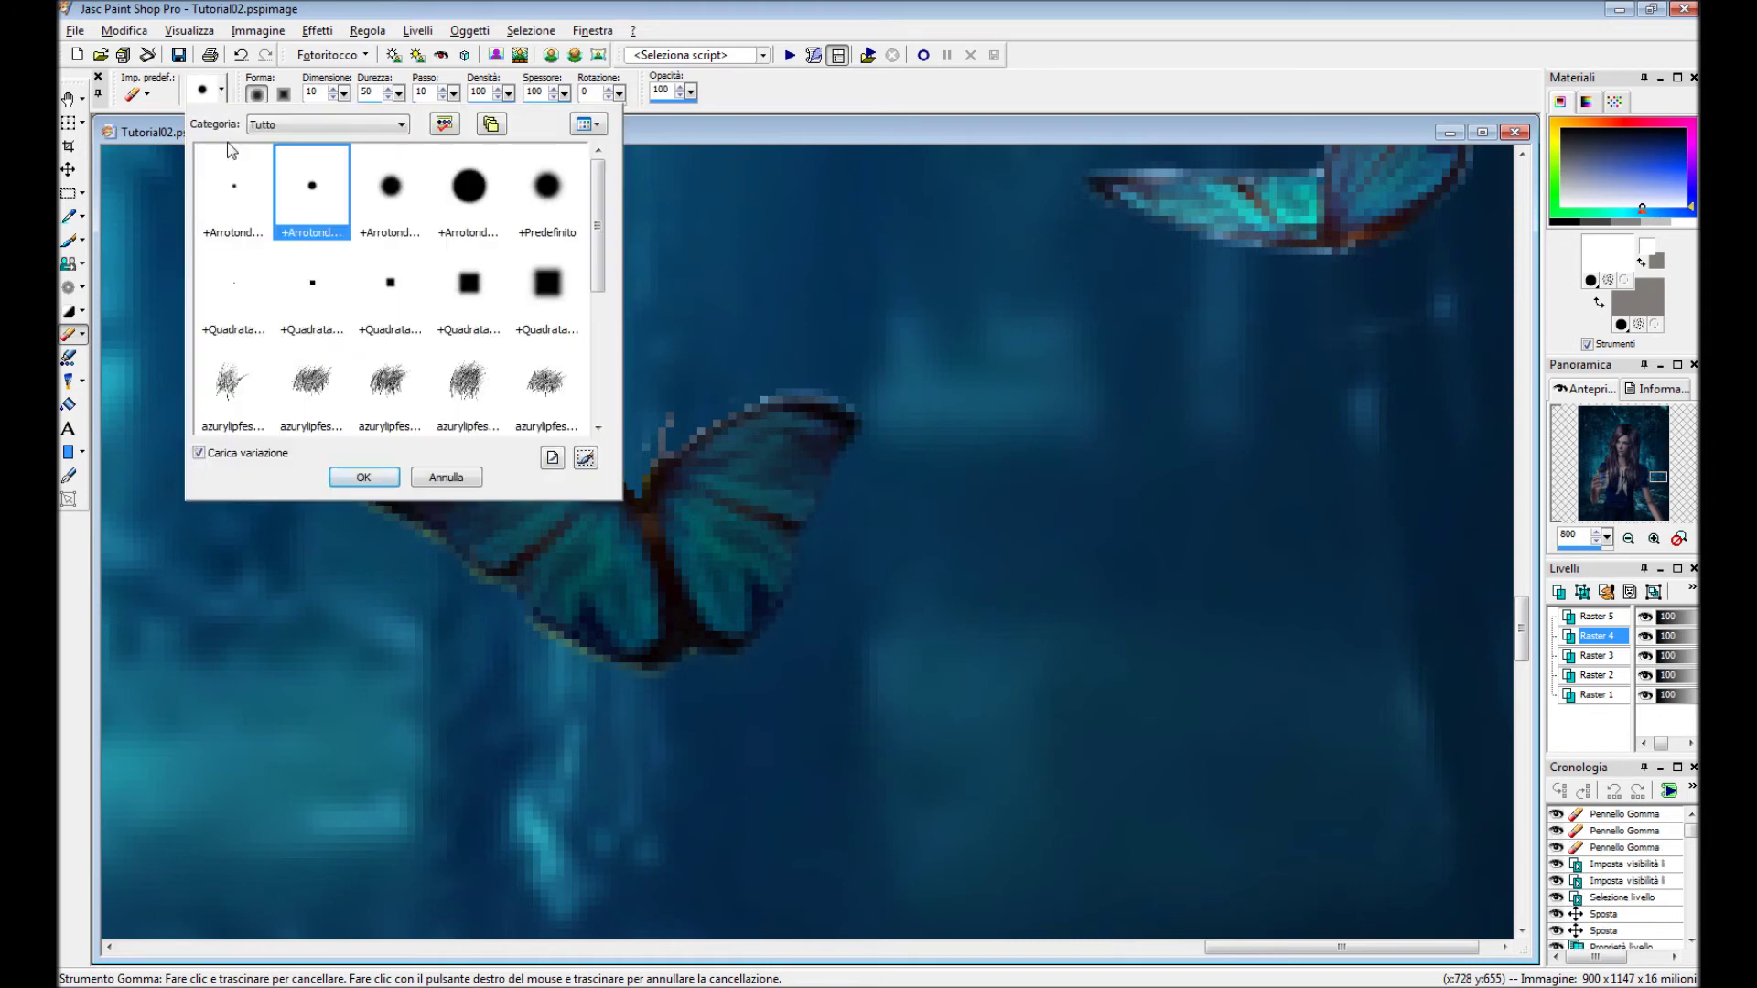
pyautogui.click(314, 184)
pyautogui.scroll(2, 784, 467)
pyautogui.scroll(-1, 784, 467)
pyautogui.moveTo(821, 473); pyautogui.dragTo(791, 493)
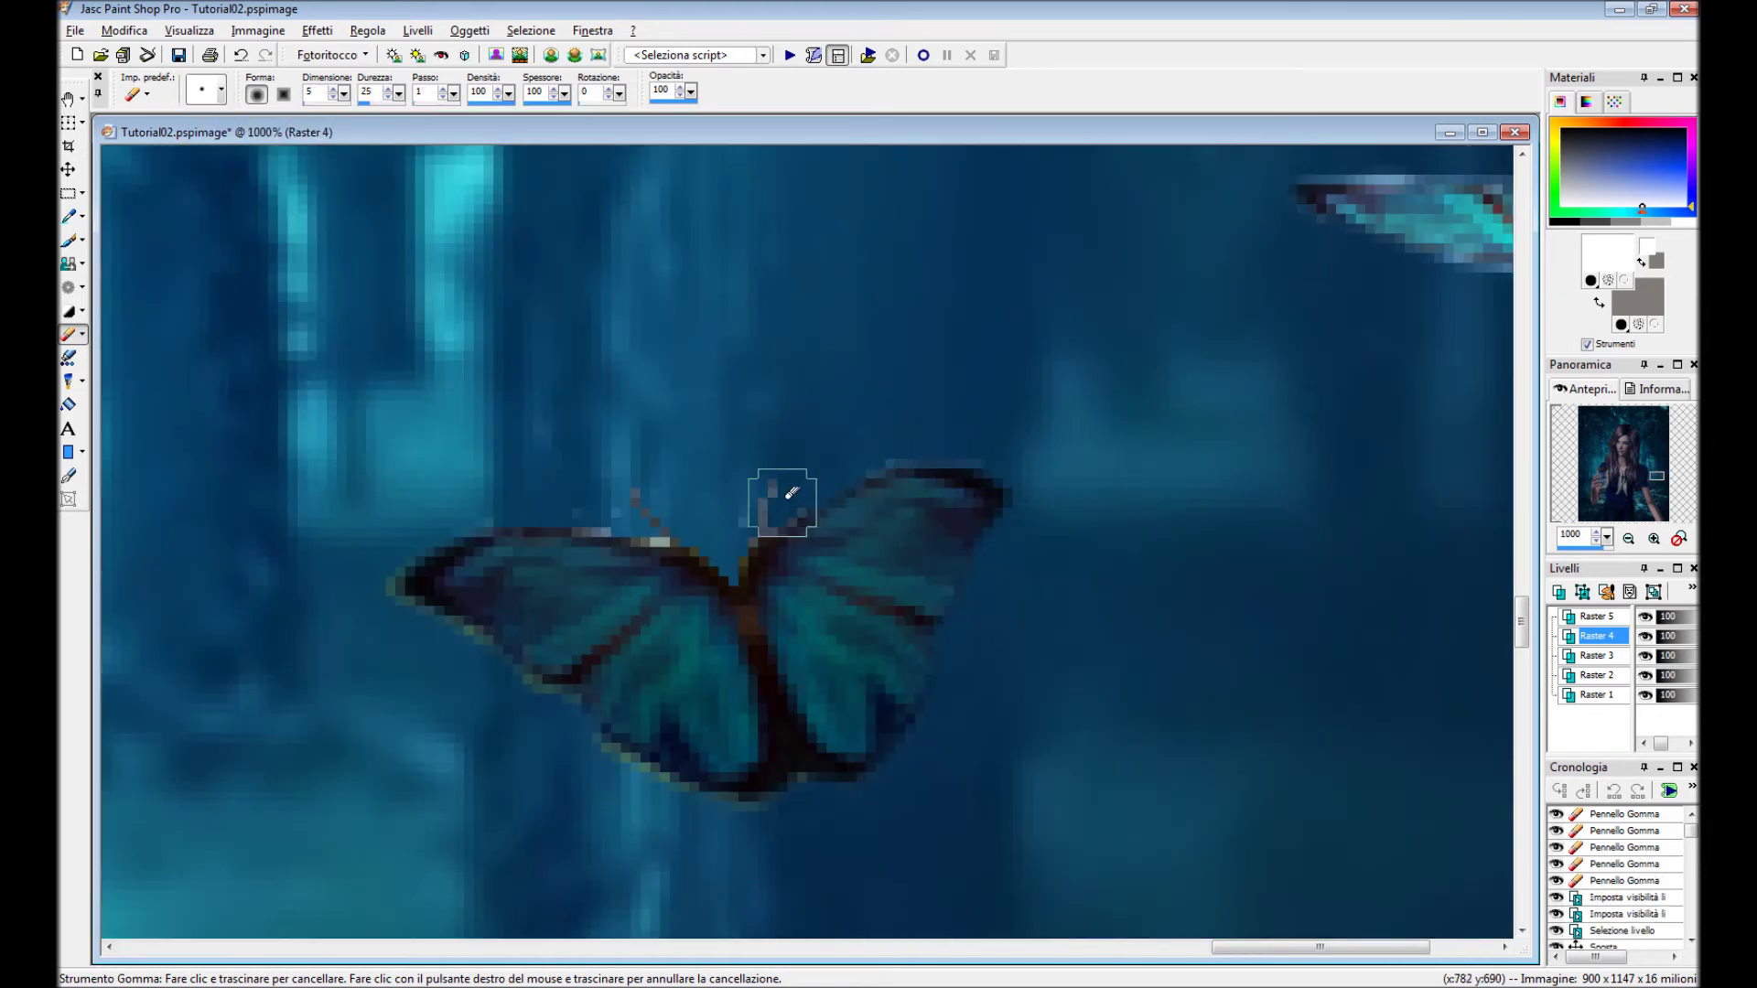
pyautogui.moveTo(760, 789); pyautogui.dragTo(804, 784)
pyautogui.click(805, 794)
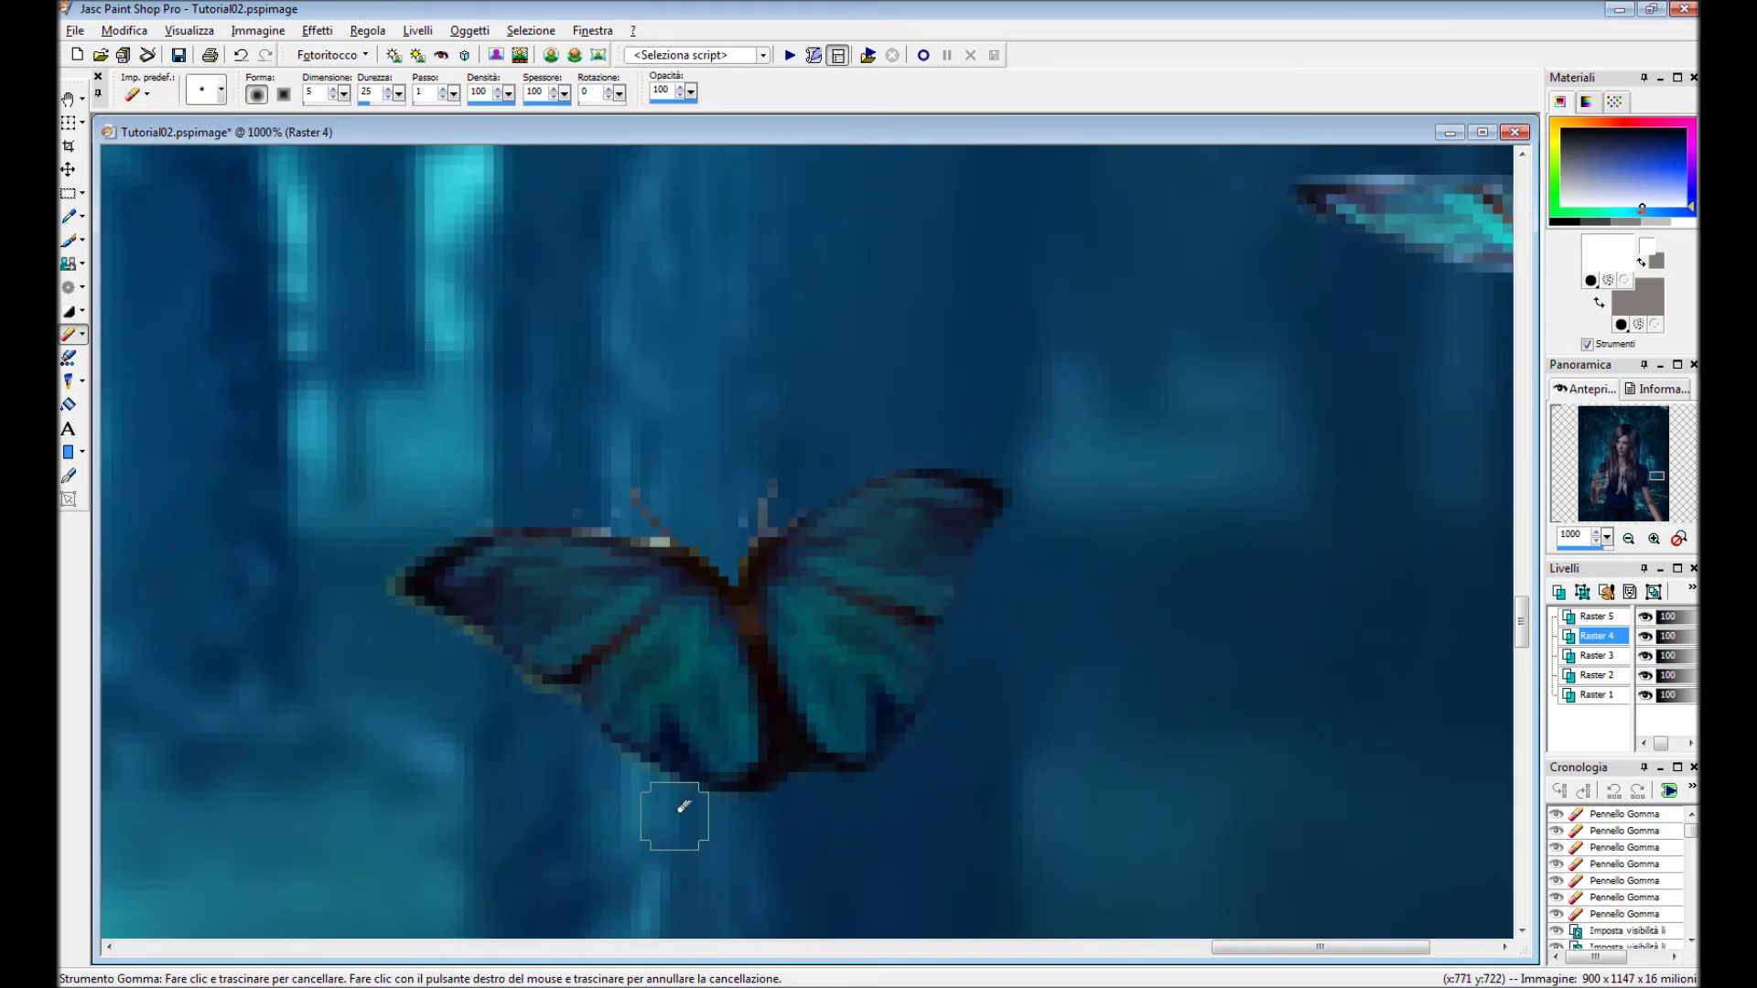
# Erase the halo at the left wing tip and the pale top edge of the left wing.
pyautogui.moveTo(450, 630); pyautogui.dragTo(381, 571)
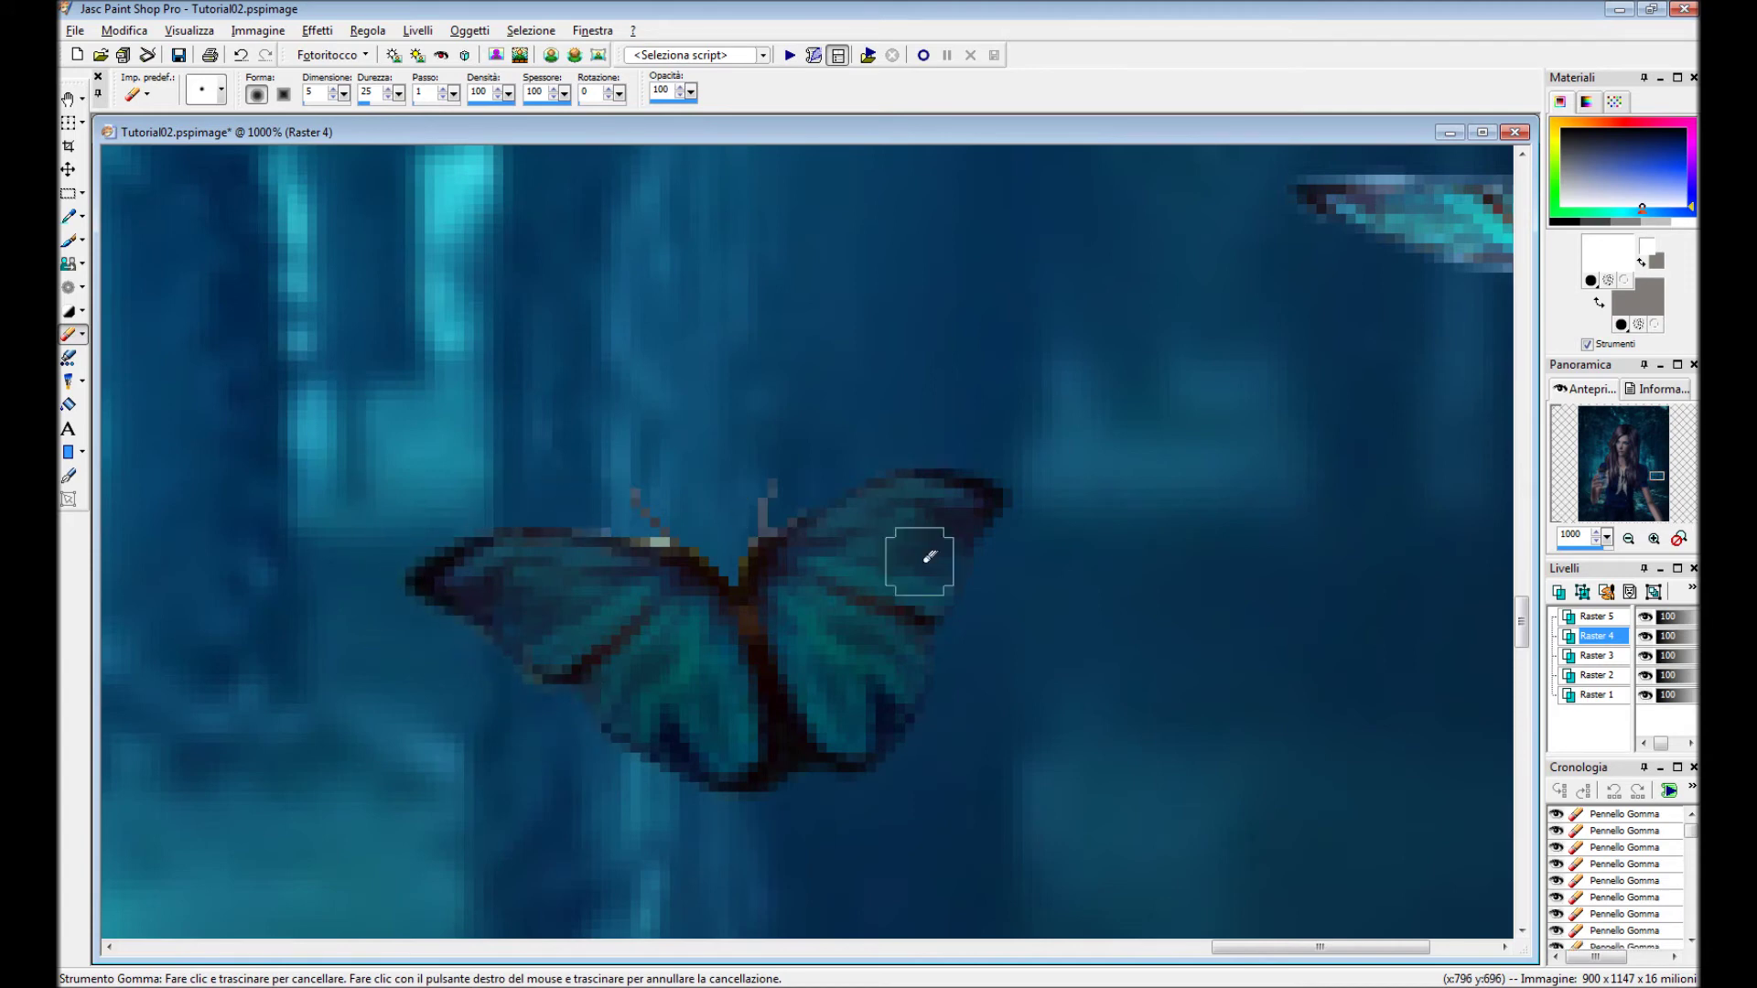
pyautogui.scroll(-2, 745, 620)
pyautogui.scroll(3, 471, 597)
pyautogui.scroll(-2, 1111, 408)
pyautogui.scroll(2, 752, 460)
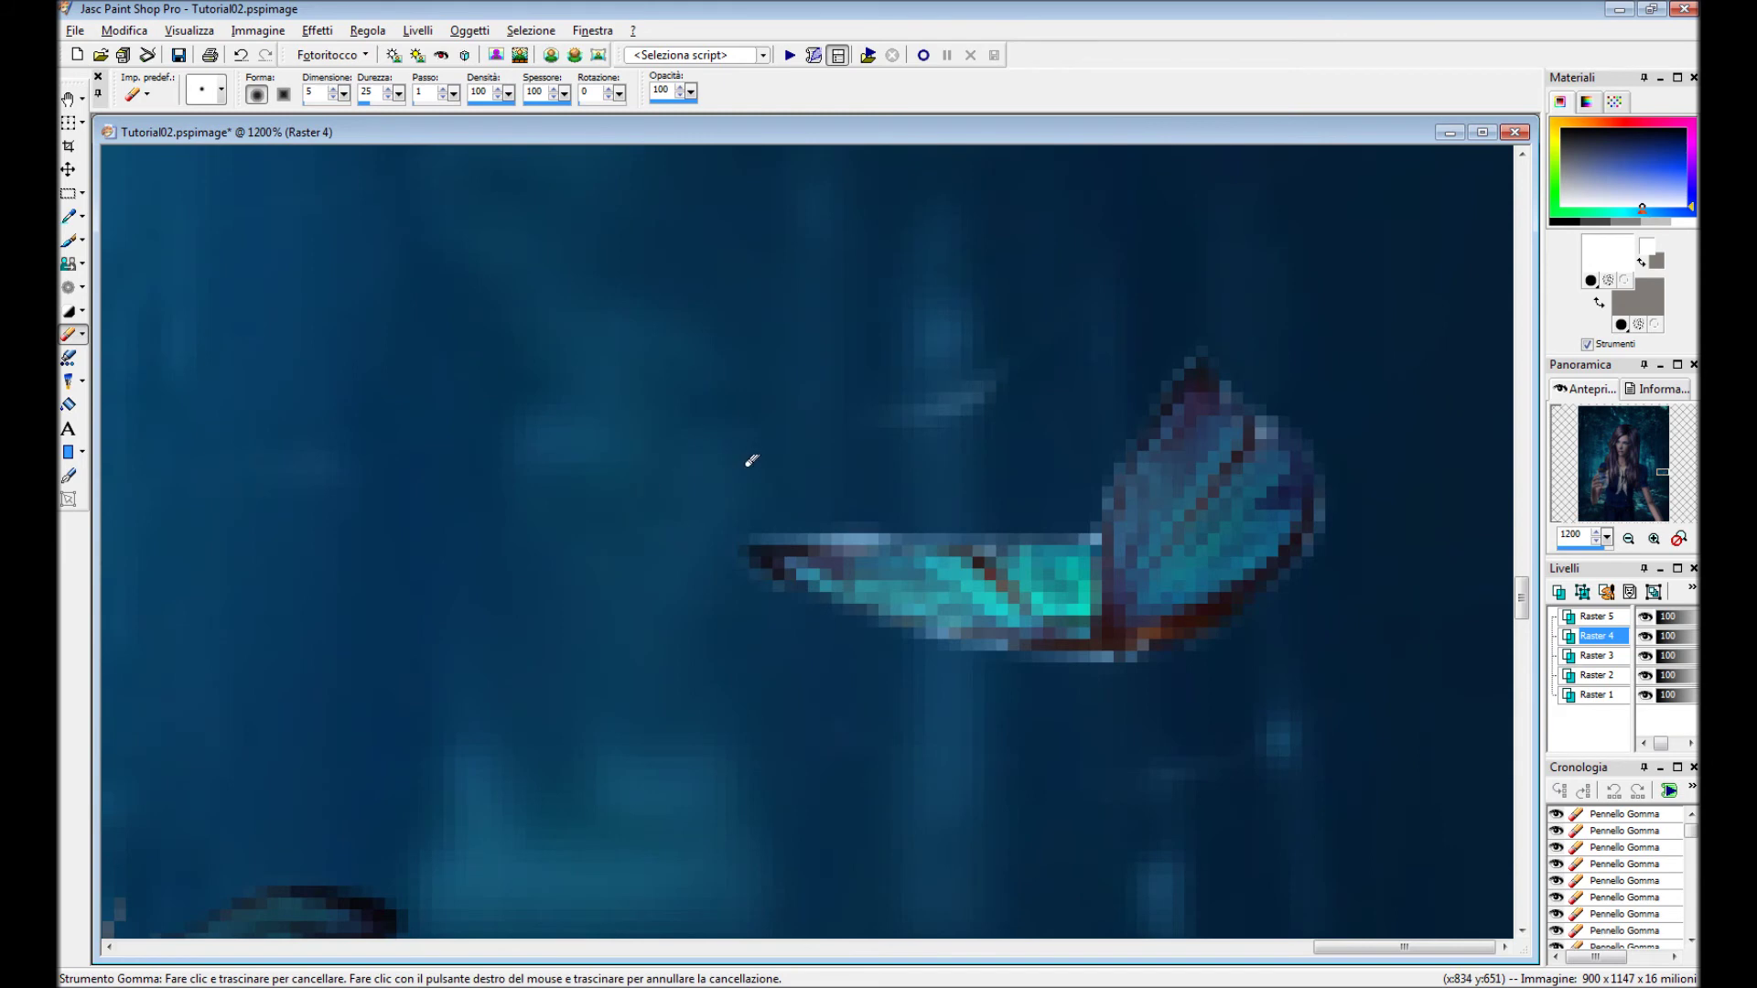
pyautogui.scroll(1, 1052, 384)
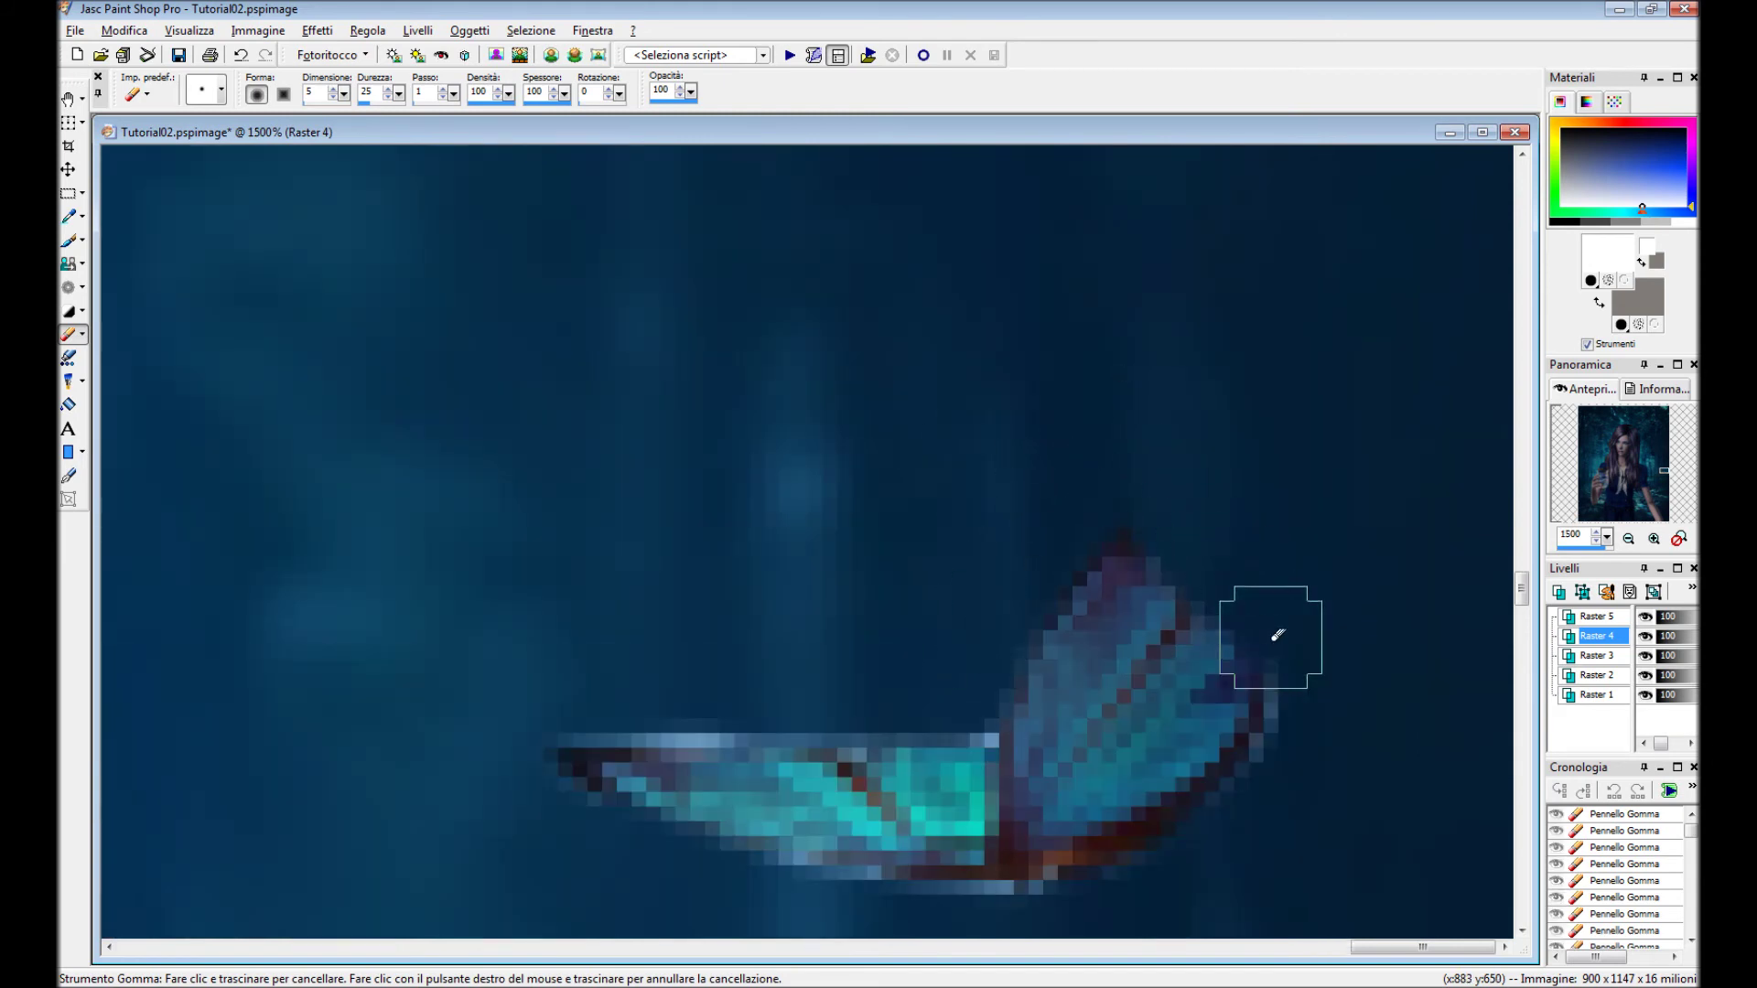
pyautogui.moveTo(595, 703); pyautogui.dragTo(787, 705)
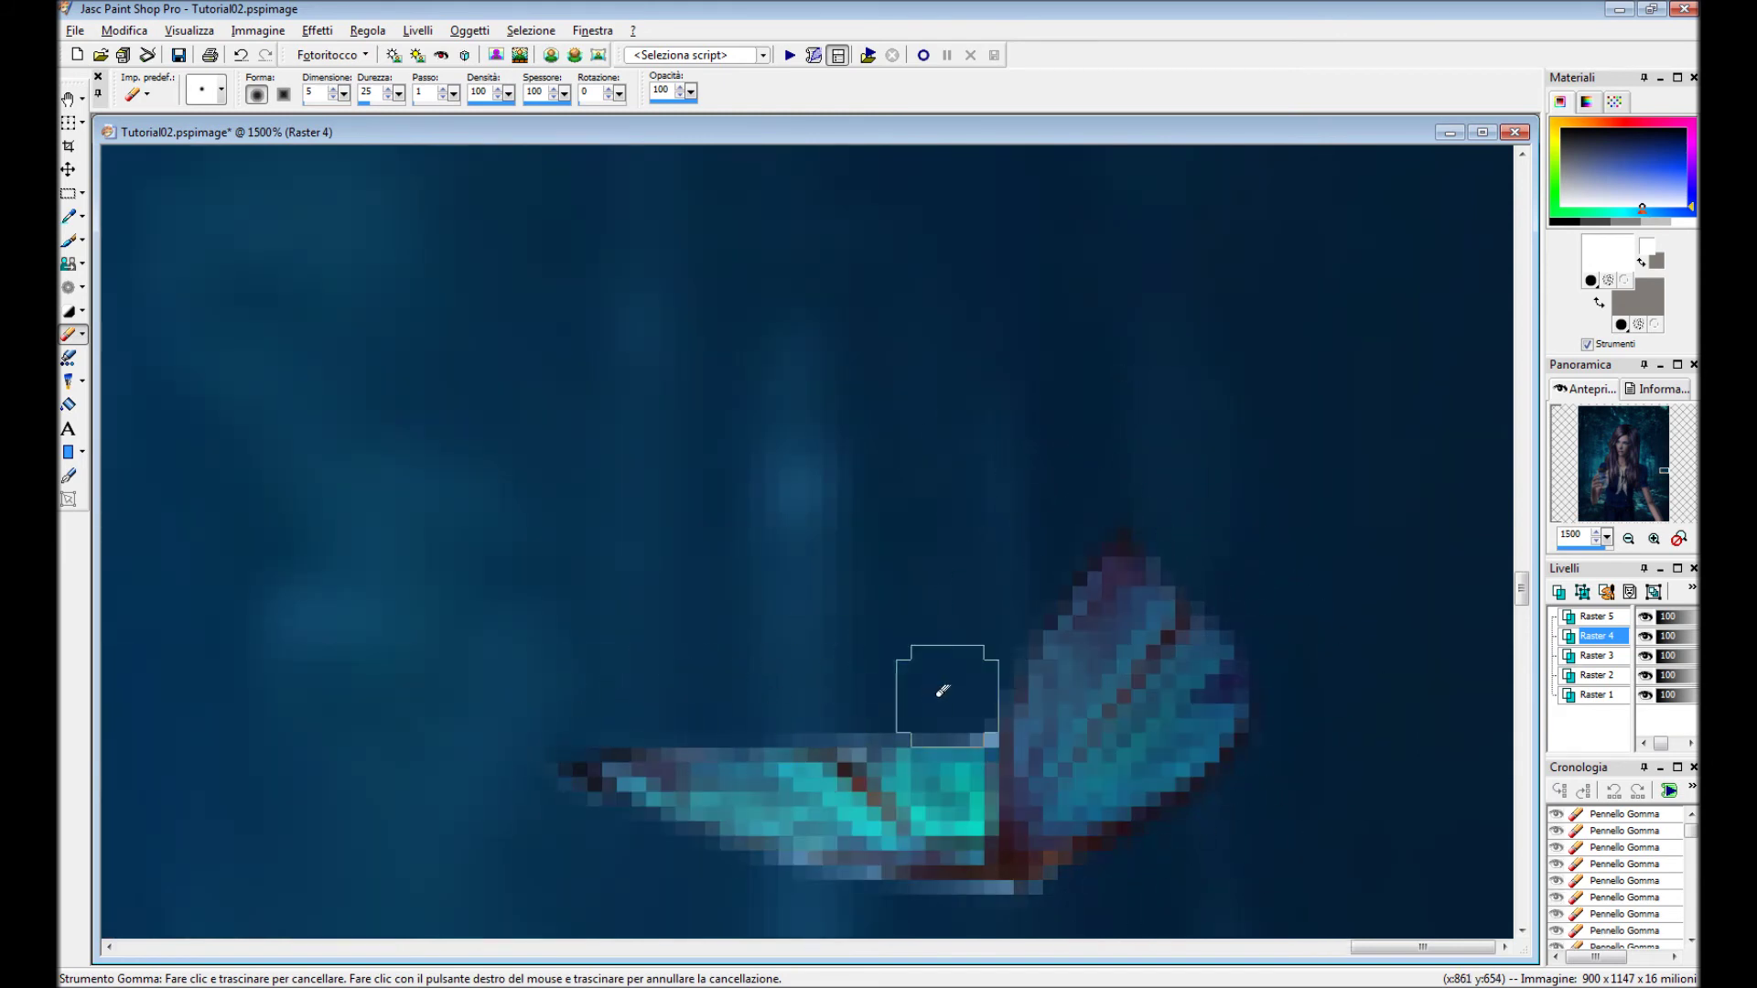
pyautogui.scroll(-1, 943, 691)
pyautogui.scroll(-5, 1066, 682)
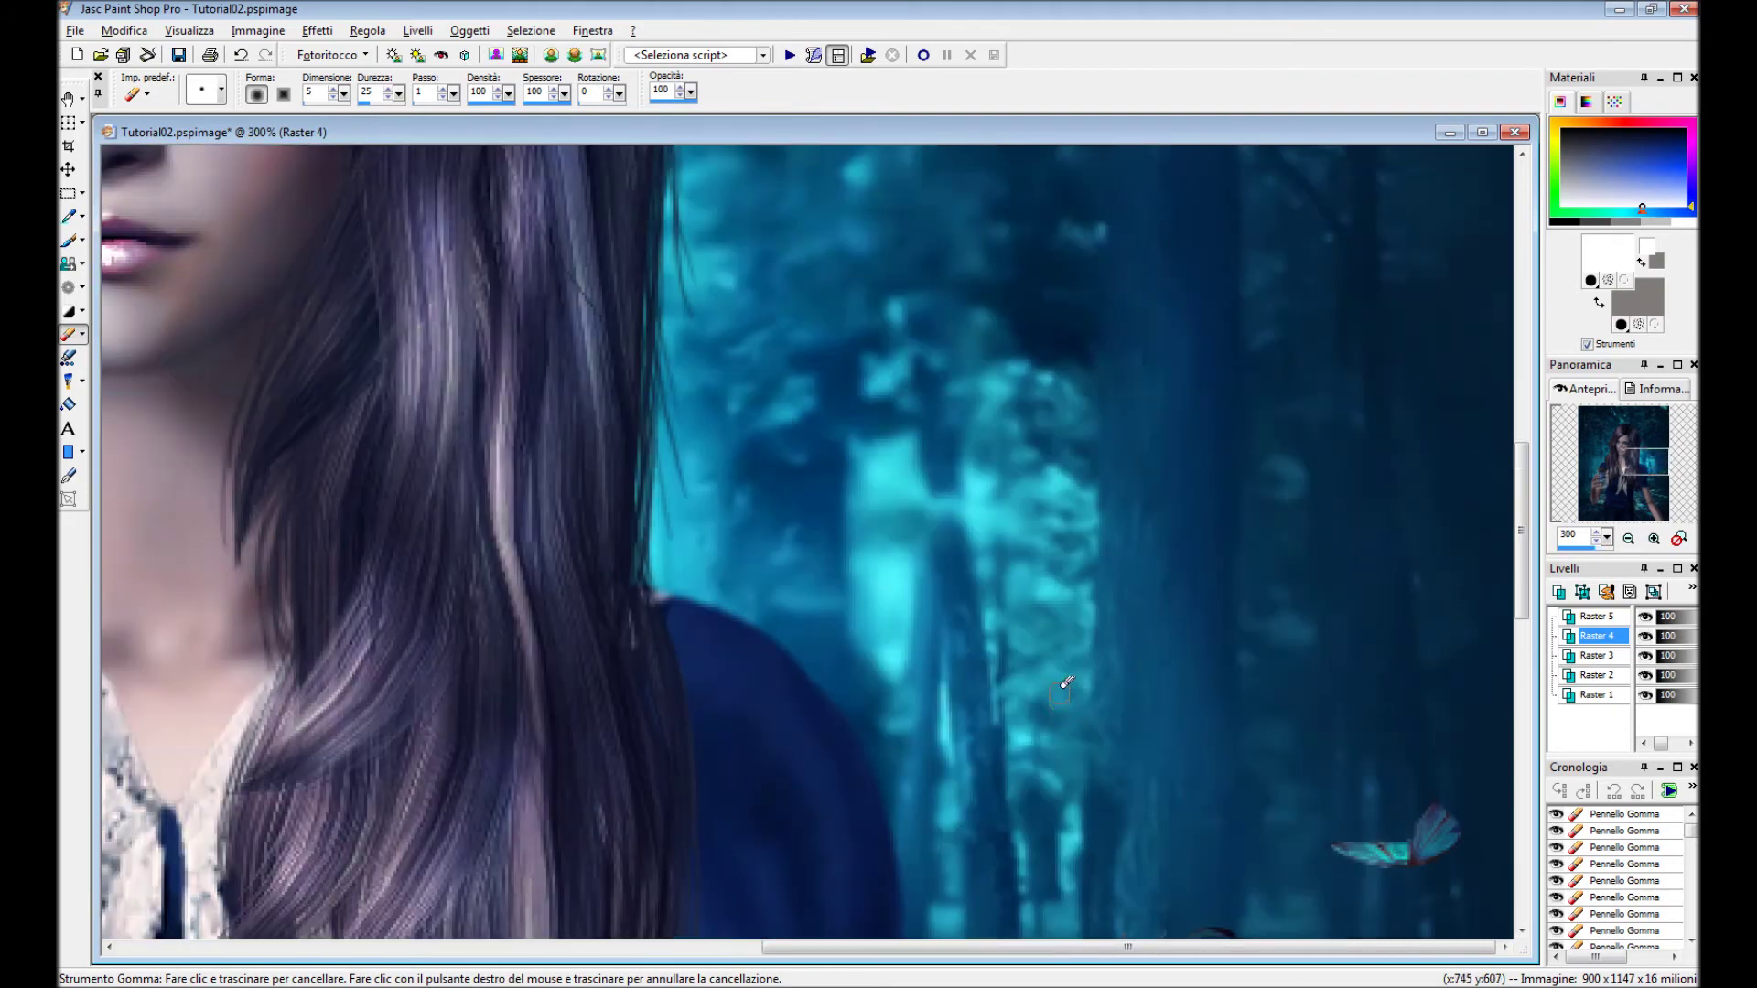
pyautogui.scroll(-2, 1067, 682)
pyautogui.scroll(-1, 1067, 682)
# Set Raster 4's layer blend mode to Moltiplica.
pyautogui.doubleClick(1597, 636)
pyautogui.click(1350, 559)
pyautogui.click(1346, 651)
pyautogui.click(1305, 705)
# Make Raster 5 active, check its visibility, and choose a larger round eraser tip.
pyautogui.scroll(-2, 847, 294)
pyautogui.click(1597, 616)
pyautogui.doubleClick(1646, 617)
pyautogui.scroll(3, 407, 144)
pyautogui.click(208, 91)
pyautogui.click(388, 184)
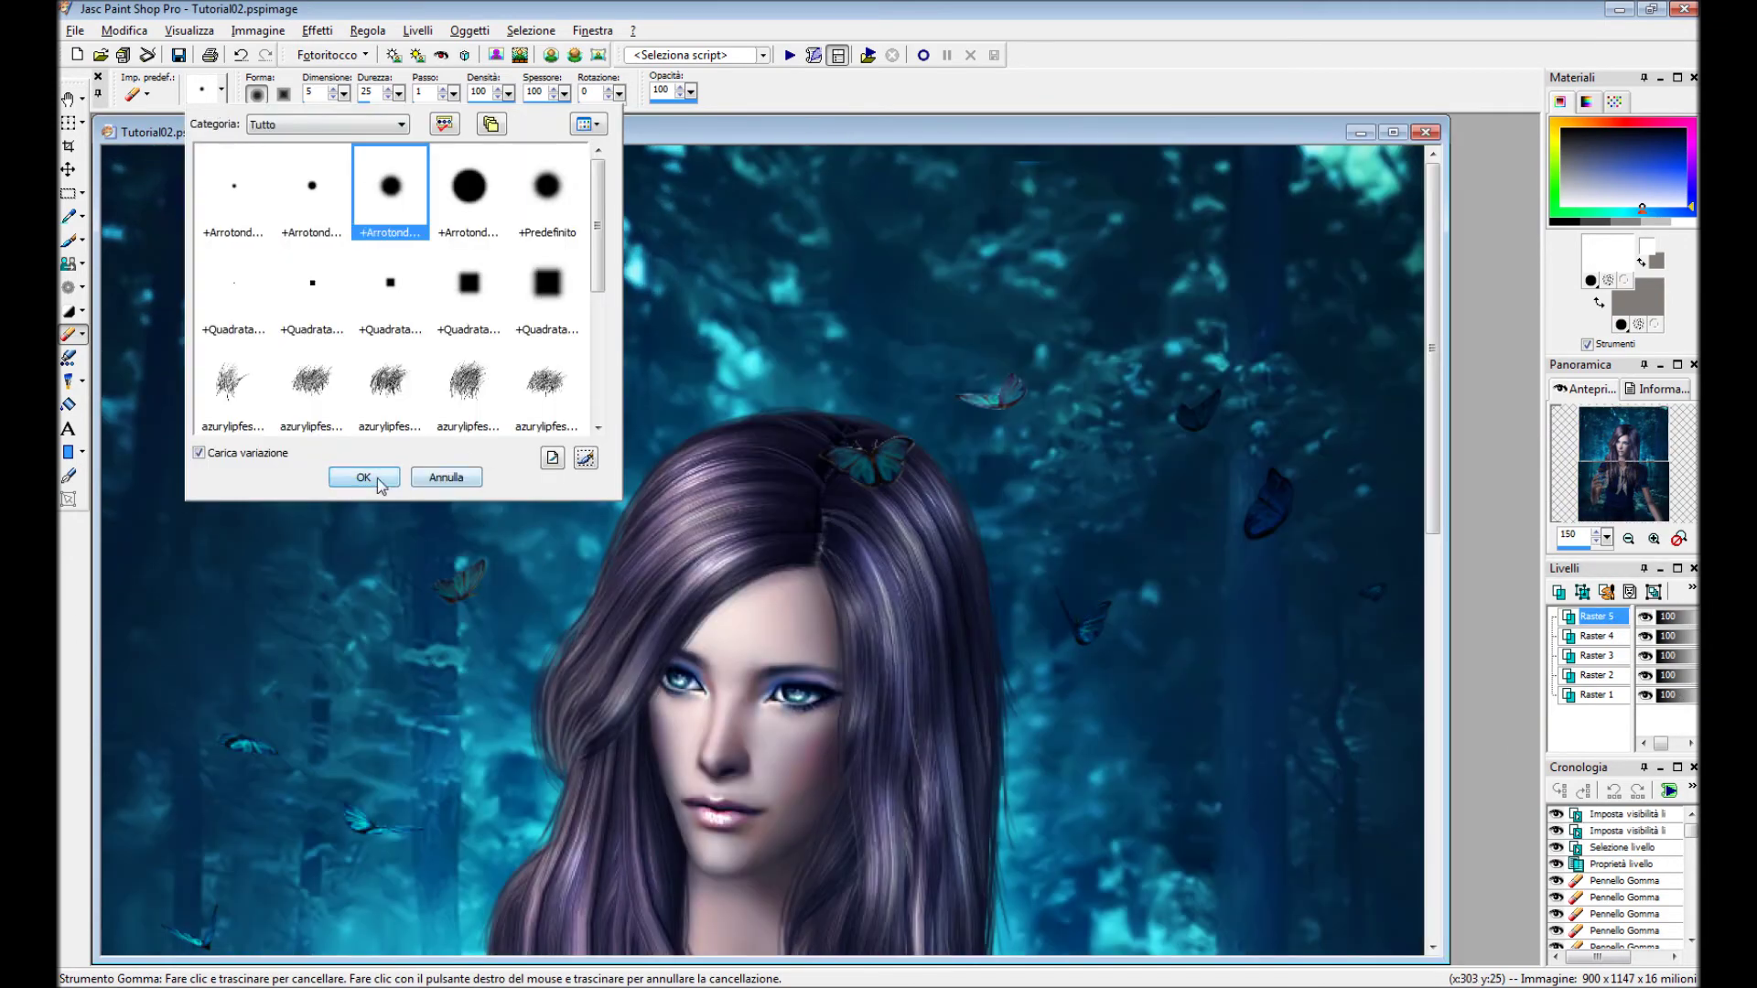
# Erase a stray spot on Raster 5, then switch to a smaller round eraser tip.
pyautogui.click(357, 475)
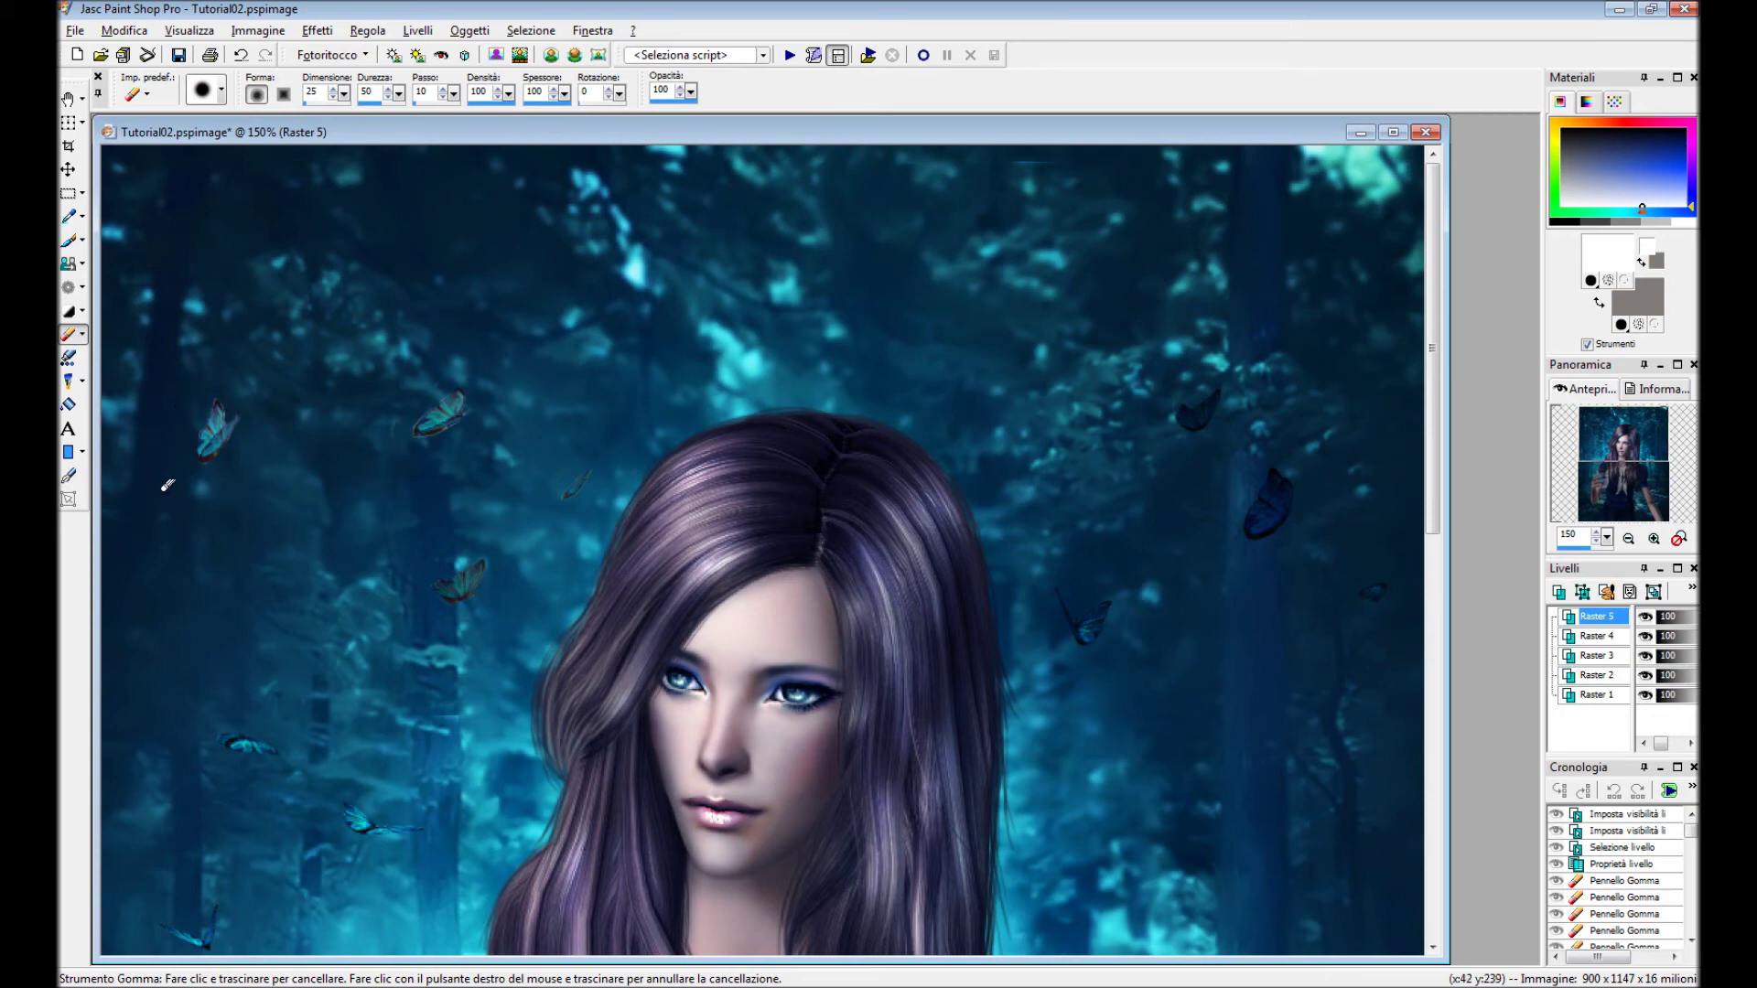
pyautogui.click(515, 407)
pyautogui.click(208, 90)
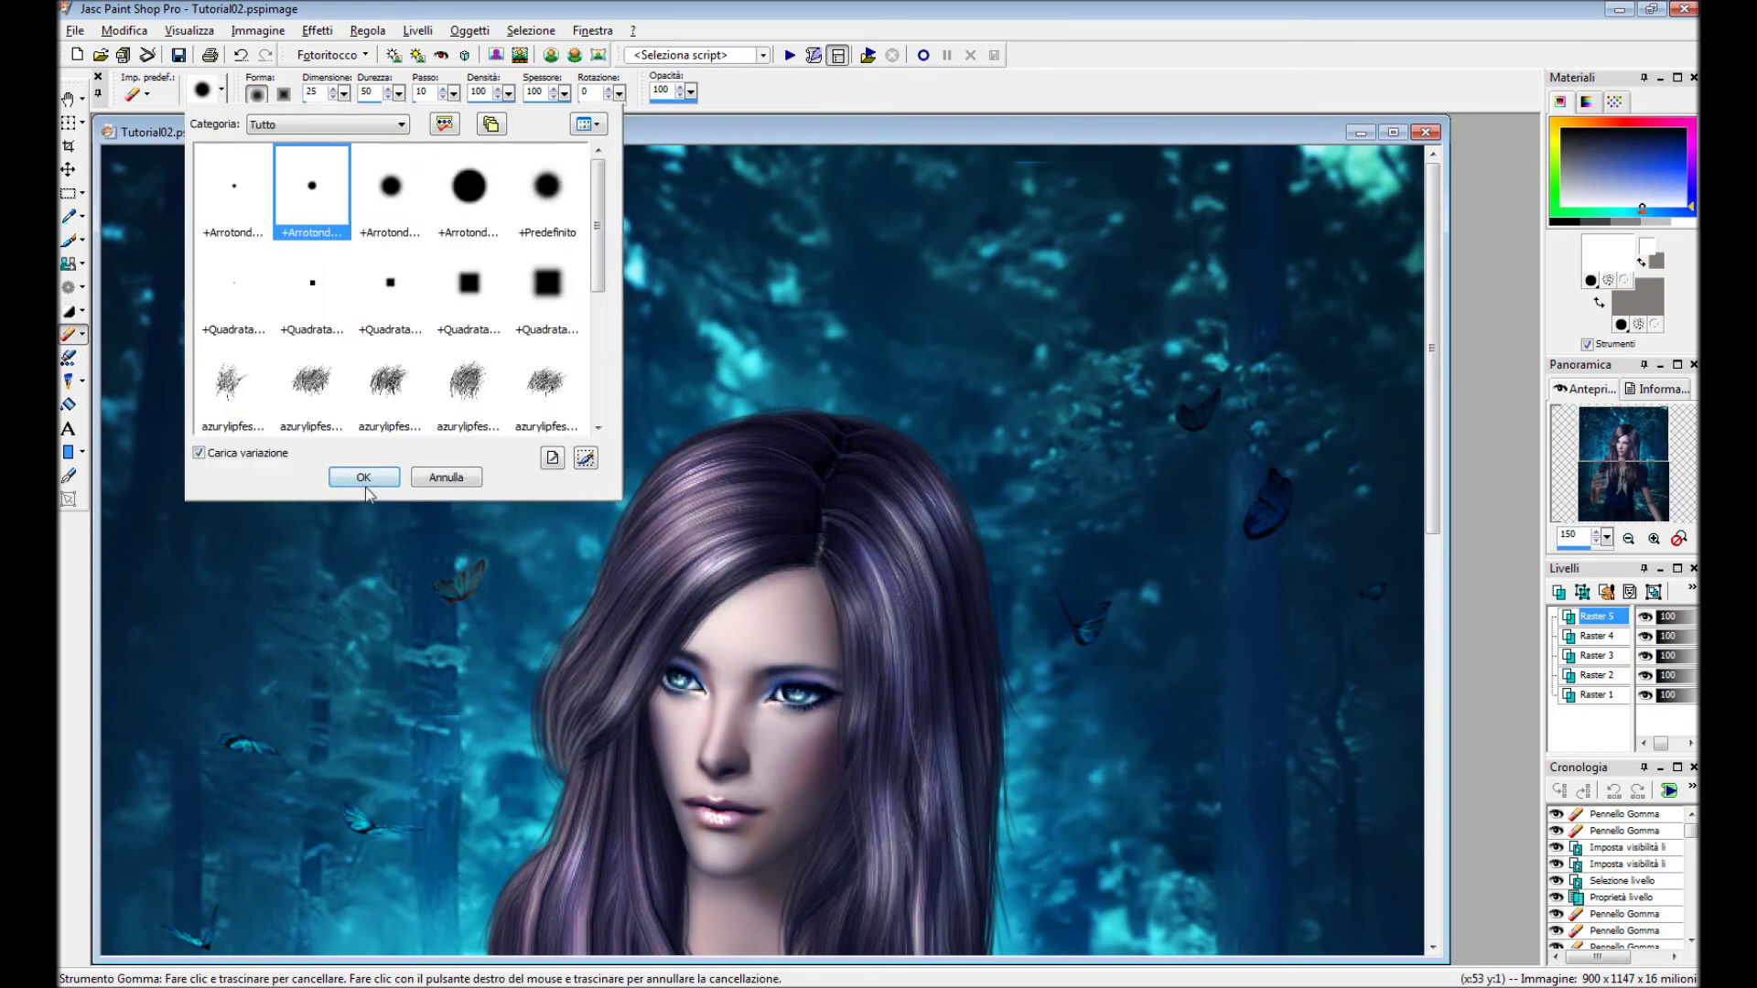
pyautogui.click(313, 176)
pyautogui.click(357, 475)
pyautogui.scroll(3, 439, 416)
pyautogui.scroll(2, 575, 570)
# Erase the butterfly's stray antenna fragments and leftover fringe around it.
pyautogui.click(843, 640)
pyautogui.click(851, 706)
pyautogui.click(856, 659)
pyautogui.click(862, 599)
pyautogui.scroll(-1, 863, 599)
pyautogui.scroll(1, 921, 380)
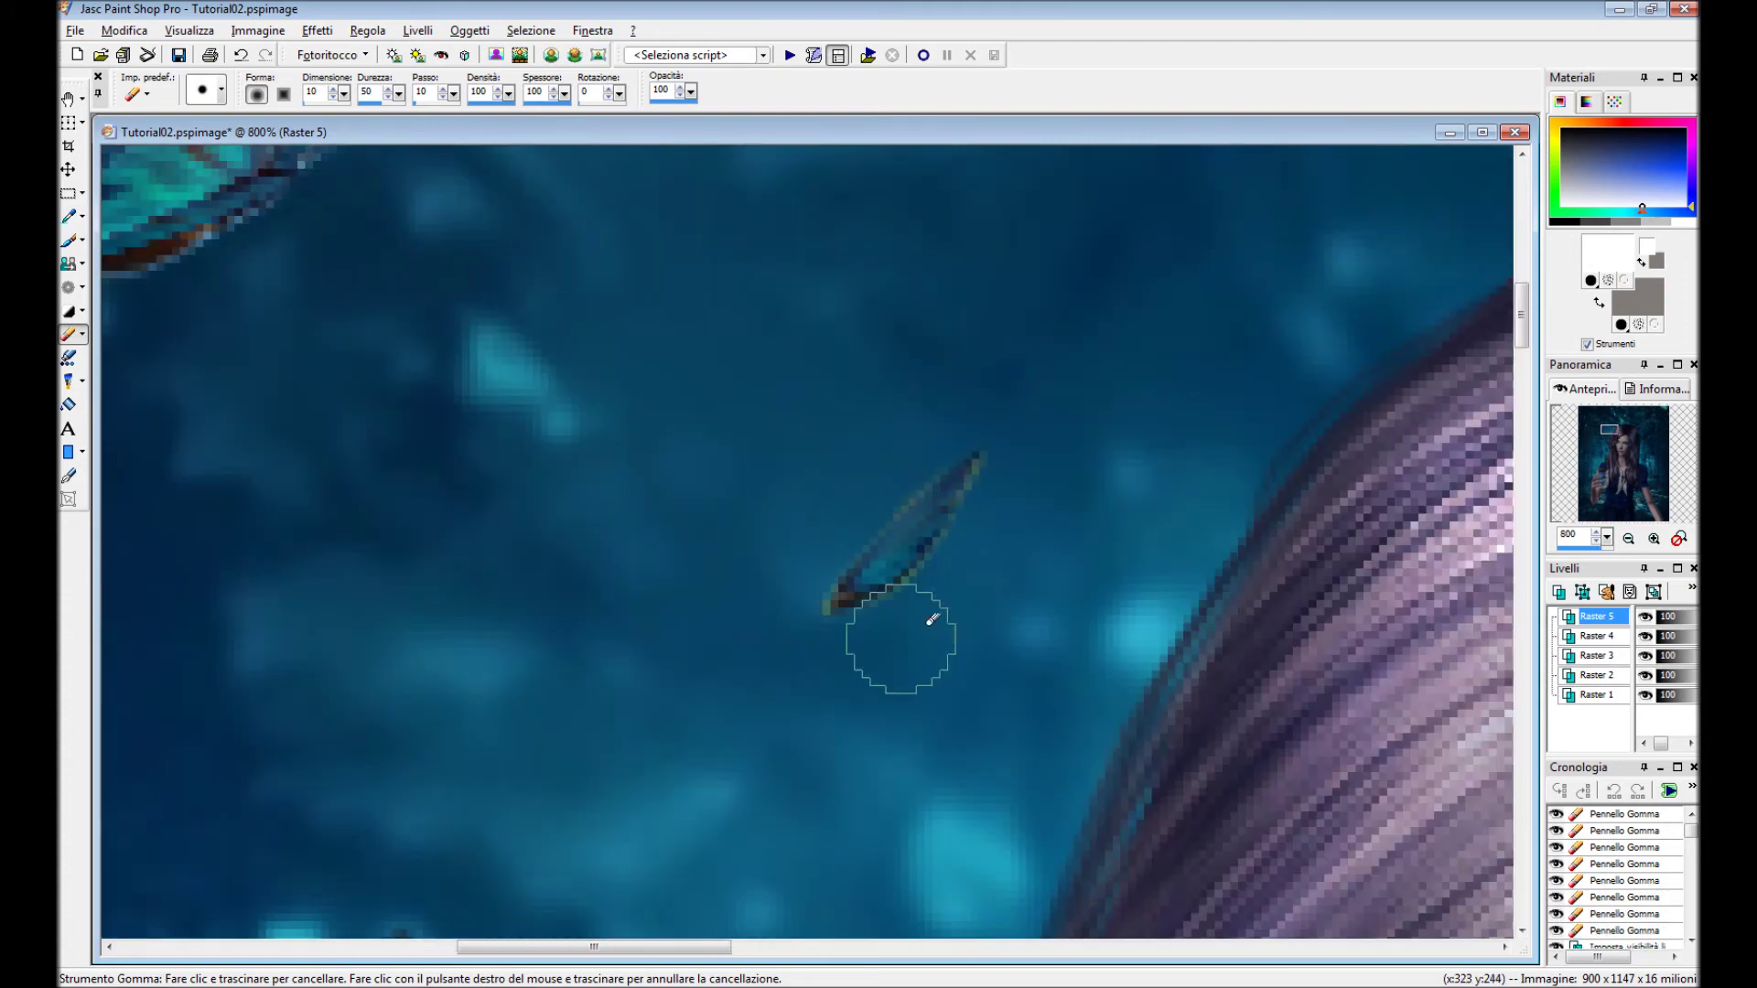
pyautogui.scroll(-2, 787, 520)
pyautogui.scroll(2, 604, 522)
pyautogui.click(567, 512)
pyautogui.scroll(1, 655, 498)
# Switch to a tiny soft eraser tip and bring up Raster 5's Layer Properties.
pyautogui.click(203, 97)
pyautogui.click(238, 138)
pyautogui.scroll(1, 884, 509)
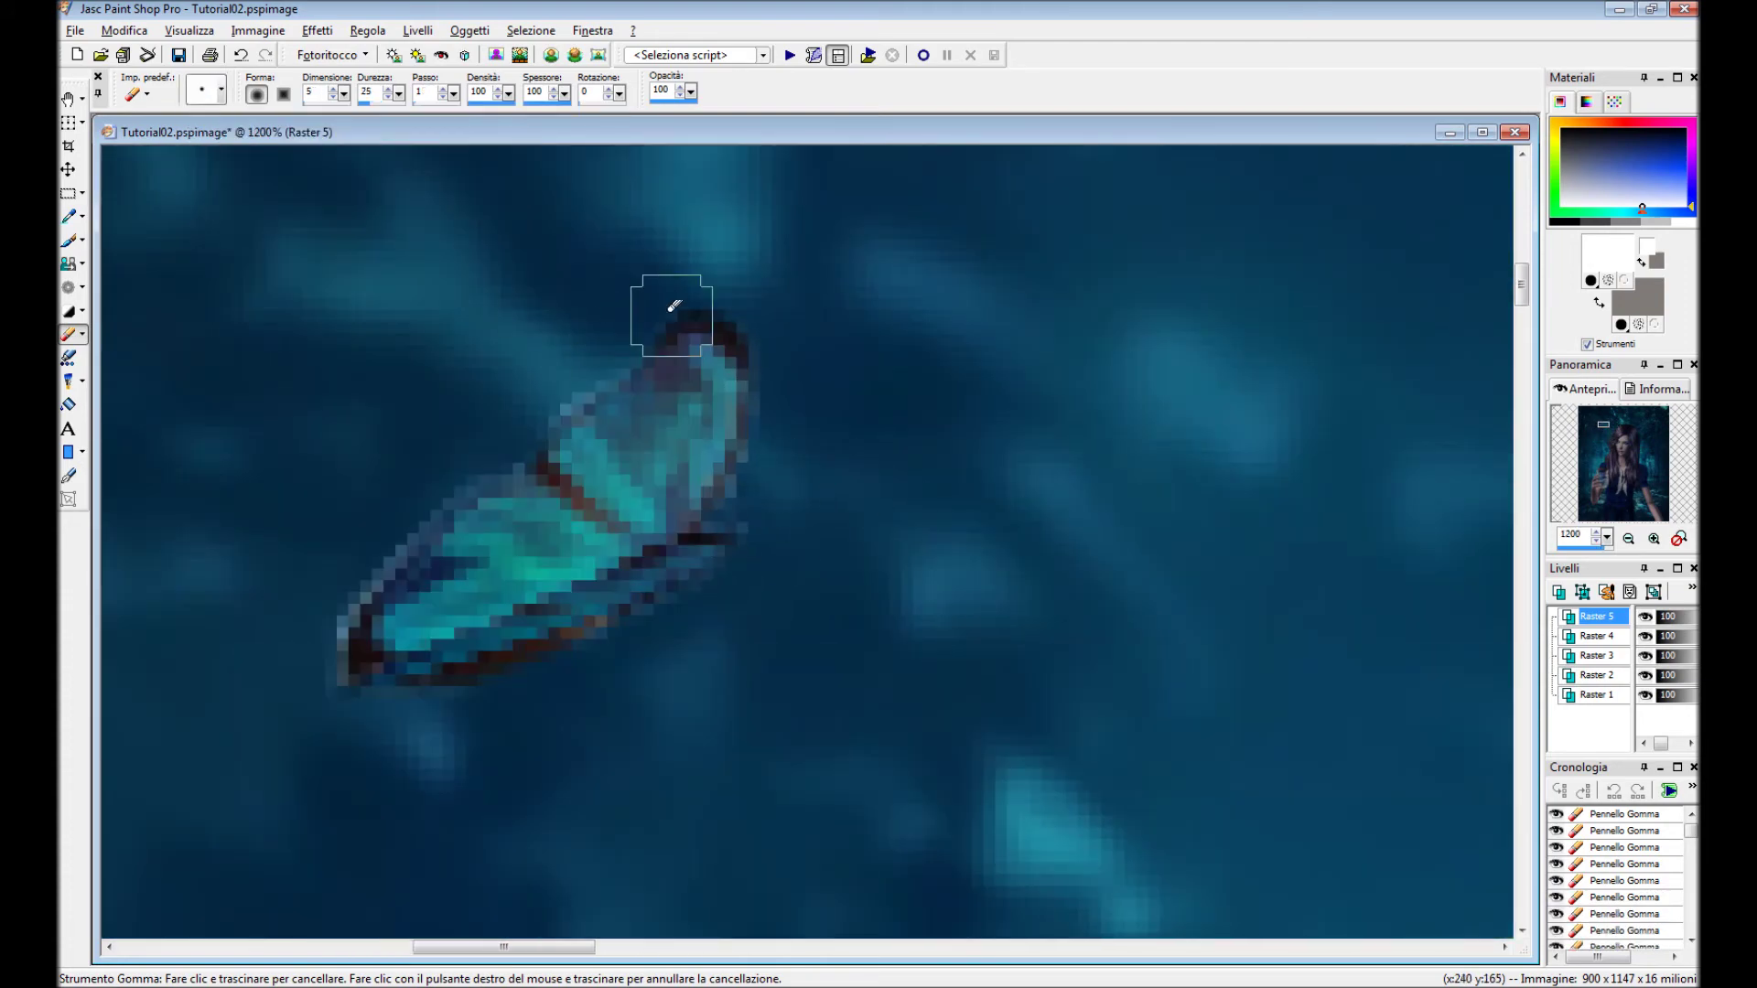
pyautogui.scroll(-5, 759, 555)
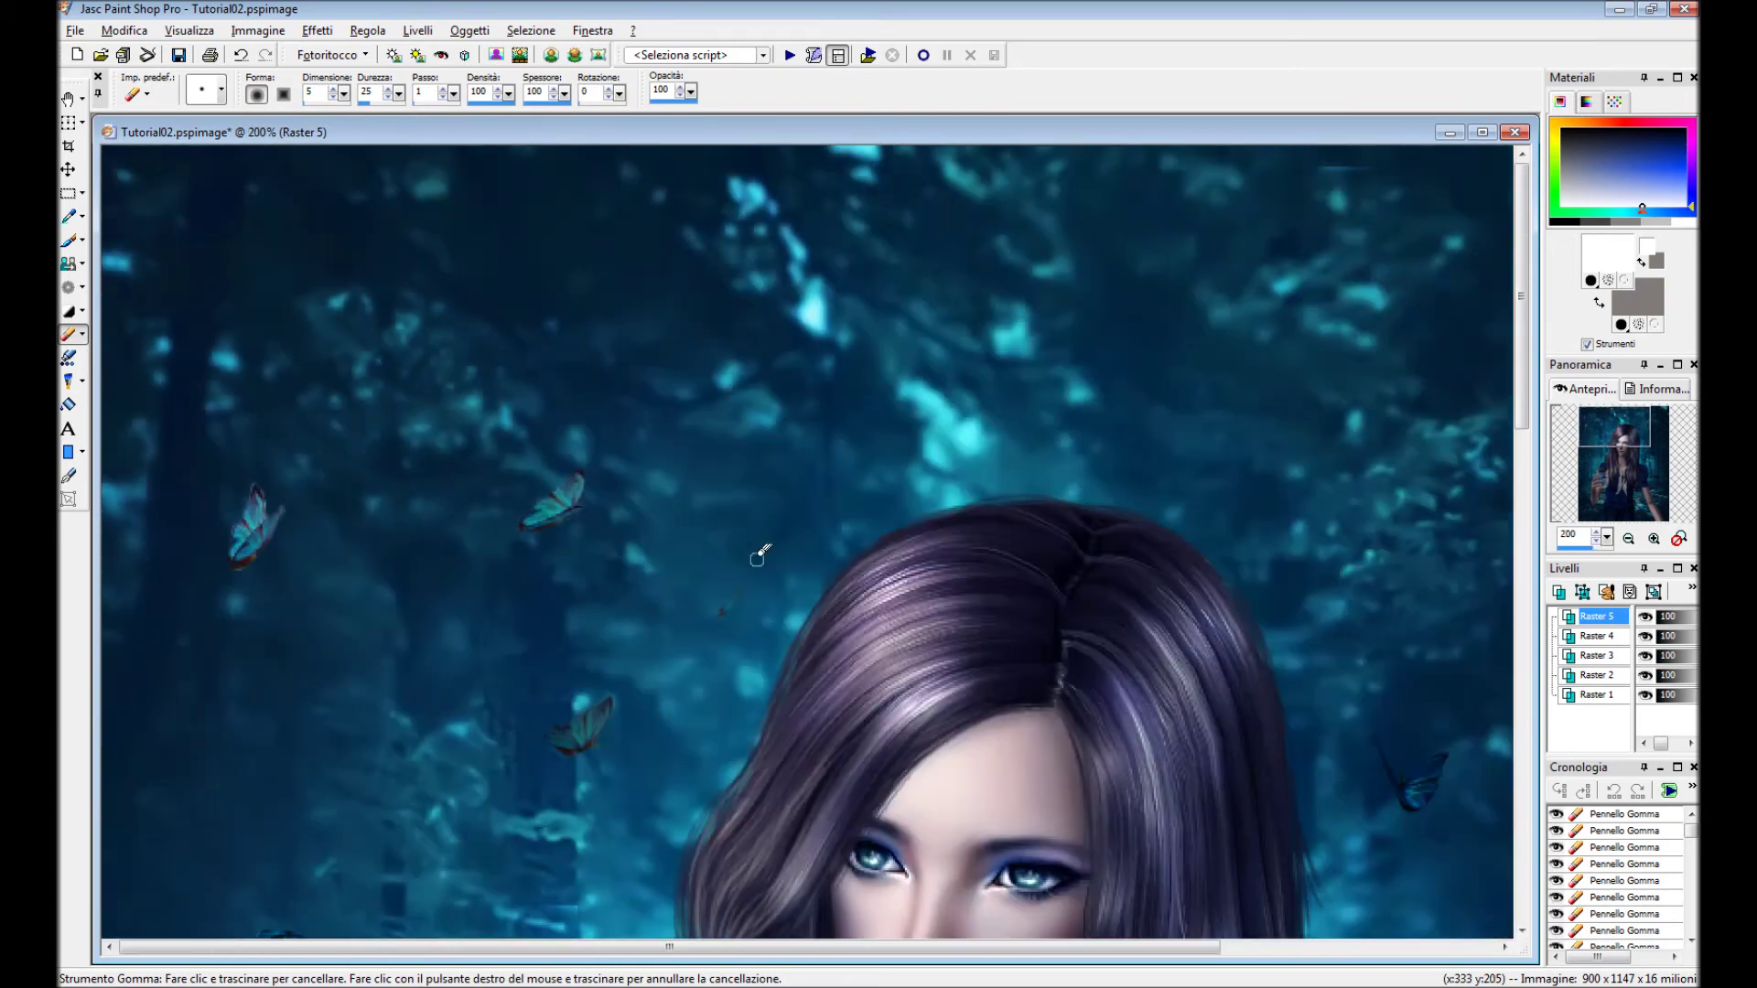
pyautogui.scroll(4, 569, 518)
pyautogui.scroll(3, 568, 518)
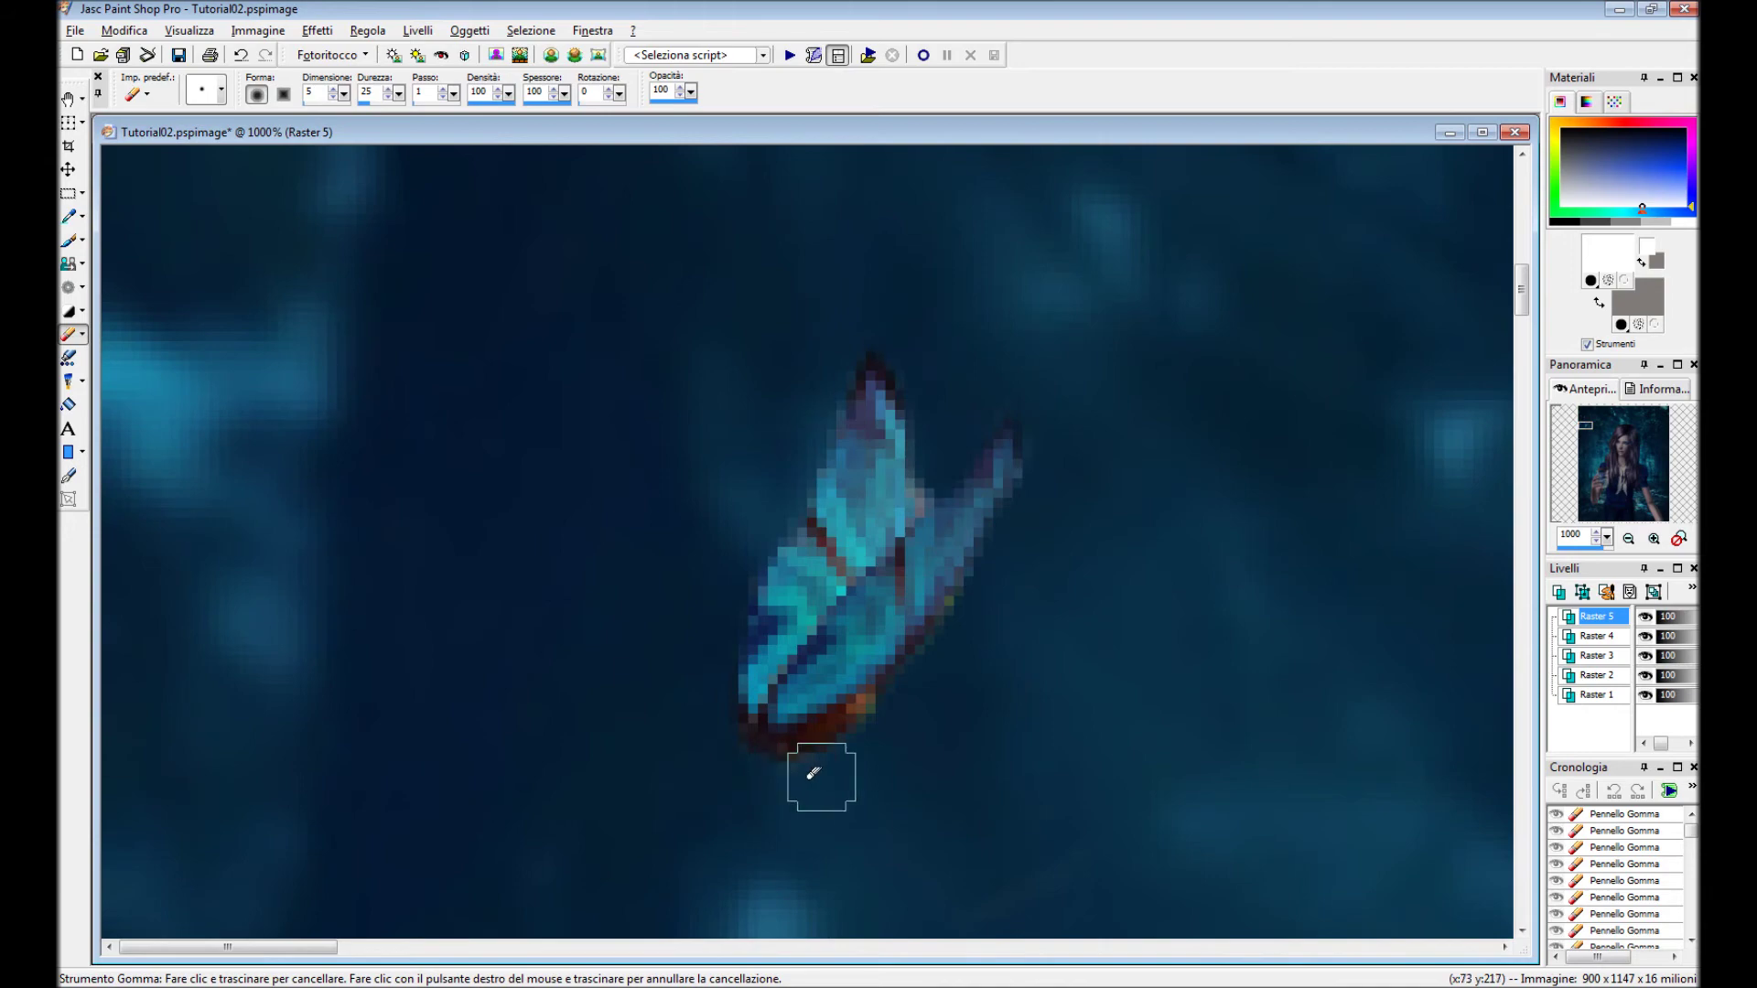
pyautogui.scroll(-4, 1056, 399)
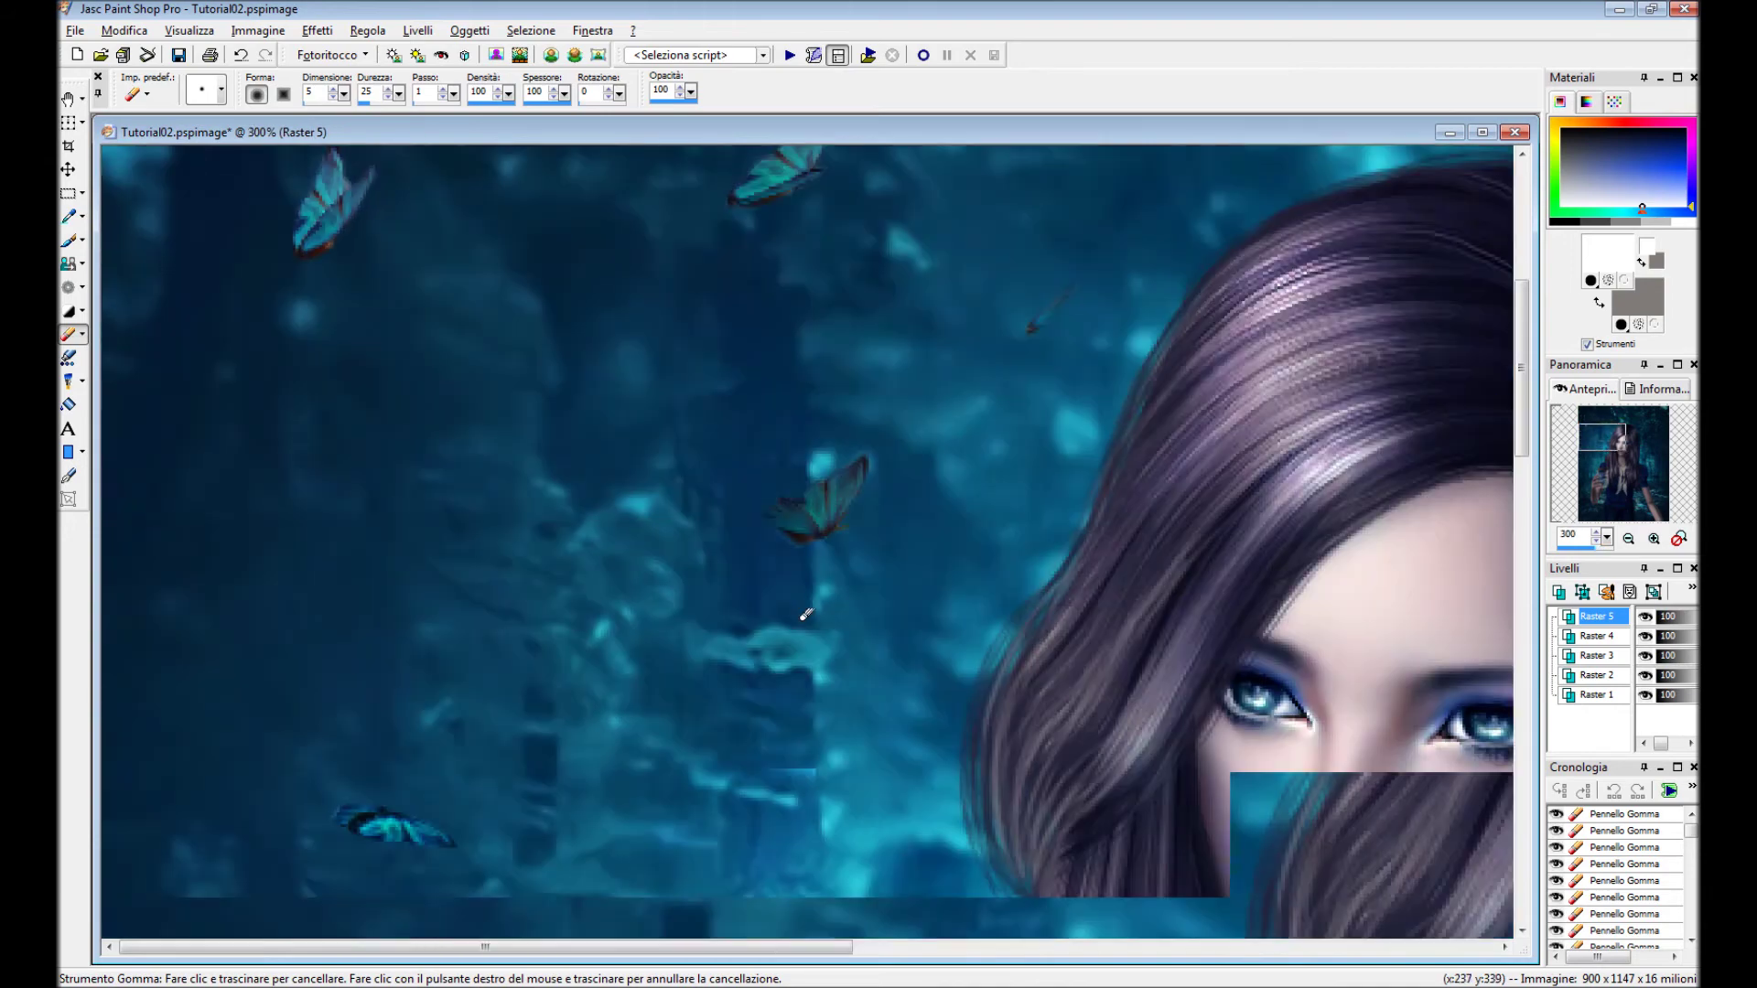
pyautogui.scroll(-3, 603, 514)
pyautogui.doubleClick(1613, 616)
pyautogui.click(1371, 558)
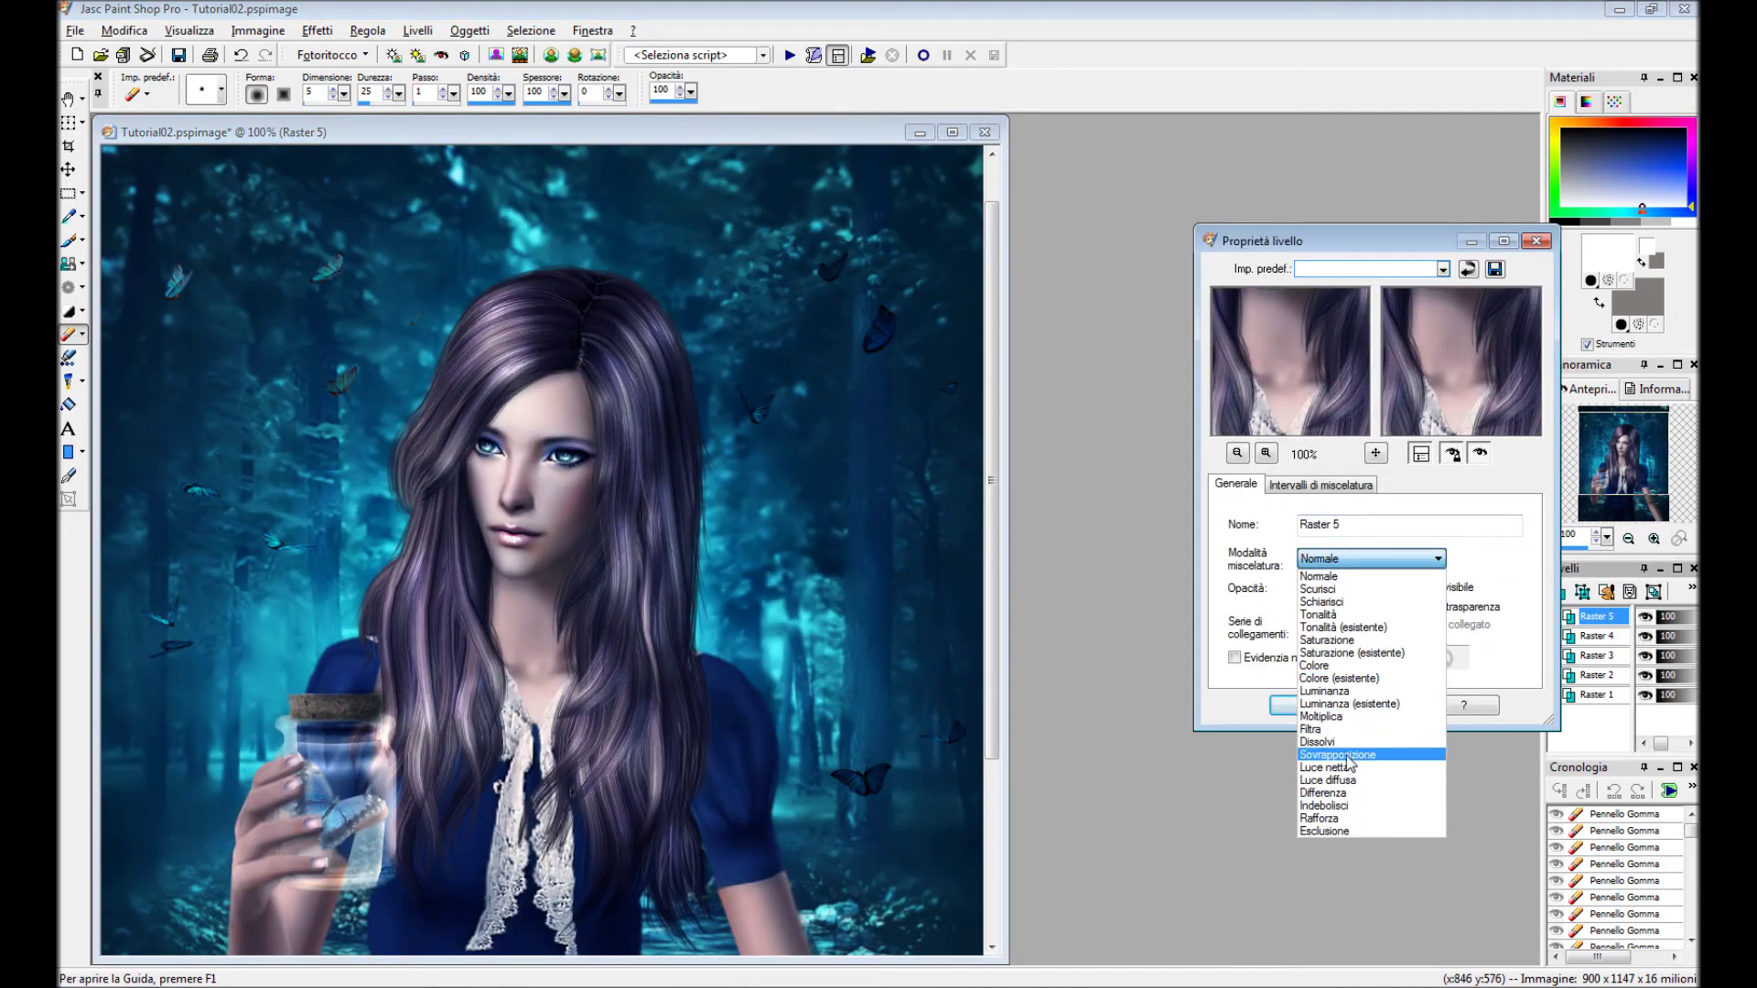
# Set Raster 5's blend mode to Sovrapposizione.
pyautogui.click(1337, 743)
pyautogui.click(1304, 705)
pyautogui.scroll(-1, 631, 512)
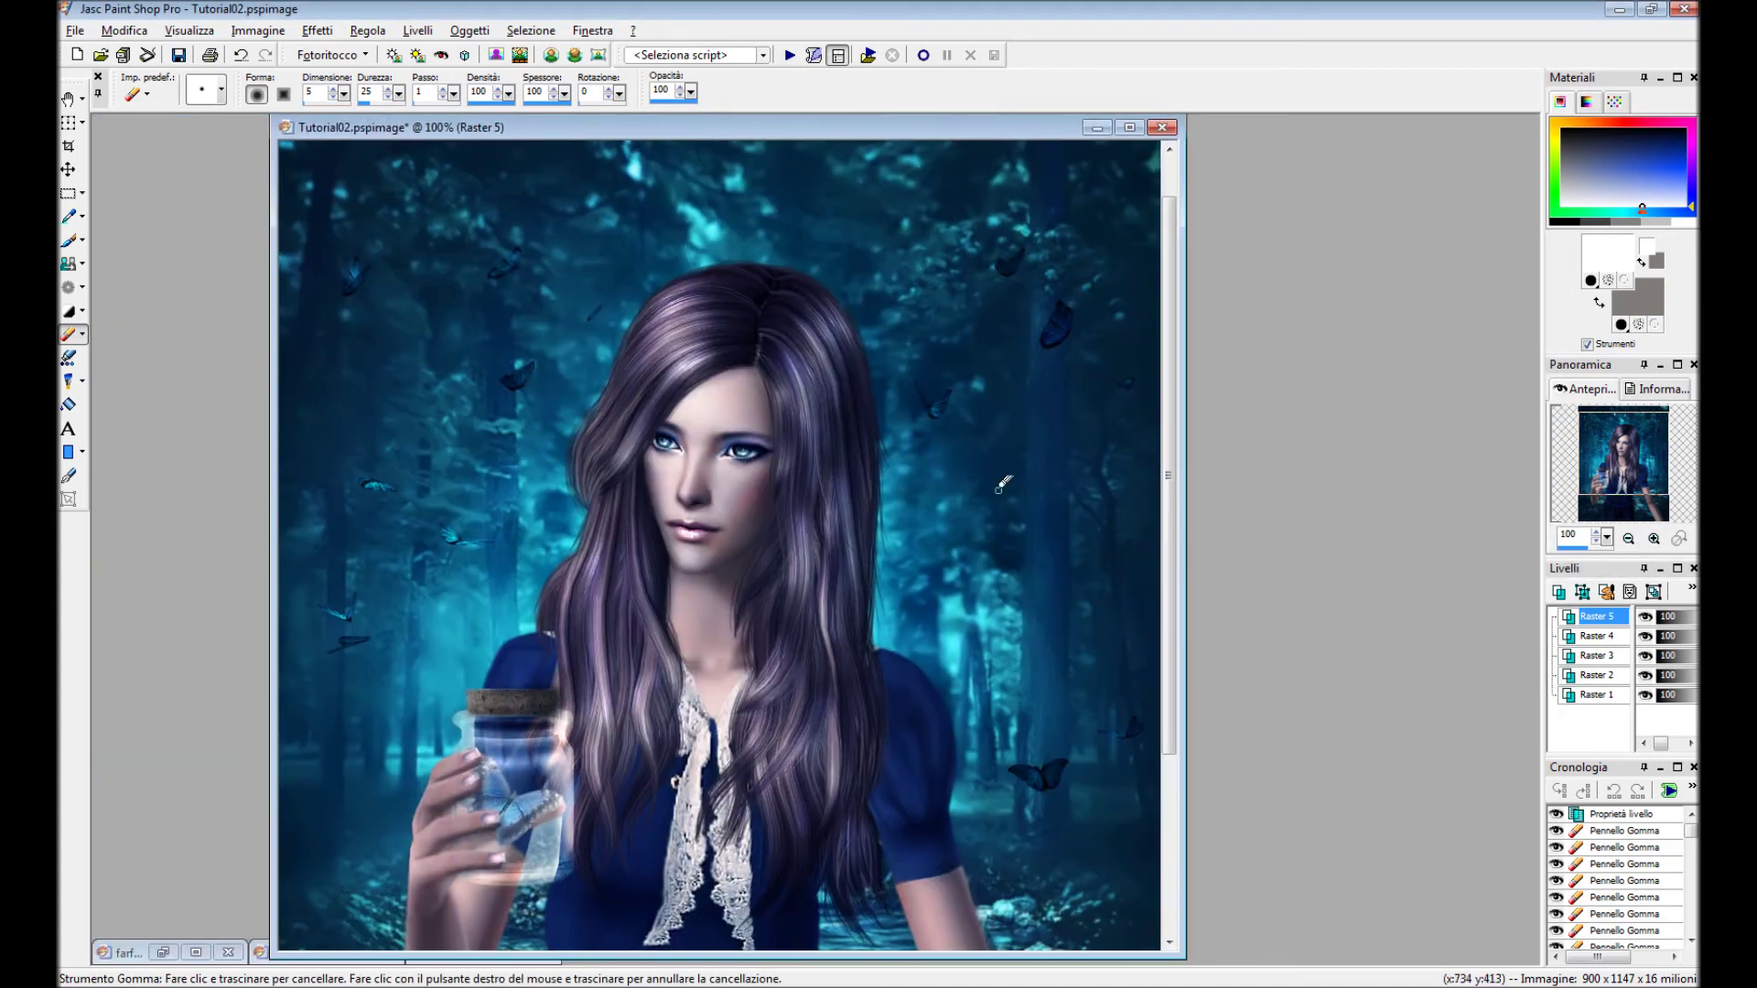
pyautogui.scroll(-1, 1089, 366)
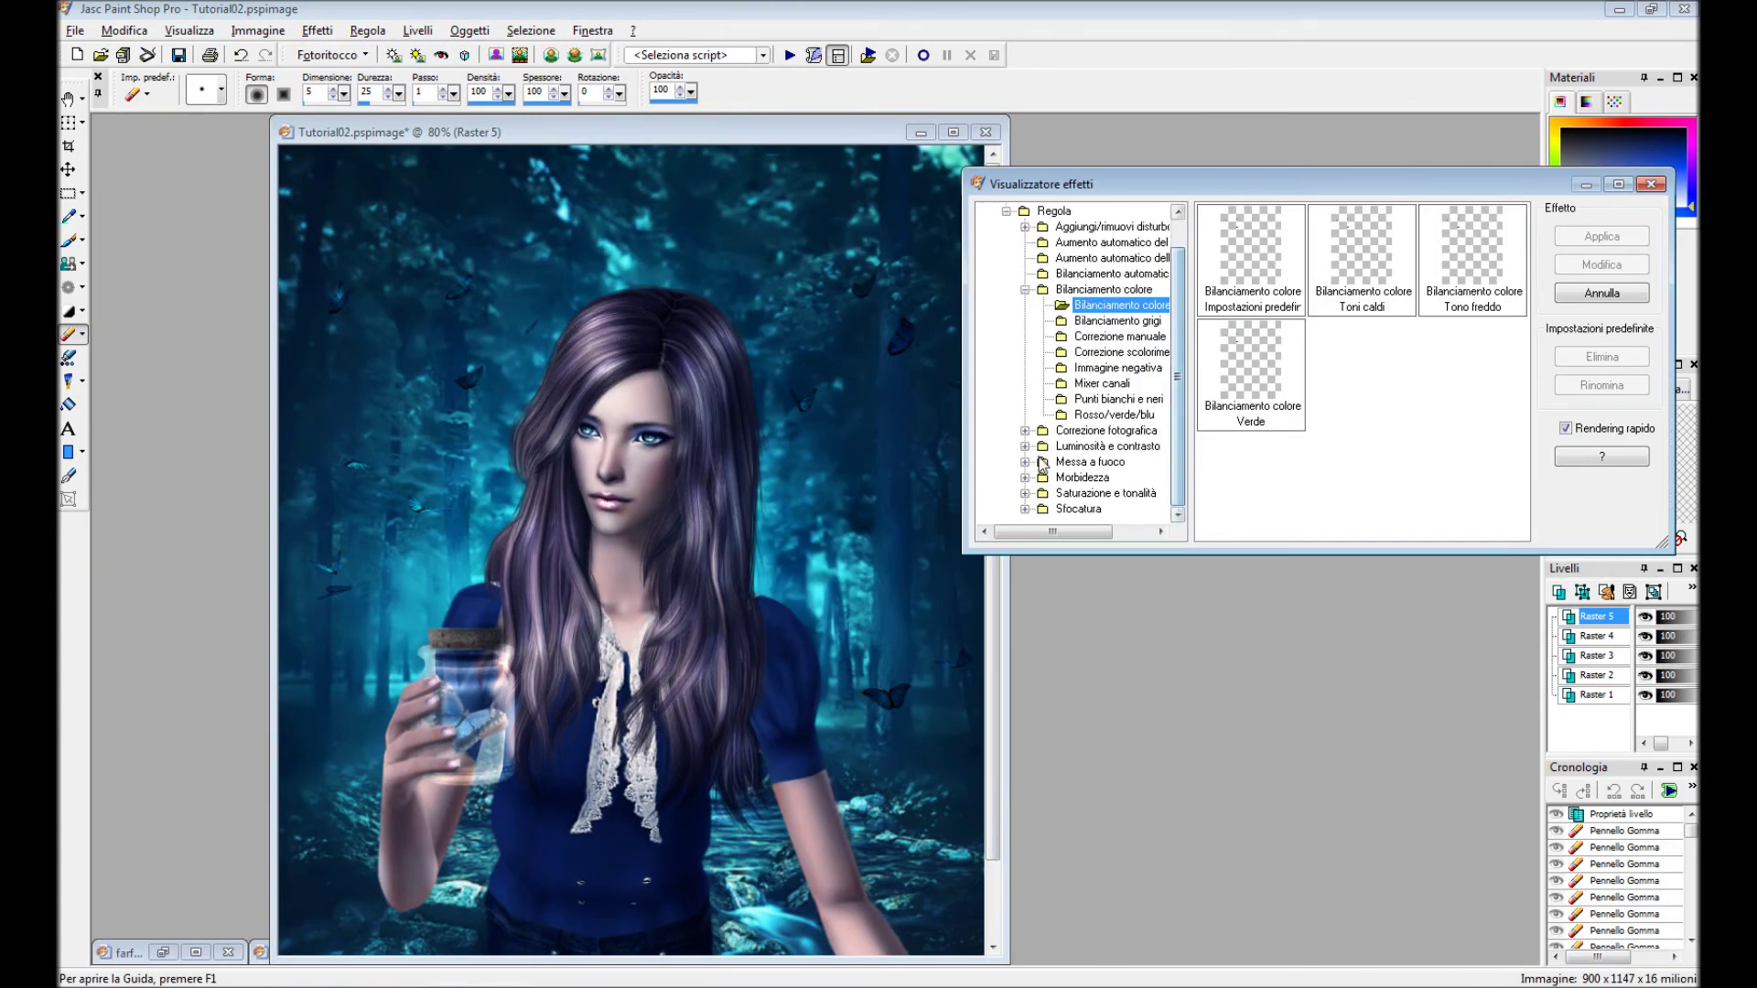
# Darken the shadows of Raster 5 and Raster 4 with the Highlights/Midtones/Shadows effect.
pyautogui.click(1610, 260)
pyautogui.moveTo(1365, 629); pyautogui.dragTo(1386, 636)
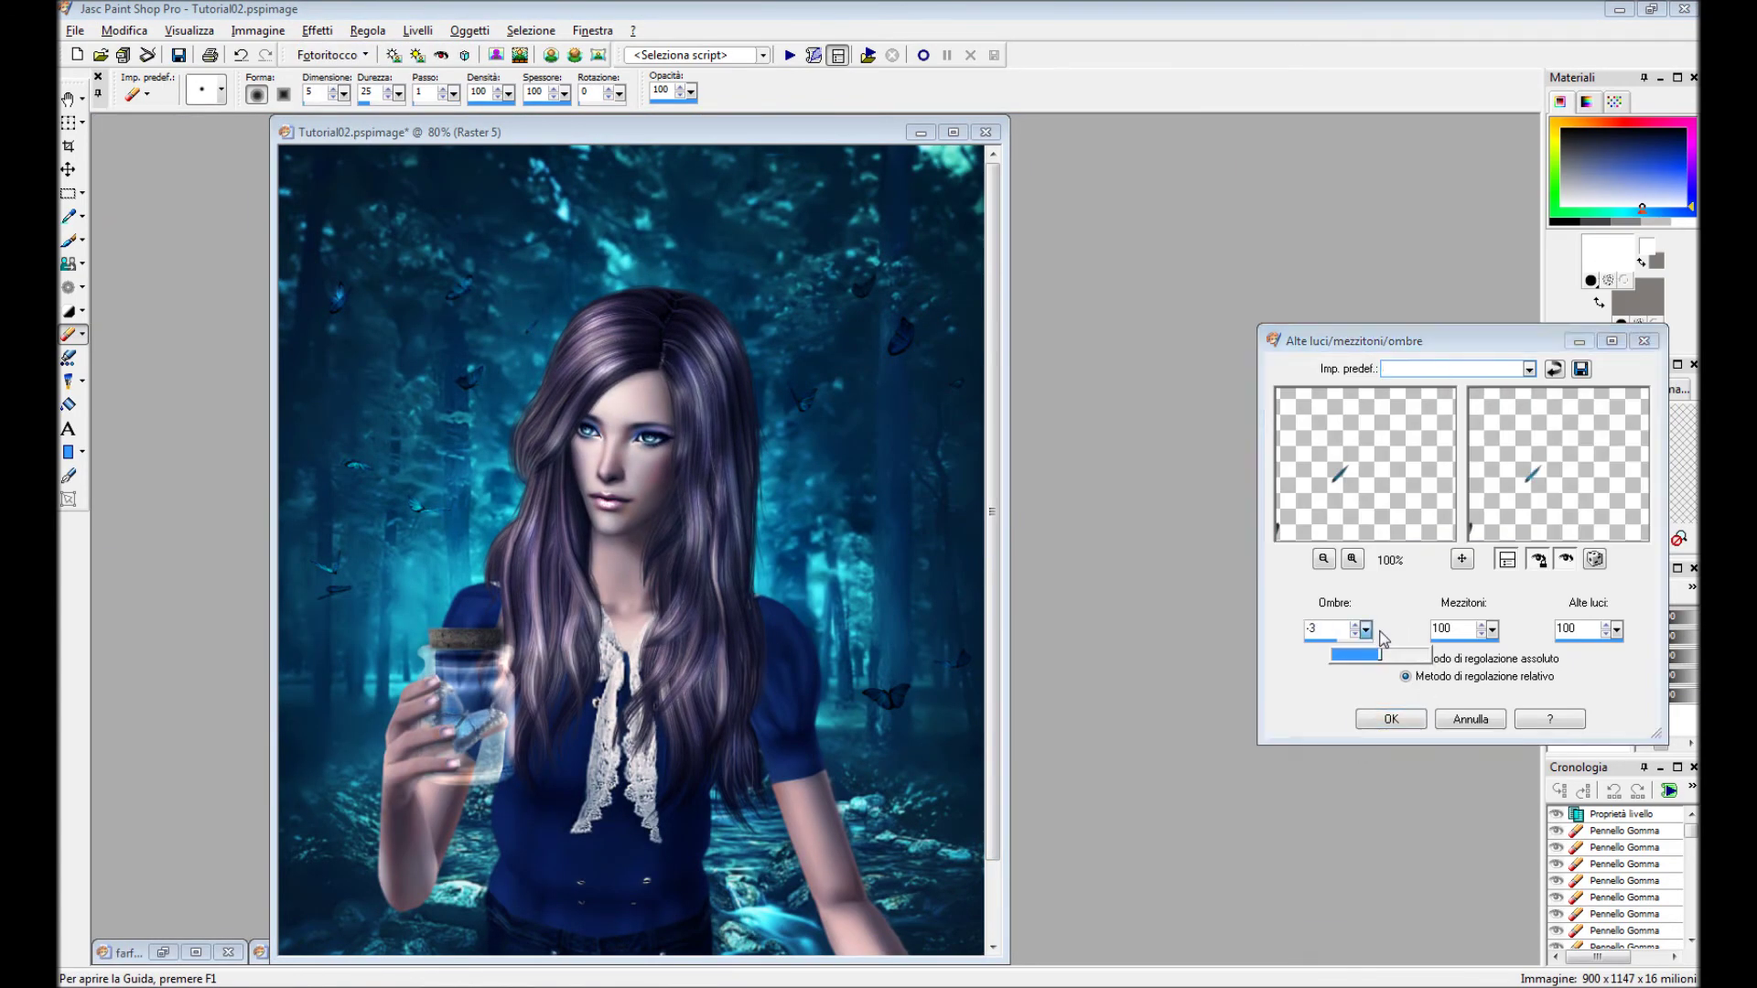
pyautogui.click(1392, 720)
pyautogui.click(1601, 624)
pyautogui.click(317, 30)
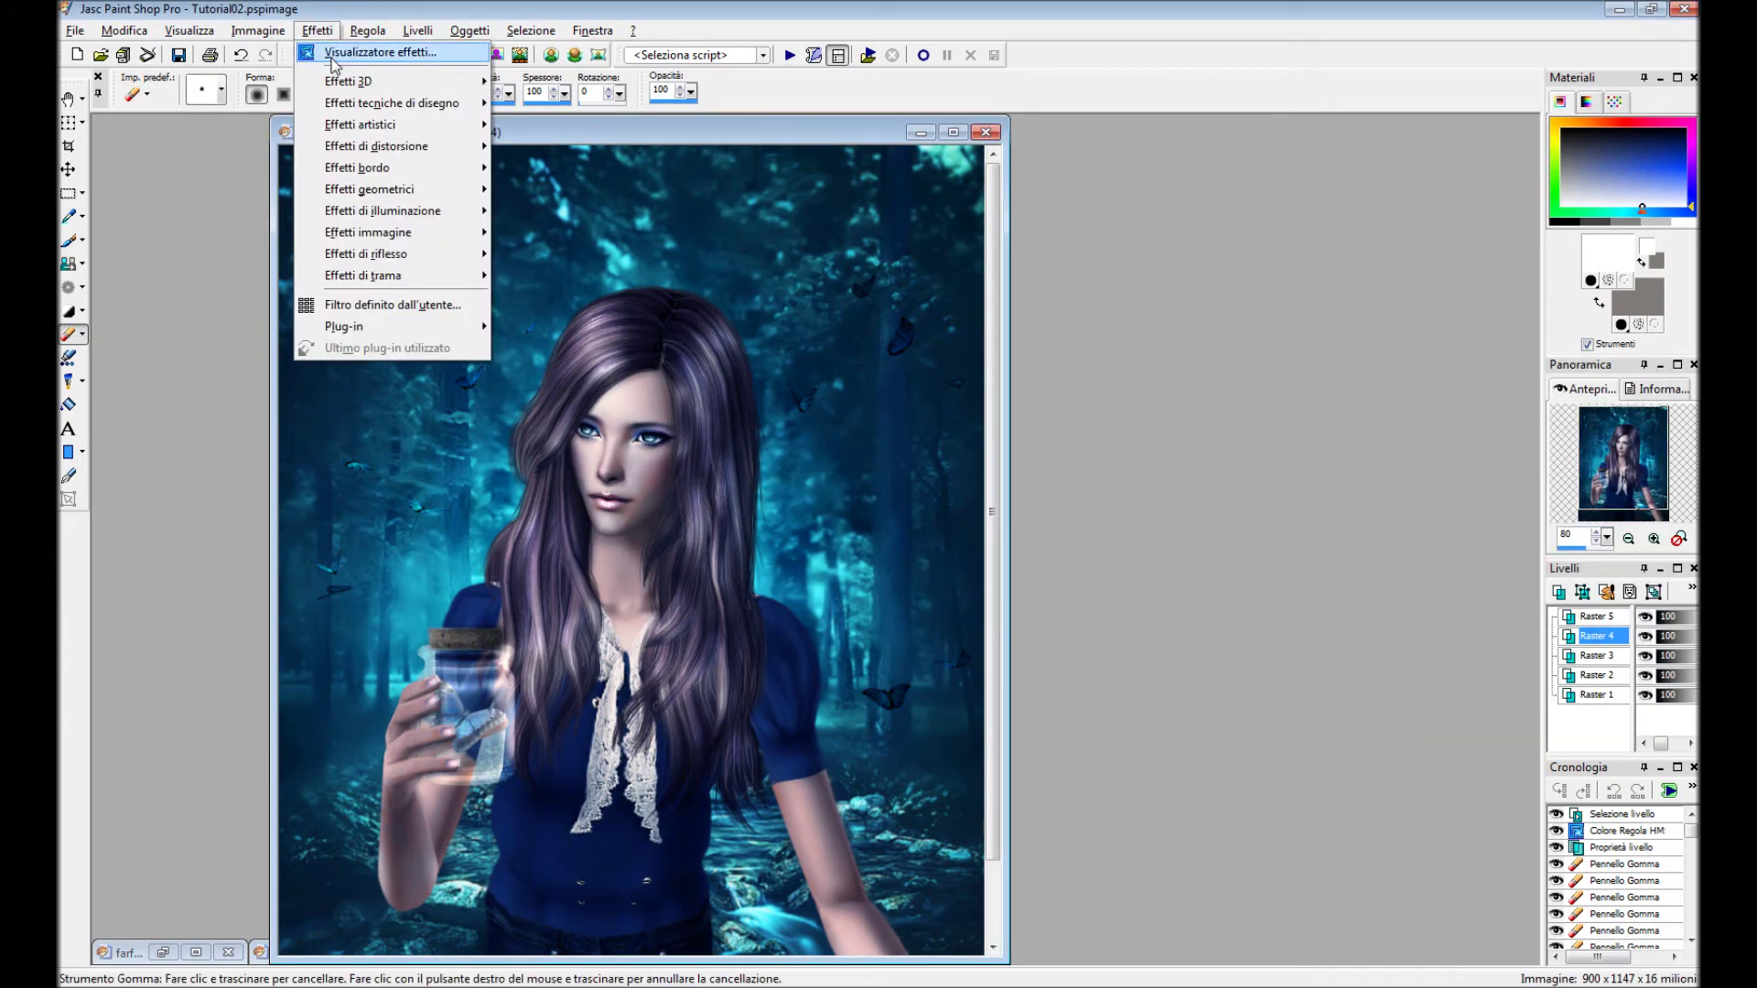
pyautogui.click(366, 44)
pyautogui.click(1600, 266)
pyautogui.moveTo(1365, 630); pyautogui.dragTo(1393, 642)
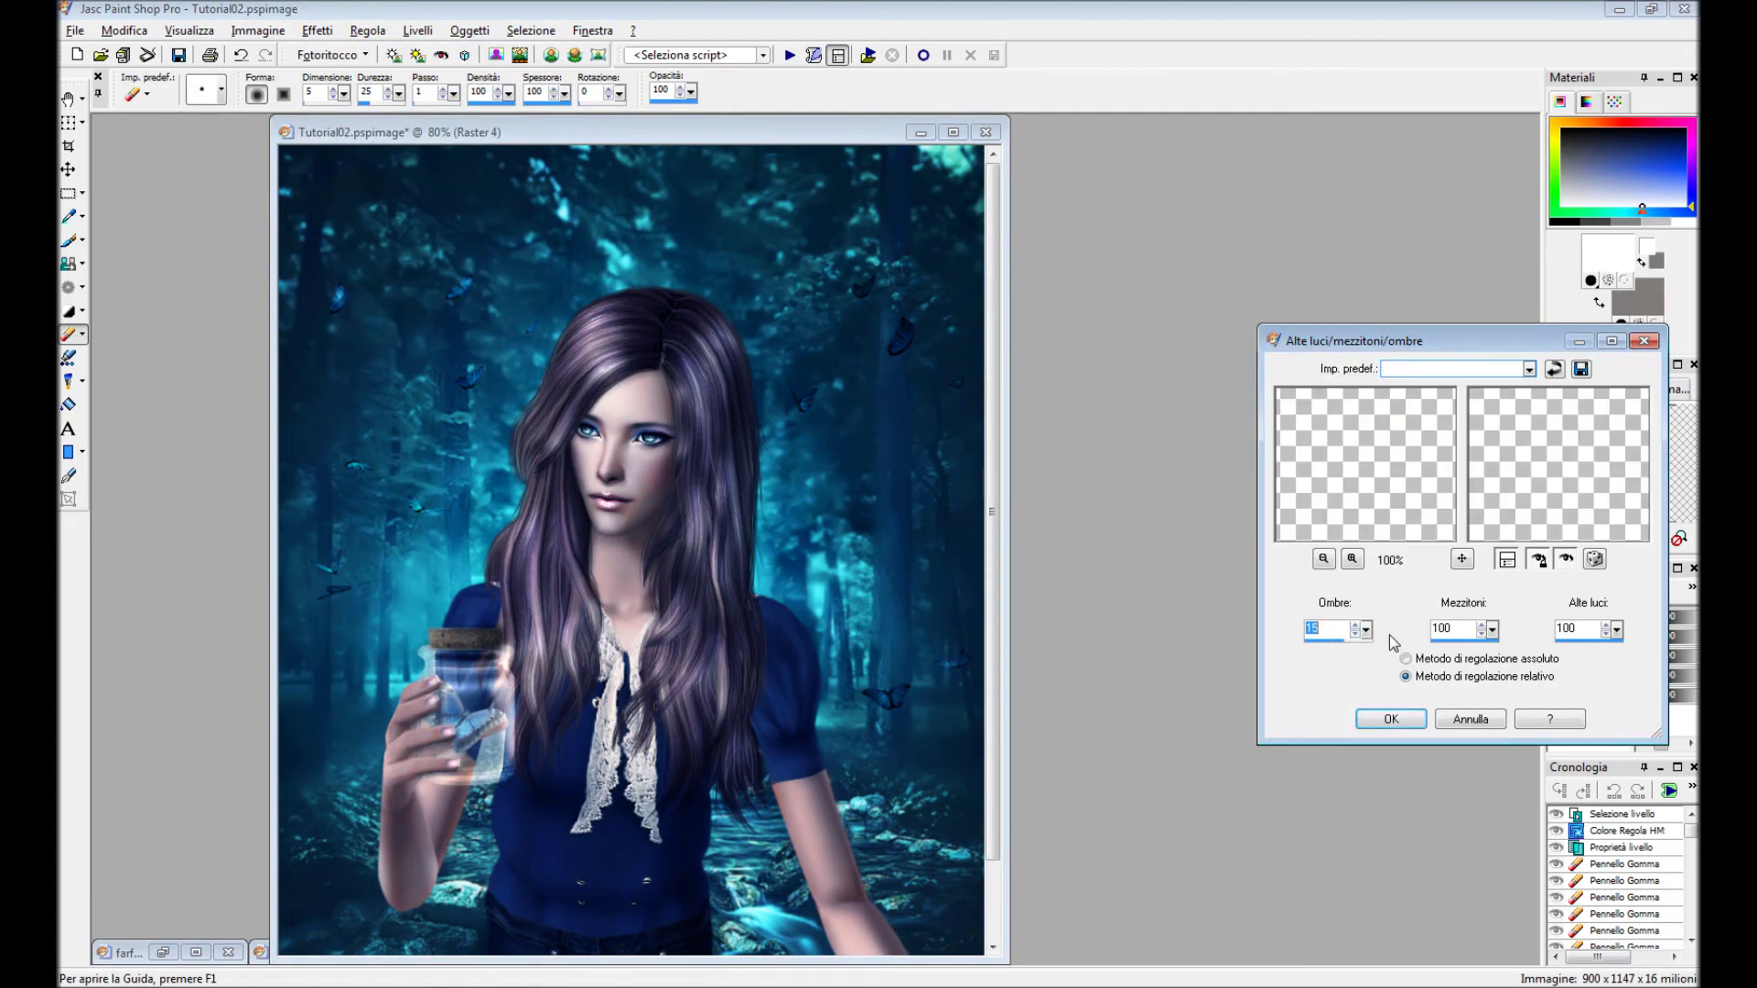
pyautogui.click(1389, 719)
# Apply the Highlights/Midtones/Shadows adjustment to Raster 3.
pyautogui.doubleClick(1596, 655)
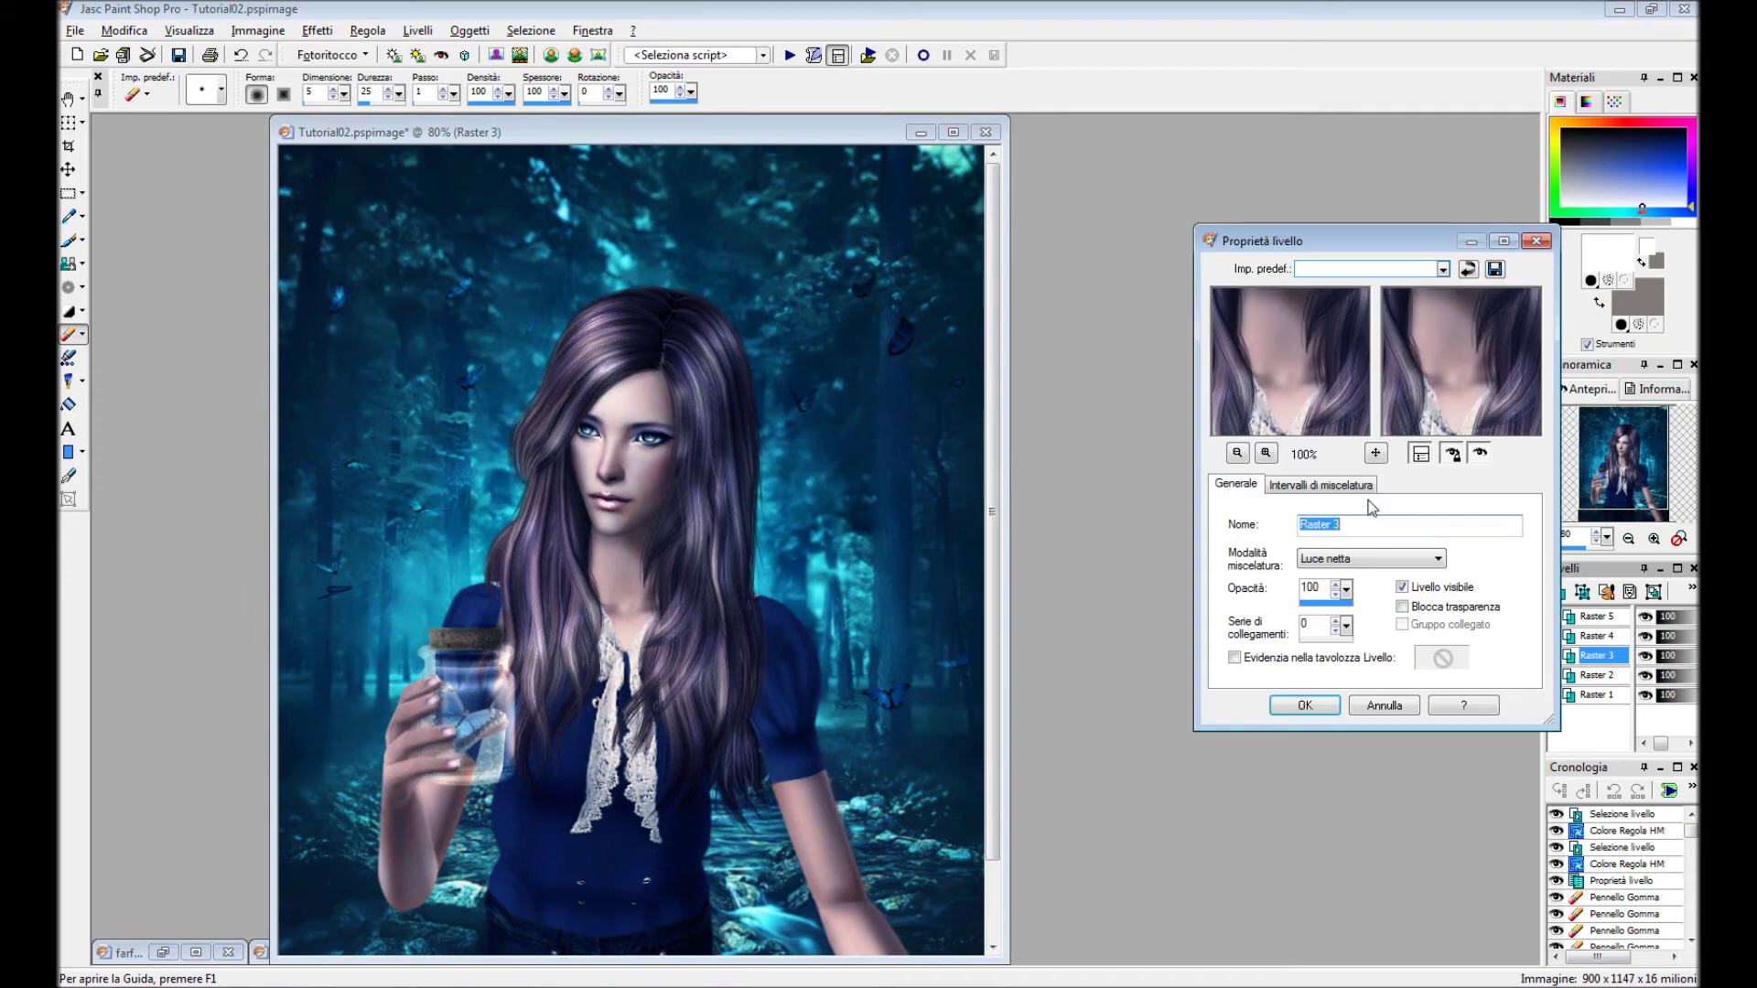
pyautogui.press('Return')
pyautogui.click(317, 30)
pyautogui.click(366, 44)
pyautogui.click(1600, 265)
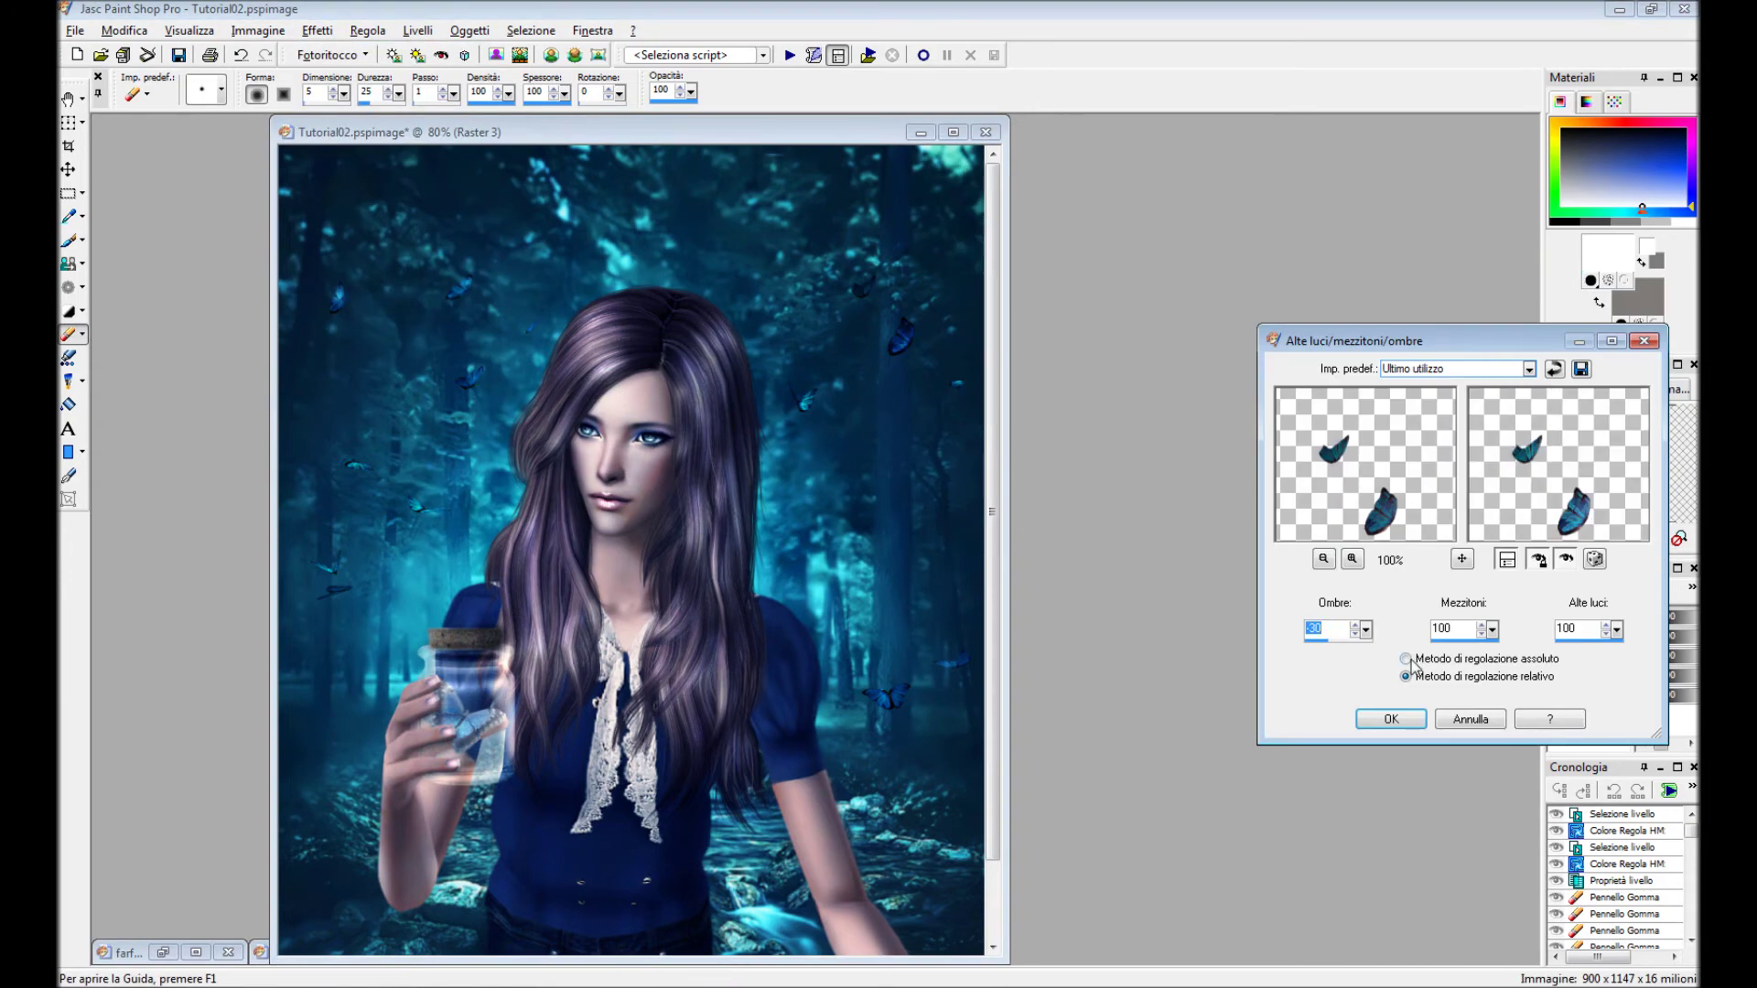
pyautogui.click(1389, 719)
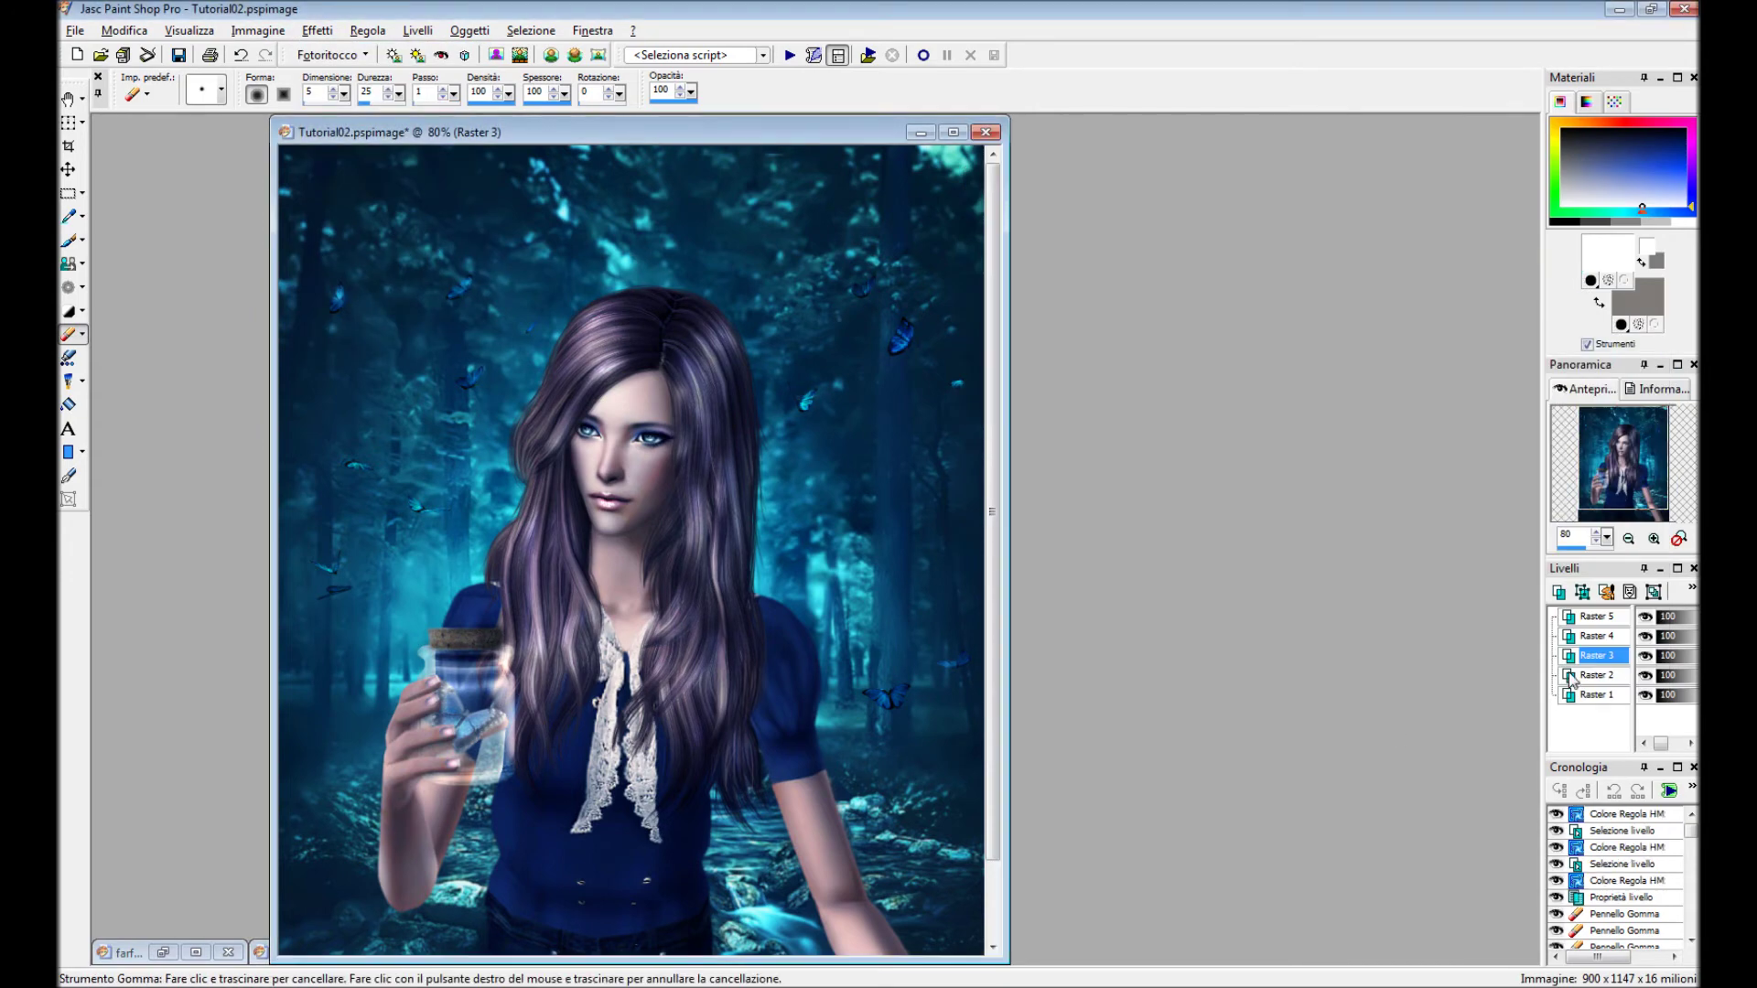
# Apply Highlights/Midtones/Shadows to Raster 2 with midtones set to 39.
pyautogui.click(1597, 676)
pyautogui.click(317, 31)
pyautogui.click(367, 47)
pyautogui.click(1586, 265)
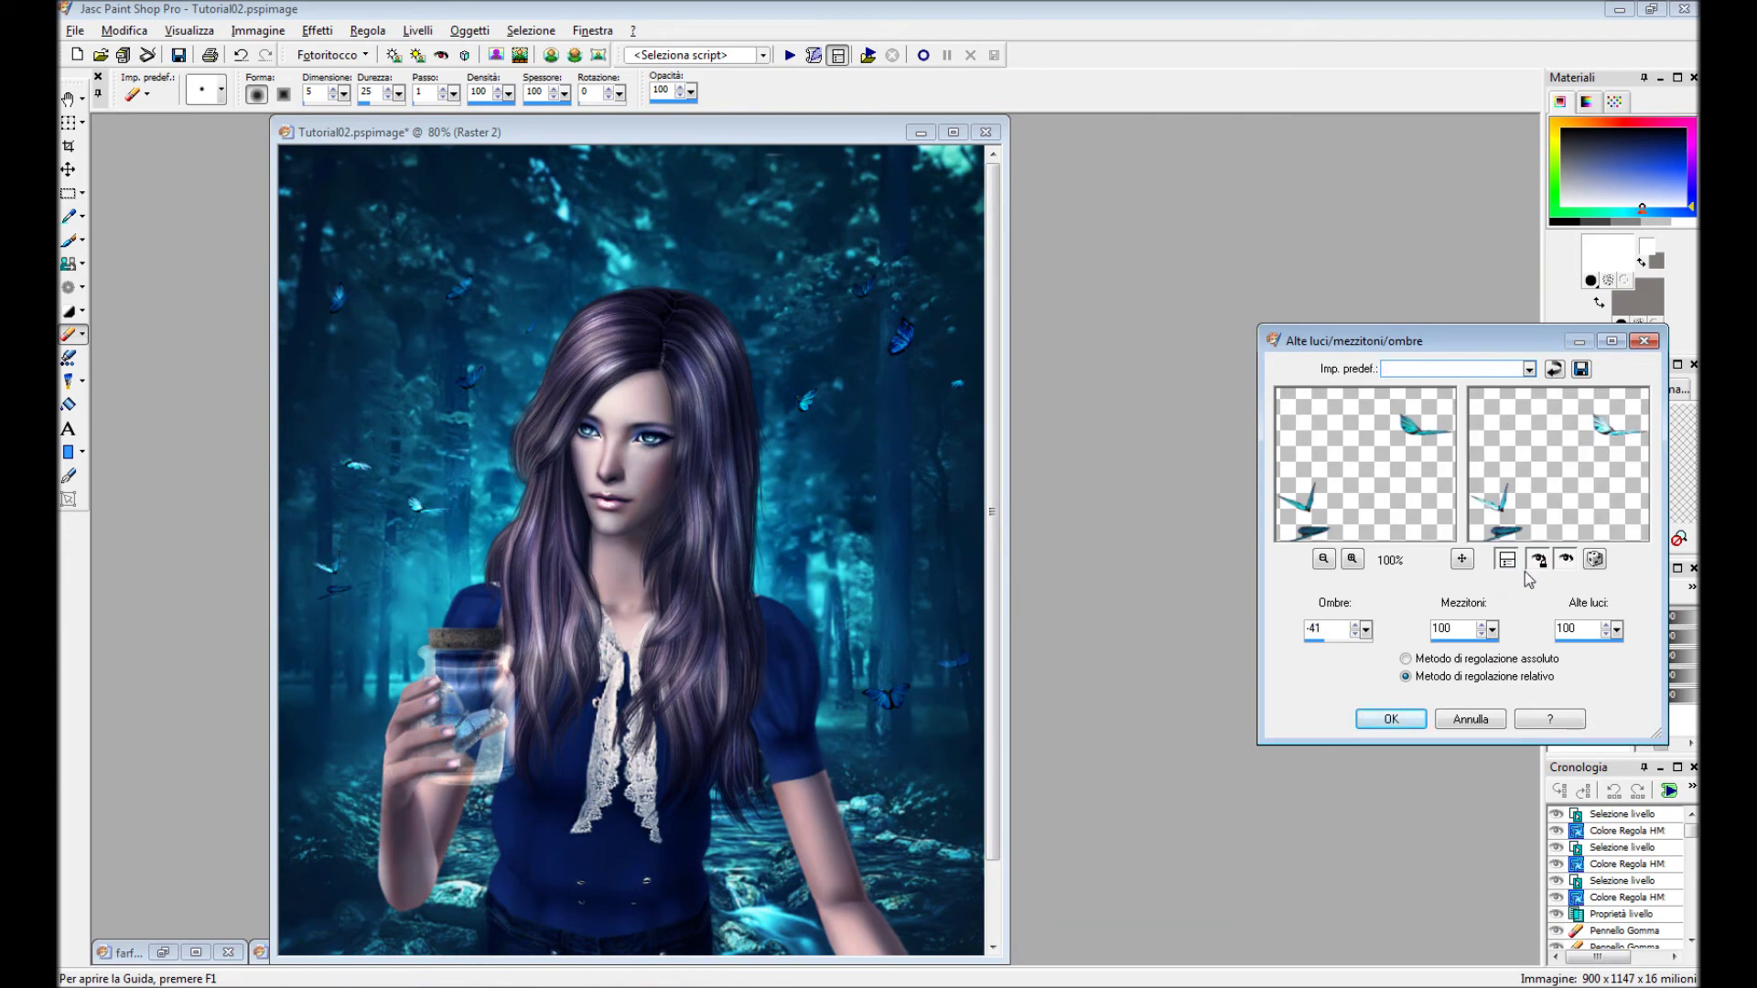
pyautogui.doubleClick(1462, 628)
pyautogui.write('39')
pyautogui.click(1391, 719)
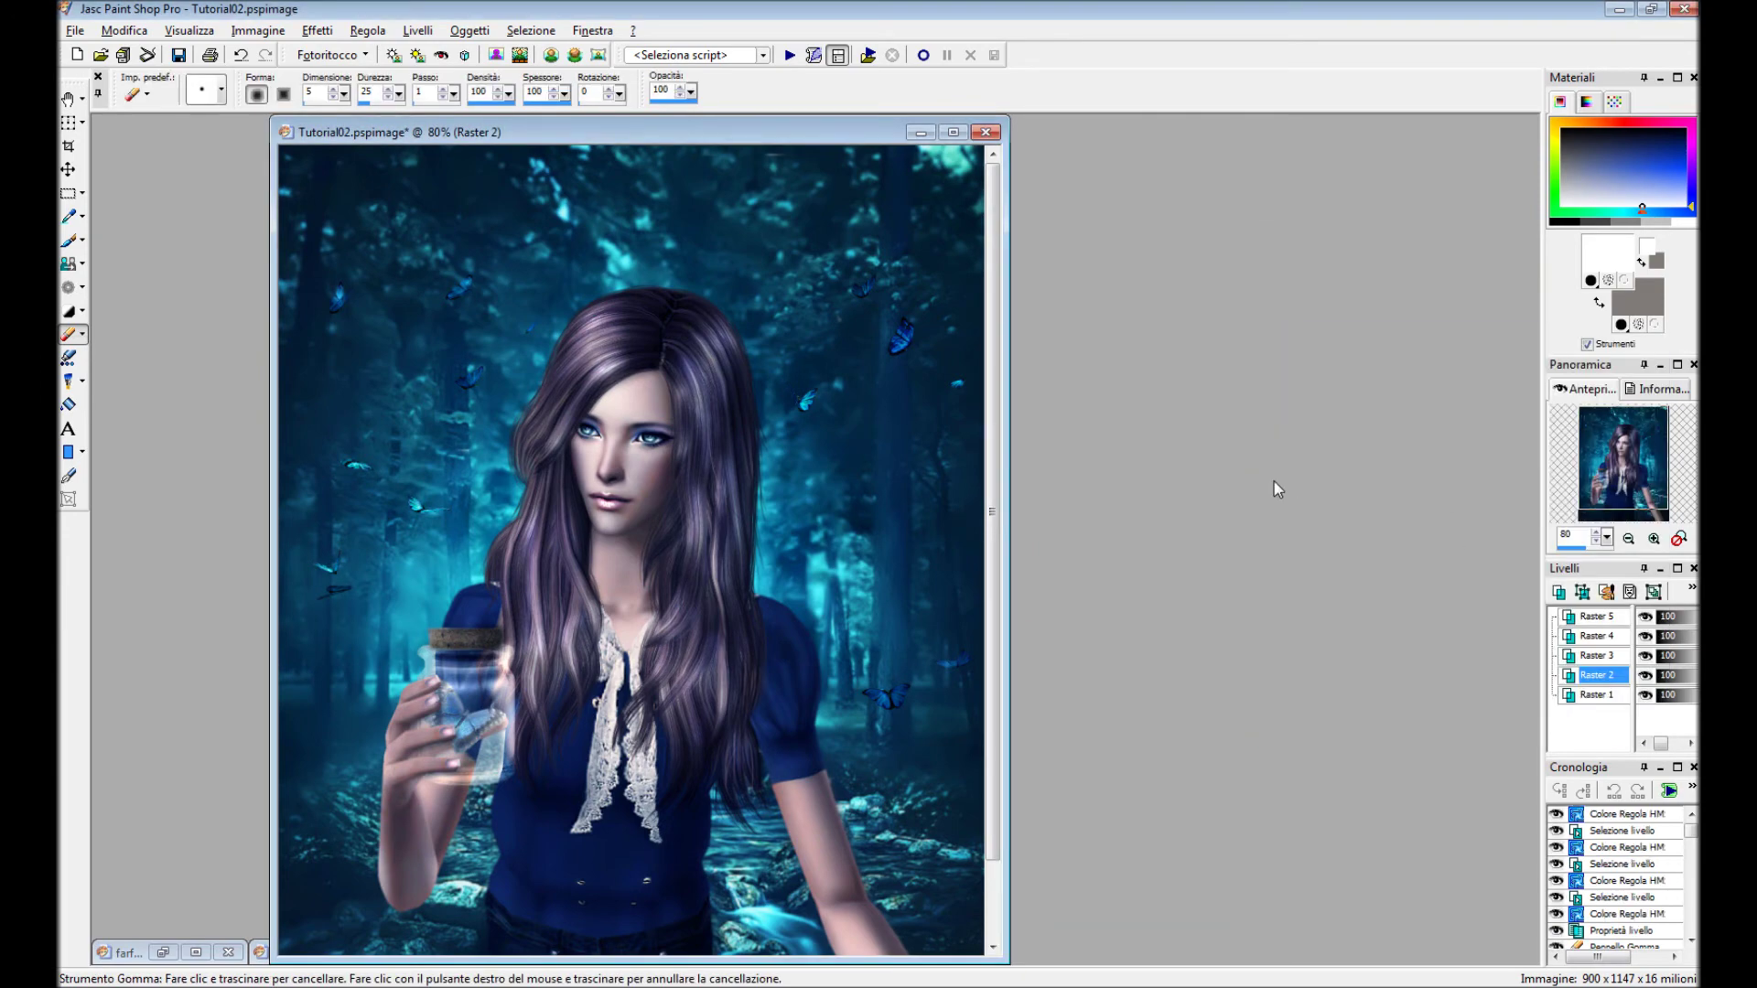
pyautogui.scroll(3, 878, 540)
pyautogui.scroll(2, 879, 540)
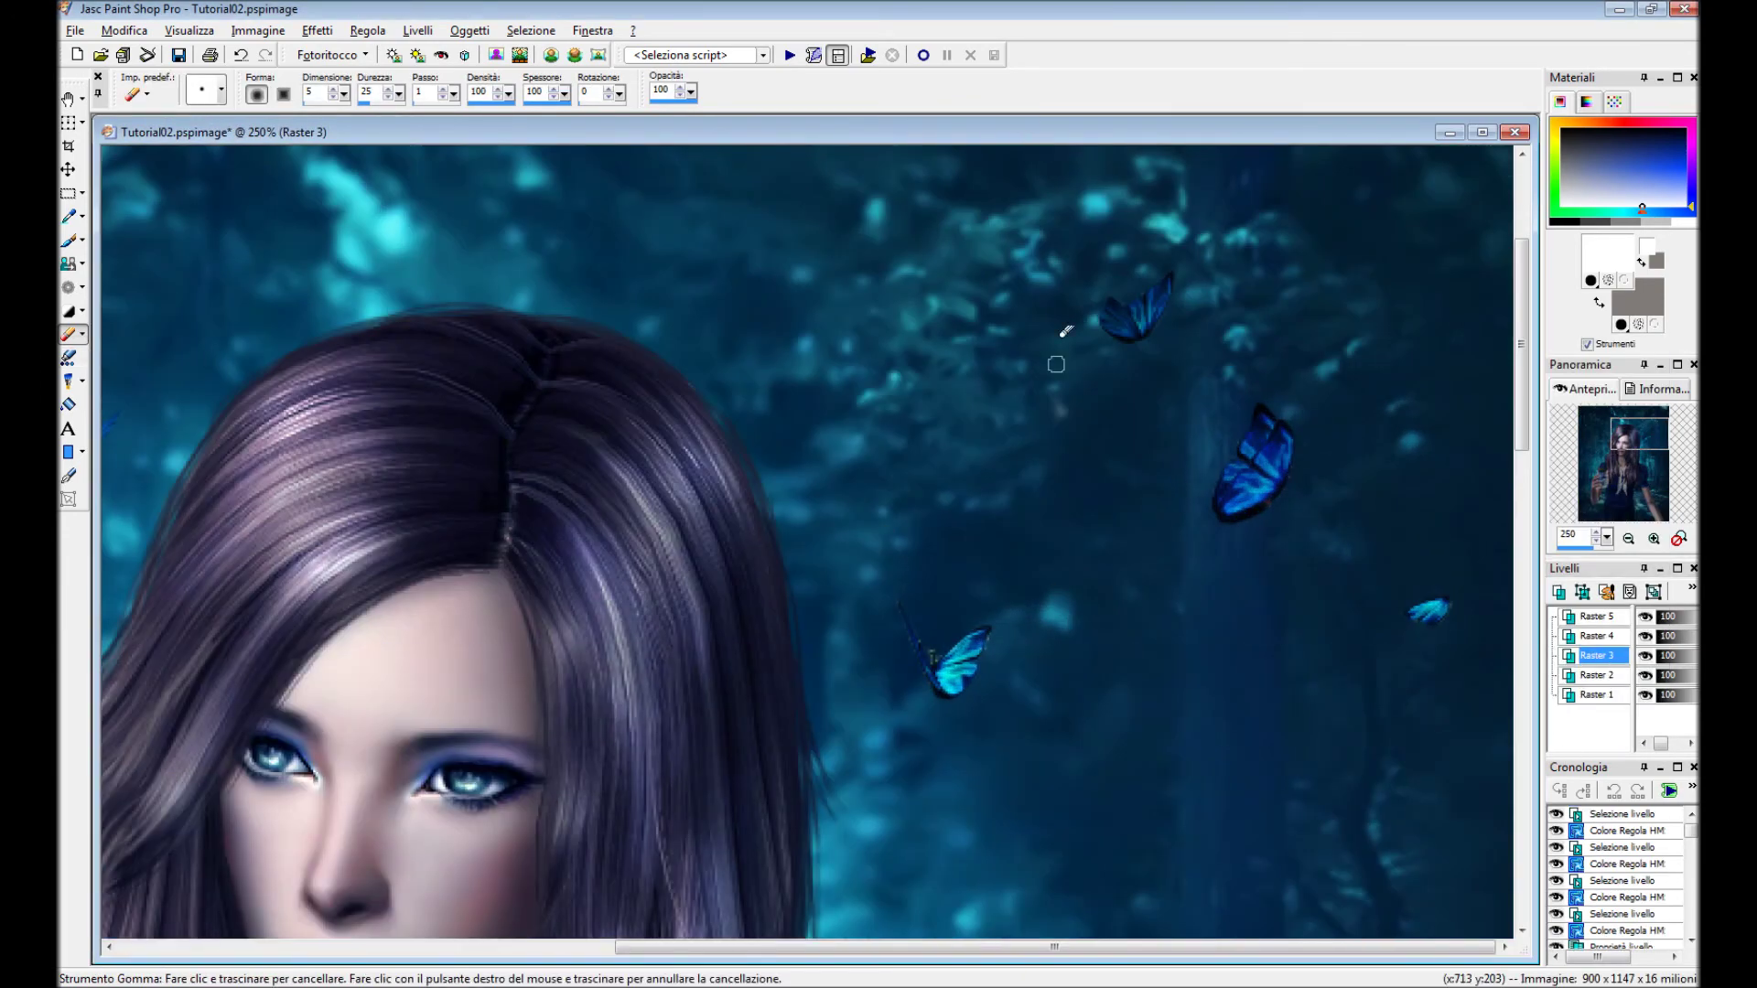
# Erase stray and greenish pixels around the lower butterfly's body.
pyautogui.scroll(5, 971, 641)
pyautogui.click(665, 434)
pyautogui.scroll(1, 392, 475)
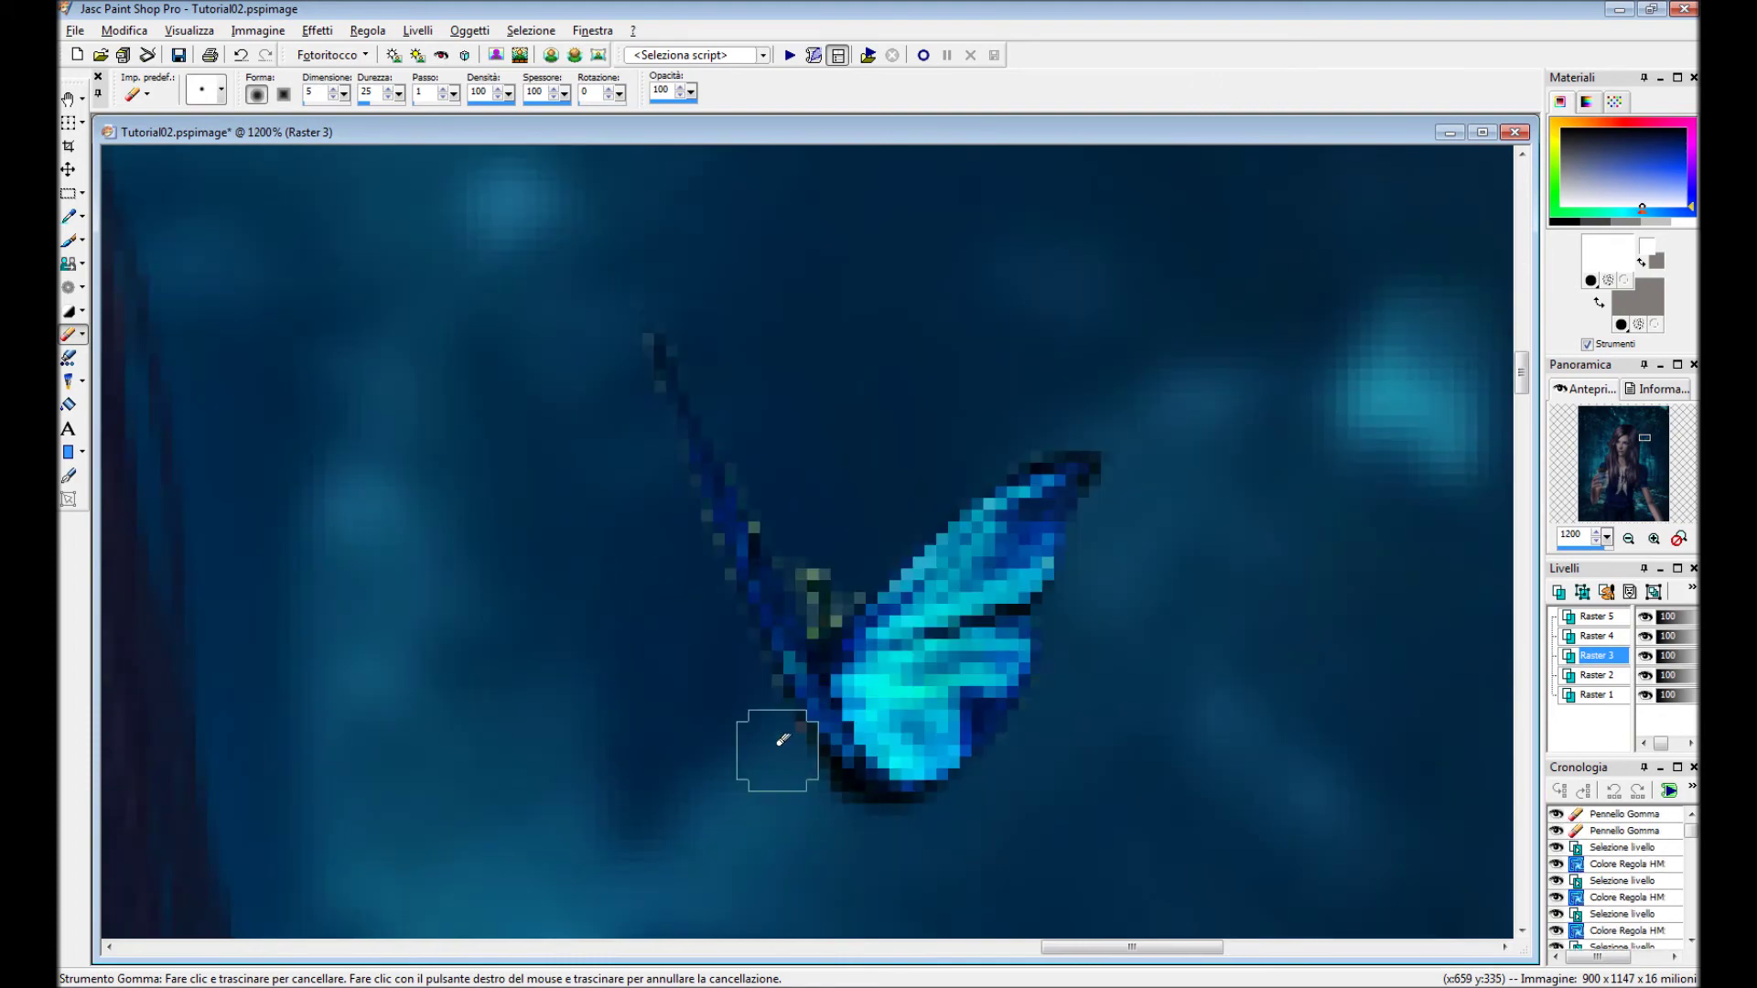
pyautogui.click(640, 366)
pyautogui.moveTo(792, 499); pyautogui.dragTo(831, 611)
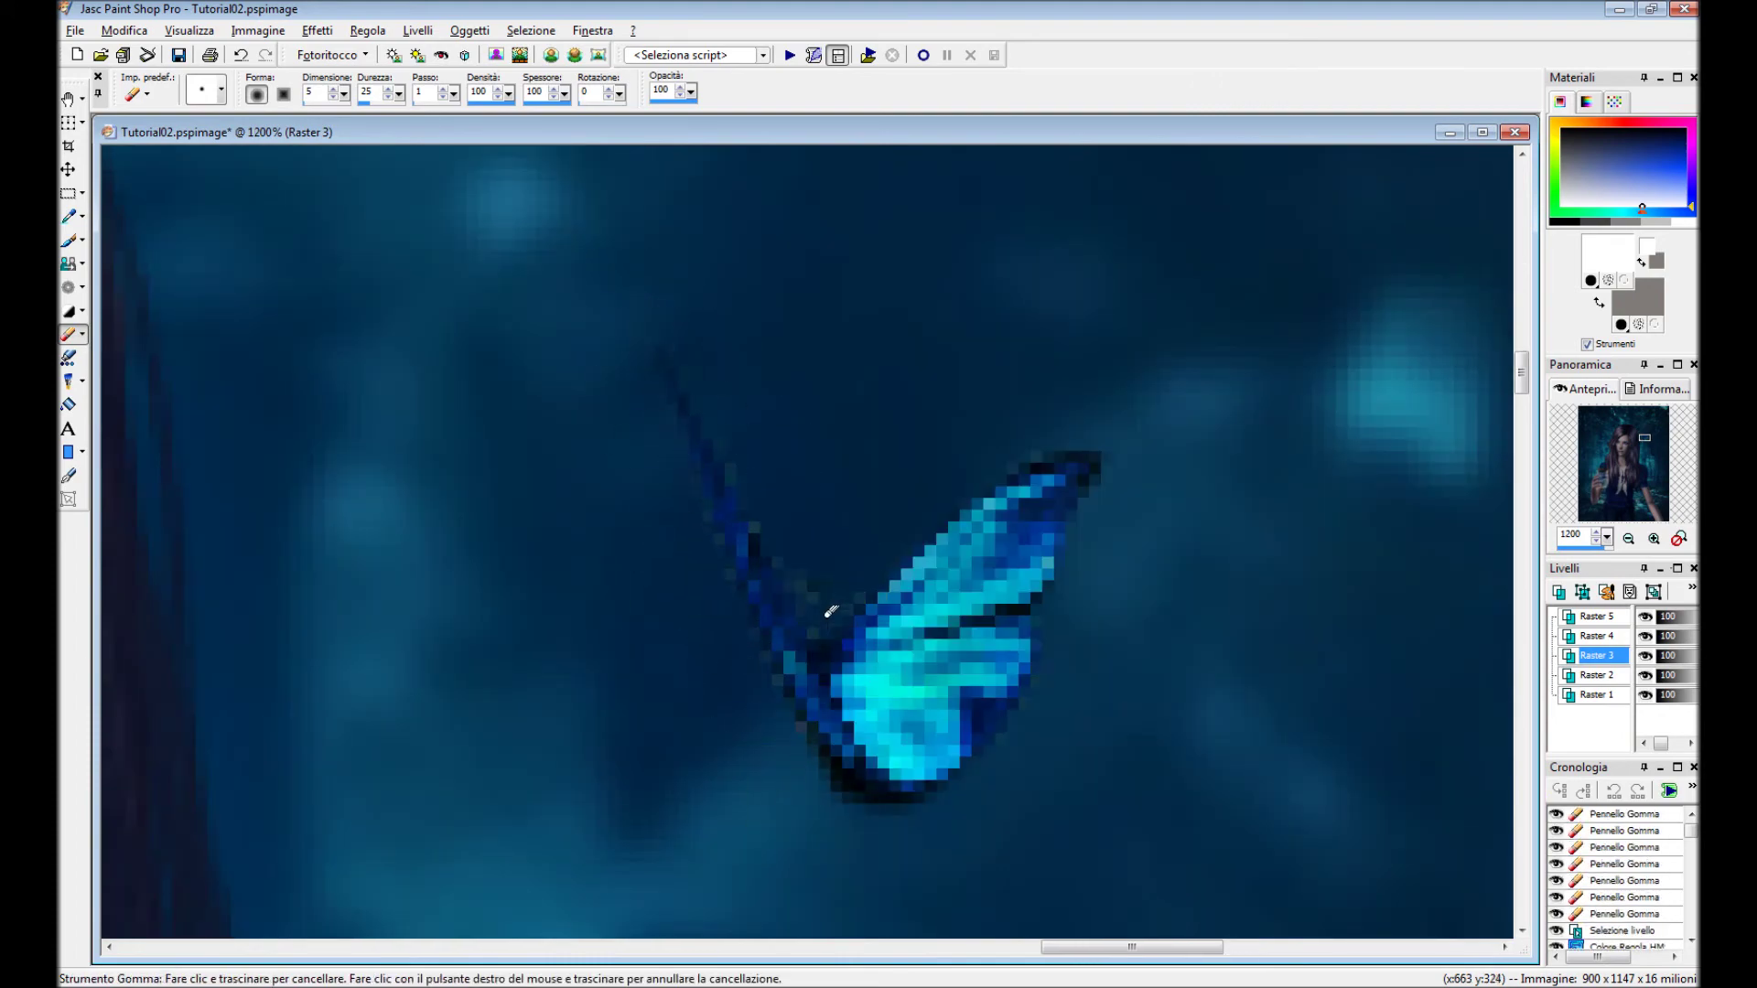
pyautogui.scroll(-5, 998, 446)
pyautogui.scroll(-5, 961, 347)
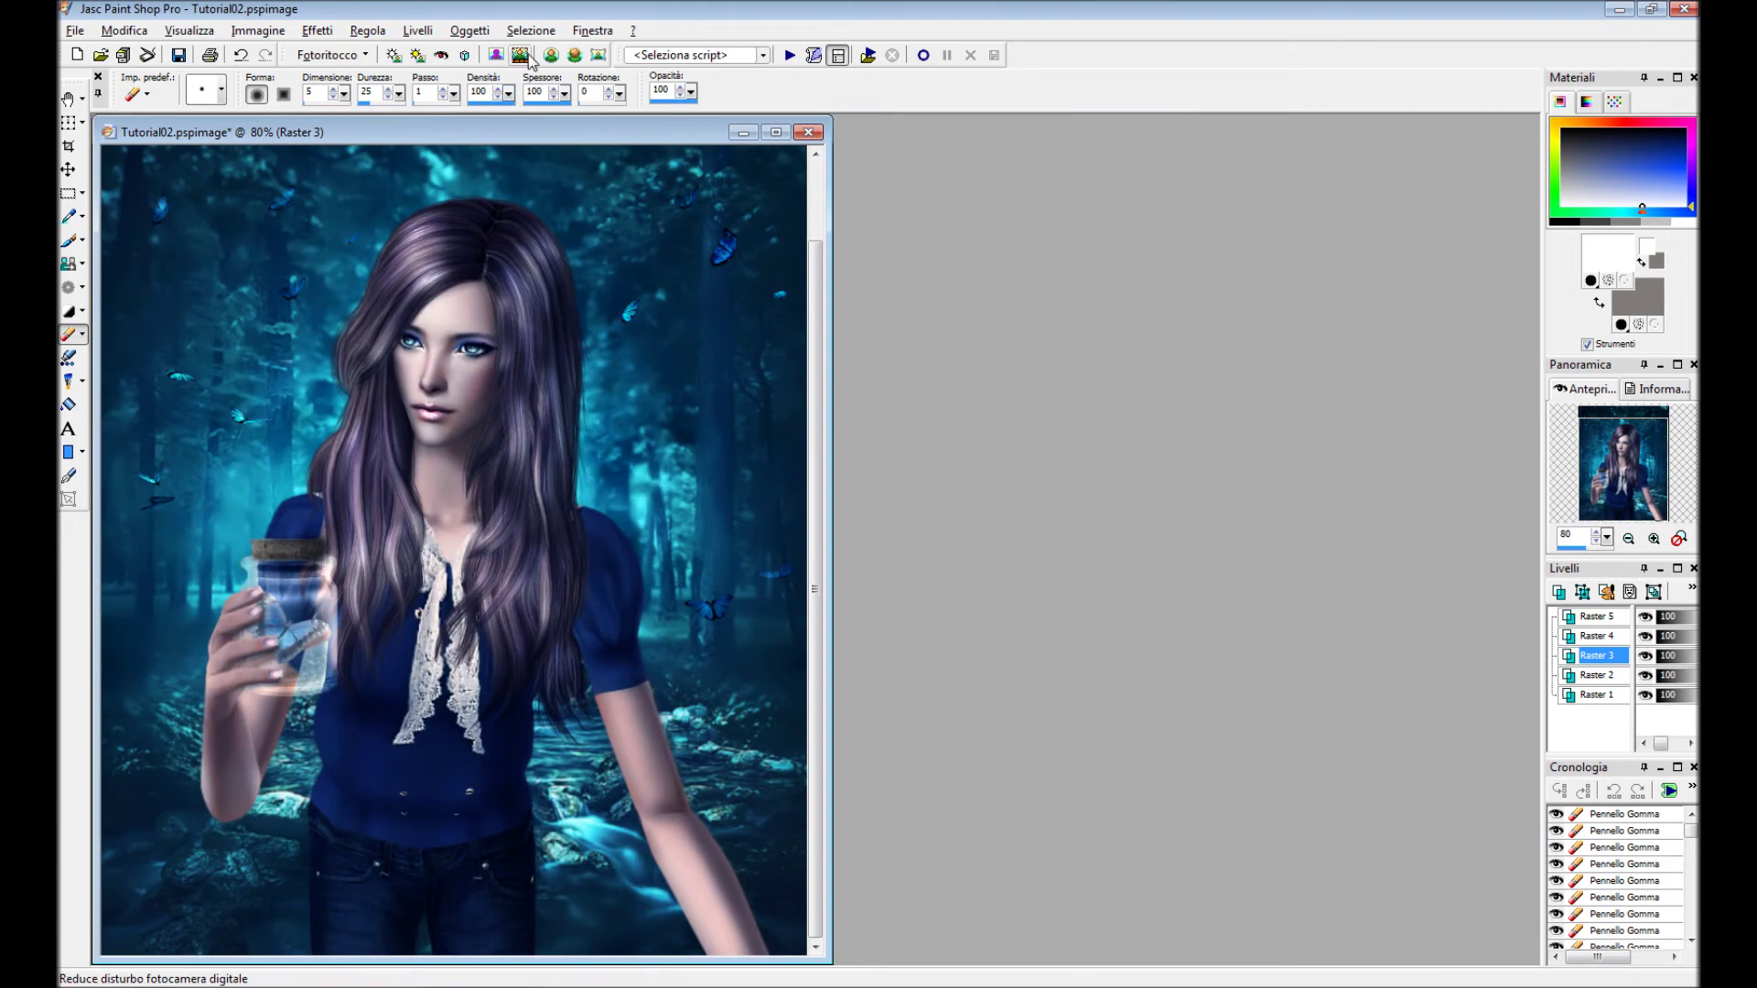
# Try the Soften brush with a larger round tip, compare the layer, then return to erasing.
pyautogui.click(66, 286)
pyautogui.click(221, 89)
pyautogui.doubleClick(277, 156)
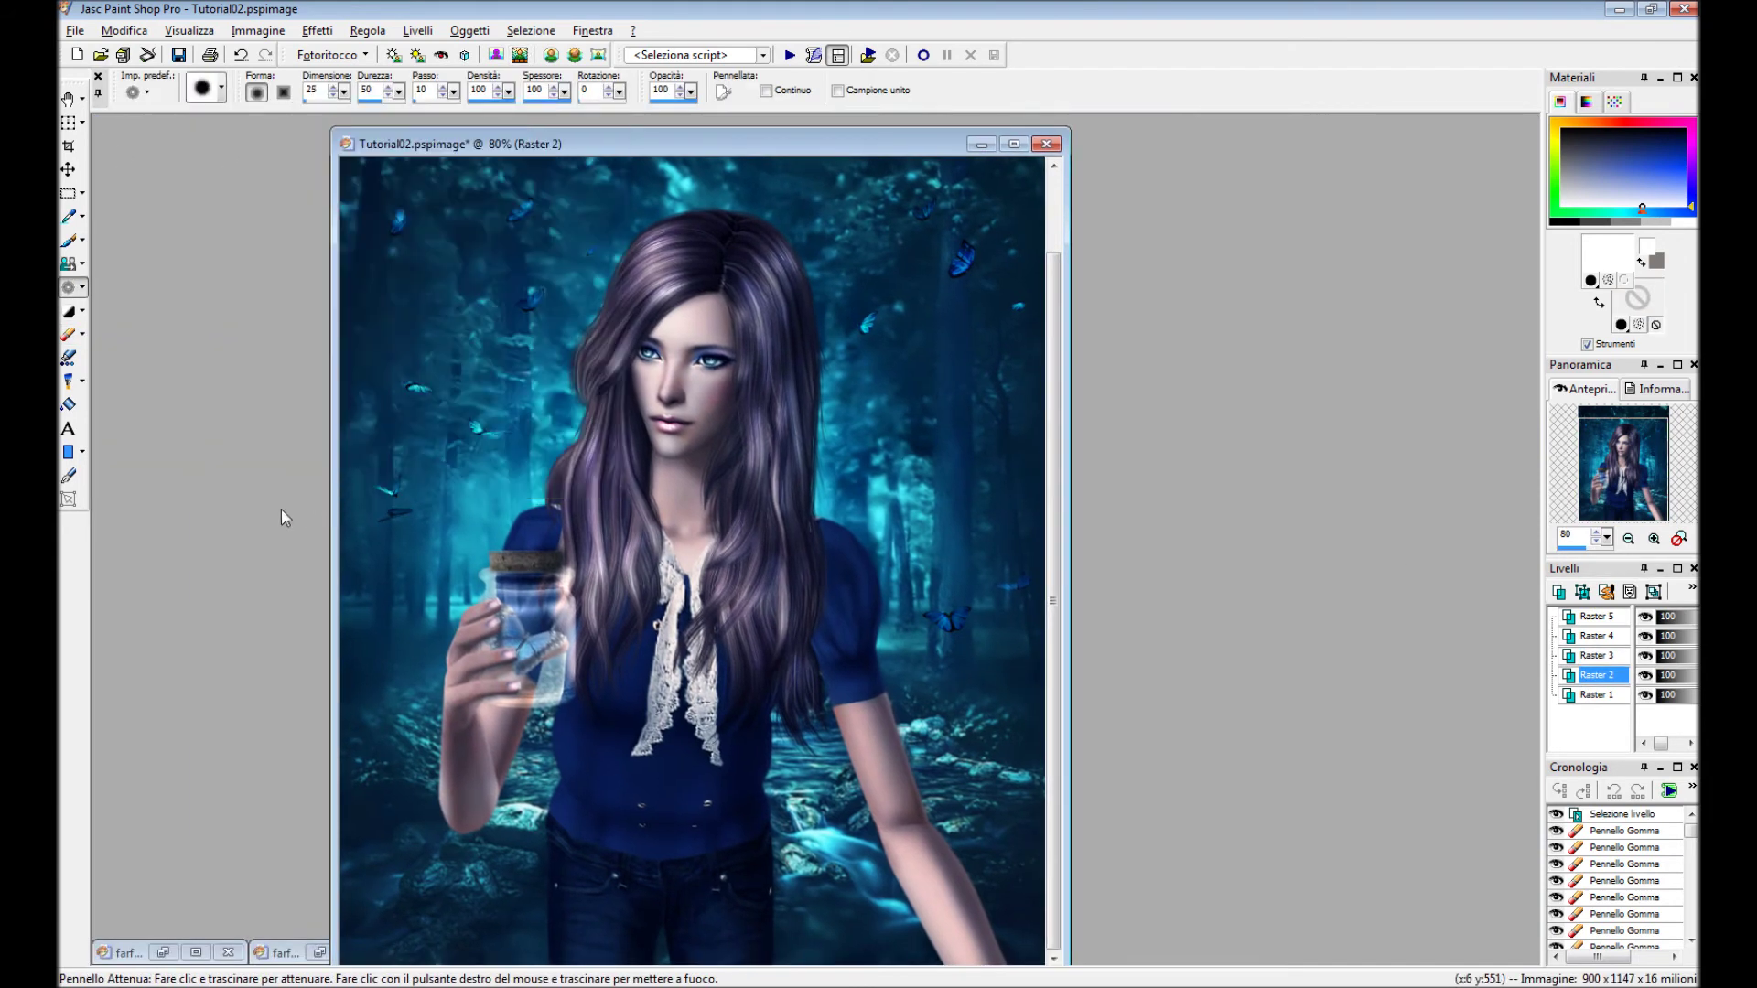
pyautogui.doubleClick(1645, 675)
pyautogui.scroll(3, 678, 474)
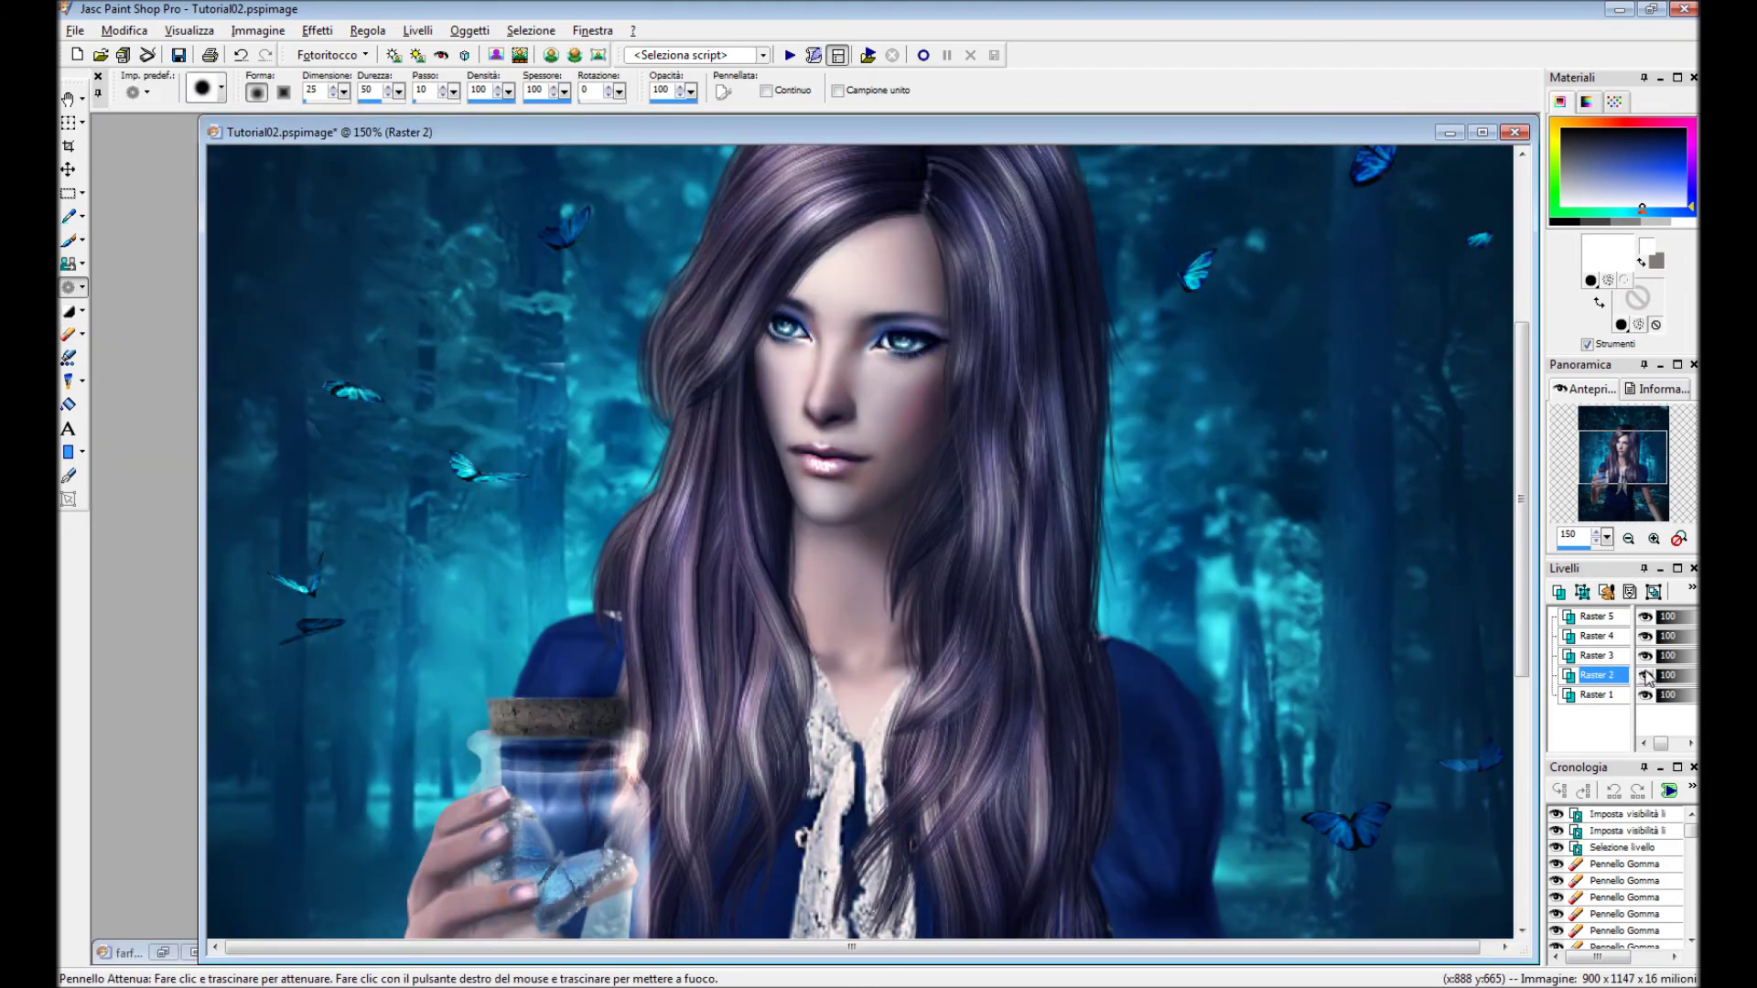
pyautogui.click(69, 334)
pyautogui.click(220, 89)
pyautogui.click(361, 472)
# Soften a butterfly's edges with a larger soft tip.
pyautogui.click(381, 687)
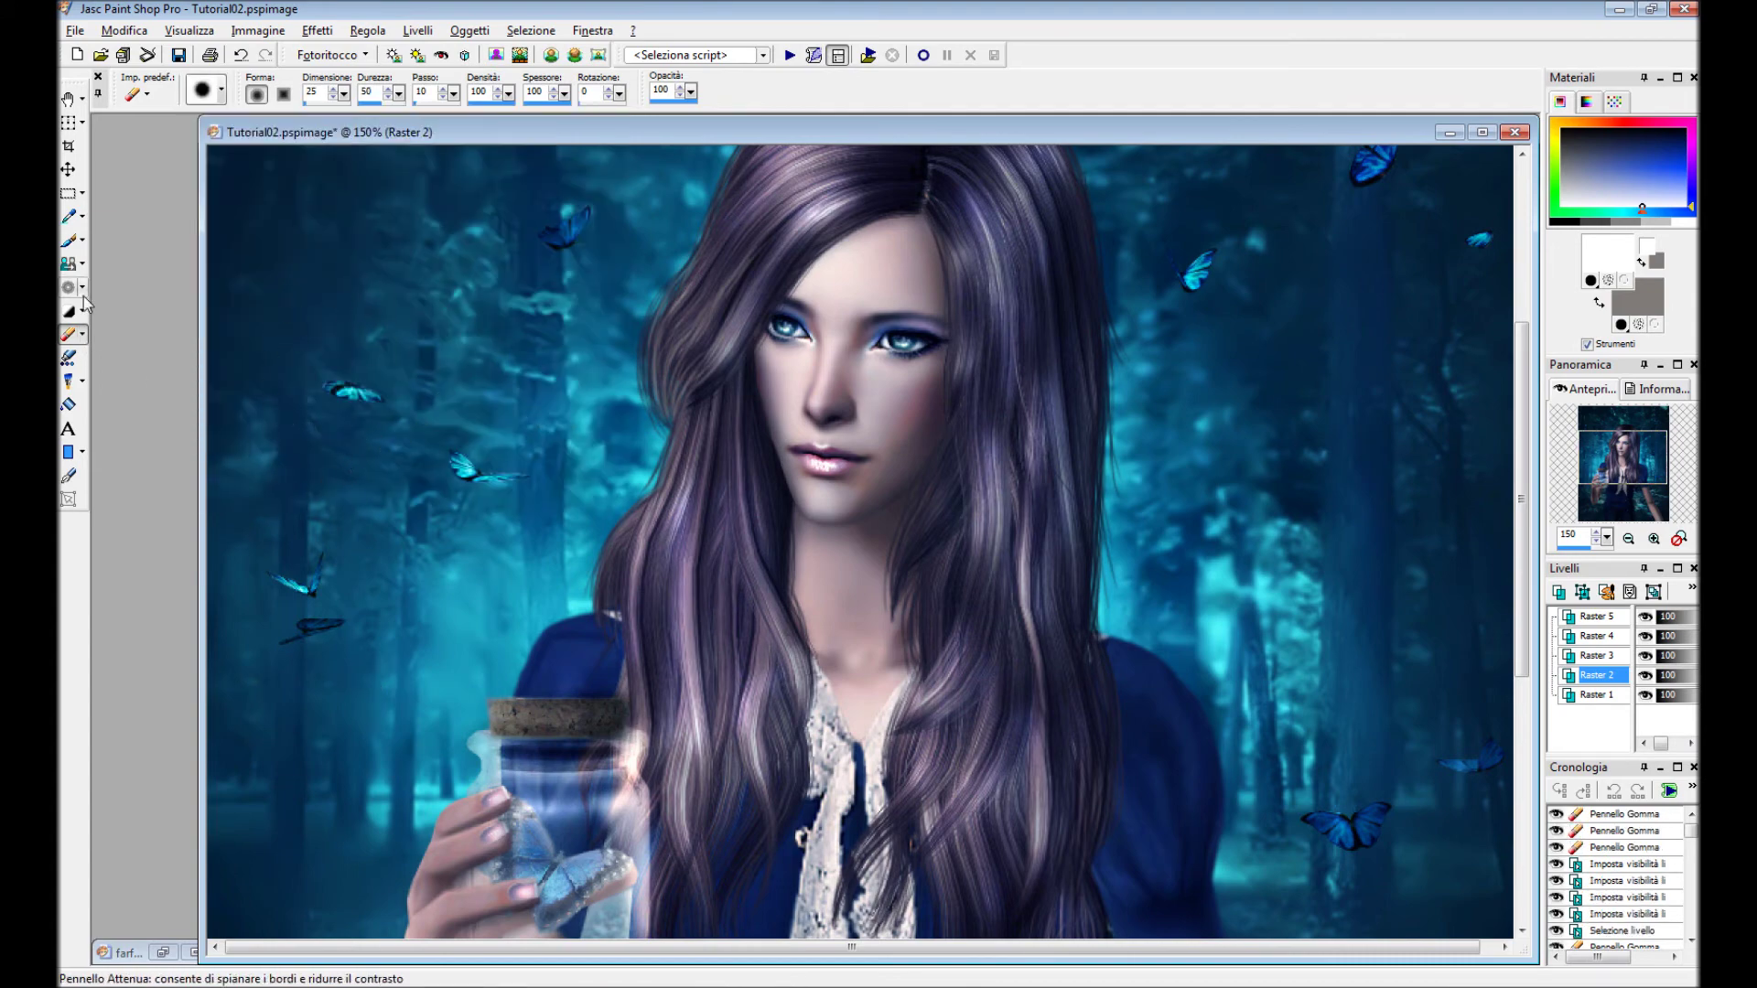
pyautogui.click(66, 287)
pyautogui.click(221, 89)
pyautogui.click(354, 474)
pyautogui.scroll(-1, 327, 430)
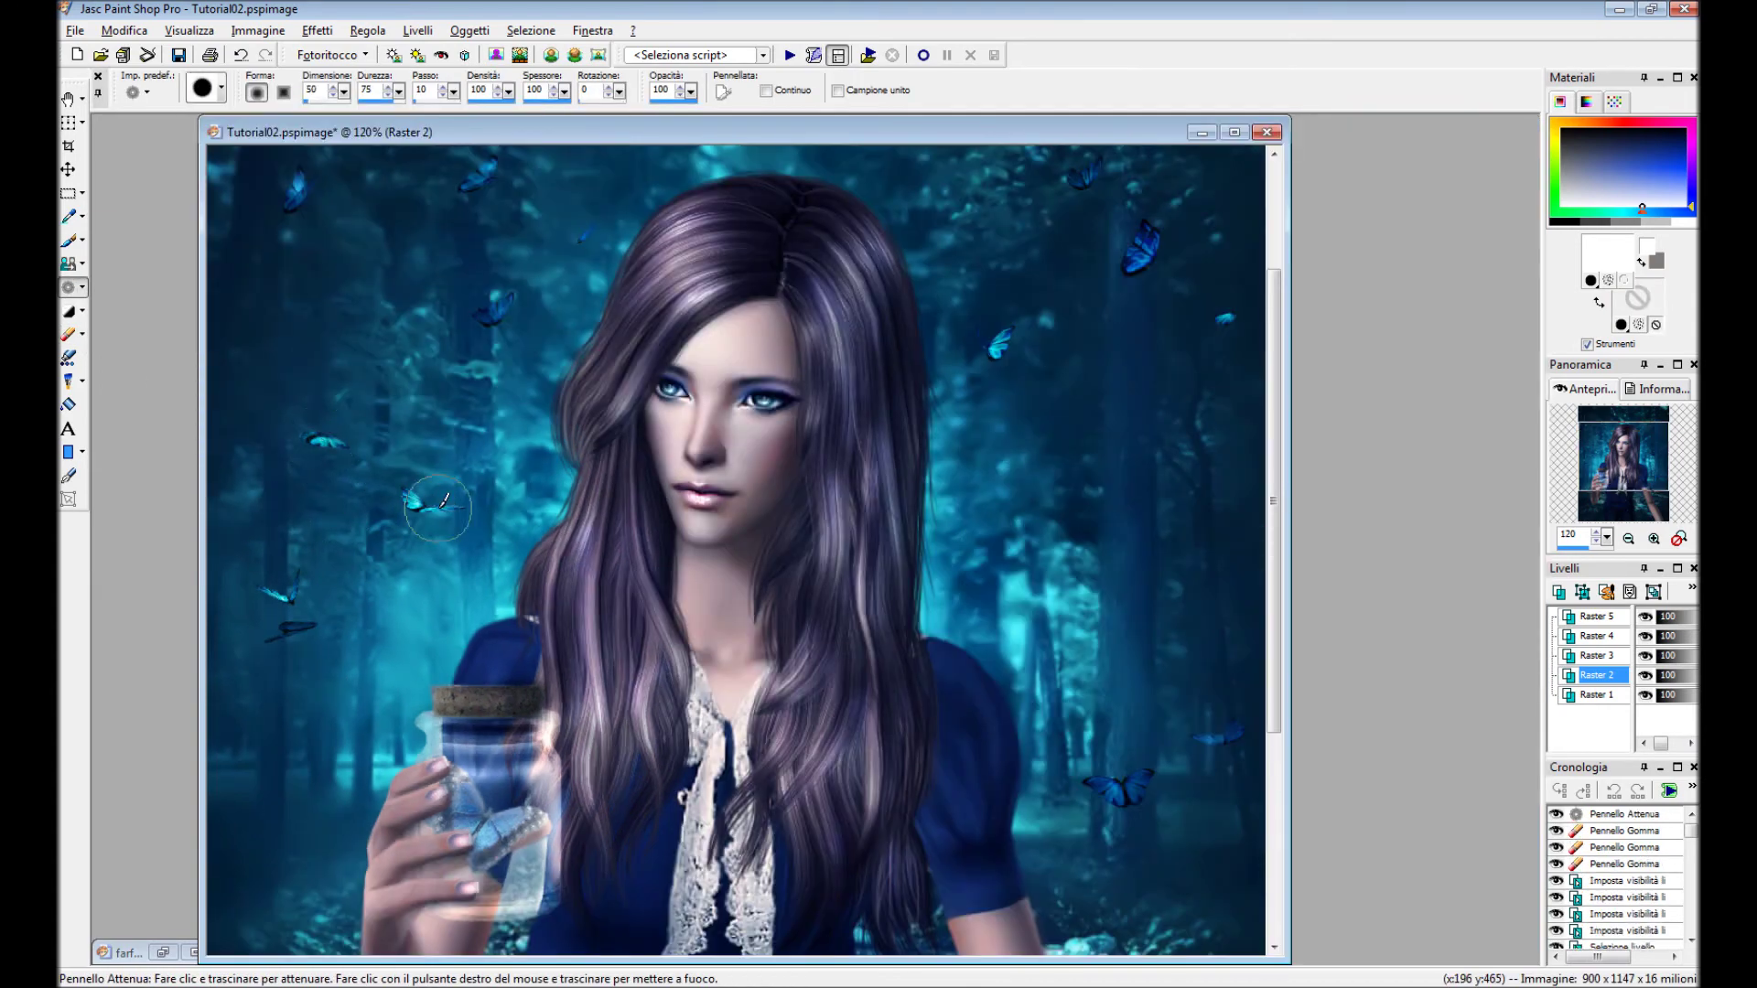
pyautogui.click(311, 623)
pyautogui.scroll(-2, 311, 623)
# On Raster 3, compare visibility, erase bits, and soften the butterfly edges.
pyautogui.click(1597, 655)
pyautogui.doubleClick(1644, 656)
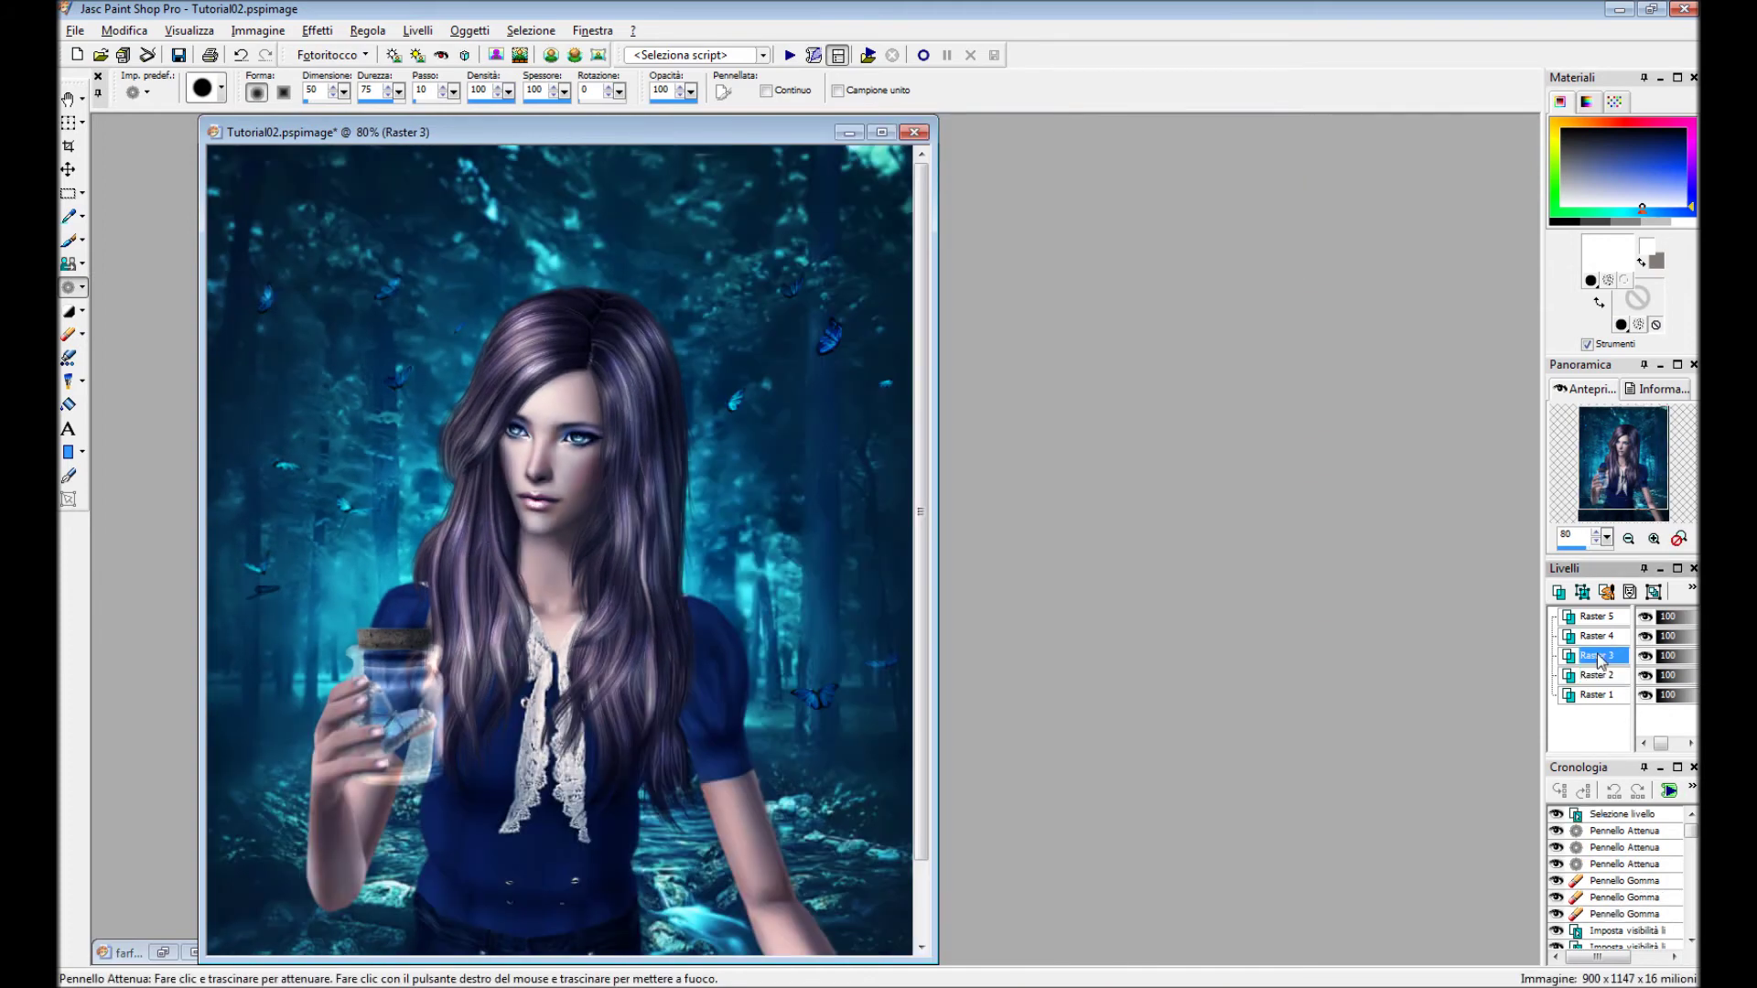
pyautogui.click(69, 334)
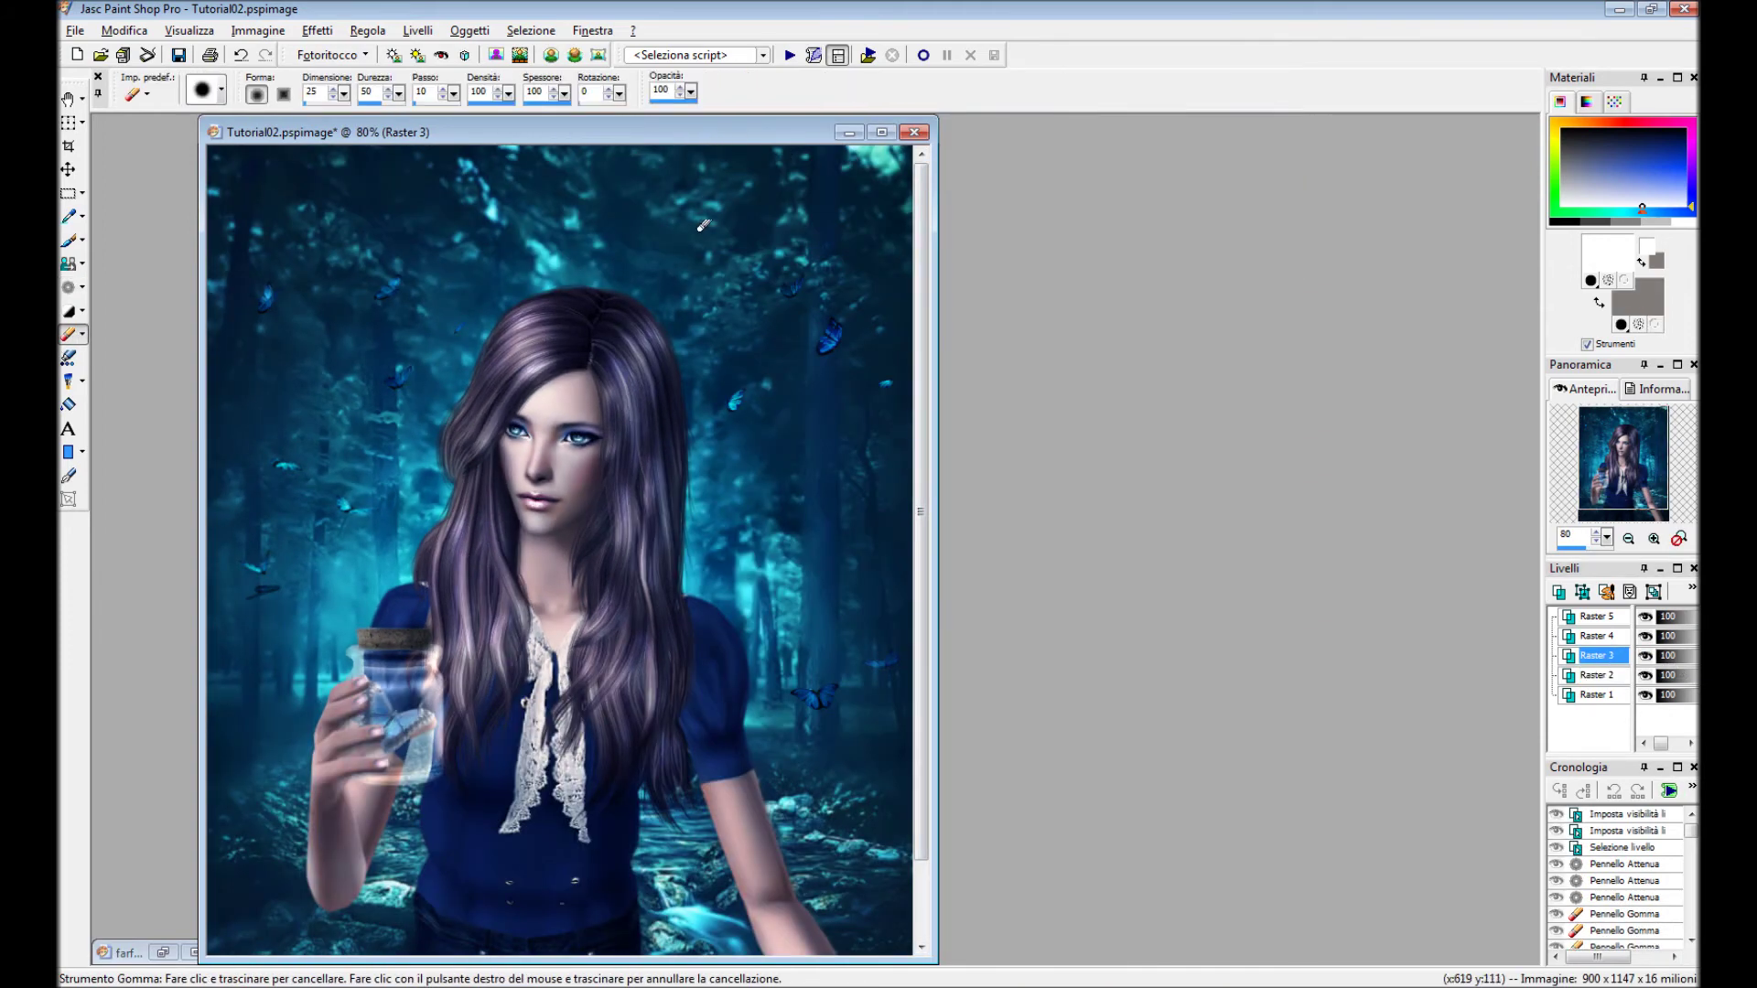
pyautogui.doubleClick(1645, 657)
pyautogui.click(759, 238)
pyautogui.click(69, 286)
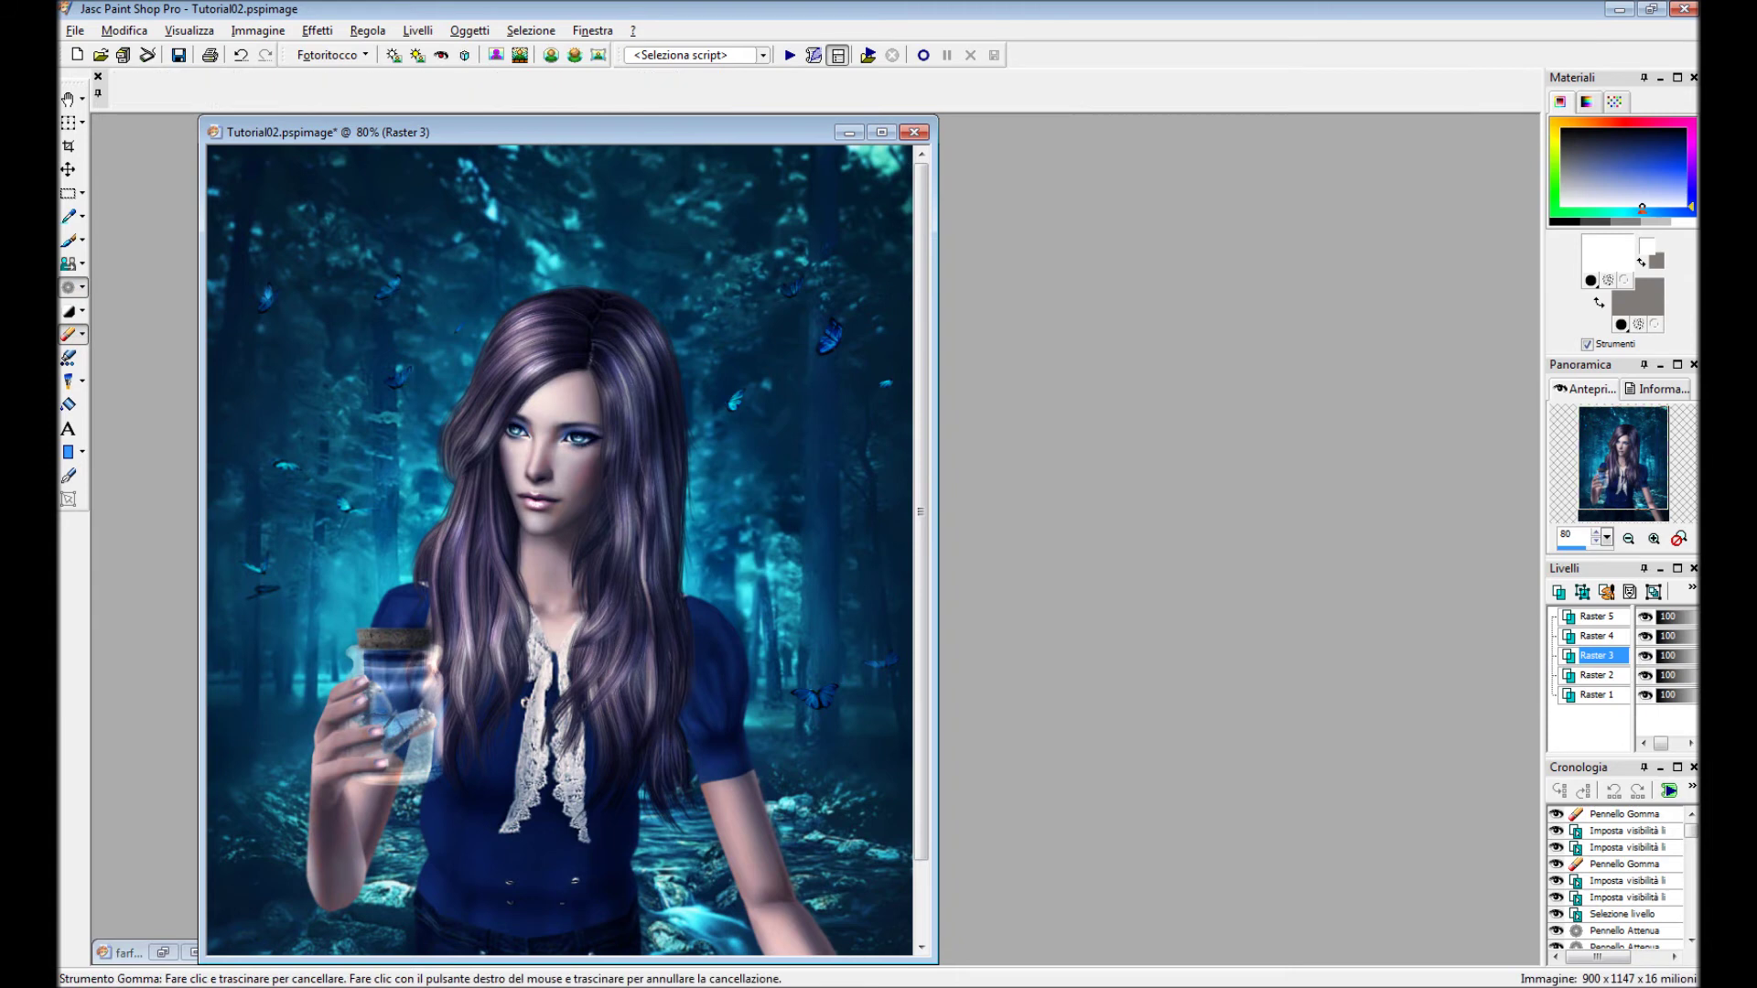
pyautogui.click(794, 284)
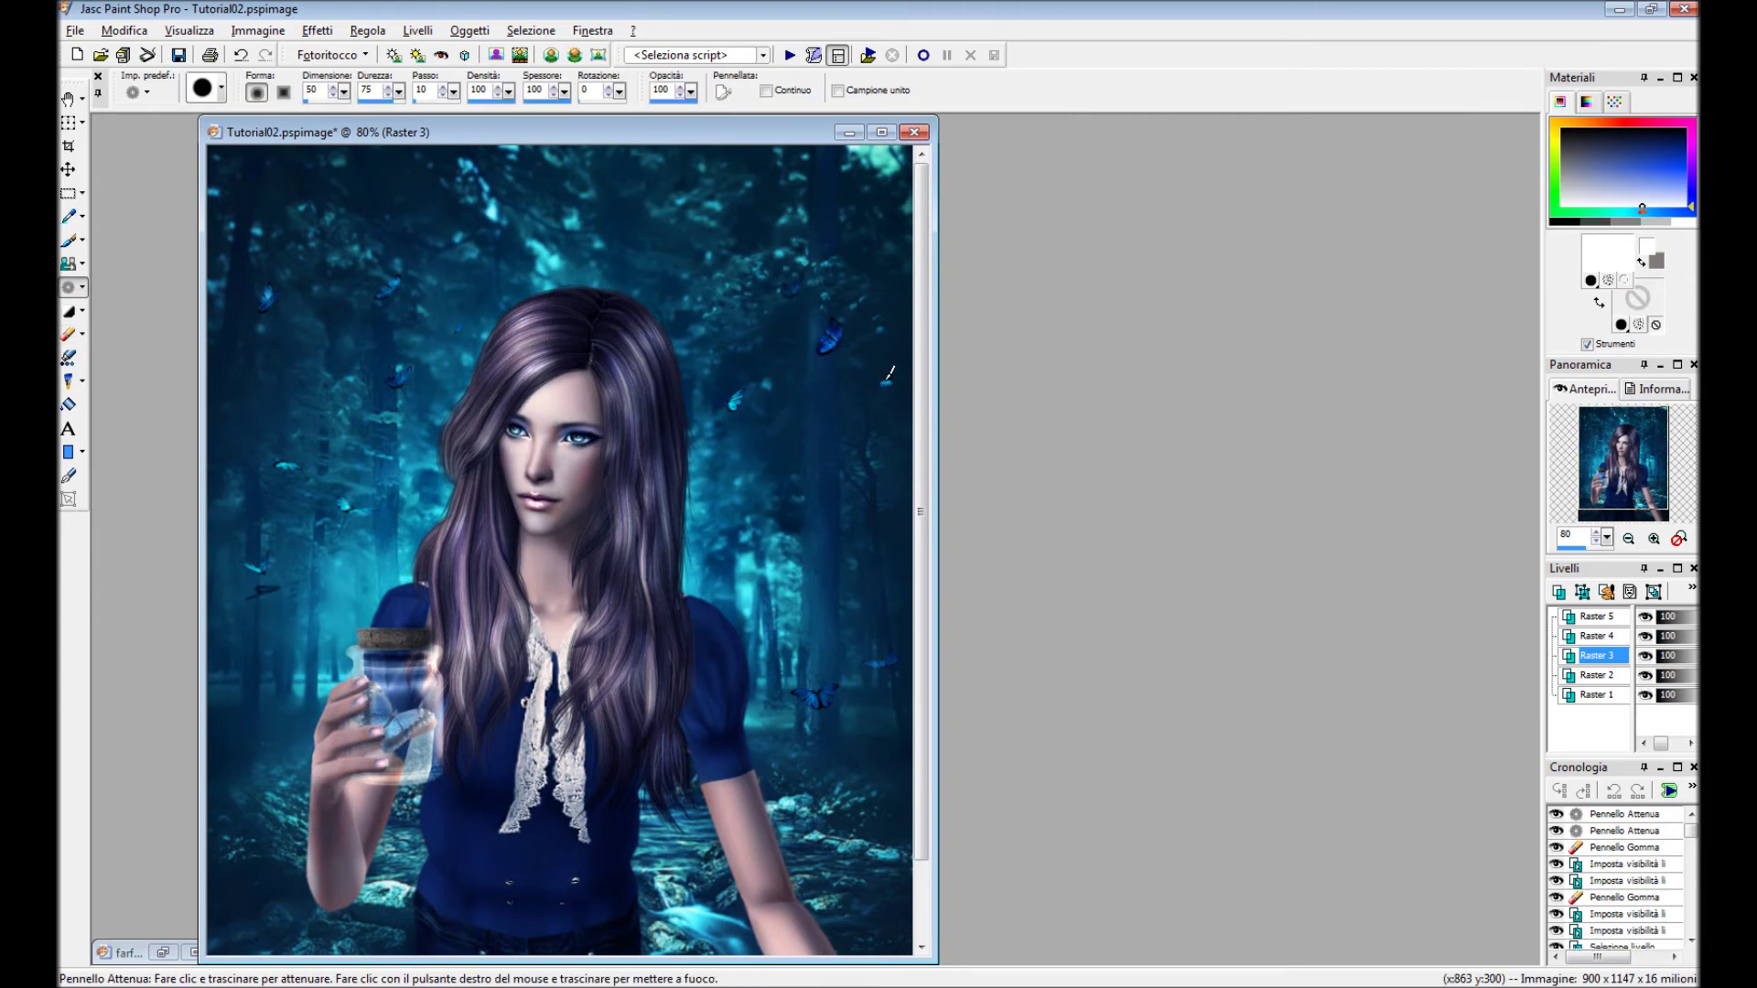
# Move on to the Raster 4 and then Raster 5 butterfly layers.
pyautogui.click(1593, 638)
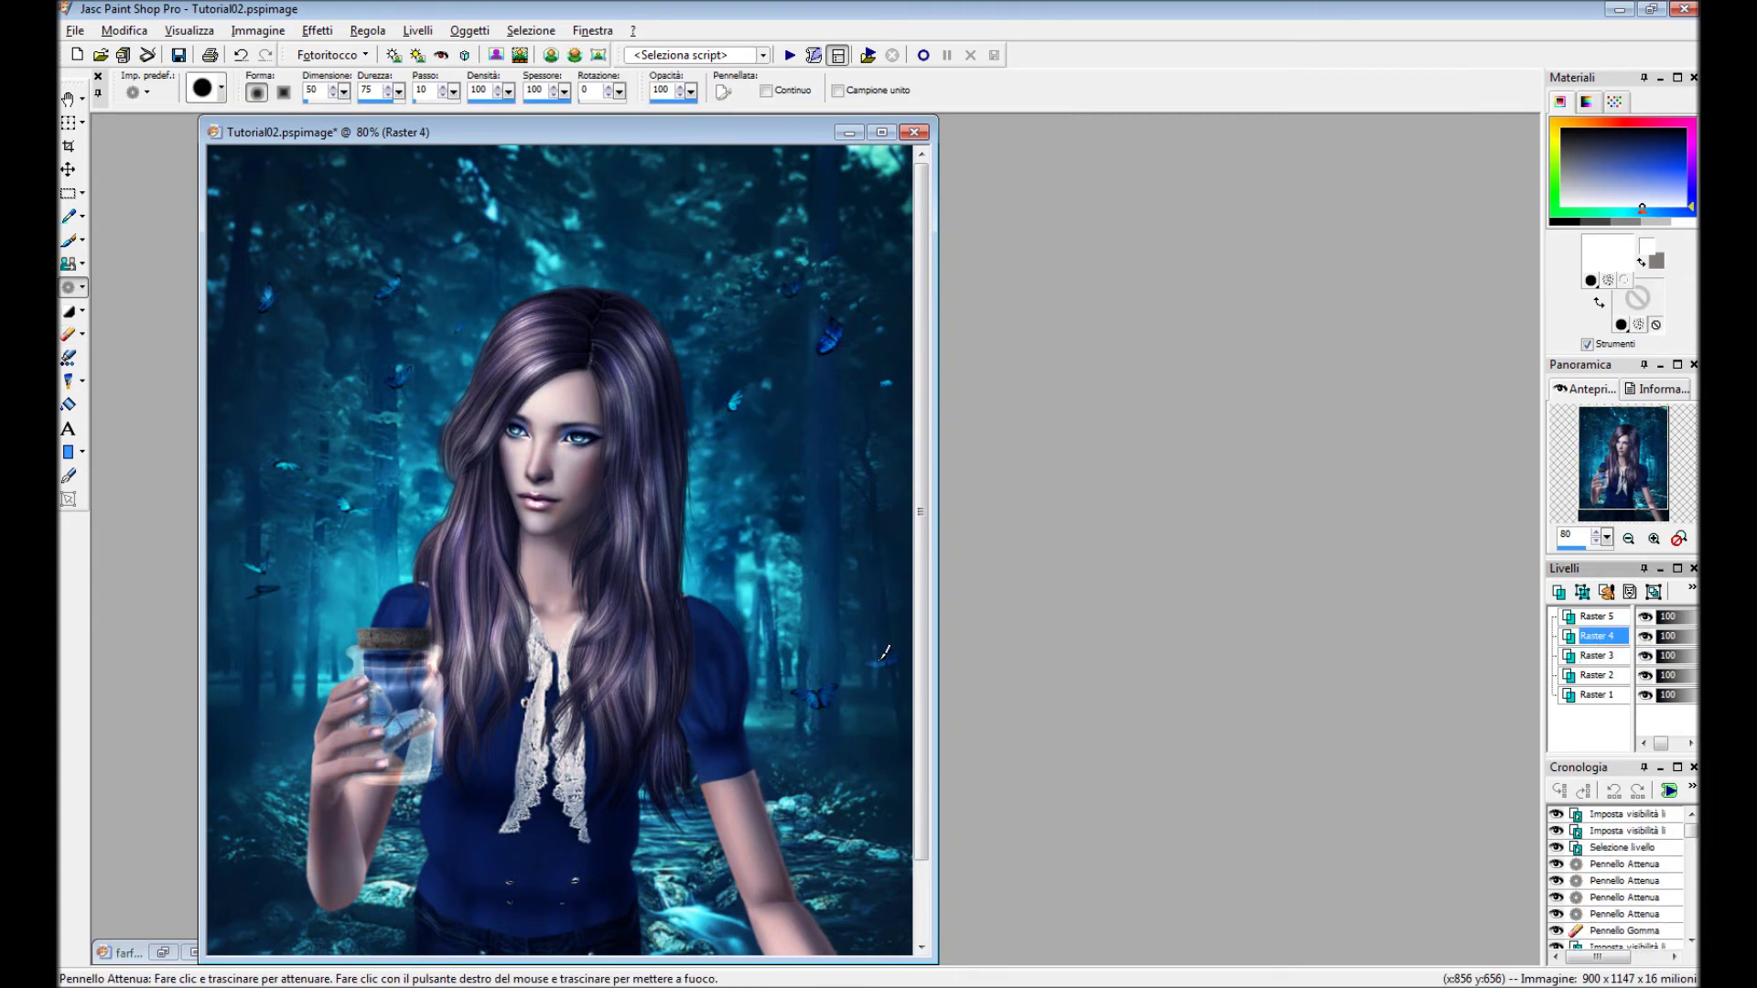
pyautogui.click(834, 696)
pyautogui.click(1597, 618)
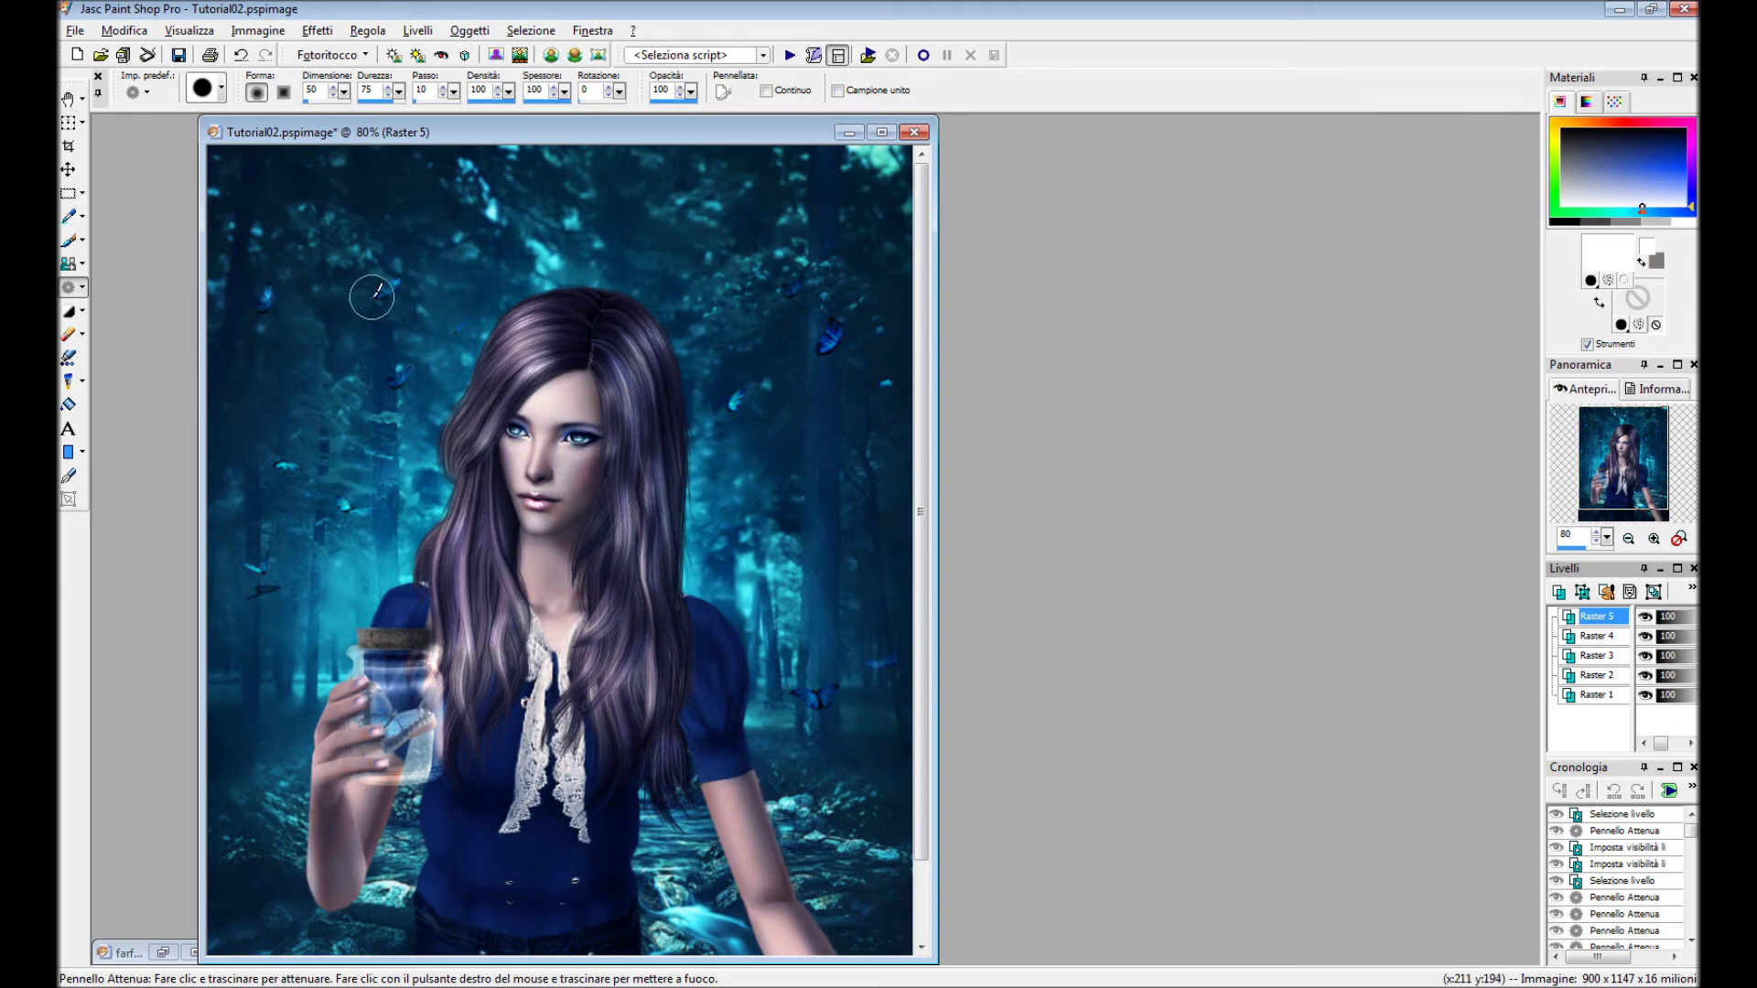
pyautogui.scroll(-2, 924, 549)
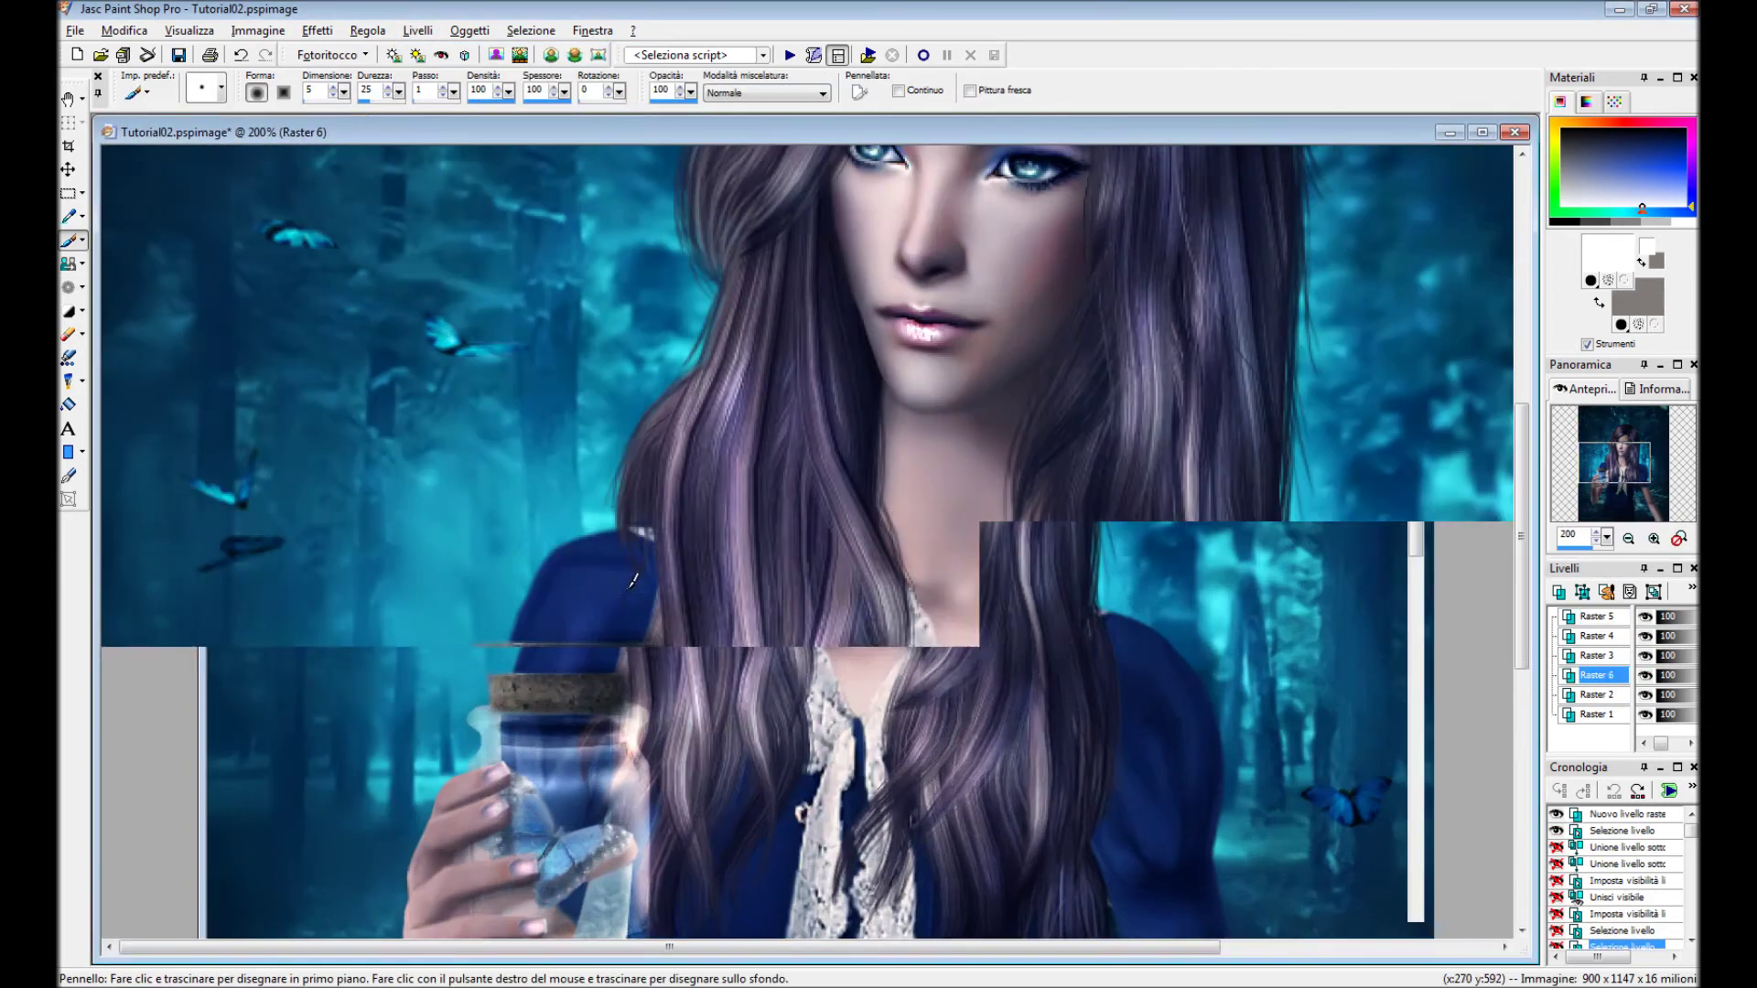
# Paint white outlines around the upper-left and lower-left butterflies on Raster 6.
pyautogui.scroll(1, 632, 582)
pyautogui.scroll(2, 431, 541)
pyautogui.scroll(1, 557, 591)
pyautogui.moveTo(554, 600)
pyautogui.mouseDown()
pyautogui.moveTo(580, 412)
pyautogui.moveTo(549, 599)
pyautogui.mouseUp()
pyautogui.moveTo(458, 737)
pyautogui.mouseDown()
pyautogui.moveTo(575, 739)
pyautogui.moveTo(457, 732)
pyautogui.mouseUp()
pyautogui.scroll(-4, 687, 695)
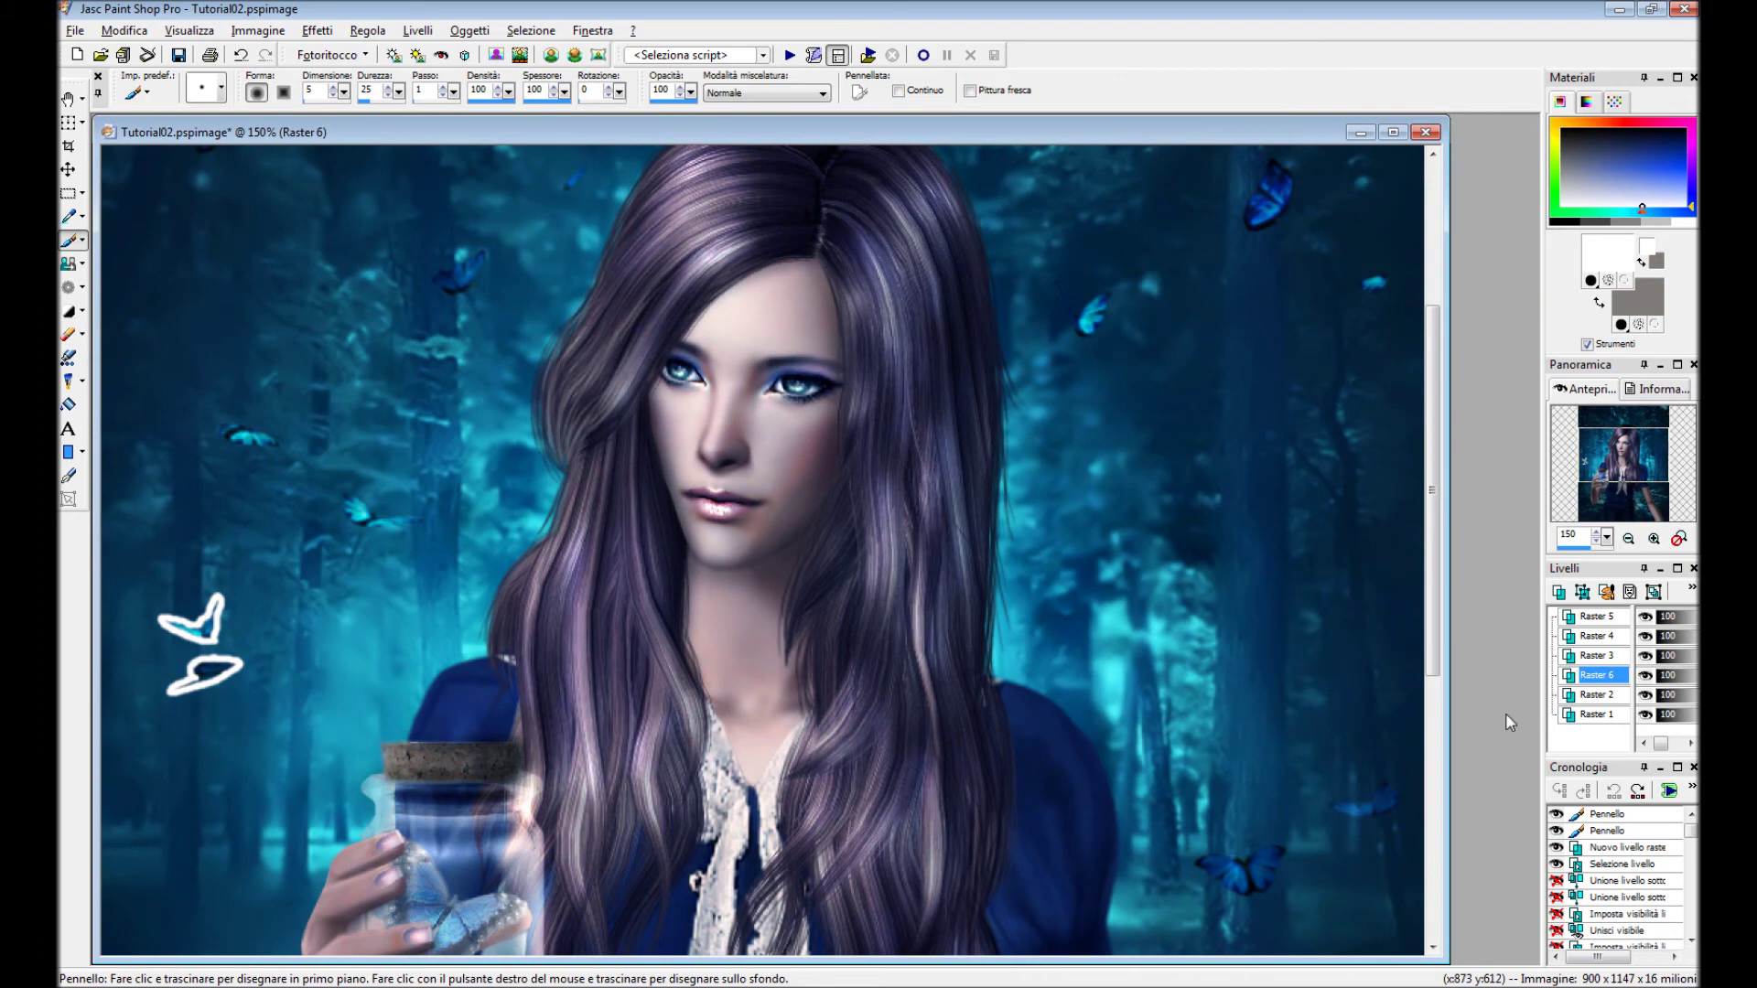
pyautogui.scroll(-3, 694, 218)
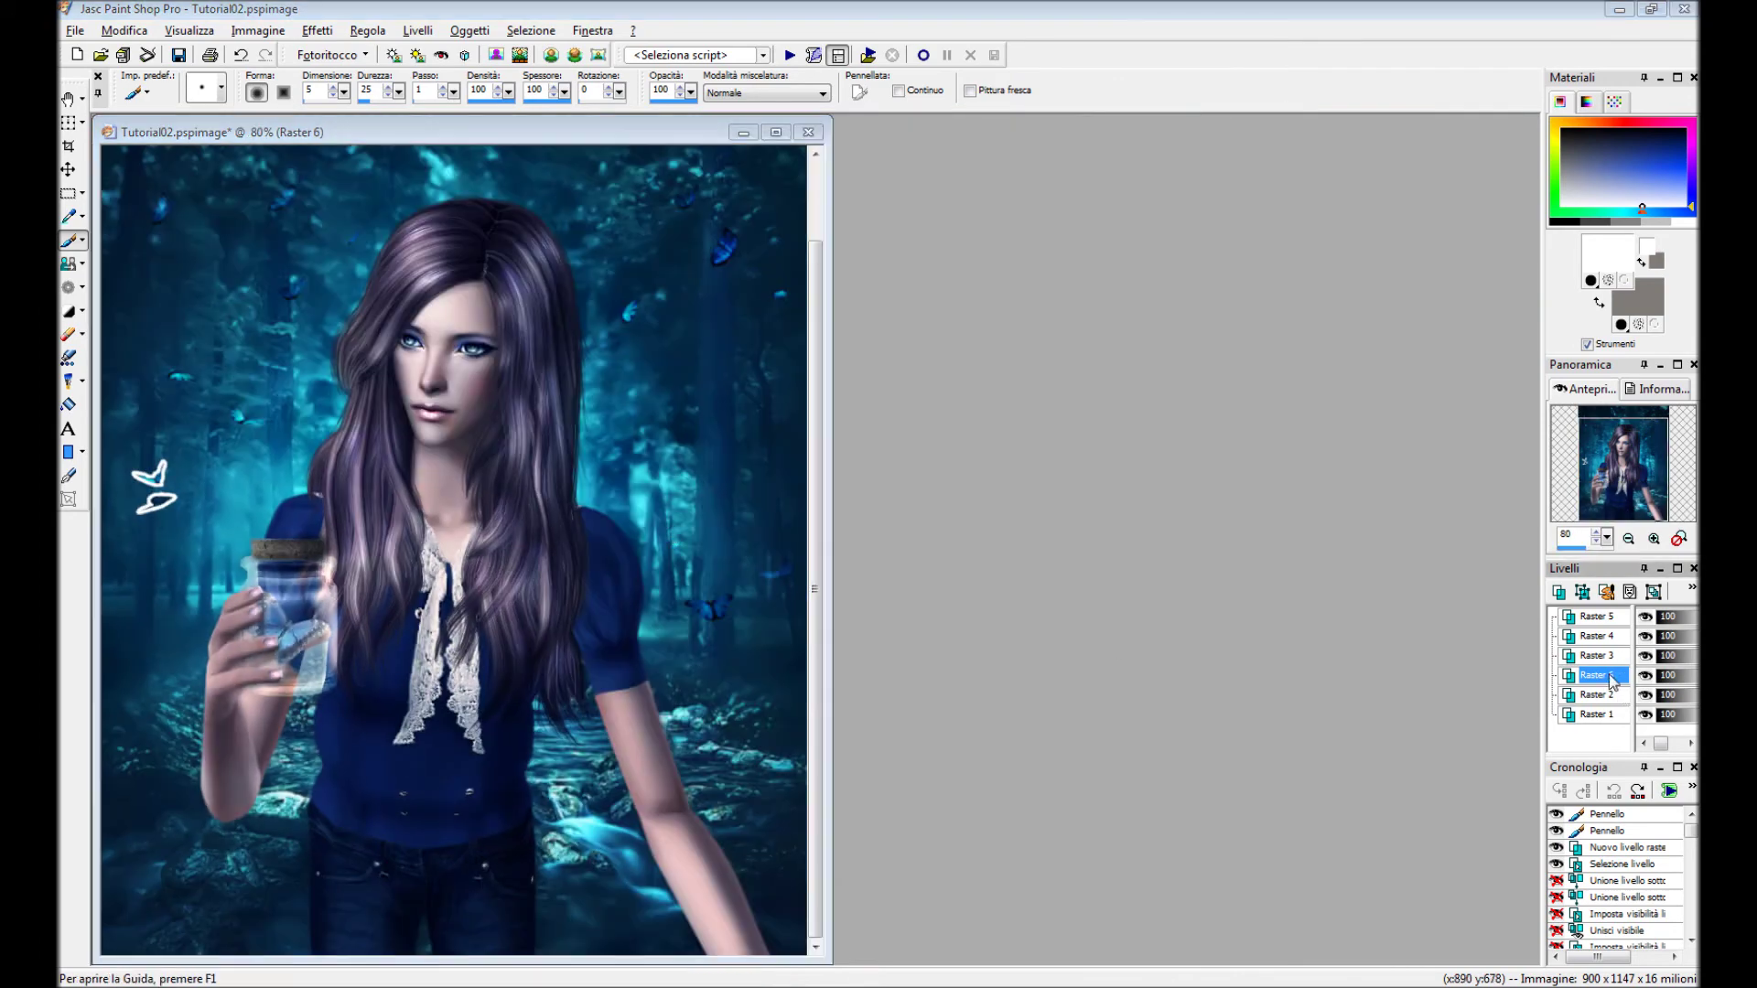
# Apply the Raster 6 layer properties and Gaussian-blur its white outlines.
pyautogui.doubleClick(1597, 674)
pyautogui.click(1304, 705)
pyautogui.click(367, 31)
pyautogui.click(710, 339)
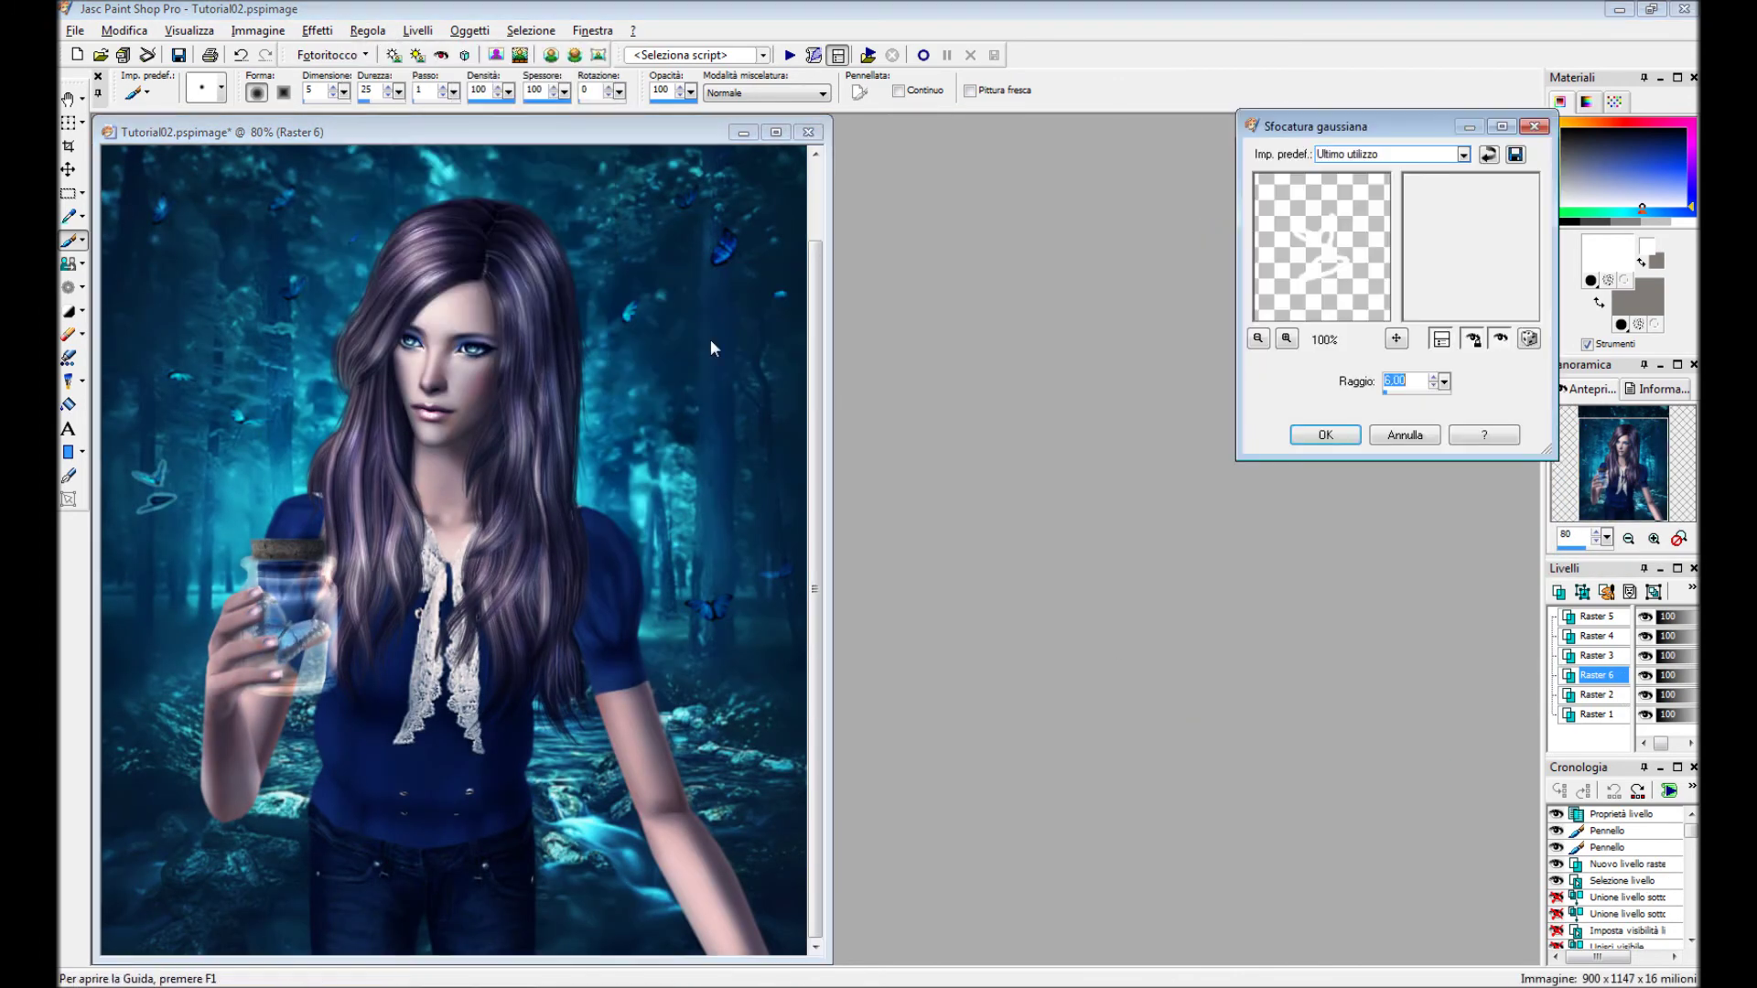
pyautogui.click(1325, 435)
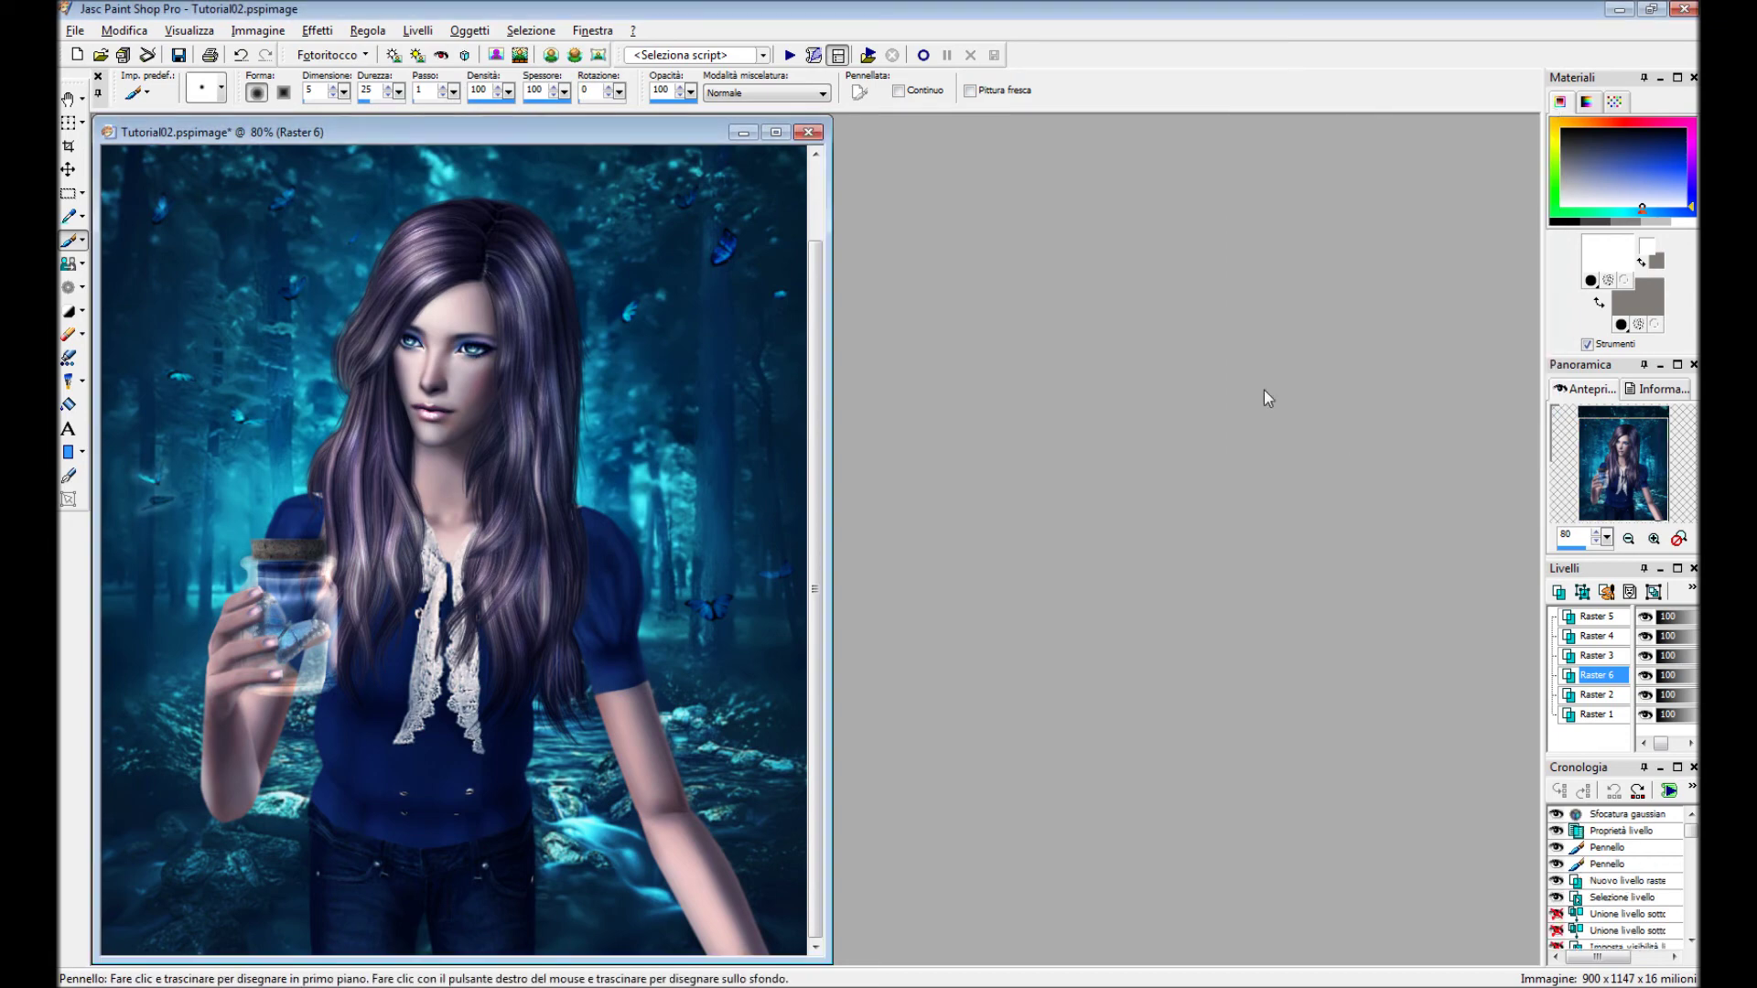
# Add a new Raster 7 layer above Raster 3.
pyautogui.click(880, 645)
pyautogui.click(1597, 655)
pyautogui.click(418, 30)
pyautogui.click(480, 53)
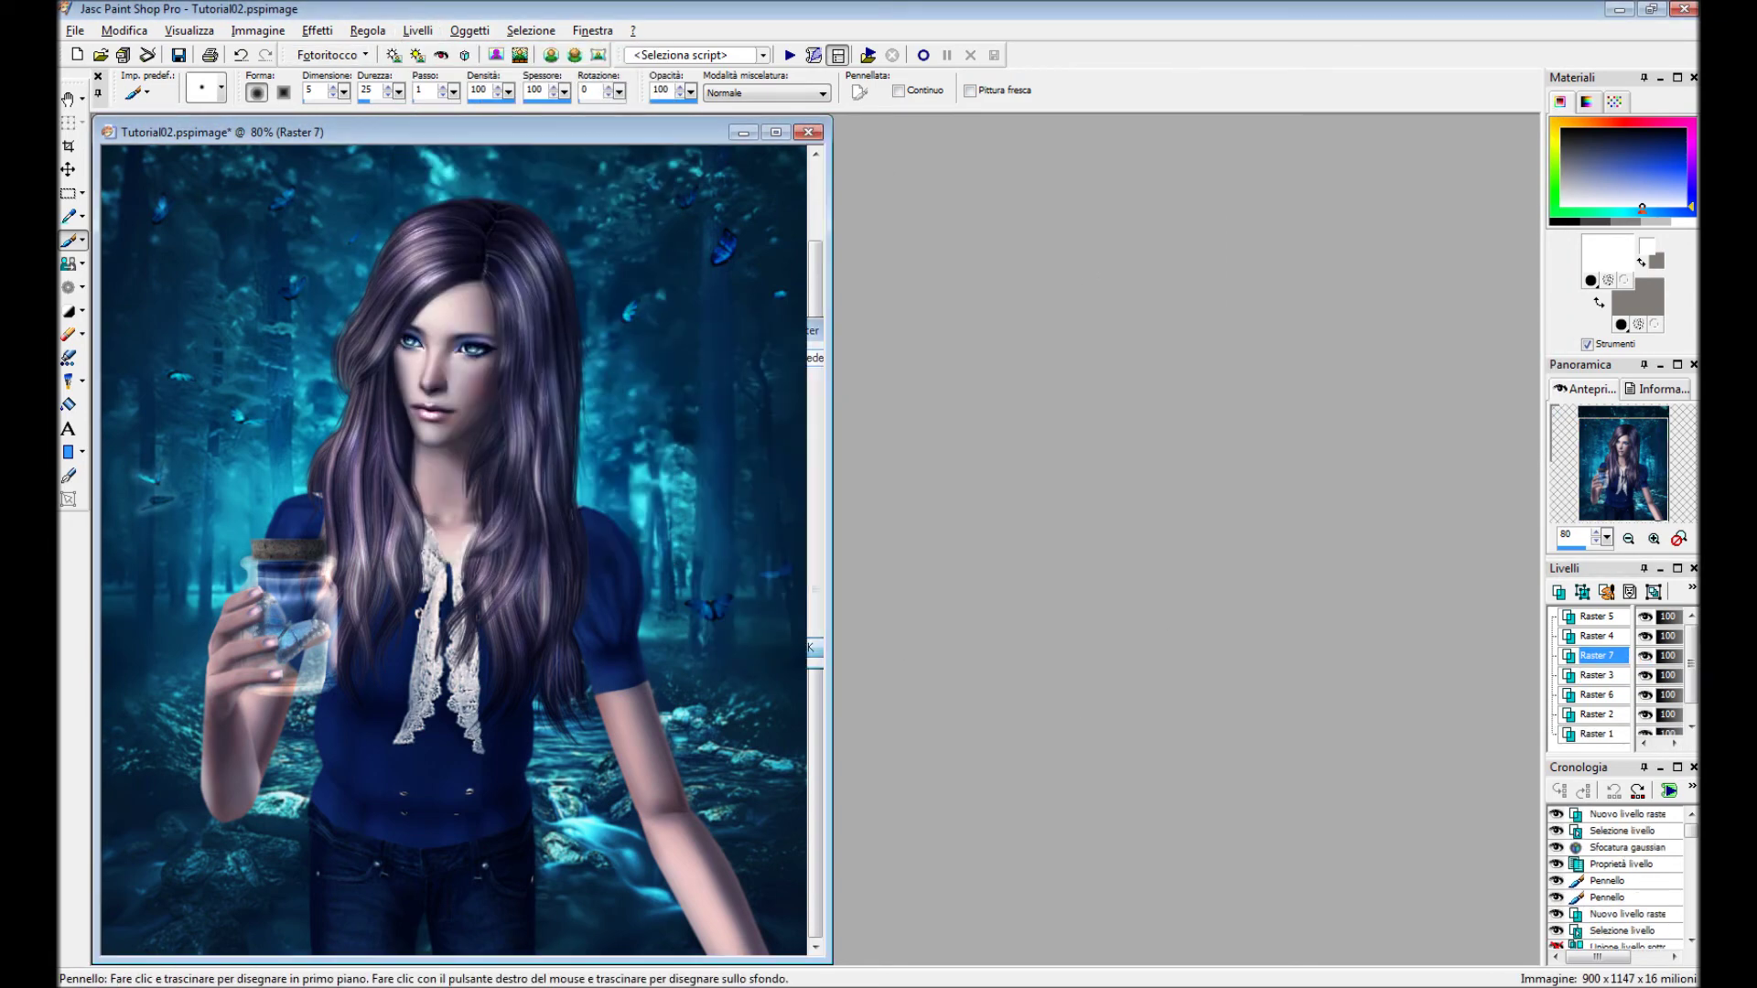
pyautogui.click(1645, 655)
# Draw white heart outlines around the upper-right, middle, right and top butterflies.
pyautogui.scroll(4, 653, 259)
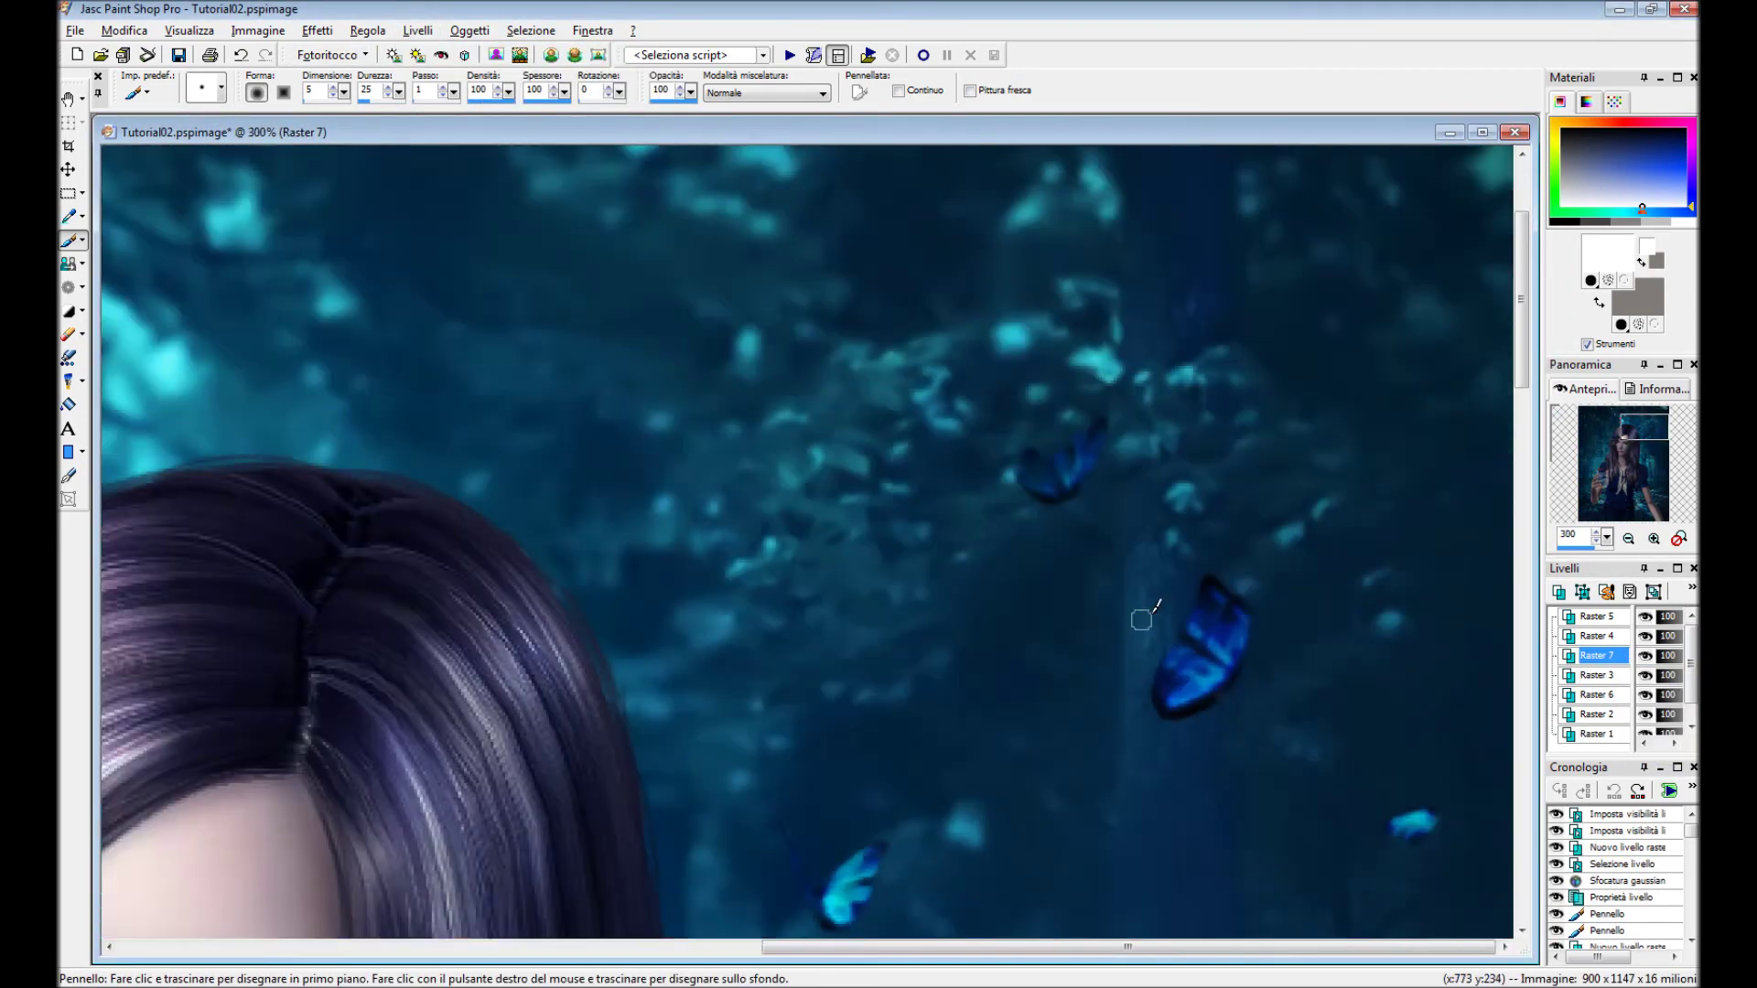
pyautogui.scroll(2, 1145, 616)
pyautogui.moveTo(629, 844)
pyautogui.mouseDown()
pyautogui.moveTo(595, 838)
pyautogui.moveTo(622, 853)
pyautogui.mouseUp()
pyautogui.moveTo(1044, 552)
pyautogui.mouseDown()
pyautogui.moveTo(1094, 366)
pyautogui.moveTo(1039, 549)
pyautogui.mouseUp()
pyautogui.moveTo(1346, 688); pyautogui.dragTo(1353, 688)
pyautogui.moveTo(851, 211)
pyautogui.mouseDown()
pyautogui.moveTo(915, 293)
pyautogui.moveTo(970, 165)
pyautogui.moveTo(915, 146)
pyautogui.mouseUp()
pyautogui.scroll(-5, 916, 275)
# Set Raster 7 to Luce diffusa blending and Gaussian-blur its heart outlines.
pyautogui.doubleClick(1597, 655)
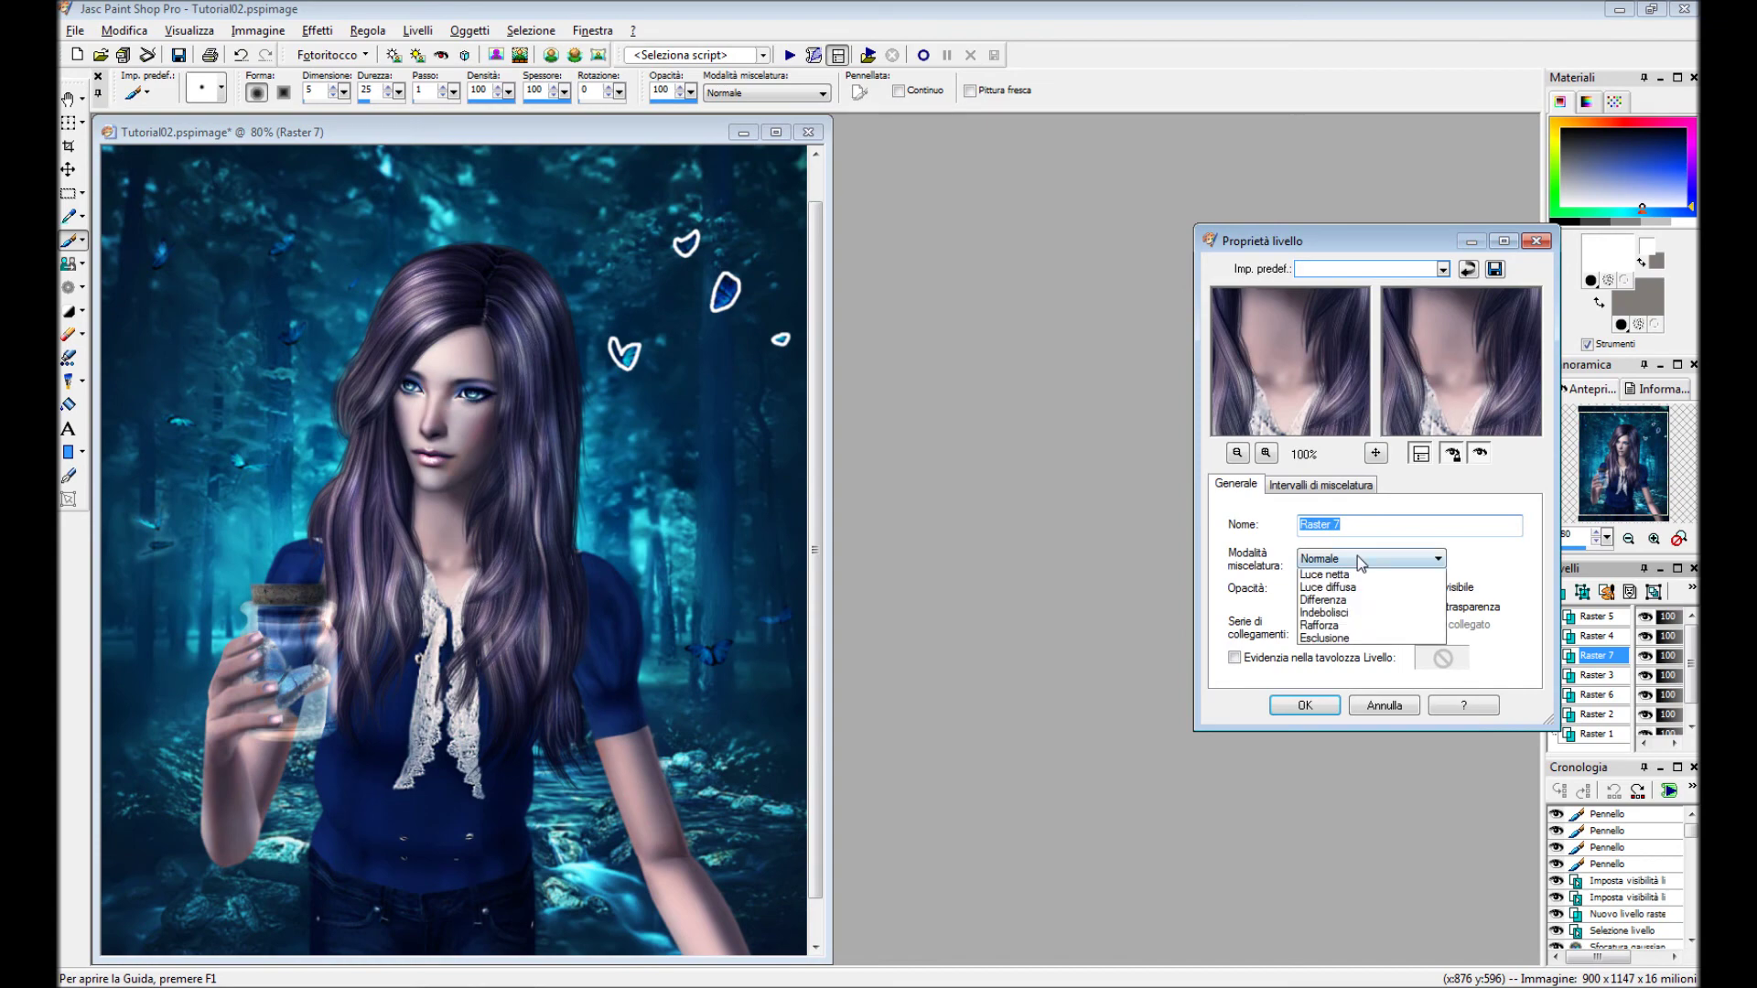
pyautogui.click(1372, 559)
pyautogui.click(1306, 590)
pyautogui.click(1303, 713)
pyautogui.click(367, 31)
pyautogui.click(659, 330)
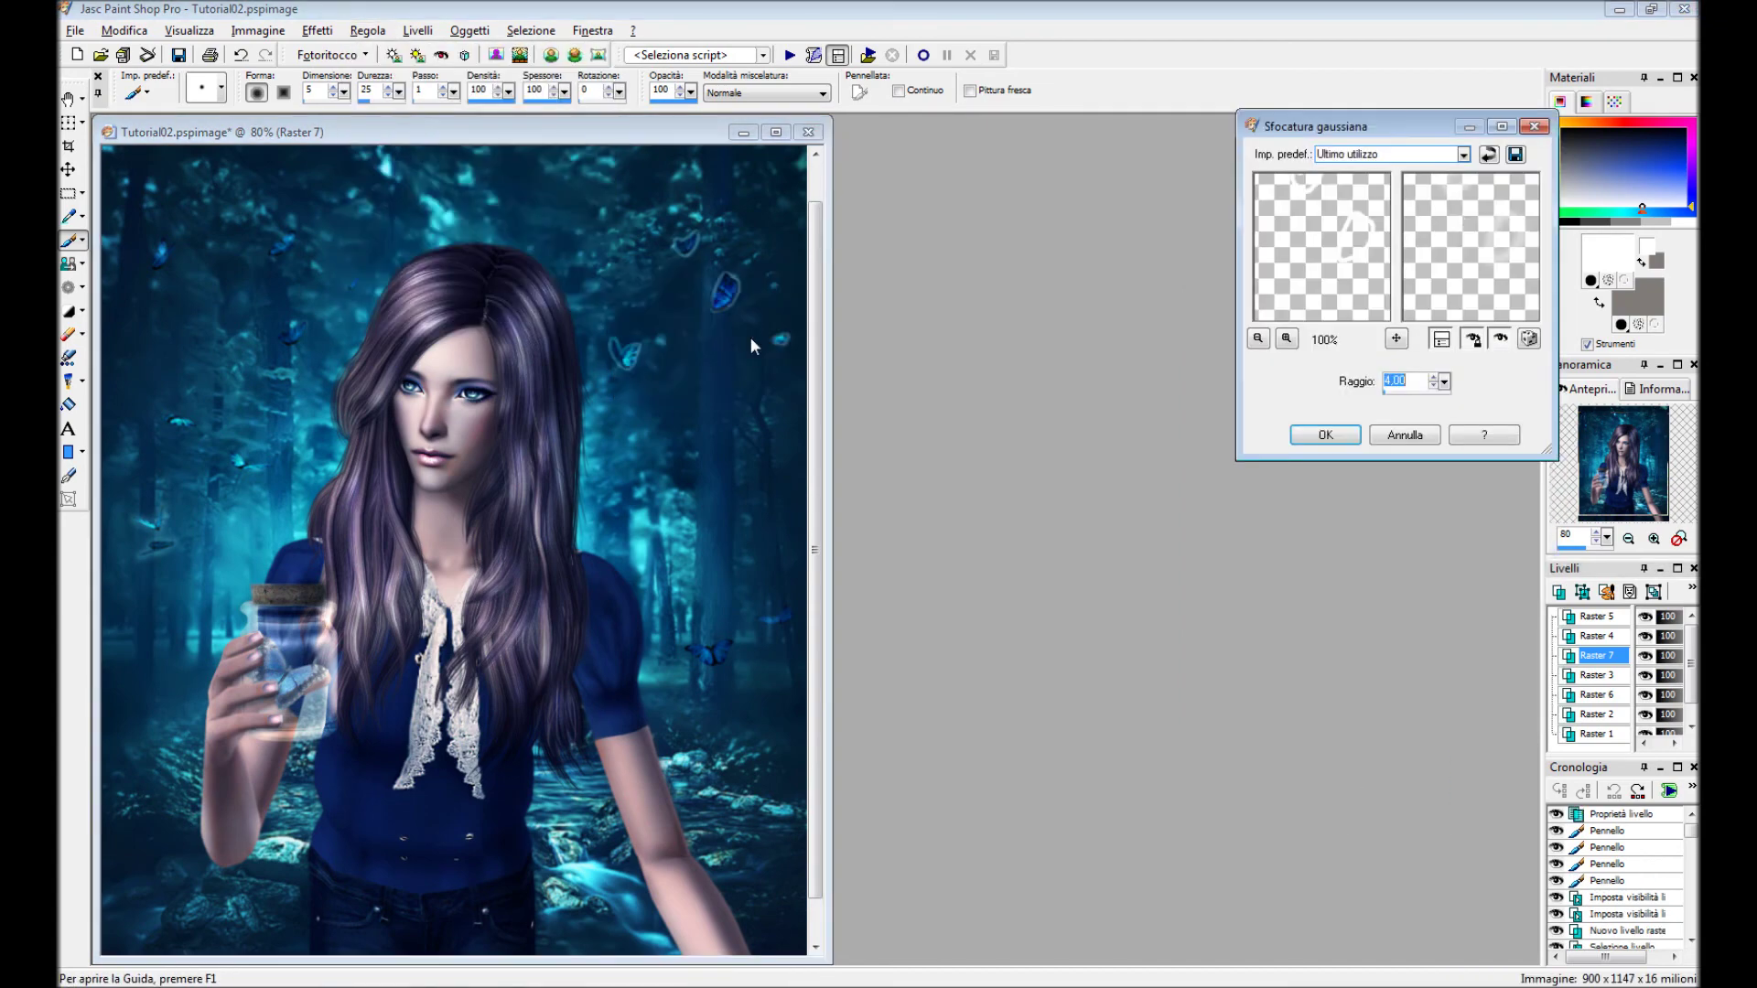
pyautogui.click(1326, 435)
# Add a Raster 8 layer and outline two butterflies in white.
pyautogui.click(417, 30)
pyautogui.click(494, 106)
pyautogui.scroll(2, 788, 688)
pyautogui.scroll(5, 788, 688)
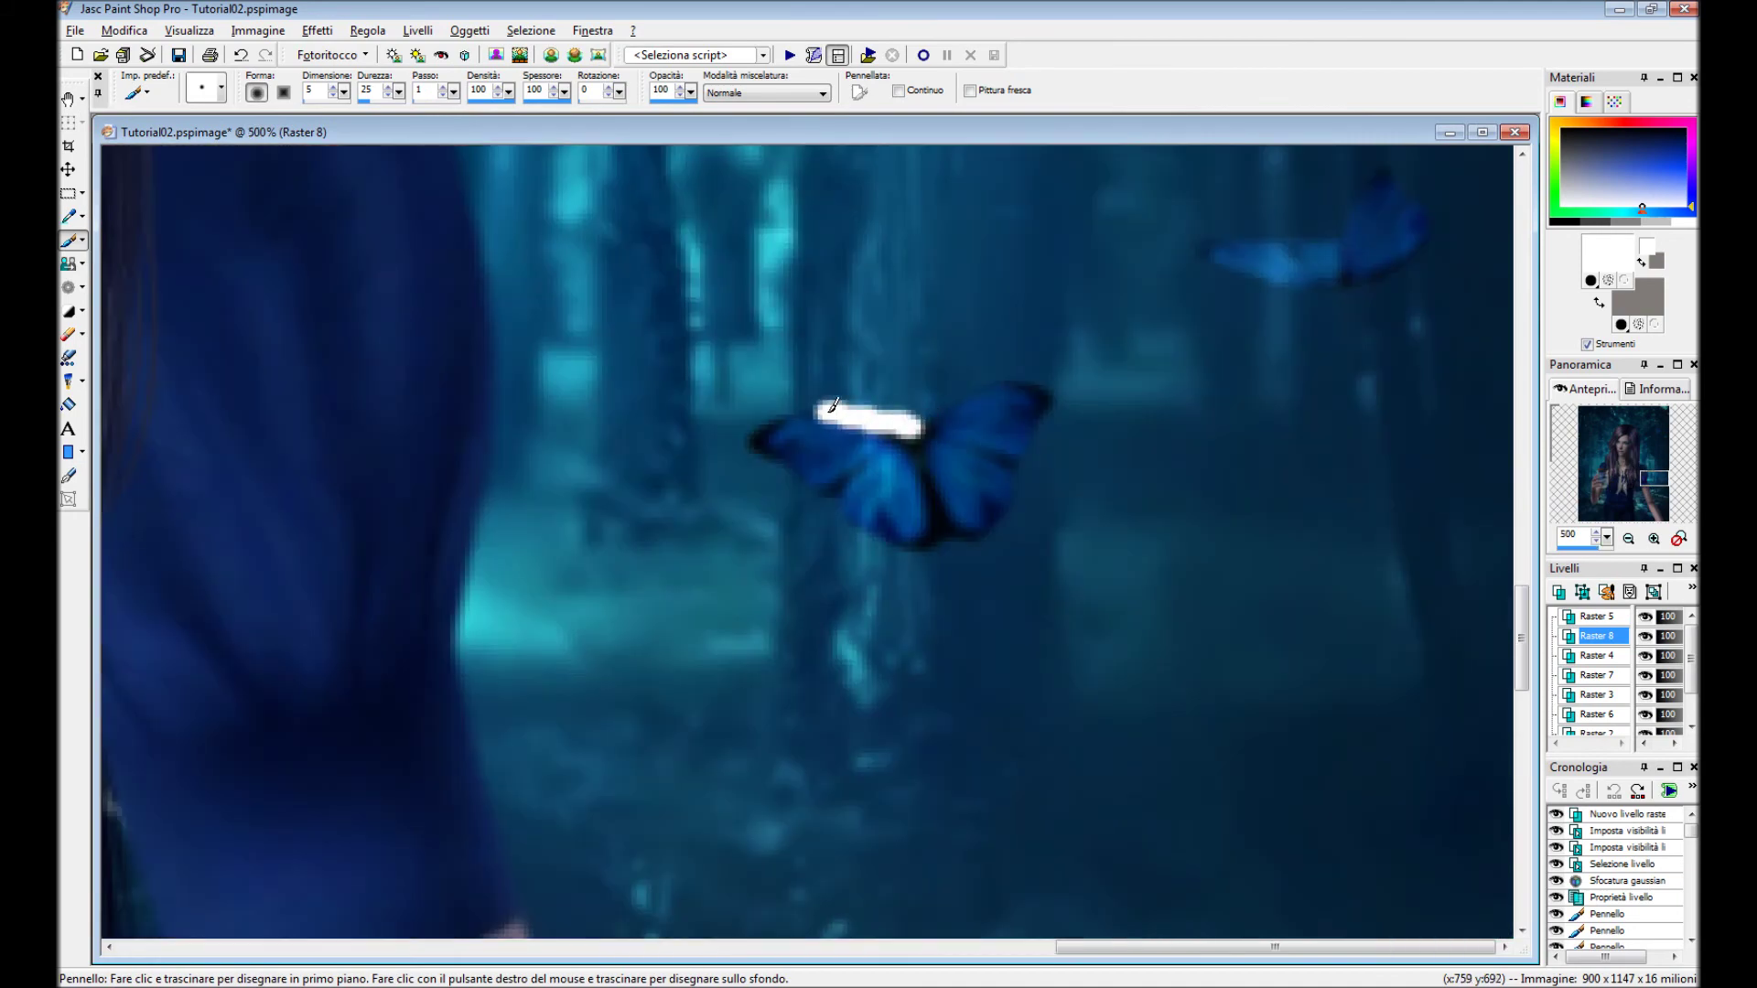
pyautogui.moveTo(856, 410); pyautogui.dragTo(973, 381)
pyautogui.scroll(1, 973, 381)
pyautogui.moveTo(1135, 465)
pyautogui.mouseDown()
pyautogui.moveTo(1414, 404)
pyautogui.moveTo(1127, 469)
pyautogui.mouseUp()
pyautogui.scroll(-8, 1127, 469)
# Set Raster 8 to Luce diffusa blending and Gaussian-blur its outlines.
pyautogui.doubleClick(1597, 635)
pyautogui.click(1437, 558)
pyautogui.click(1349, 767)
pyautogui.click(1295, 705)
pyautogui.click(367, 30)
pyautogui.click(709, 333)
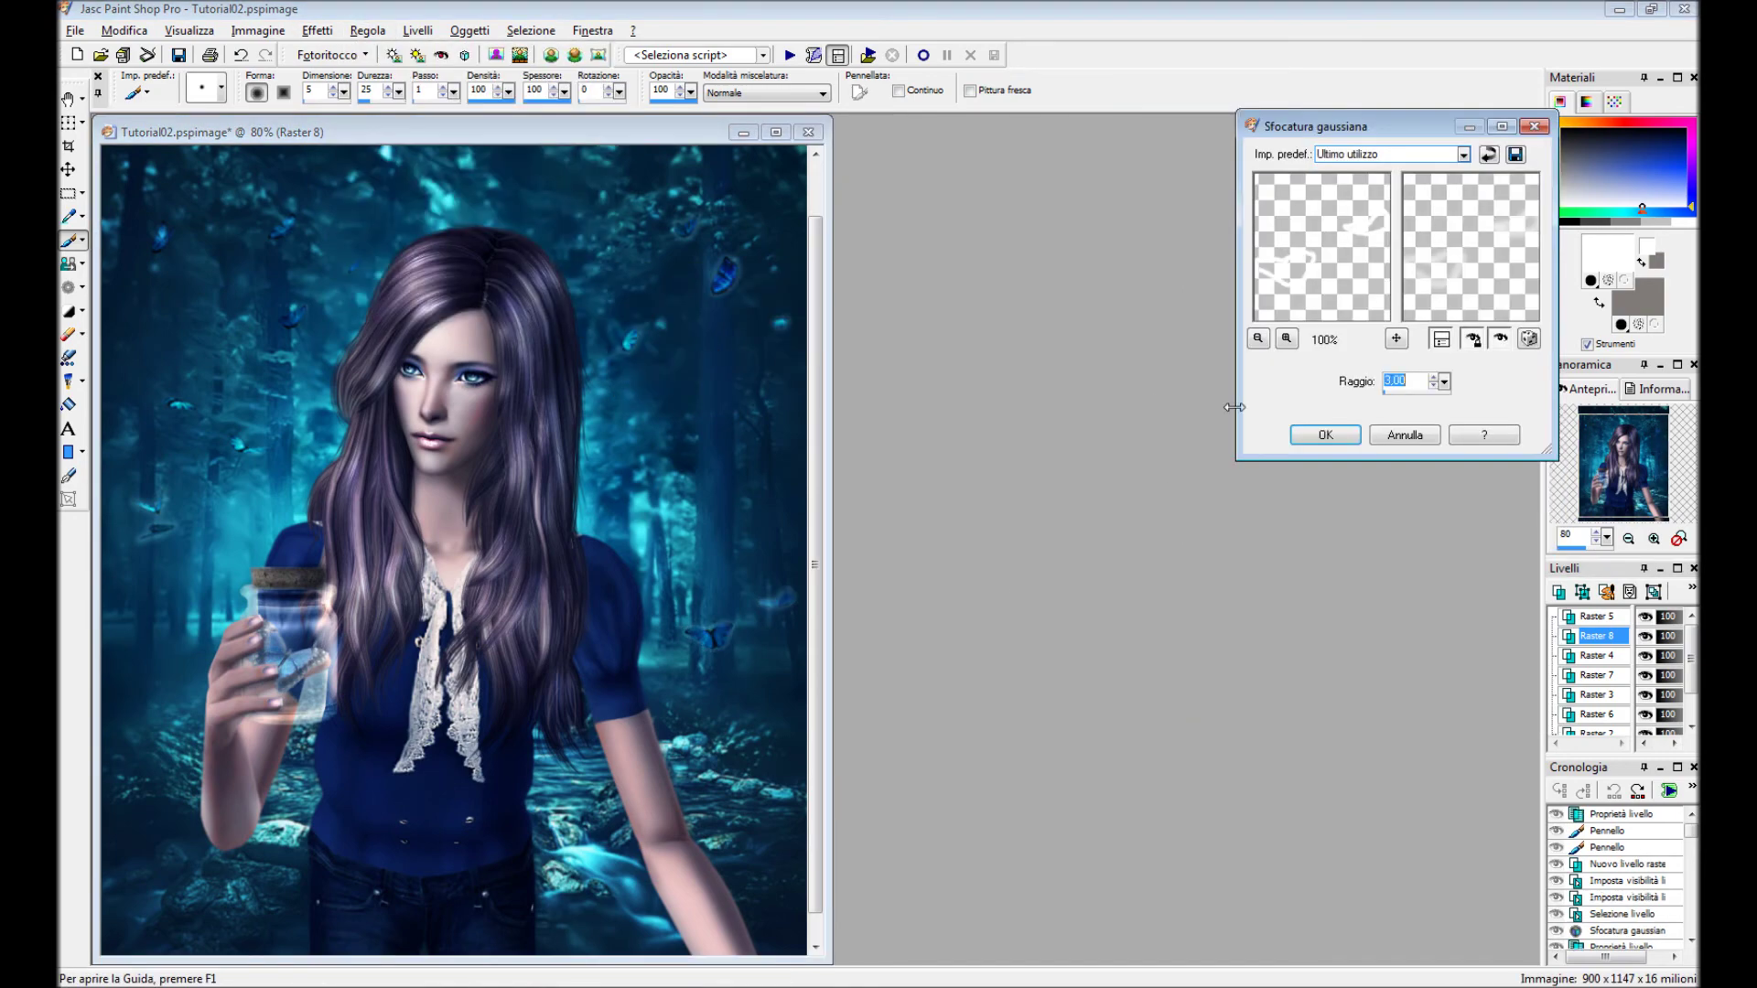
pyautogui.click(1325, 435)
# Add a new Raster 9 layer above Raster 5.
pyautogui.click(1597, 616)
pyautogui.click(417, 30)
pyautogui.click(513, 47)
pyautogui.scroll(6, 530, 620)
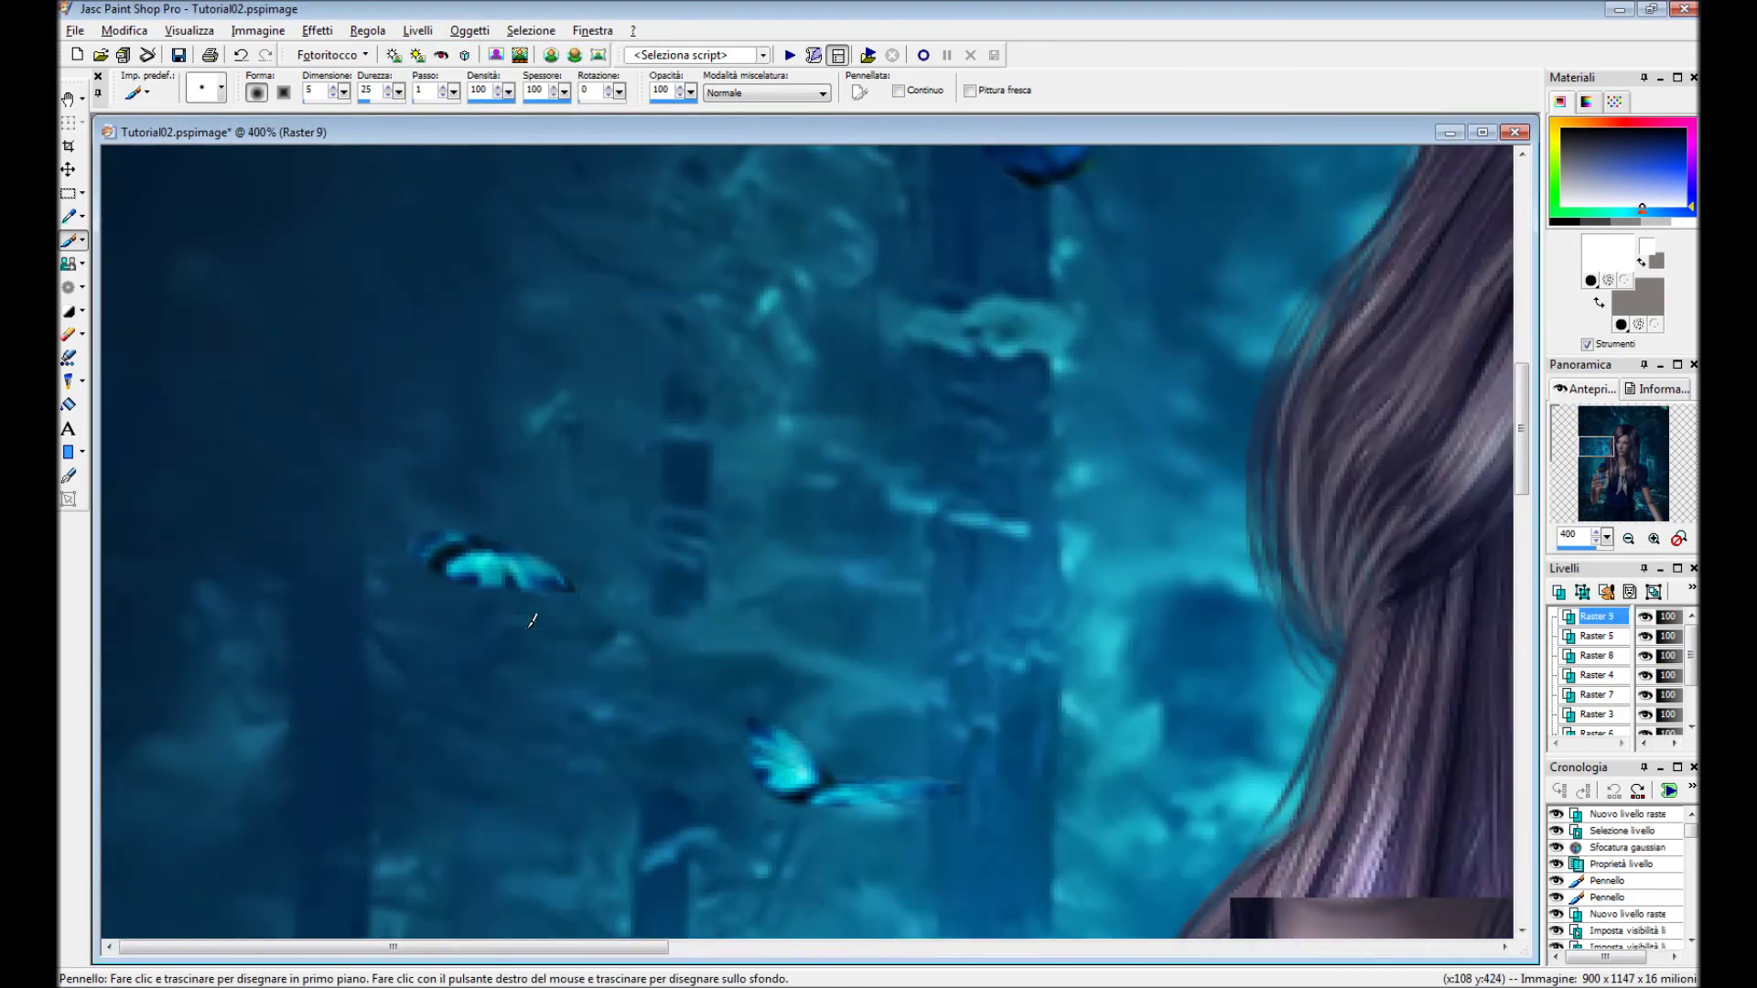
pyautogui.scroll(1, 531, 620)
# Outline five more background butterflies in white on Raster 9.
pyautogui.moveTo(526, 499); pyautogui.dragTo(531, 494)
pyautogui.moveTo(1013, 726)
pyautogui.mouseDown()
pyautogui.moveTo(1018, 773)
pyautogui.moveTo(915, 654)
pyautogui.mouseUp()
pyautogui.scroll(-2, 827, 423)
pyautogui.moveTo(1040, 478); pyautogui.dragTo(1025, 471)
pyautogui.moveTo(837, 667); pyautogui.dragTo(862, 586)
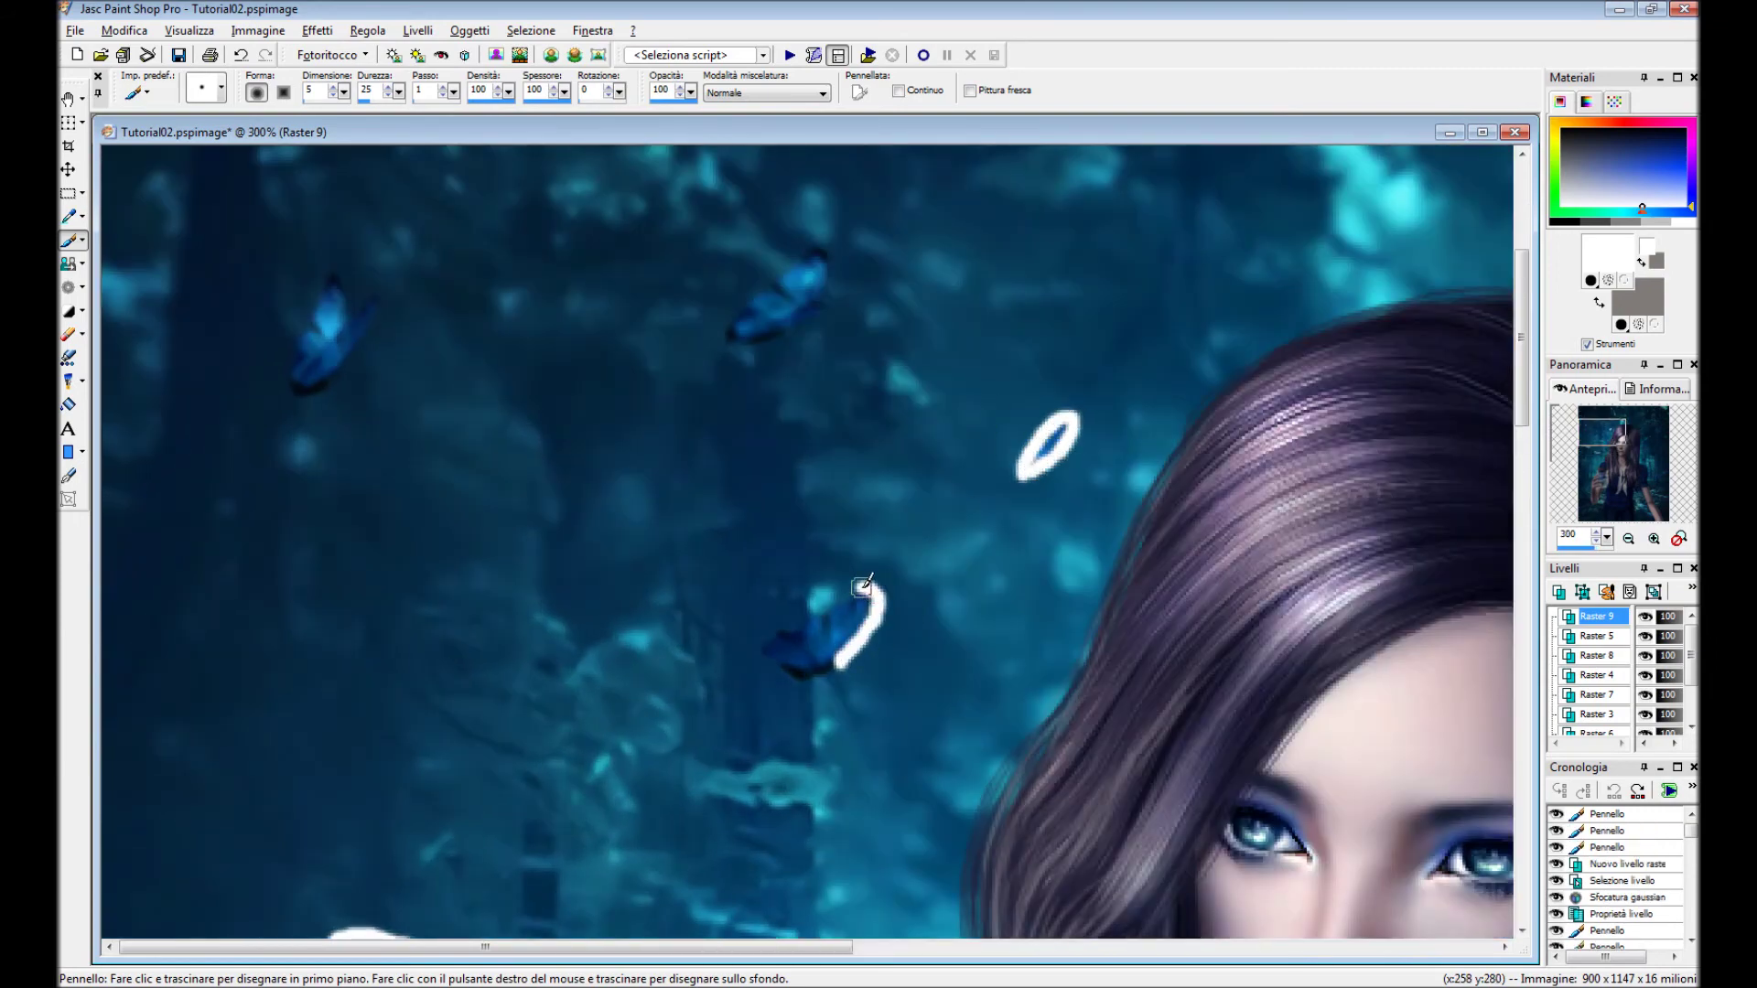
pyautogui.scroll(1, 769, 448)
pyautogui.moveTo(765, 449); pyautogui.dragTo(746, 444)
pyautogui.moveTo(174, 520)
pyautogui.mouseDown()
pyautogui.moveTo(256, 392)
pyautogui.moveTo(174, 519)
pyautogui.mouseUp()
pyautogui.scroll(-5, 174, 520)
# Set Raster 9 to Luce diffusa blending and Gaussian-blur its outlines.
pyautogui.doubleClick(1597, 616)
pyautogui.click(1437, 558)
pyautogui.click(1380, 789)
pyautogui.click(1305, 705)
pyautogui.click(368, 30)
pyautogui.click(689, 334)
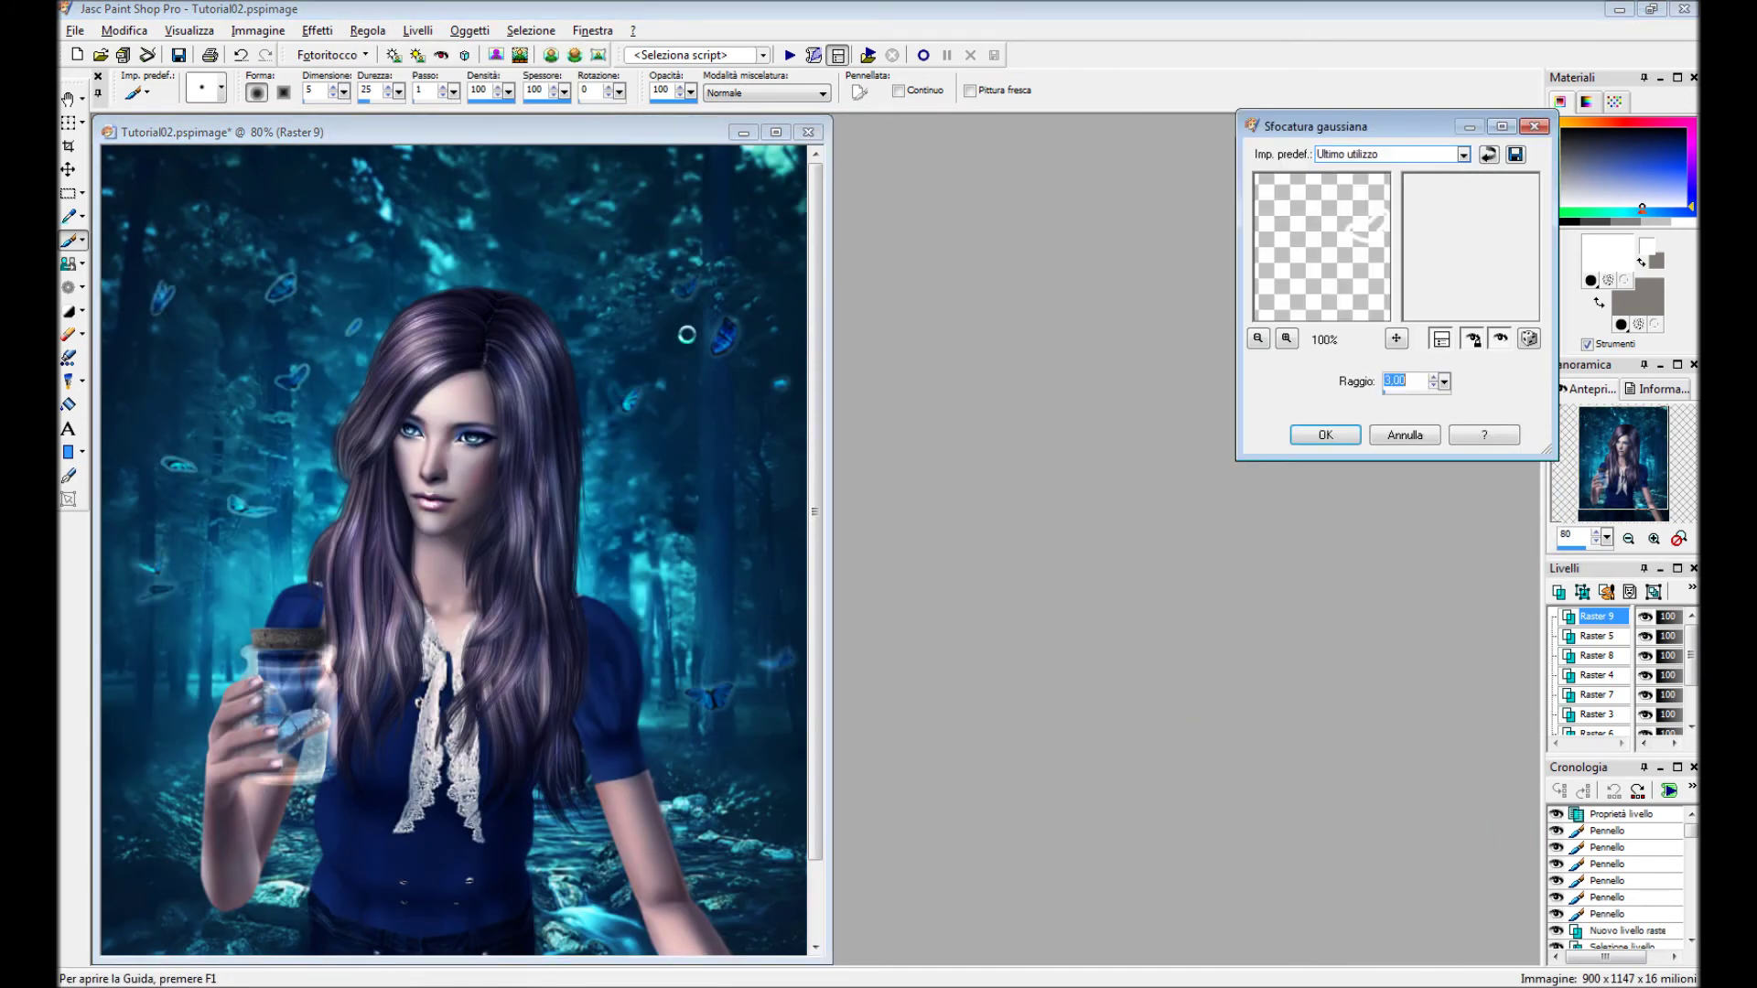
pyautogui.press('Return')
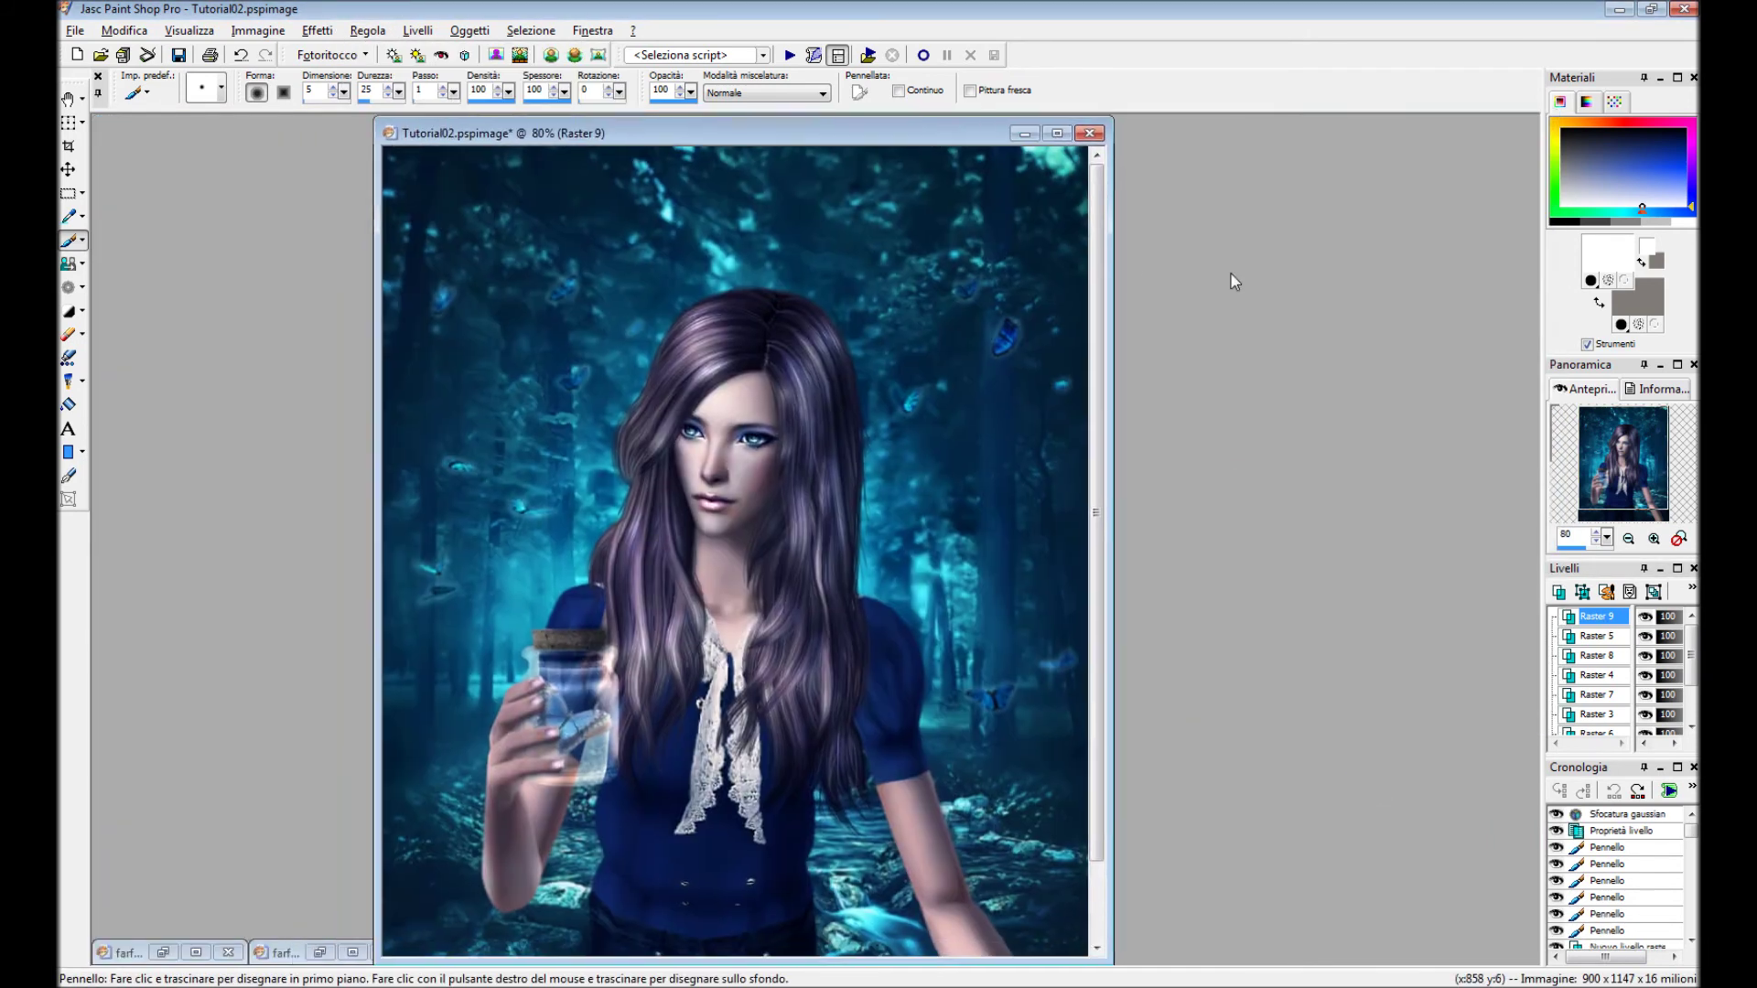
pyautogui.scroll(-1, 1128, 312)
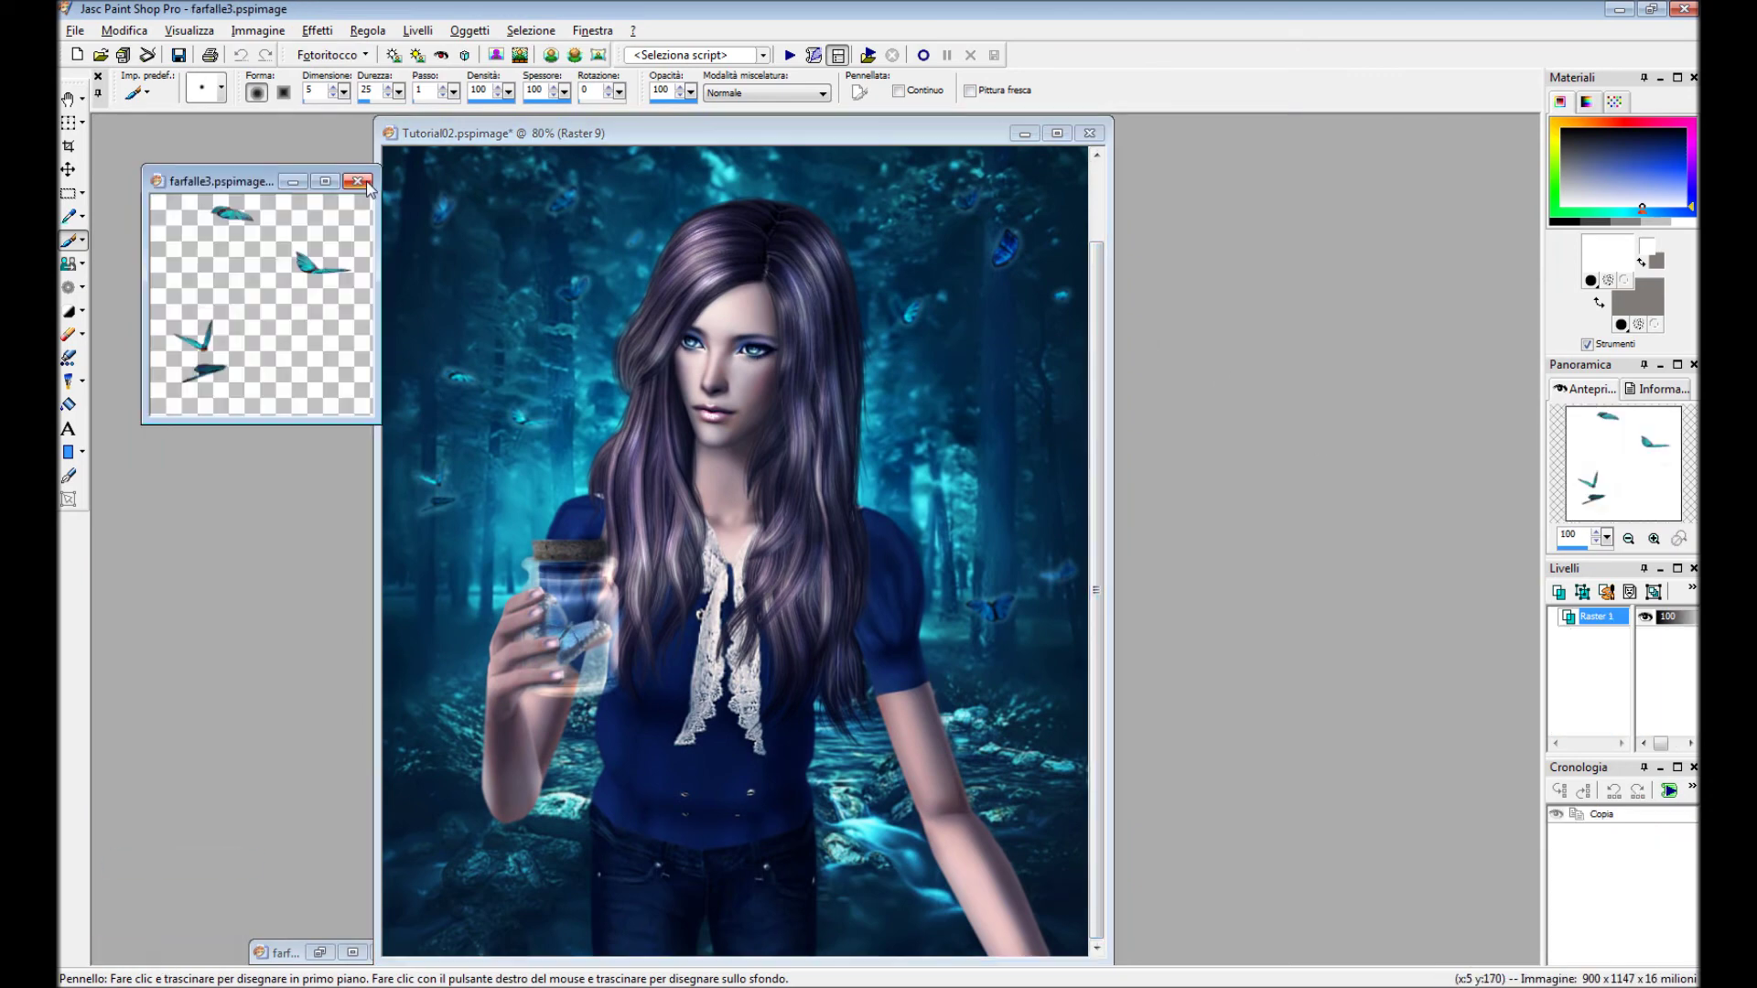
# Open fantasy_sky_bg_02 from Explorer in Paint Shop Pro, viewed at actual size.
pyautogui.moveTo(891, 138); pyautogui.dragTo(998, 123)
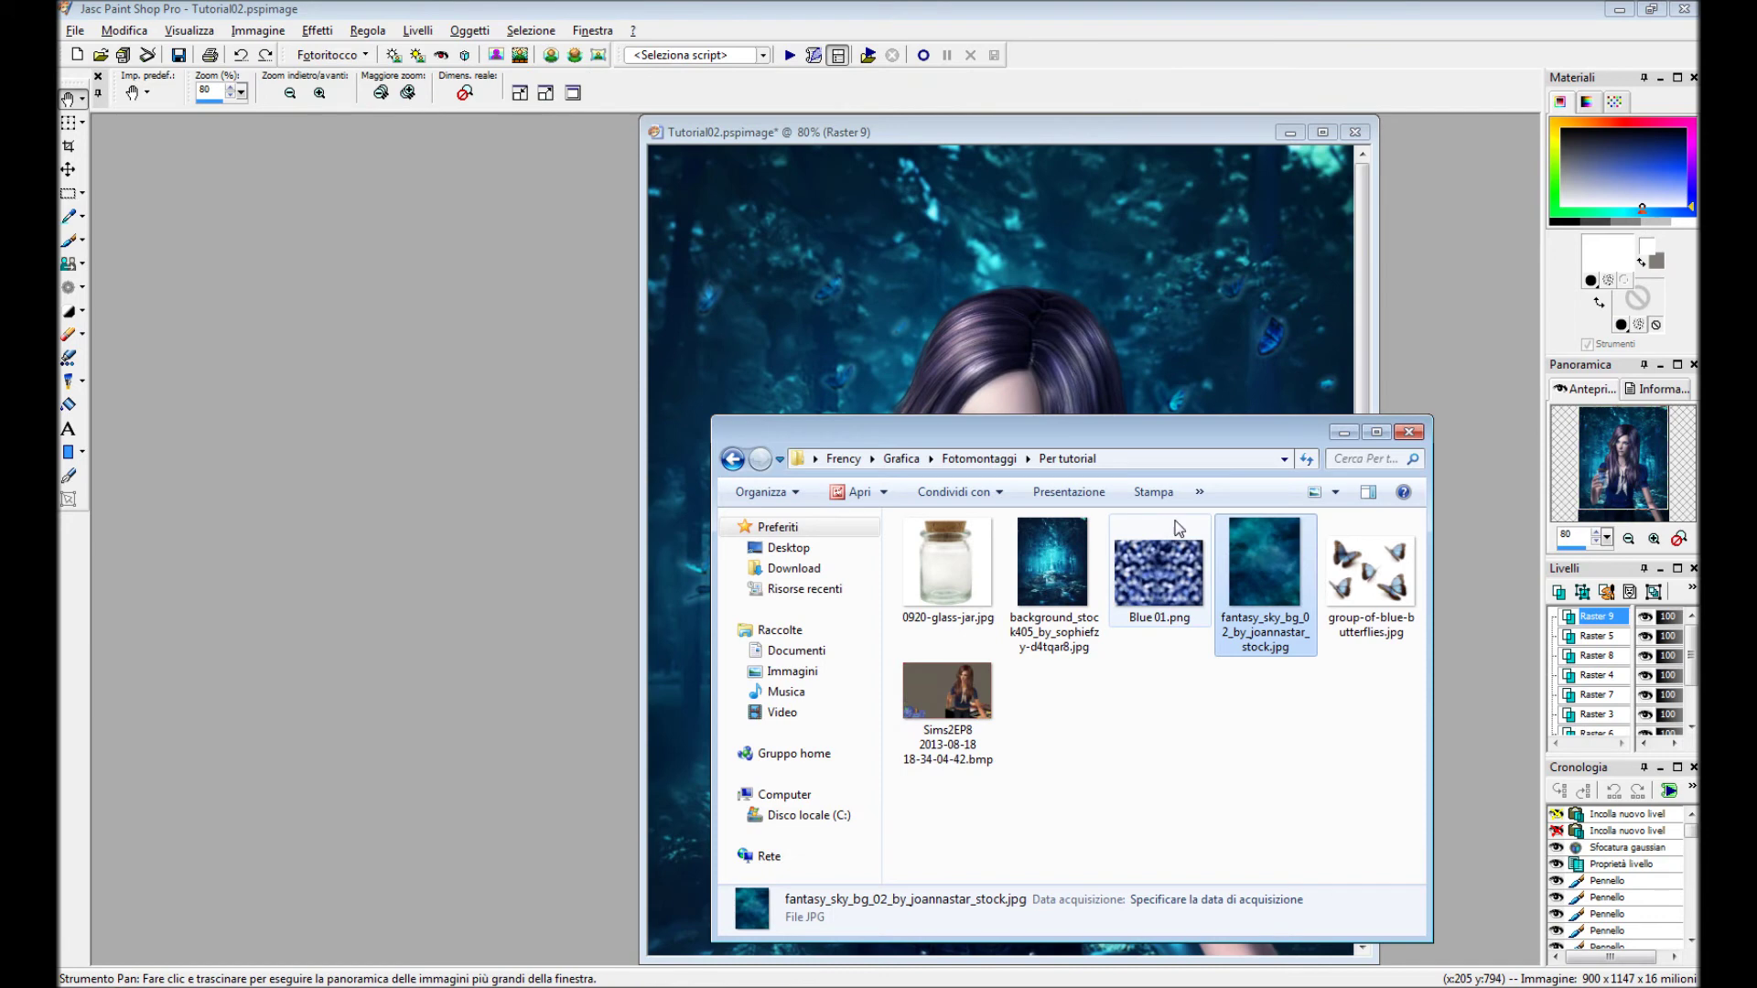
pyautogui.moveTo(1232, 572); pyautogui.dragTo(498, 432)
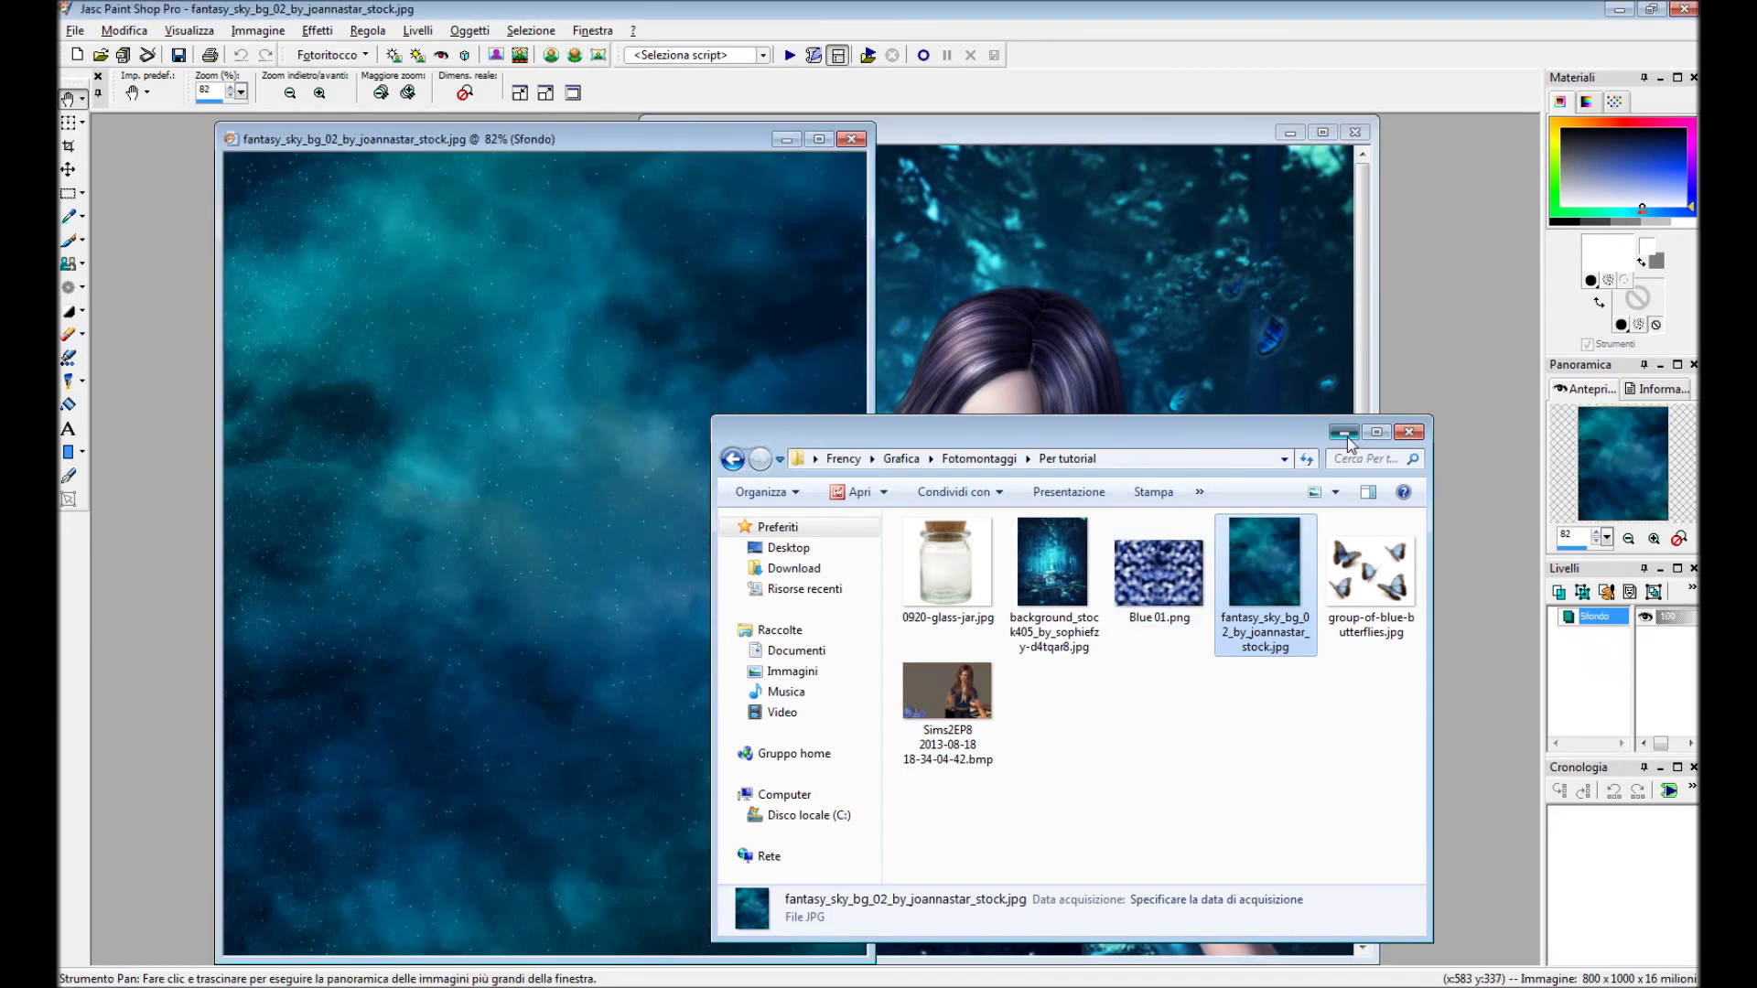
pyautogui.click(1343, 432)
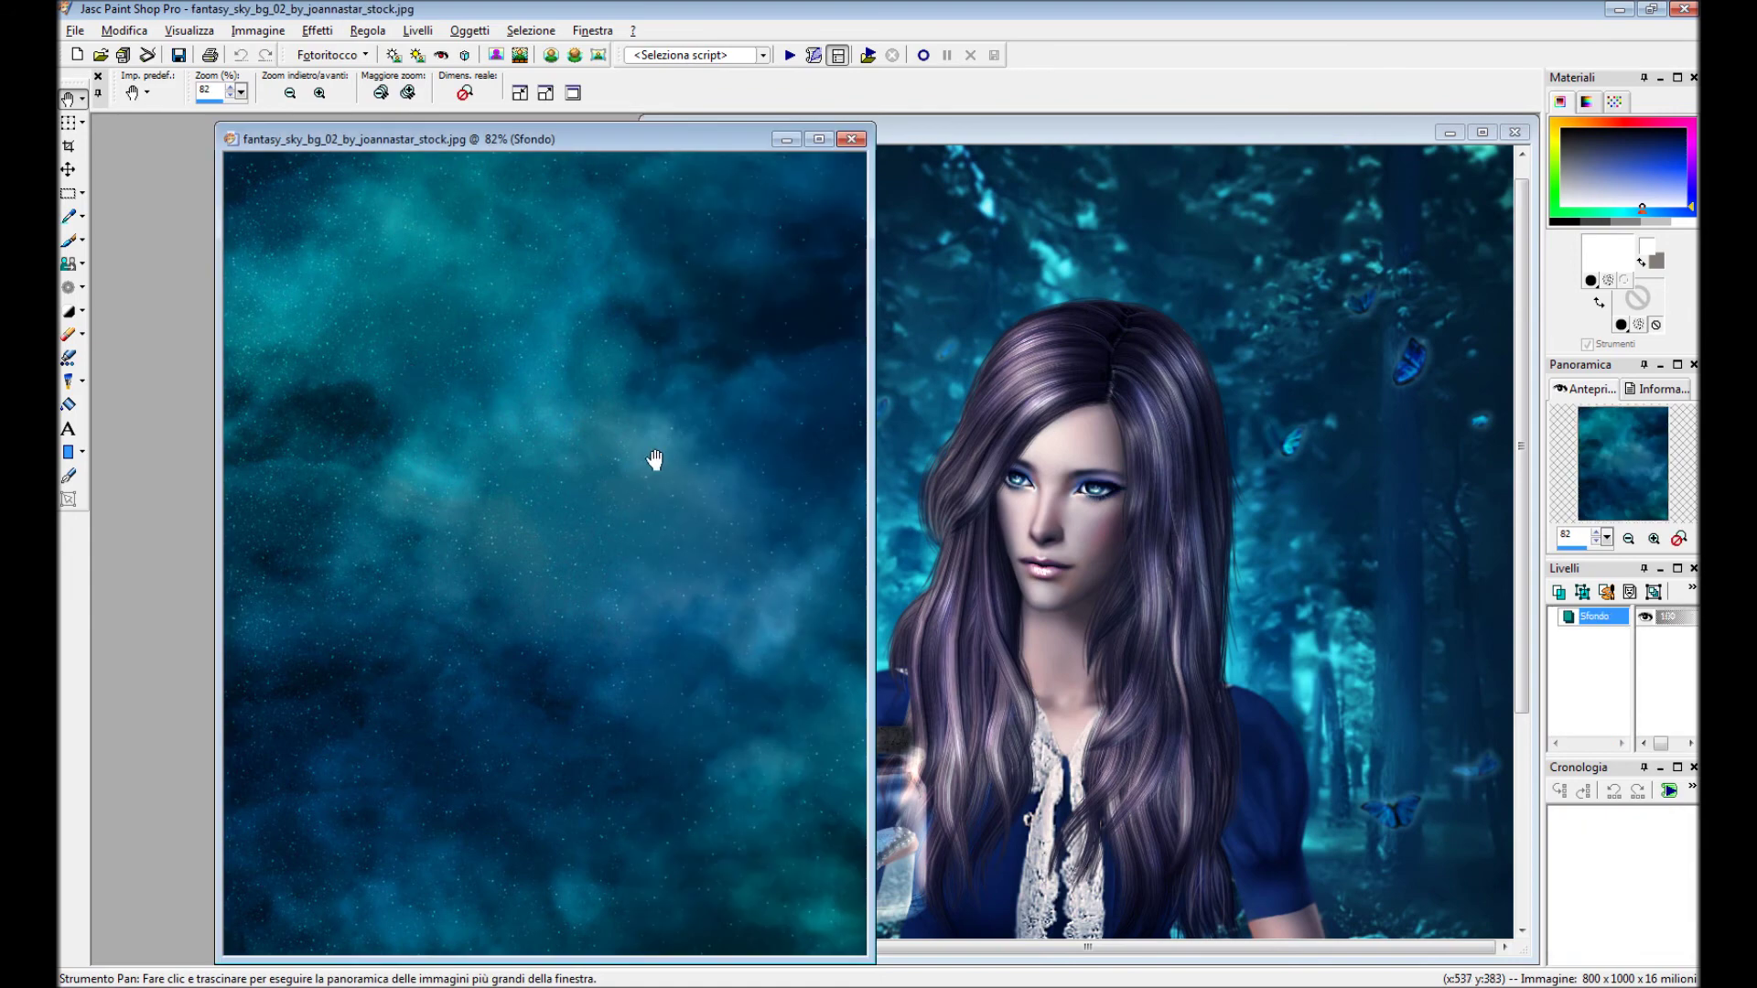
pyautogui.hotkey('ctrl', 'alt', 'n')
pyautogui.scroll(1, 654, 460)
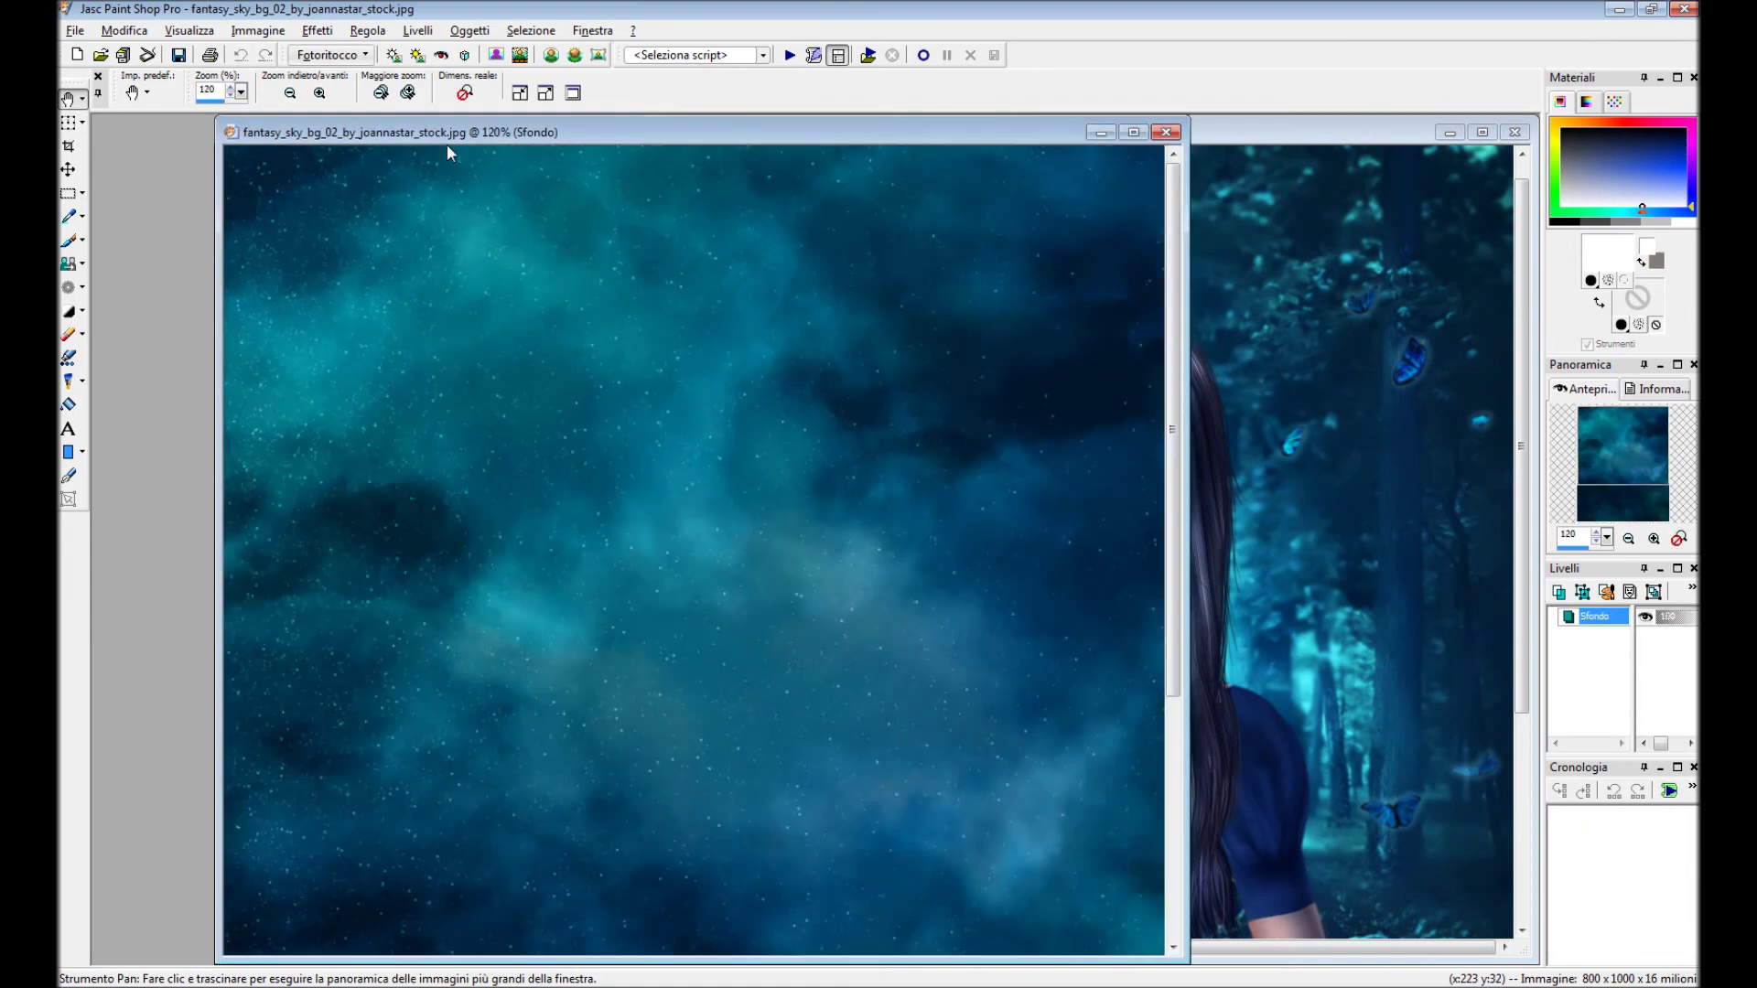
pyautogui.click(257, 31)
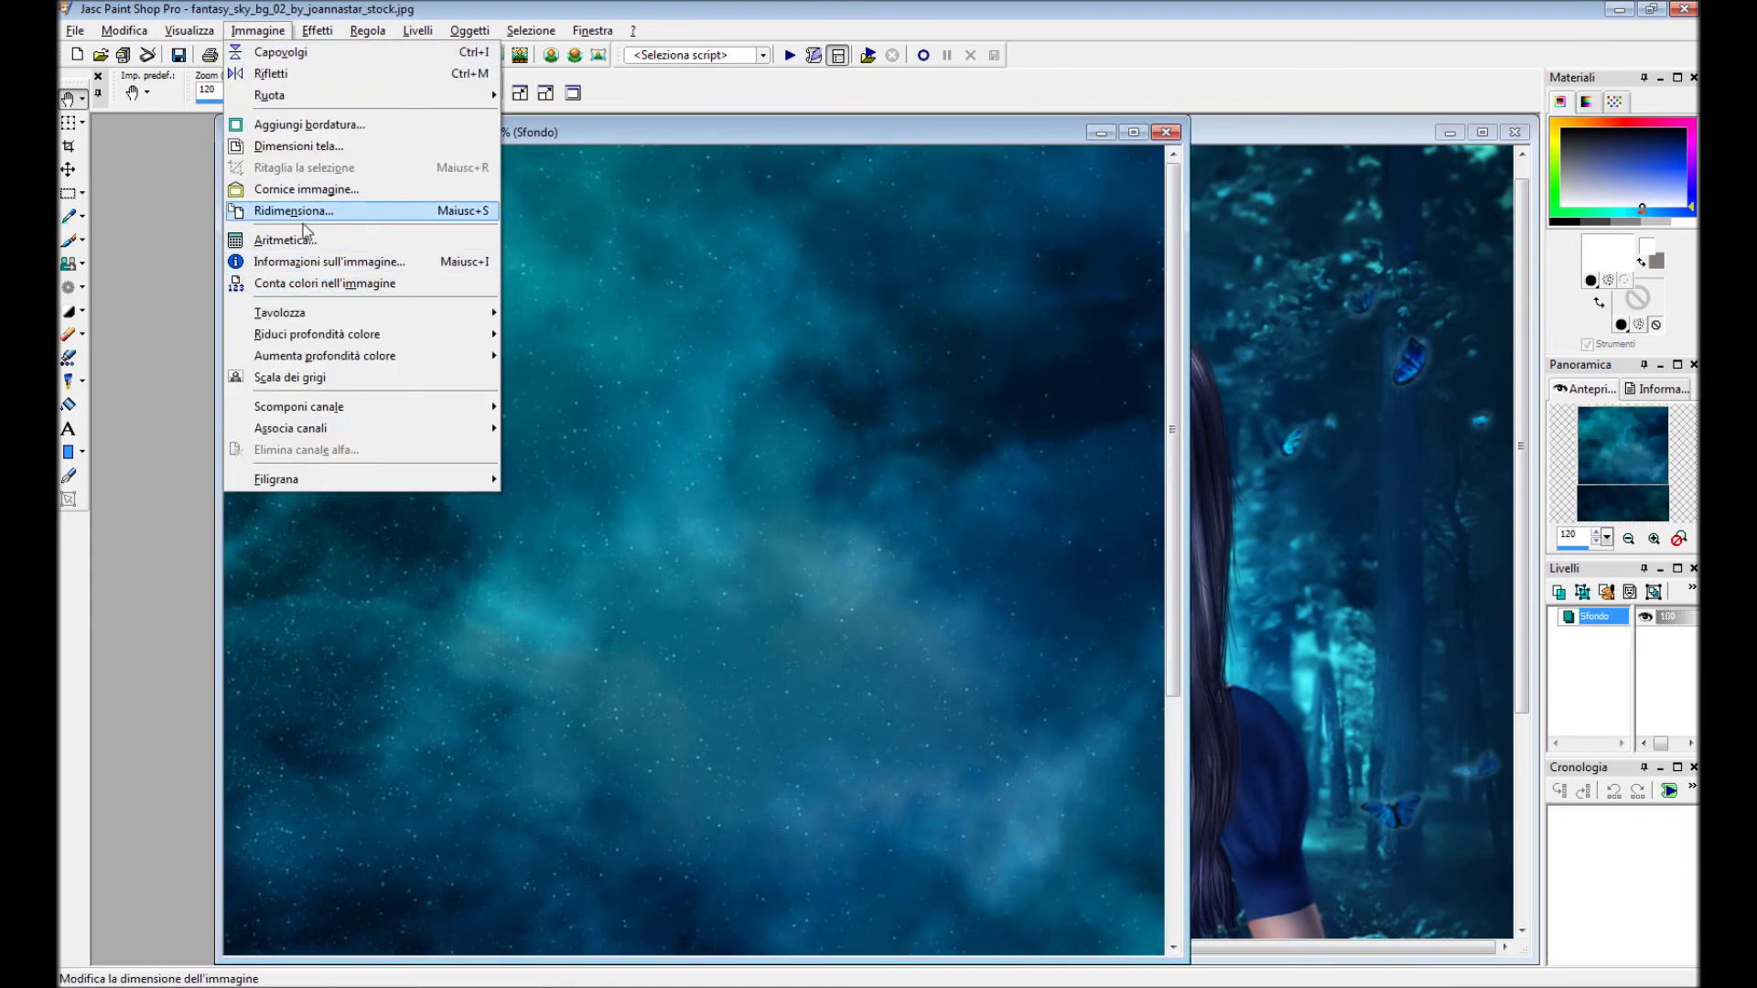
# Enlarge the starry sky image to 130% and copy it.
pyautogui.click(298, 212)
pyautogui.write('13')
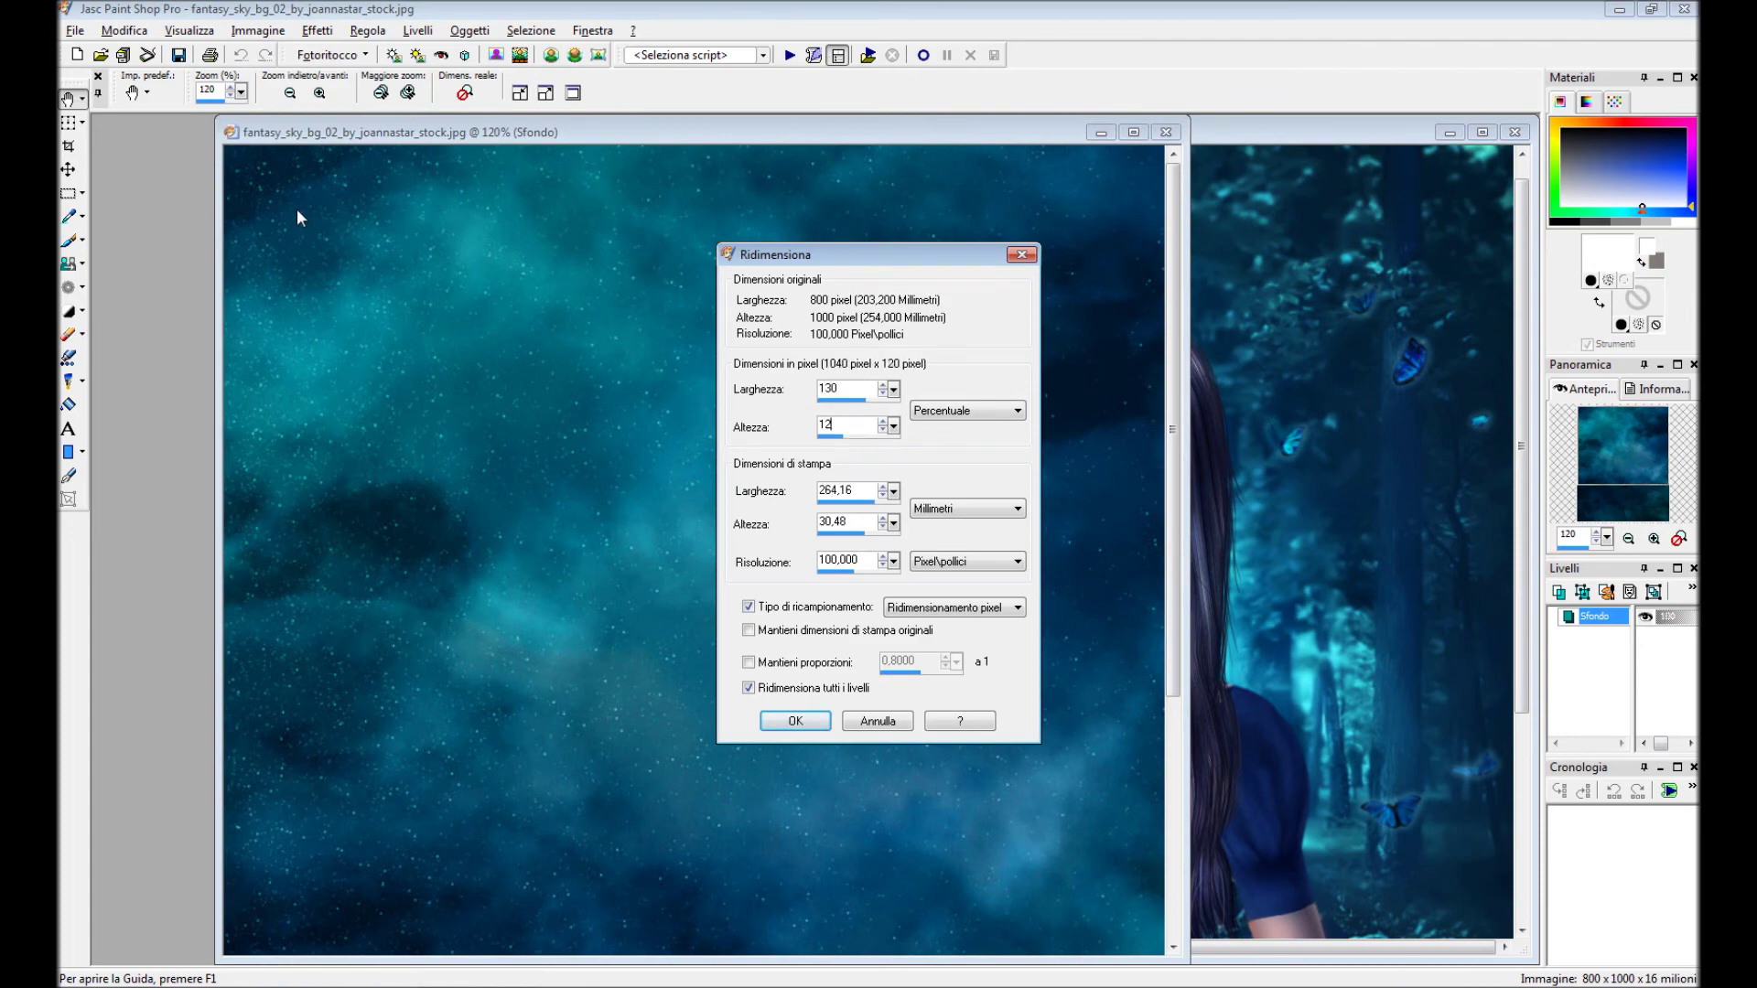
pyautogui.write('0')
pyautogui.press('Return')
pyautogui.rightClick(298, 211)
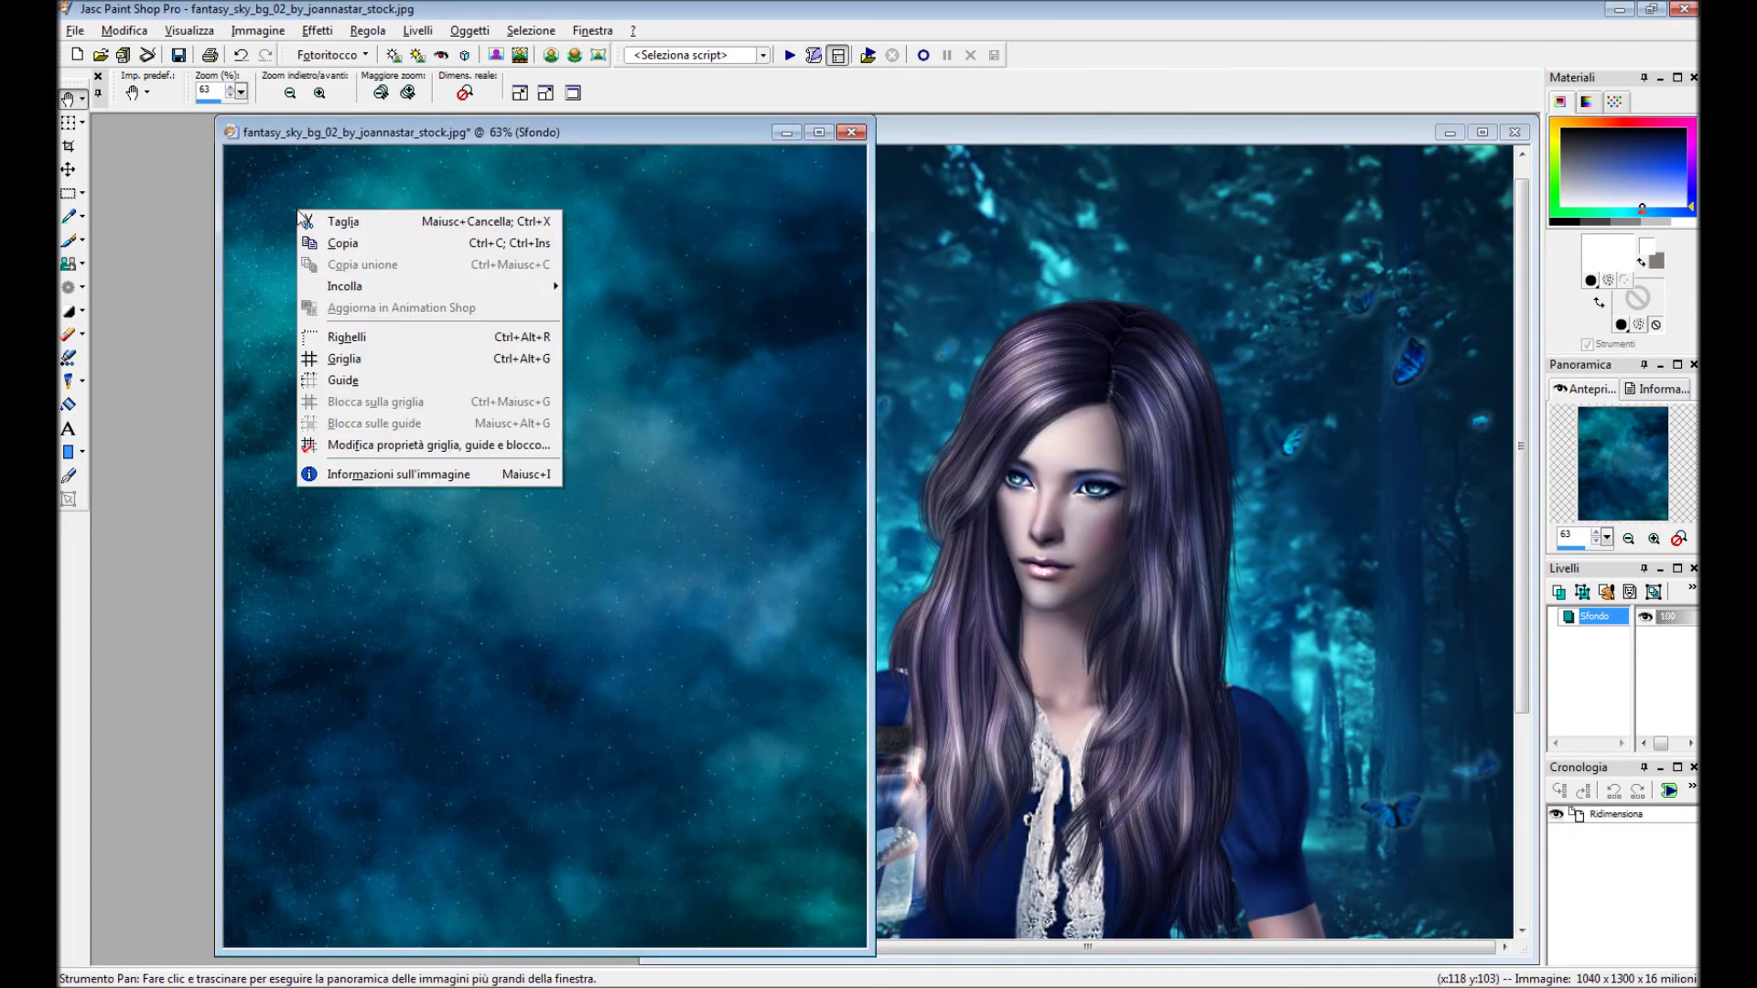
pyautogui.click(340, 243)
# Close the sky image without saving changes.
pyautogui.click(852, 133)
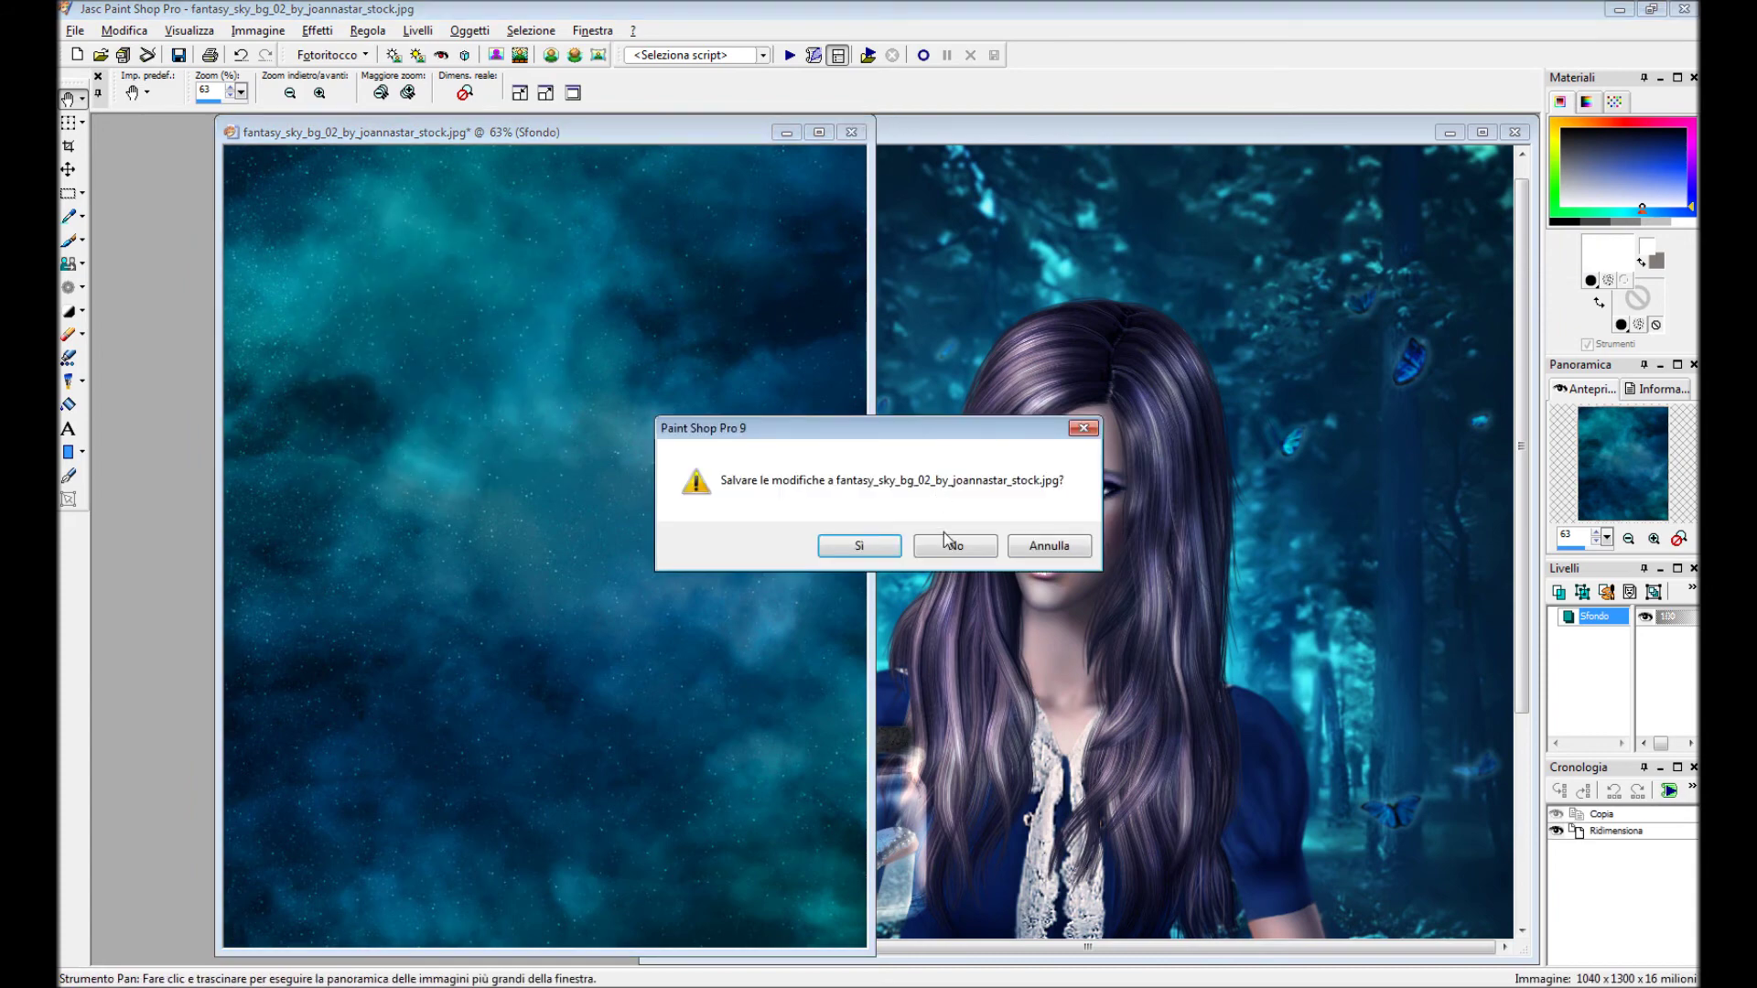
pyautogui.click(949, 544)
pyautogui.rightClick(1292, 331)
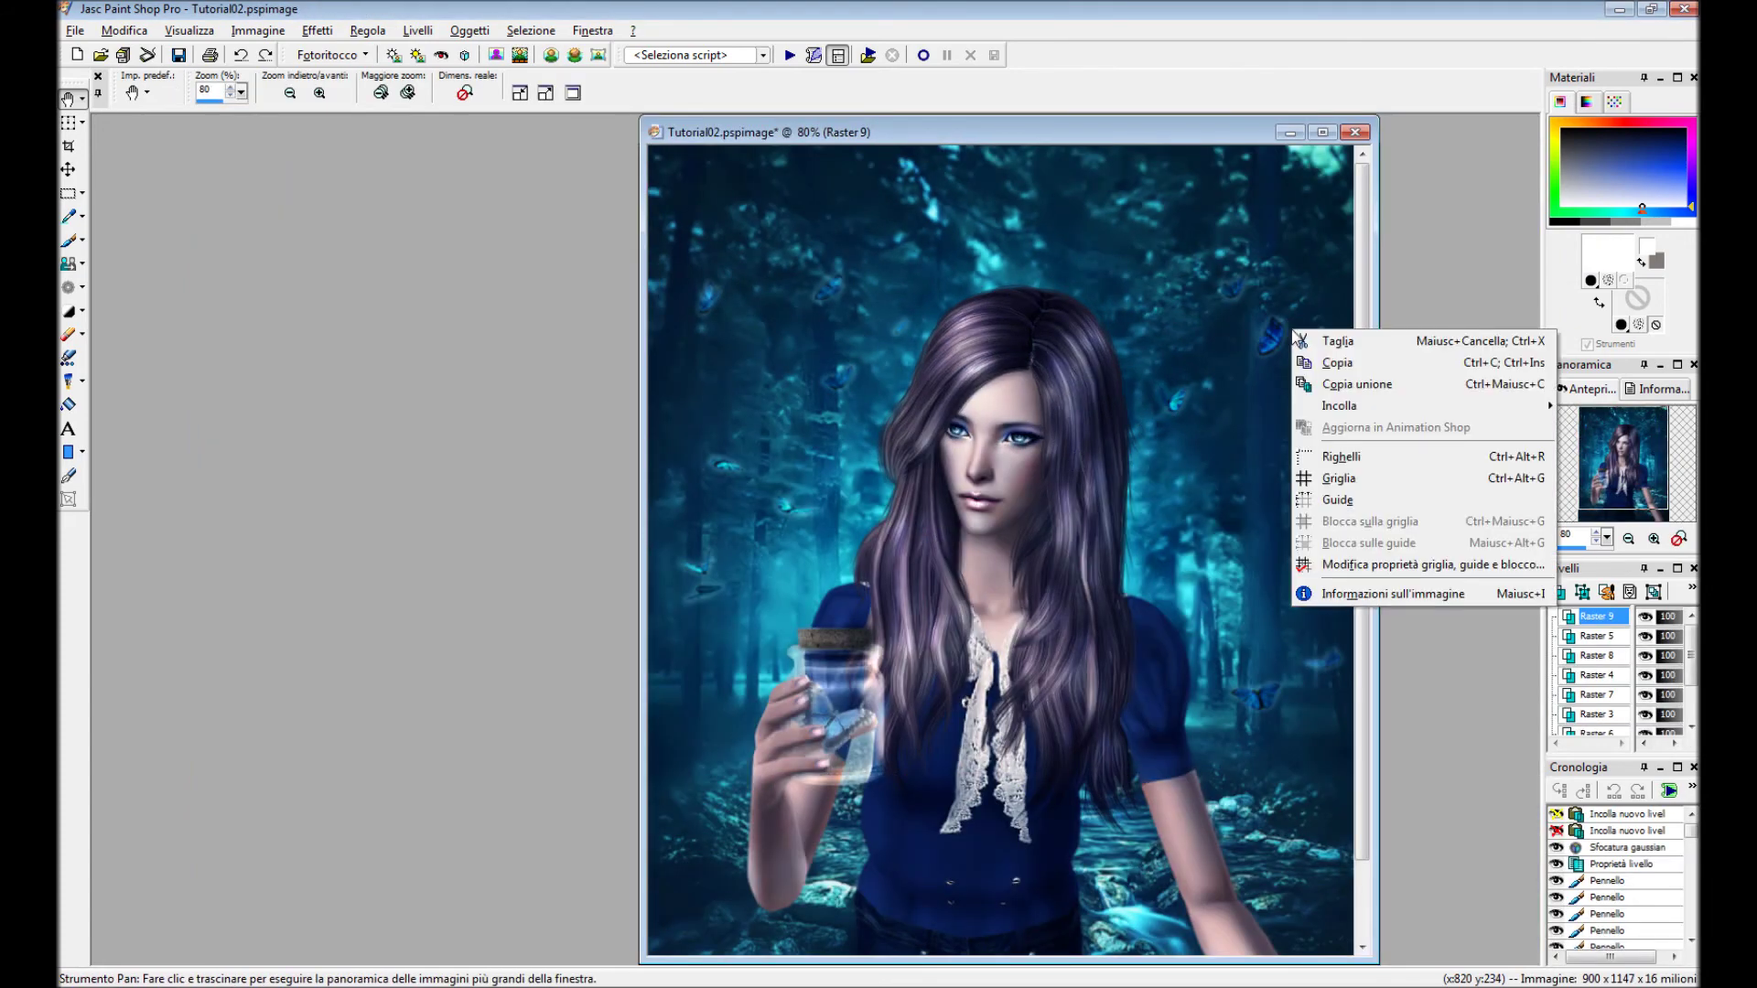
# Paste the copied sky onto the portrait as a new layer.
pyautogui.moveTo(1340, 404)
pyautogui.click(1146, 436)
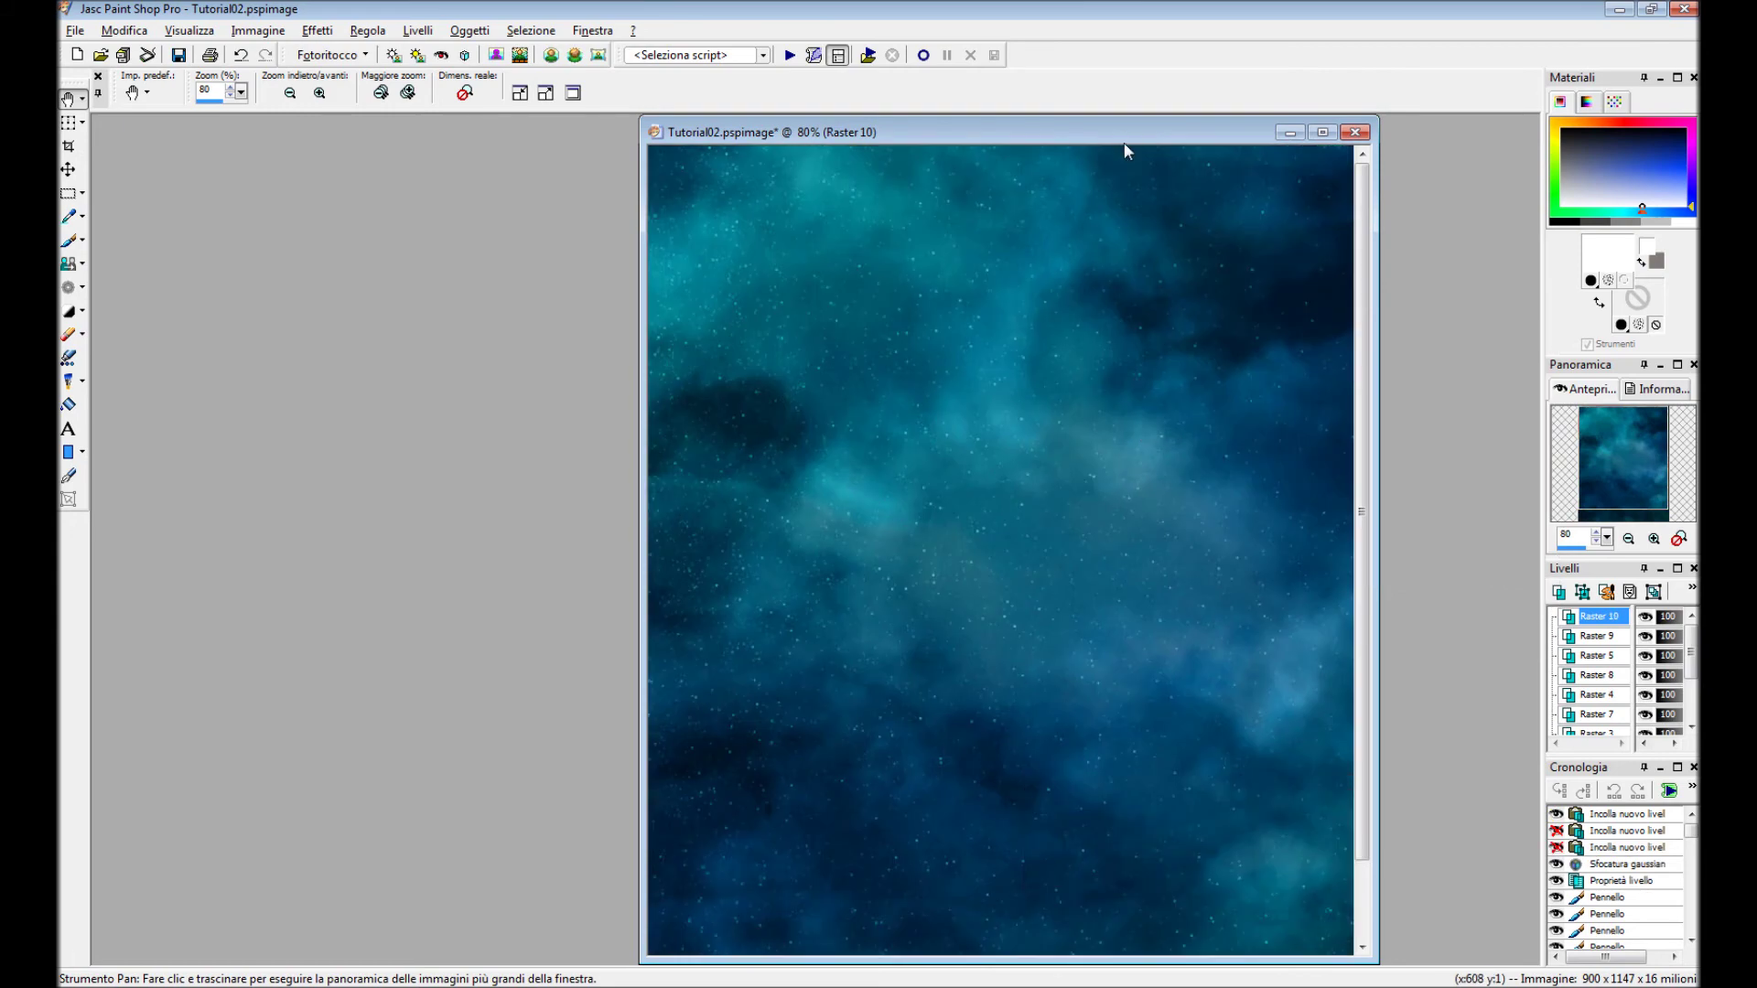
pyautogui.moveTo(1125, 151); pyautogui.dragTo(961, 154)
pyautogui.moveTo(1182, 311); pyautogui.dragTo(1206, 332)
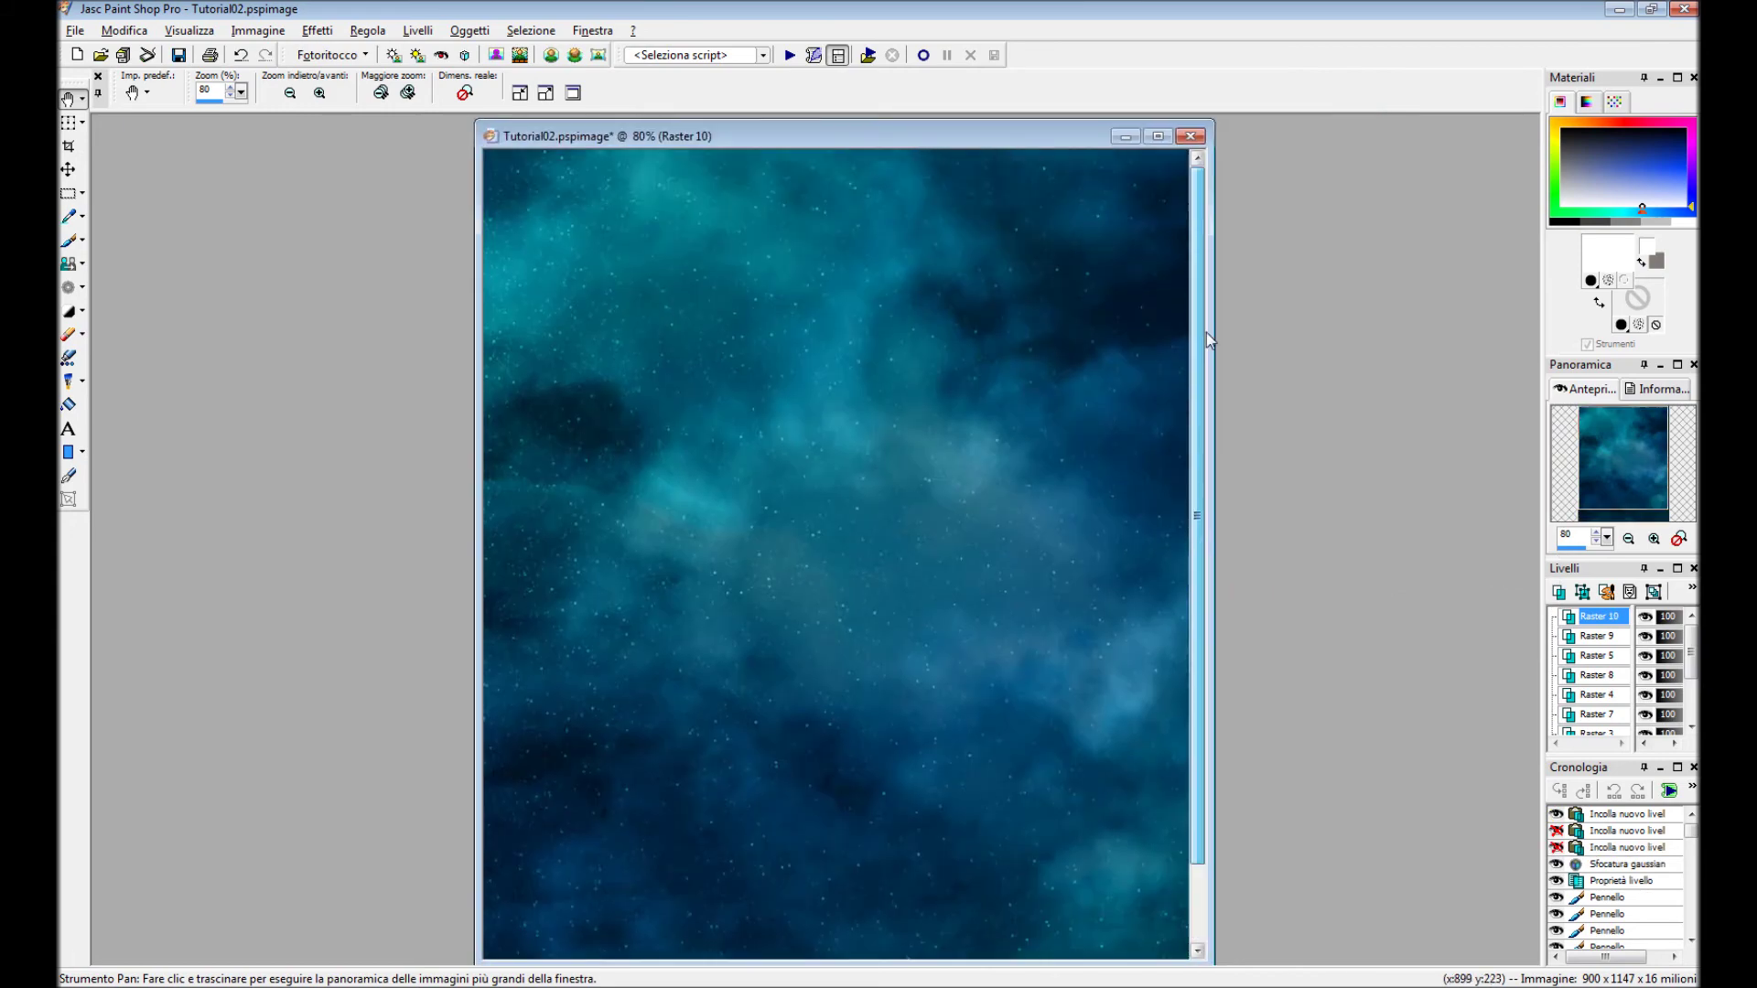
# Give Raster 10 Filtra (Screen) blending at about 53 opacity.
pyautogui.doubleClick(1600, 616)
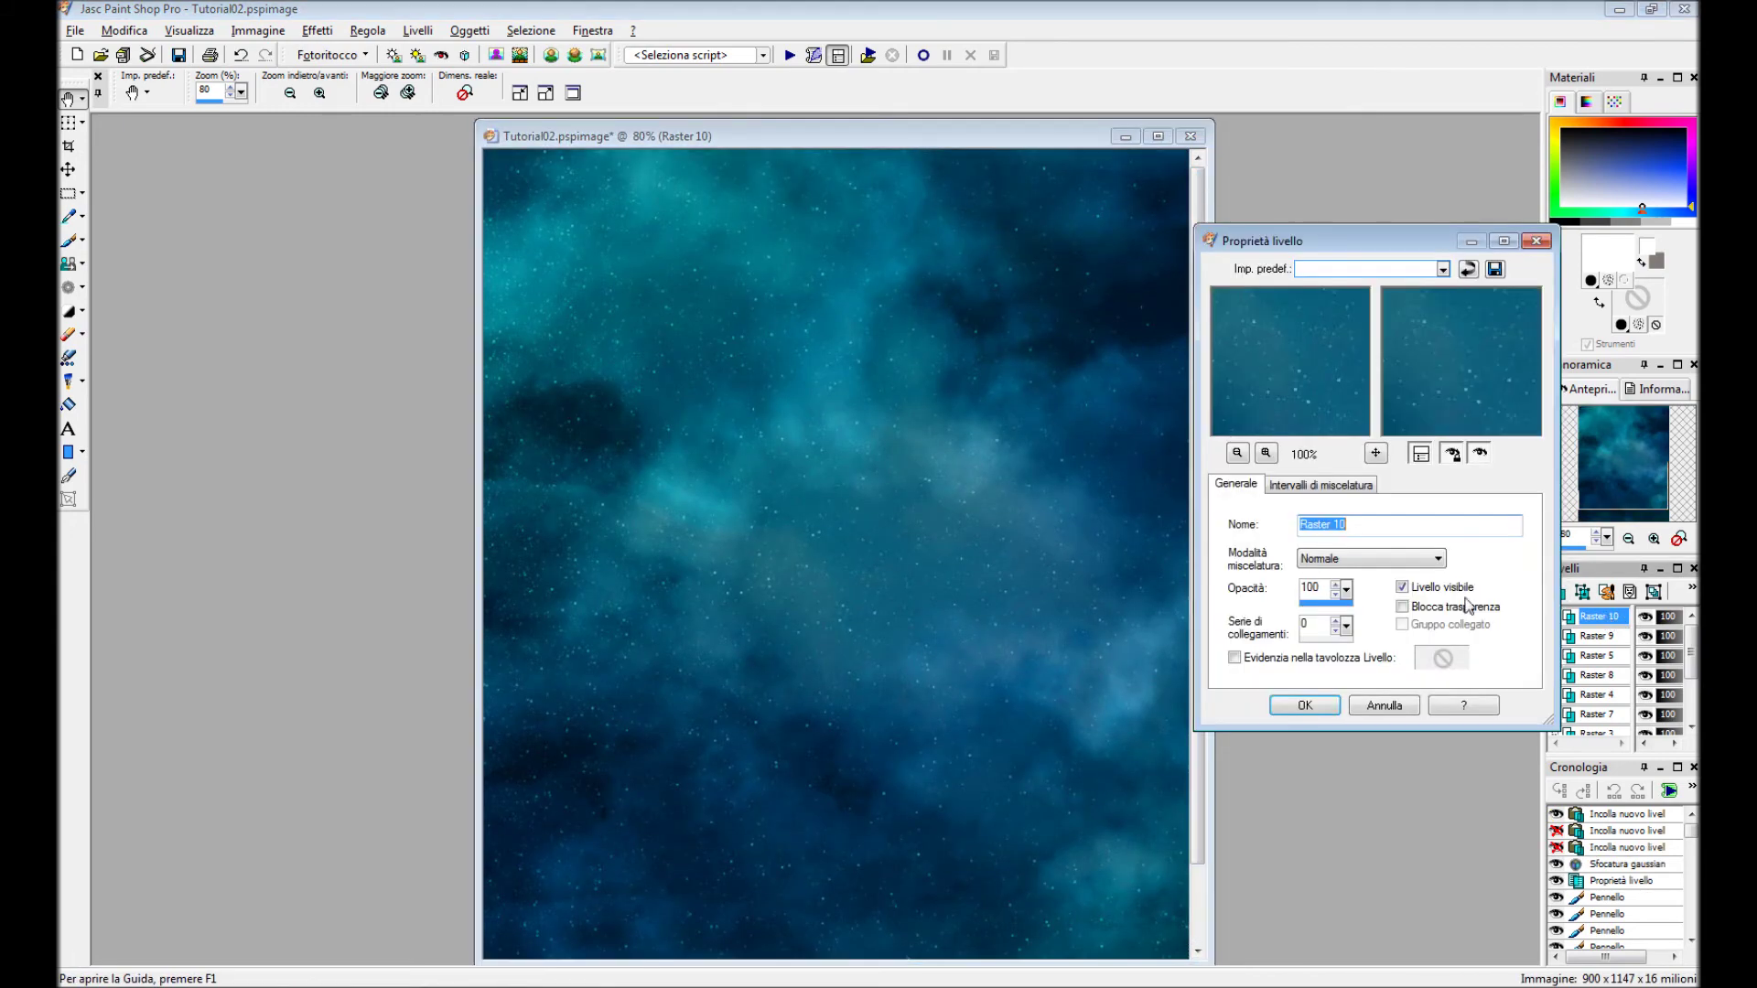
pyautogui.click(1405, 558)
pyautogui.click(1403, 597)
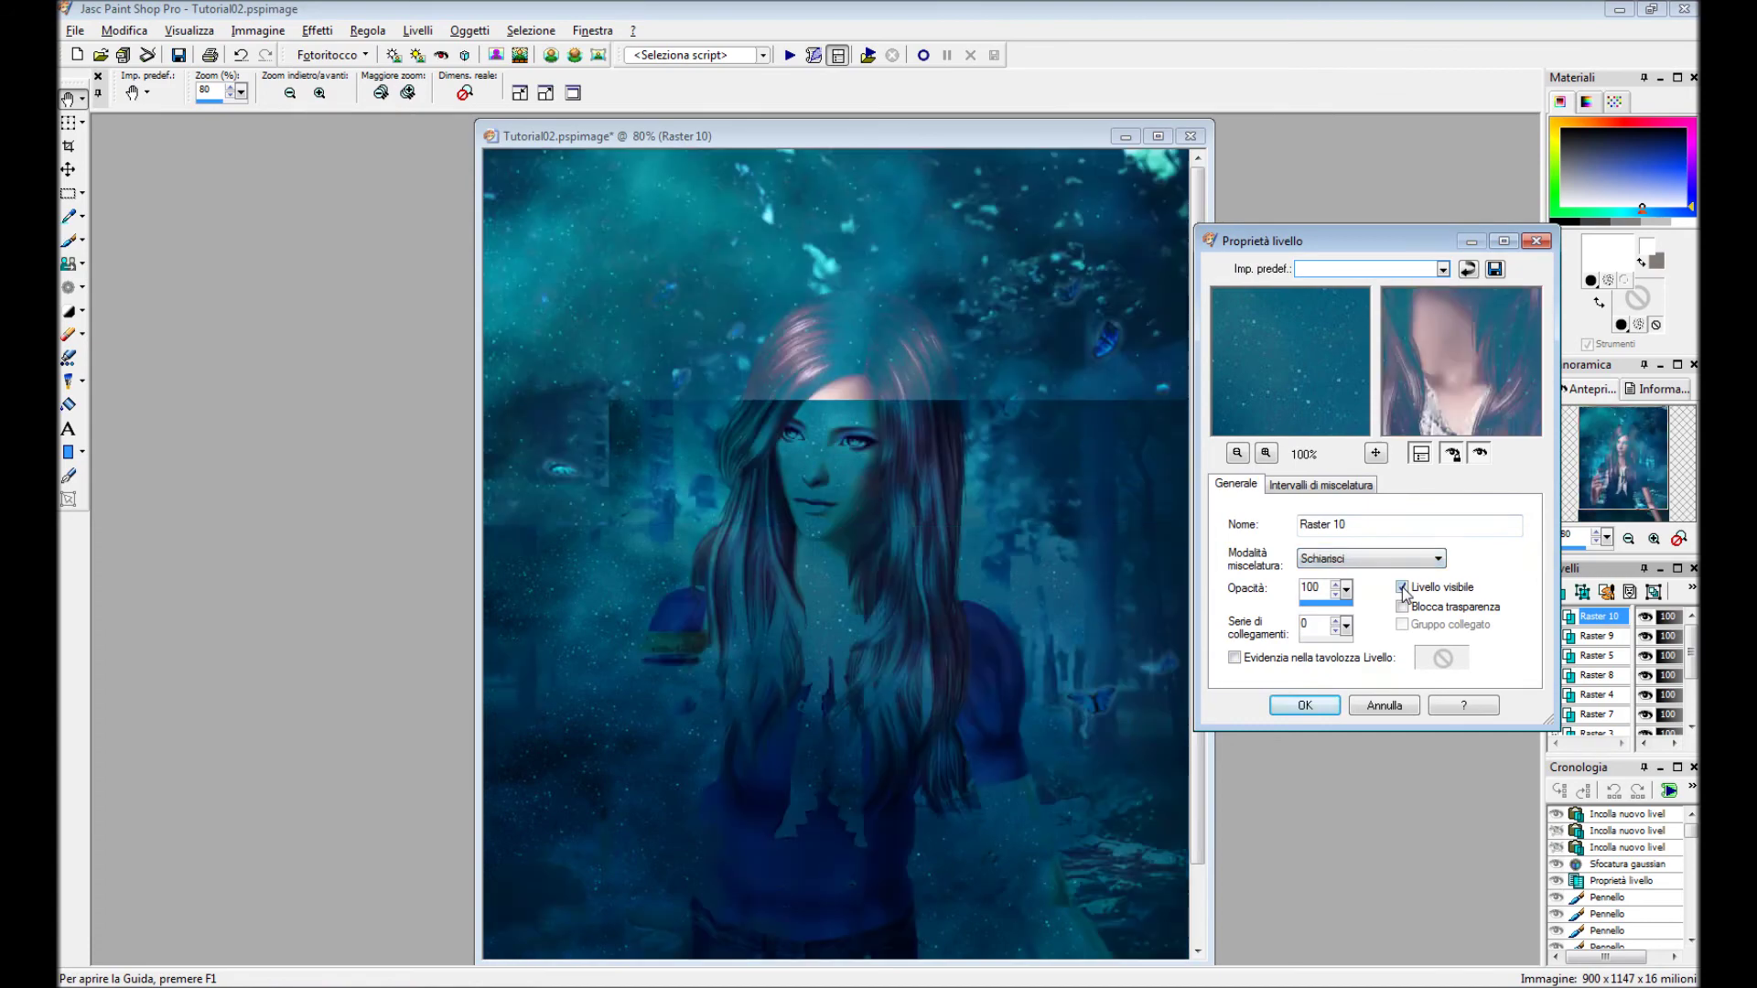
pyautogui.click(1368, 560)
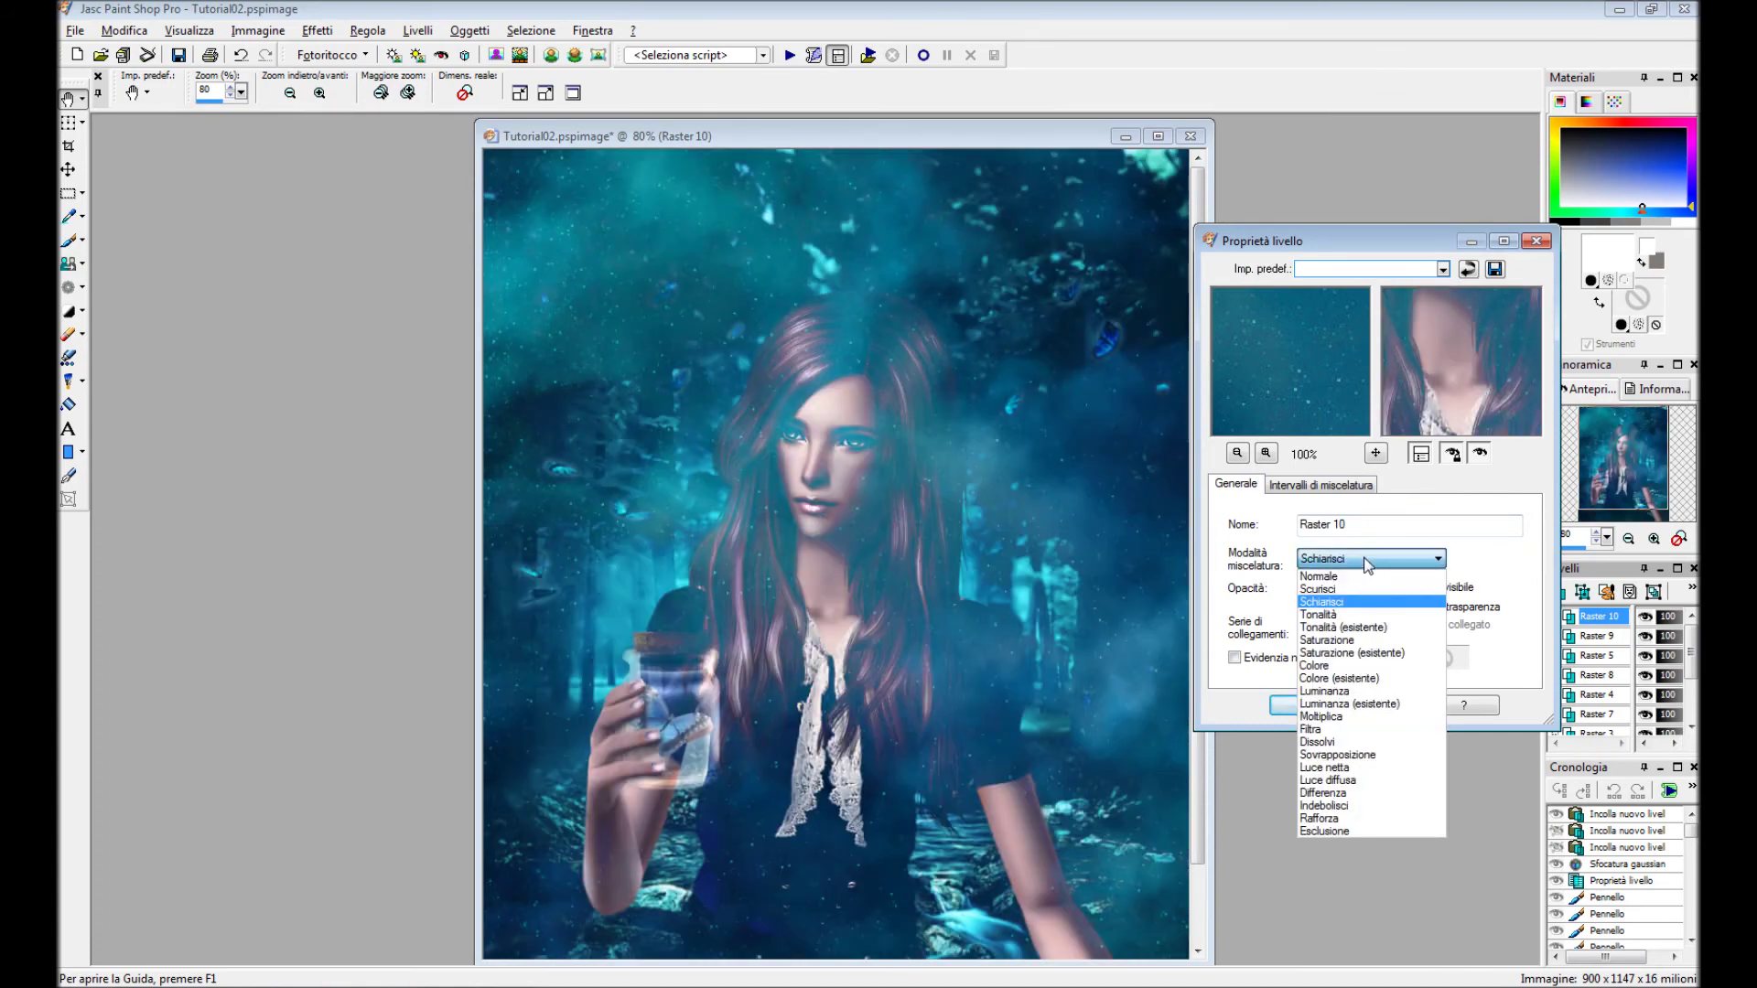
pyautogui.click(1368, 560)
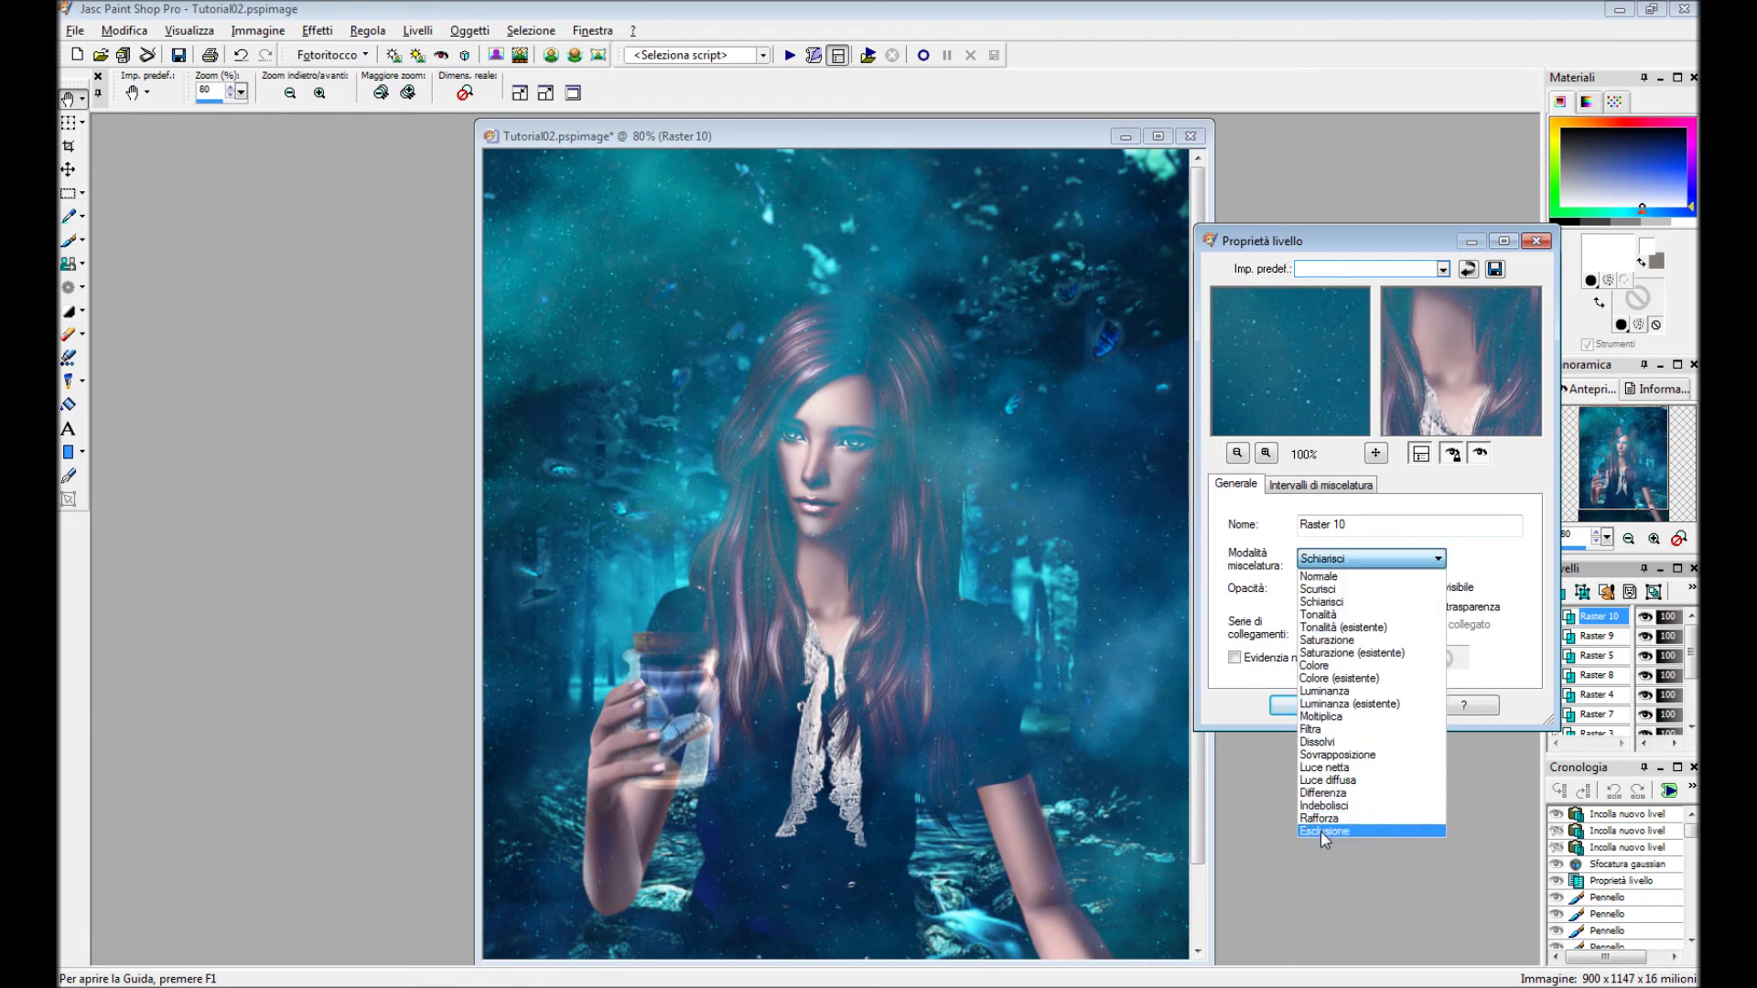
pyautogui.click(1320, 819)
pyautogui.press('Down')
pyautogui.press('Down')
pyautogui.press('Down')
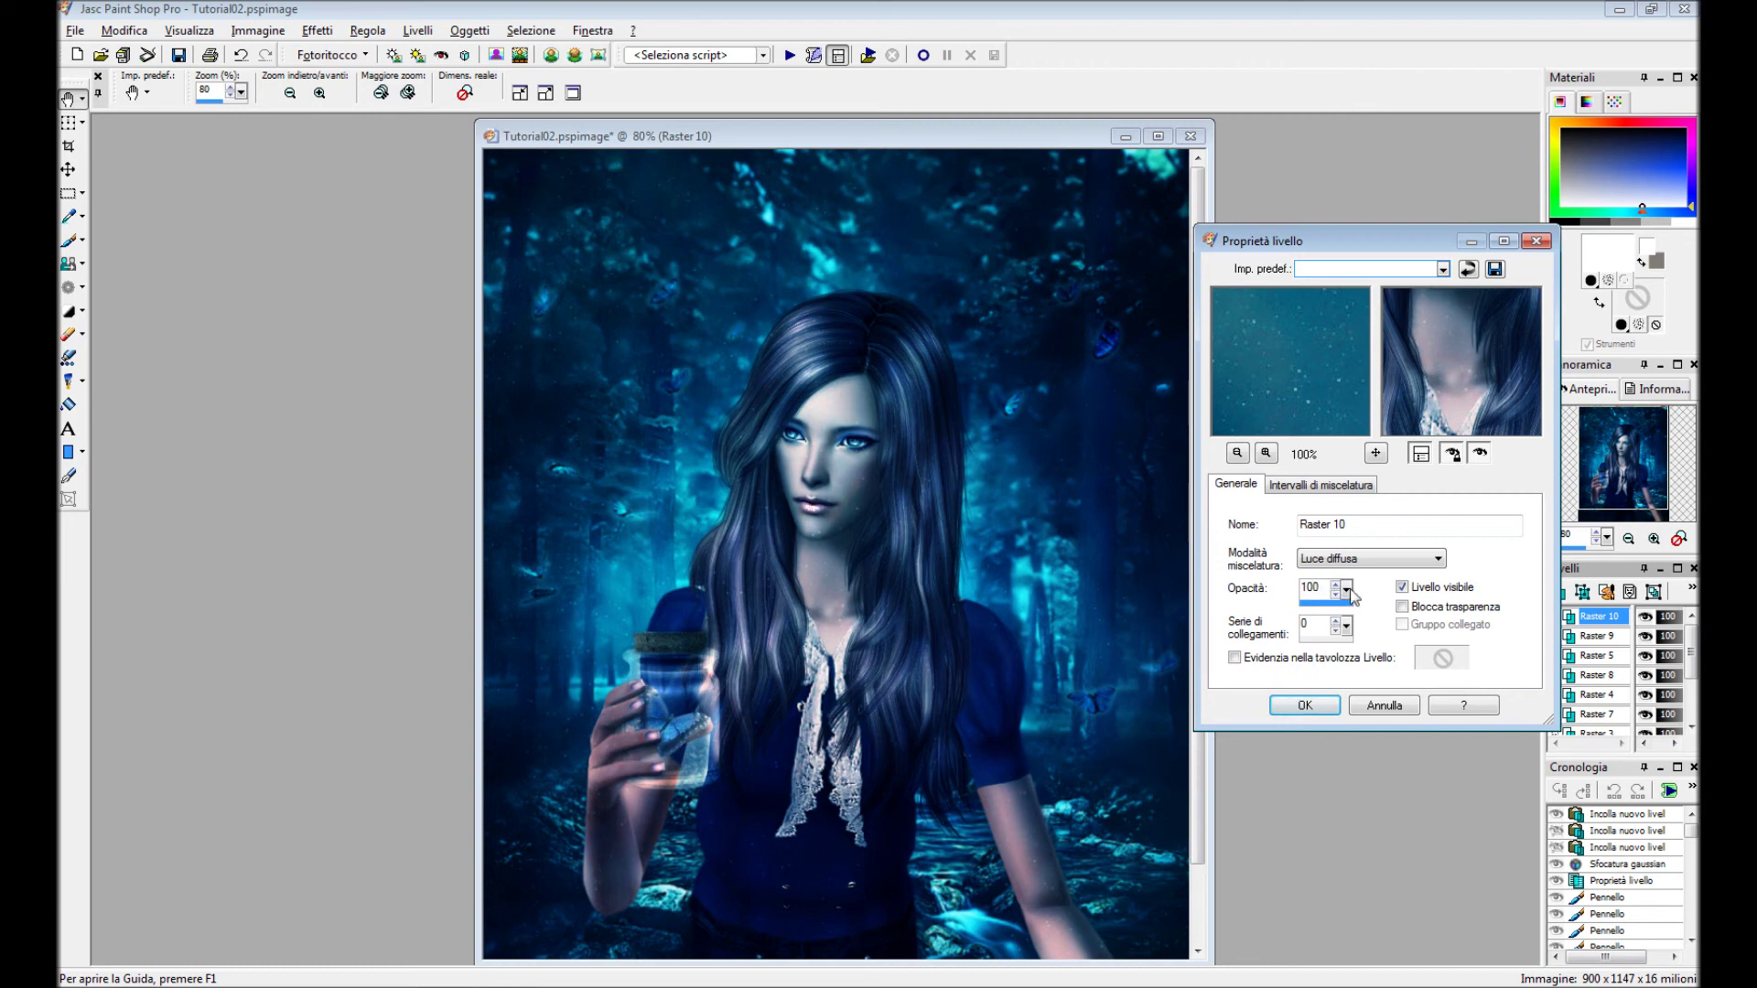
pyautogui.press('Down')
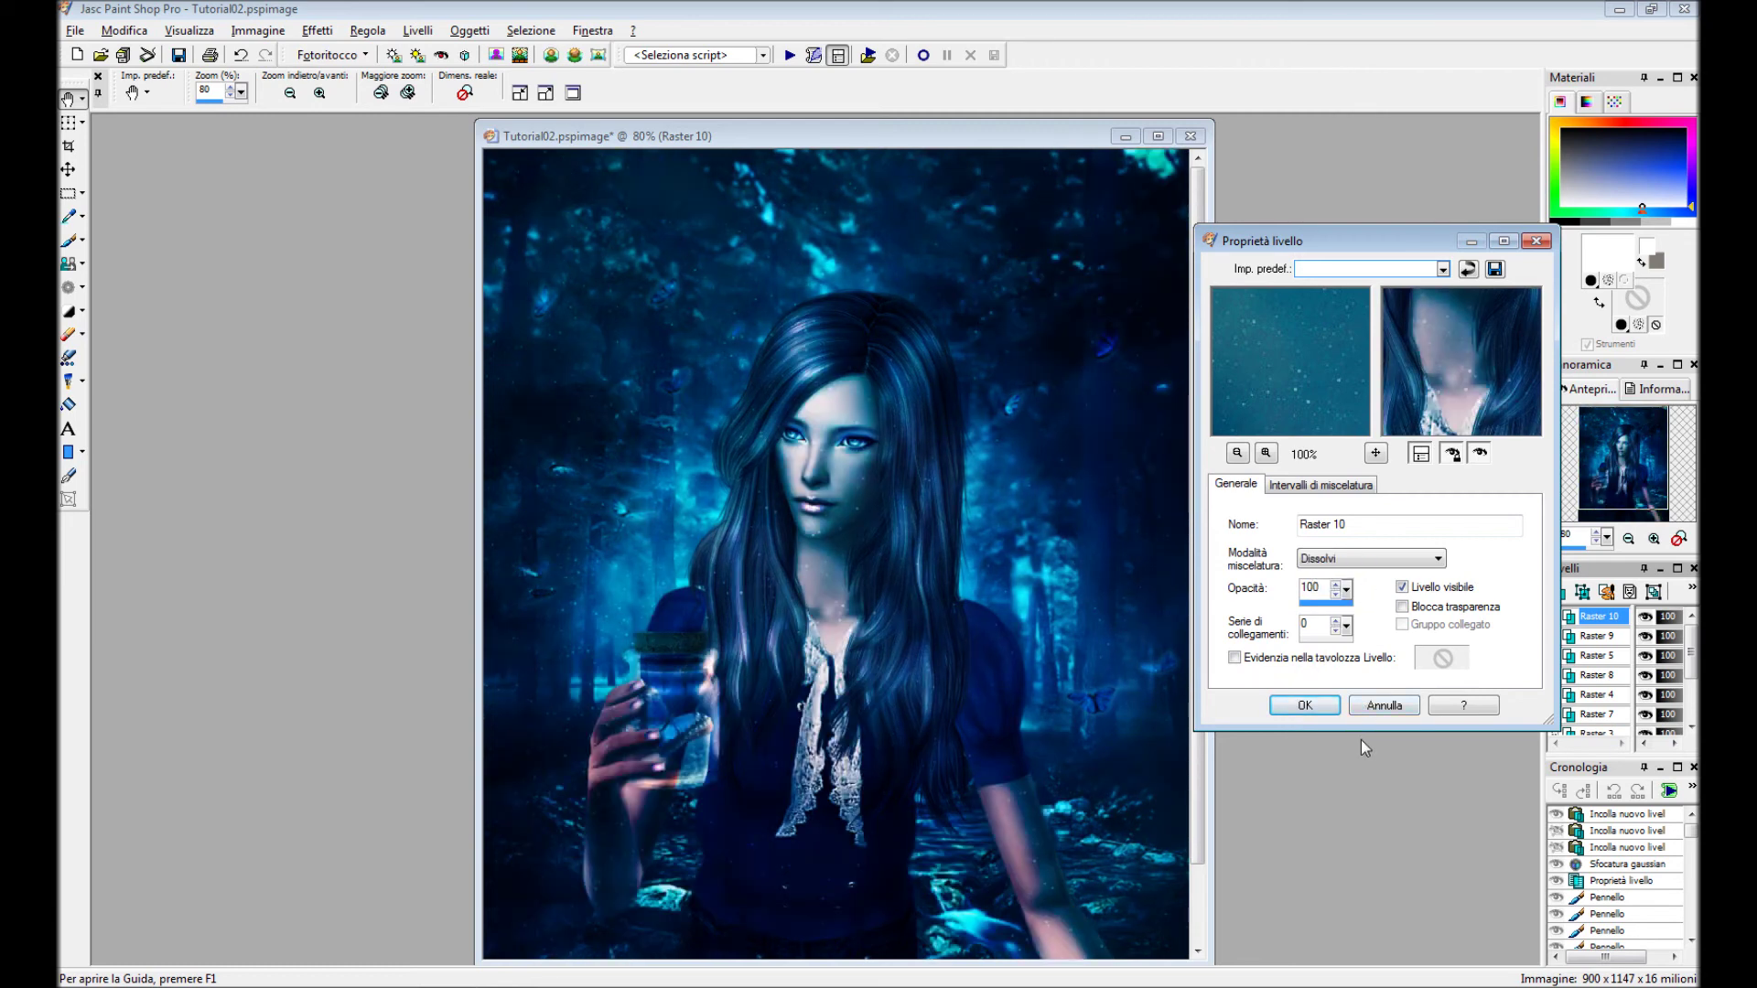
pyautogui.press('Up')
pyautogui.press('Up')
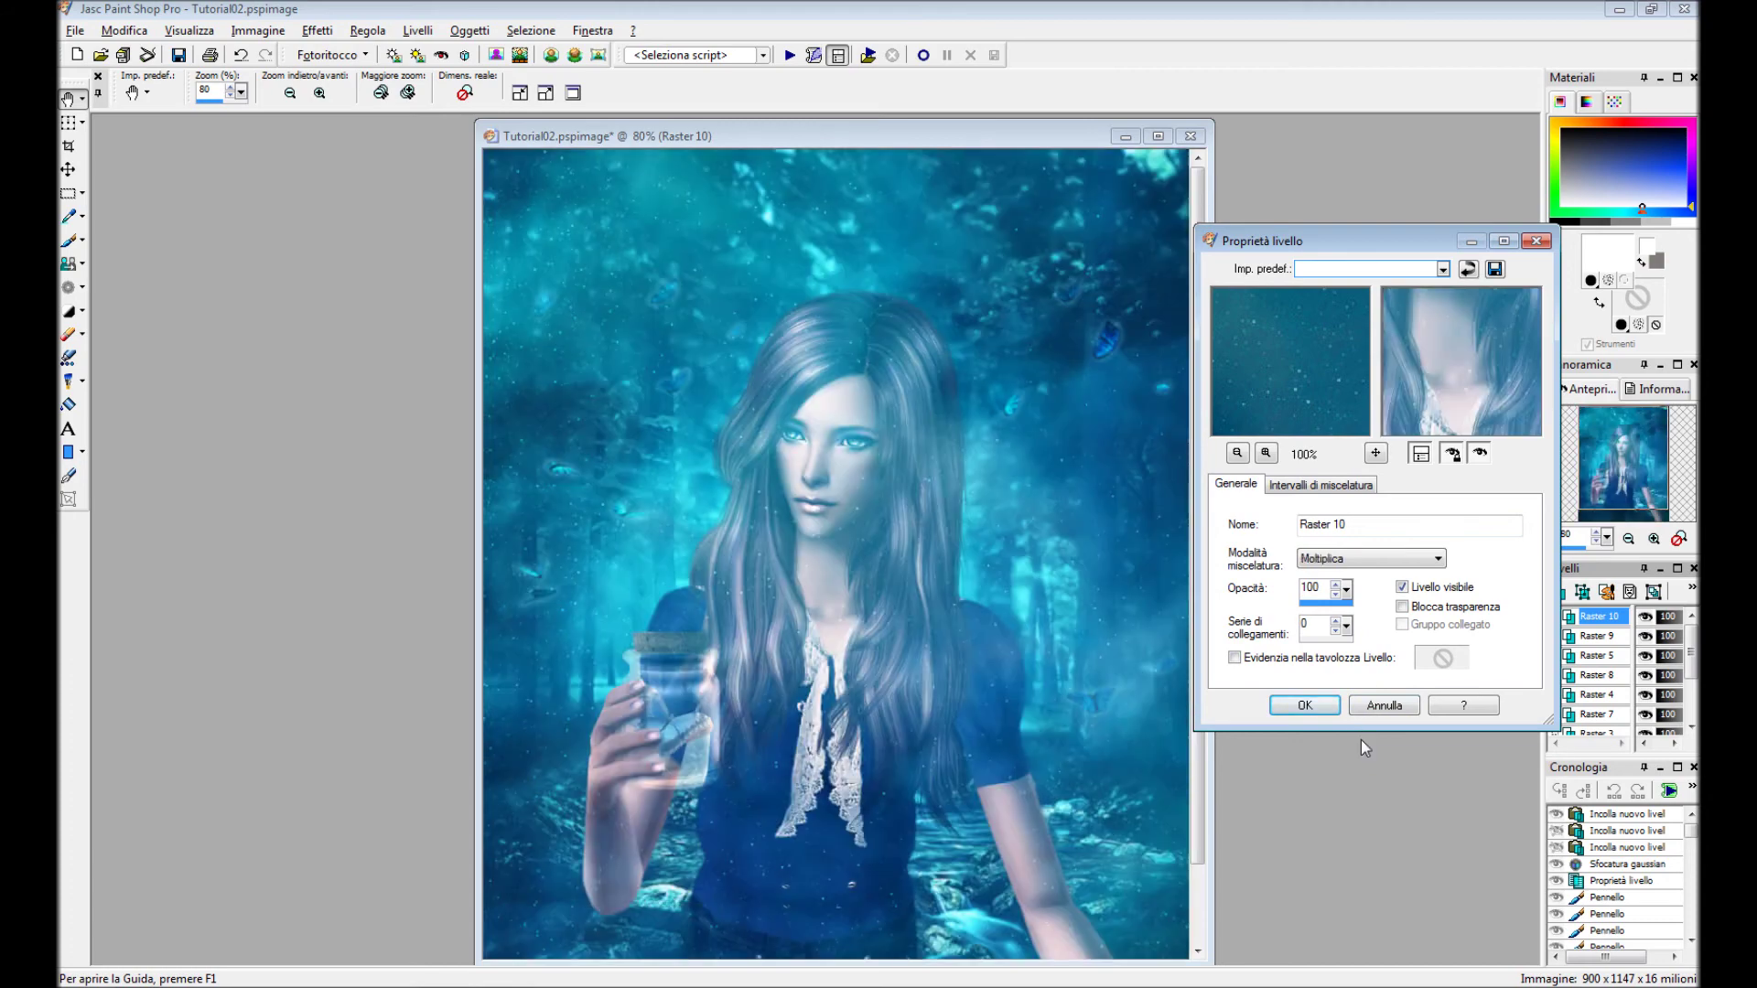
pyautogui.press('Down')
pyautogui.moveTo(1346, 588); pyautogui.dragTo(1338, 594)
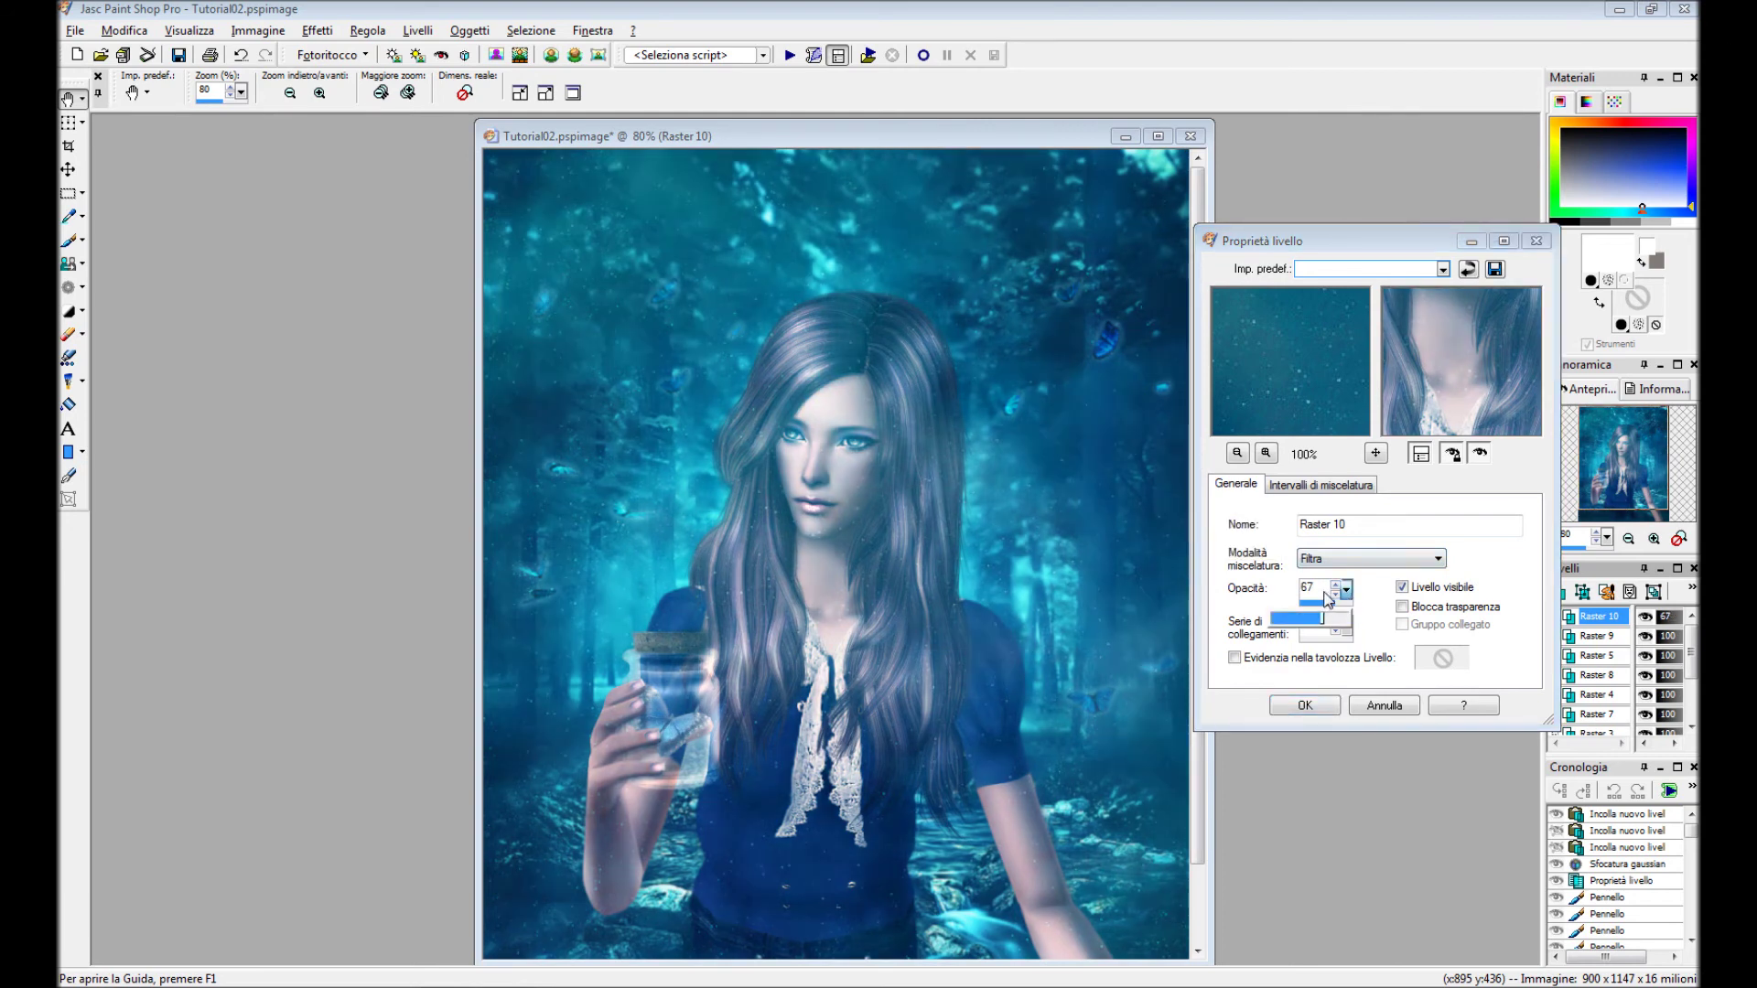
pyautogui.moveTo(1315, 595); pyautogui.dragTo(1315, 596)
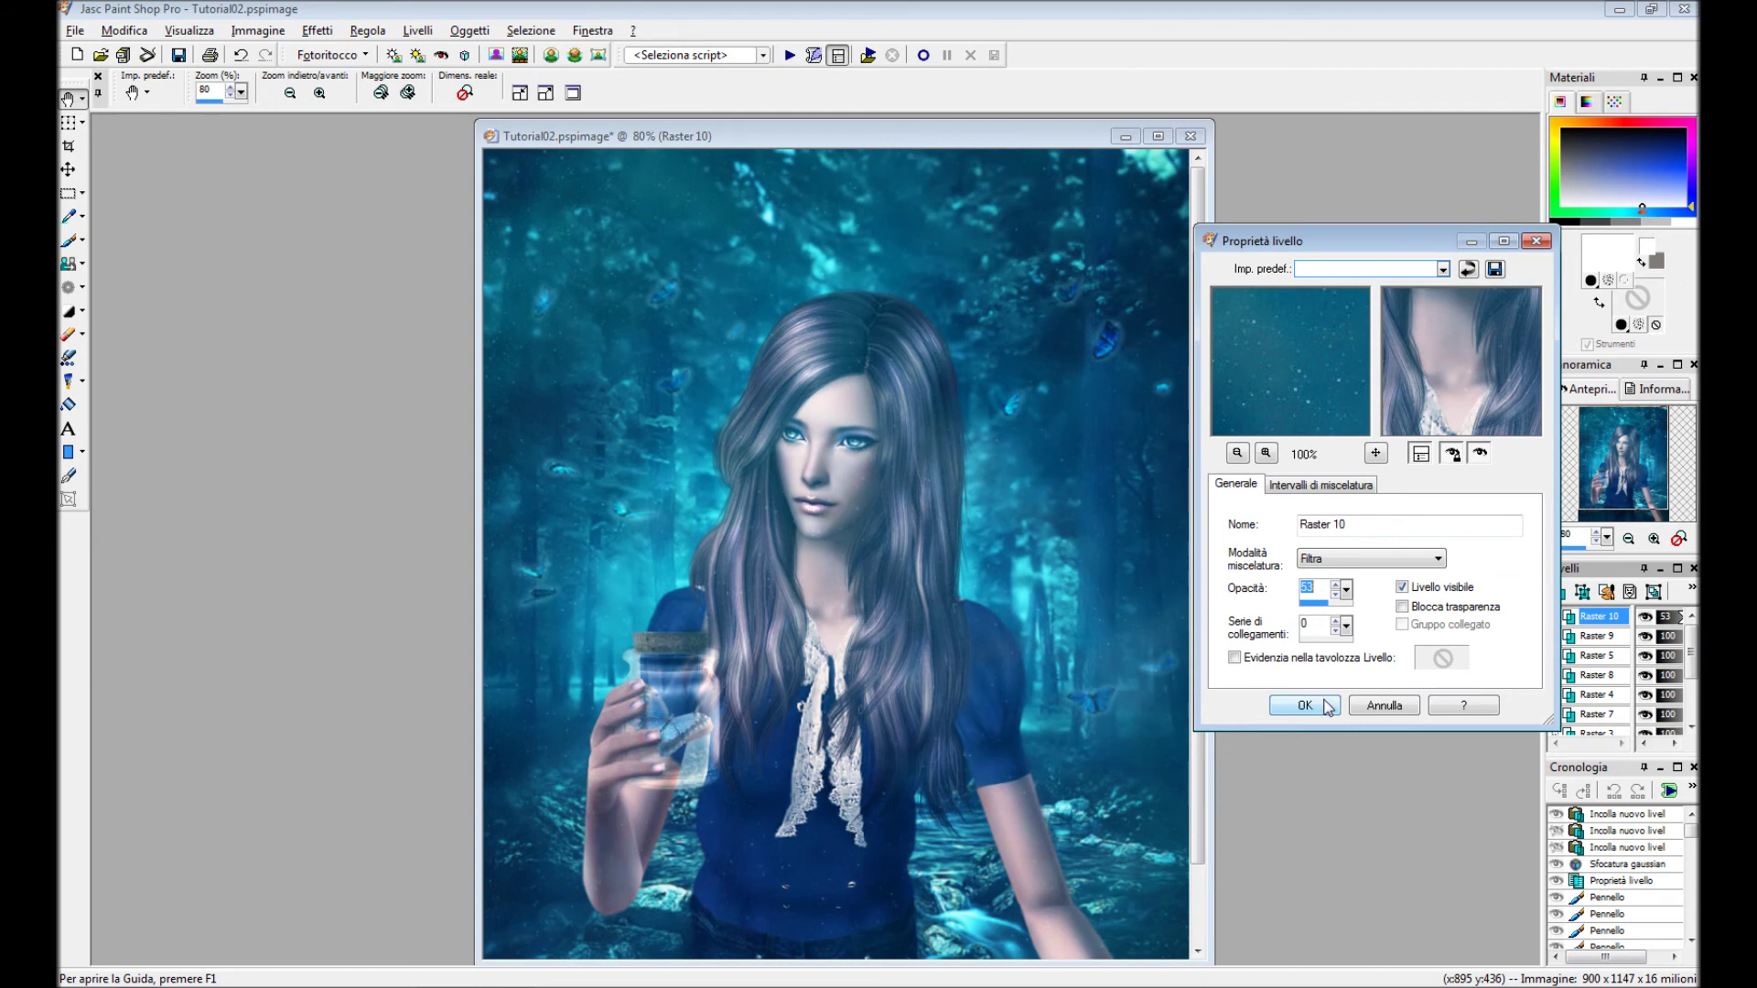
pyautogui.click(1327, 706)
pyautogui.moveTo(1194, 436); pyautogui.dragTo(1208, 473)
# Gaussian-blur and partly erase the sky overlay, then merge all visible layers.
pyautogui.click(367, 30)
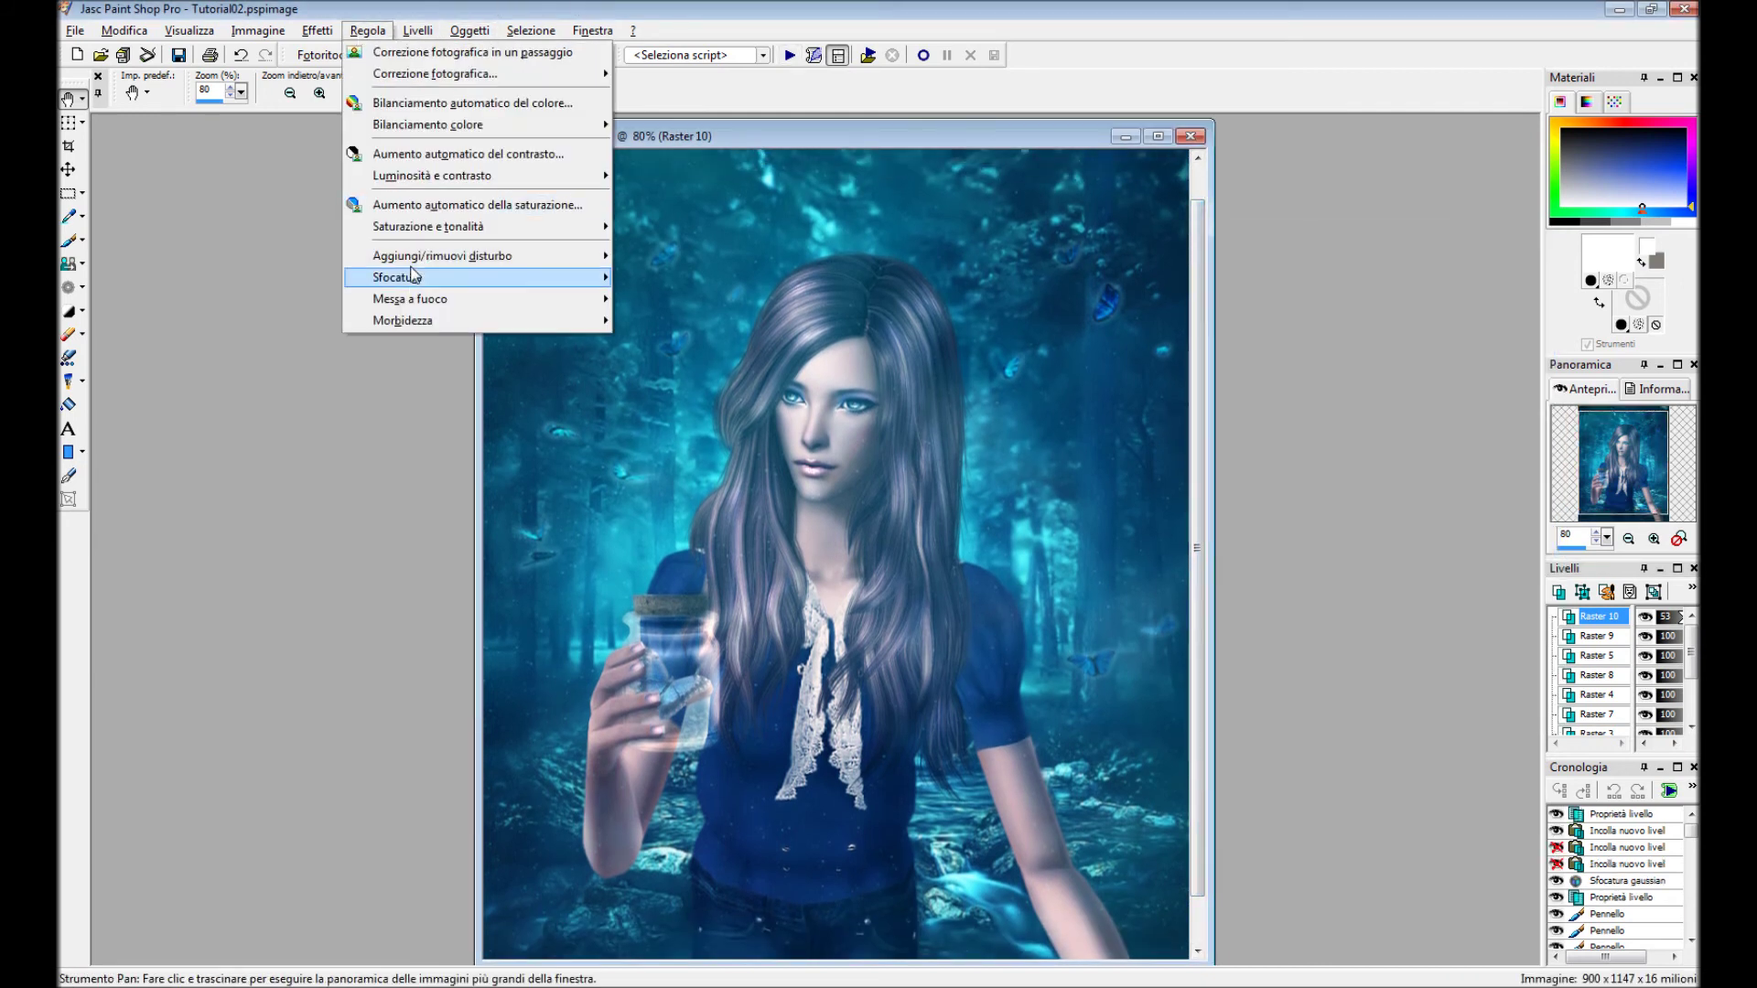
pyautogui.moveTo(398, 278)
pyautogui.click(732, 344)
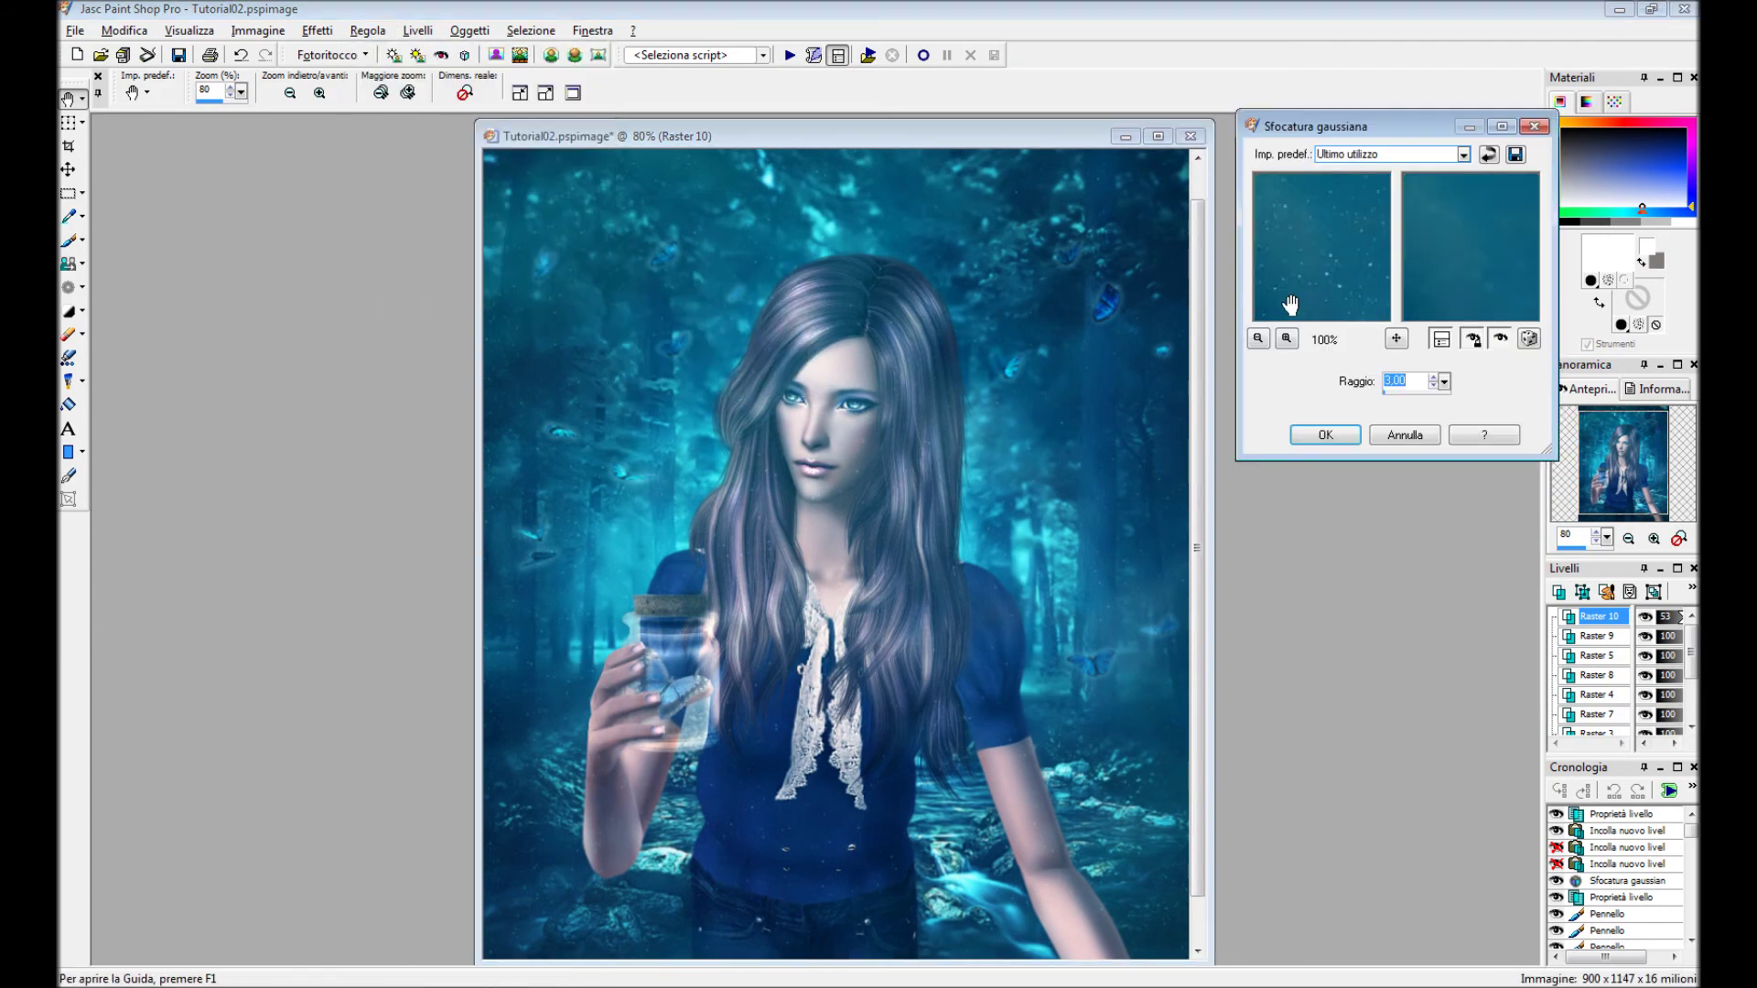
pyautogui.click(1327, 432)
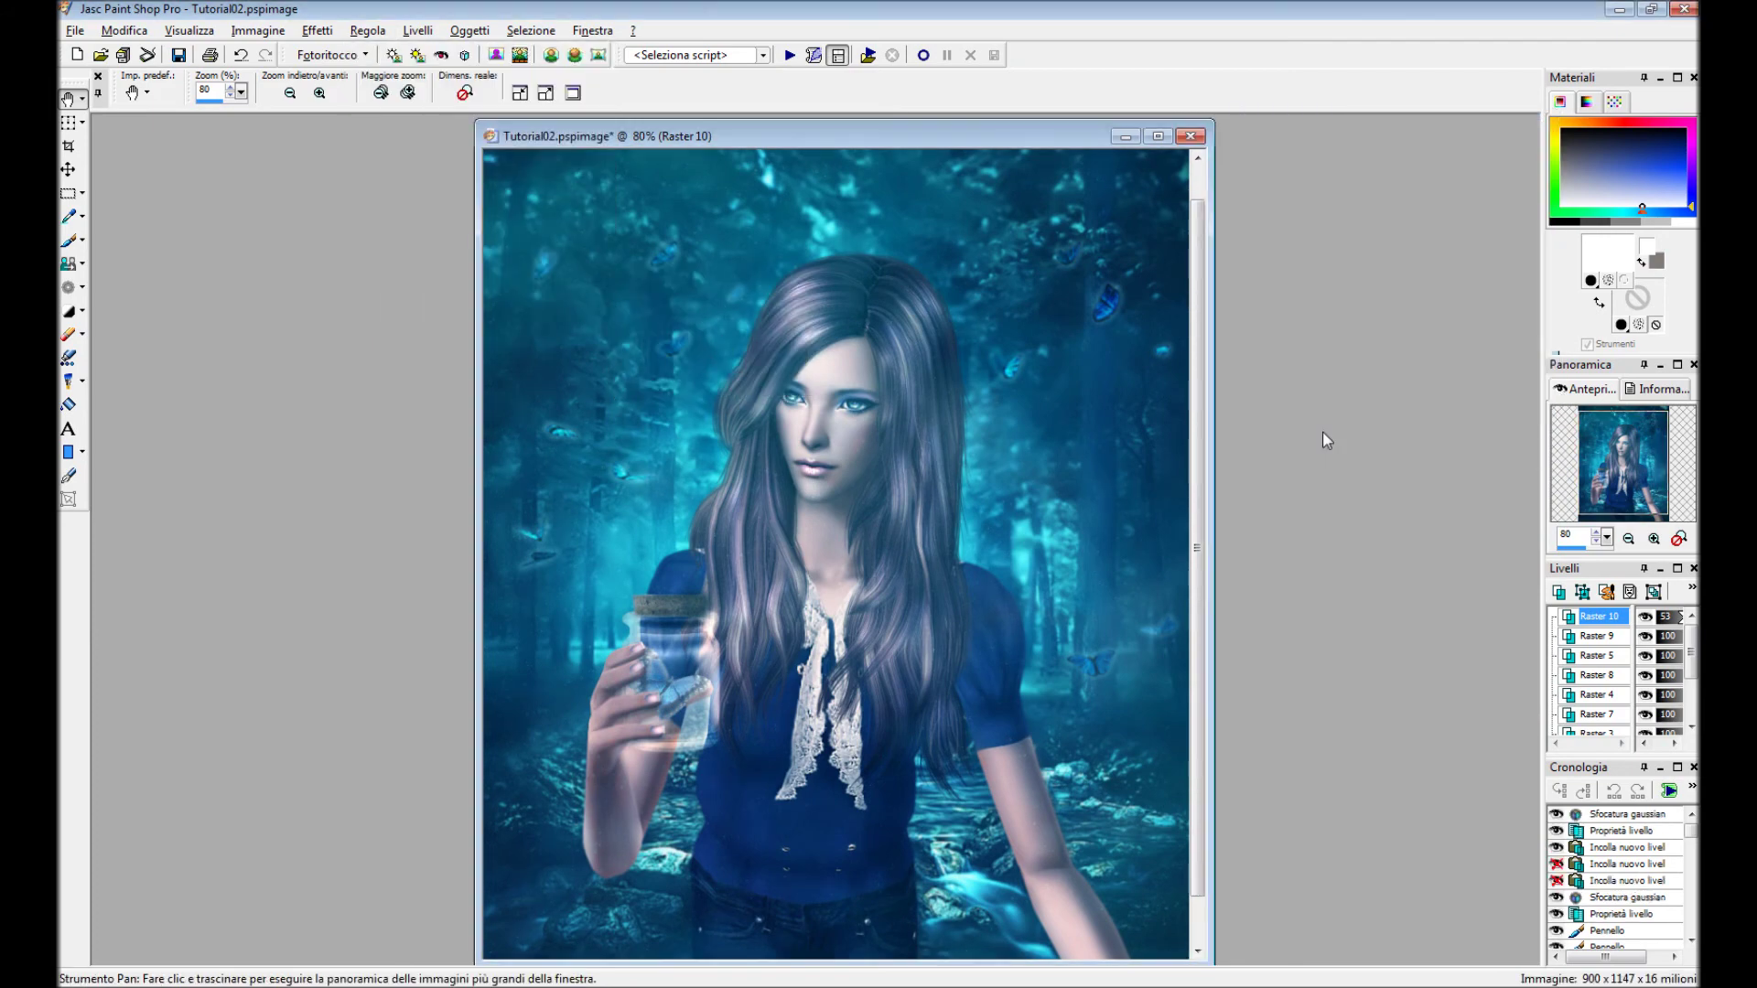
pyautogui.moveTo(1217, 551); pyautogui.dragTo(1217, 569)
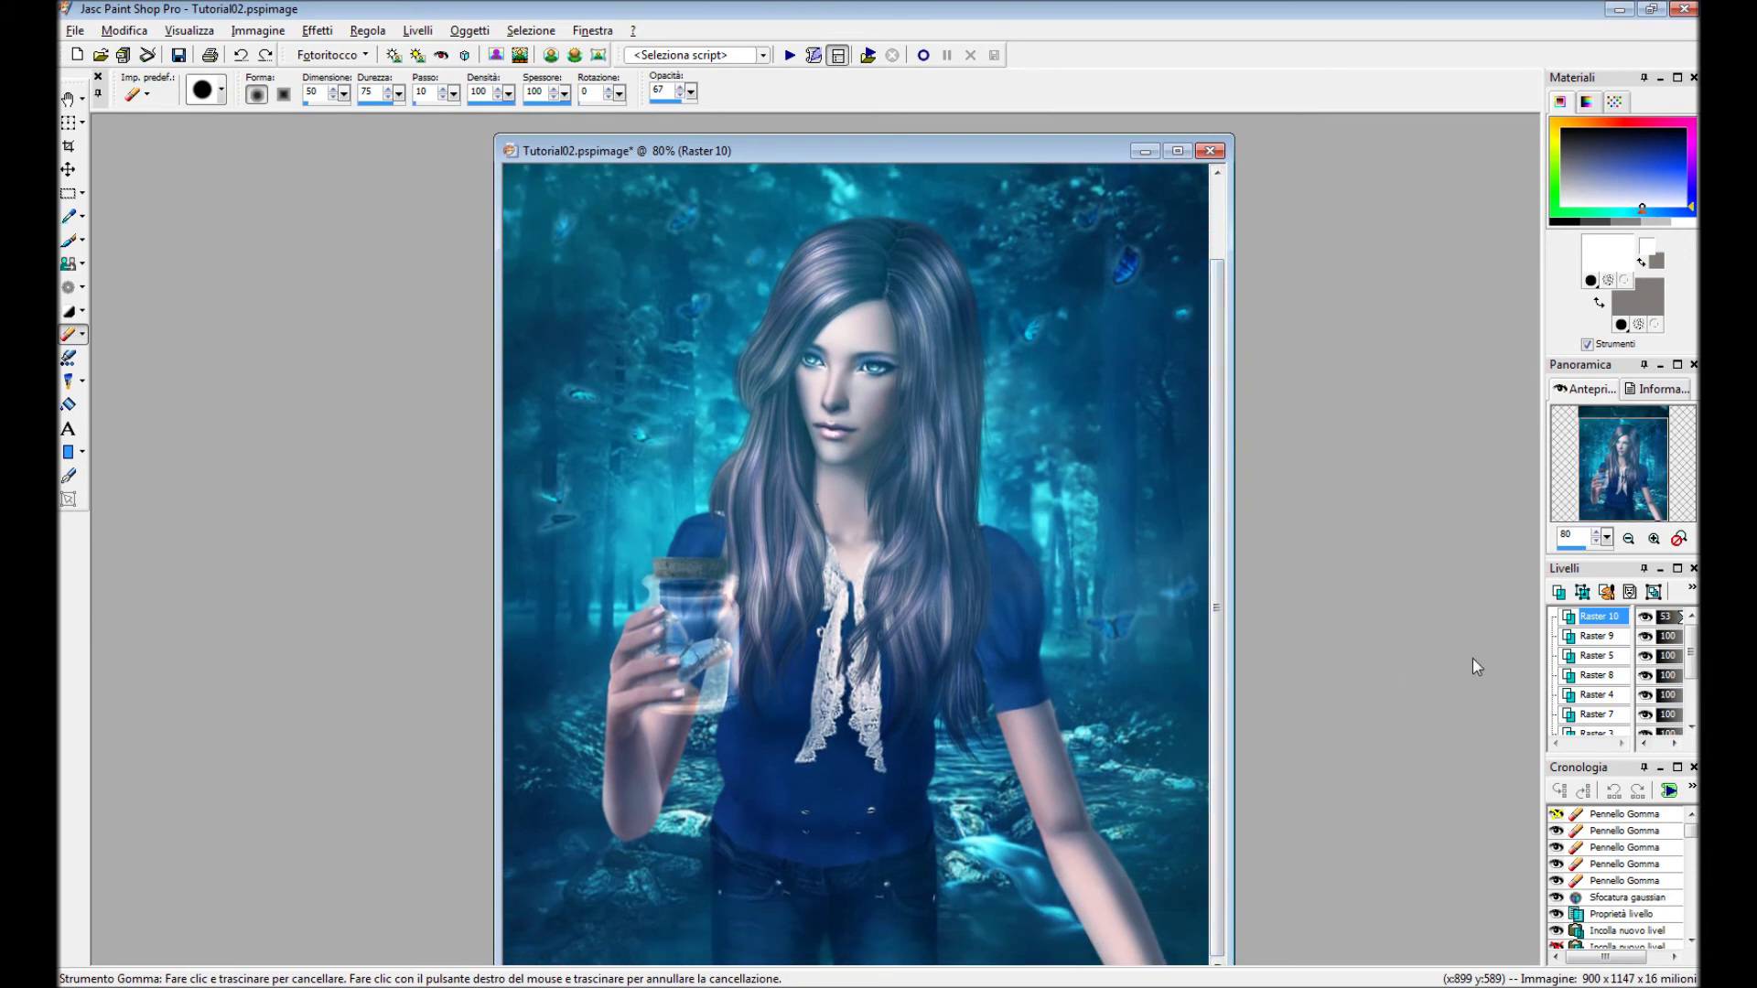
pyautogui.rightClick(1601, 617)
pyautogui.click(1371, 557)
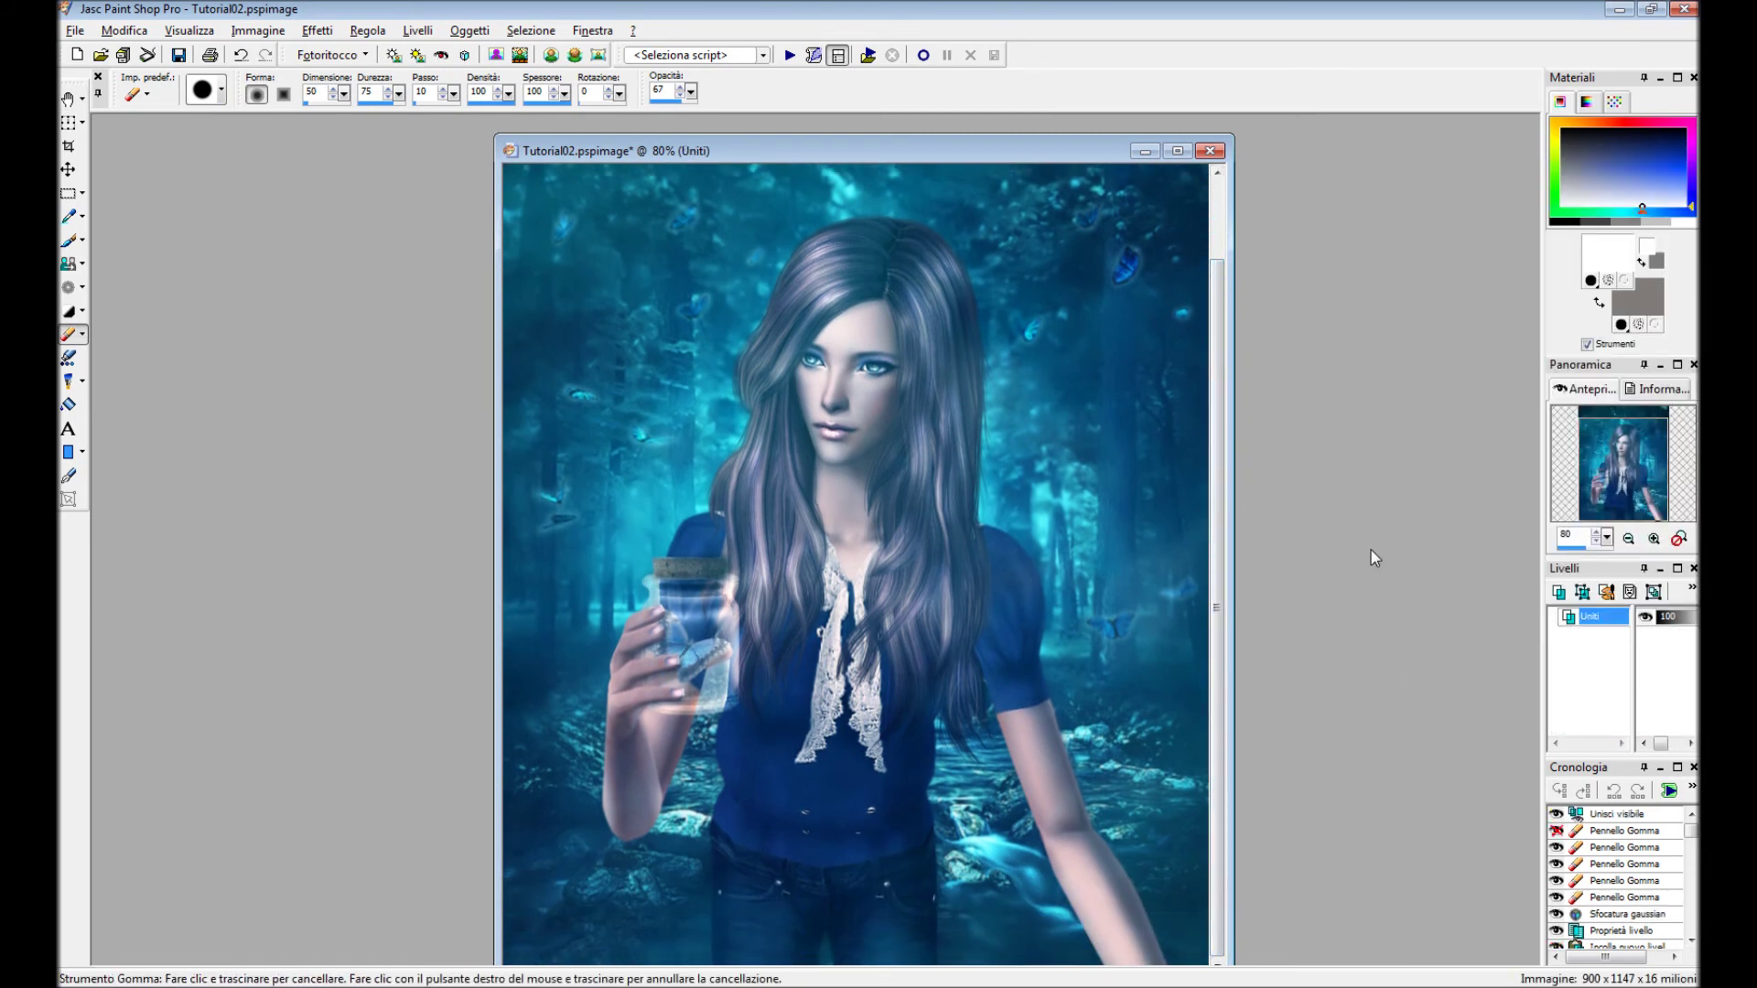
# Sharpen three background butterflies with the Metti a fuoco brush.
pyautogui.click(81, 286)
pyautogui.click(138, 348)
pyautogui.click(220, 88)
pyautogui.click(363, 475)
pyautogui.click(561, 383)
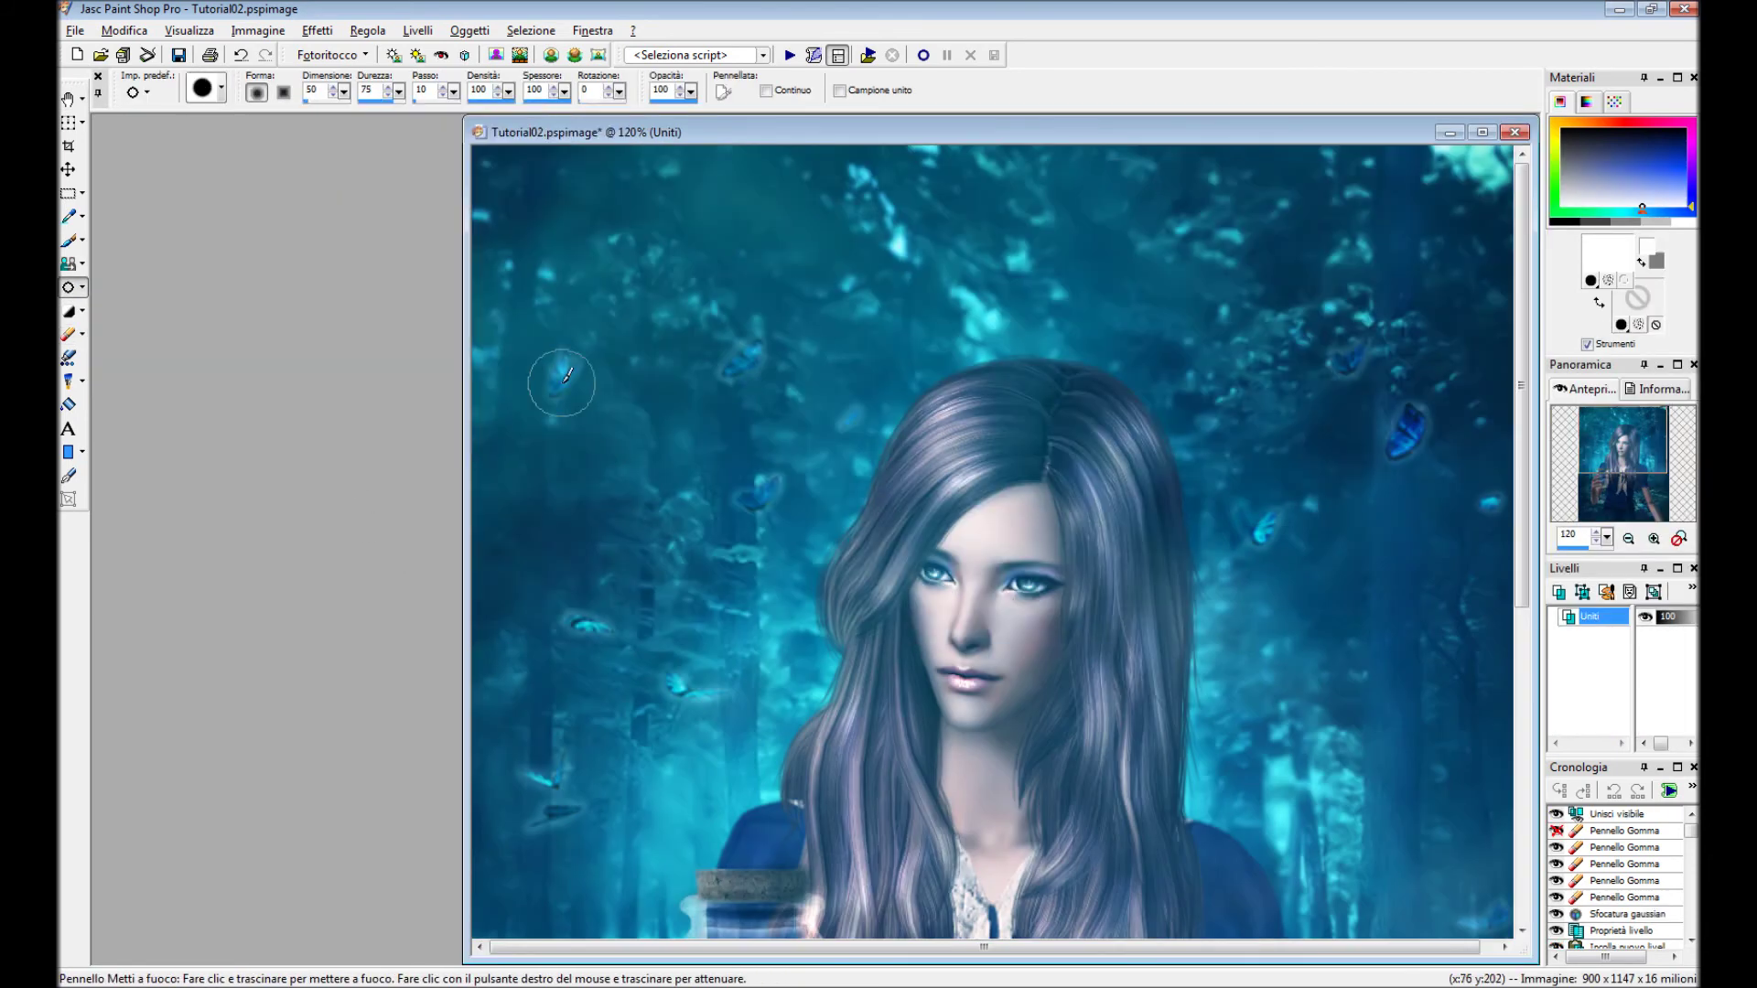
pyautogui.click(747, 368)
pyautogui.click(595, 622)
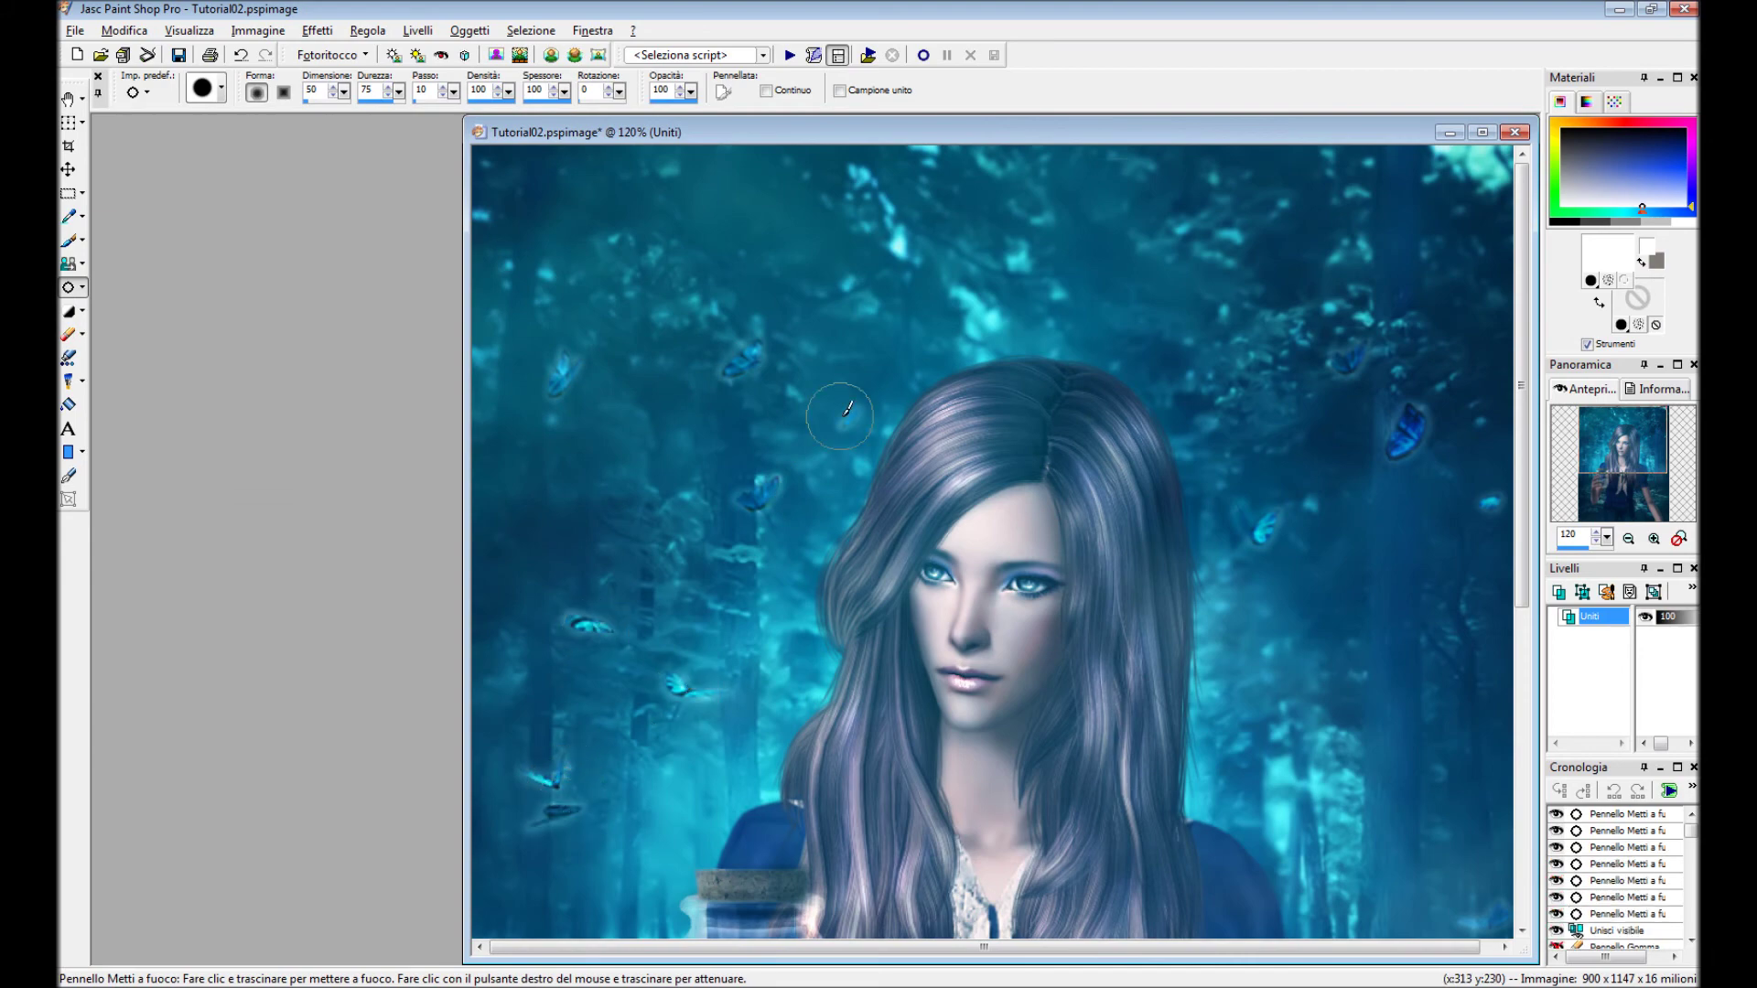
pyautogui.scroll(-2, 1275, 595)
pyautogui.scroll(4, 1275, 595)
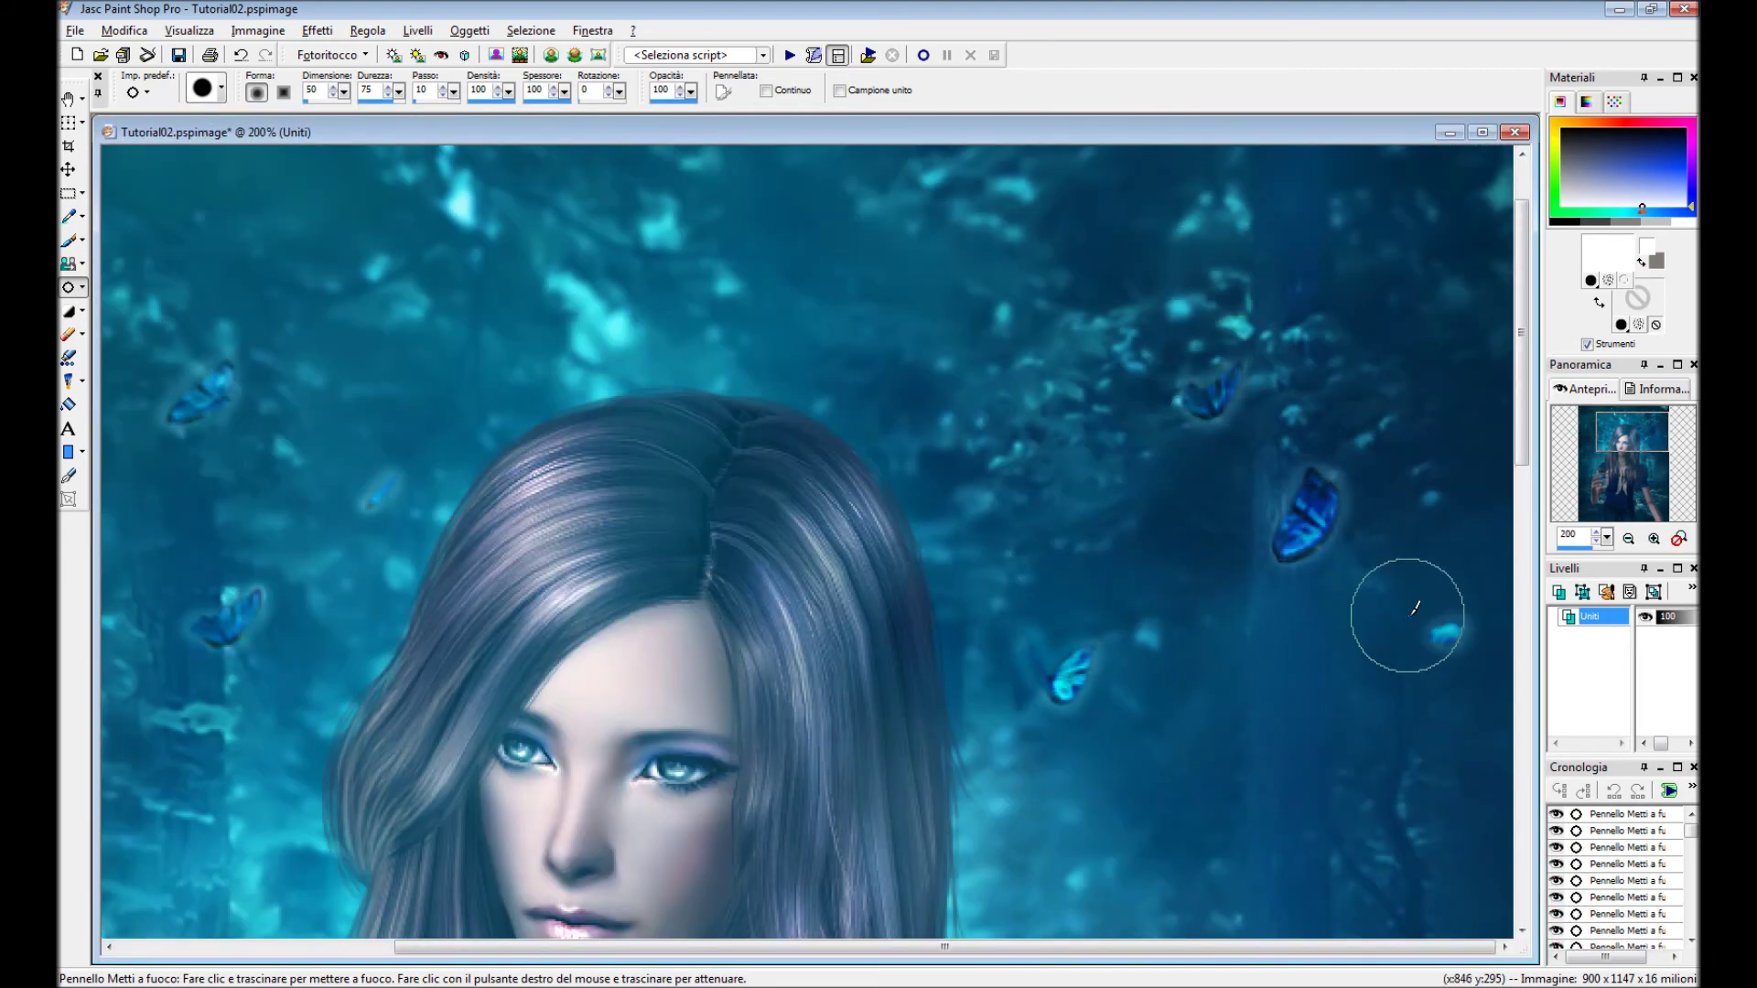
pyautogui.scroll(-2, 1067, 844)
pyautogui.scroll(-1, 1128, 586)
pyautogui.scroll(-1, 666, 242)
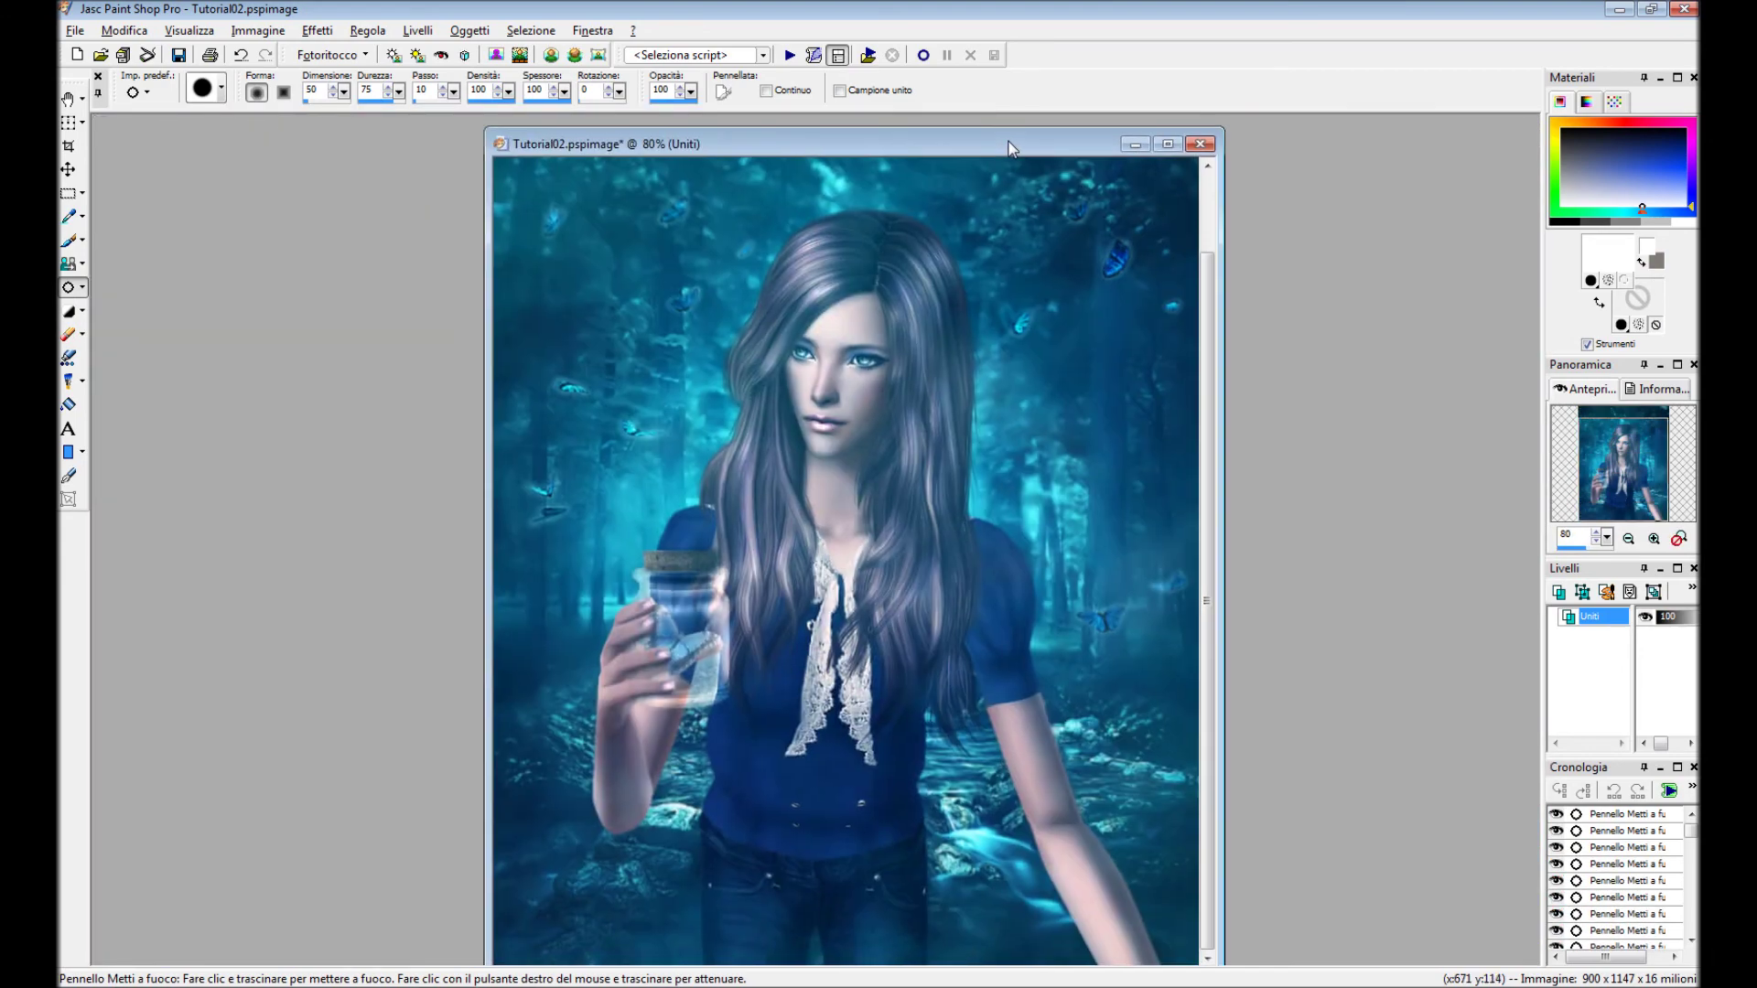
pyautogui.click(417, 30)
# On the new Raster 1 layer, paint teal over the butterfly in the jar with a size-10 brush.
pyautogui.press('Return')
pyautogui.press('b')
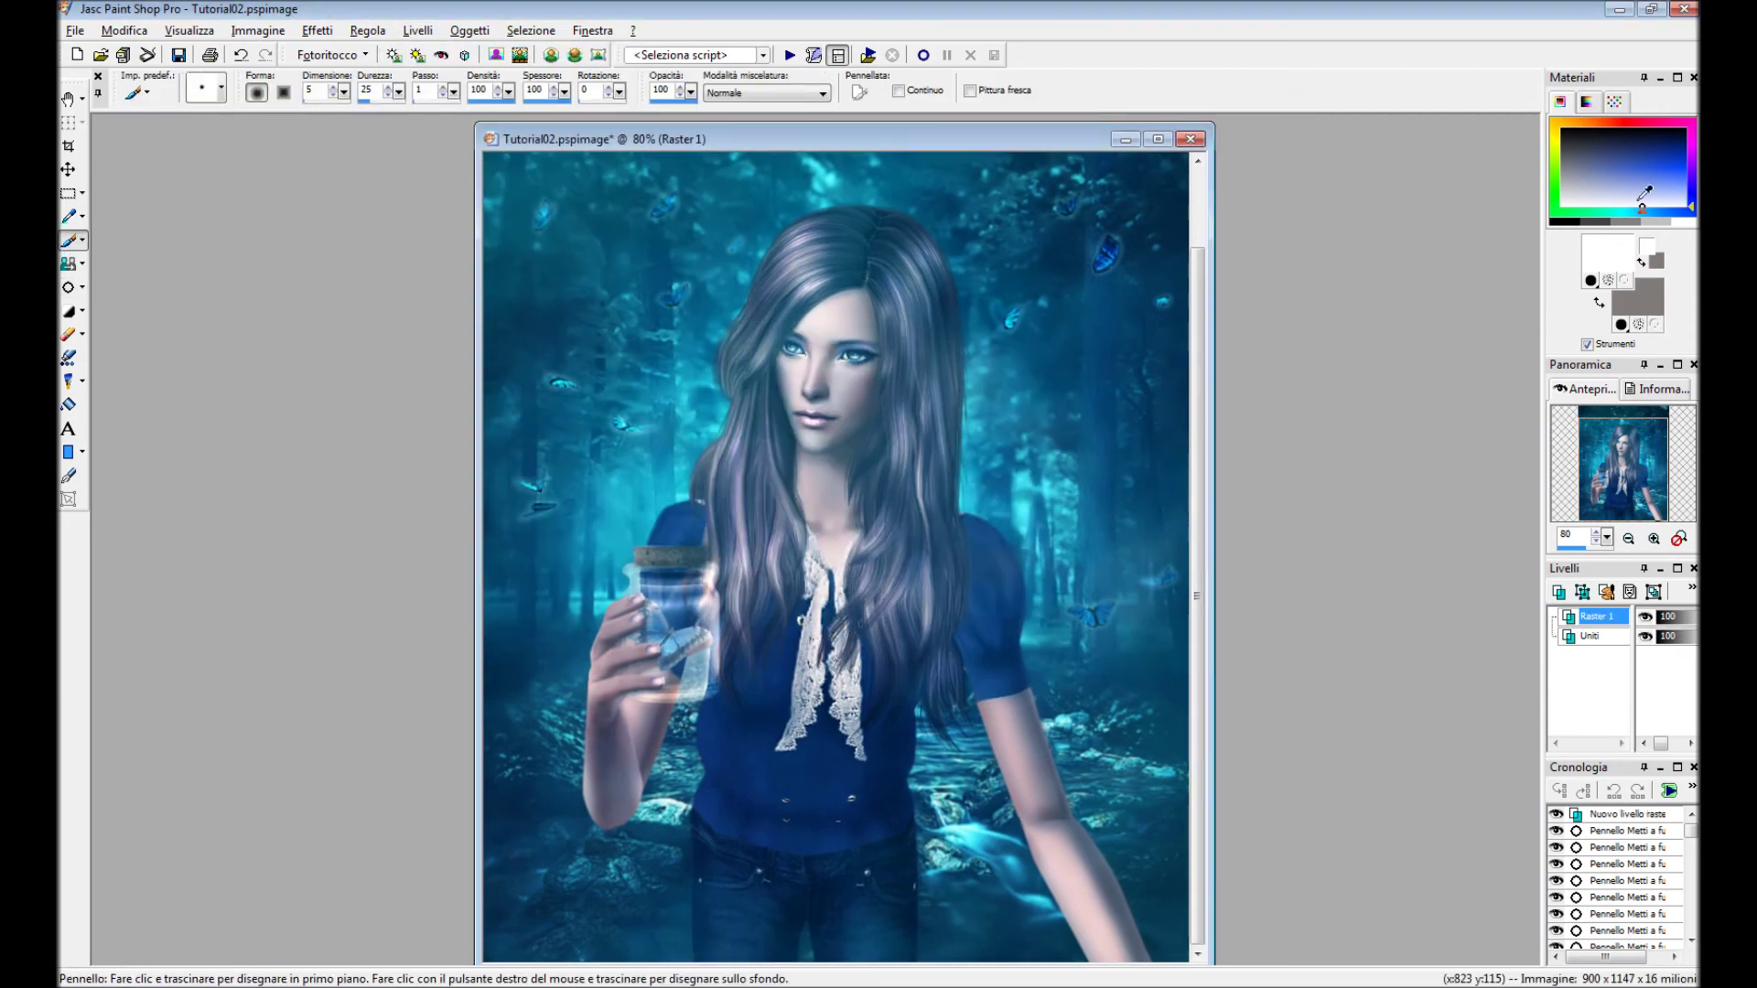
pyautogui.click(1608, 258)
pyautogui.click(1194, 709)
pyautogui.click(205, 88)
pyautogui.click(311, 183)
pyautogui.click(365, 482)
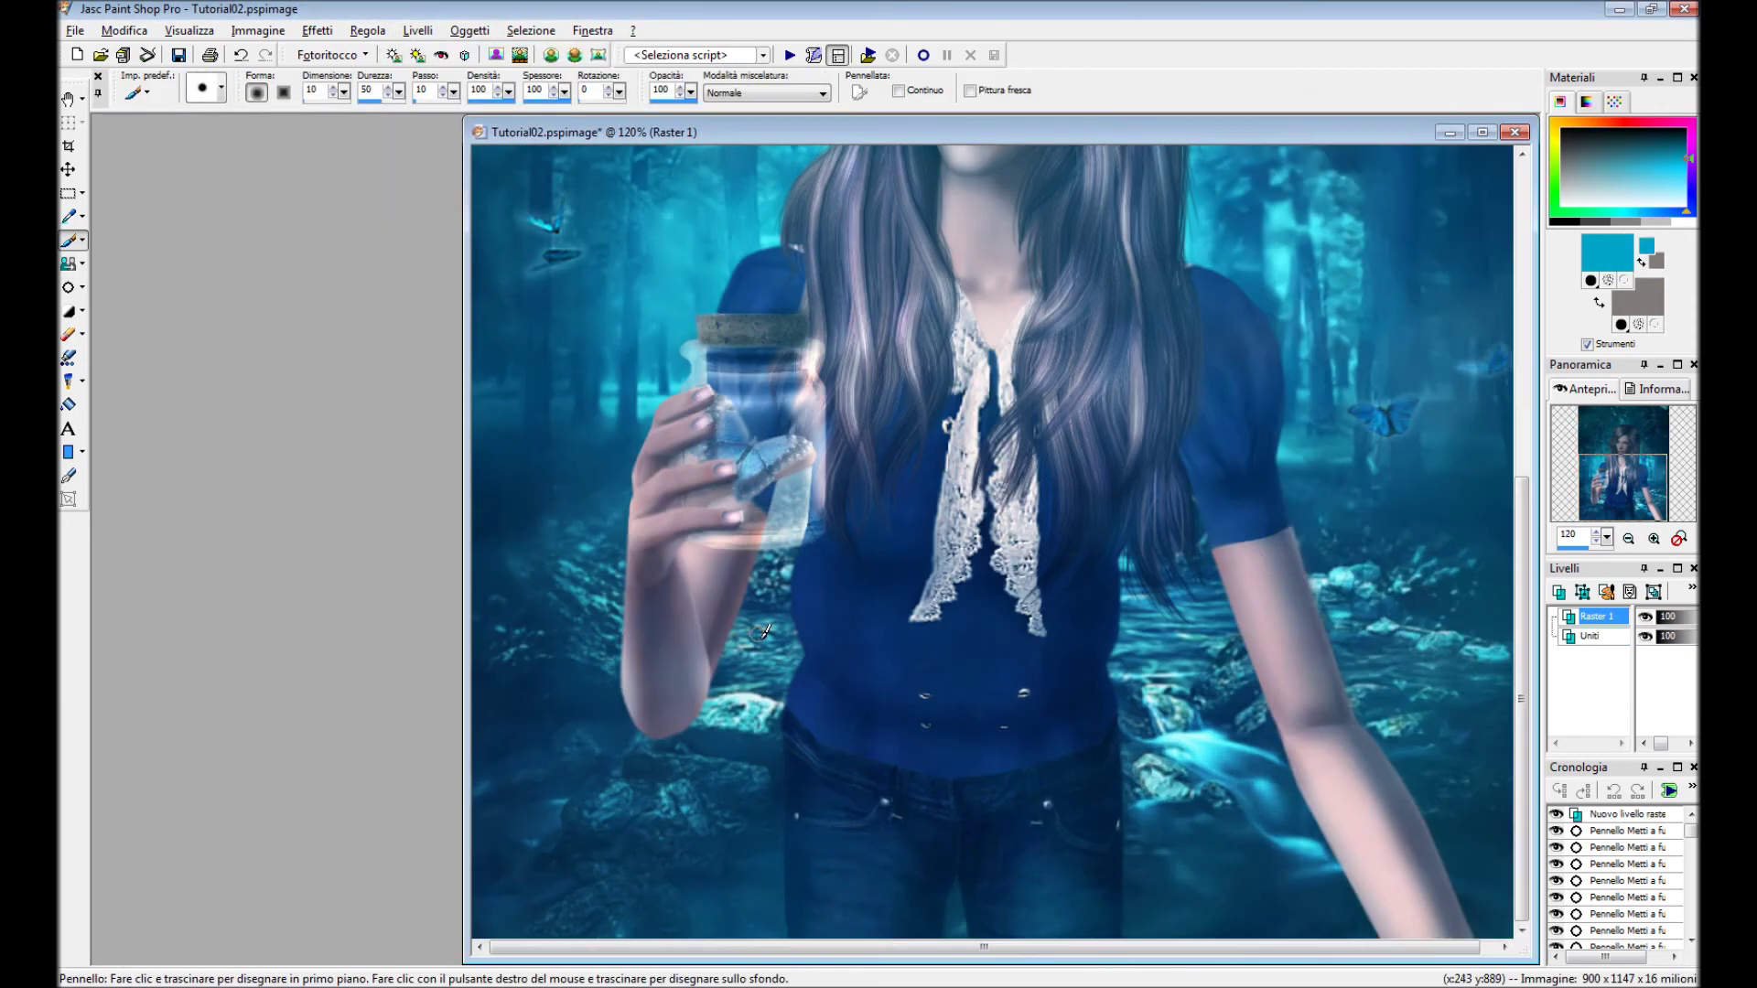
pyautogui.scroll(8, 682, 632)
pyautogui.moveTo(782, 486)
pyautogui.mouseDown()
pyautogui.moveTo(806, 403)
pyautogui.moveTo(787, 440)
pyautogui.moveTo(961, 531)
pyautogui.mouseUp()
pyautogui.scroll(-3, 915, 503)
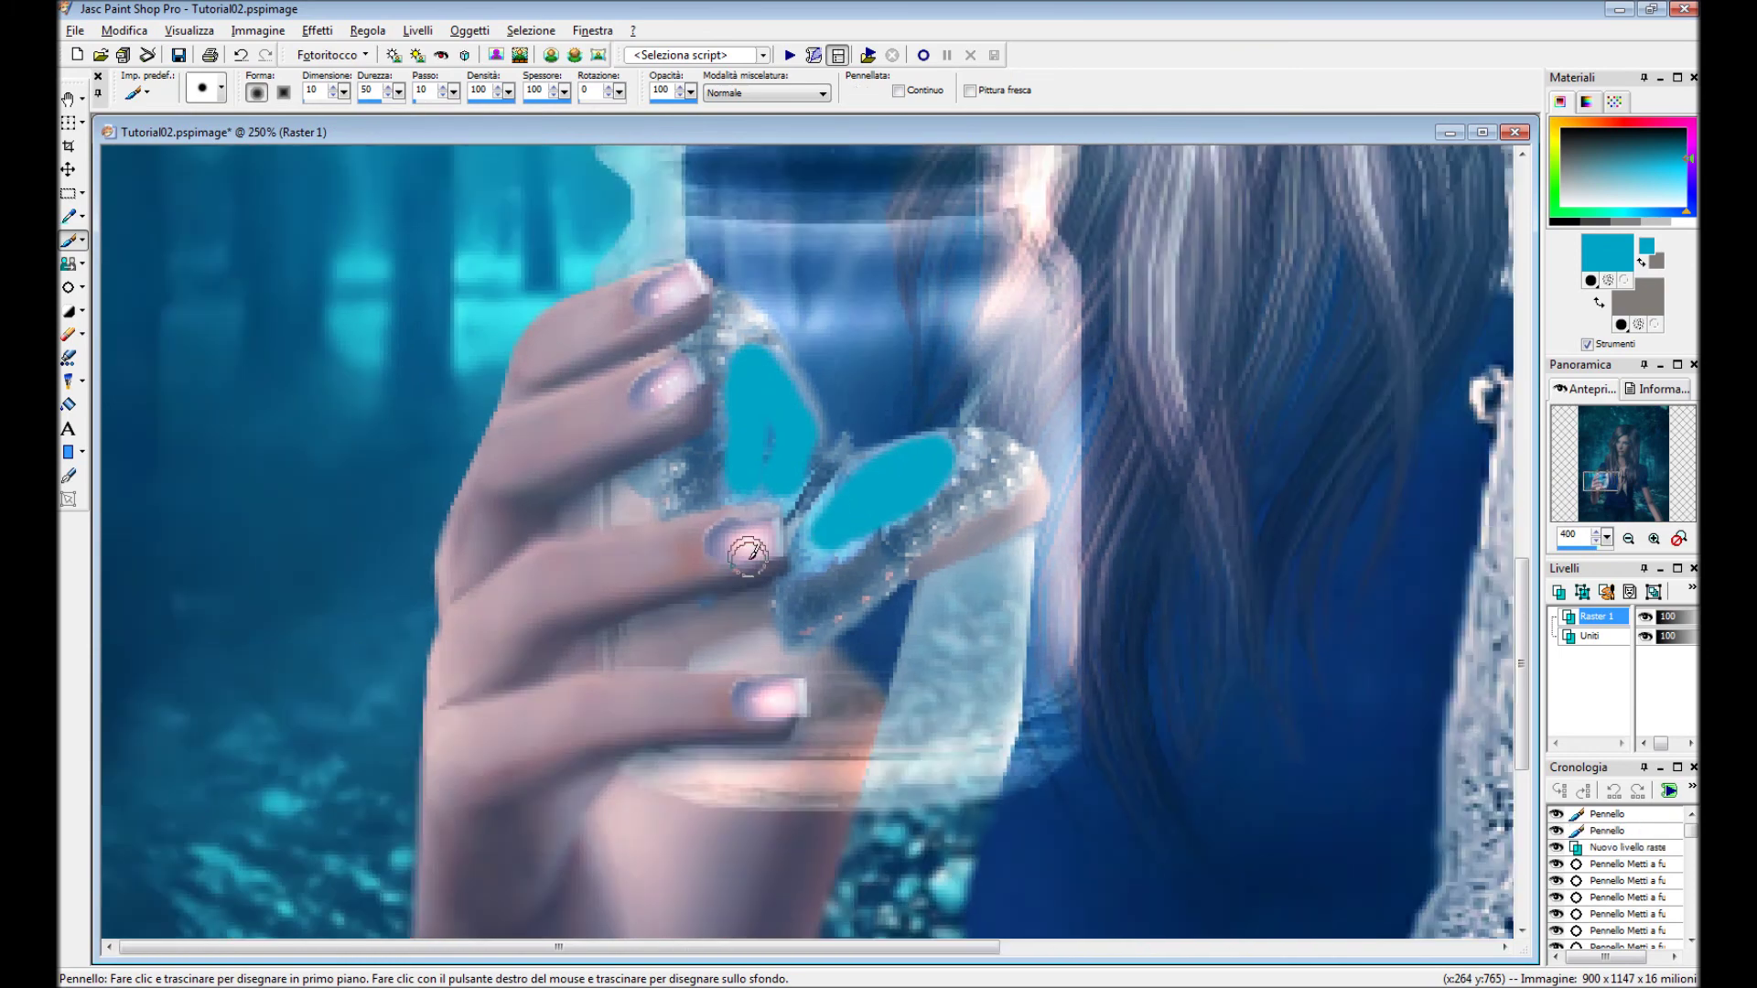
pyautogui.scroll(-4, 1189, 549)
# Set the teal layer to Indebolisci blending at about 63 opacity and Gaussian-blur it.
pyautogui.doubleClick(1598, 616)
pyautogui.click(1349, 562)
pyautogui.click(1345, 805)
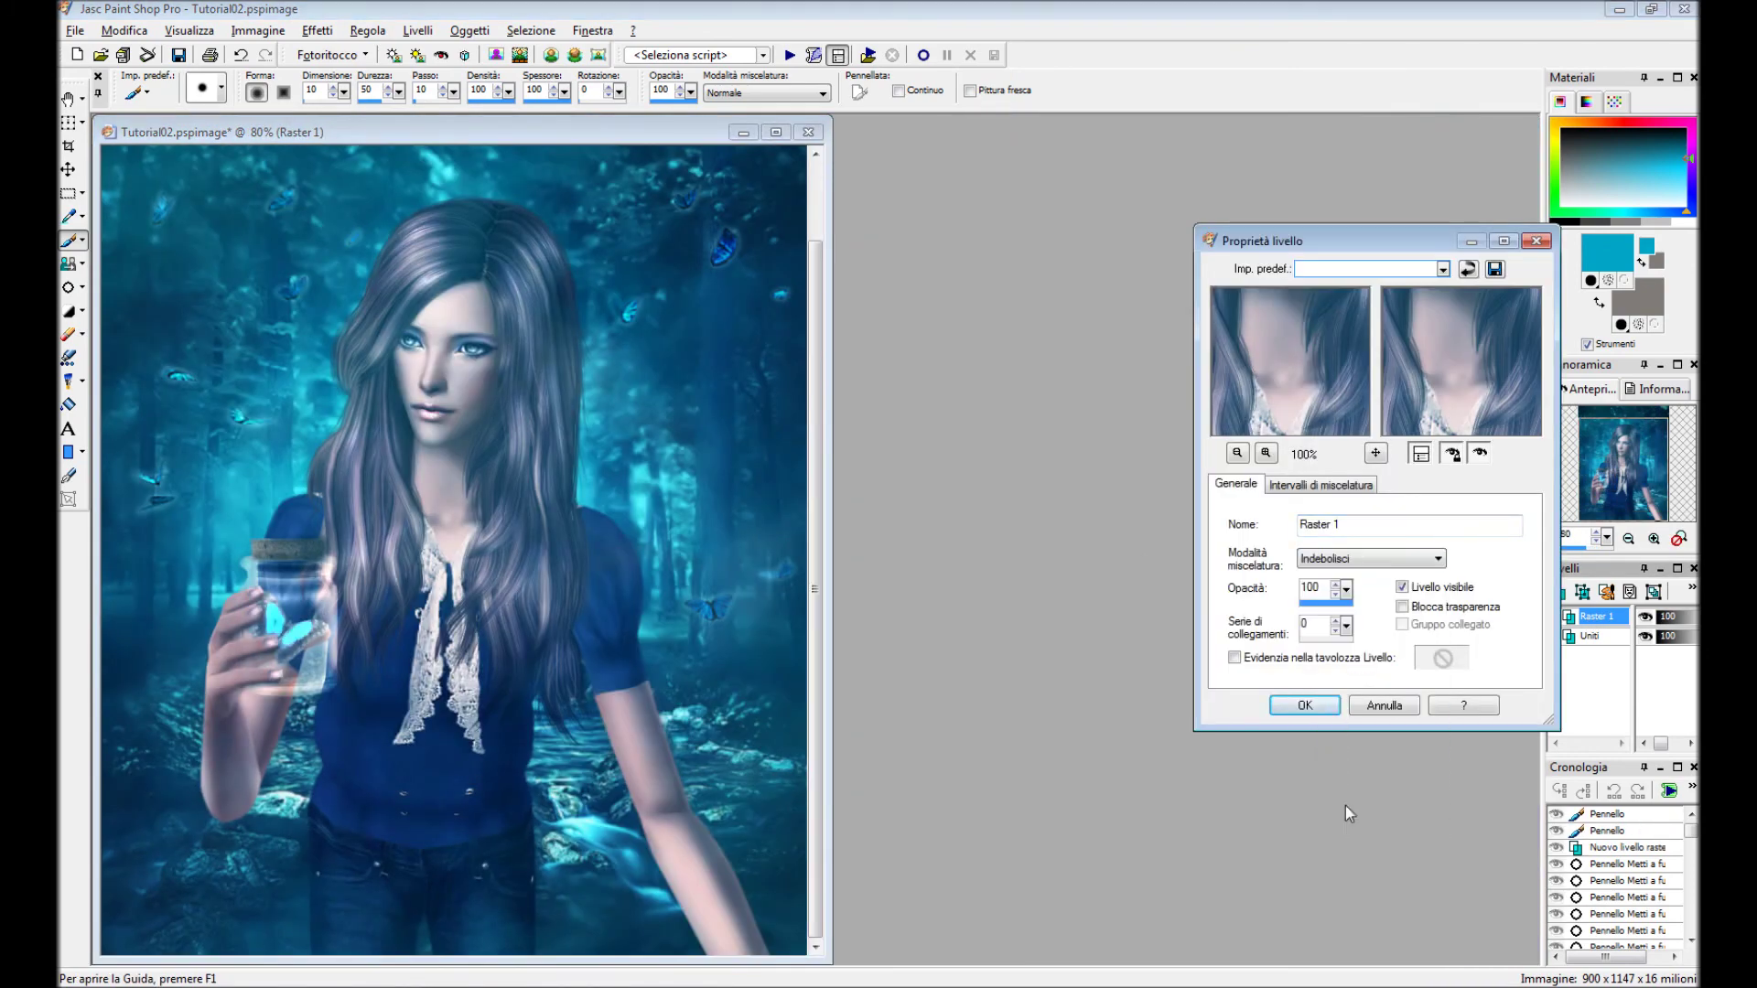
pyautogui.moveTo(1346, 588); pyautogui.dragTo(1321, 577)
pyautogui.click(1305, 704)
pyautogui.click(367, 31)
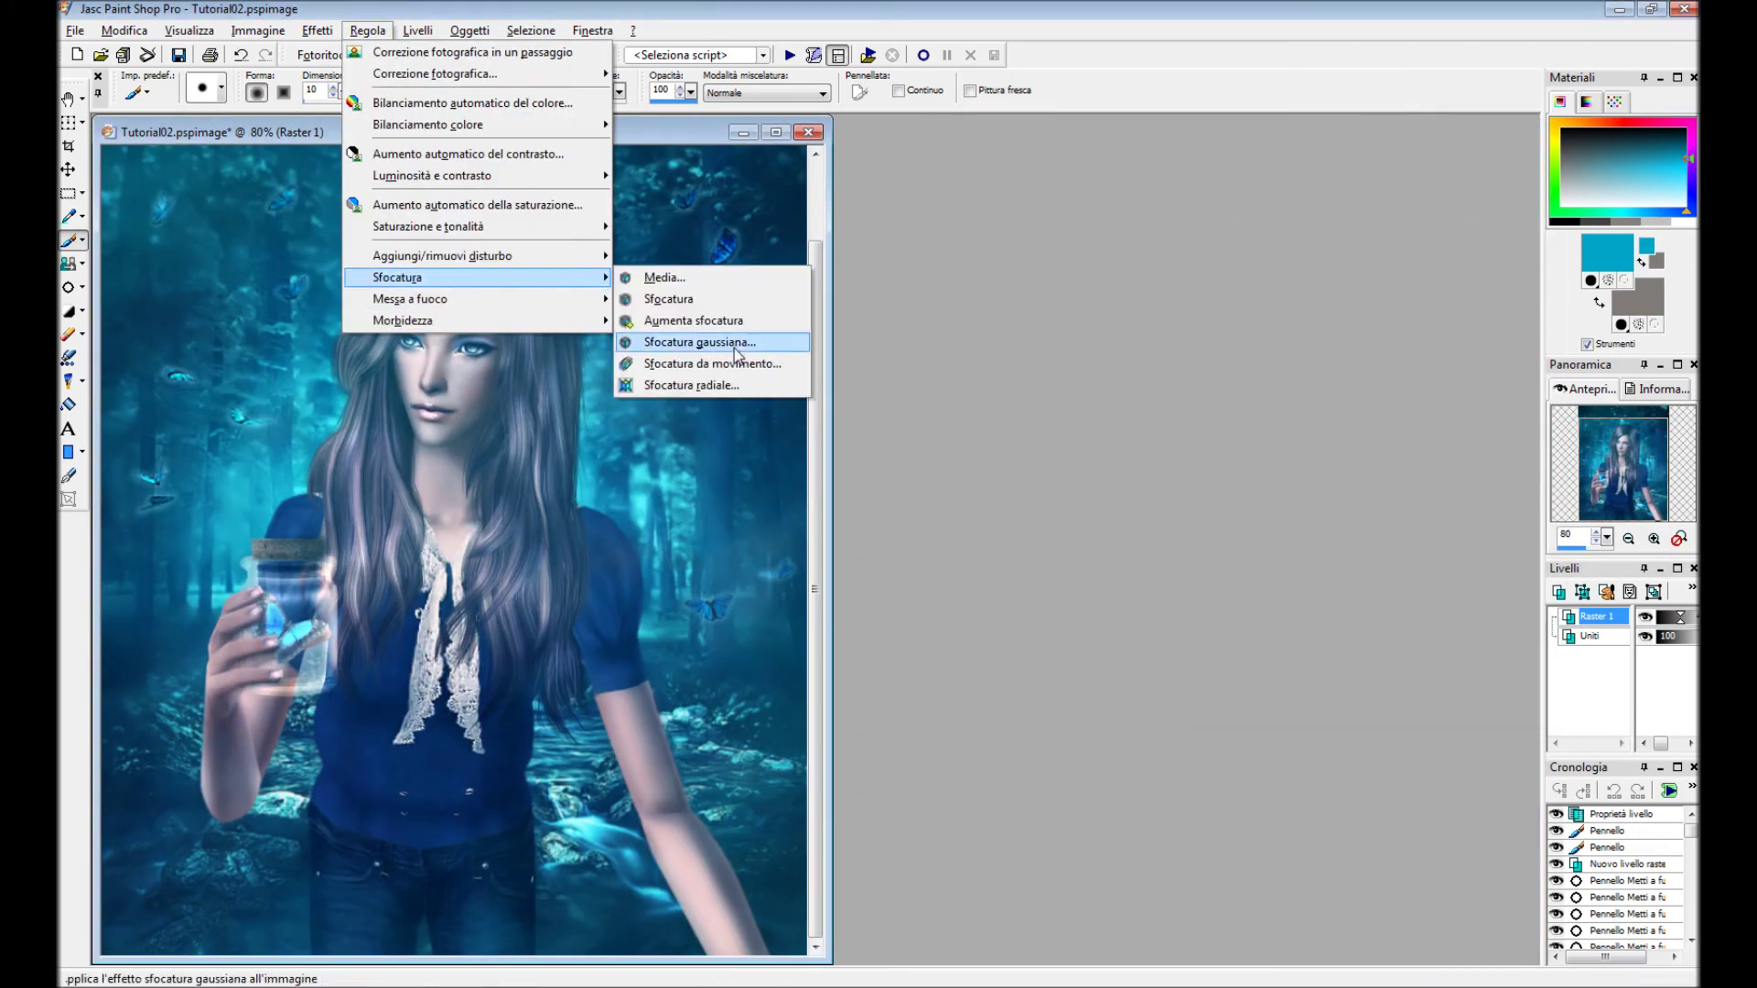
pyautogui.click(723, 340)
pyautogui.click(1327, 436)
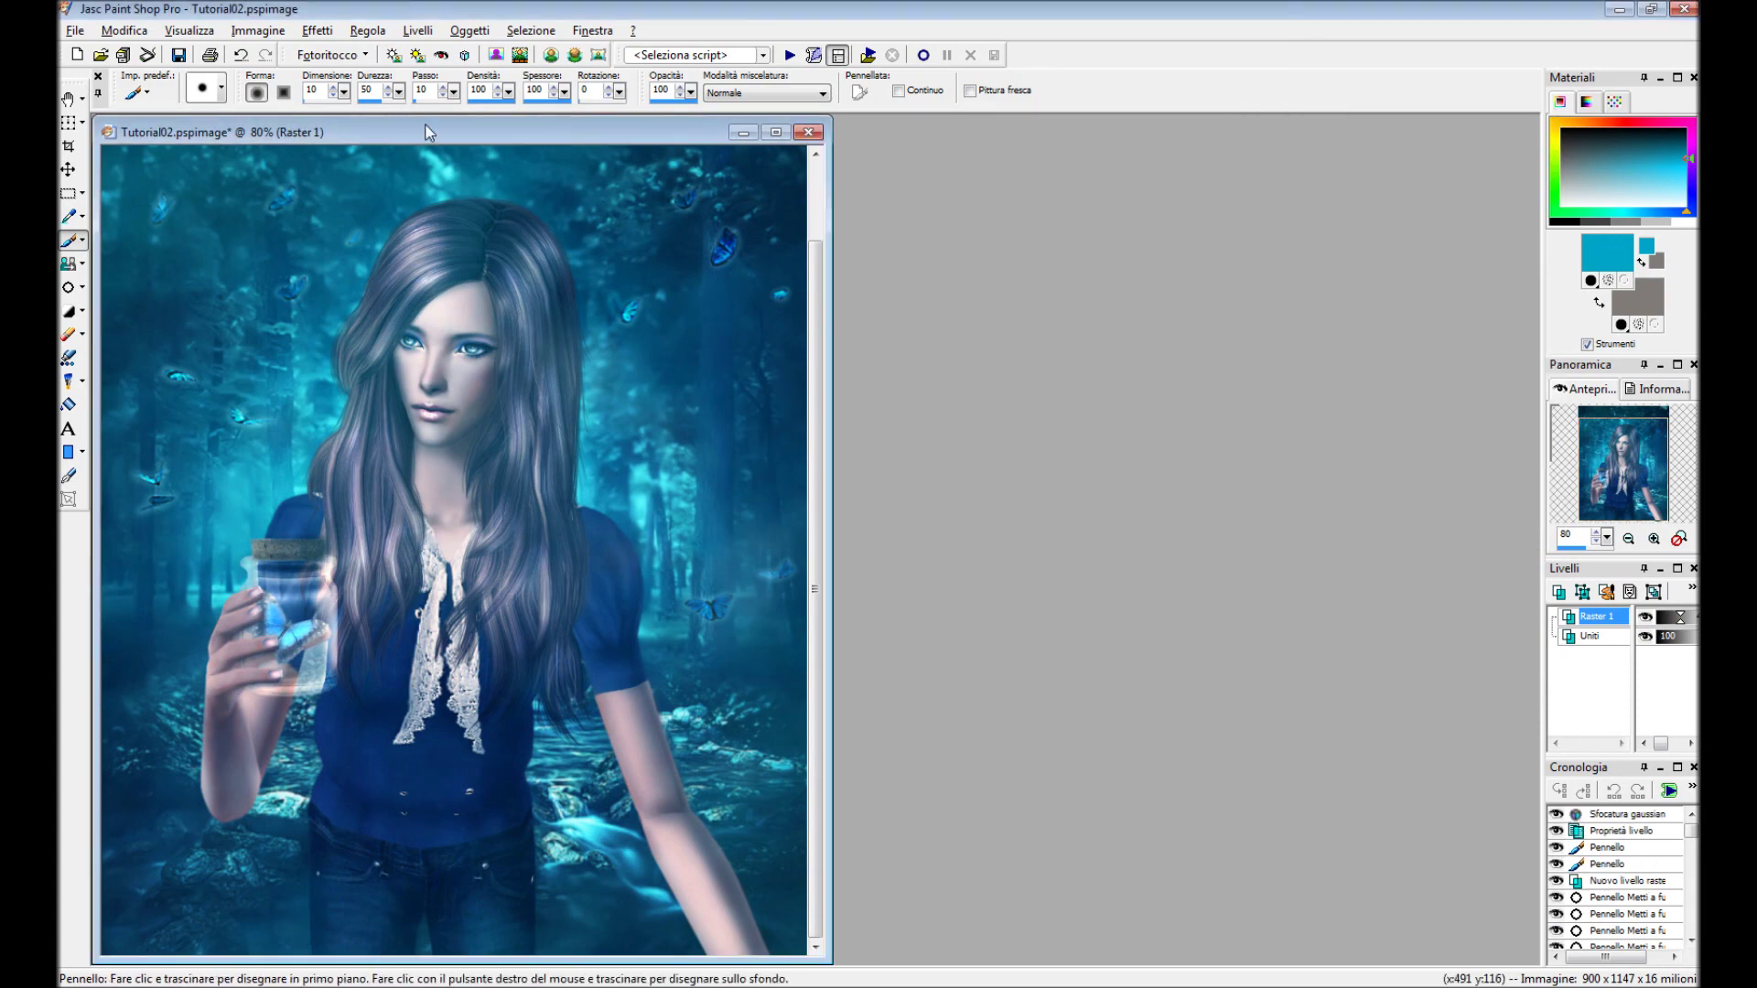
# On a new Raster 2 layer, paint a light cyan stroke along the jar's side with a round tip.
pyautogui.moveTo(423, 125); pyautogui.dragTo(725, 130)
pyautogui.click(417, 30)
pyautogui.click(540, 47)
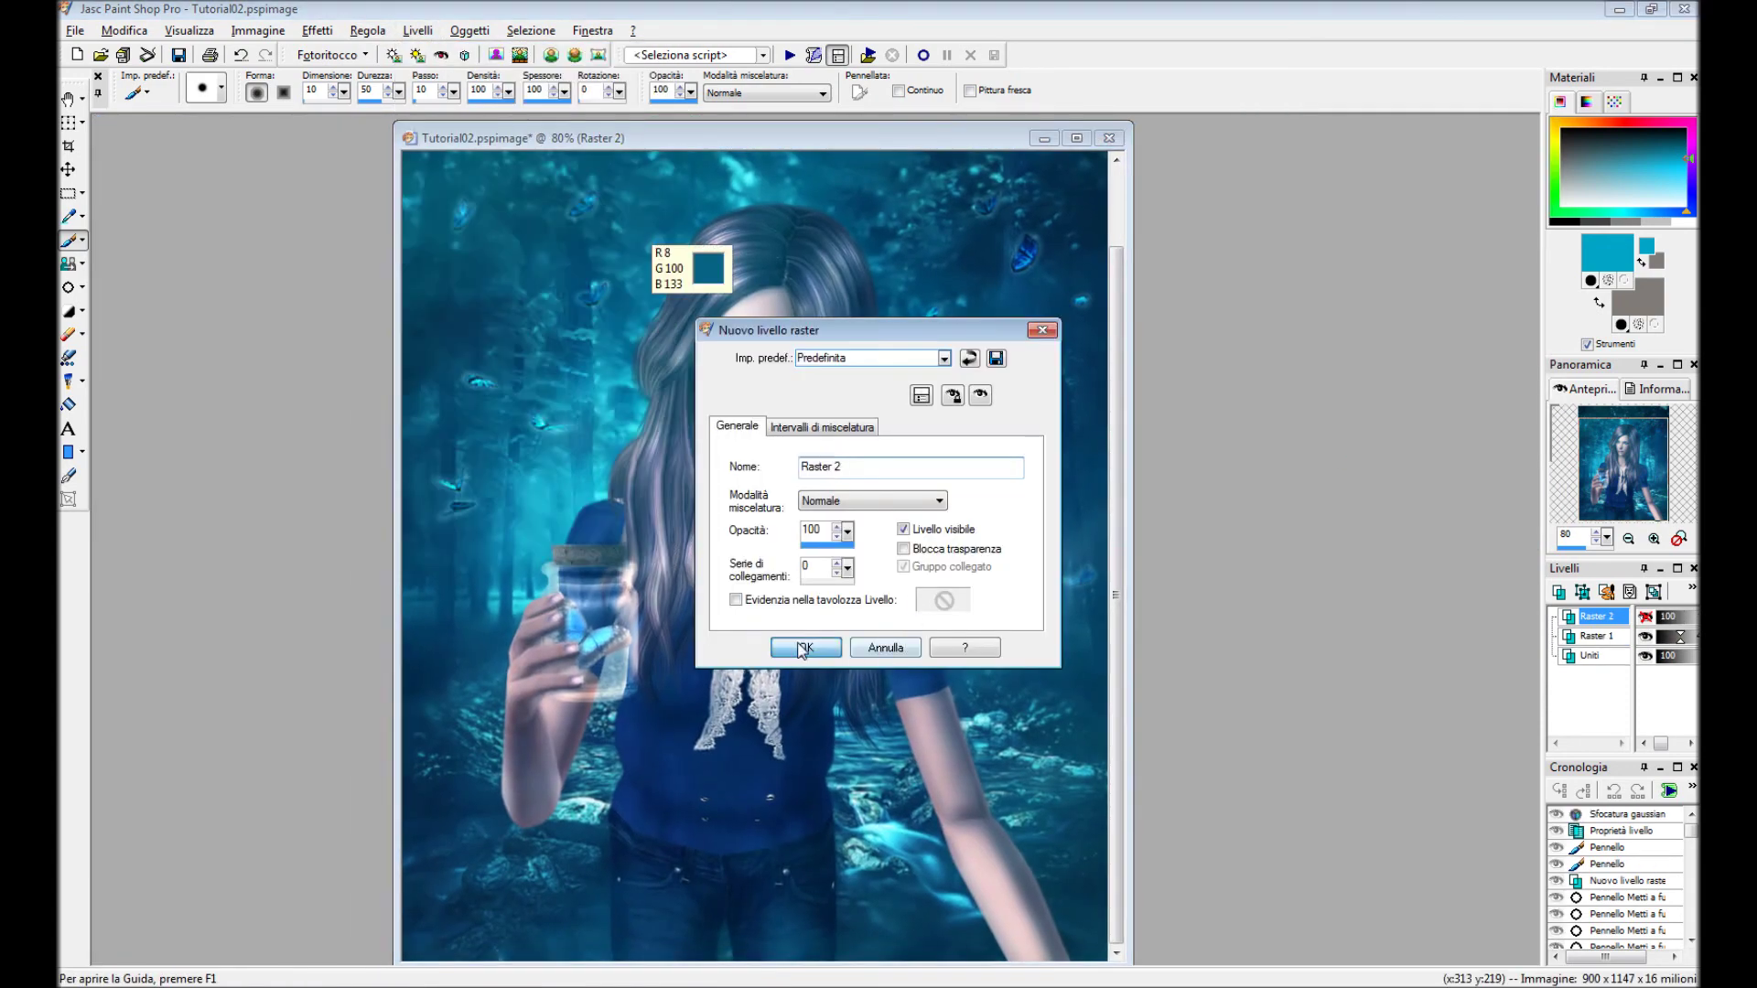
pyautogui.click(805, 652)
pyautogui.click(220, 88)
pyautogui.click(363, 475)
pyautogui.click(1673, 195)
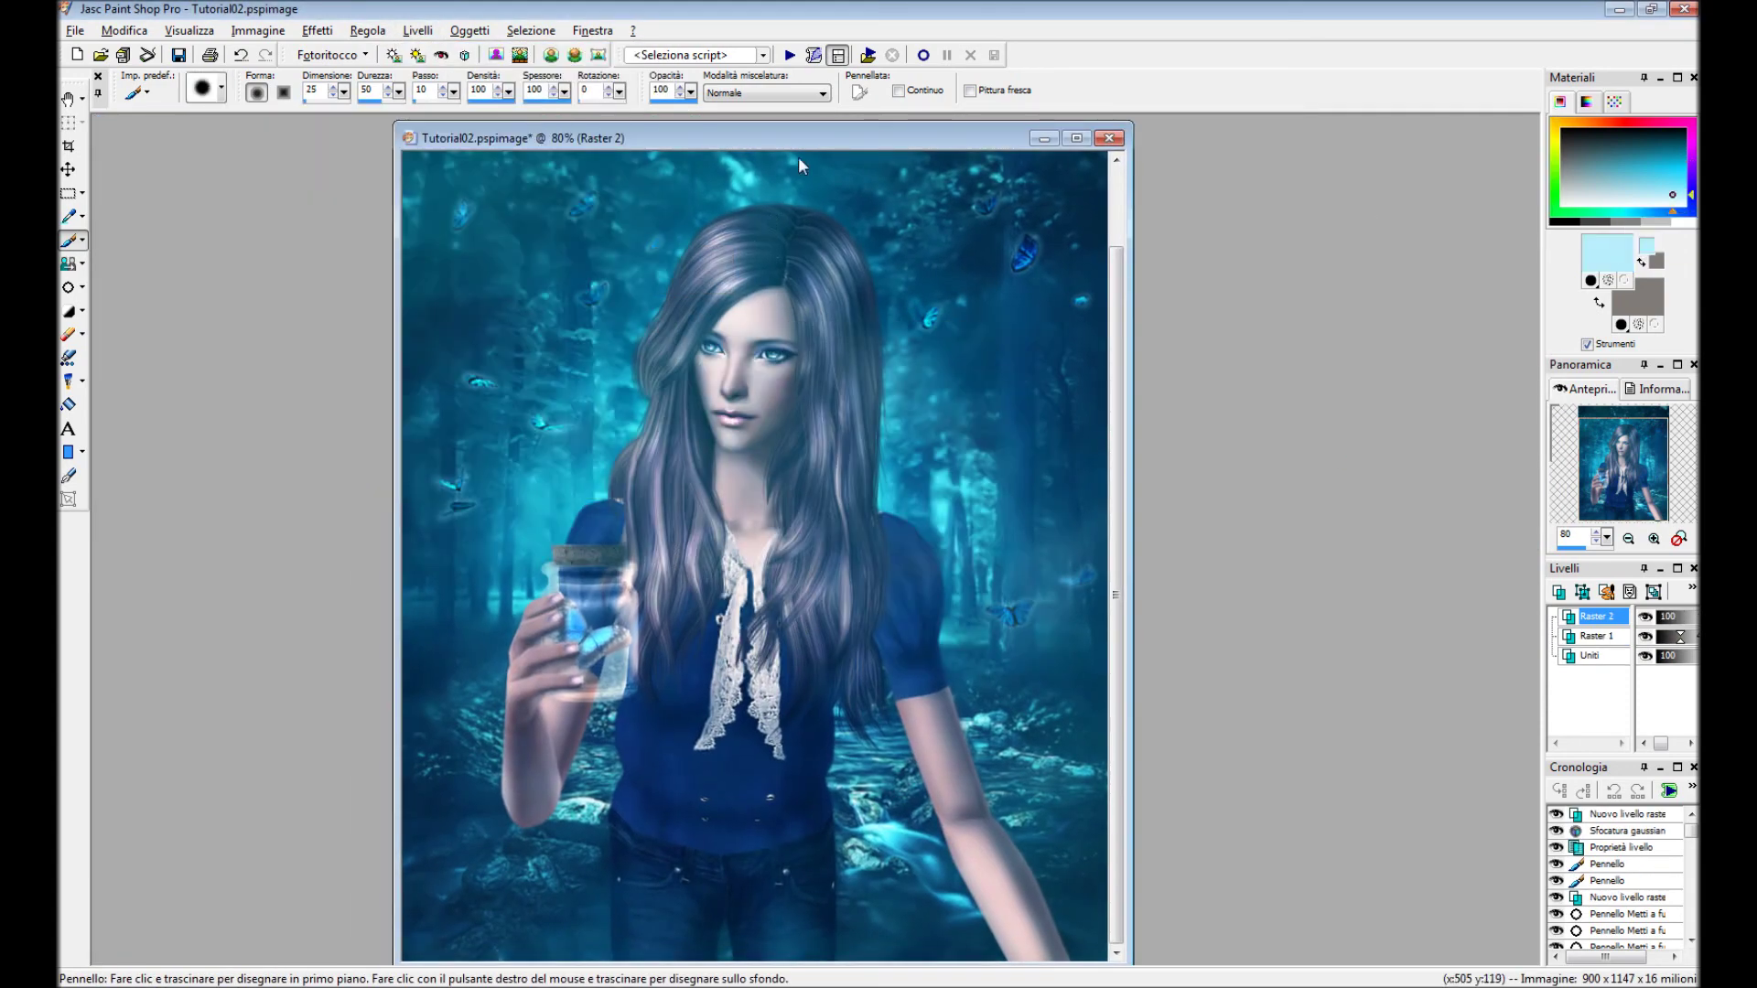
pyautogui.scroll(3, 697, 621)
pyautogui.moveTo(478, 760)
pyautogui.mouseDown()
pyautogui.moveTo(576, 752)
pyautogui.moveTo(448, 549)
pyautogui.mouseUp()
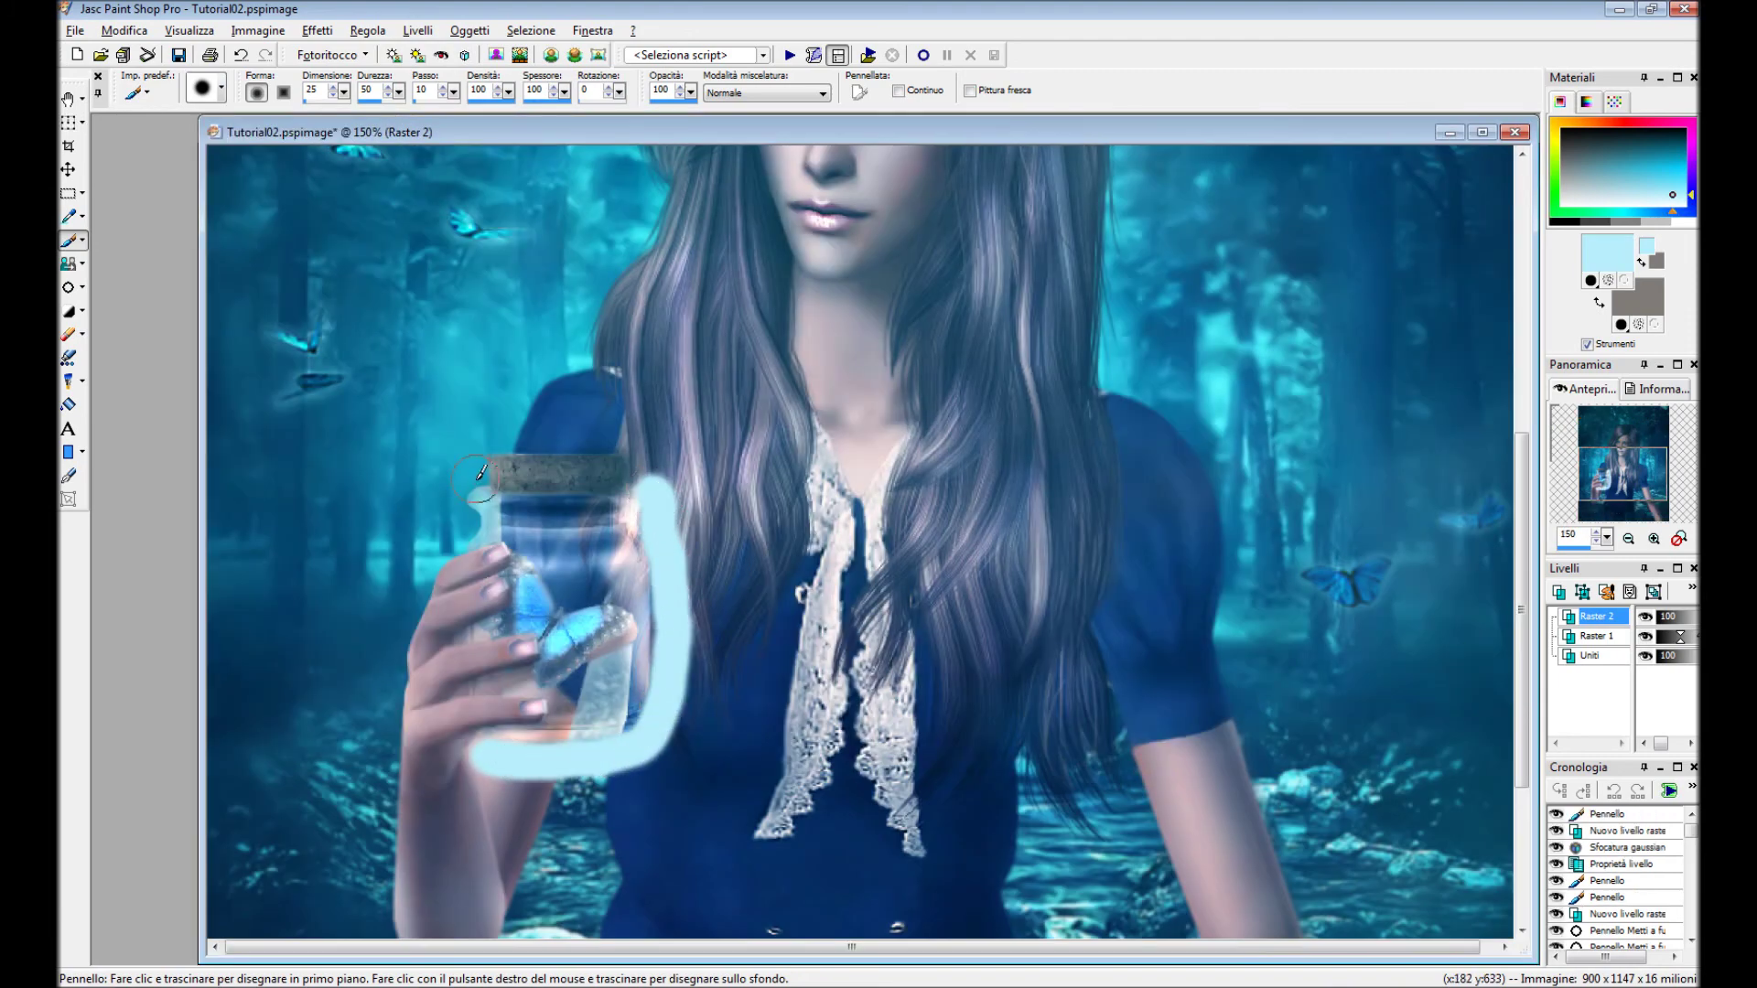
pyautogui.scroll(-3, 565, 579)
# Change the stroke layer's blend mode and soften it with a Gaussian blur.
pyautogui.doubleClick(1597, 616)
pyautogui.click(1373, 561)
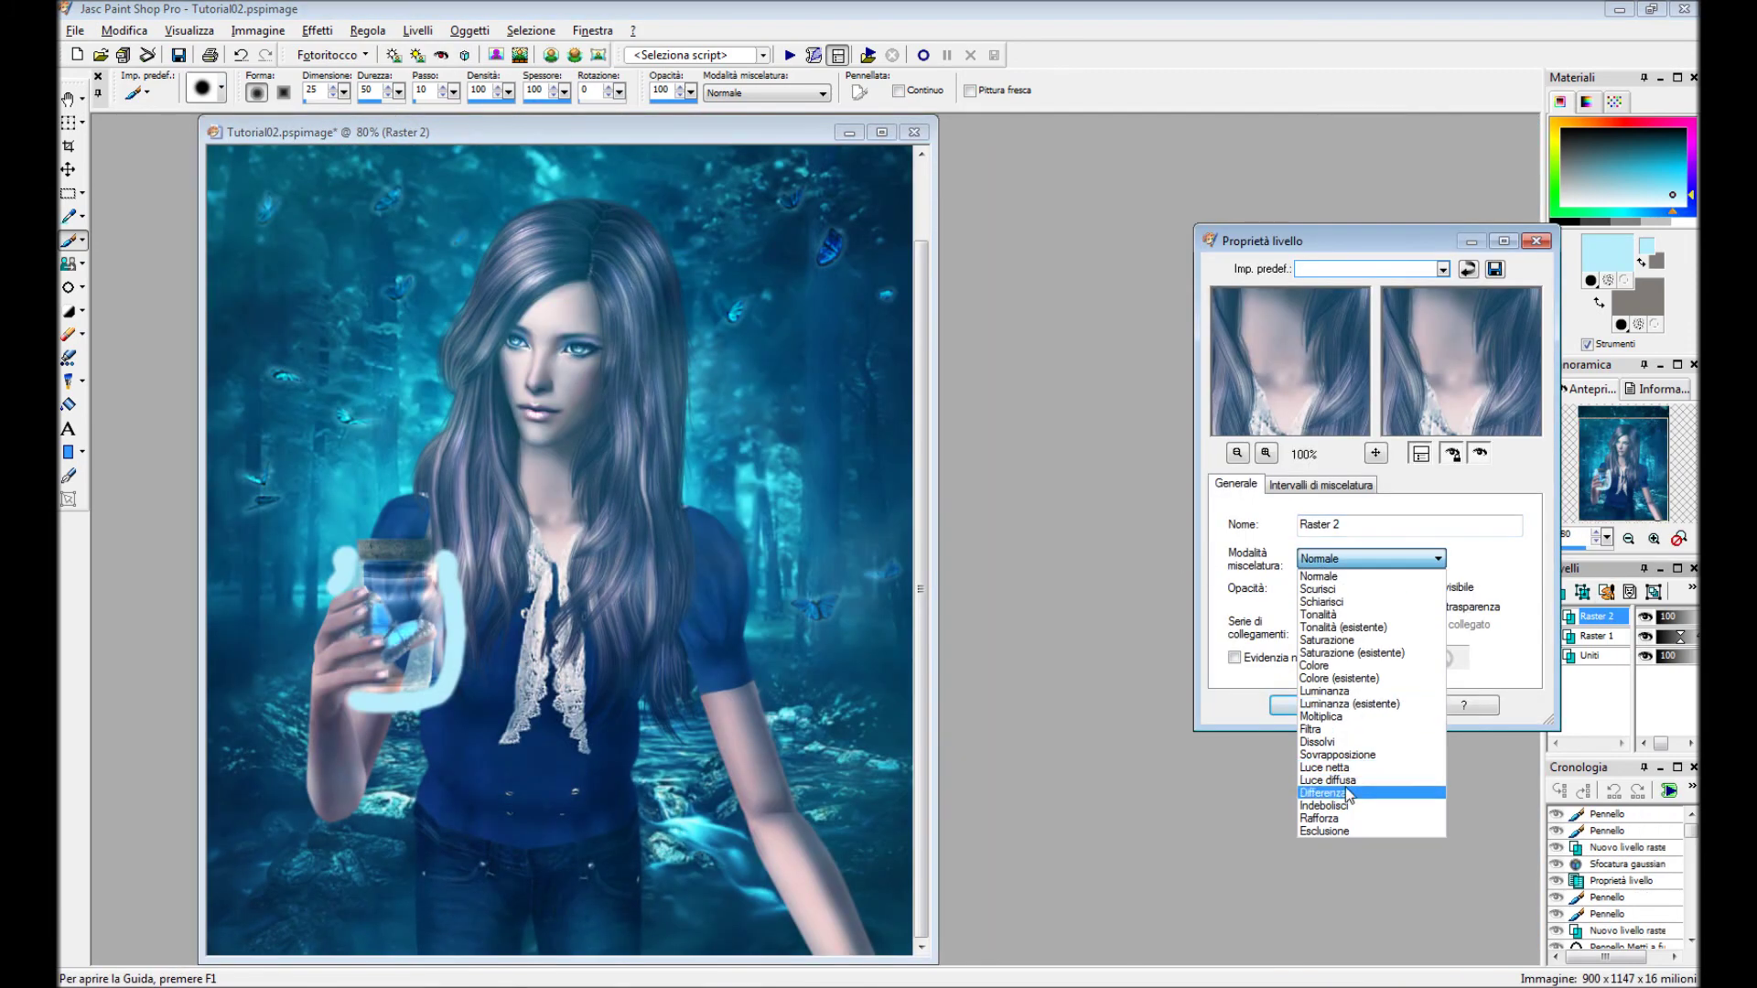
pyautogui.click(1373, 732)
pyautogui.click(1293, 714)
pyautogui.click(368, 31)
pyautogui.click(723, 318)
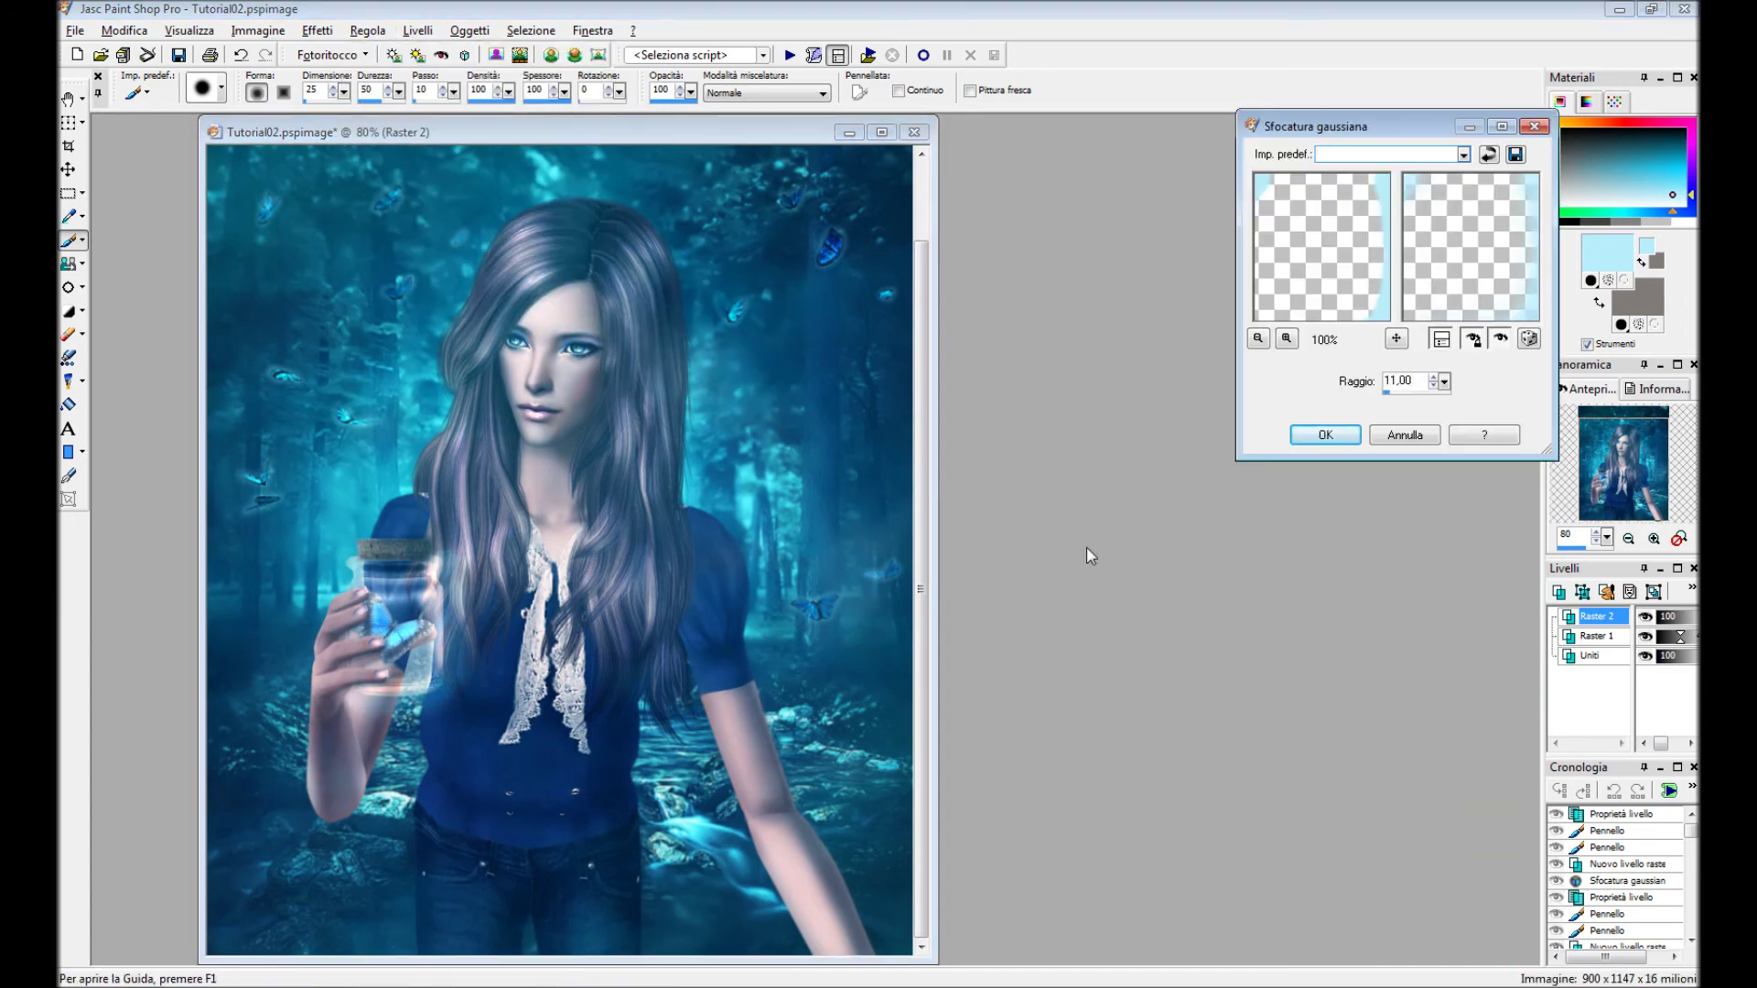
pyautogui.click(1325, 435)
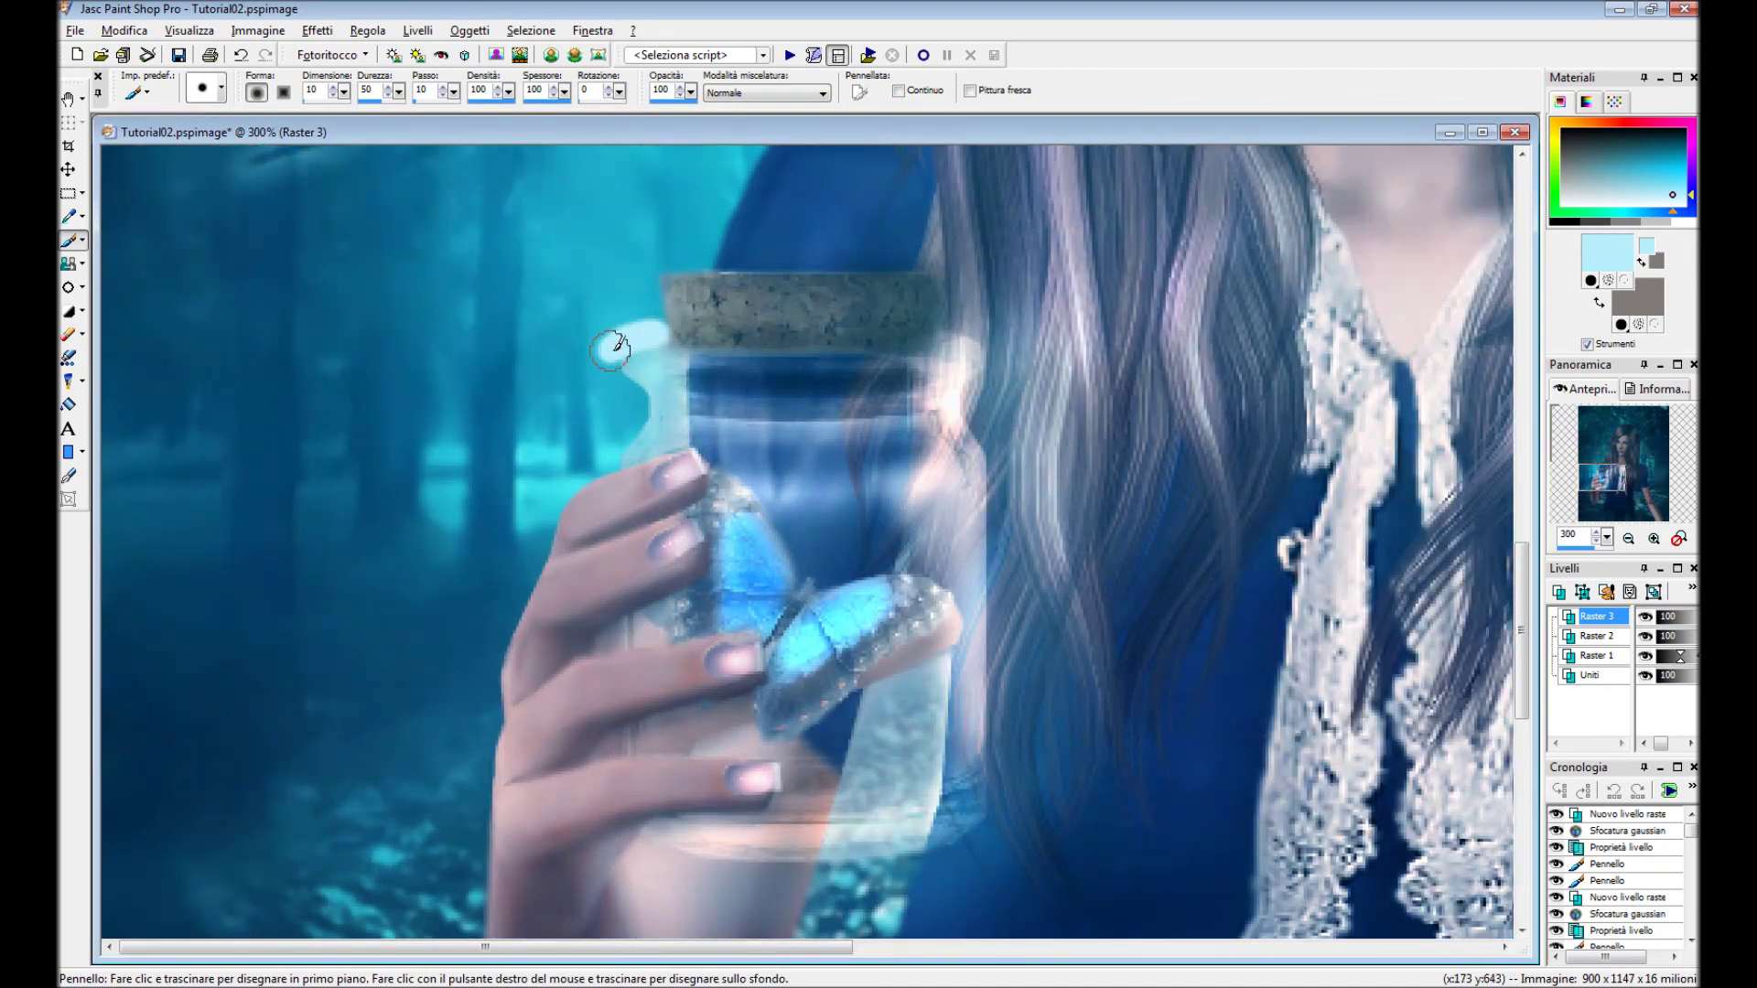
# Paint light-blue outlines along both jar sides, blend them with Luce diffusa, and Gaussian-blur them.
pyautogui.moveTo(611, 350); pyautogui.dragTo(629, 485)
pyautogui.moveTo(952, 322)
pyautogui.mouseDown()
pyautogui.moveTo(988, 472)
pyautogui.moveTo(993, 732)
pyautogui.moveTo(828, 868)
pyautogui.moveTo(652, 828)
pyautogui.mouseUp()
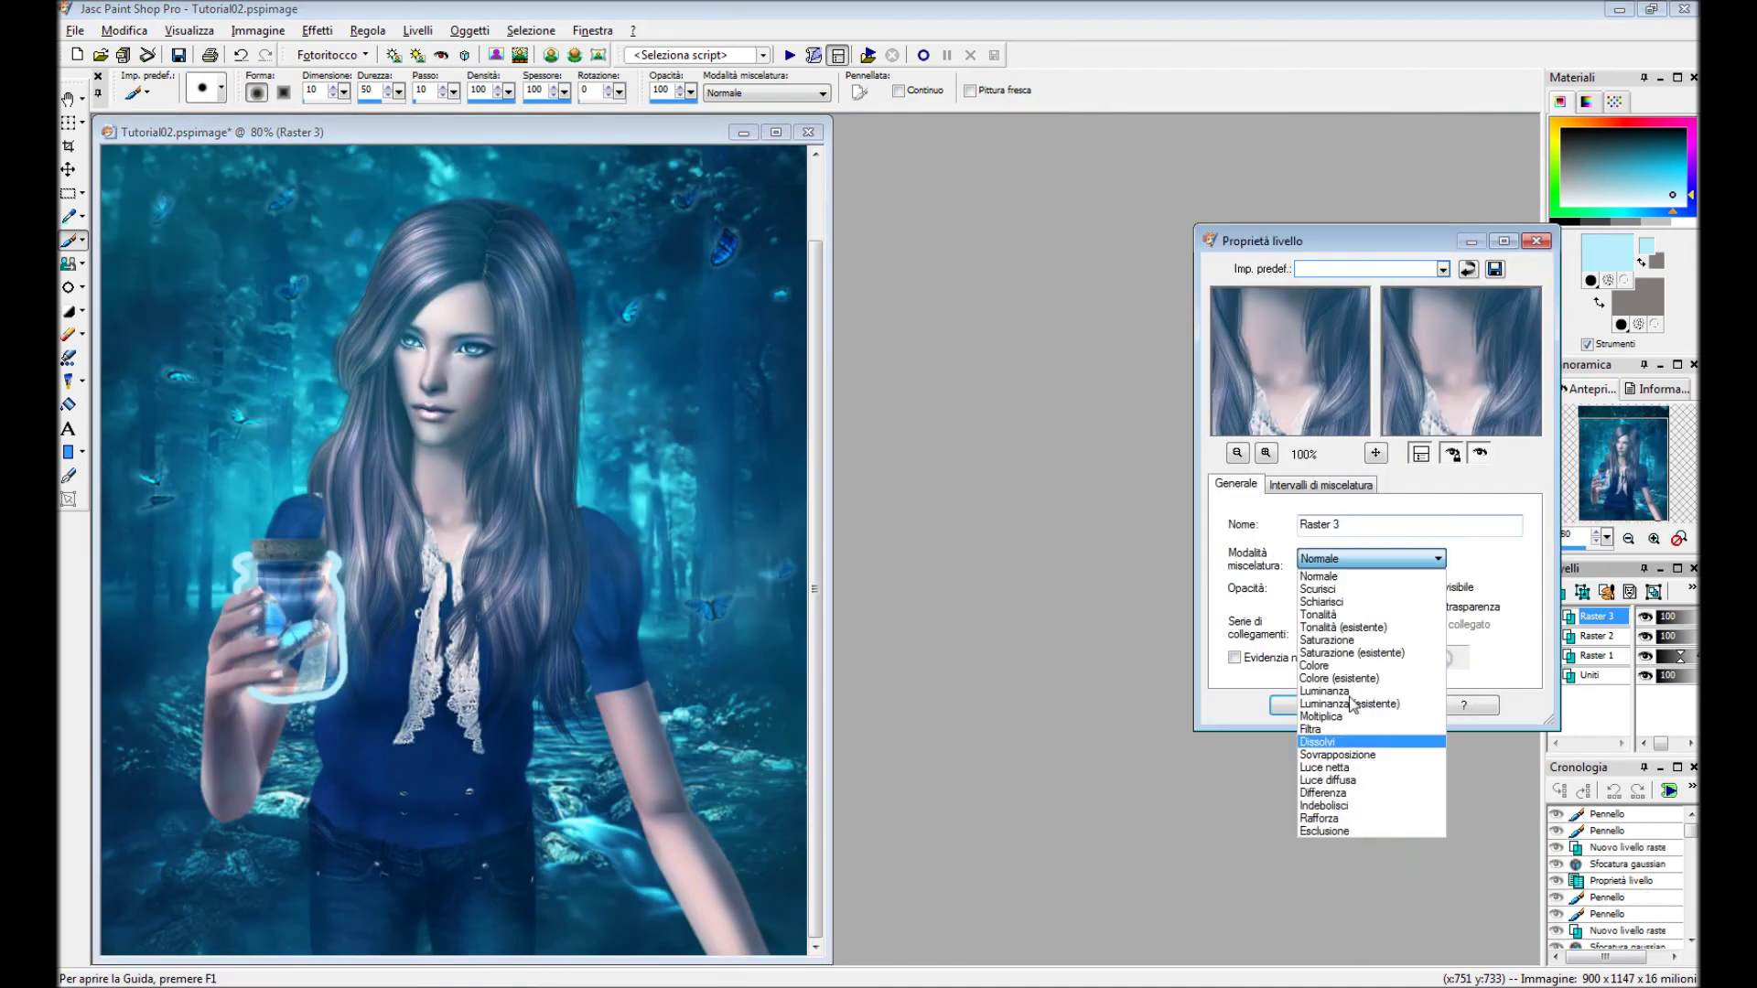
pyautogui.click(1327, 780)
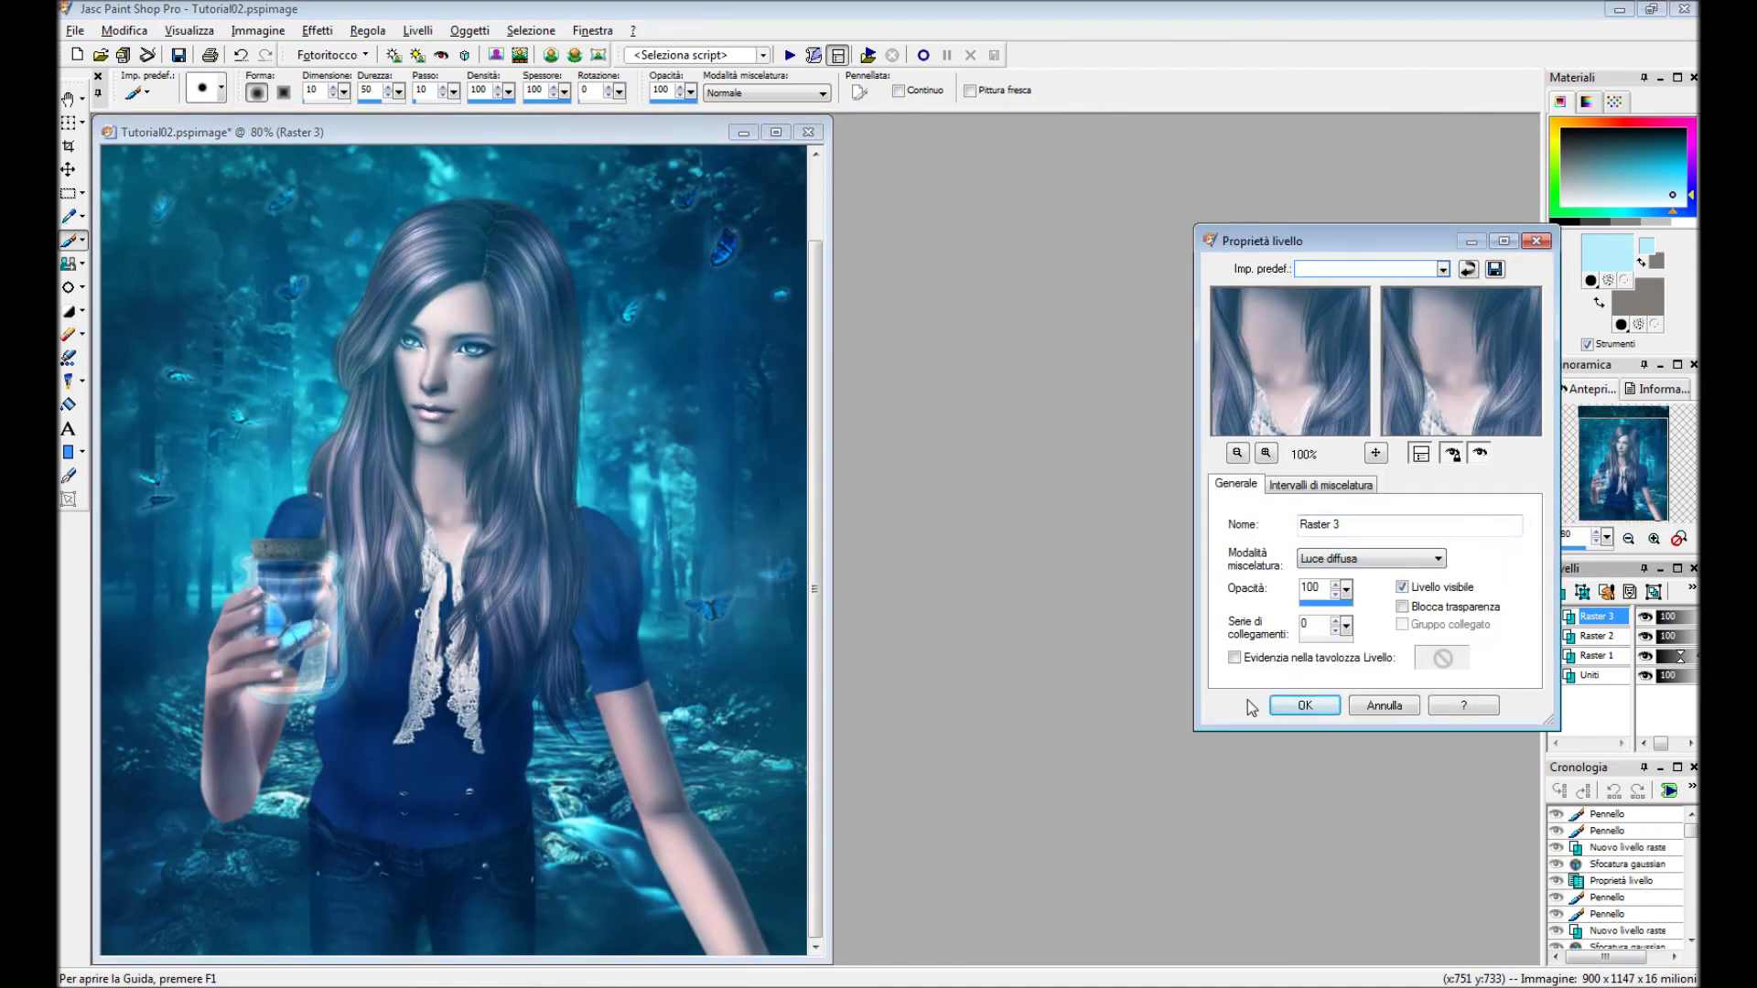
pyautogui.click(1290, 705)
pyautogui.click(367, 30)
pyautogui.click(749, 349)
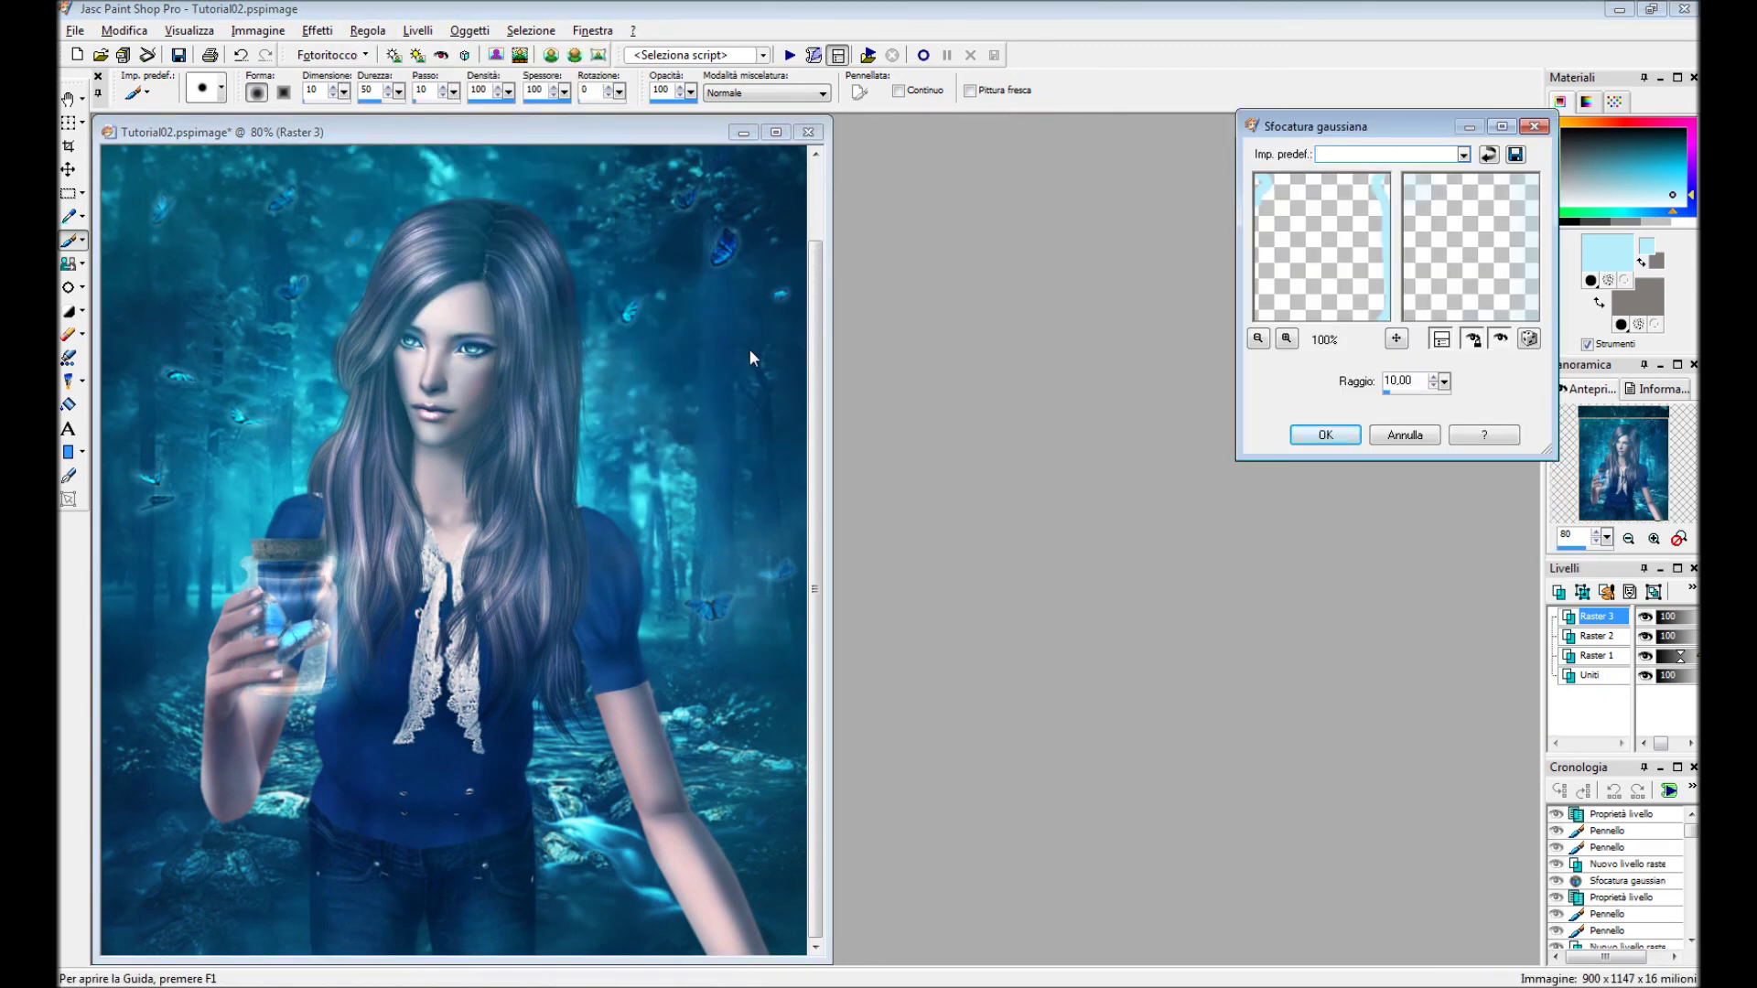
pyautogui.click(1325, 435)
# Merge all visible layers into one and sharpen the portrait.
pyautogui.moveTo(675, 132); pyautogui.dragTo(1012, 140)
pyautogui.rightClick(1592, 628)
pyautogui.click(1300, 553)
pyautogui.click(1097, 492)
pyautogui.click(1579, 272)
pyautogui.click(1493, 368)
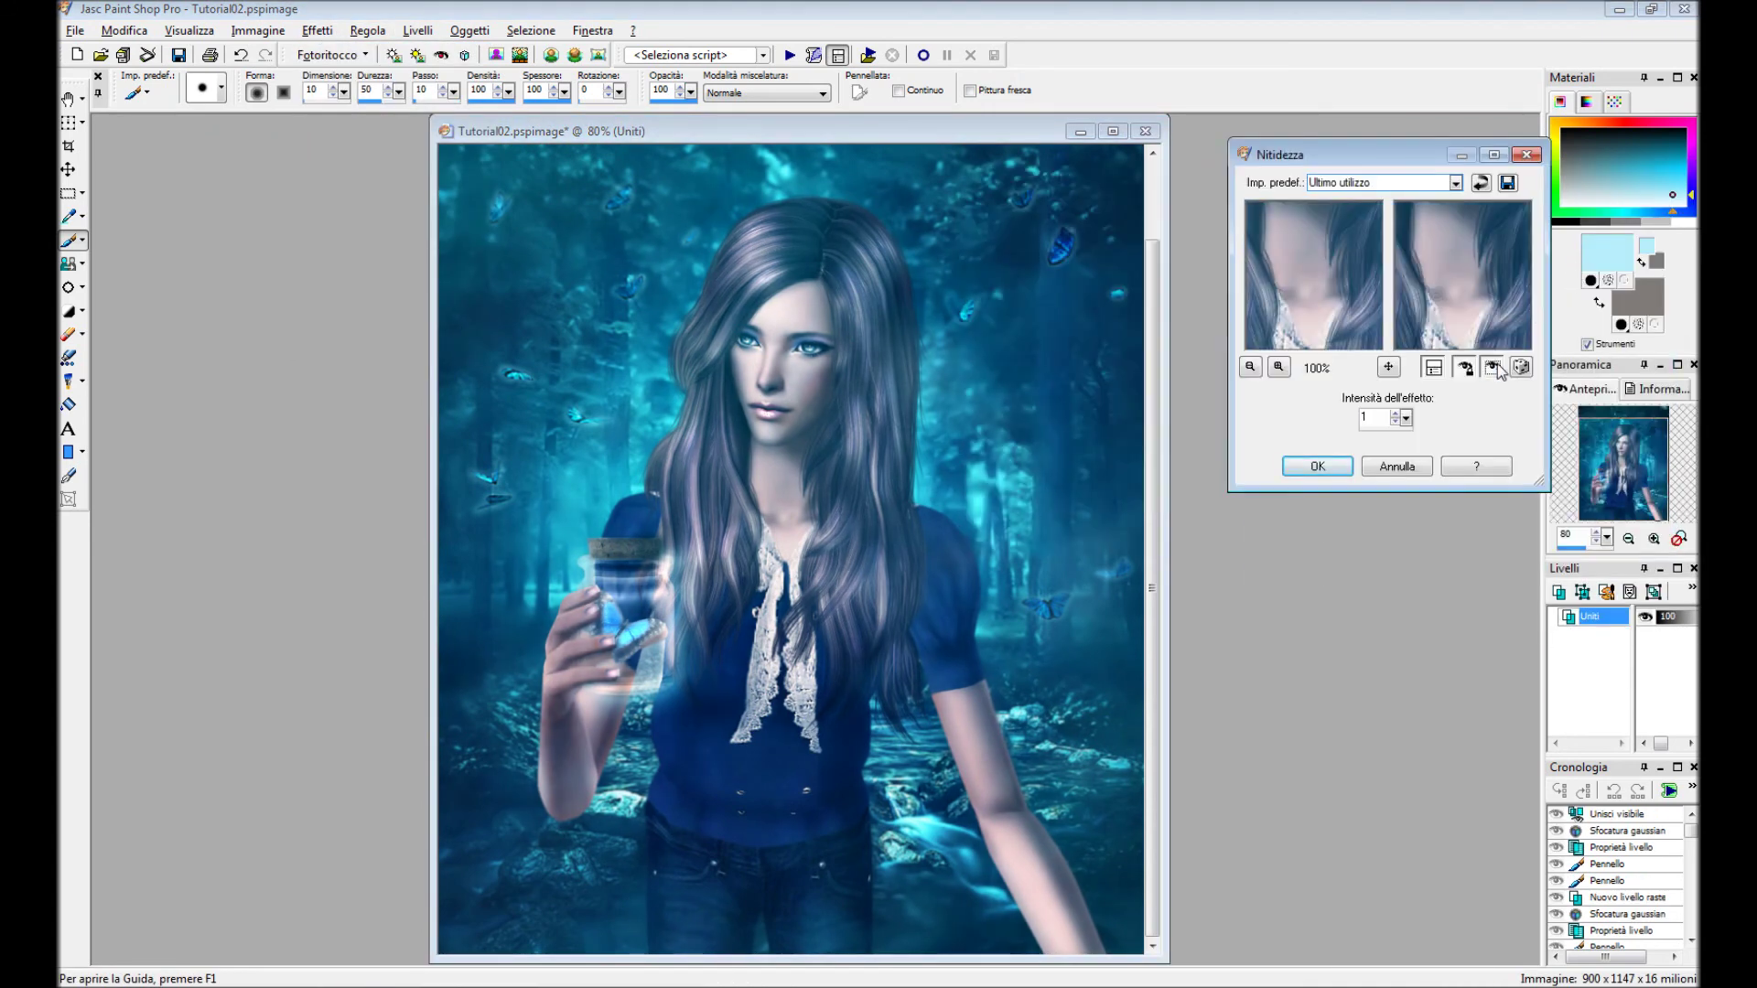
pyautogui.click(1318, 466)
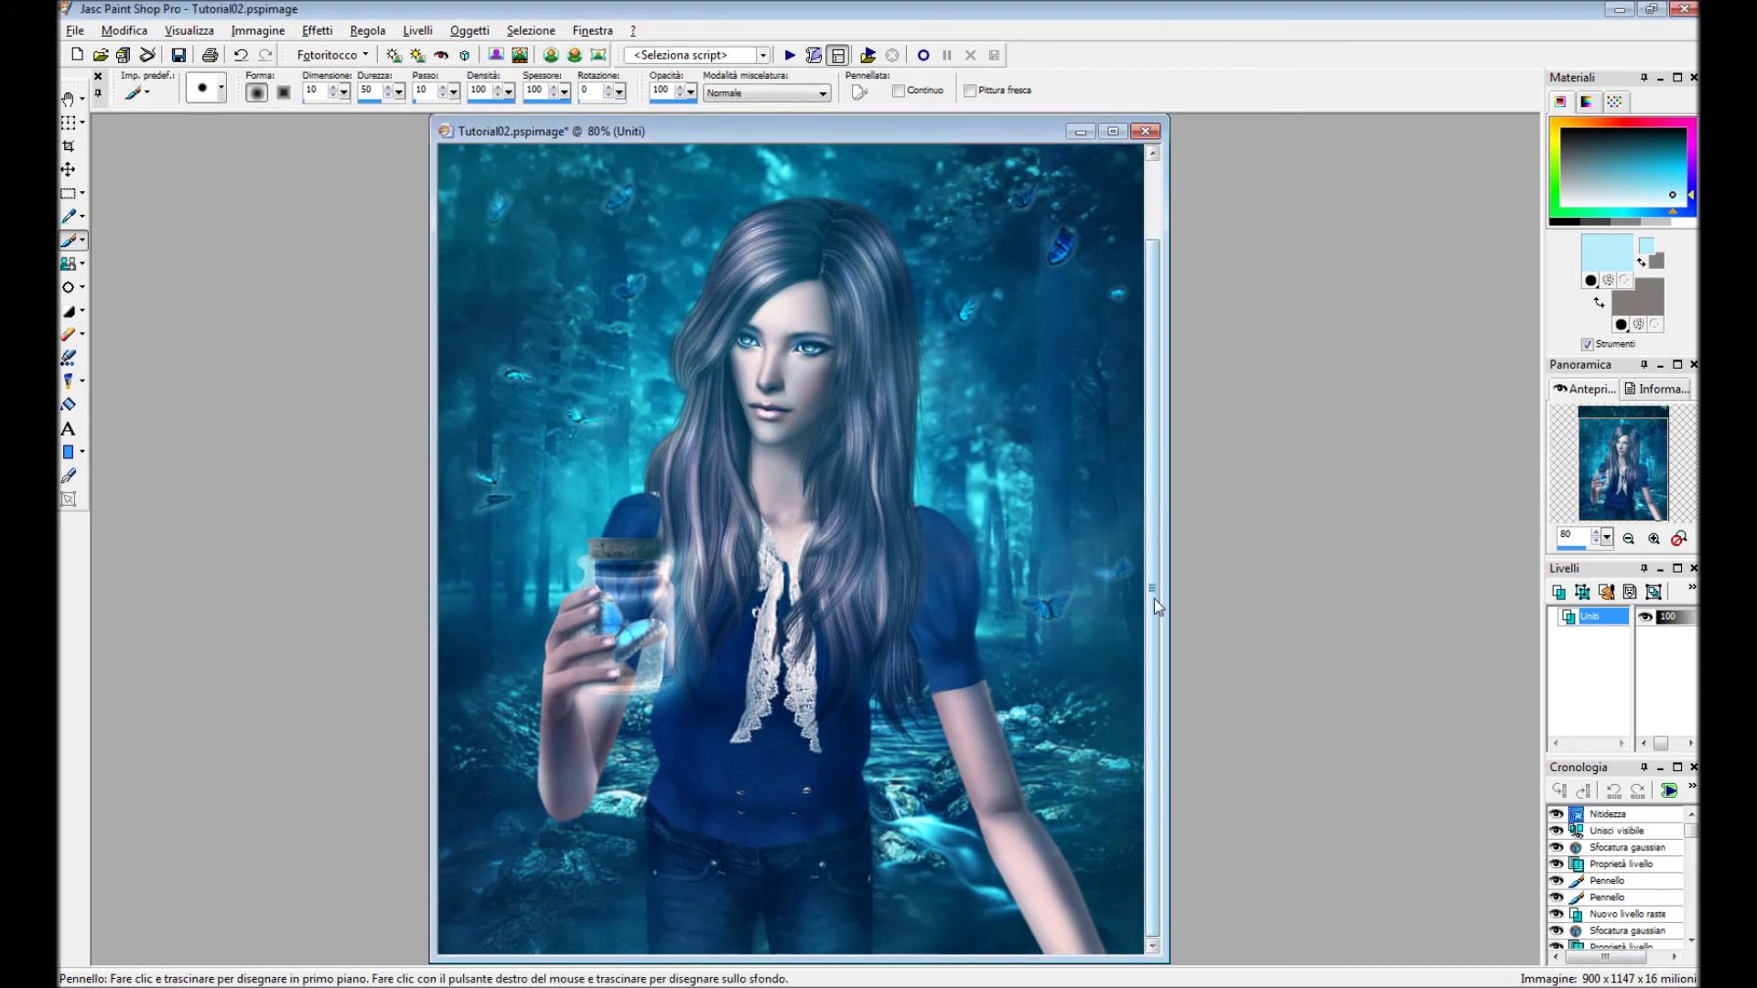
# Use Colour Balance to push the portrait's colours toward cyan and blue.
pyautogui.click(317, 30)
pyautogui.click(348, 44)
pyautogui.click(1108, 340)
pyautogui.click(1600, 272)
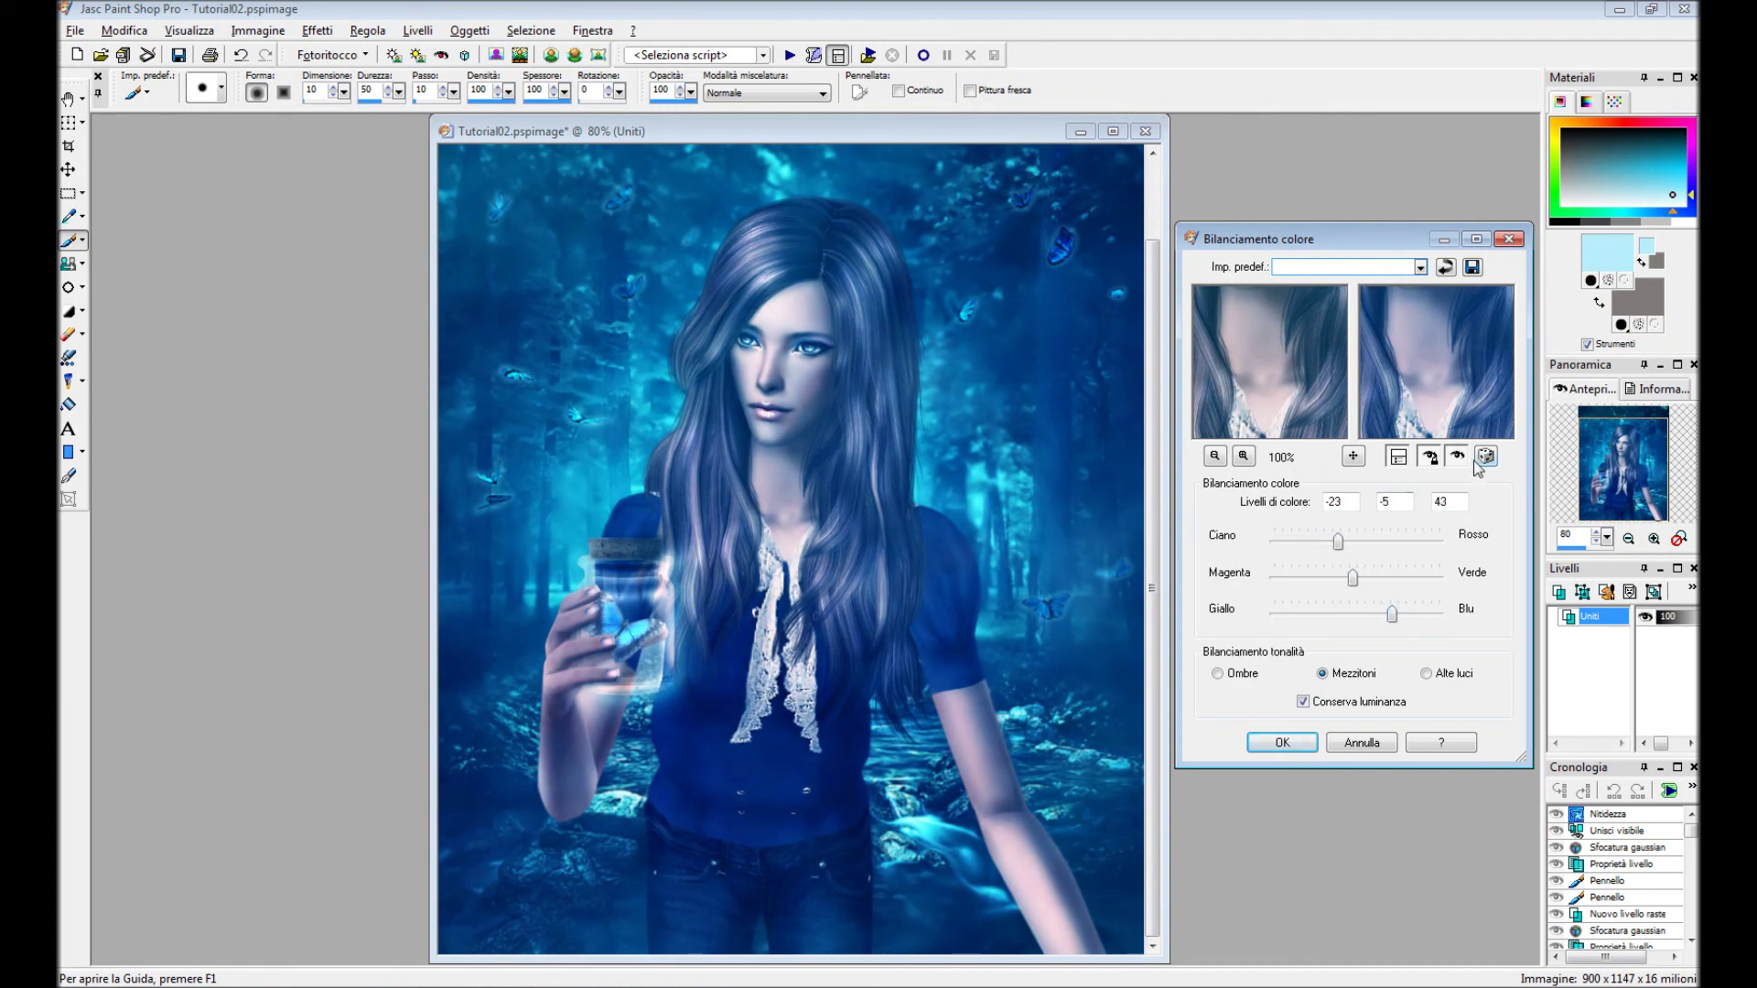
pyautogui.moveTo(1341, 581); pyautogui.dragTo(1369, 581)
pyautogui.press('Return')
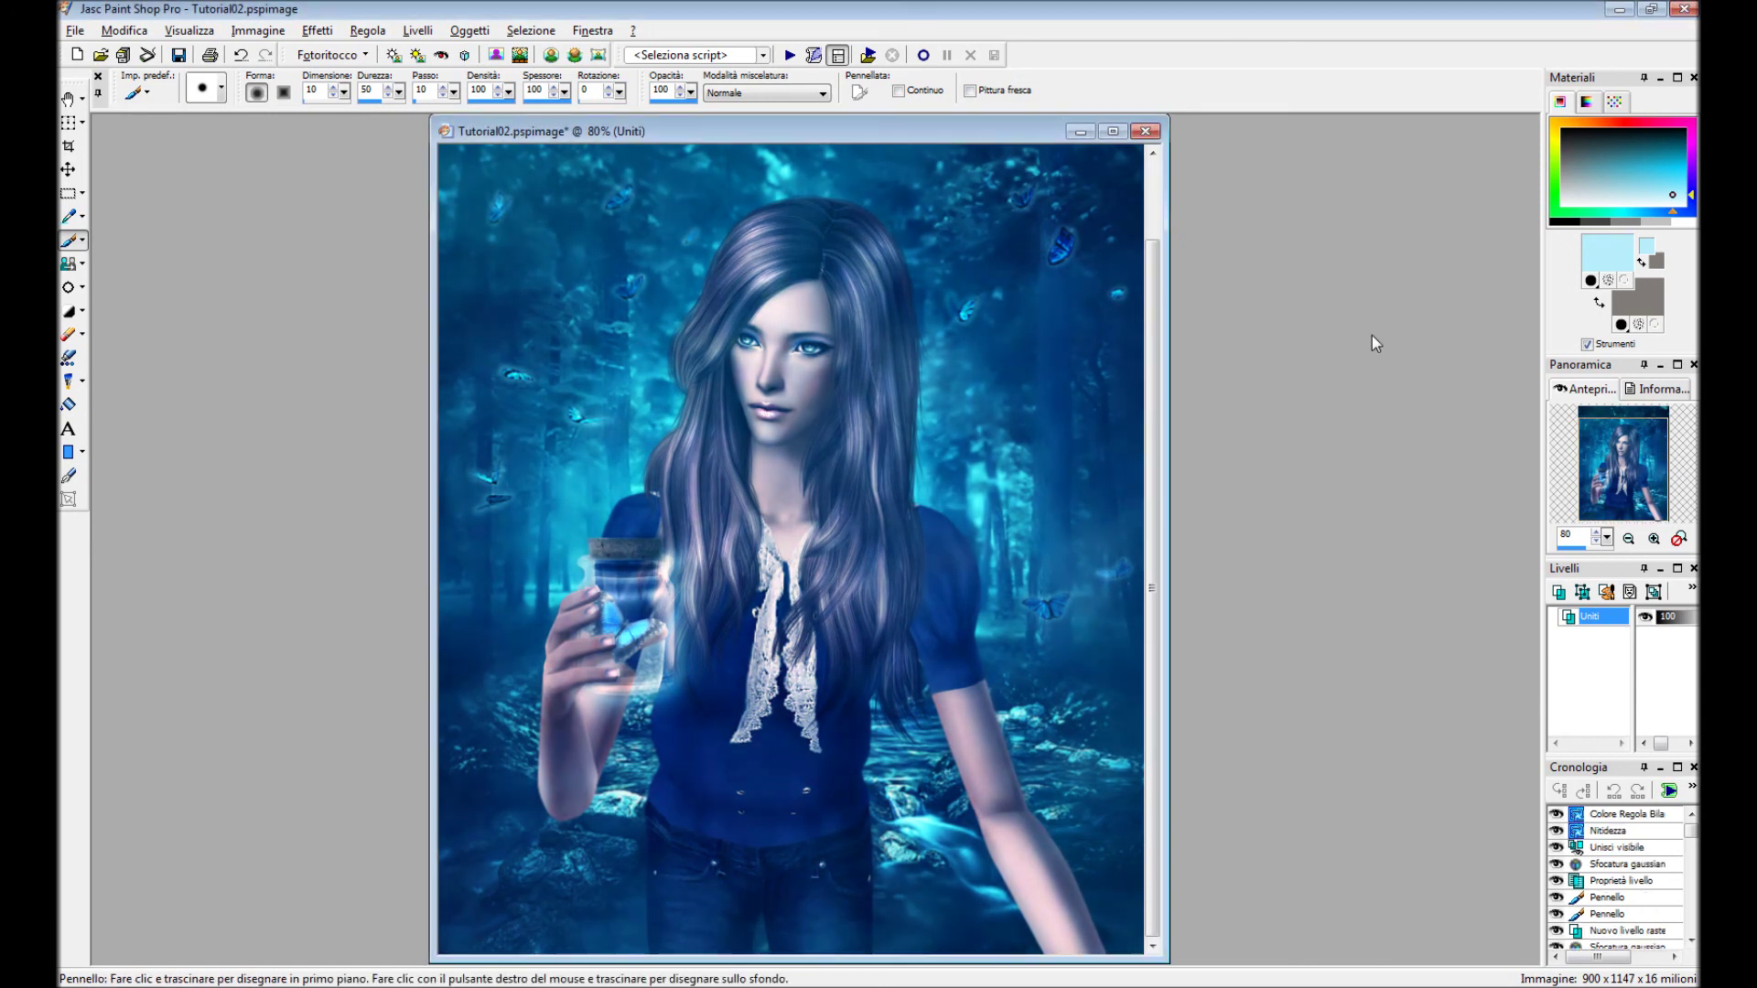
# Add a new empty layer on top for the sparkles.
pyautogui.hotkey('alt', 'l')
pyautogui.press('Return')
pyautogui.press('Return')
pyautogui.click(221, 88)
# Stamp sparkle-brush stars at rotation 59 at the upper left and lower left of the picture.
pyautogui.scroll(-3, 385, 275)
pyautogui.scroll(-3, 384, 275)
pyautogui.doubleClick(374, 193)
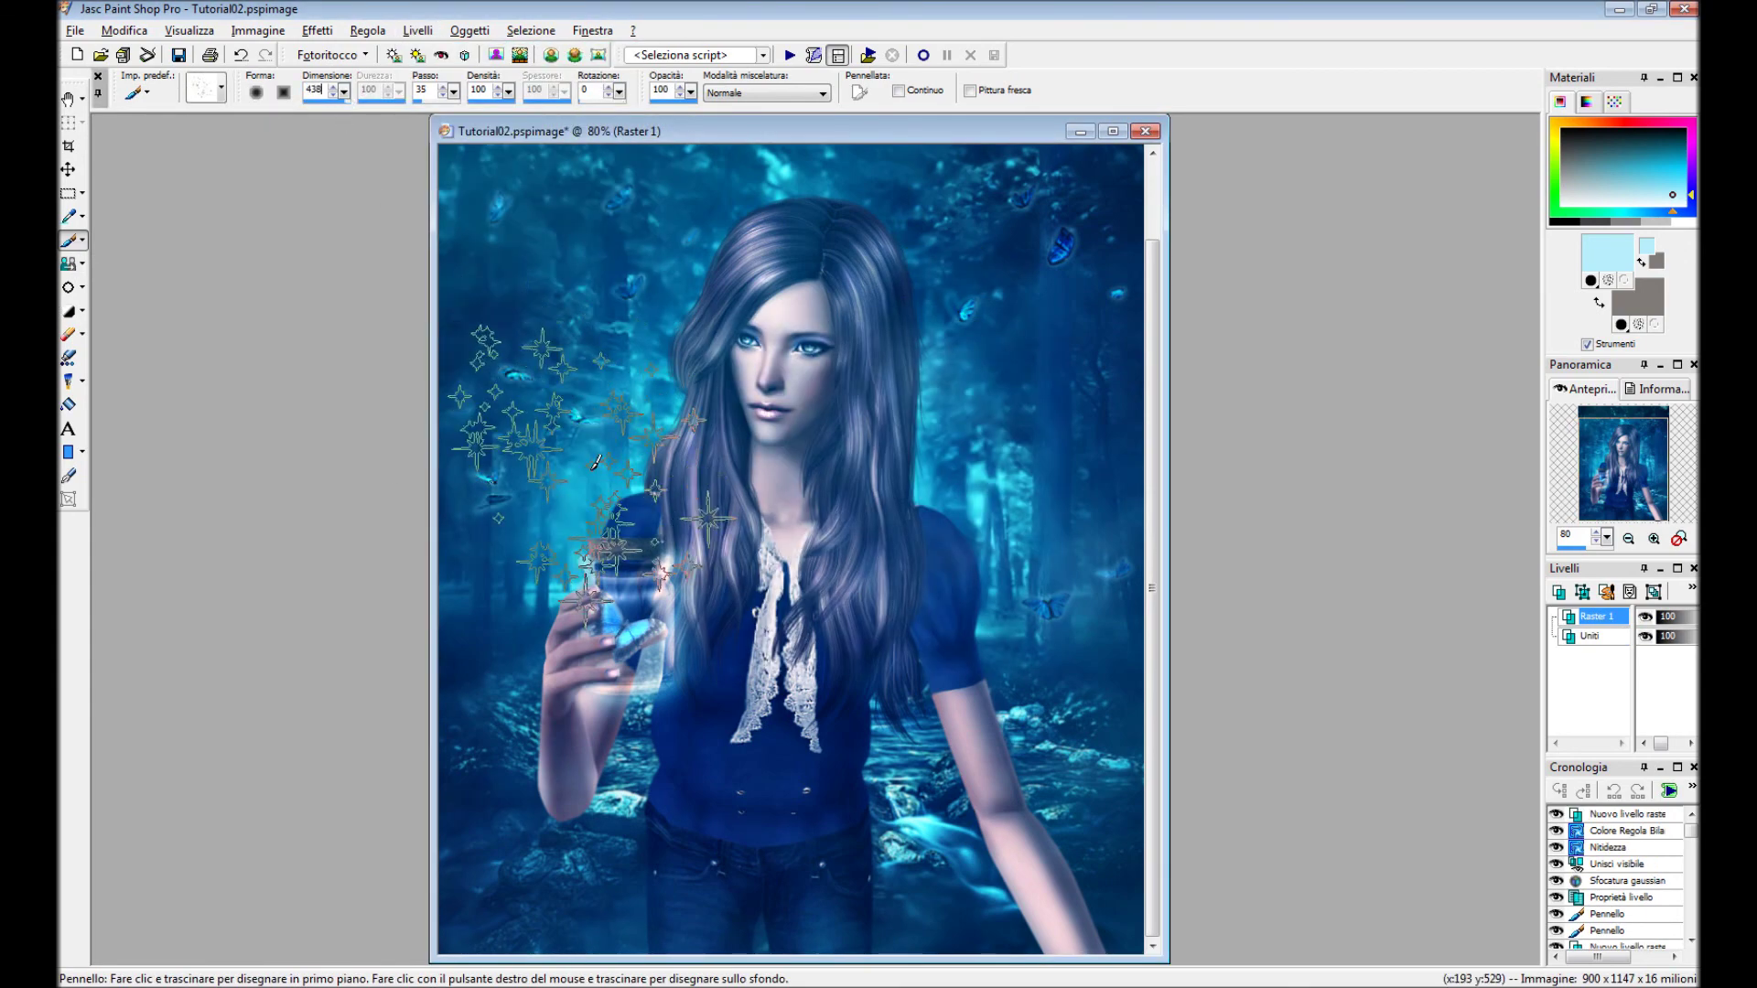
pyautogui.click(566, 620)
pyautogui.hotkey('ctrl', 'z')
pyautogui.doubleClick(586, 90)
pyautogui.write('59')
pyautogui.click(614, 311)
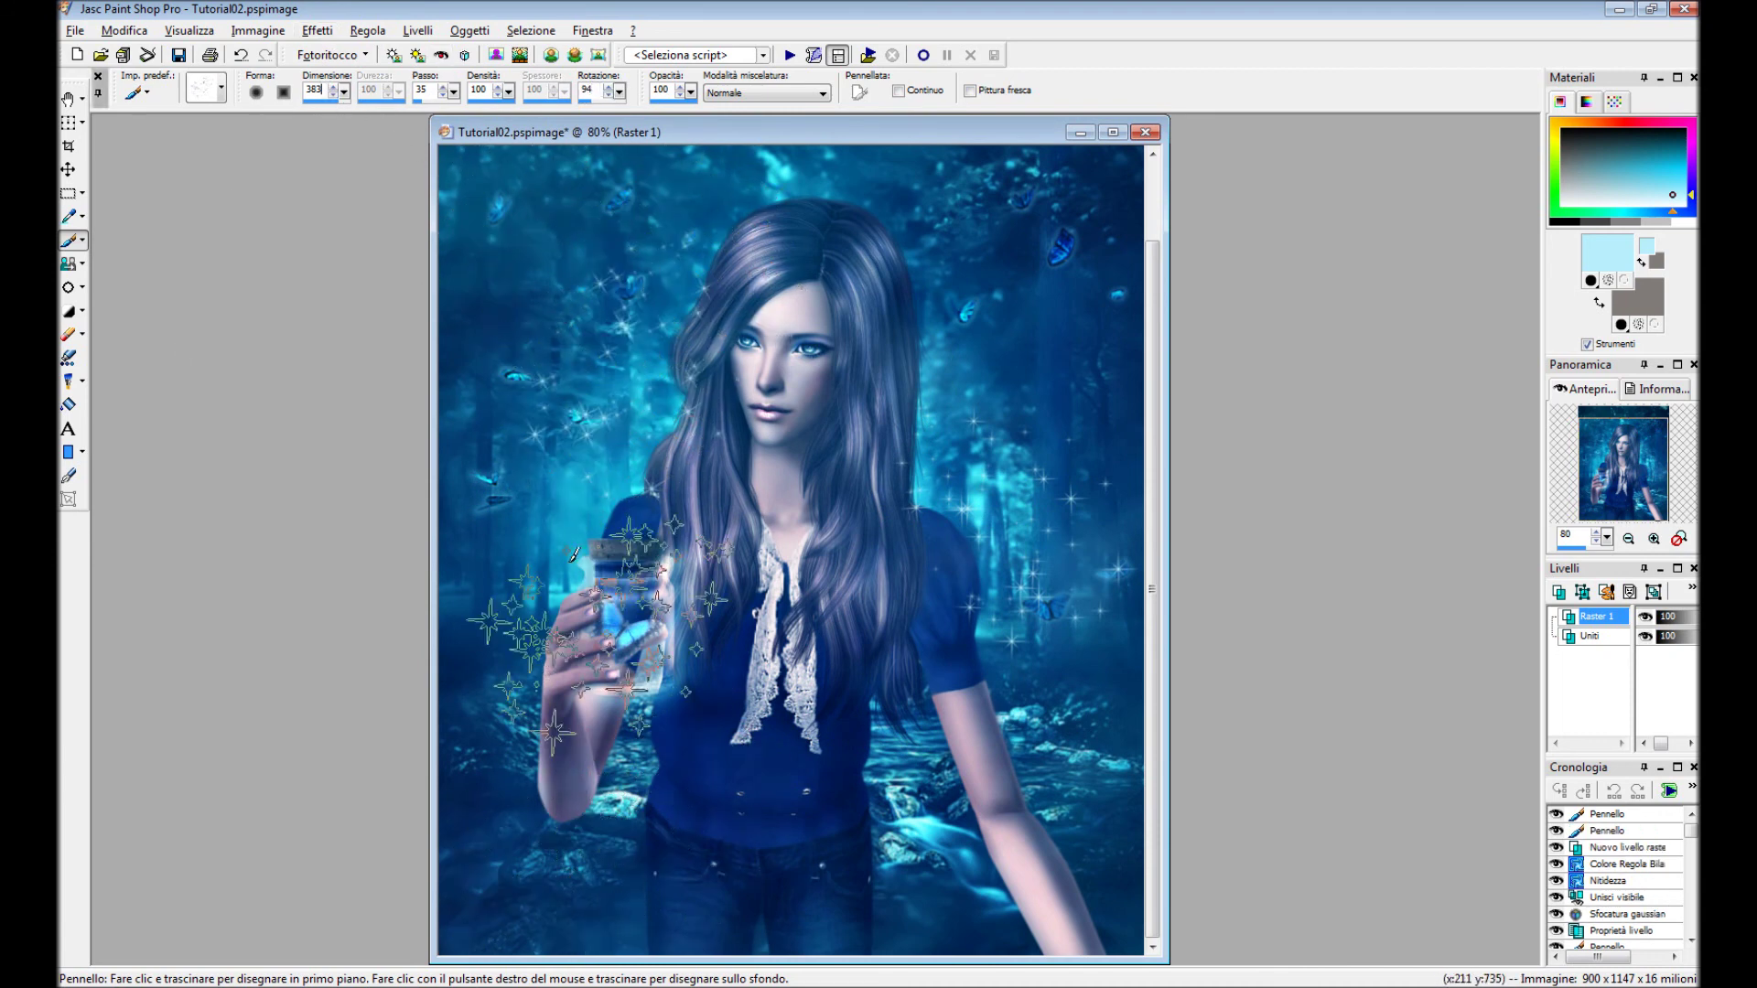
pyautogui.click(540, 865)
# Set the sparkle layer to Indebolisci blending at 50 opacity.
pyautogui.doubleClick(1597, 616)
pyautogui.click(1371, 558)
pyautogui.click(1366, 809)
pyautogui.moveTo(1346, 588); pyautogui.dragTo(1332, 589)
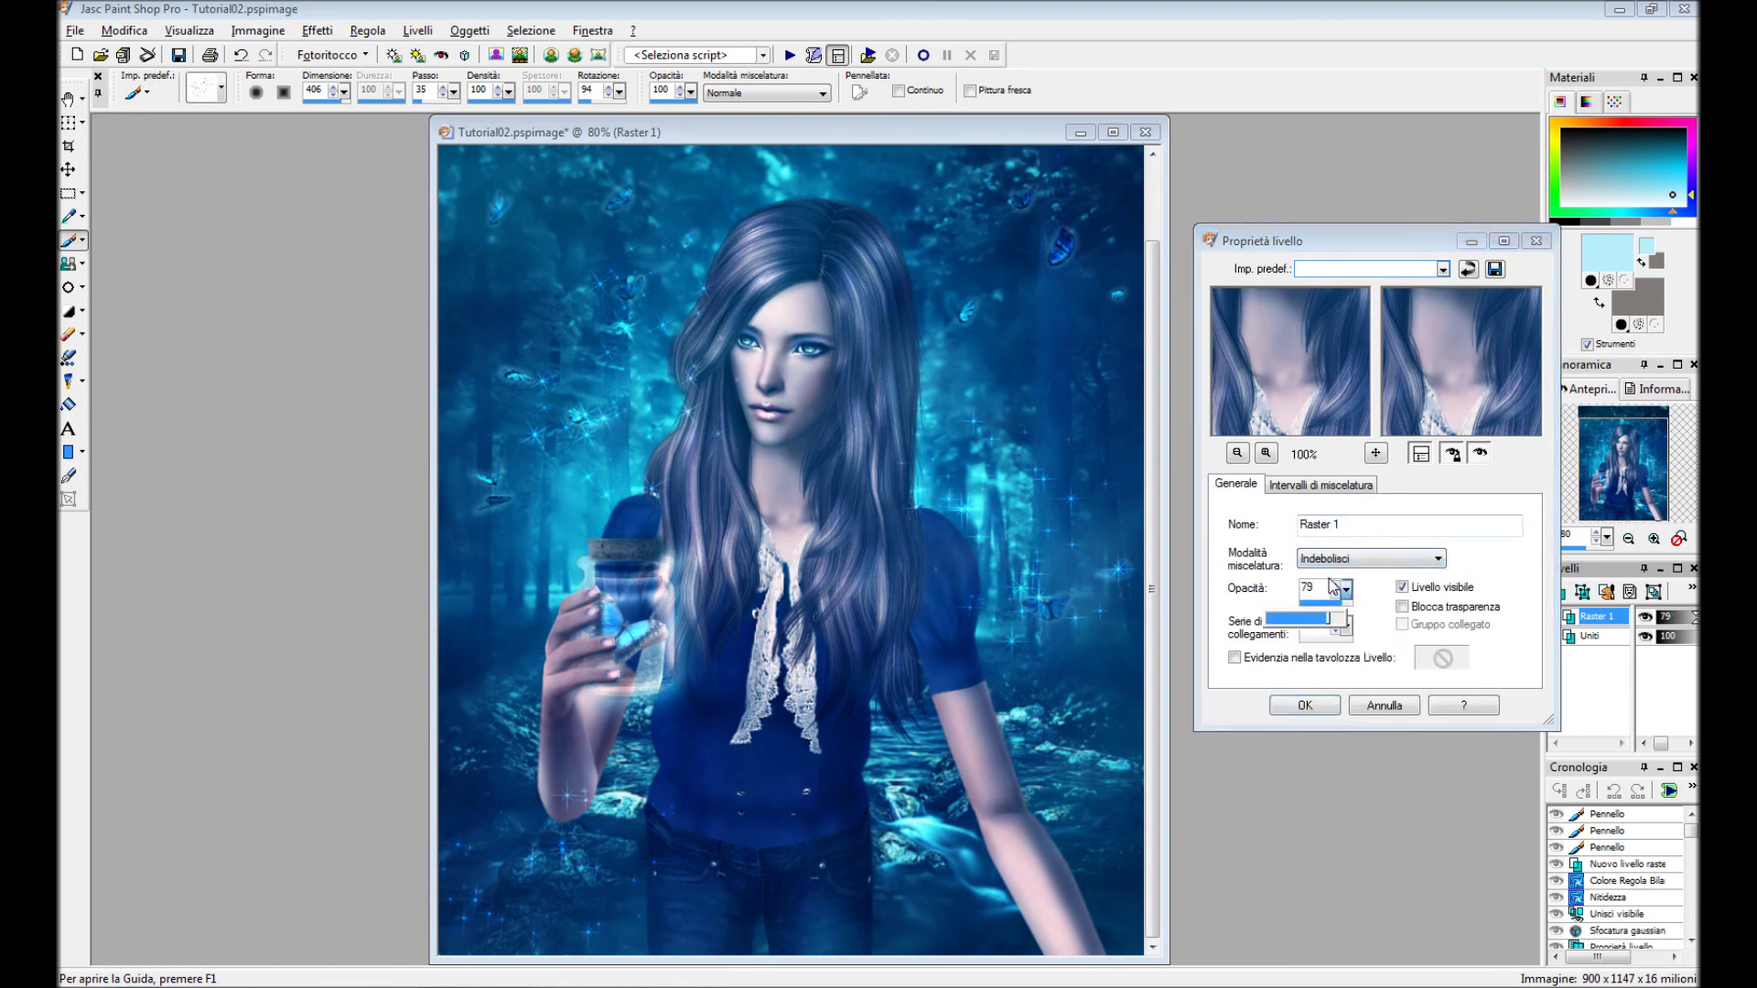
pyautogui.click(1305, 706)
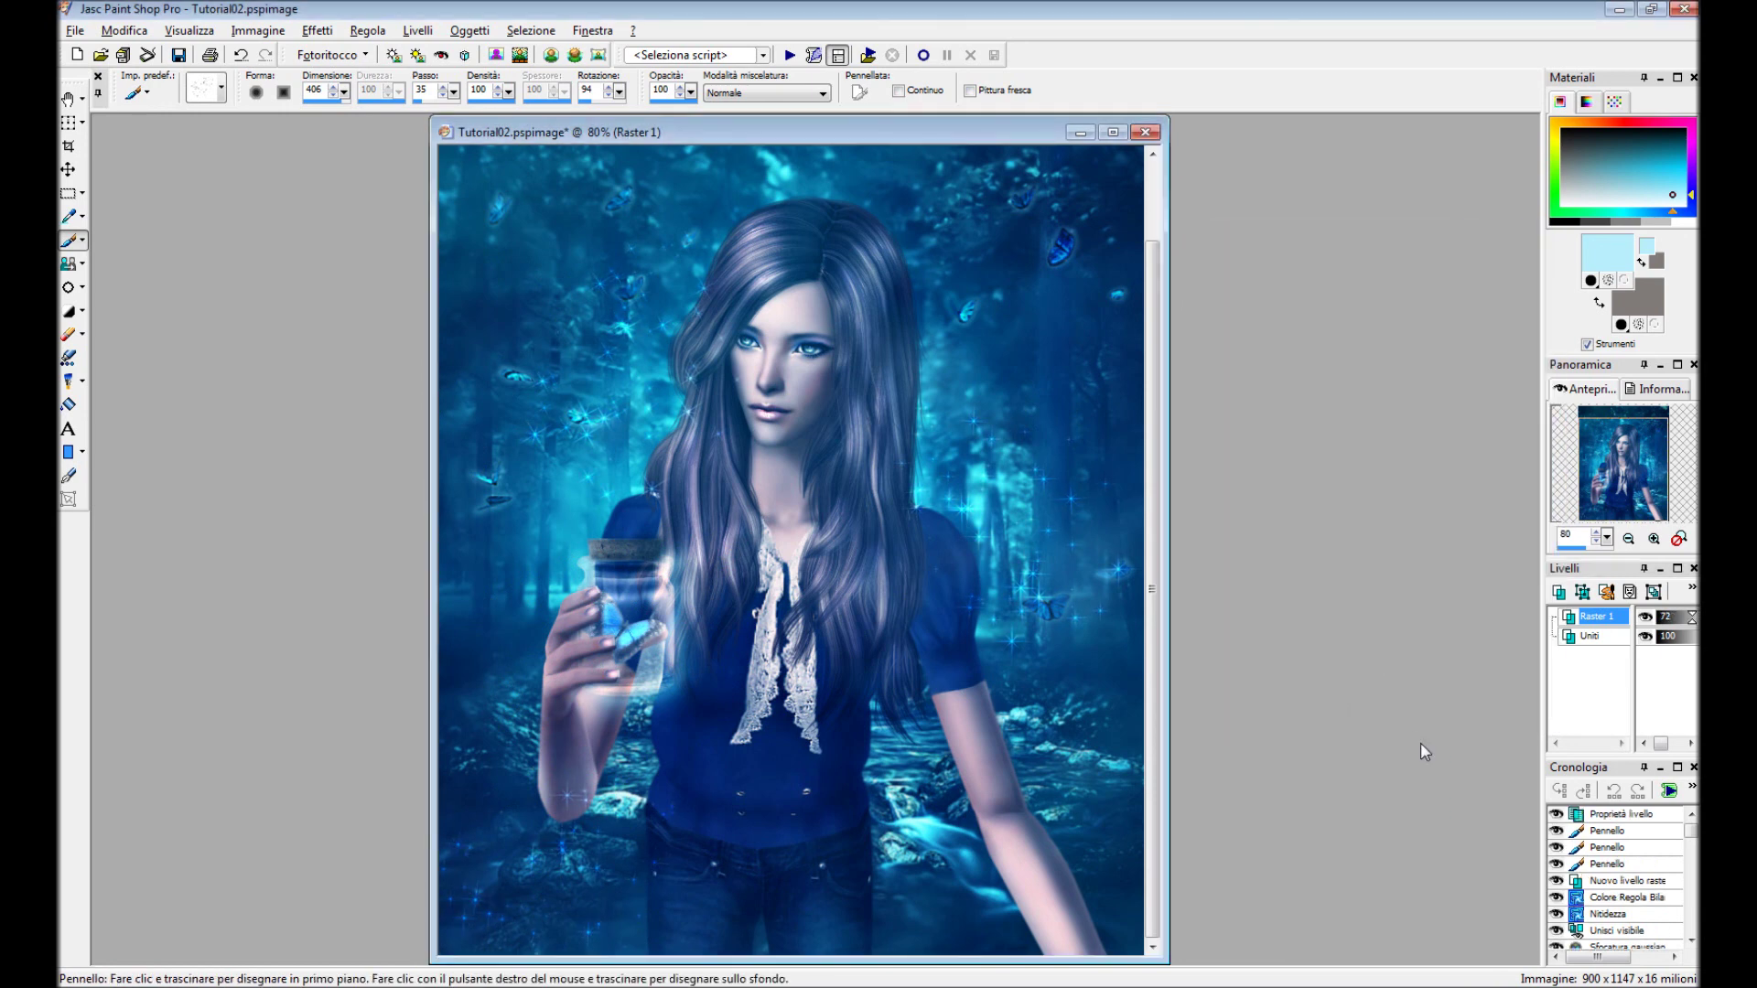
pyautogui.click(1679, 618)
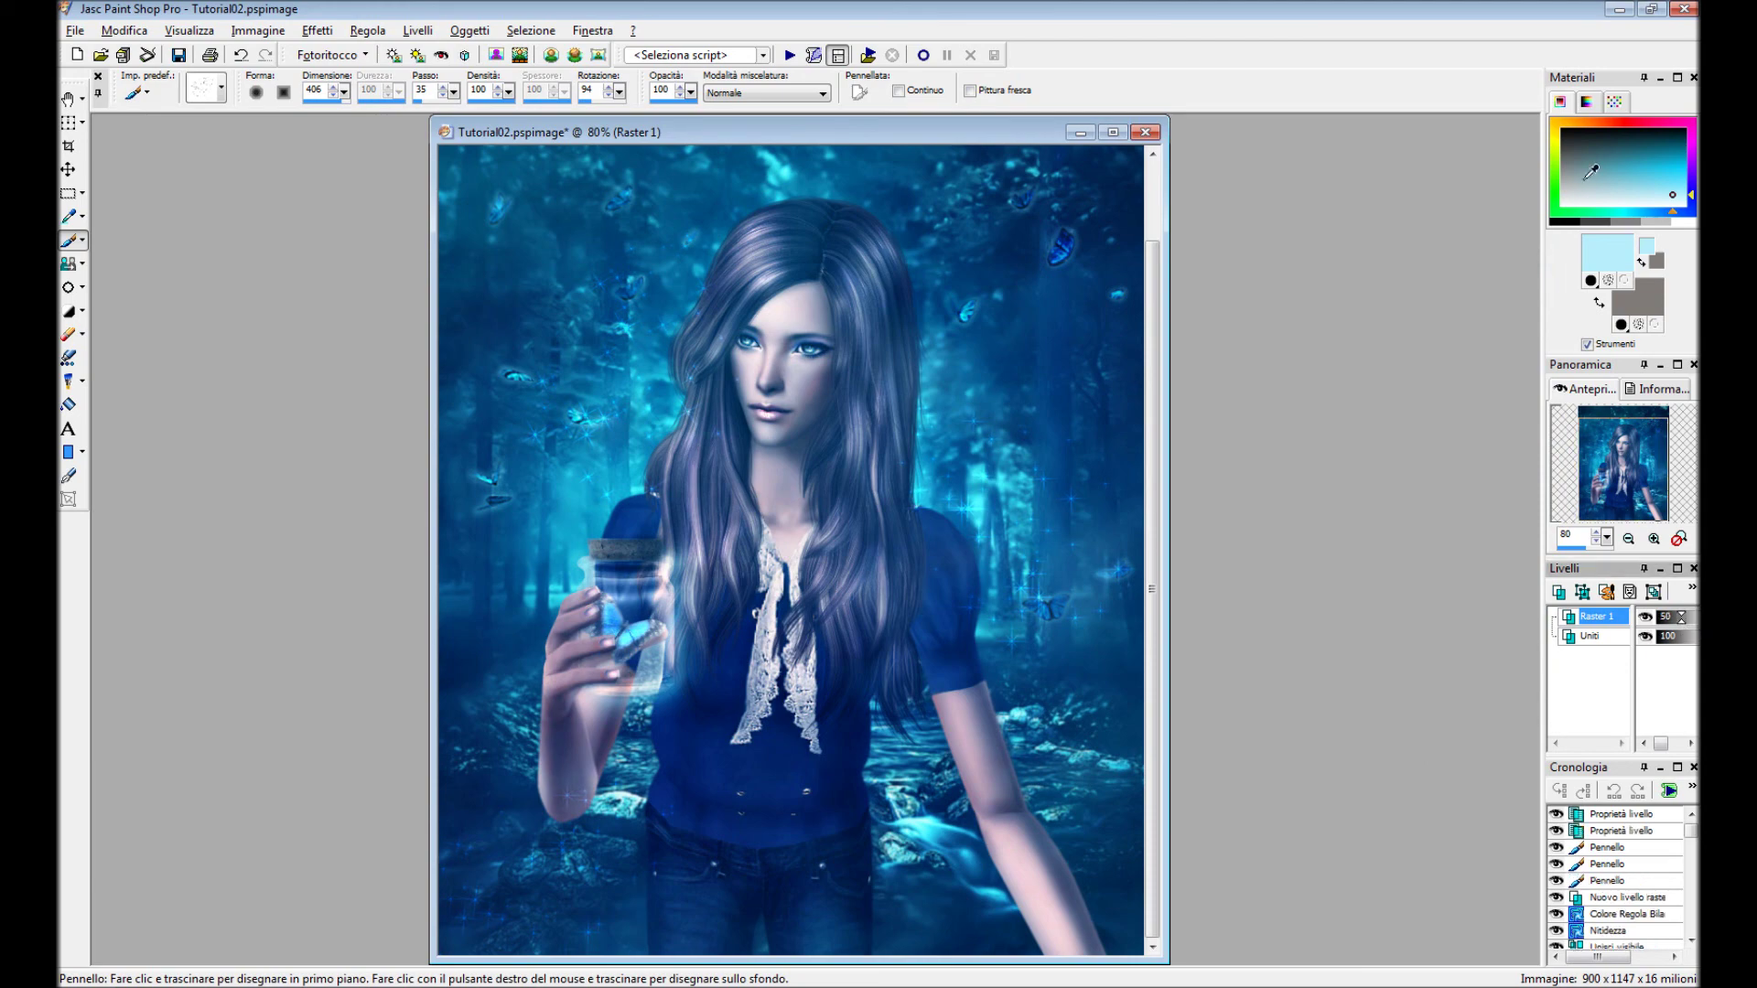
# Merge the sparkles down into the picture and add a new empty layer.
pyautogui.rightClick(1594, 616)
pyautogui.click(1309, 454)
pyautogui.click(417, 31)
pyautogui.click(420, 60)
pyautogui.press('Return')
# Select the whole image, contract the selection, and invert it to an edge strip.
pyautogui.hotkey('ctrl', 'a')
pyautogui.click(530, 30)
pyautogui.click(901, 221)
pyautogui.click(798, 648)
pyautogui.click(531, 30)
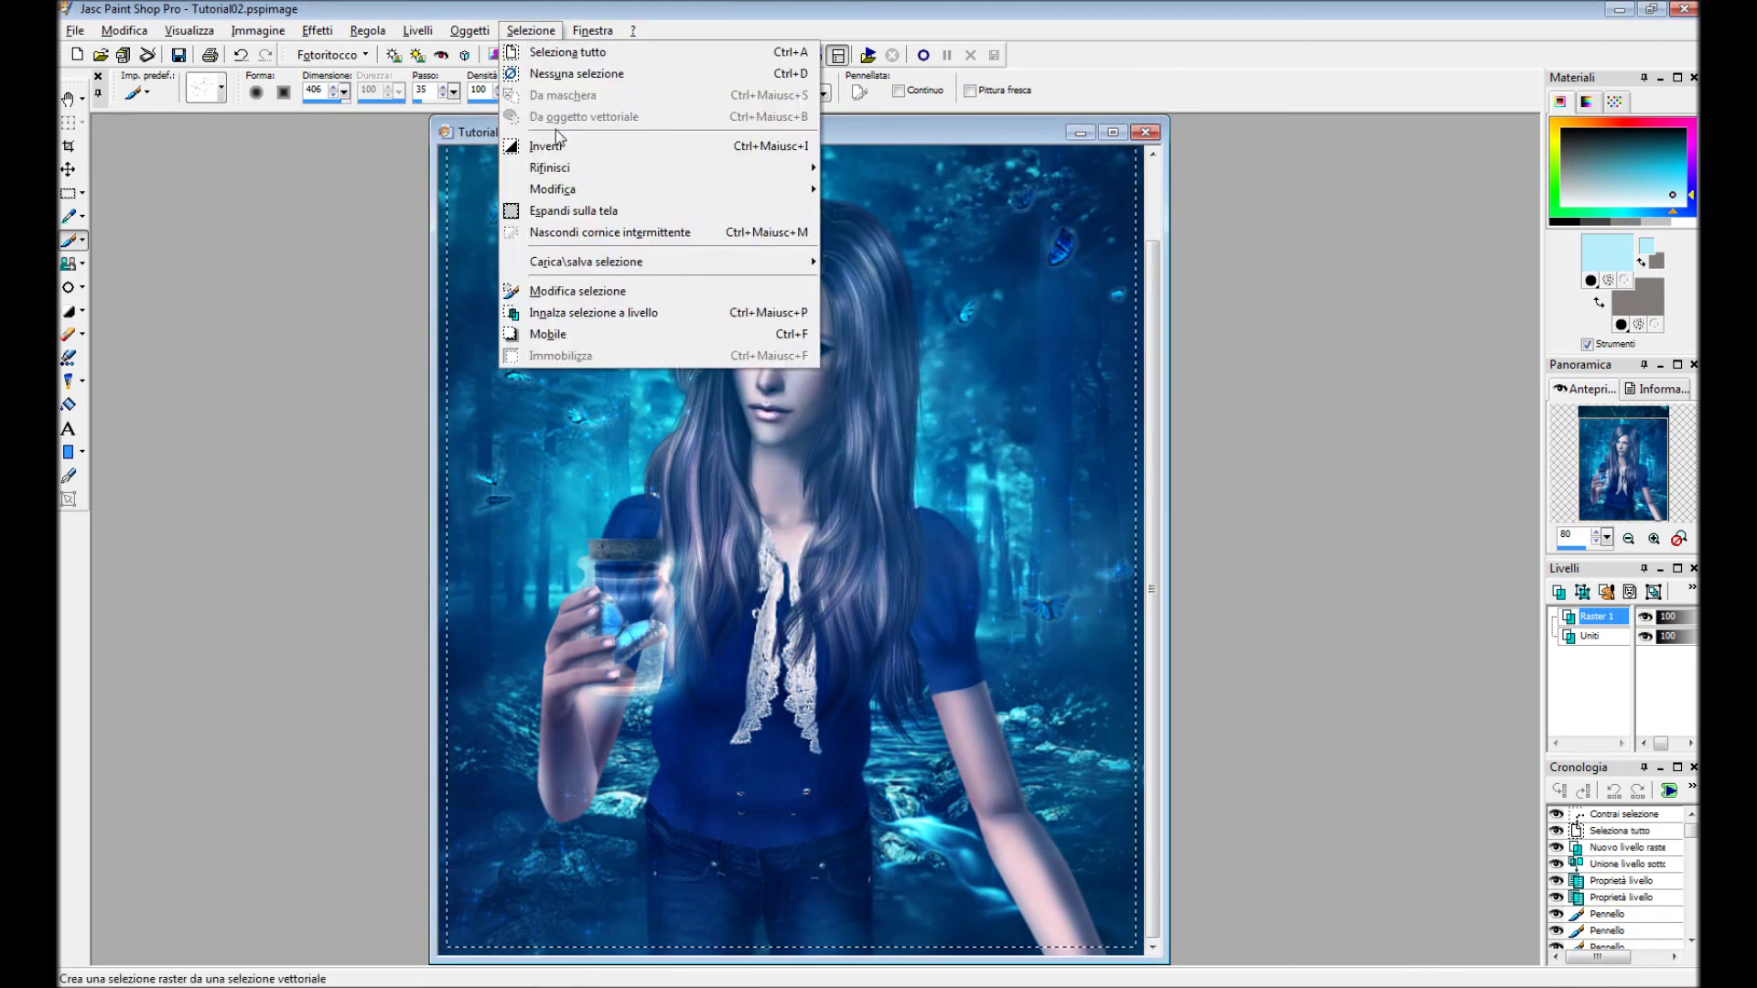
pyautogui.click(549, 117)
# Flood-fill the outer border strip with white and remove the selection.
pyautogui.click(69, 98)
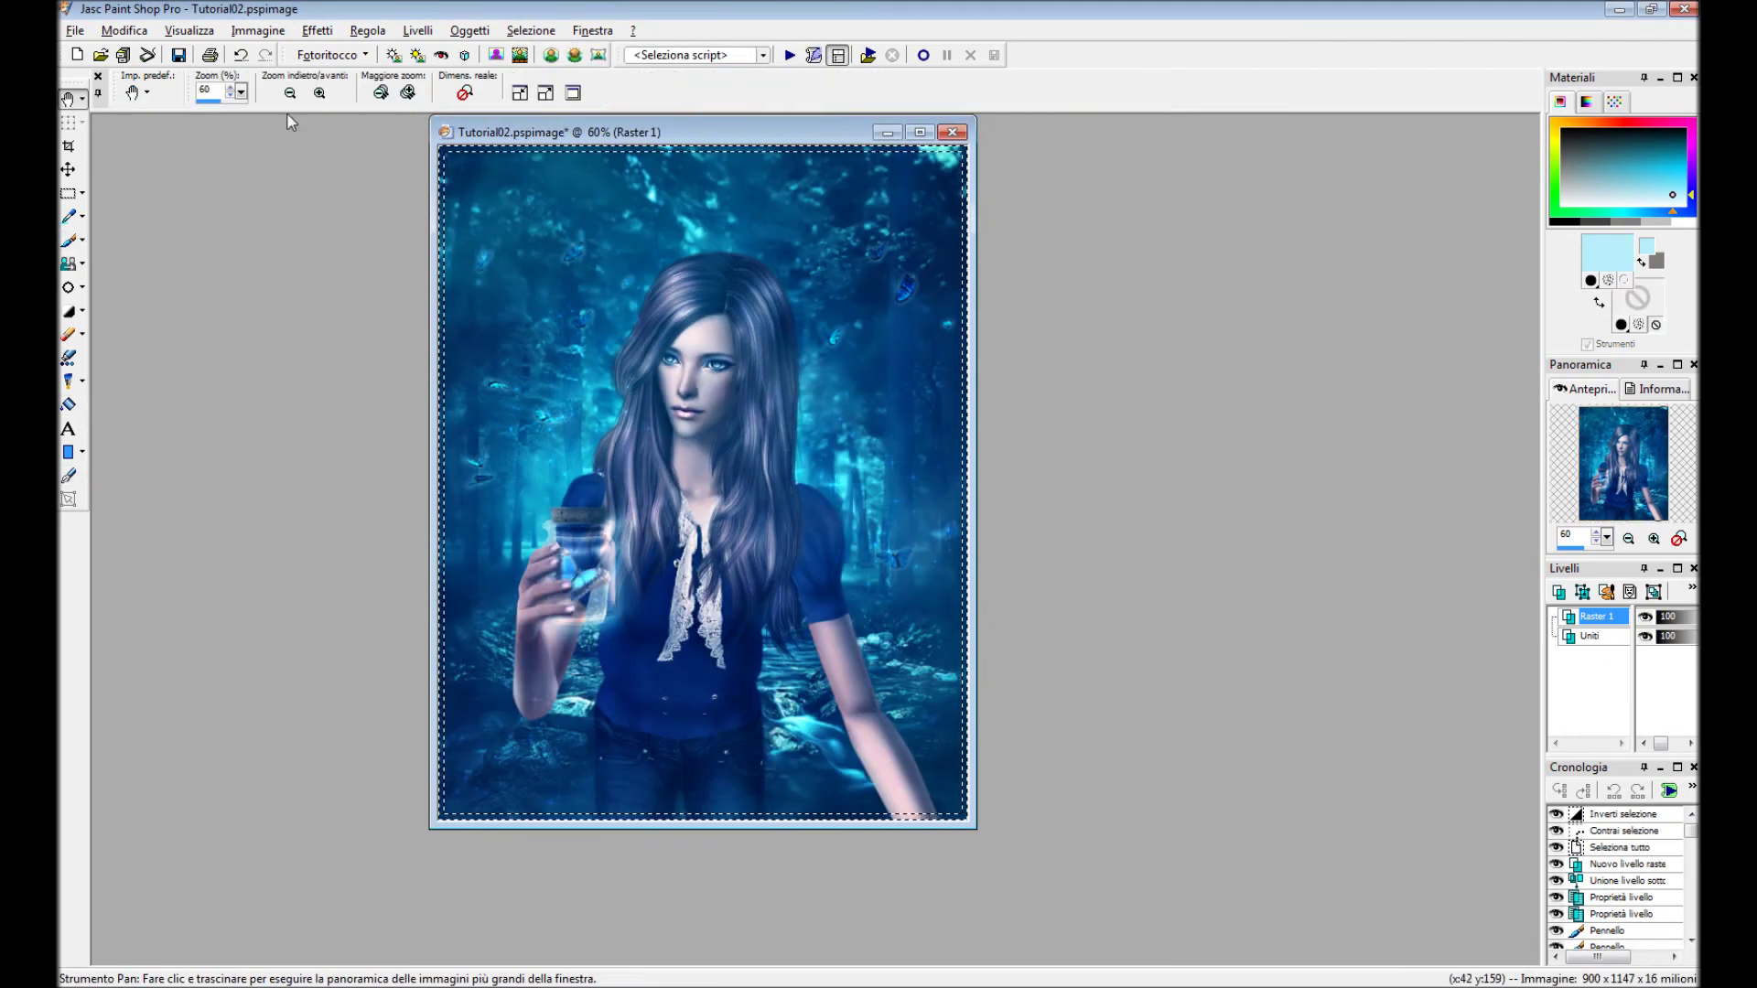
pyautogui.scroll(3, 303, 383)
pyautogui.scroll(2, 304, 383)
pyautogui.click(68, 404)
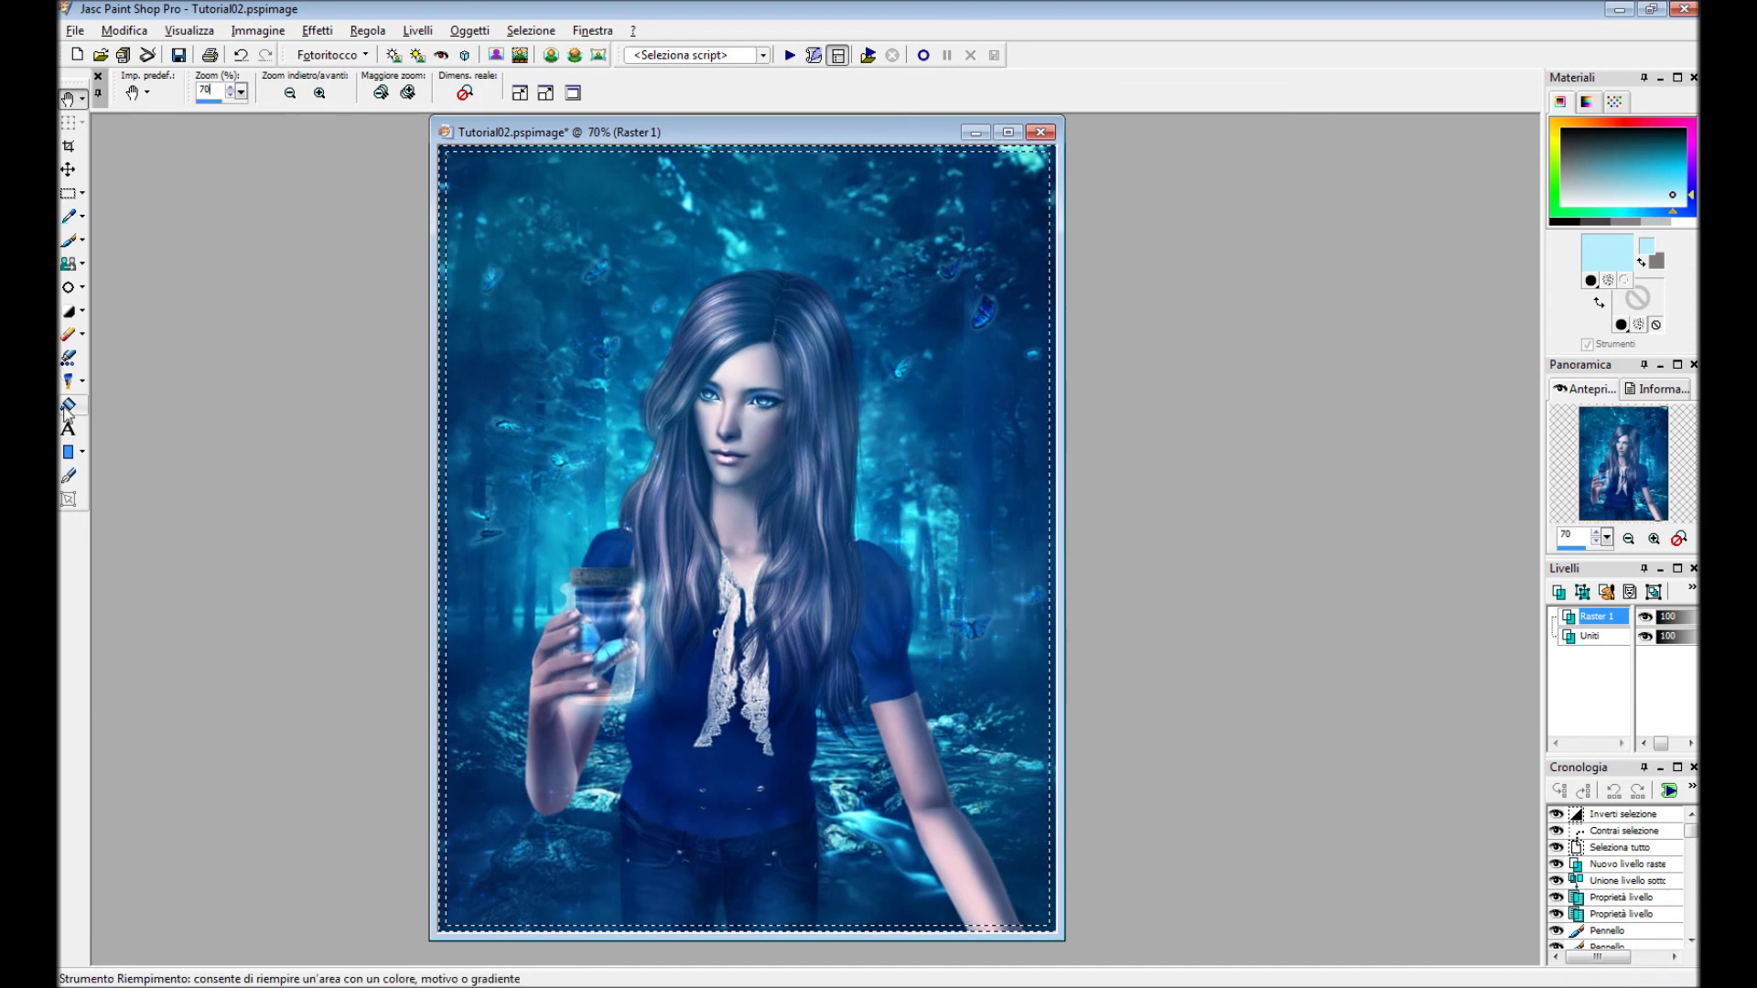
pyautogui.click(1684, 221)
pyautogui.rightClick(1638, 222)
pyautogui.click(1050, 229)
pyautogui.click(531, 30)
# Set the border layer's blend mode to Differenza.
pyautogui.click(576, 73)
pyautogui.doubleClick(1597, 616)
pyautogui.click(1370, 517)
pyautogui.click(1357, 754)
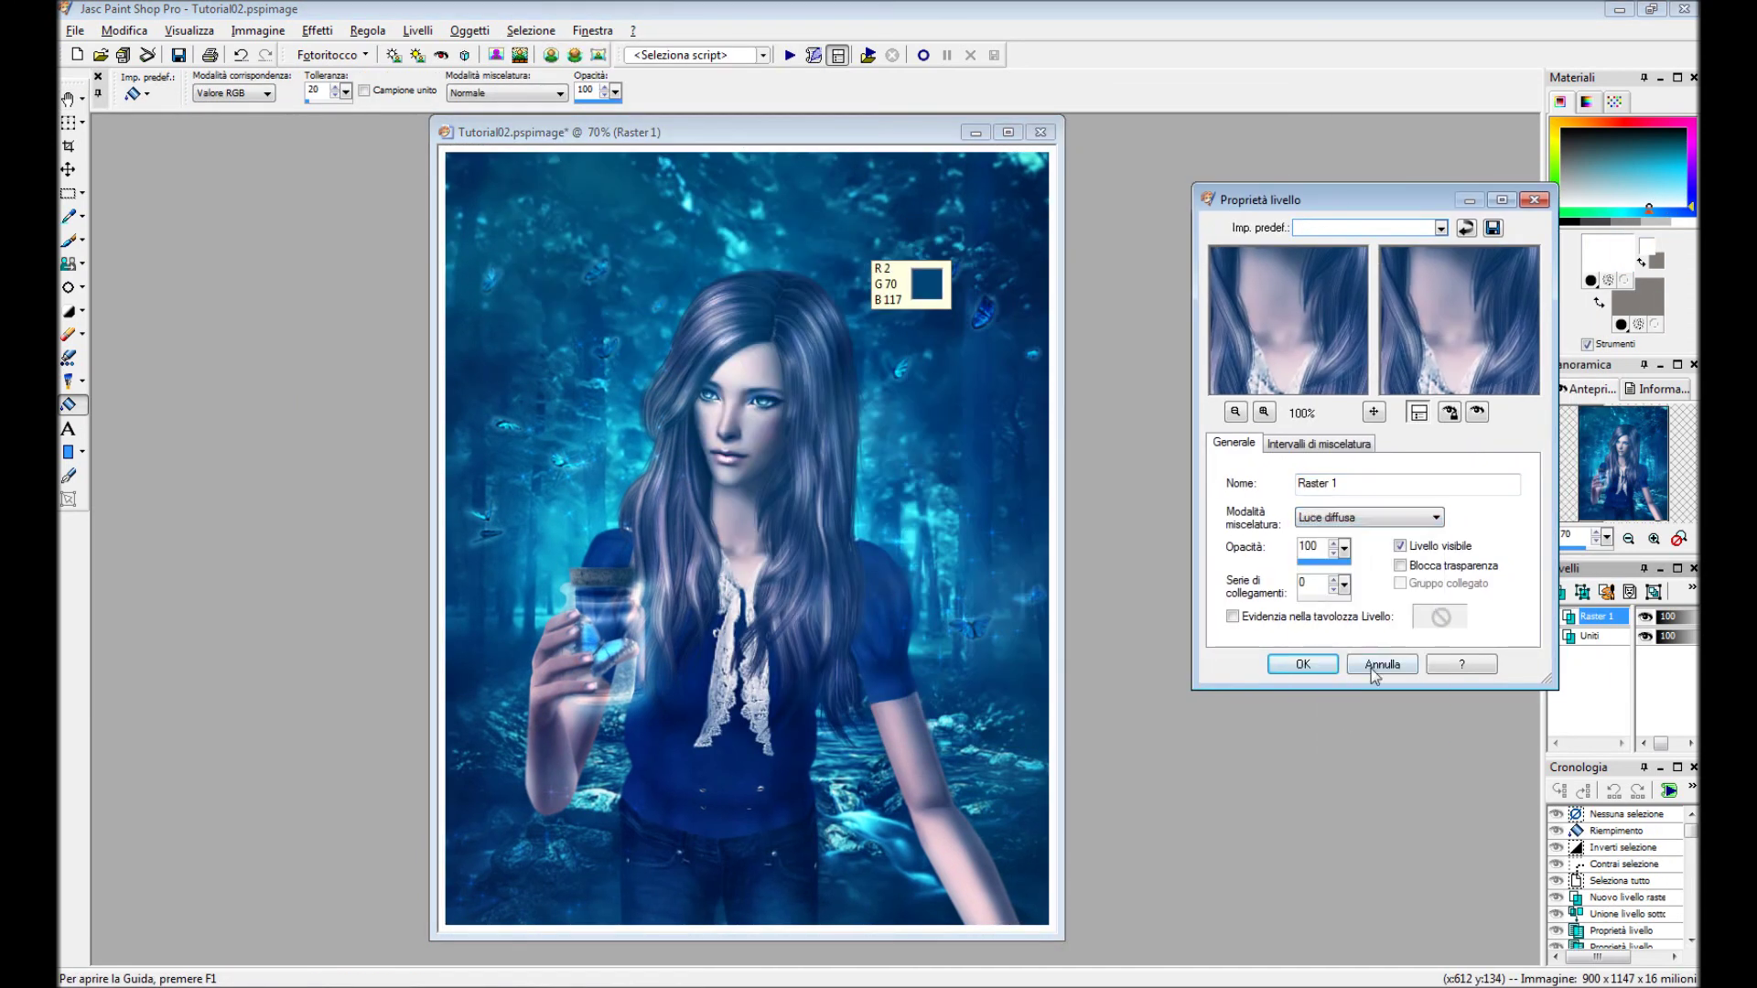
pyautogui.click(1299, 664)
# Add a new raster layer and load the signature brush tip in the Paint Brush.
pyautogui.click(417, 30)
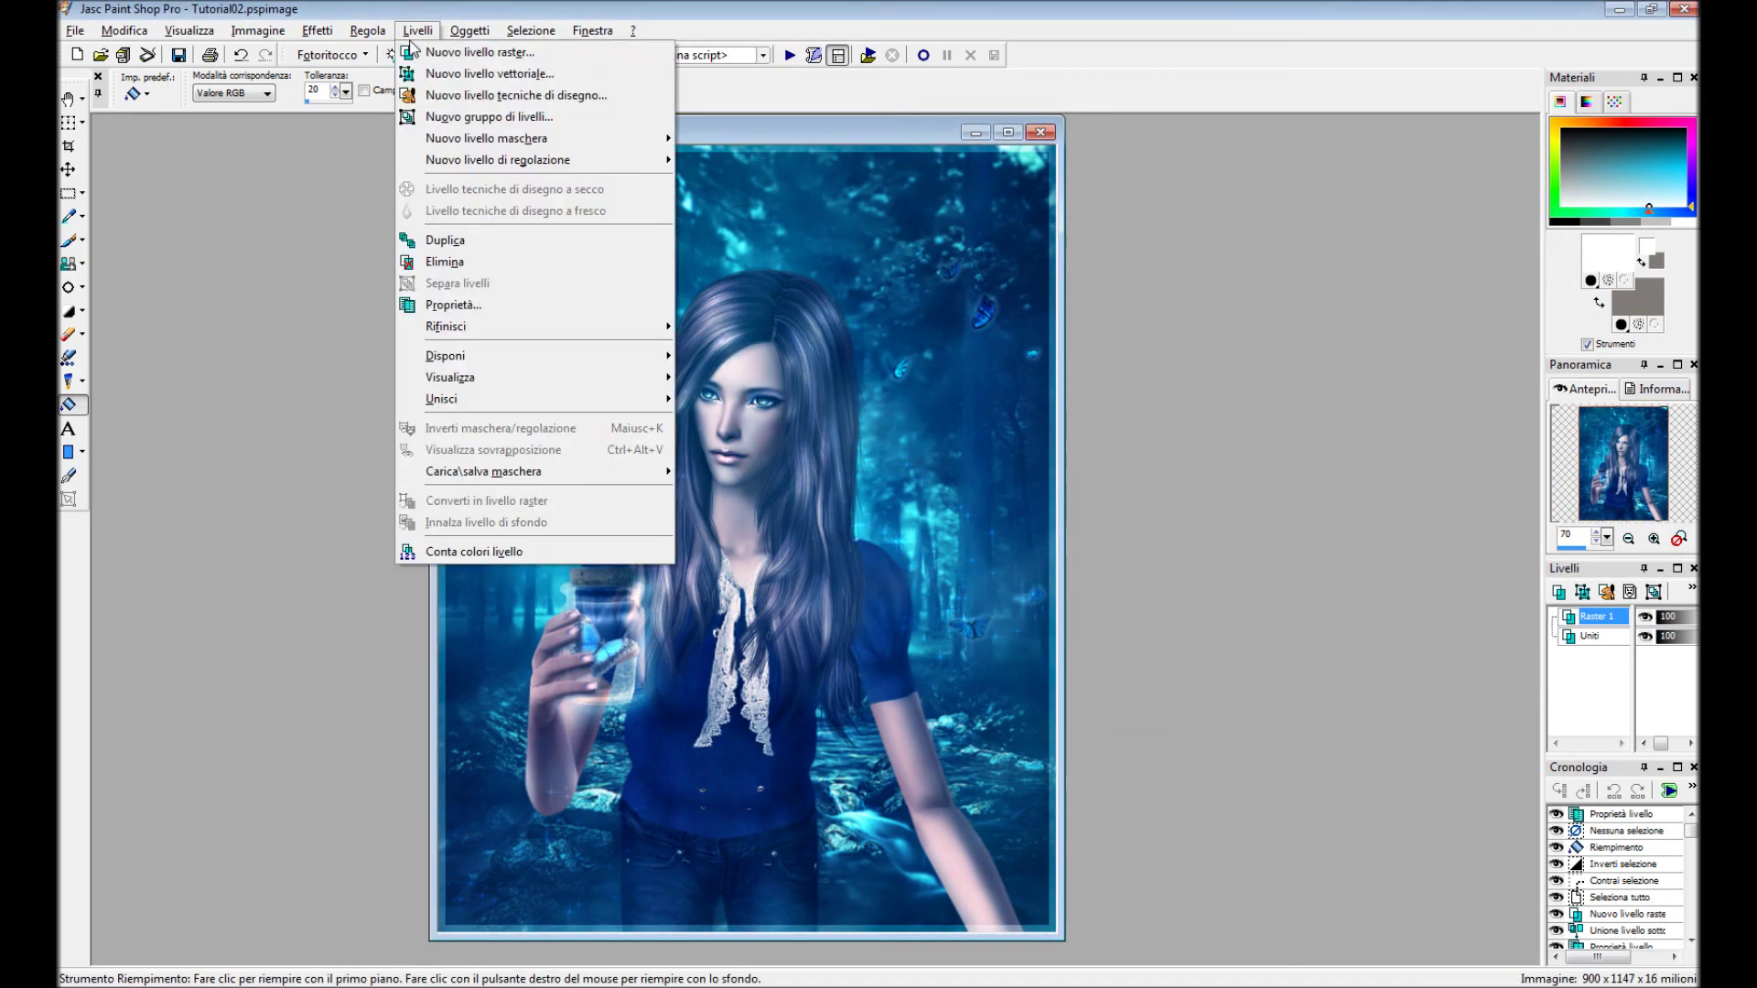
pyautogui.click(471, 53)
pyautogui.click(805, 641)
pyautogui.click(69, 239)
pyautogui.click(205, 89)
pyautogui.scroll(-5, 394, 321)
pyautogui.scroll(-2, 393, 320)
pyautogui.click(389, 293)
pyautogui.click(361, 468)
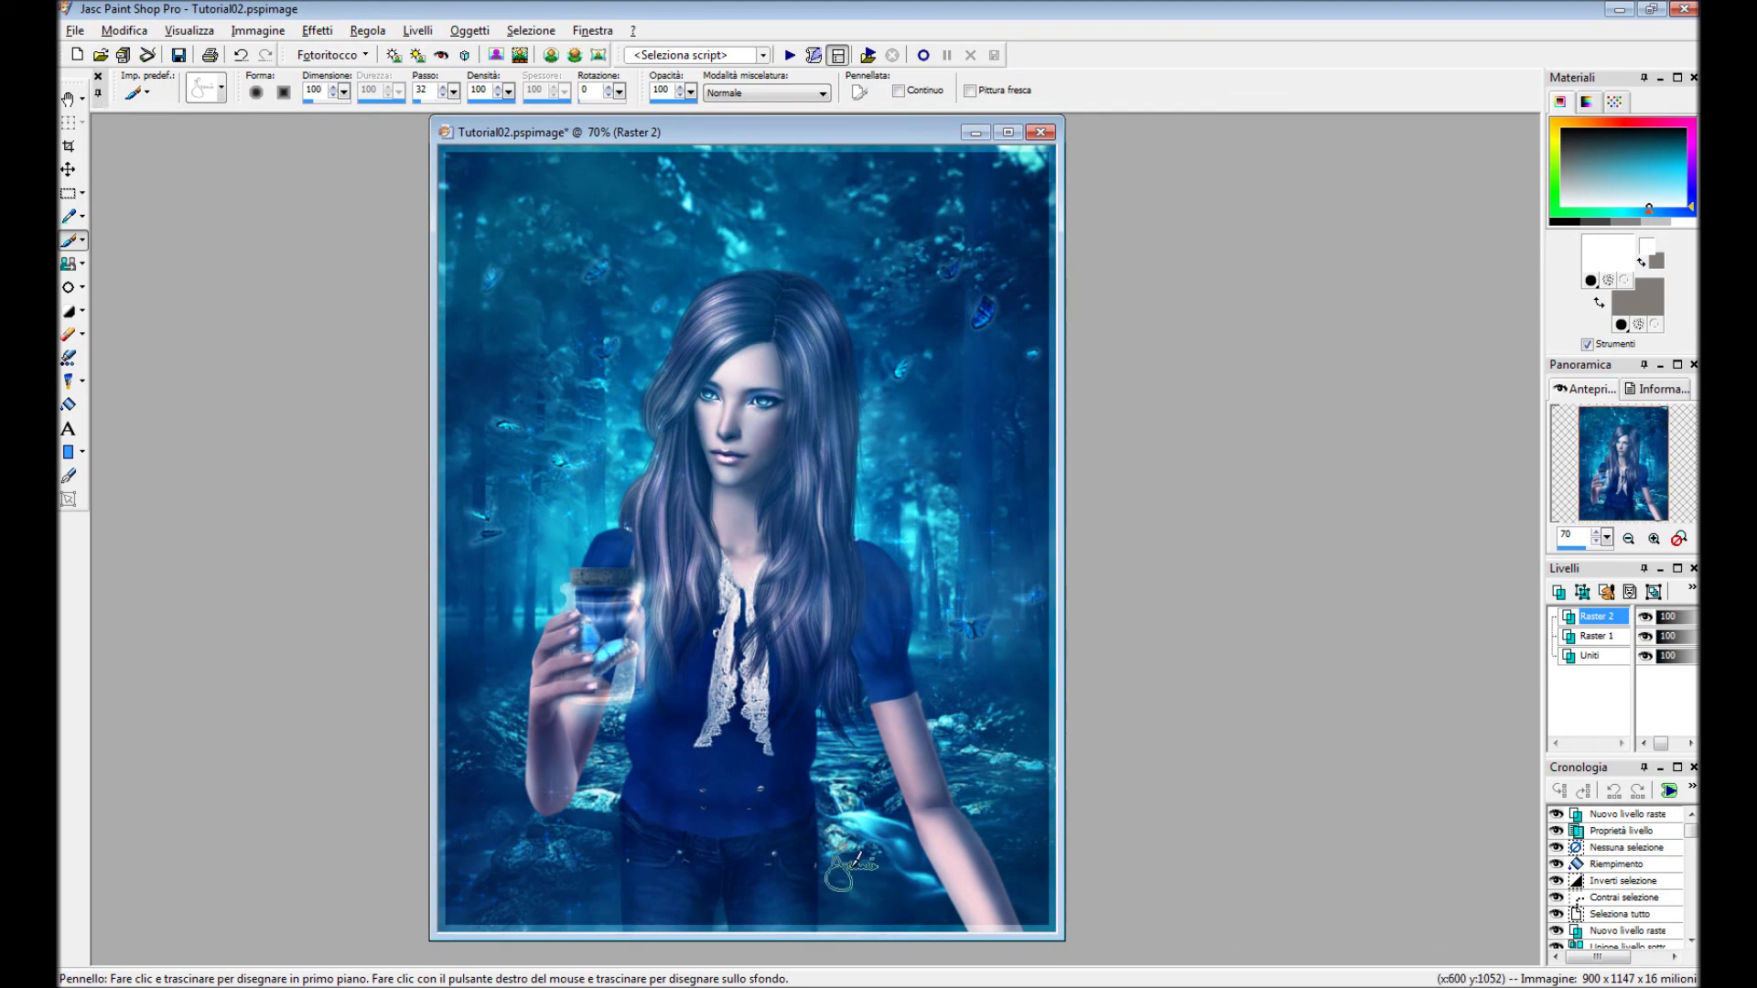
# Stamp the signature in the lower-left corner and set its layer to Indebolisci blending.
pyautogui.hotkey('ctrl', 'alt', 'n')
pyautogui.click(495, 900)
pyautogui.press('-')
pyautogui.doubleClick(1613, 619)
pyautogui.click(1368, 517)
pyautogui.click(1338, 764)
pyautogui.click(1298, 667)
# Merge all visible layers, save the portrait, and open the original game screenshot.
pyautogui.rightClick(1597, 616)
pyautogui.click(1360, 555)
pyautogui.click(75, 30)
pyautogui.click(90, 158)
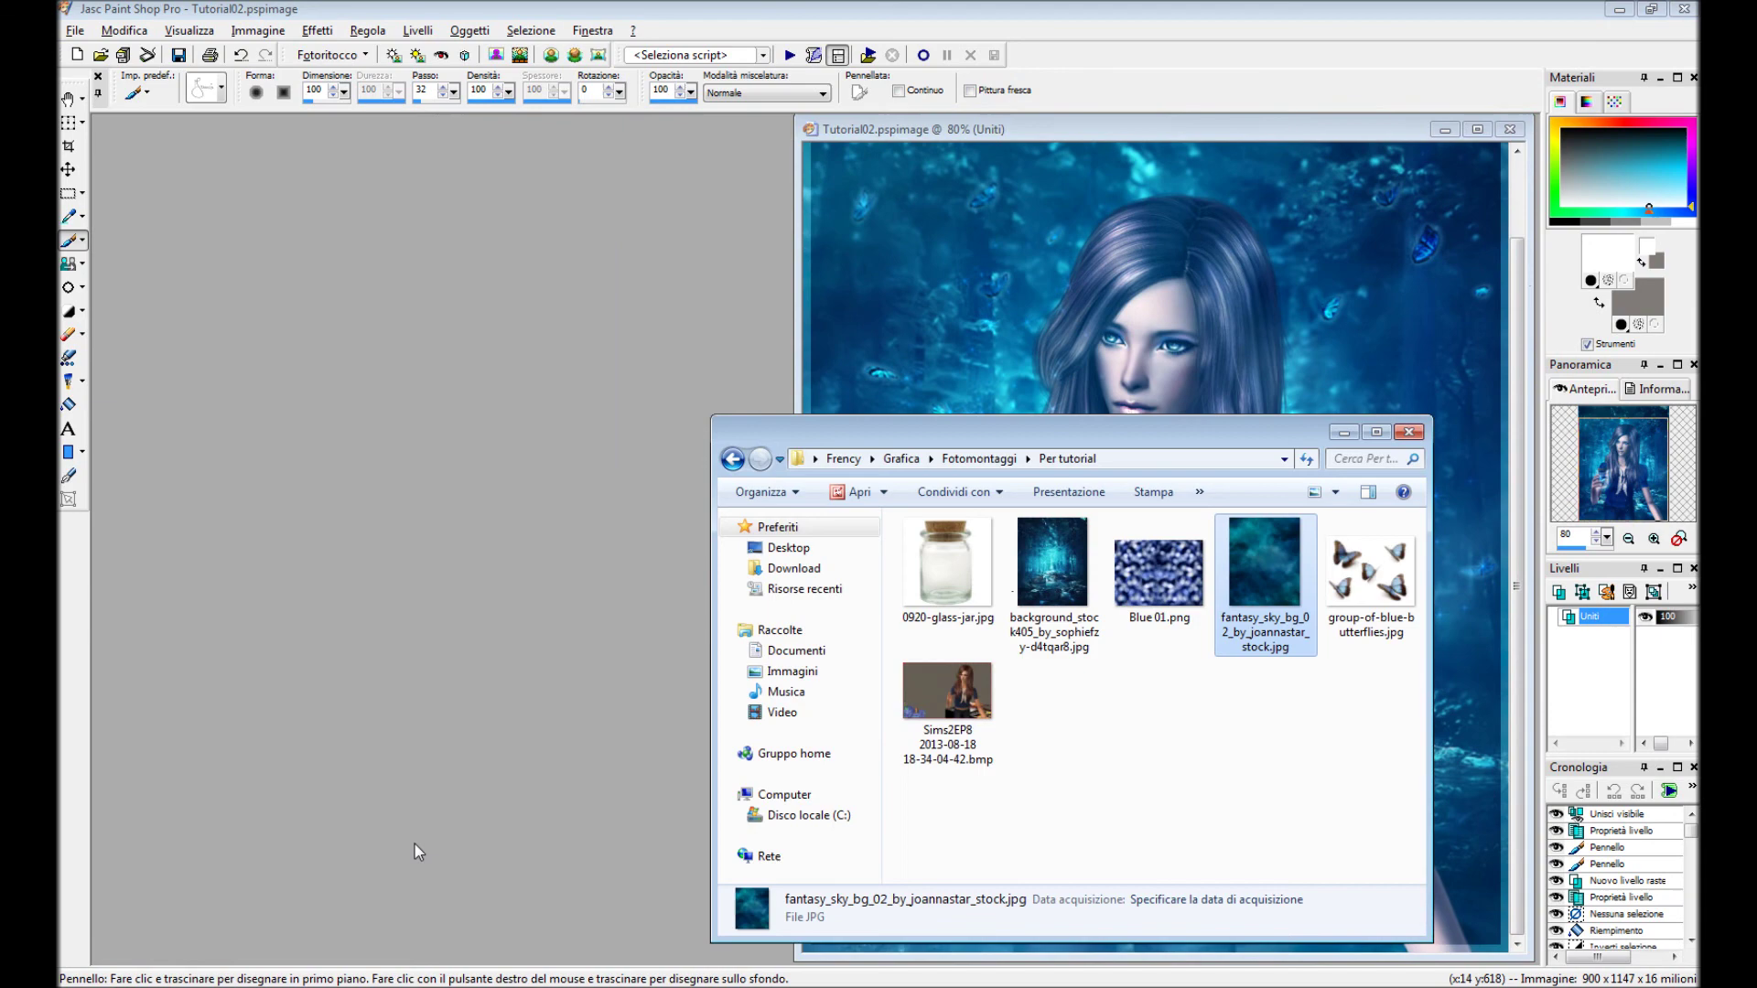
pyautogui.doubleClick(947, 692)
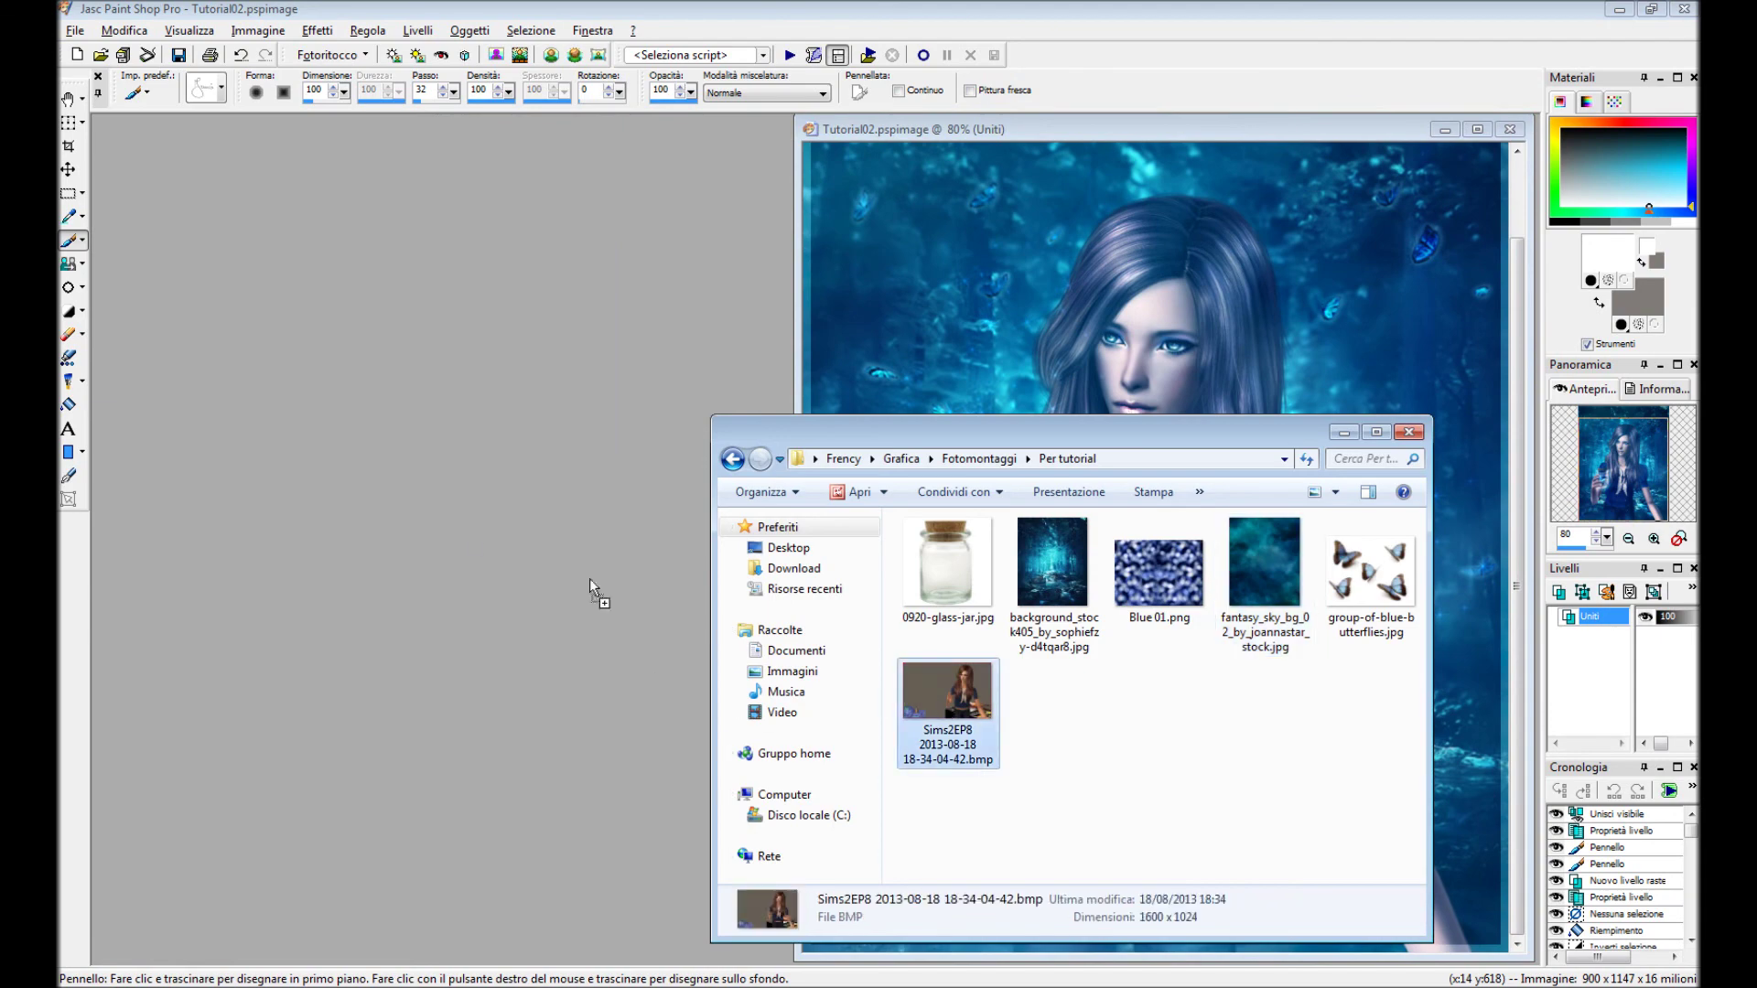